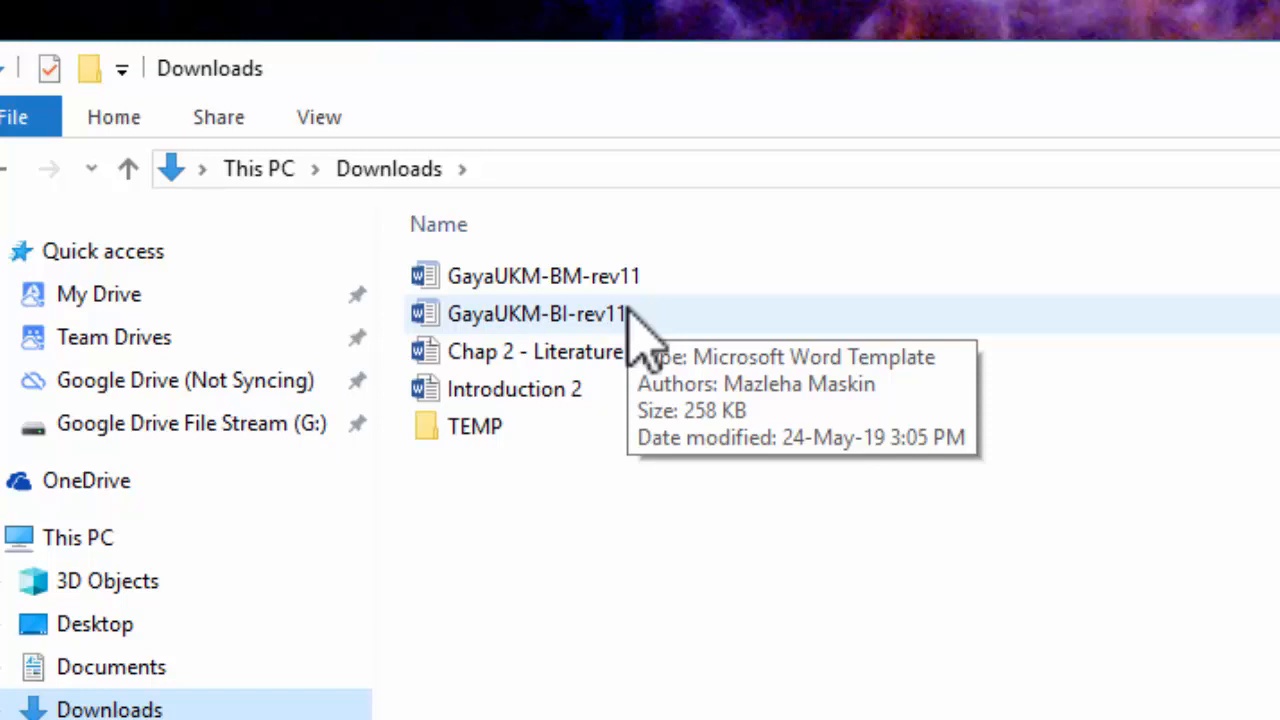
Create a new Word document from the GayaUKM-BM-rev11 template in the Downloads folder.
click(615, 274)
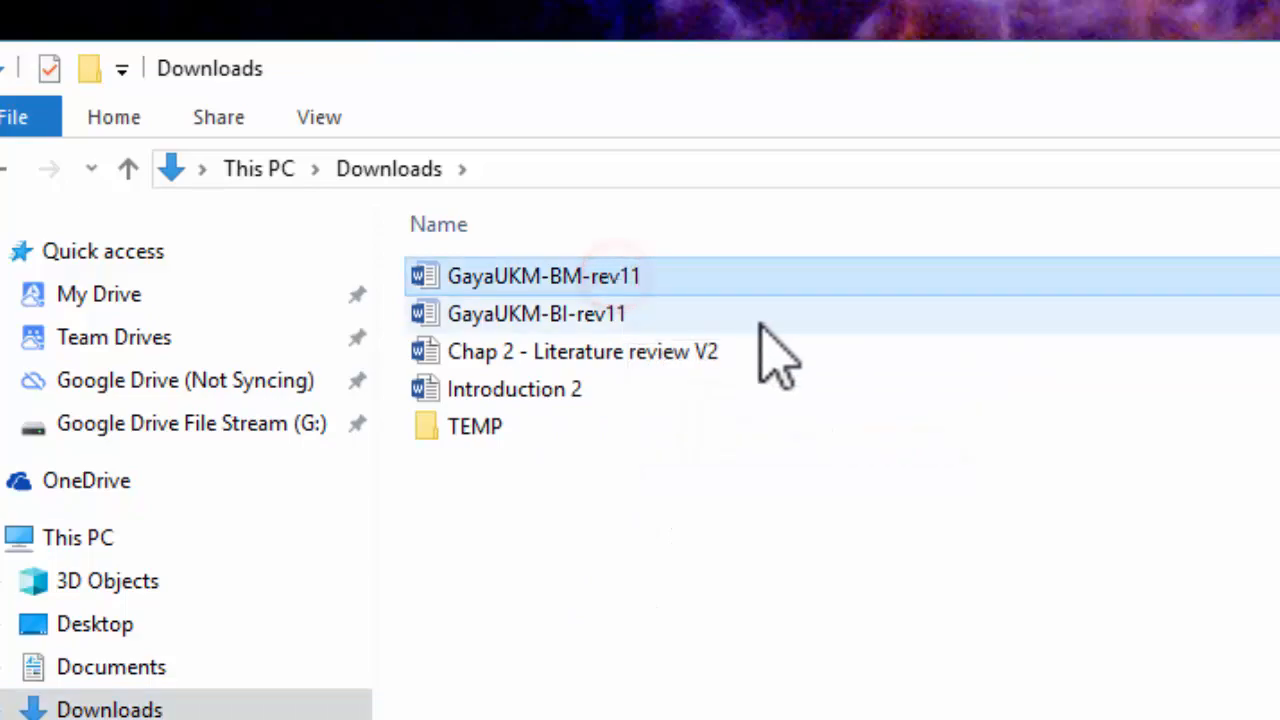
double_click(683, 283)
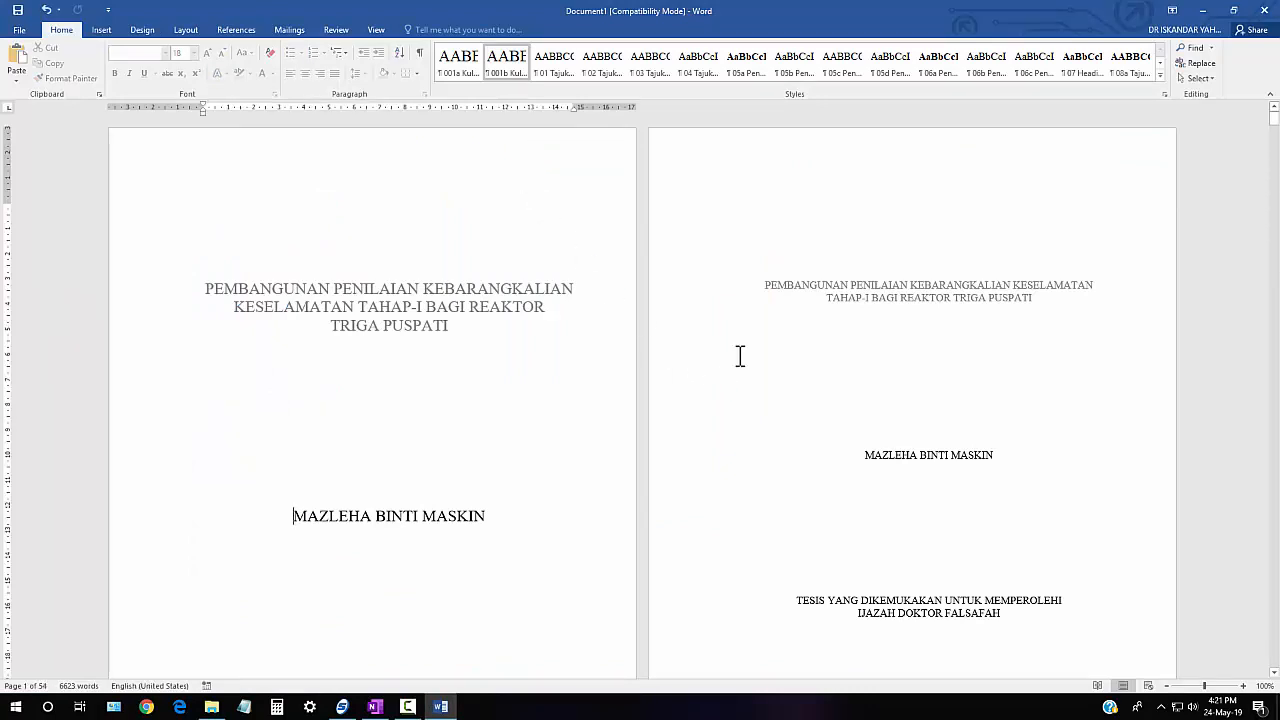
scroll(740, 356, down, 10)
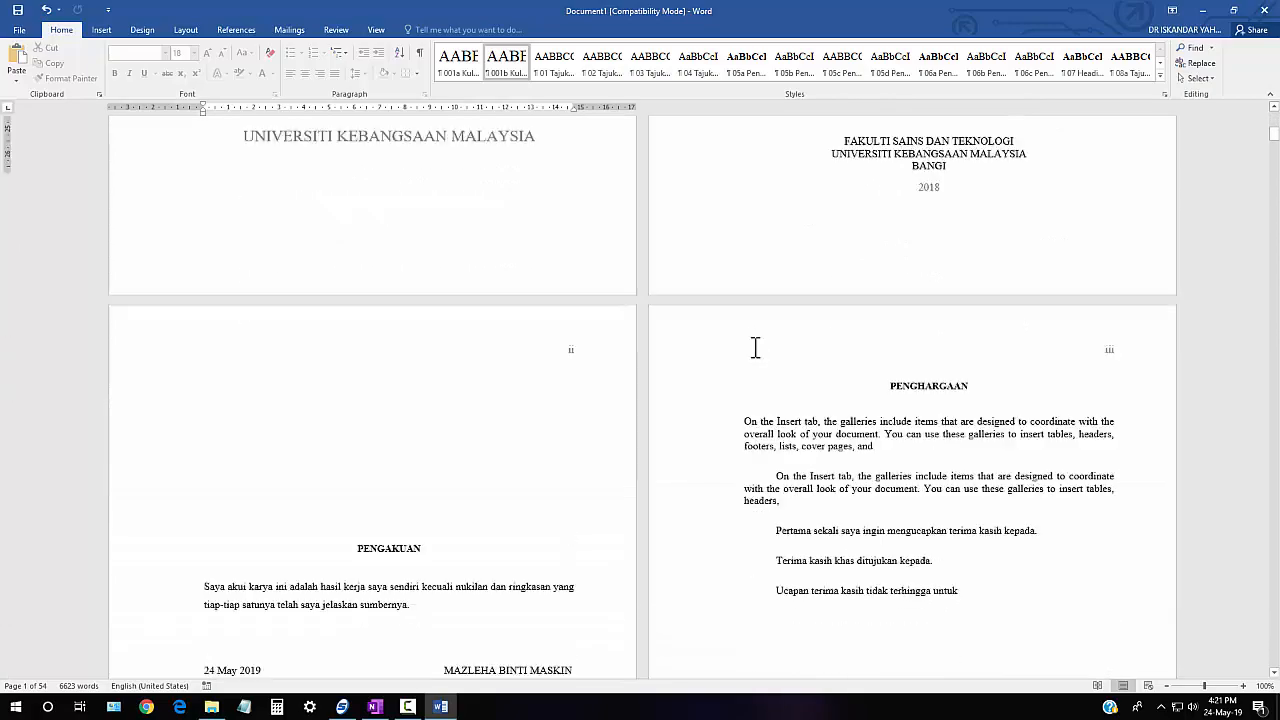
scroll(750, 349, up, 10)
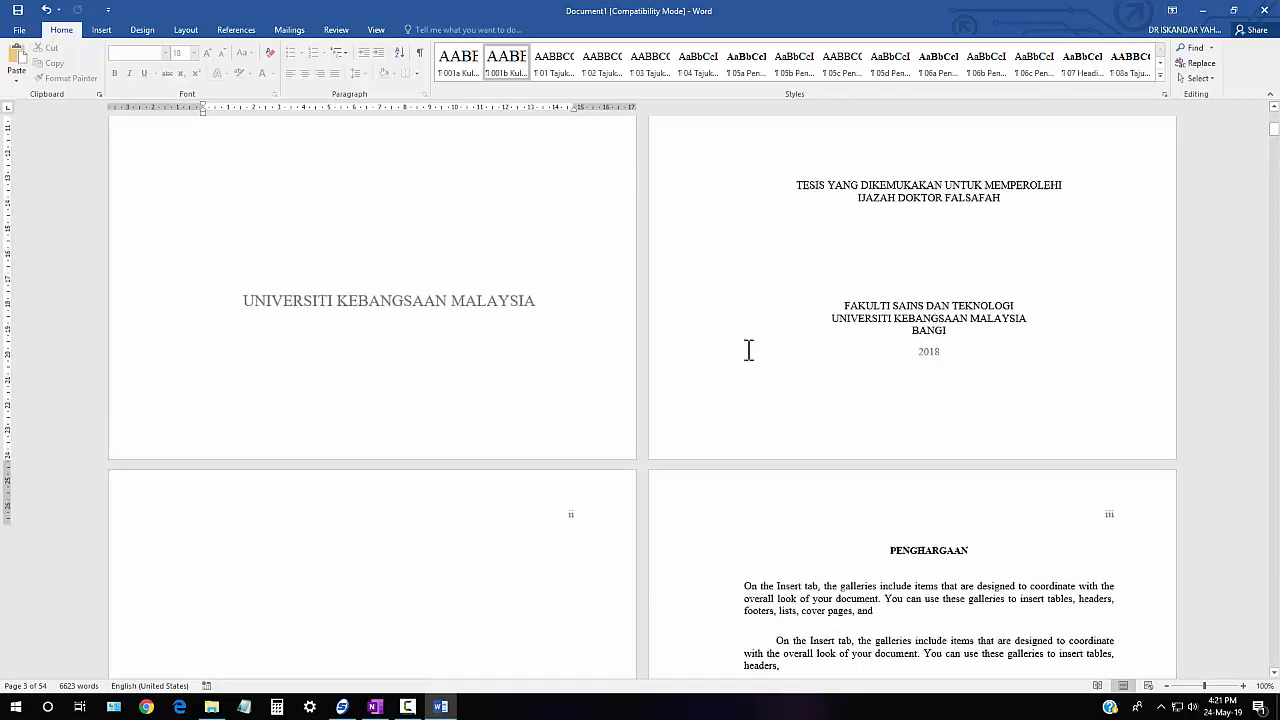
scroll(748, 350, up, 2)
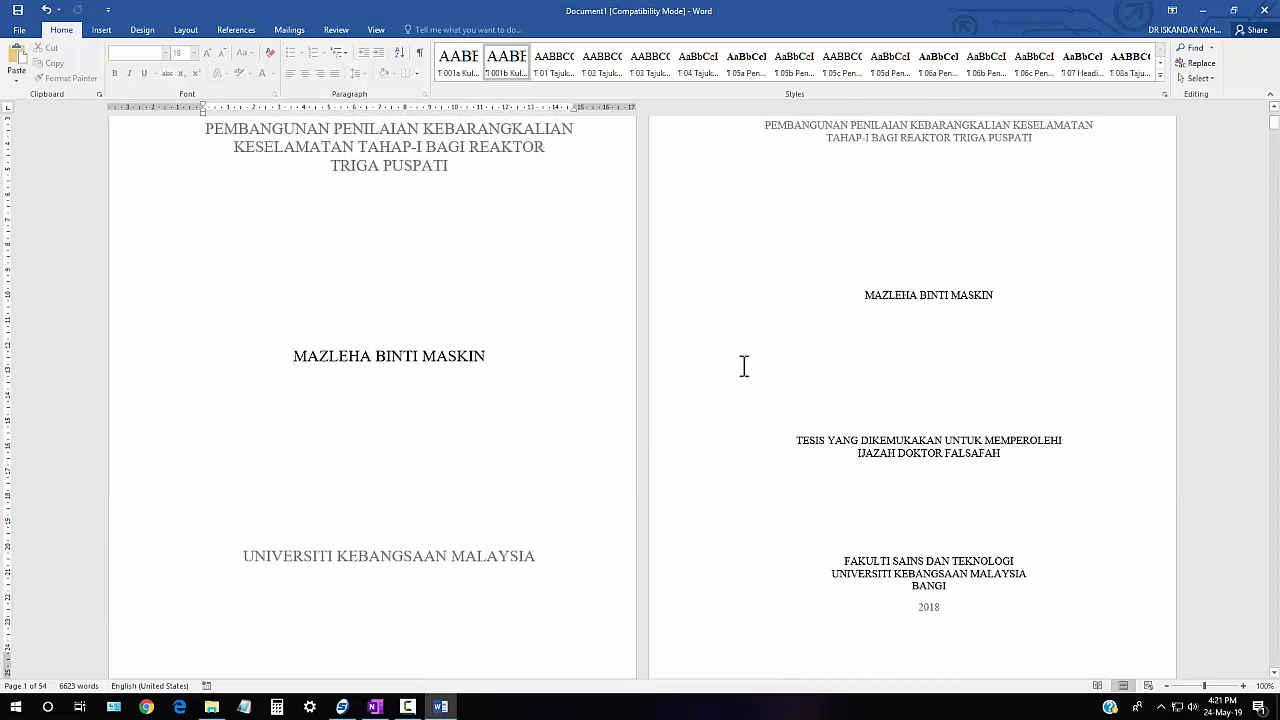
scroll(744, 366, up, 3)
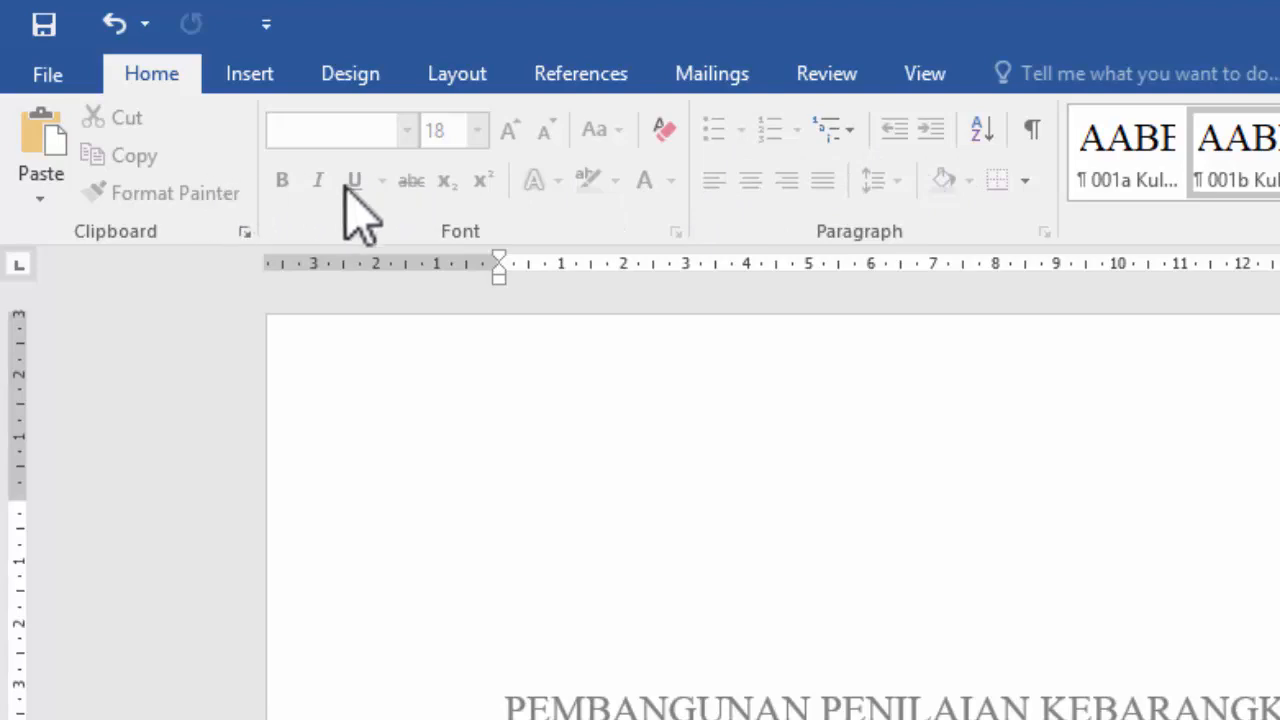
click(399, 186)
click(542, 186)
click(640, 183)
click(769, 180)
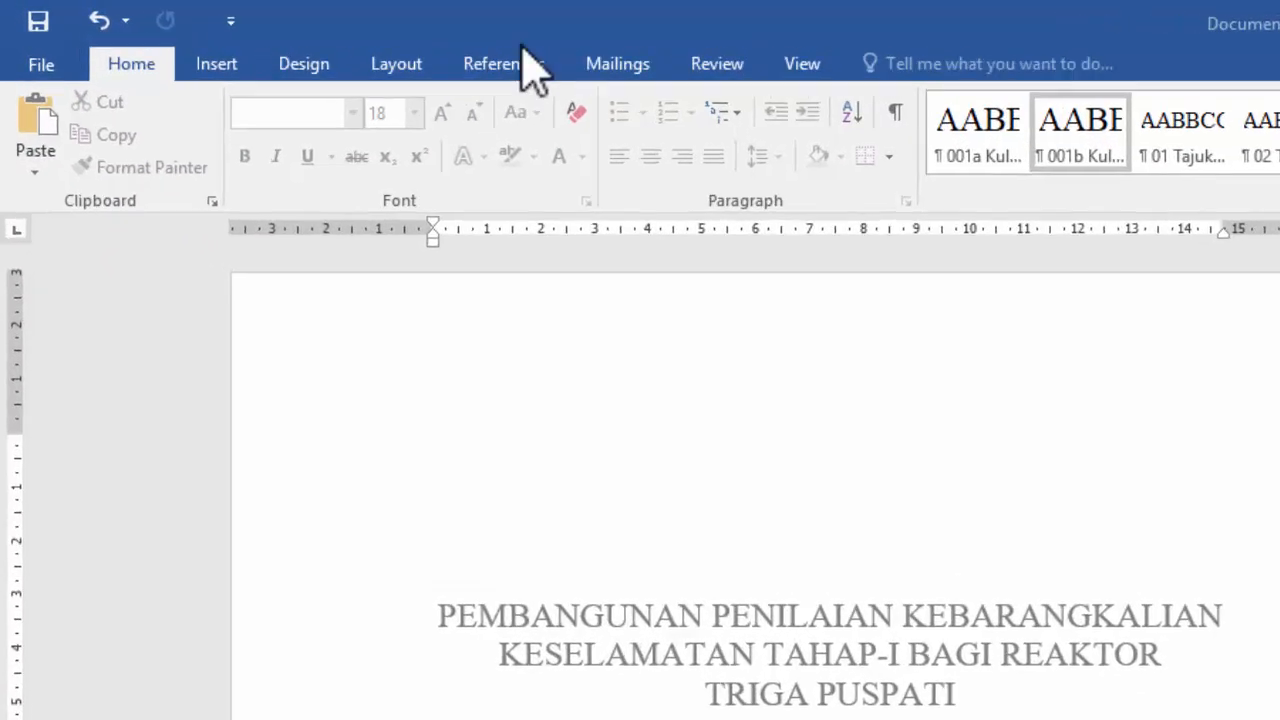
Turn on the Navigation Pane to show the thesis heading outline.
click(998, 73)
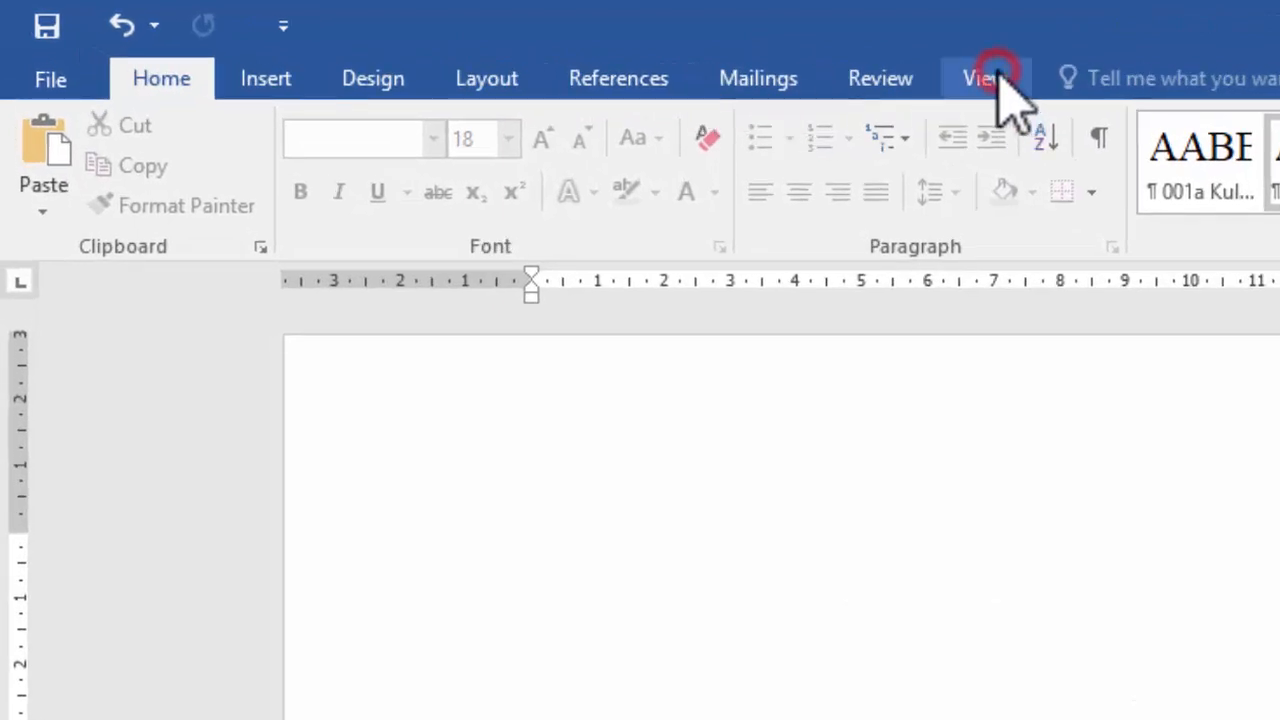
click(992, 76)
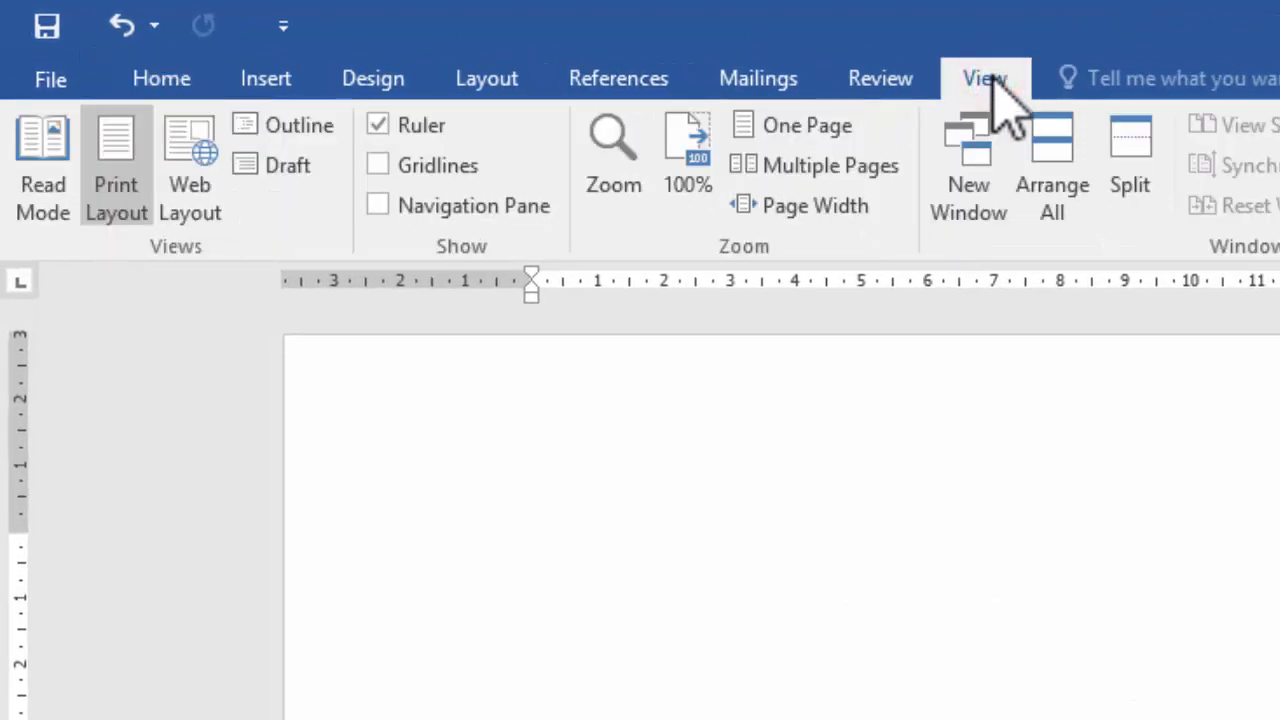
click(377, 205)
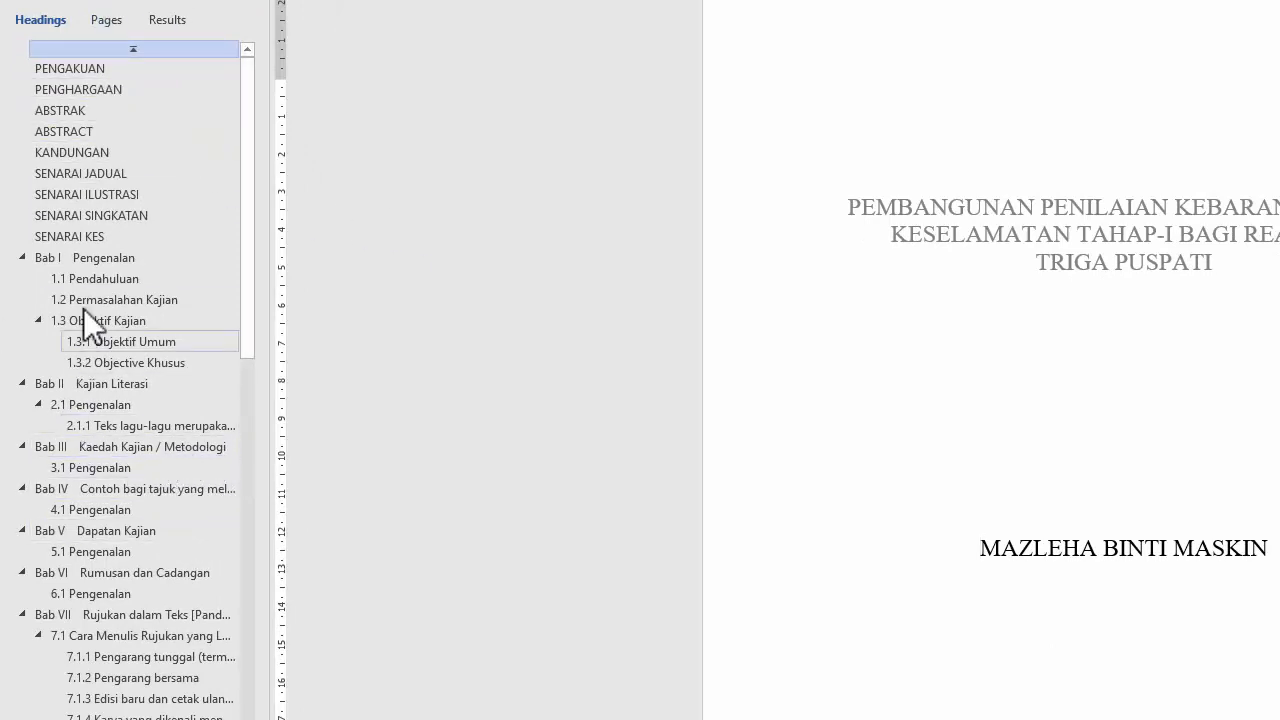
Jump through Bab I, Bab II and Bab VI to section 7.4.1 Pengarang Tunggal, then return to Home.
click(104, 259)
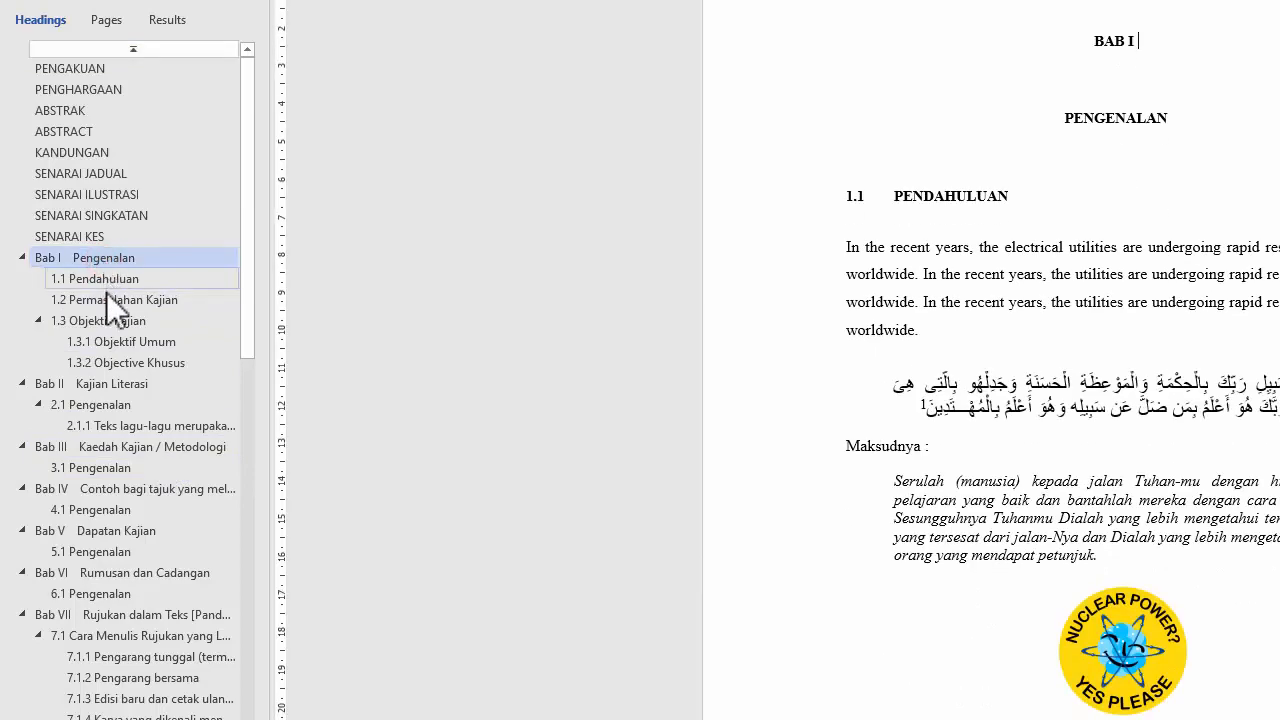
click(108, 385)
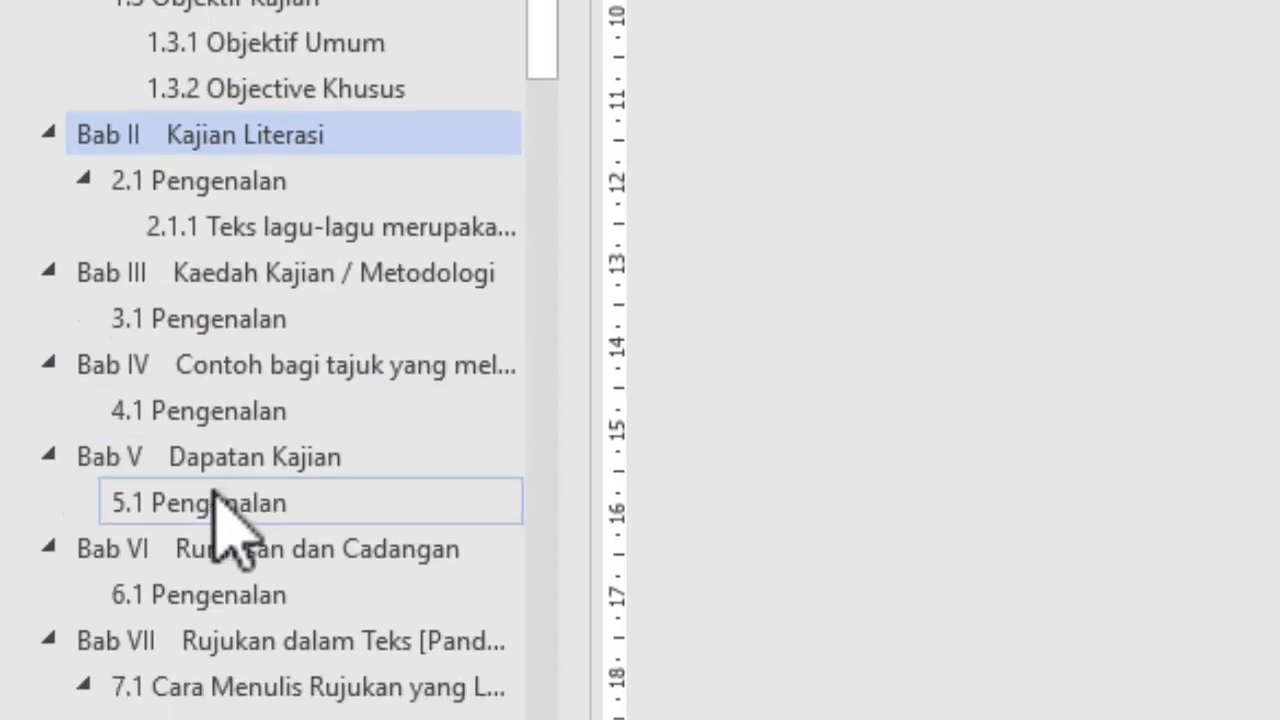
click(233, 522)
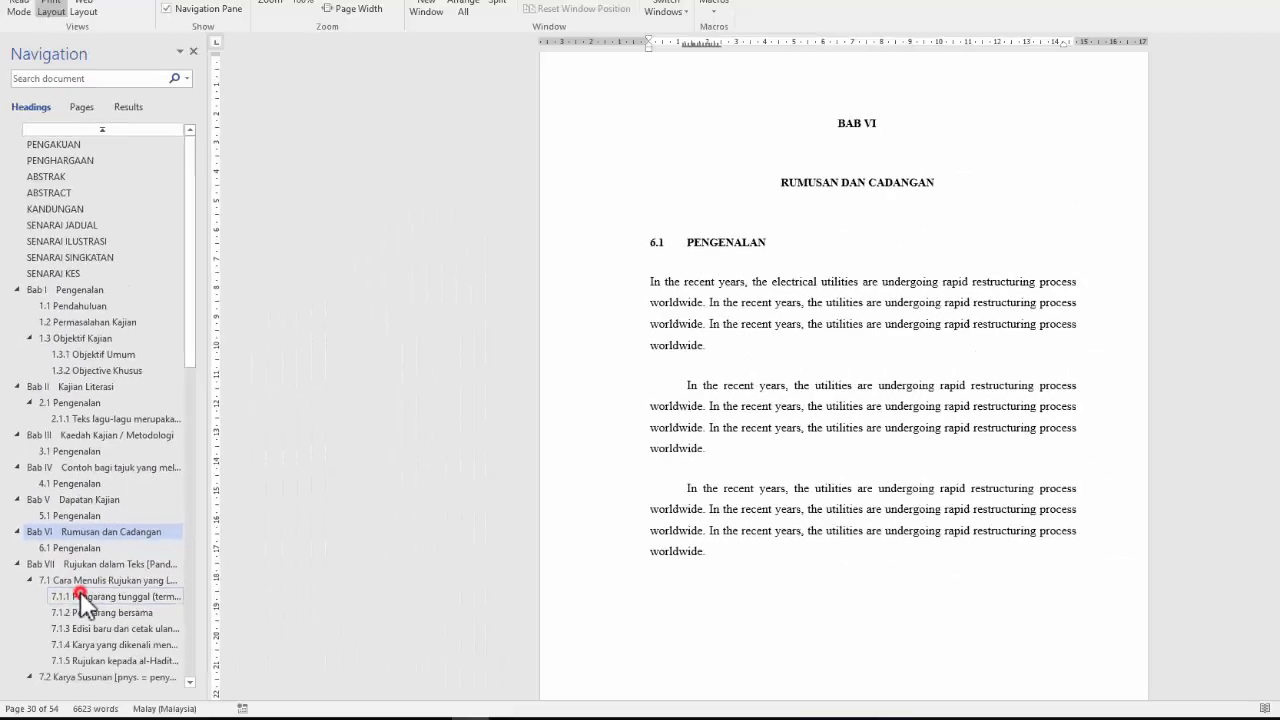
click(80, 591)
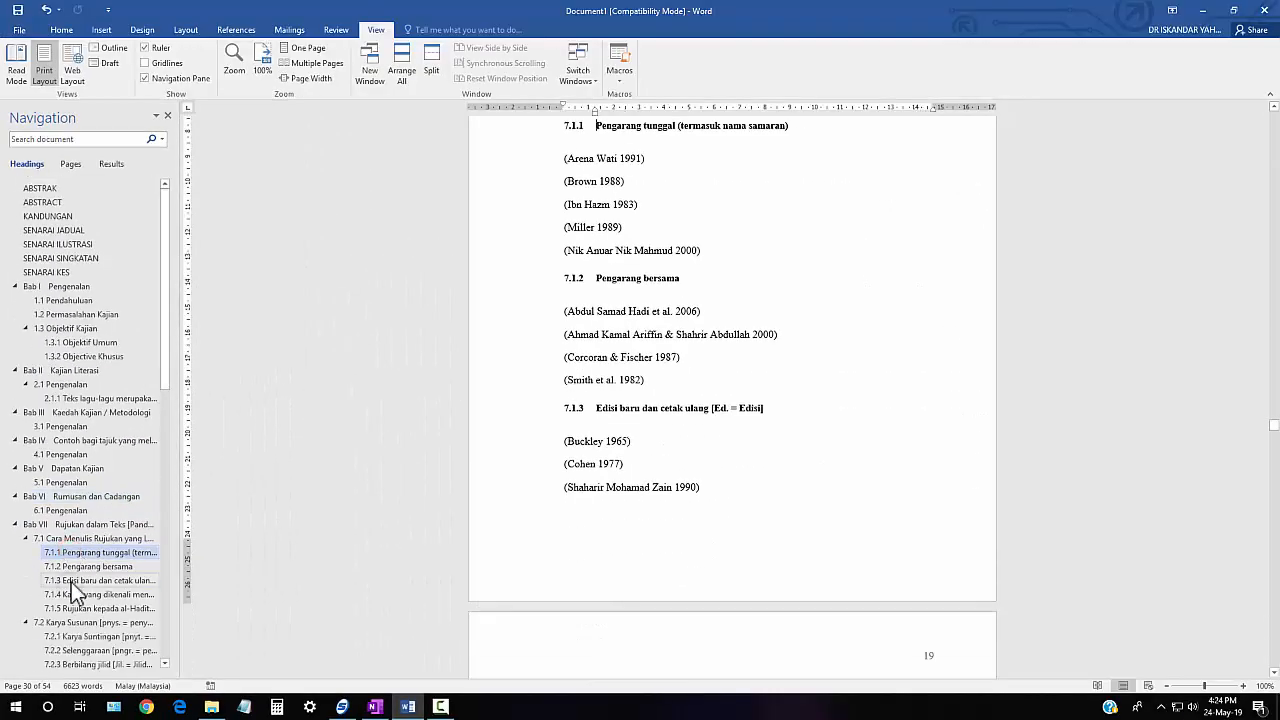
scroll(80, 591, down, 5)
click(80, 596)
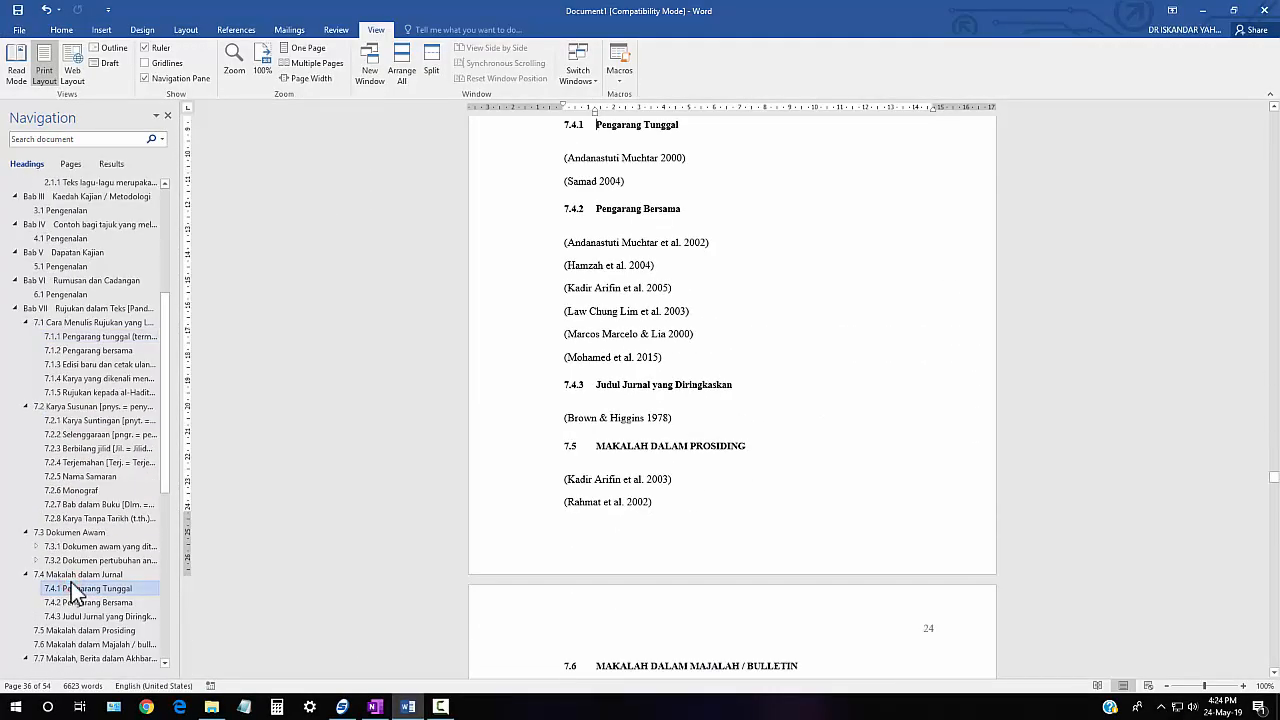
scroll(75, 590, up, 6)
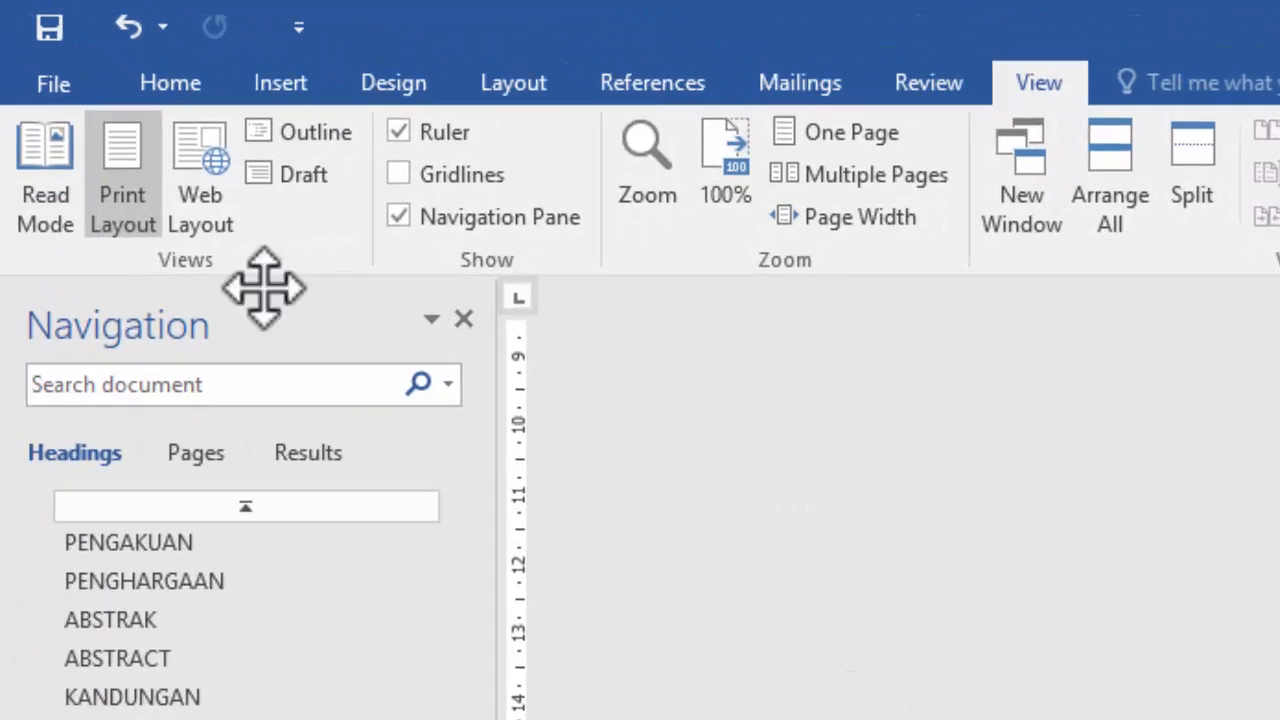
click(90, 44)
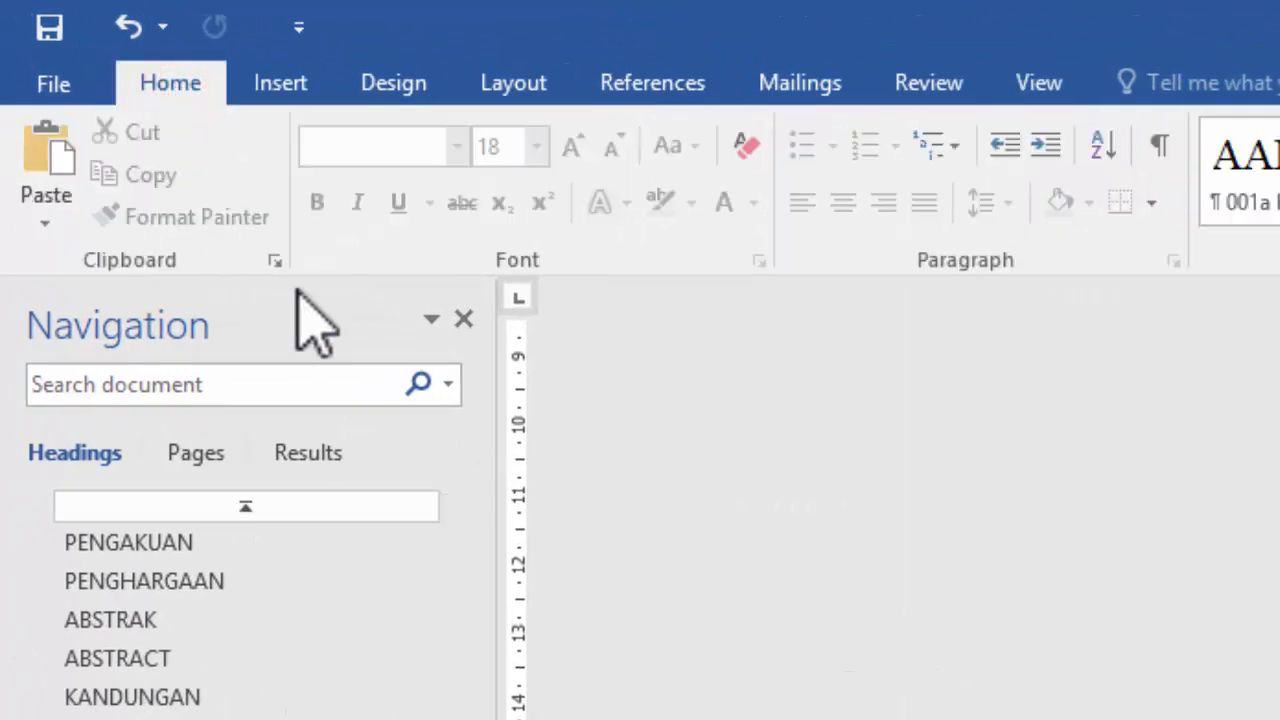
click(176, 80)
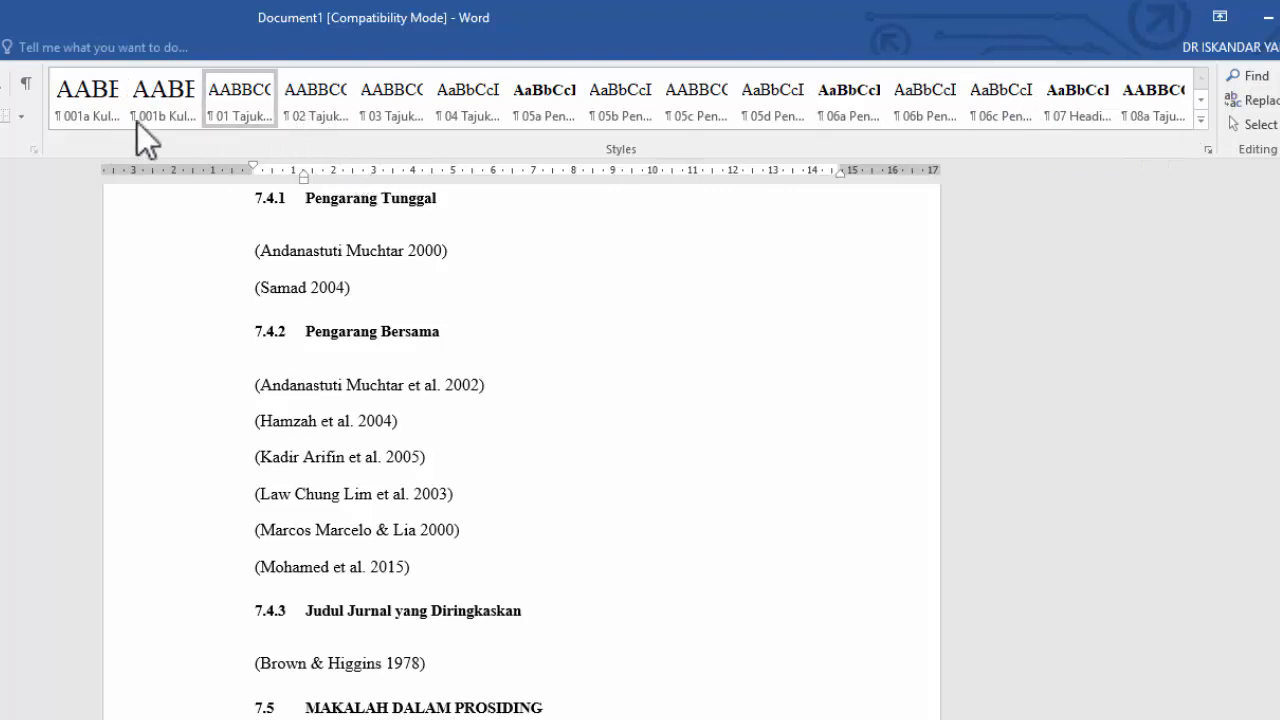
Open the Styles pane and dock it on the right, then scroll through the template's style list.
click(88, 98)
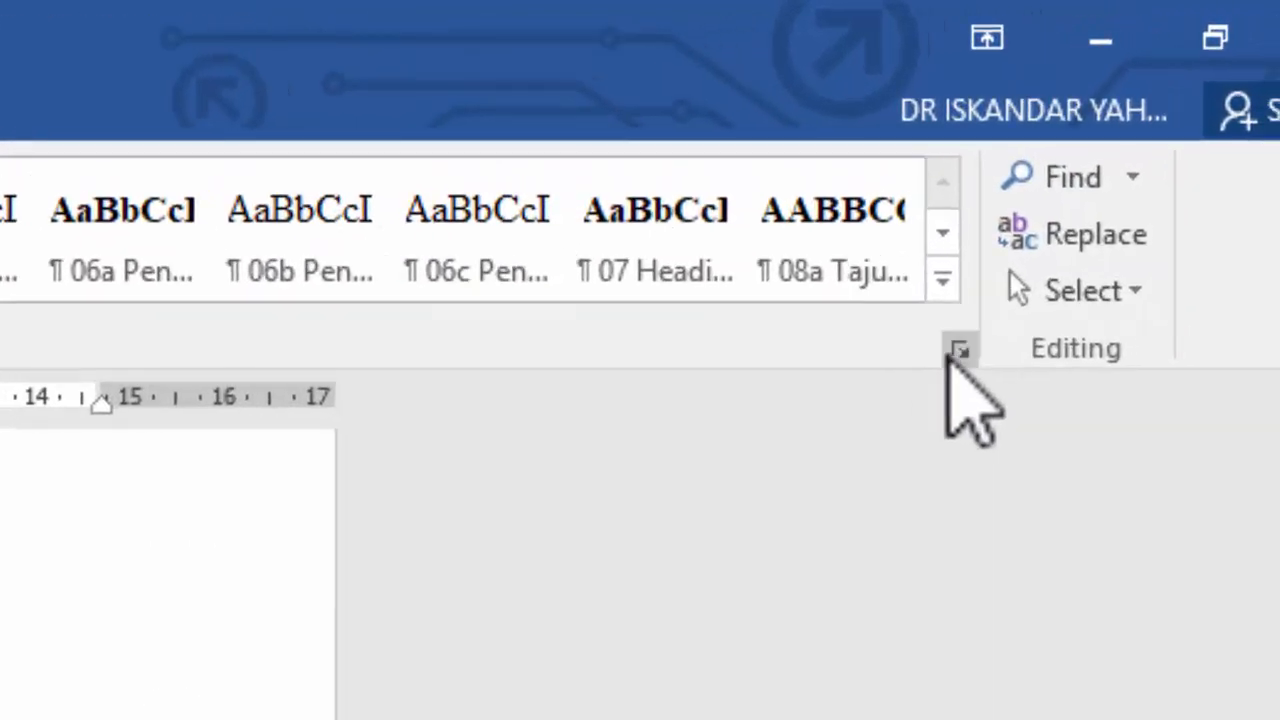
click(1108, 229)
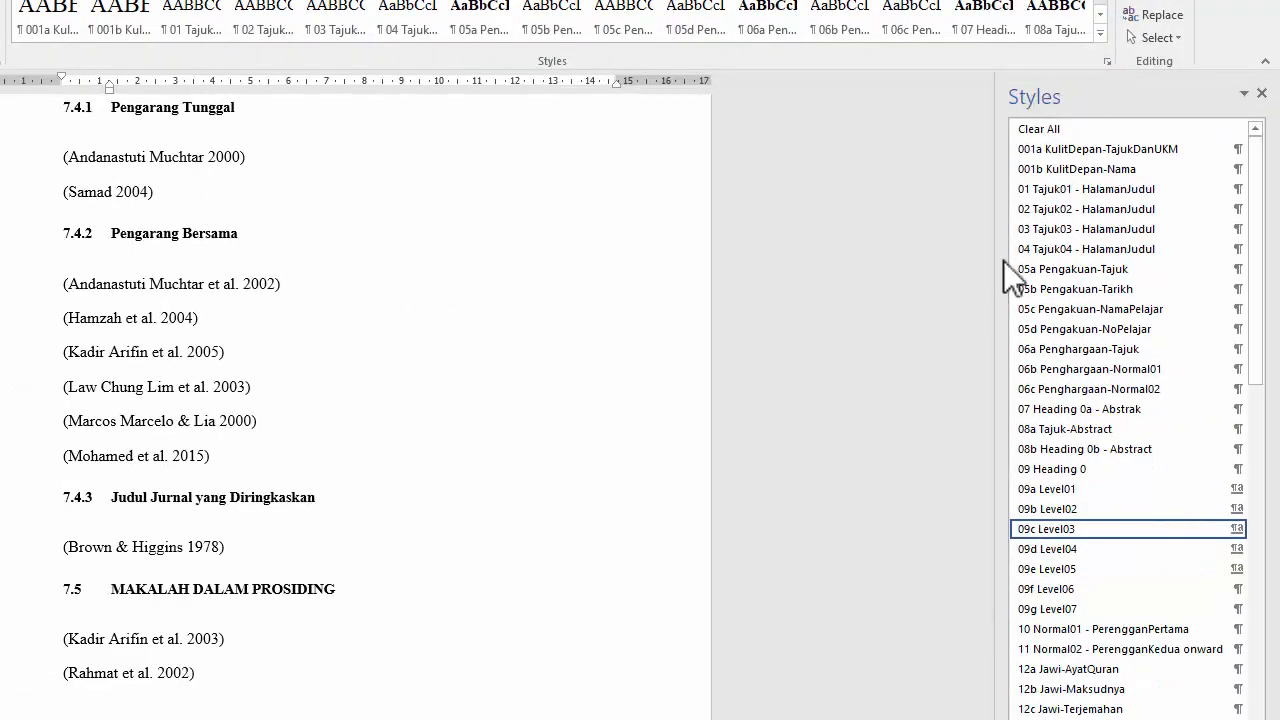
drag(1096, 96, 420, 209)
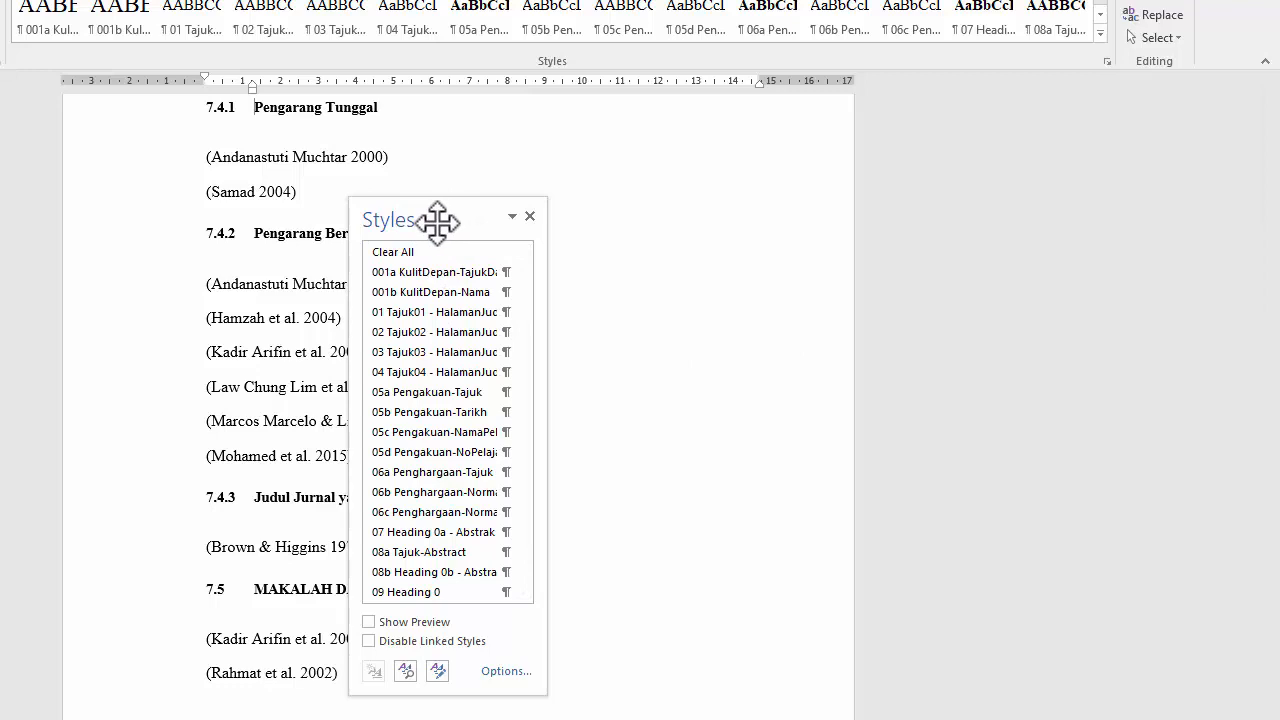
drag(437, 219, 1175, 160)
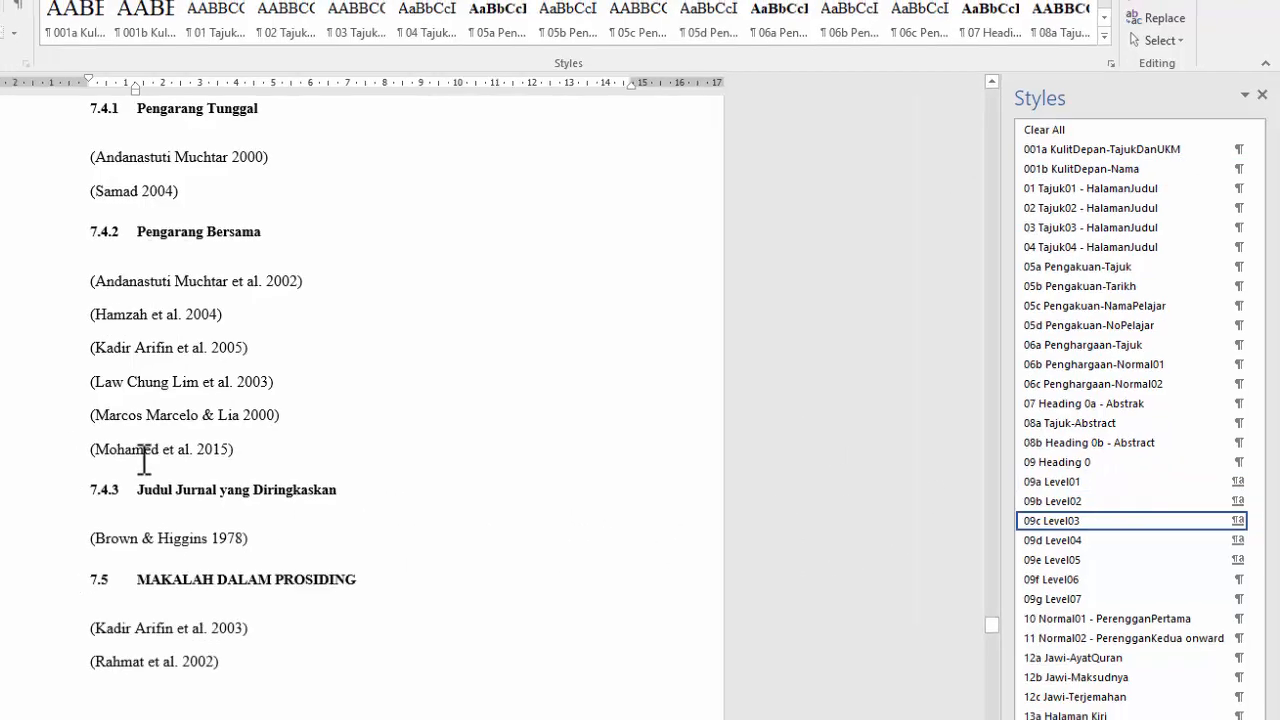
scroll(144, 460, up, 9)
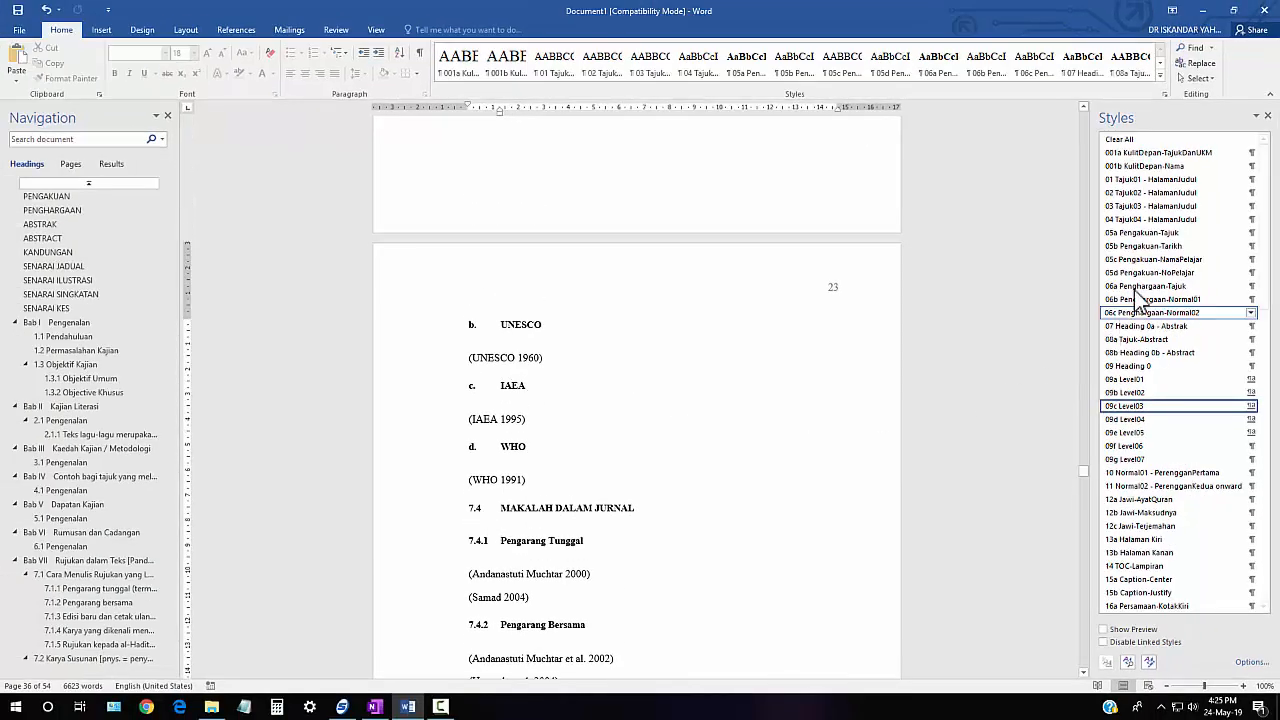
scroll(1140, 300, down, 3)
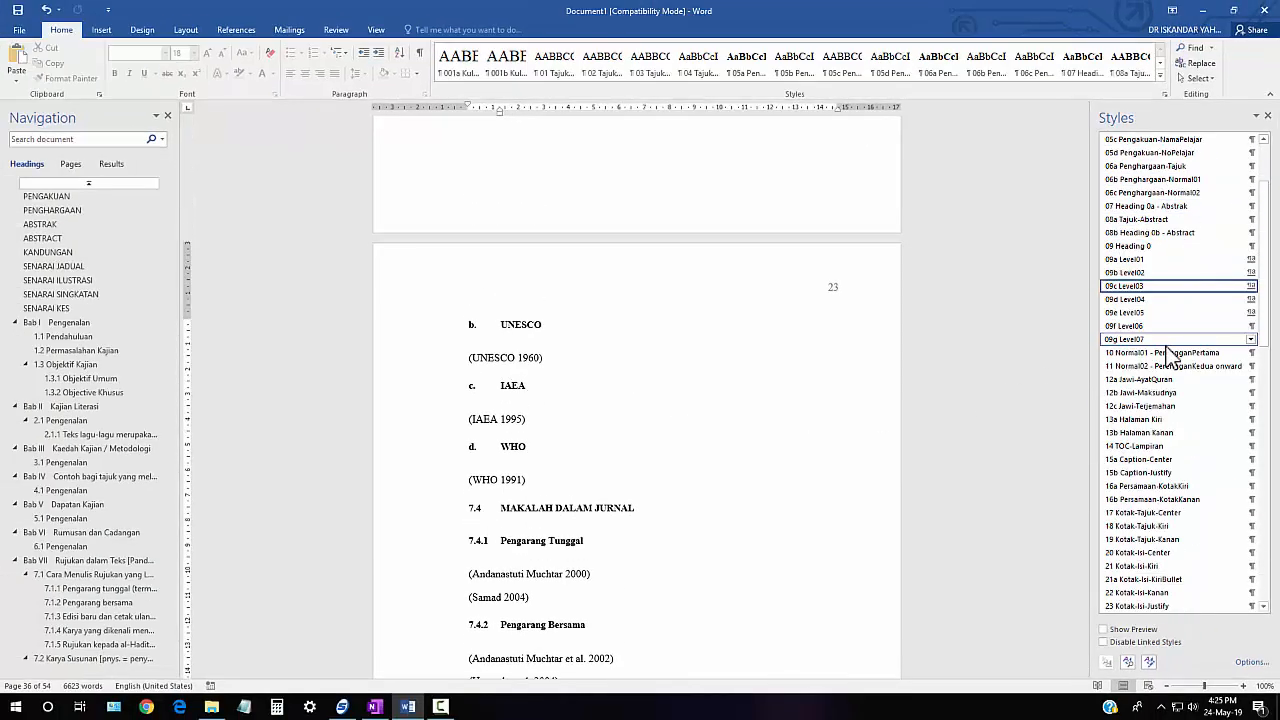
scroll(1167, 352, down, 7)
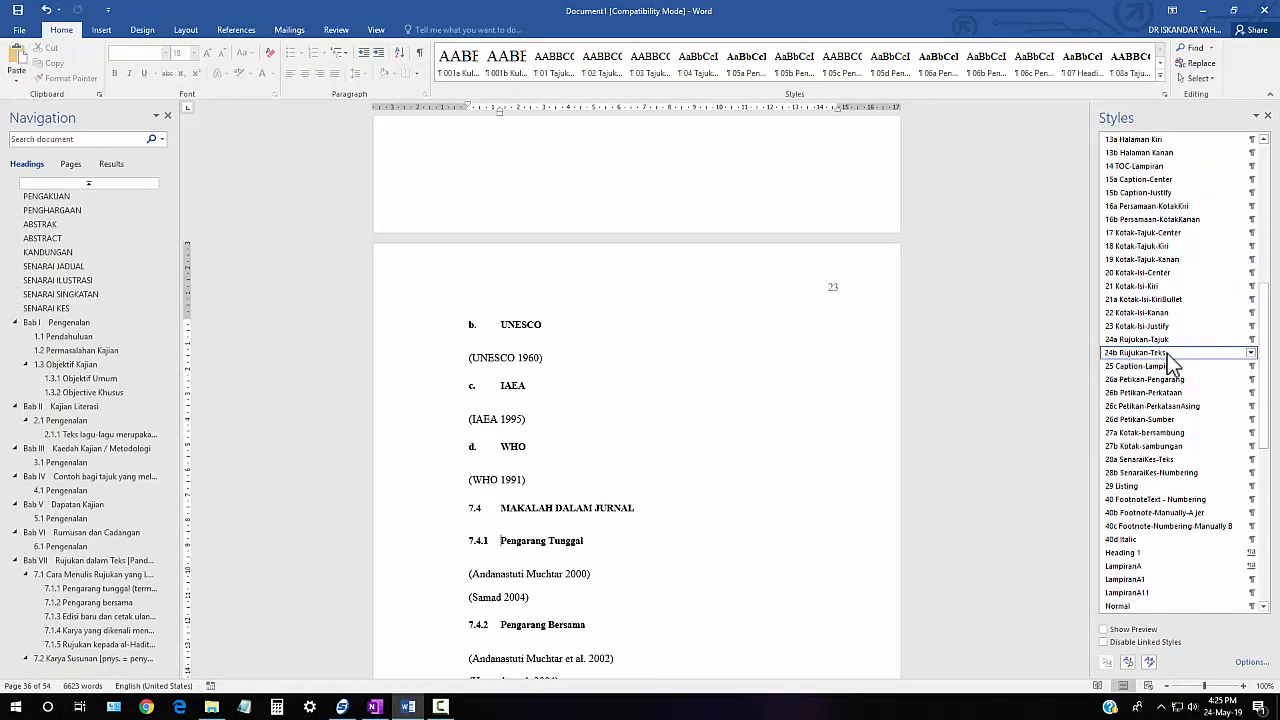
scroll(1167, 353, up, 10)
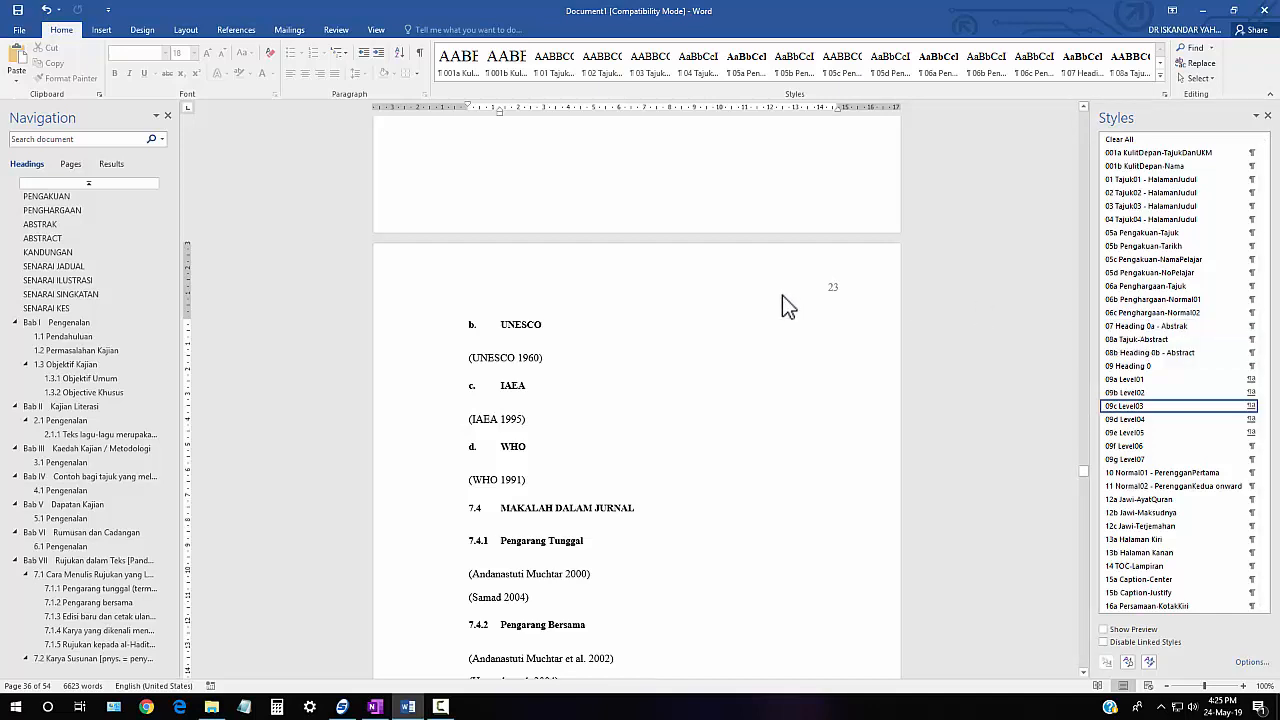
In Bab I Pengenalan, check the styles of the BAB I heading, PENDAHULUAN heading, body and translated verse.
click(48, 326)
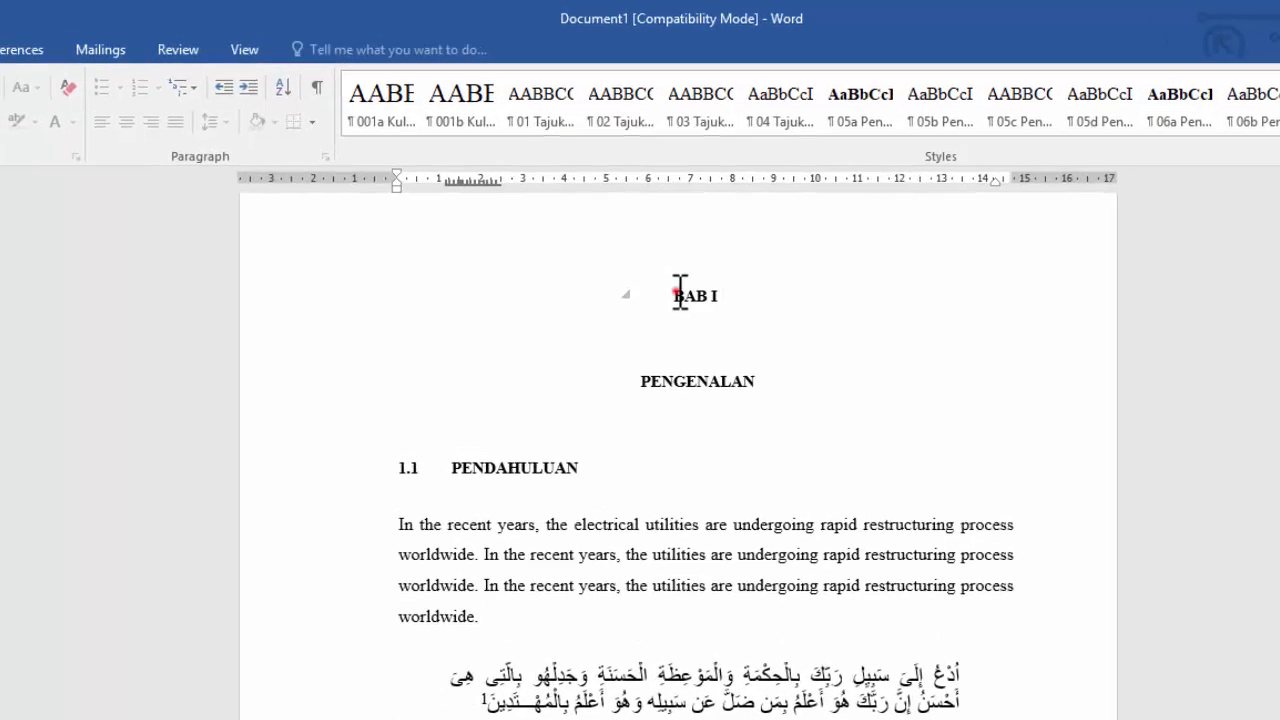
click(637, 177)
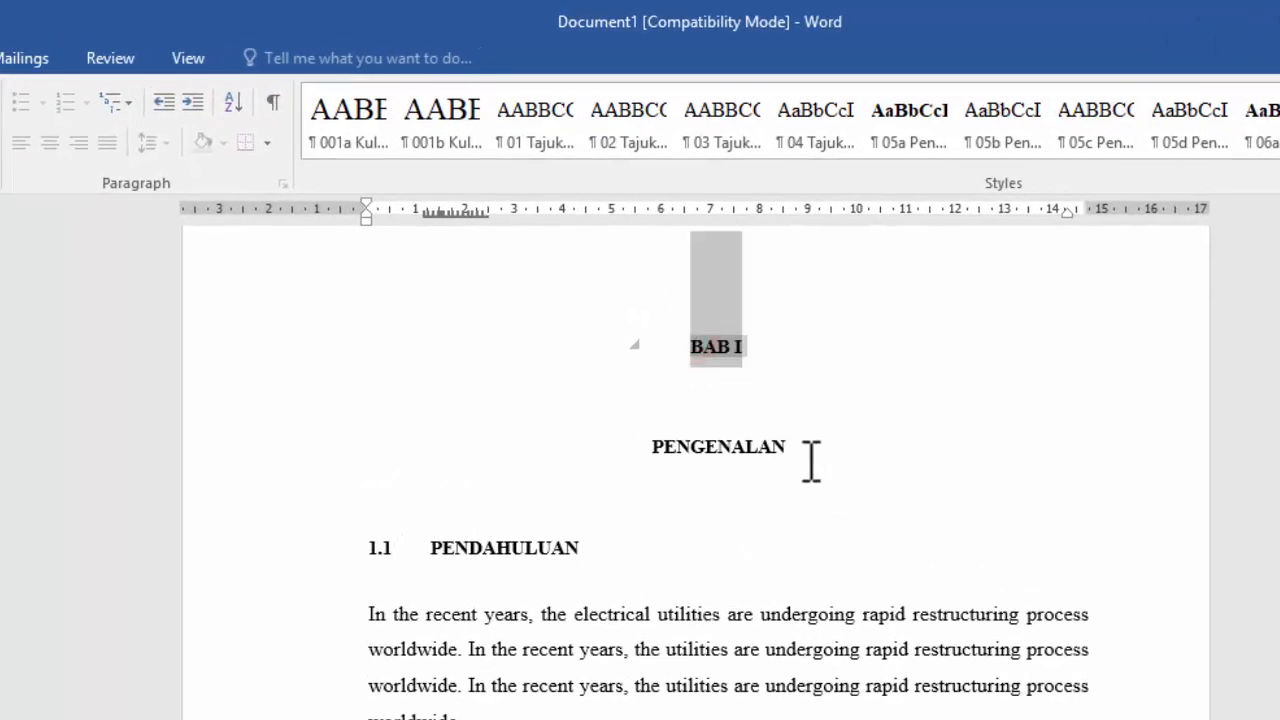
click(780, 346)
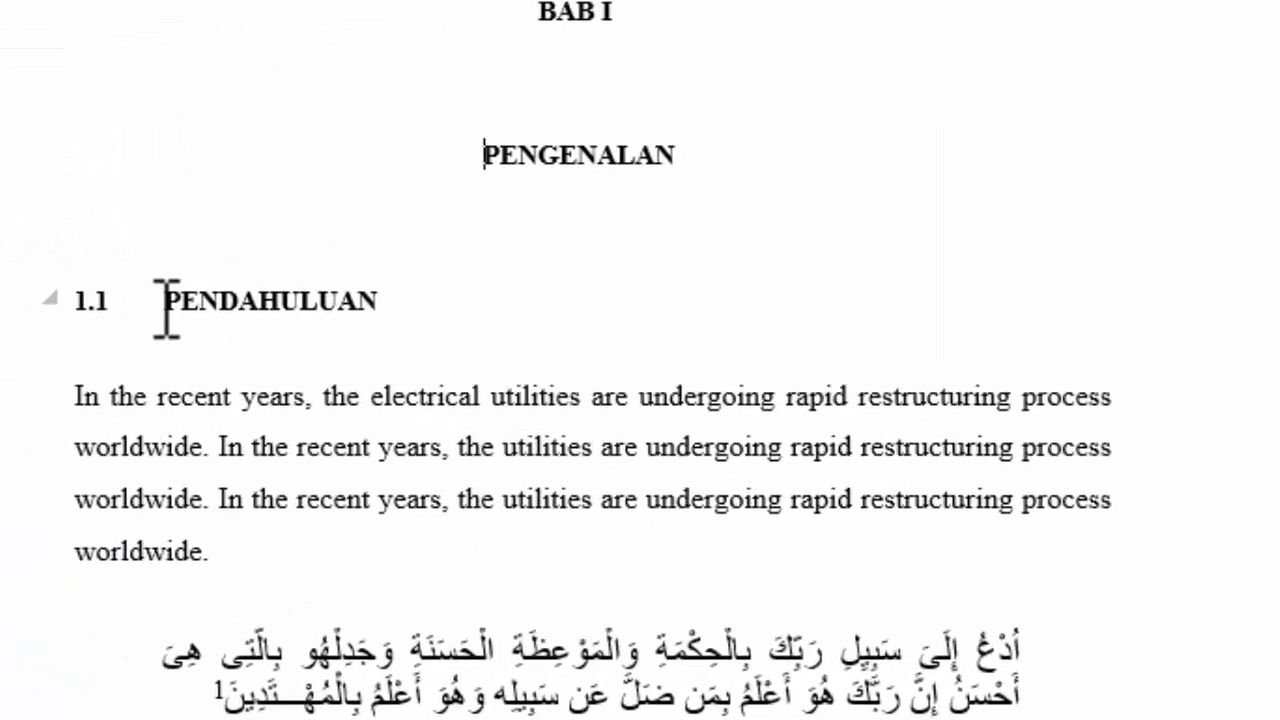
click(166, 308)
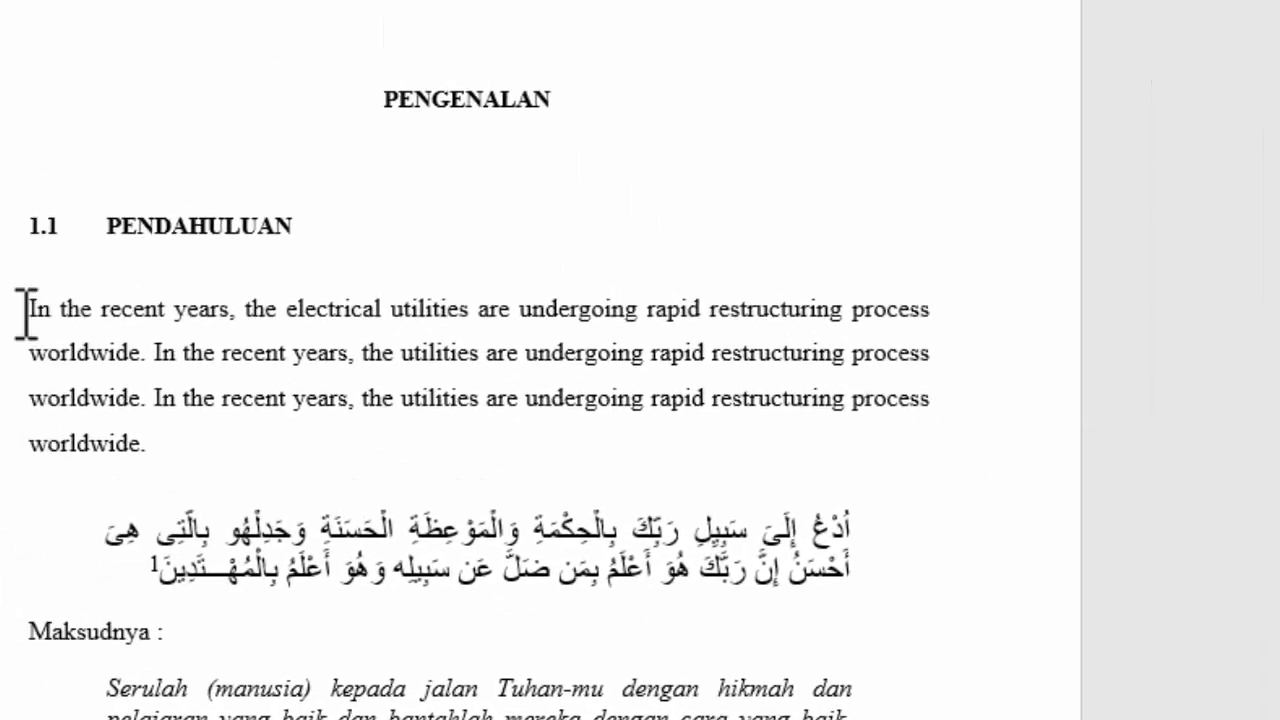
click(142, 335)
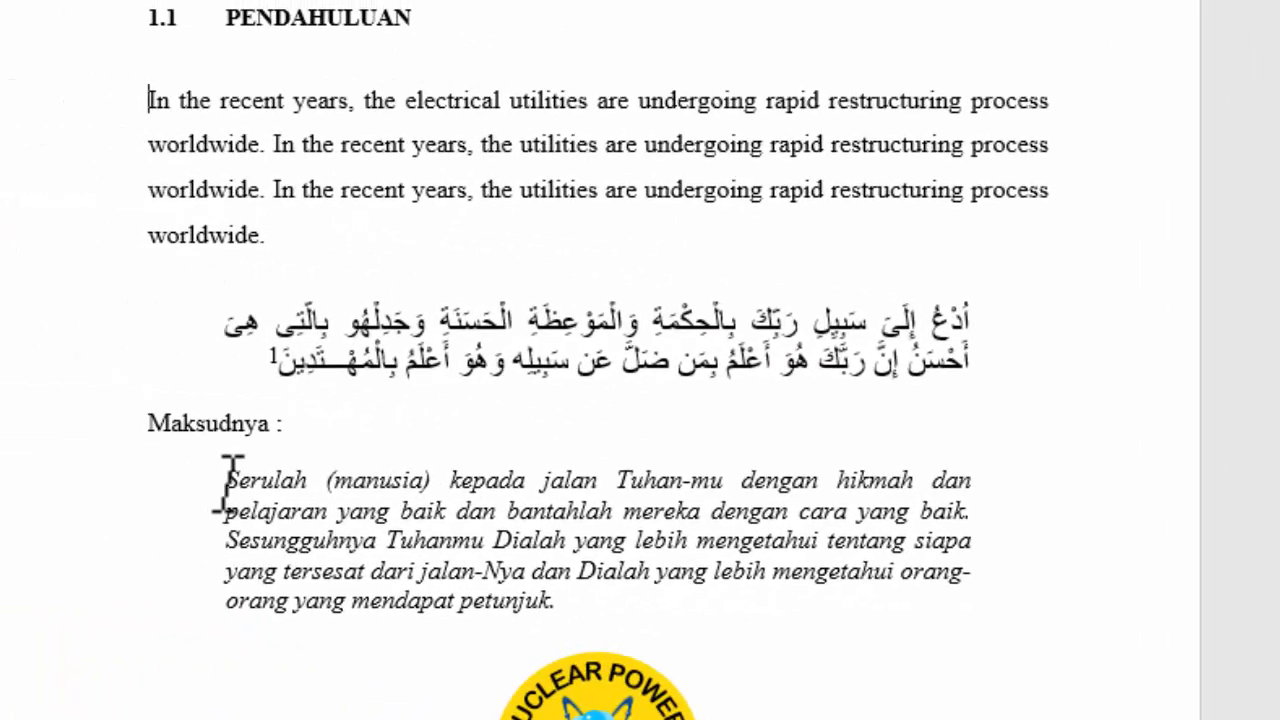
click(228, 482)
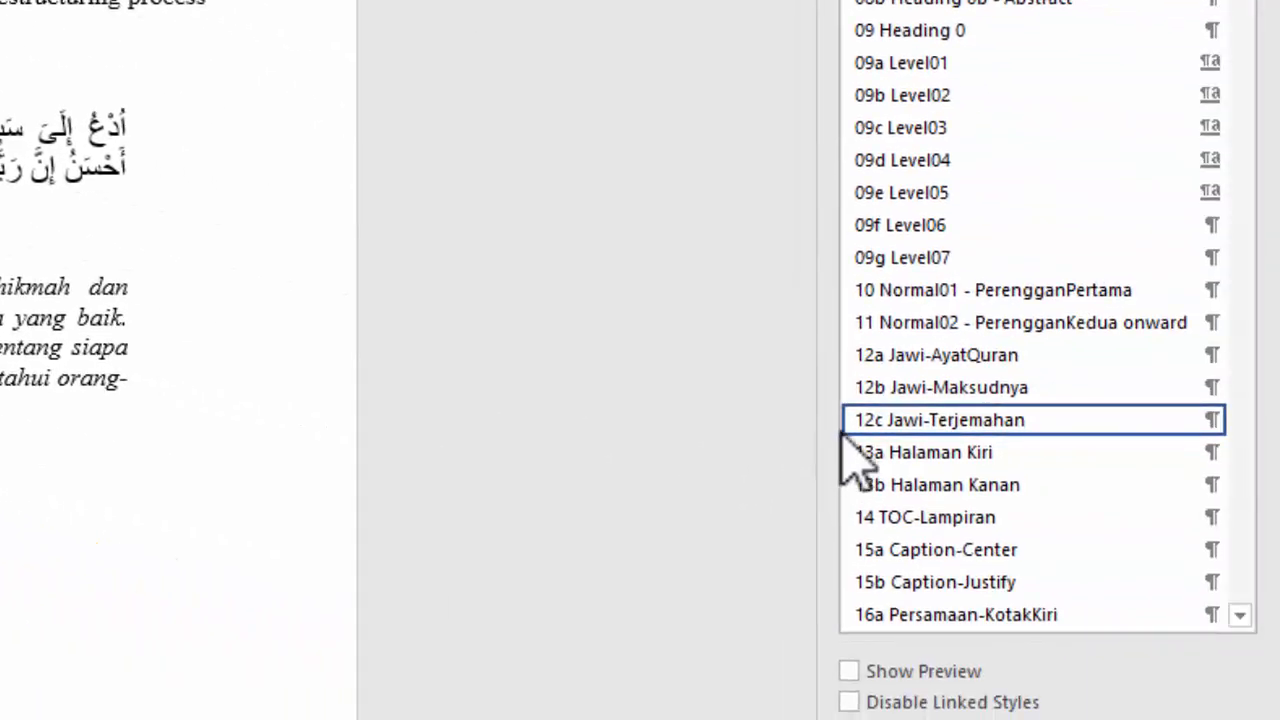
Jump via Bab II and Bab V Dapatan Kajian to section 5.1 Pengenalan.
scroll(60, 310, down, 7)
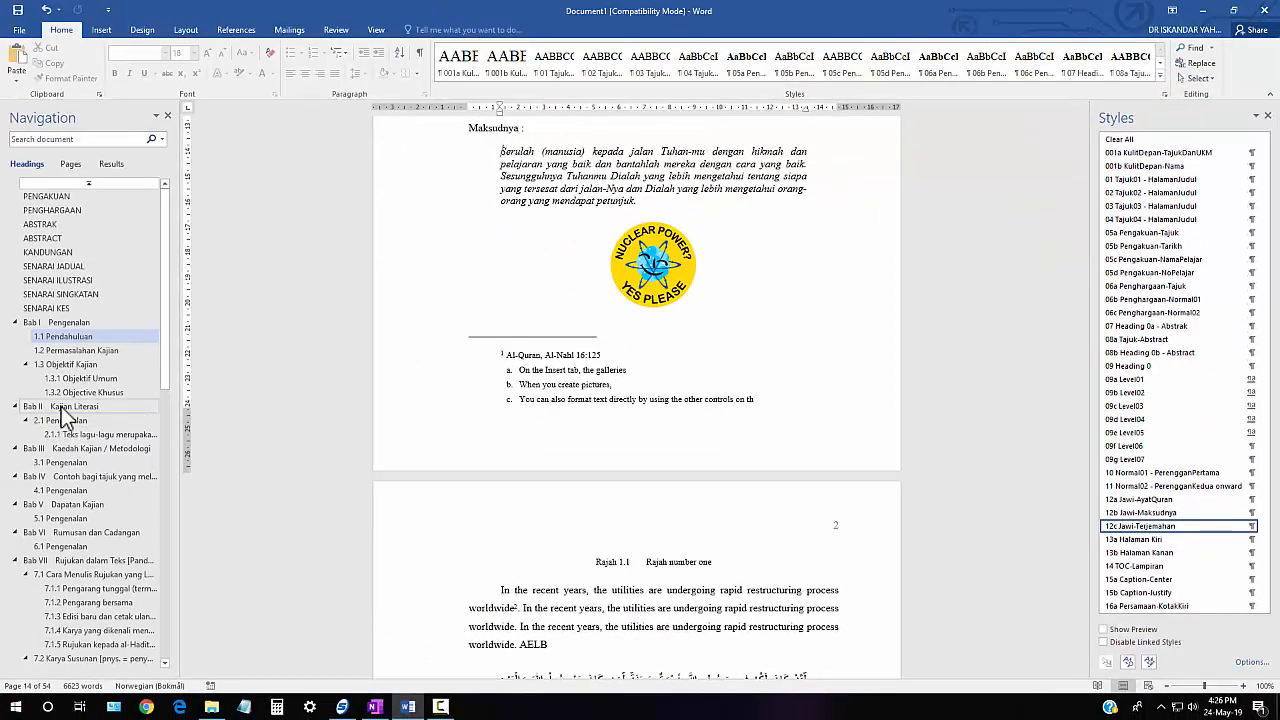
click(61, 406)
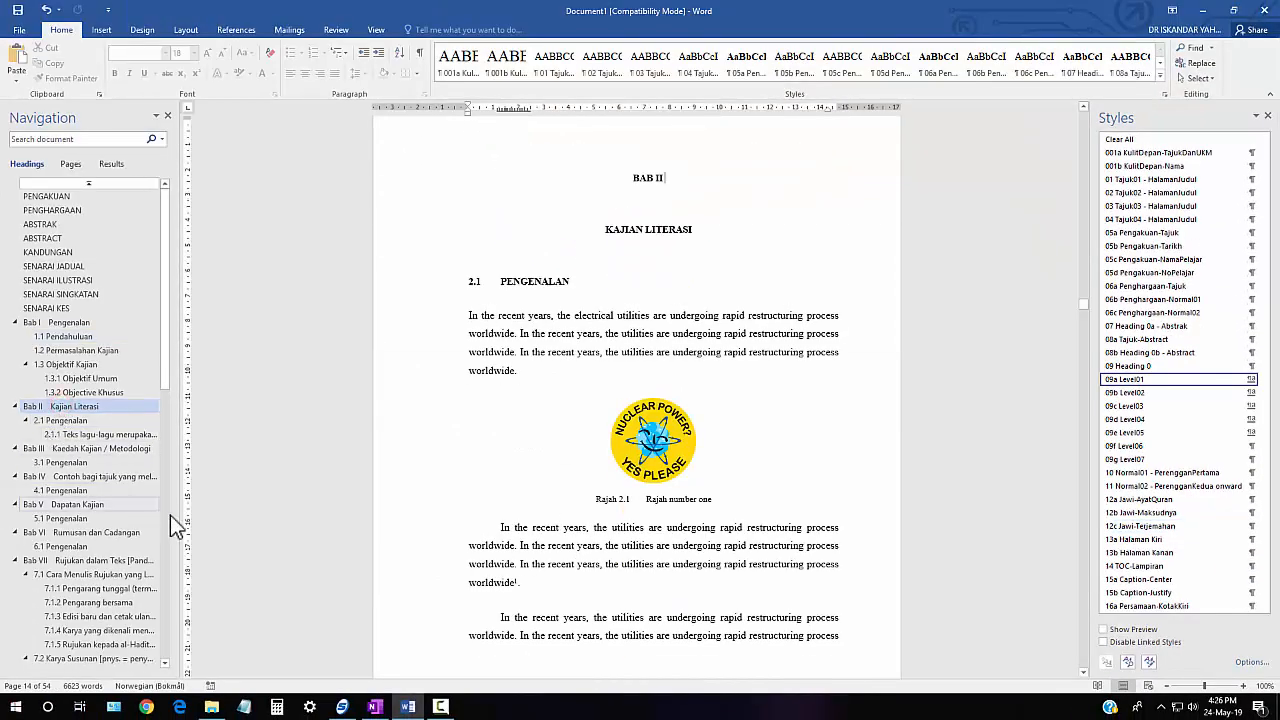
click(65, 518)
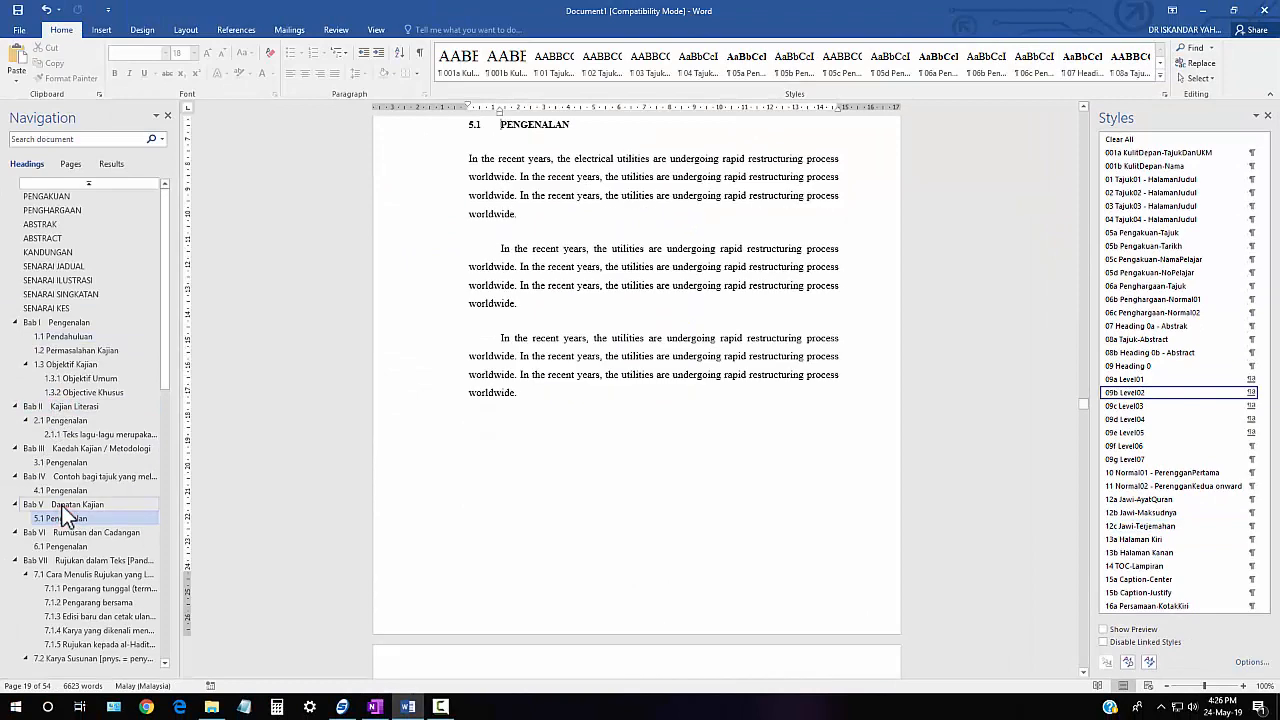
click(61, 507)
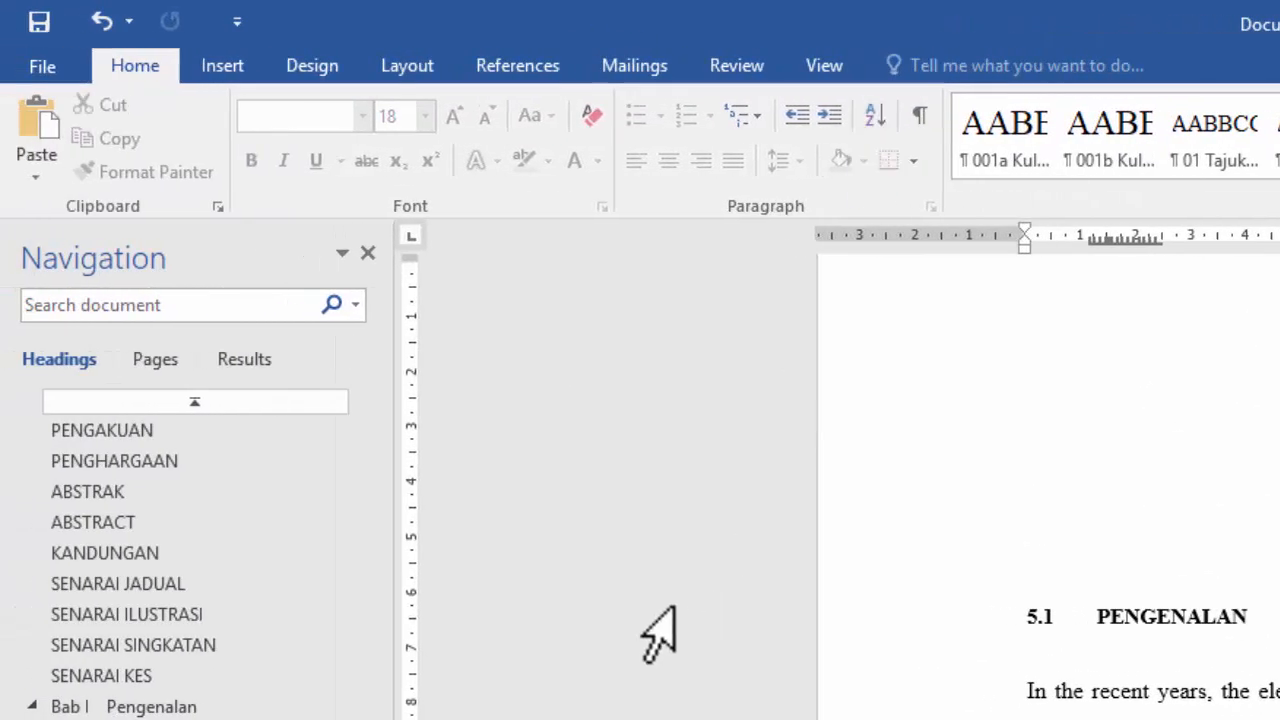
Enable the Developer tab in Word Options' ribbon customisation.
click(46, 66)
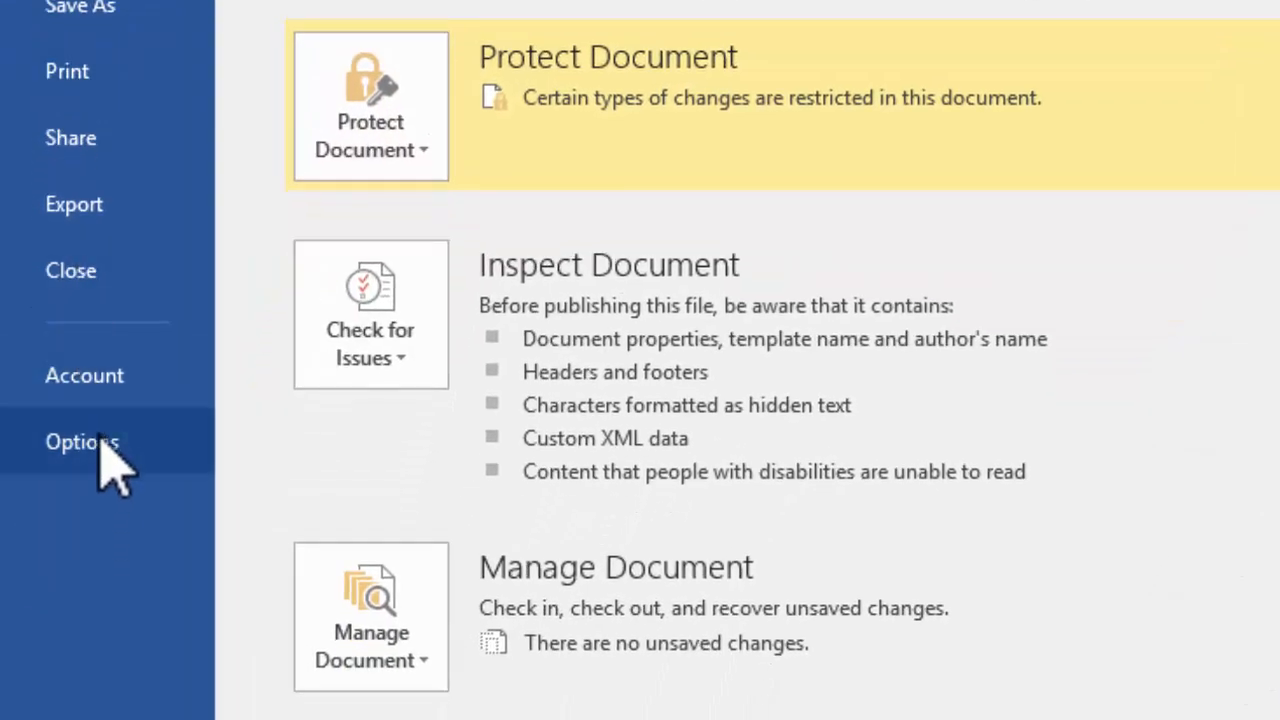
click(99, 441)
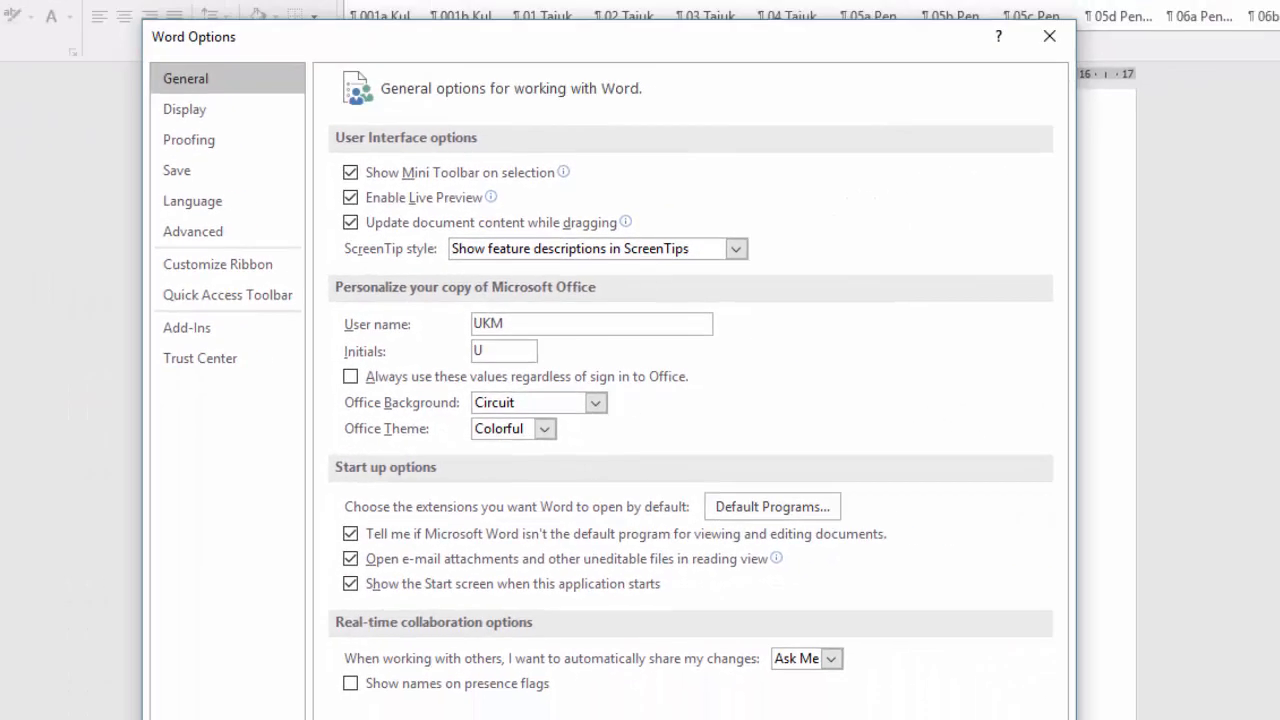
click(222, 266)
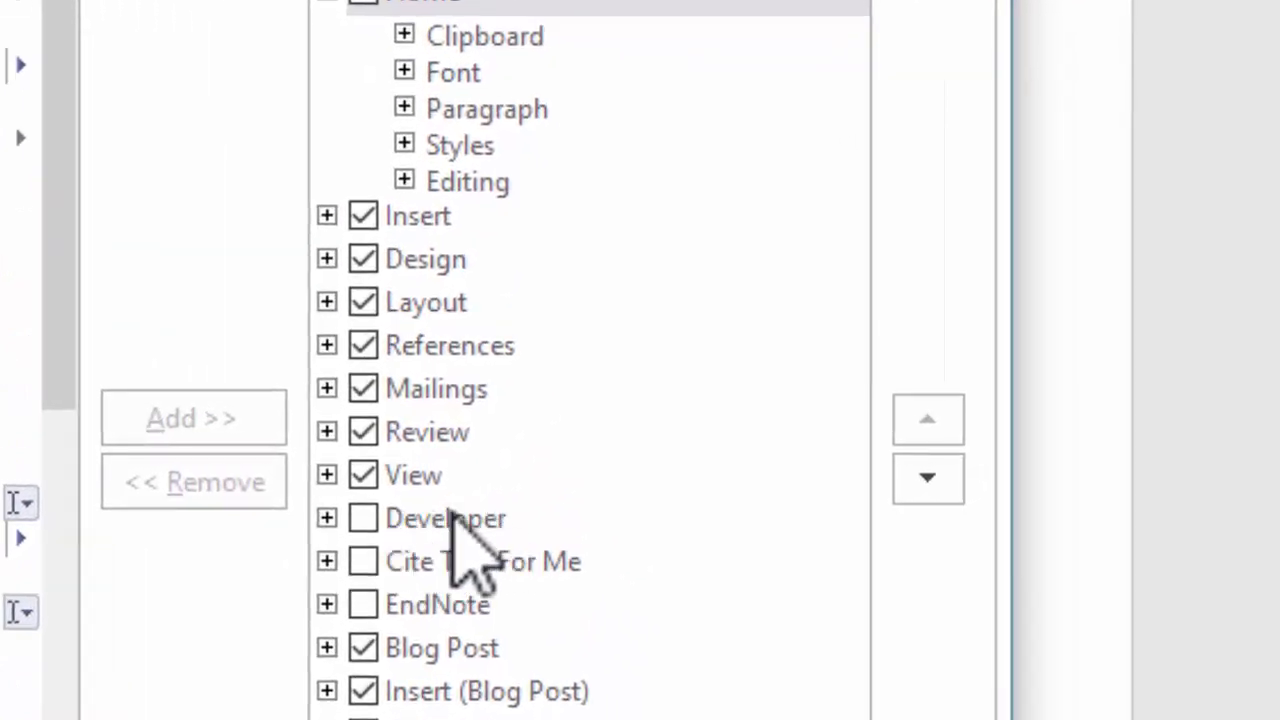
click(363, 518)
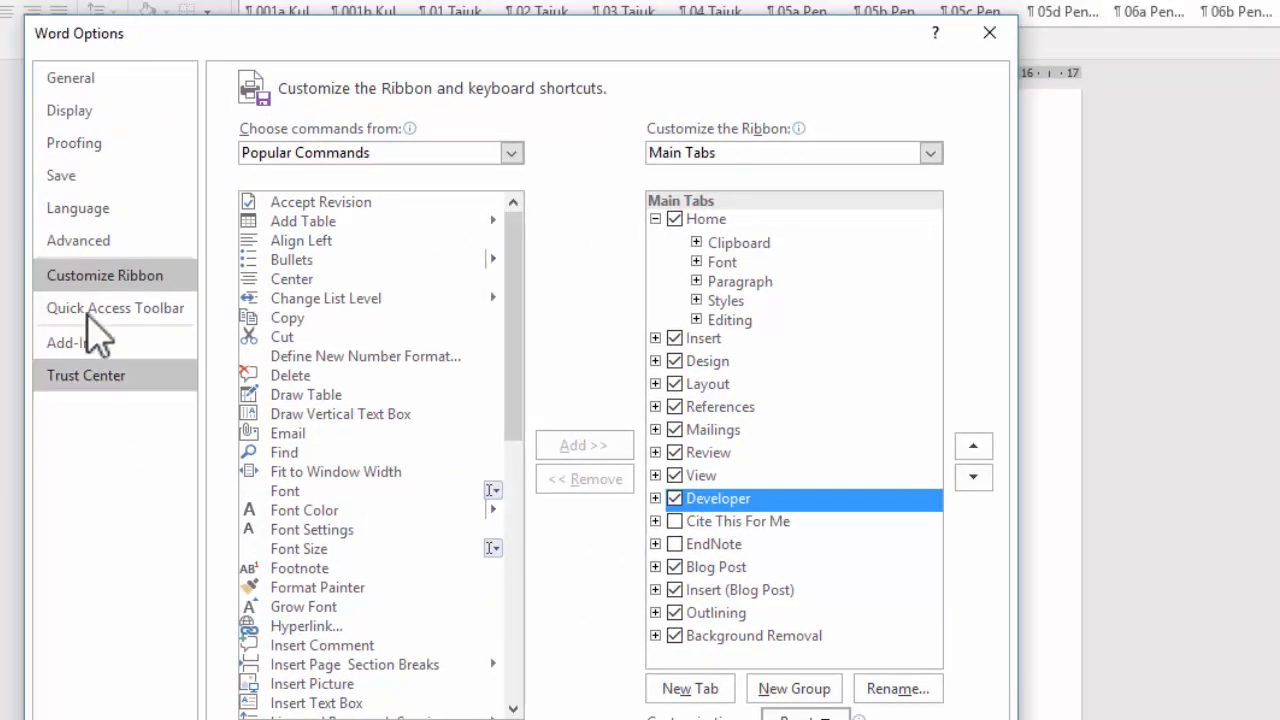
Always display tab characters, paragraph marks, hidden text, object anchors and all formatting marks, then apply.
click(70, 112)
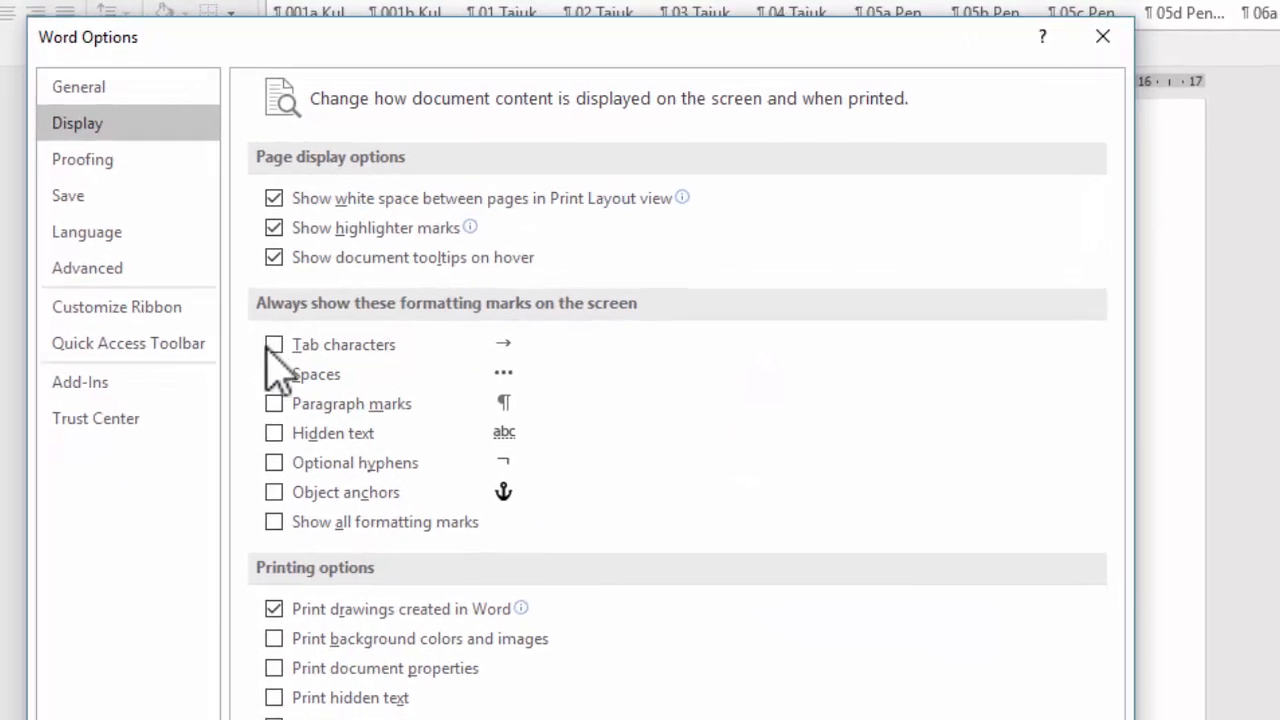
click(246, 309)
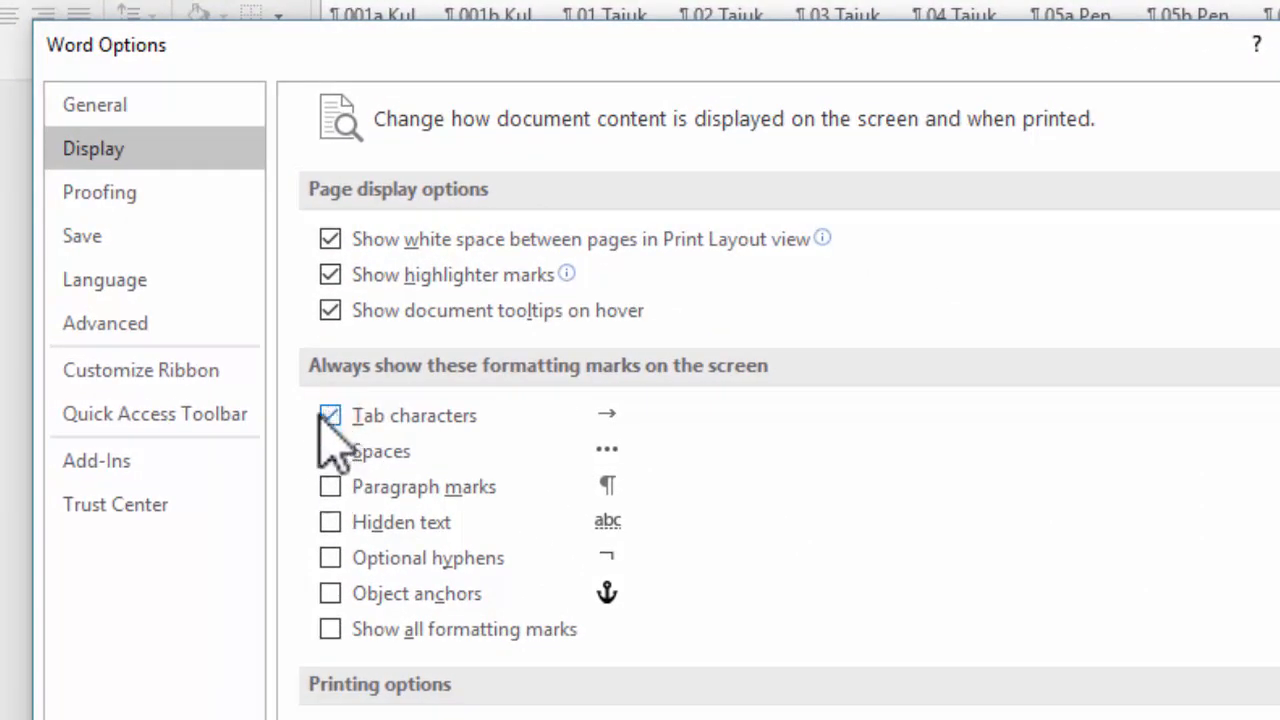
click(331, 486)
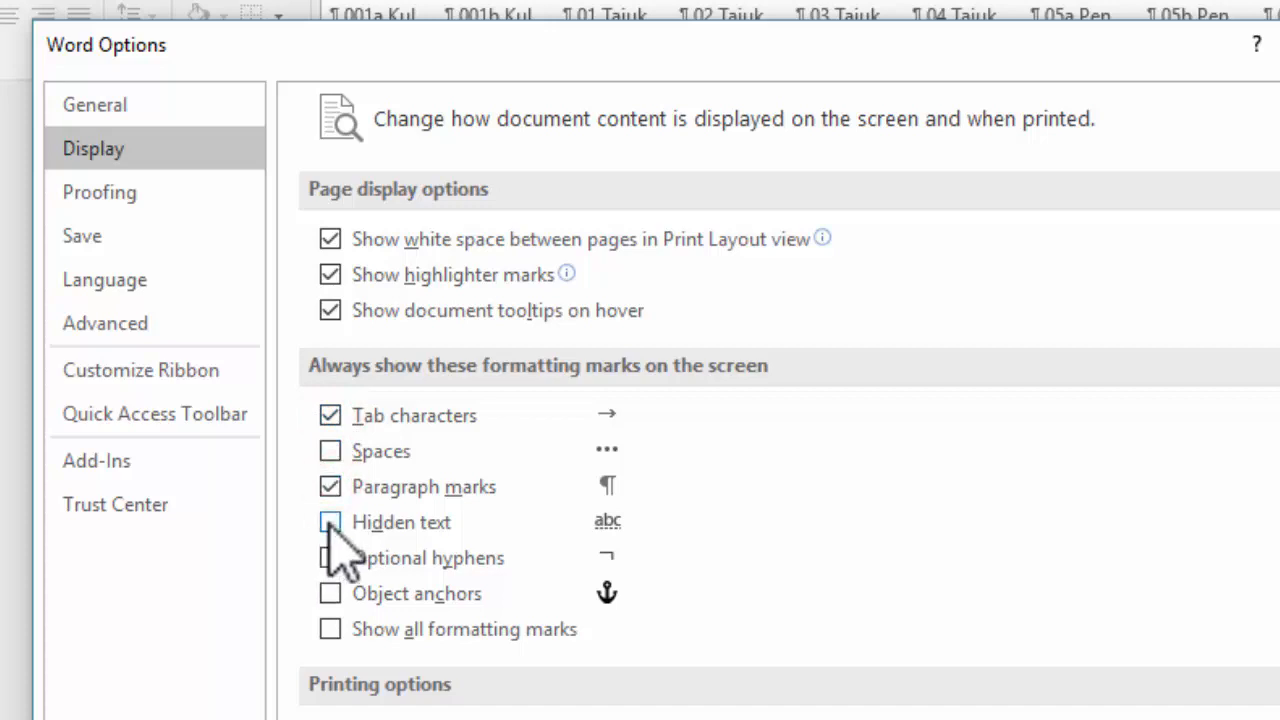
click(330, 522)
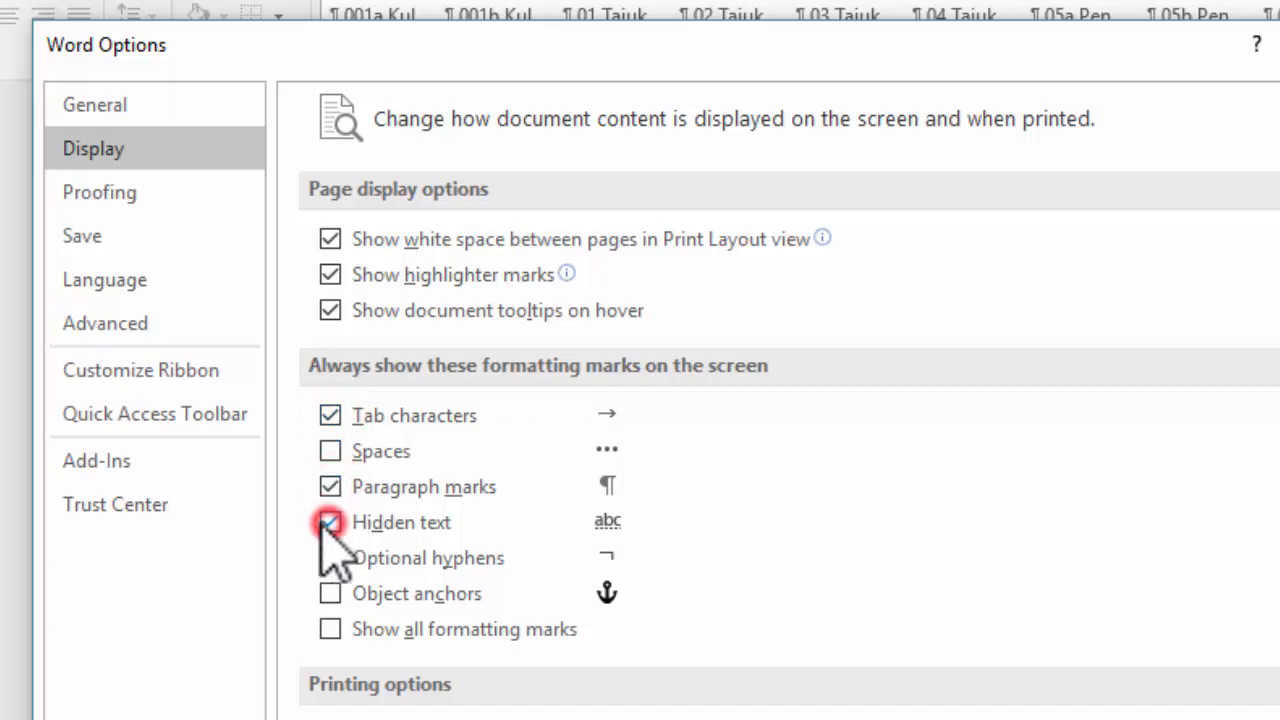
click(330, 593)
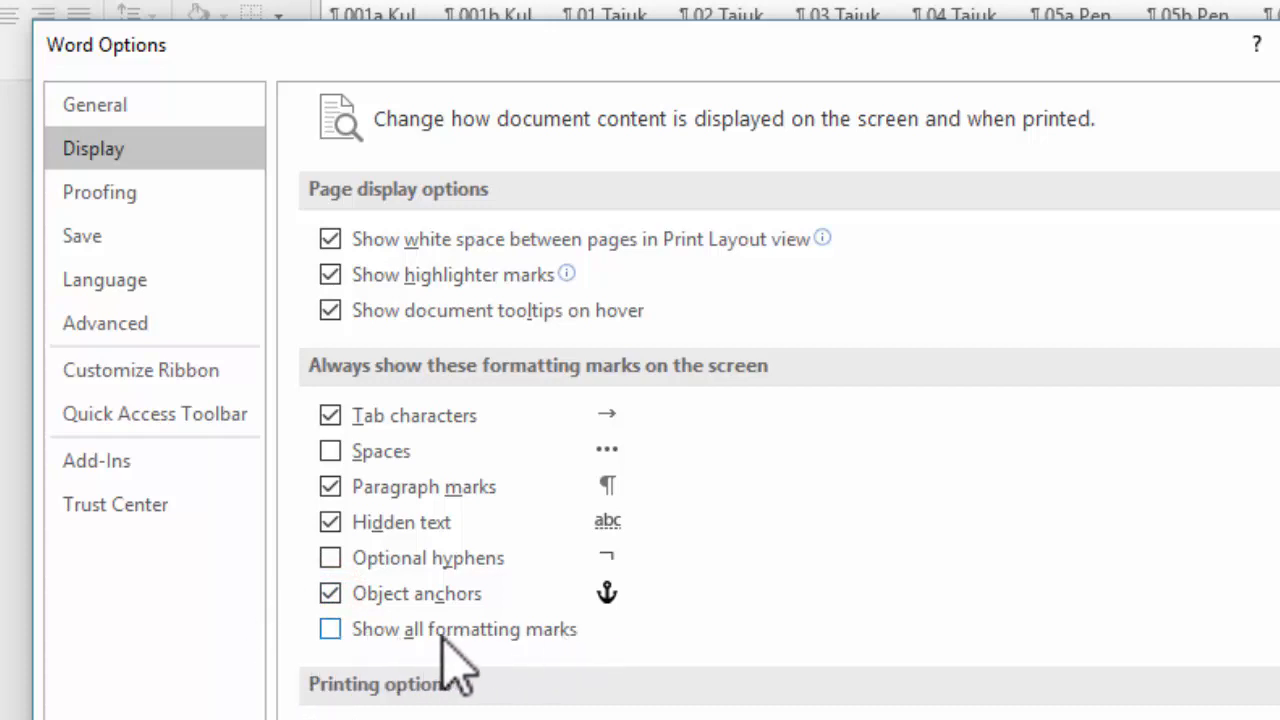
click(331, 629)
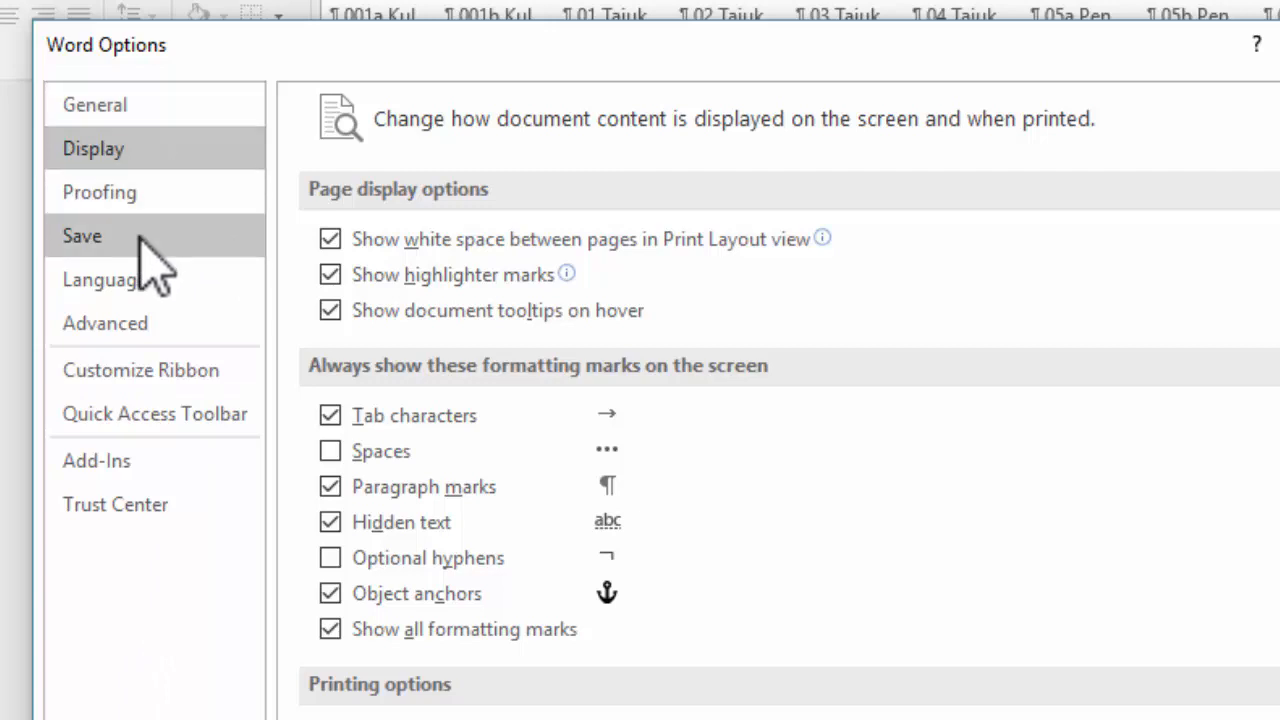
click(97, 240)
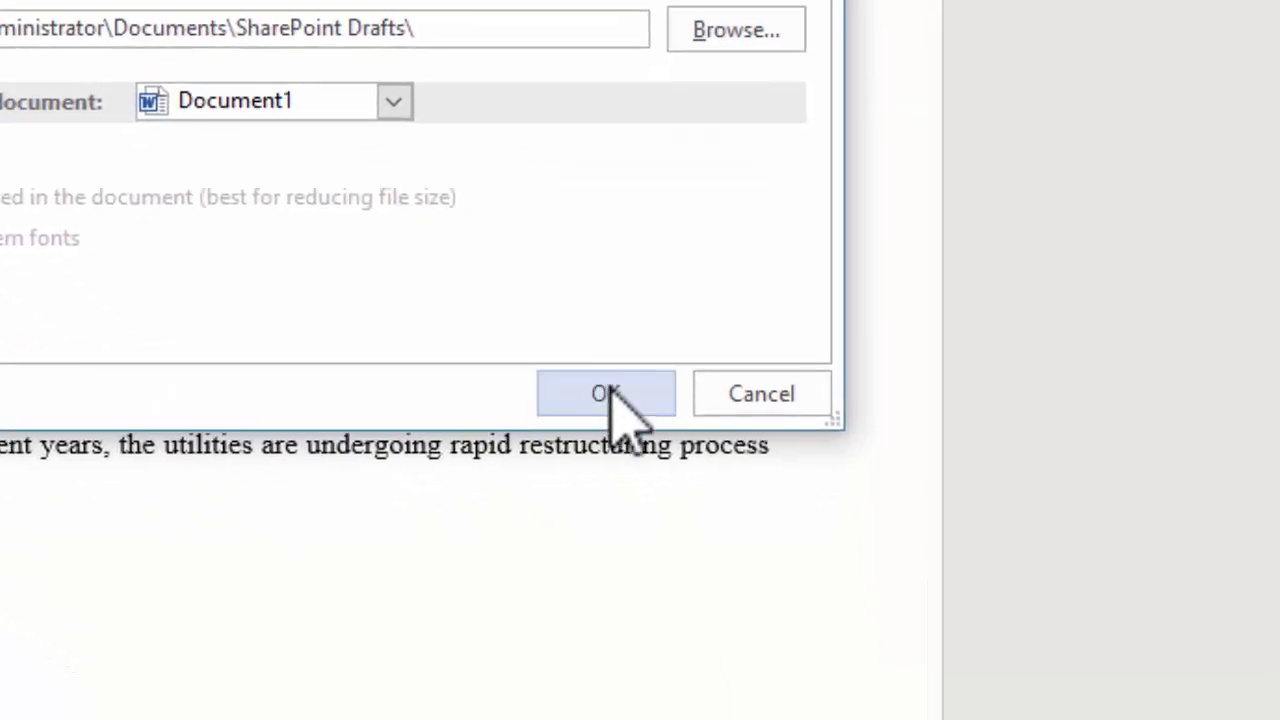
click(726, 681)
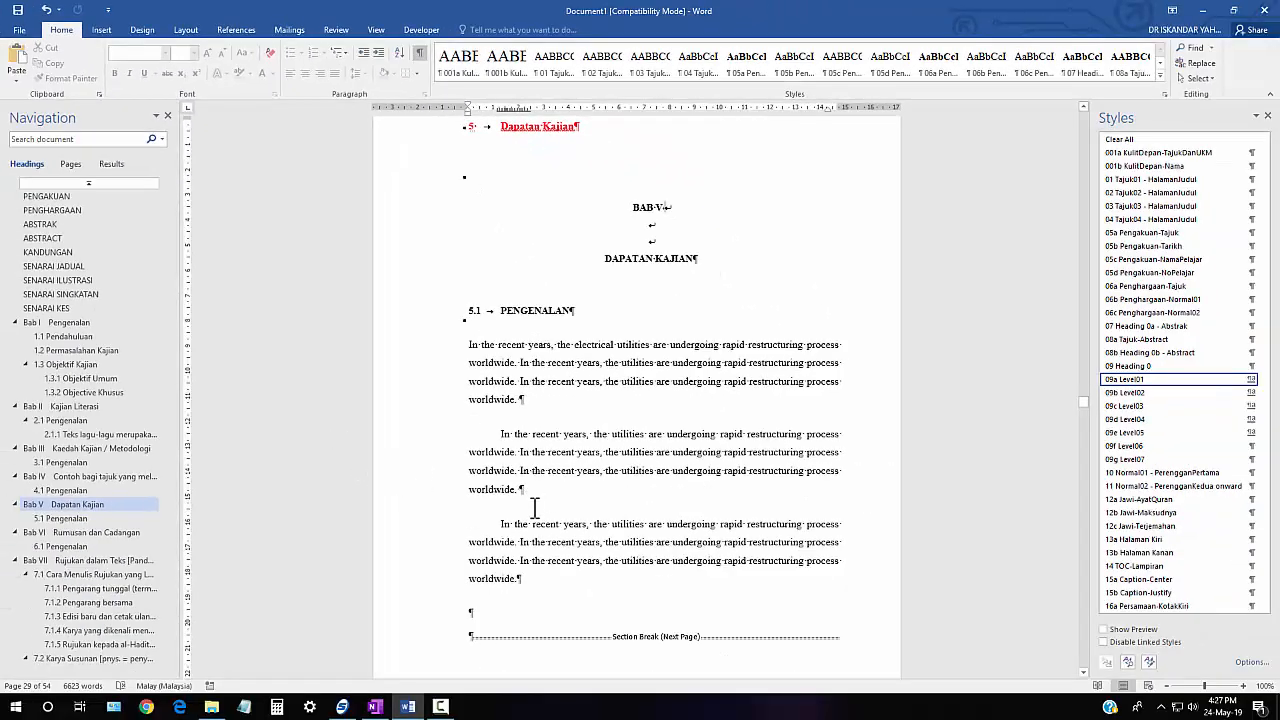
Jump to Bab I Pengenalan and scroll around its first page to see the formatting marks.
scroll(535, 510, up, 2)
click(72, 323)
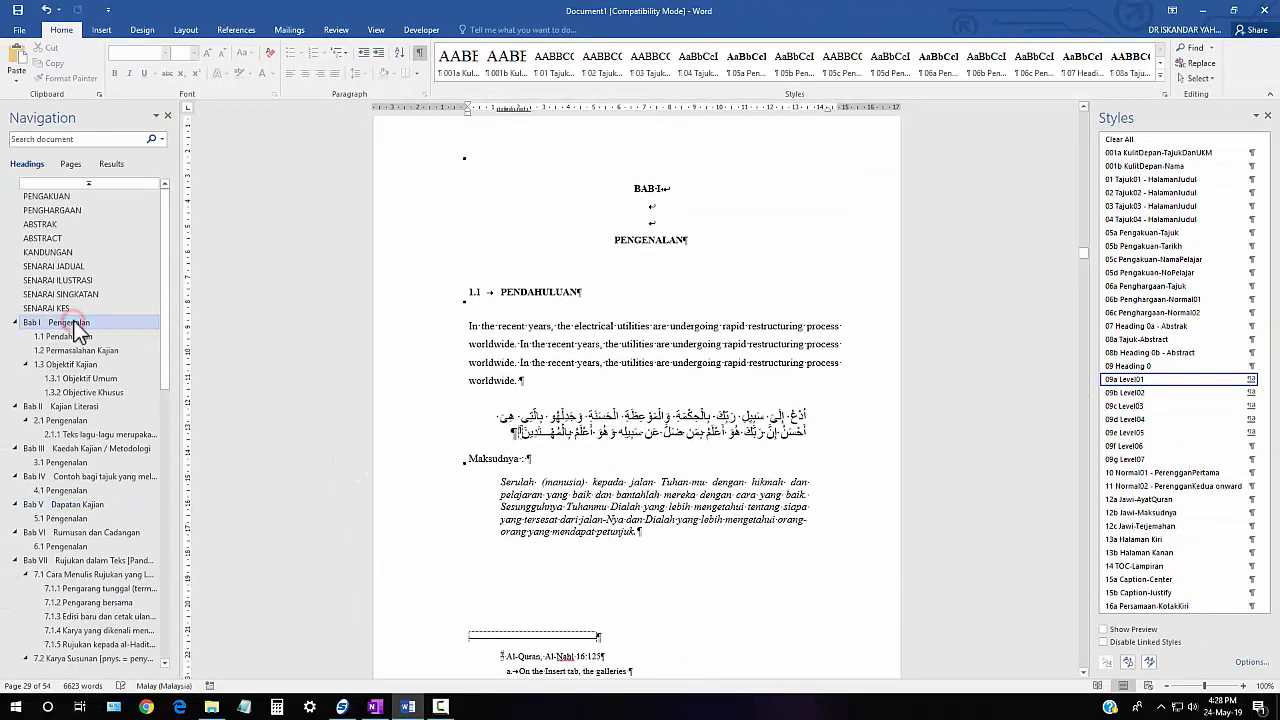
scroll(610, 388, up, 3)
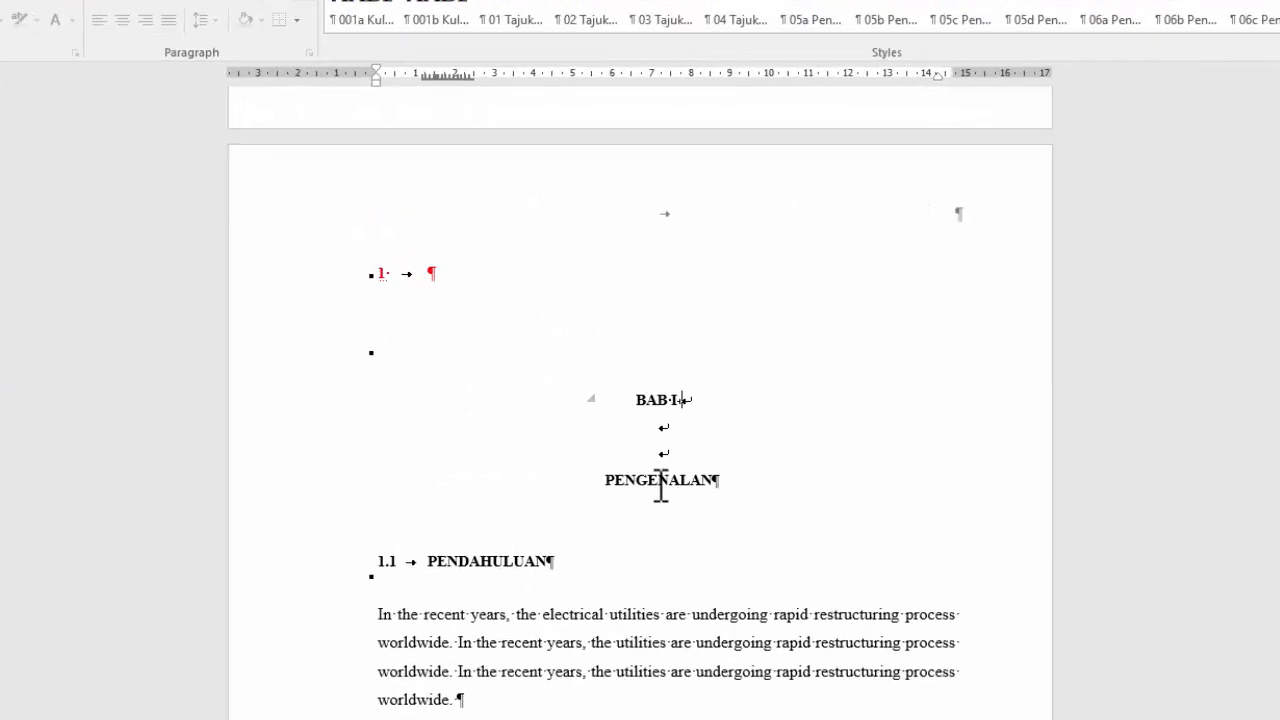
scroll(649, 372, down, 5)
scroll(667, 600, up, 6)
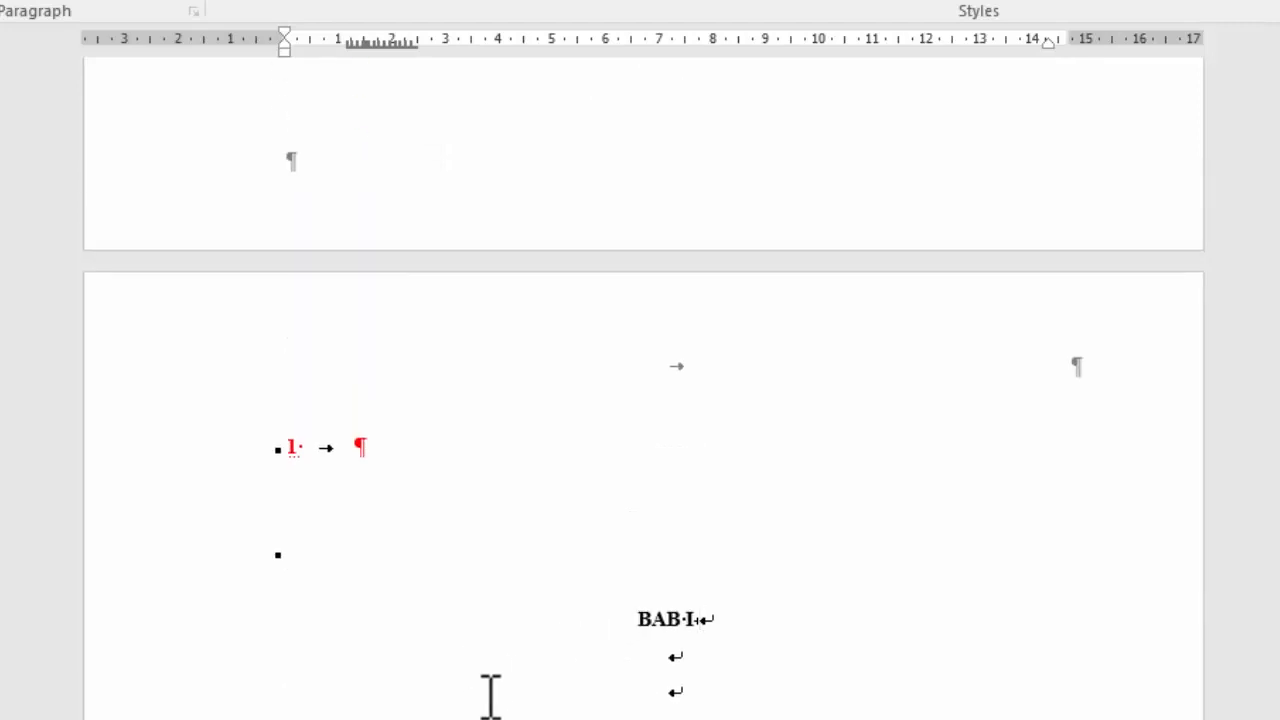
scroll(490, 695, up, 8)
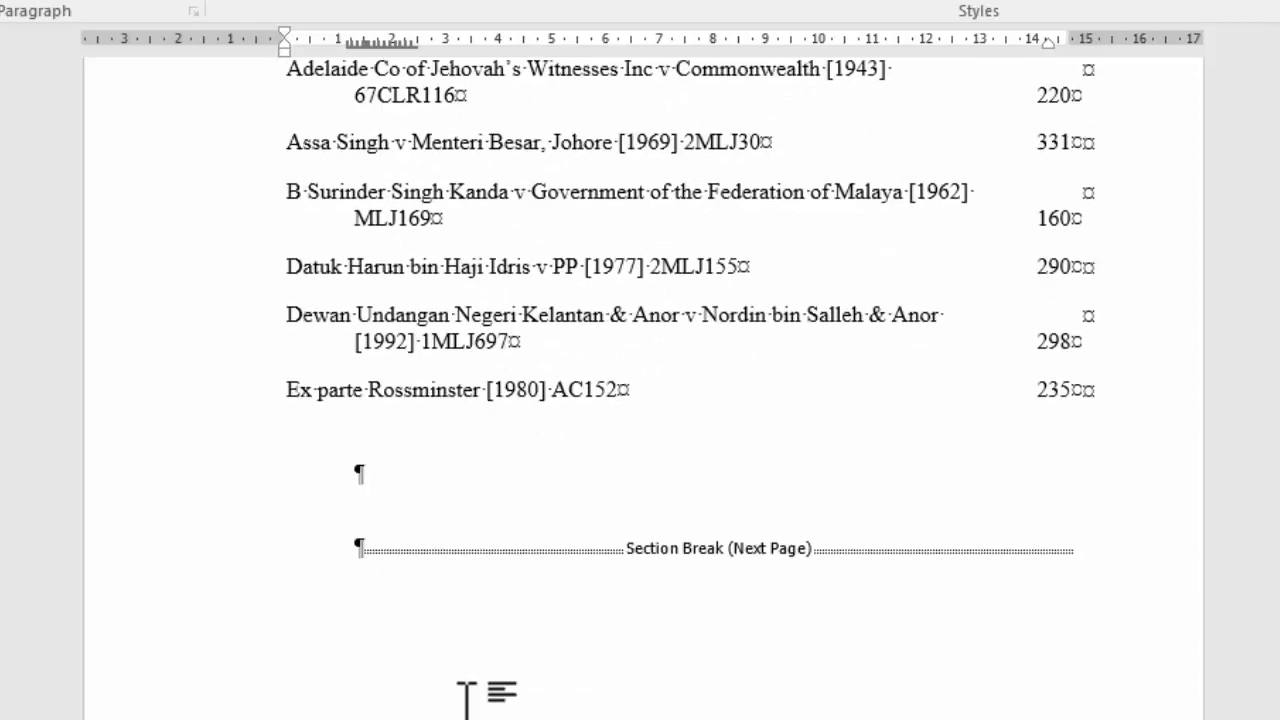
scroll(466, 697, down, 8)
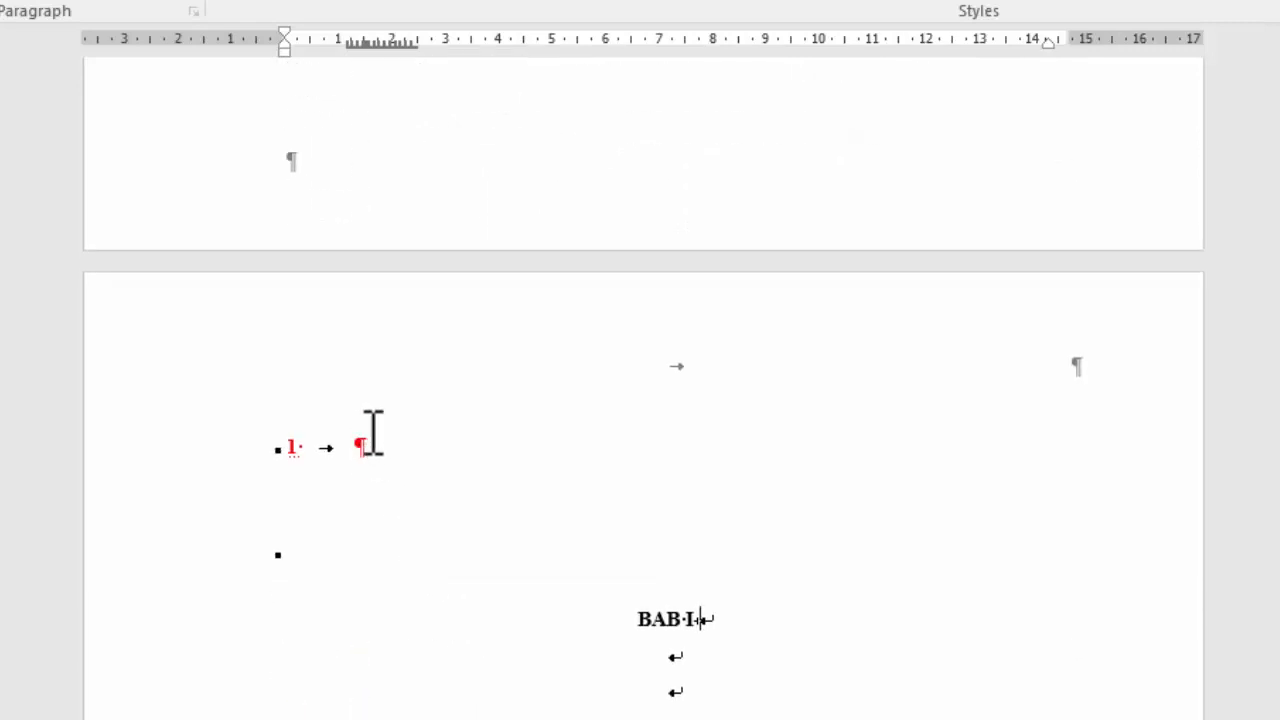
scroll(484, 584, down, 3)
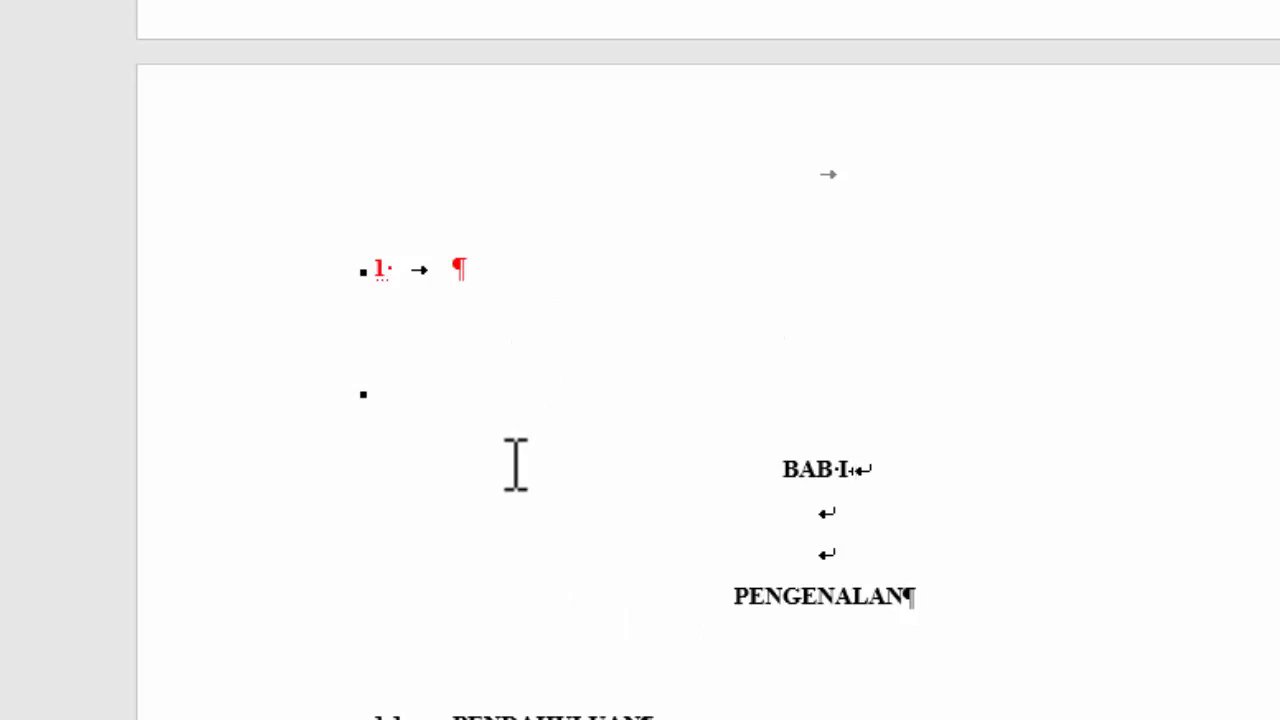
scroll(515, 465, down, 5)
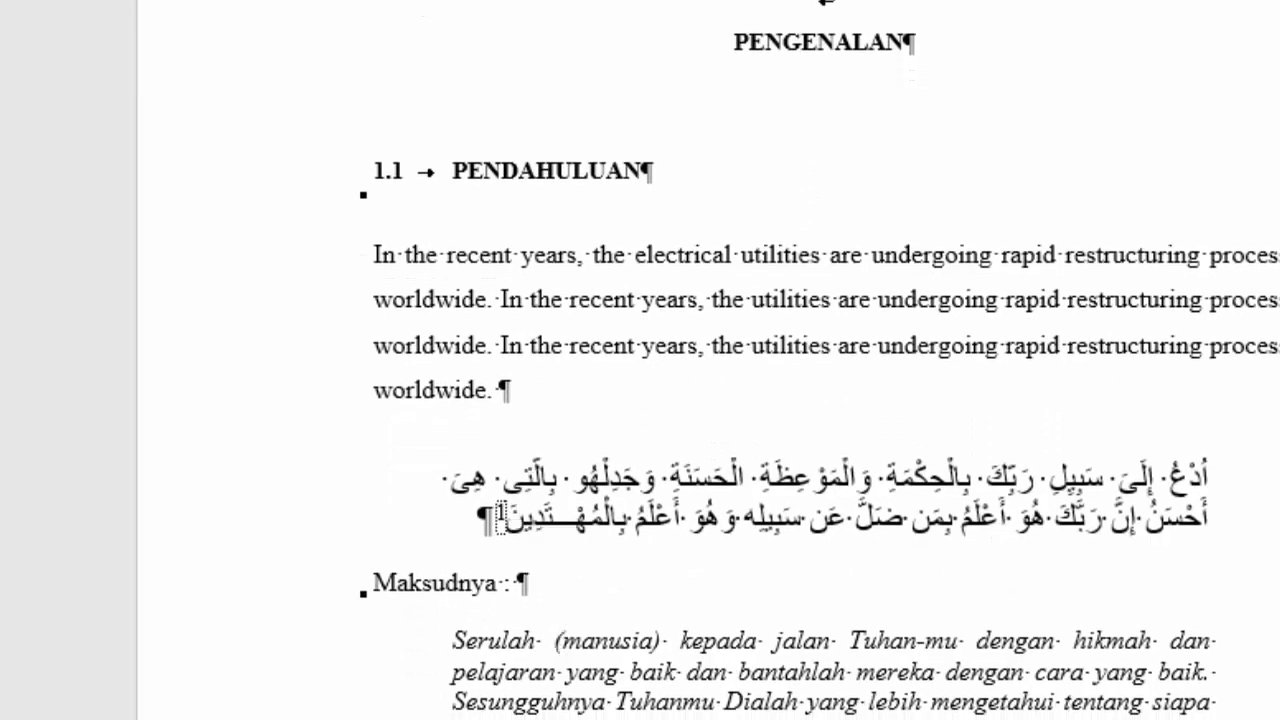
scroll(640, 400, up, 3)
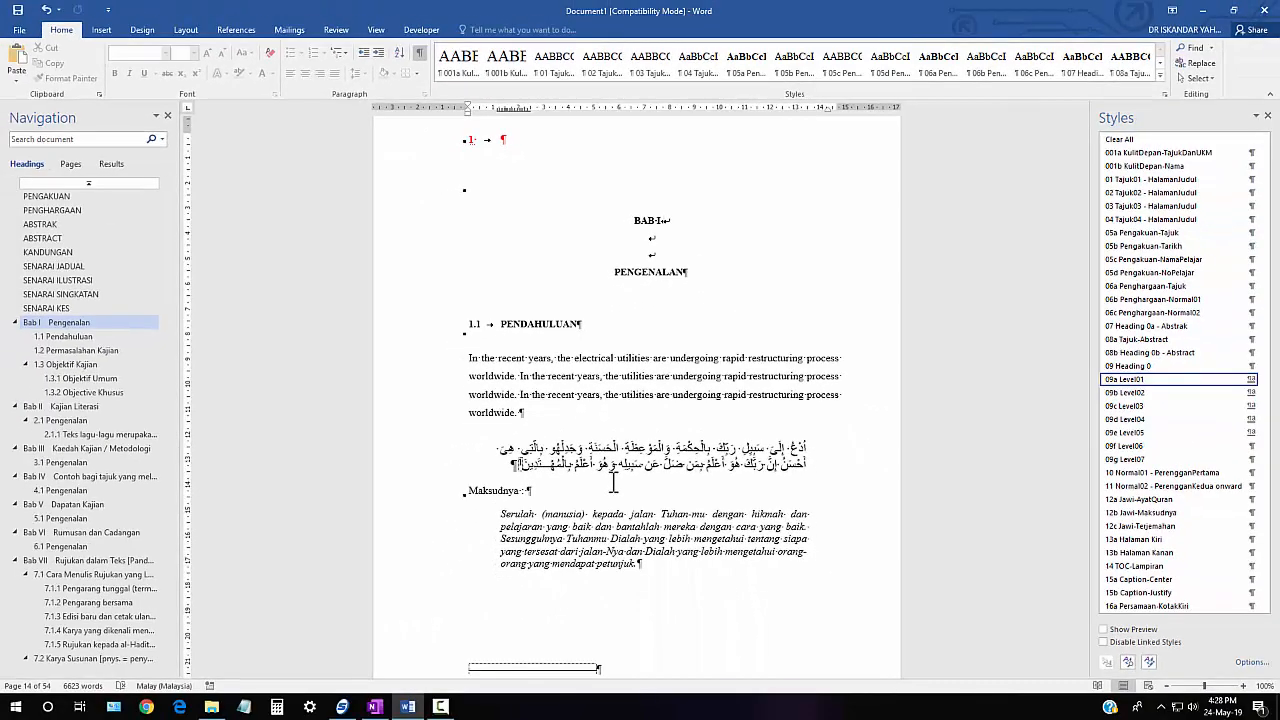
scroll(358, 383, up, 3)
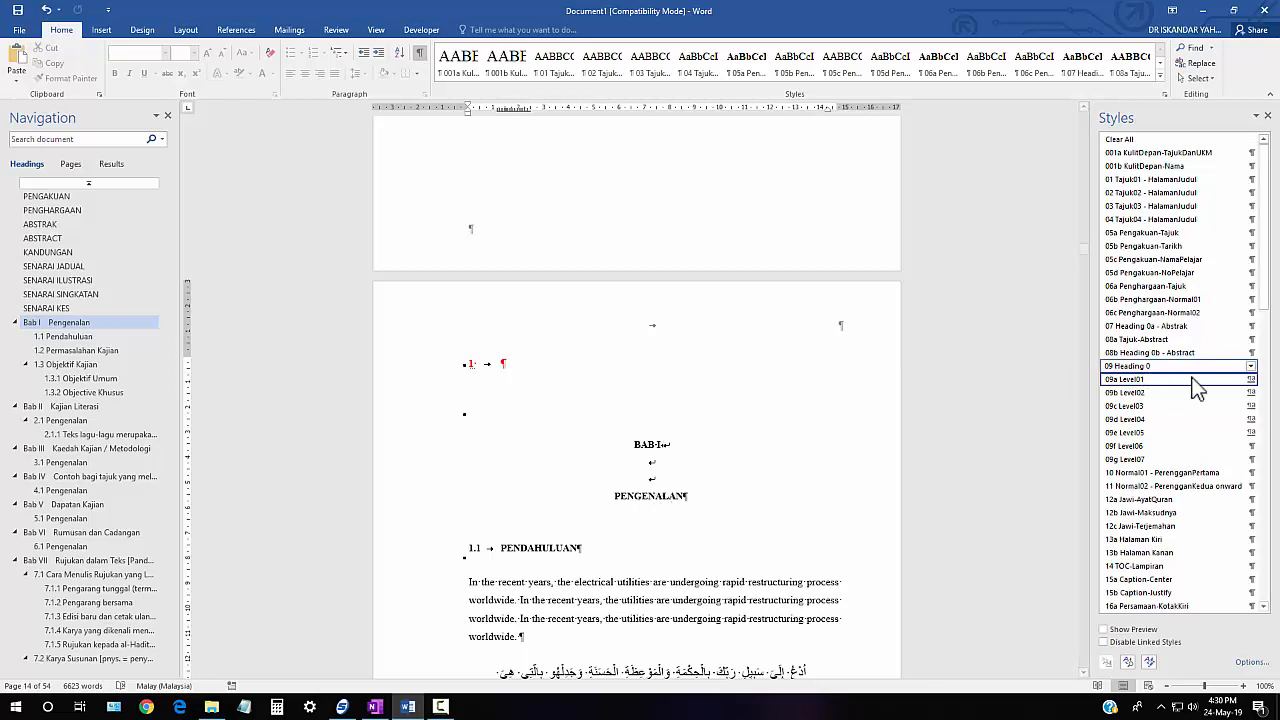
scroll(640, 445, down, 4)
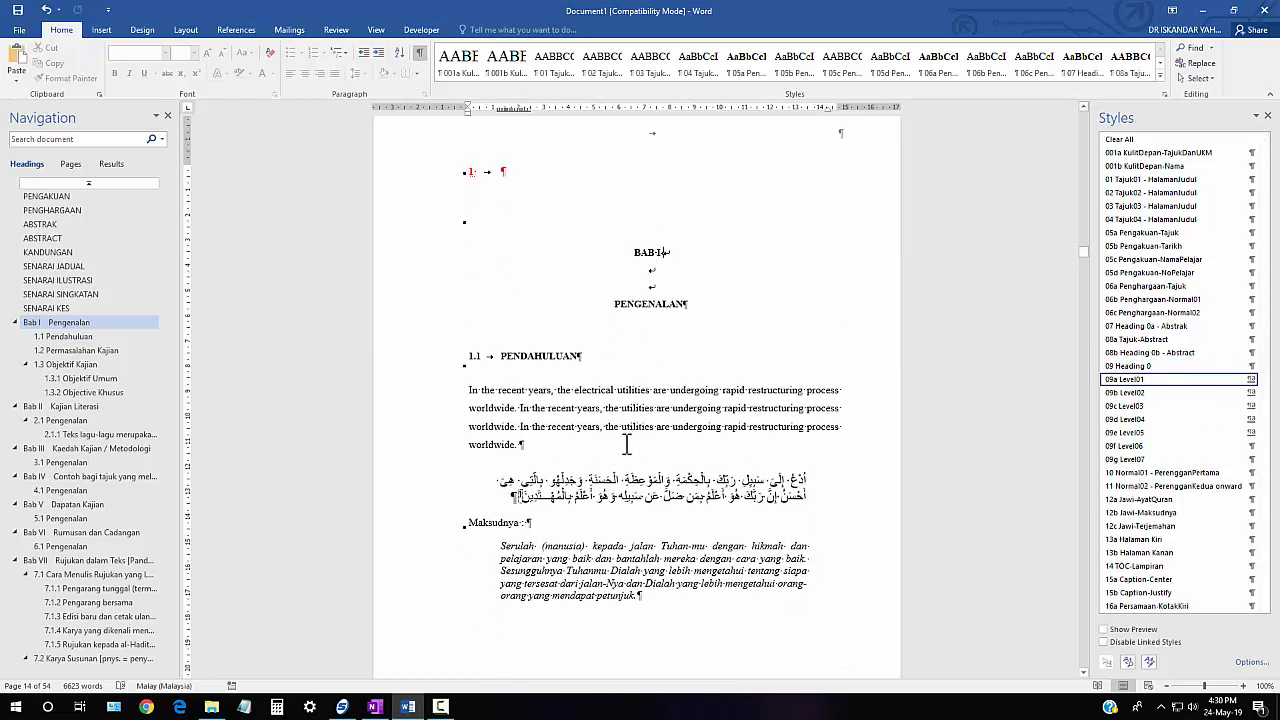
scroll(628, 444, down, 2)
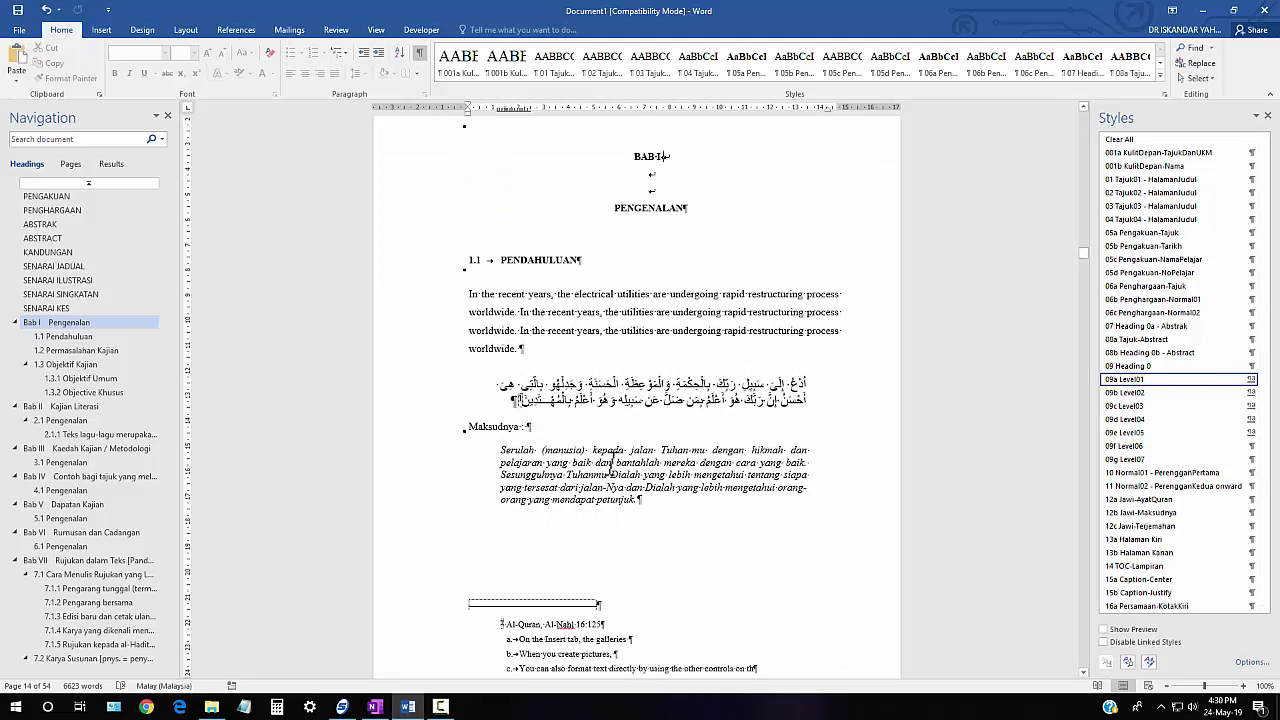
scroll(1046, 280, up, 3)
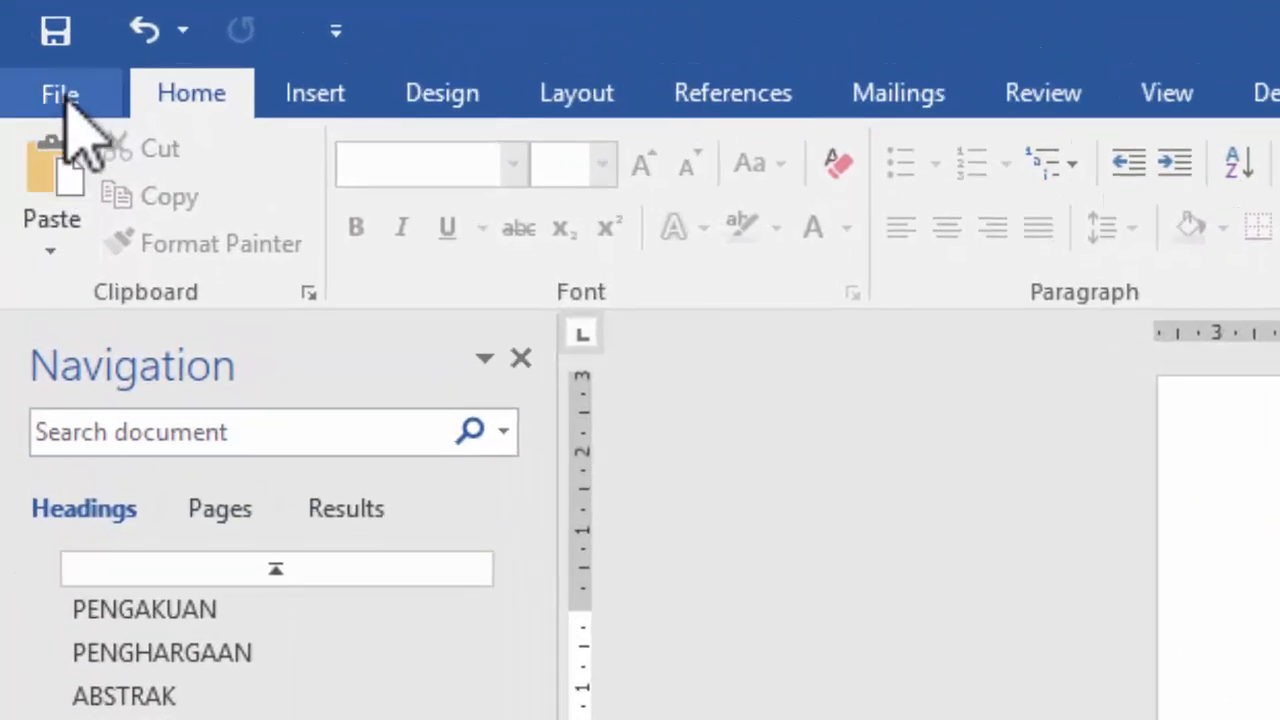
click(20, 29)
click(106, 271)
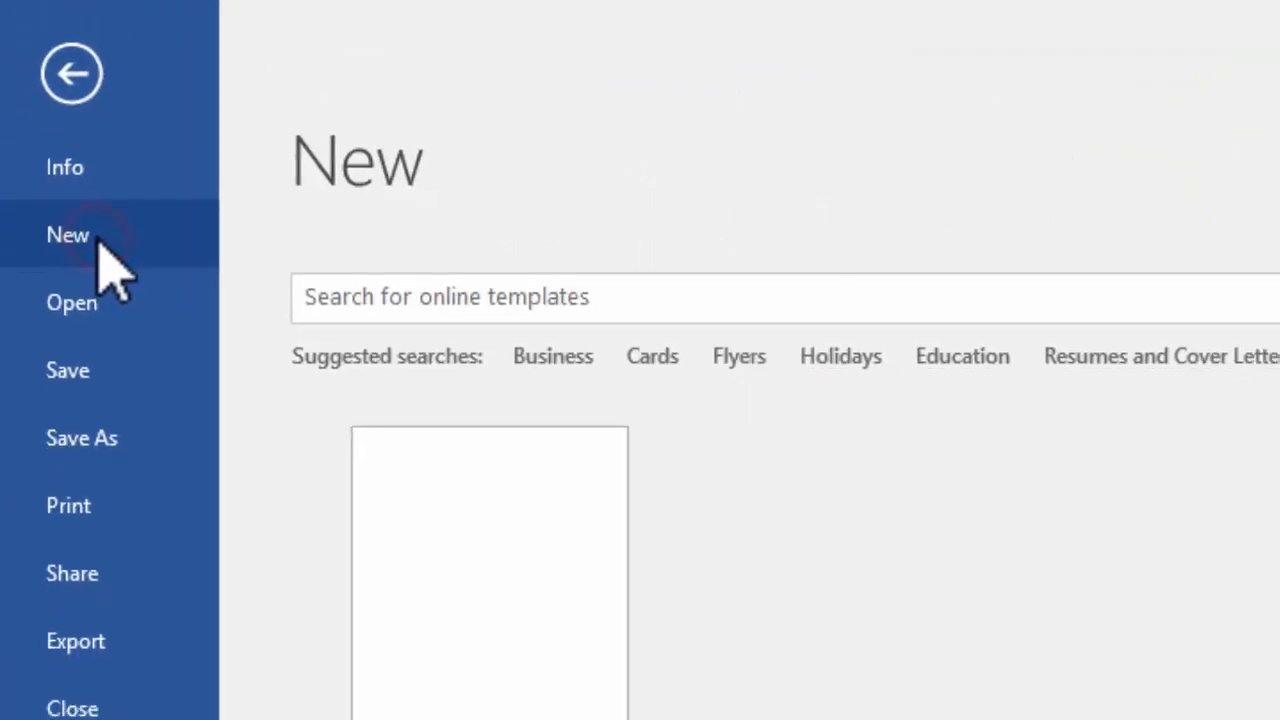
click(524, 632)
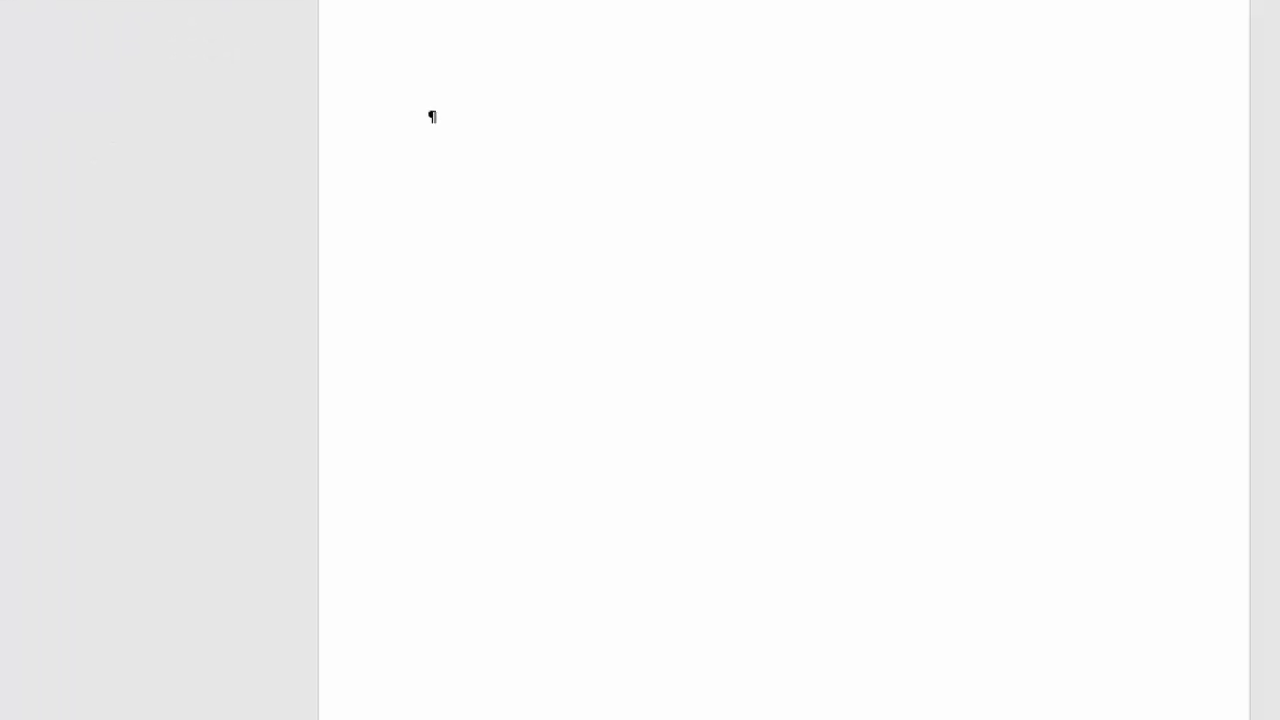
mouse_move(515, 716)
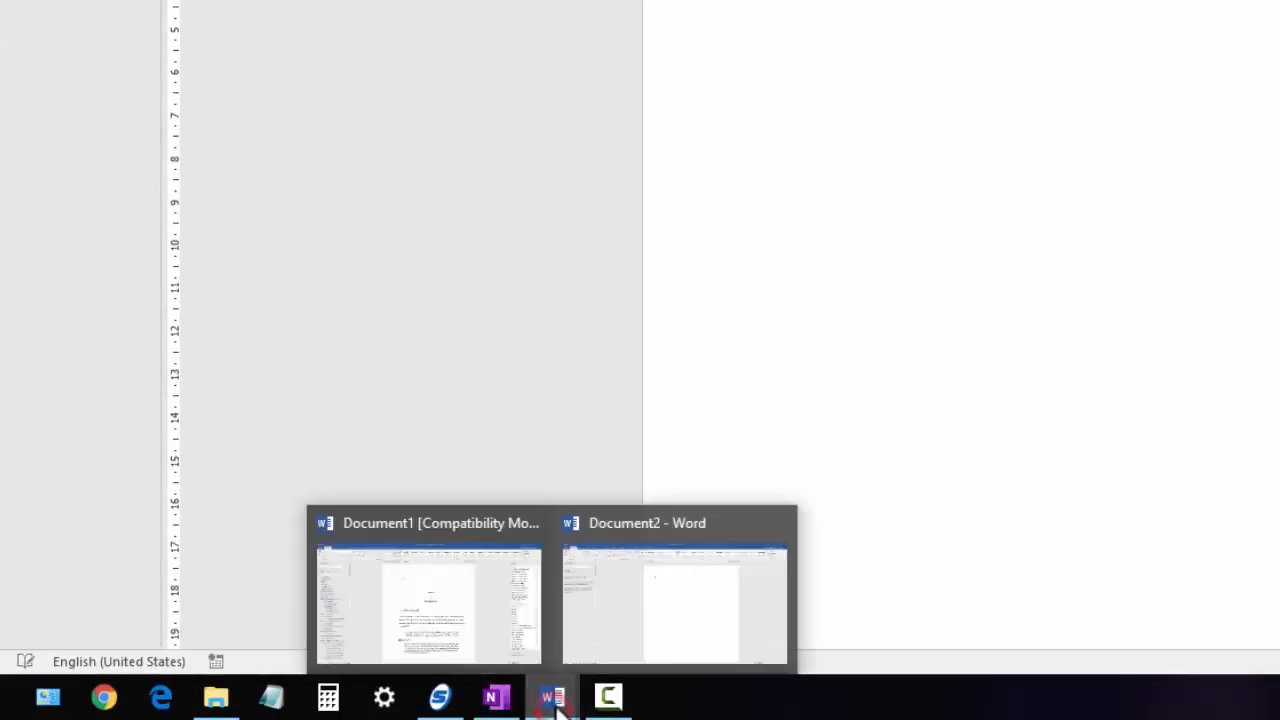
click(505, 600)
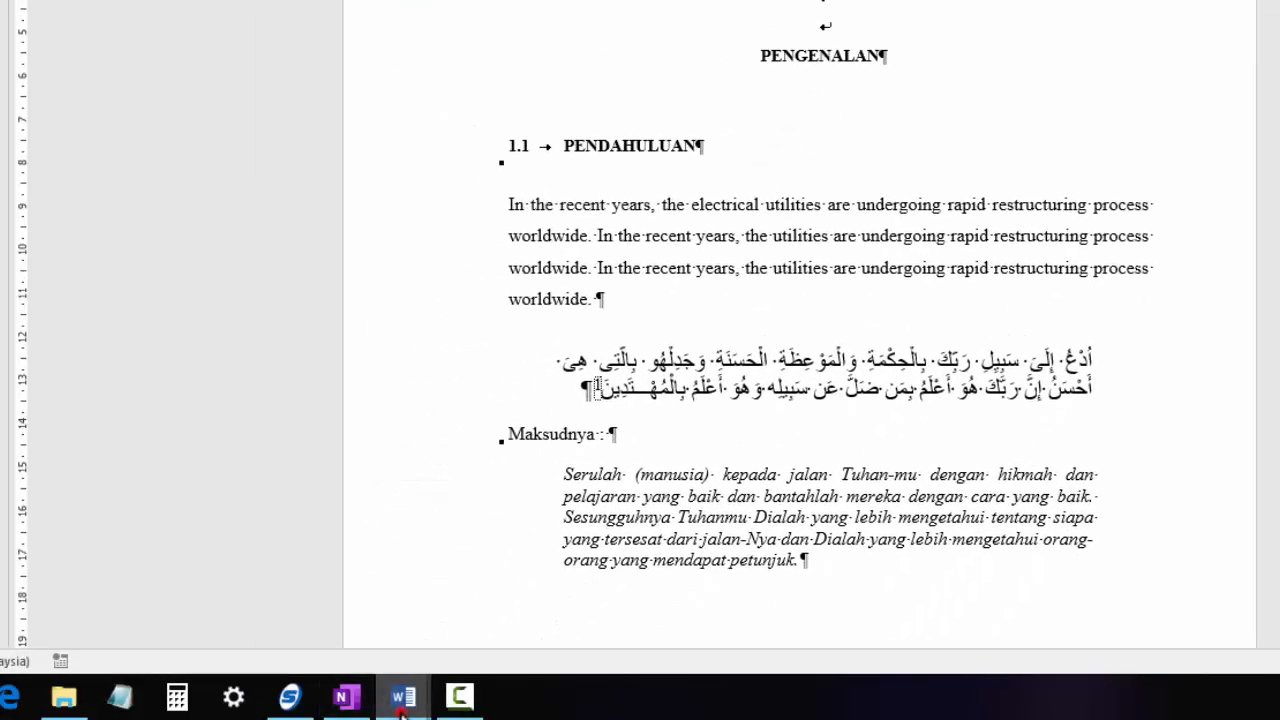
click(404, 706)
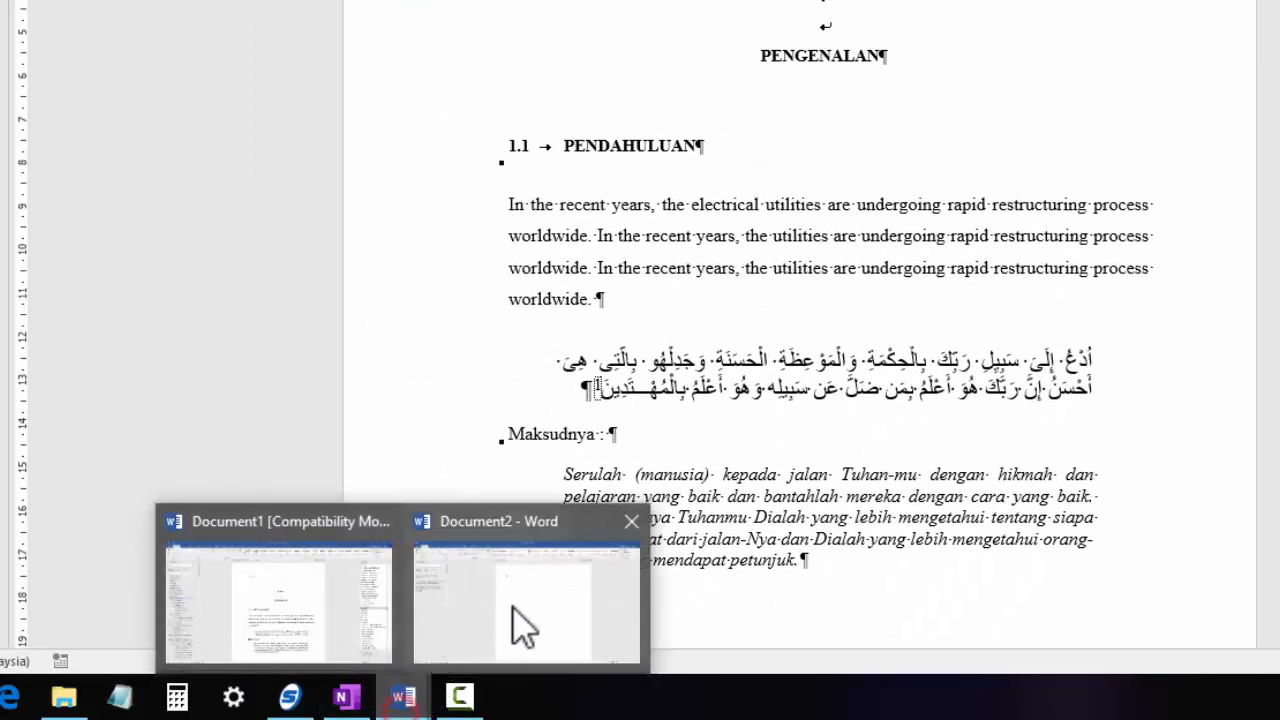
click(520, 623)
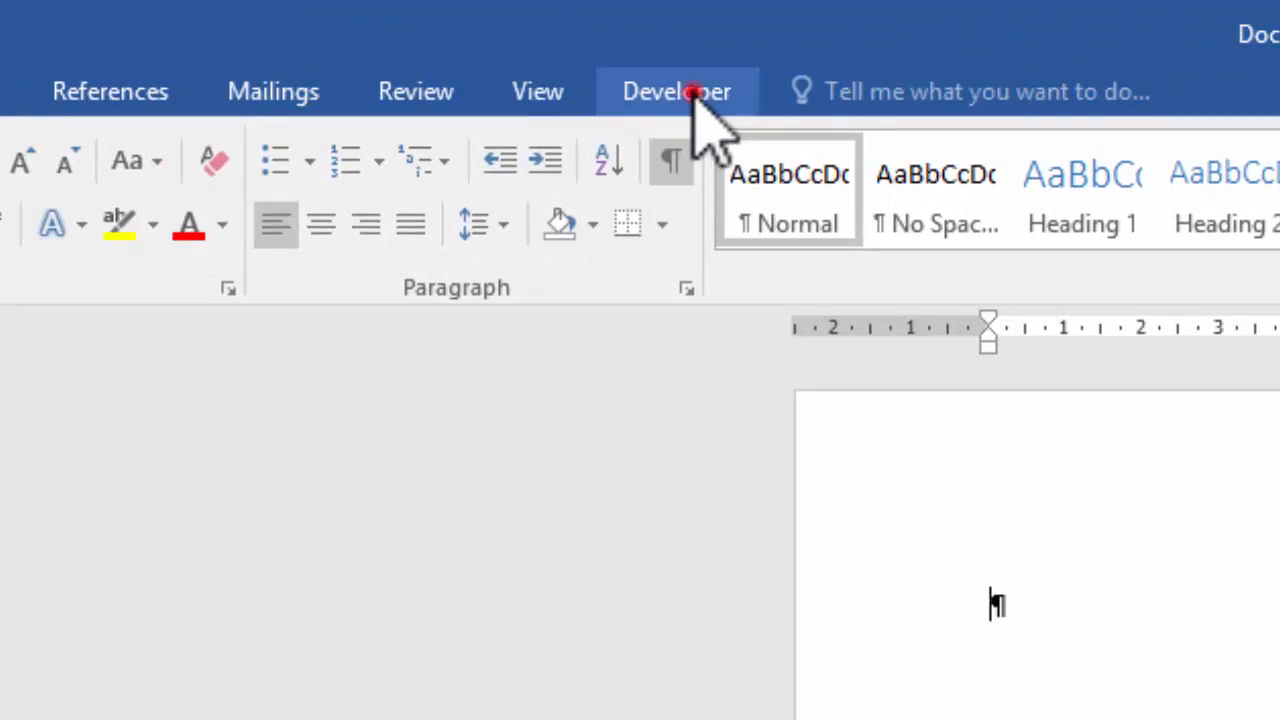
Attach GayaUKM-BM-rev11 from Downloads as Document2's template with automatic style updating on.
click(690, 92)
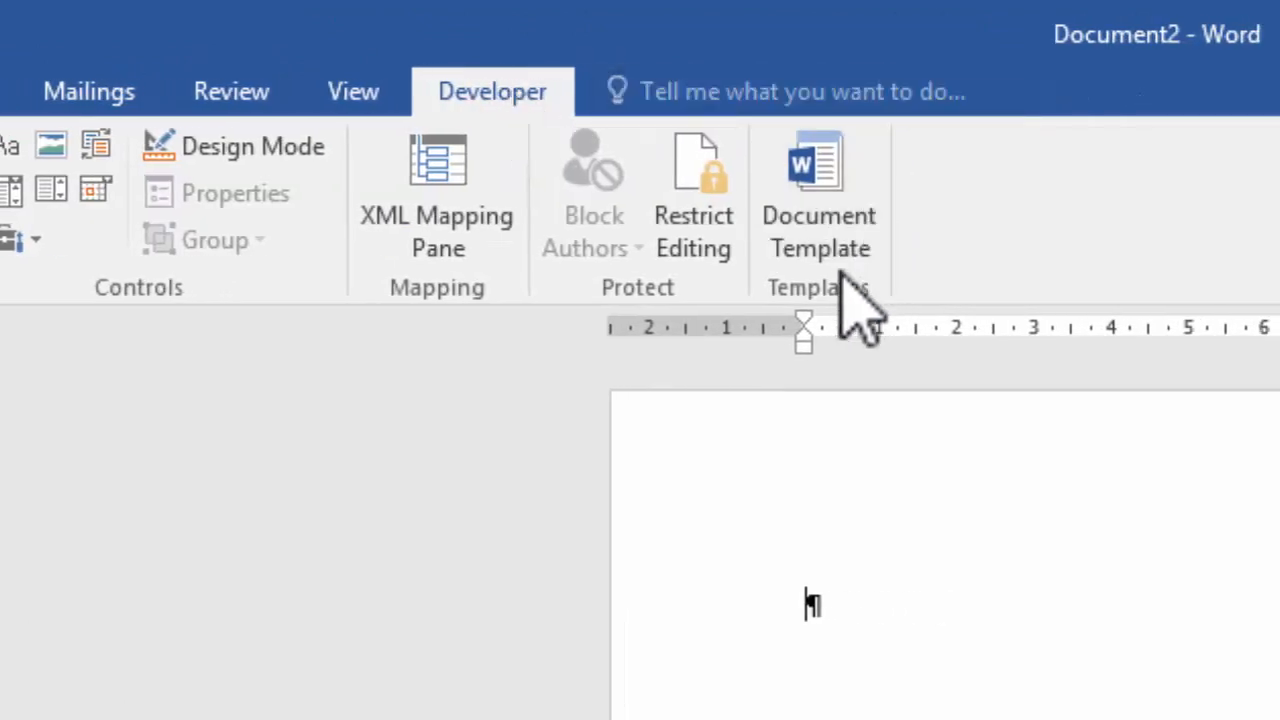
click(845, 250)
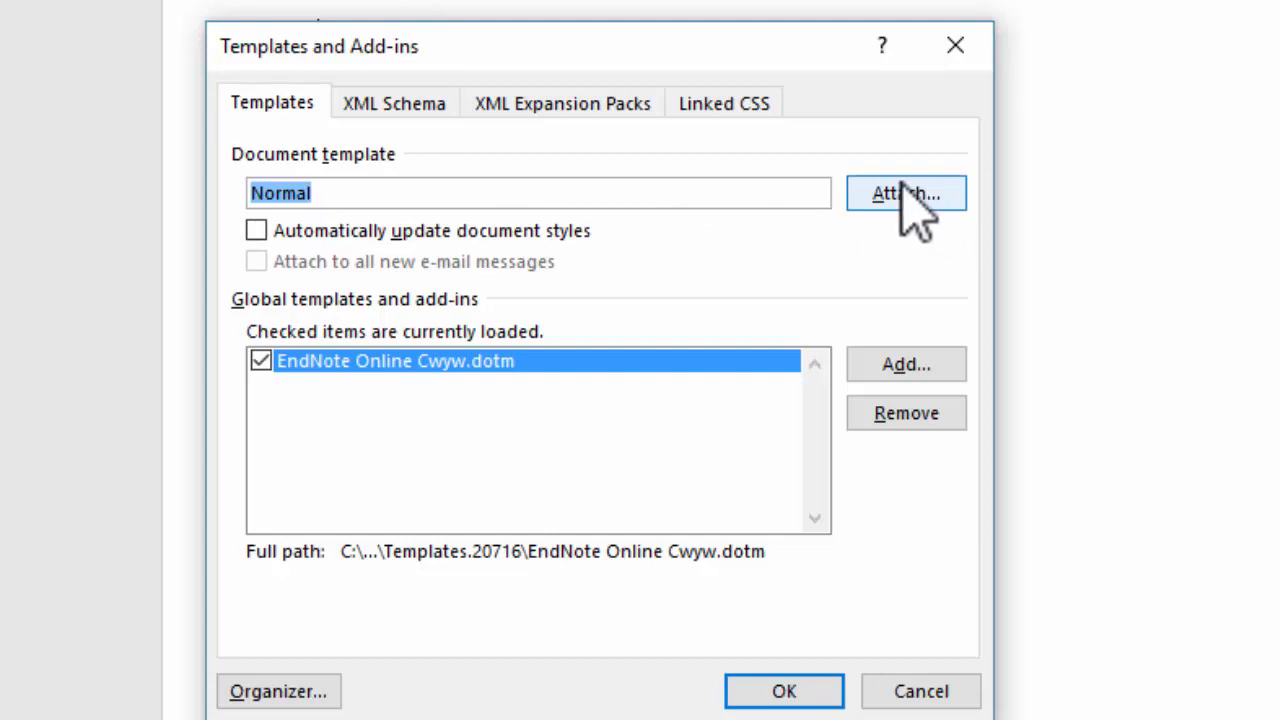
click(912, 195)
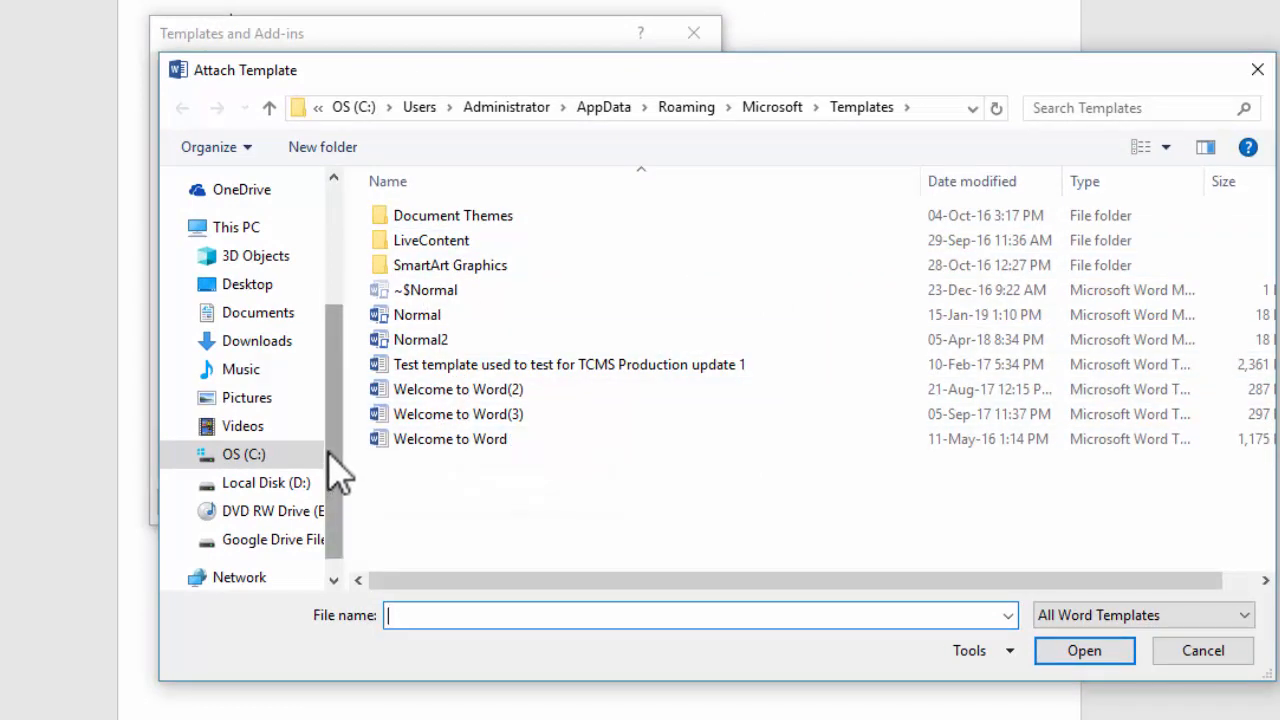
click(272, 345)
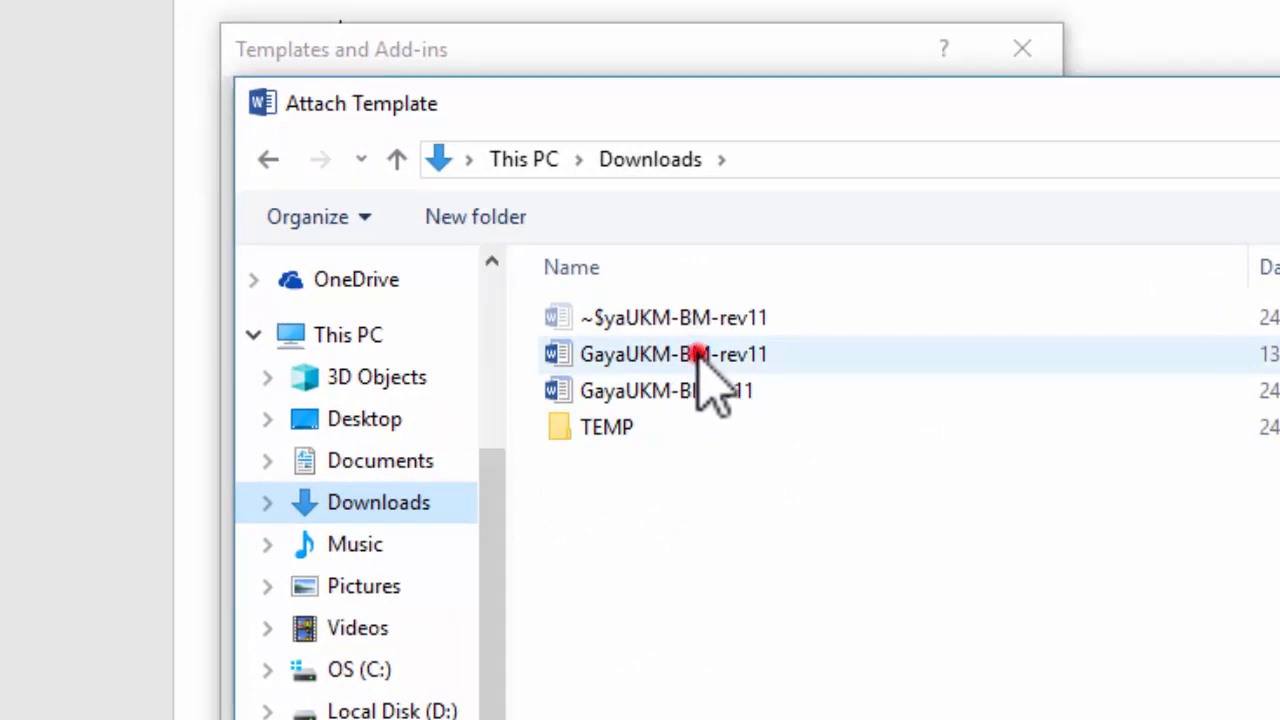
click(697, 354)
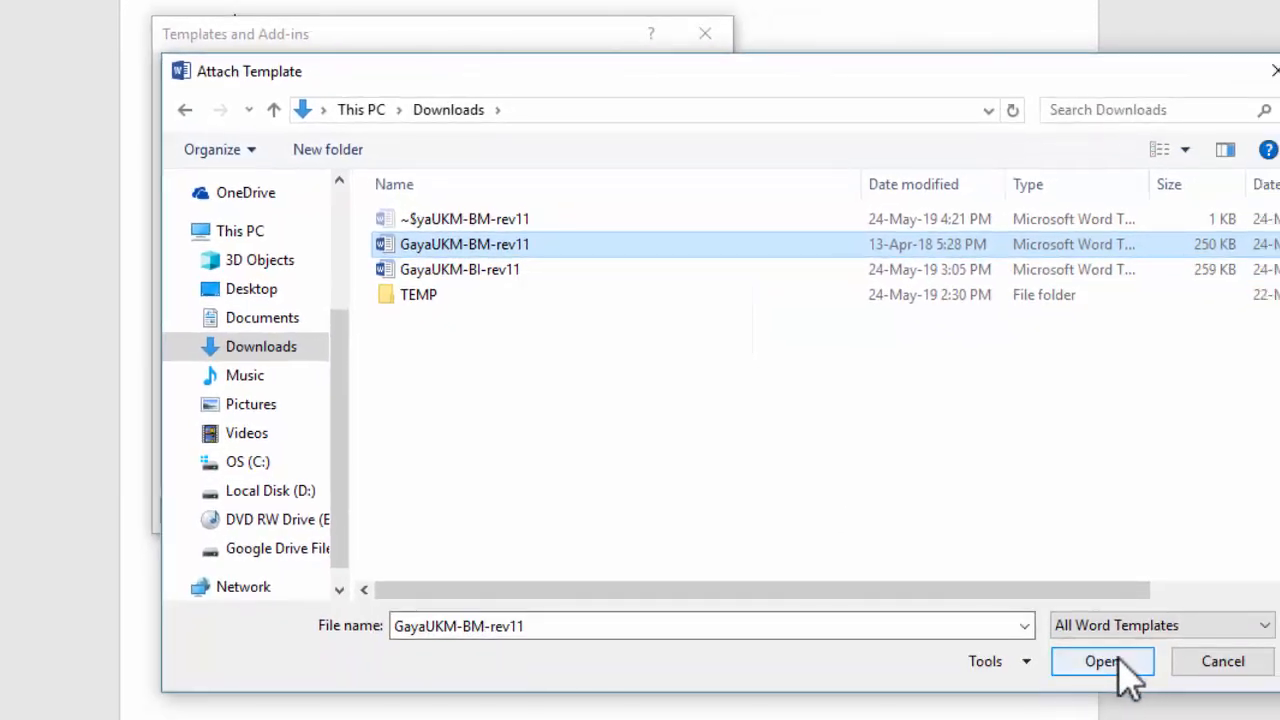
click(1120, 671)
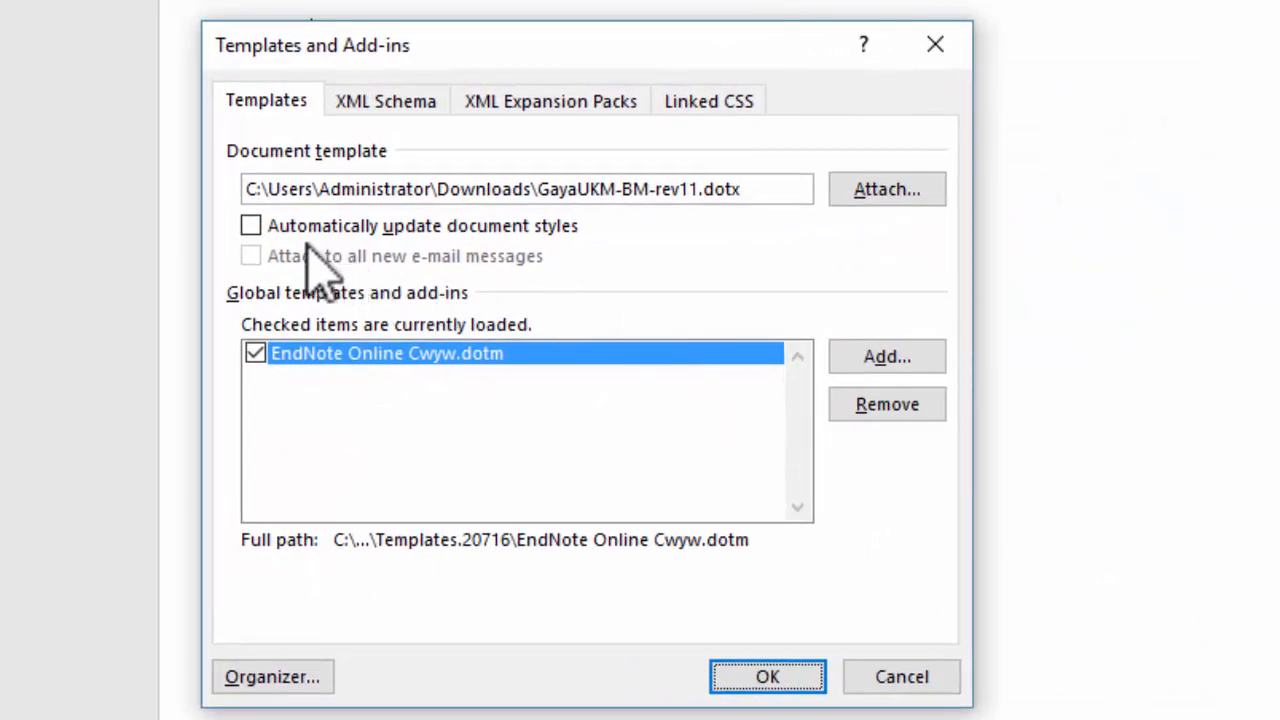
click(251, 227)
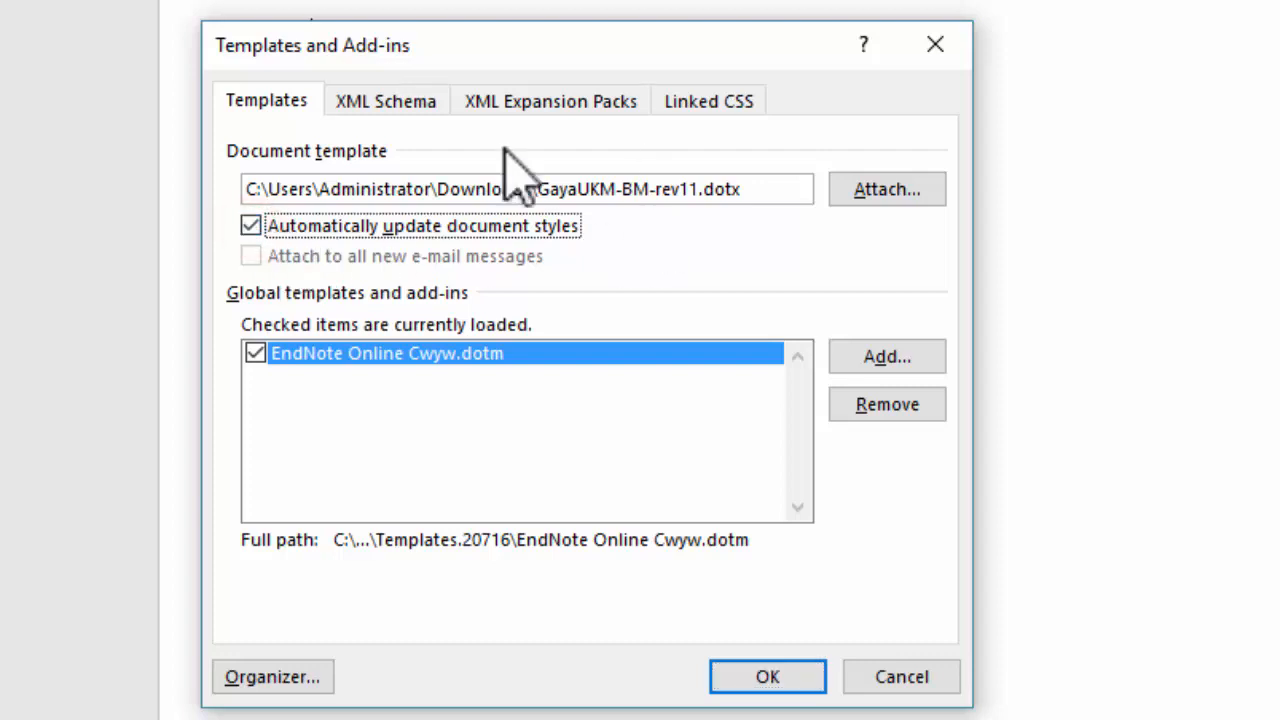
click(783, 680)
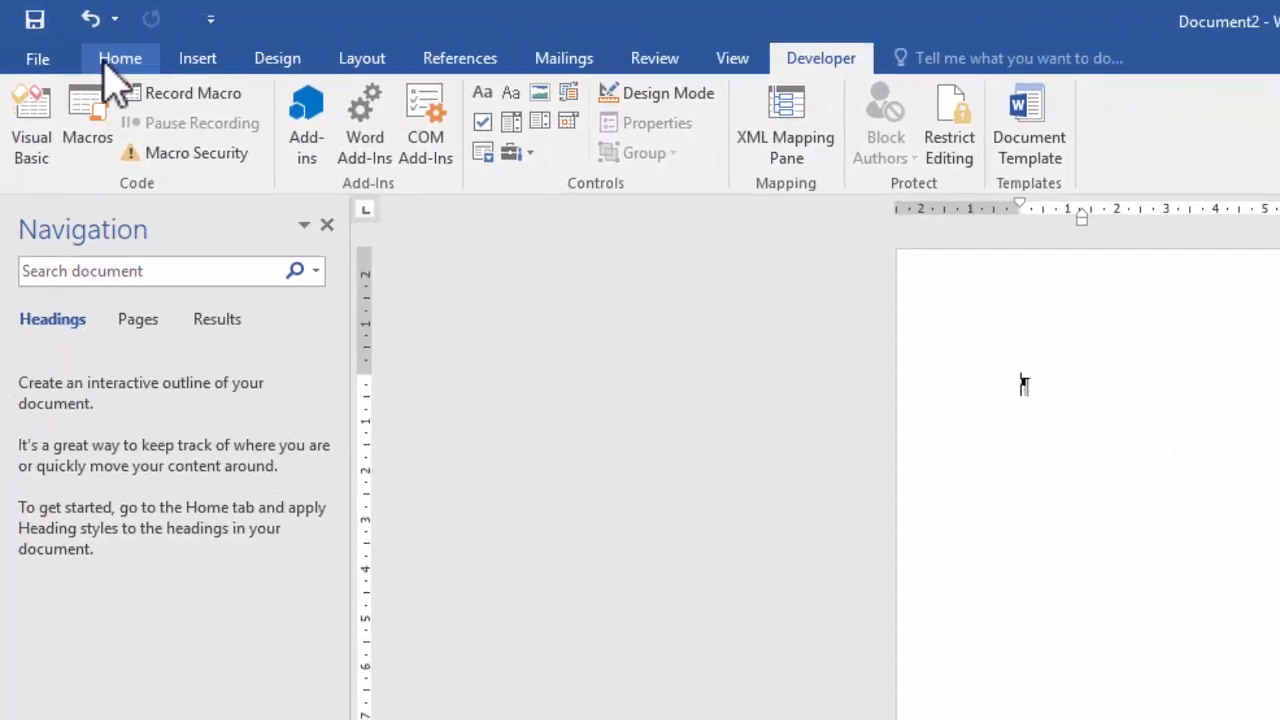
Open the Styles pane from the Home tab to list the GayaUKM thesis styles.
click(61, 29)
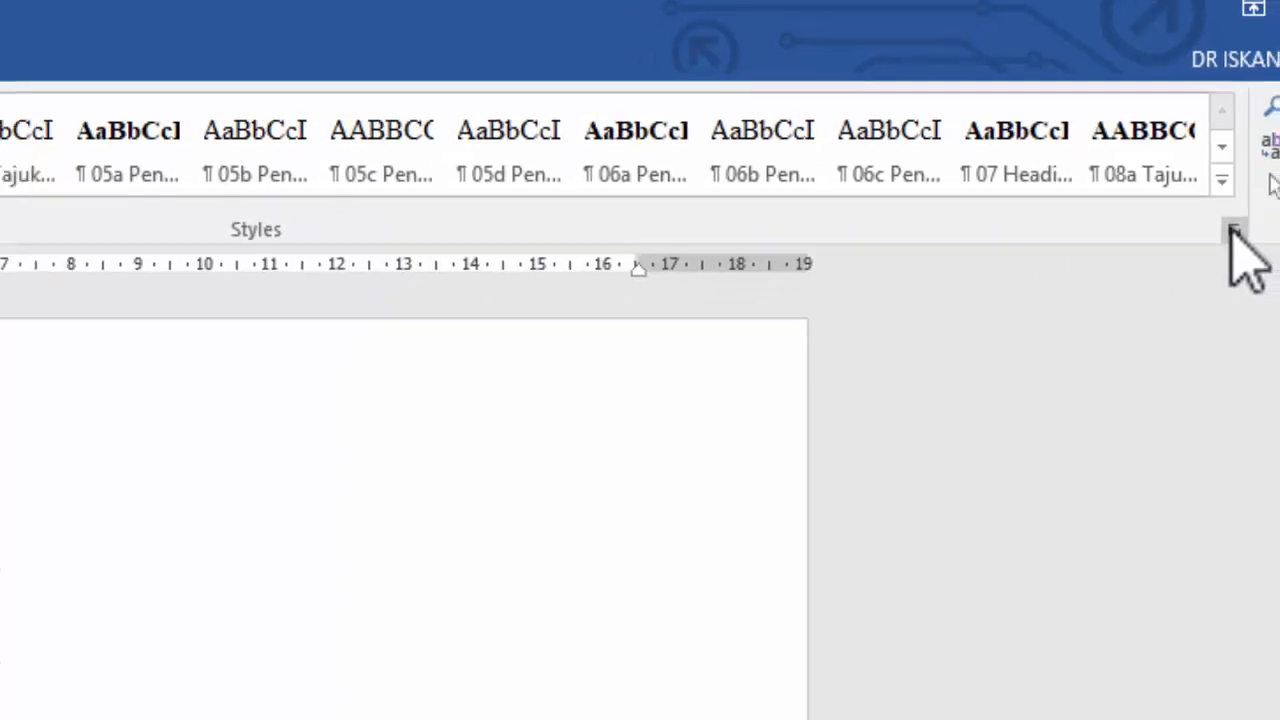
click(1234, 231)
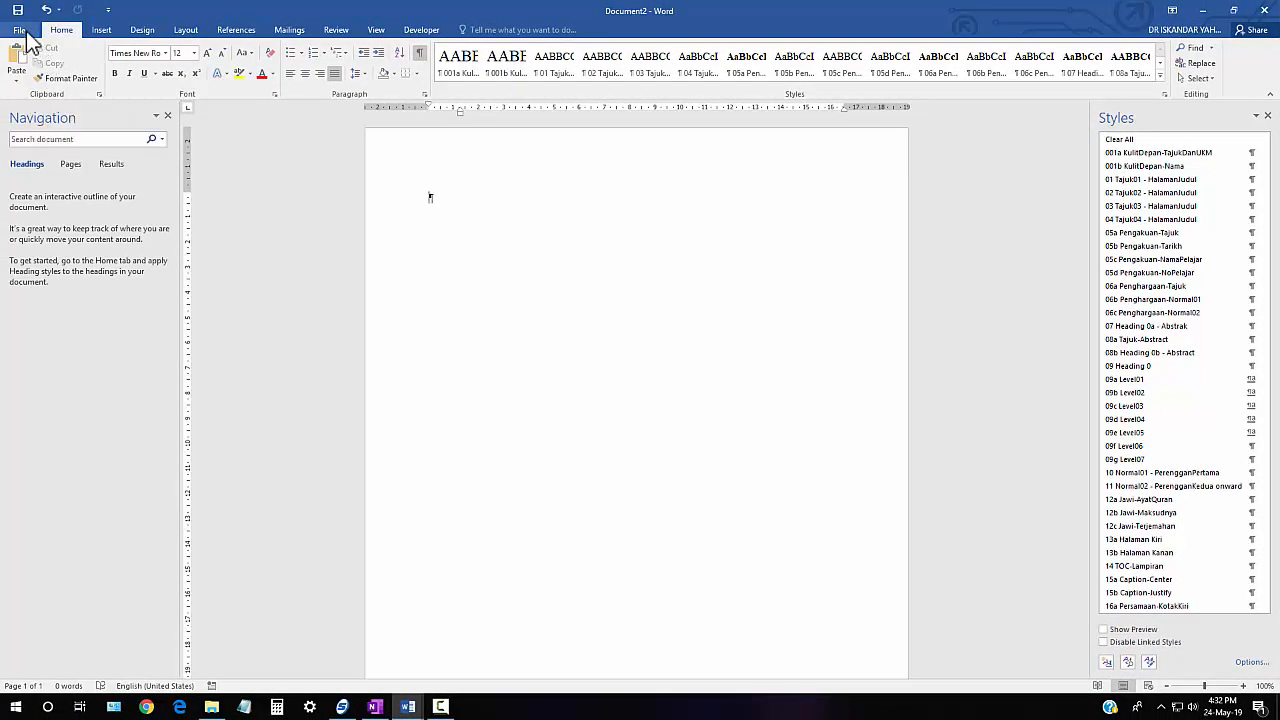
Start a new blank document, Document4, and move to the Layout commands.
click(19, 30)
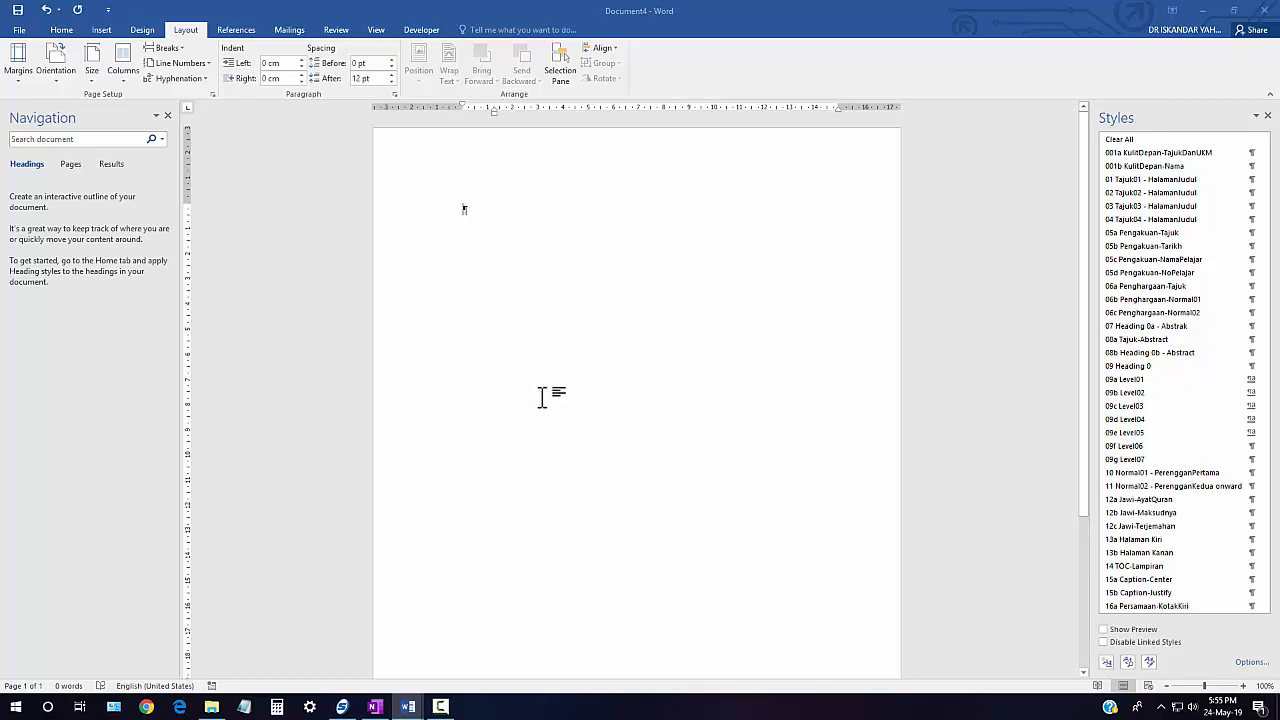
click(61, 30)
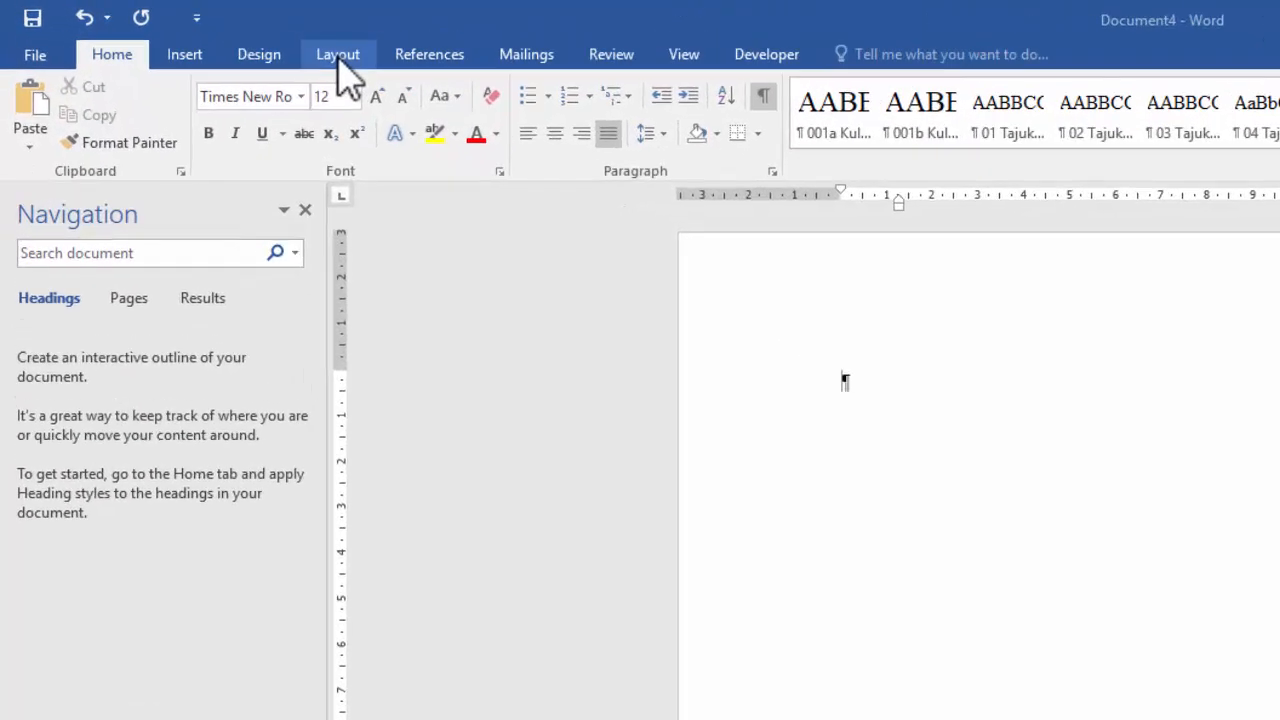
click(185, 30)
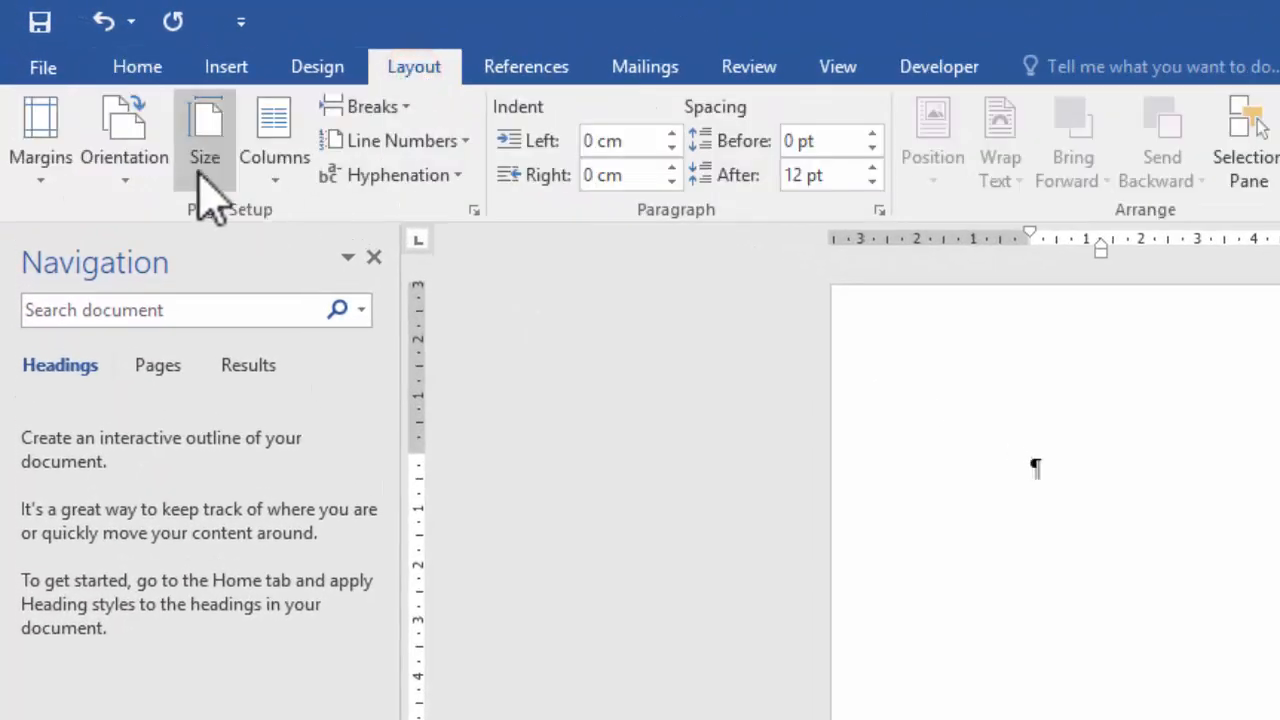
Set A4 paper with margins of top 3, left 3.8, bottom and right 2.5 cm.
click(200, 168)
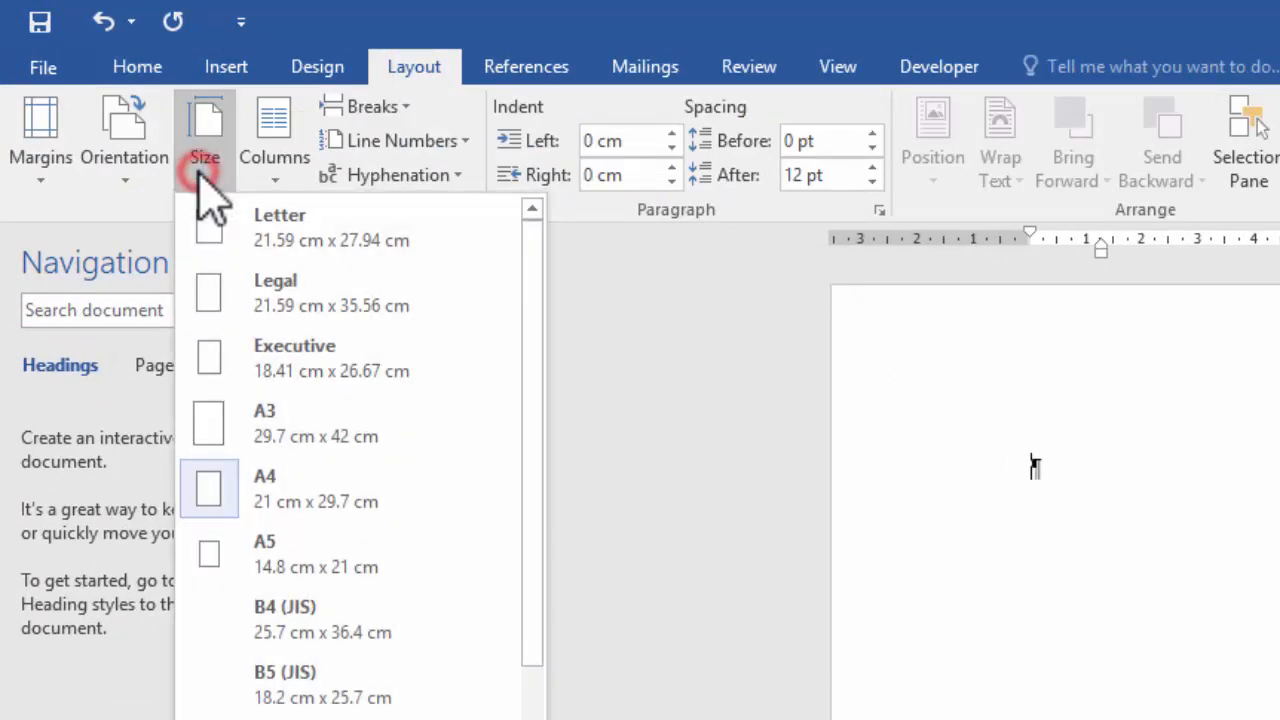
click(226, 510)
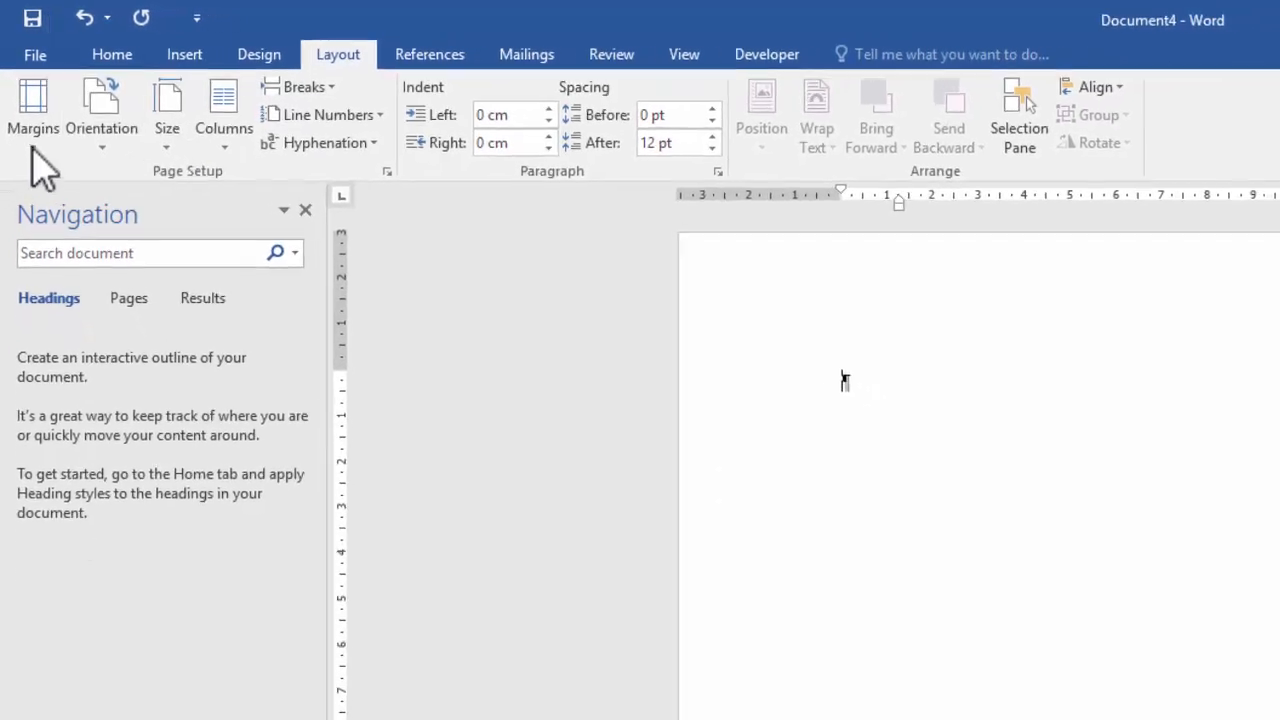
click(33, 140)
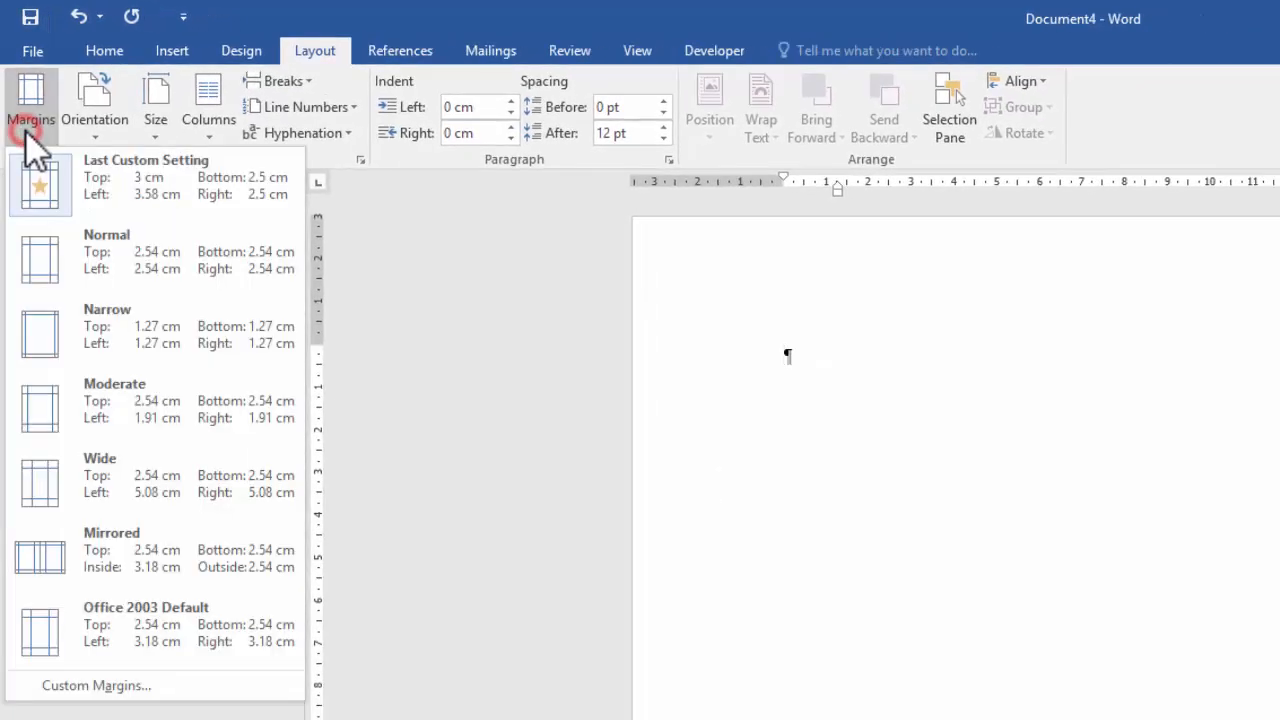
click(100, 687)
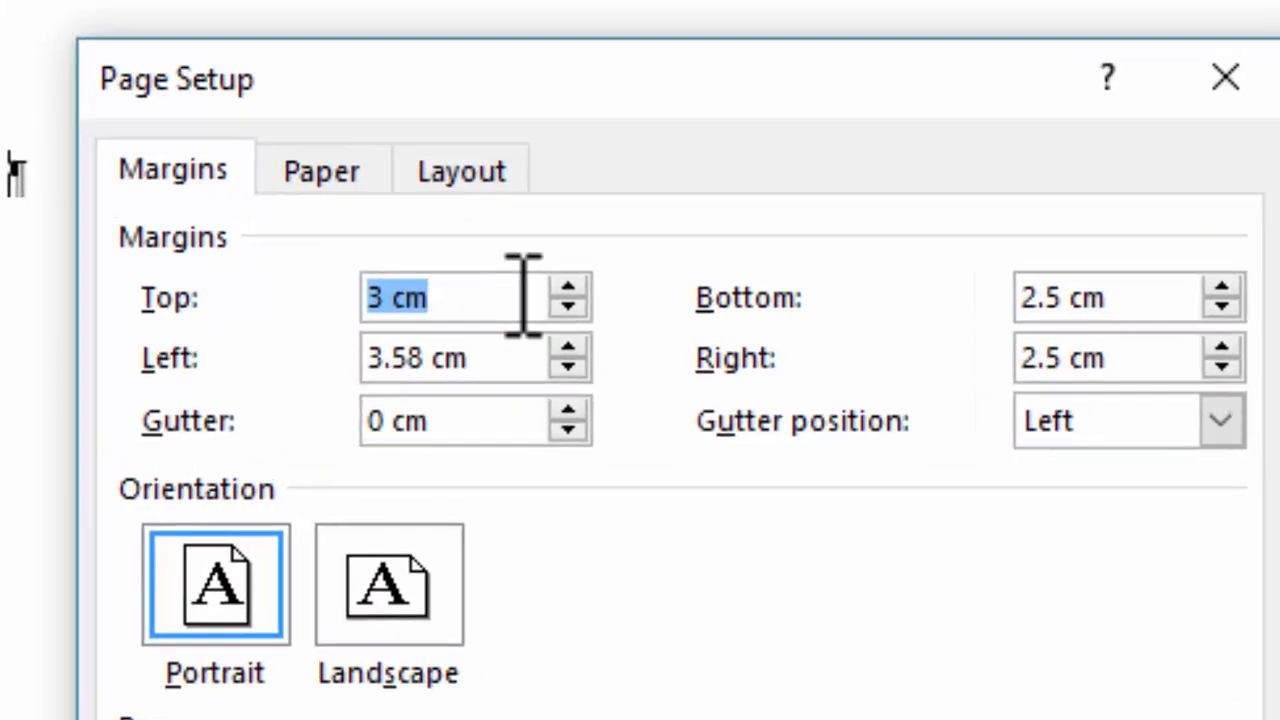
text(3)
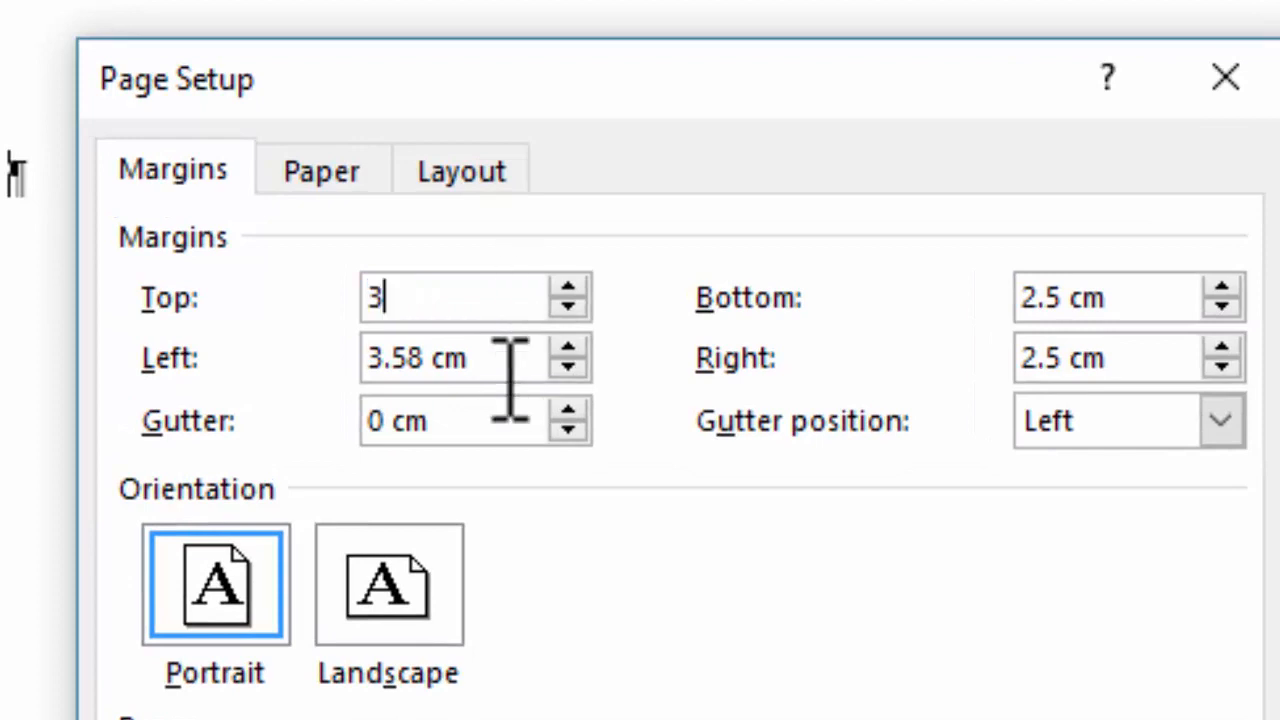
drag(486, 357, 343, 350)
text(3.8)
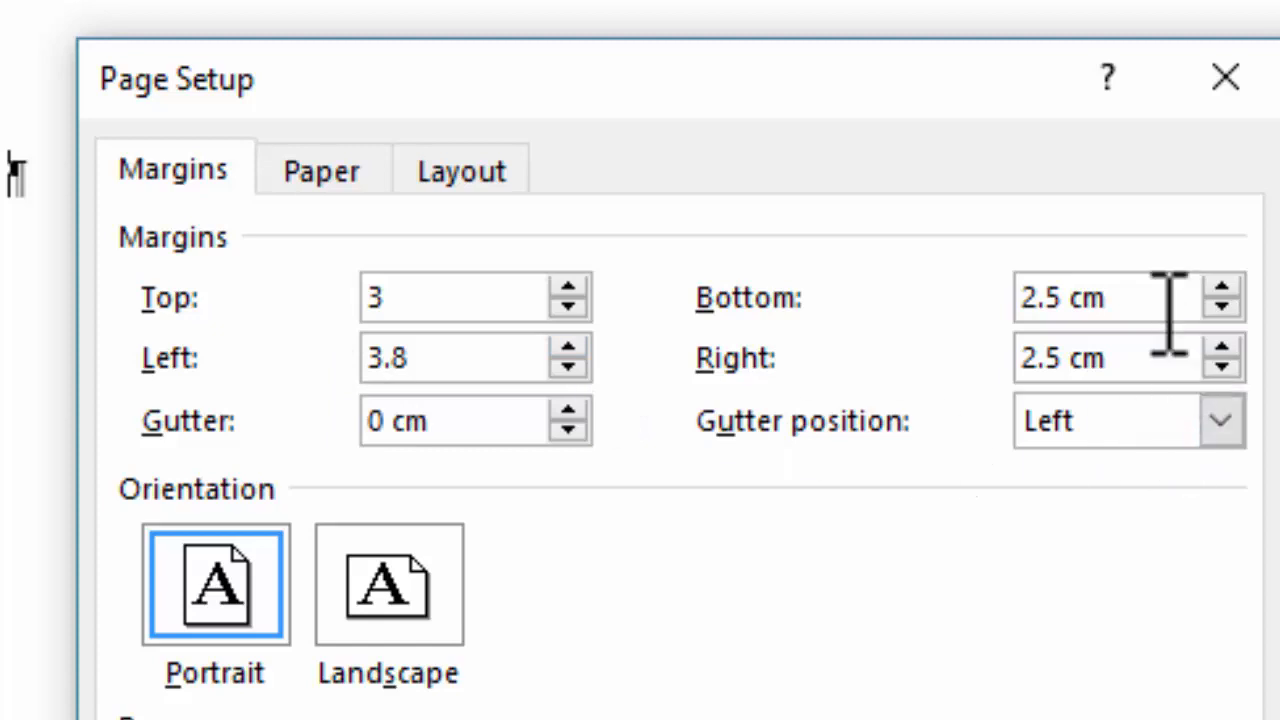
drag(1160, 300, 1000, 290)
text(2)
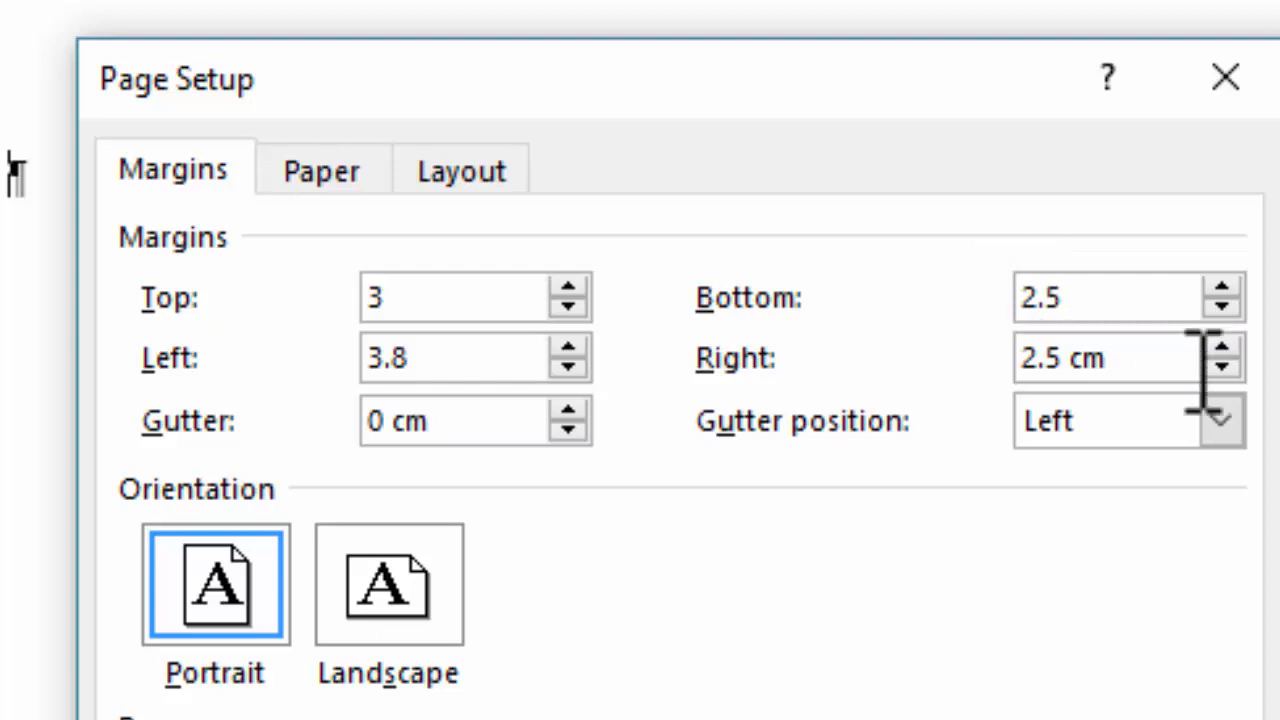
drag(1150, 357, 929, 355)
text(2.)
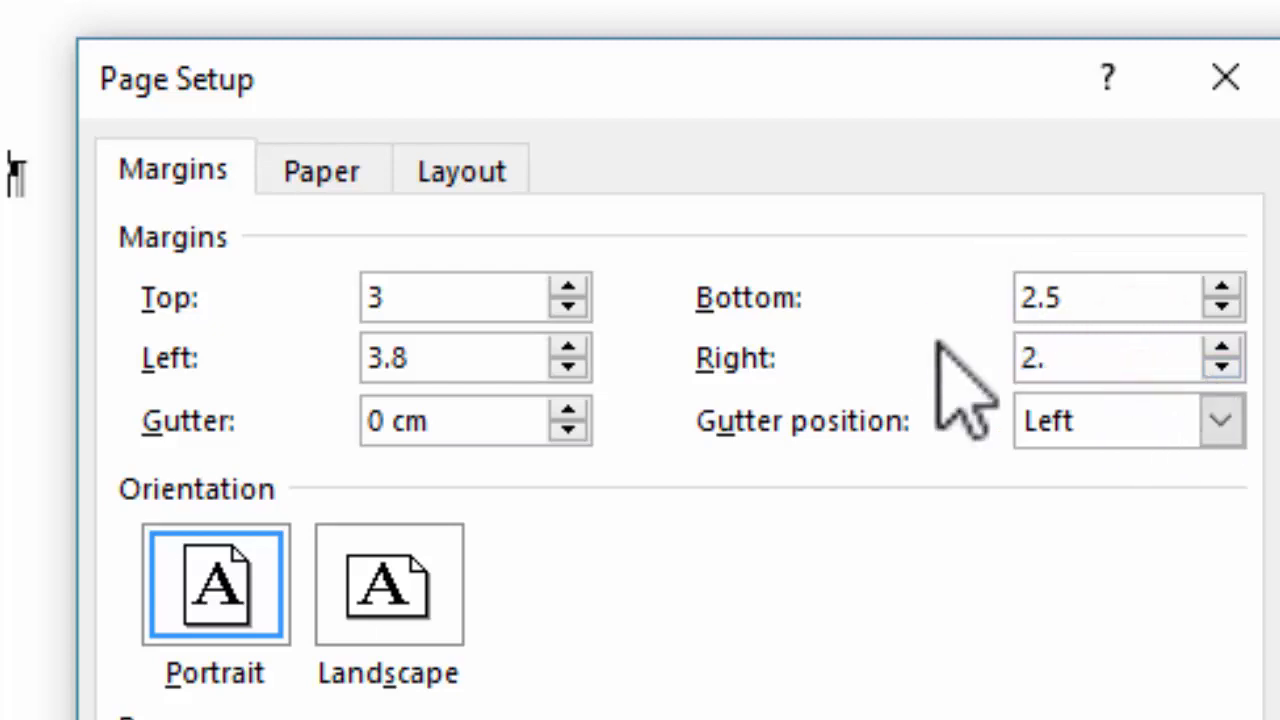
text(5)
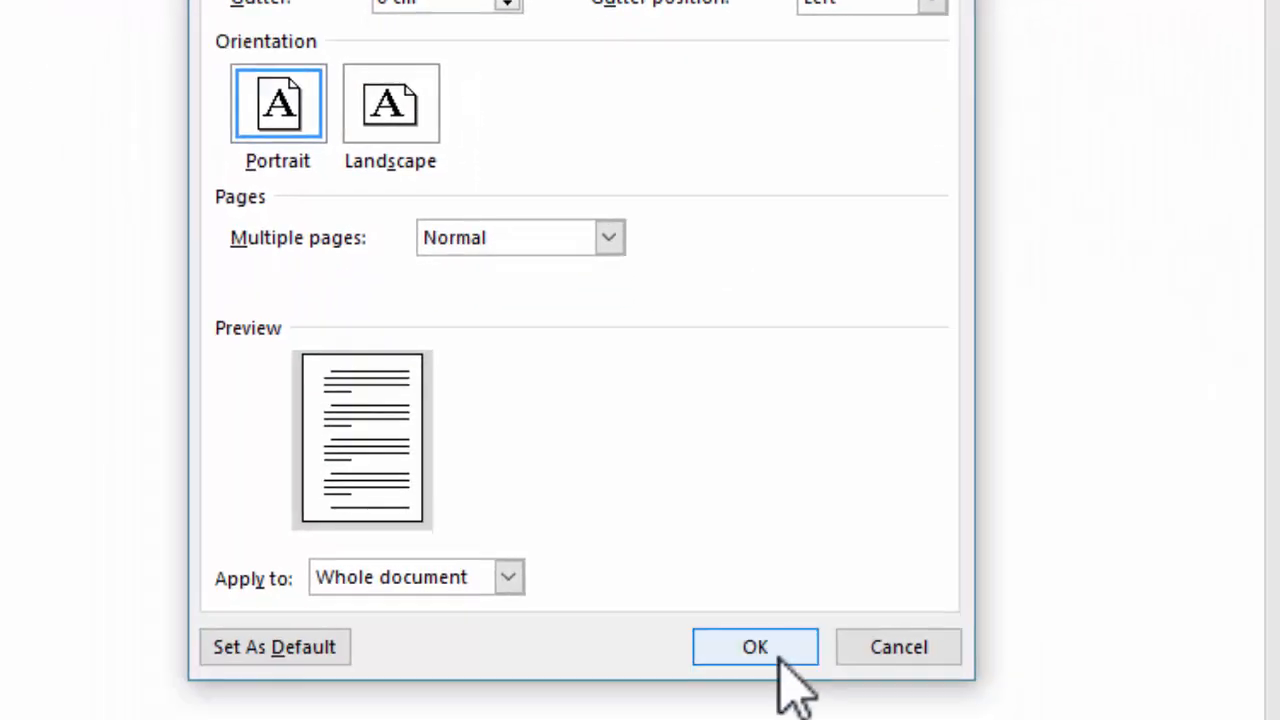
click(760, 616)
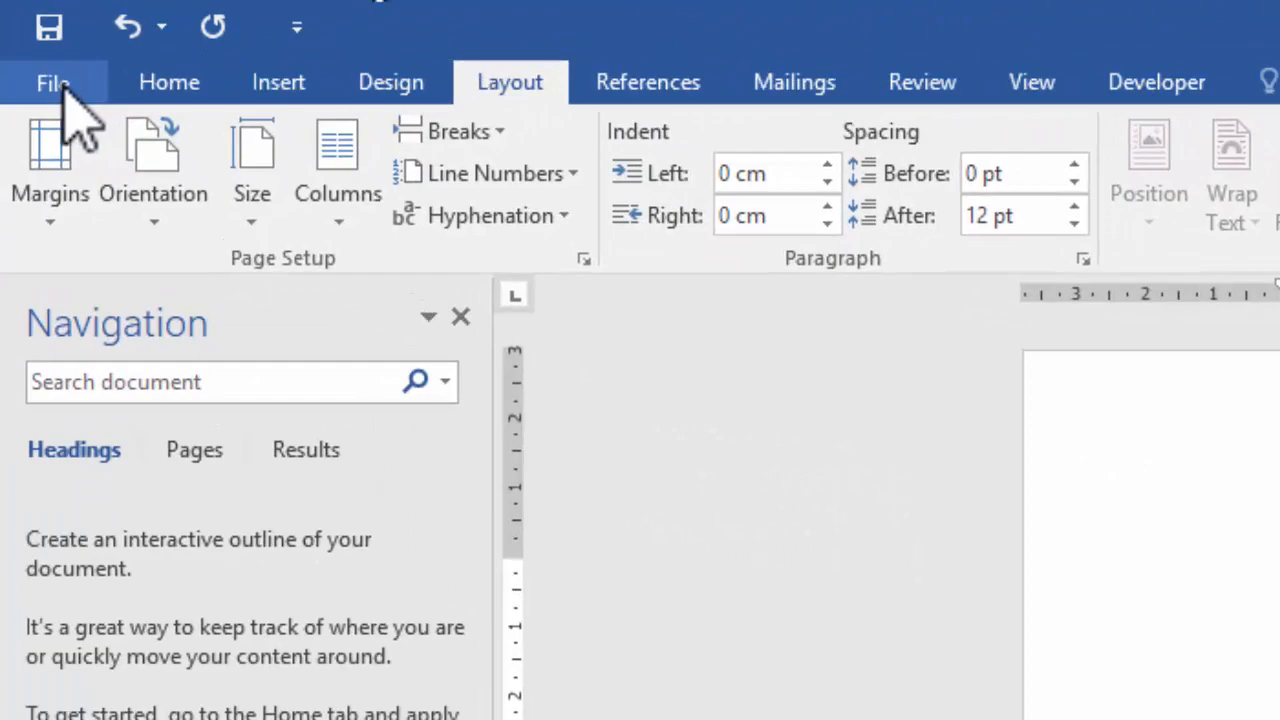
Set 'Show measurements in units of' to Centimeters in Word's Advanced options and apply.
click(19, 29)
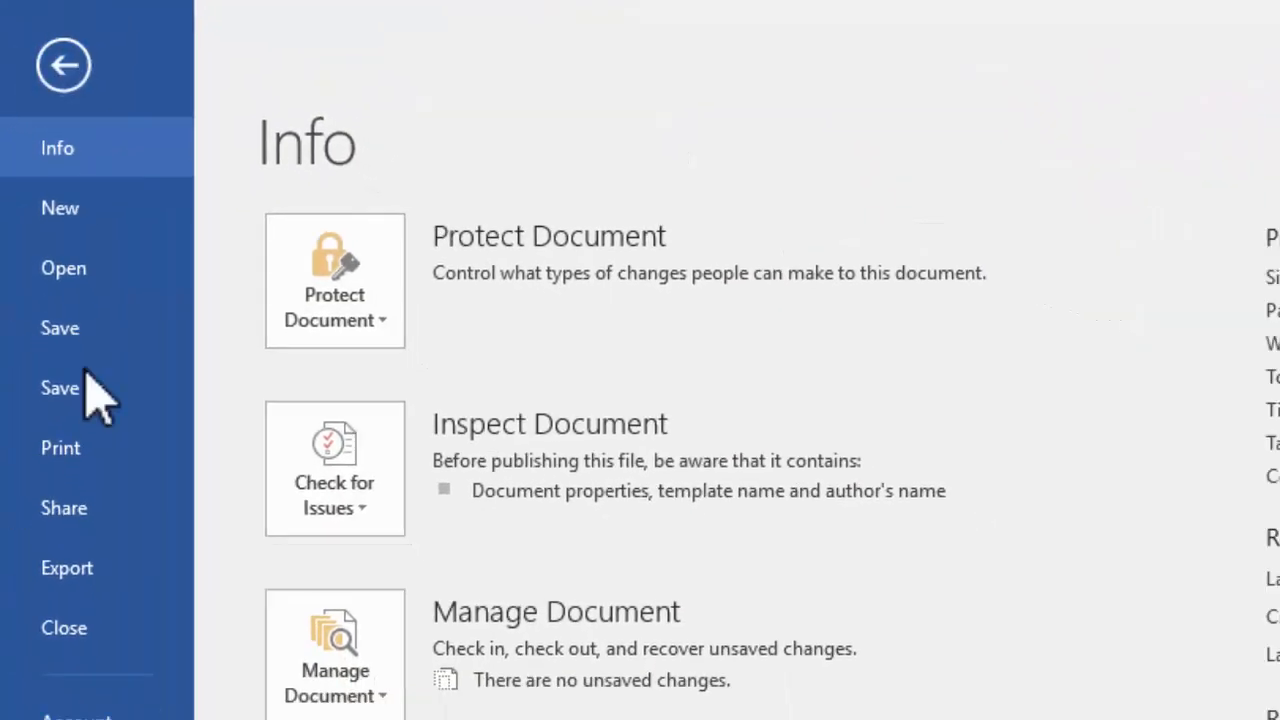
click(78, 598)
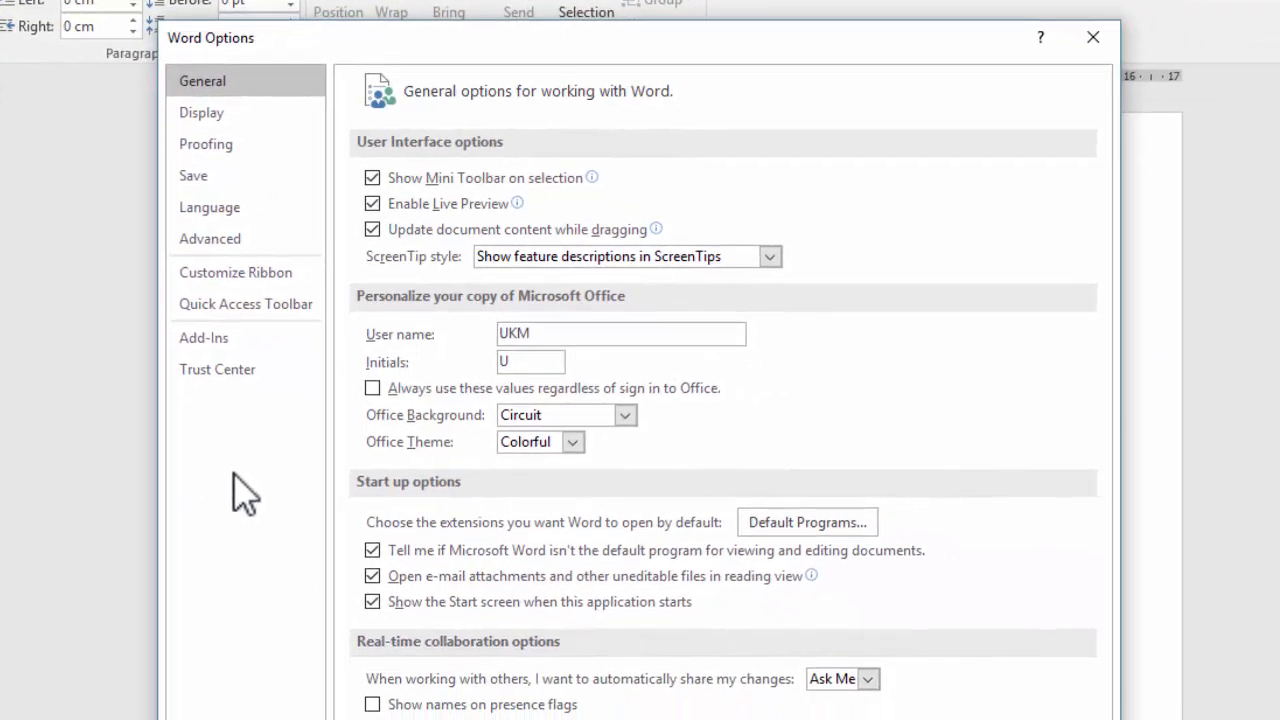
click(195, 242)
scroll(660, 371, down, 15)
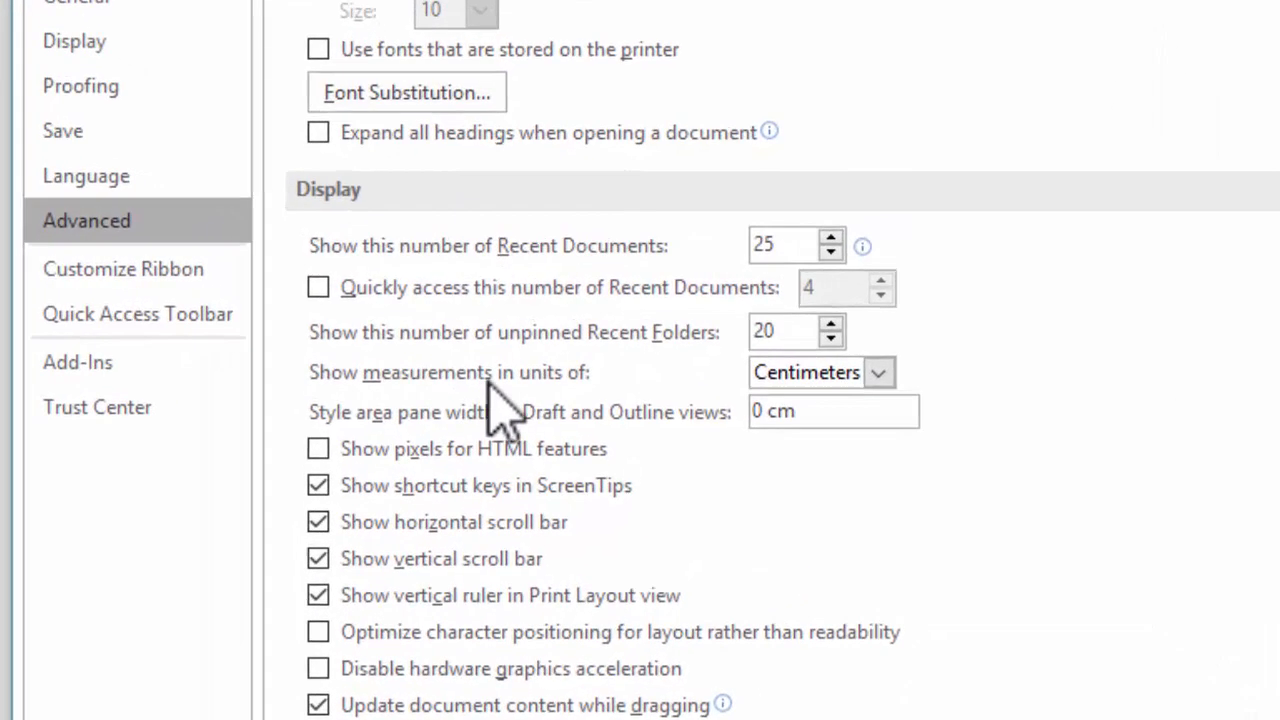
click(878, 372)
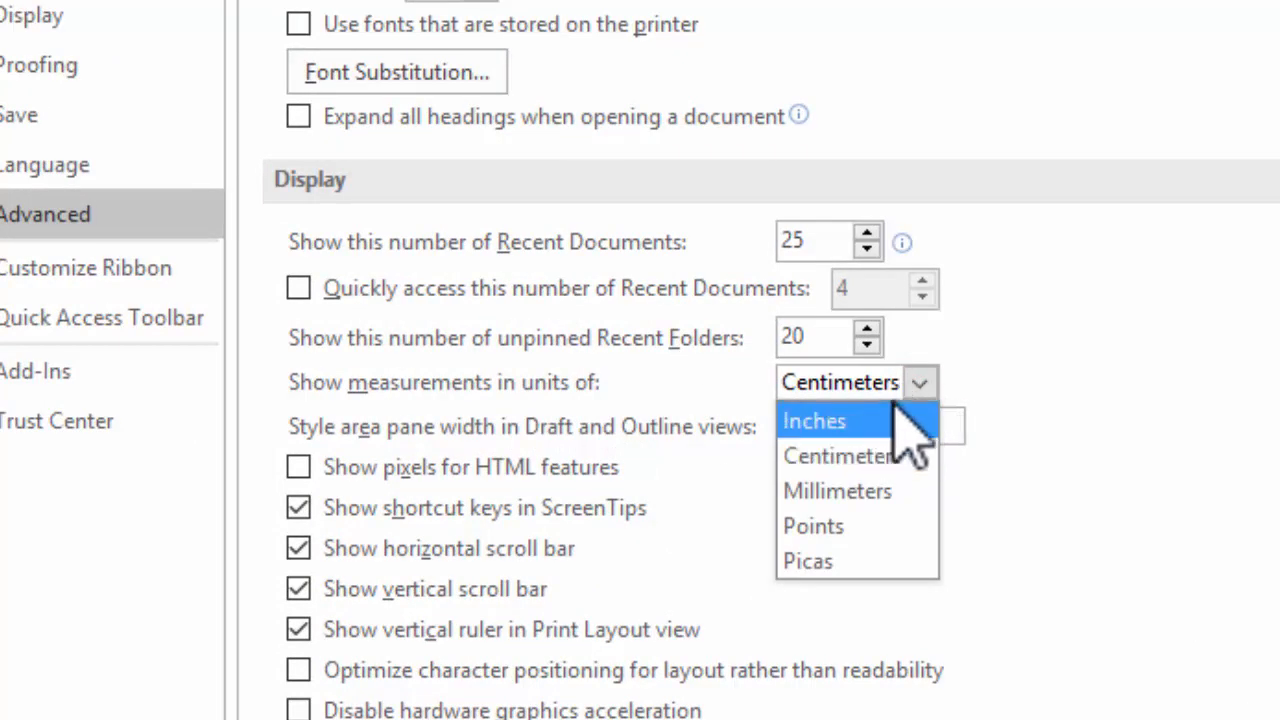
click(918, 382)
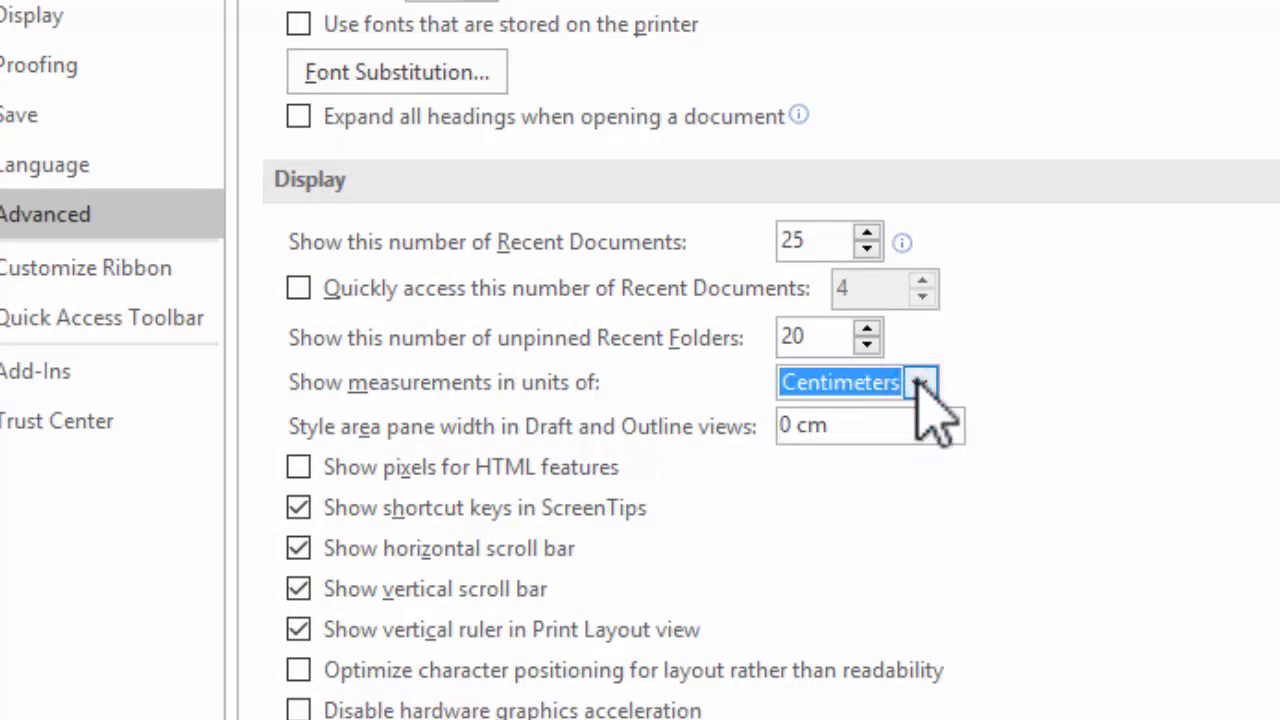
click(914, 380)
click(845, 456)
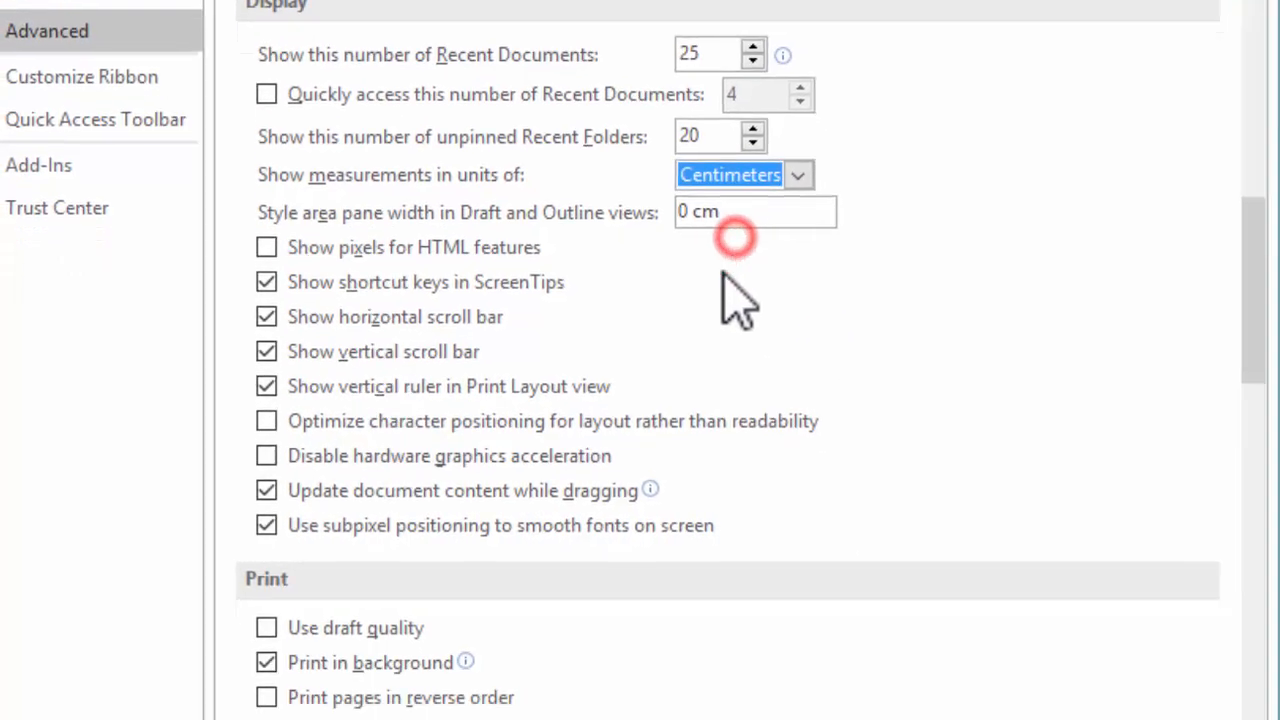
click(934, 534)
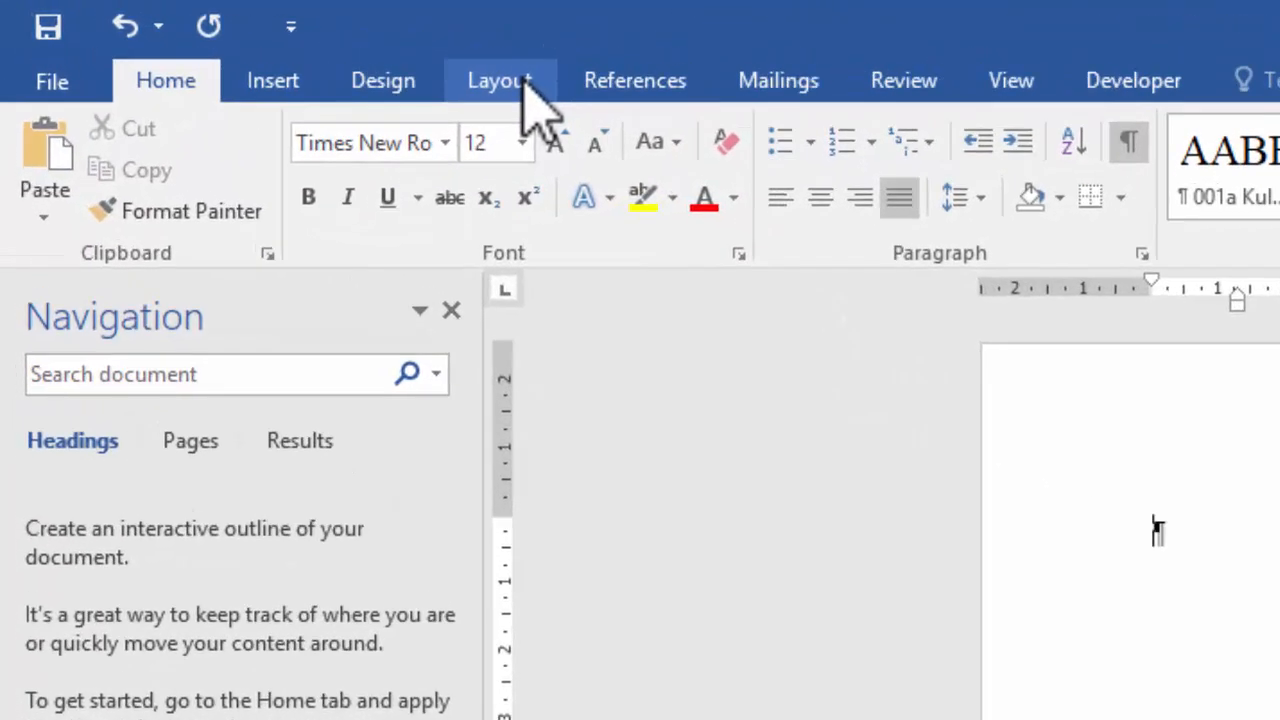
Set the paper size of the blank document to A4.
click(522, 84)
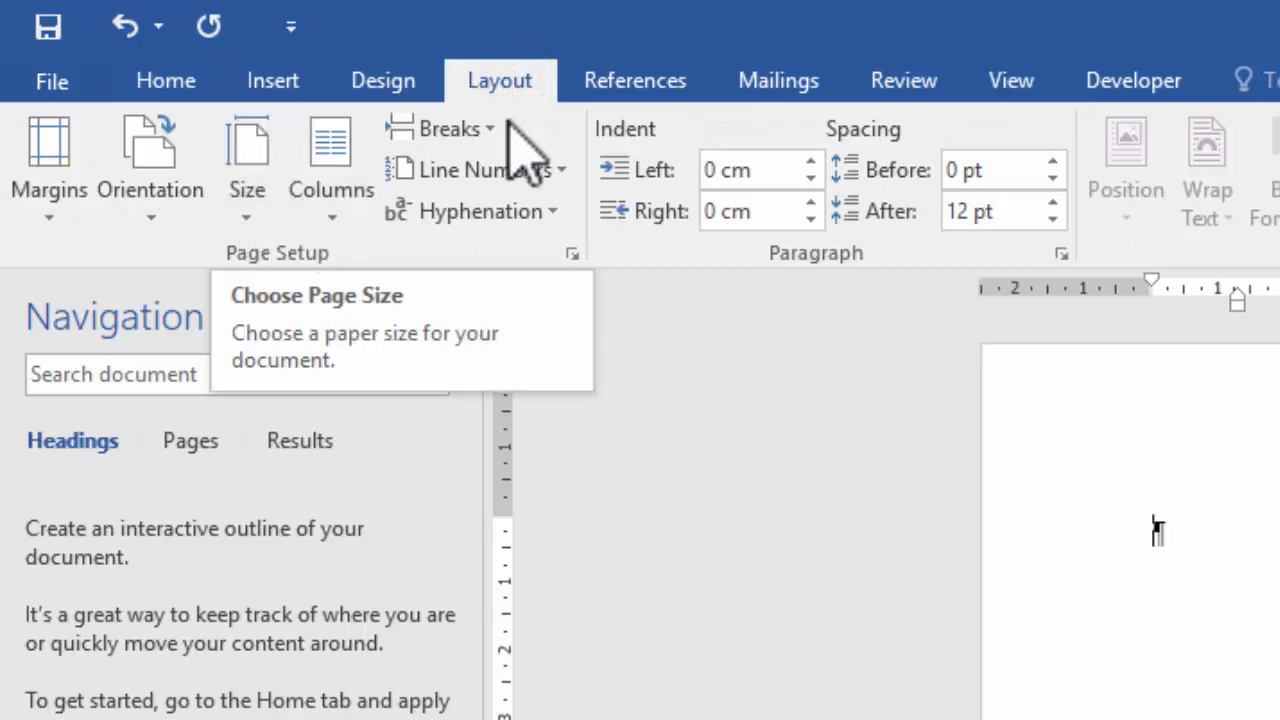
click(240, 180)
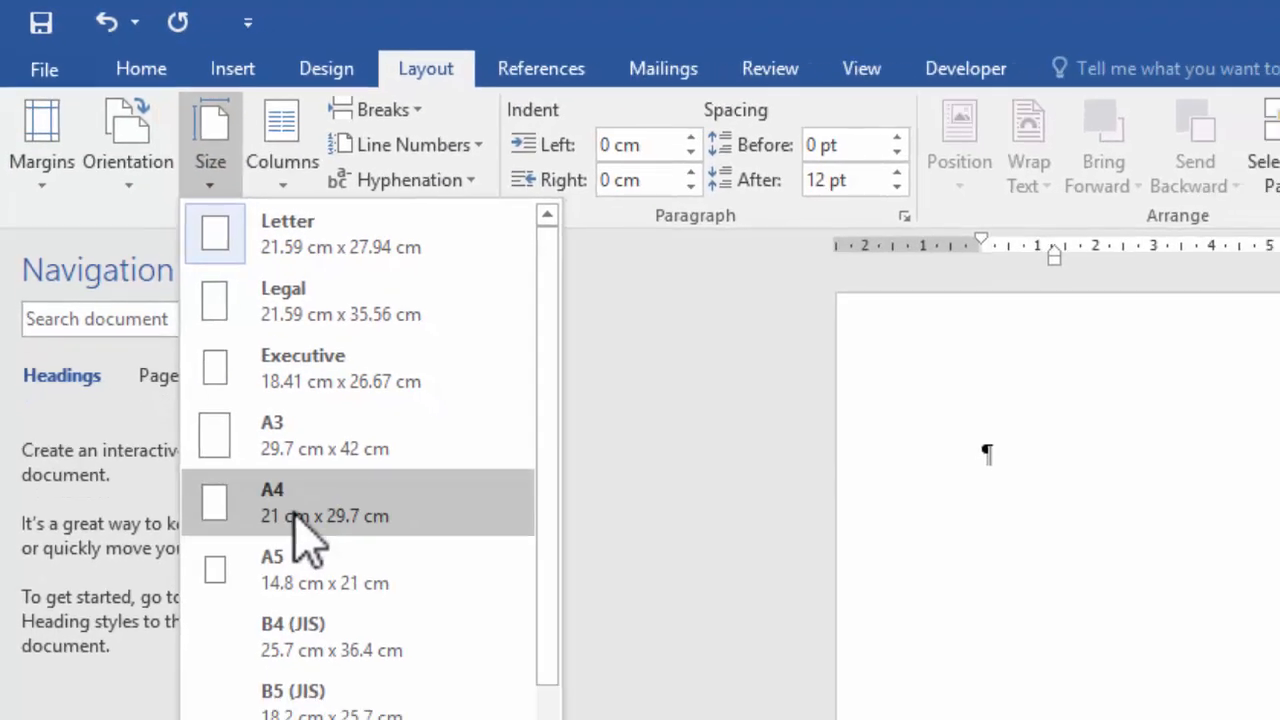
click(345, 598)
Set custom margins: top 3 cm, left 3.8 cm, bottom 2.5 cm, right 2.5 cm.
click(30, 110)
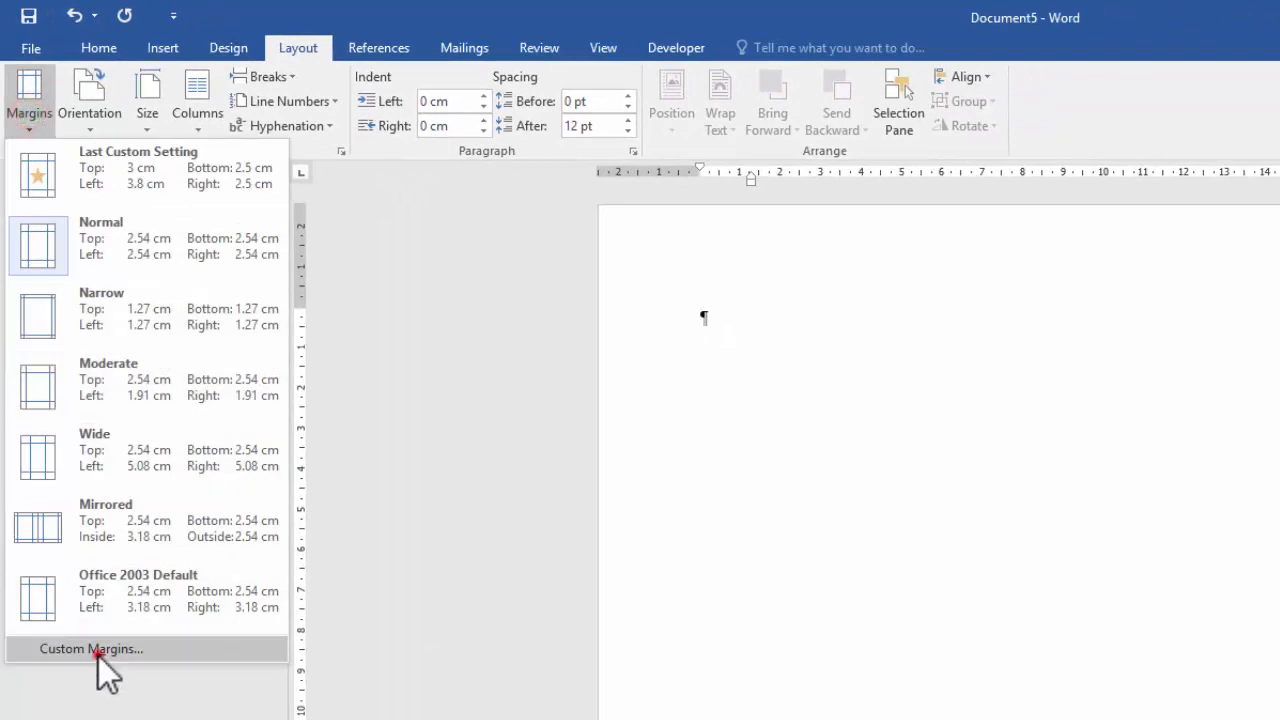
click(105, 710)
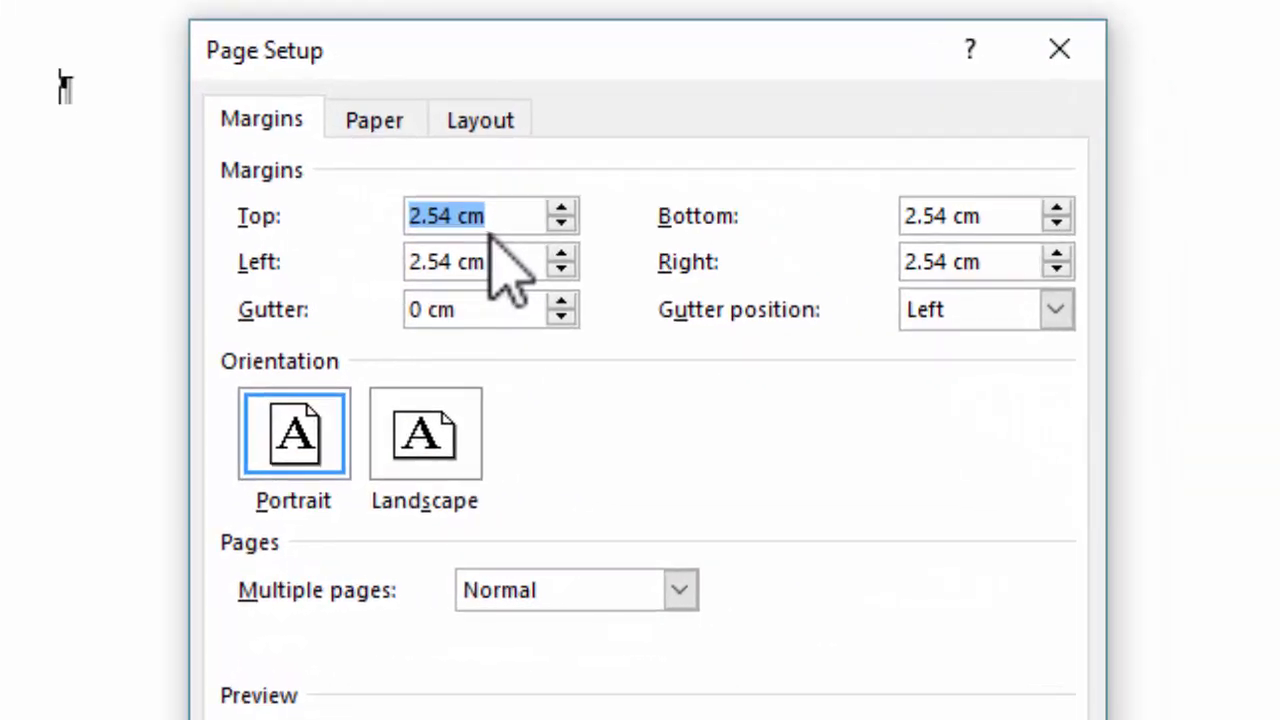
text(3)
drag(497, 263, 365, 278)
text(3.8)
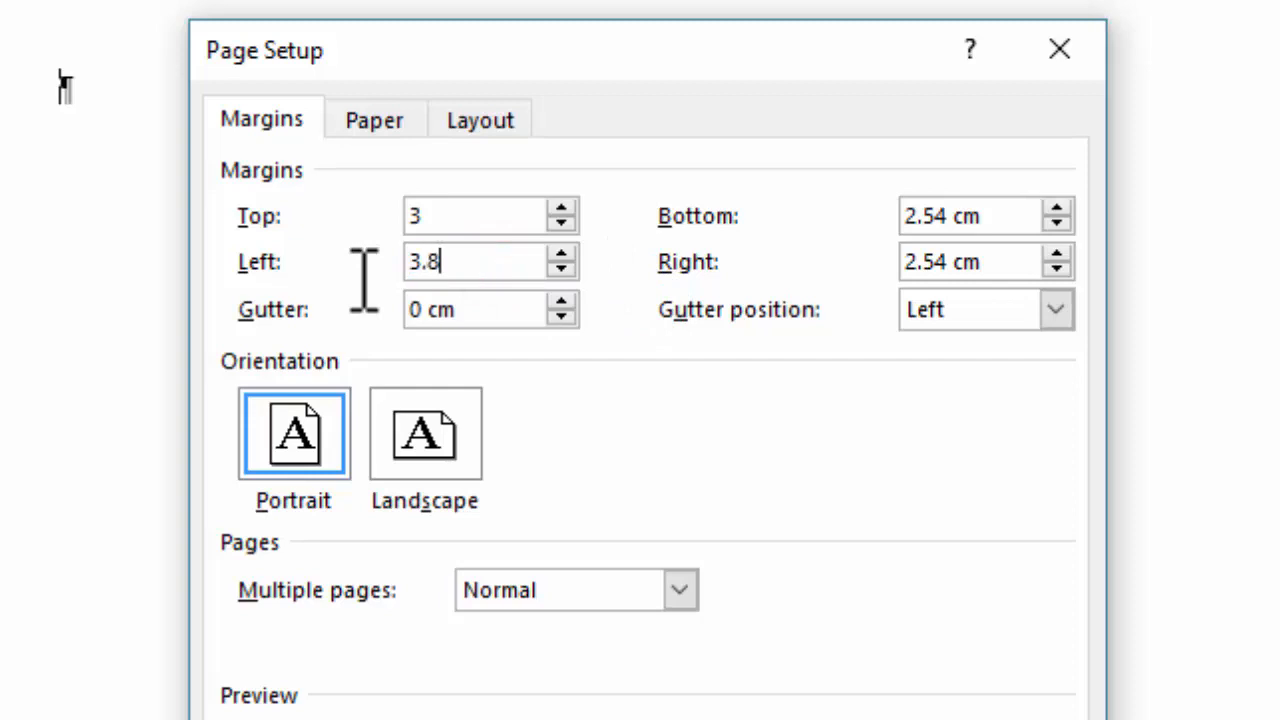
drag(993, 220, 811, 206)
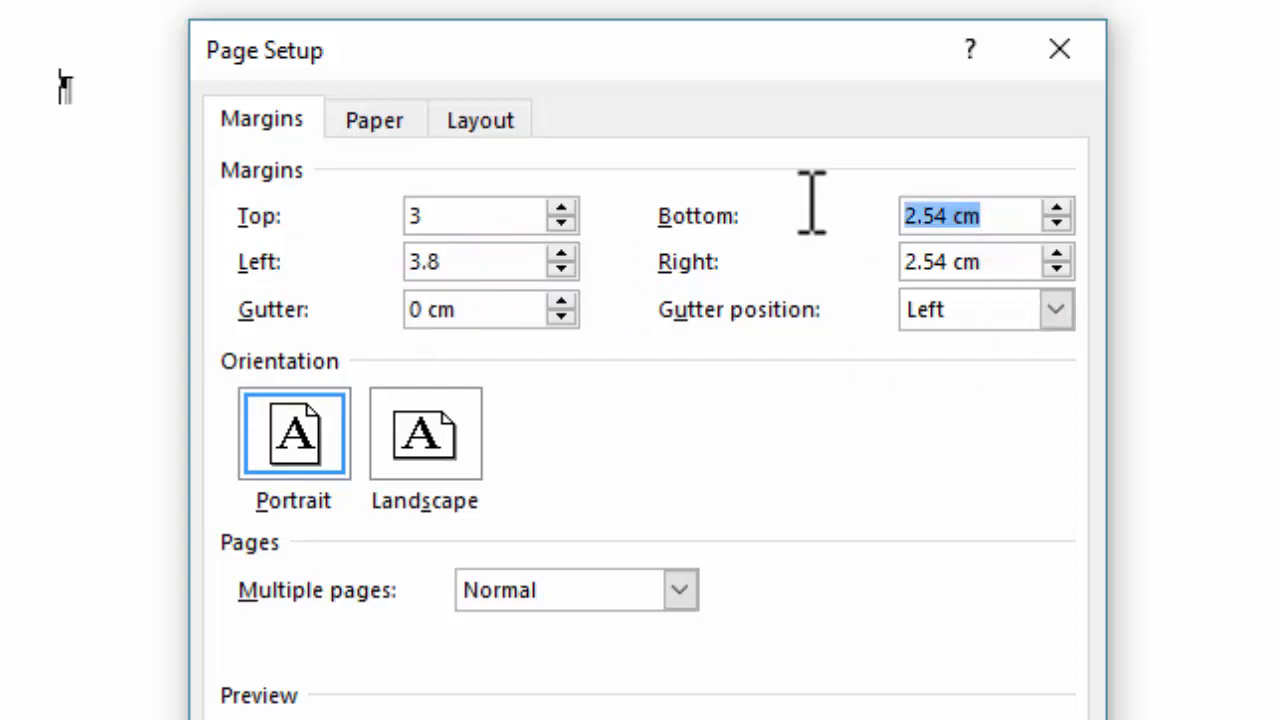
text(2.5)
click(980, 262)
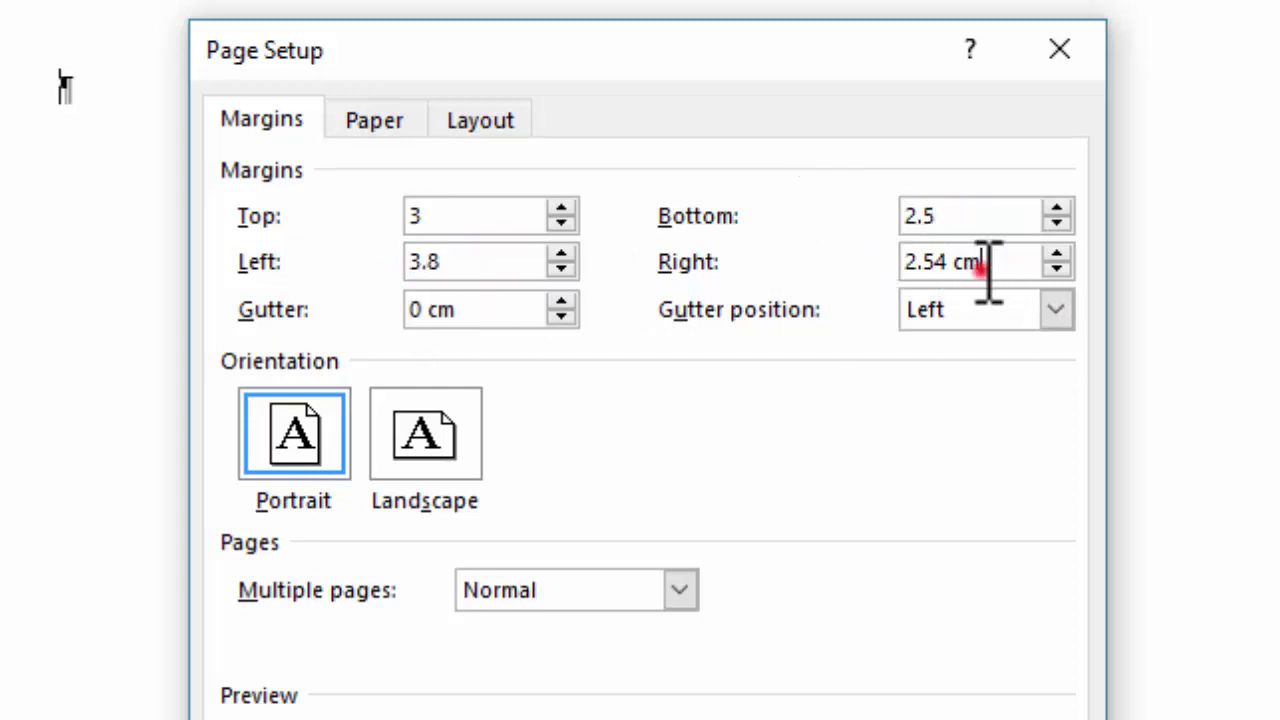
drag(985, 262, 886, 298)
text(2.5)
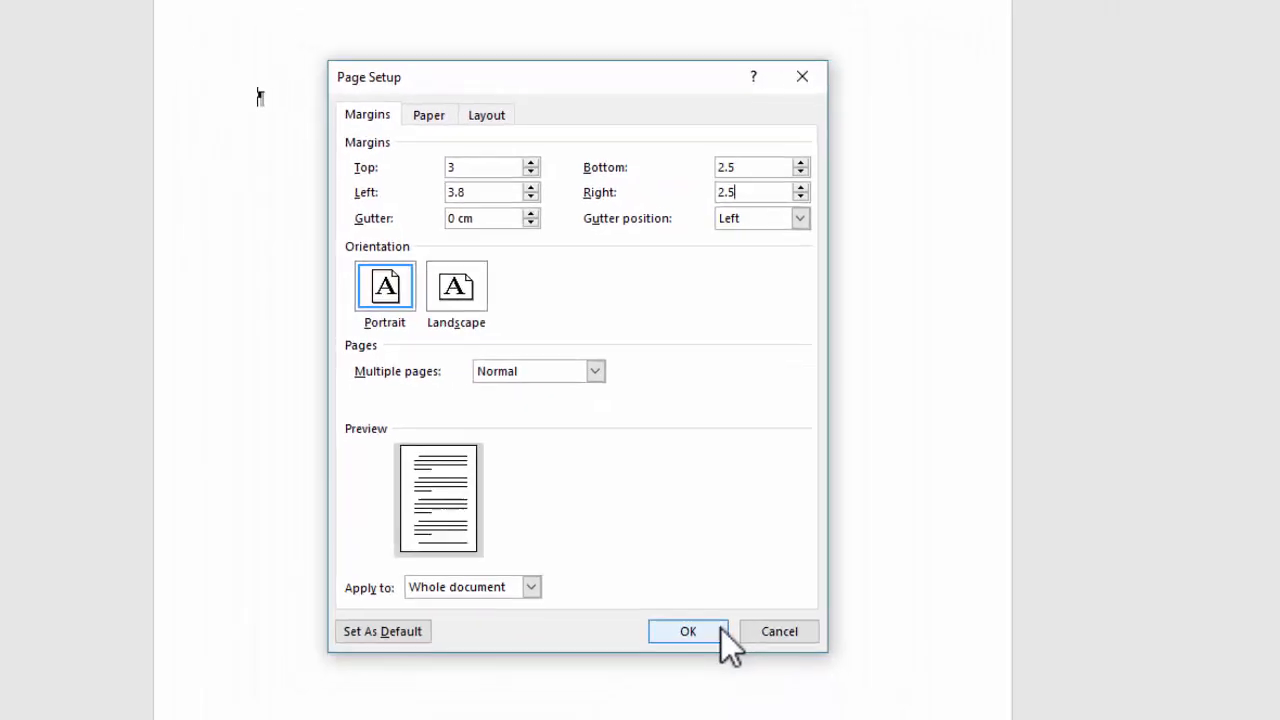
click(712, 697)
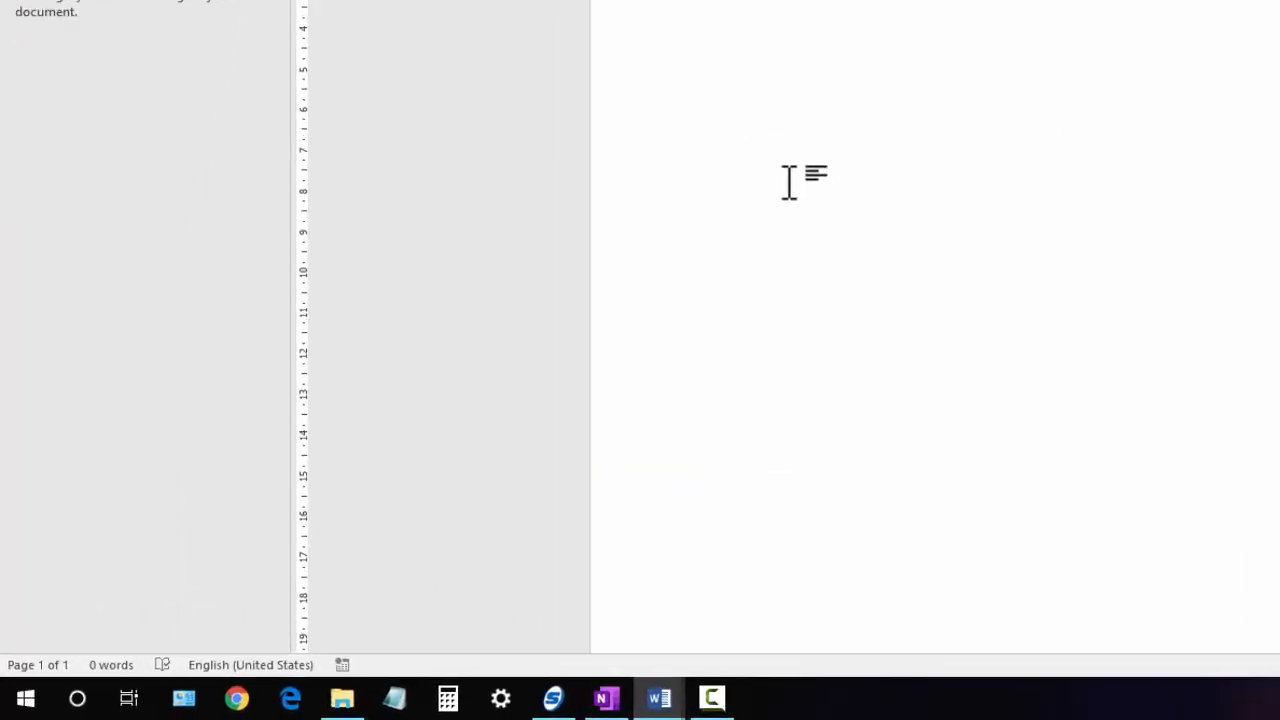
Bring the Document1 thesis window to the front.
mouse_move(885, 700)
click(817, 590)
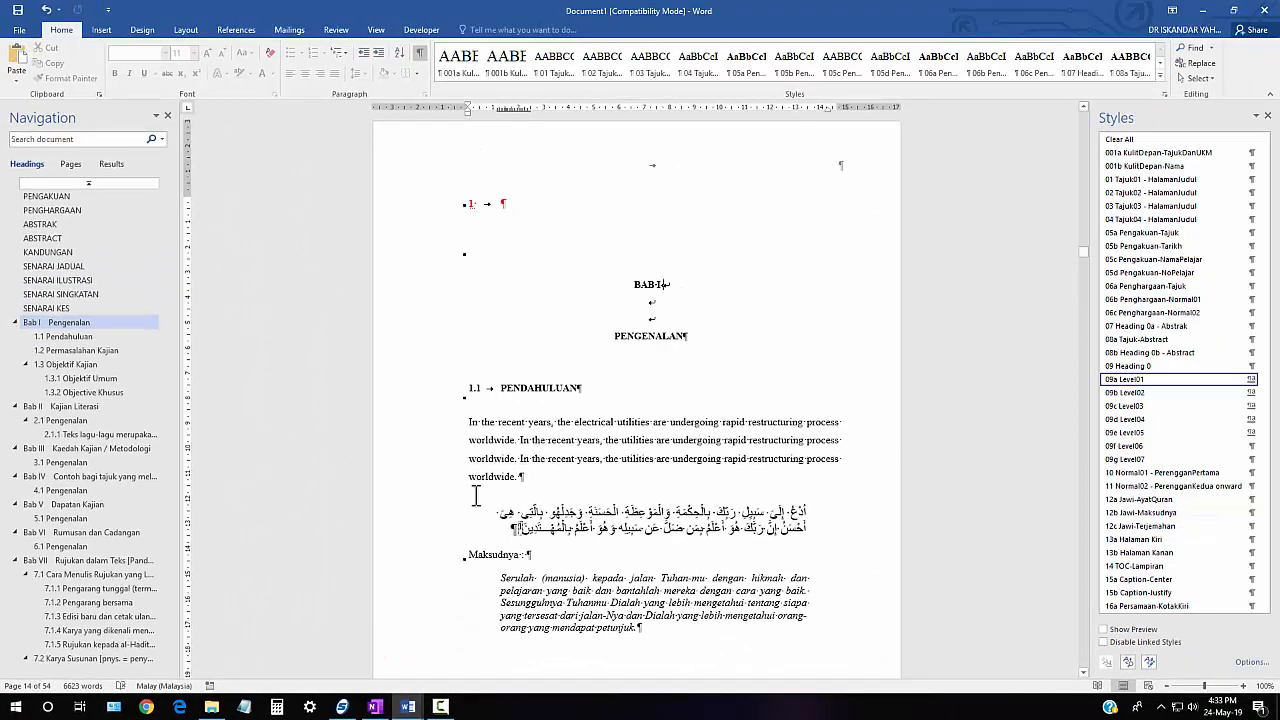
mouse_move(408, 707)
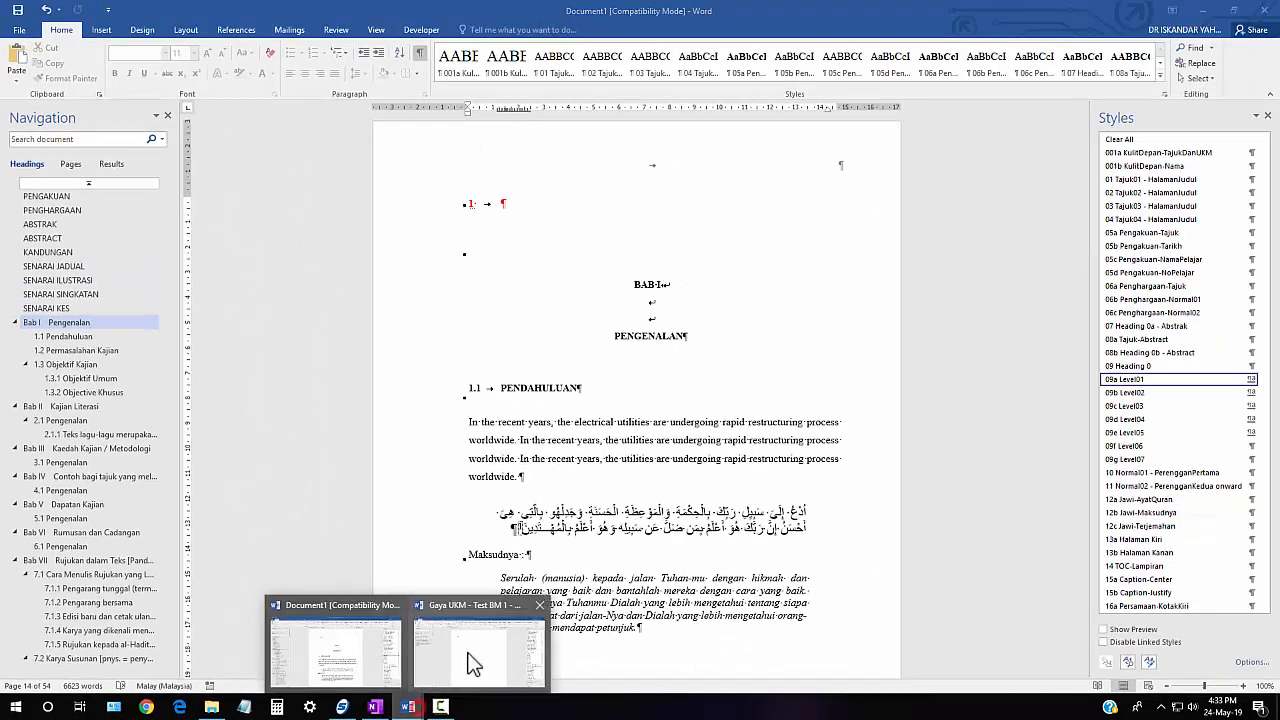
click(468, 650)
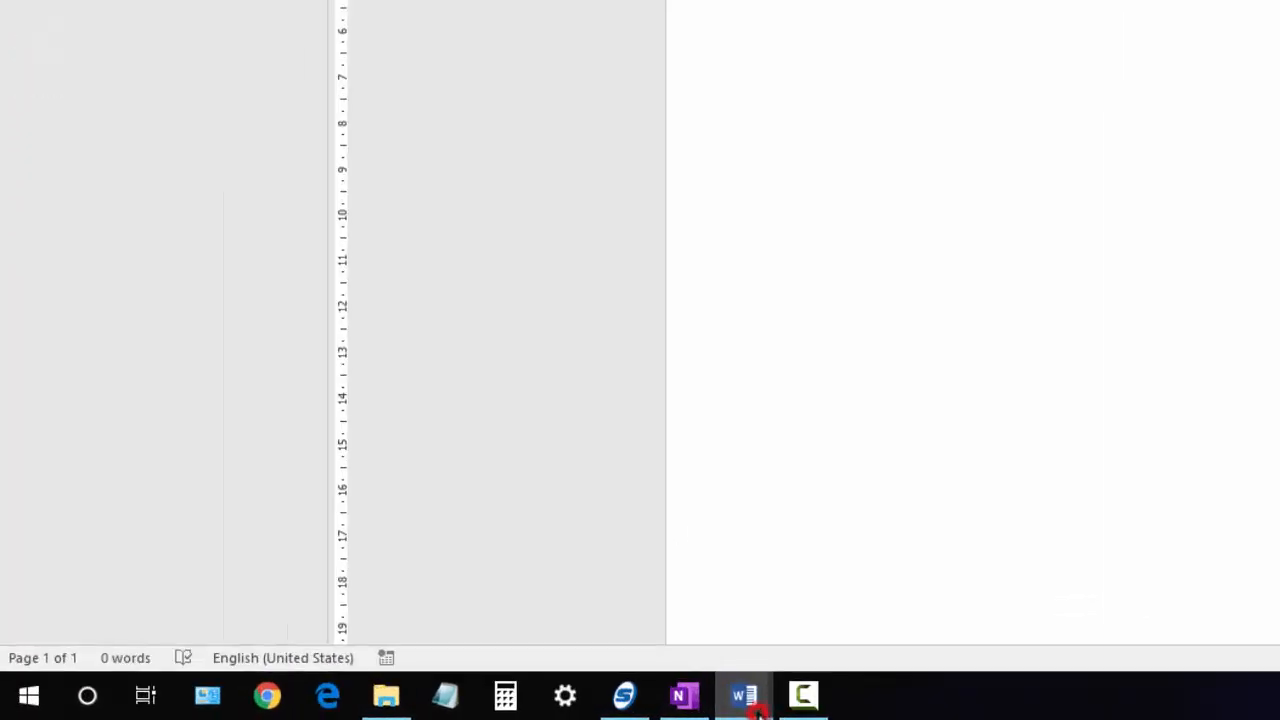
mouse_move(408, 707)
click(655, 606)
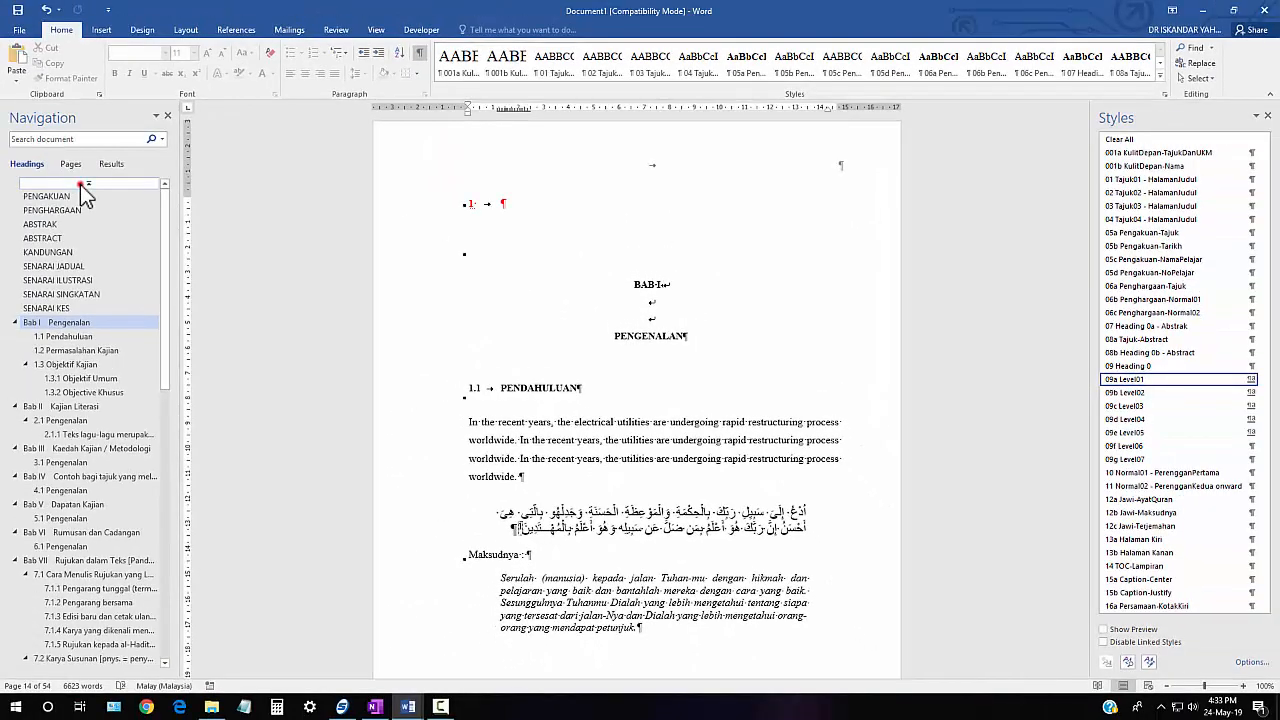
Select all the thesis content from the start of Document1 and copy it.
click(80, 184)
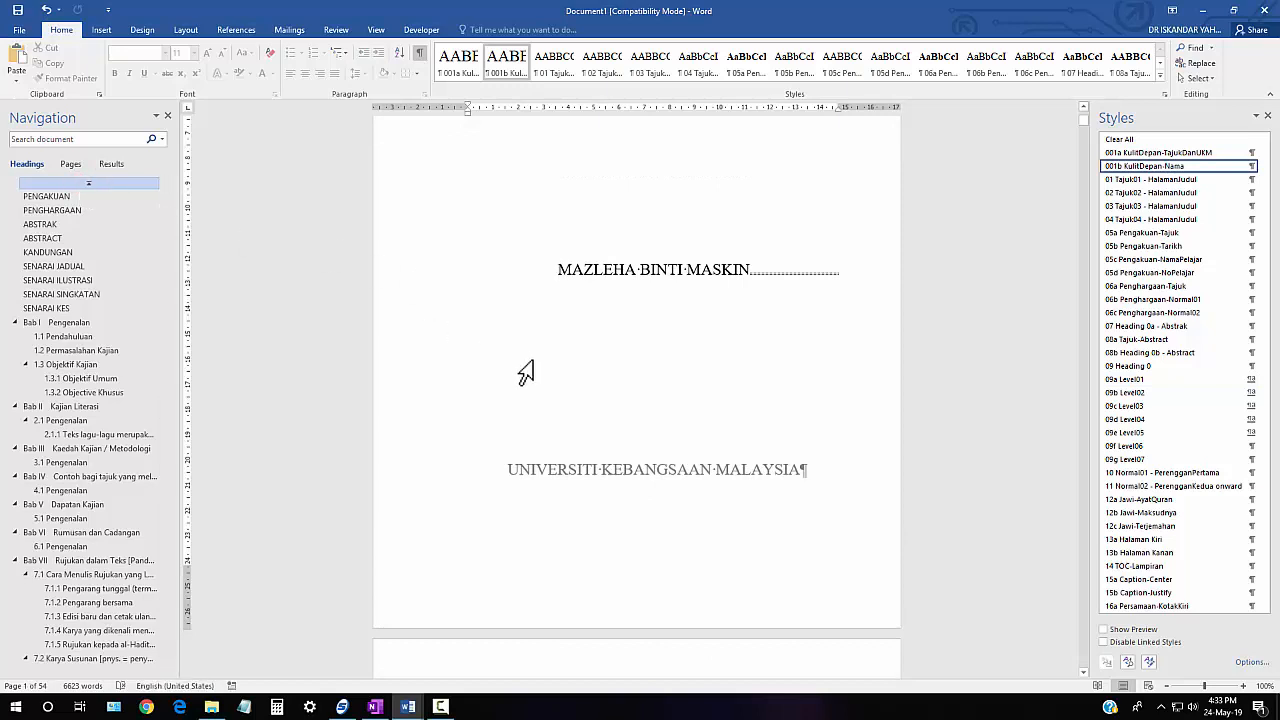
key(ctrl+Home)
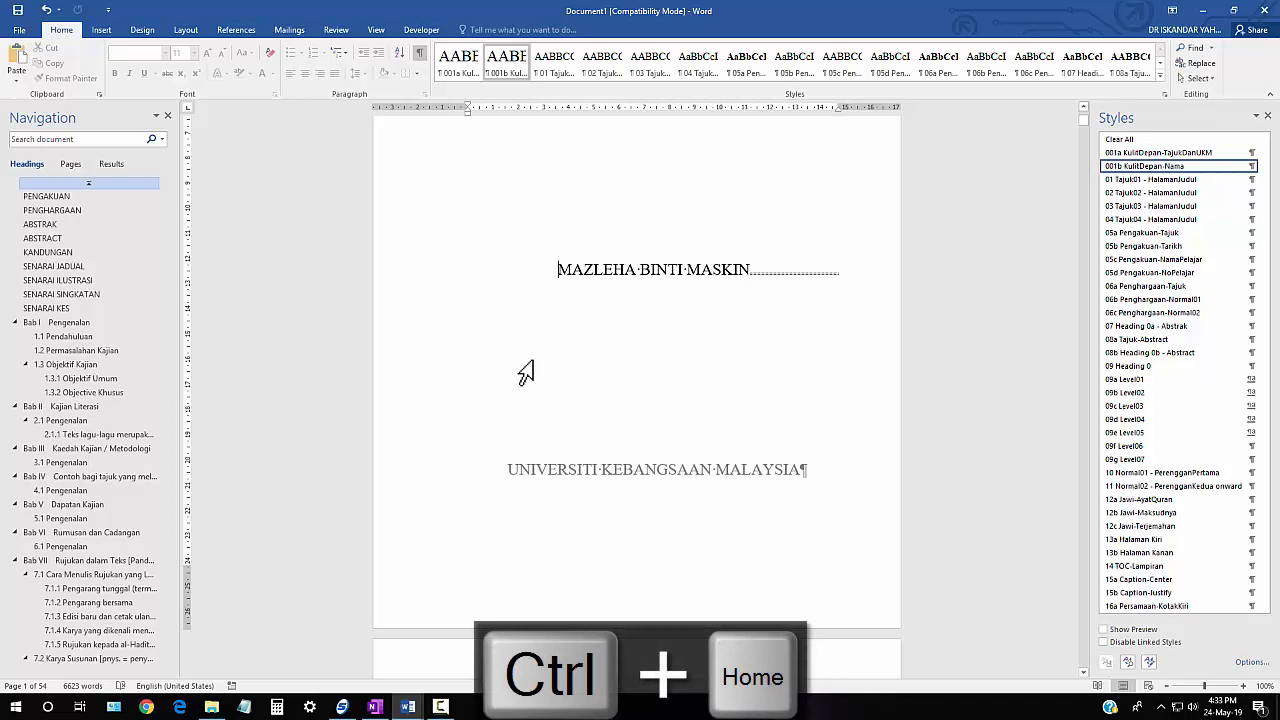
scroll(560, 410, up, 5)
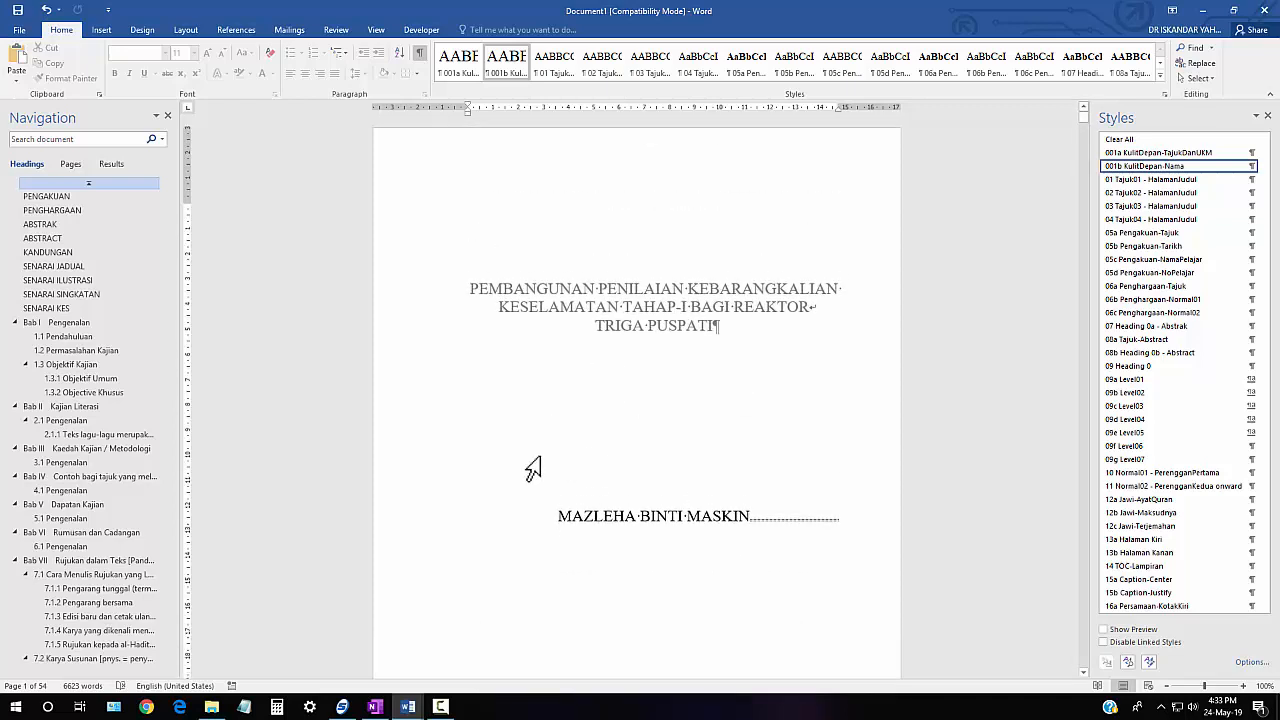
key(ctrl+a)
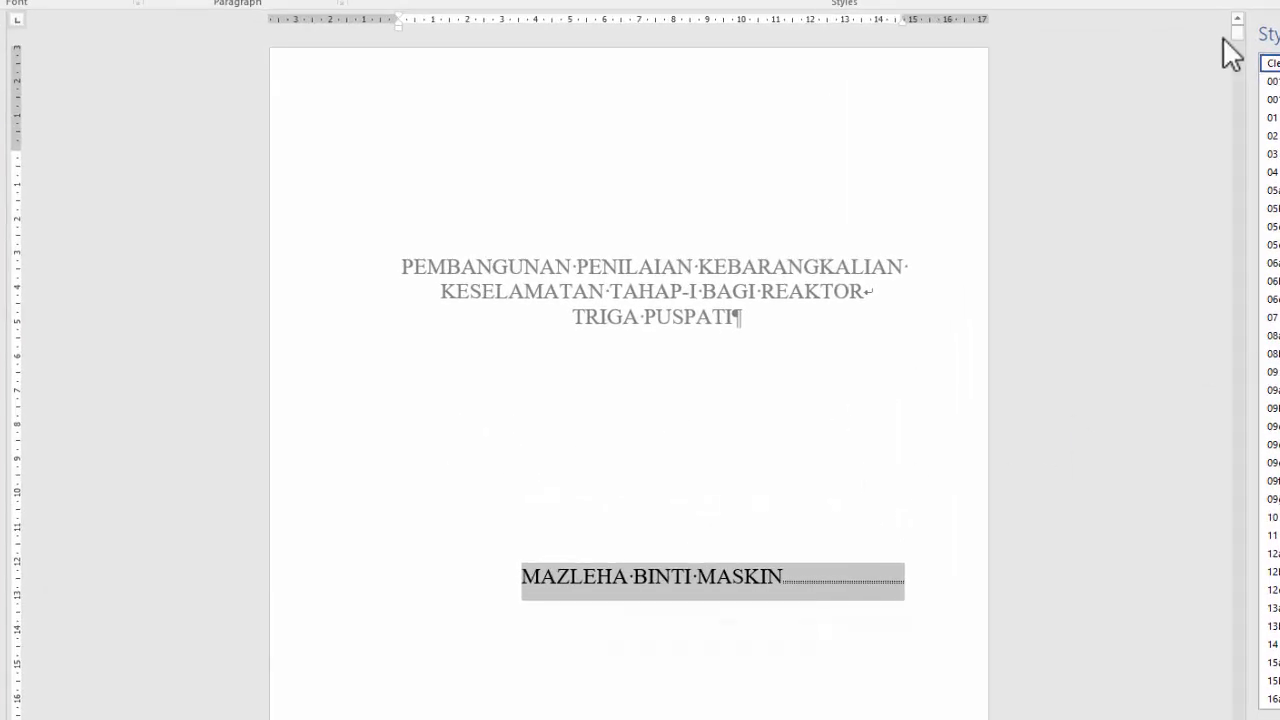
mouse_move(1240, 48)
mouse_down()
mouse_move(1240, 195)
mouse_move(1200, 563)
mouse_move(1208, 719)
mouse_move(1209, 43)
mouse_move(1220, 58)
mouse_up()
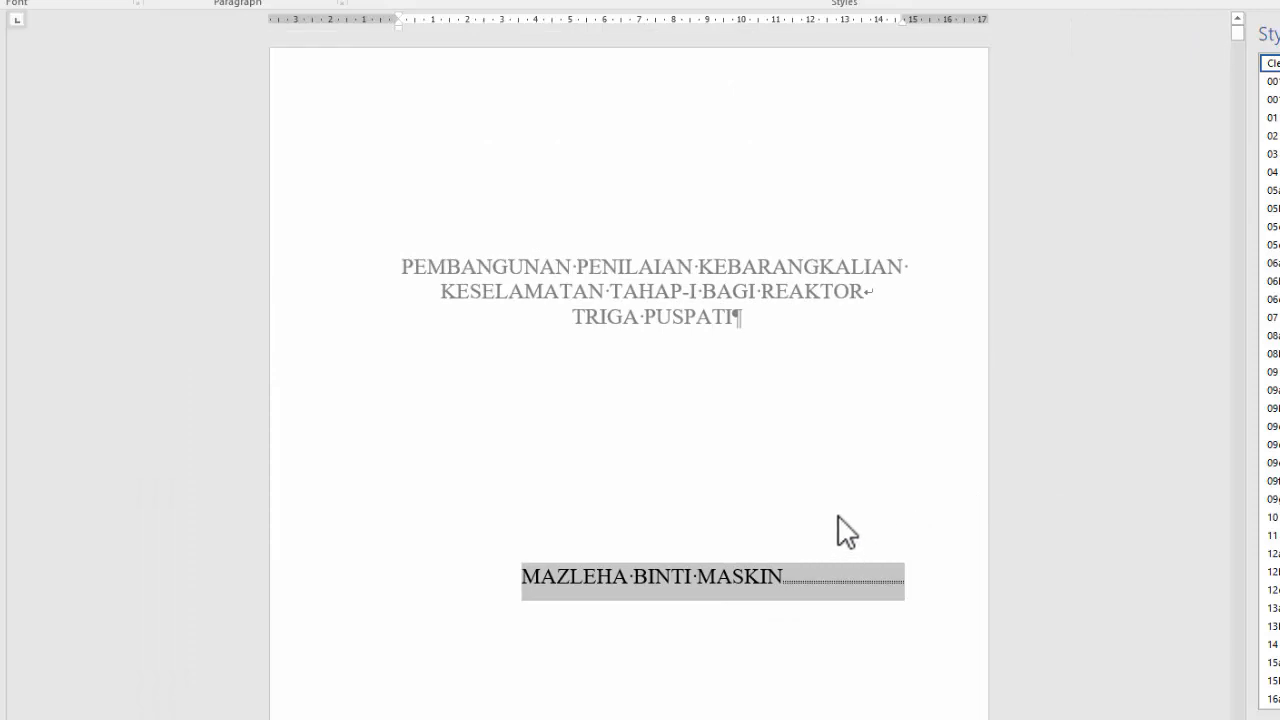
key(ctrl+c)
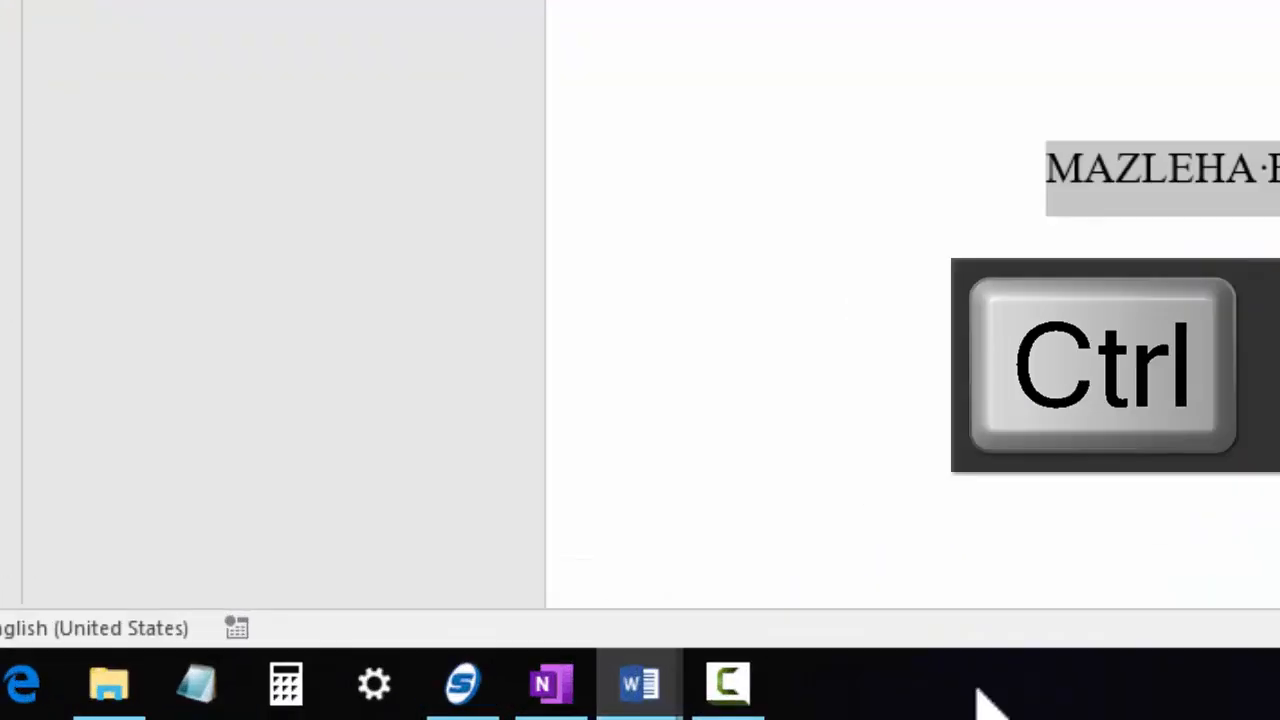
click(640, 690)
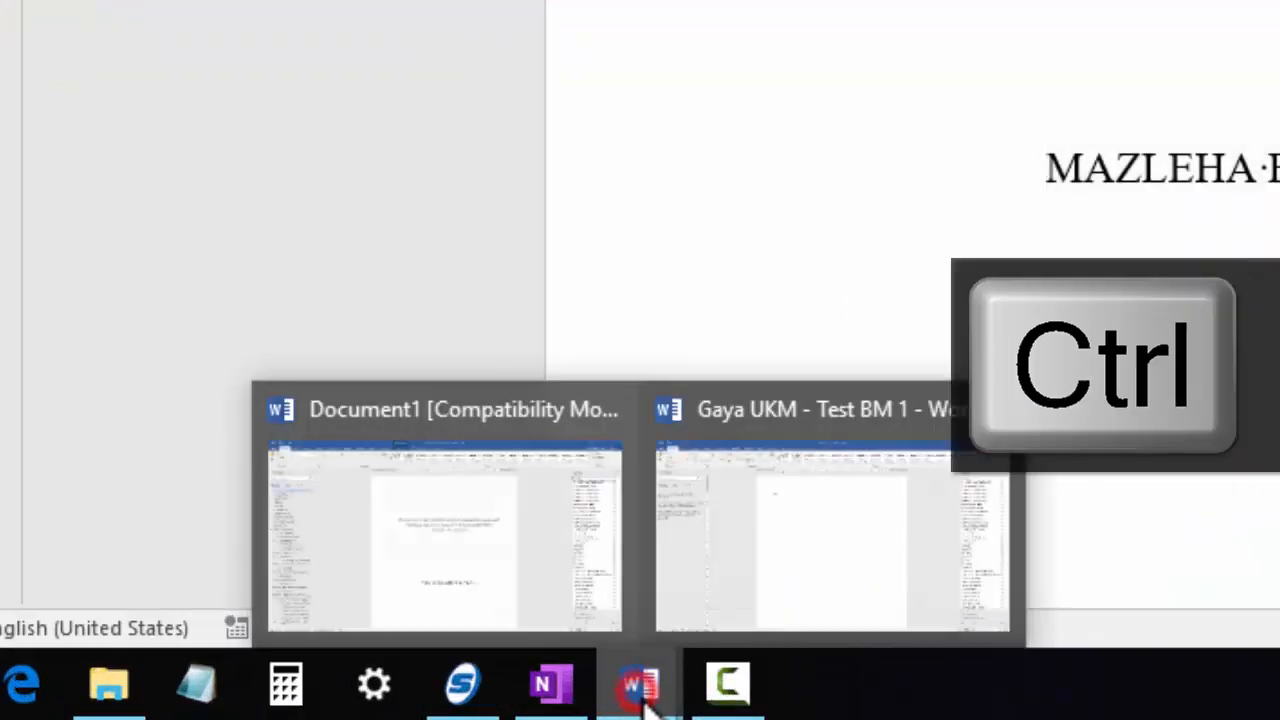
Paste the copied thesis into the empty first paragraph of Gaya UKM - Test BM 1.
click(850, 575)
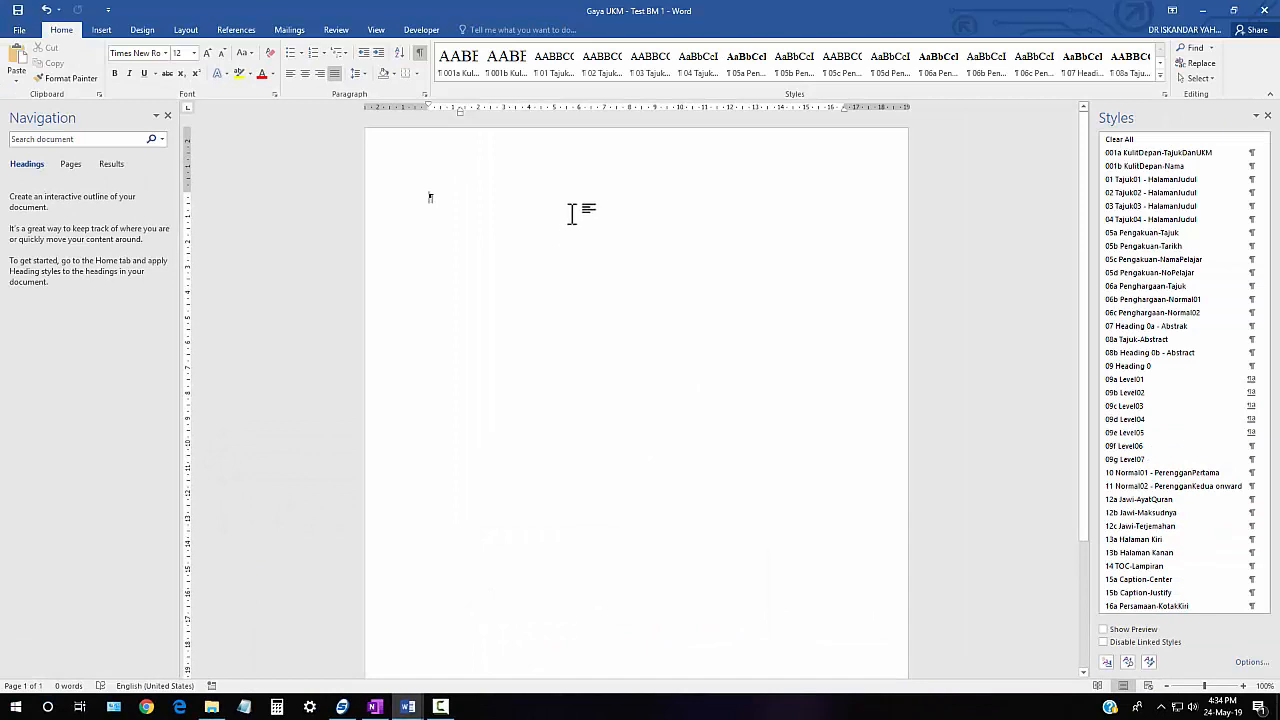
click(476, 198)
key(ctrl+v)
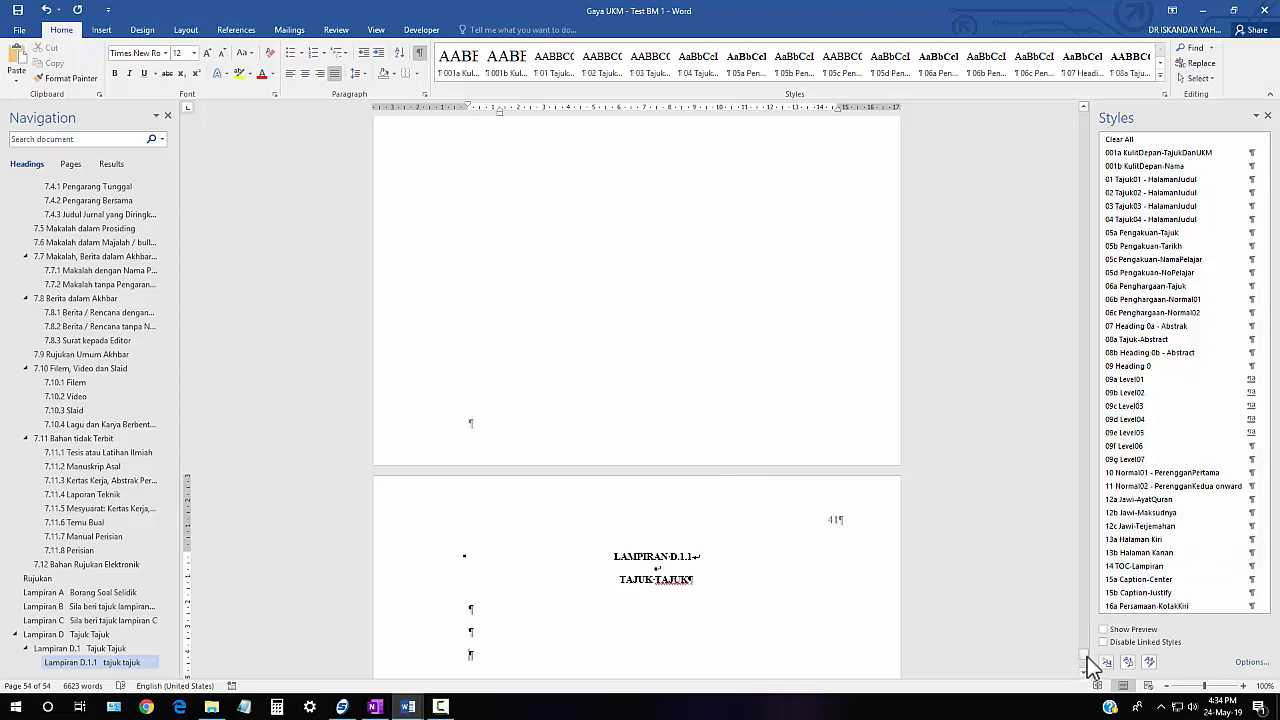
drag(1085, 656, 1072, 110)
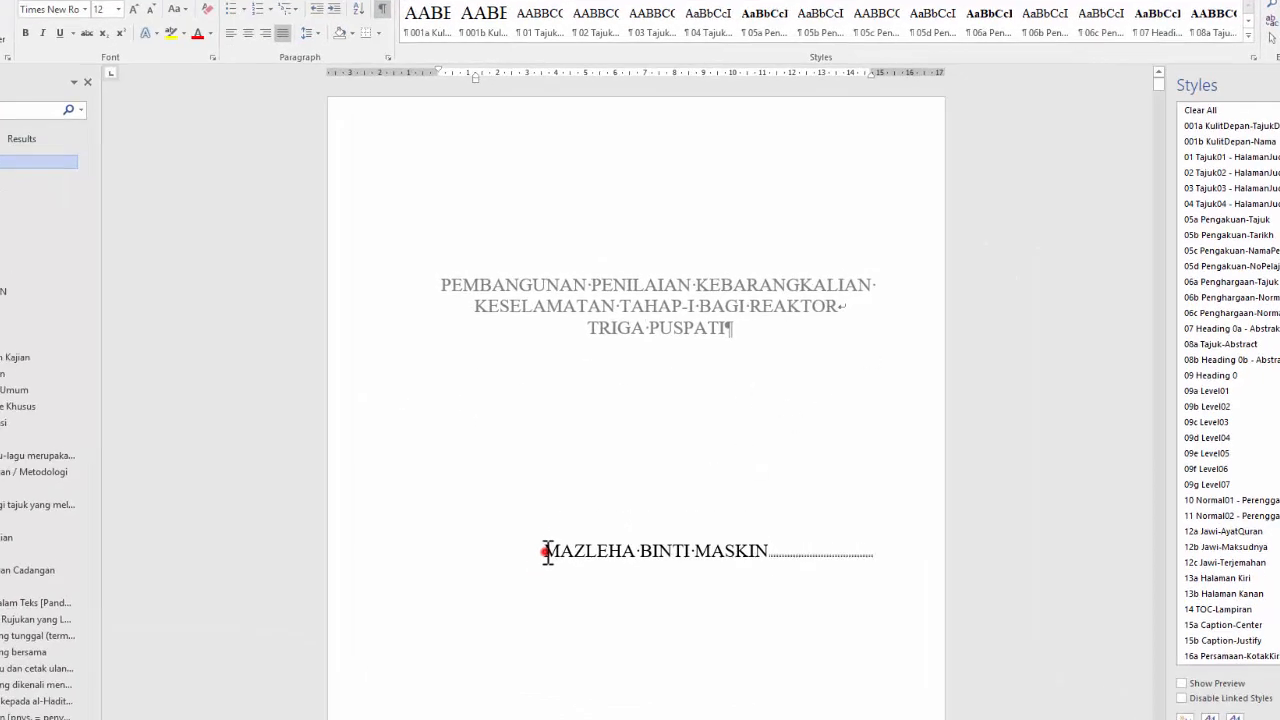
Delete the title-page author name and type the new author's full name in its place.
click(560, 516)
drag(541, 603, 799, 603)
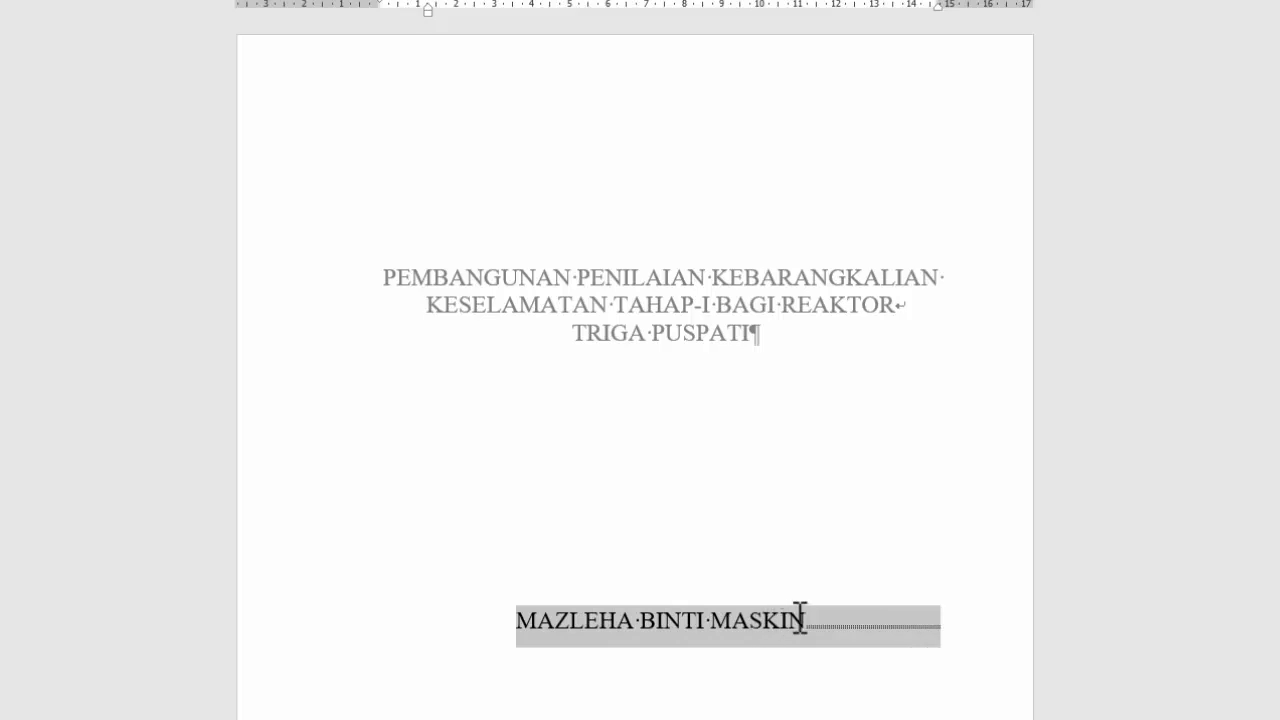
click(799, 622)
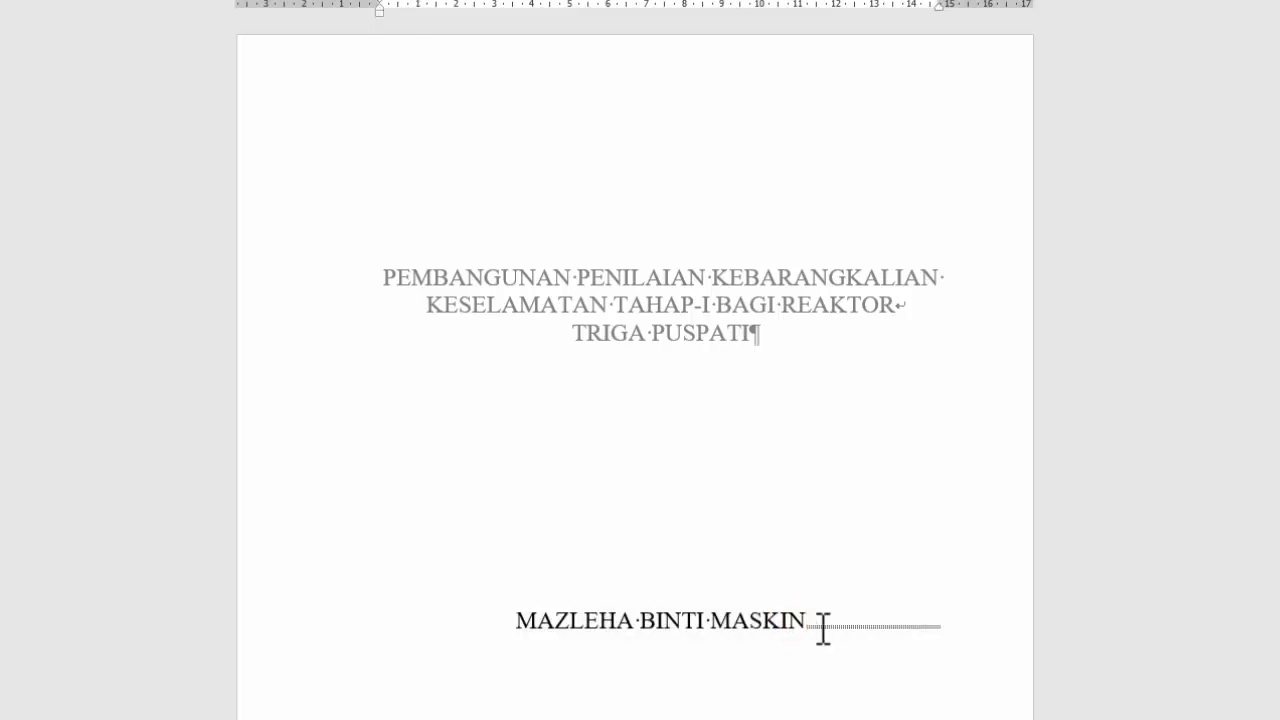
key(BackSpace)
key(BackSpace)
key(BackSpace)
key(BackSpace)
key(BackSpace)
key(BackSpace)
key(BackSpace)
key(BackSpace)
key(BackSpace)
key(BackSpace)
key(BackSpace)
key(BackSpace)
key(BackSpace)
key(BackSpace)
key(BackSpace)
key(BackSpace)
key(BackSpace)
key(BackSpace)
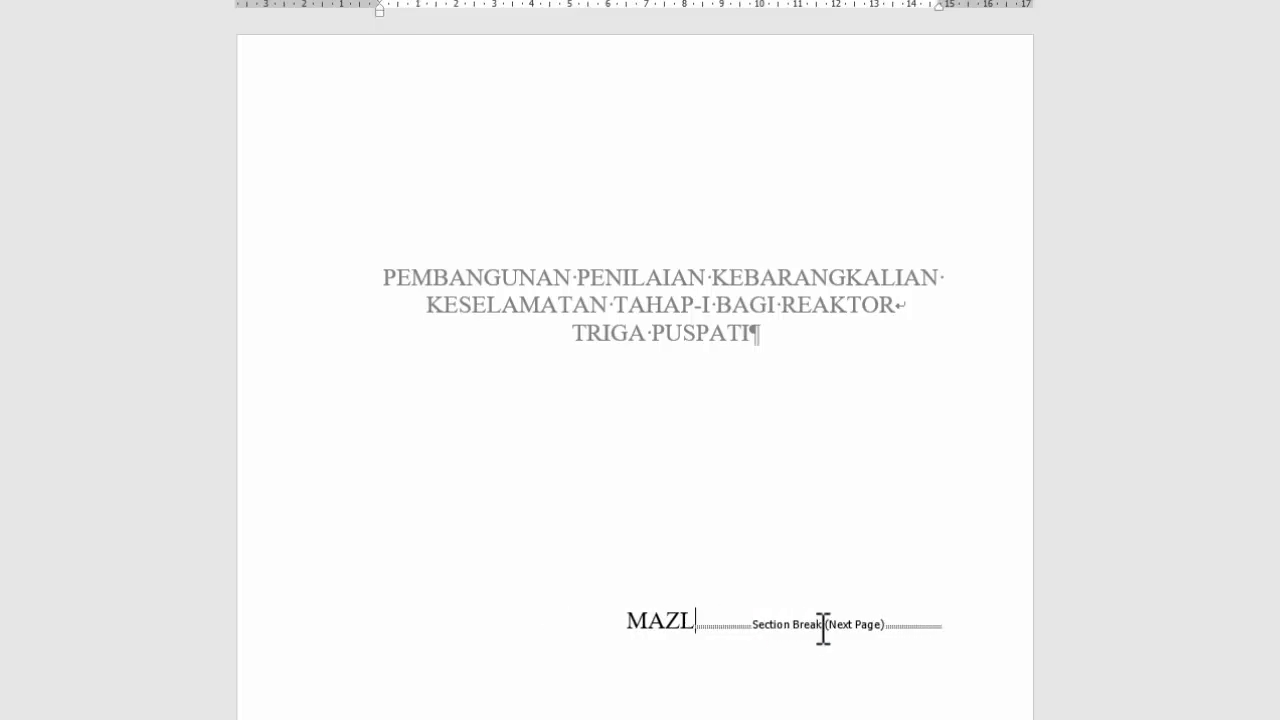
key(BackSpace)
key(BackSpace)
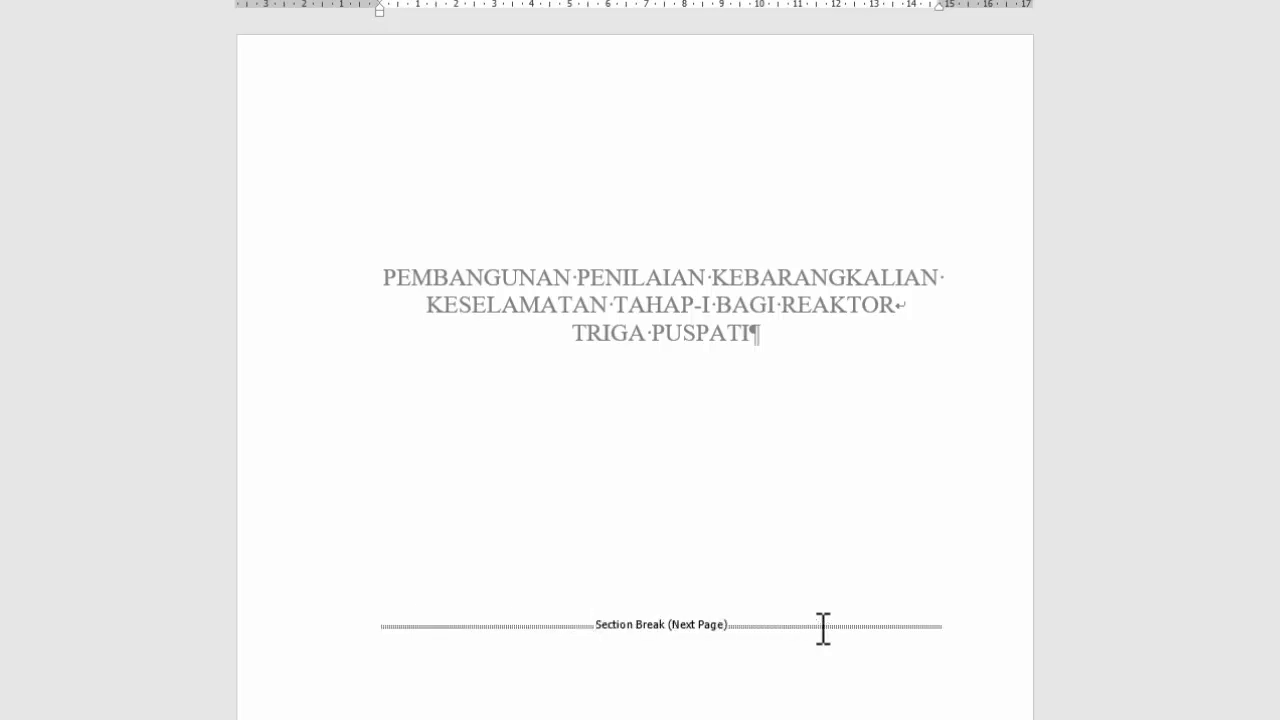
text(IS)
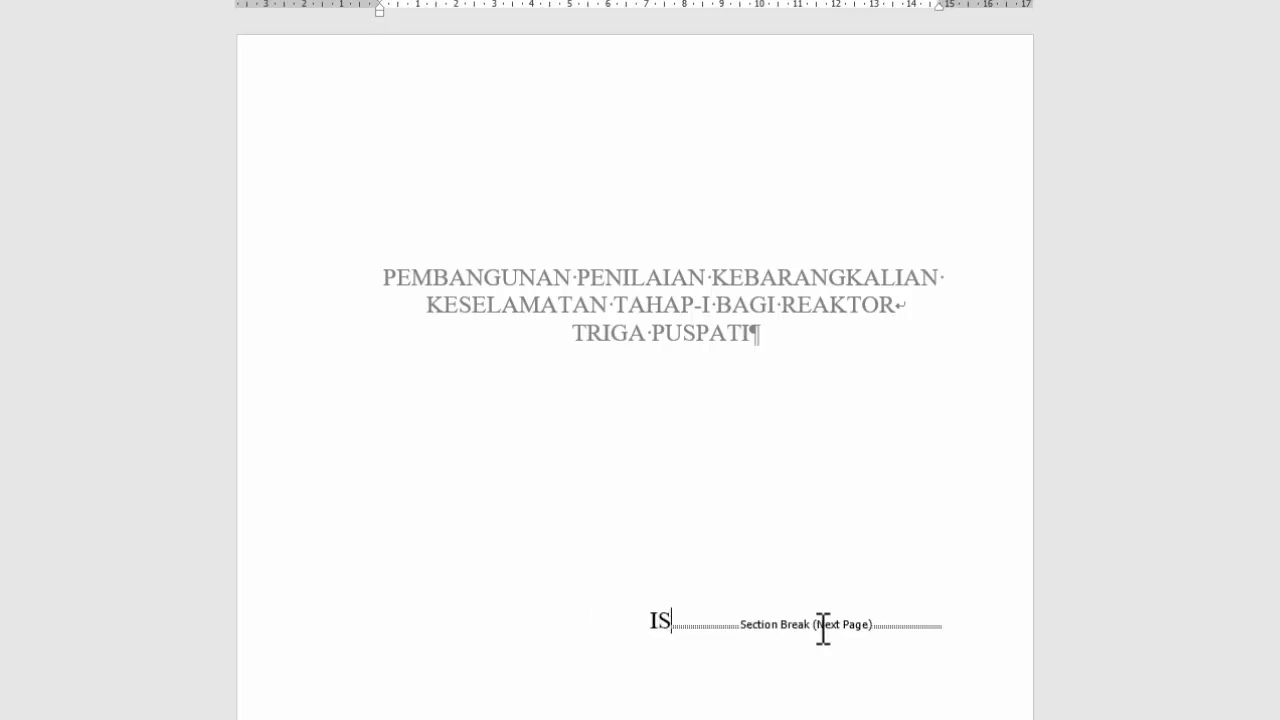
key(BackSpace)
key(BackSpace)
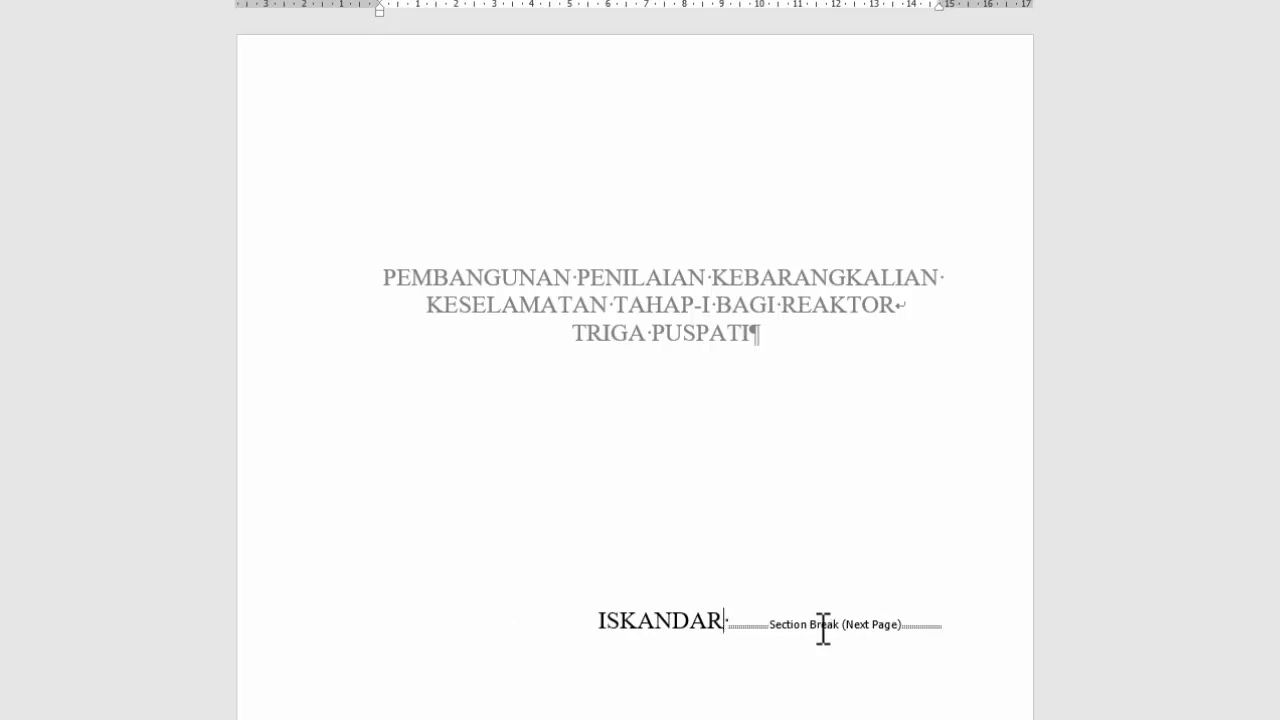
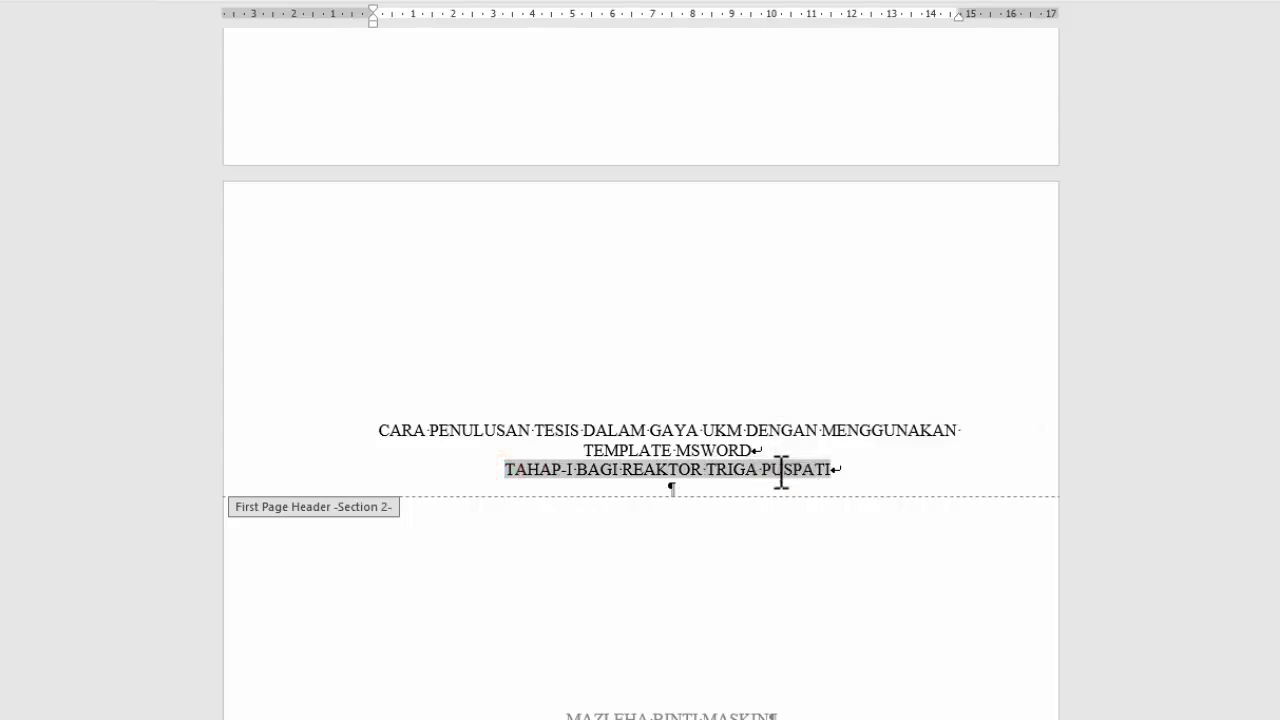
Delete the TAHAP-I BAGI REAKTOR TRIGA PUSPATI line from the cover-page header and return to the body.
key(Delete)
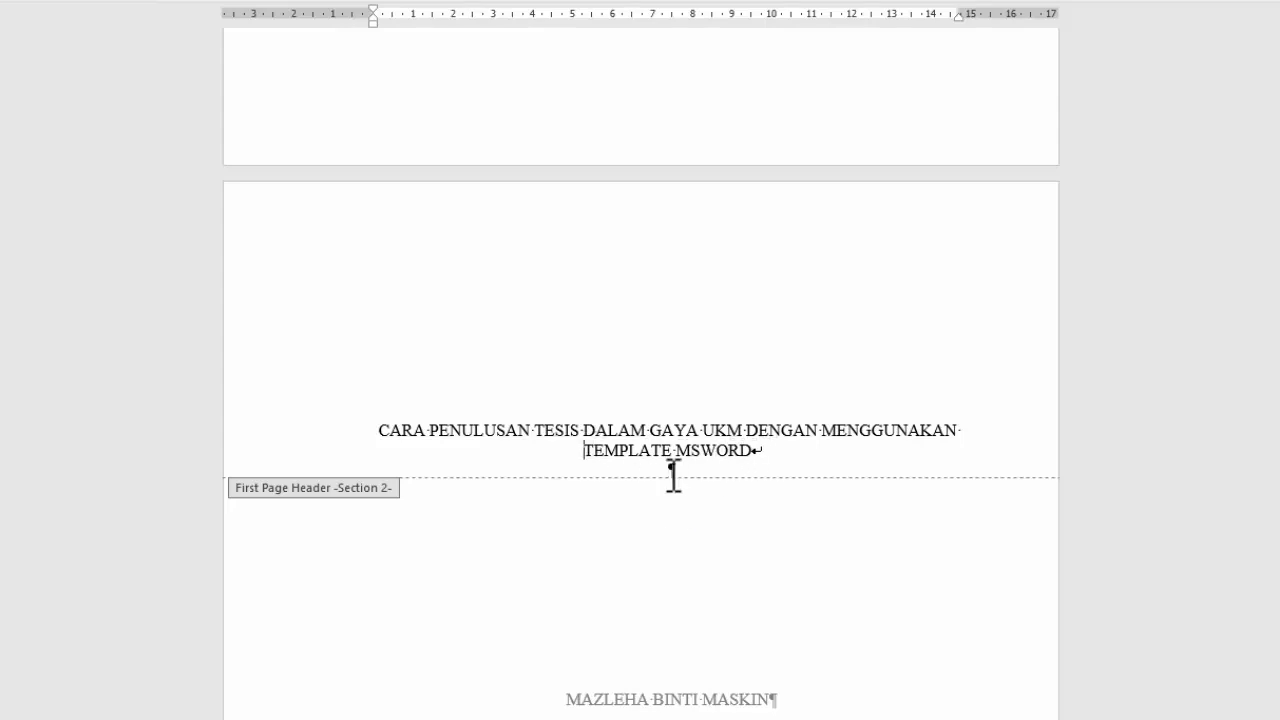
scroll(669, 509, down, 2)
scroll(669, 509, down, 4)
double_click(632, 396)
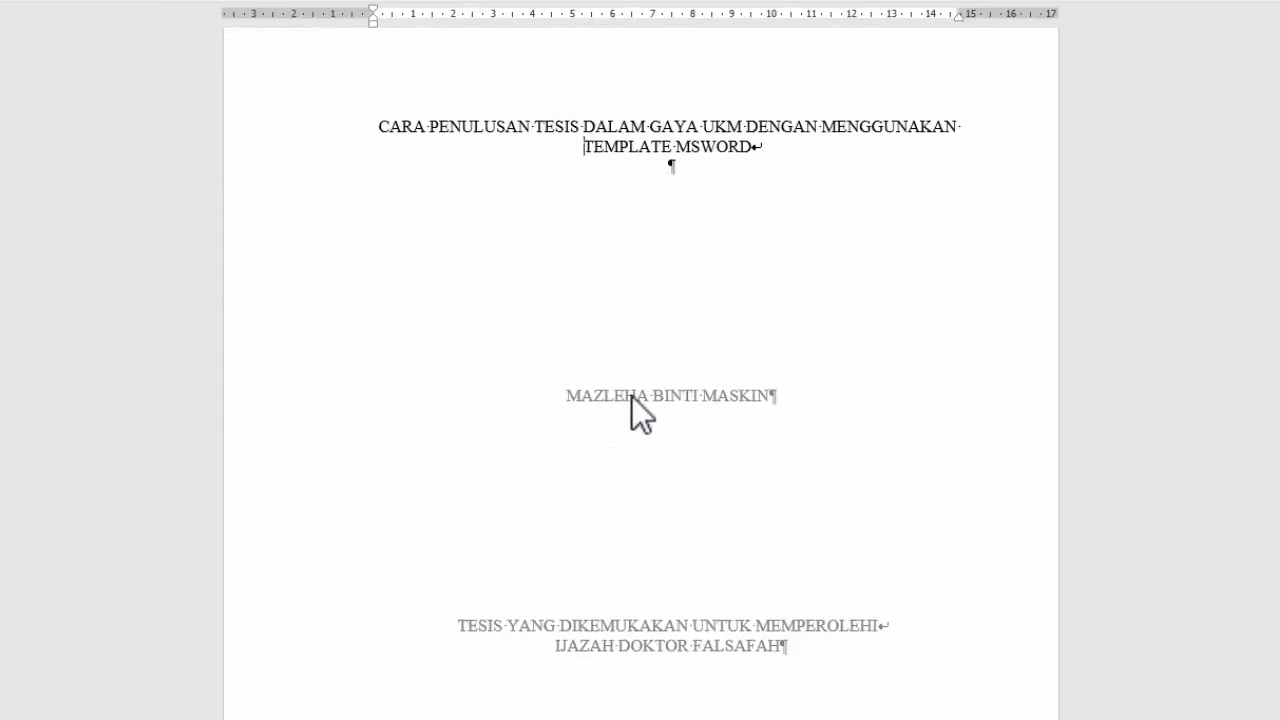
Recheck the section 1 header, then return to the body and scroll down the title page.
scroll(657, 415, up, 10)
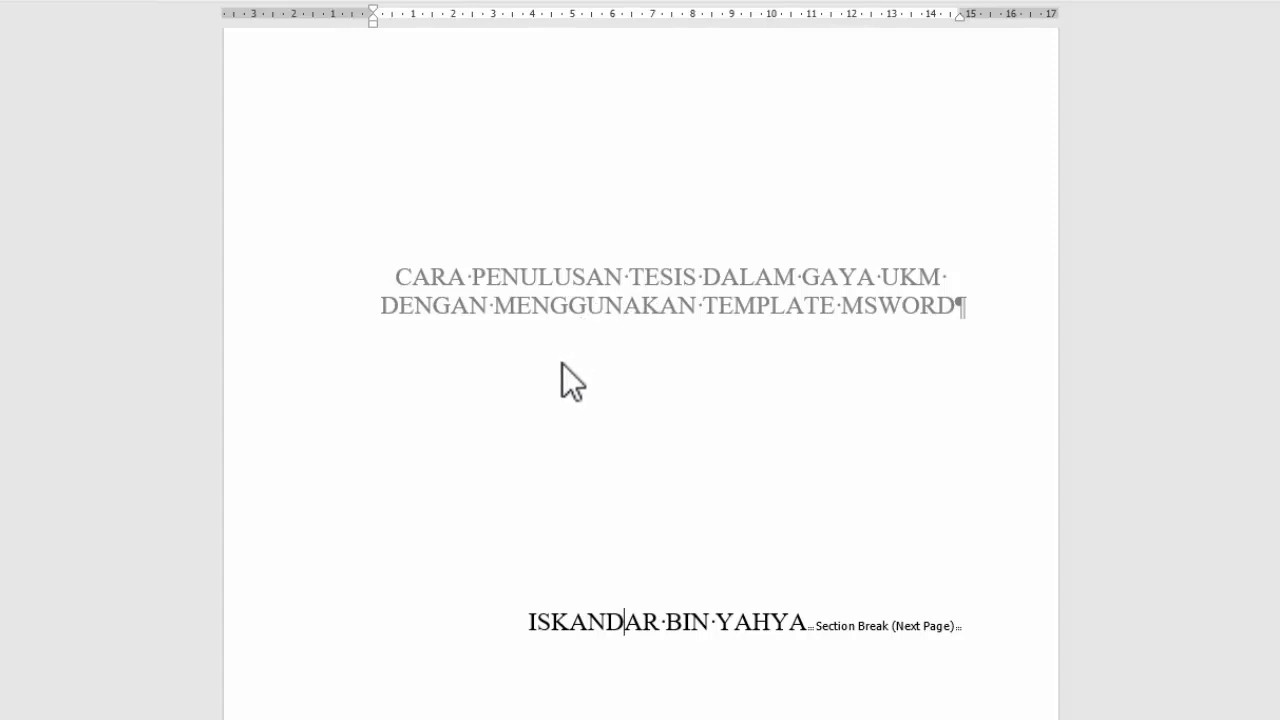
click(625, 289)
double_click(625, 289)
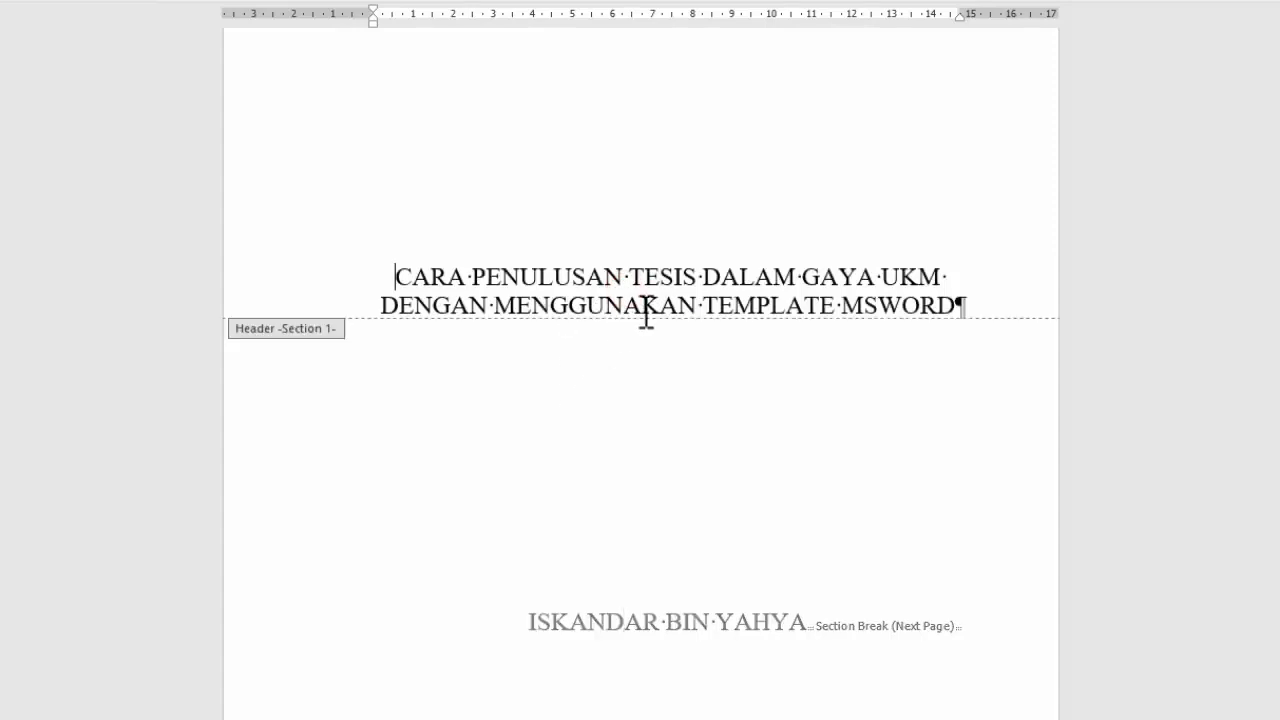
double_click(638, 328)
scroll(617, 455, down, 1)
scroll(617, 455, down, 15)
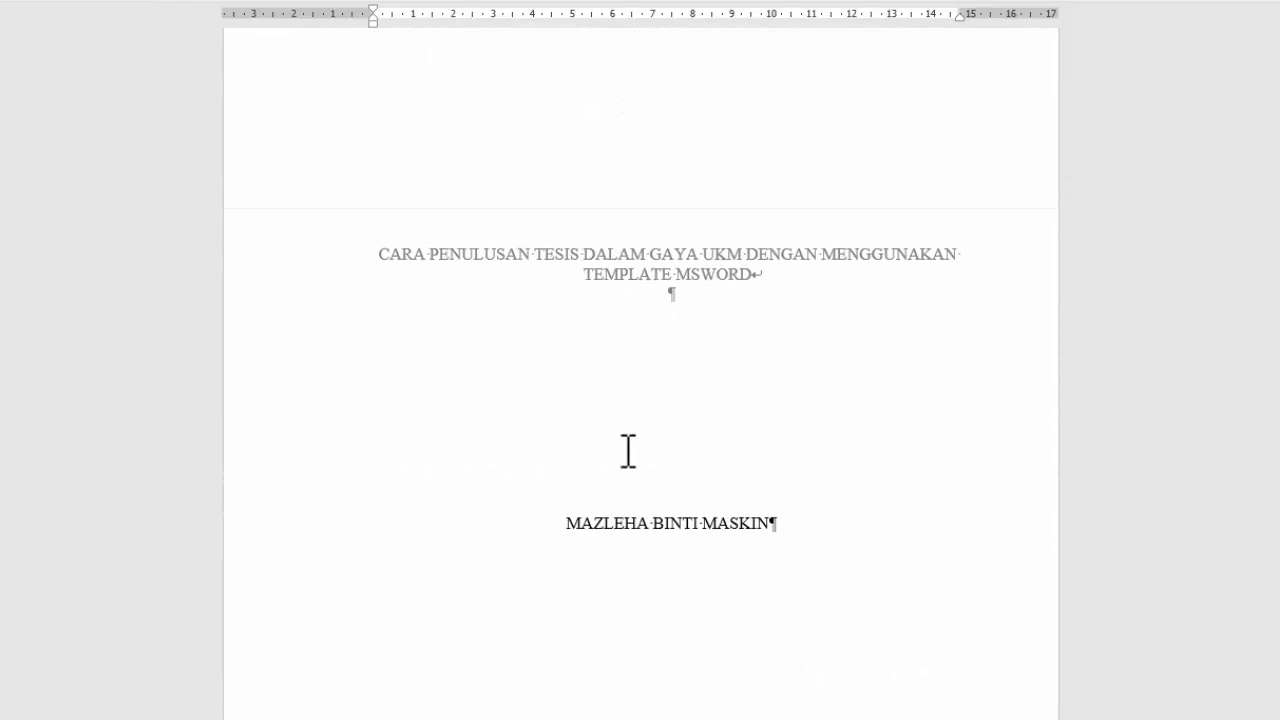
scroll(626, 451, down, 3)
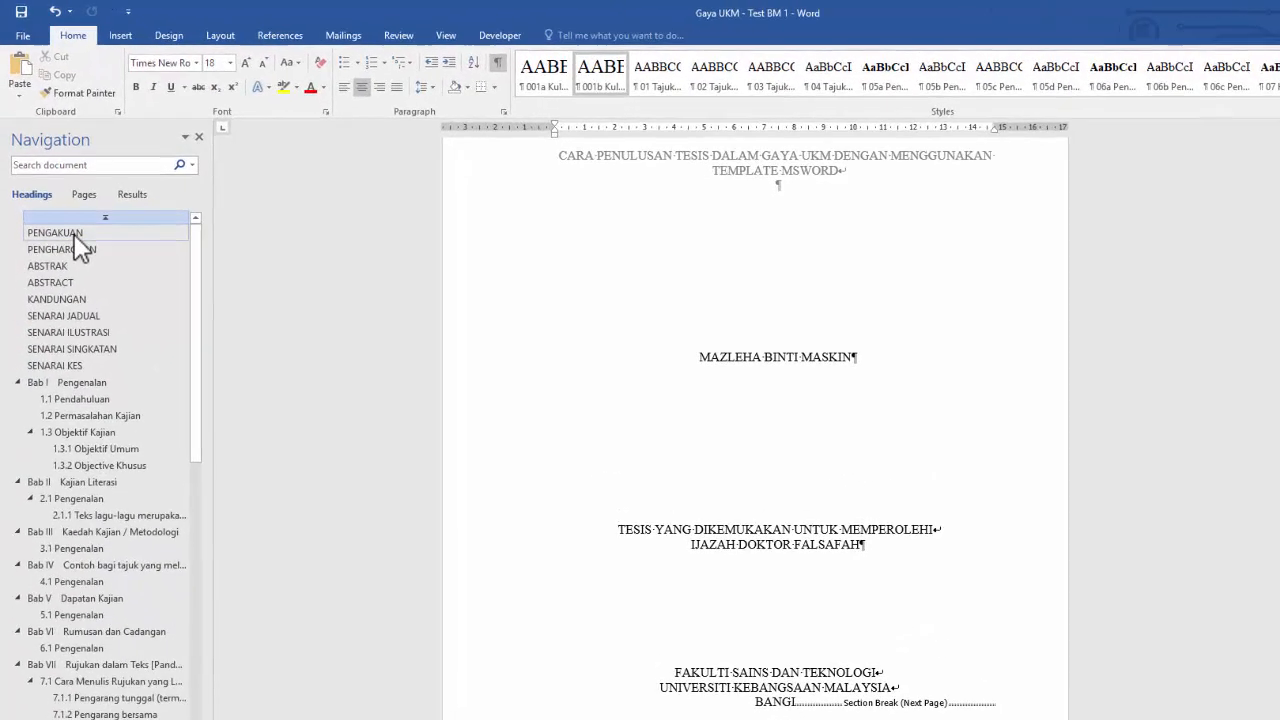
Visit PENGAKUAN, PENGHARGAAN, ABSTRAK, KANDUNGAN and each SENARAI page, ending at Bab I Pengenalan.
click(75, 236)
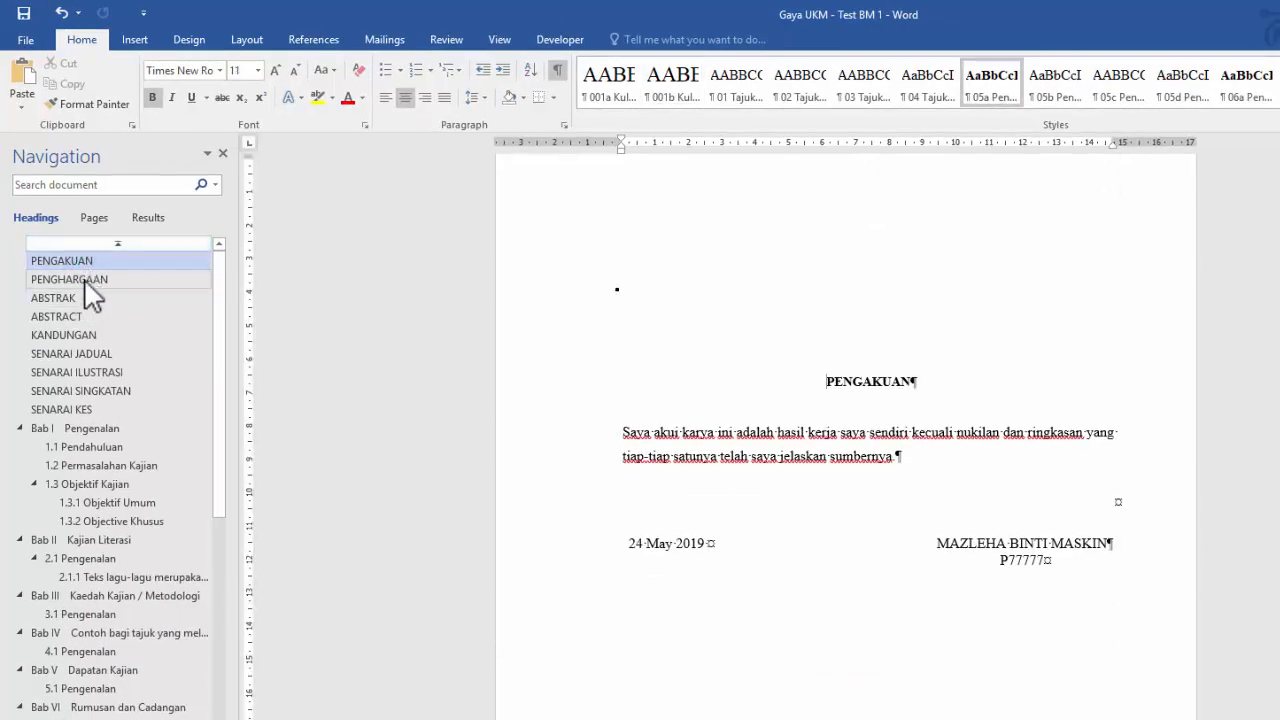
click(85, 281)
click(87, 296)
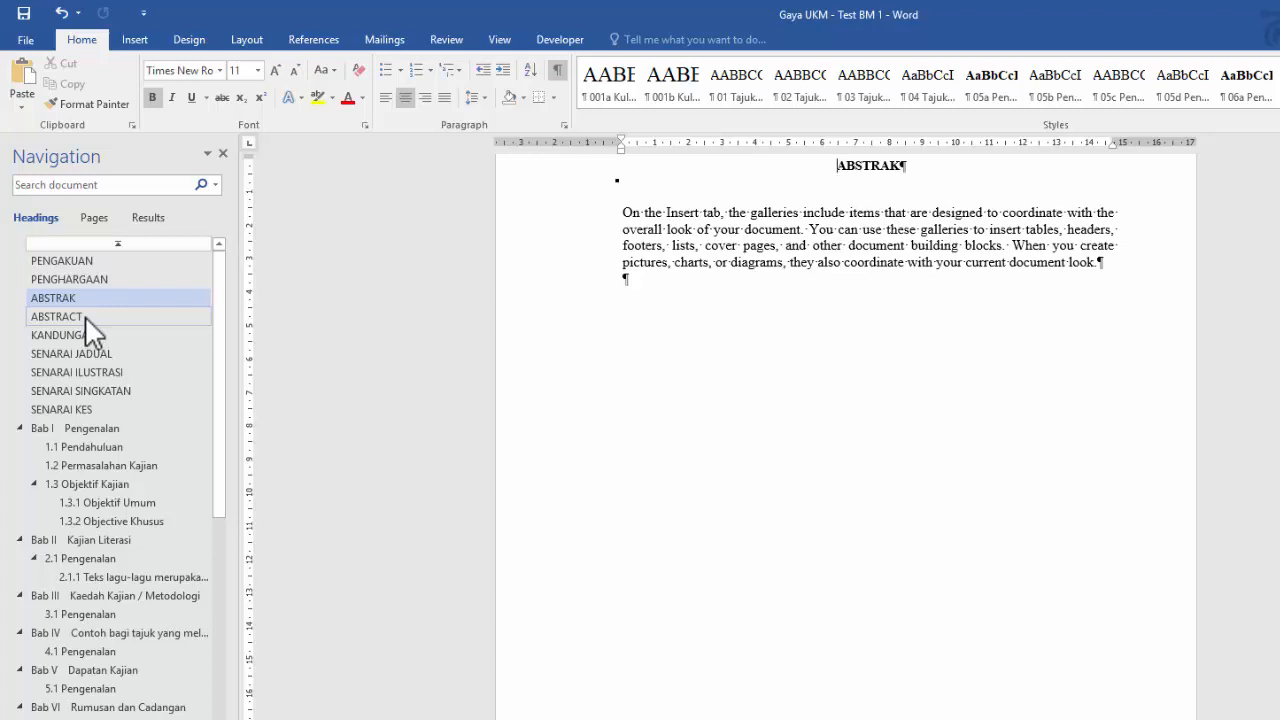
click(82, 334)
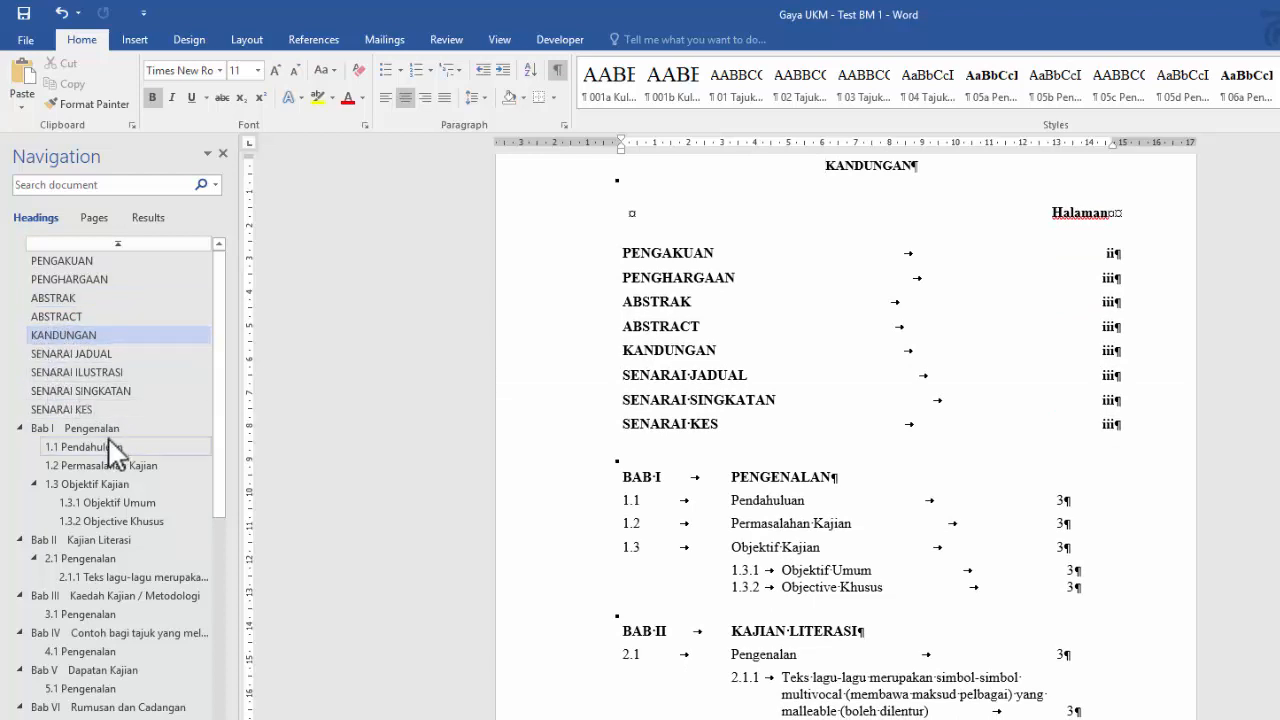
click(79, 354)
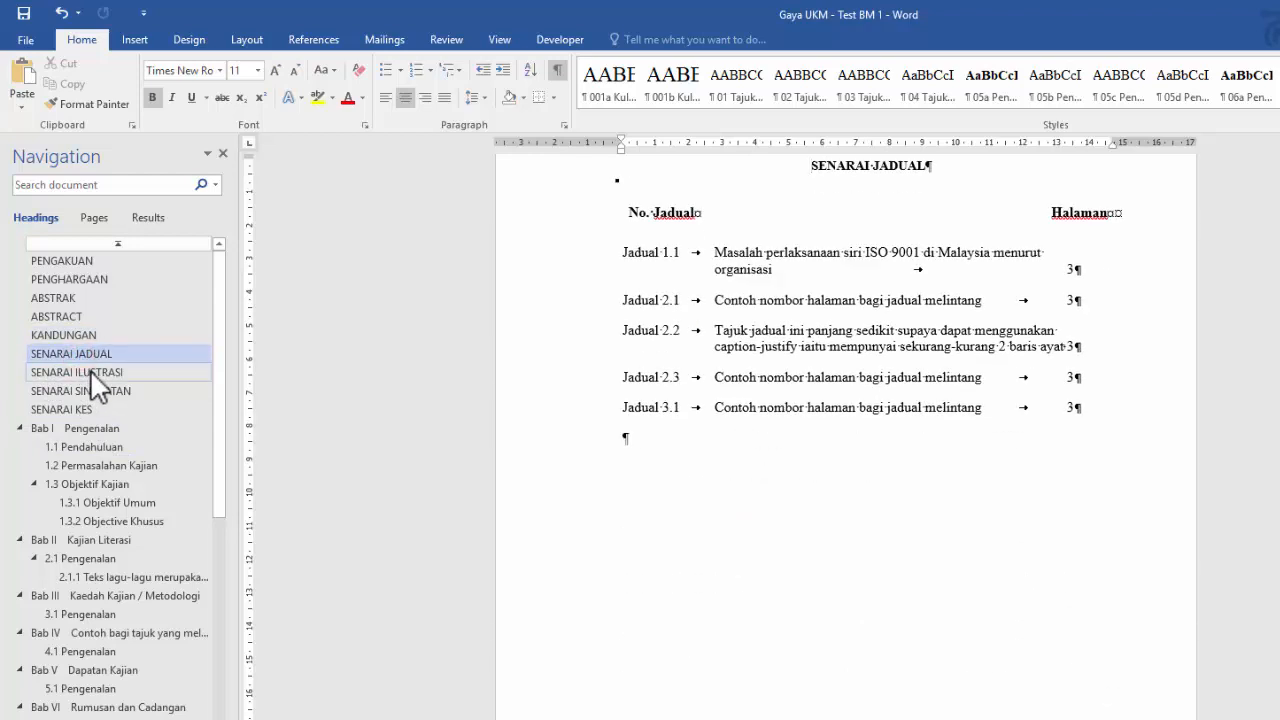
click(89, 371)
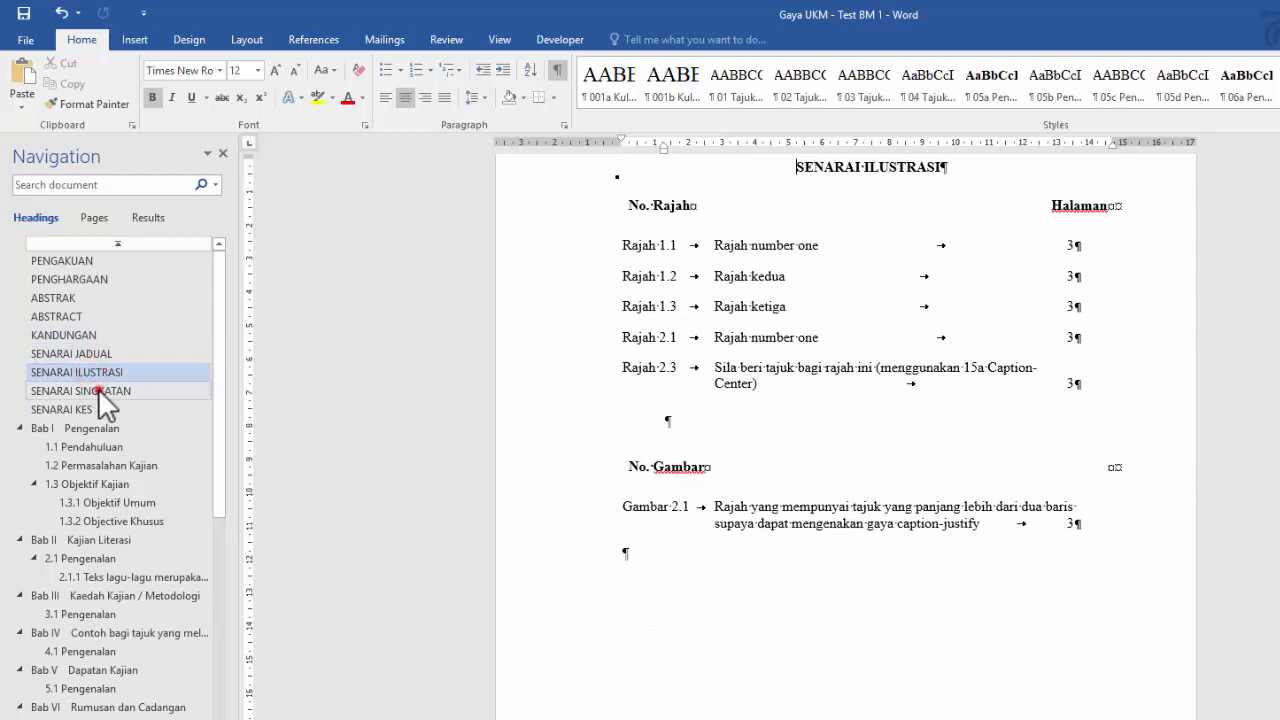
click(98, 390)
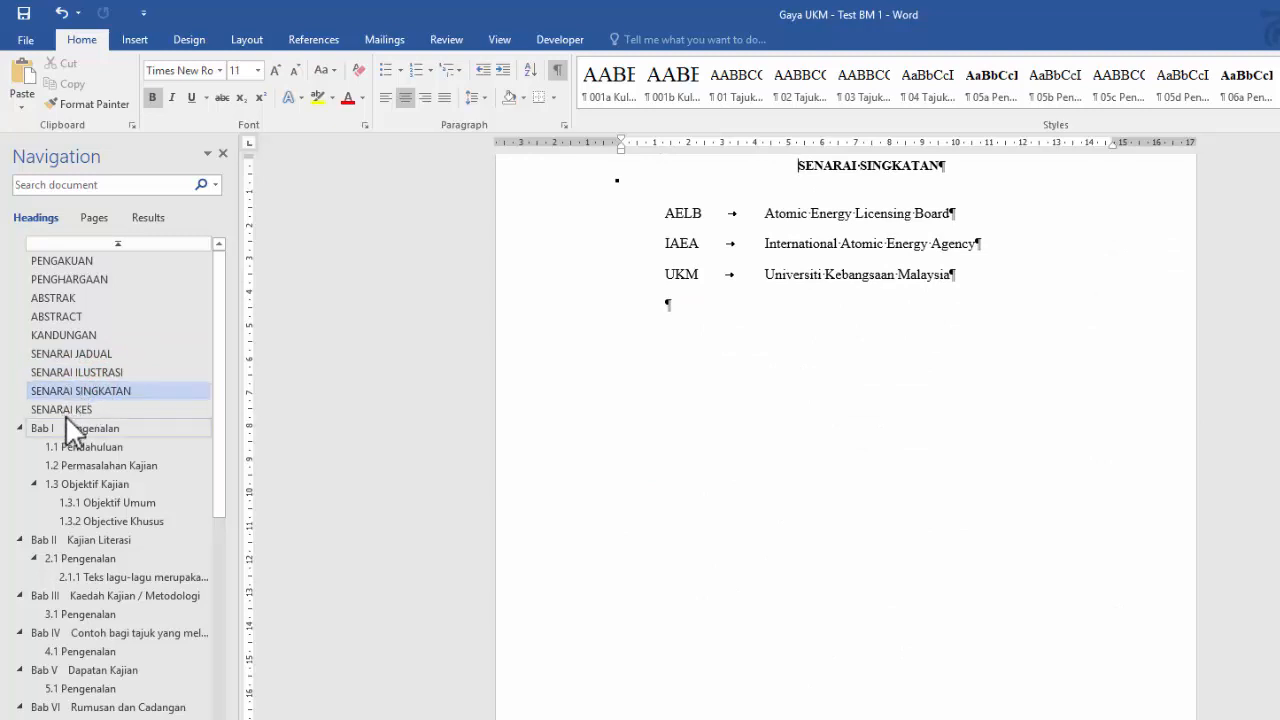
click(69, 407)
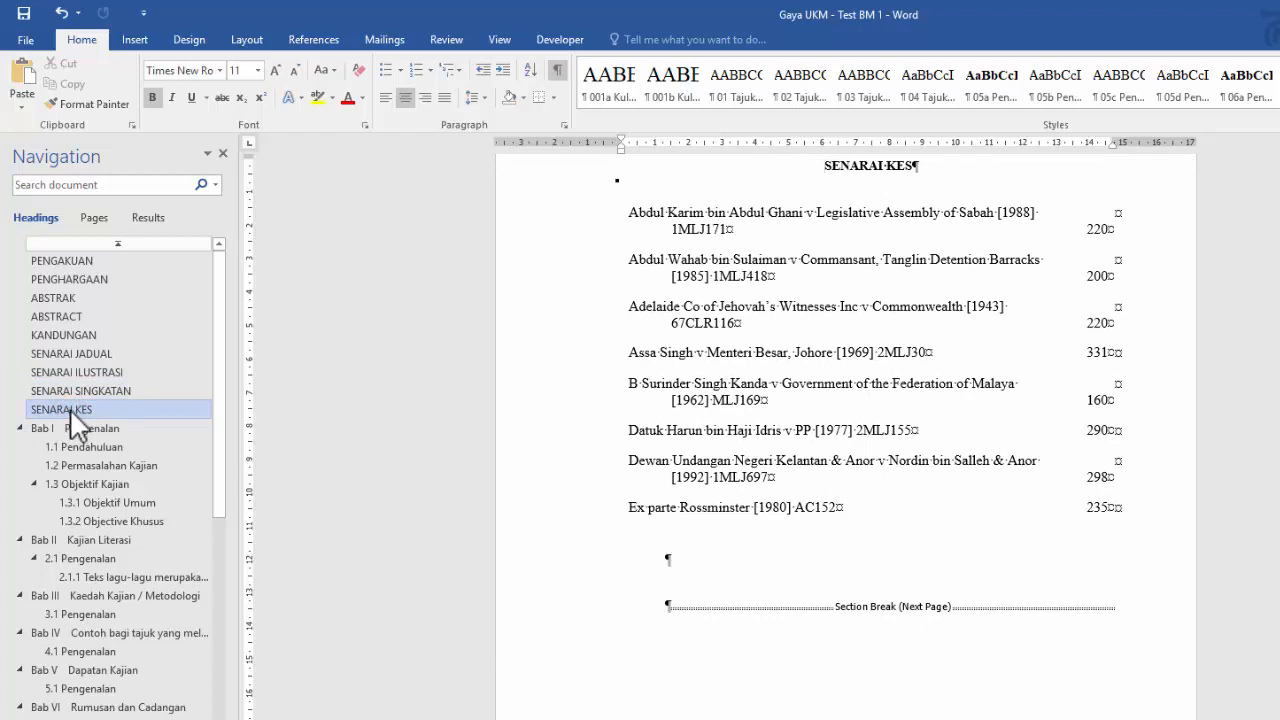
click(75, 426)
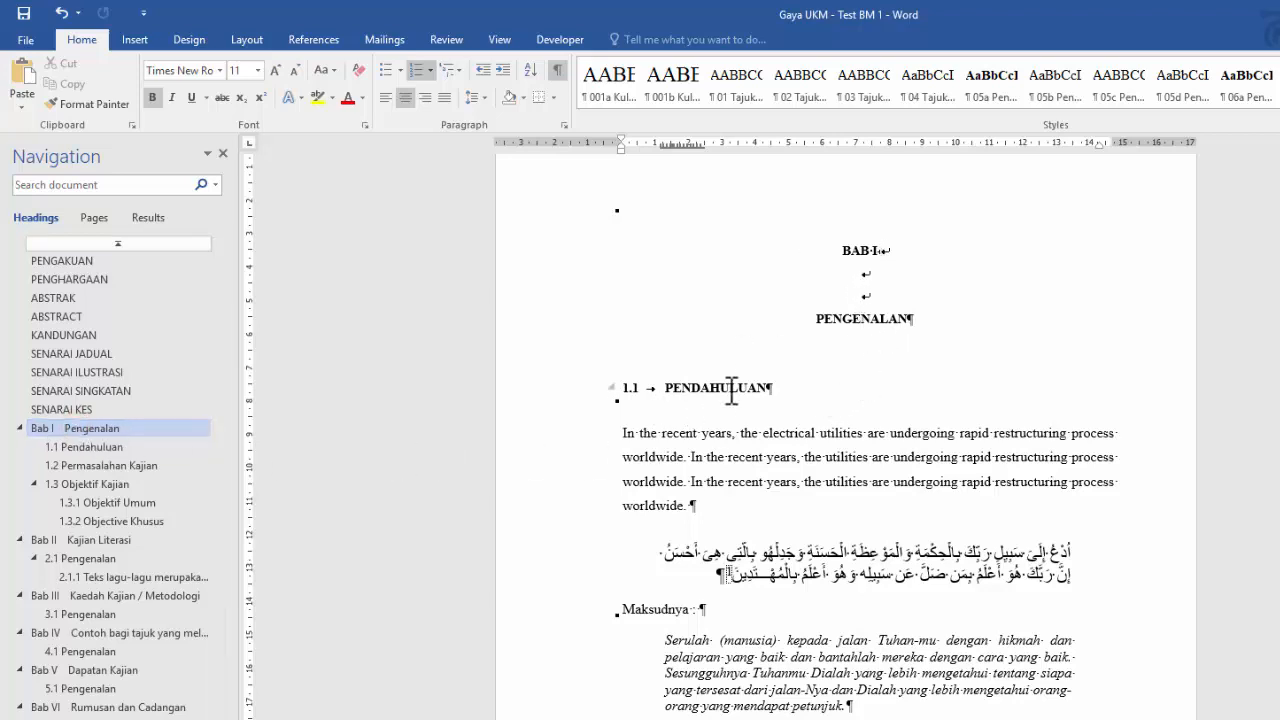
Delete the Arabic verse and Maksudnya translation below the 1.1 Pendahuluan opening paragraph.
click(624, 434)
drag(626, 436, 680, 540)
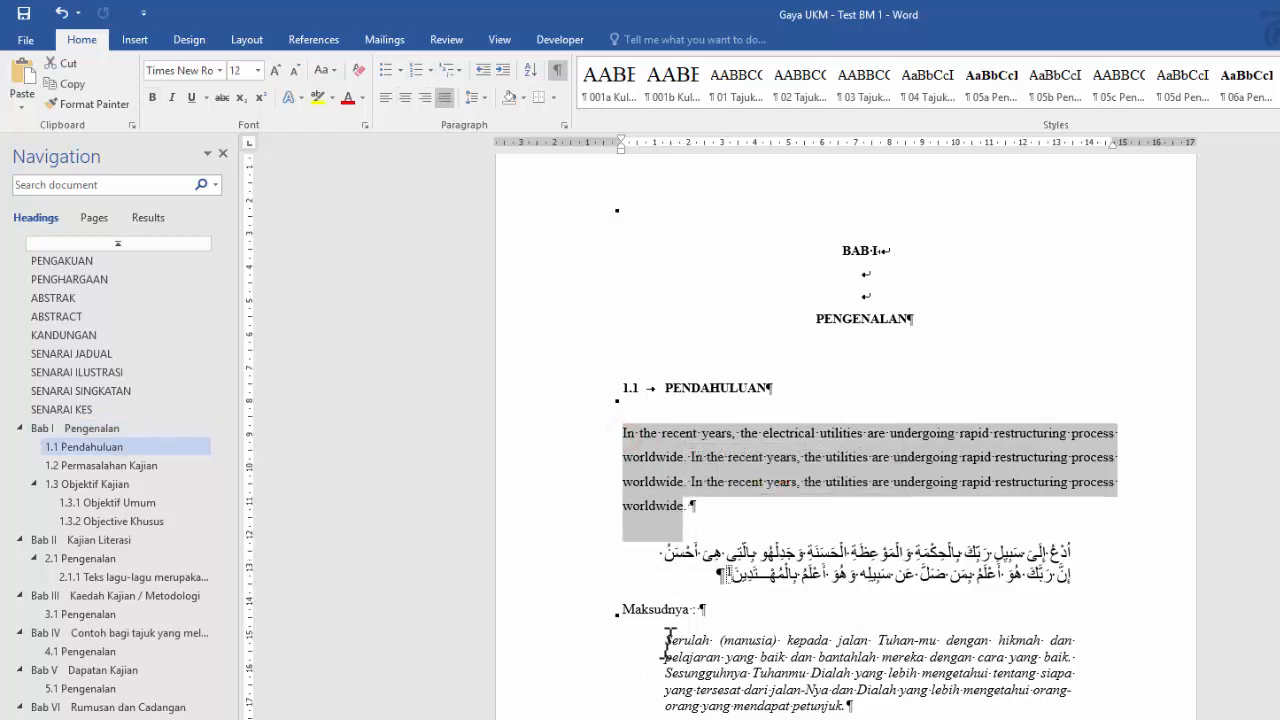
scroll(848, 577, down, 4)
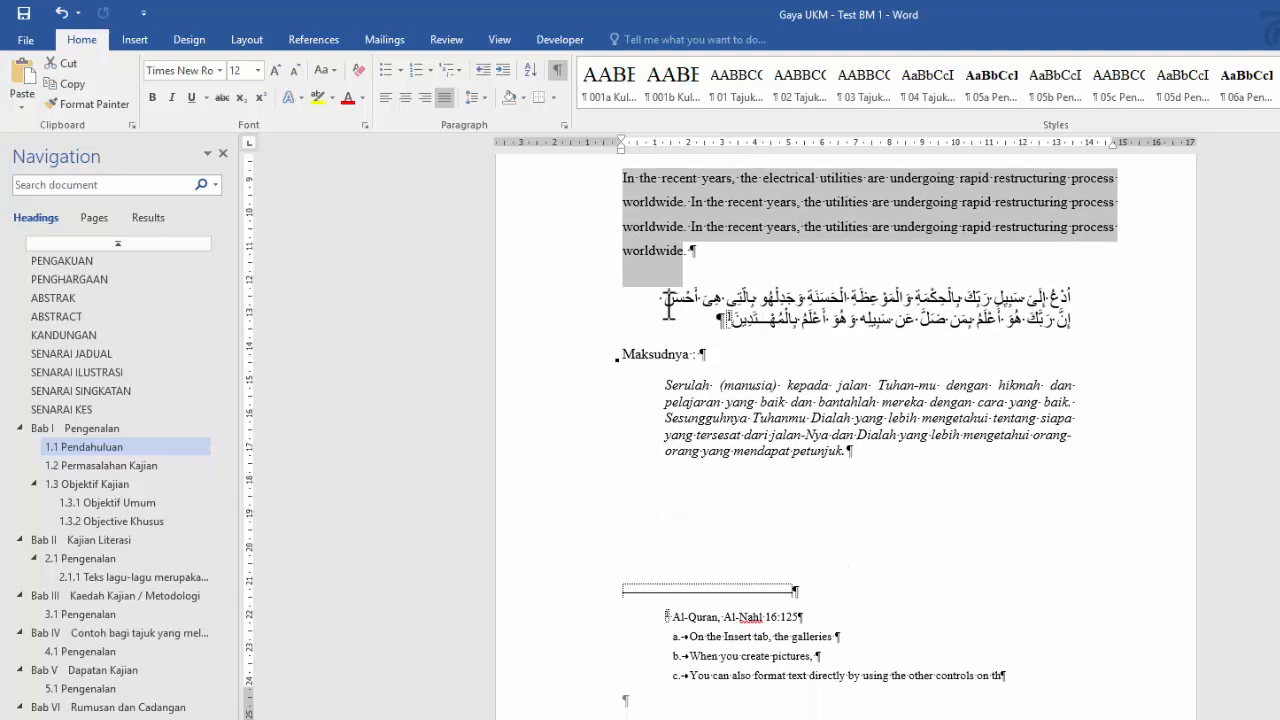
drag(663, 300, 903, 476)
key(Delete)
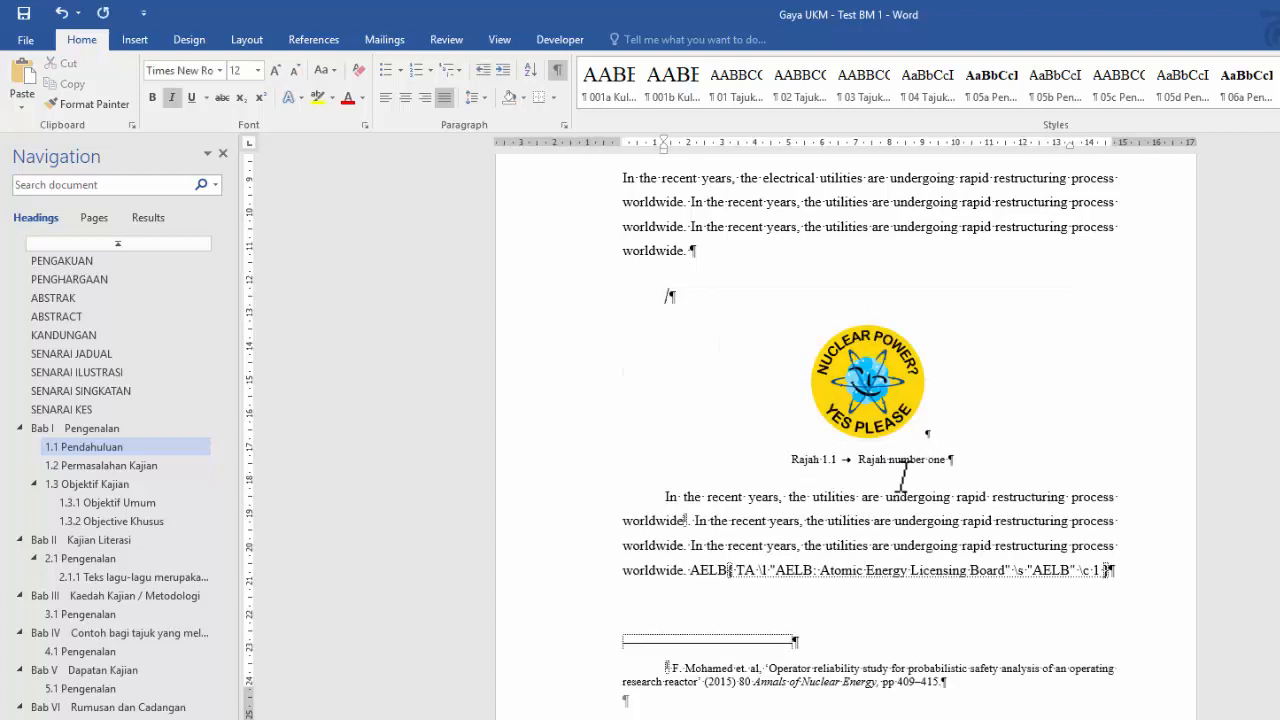
click(864, 388)
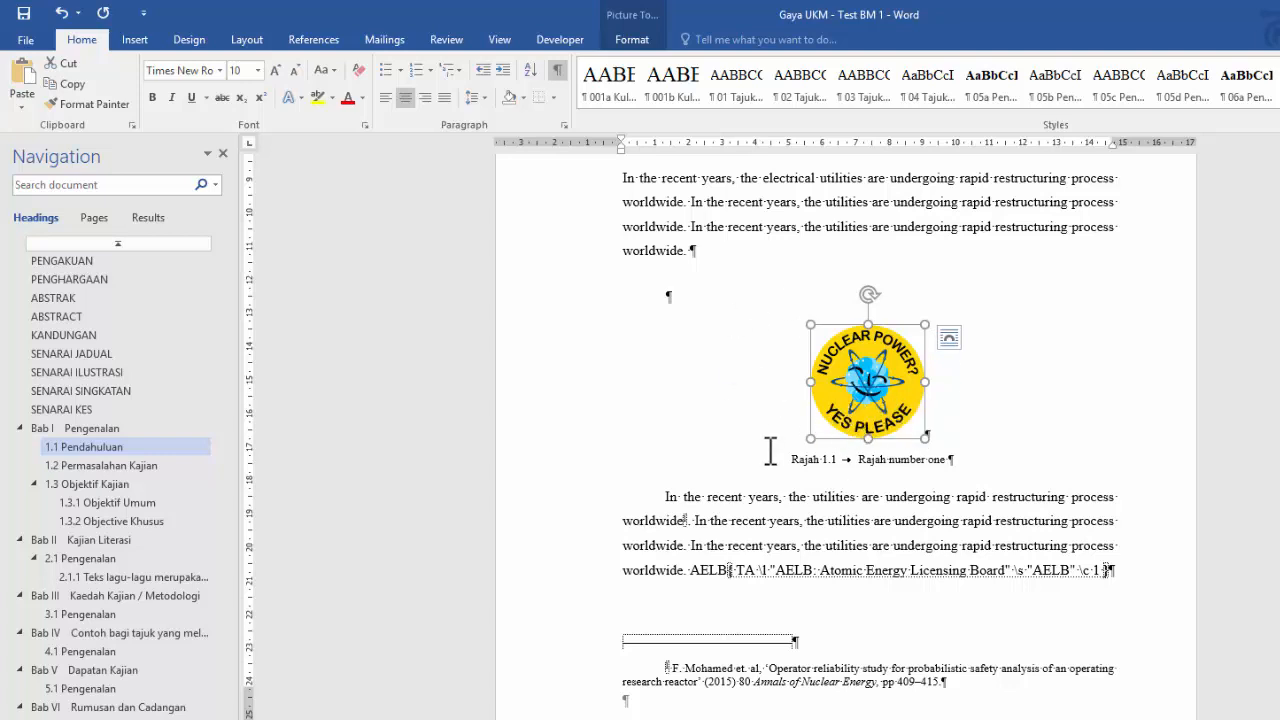
scroll(700, 484, up, 3)
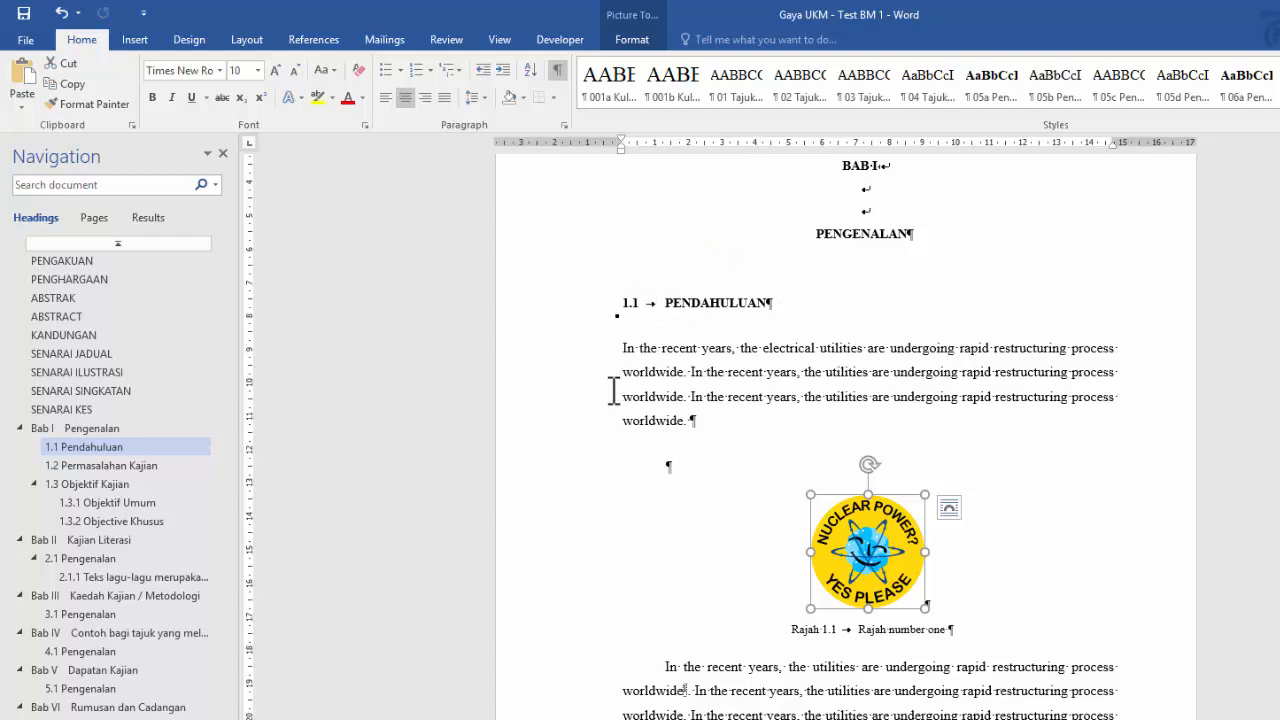
Delete the 1.1 PENDAHULUAN heading, then the opening paragraph, nuclear-power picture and Rajah 1.1 caption.
drag(803, 307, 568, 310)
key(Delete)
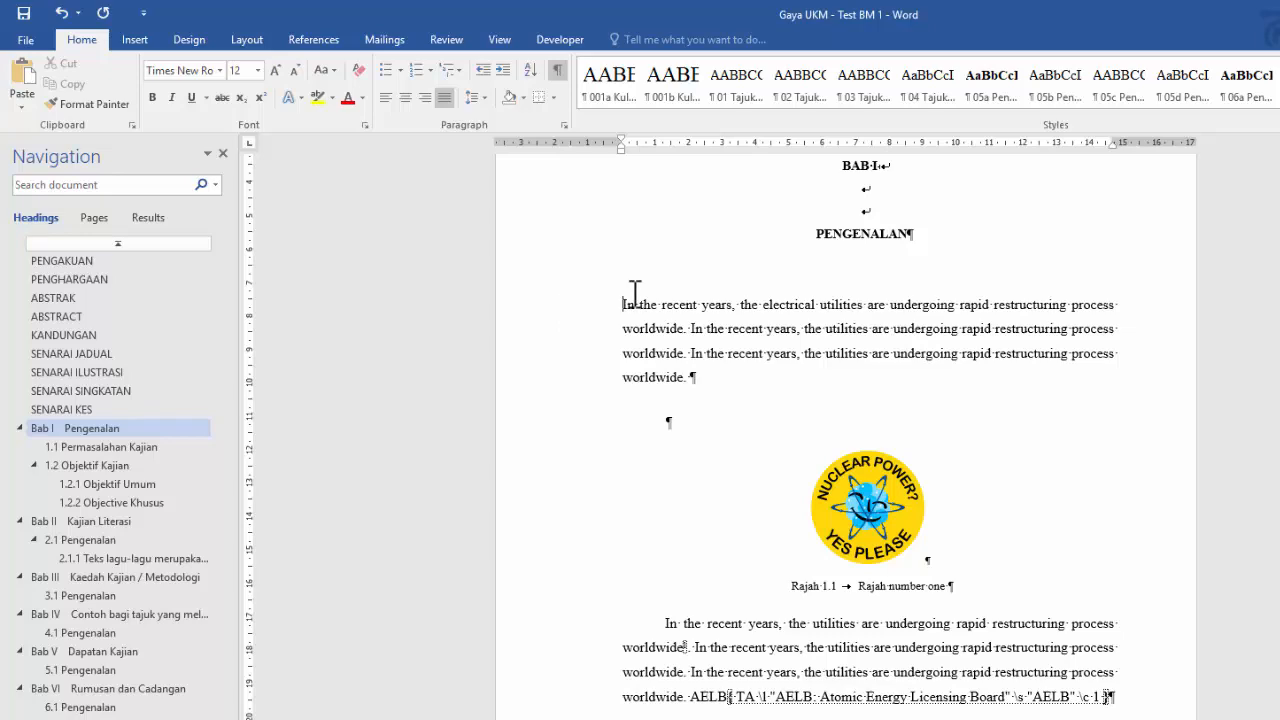
drag(622, 303, 1038, 630)
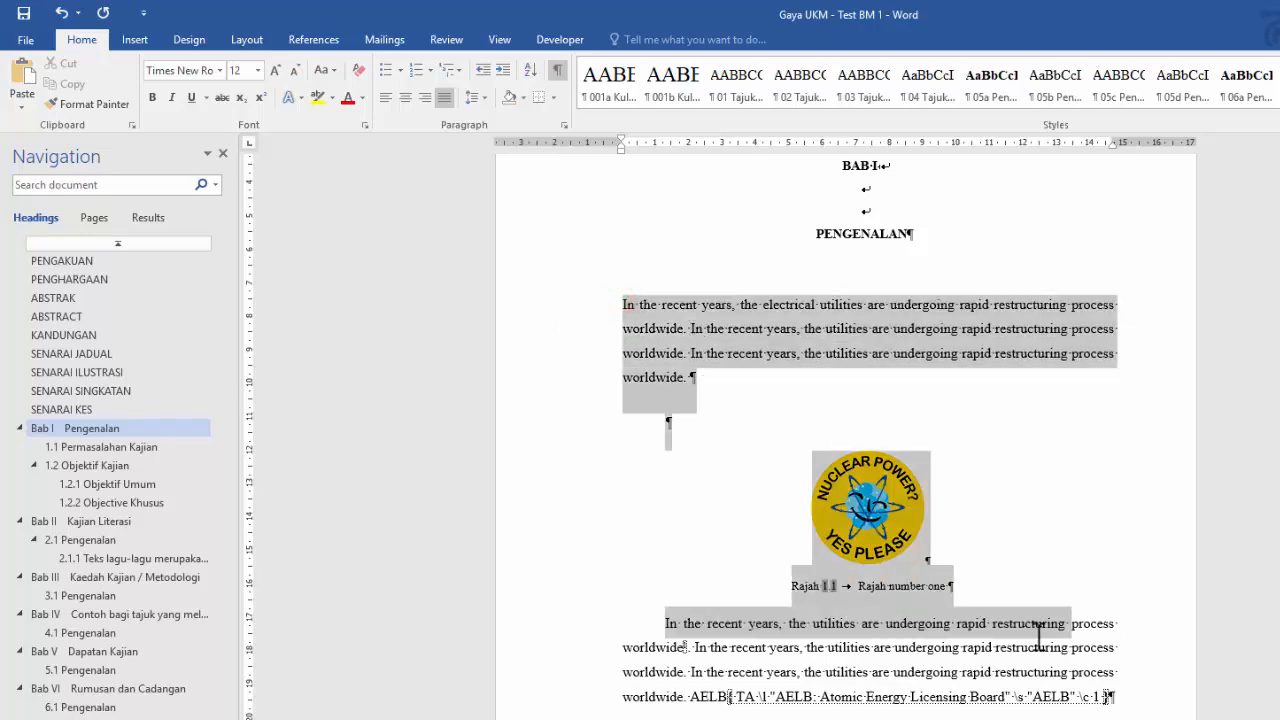
key(Delete)
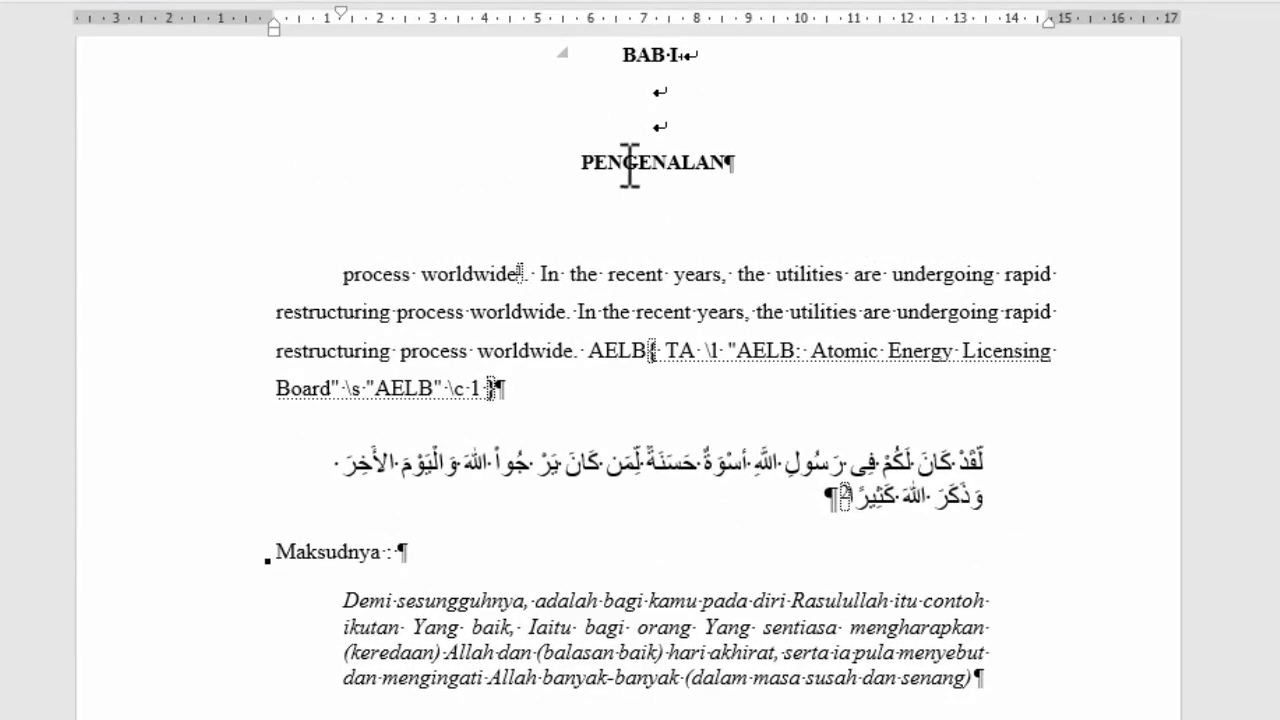
Insert a numbered '1.1 PENGENALAN' heading directly under the Bab I PENGENALAN title.
click(745, 163)
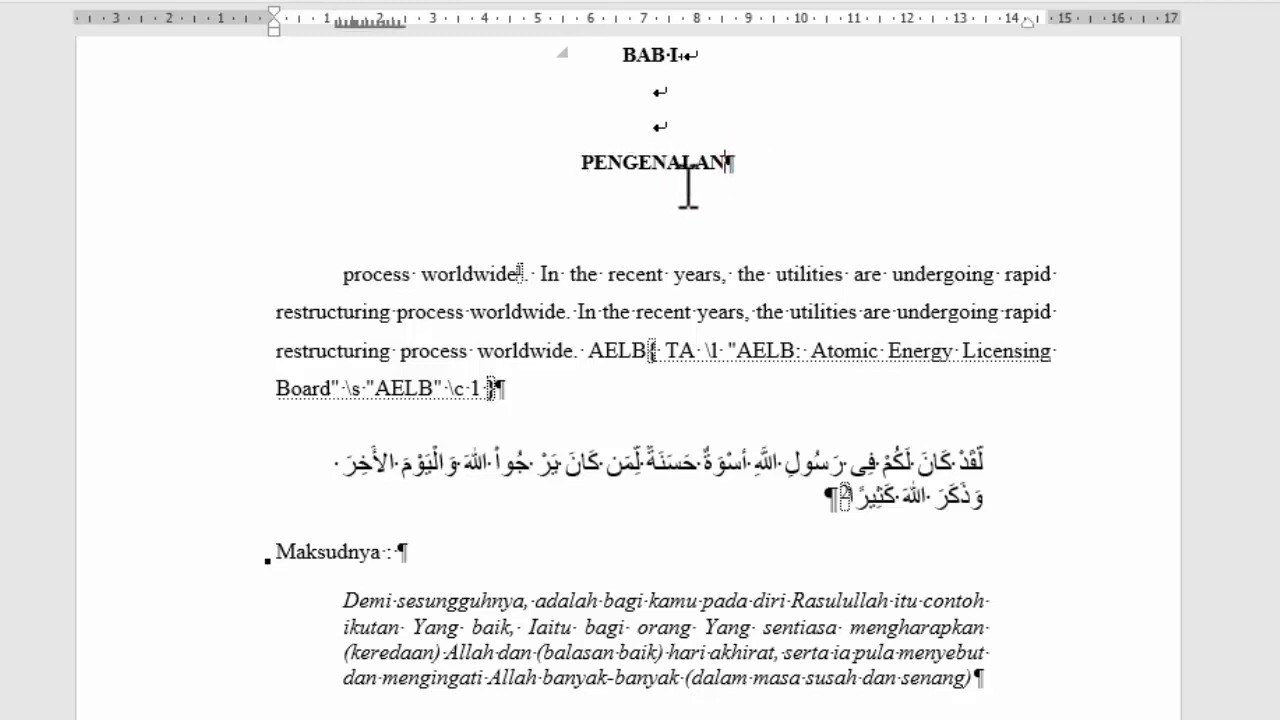
key(Return)
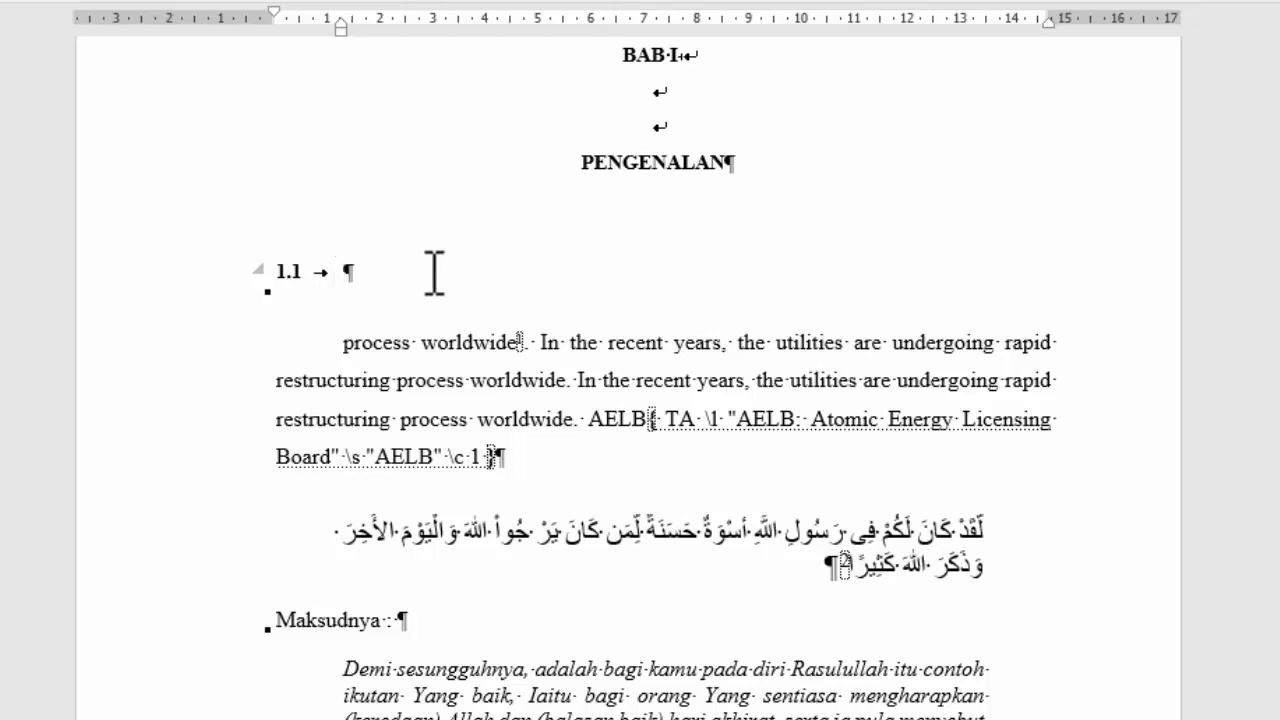
text(PENGENALAN)
drag(343, 274, 352, 273)
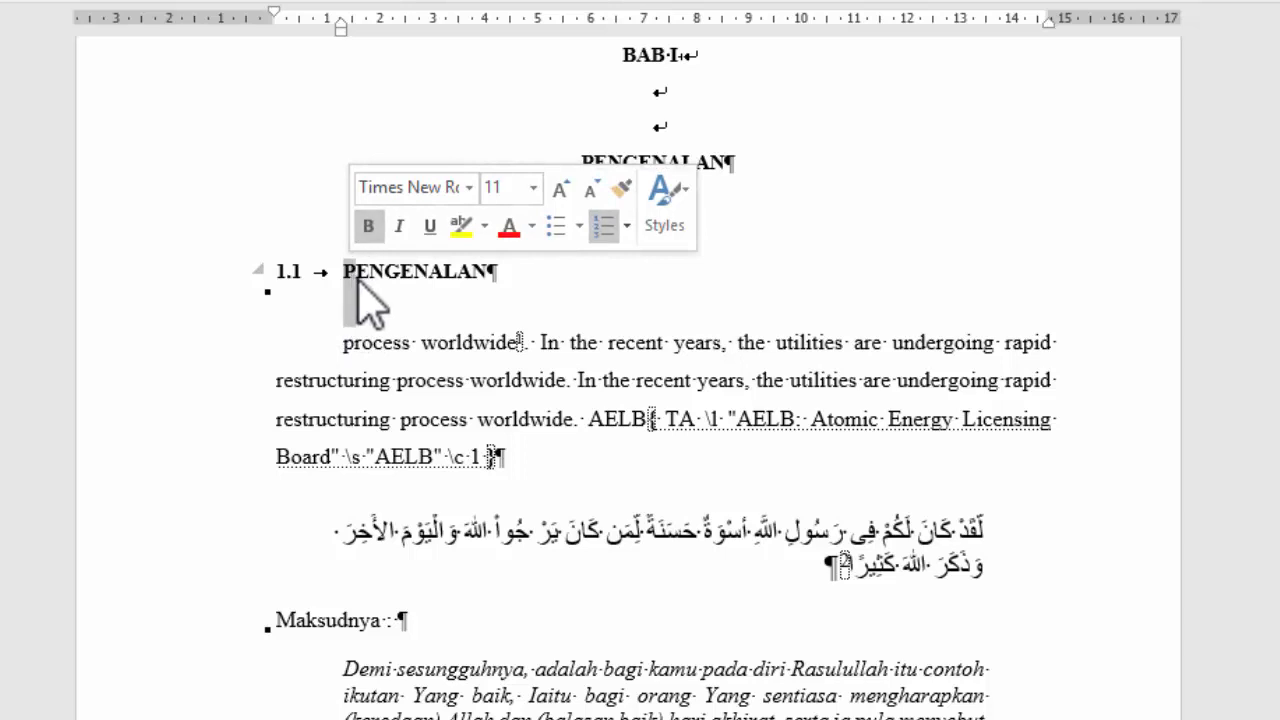
click(354, 272)
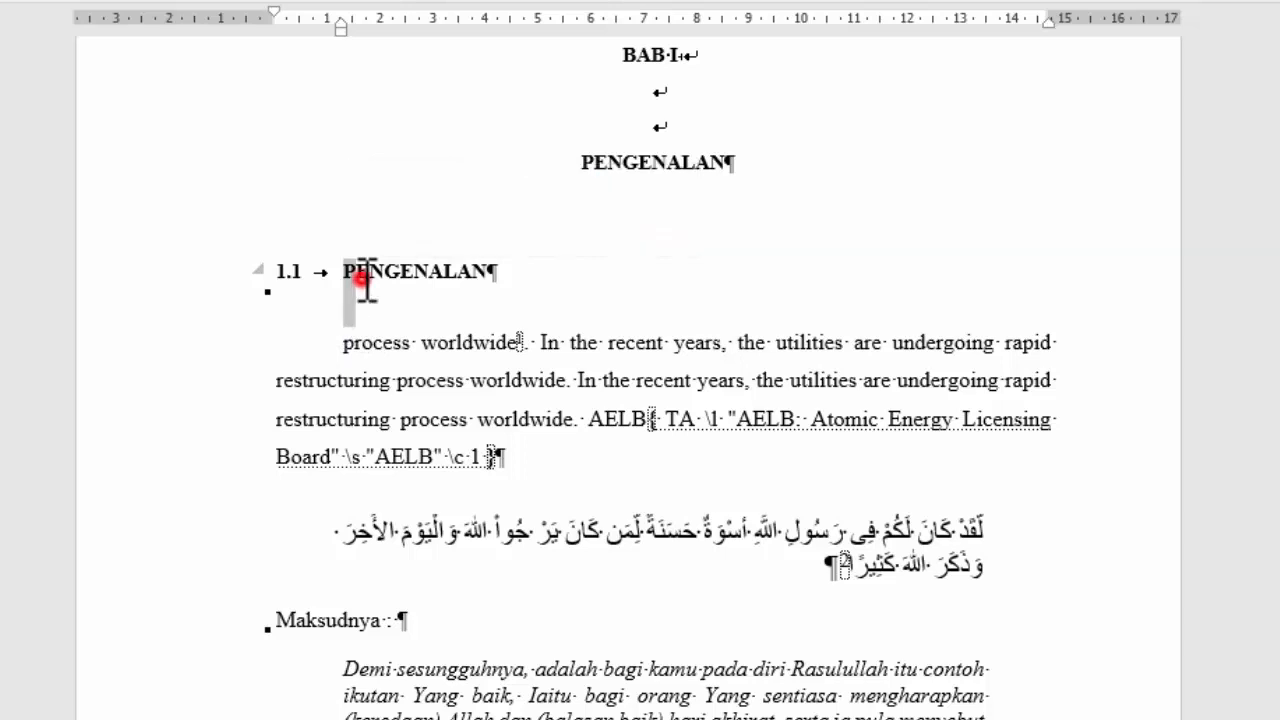
click(429, 272)
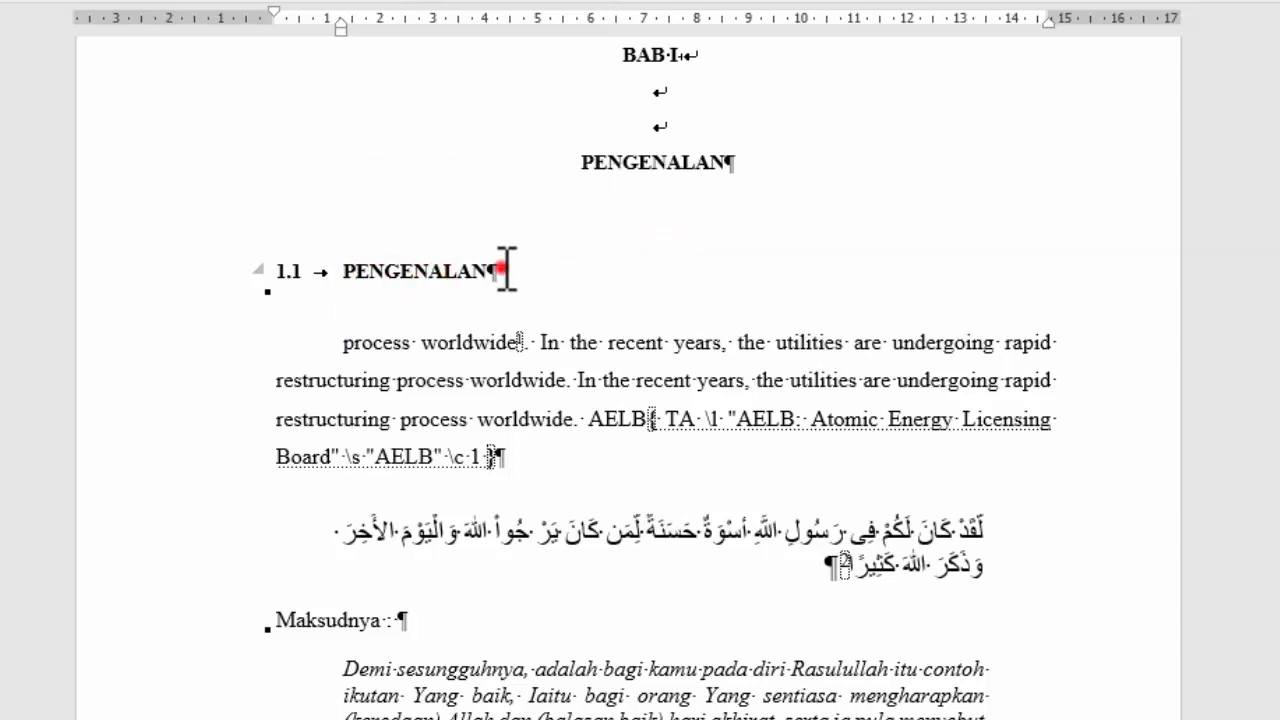
drag(500, 268, 355, 272)
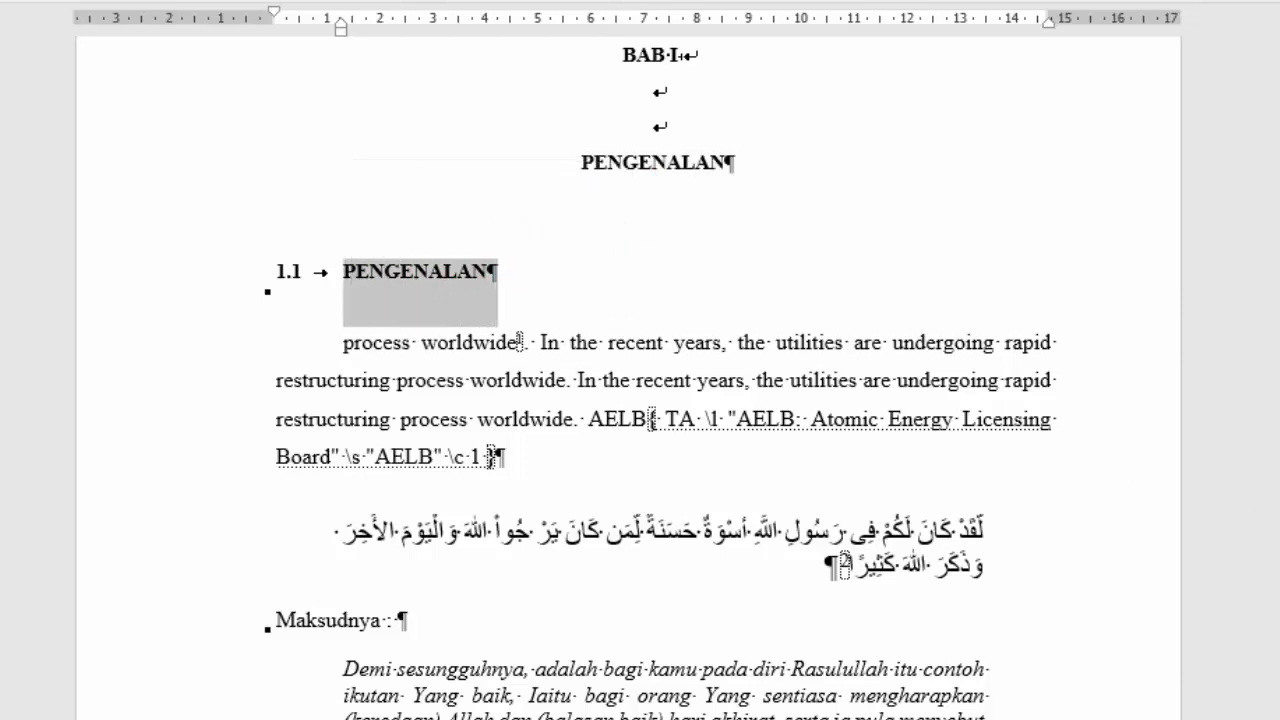
click(401, 270)
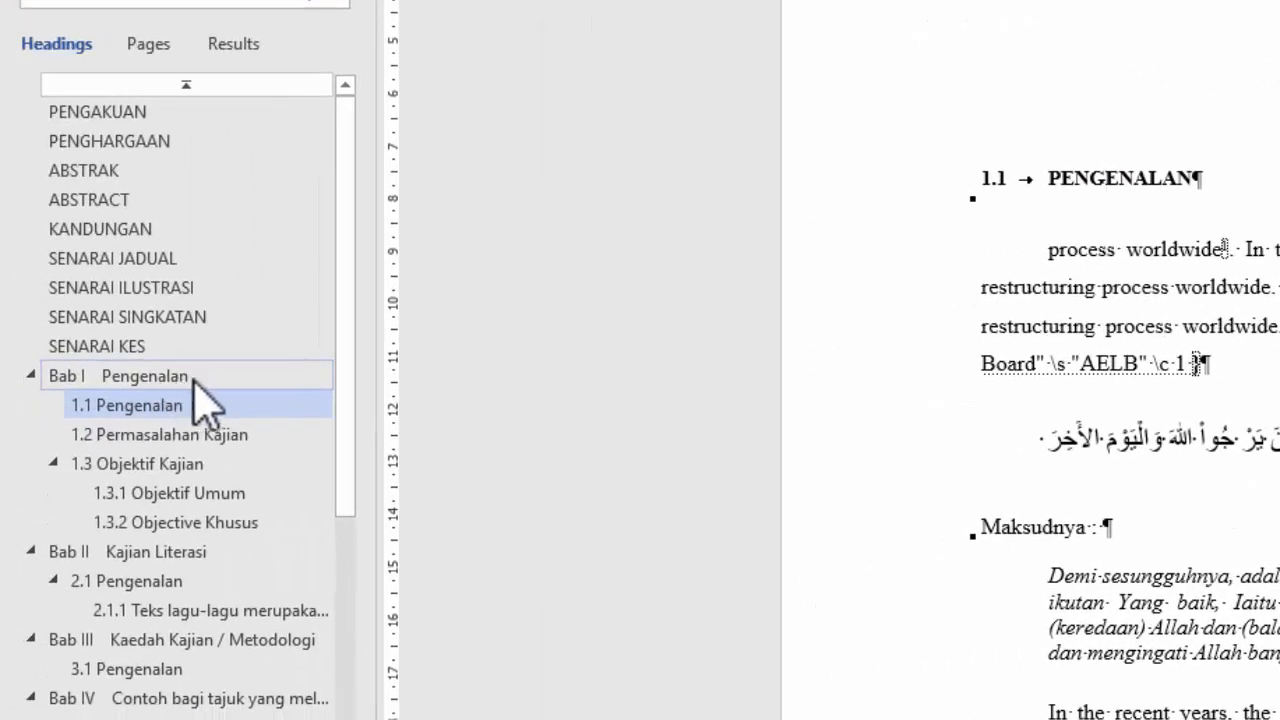
click(112, 373)
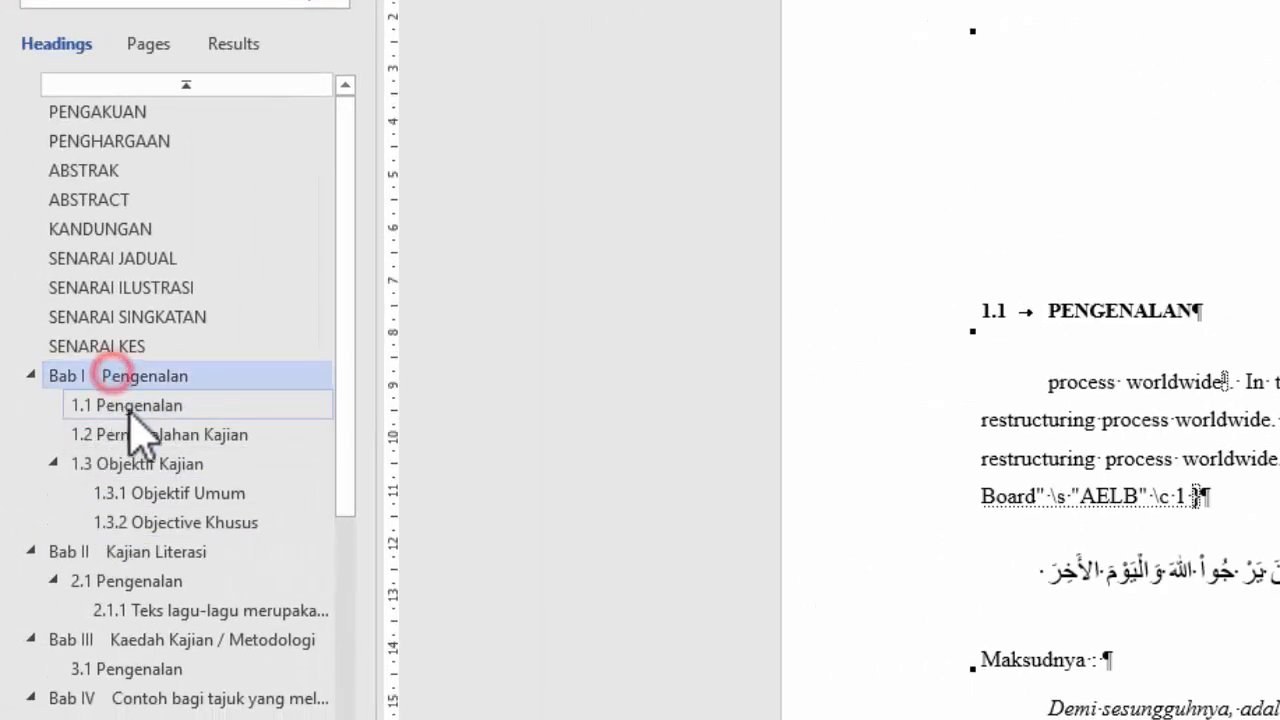
click(1187, 303)
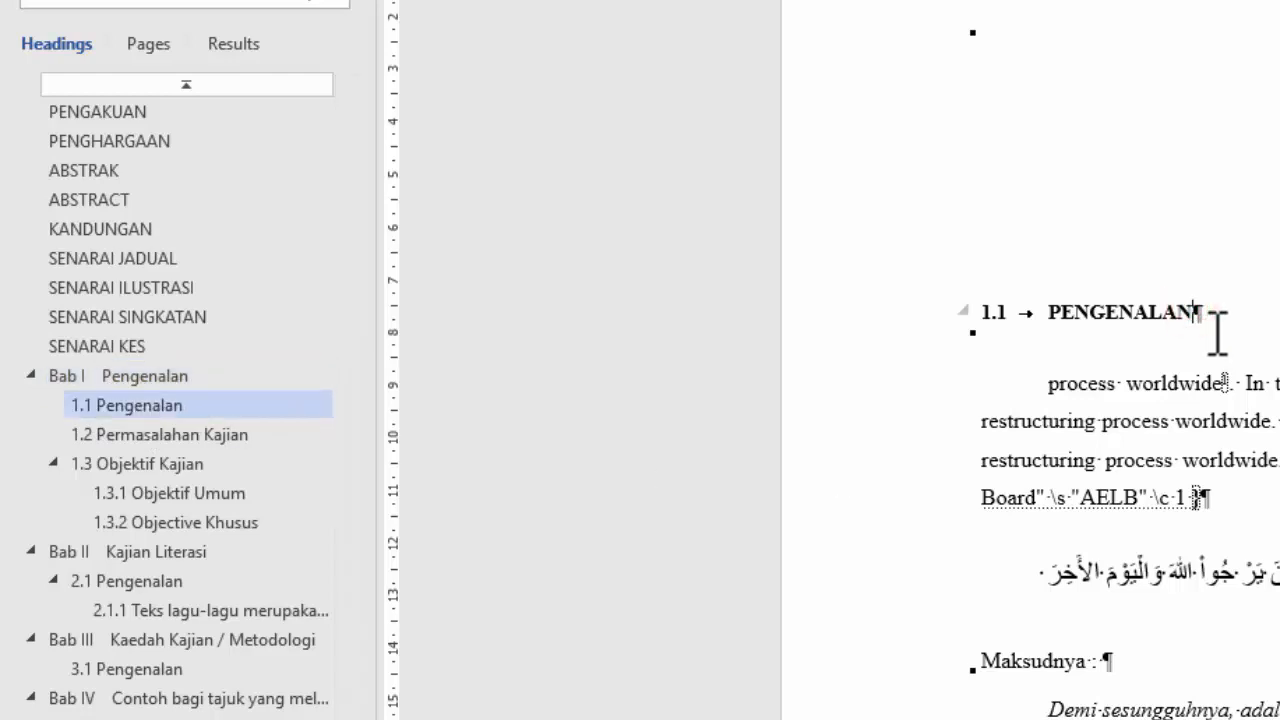
key(BackSpace)
key(BackSpace)
key(BackSpace)
key(BackSpace)
key(BackSpace)
key(BackSpace)
key(BackSpace)
key(BackSpace)
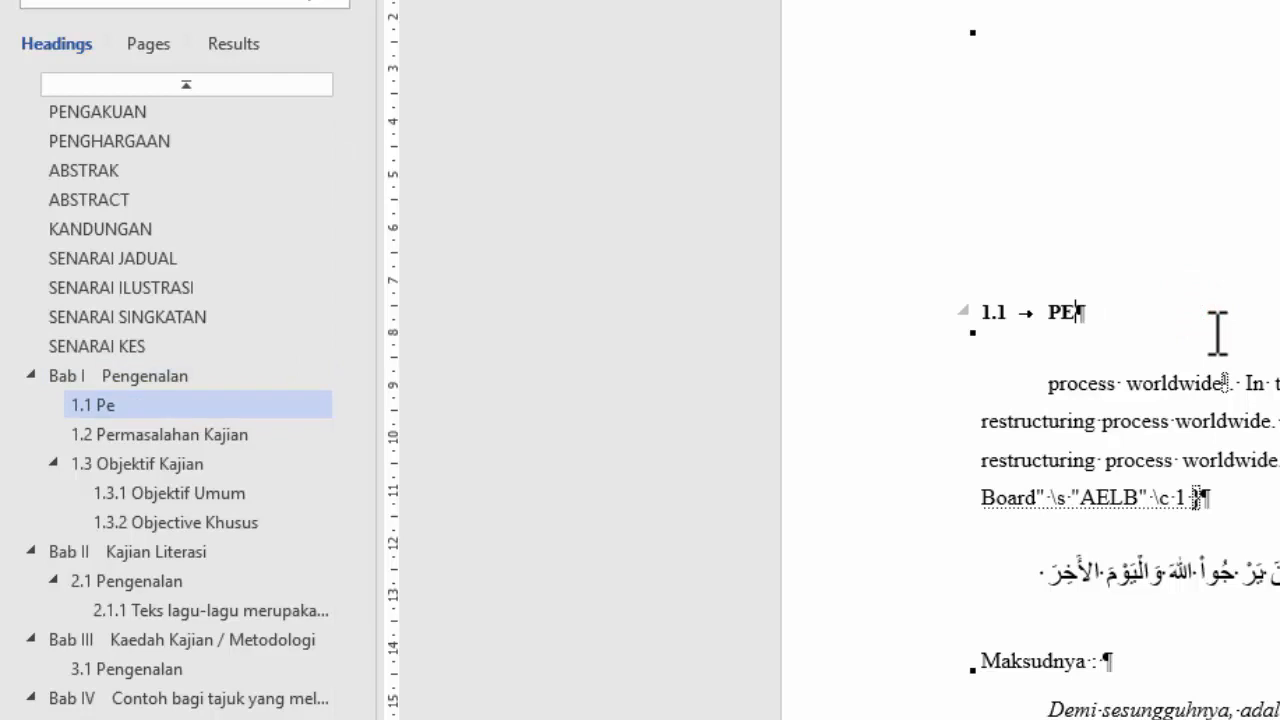
key(BackSpace)
text(ENGE)
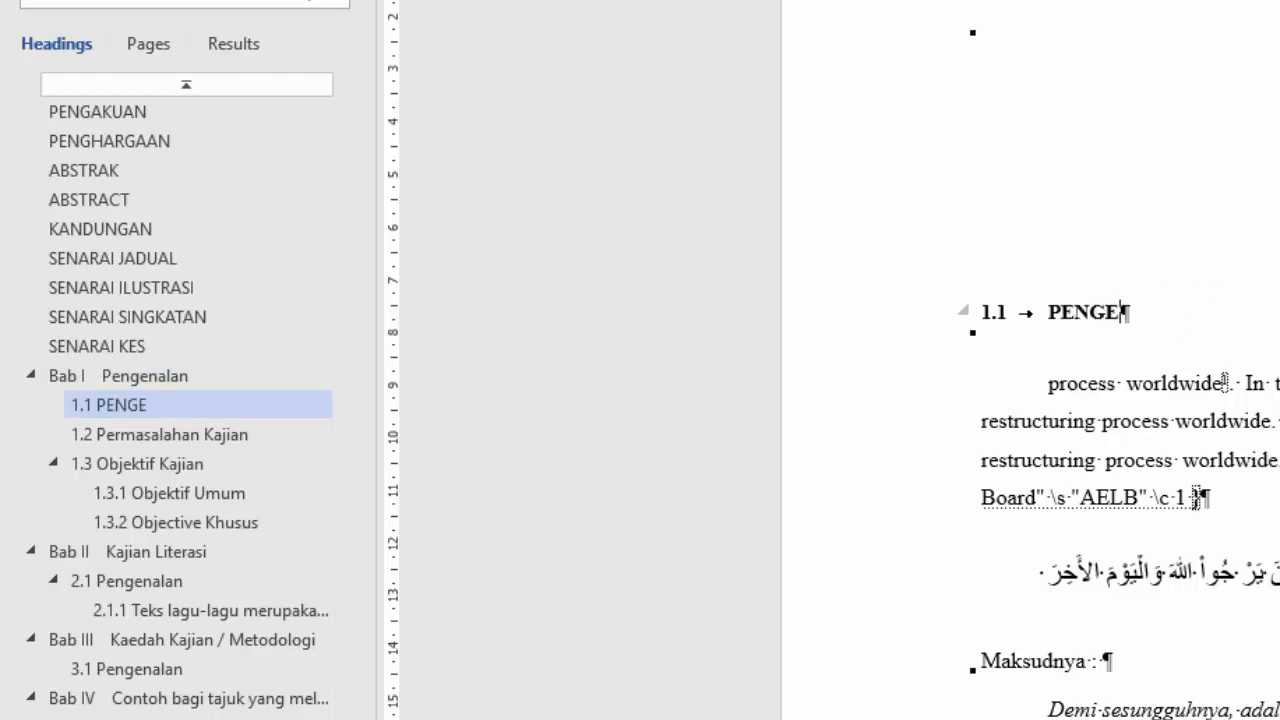
text(NALAN)
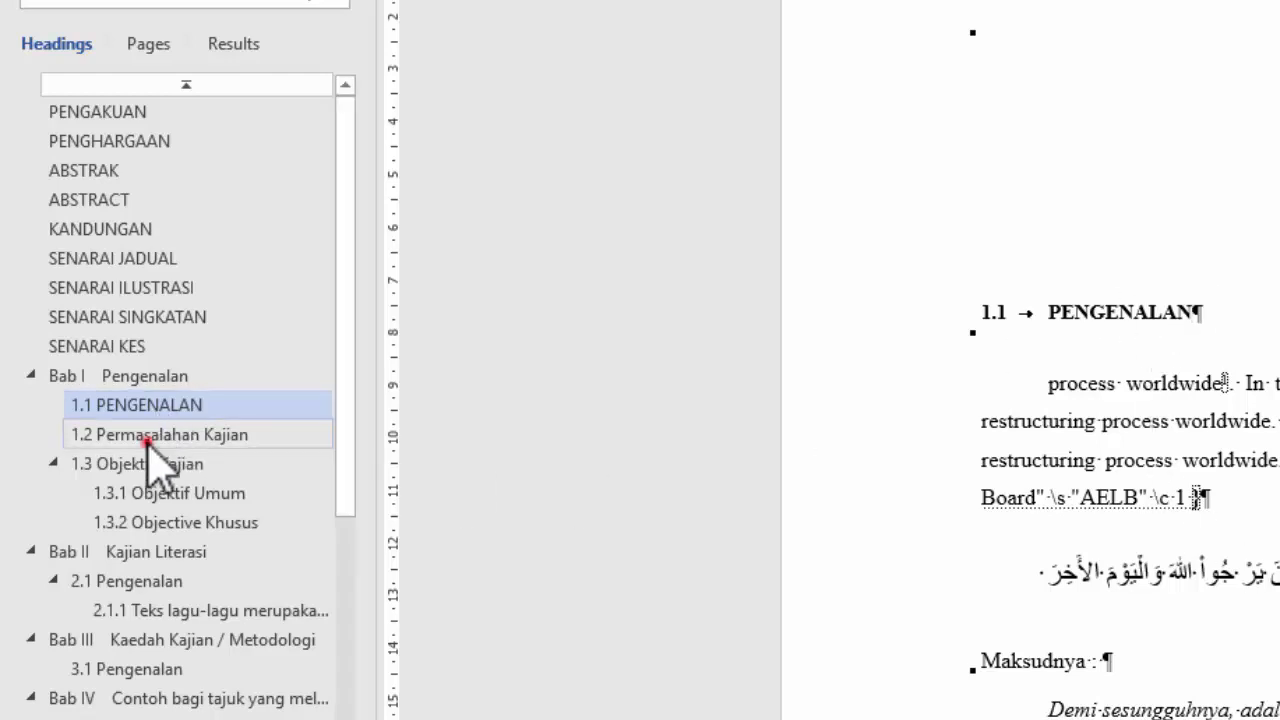
click(180, 436)
click(148, 404)
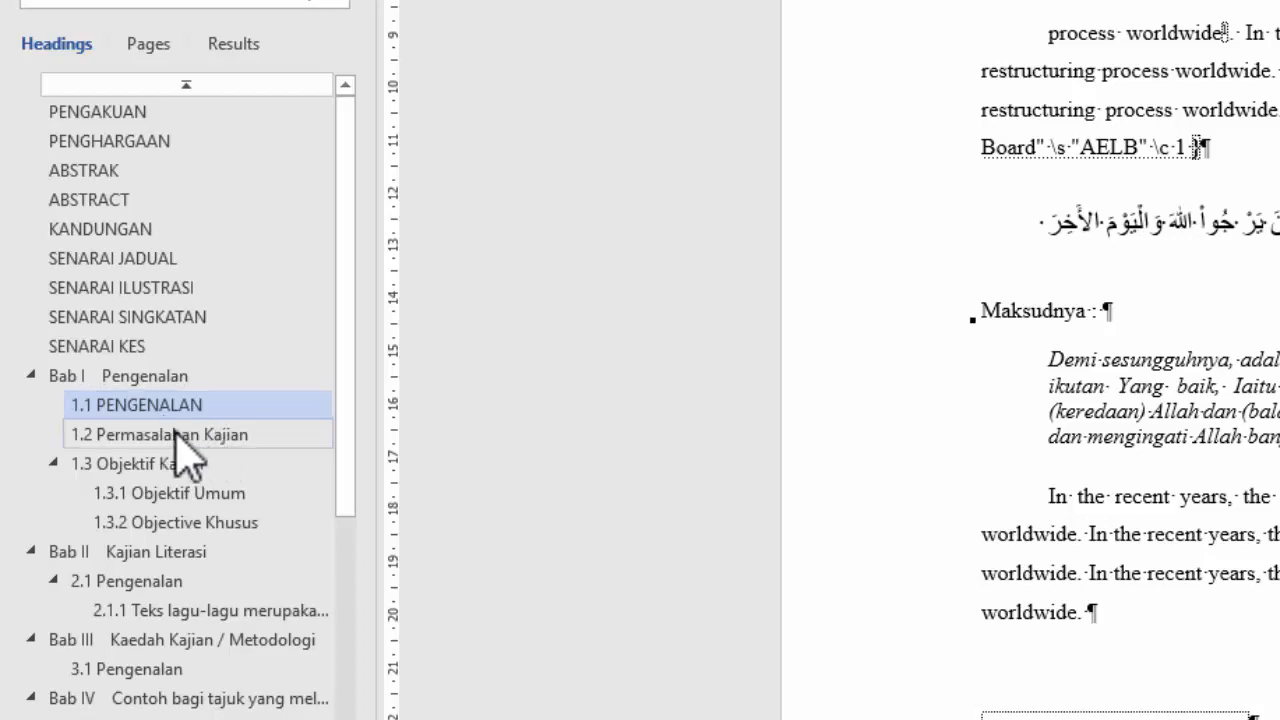
scroll(1171, 77, up, 2)
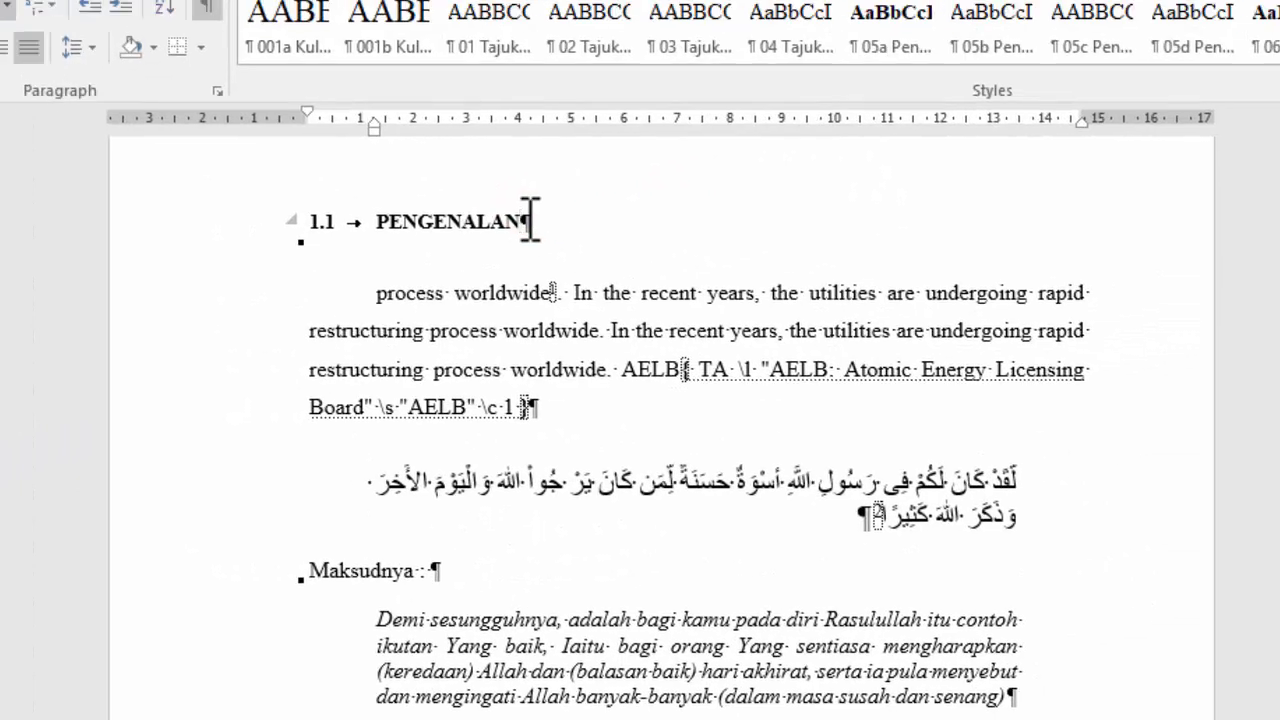
key(BackSpace)
key(BackSpace)
key(BackSpace)
key(BackSpace)
key(BackSpace)
key(BackSpace)
key(BackSpace)
key(BackSpace)
key(BackSpace)
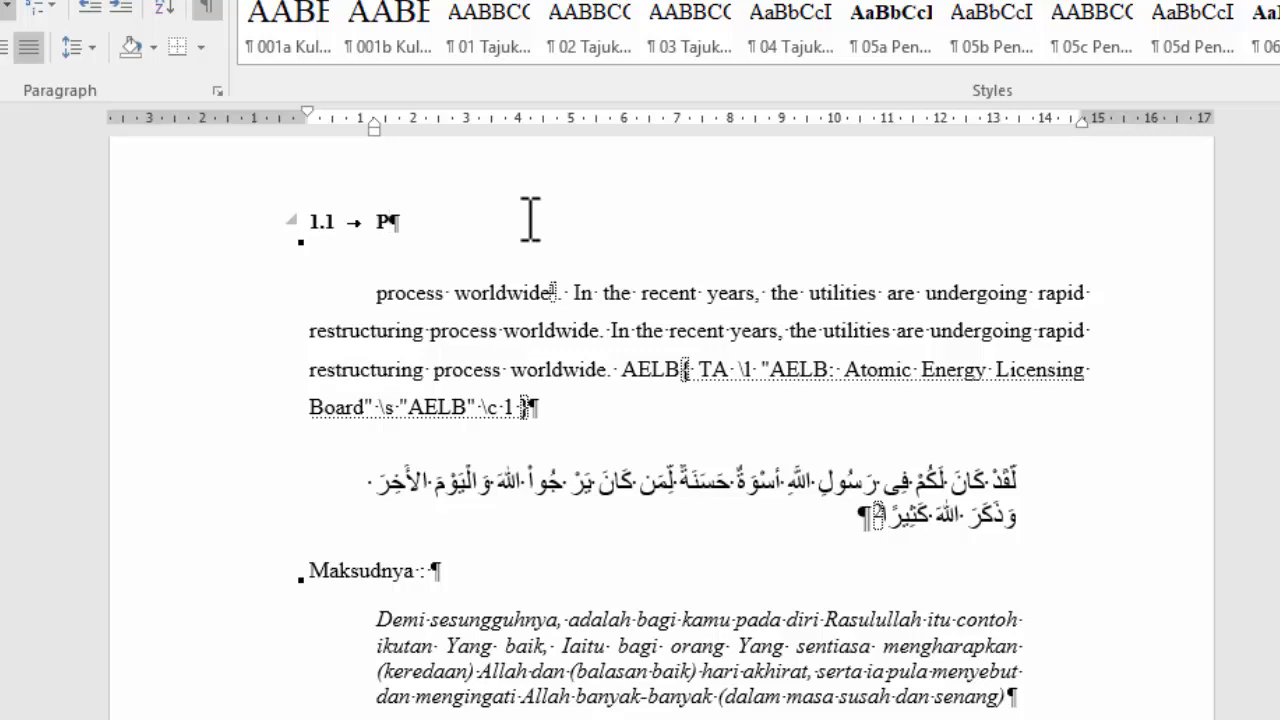
text(E)
key(BackSpace)
text(E)
key(BackSpace)
text(ENGENALAN)
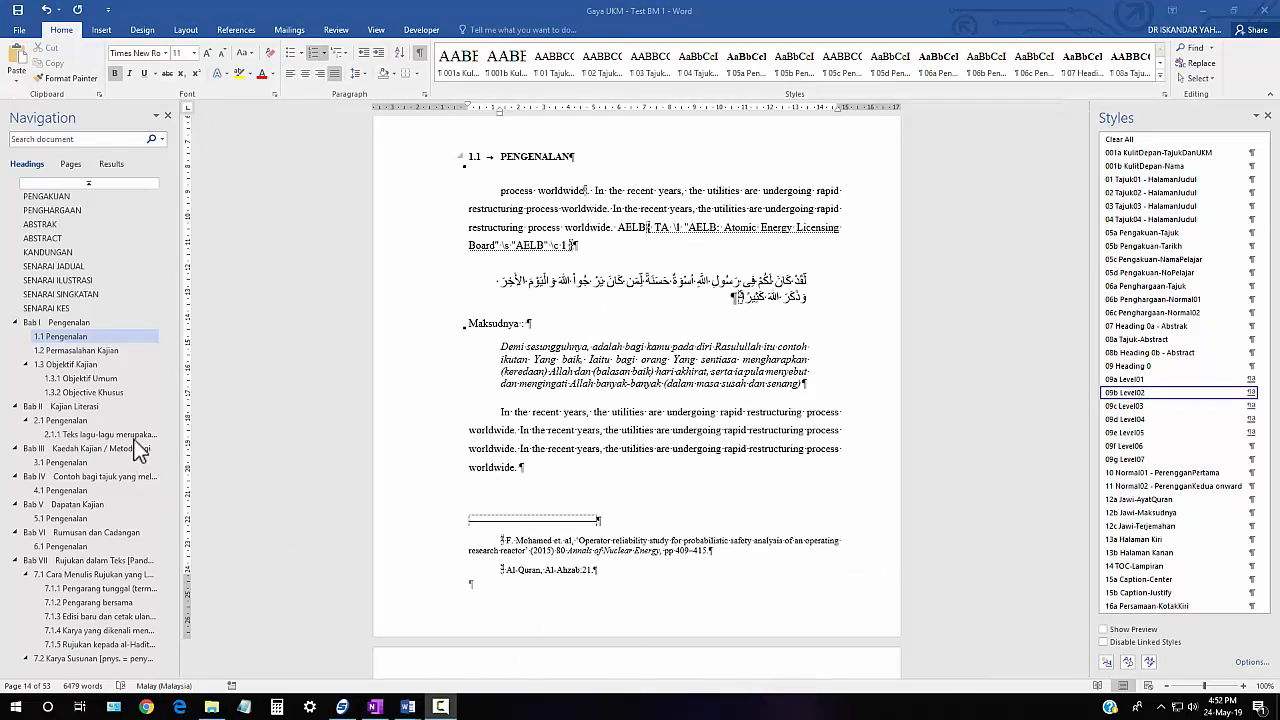
Collapse the 7.1 and Bab VII sub-headings in the outline, then jump to Bab IV.
scroll(140, 450, down, 2)
scroll(130, 455, down, 2)
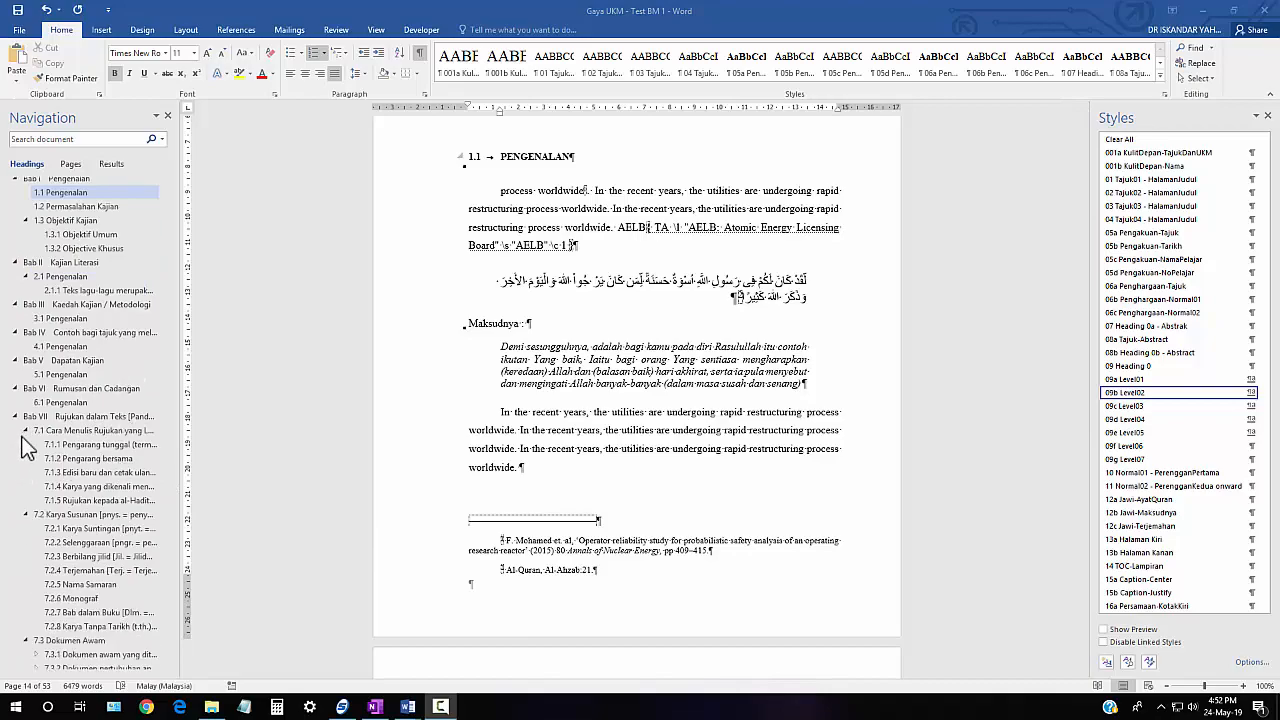
click(26, 430)
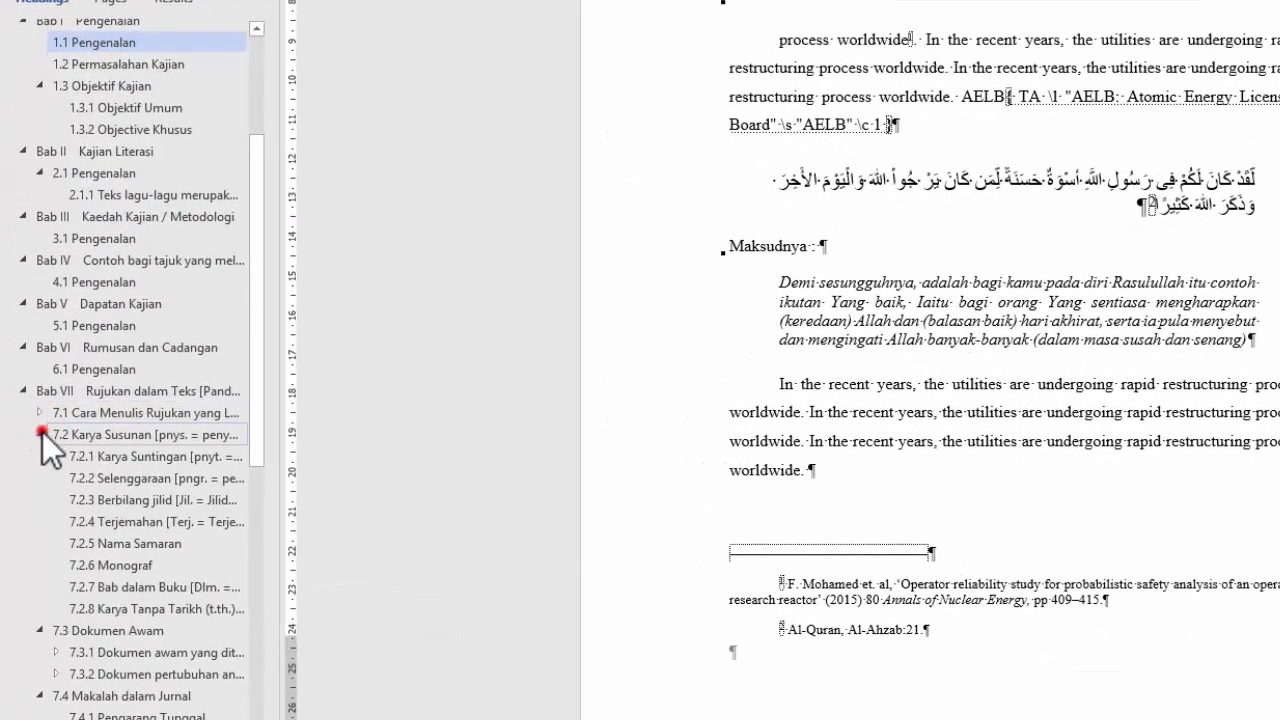
click(17, 406)
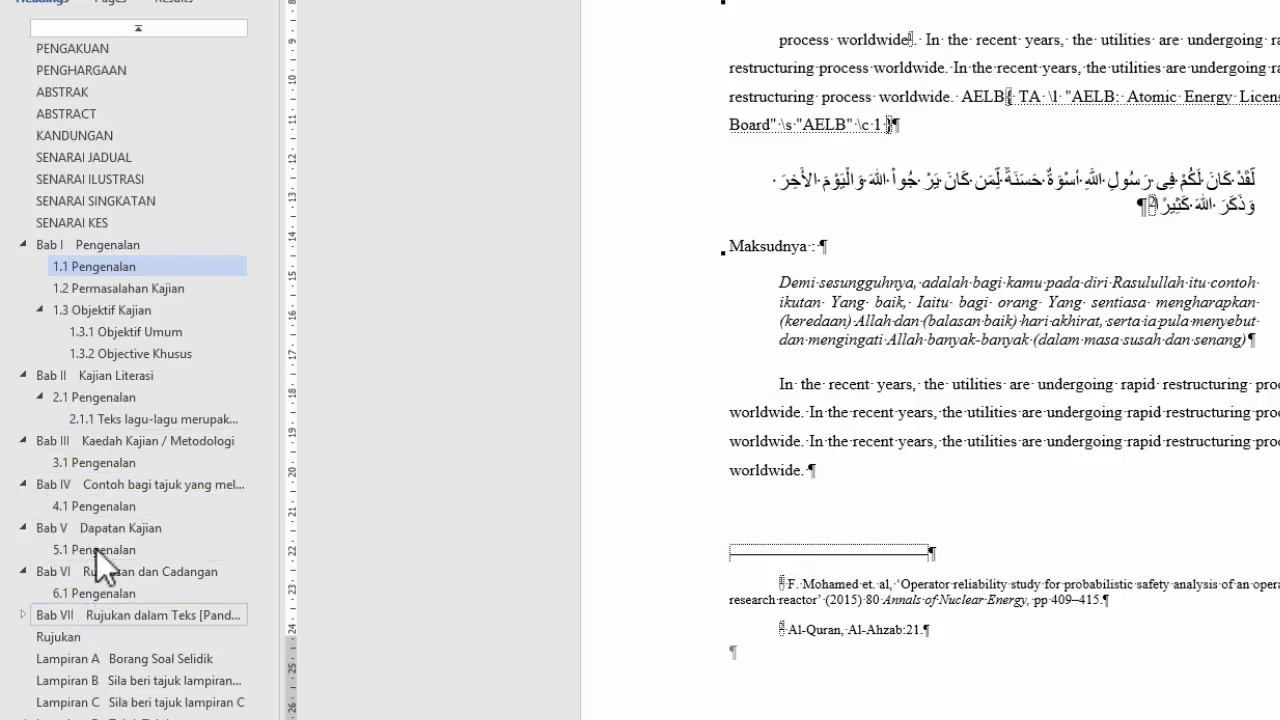
click(108, 486)
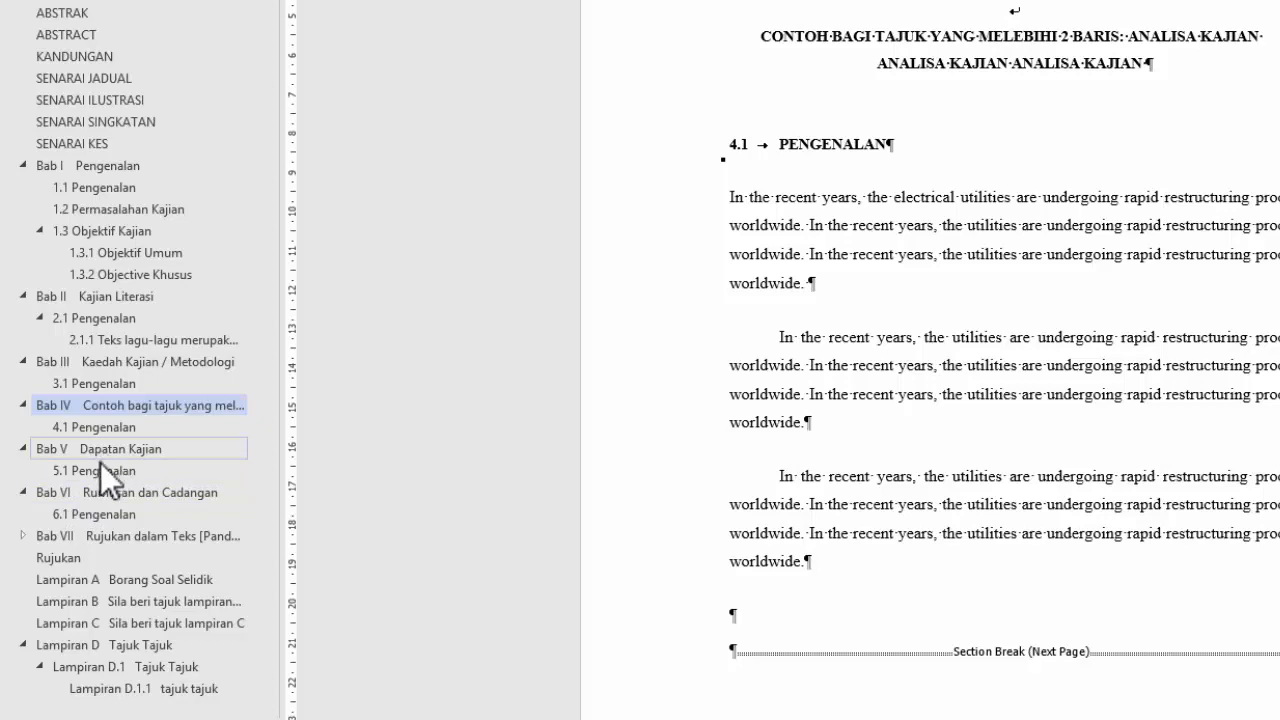
Delete the Bab IV chapter from the Navigation pane, then go to Bab VI Rujukan dalam Teks.
right_click(97, 402)
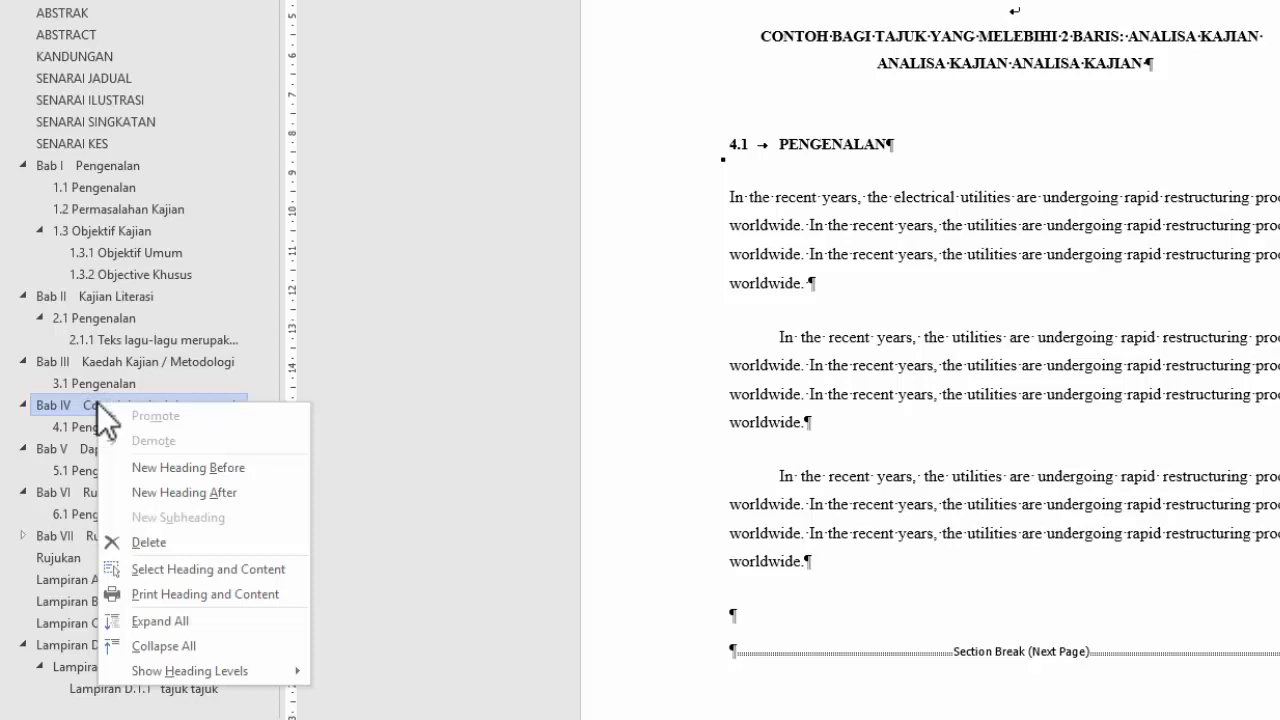
click(144, 541)
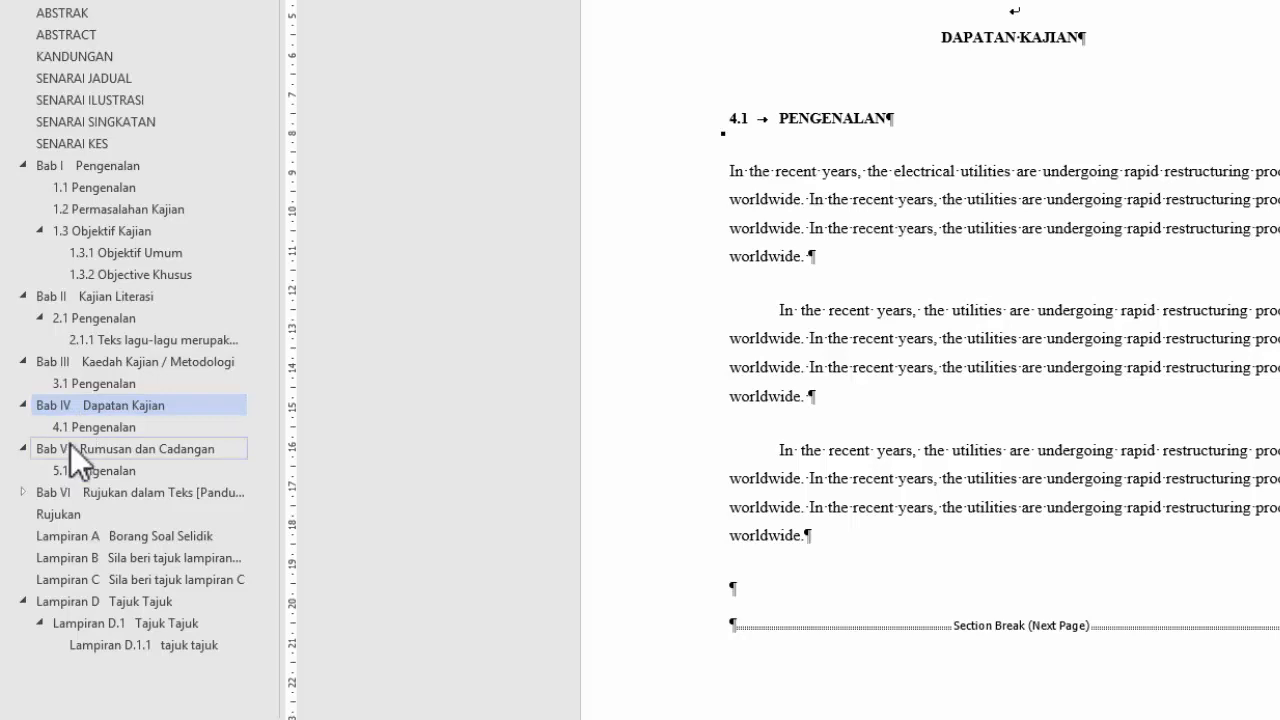
click(94, 490)
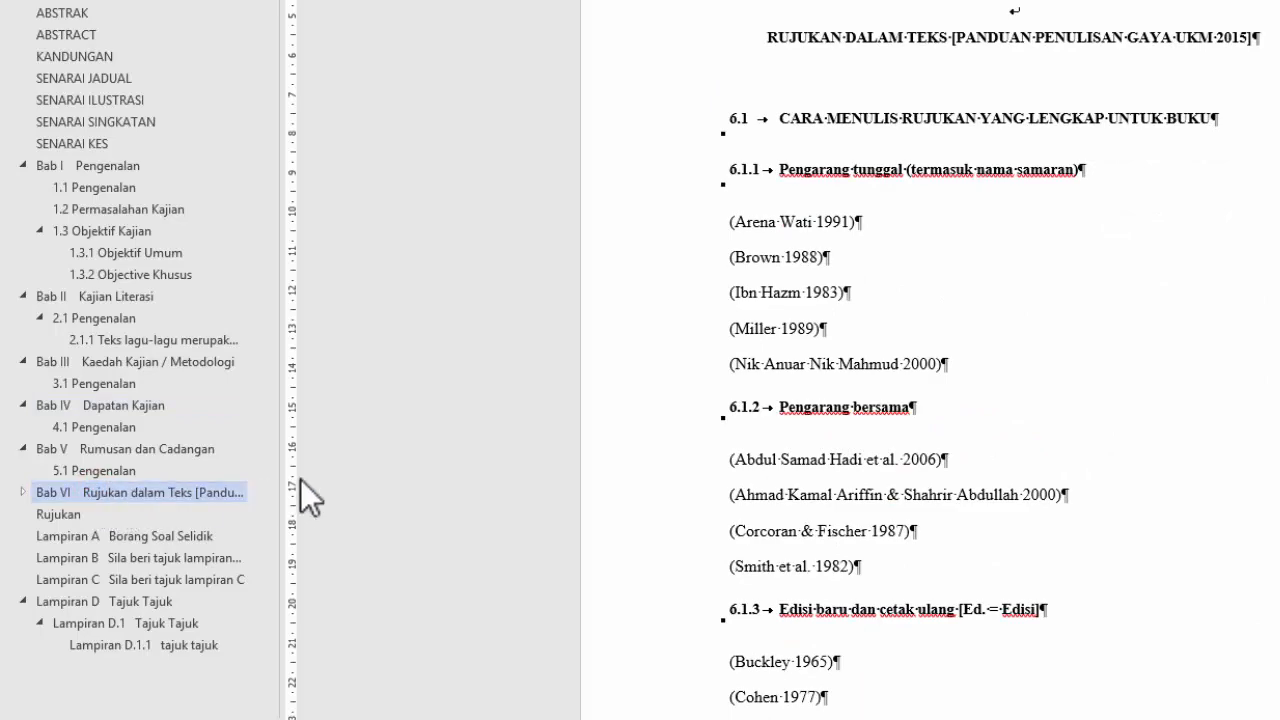
Look through Bab VI Rujukan dalam Teks, then delete the whole chapter from the Navigation pane.
scroll(864, 324, down, 3)
scroll(864, 324, down, 2)
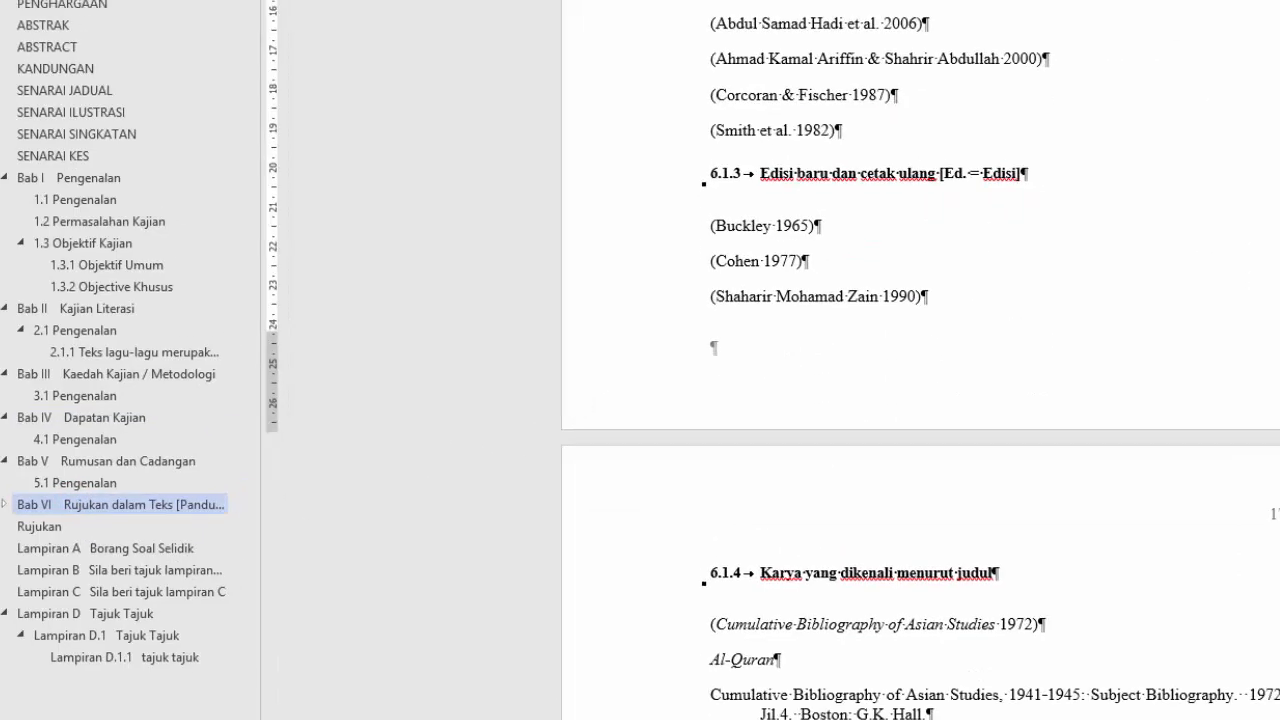
drag(1279, 496, 1279, 512)
scroll(709, 614, down, 3)
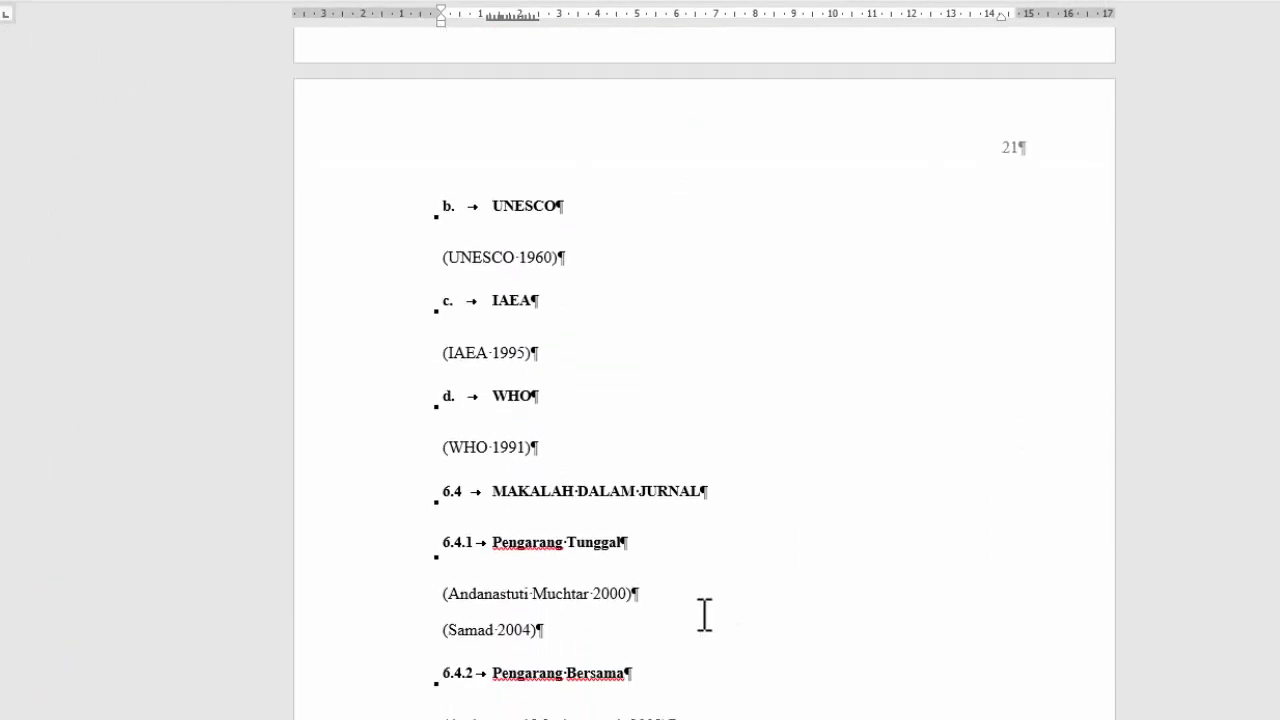
scroll(686, 620, down, 6)
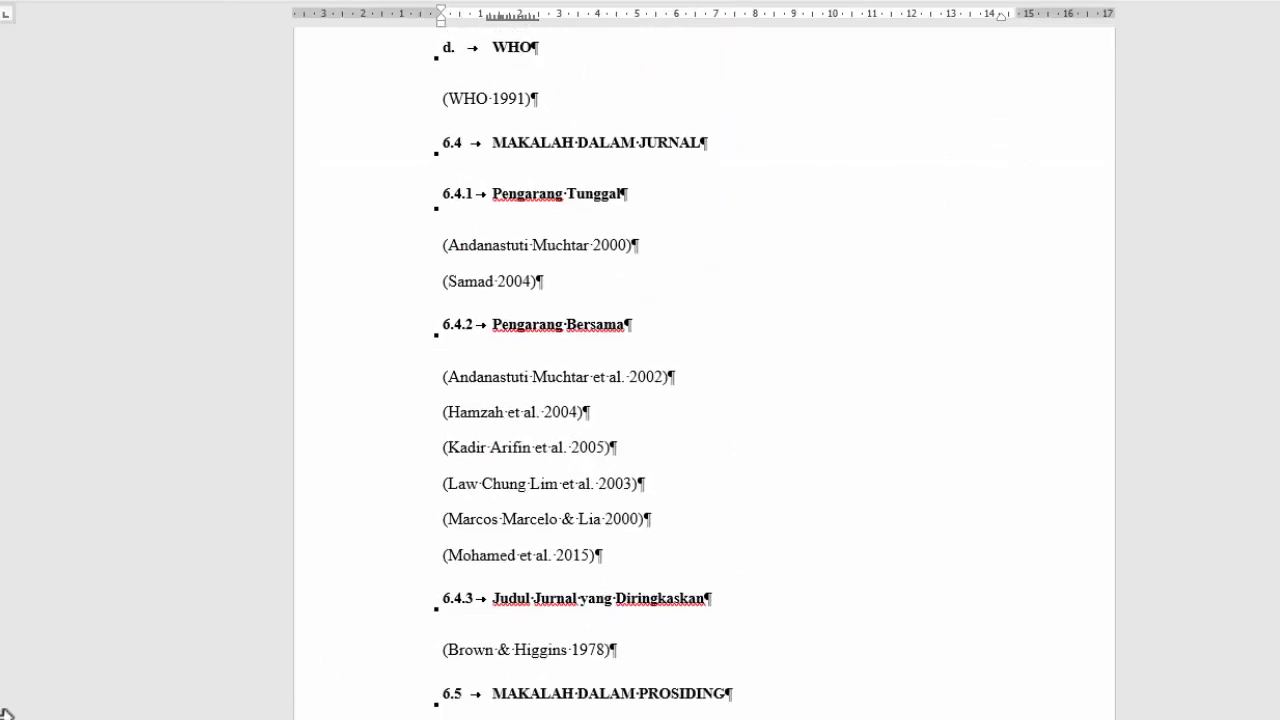
right_click(89, 504)
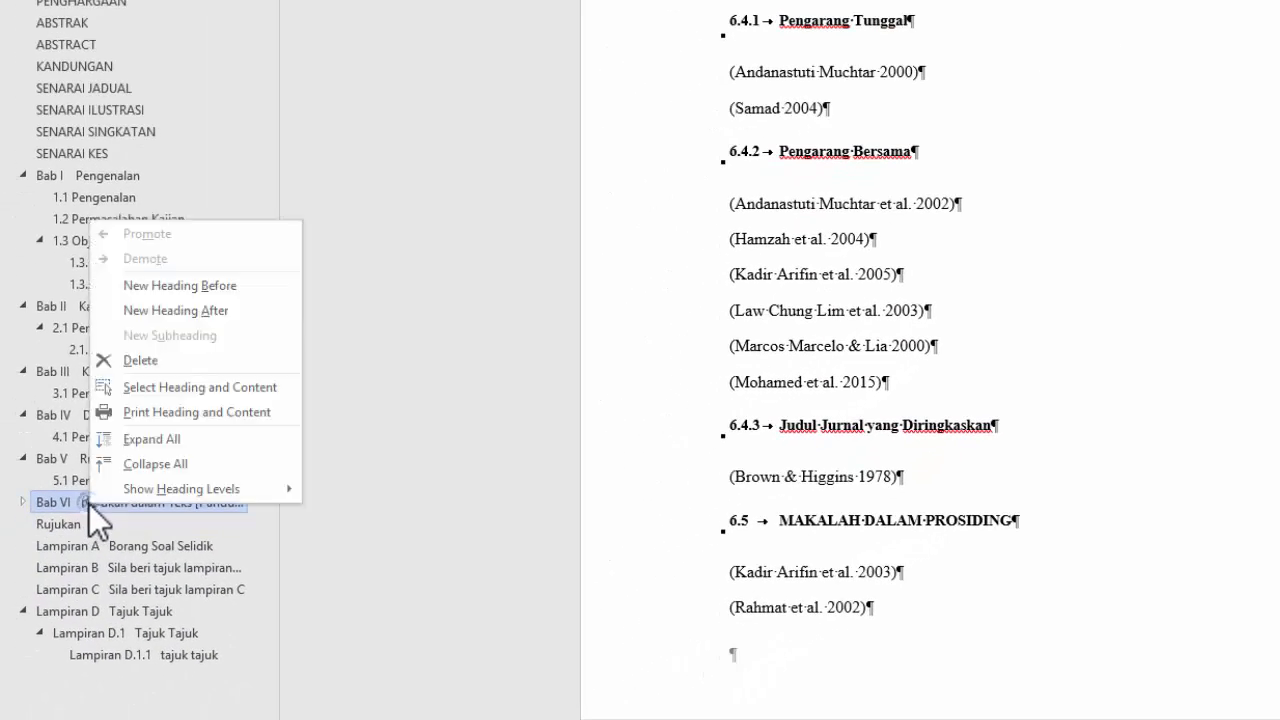
click(145, 359)
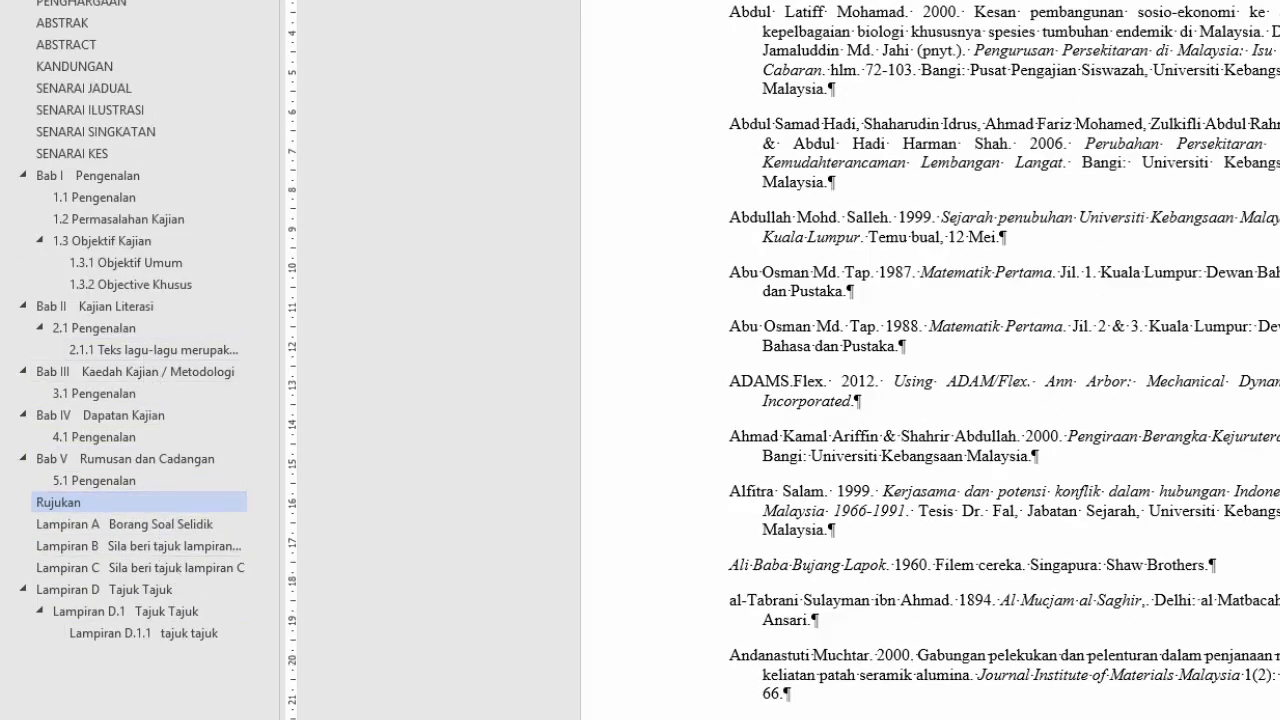
View Document1, then return to the Gaya UKM thesis and open its Bab II Kajian Literasi.
mouse_move(625, 700)
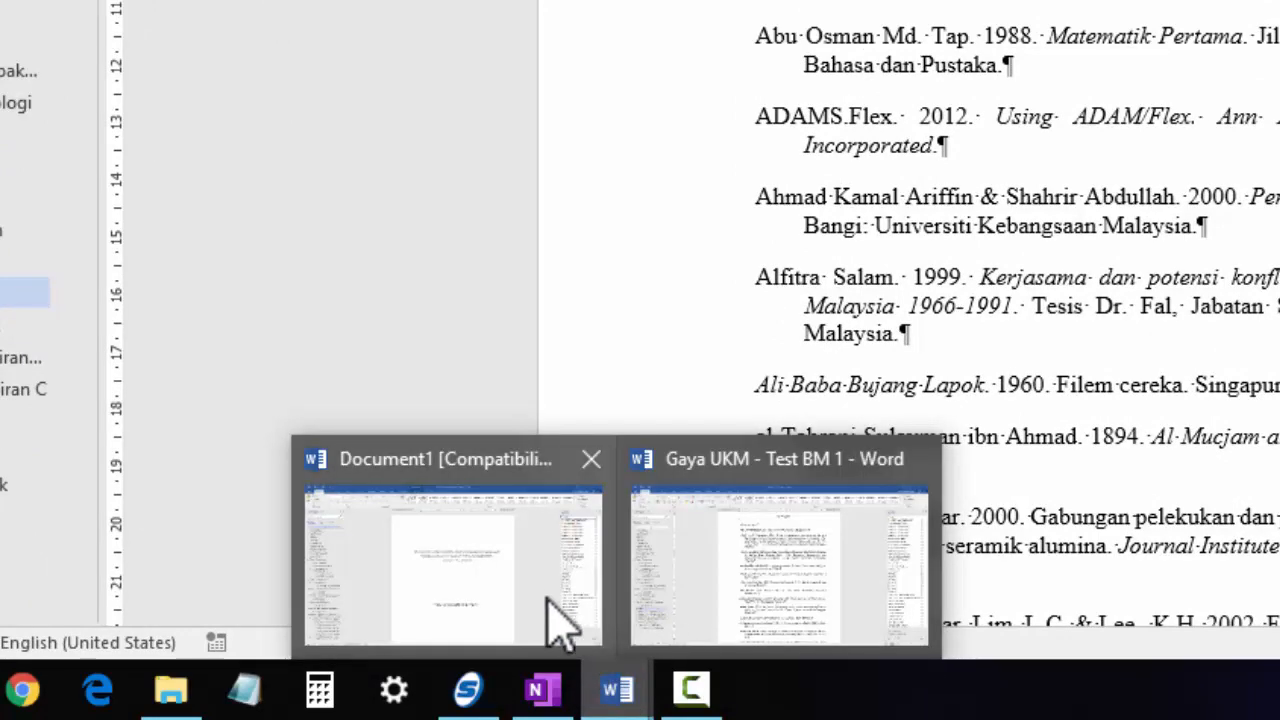
mouse_move(540, 605)
click(492, 575)
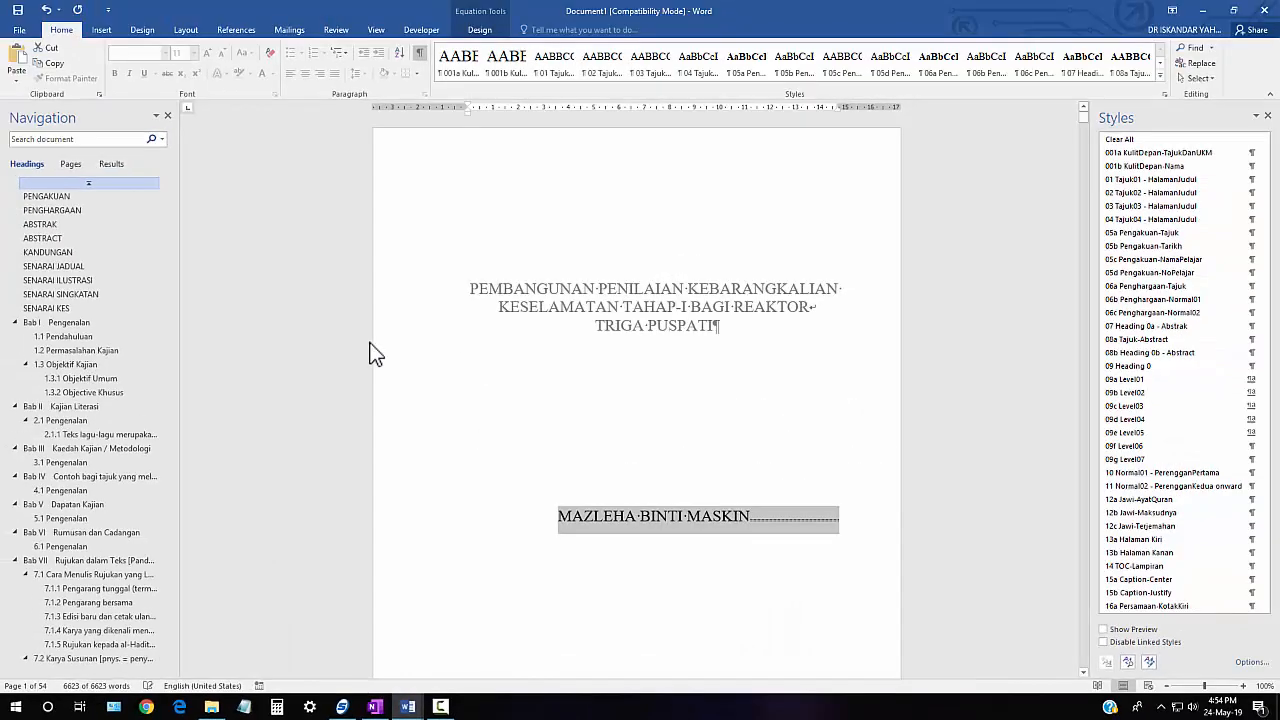
scroll(86, 395, down, 3)
drag(167, 343, 163, 254)
click(408, 707)
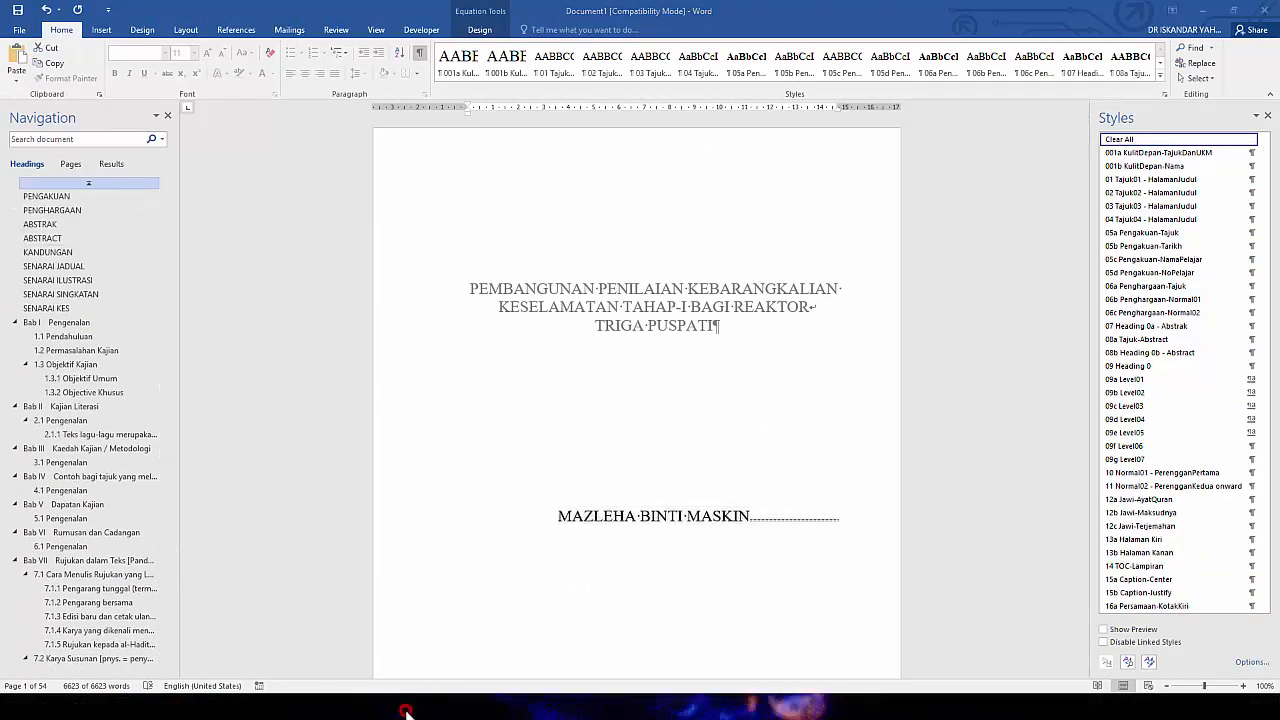
click(480, 668)
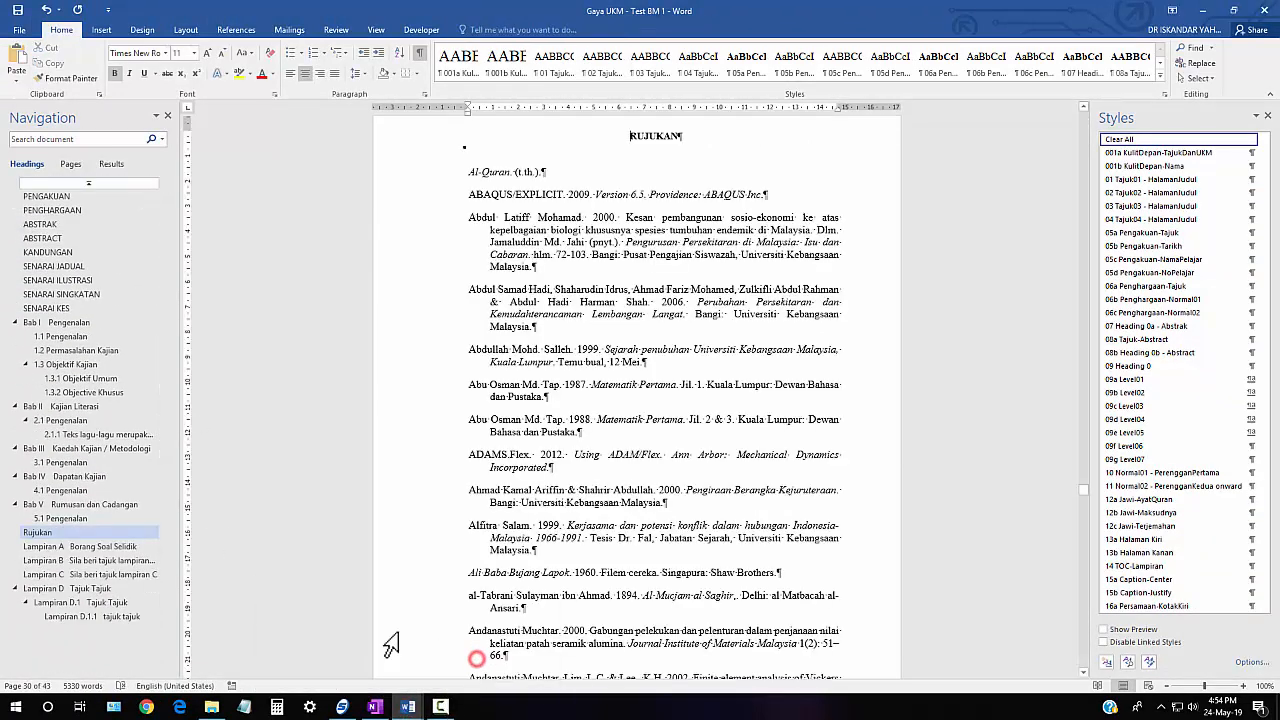
click(73, 408)
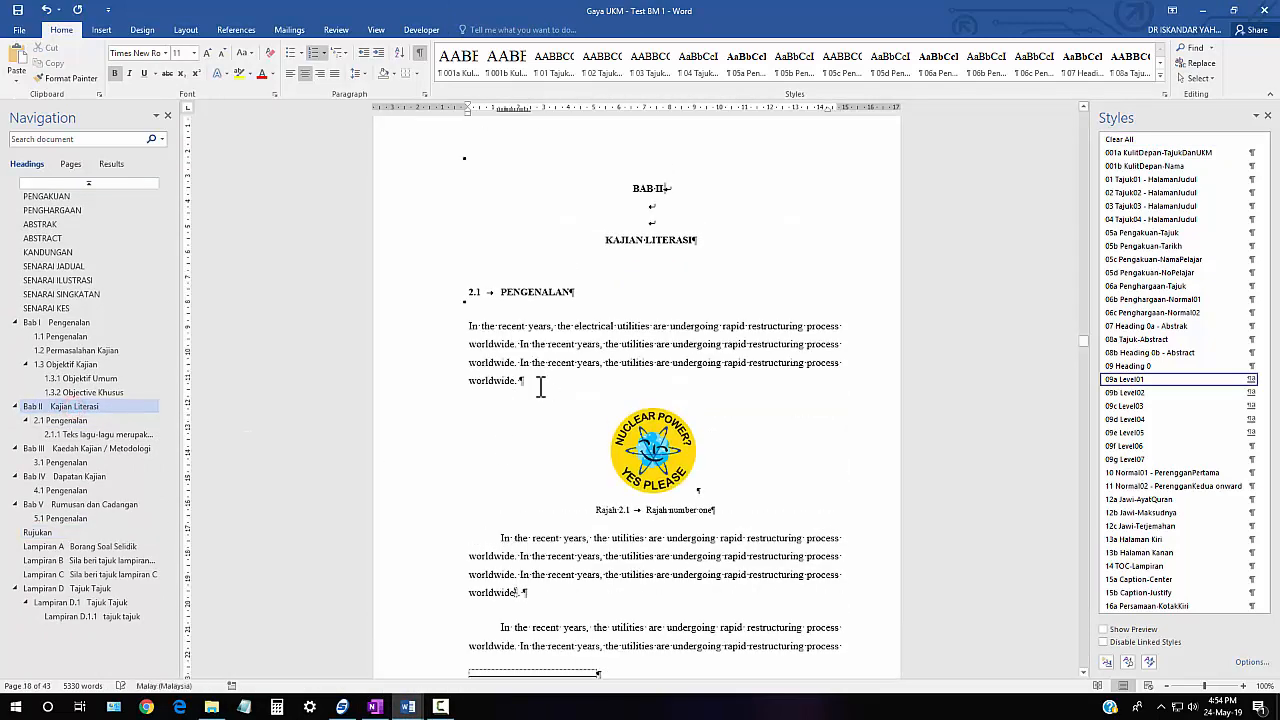
scroll(545, 385, down, 3)
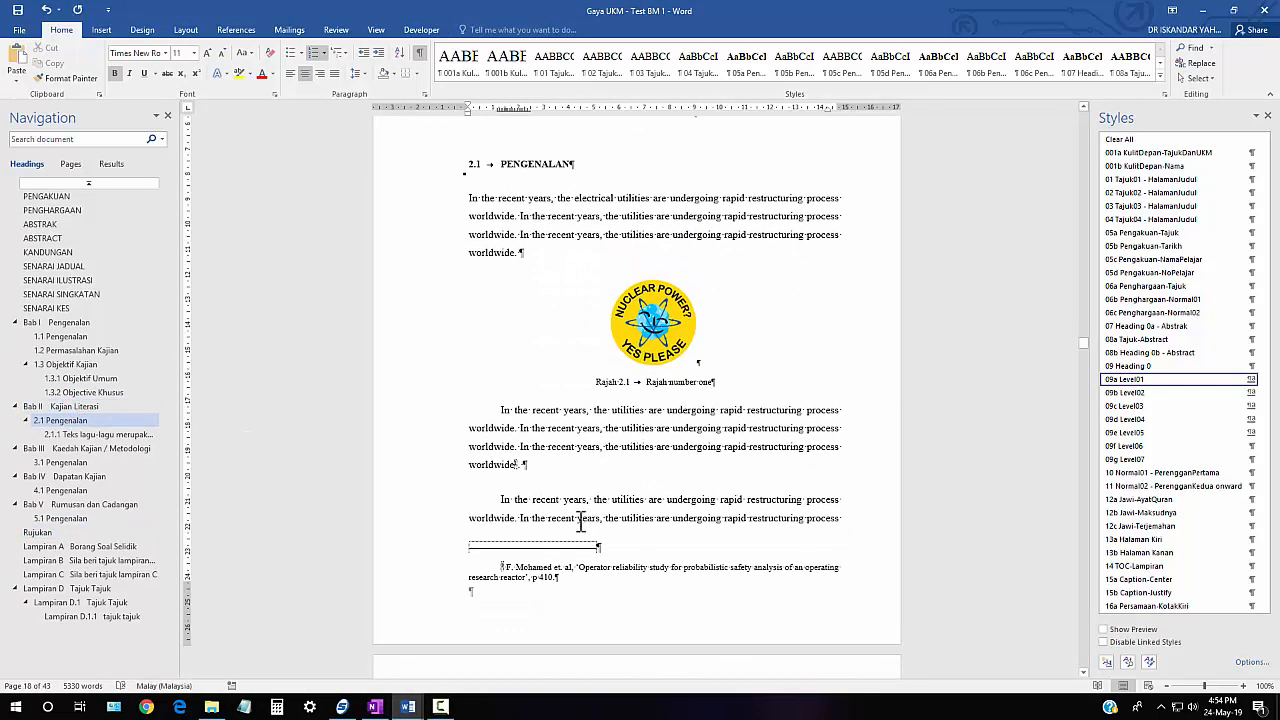
mouse_move(408, 707)
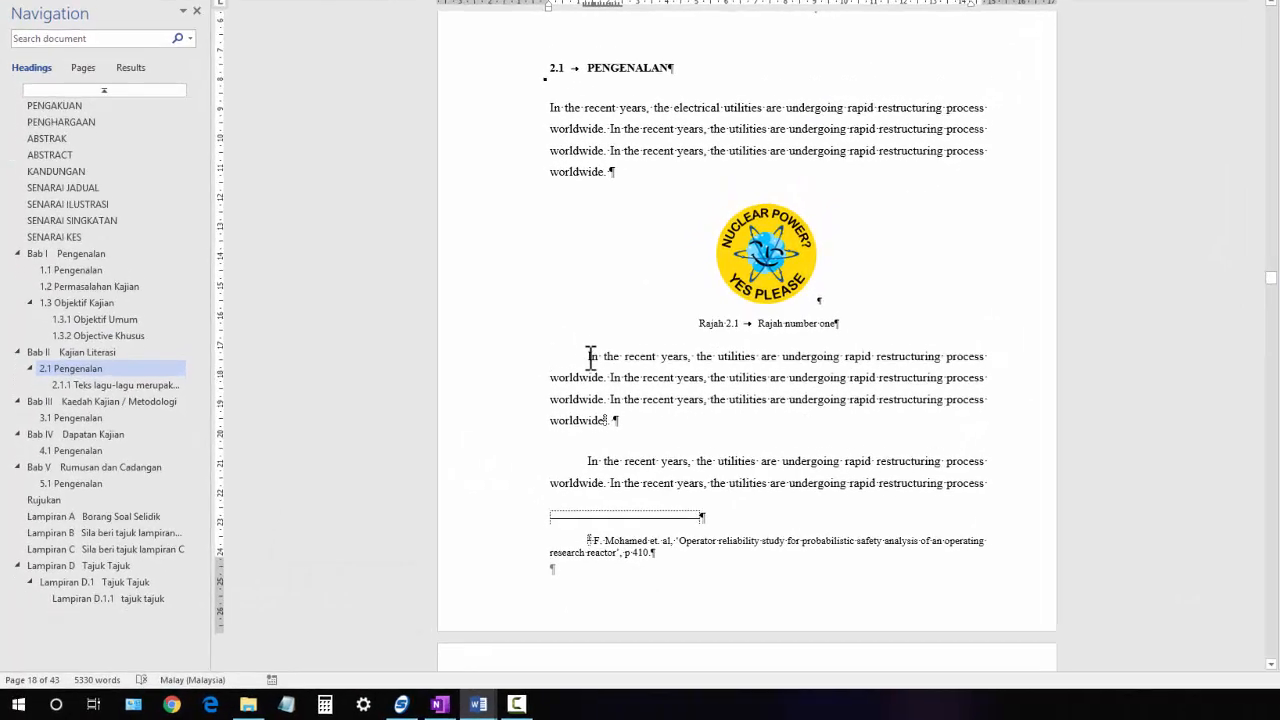
click(524, 386)
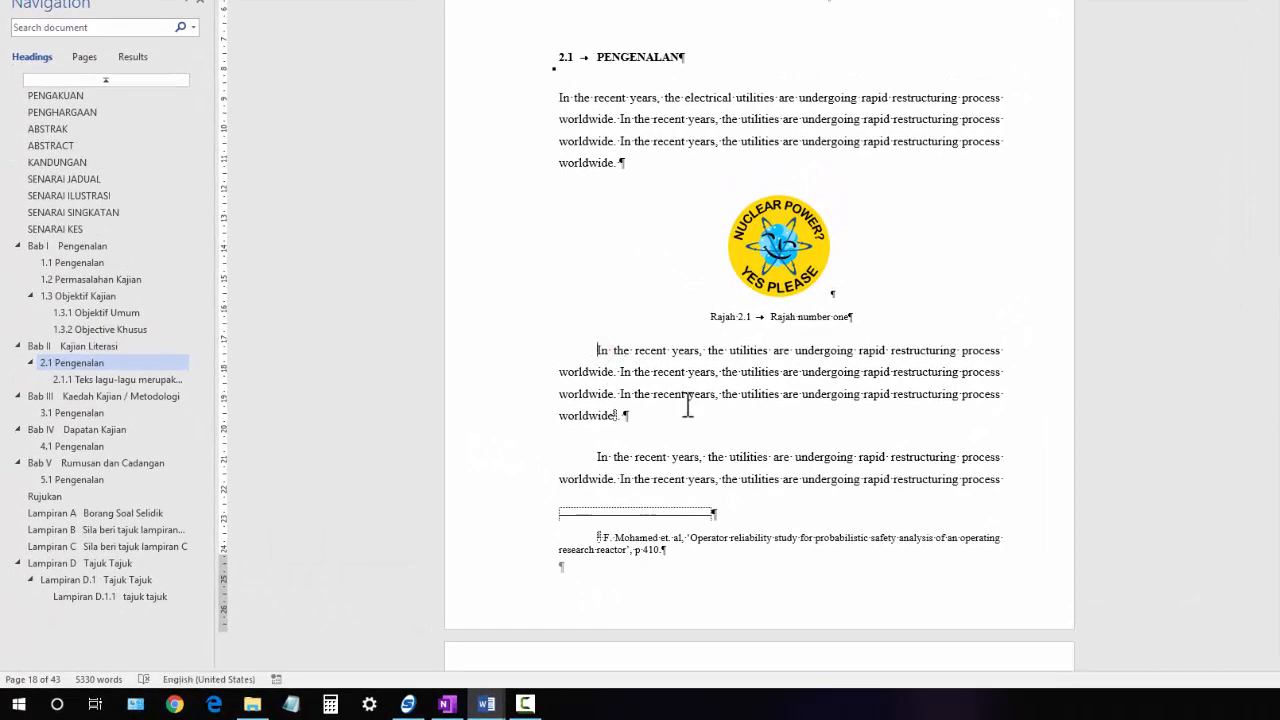
Switch to Document1 and open its Bab II Kajian Literasi for comparison.
mouse_move(486, 704)
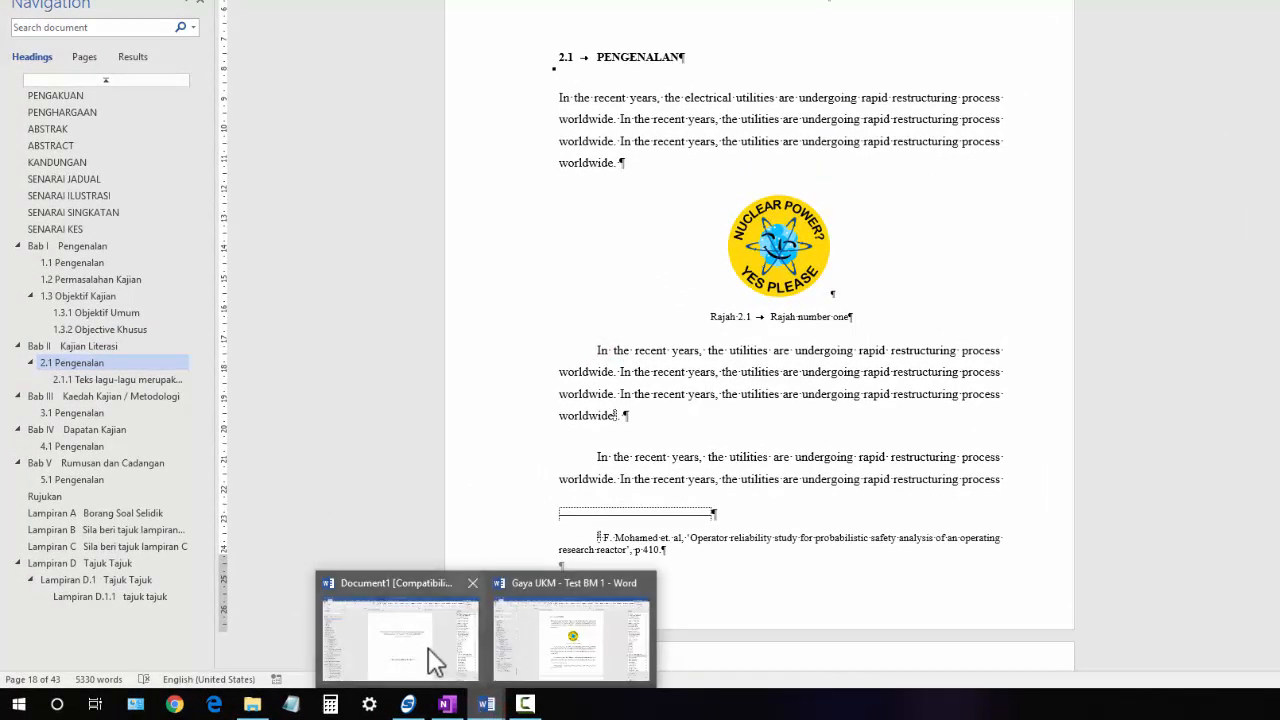
click(428, 647)
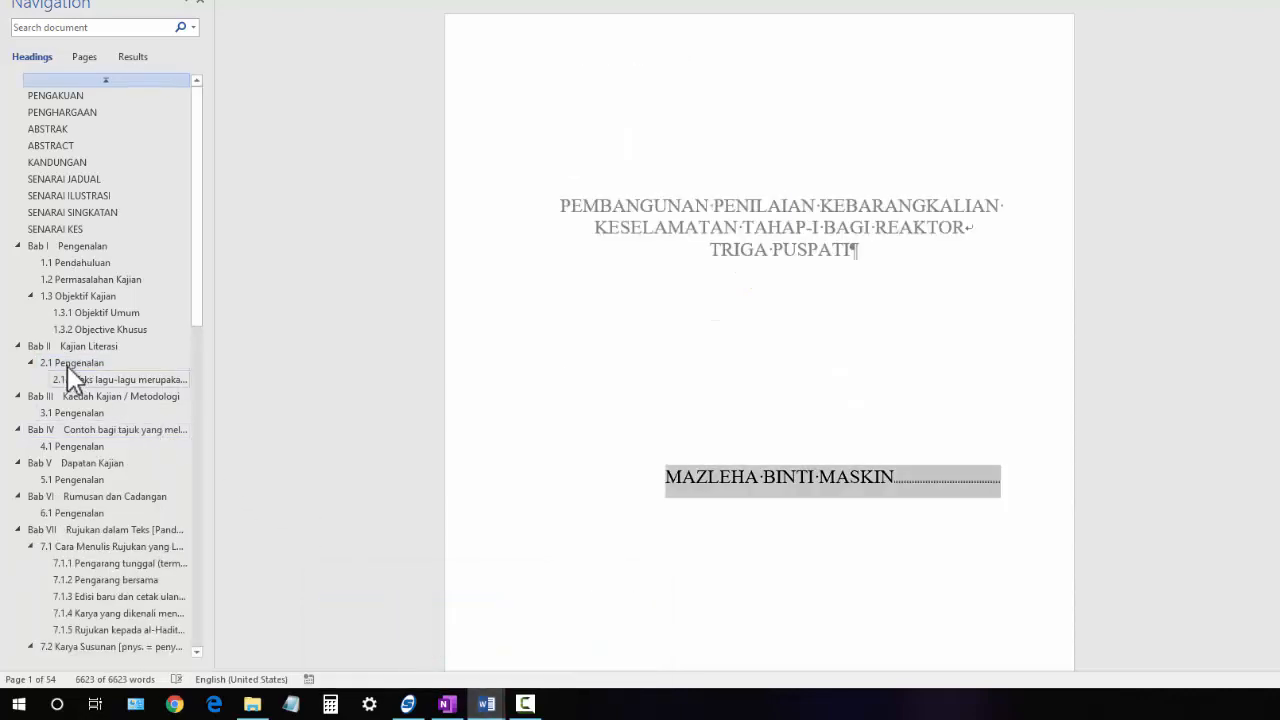
click(81, 349)
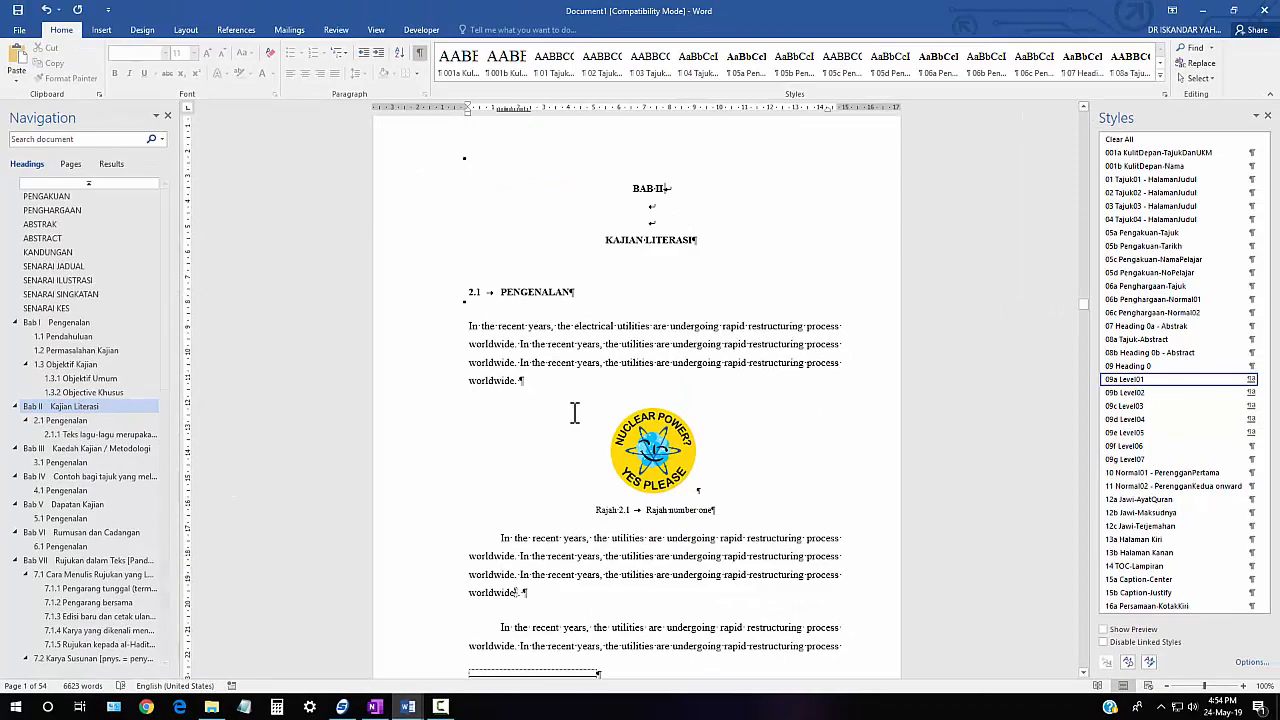
scroll(575, 413, down, 5)
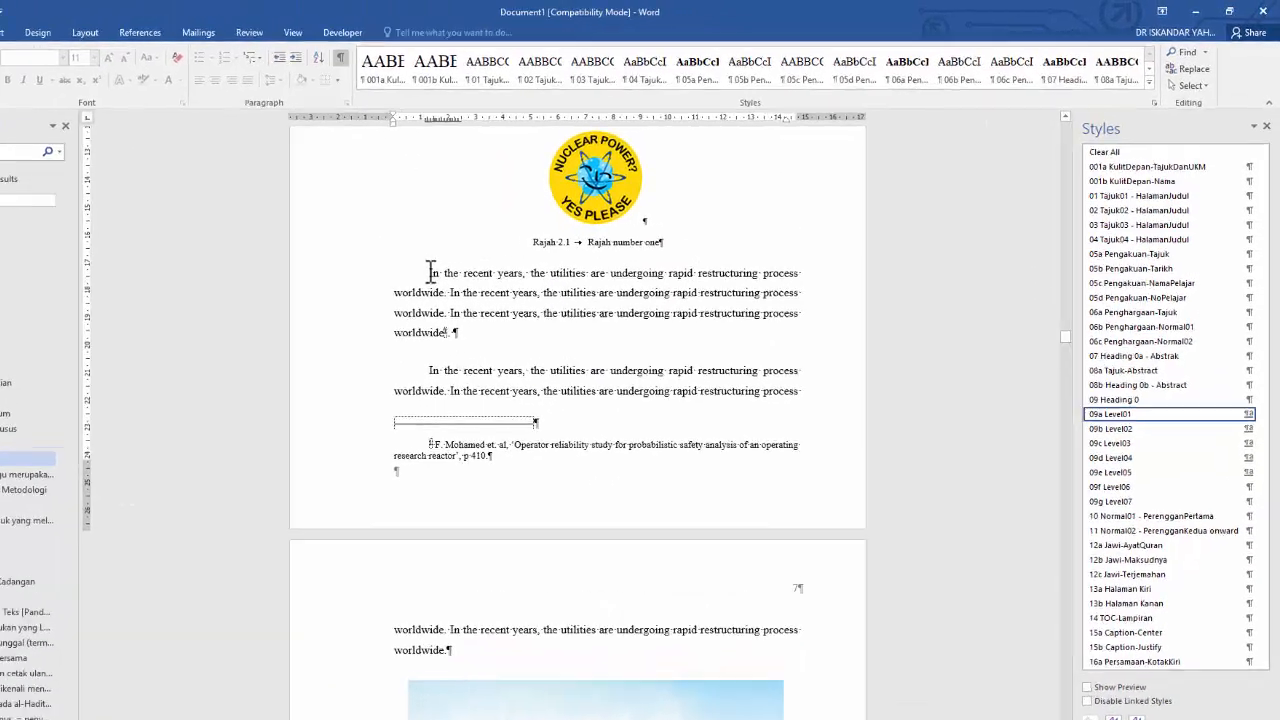
click(430, 272)
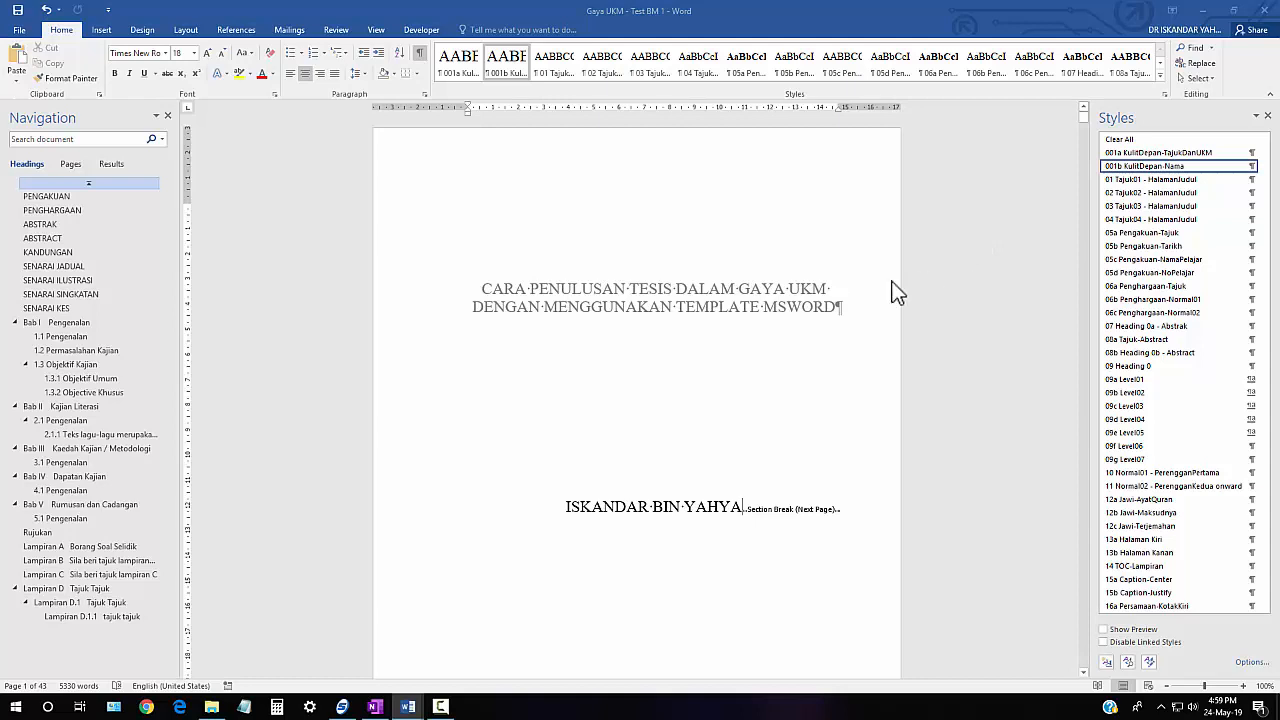
Close the Gaya UKM - Test BM 1 thesis, saving the changes.
click(19, 32)
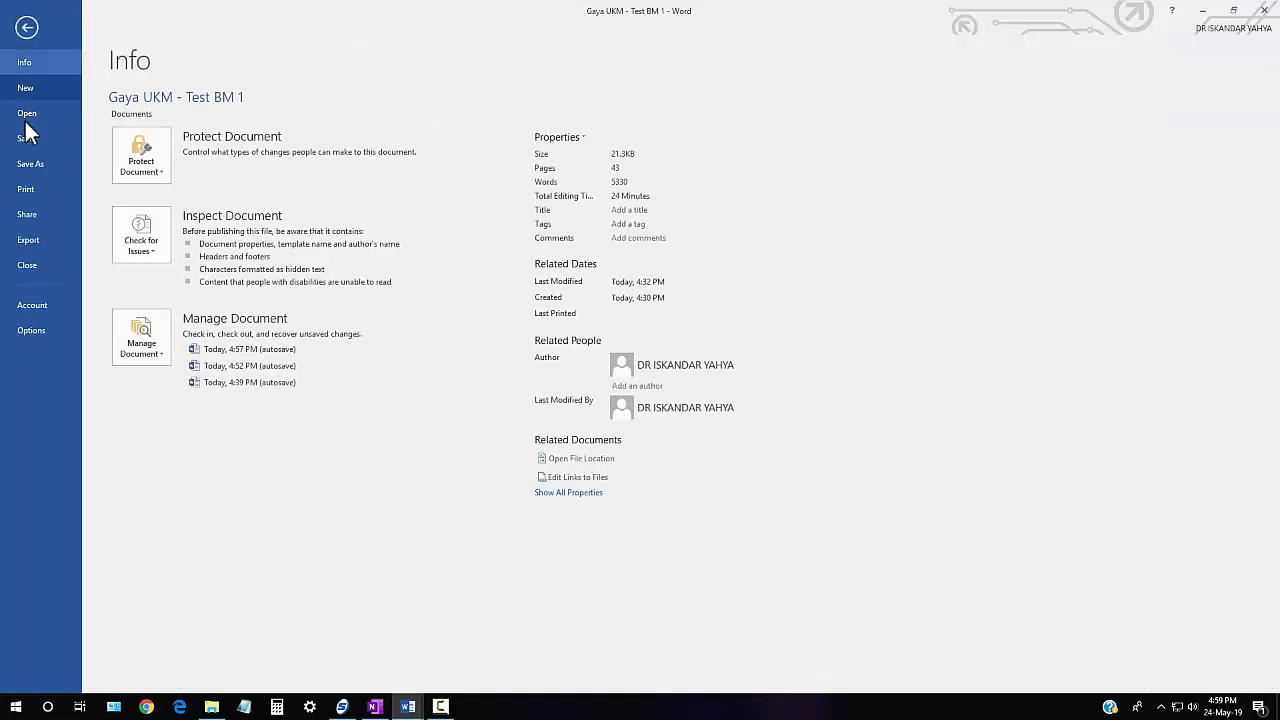
click(36, 265)
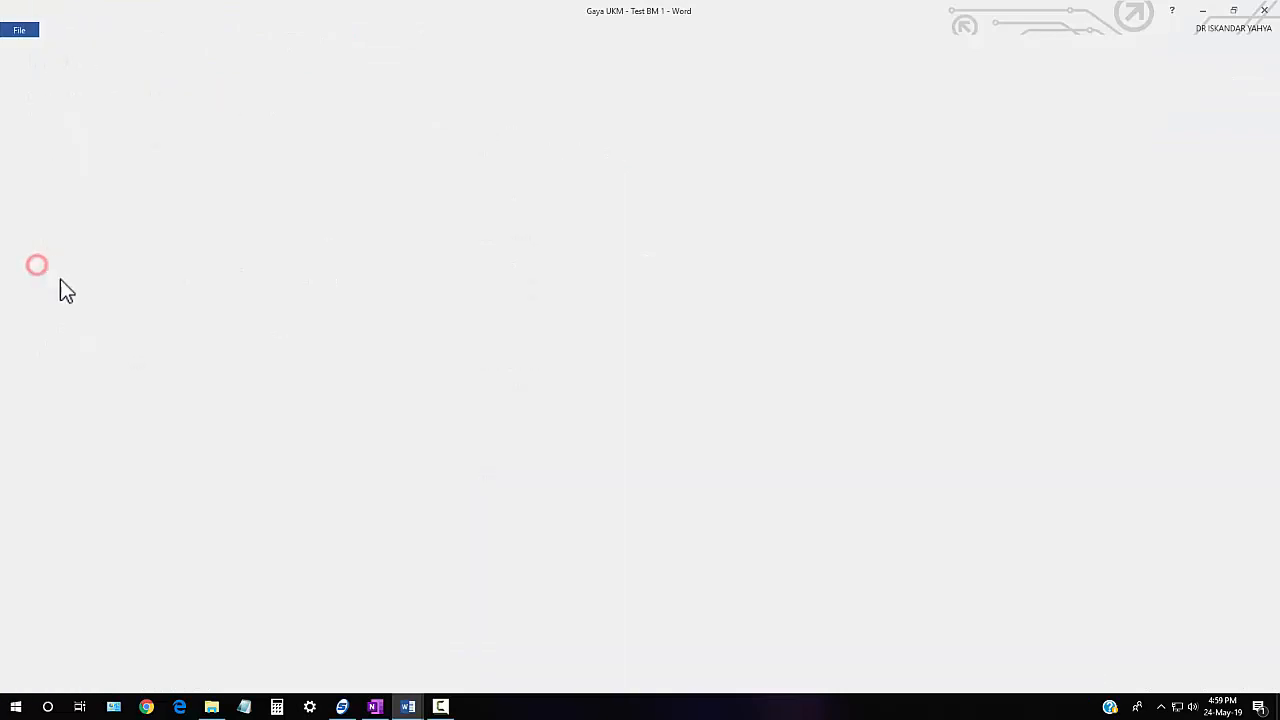
click(588, 378)
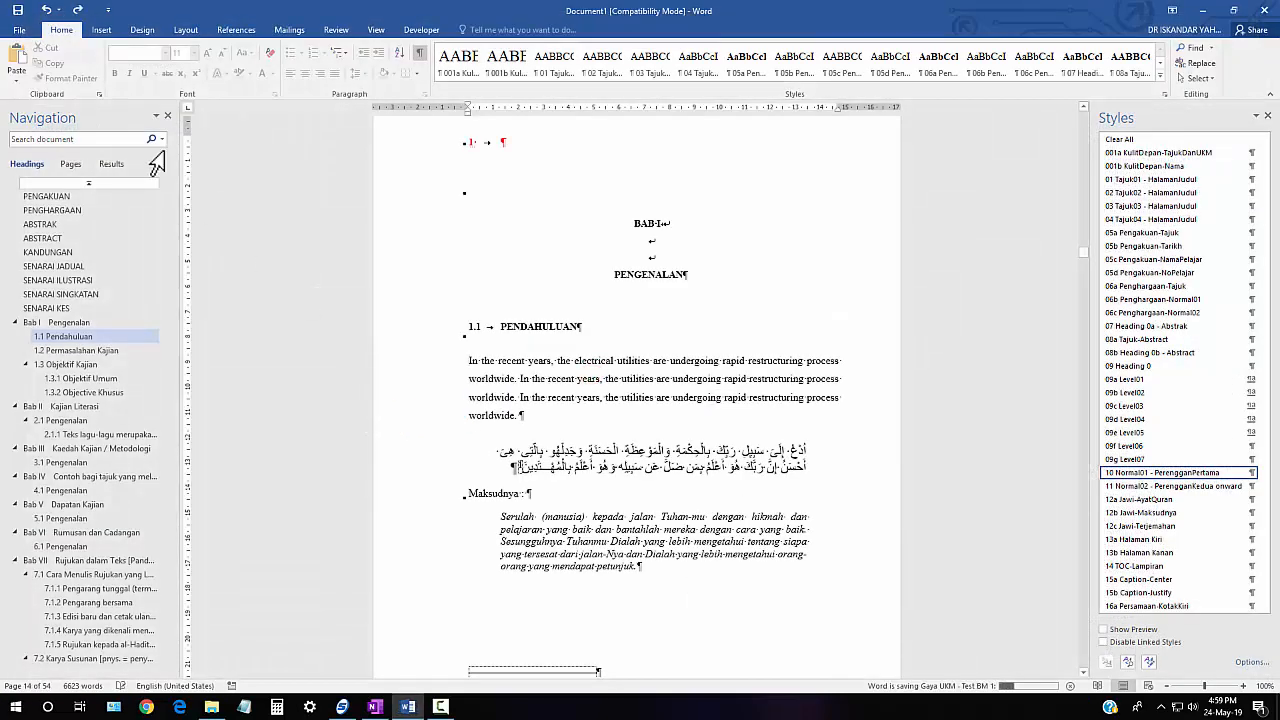
Create a new blank document from File > New.
click(19, 30)
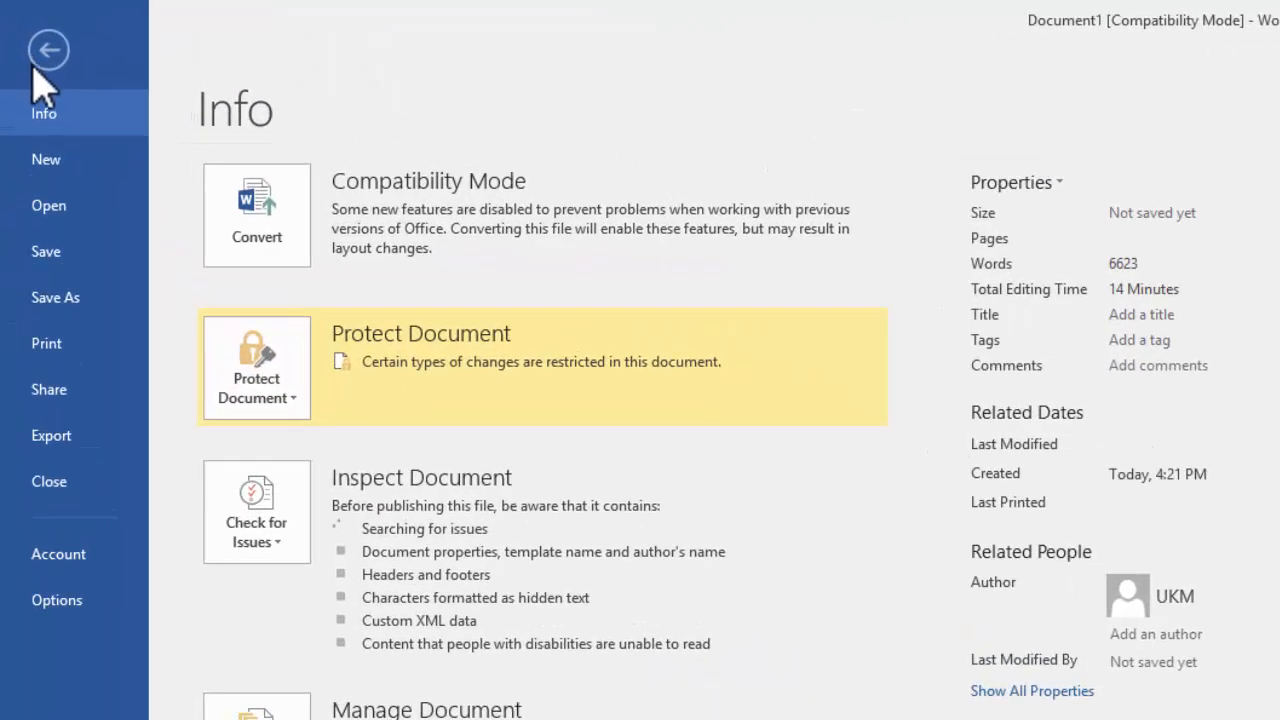
click(27, 131)
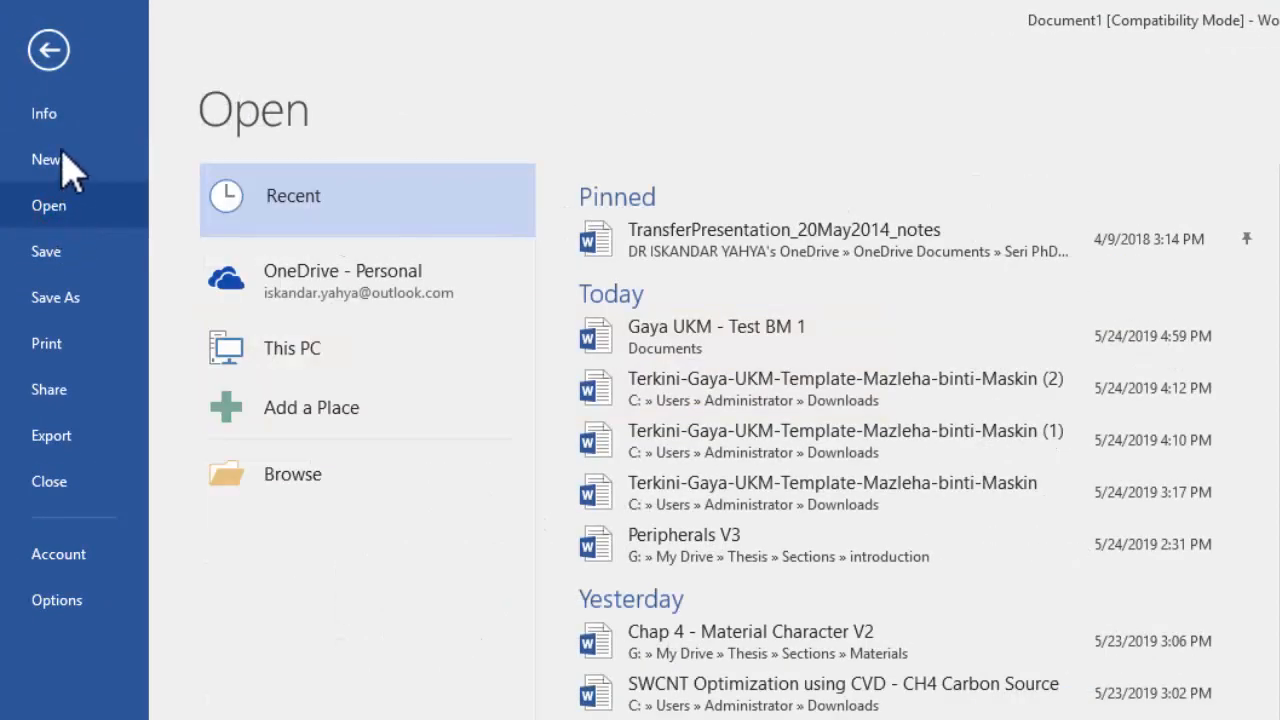
click(55, 160)
click(348, 461)
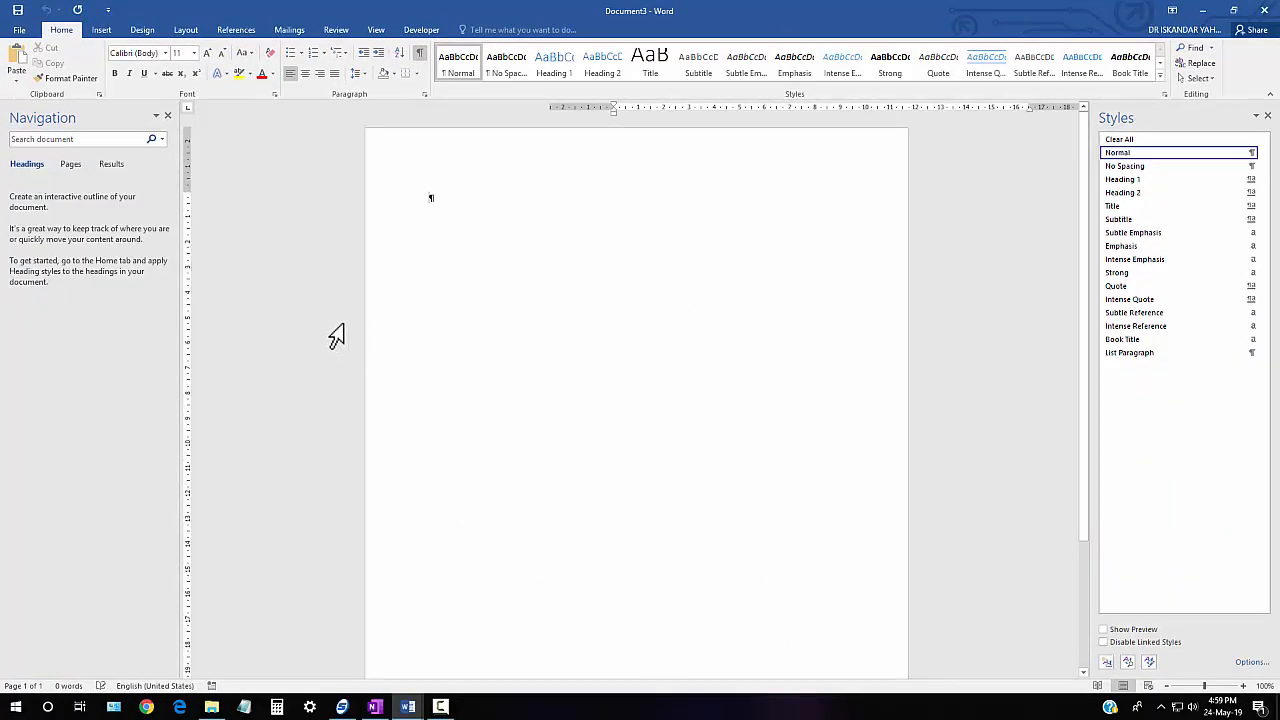
Attach the GayaUKM-BM-rev11 template from Downloads with automatic style updating enabled.
click(424, 30)
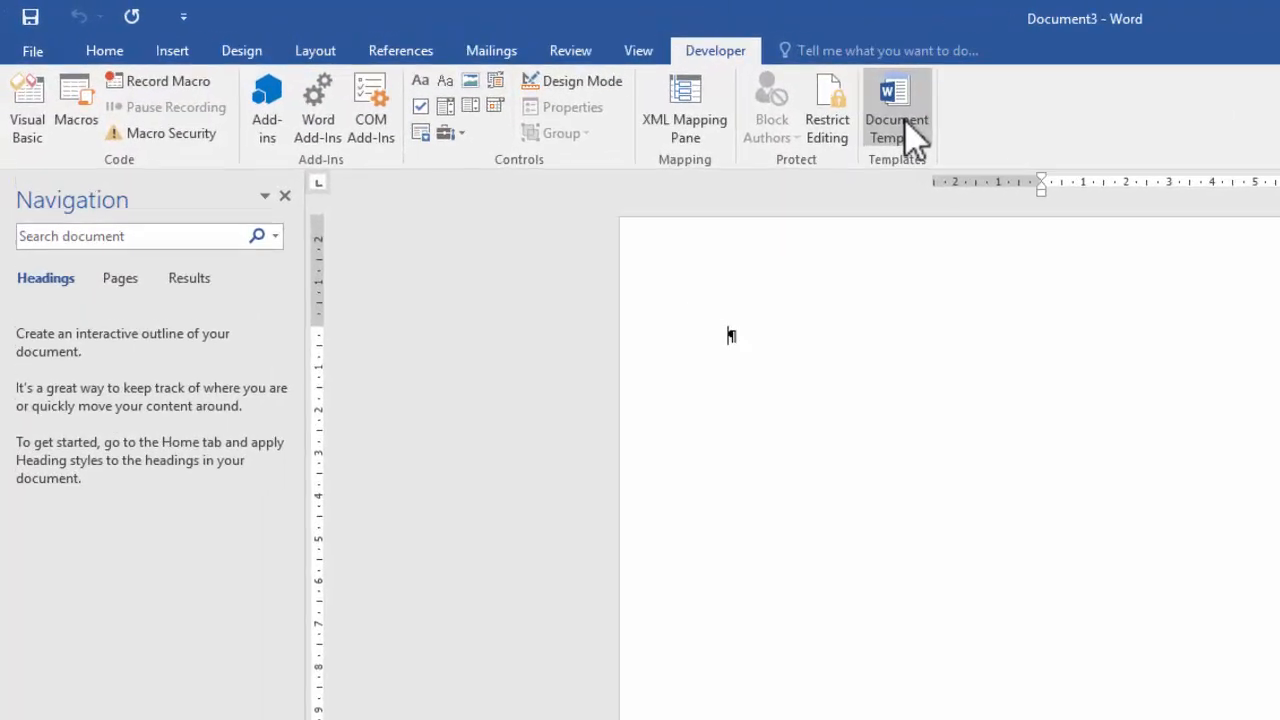
click(1060, 140)
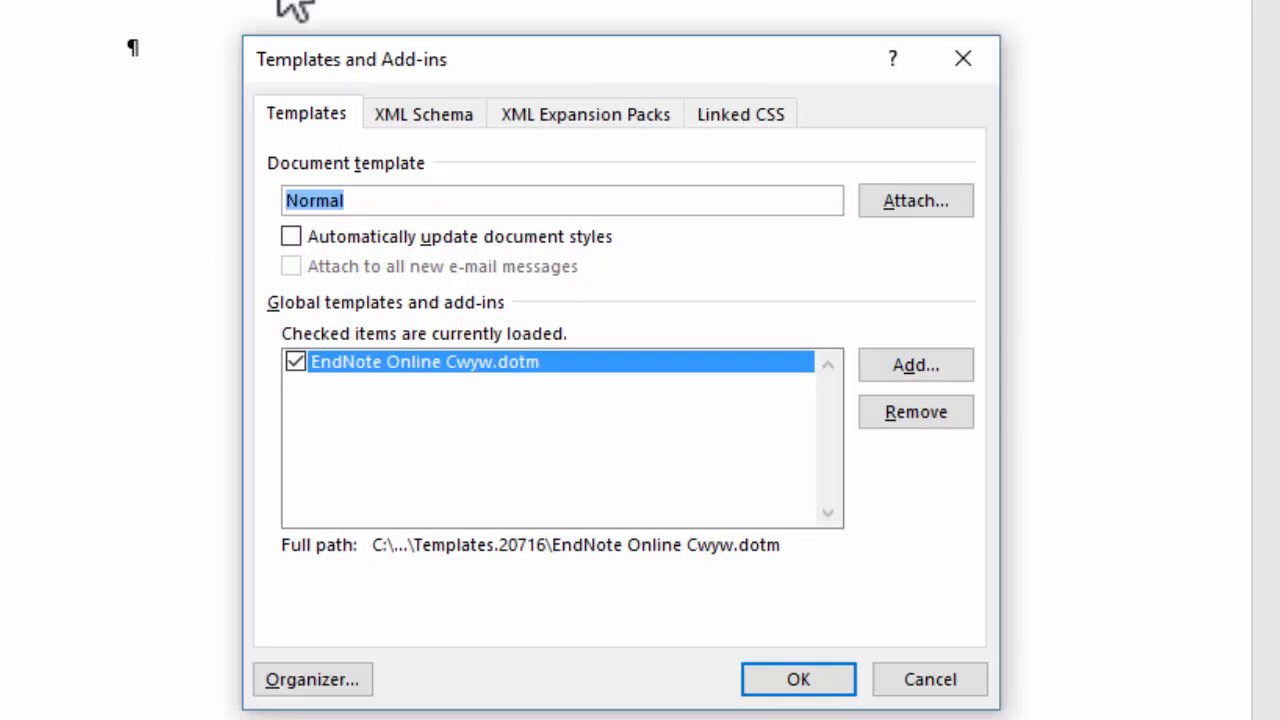
click(915, 201)
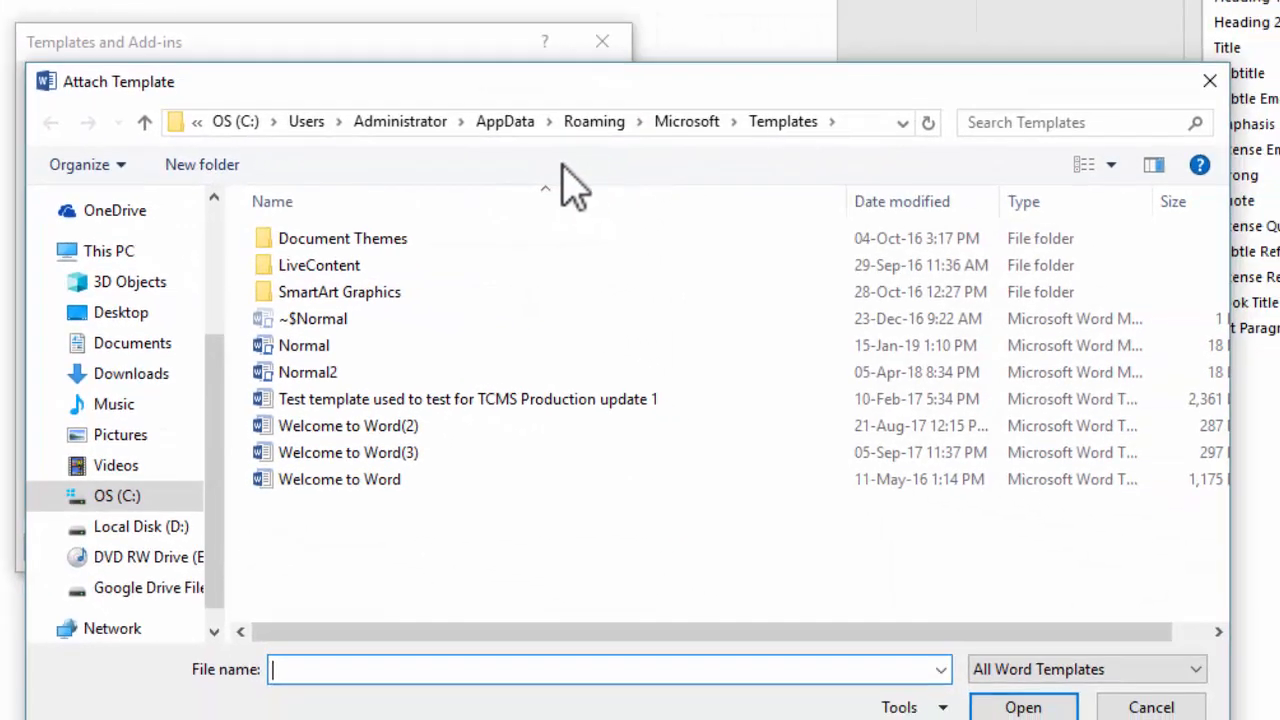
click(115, 373)
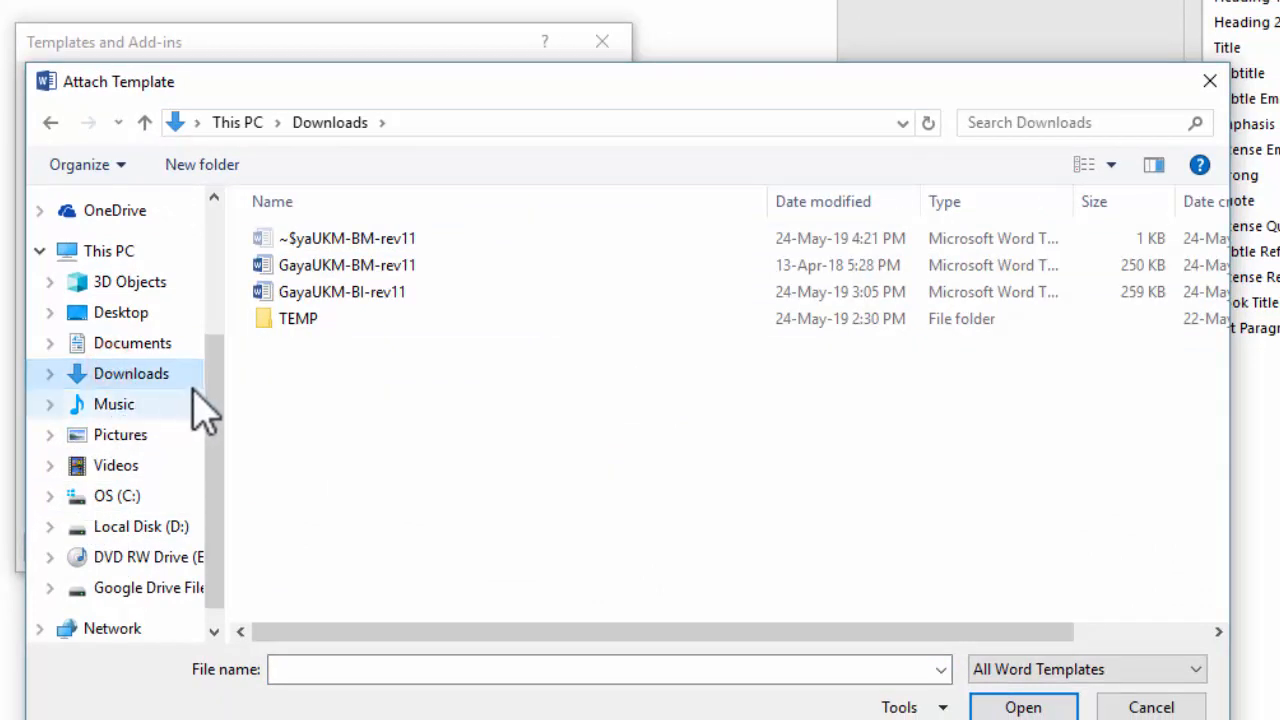
click(332, 265)
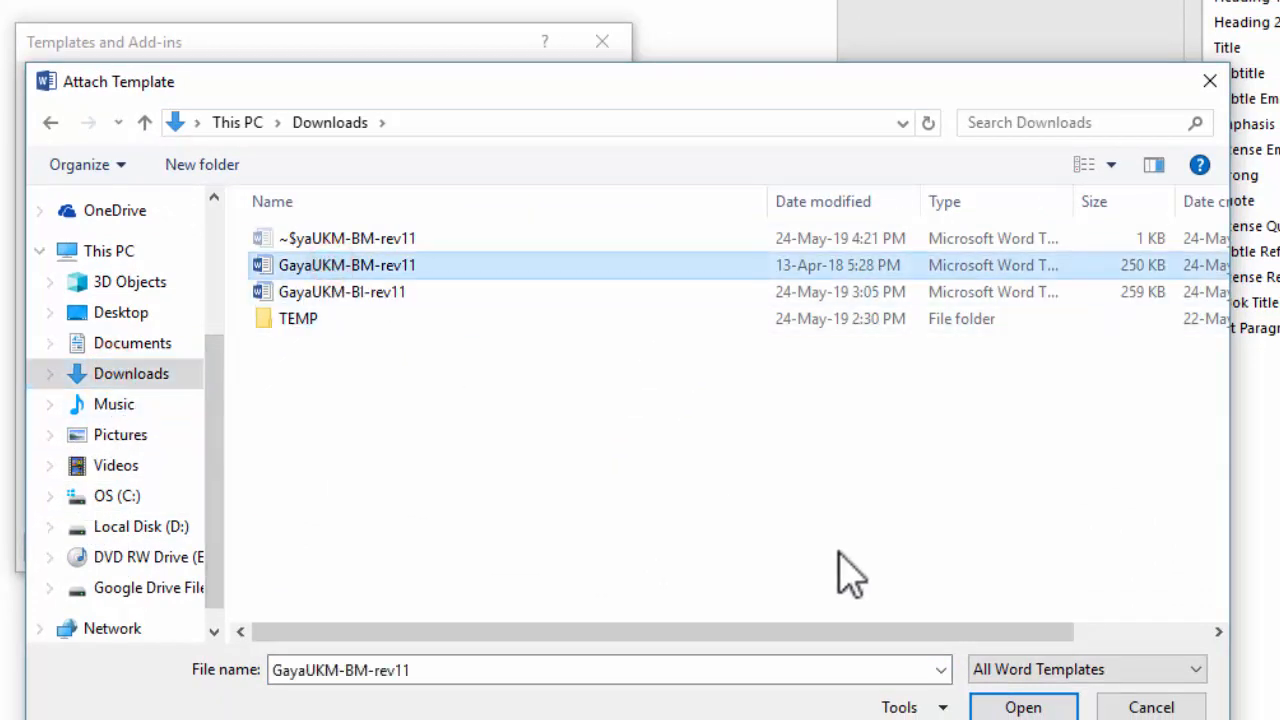
click(1016, 707)
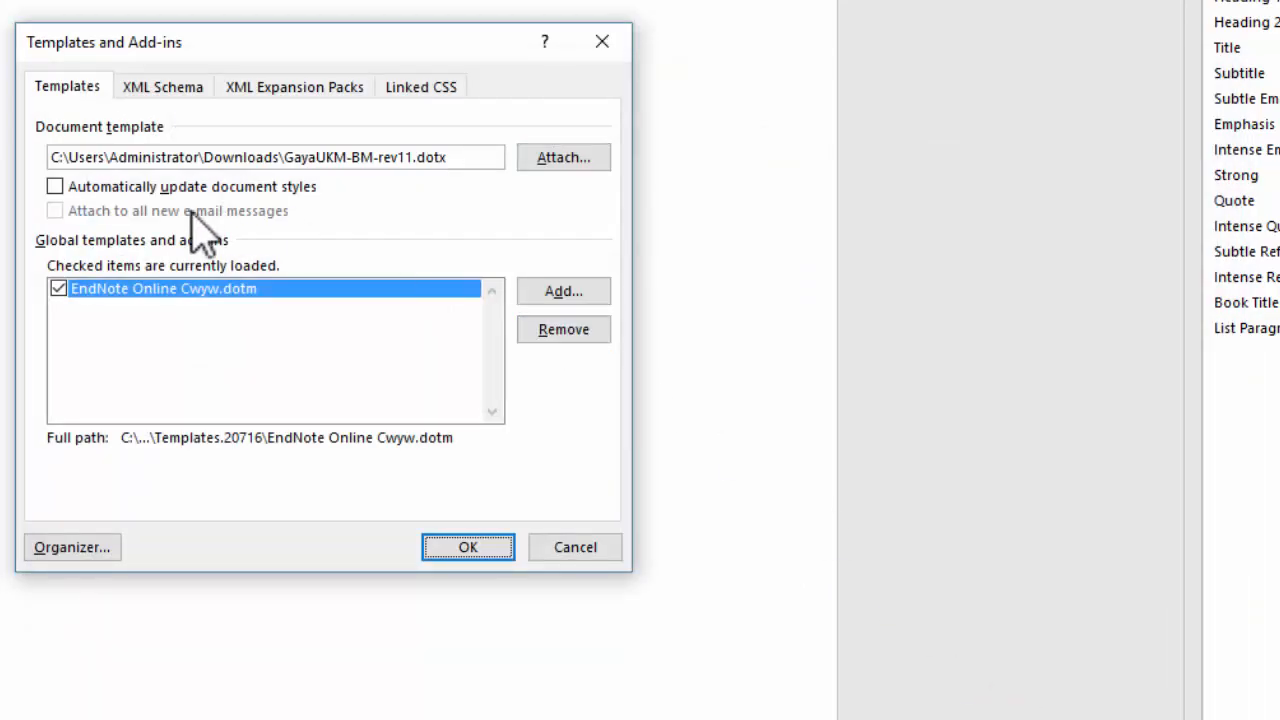
click(55, 186)
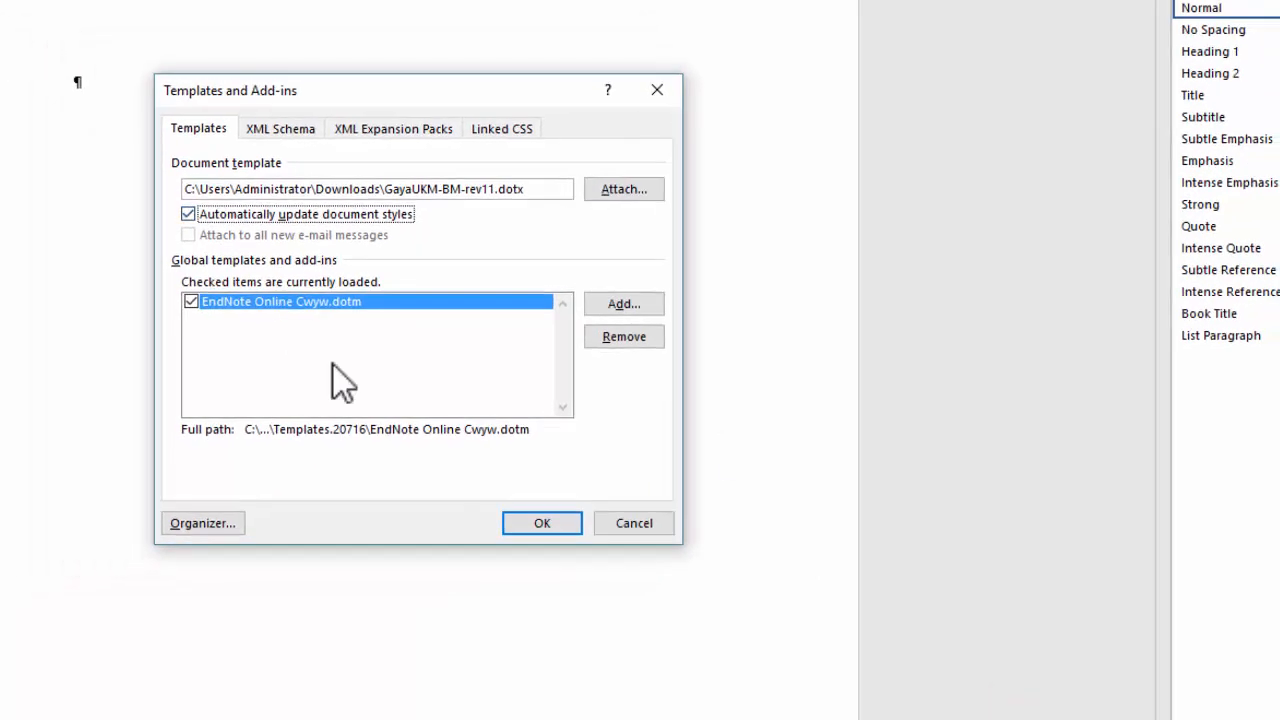
click(490, 547)
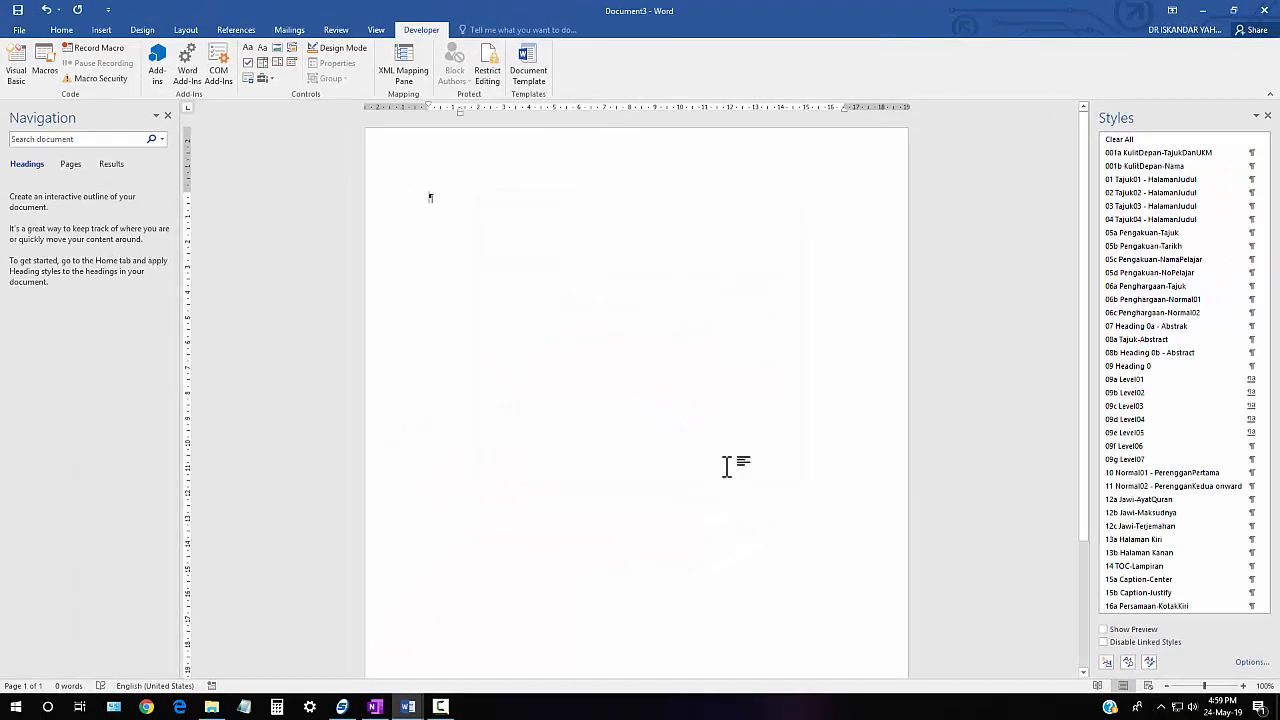
click(58, 30)
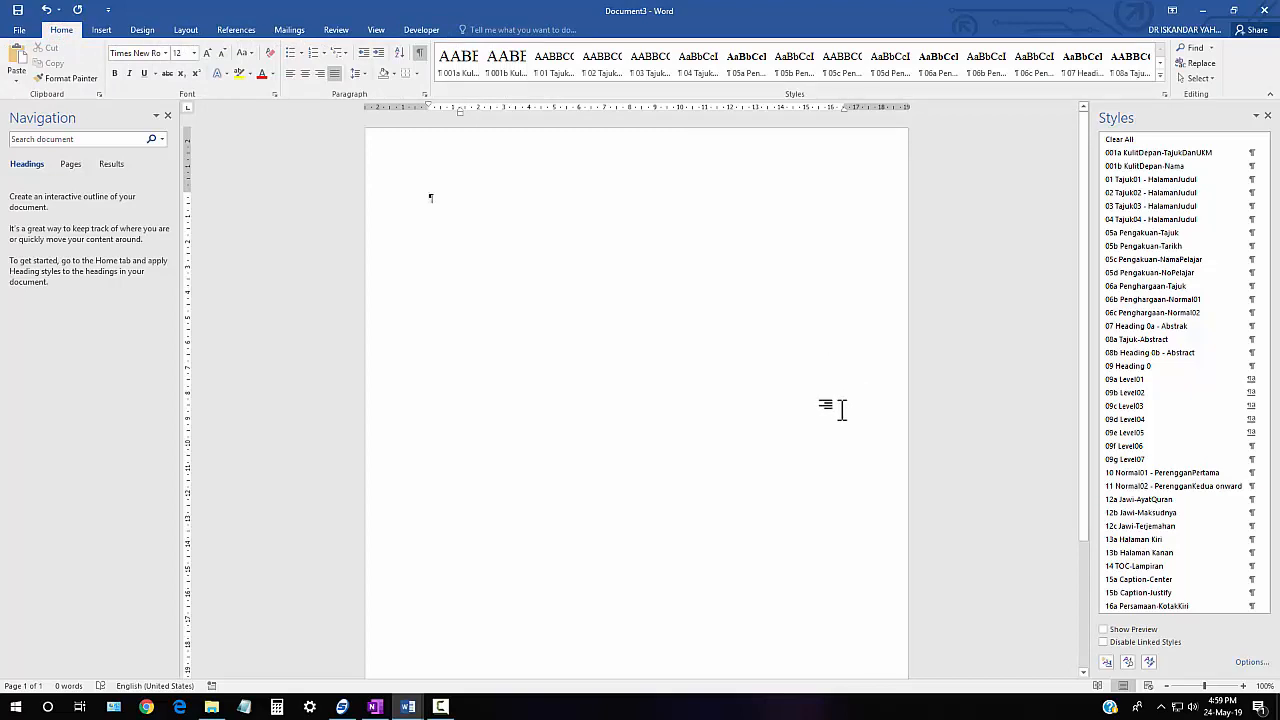
Save the templated document as 'Gaya UKM - Test BM 2'.
click(18, 30)
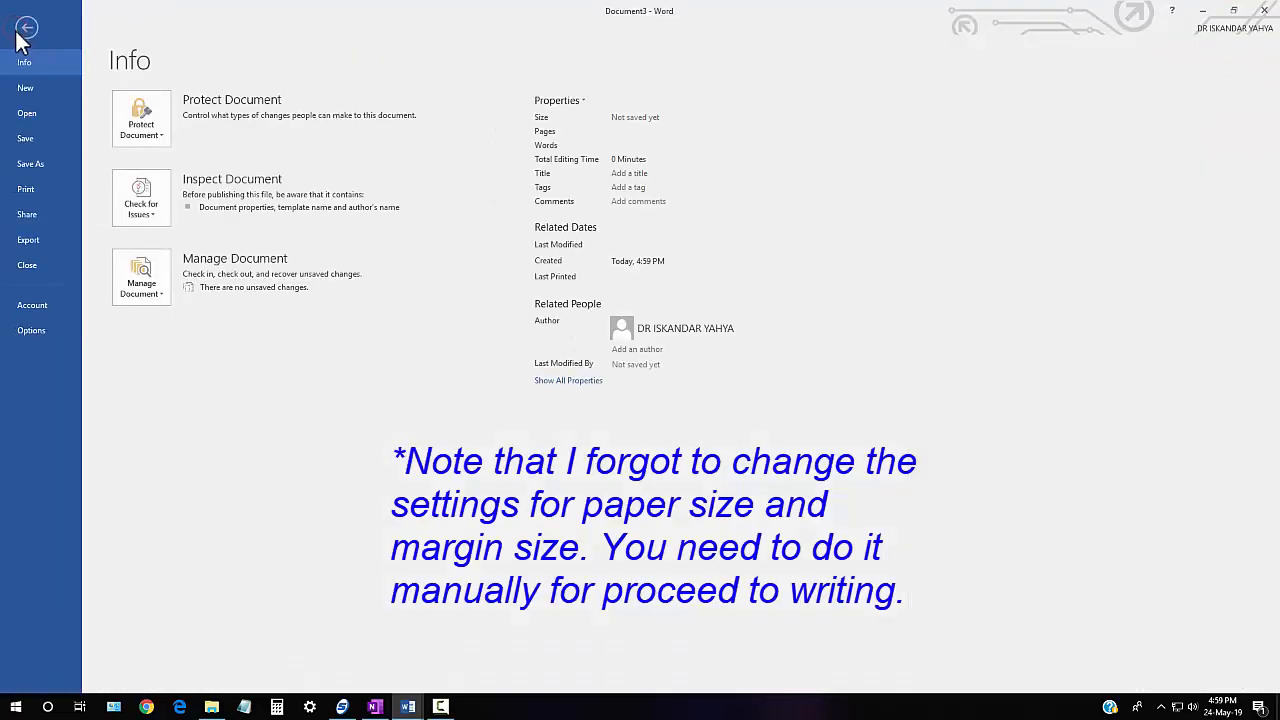
click(38, 164)
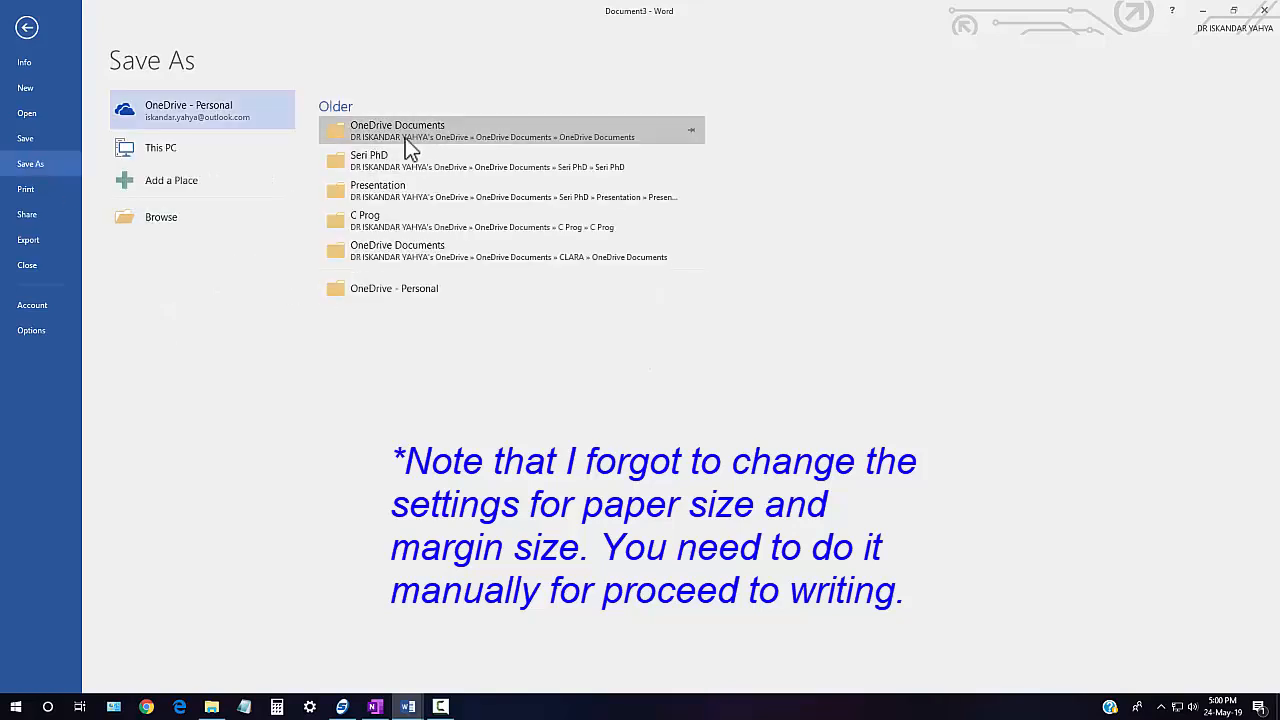
click(163, 217)
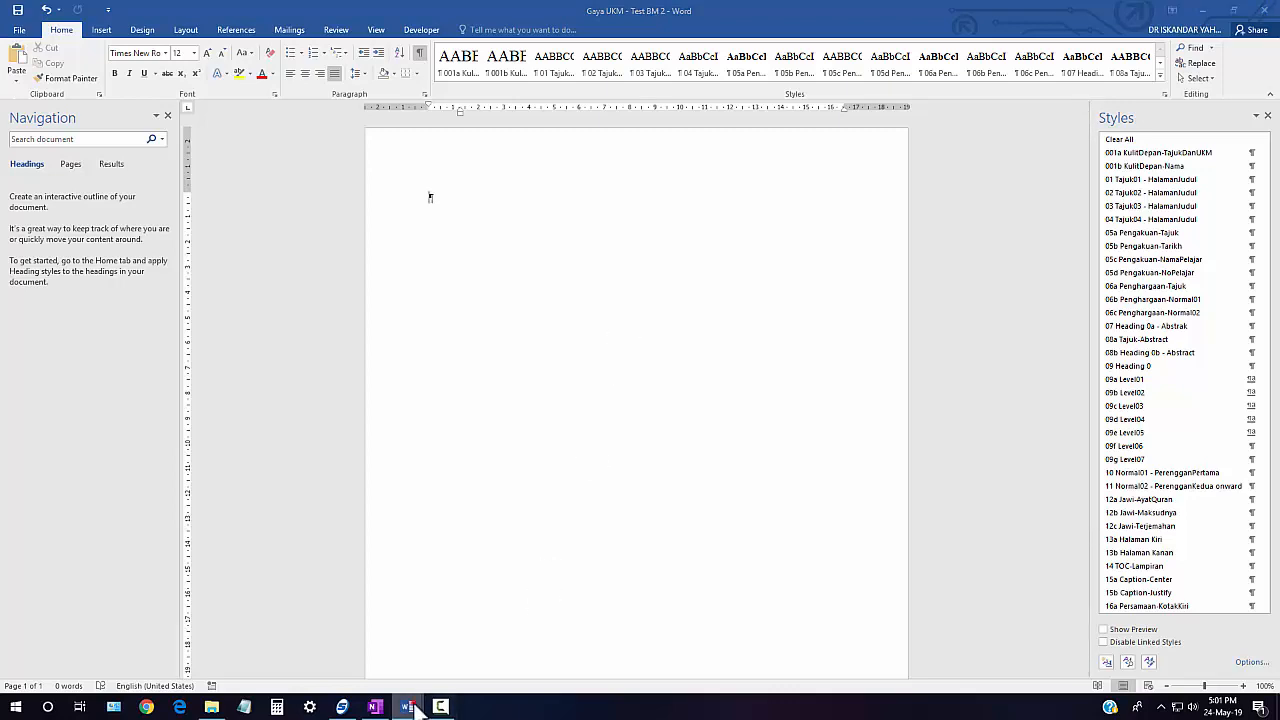
Review the reference thesis in the Document1 window for comparison.
mouse_move(410, 700)
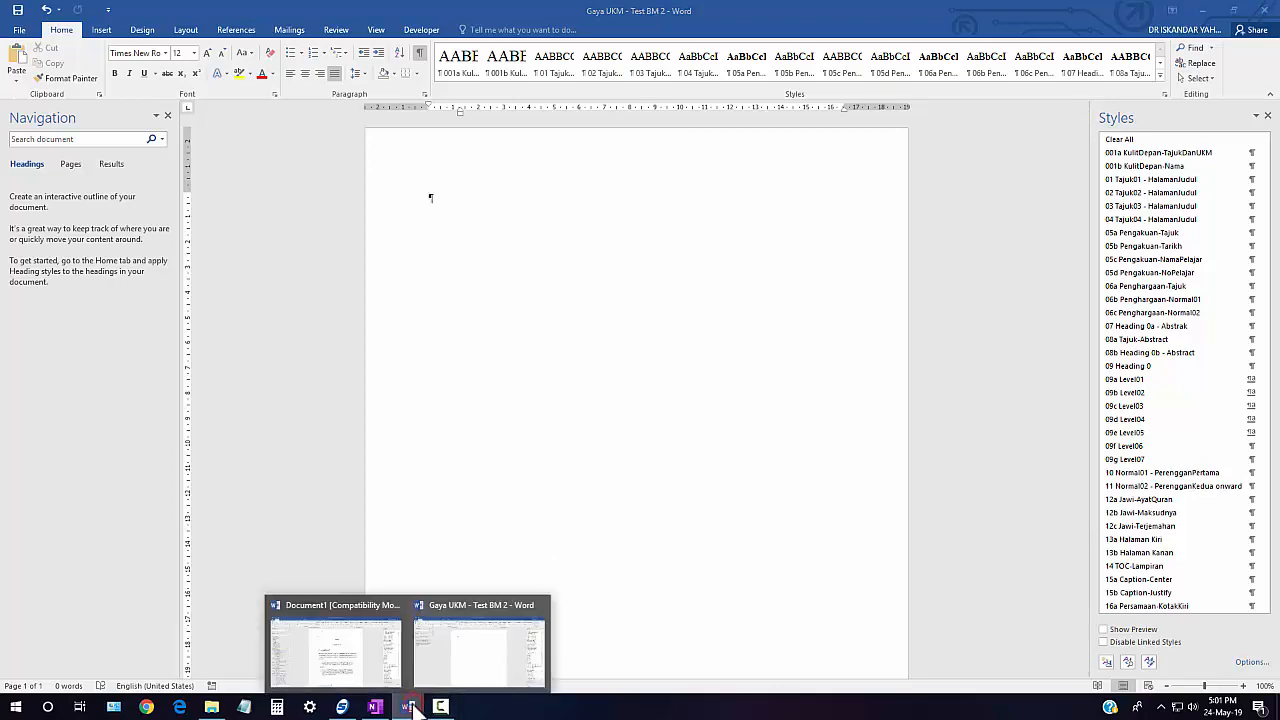
click(312, 642)
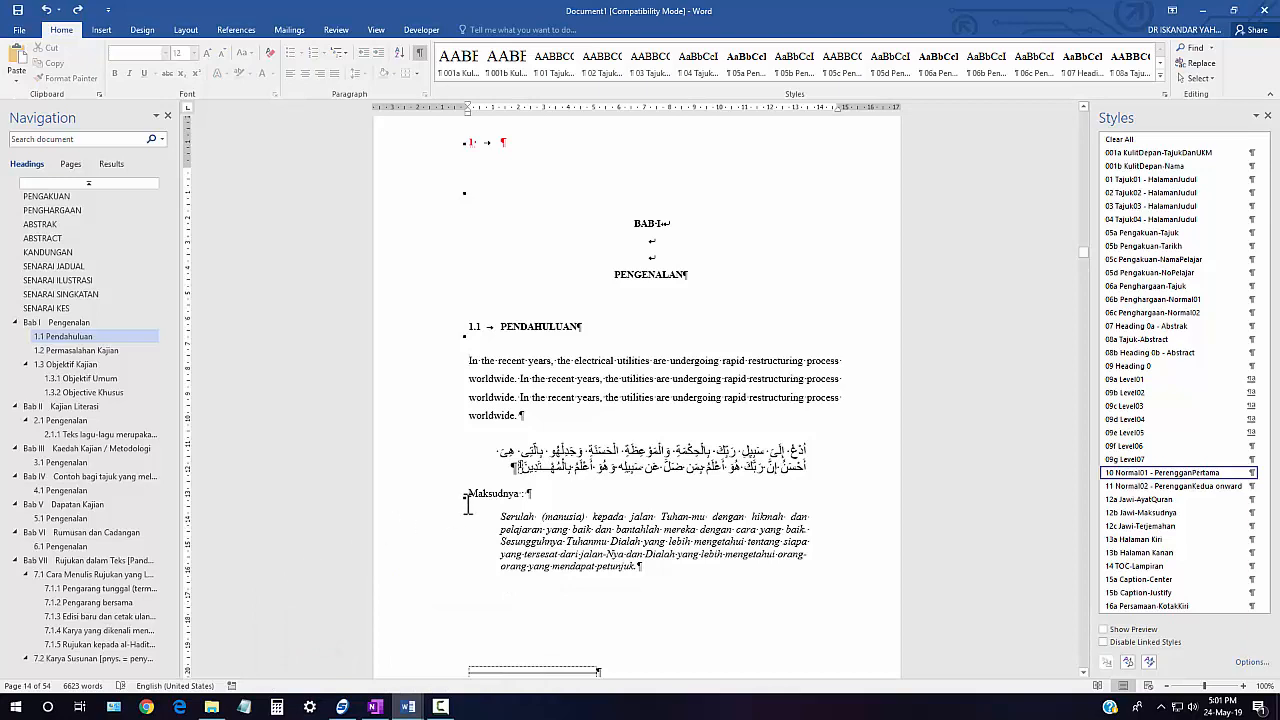
scroll(588, 449, up, 4)
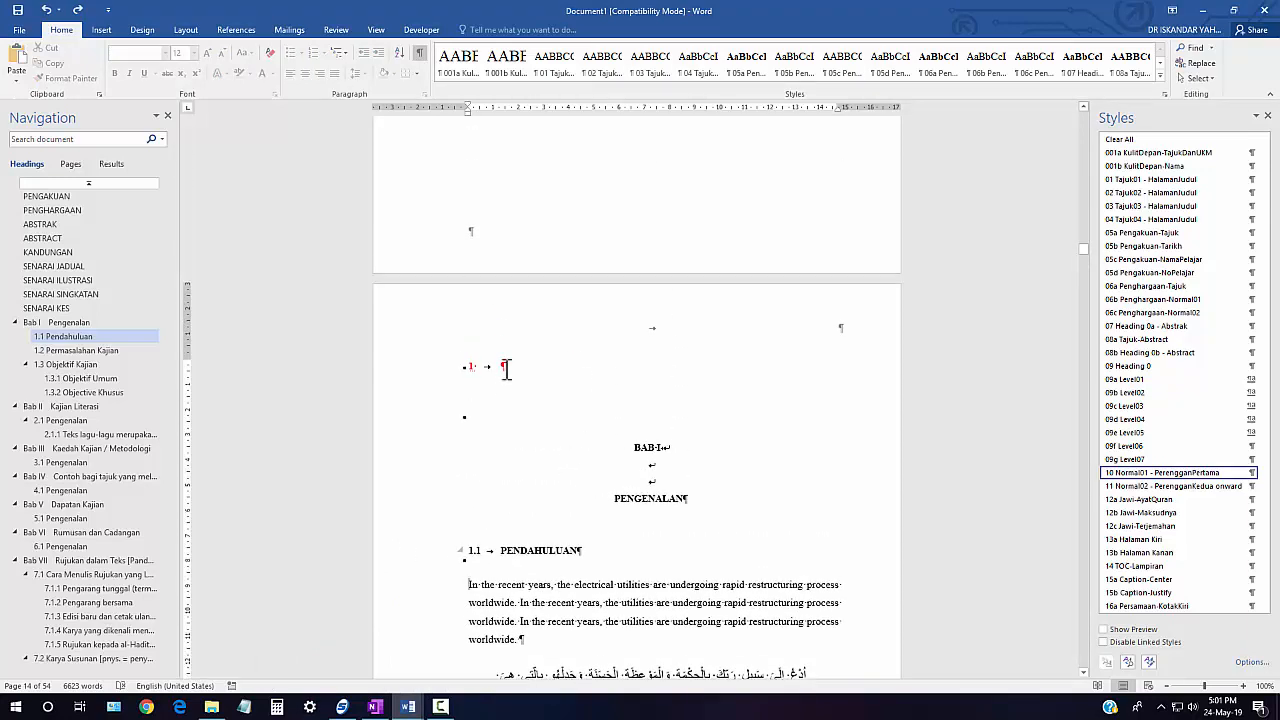
scroll(564, 426, down, 1)
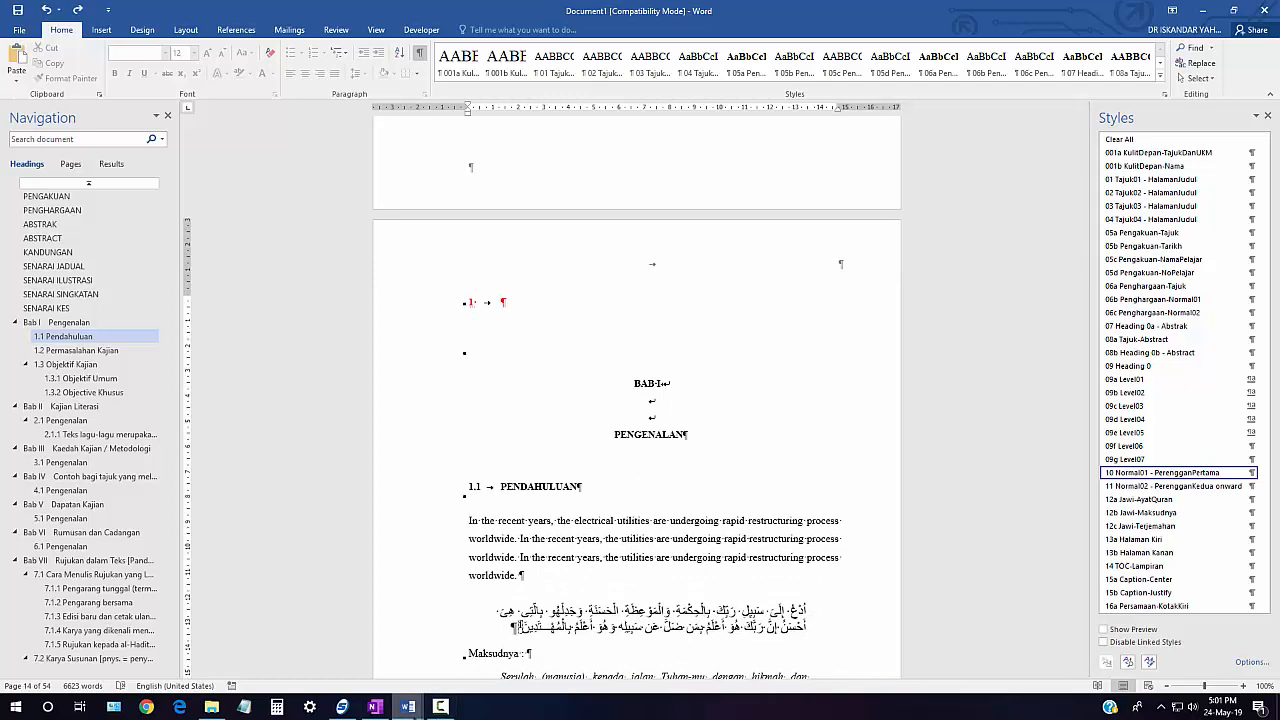
In the new document, type 'Bab' and apply Heading 1, making a numbered 'Bab 1' heading.
mouse_move(408, 707)
click(475, 648)
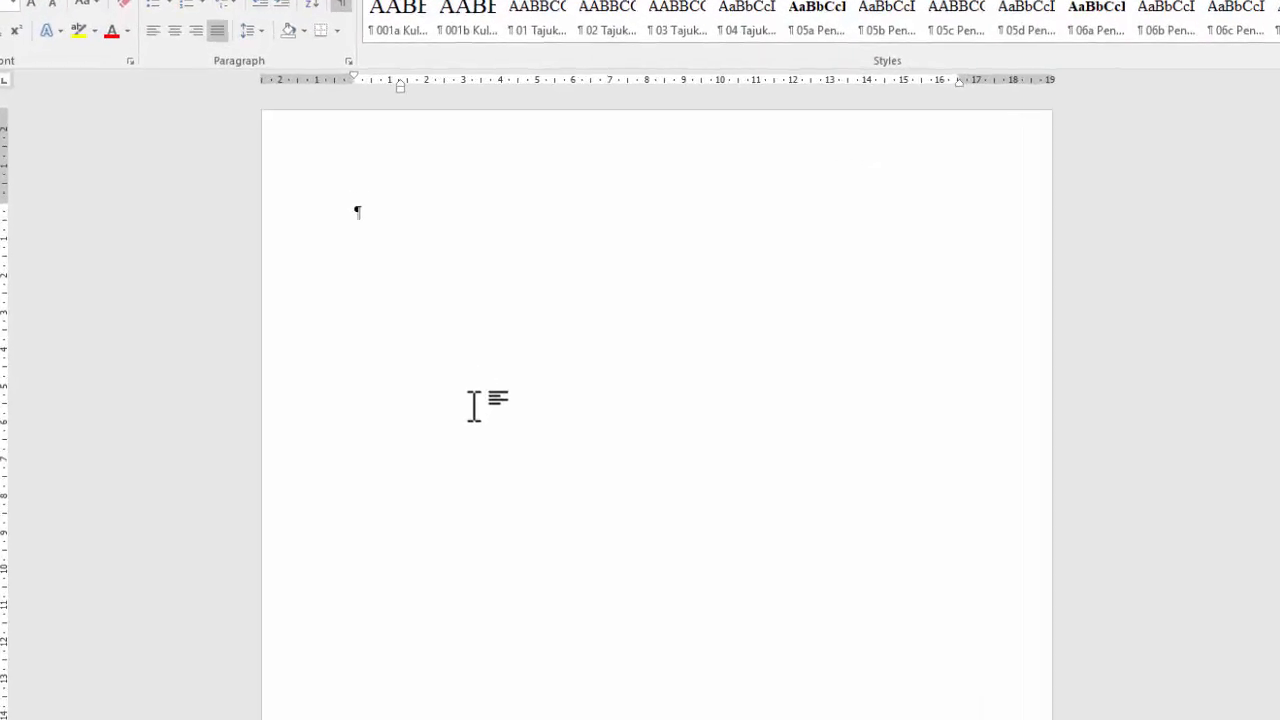
text(Bab)
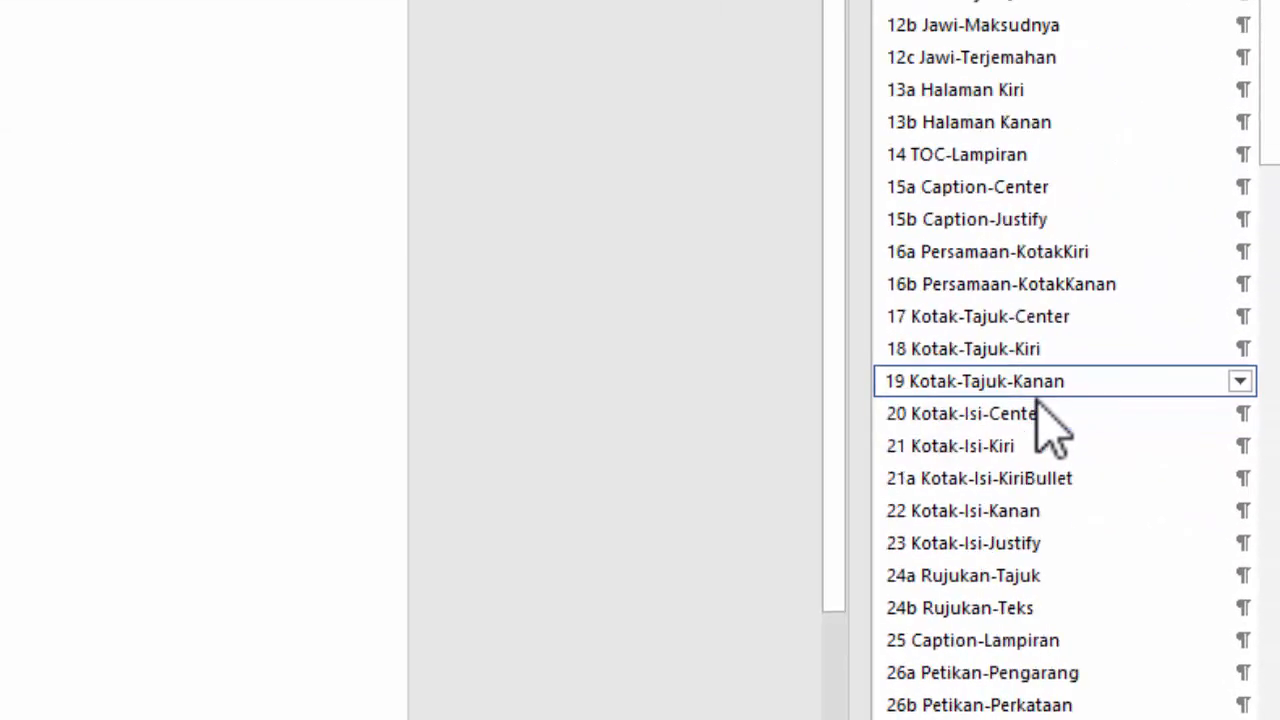
scroll(1037, 414, down, 10)
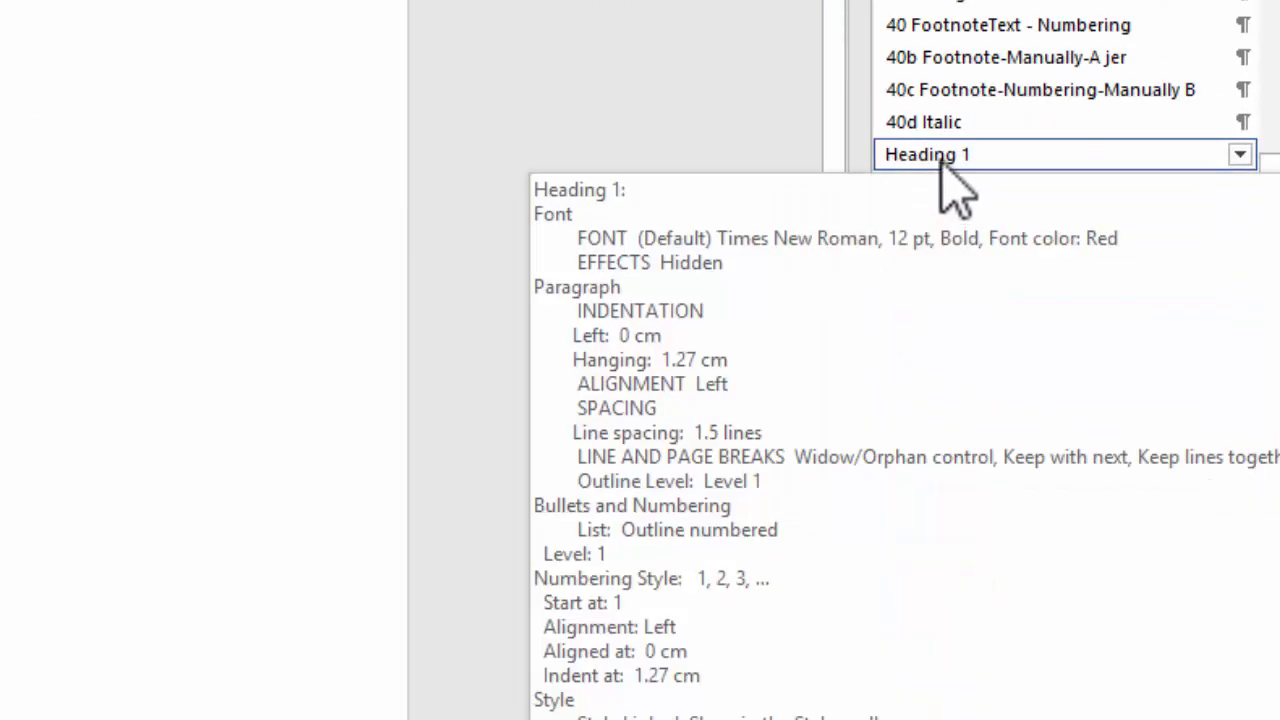
click(940, 155)
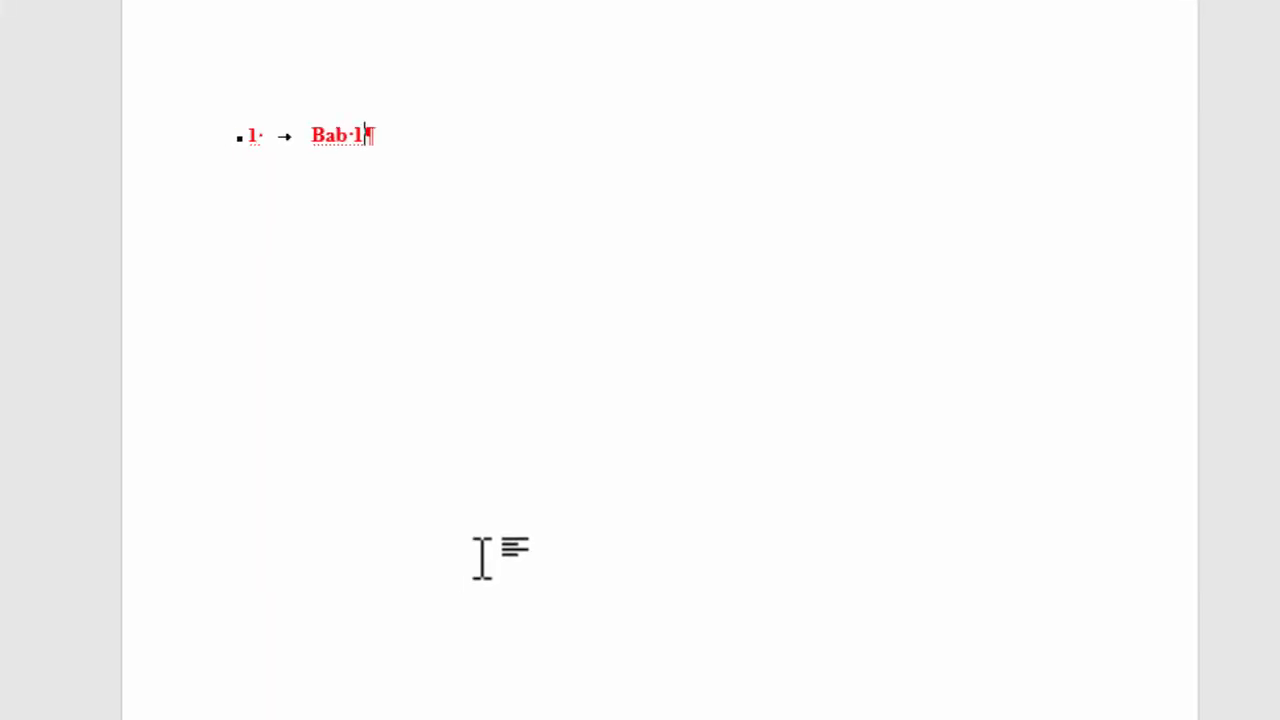
mouse_move(508, 700)
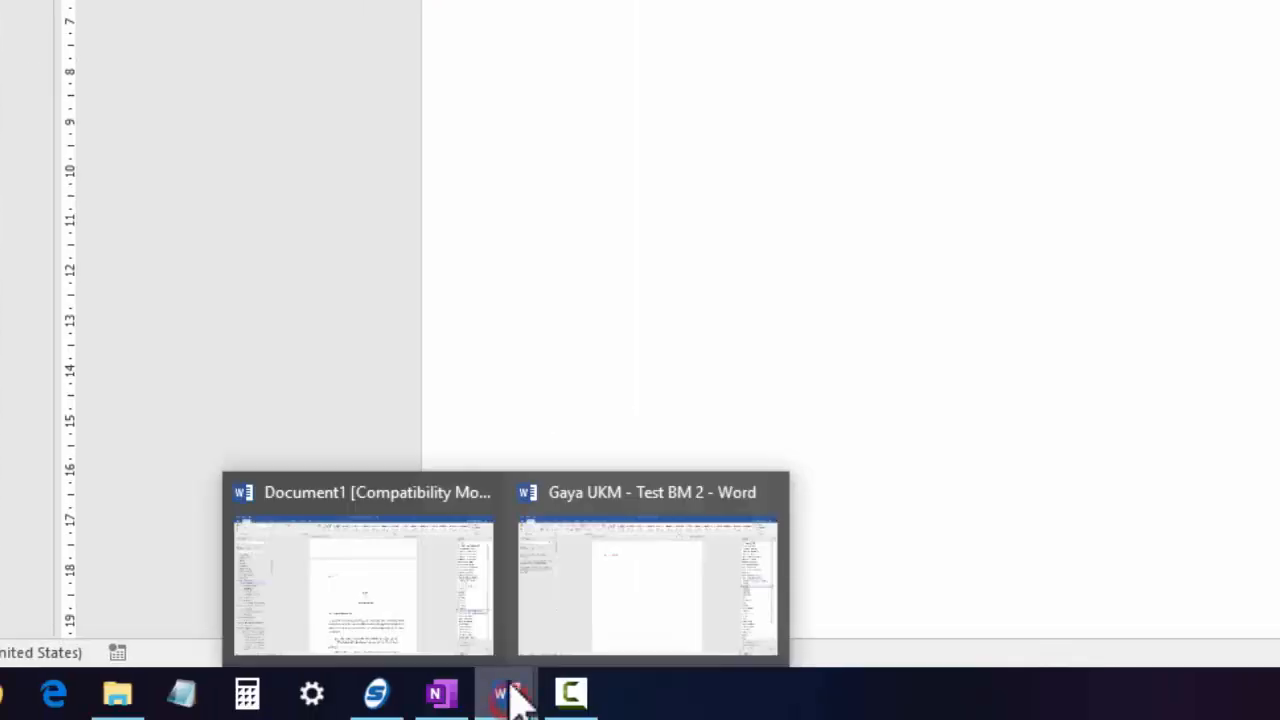
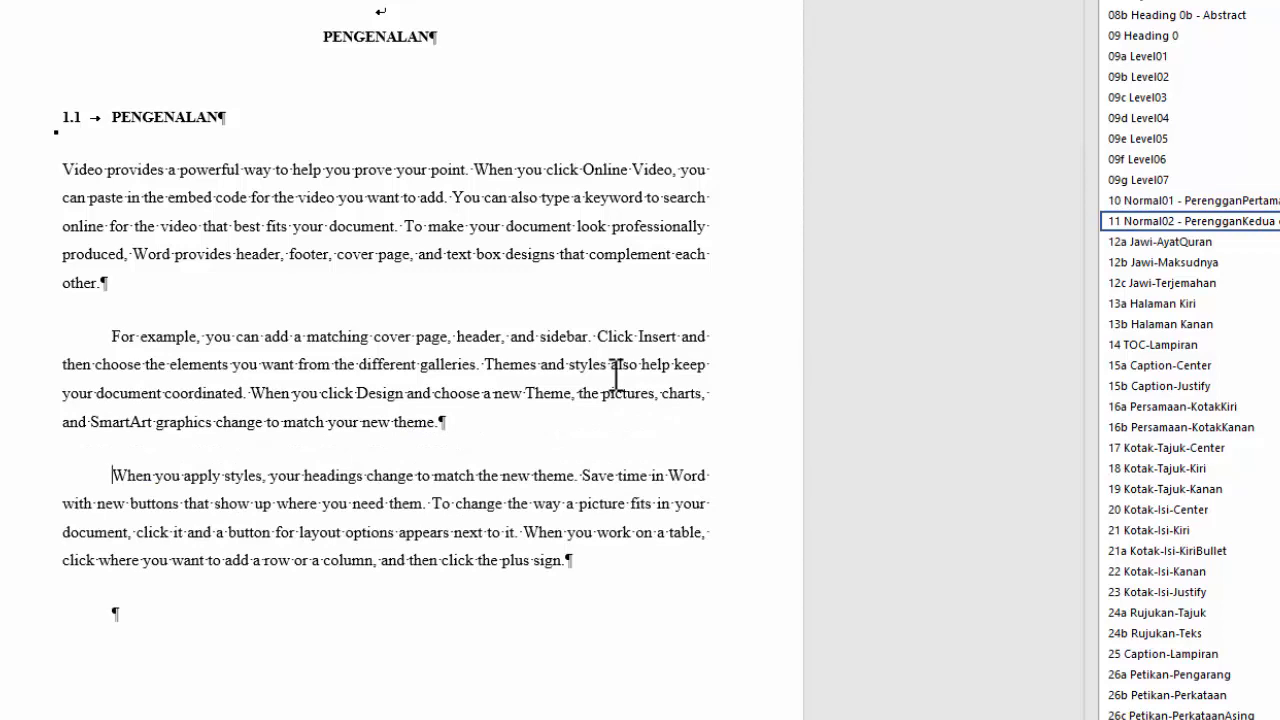
Leave one empty paragraph after the three sample paragraphs in section 1.1.
click(634, 560)
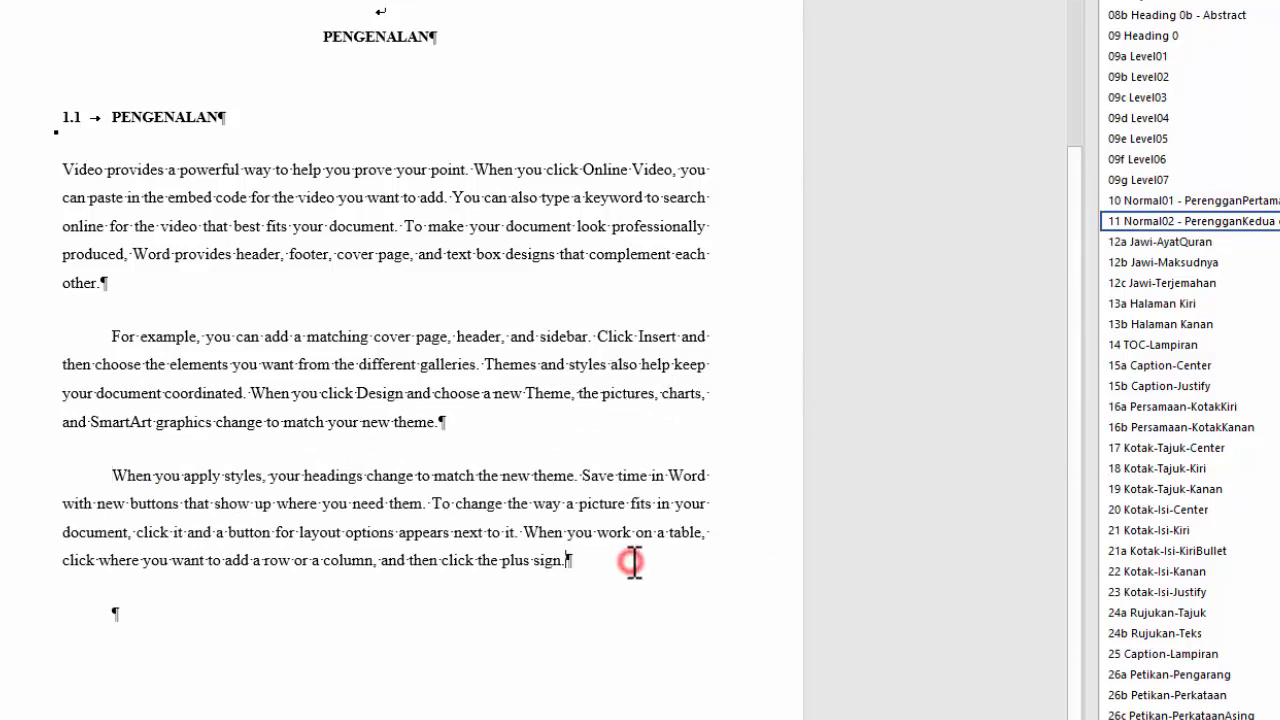
key(Return)
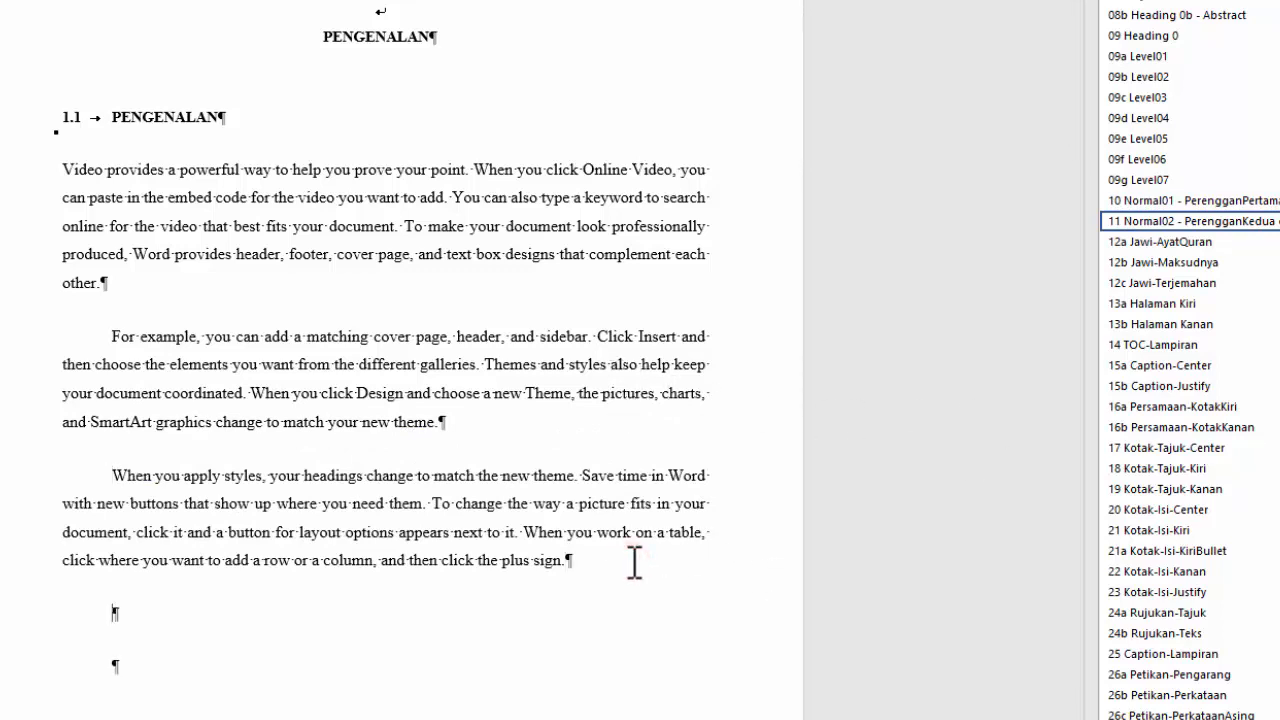
key(Delete)
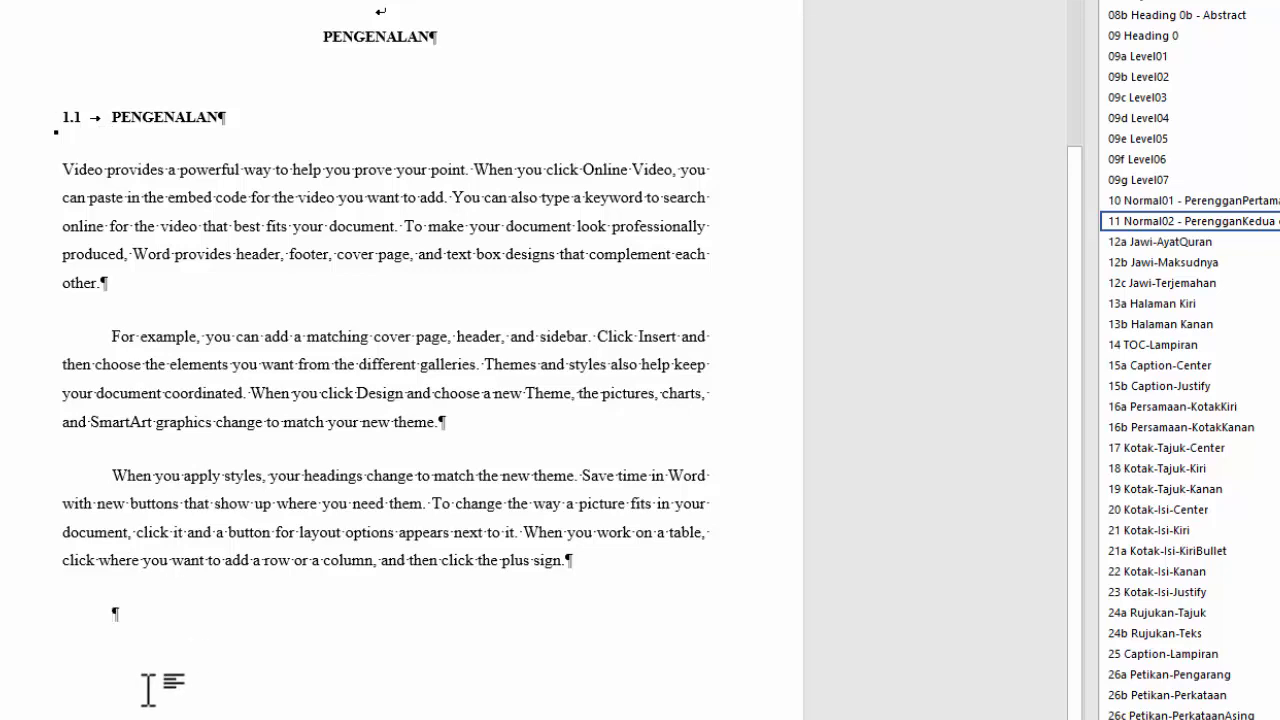
Add the numbered 1.2 heading 'SKOP KAJIAN' in the 09b Level02 style.
click(116, 117)
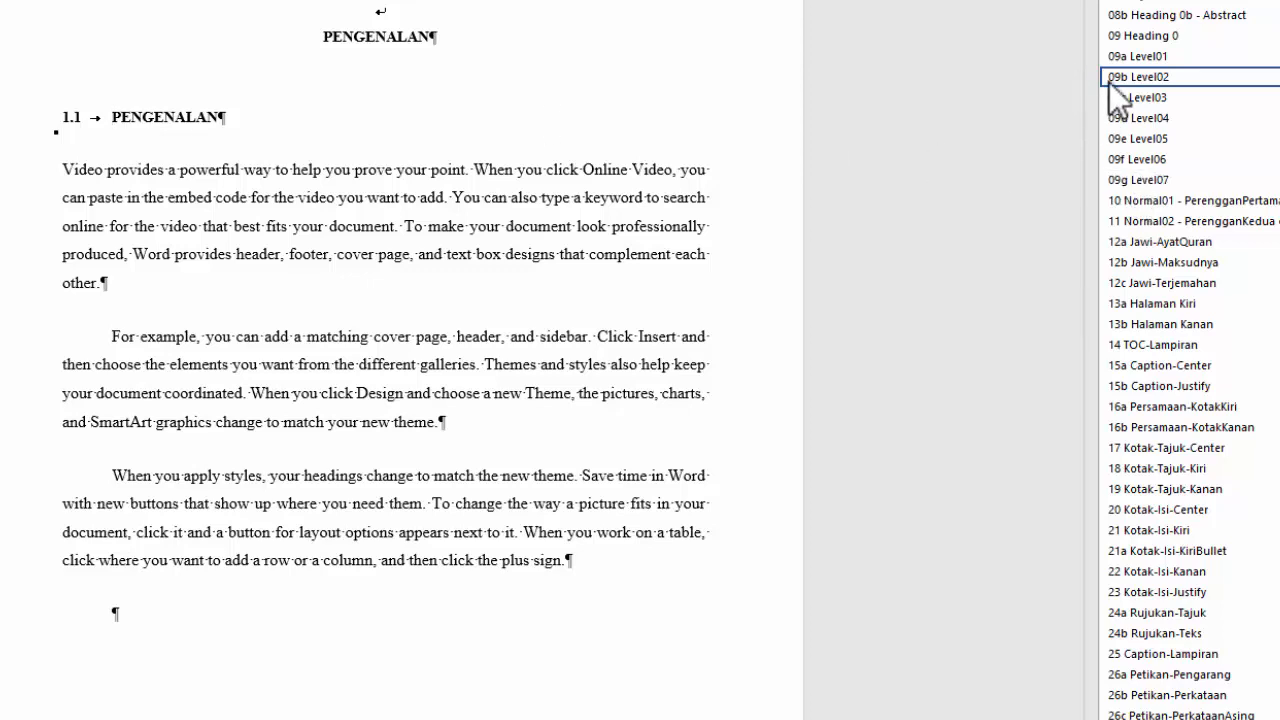
mouse_move(1103, 77)
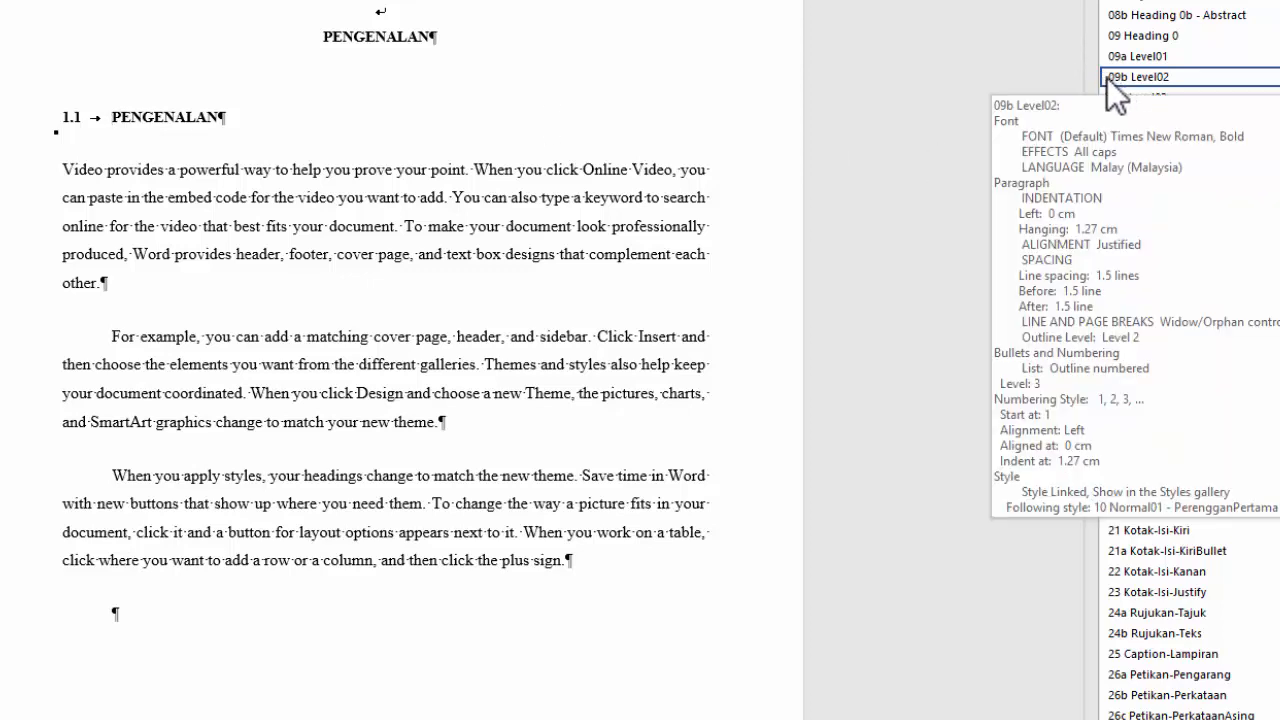
click(145, 622)
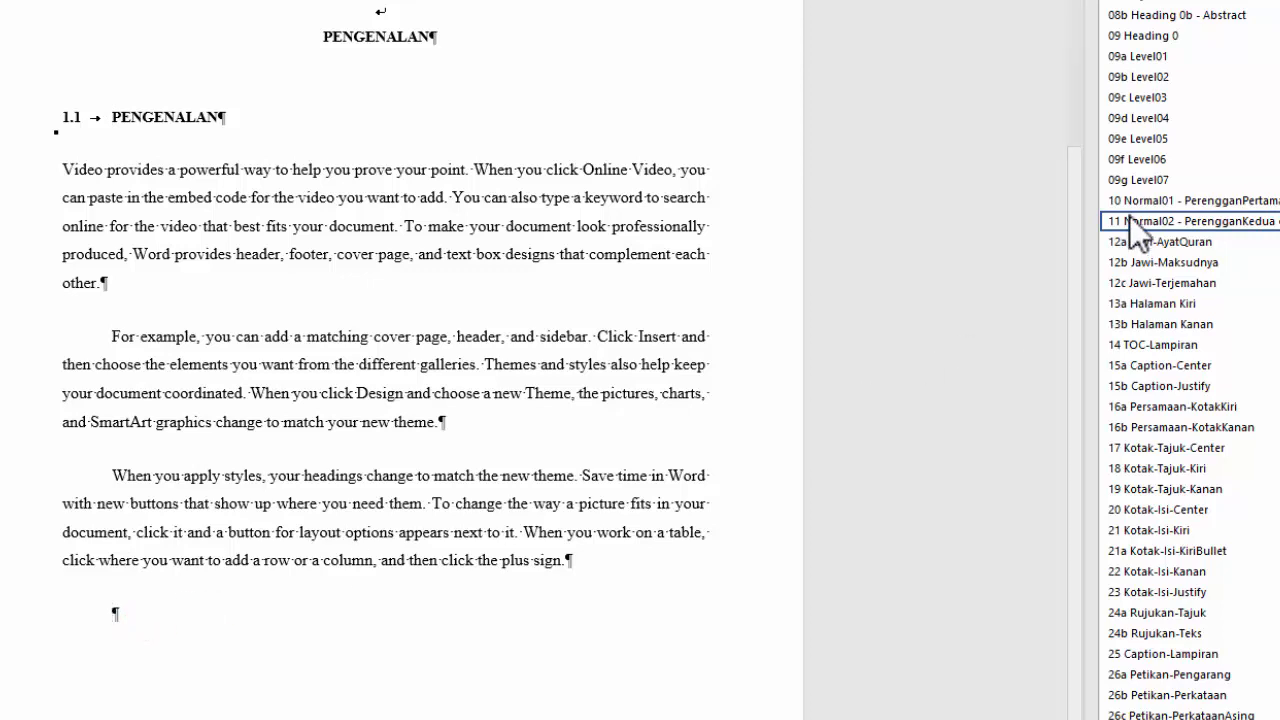
mouse_move(1123, 134)
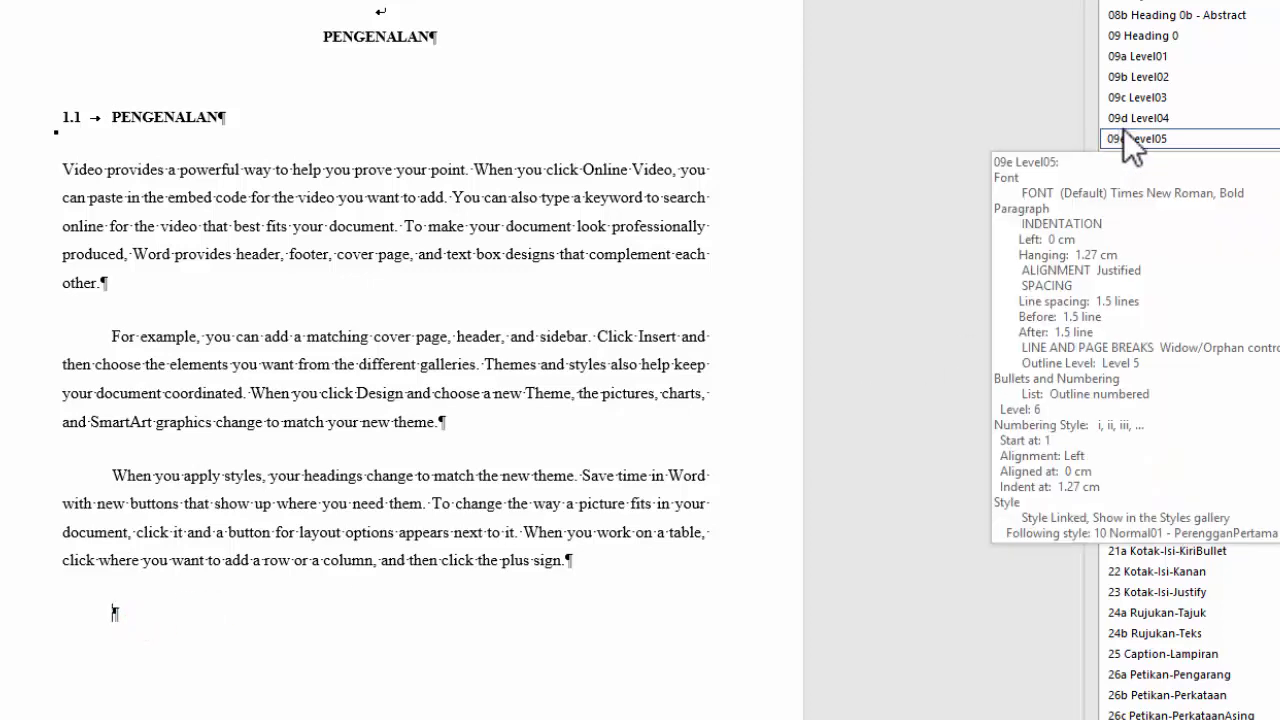
click(1134, 78)
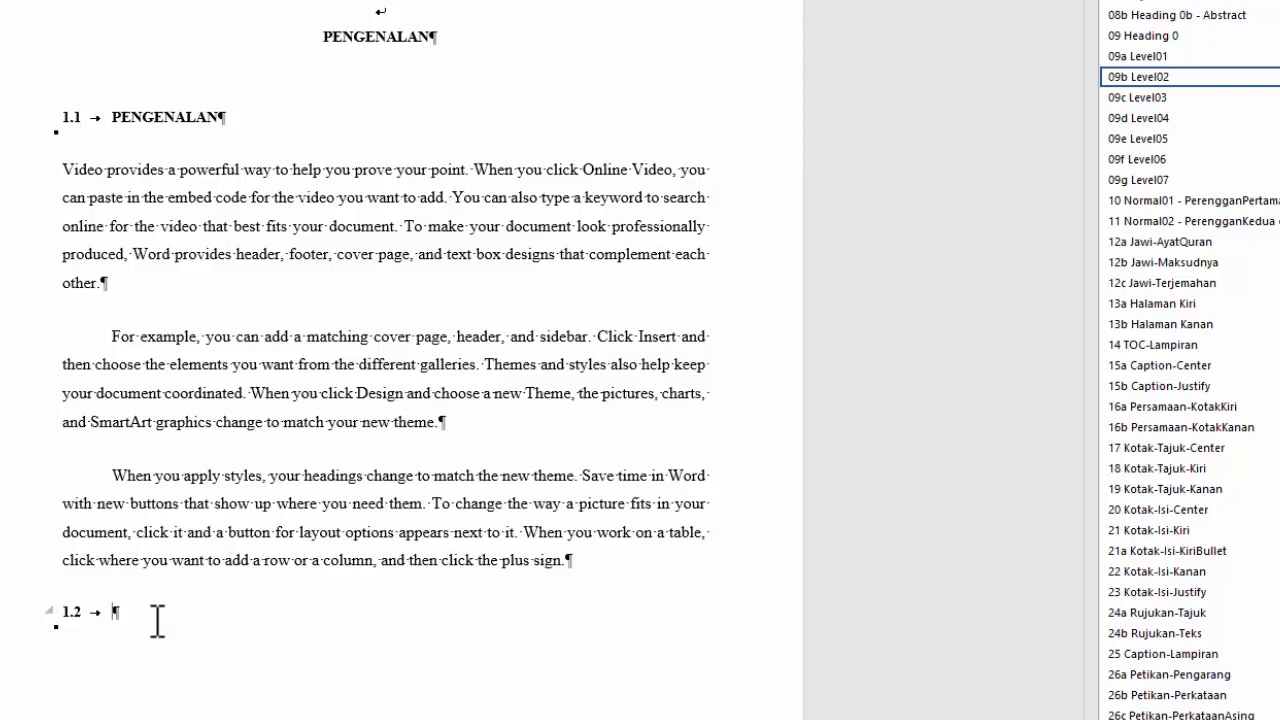
text(SKOP KAJIAN)
Fill section 1.2 with two =rand(2,3) sample paragraphs, indenting the second with 11 Normal02.
key(Return)
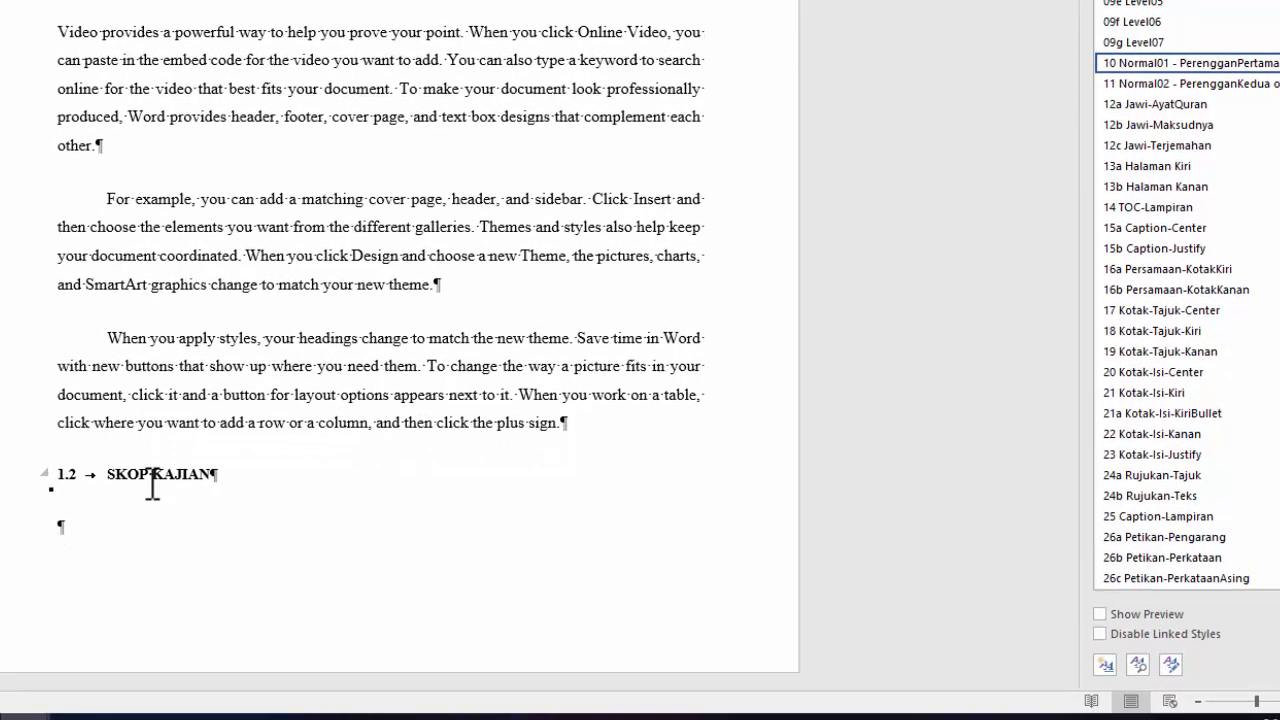
text(=rand(2,3))
key(Return)
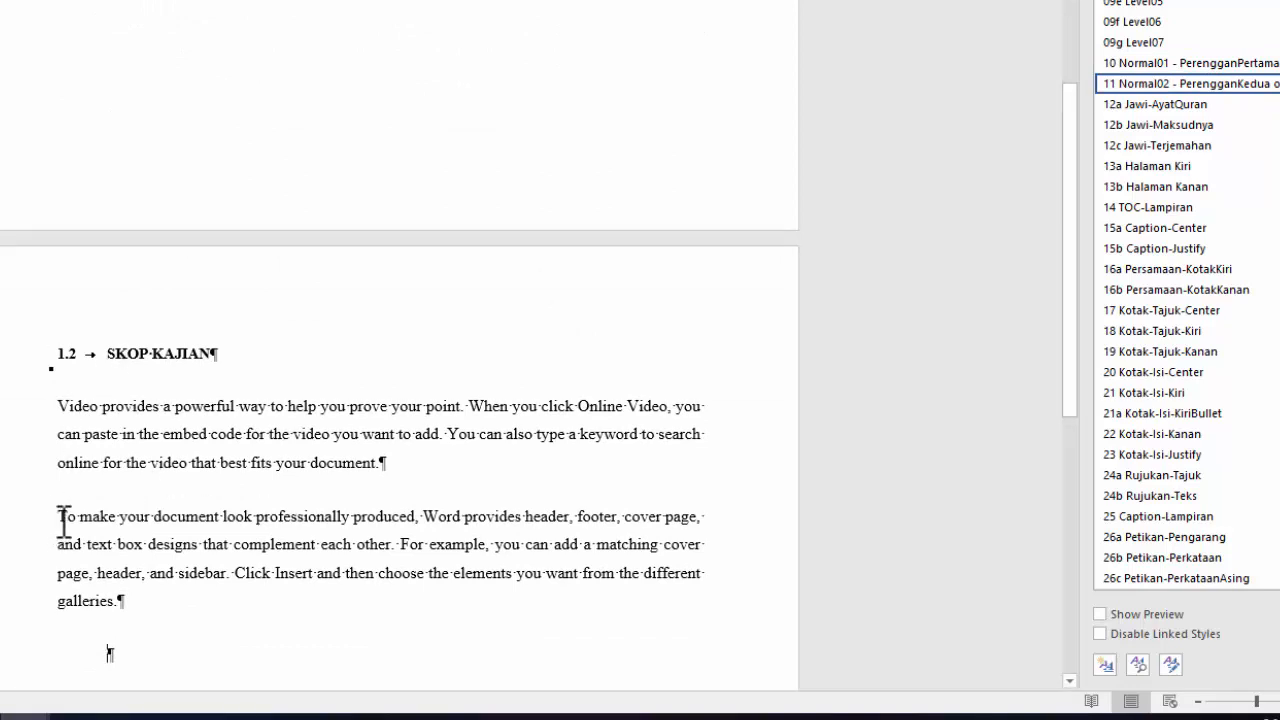
click(1125, 83)
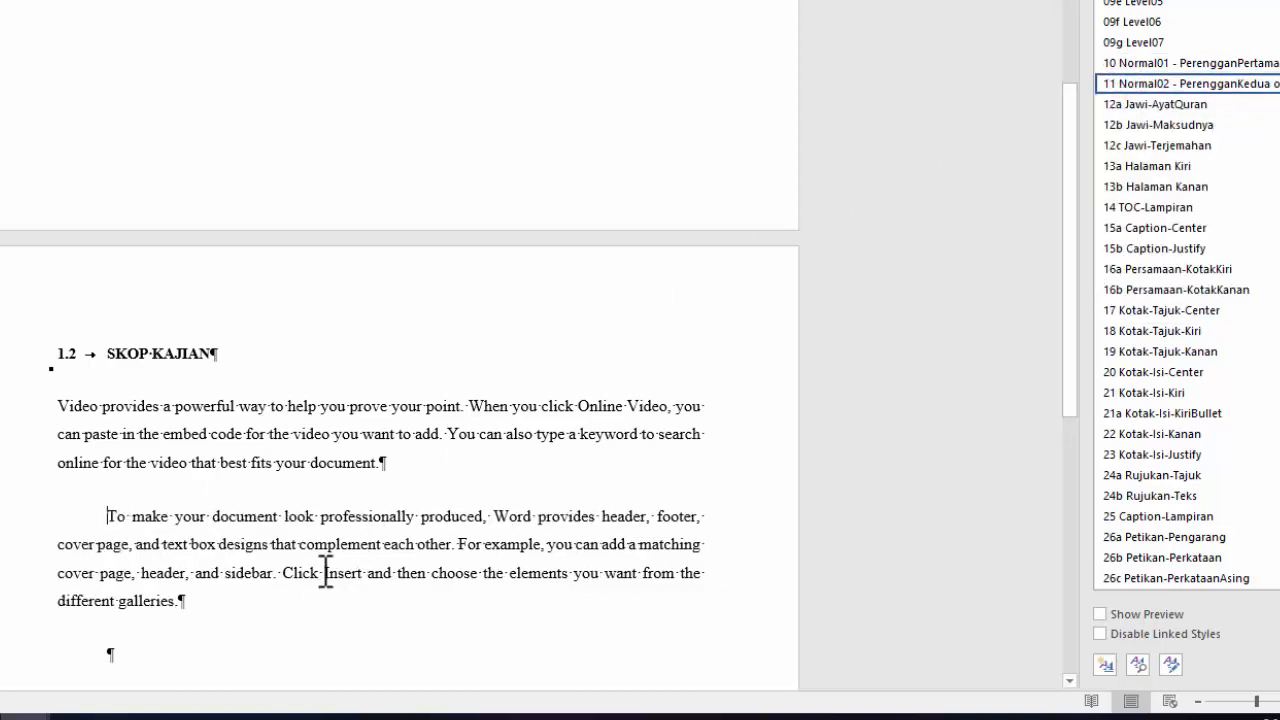
scroll(363, 491, down, 3)
Turn the empty paragraph below the section 1.2 text into the numbered 1.3 heading.
click(204, 456)
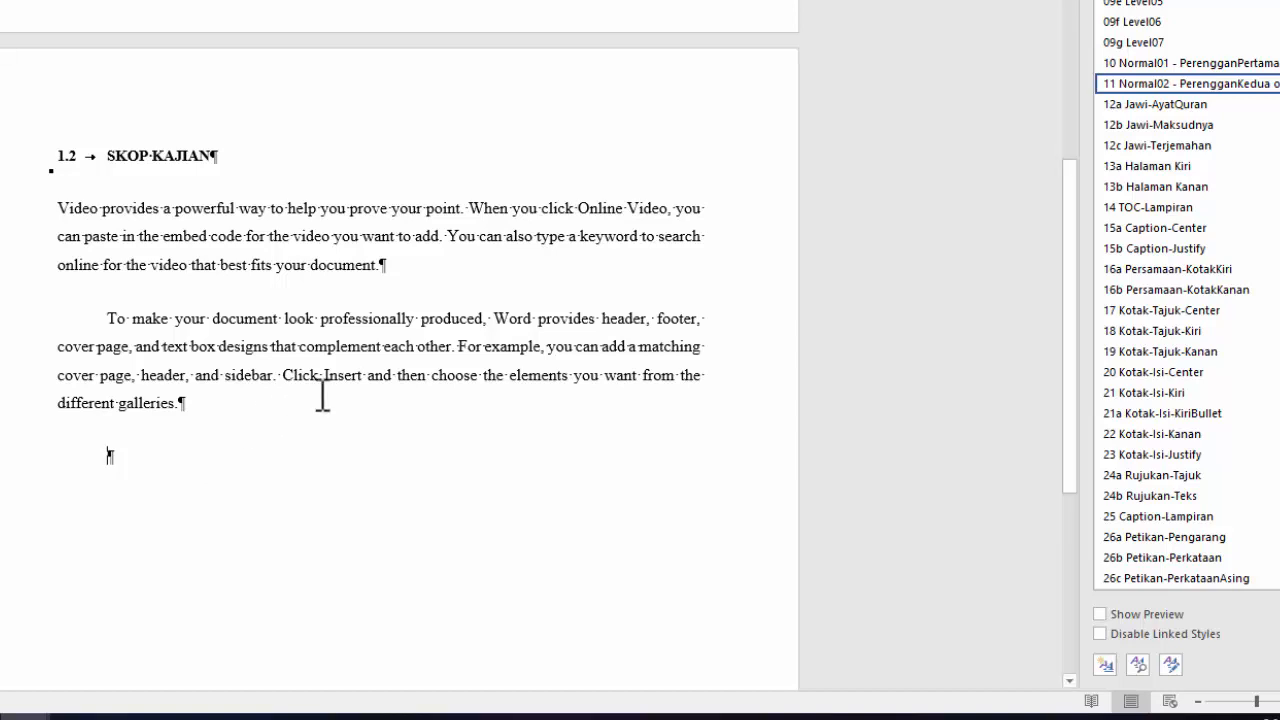
click(108, 155)
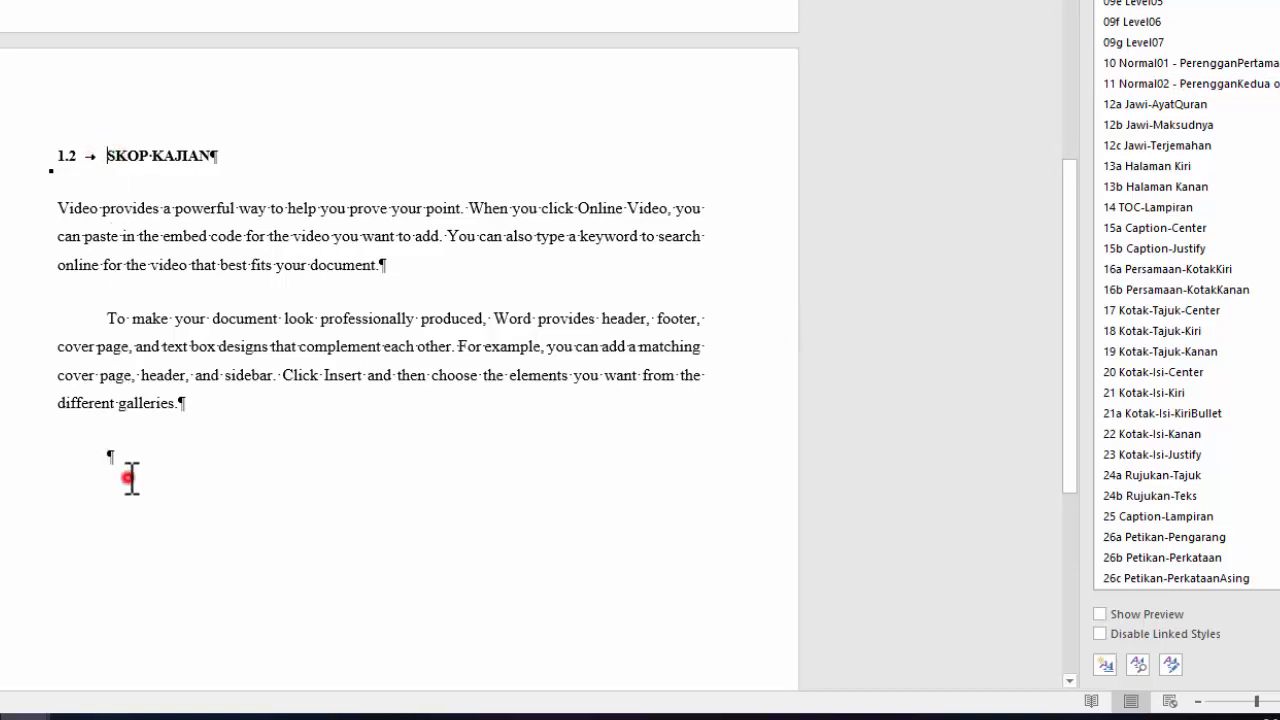
click(127, 470)
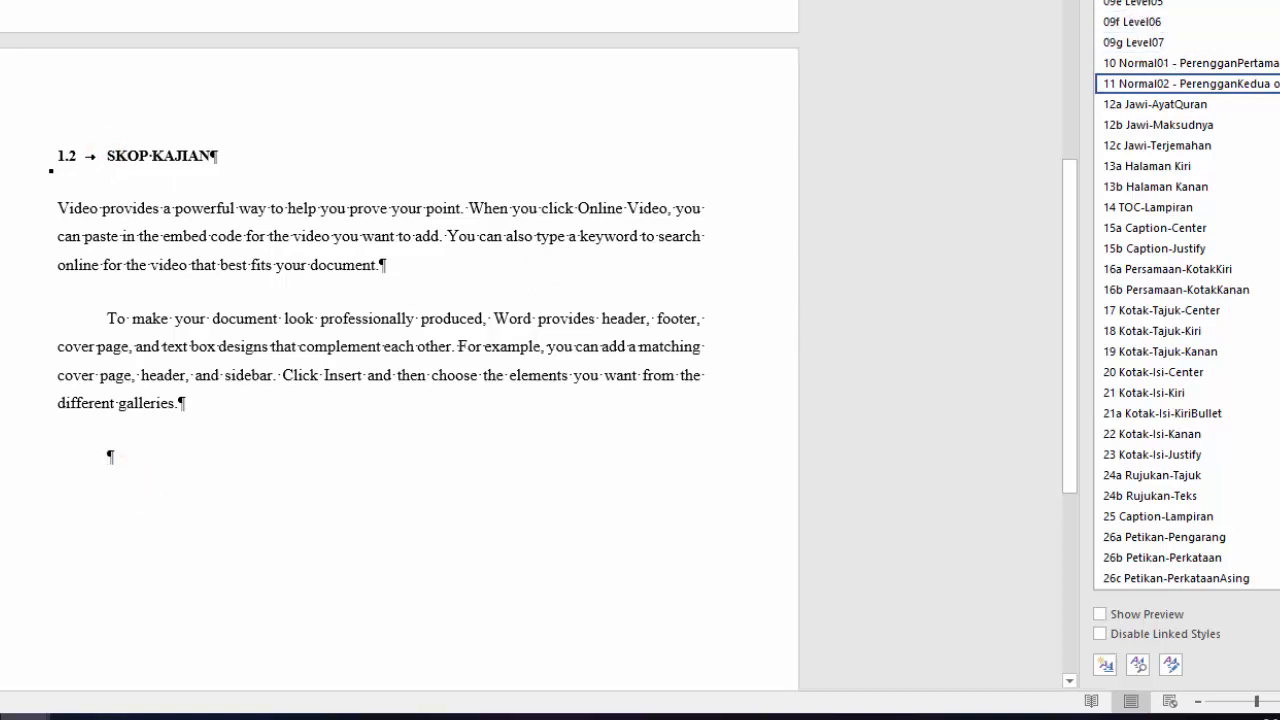
click(1133, 0)
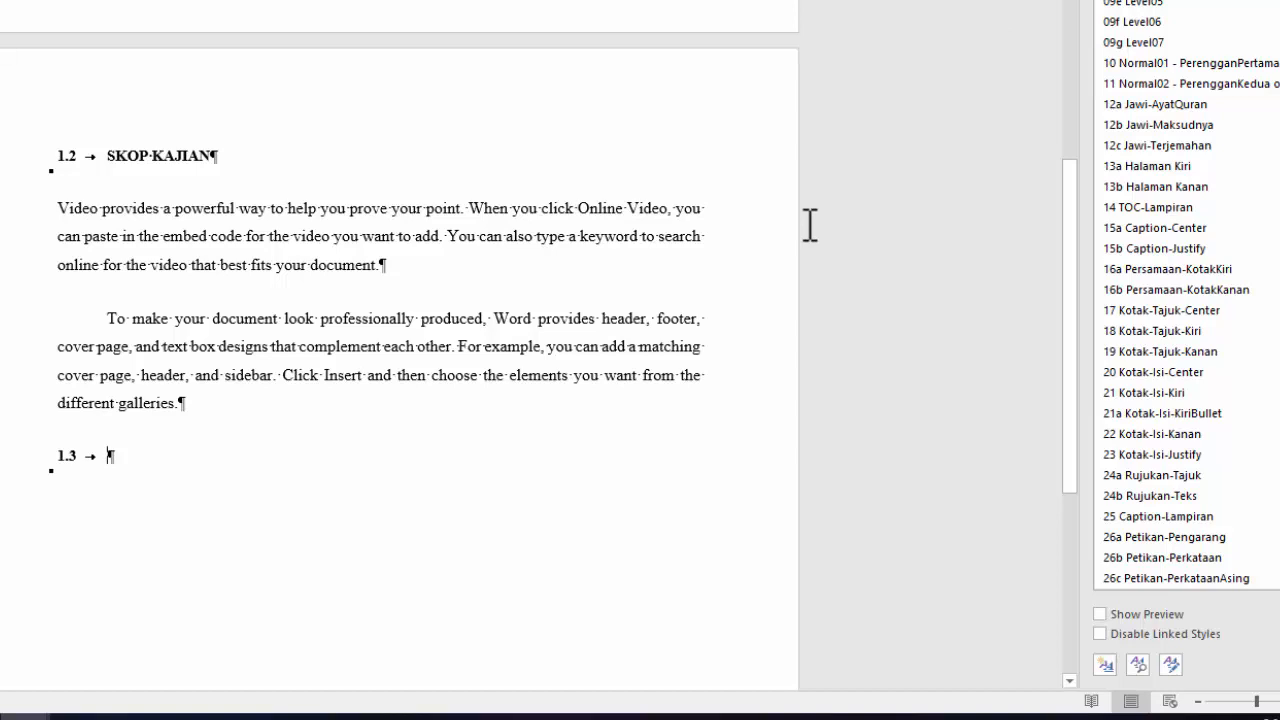
Type the 1.3 heading 'PERMASALAHAN KAJIAN', correcting the typos.
text(PERMA)
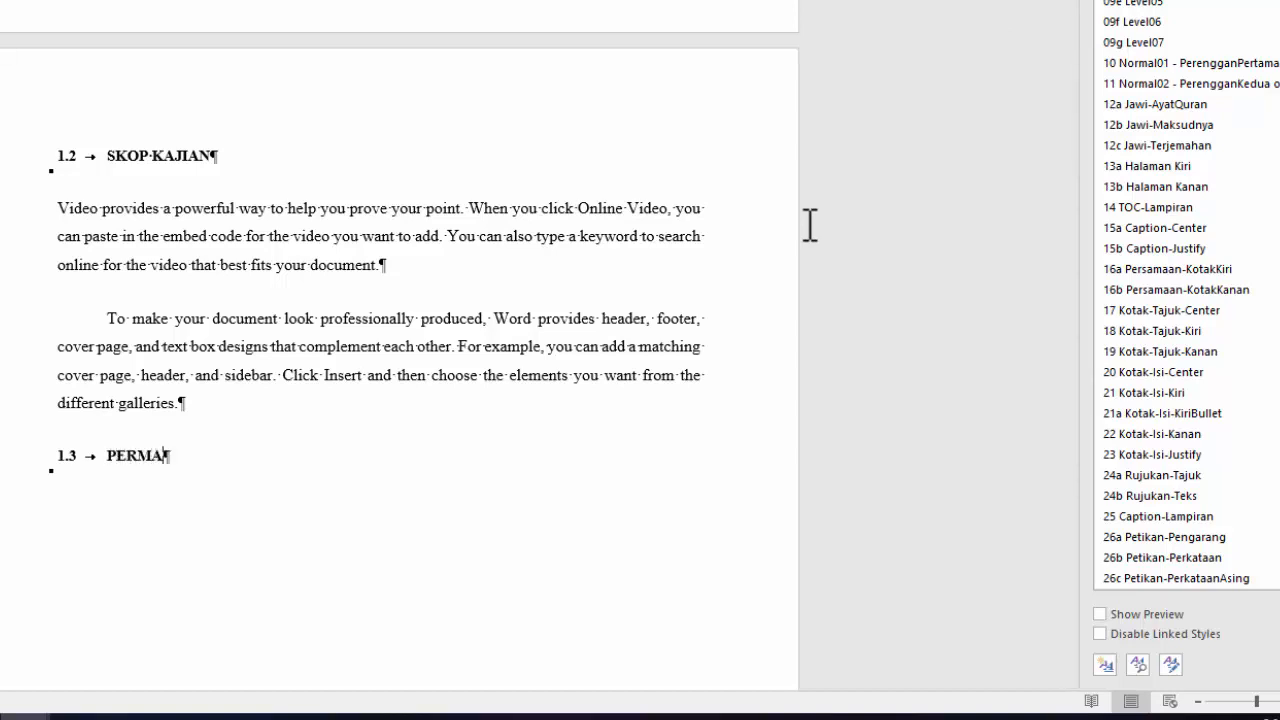
text(SALAHAN)
key(BackSpace)
key(BackSpace)
key(BackSpace)
key(BackSpace)
key(BackSpace)
text(ALAHAN)
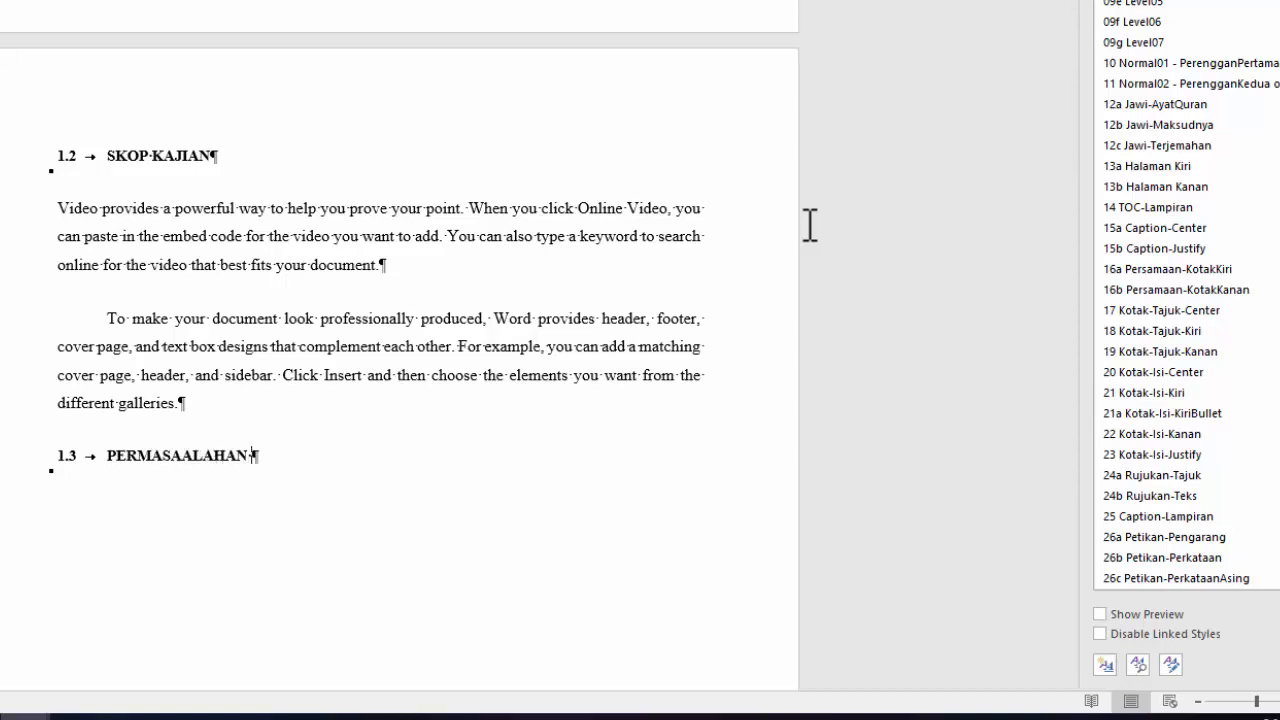
text( KAJIAN)
click(189, 456)
key(BackSpace)
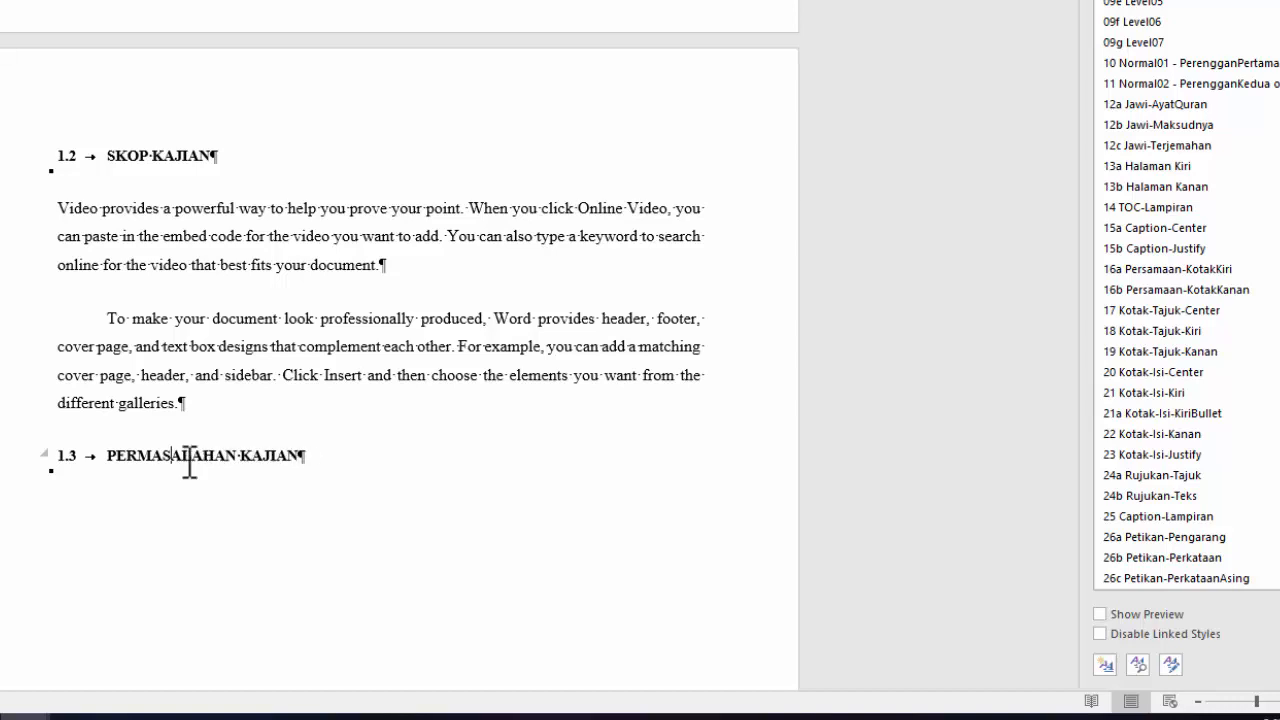
click(375, 462)
Add the numbered 1.4 heading 'OBJEKTIF KAJIAN' below it.
key(Return)
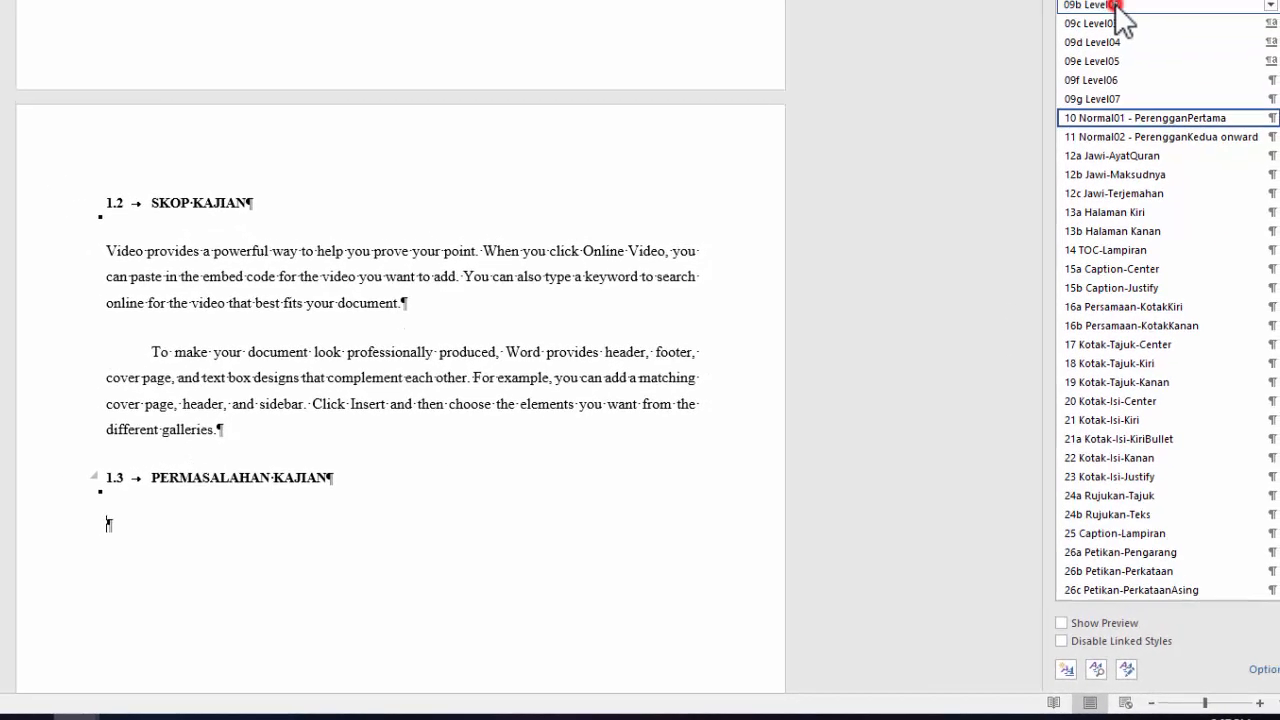
click(1100, 6)
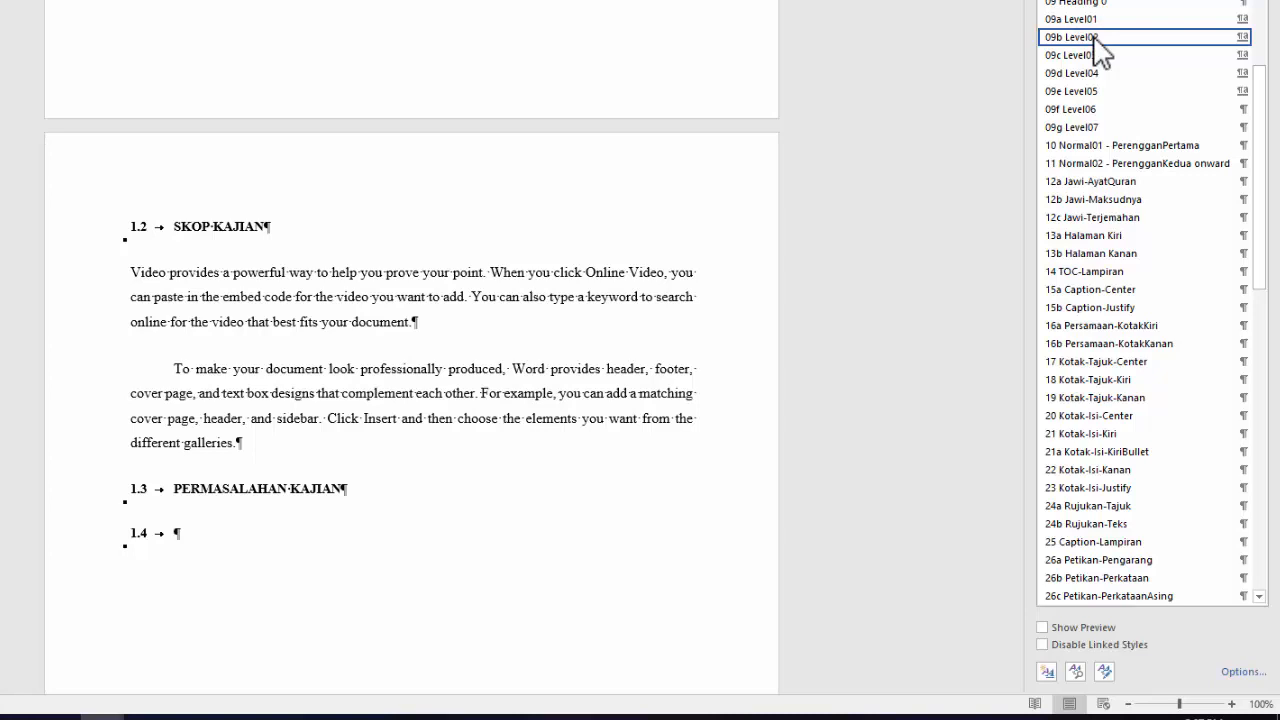
text(OBJEKTIF KAJIA)
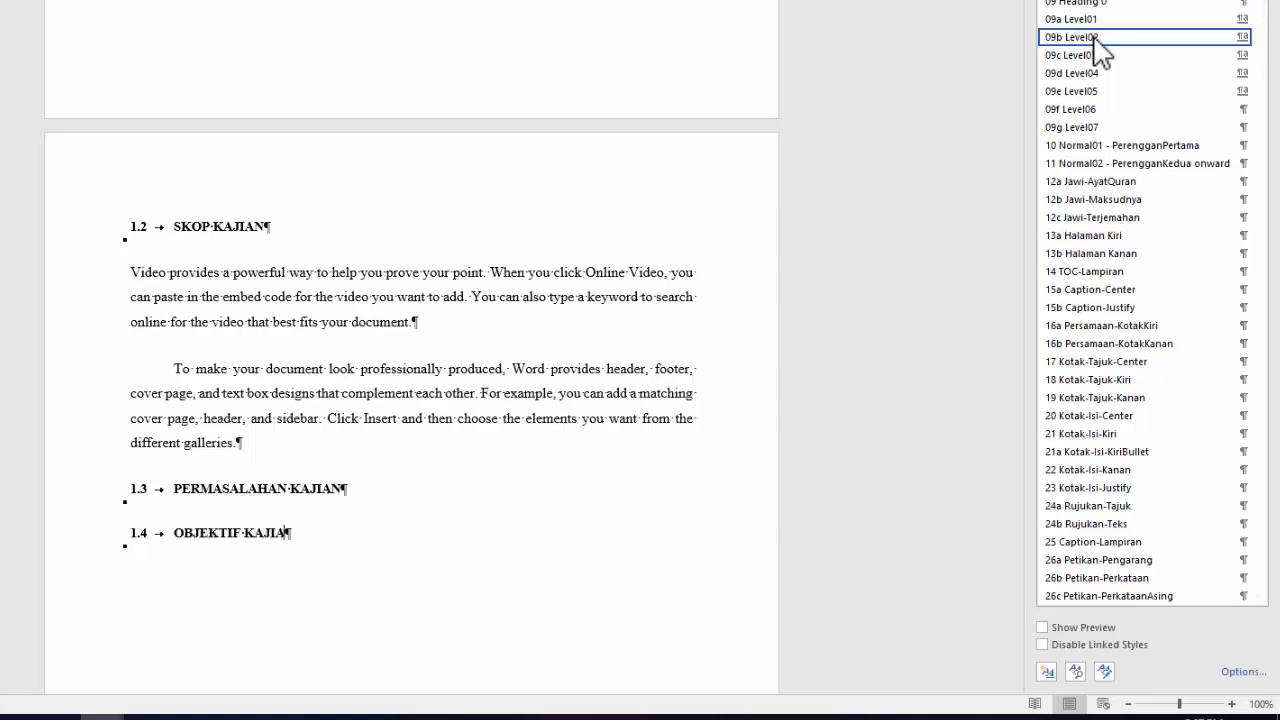
text(N)
key(Return)
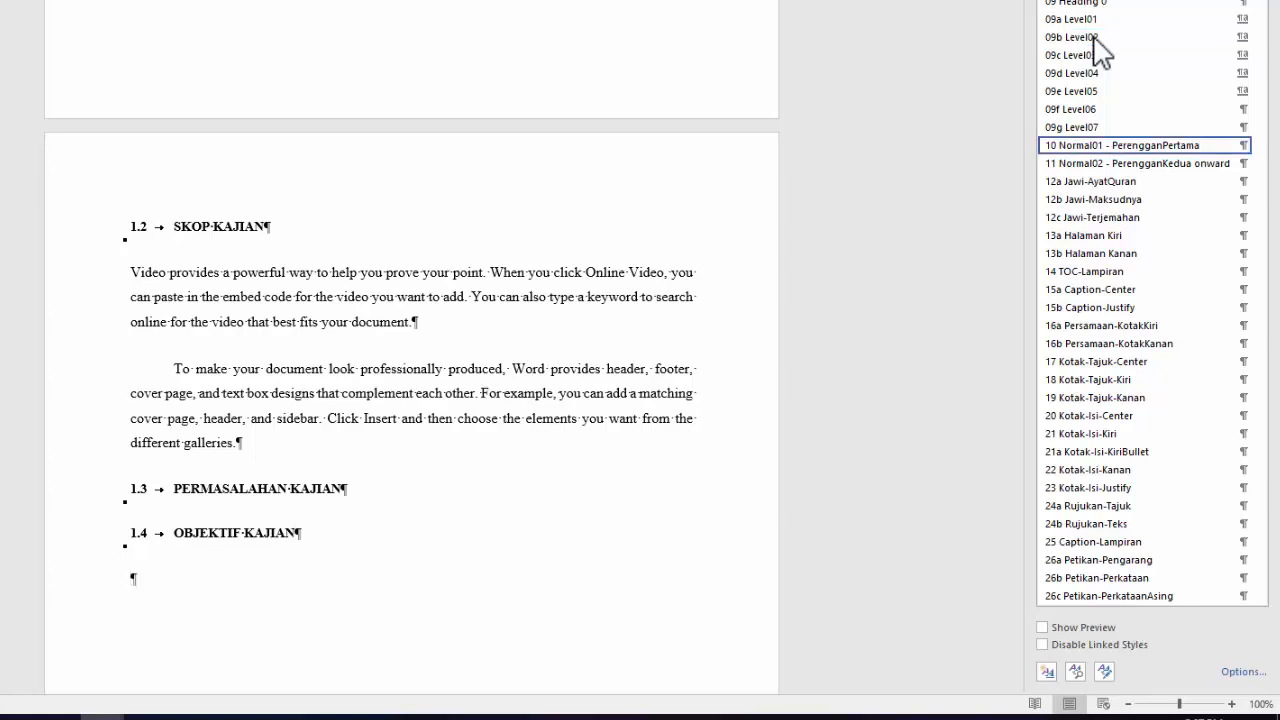
Fill section 1.3 with a sample paragraph using =rand(1,4).
click(381, 488)
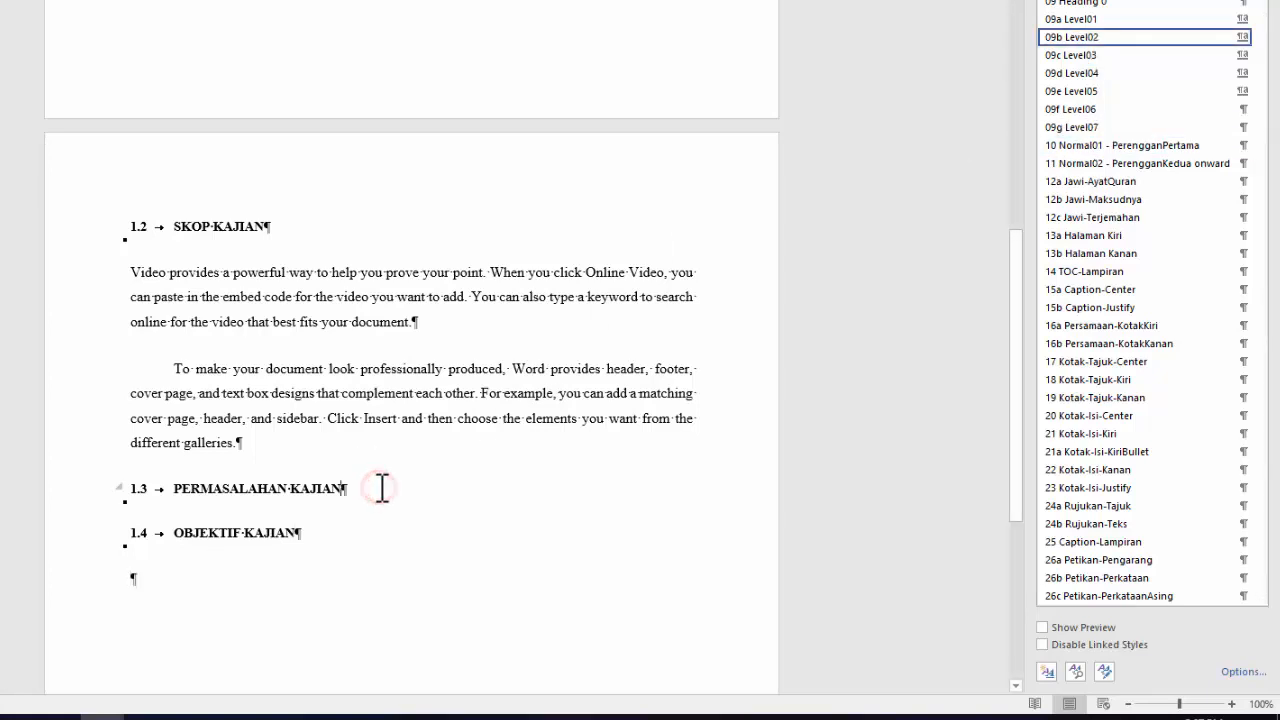
key(Return)
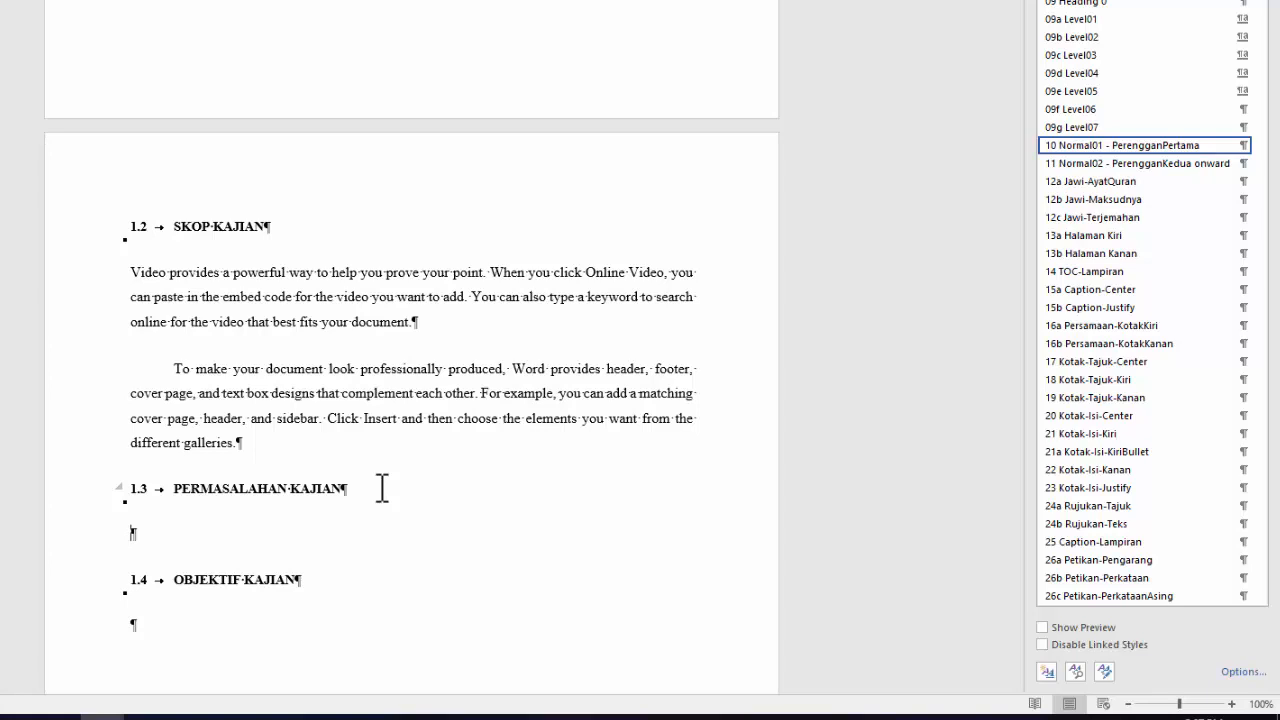
text(=rand(1,4))
key(Return)
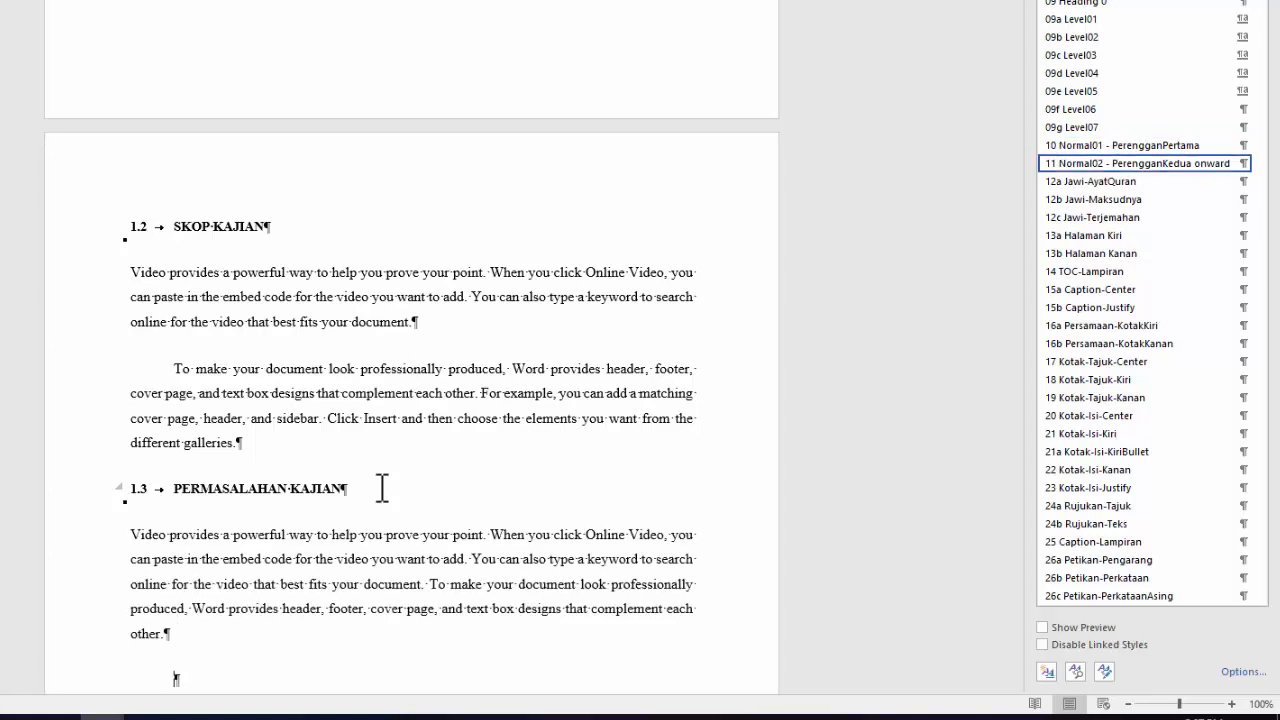
scroll(429, 449, down, 3)
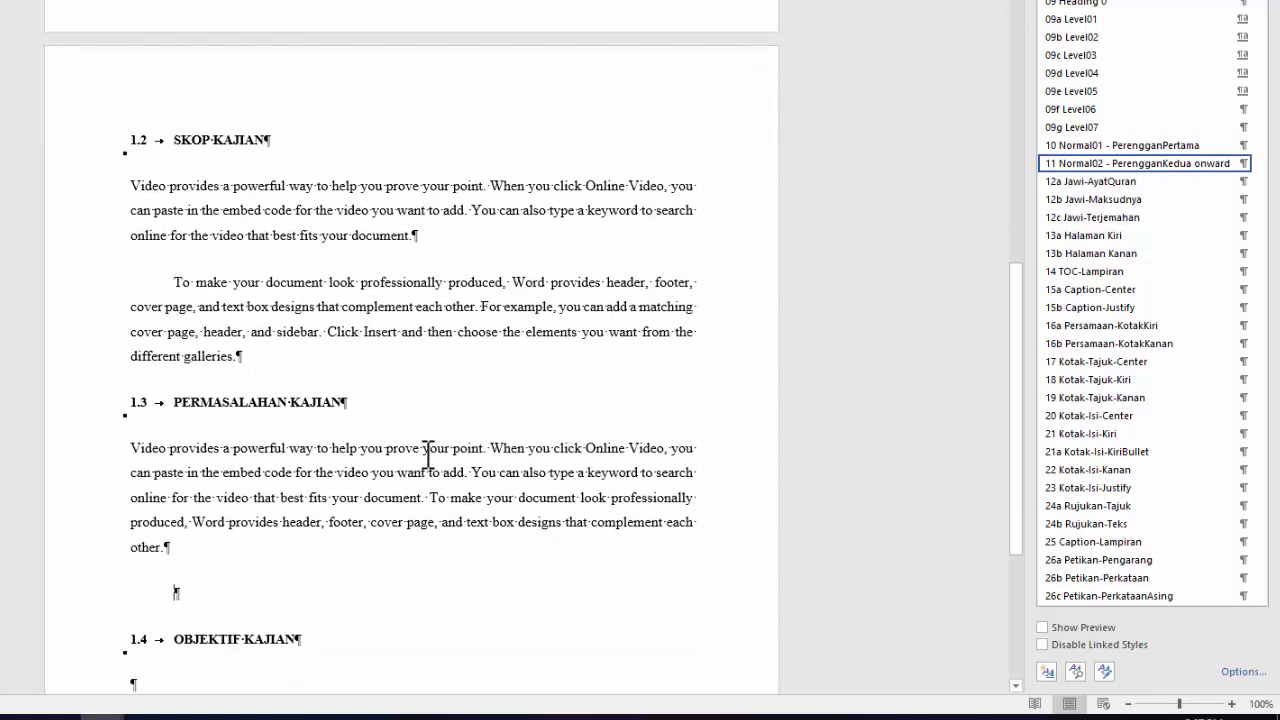
key(Delete)
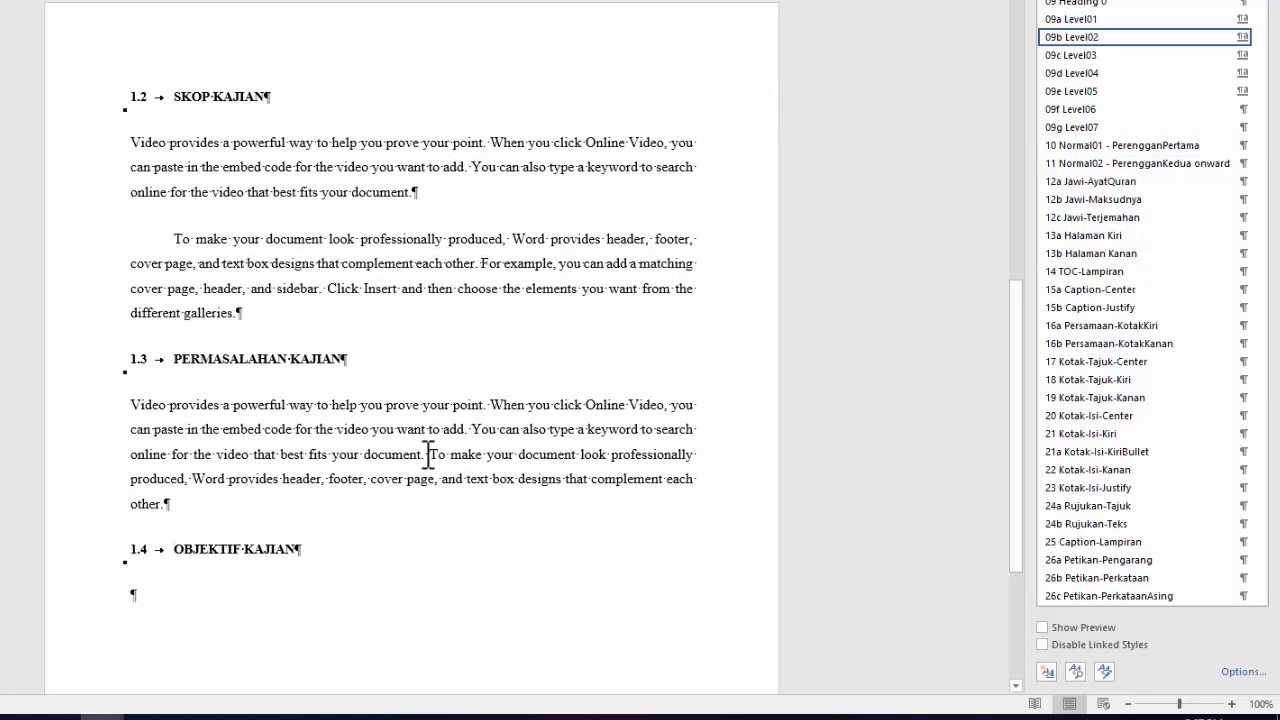
Fill section 1.4 with sample text using =rand(1,2).
key(Down)
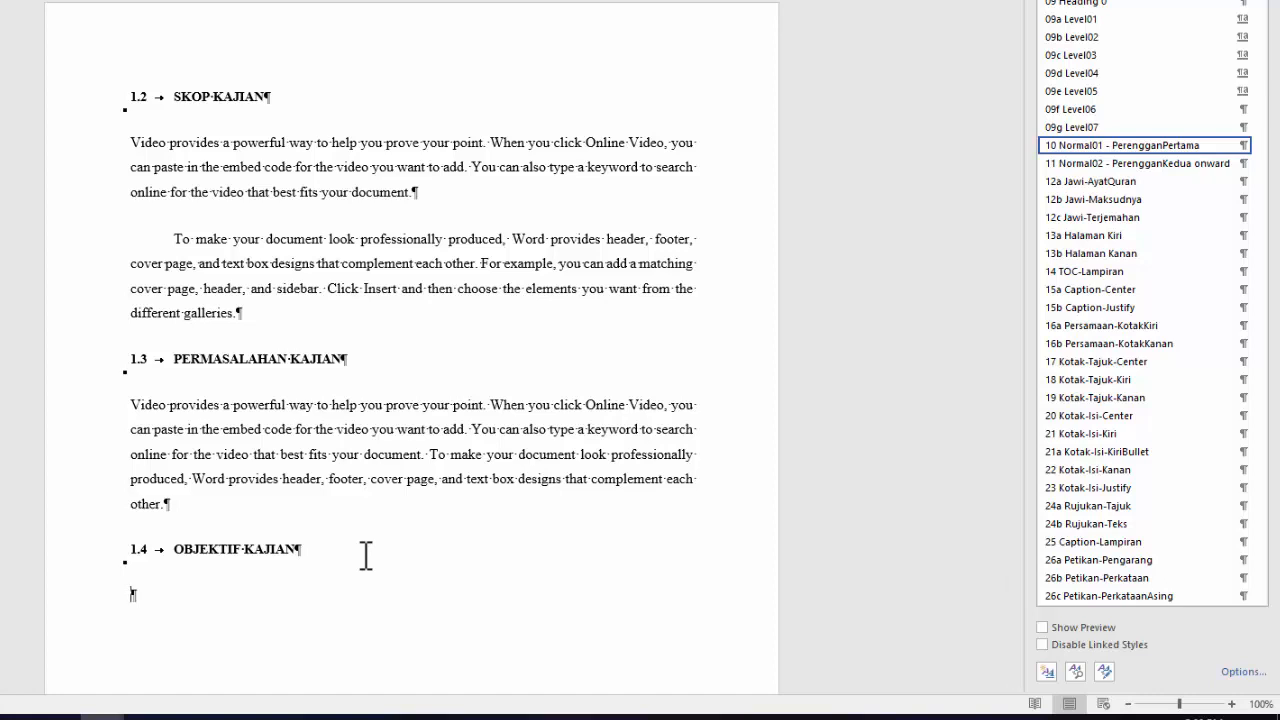
text(=rand(1,2))
key(Return)
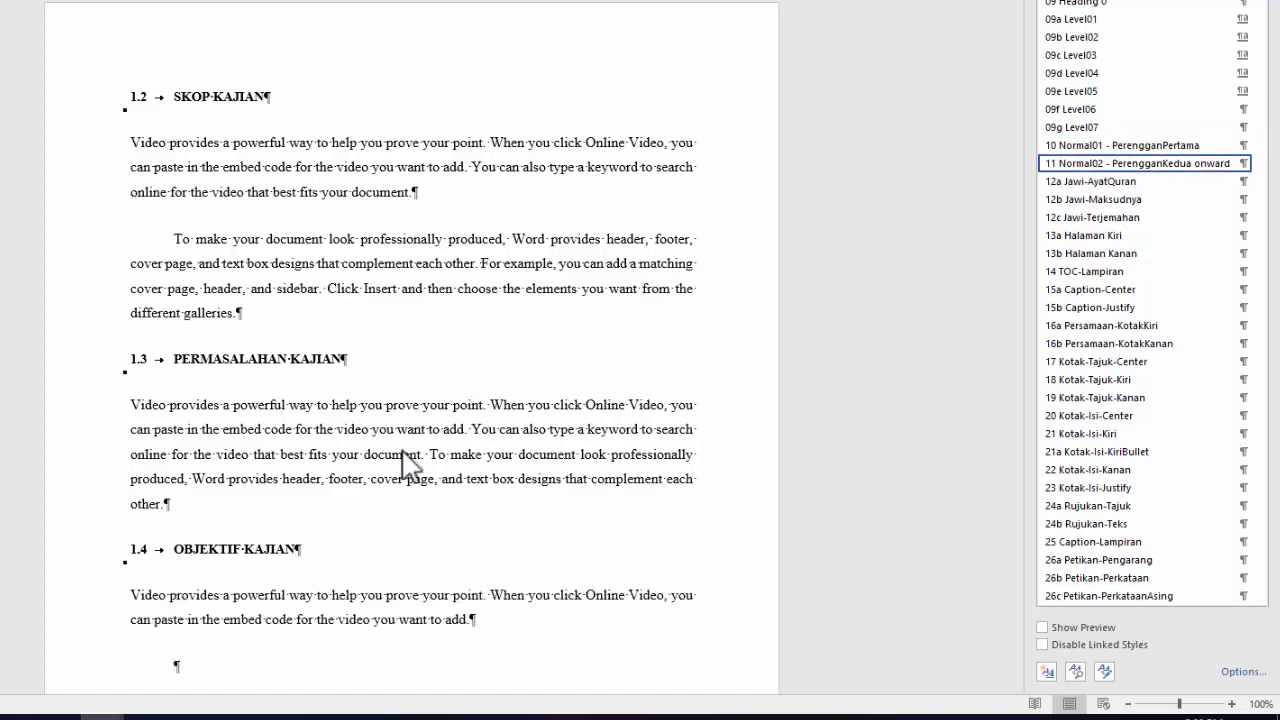
scroll(337, 334, down, 2)
scroll(158, 410, down, 2)
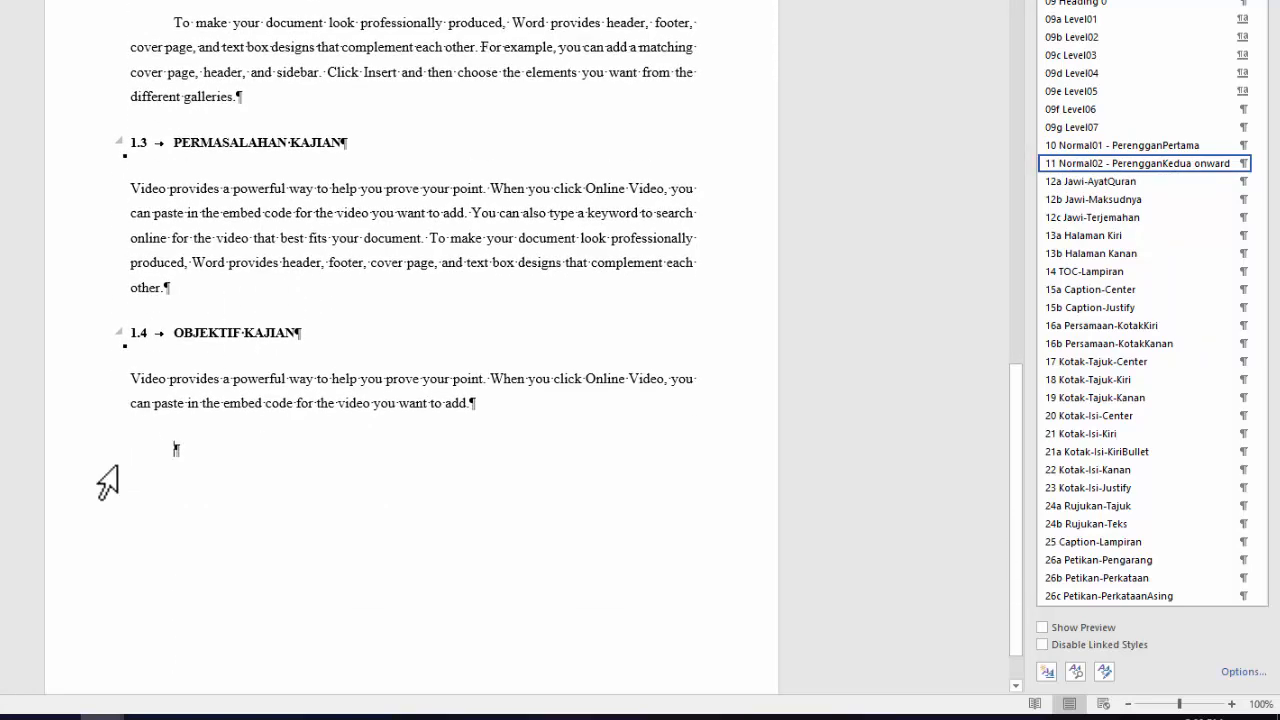
Check the Objektif Umum heading in the Document1 reference, then return to Test BM 2.
mouse_move(231, 702)
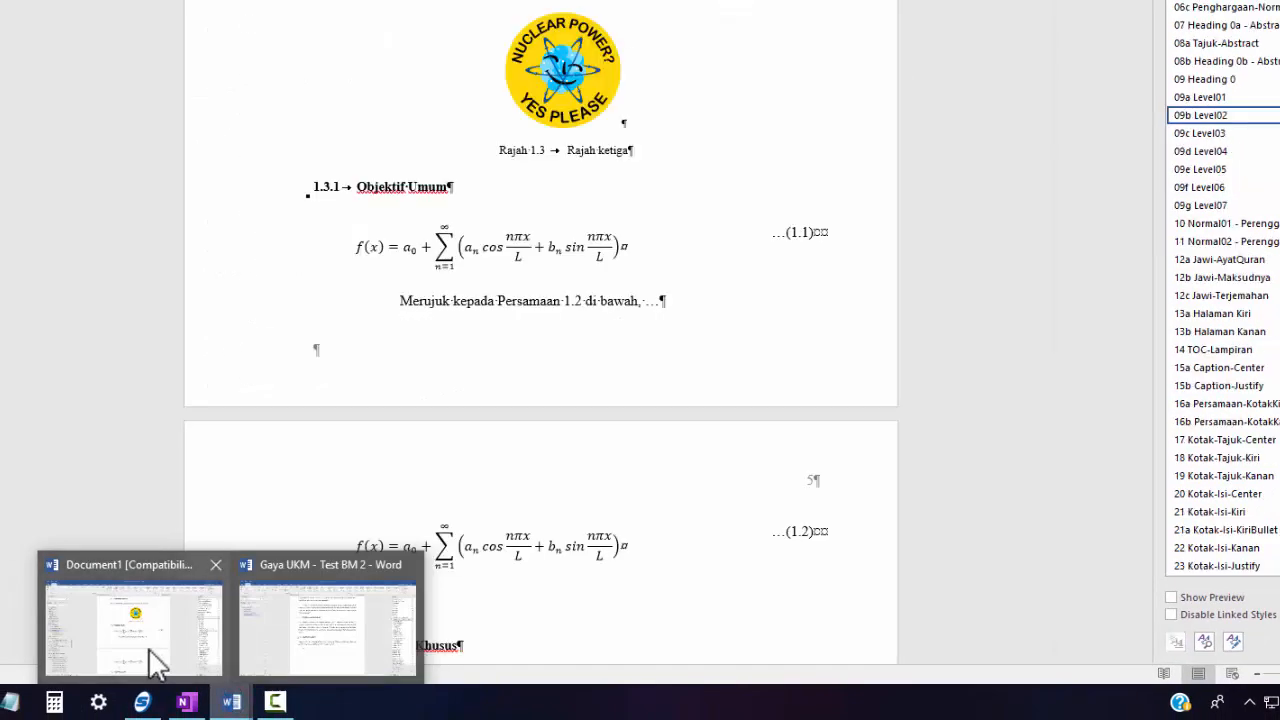
click(157, 665)
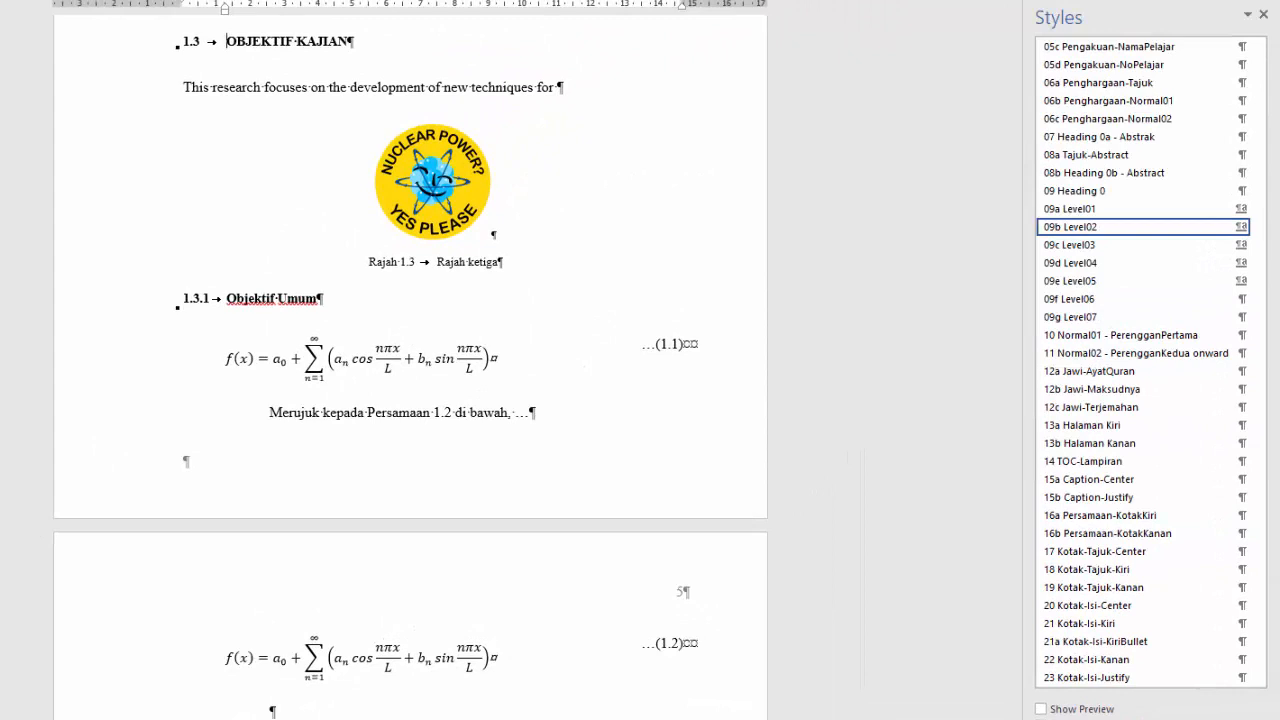
click(226, 298)
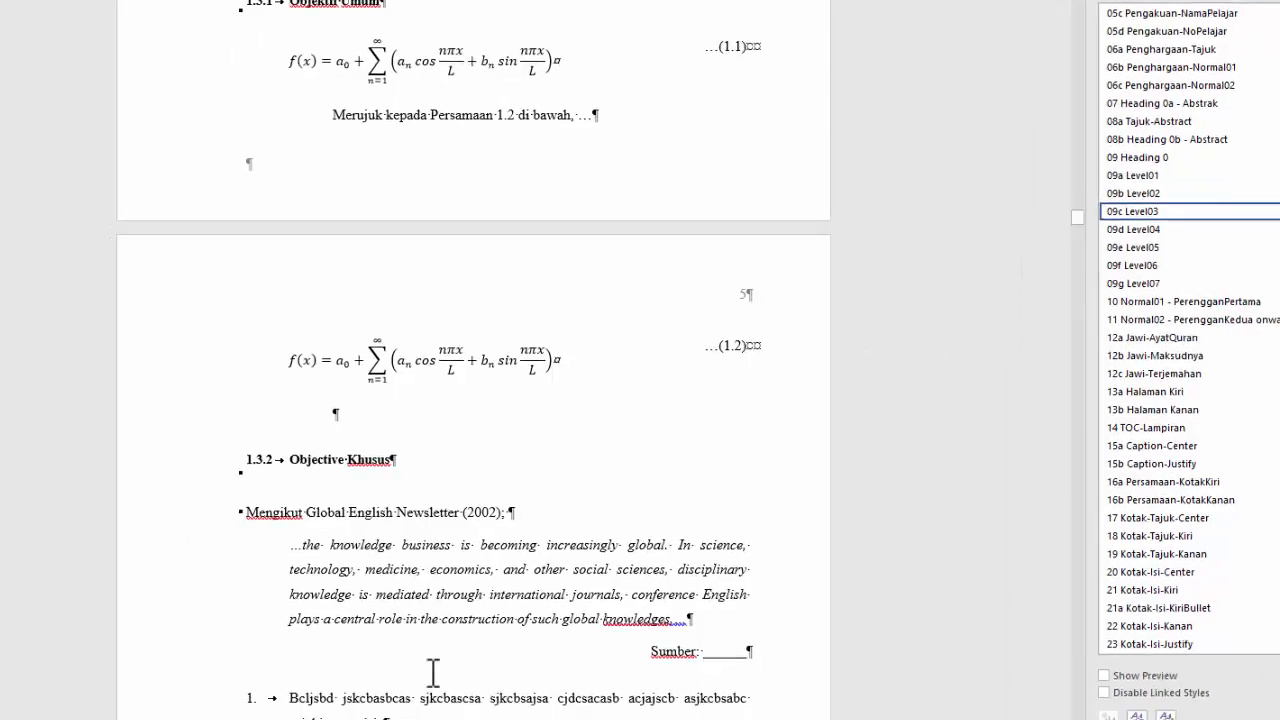
mouse_move(311, 702)
click(432, 634)
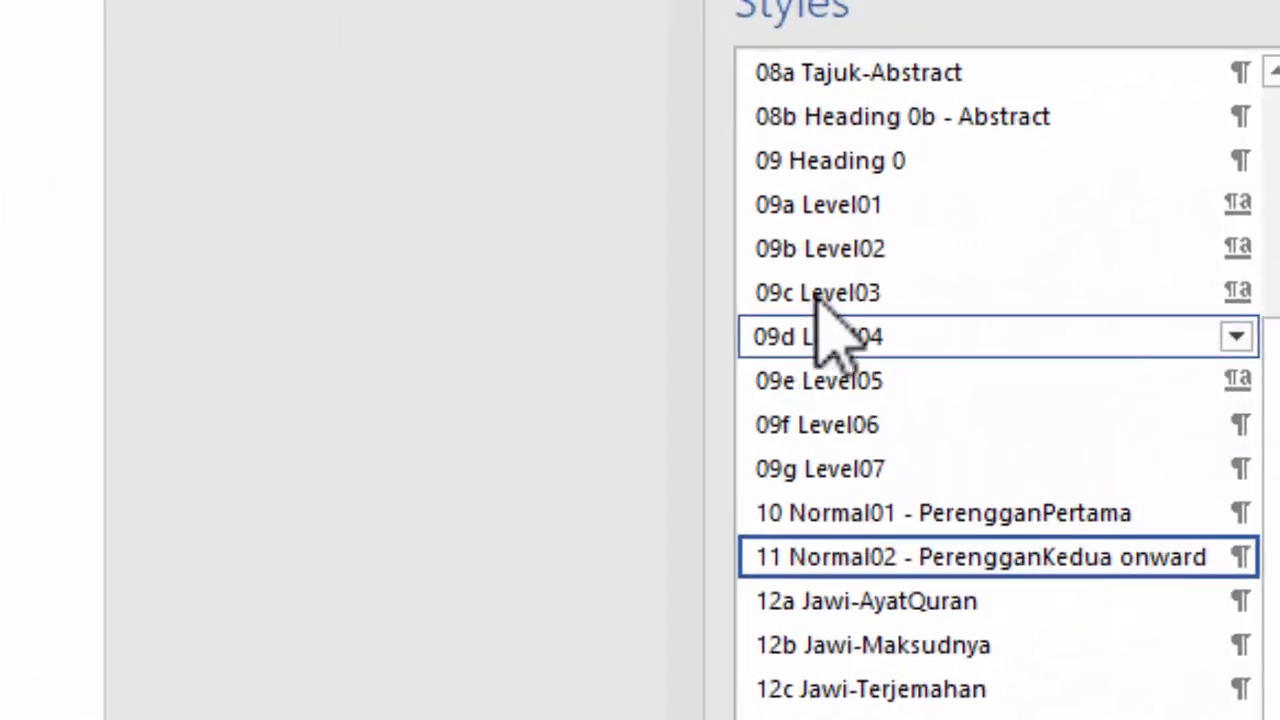
Type 'Objektif Umum' and 'Objektif Khusus' as 09c Level03 headings, then start a new paragraph.
click(1073, 131)
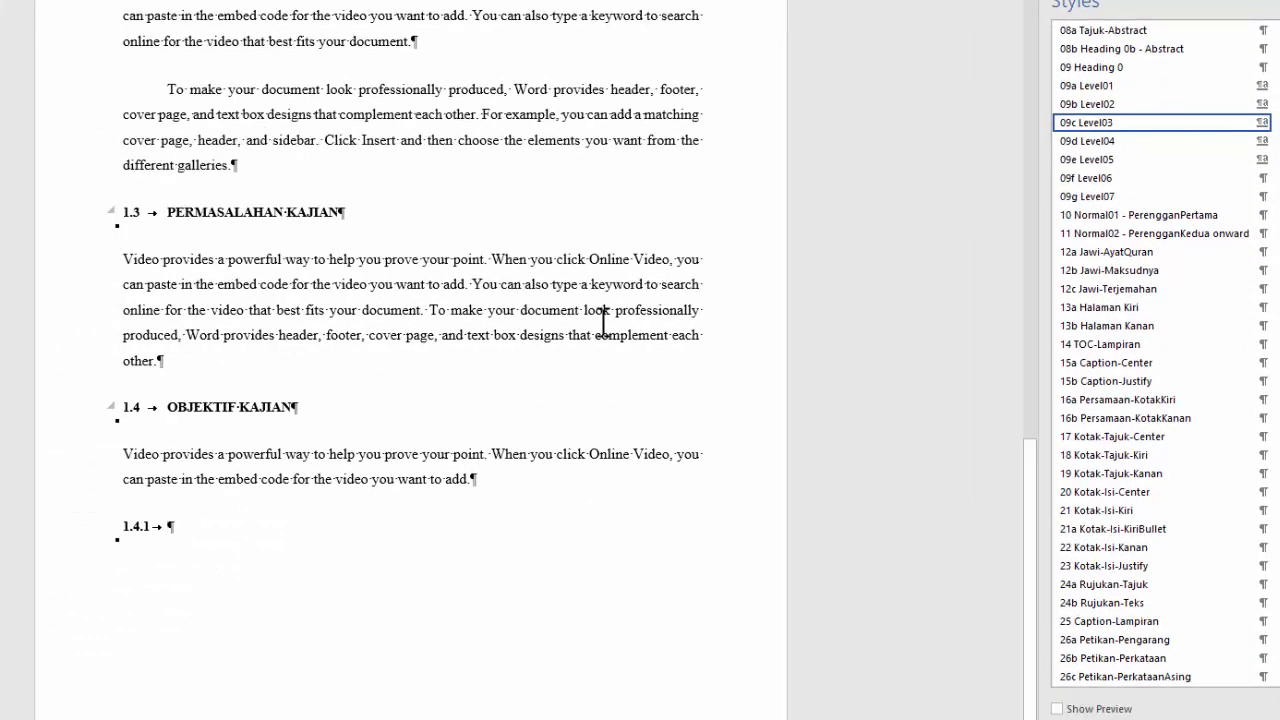
text(Objektif Umum)
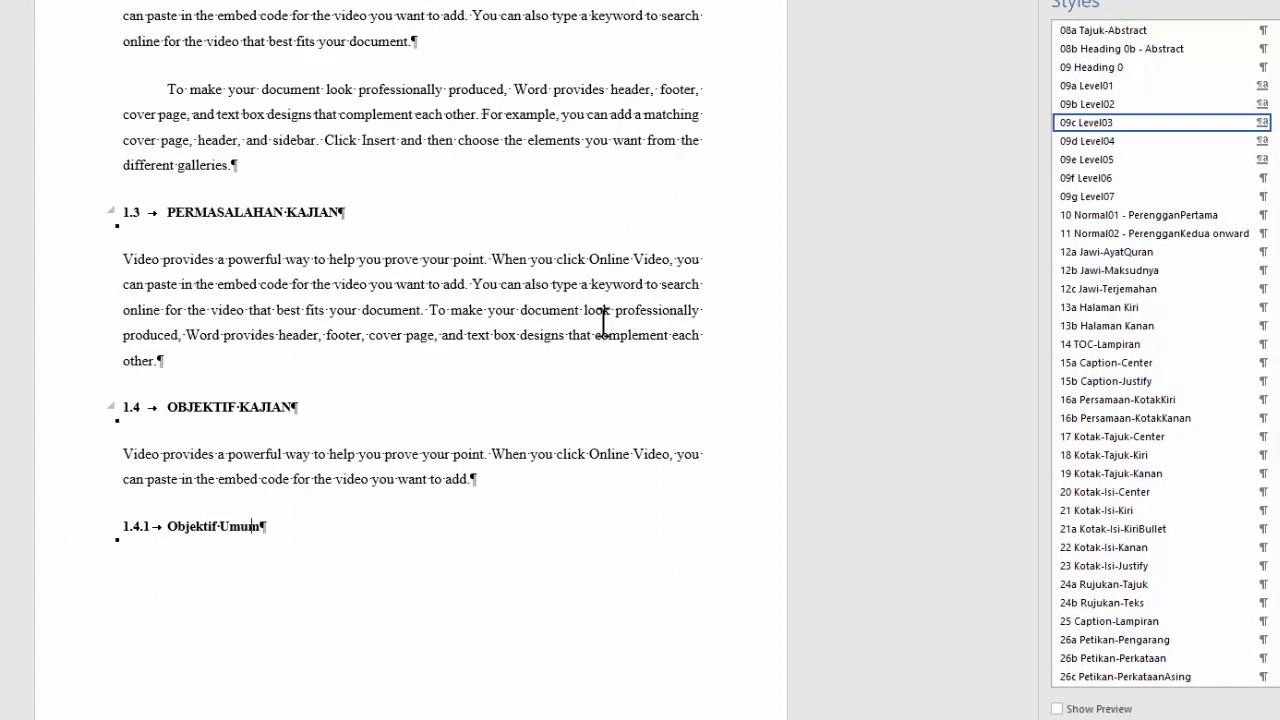
key(Return)
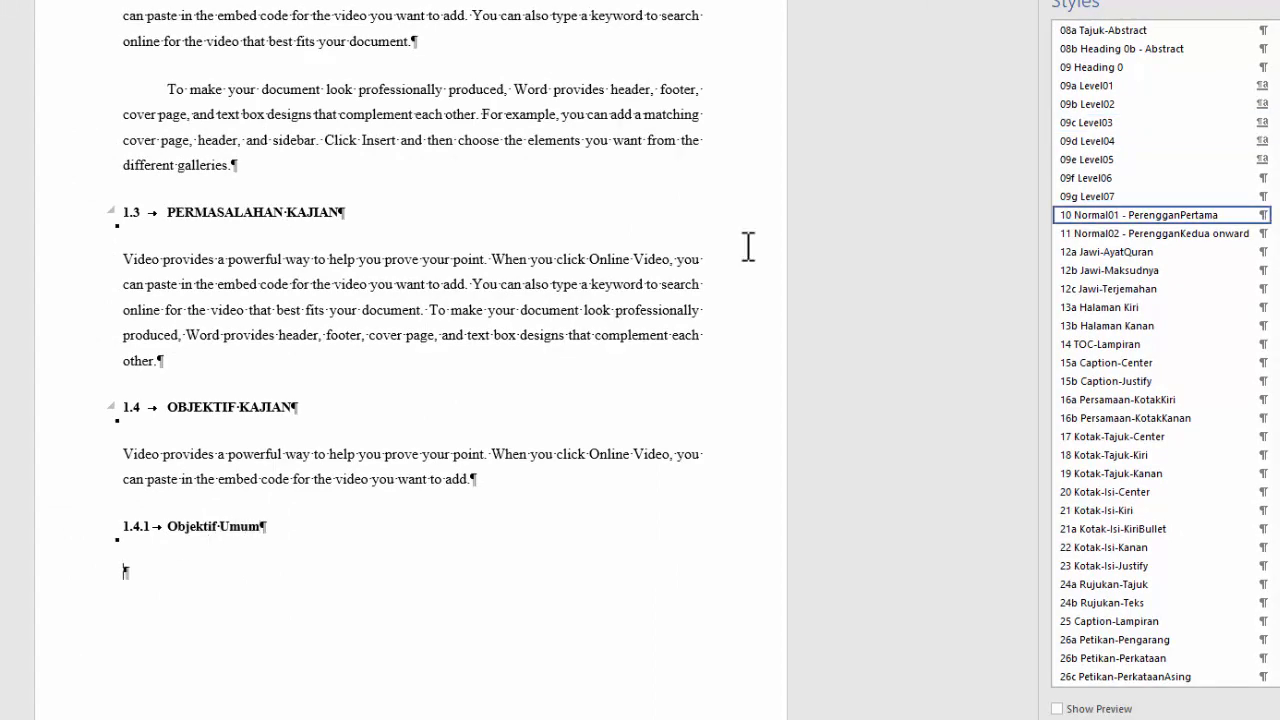
click(1096, 121)
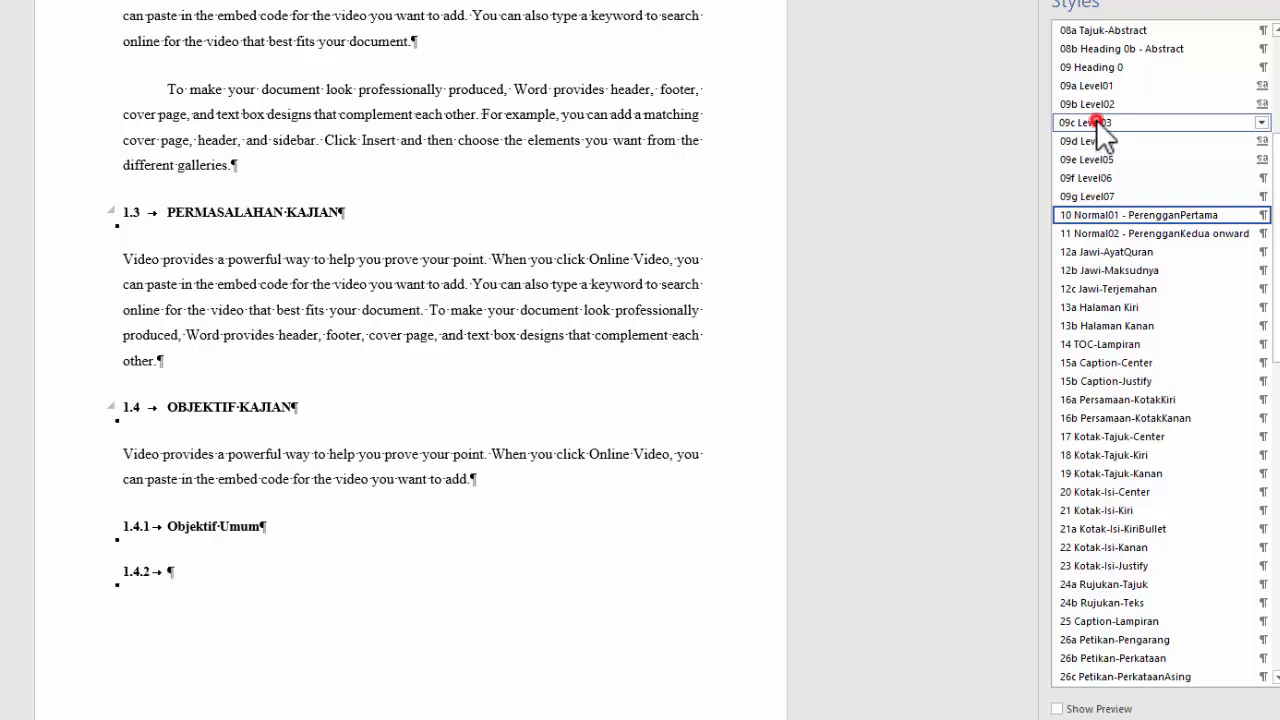
text(Obj)
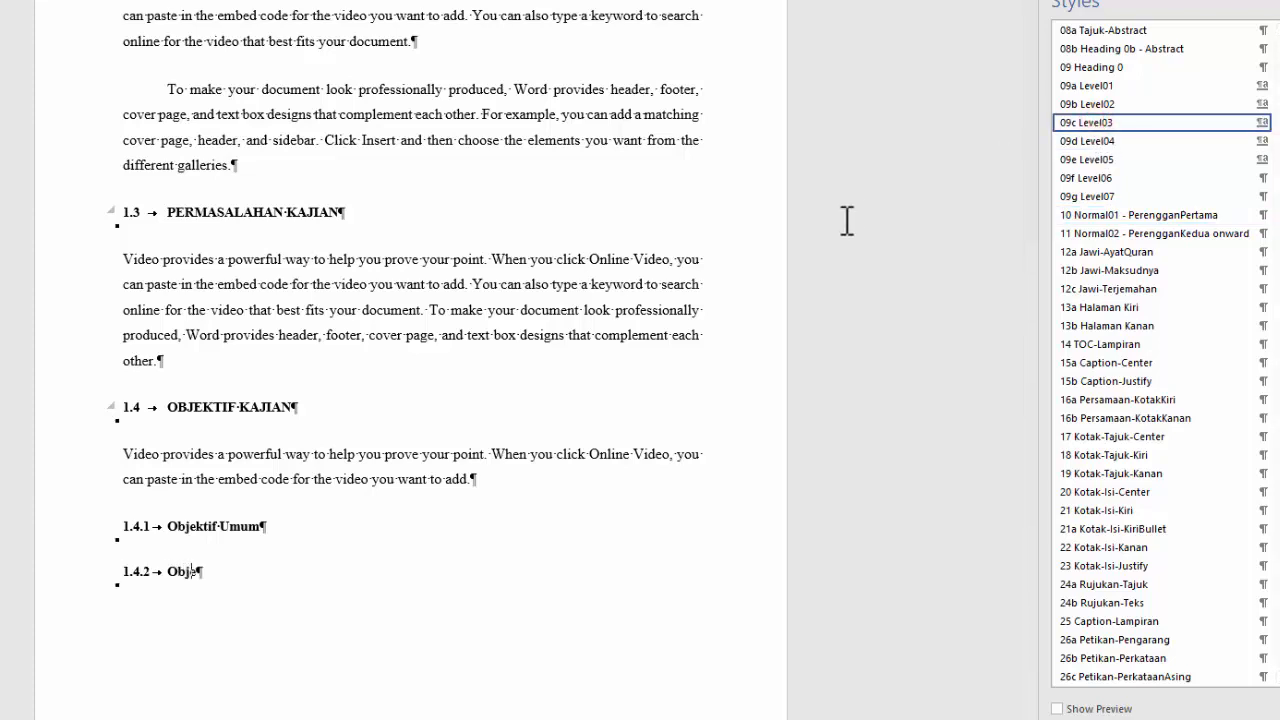
text(ektif Khusus)
key(Return)
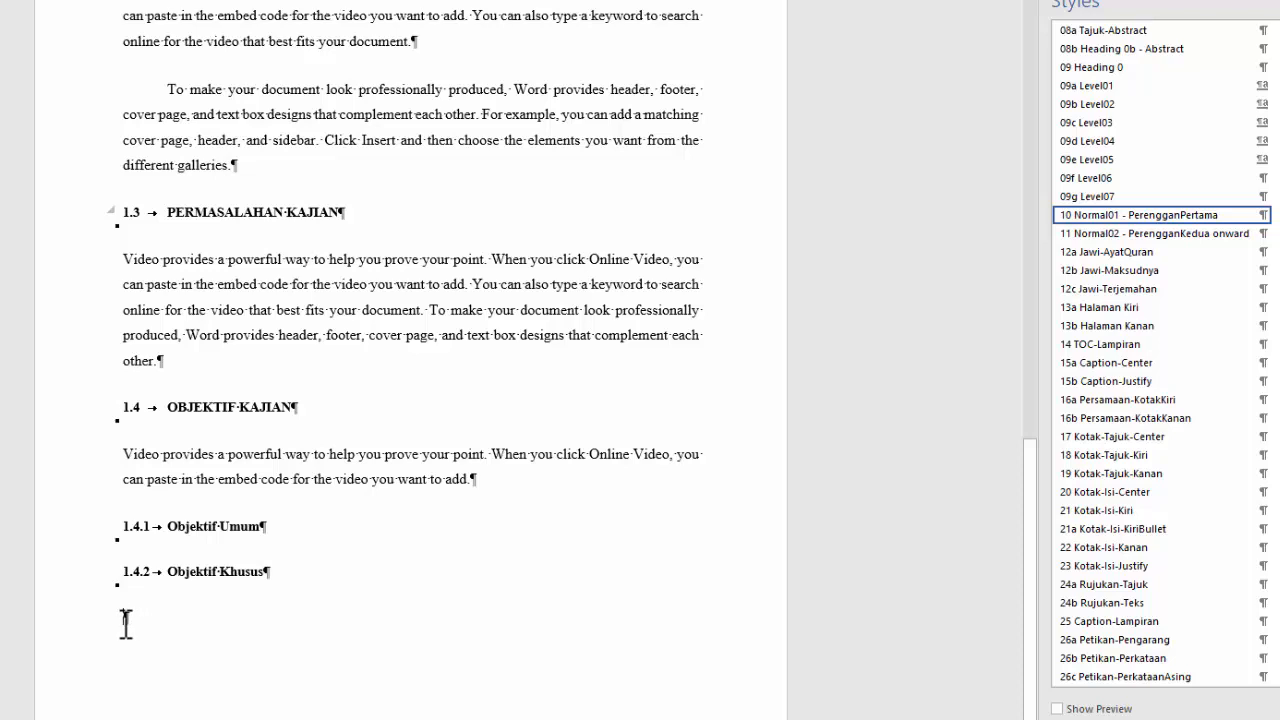
scroll(212, 556, down, 1)
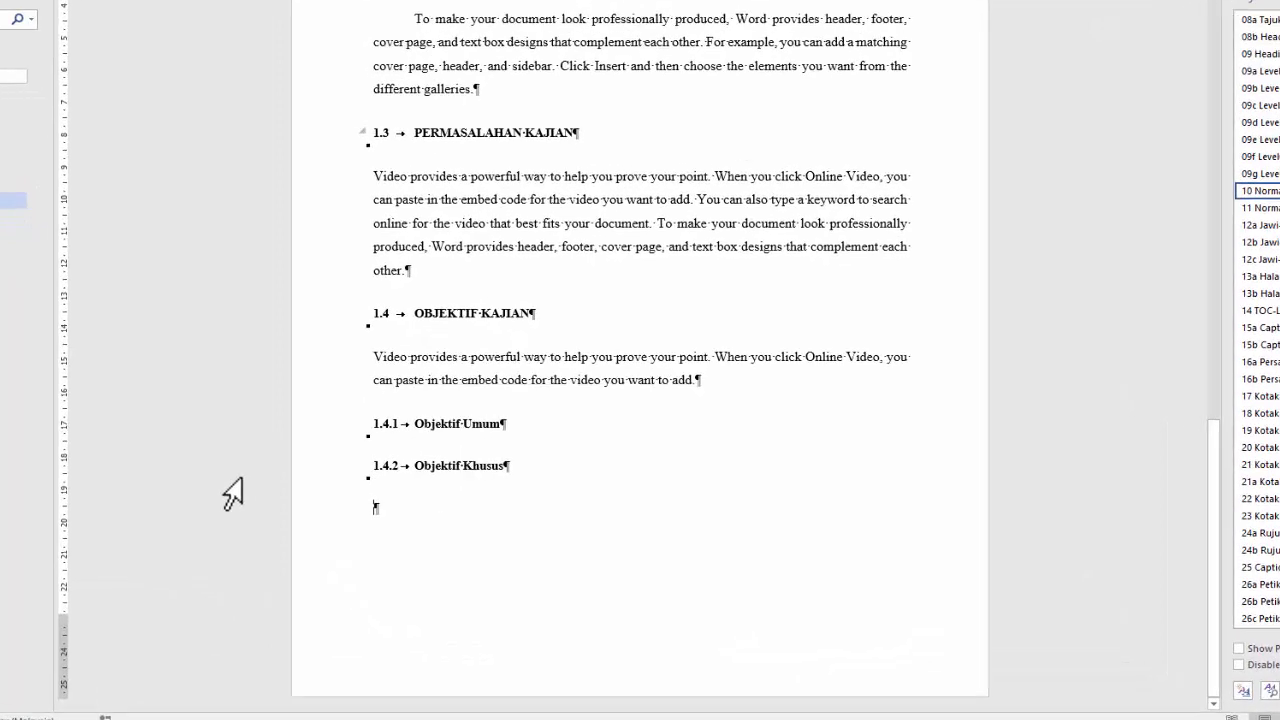
key(Return)
key(Return)
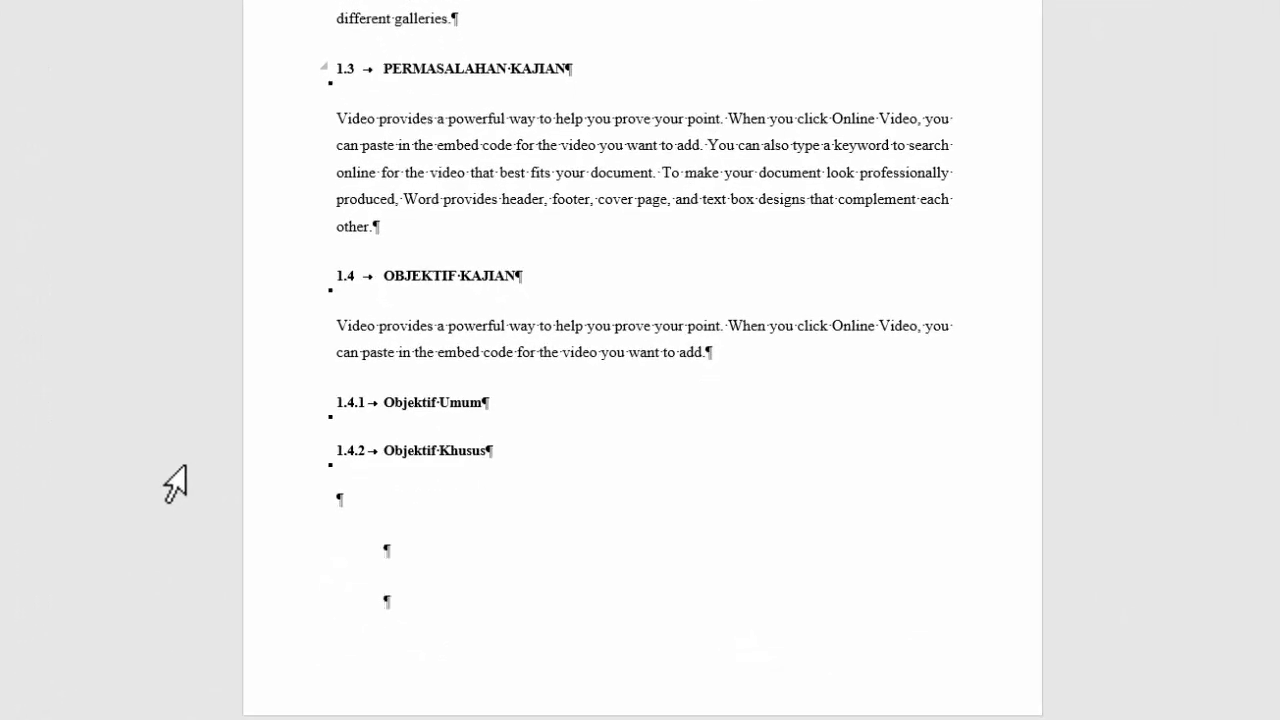
key(Return)
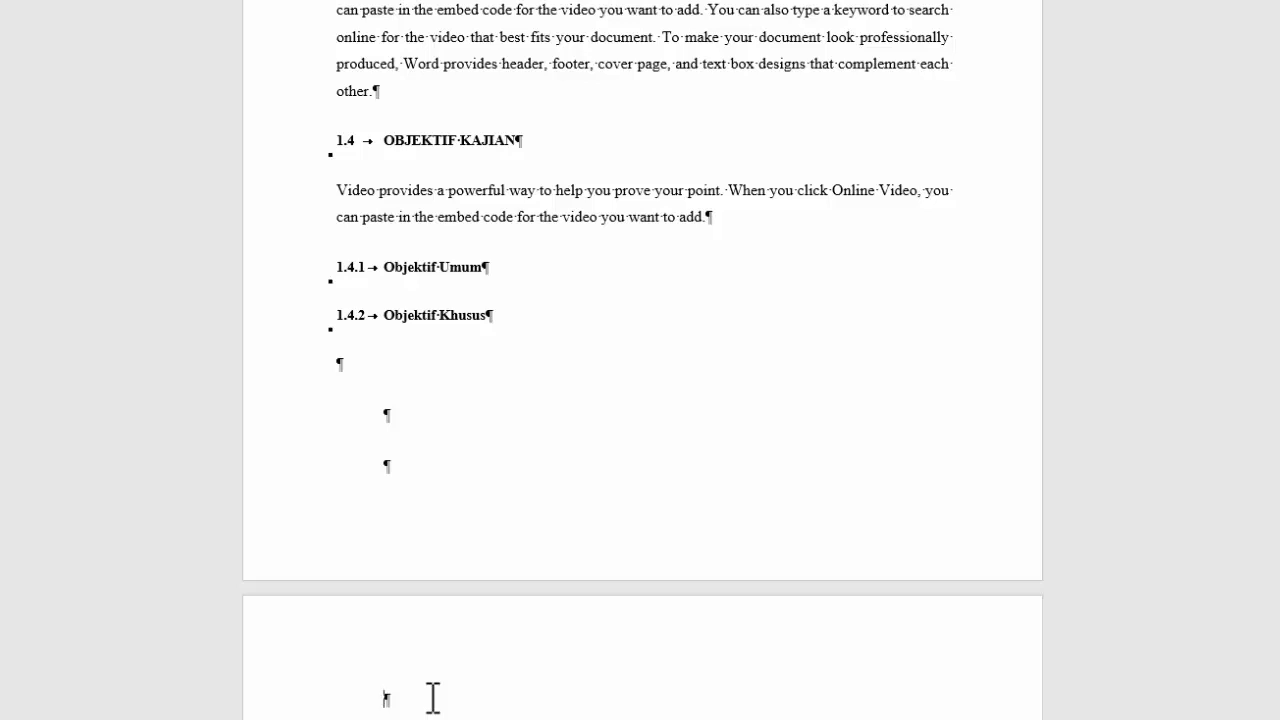
key(BackSpace)
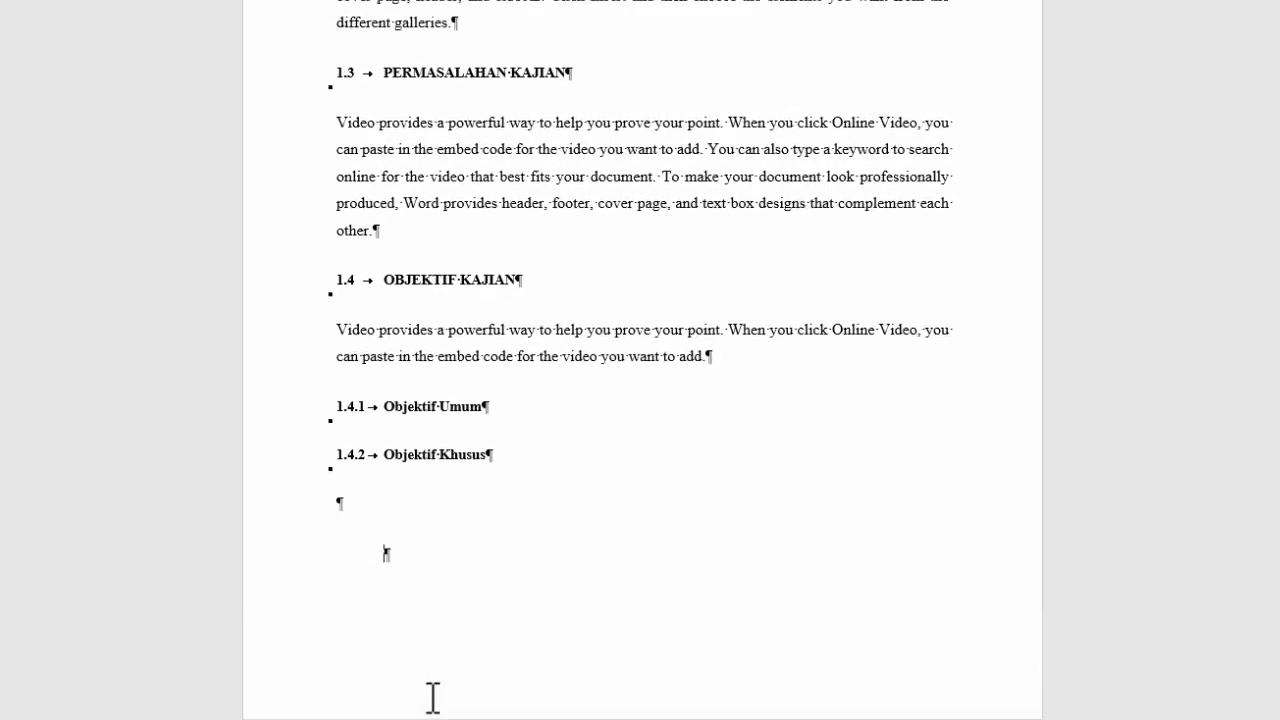
key(BackSpace)
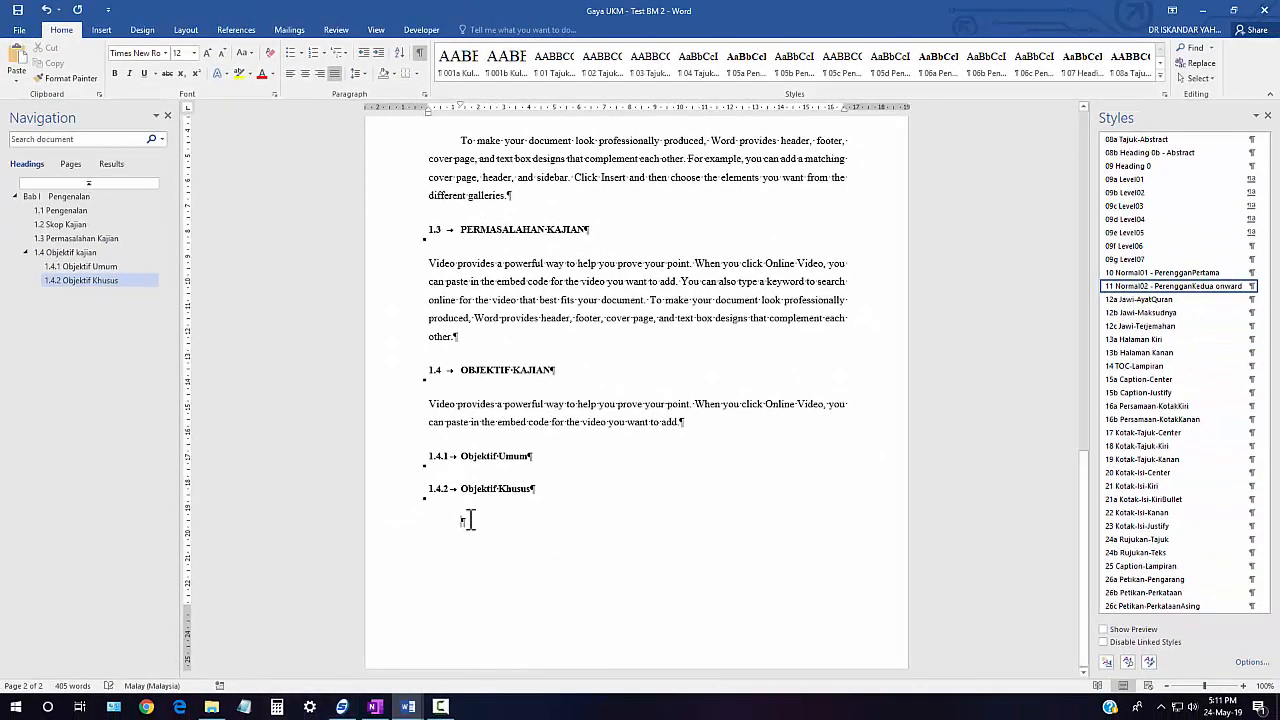
click(491, 526)
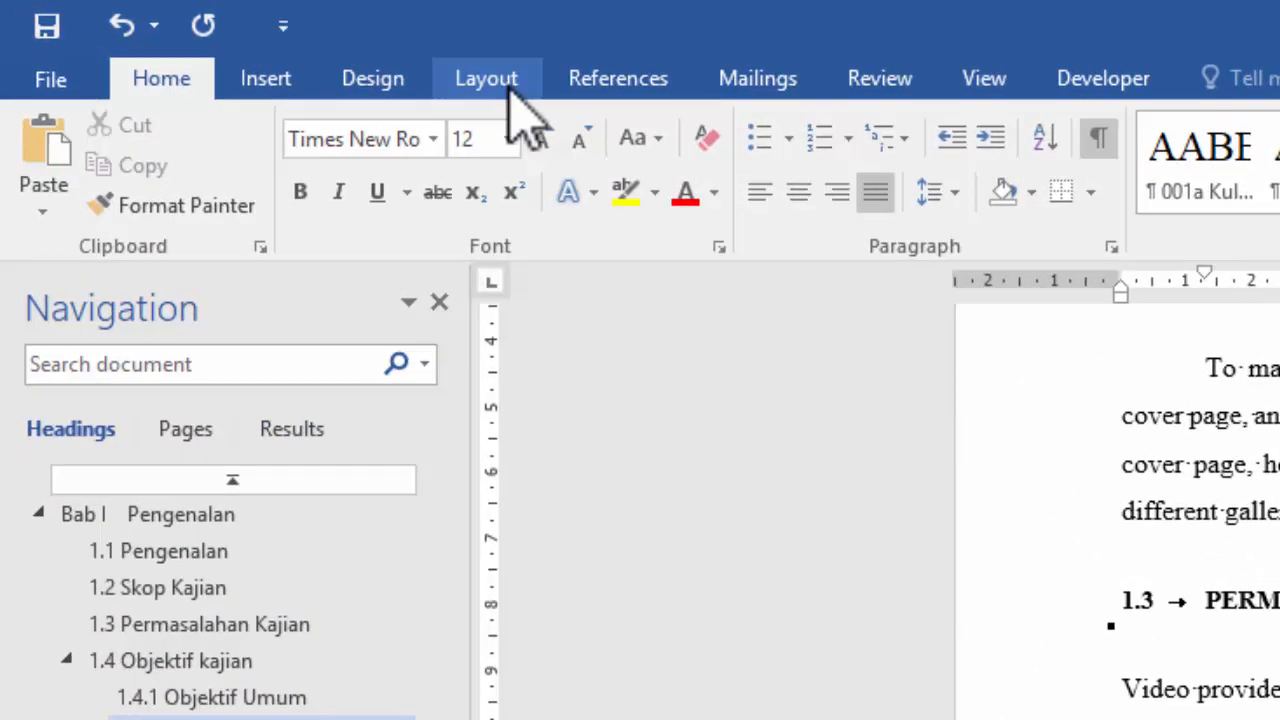
Insert a Next Page section break after 1.4.2 Objektif Khusus.
click(194, 32)
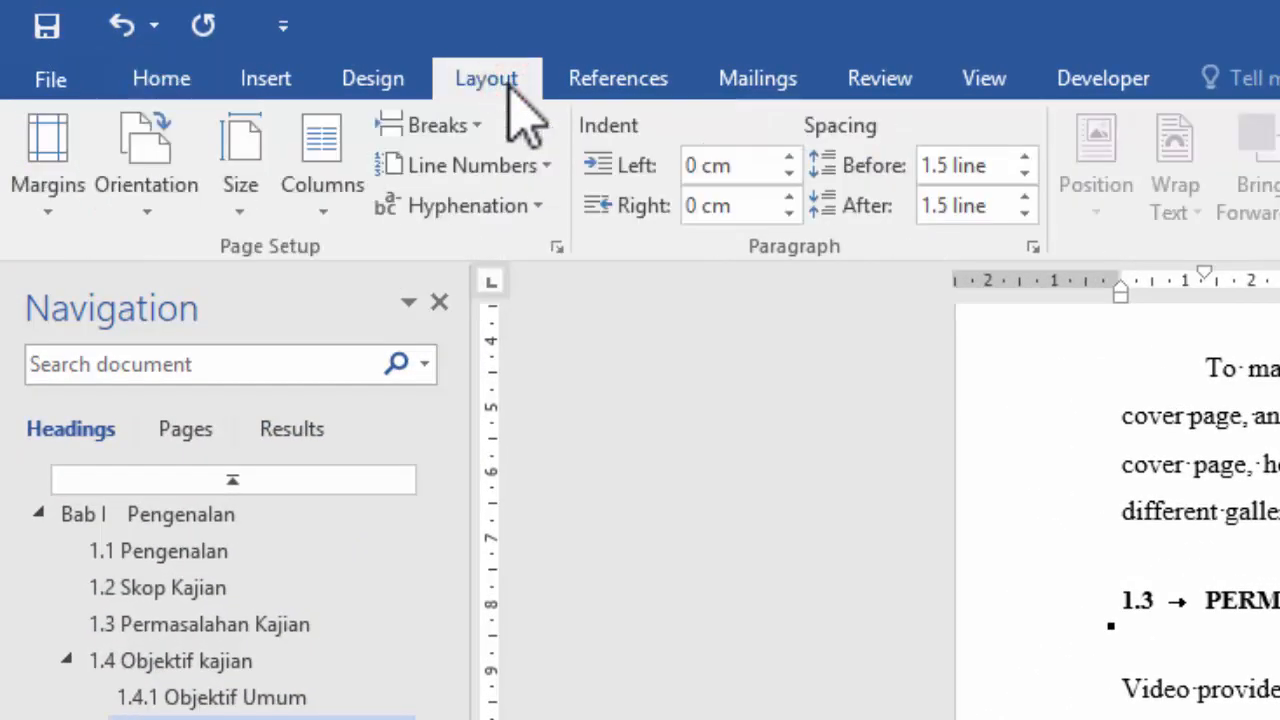
click(470, 126)
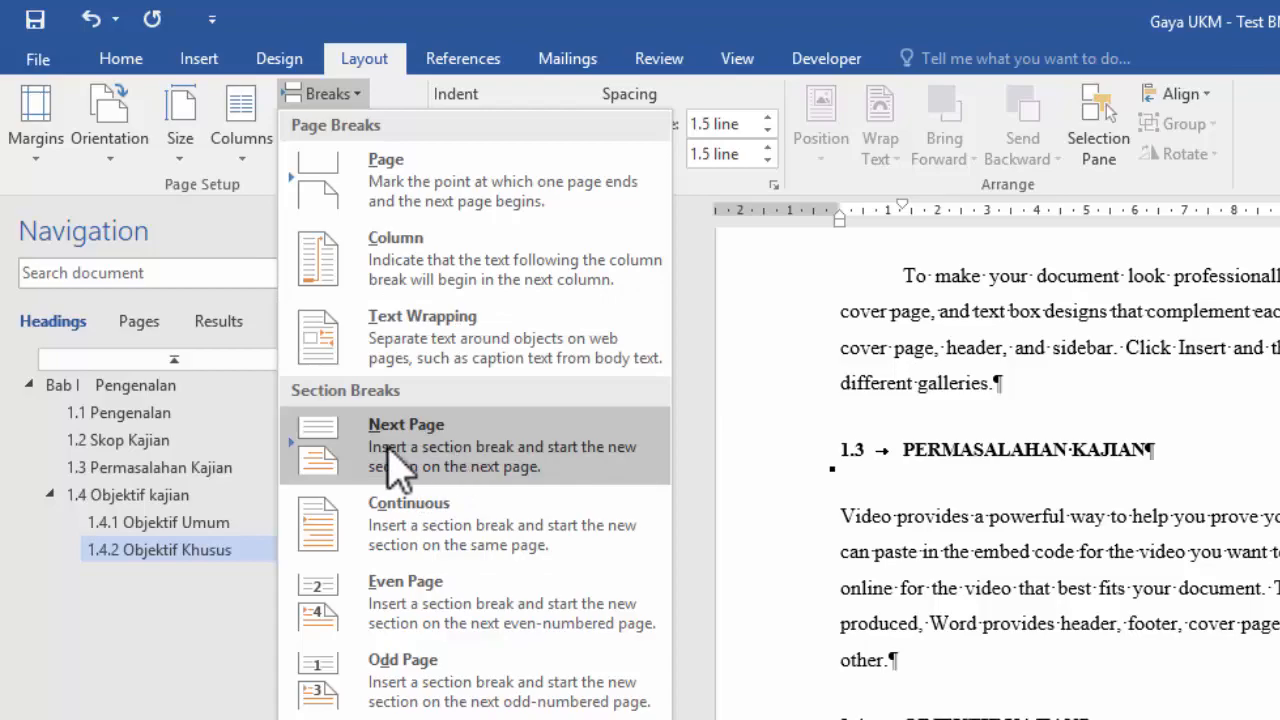
click(412, 448)
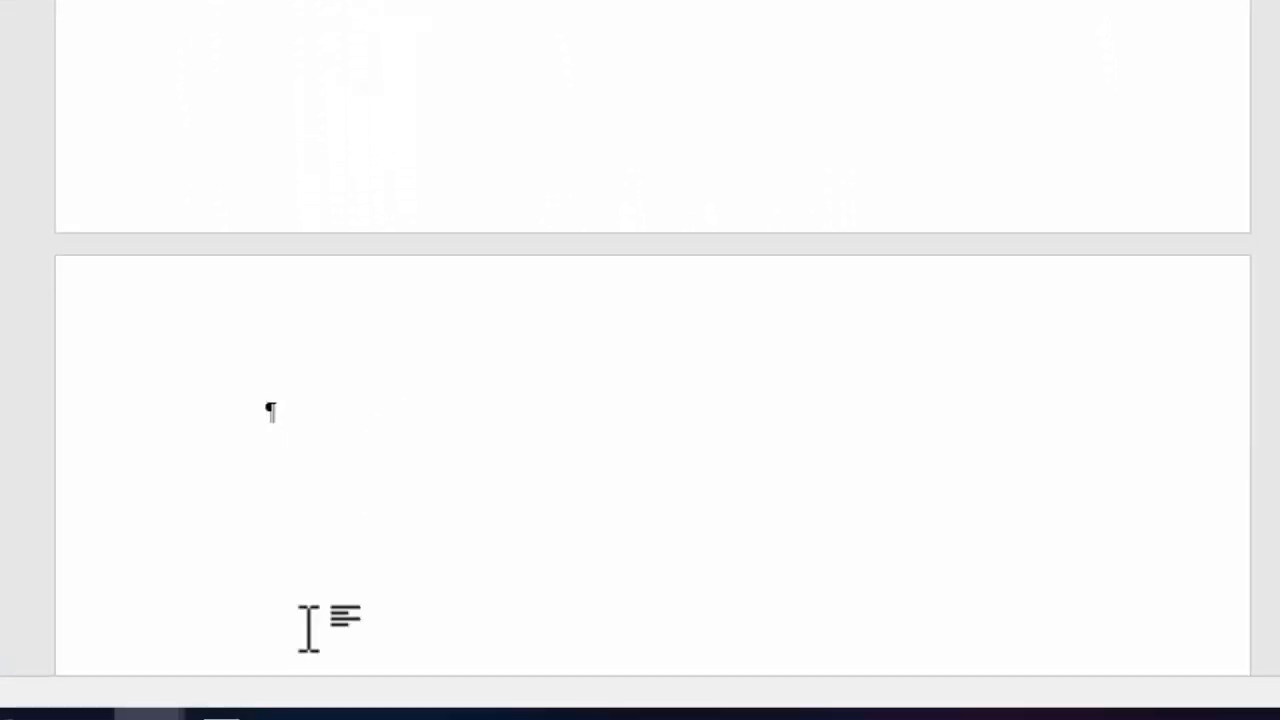
On the new page, type 'Bab 2' as a Heading 1 chapter heading and start the line below.
scroll(297, 169, up, 5)
scroll(297, 190, up, 15)
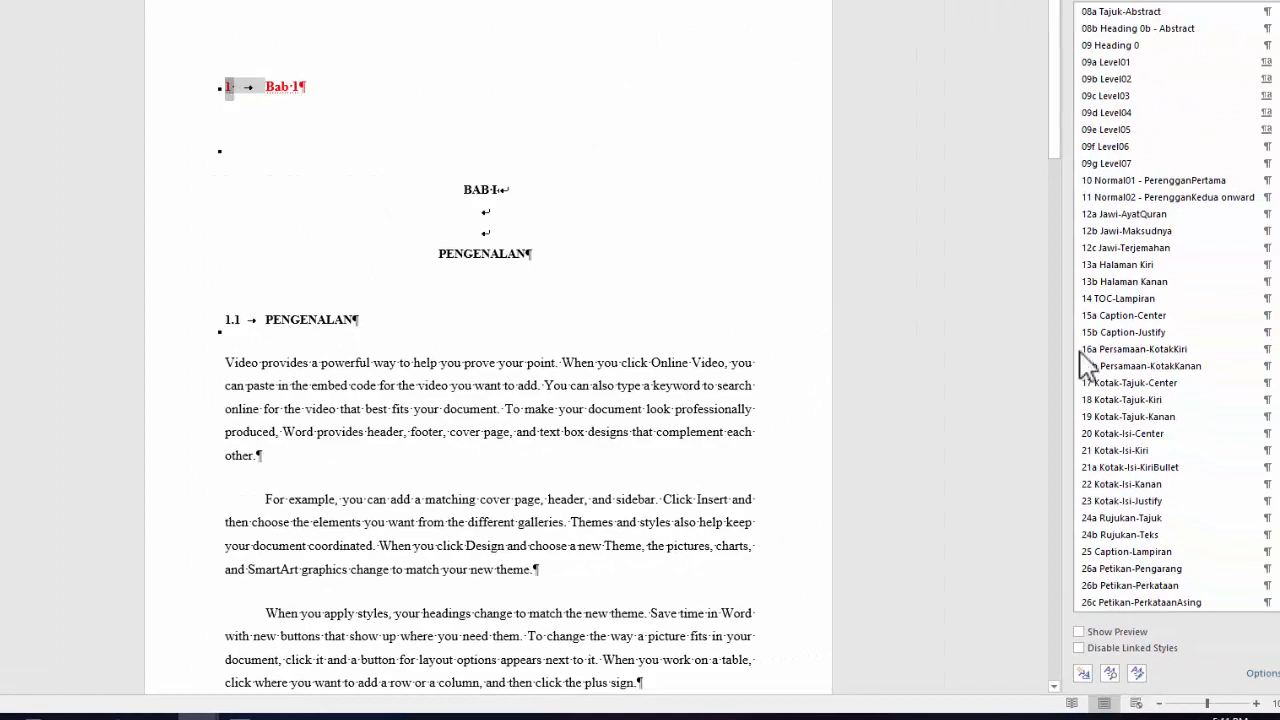
scroll(1175, 305, down, 8)
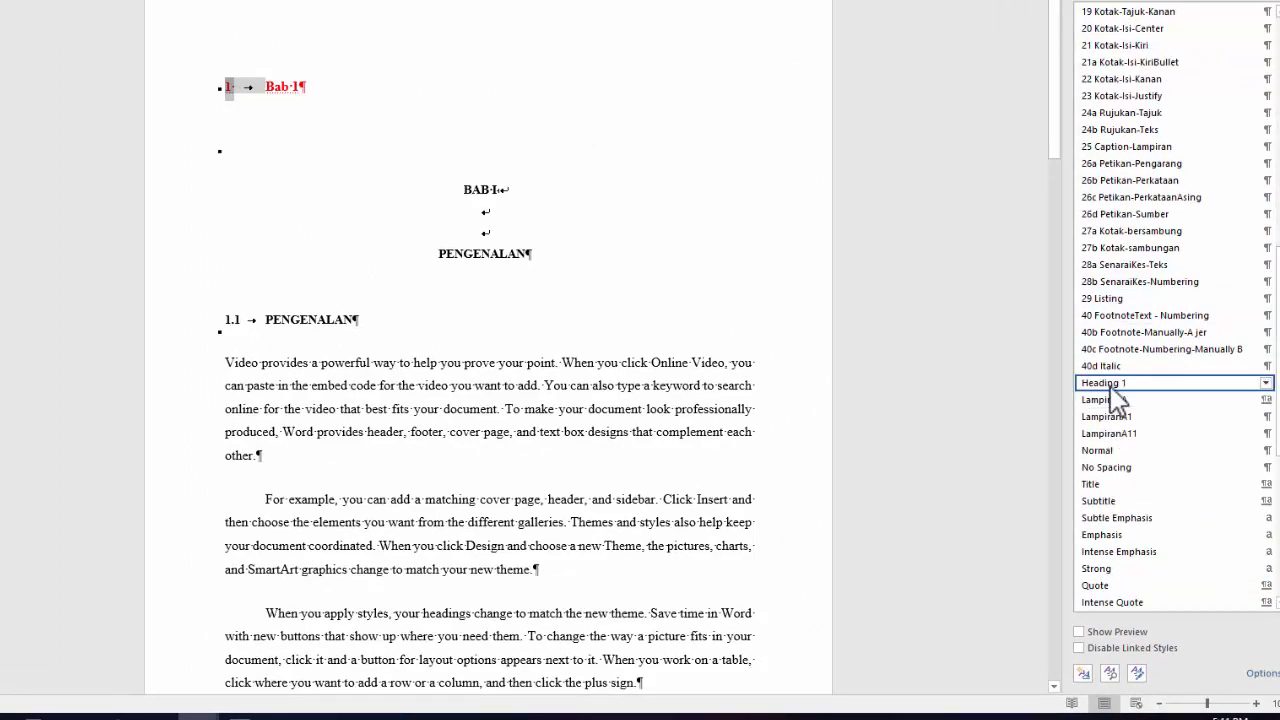
scroll(563, 443, down, 15)
scroll(445, 460, down, 12)
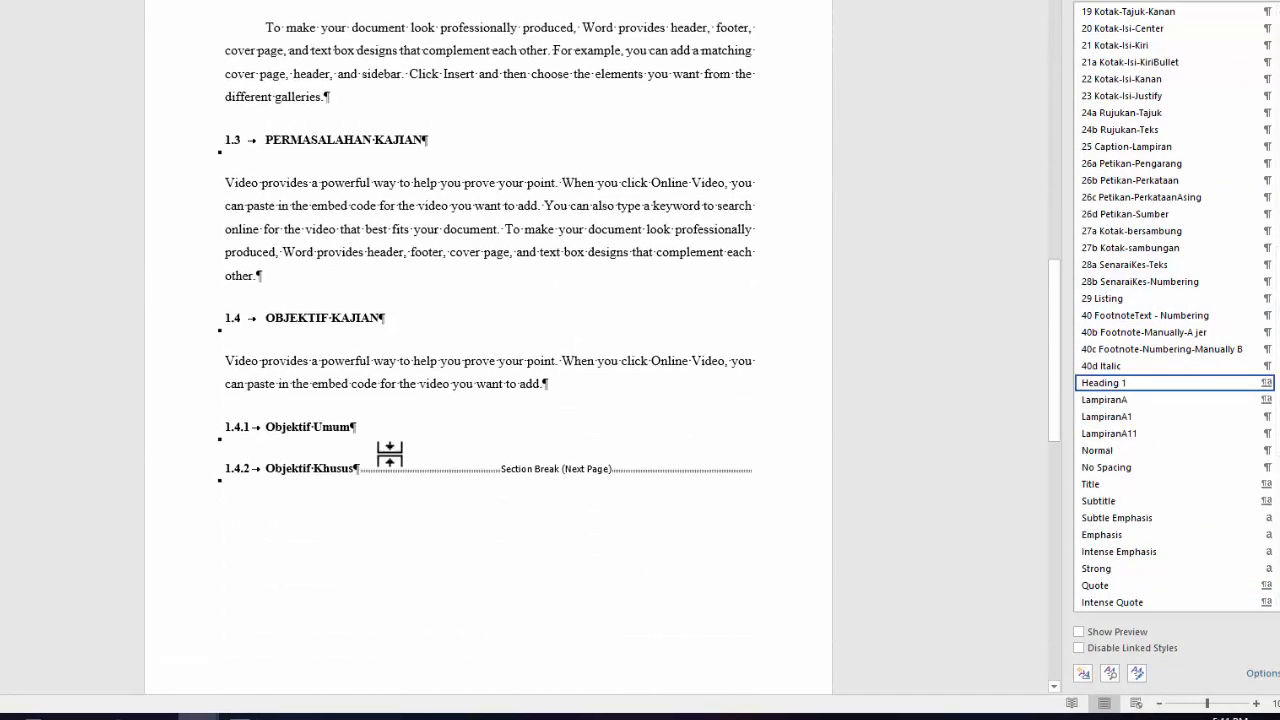
click(366, 386)
scroll(1166, 300, down, 5)
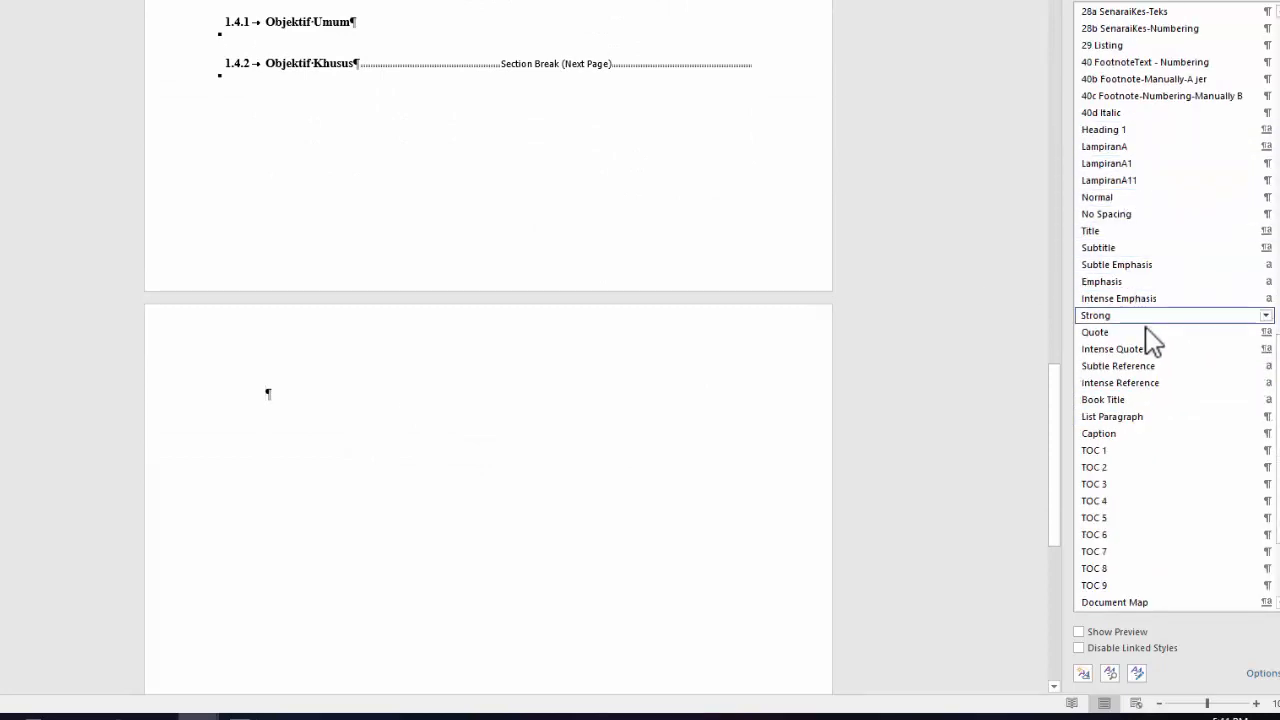
scroll(1147, 330, up, 2)
click(1136, 230)
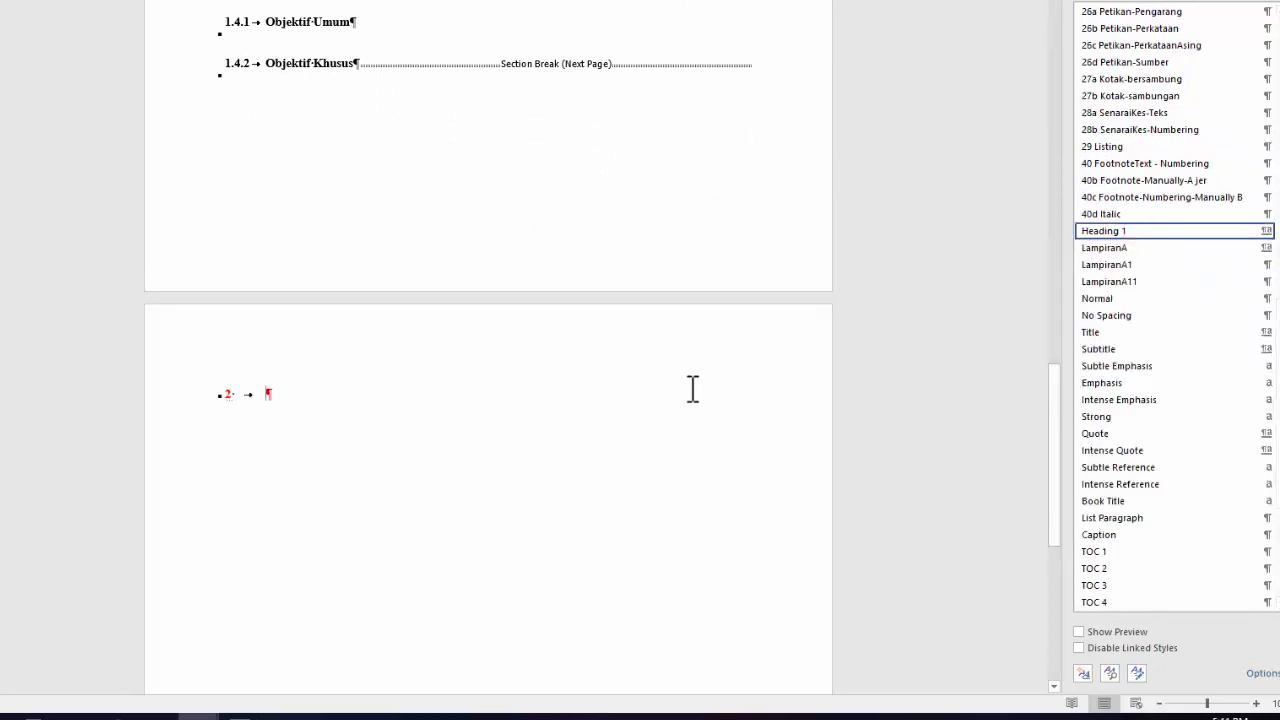
text(Bab)
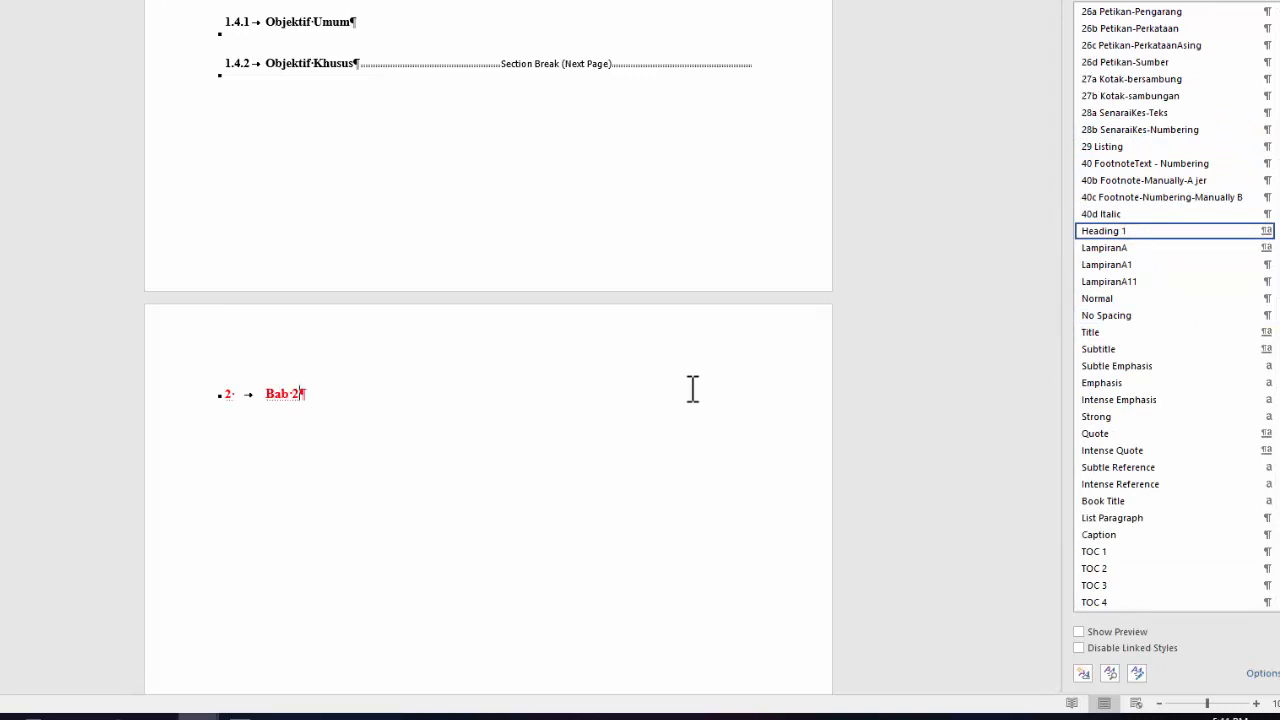
text( 2)
key(Return)
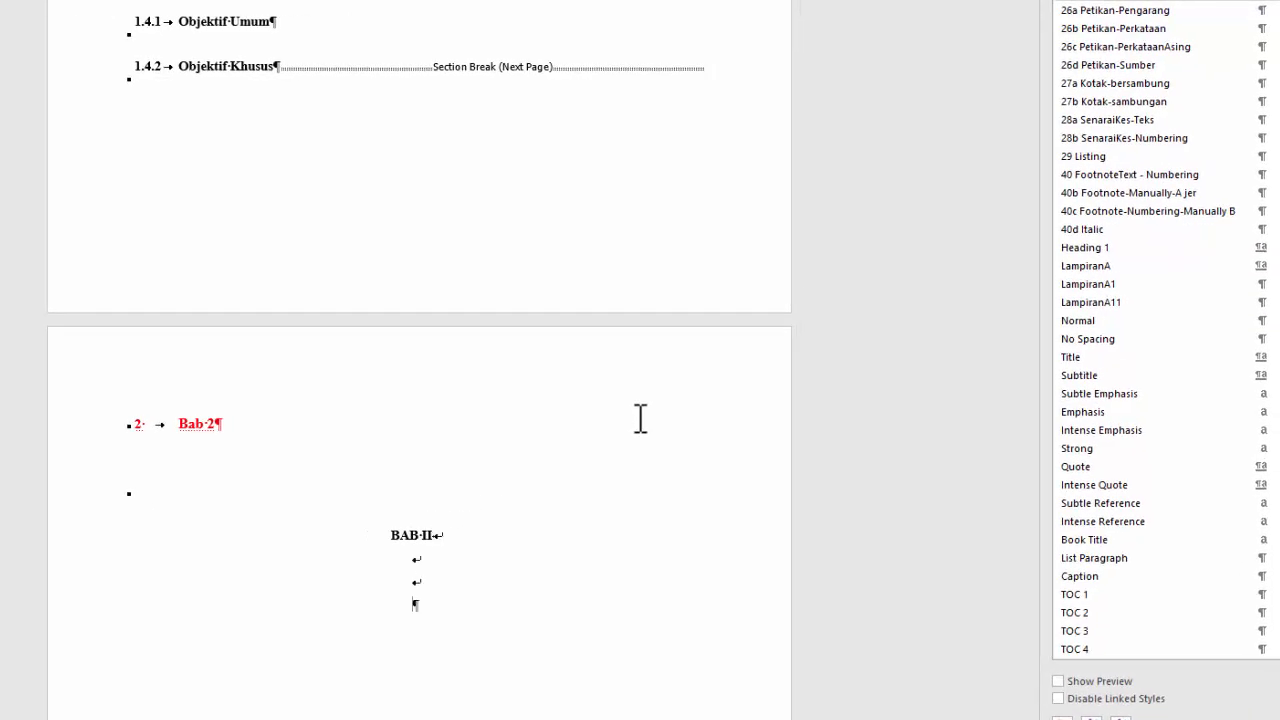
Type the chapter title 'KAJIAN KEPUSTAKAAN' on the centred line below BAB II.
scroll(640, 418, up, 20)
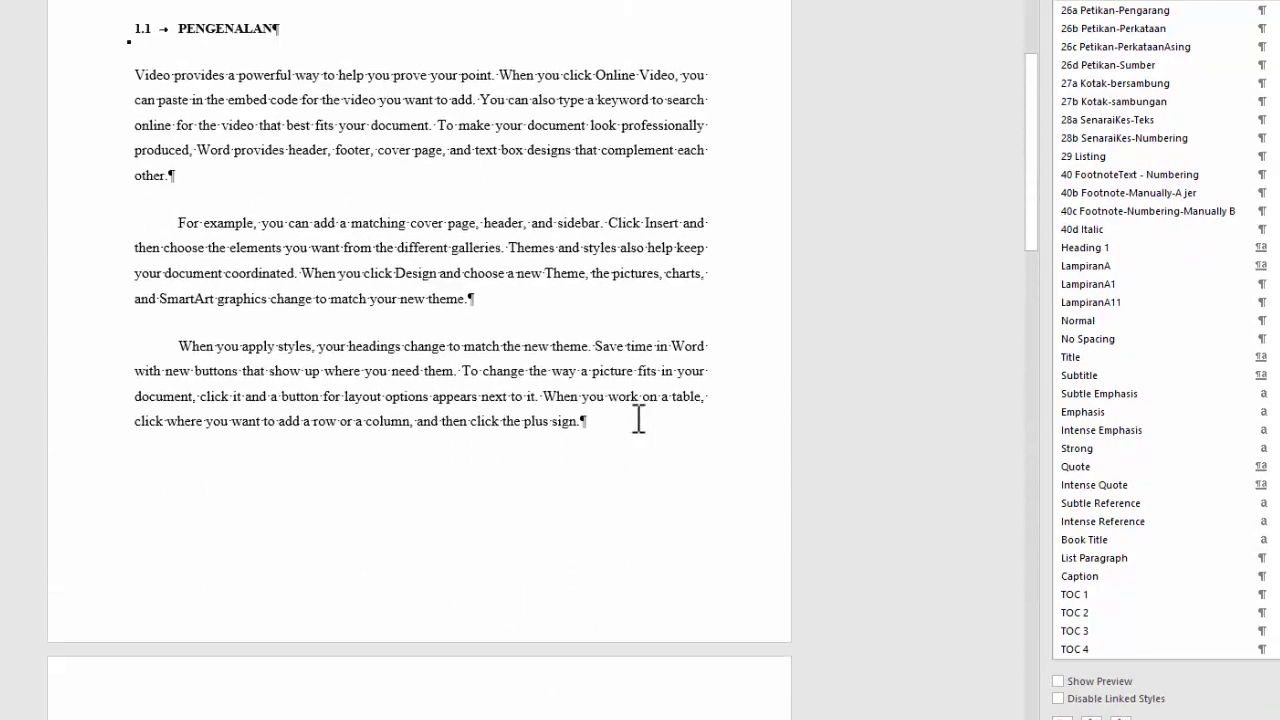
scroll(638, 418, up, 5)
scroll(637, 414, down, 15)
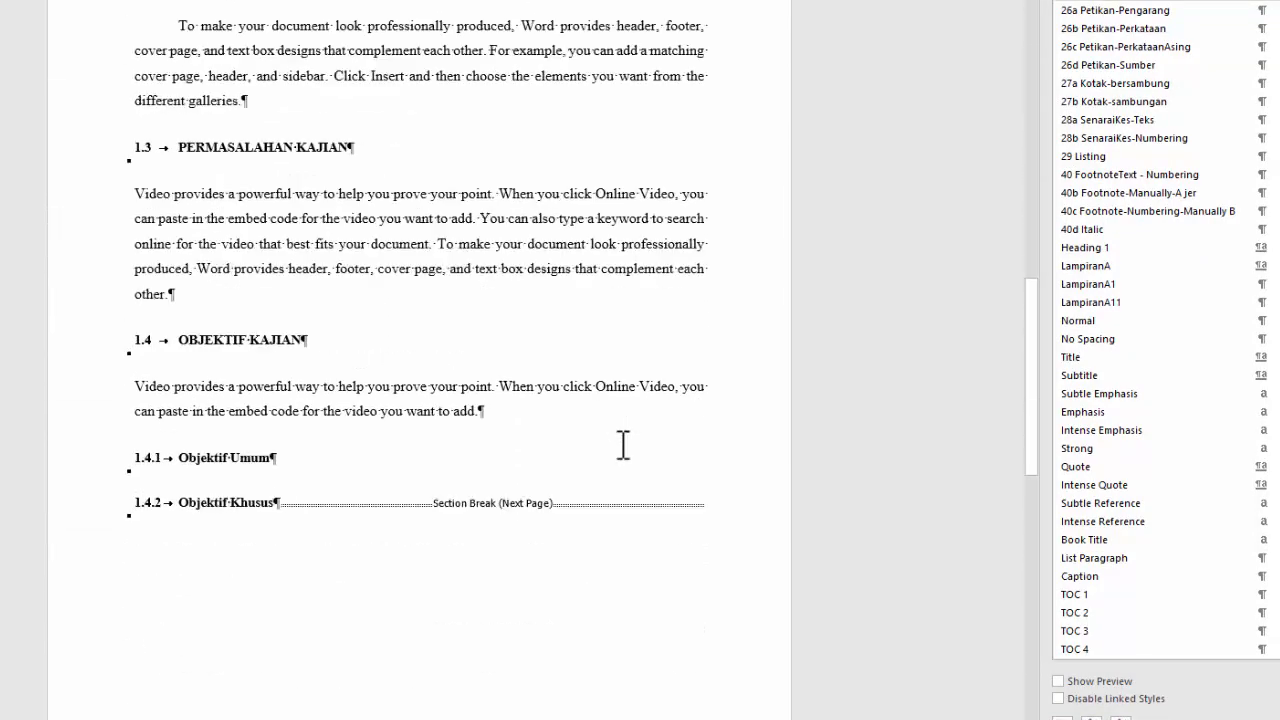
scroll(620, 447, down, 12)
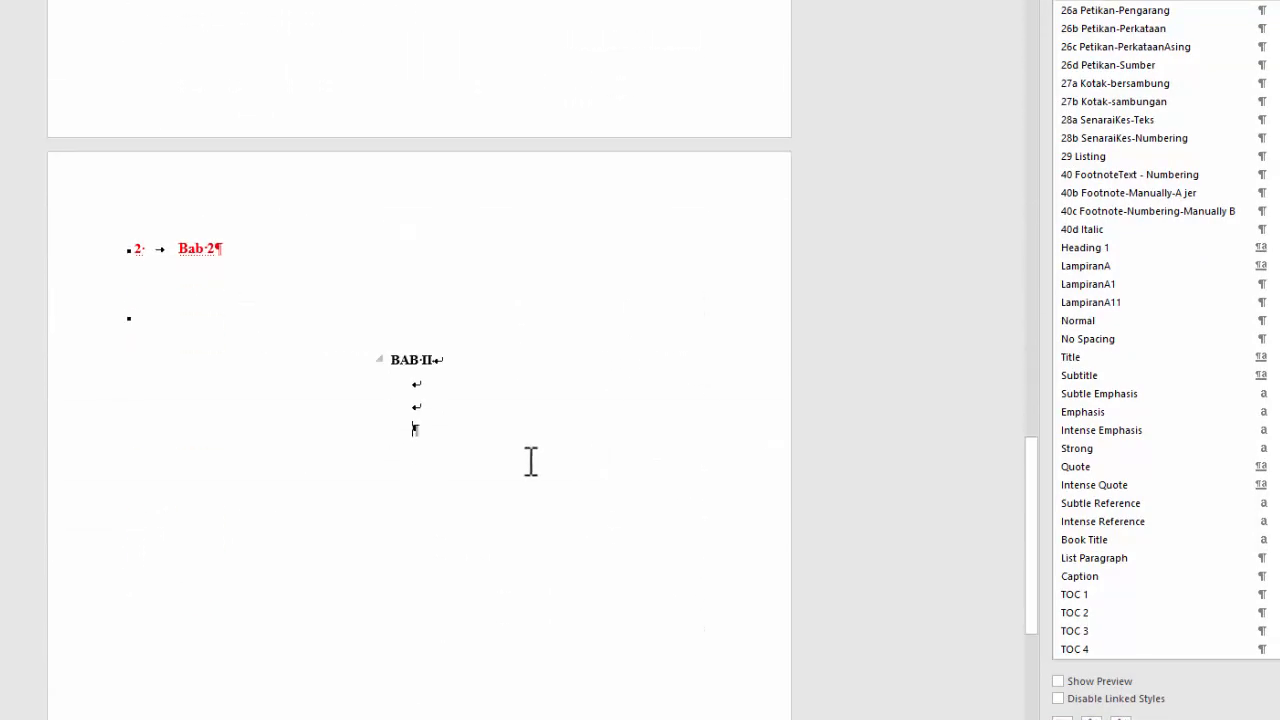
text(KAJIAN)
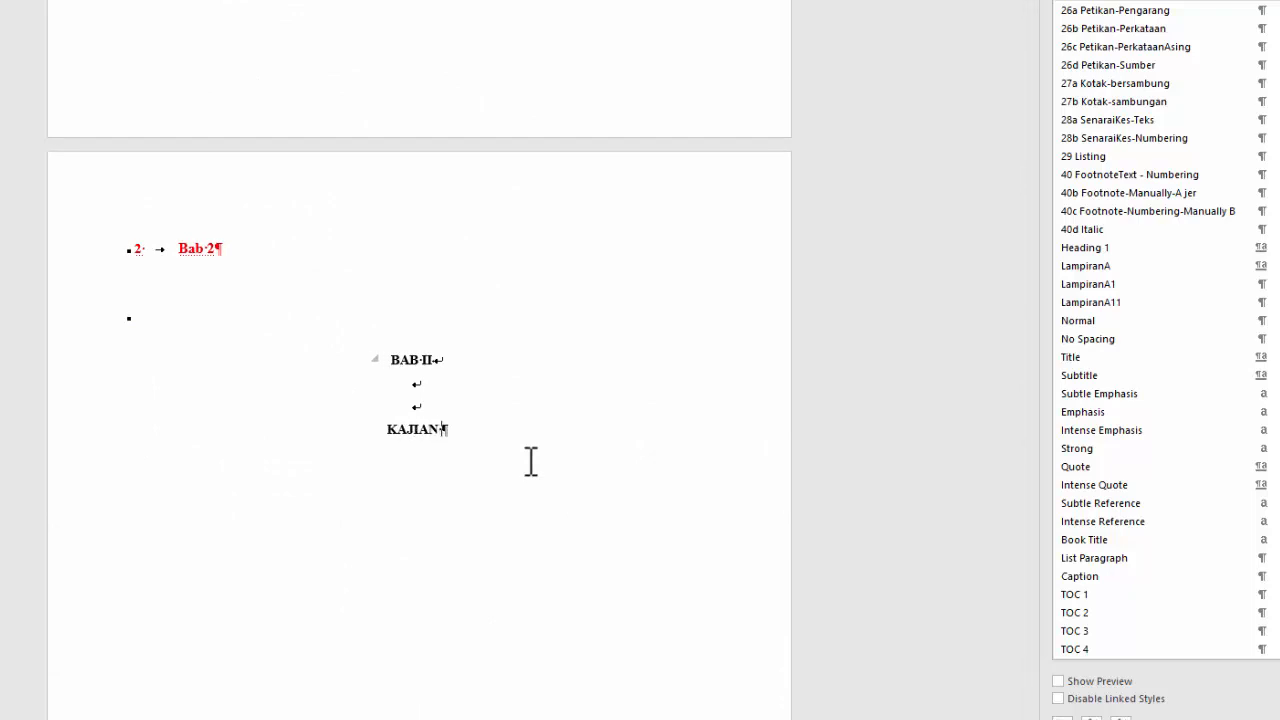
text( KEPUSTAKAAN)
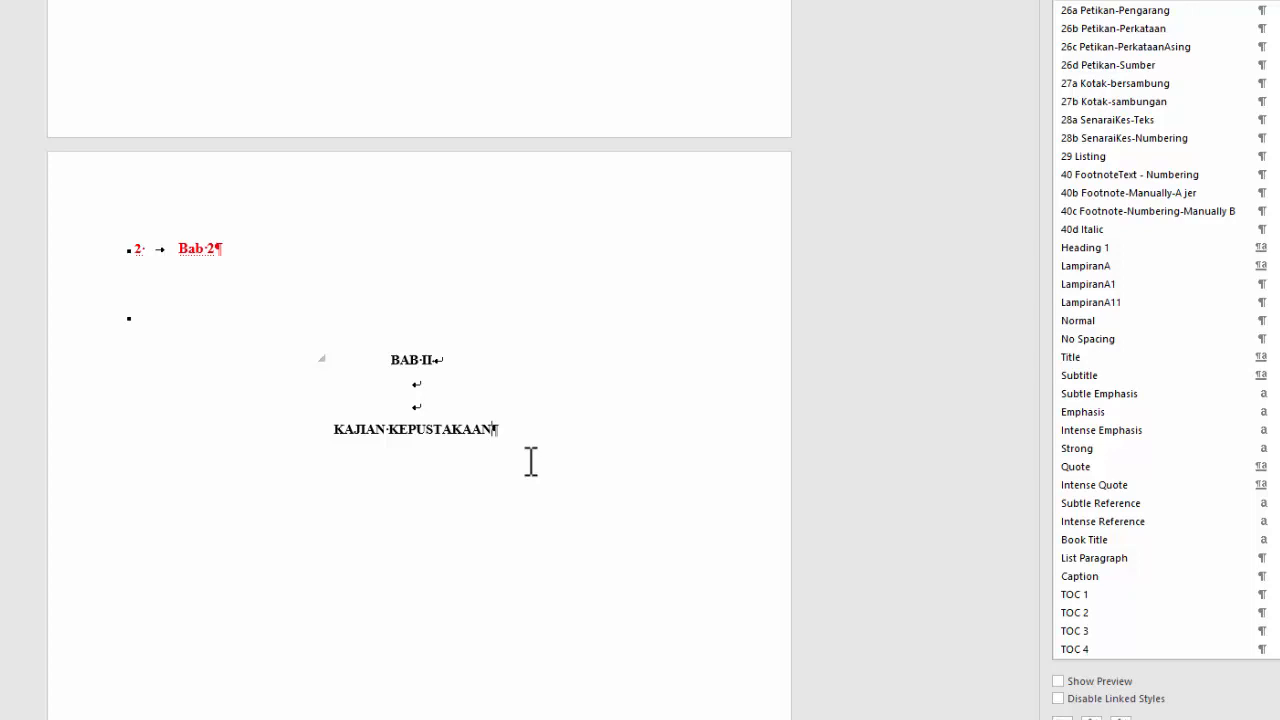
scroll(571, 551, up, 8)
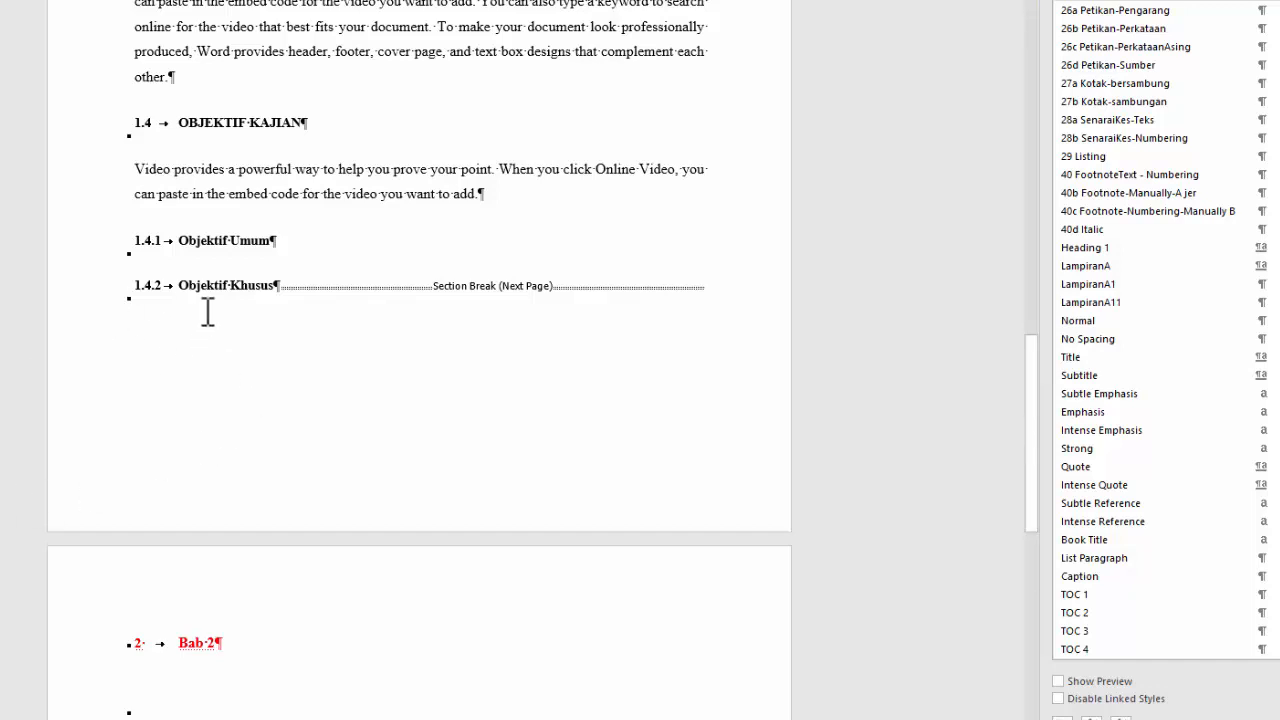
Add =rand sample paragraphs under 1.4.2 Objektif Khusus, before the section break.
click(278, 288)
key(Return)
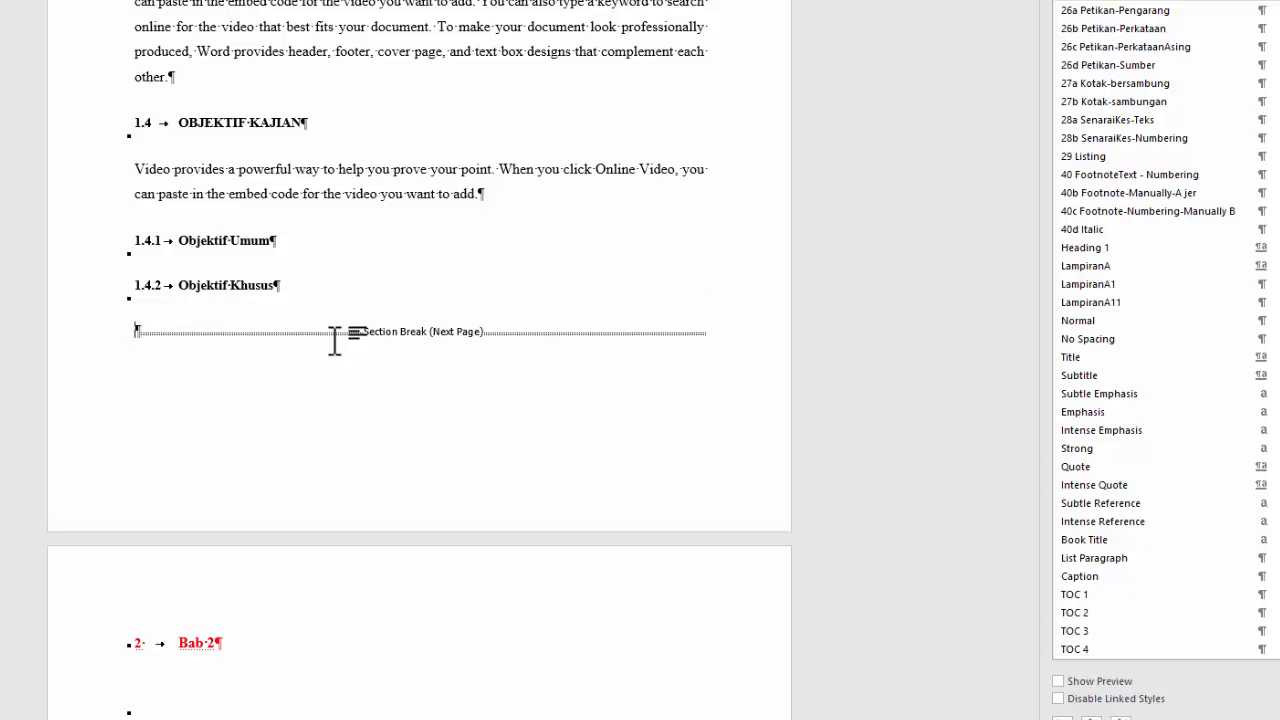
key(Return)
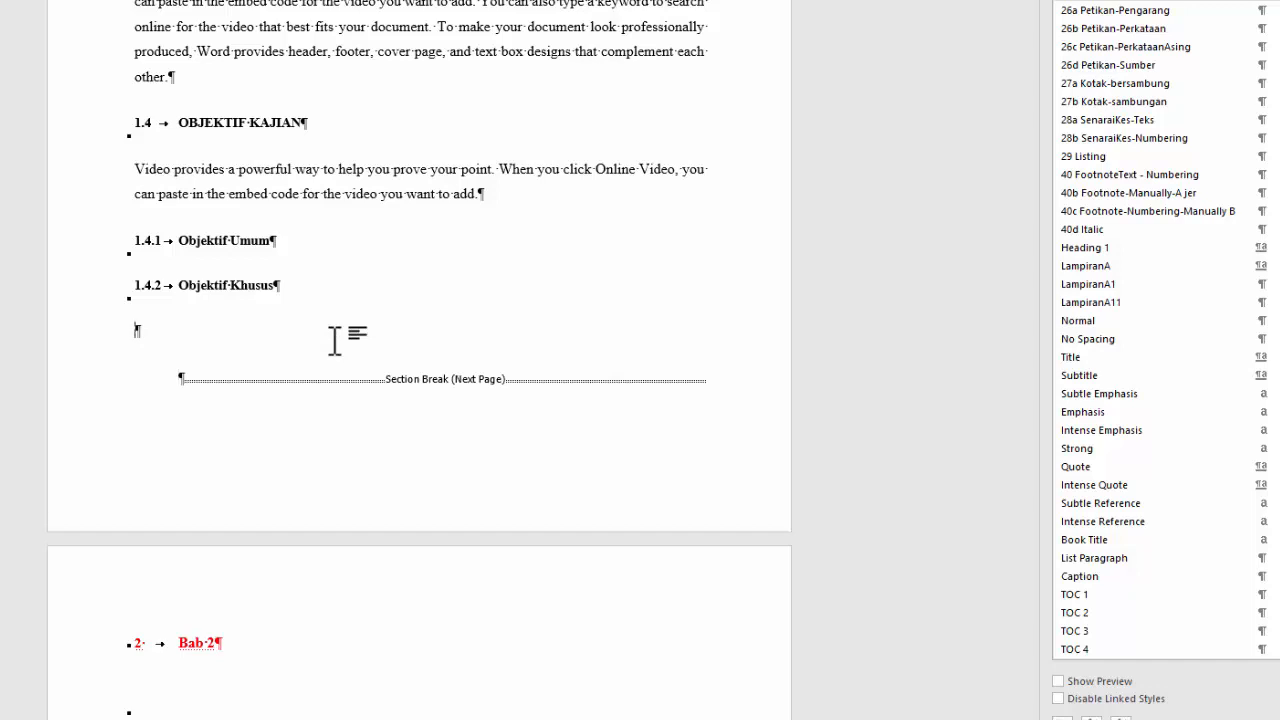
text(=rand(1,2)
key(Return)
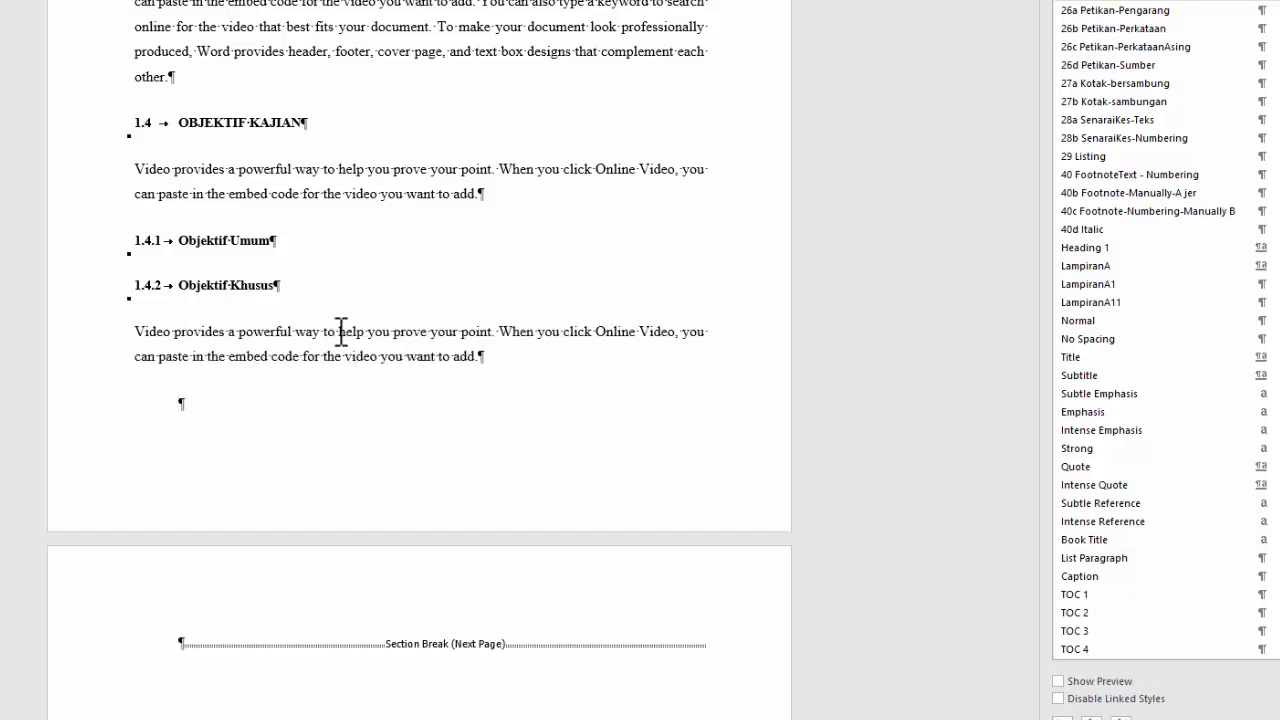
scroll(309, 271, down, 3)
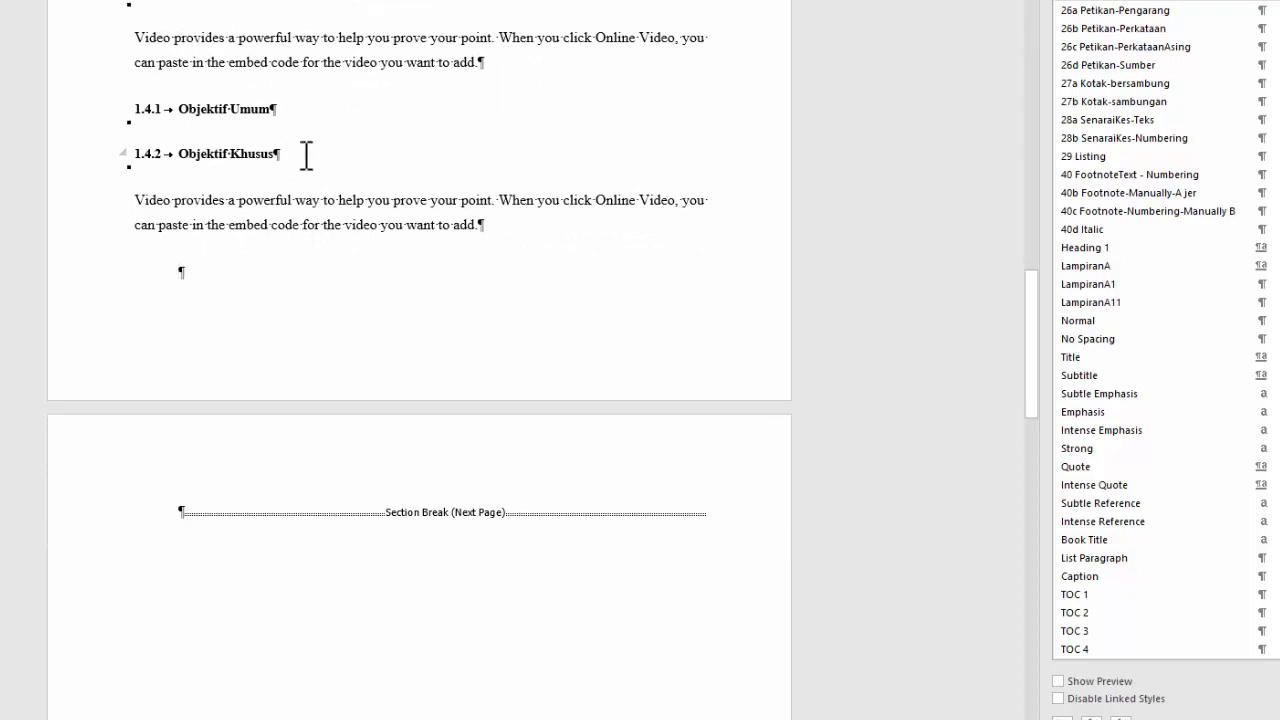
scroll(335, 212, down, 20)
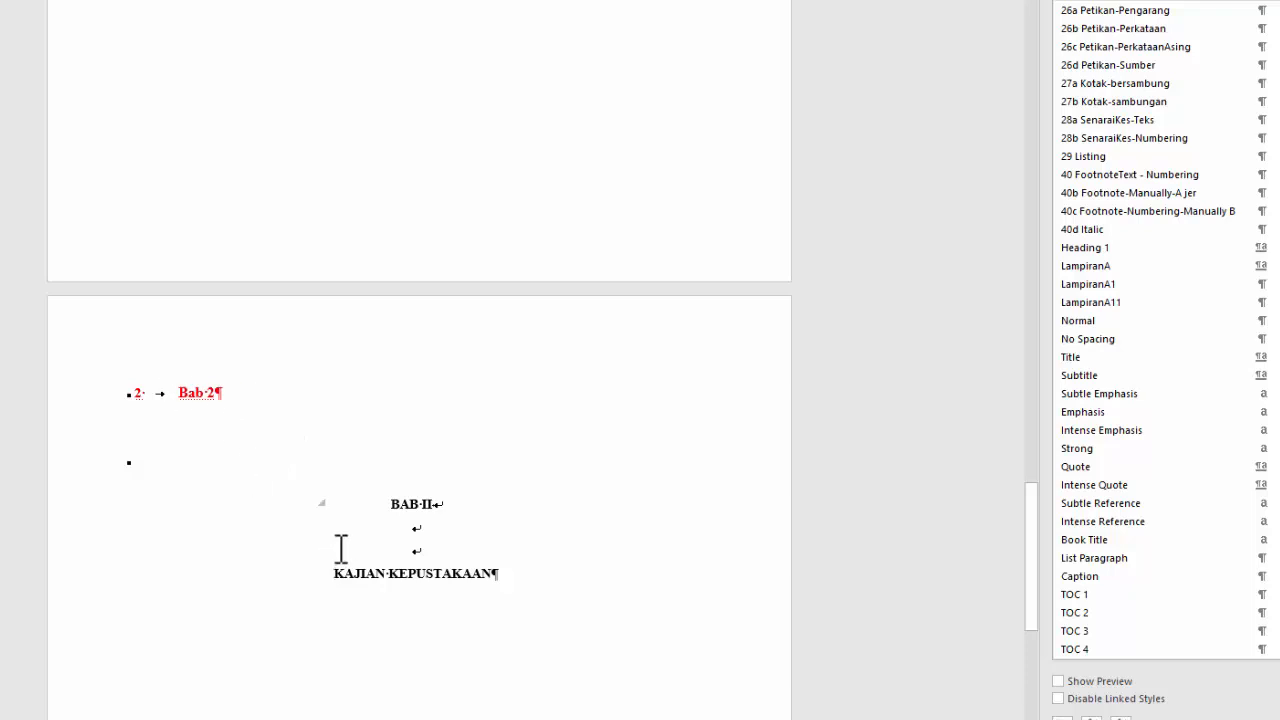
Finish the 2.1 heading as 'PENGENALAN' and start a new paragraph below it.
scroll(541, 437, down, 3)
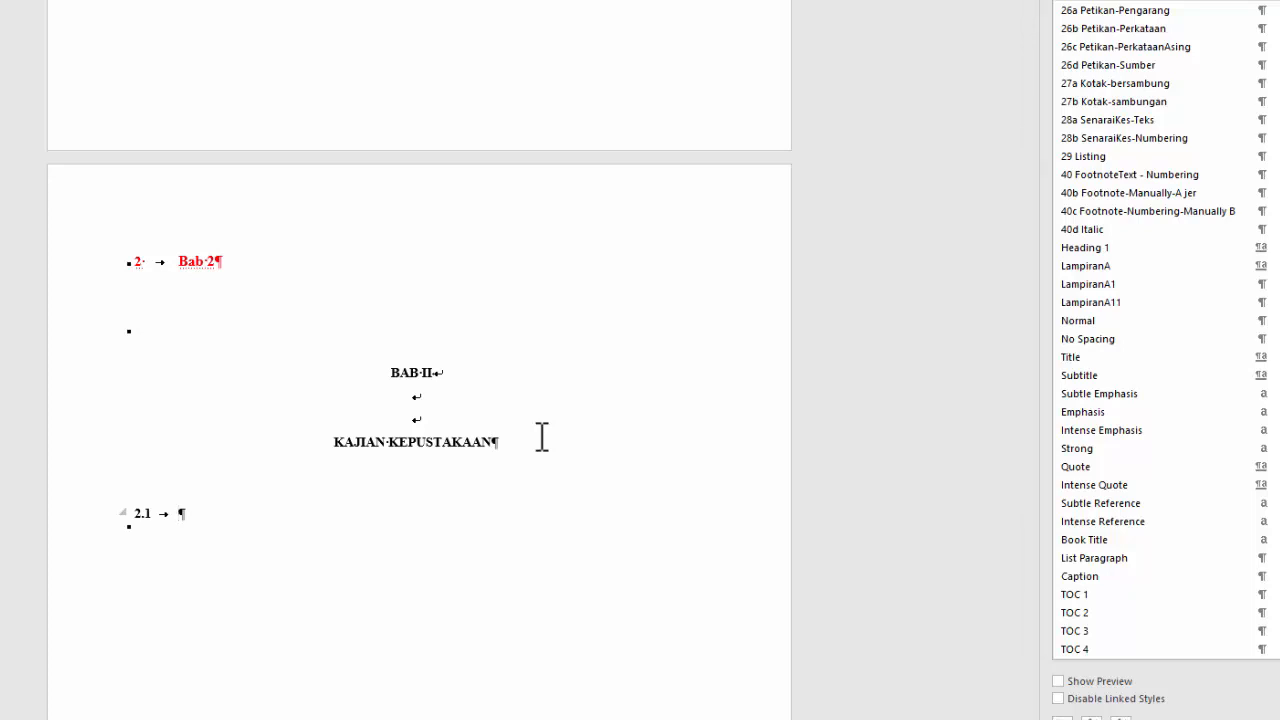
text(ENGENAL)
text(AN)
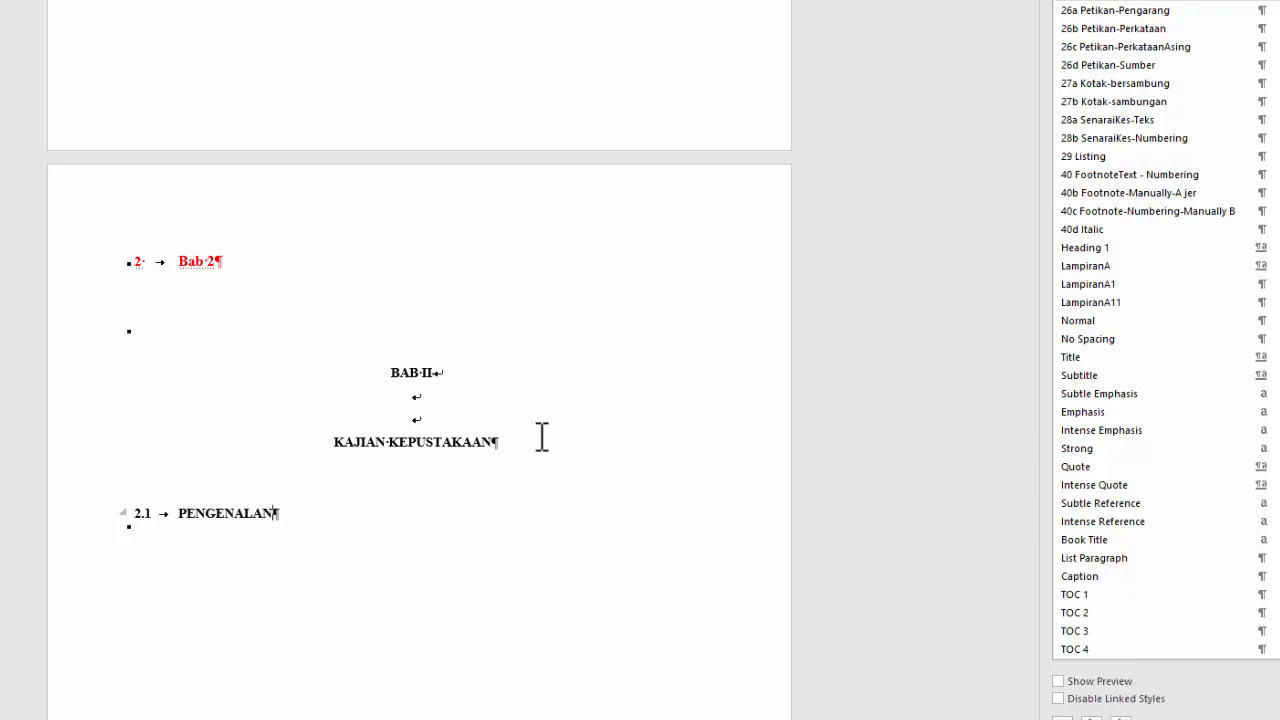
key(Return)
scroll(1203, 437, up, 13)
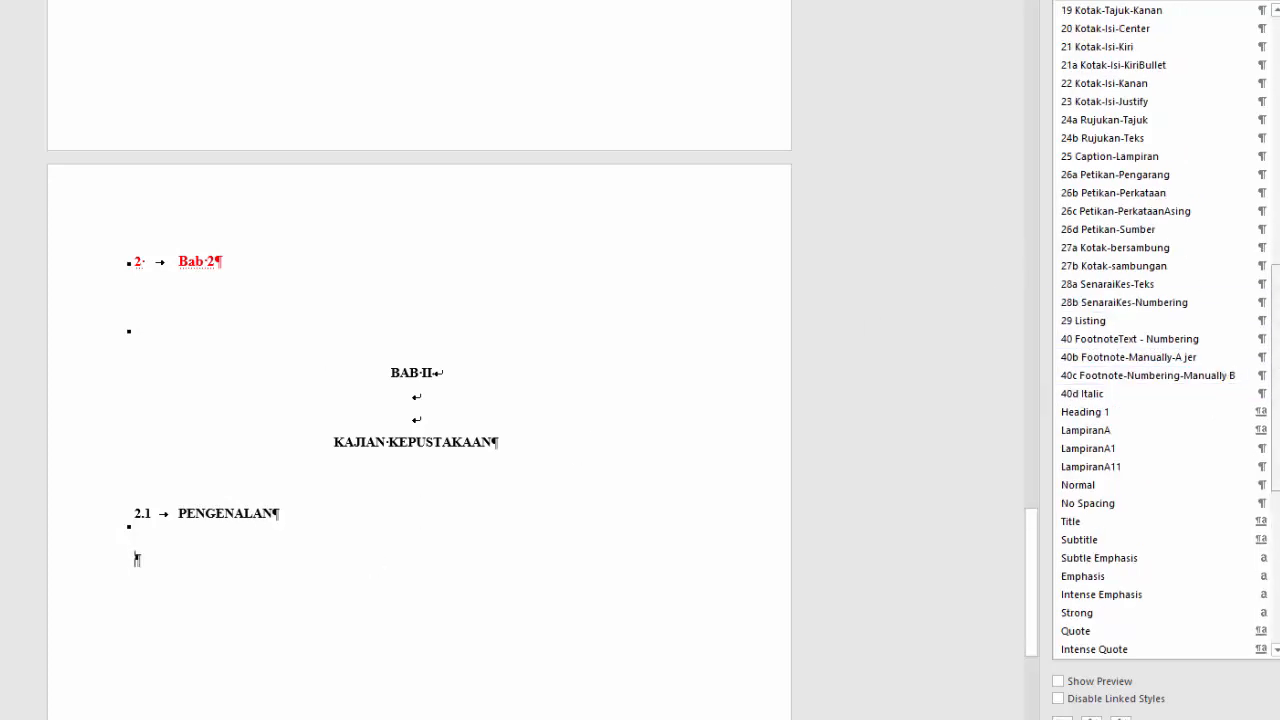
scroll(1265, 148, up, 3)
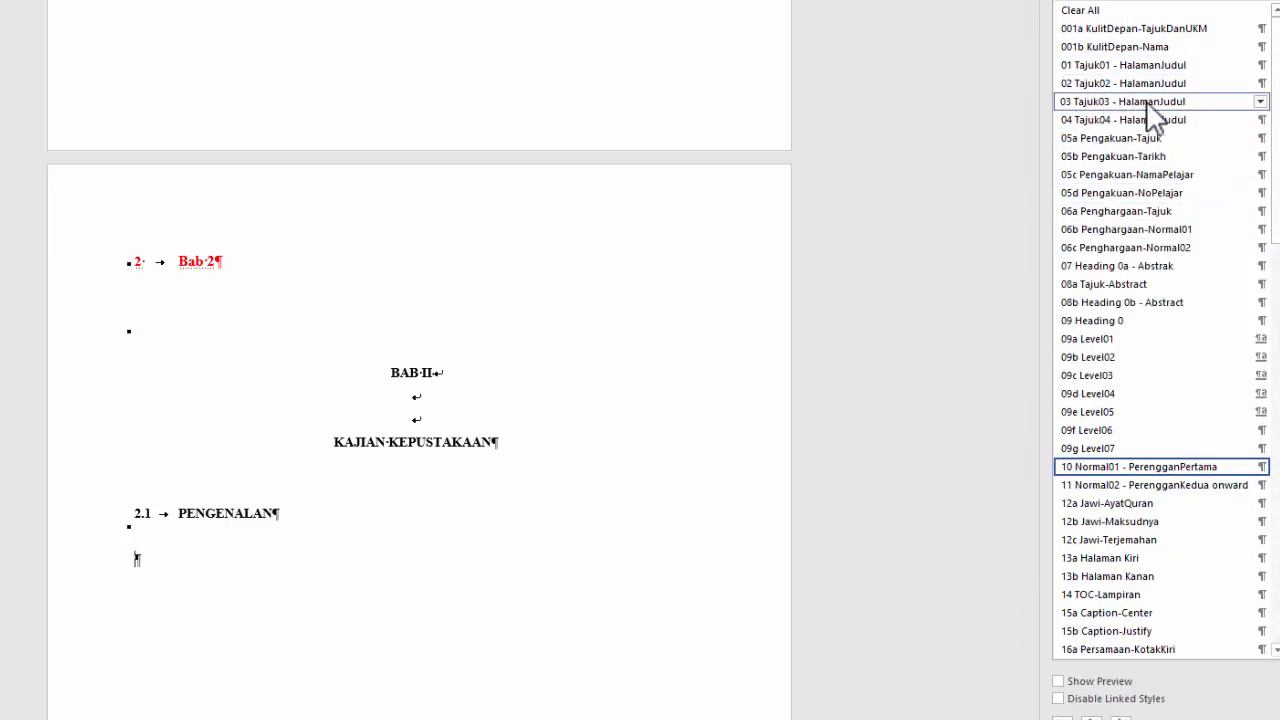
Add the 09b Level02 heading 2.2 'KAJIAN UMUM', followed by an empty 2.3 heading.
click(1096, 358)
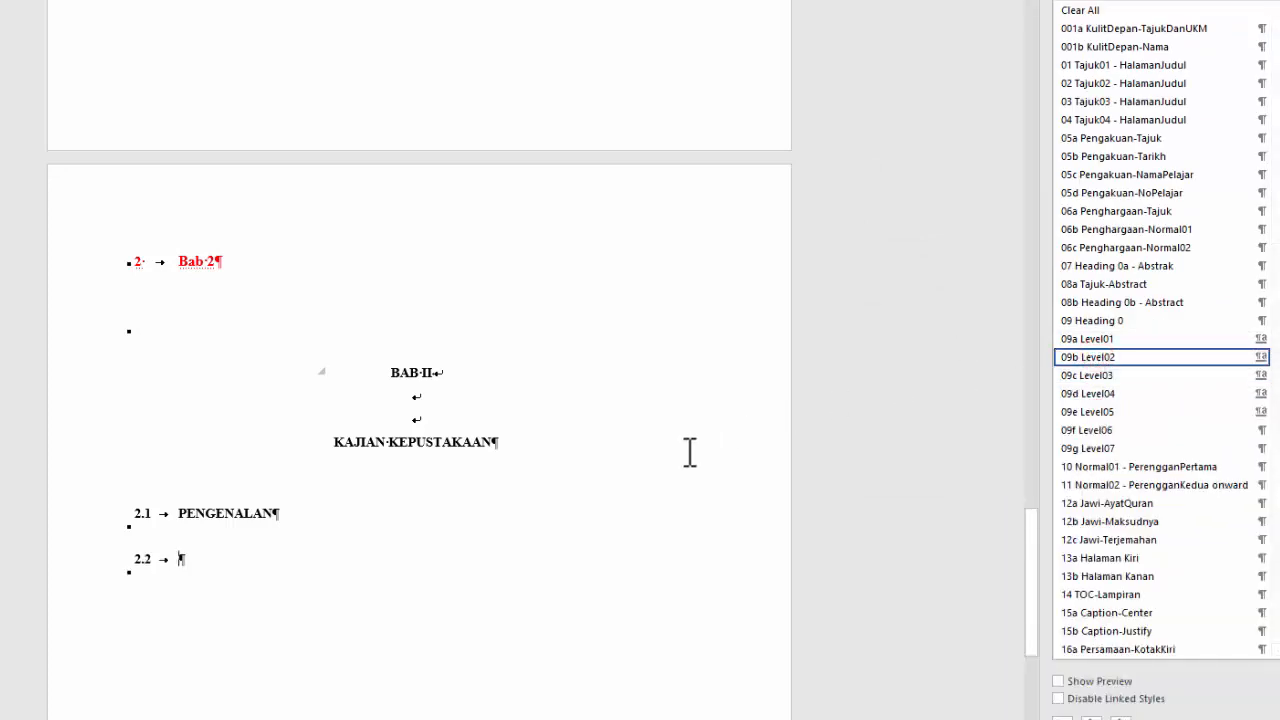
text(KAJ)
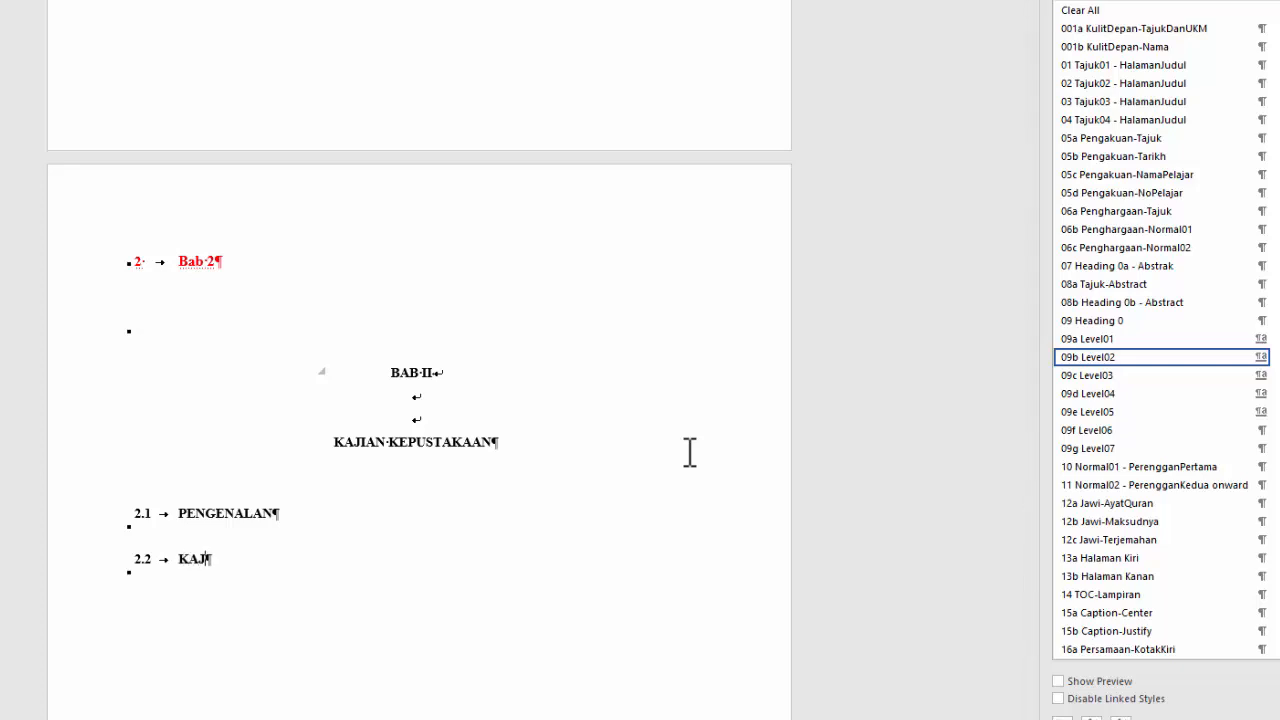
text(IAN UMUM)
key(Return)
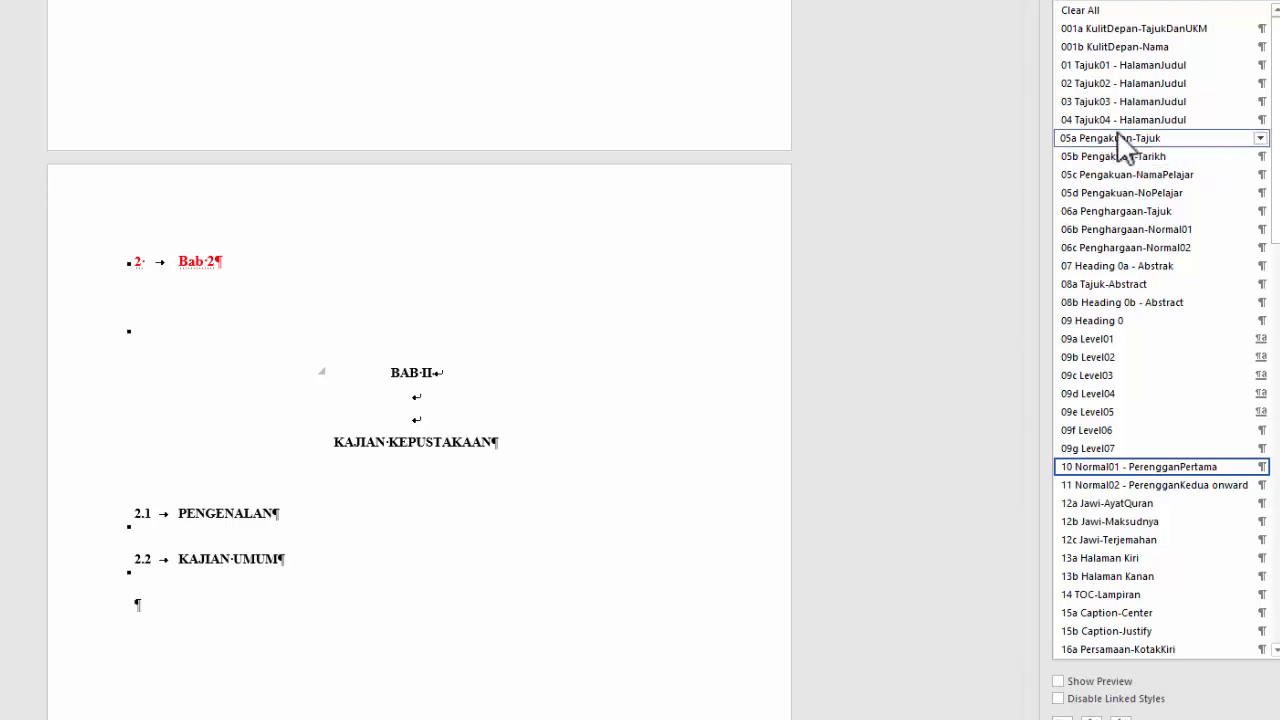
click(1090, 356)
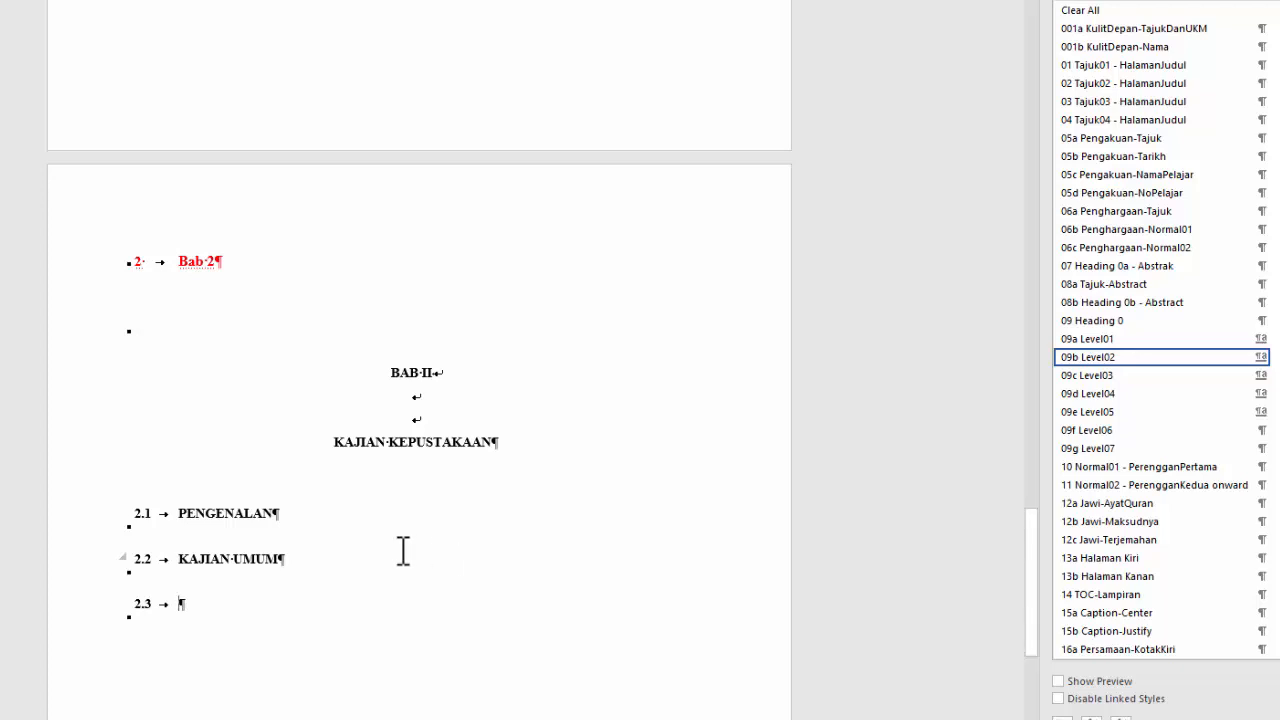
scroll(401, 550, down, 2)
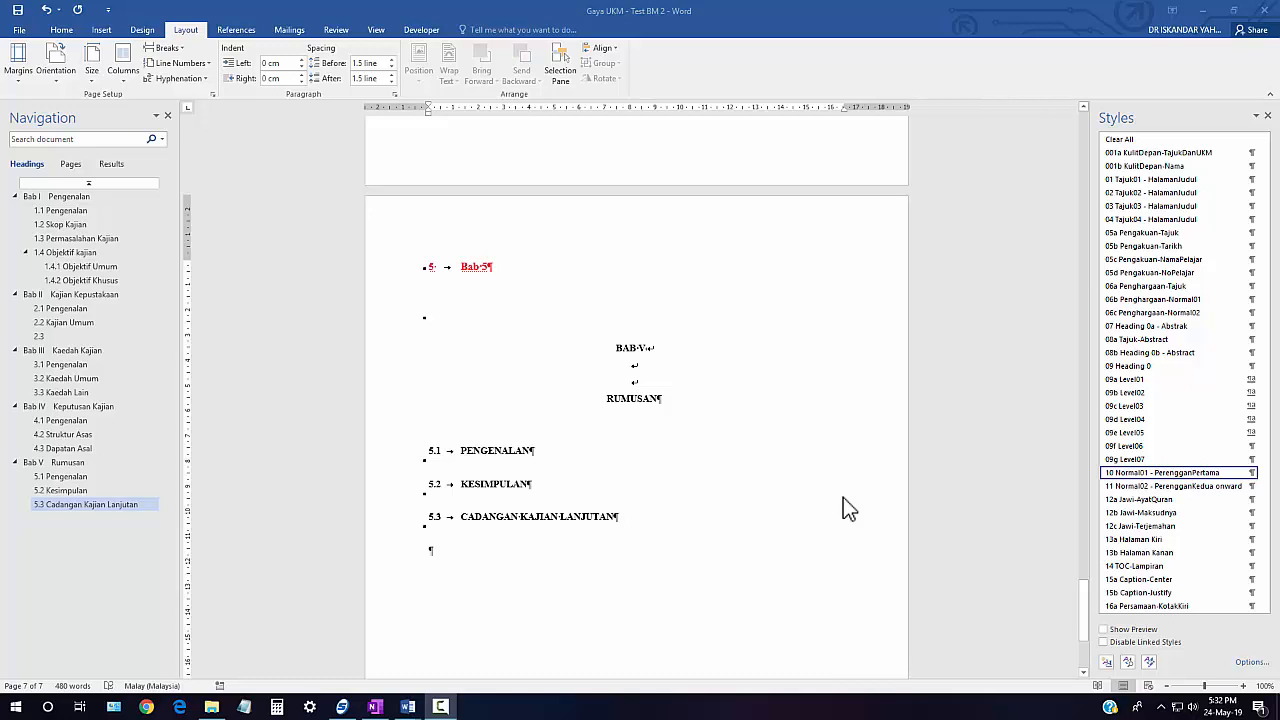
Browse the chapter headings from Bab I Pengenalan through Bab V Rumusan in the Navigation pane.
scroll(600, 420, down, 3)
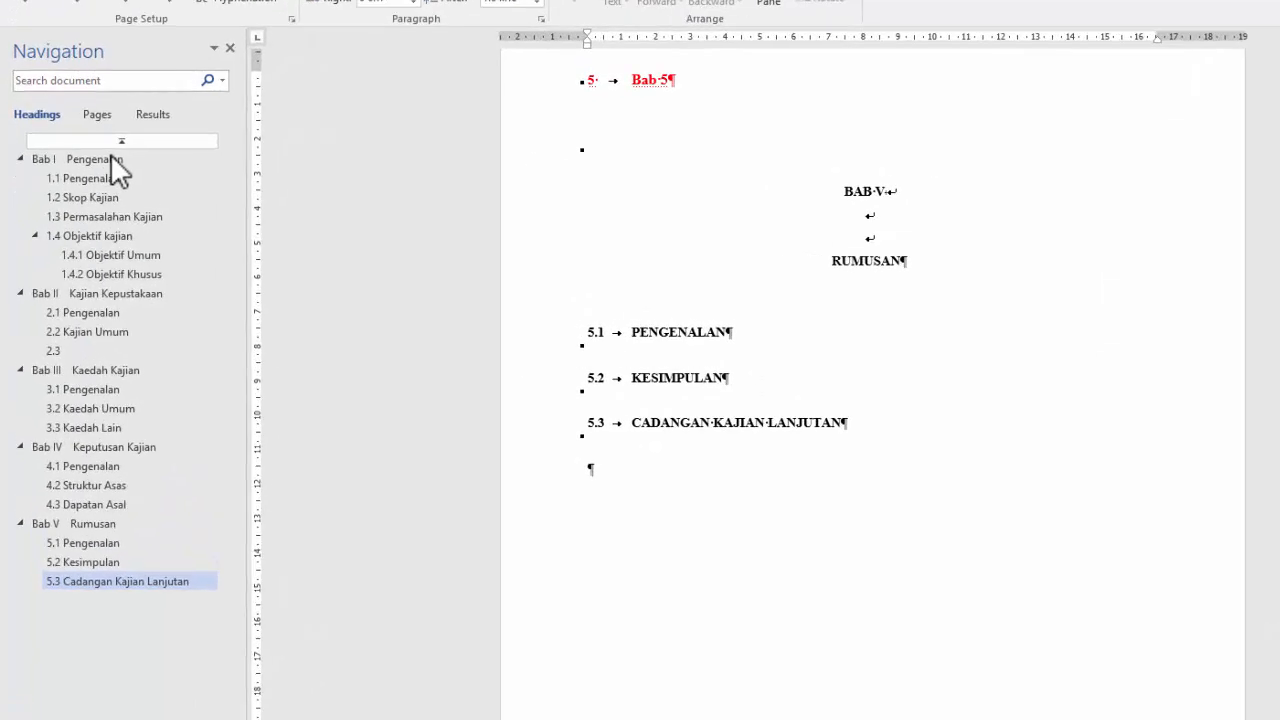
click(80, 193)
click(101, 178)
click(101, 217)
click(104, 305)
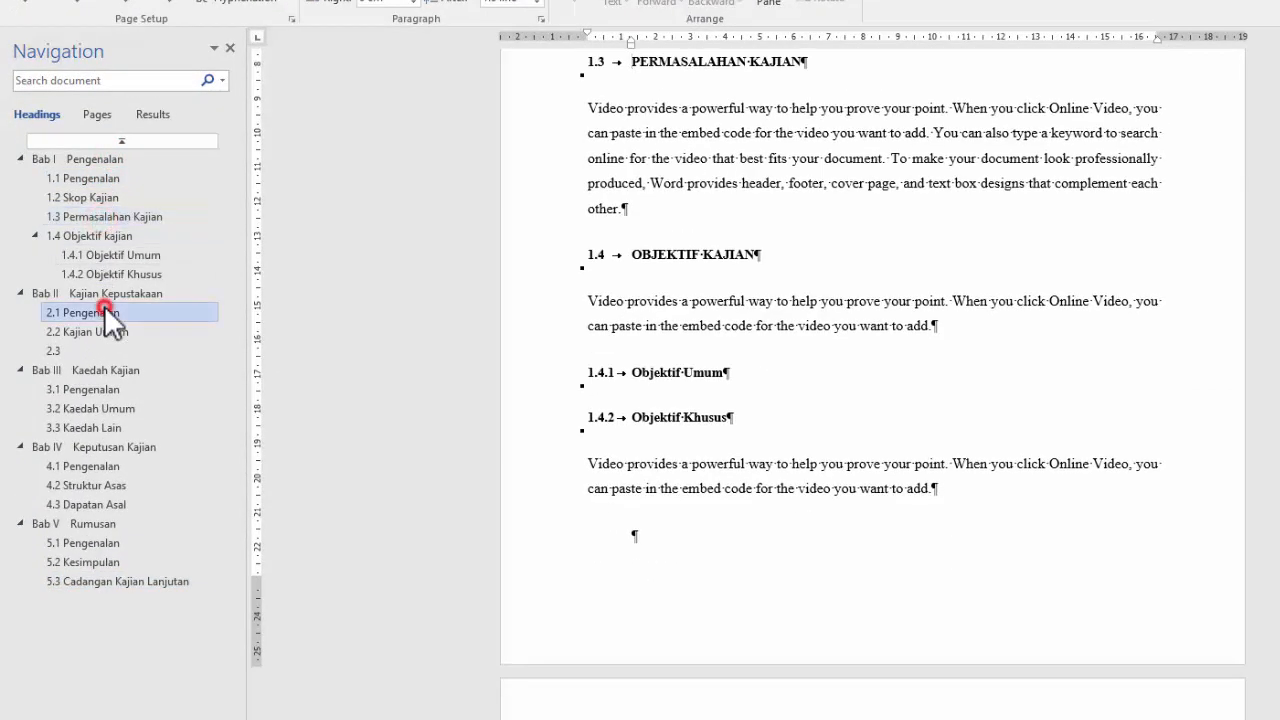
click(100, 292)
click(93, 367)
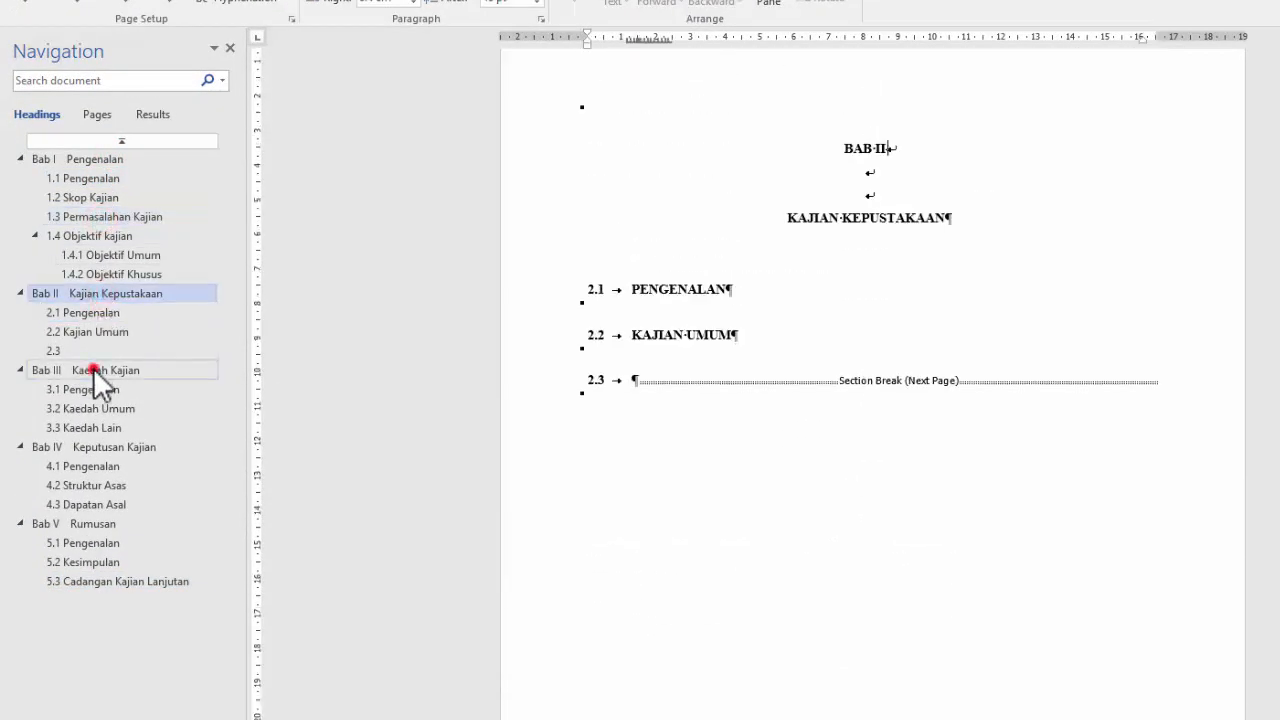
click(86, 447)
click(93, 523)
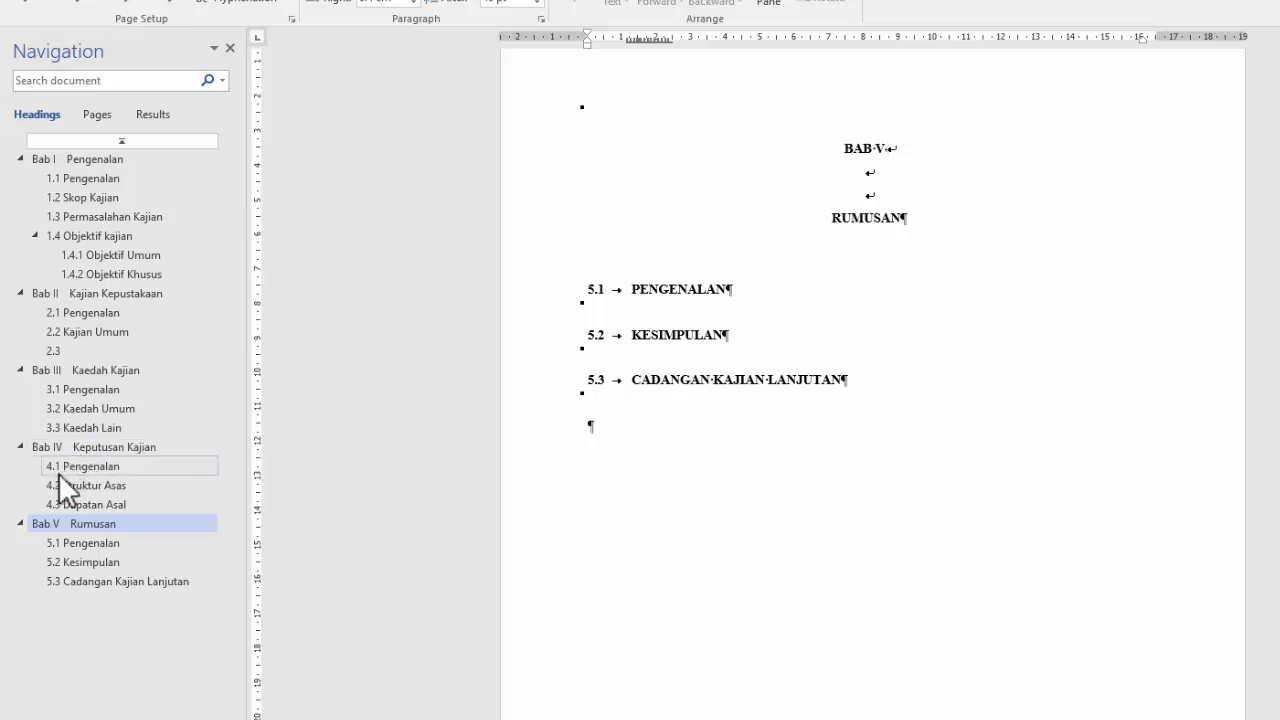
Return to 1.4.2 Objektif Khusus and place the cursor on the empty line below its paragraph.
click(120, 274)
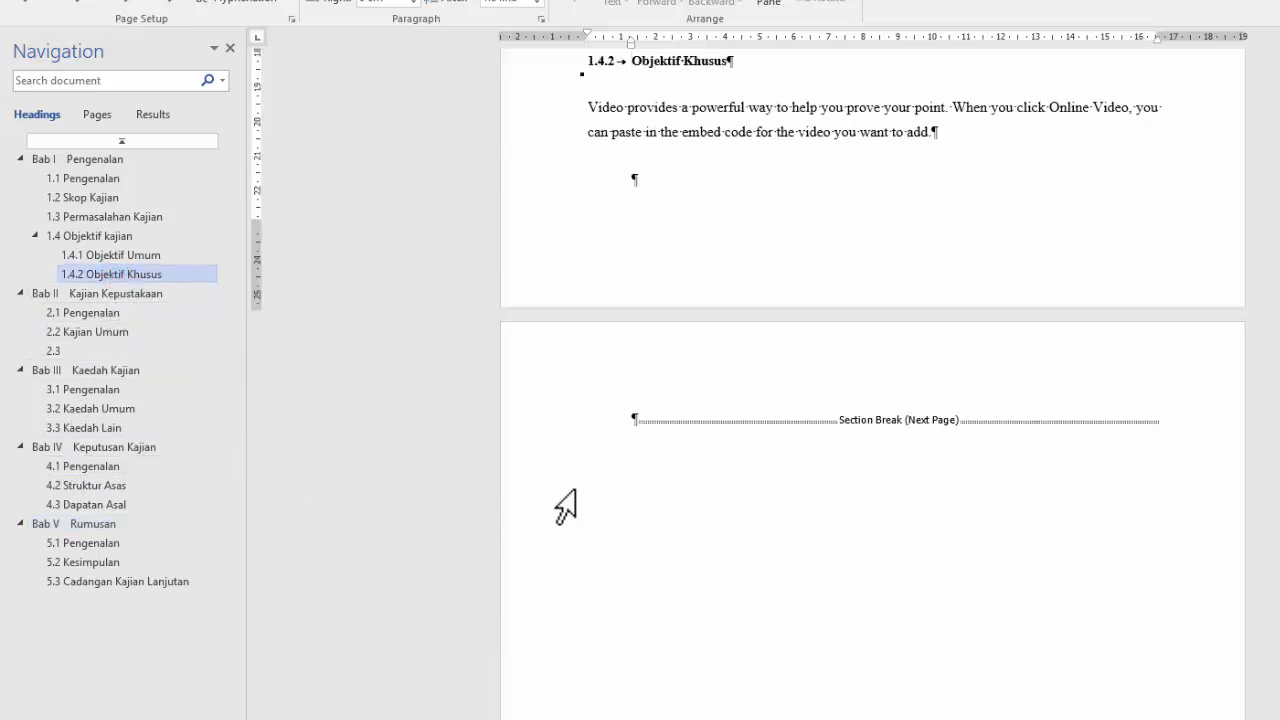
scroll(723, 243, up, 1)
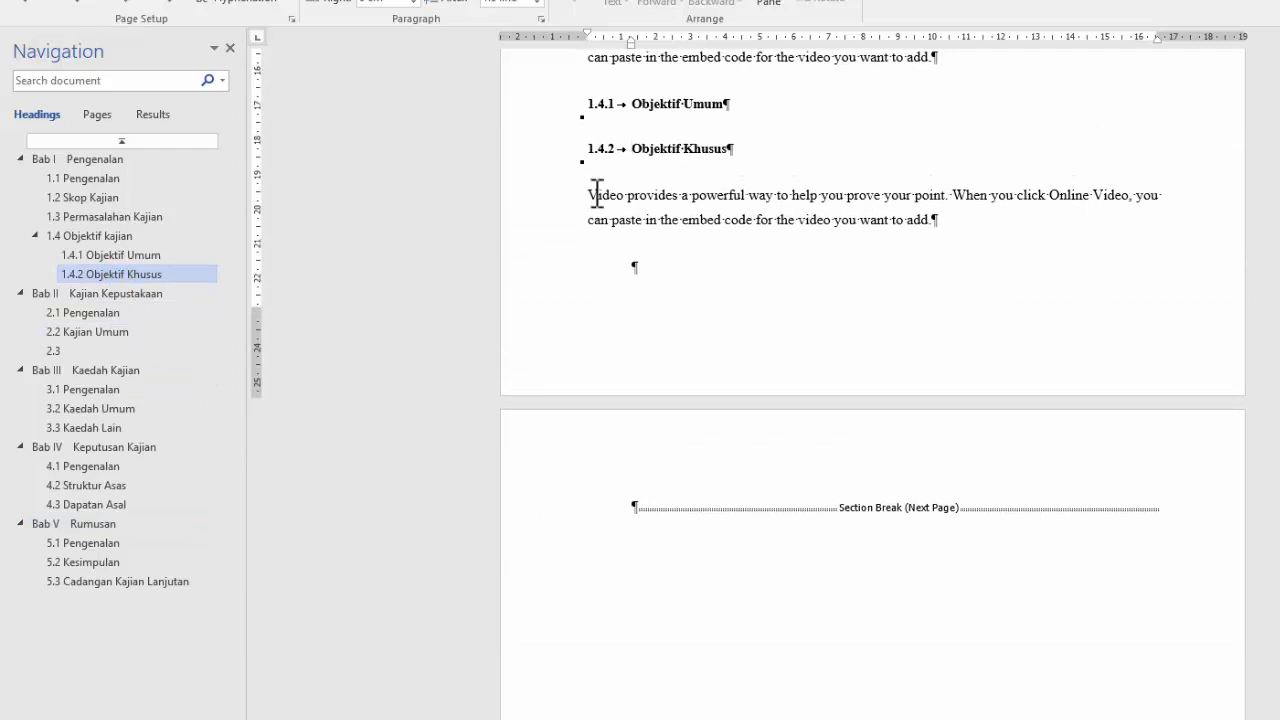
click(509, 314)
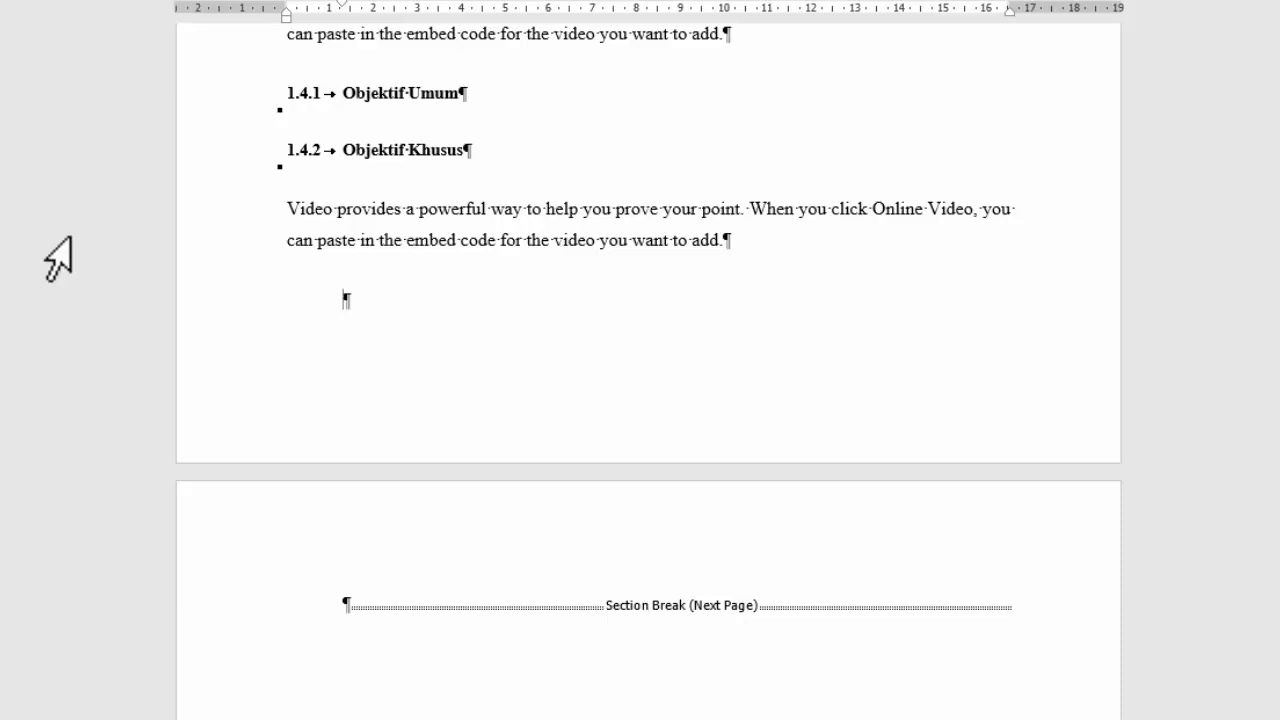
click(394, 301)
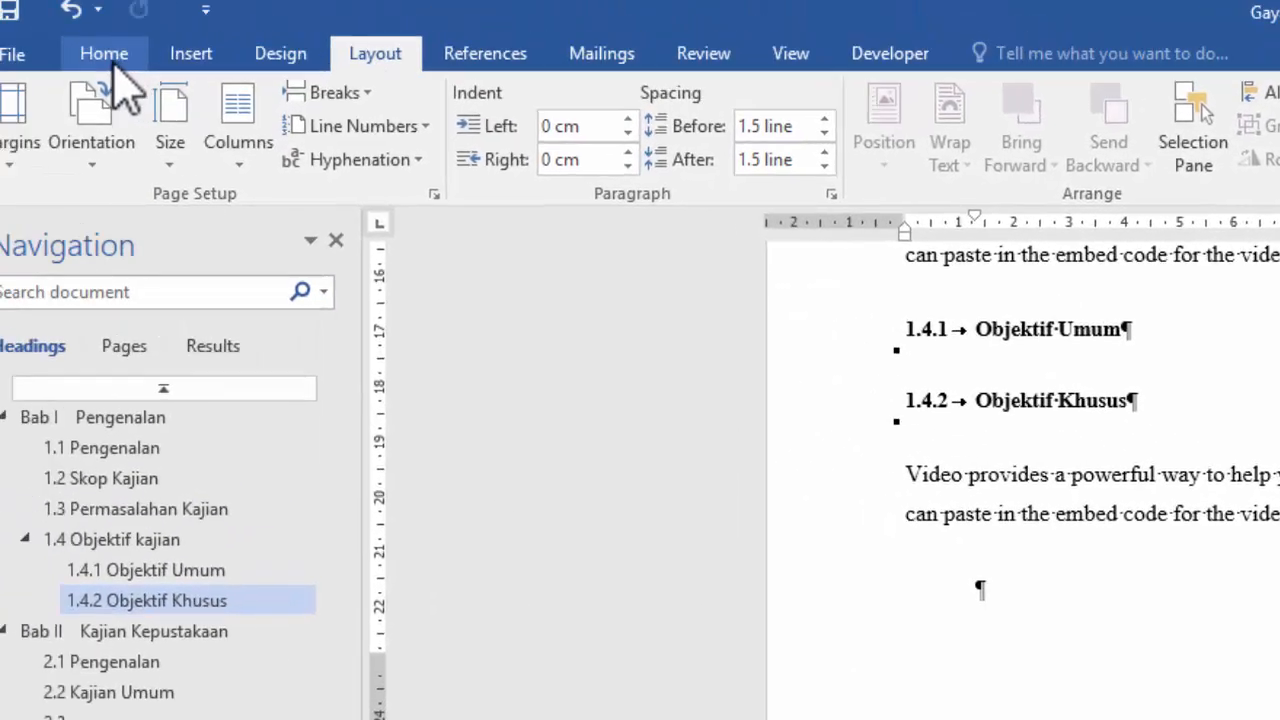
Apply a lettered Multilevel List style to the empty line under 1.4.2.
click(143, 75)
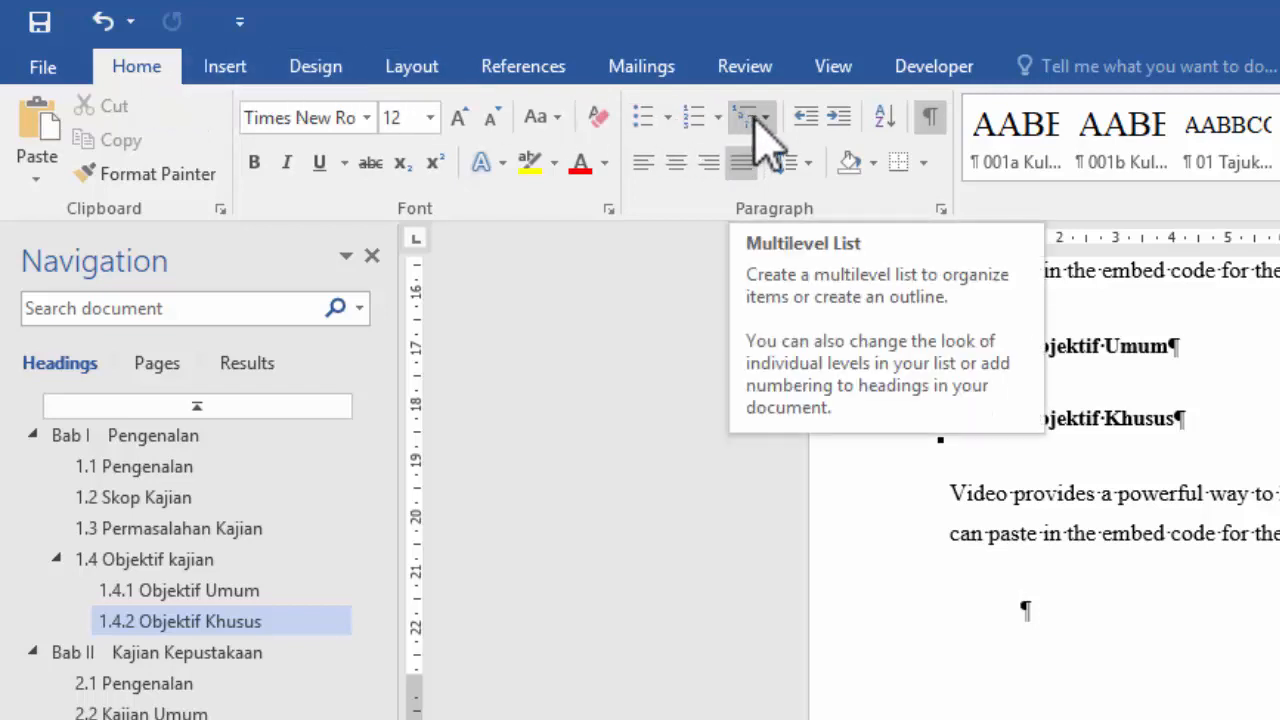
click(754, 118)
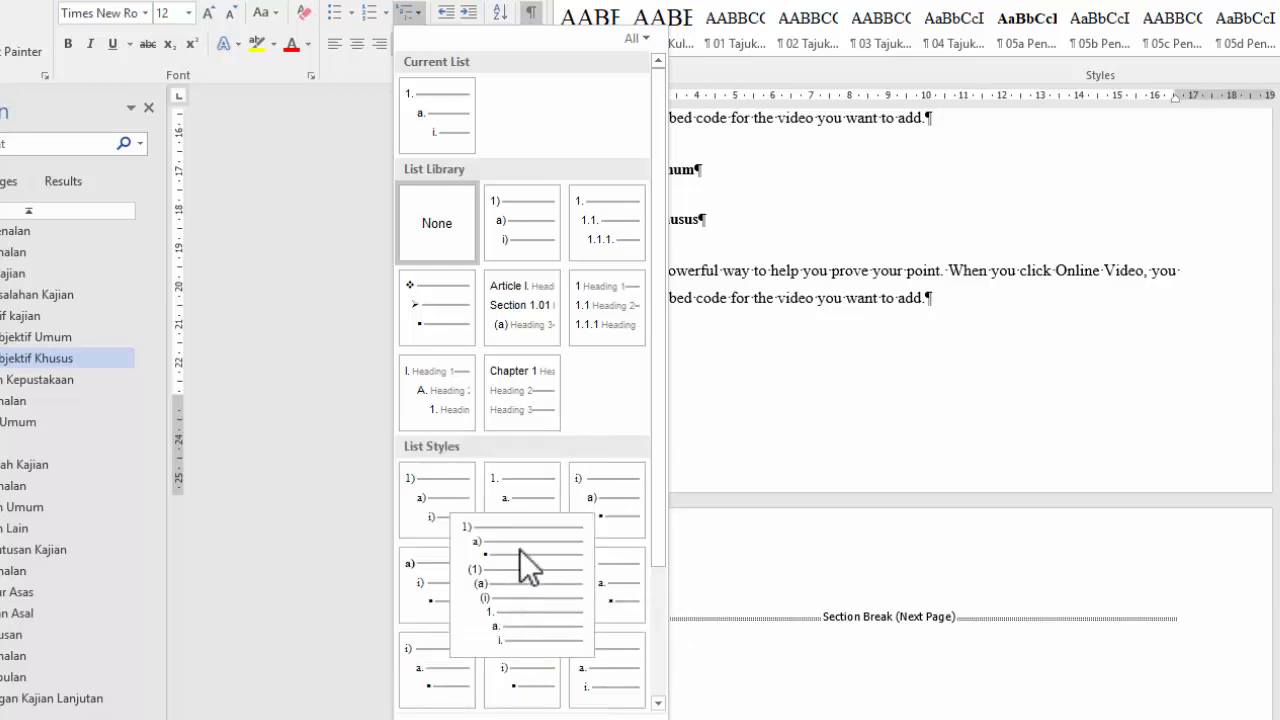
scroll(520, 545, down, 2)
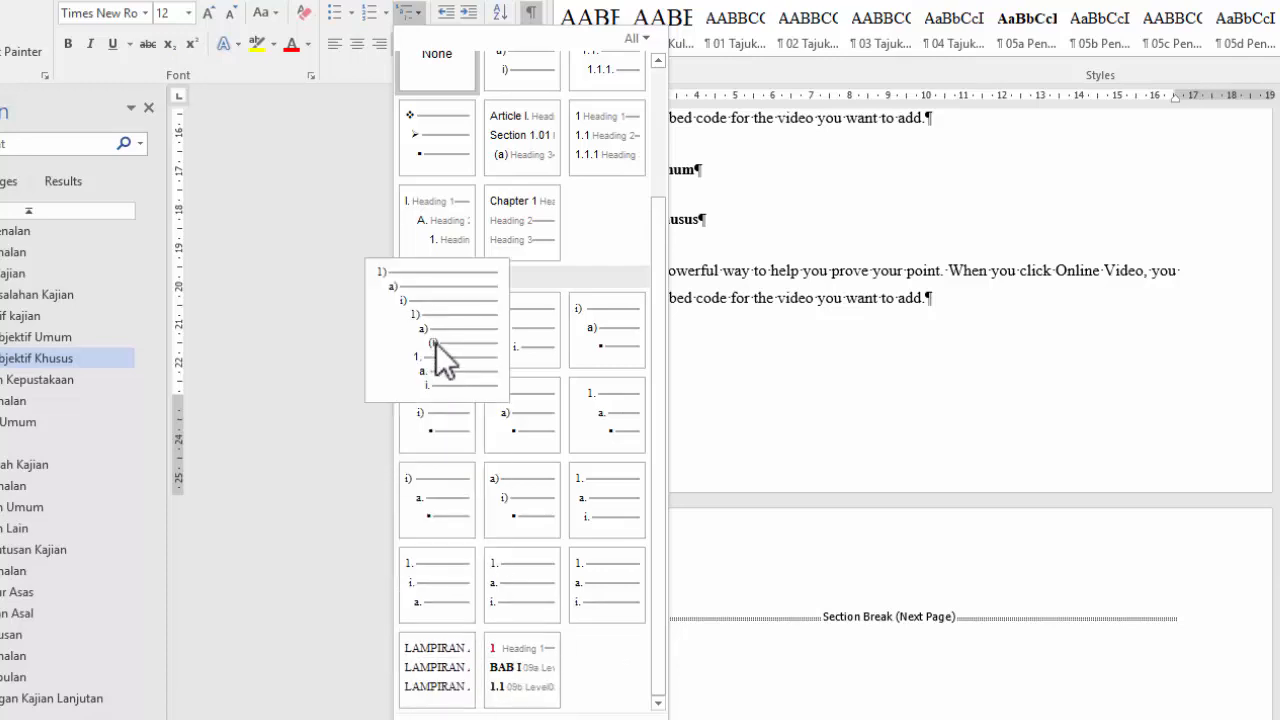
click(516, 338)
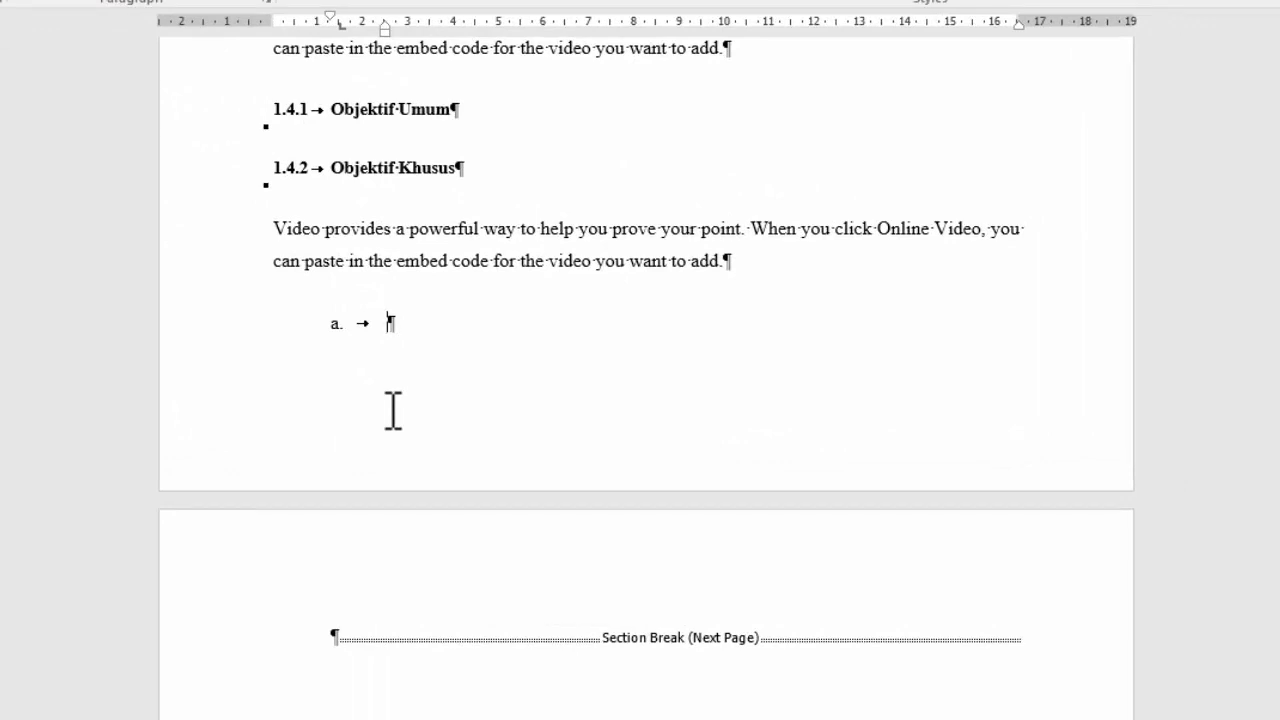
Enter the list items Objektif 1, Objectif 2 and Objektif 3, leaving an empty d. item.
text(Objektif 1)
key(Return)
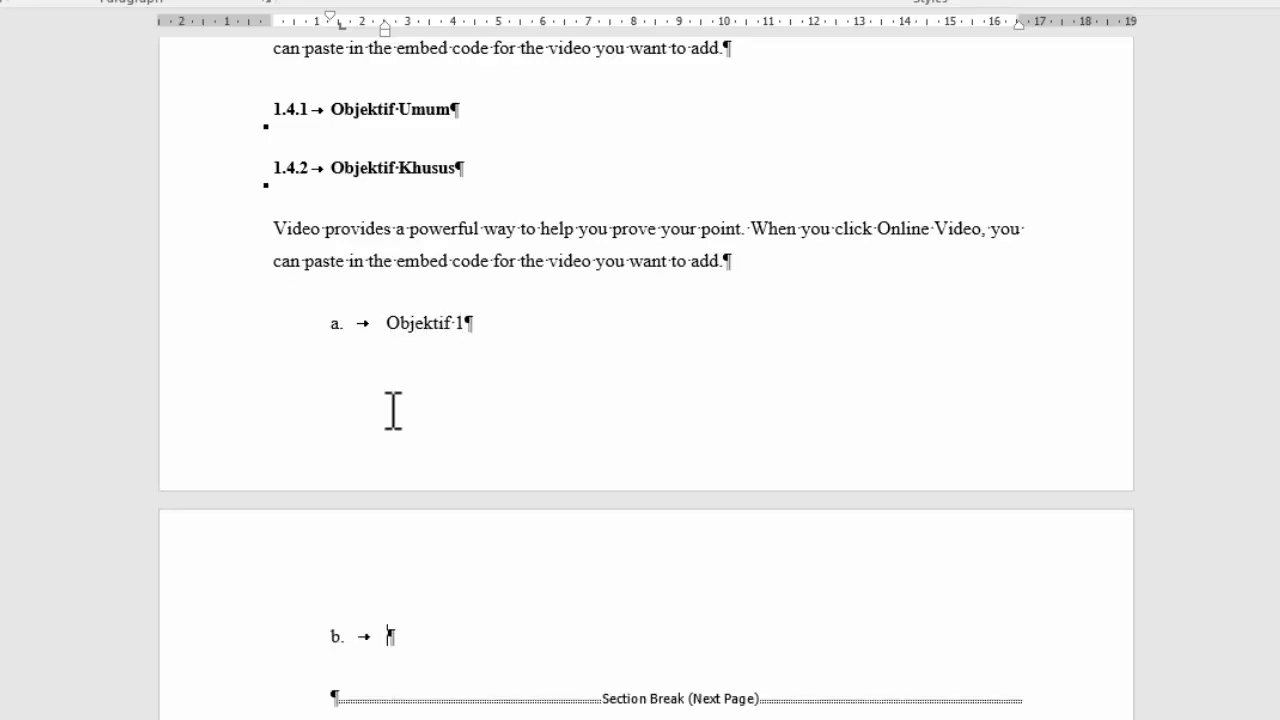
text(Objectif 2)
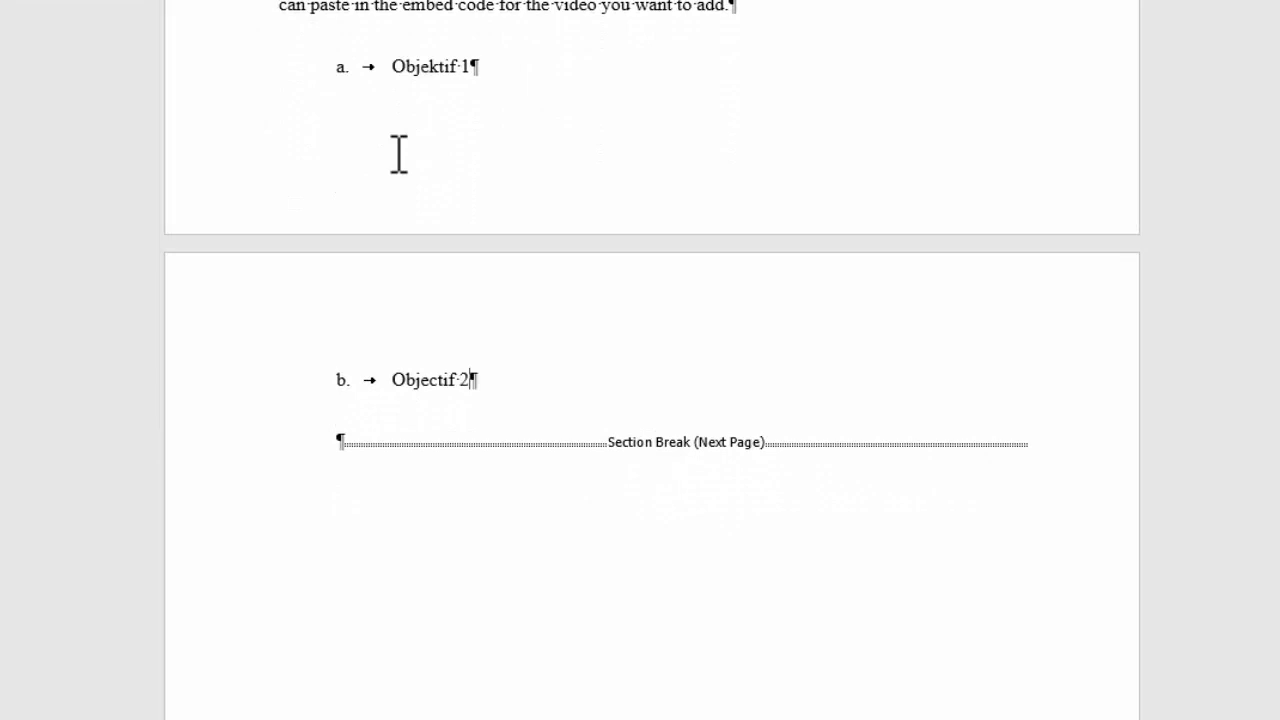
key(Return)
text(Objektif)
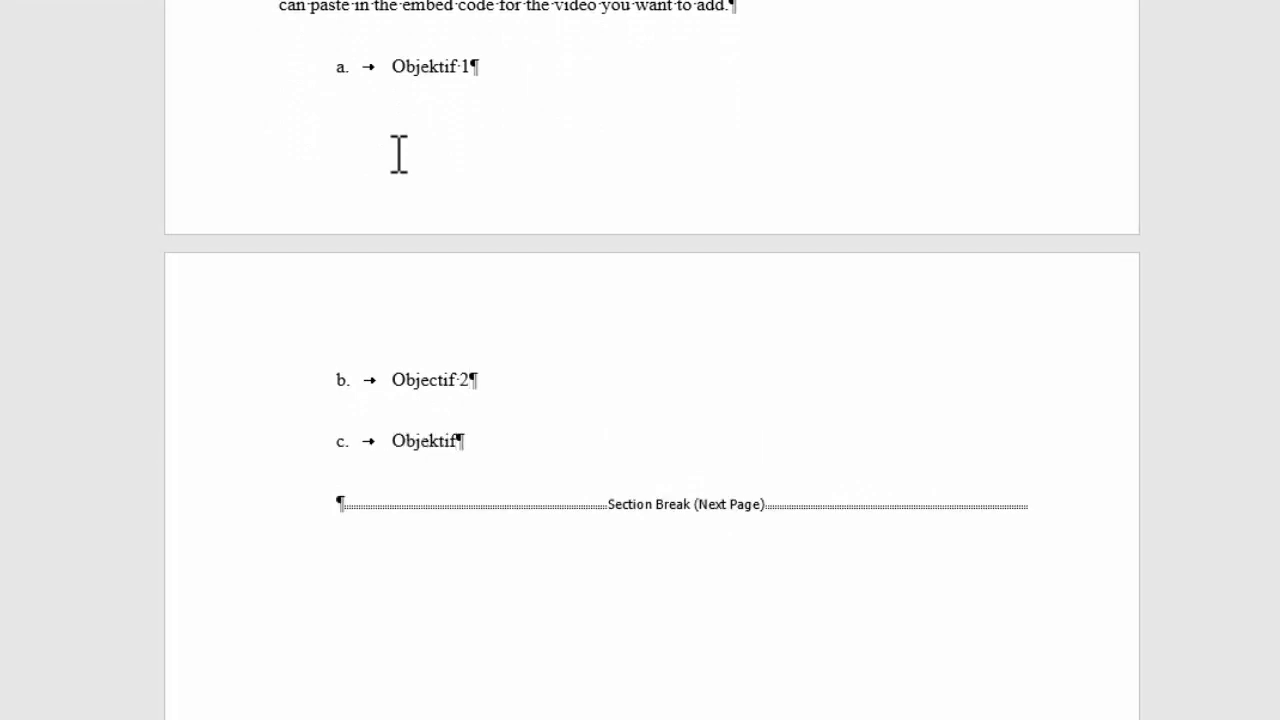
text( 3)
key(Return)
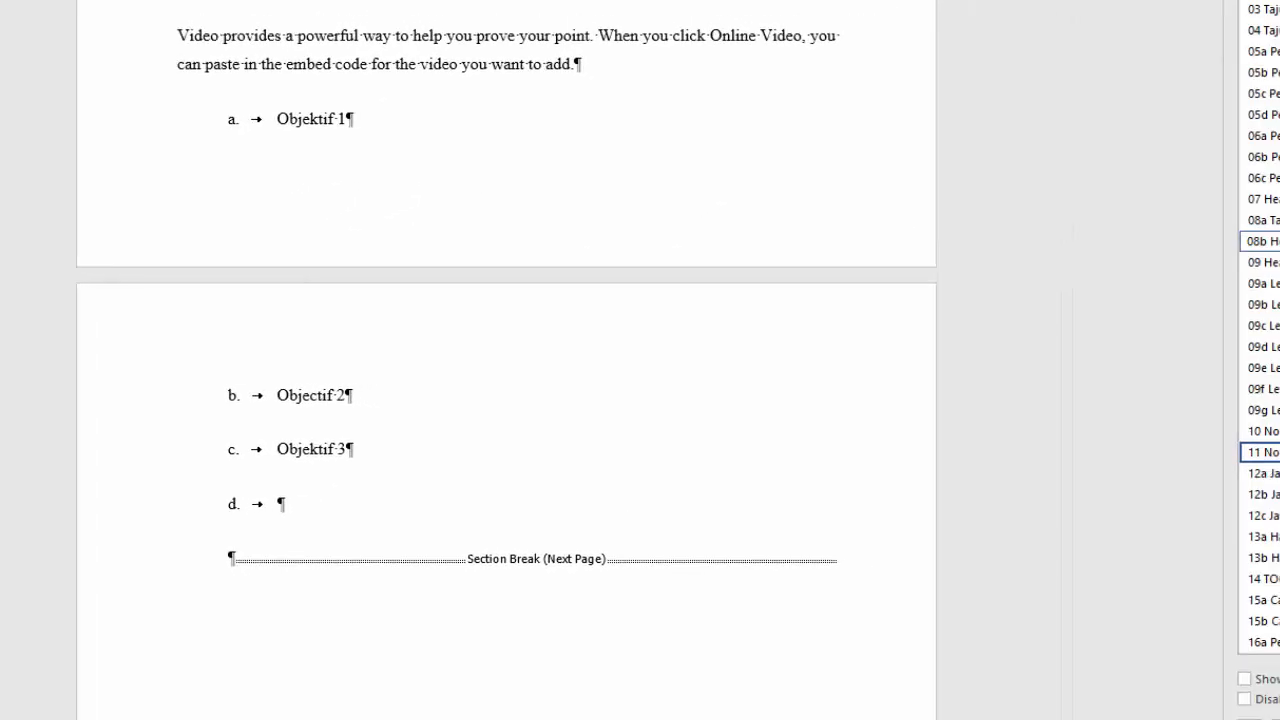
End the list with a =rand(1,2) sample paragraph in an indented body style, then switch to Document1.
scroll(1234, 217, down, 2)
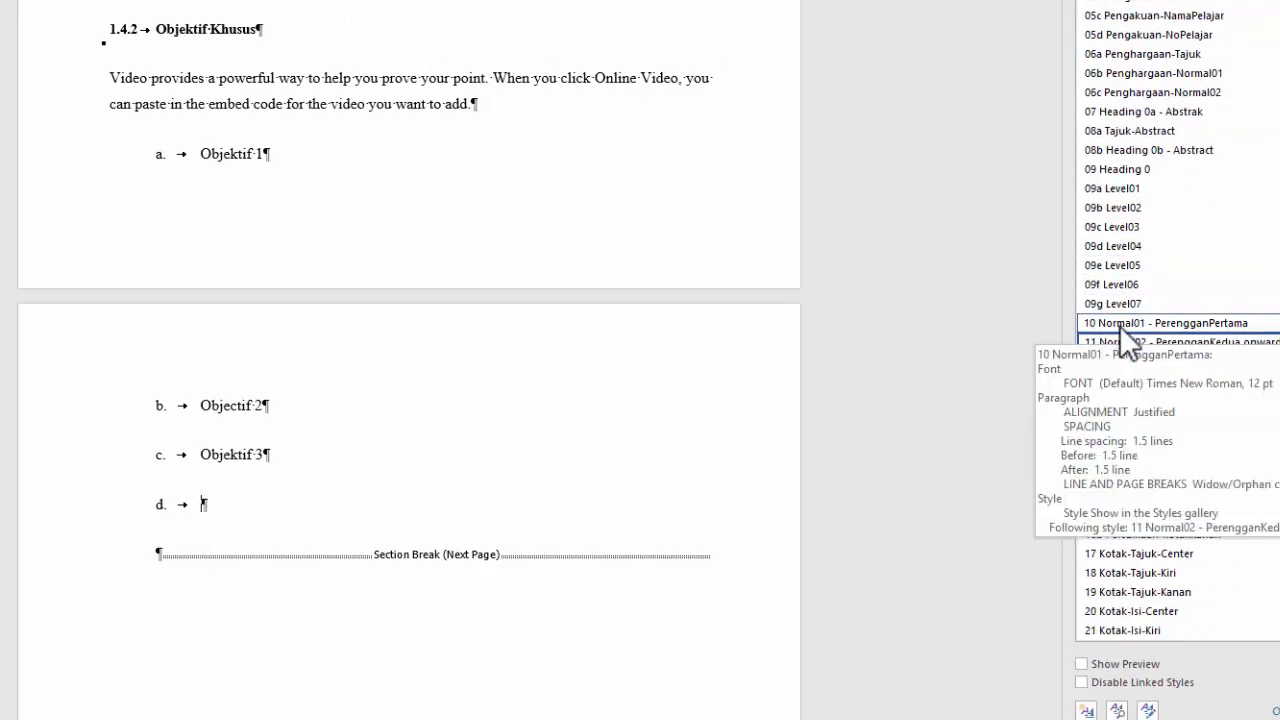
click(1119, 325)
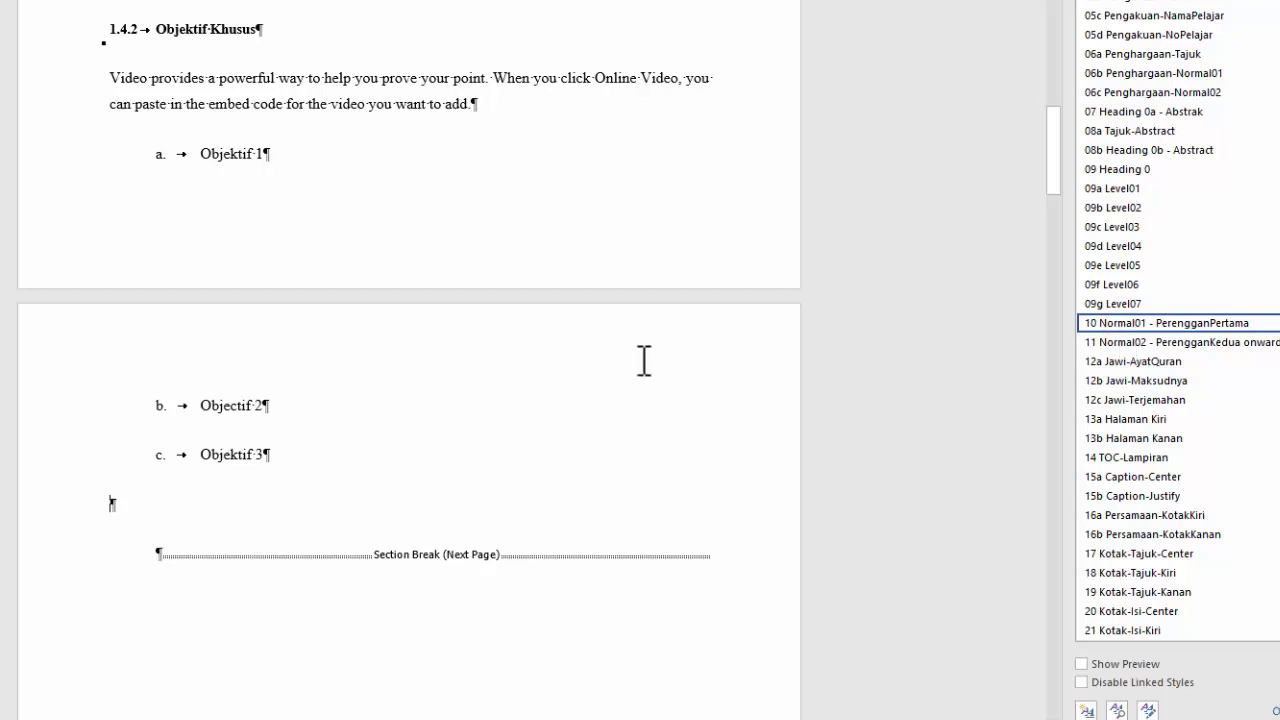
text(=)
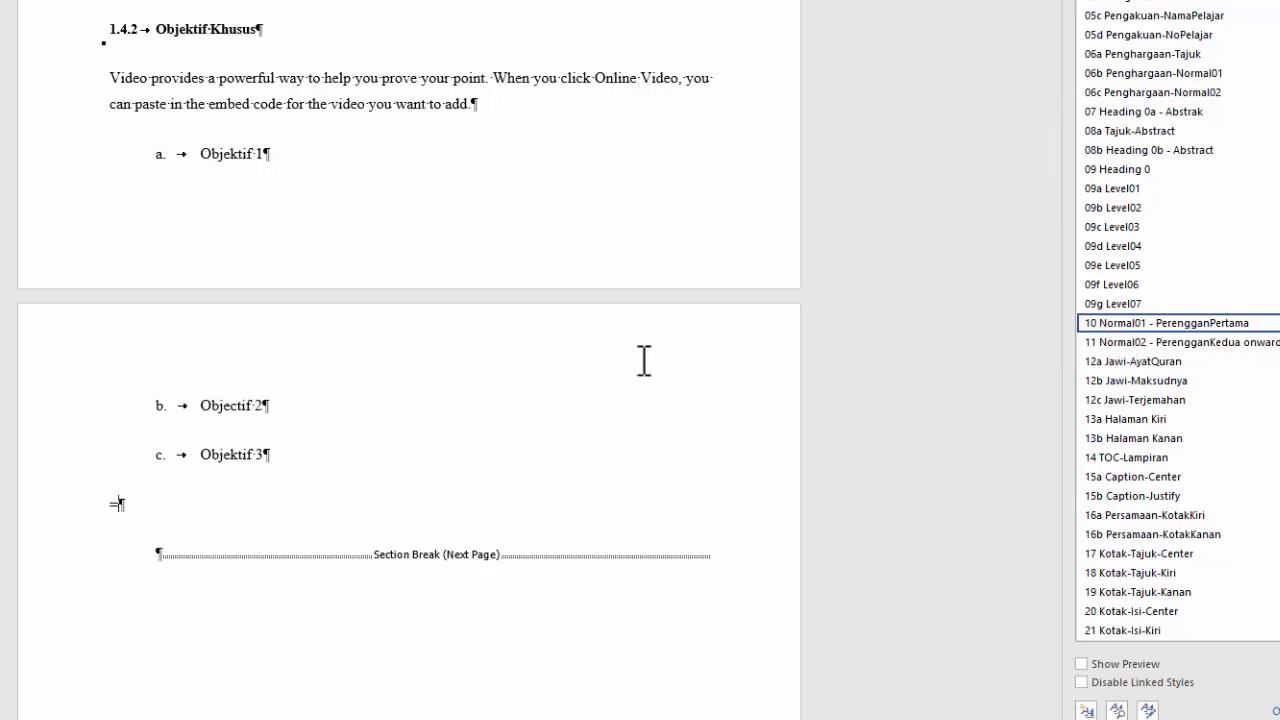
text(rand(1,2))
key(Return)
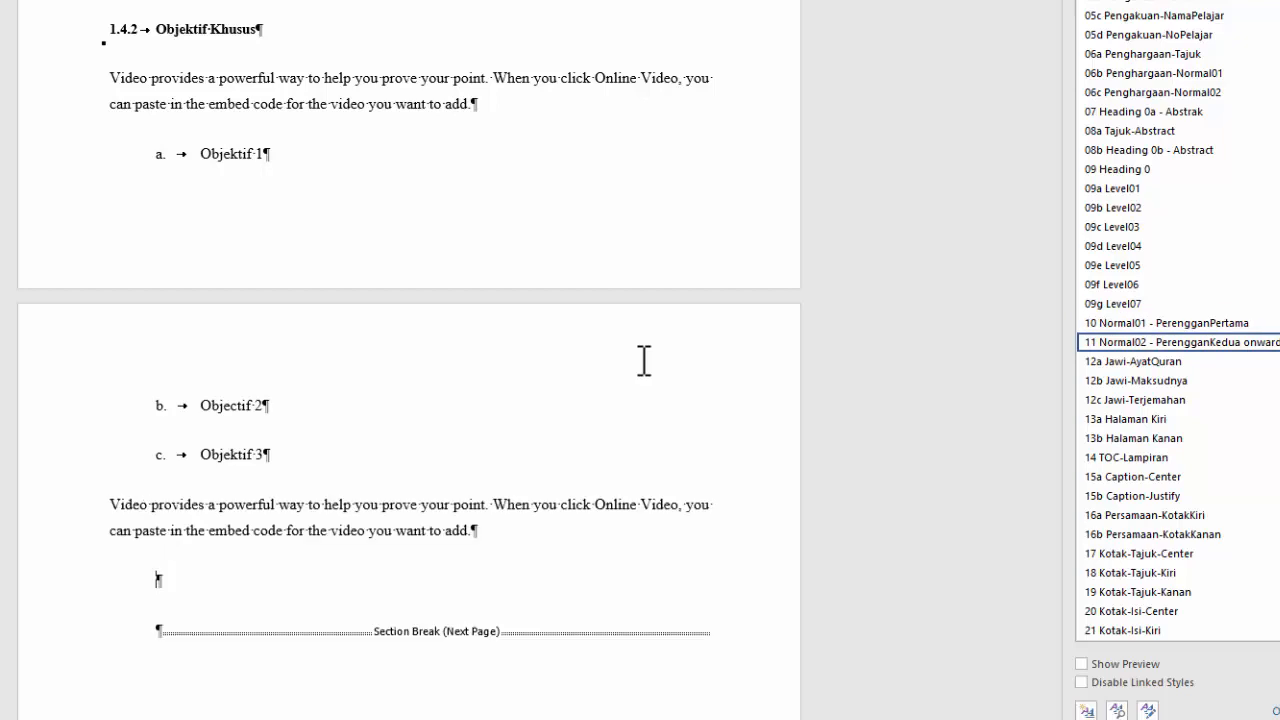
click(108, 505)
click(1115, 342)
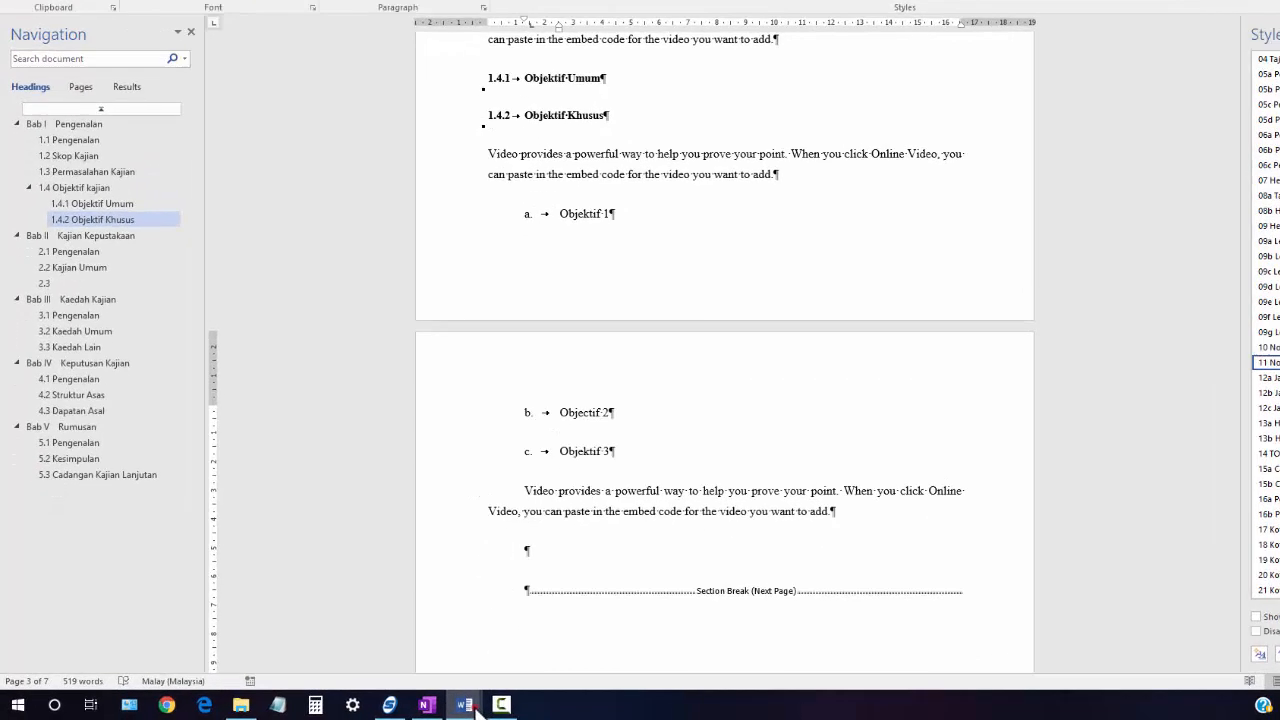
mouse_move(412, 711)
click(530, 630)
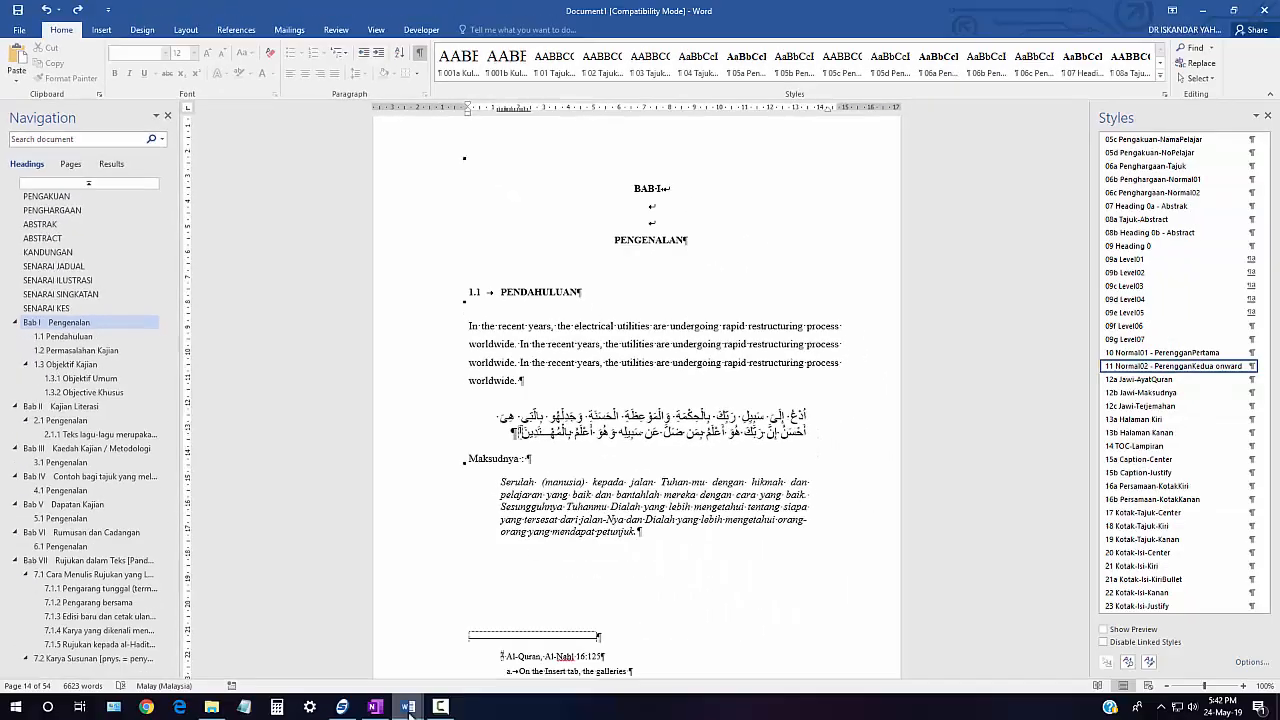
Switch back to Gaya UKM - Test BM 2 and jump to its start at the Bab 1 heading.
mouse_move(409, 690)
click(467, 661)
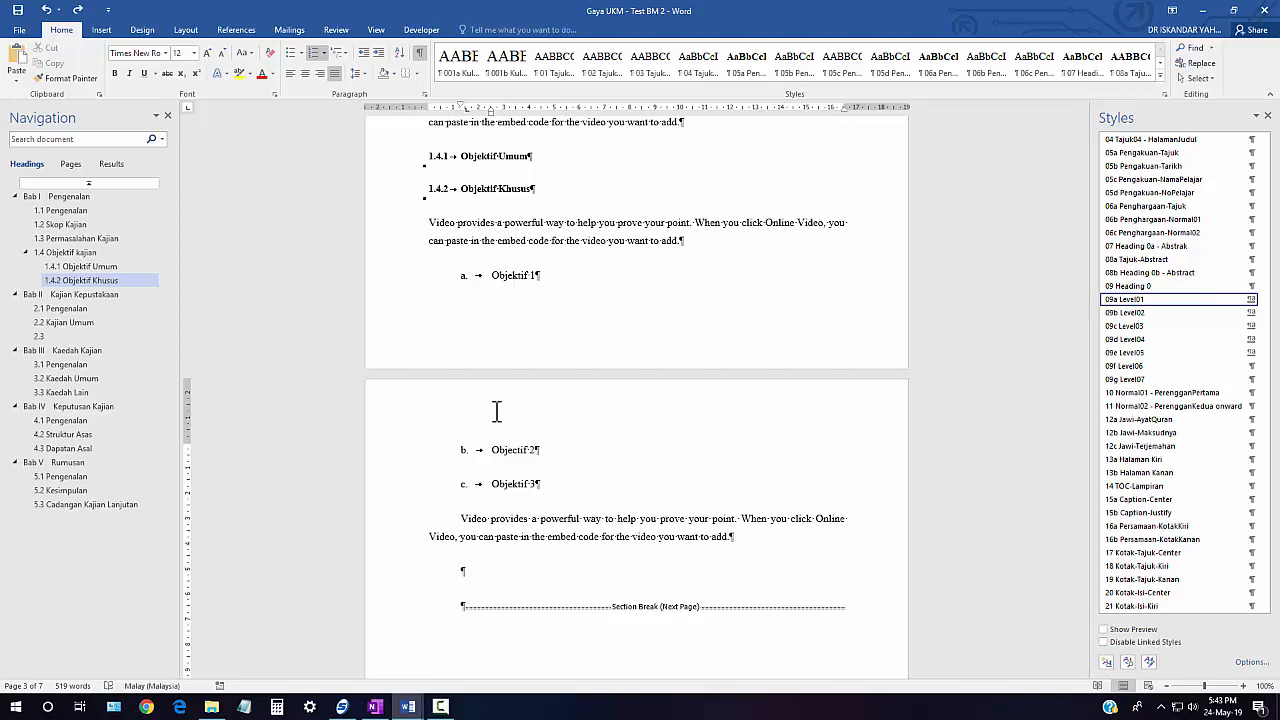
key(ctrl+Home)
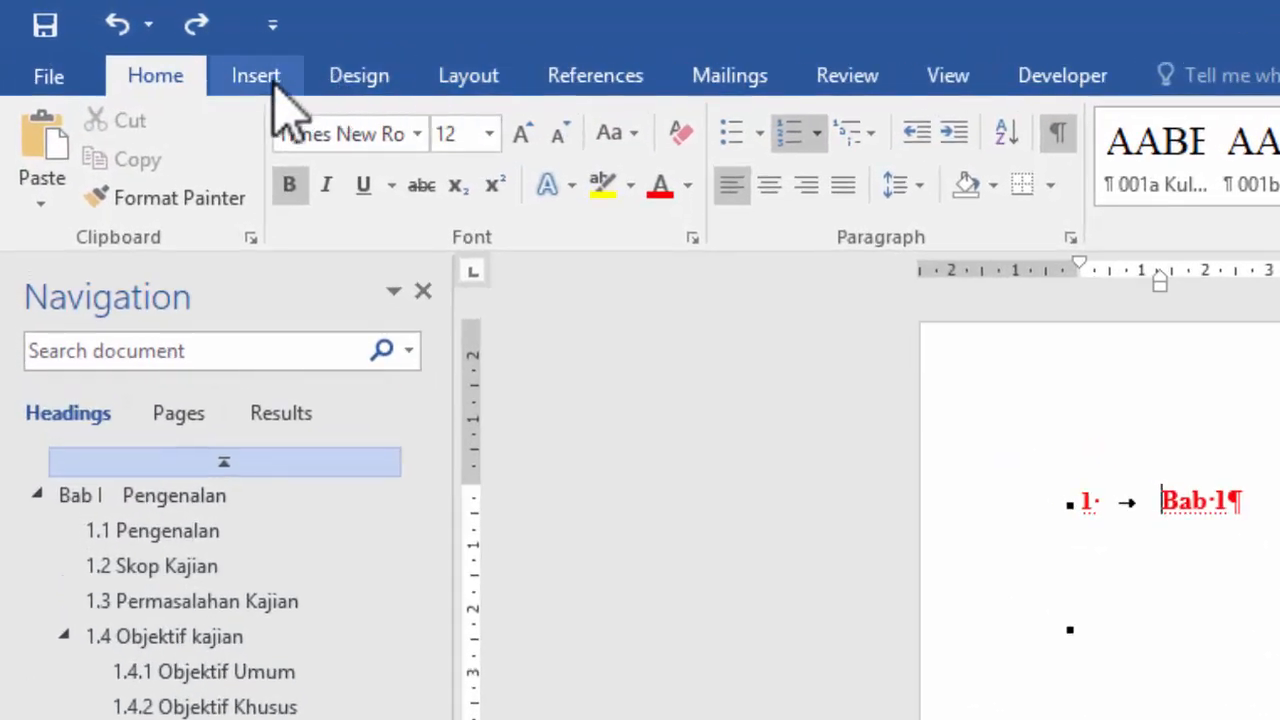
Insert the 001 GayaUKM-PreliminaryPages Quick Parts block at the document start.
click(256, 77)
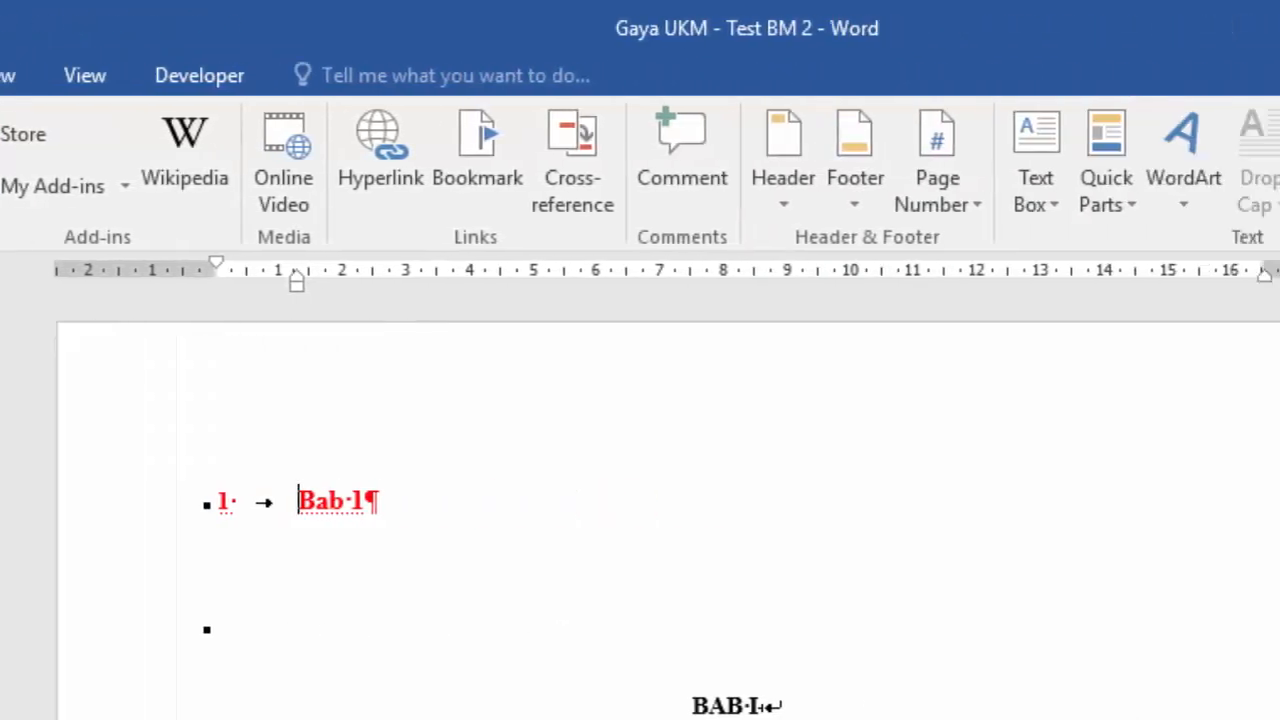
click(1129, 205)
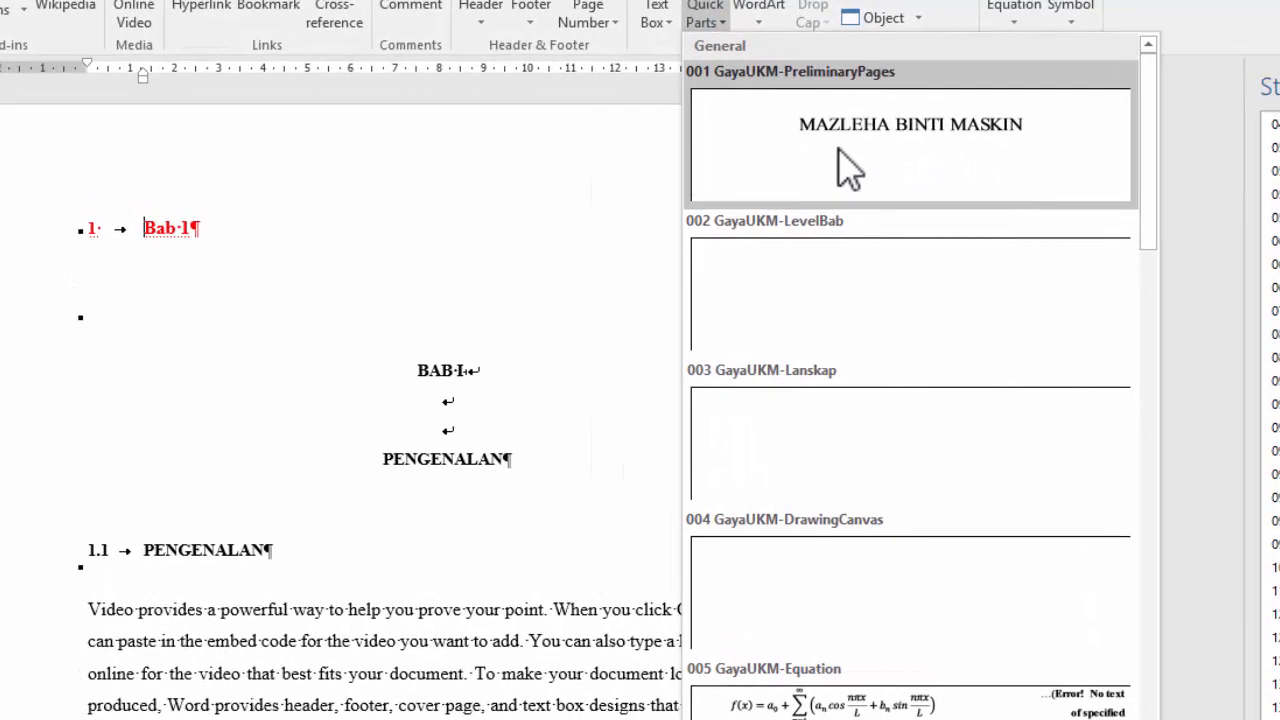
click(848, 170)
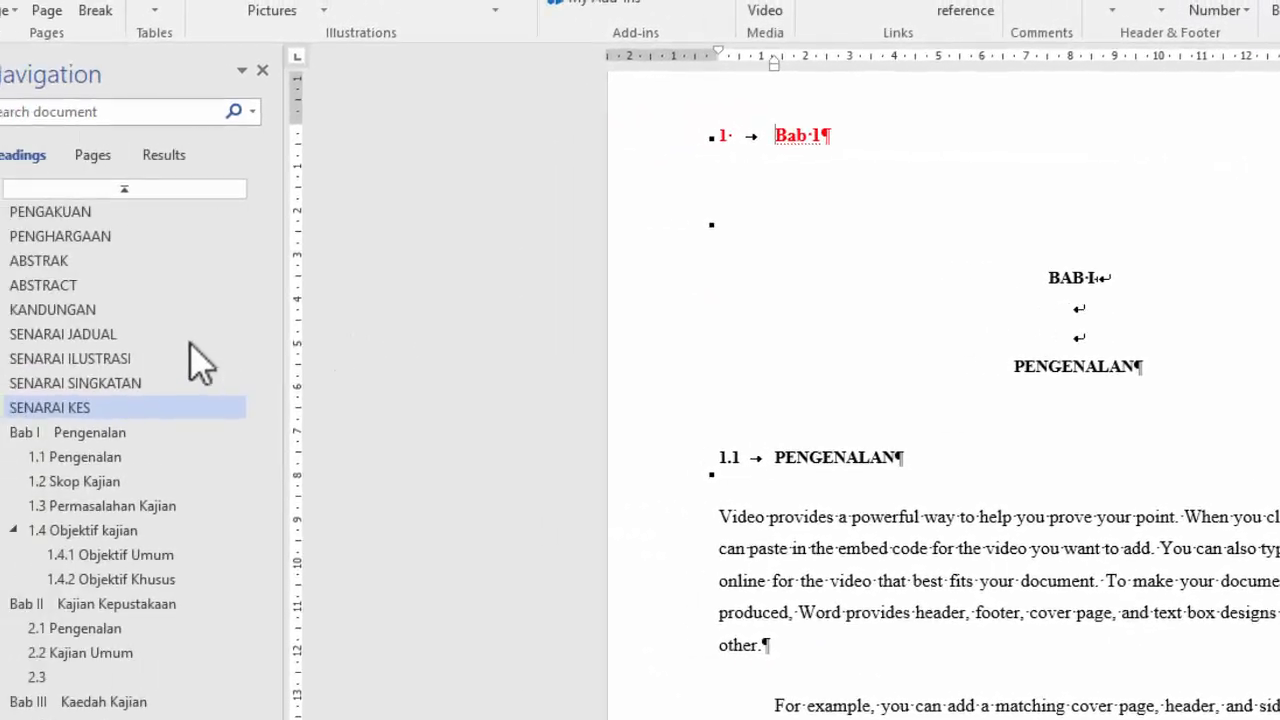
Step through the cover, PENGAKUAN, PENGHARGAAN, ABSTRAK, ABSTRACT, KANDUNGAN and SENARAI pages, back to PENGAKUAN.
click(129, 192)
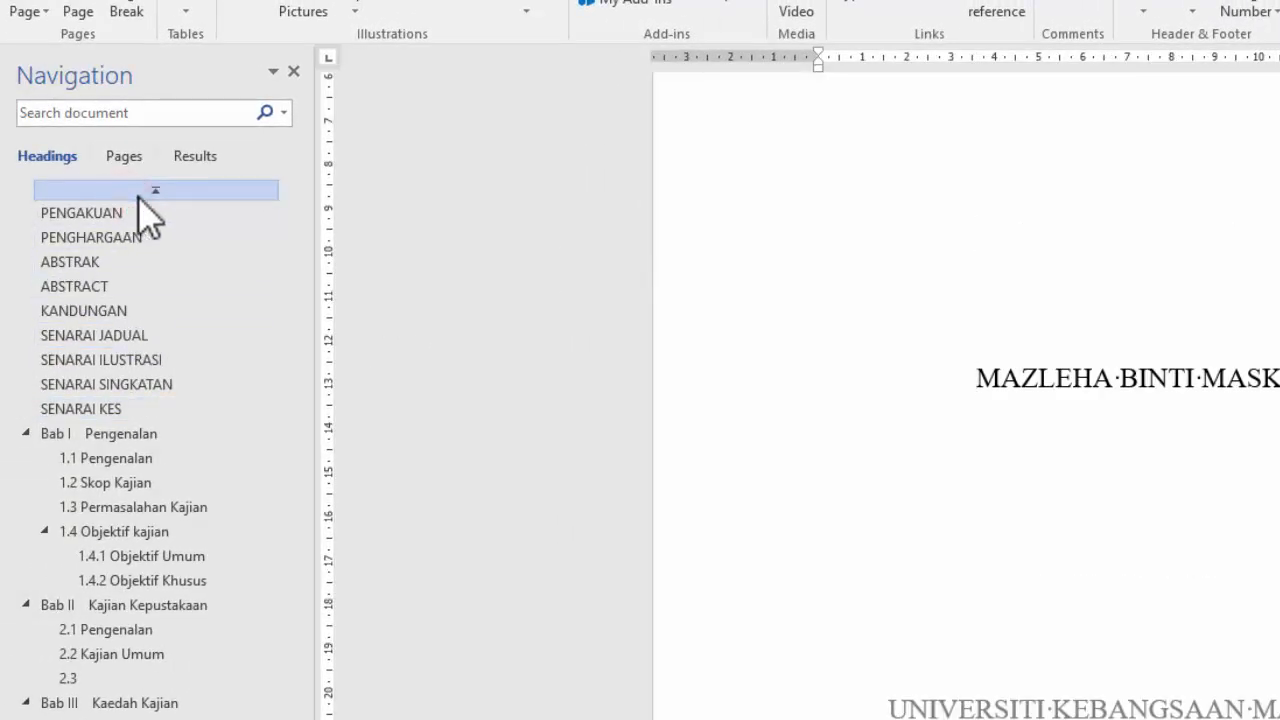
scroll(789, 440, up, 5)
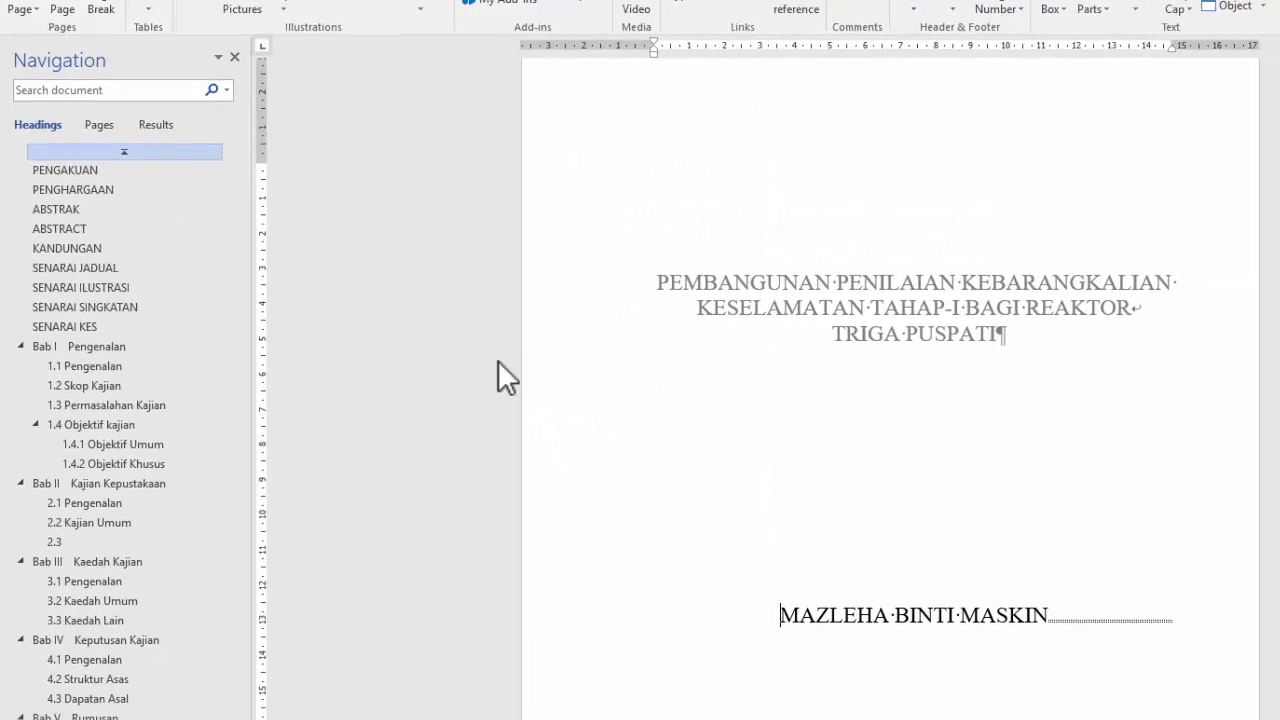
click(91, 166)
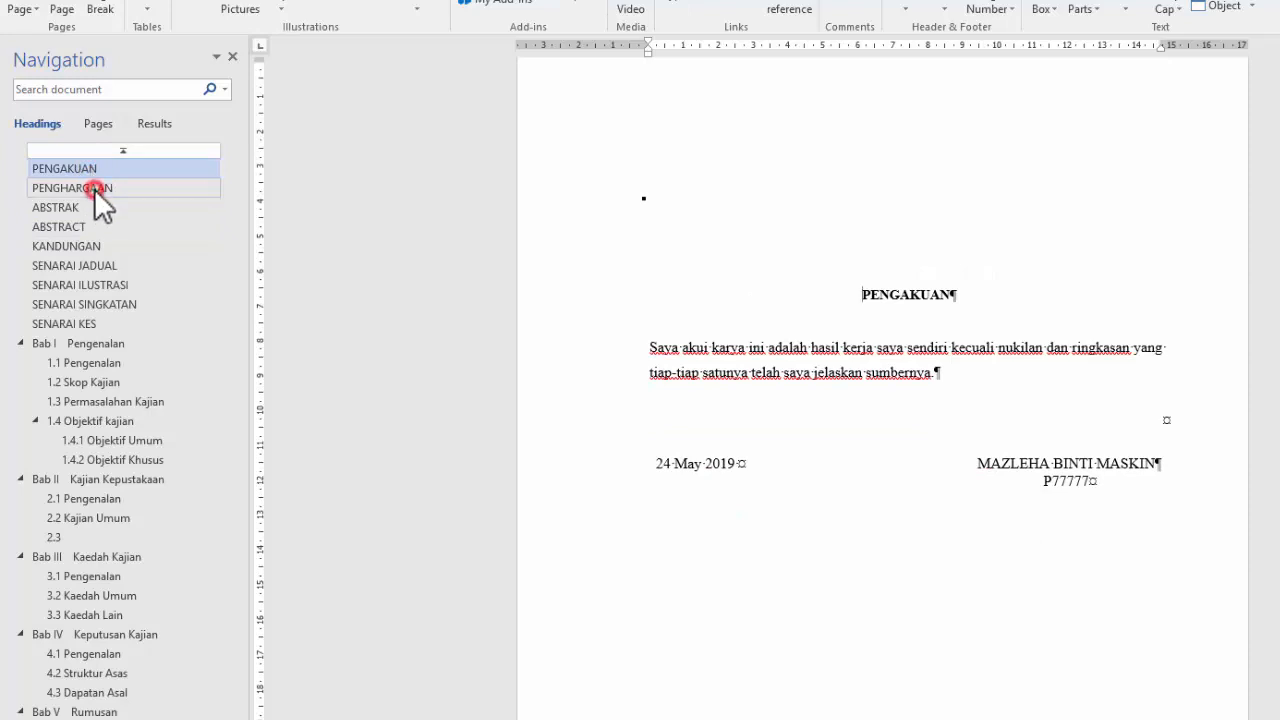
click(94, 188)
click(70, 207)
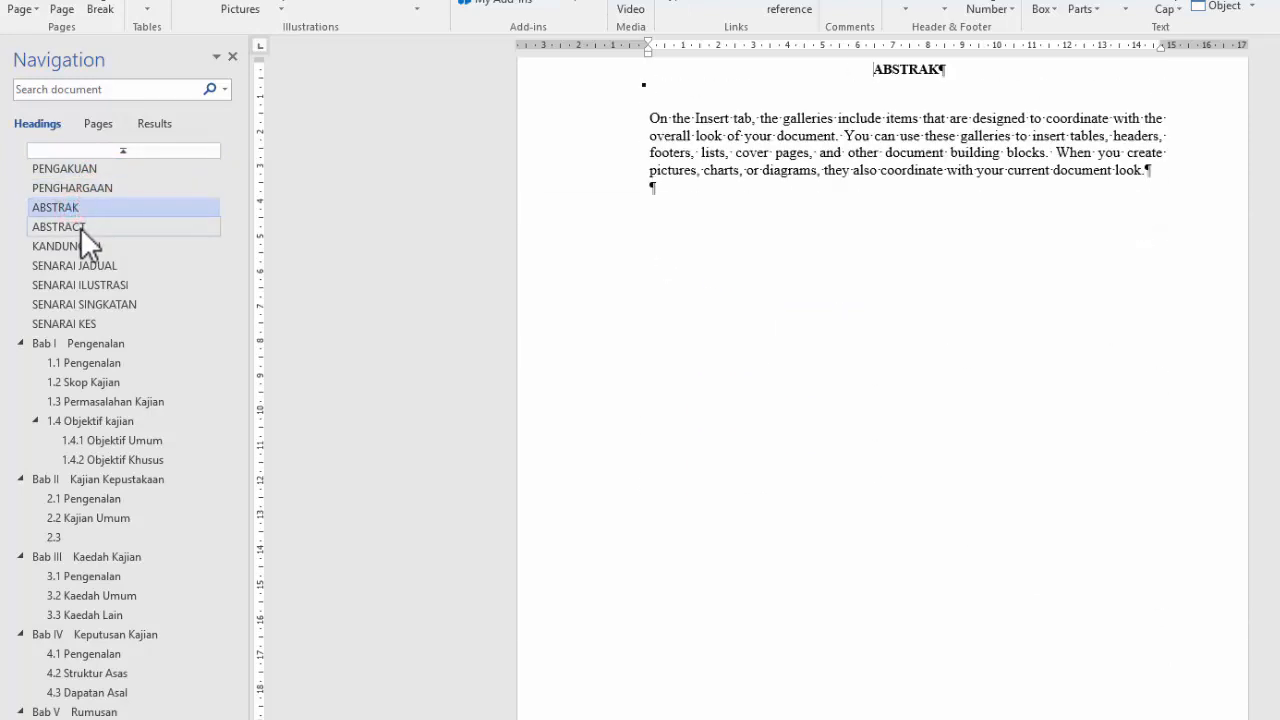
click(80, 227)
click(90, 244)
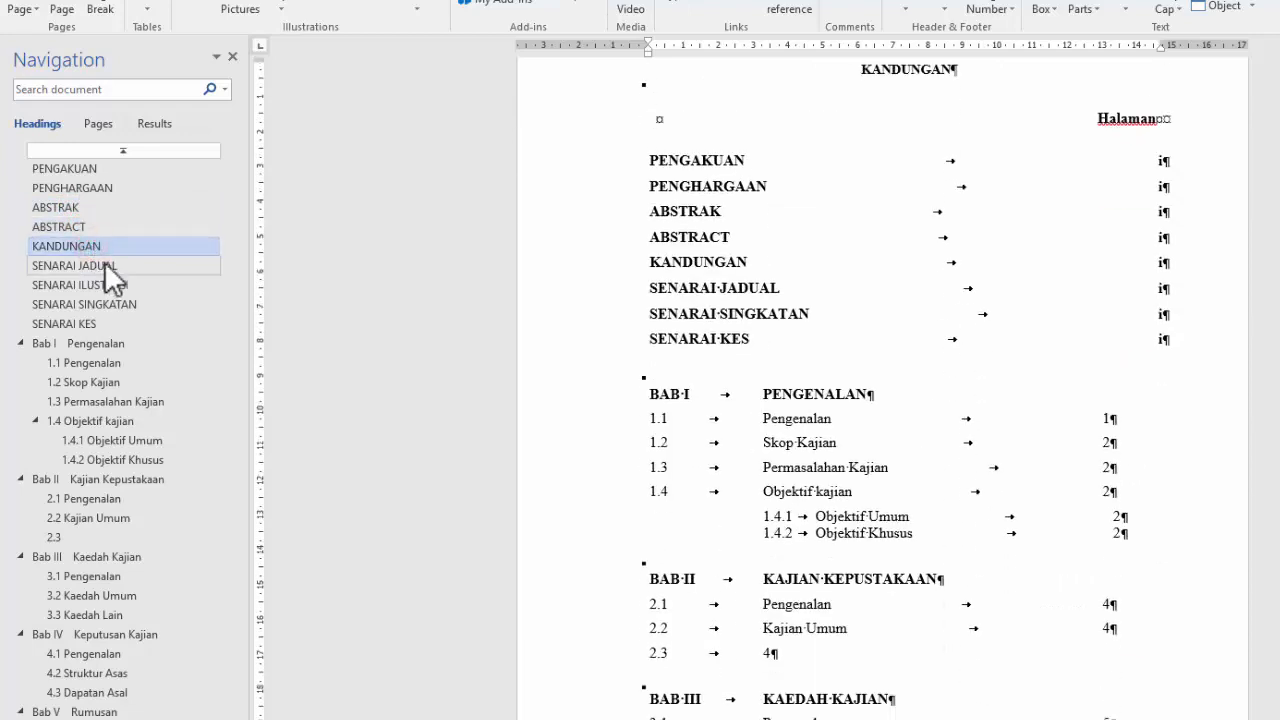
click(104, 261)
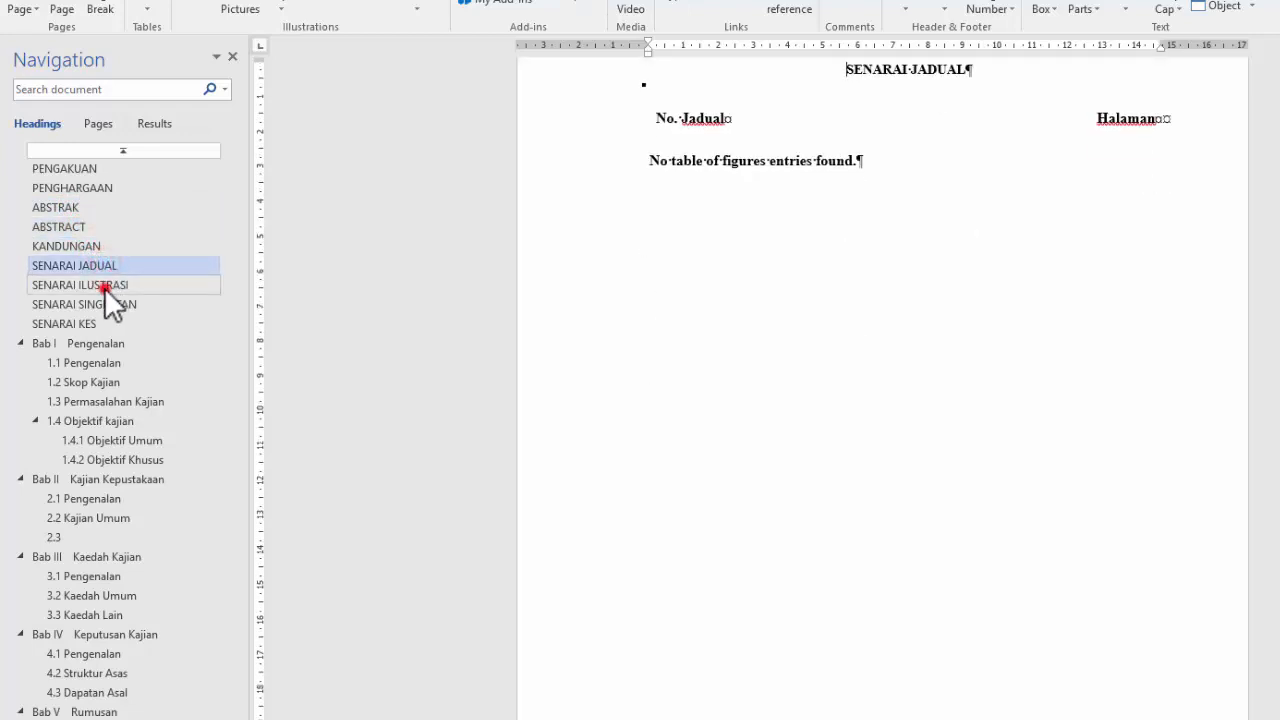
click(108, 287)
click(113, 304)
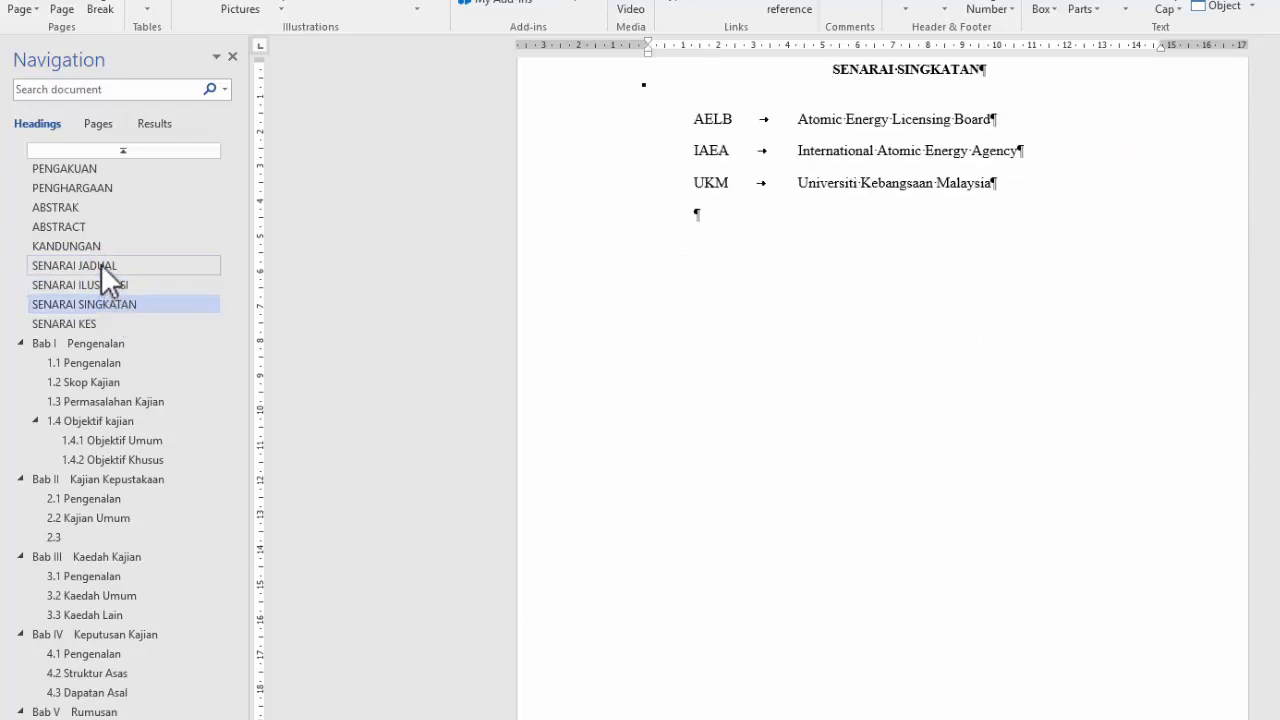
click(85, 169)
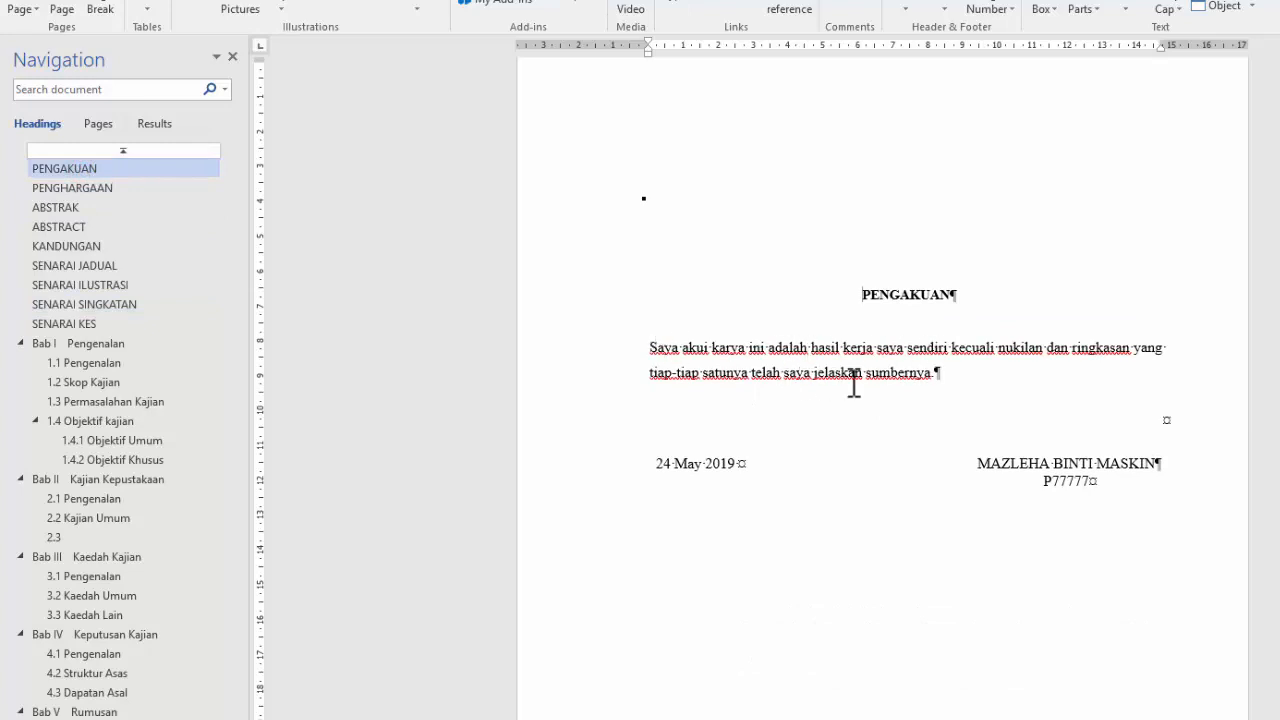
Select the student's name on the cover page, then return to PENGAKUAN.
click(133, 148)
scroll(809, 363, up, 5)
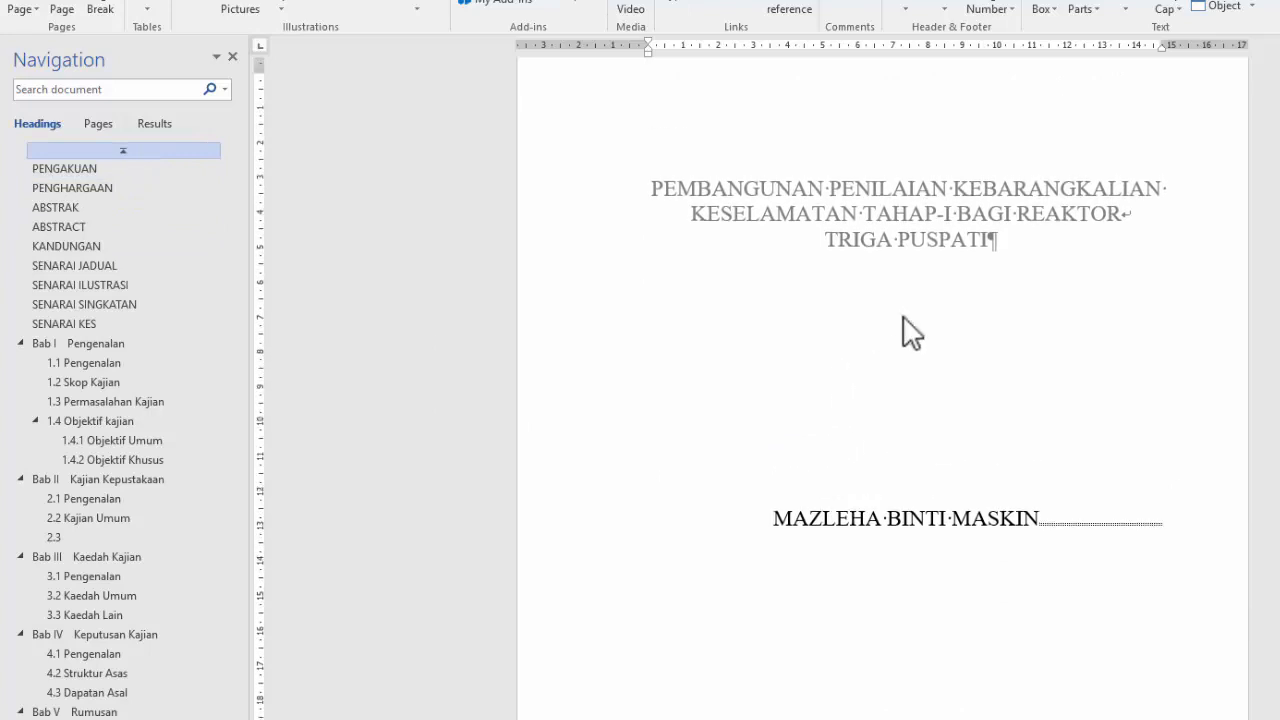
drag(776, 521, 1037, 517)
click(91, 168)
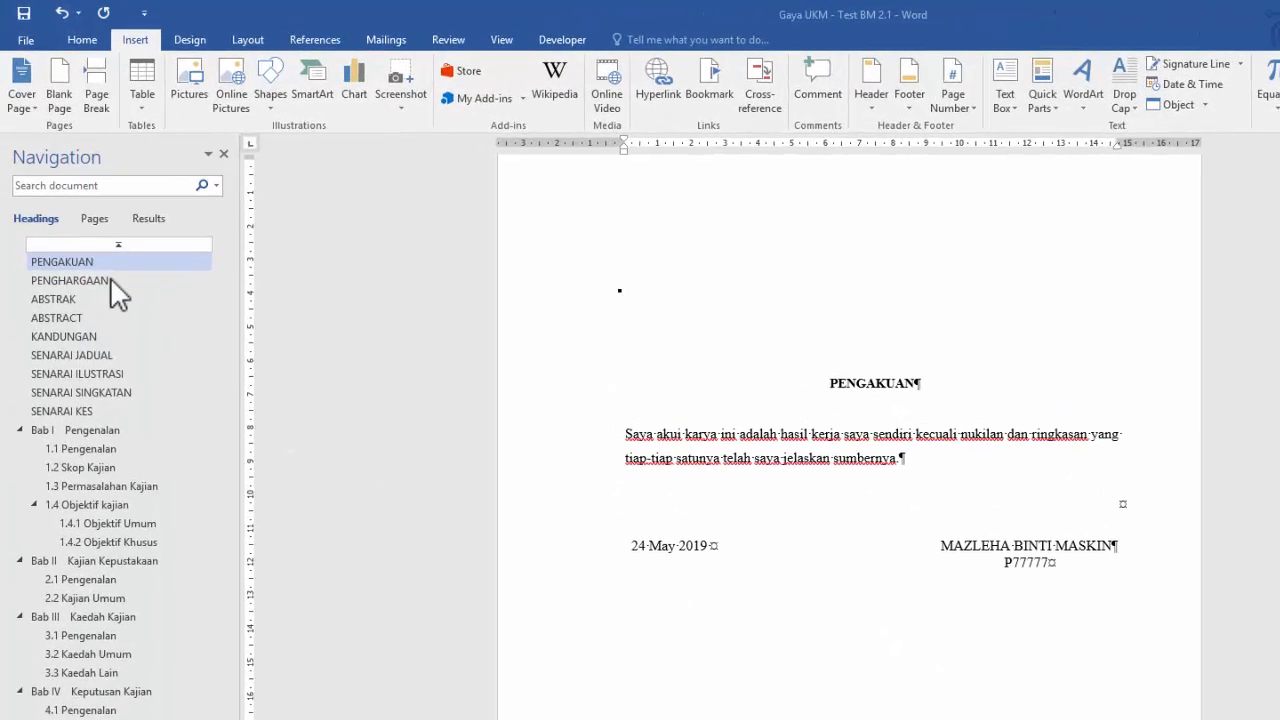
Step through the front-matter headings to KANDUNGAN and scroll its table of contents to review the outdated page numbers.
click(134, 284)
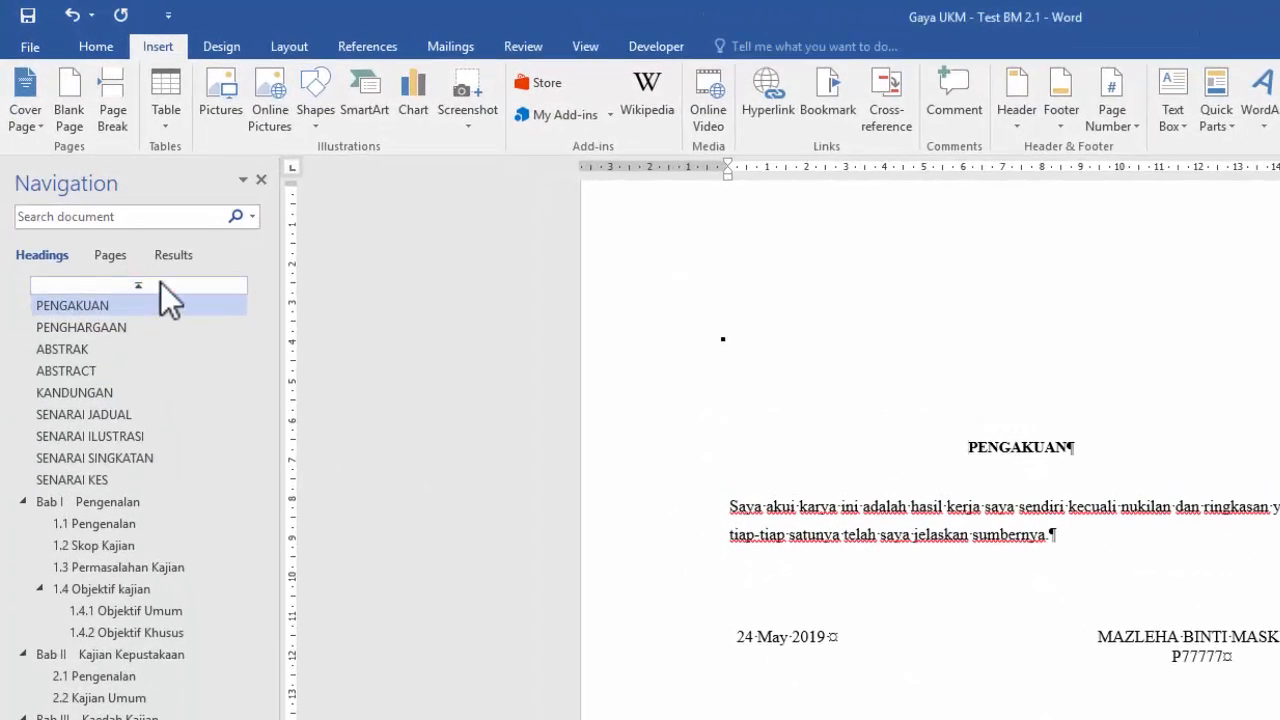
click(160, 284)
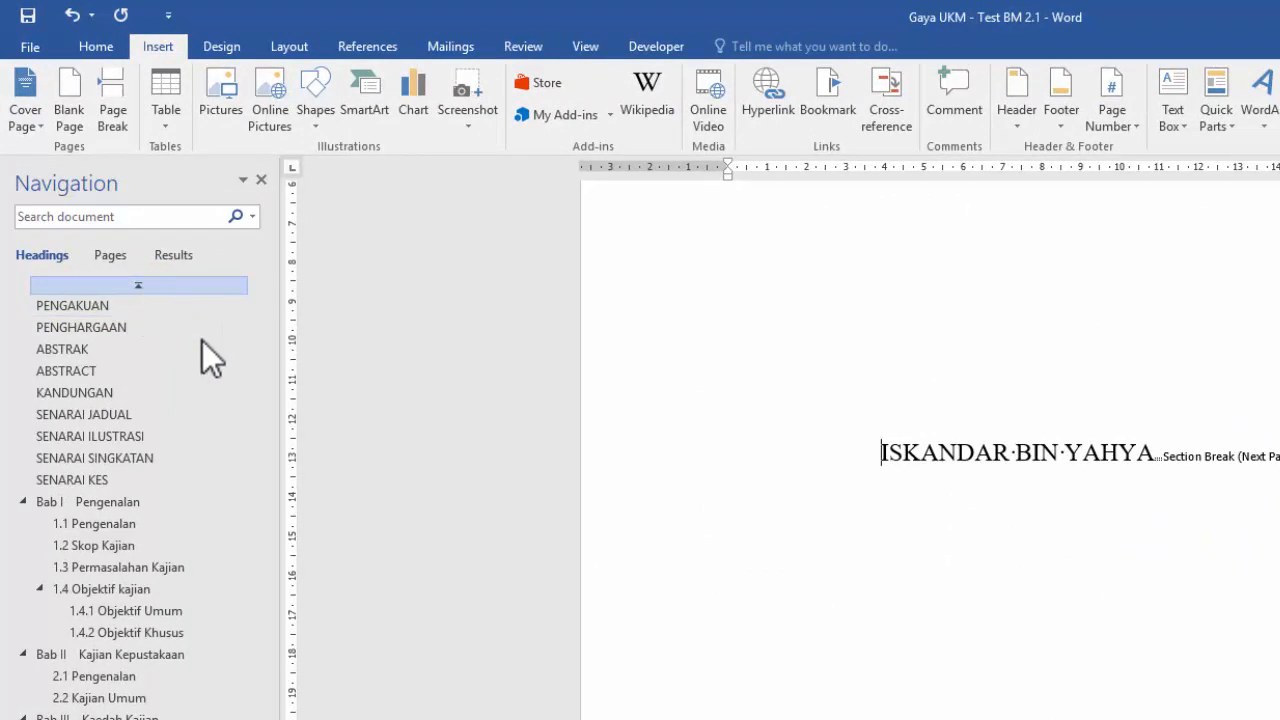
scroll(657, 571, up, 5)
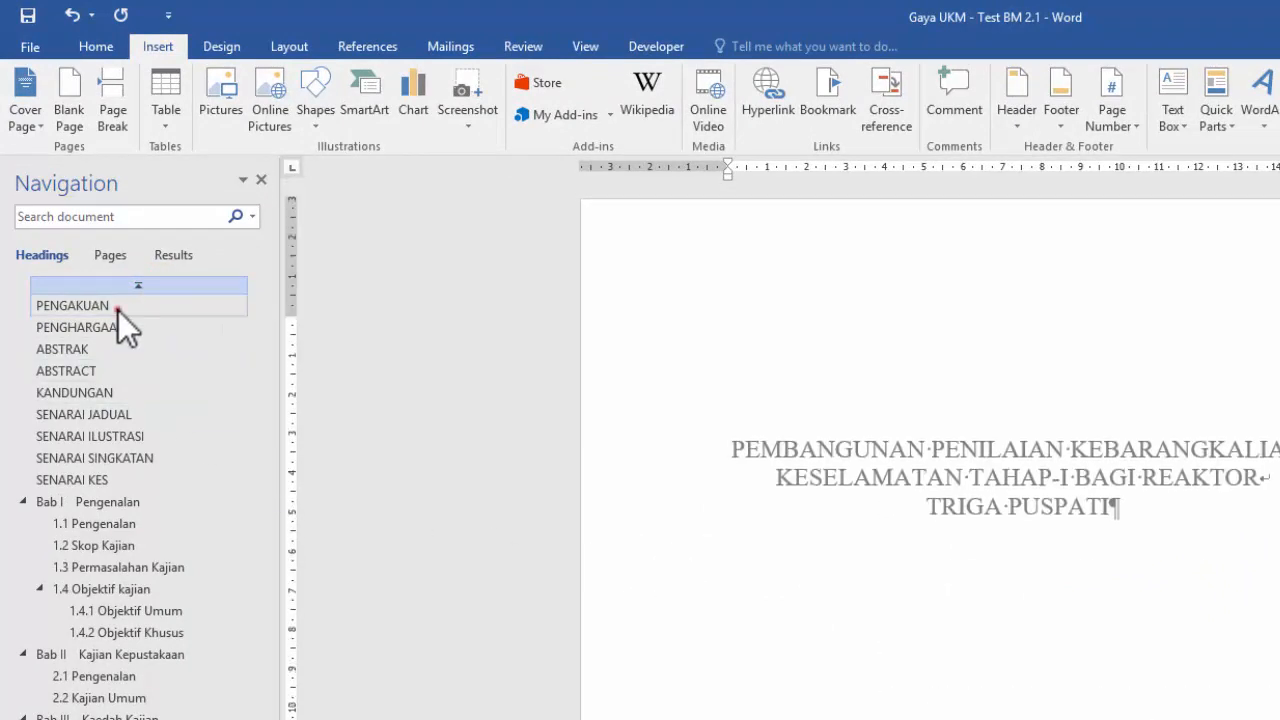
click(118, 310)
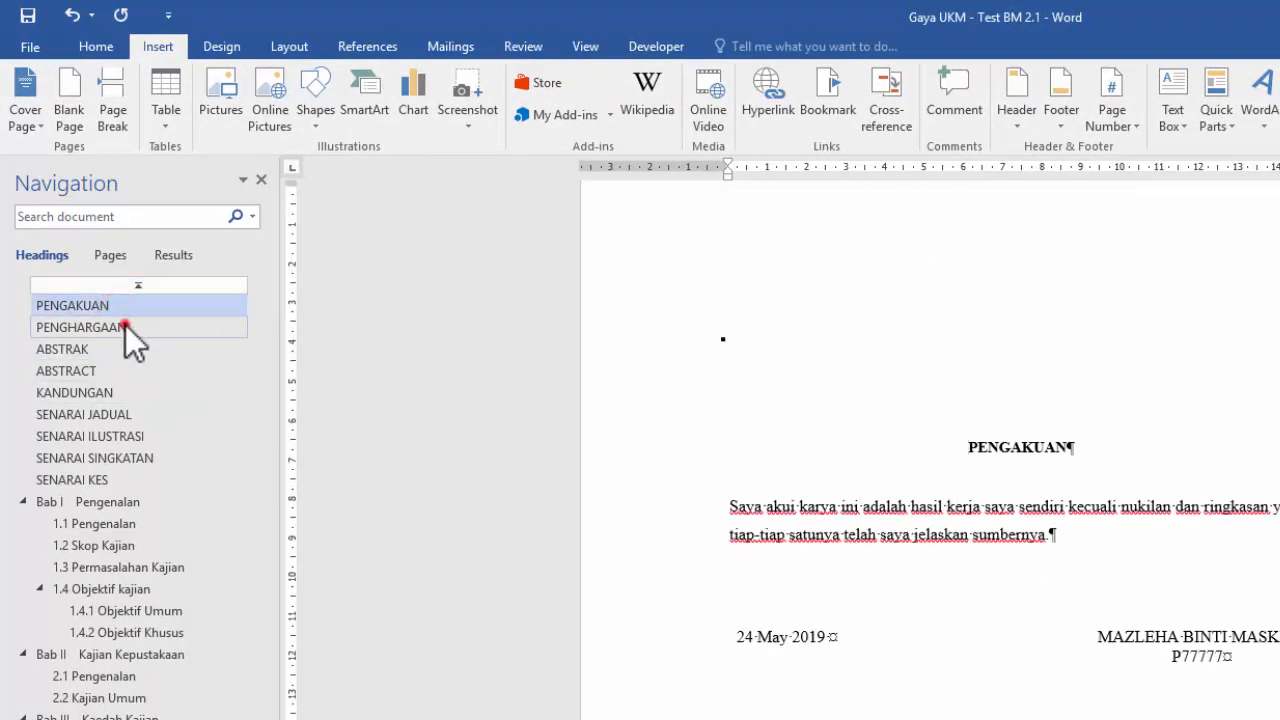
click(125, 327)
click(125, 350)
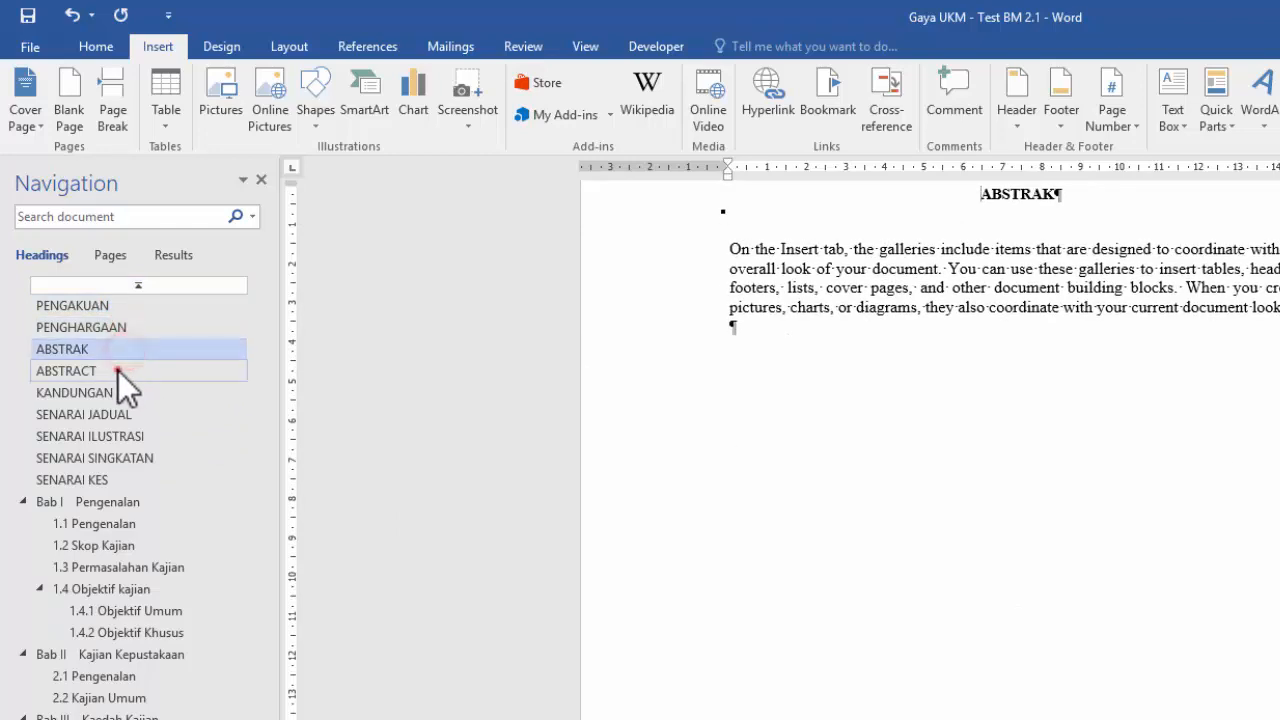
click(118, 370)
click(114, 390)
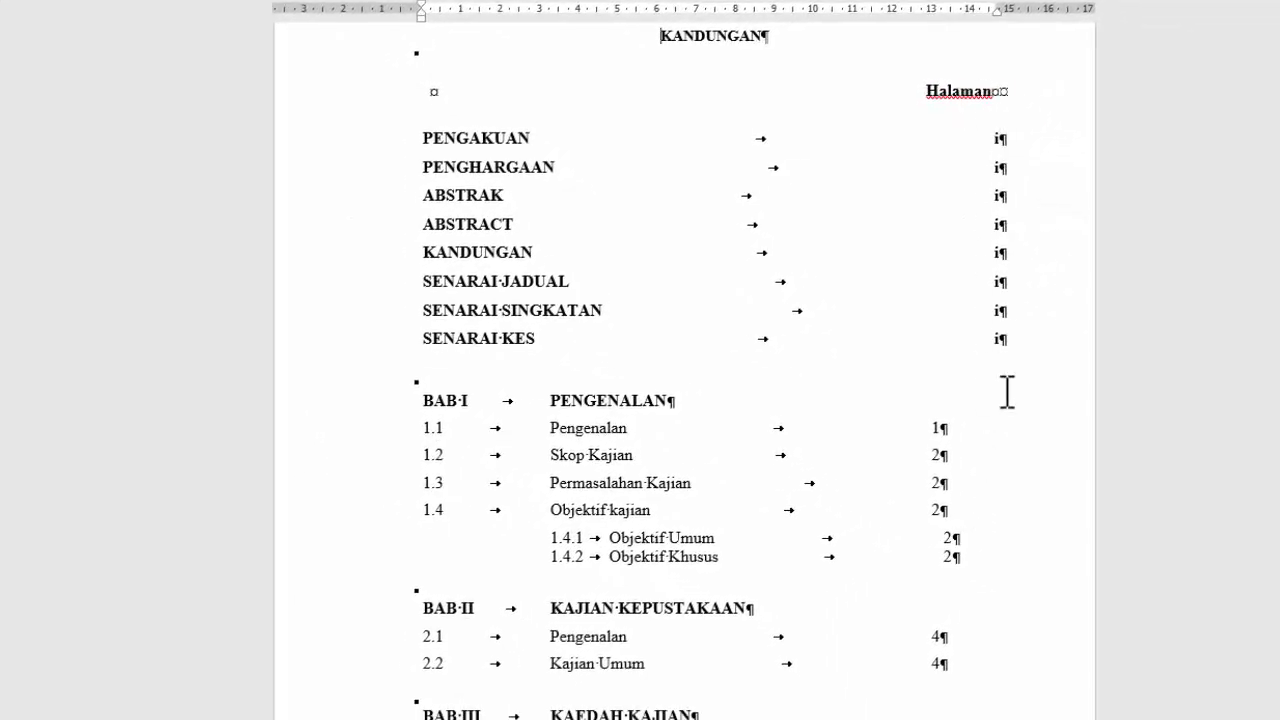
scroll(1006, 394, down, 3)
scroll(938, 449, down, 9)
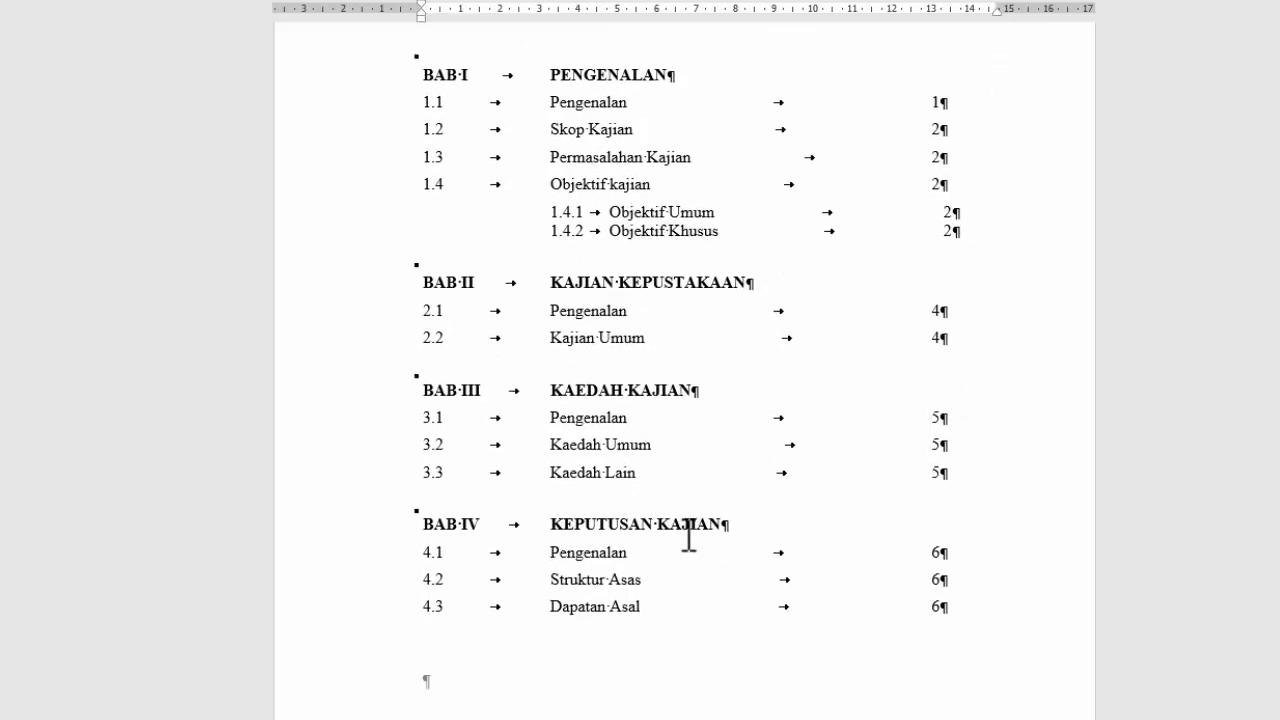
scroll(765, 645, up, 7)
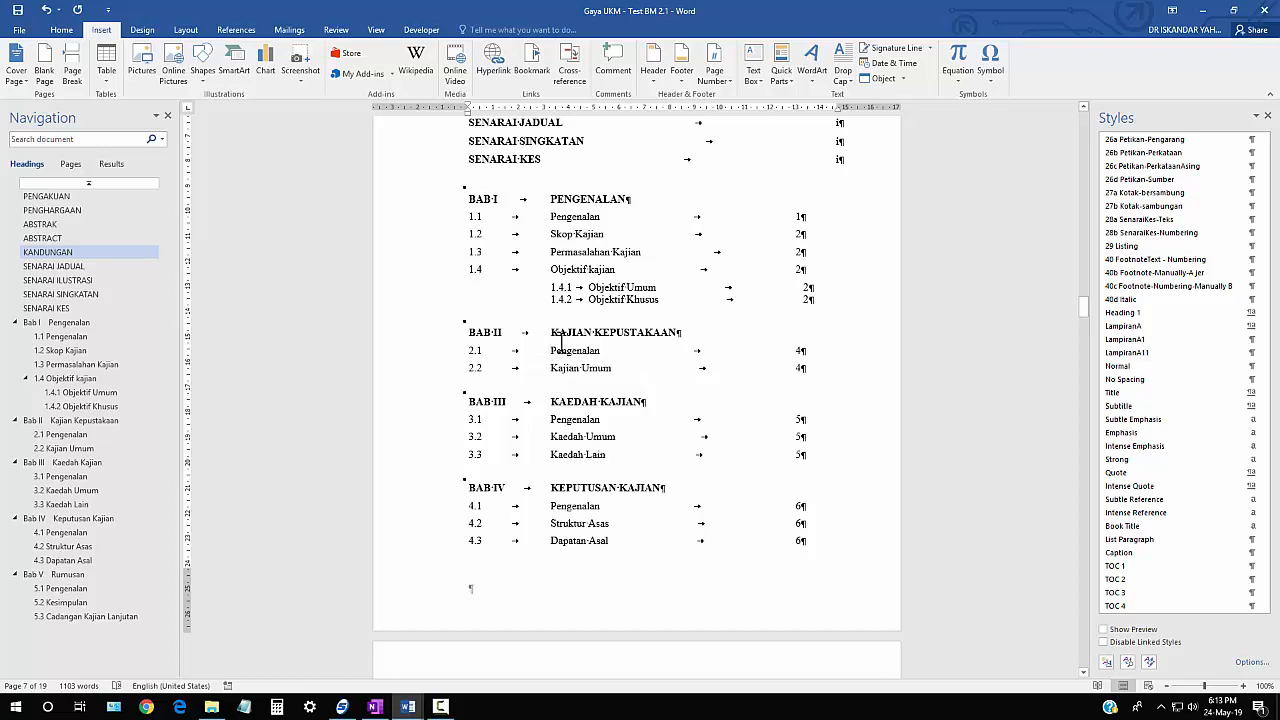
Update the entire KANDUNGAN field so front matter reads ii–xi and BAB I starts at 12.
scroll(561, 340, up, 5)
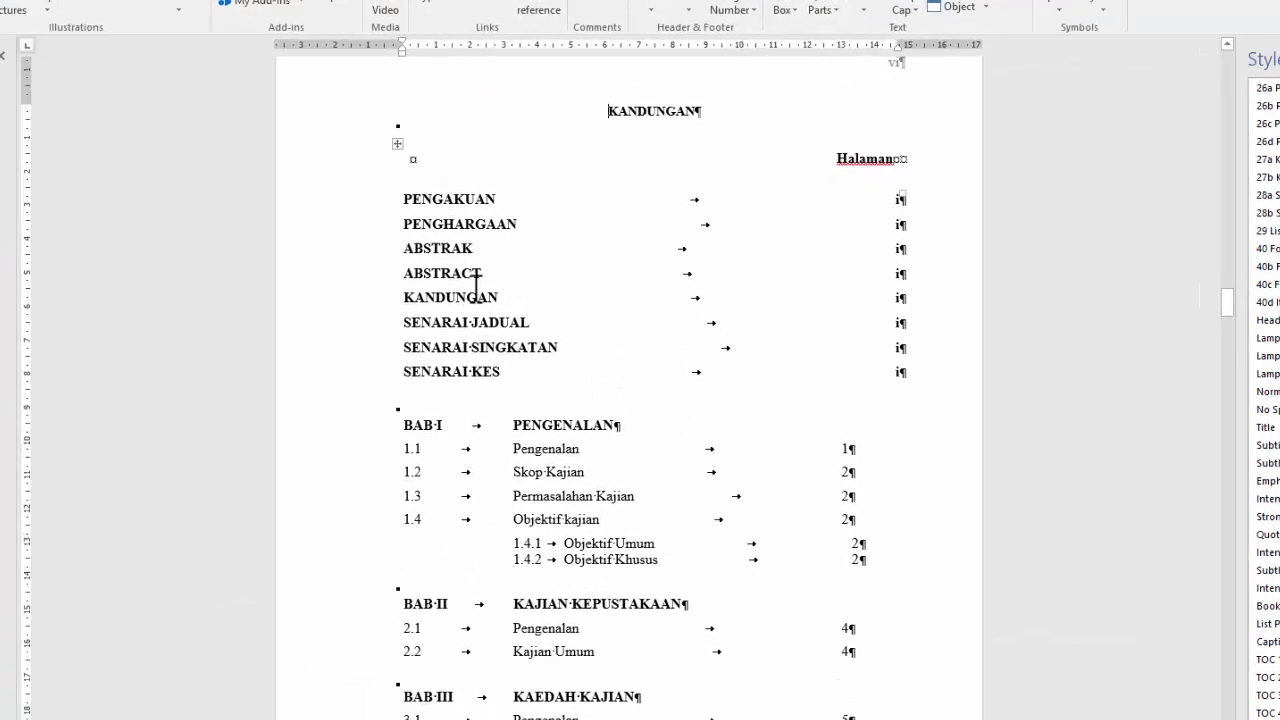
click(463, 183)
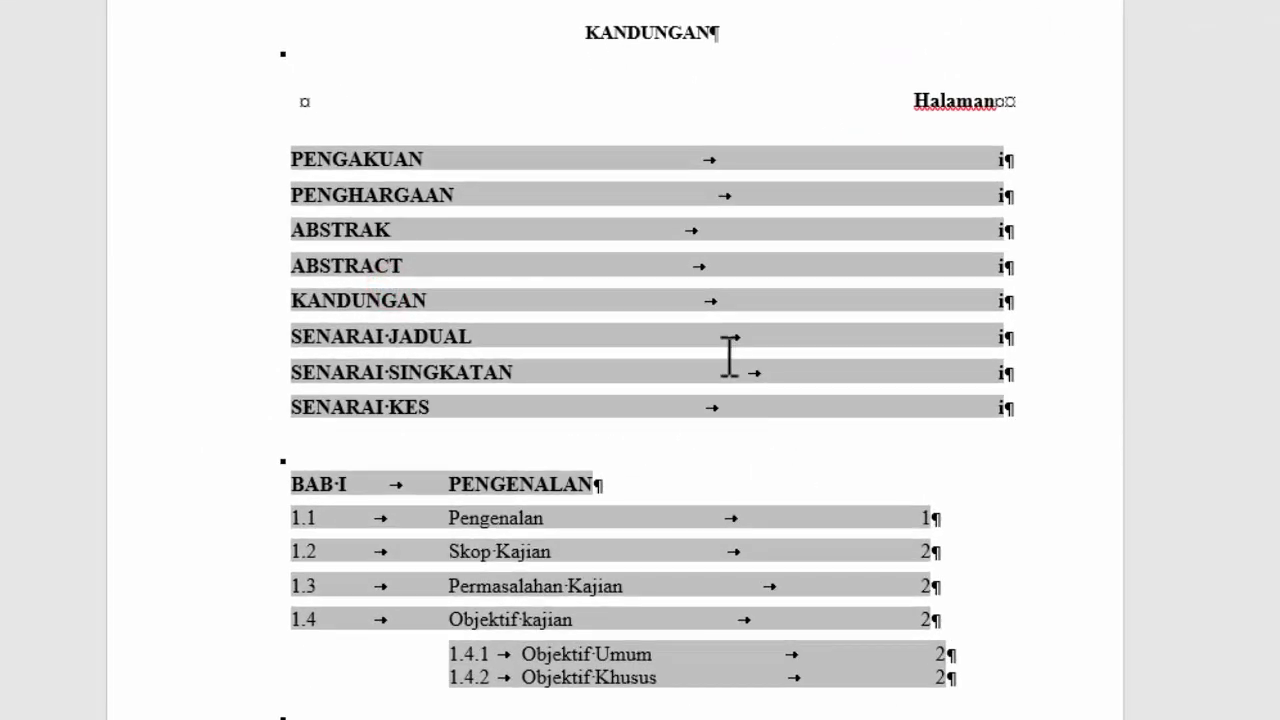
click(586, 163)
right_click(588, 162)
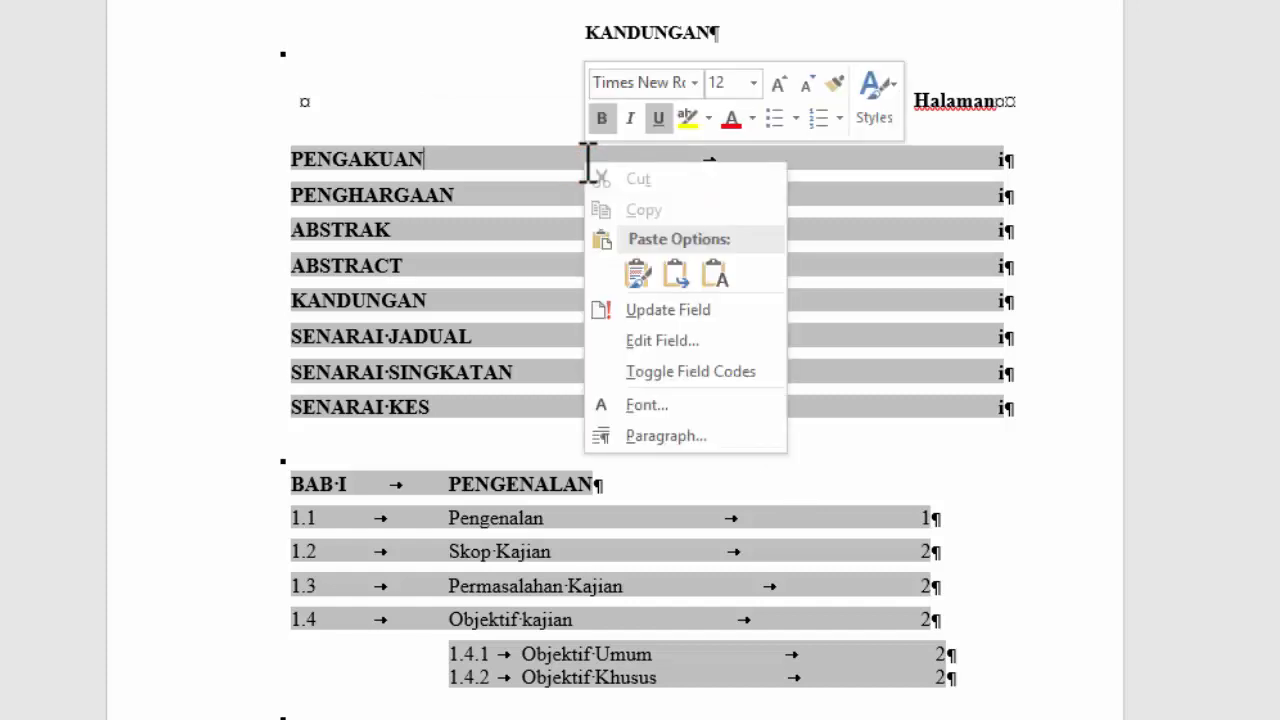
click(660, 322)
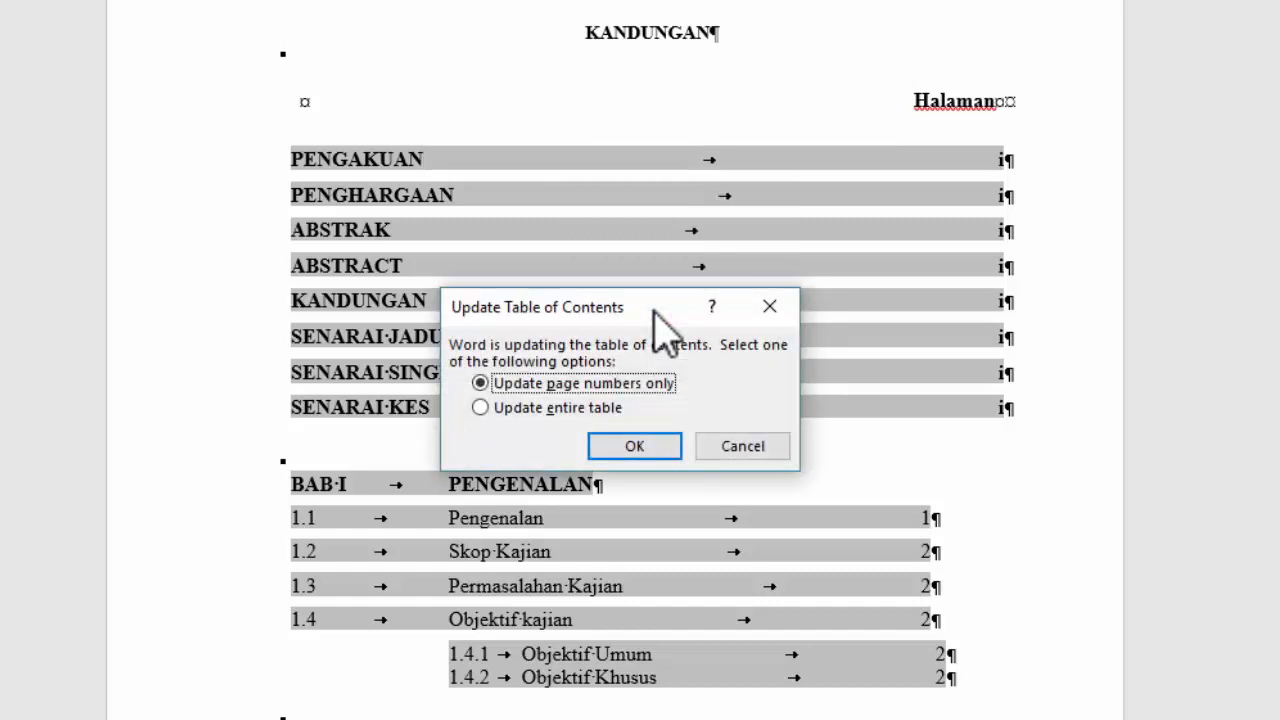
click(480, 407)
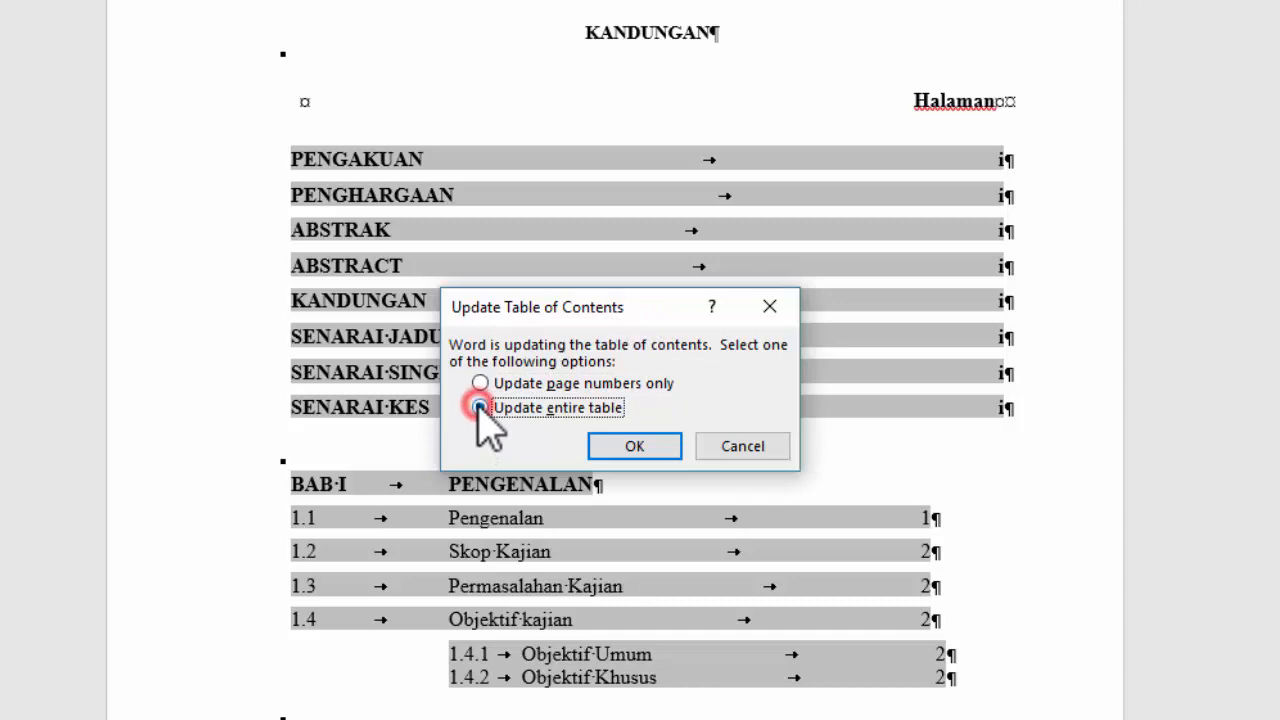
click(645, 443)
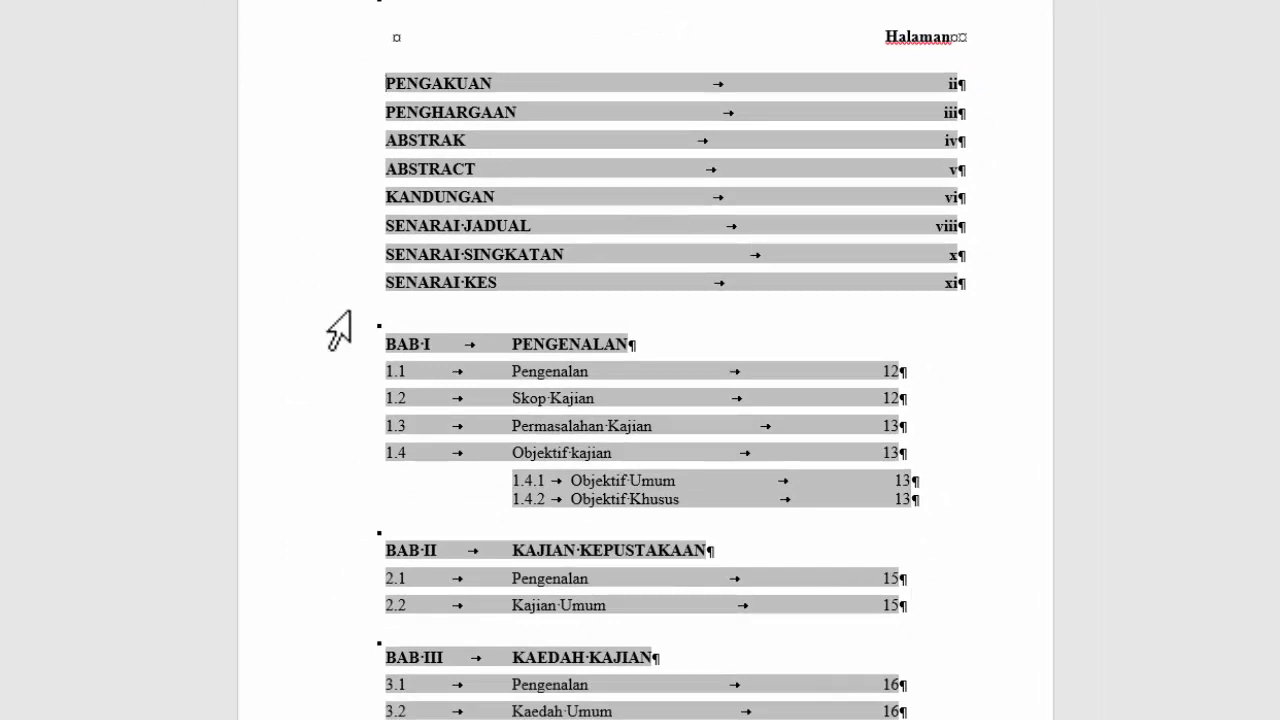
click(1004, 347)
click(888, 272)
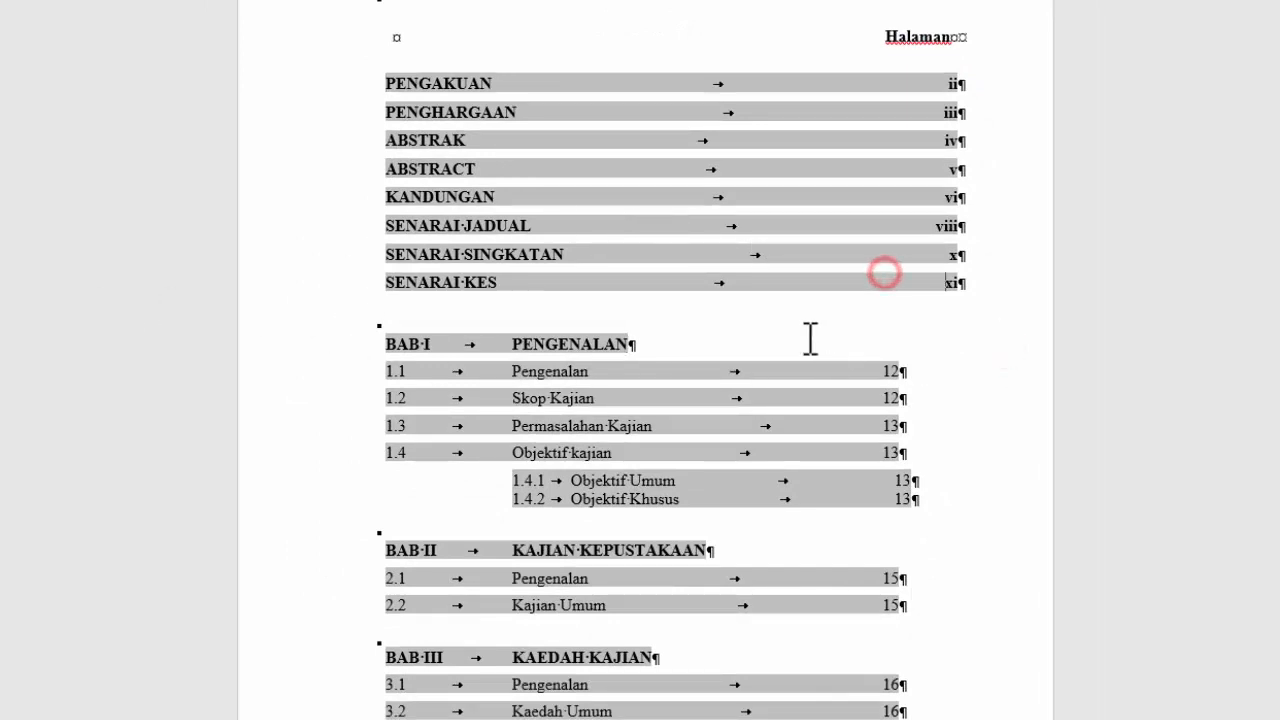
click(733, 376)
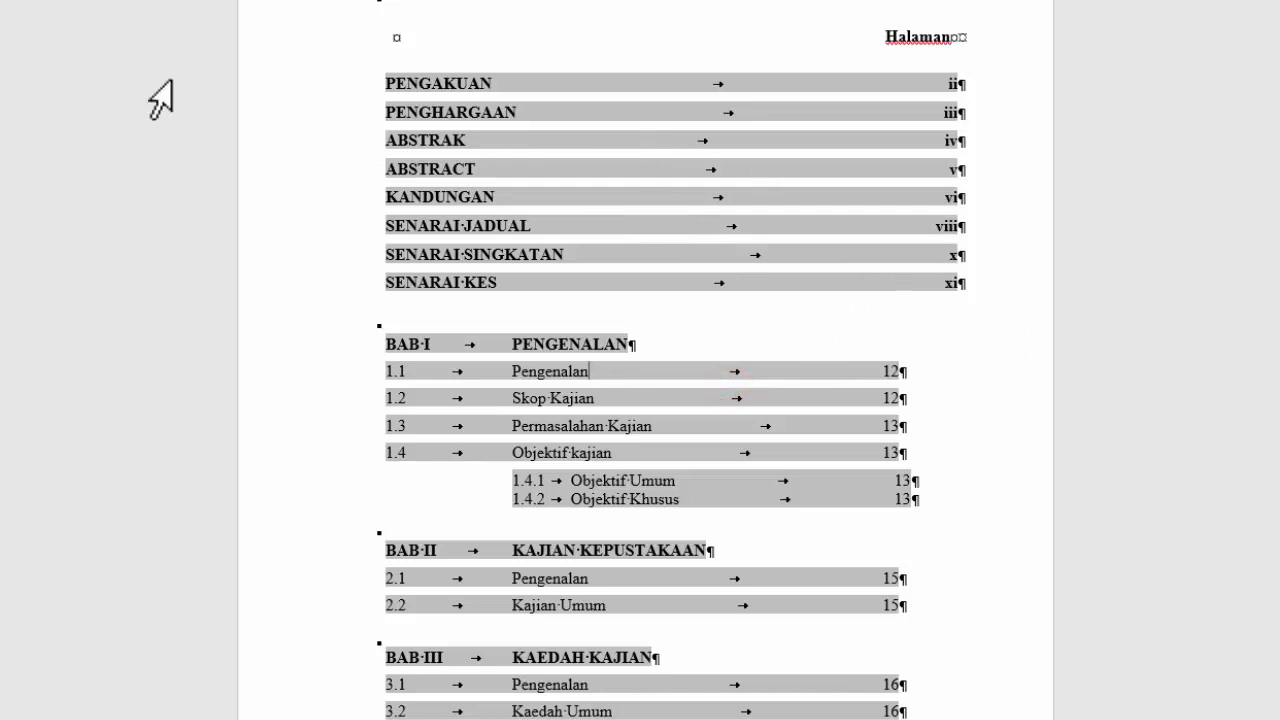
Follow the TOC's BAB I entry to the Bab I Pengenalan opening page, numbered 12.
scroll(523, 260, down, 2)
ctrl+click(523, 260)
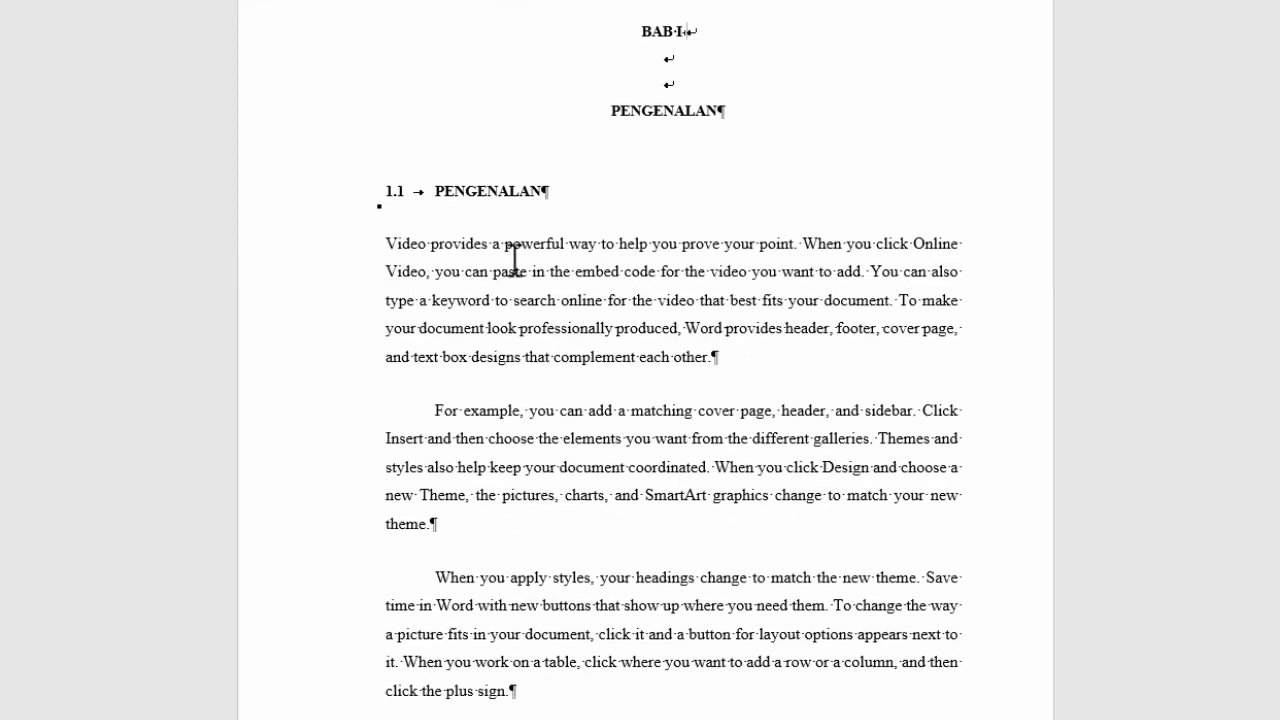
scroll(519, 255, up, 3)
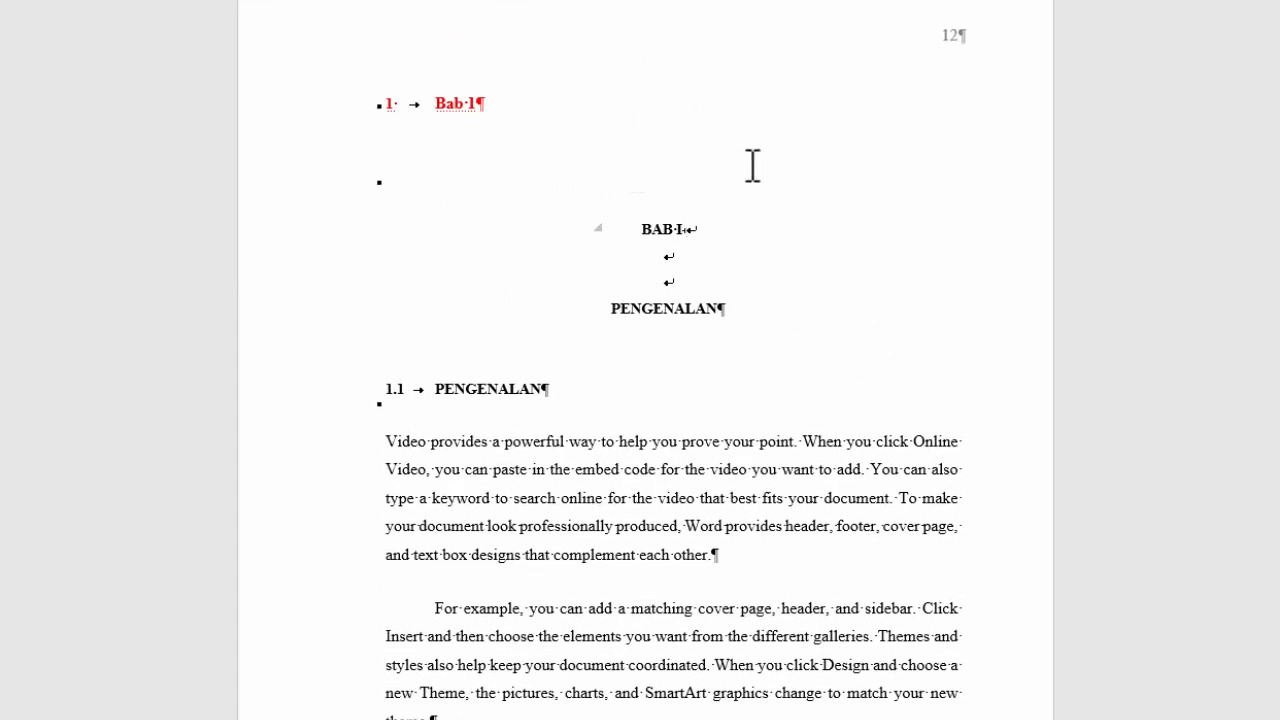
click(493, 71)
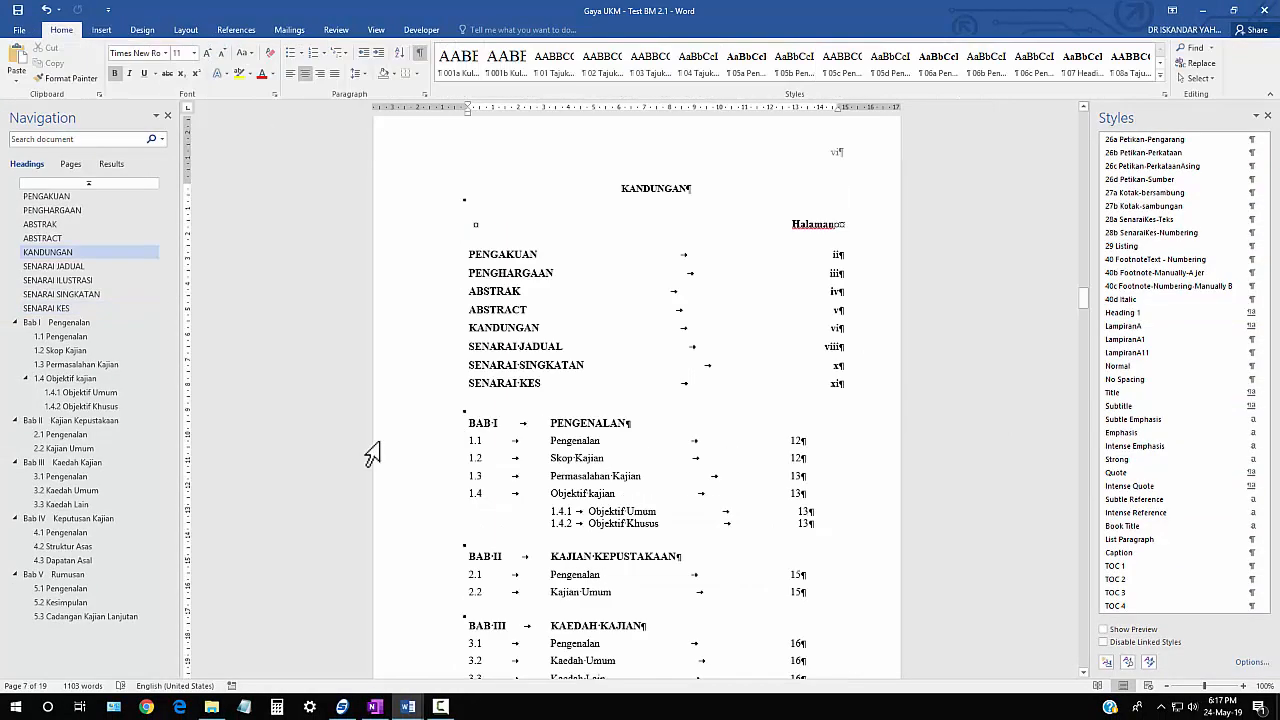
click(72, 323)
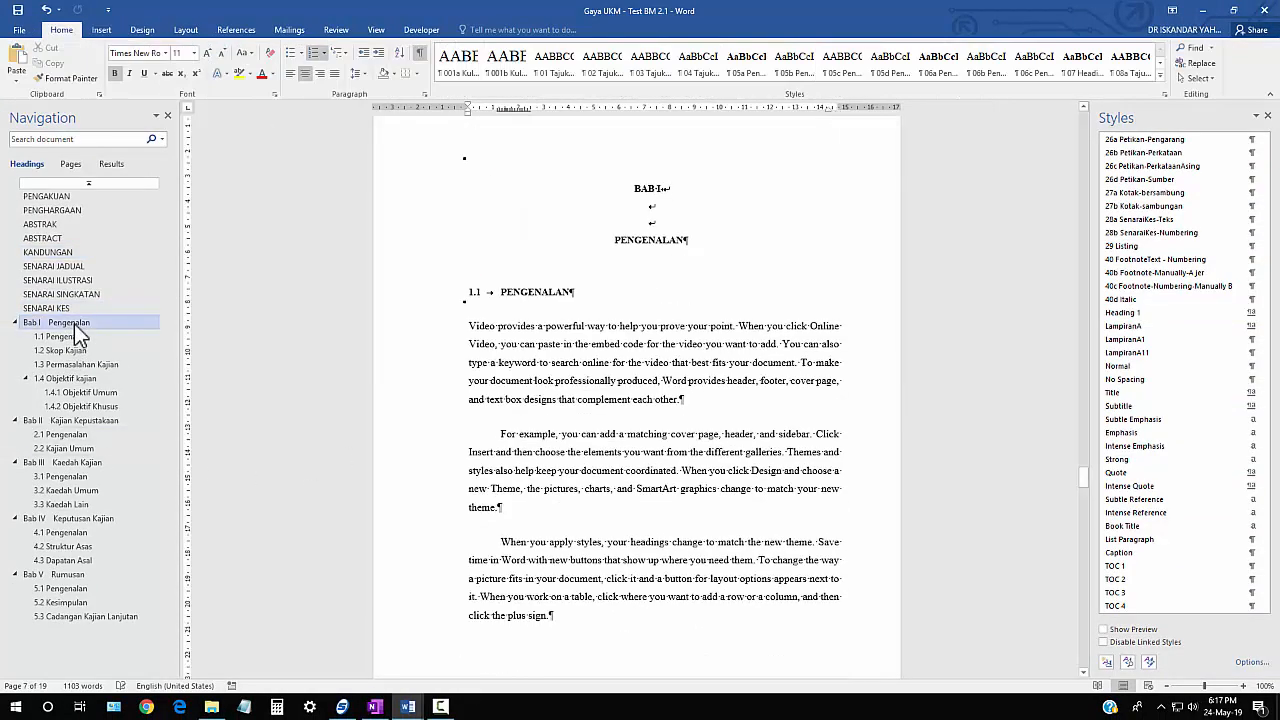
scroll(466, 300, up, 2)
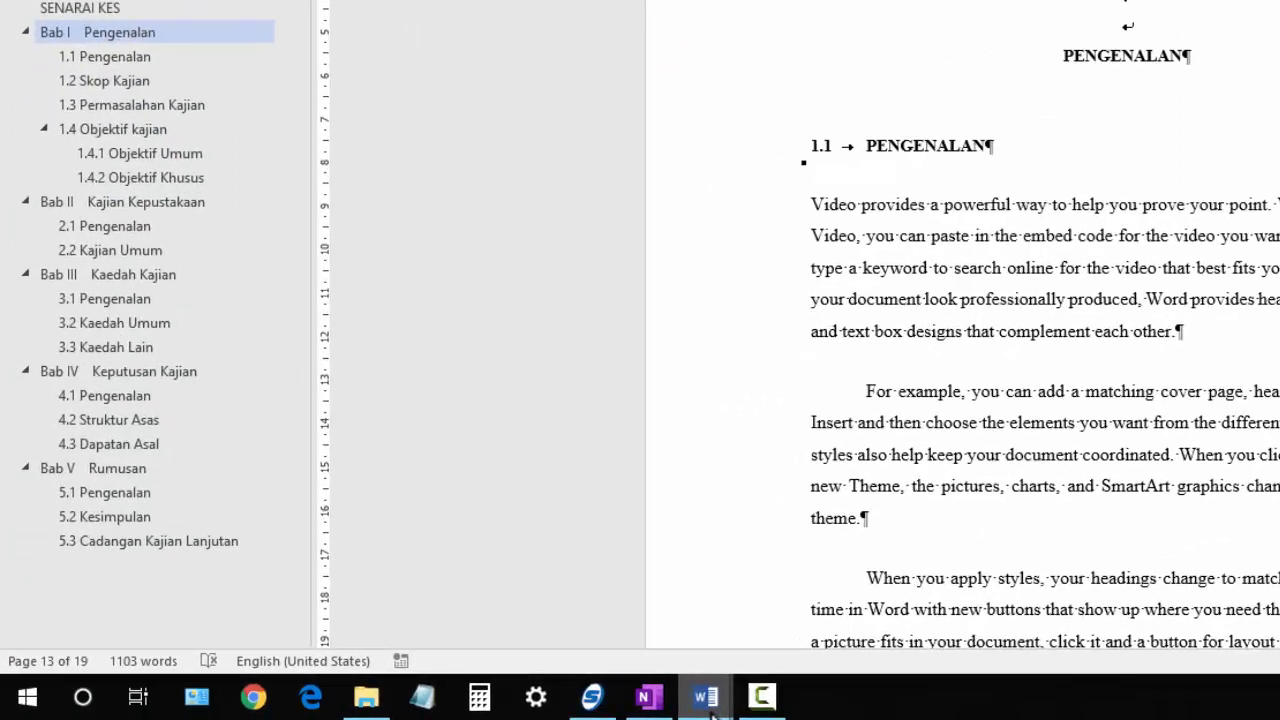
Switch to Document1 and go to its Kandungan table of contents.
mouse_move(406, 703)
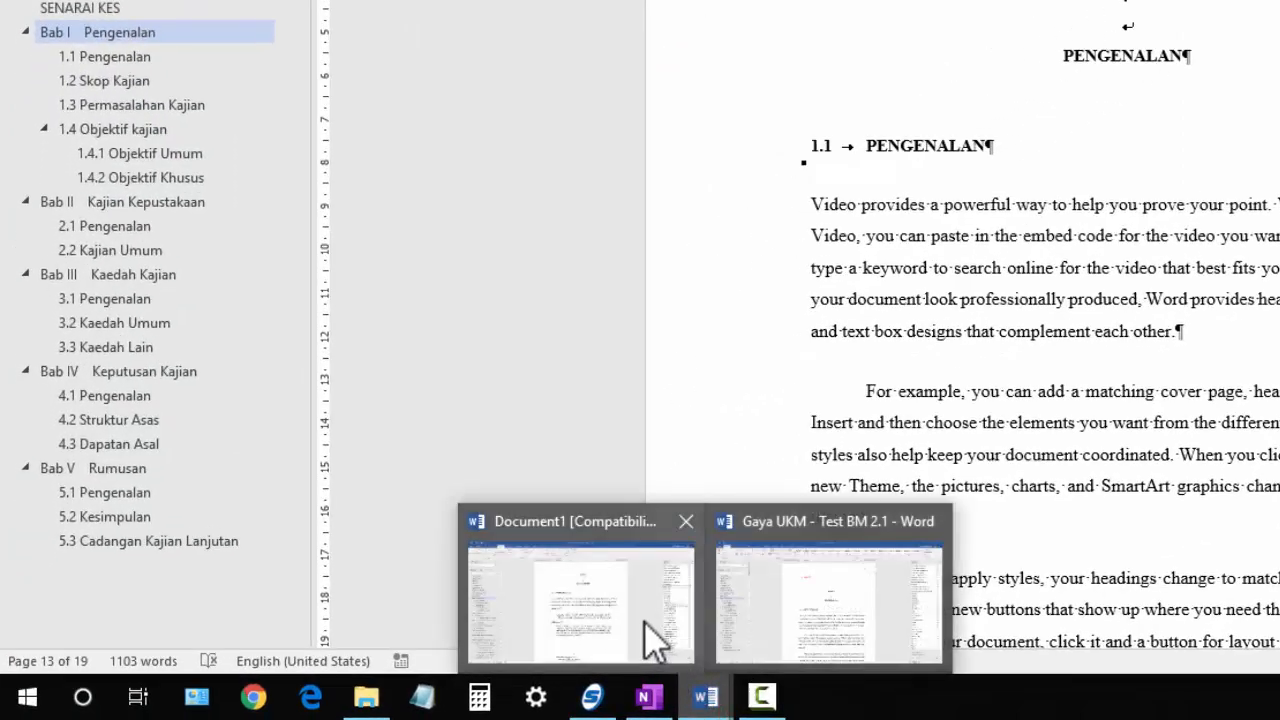
click(644, 621)
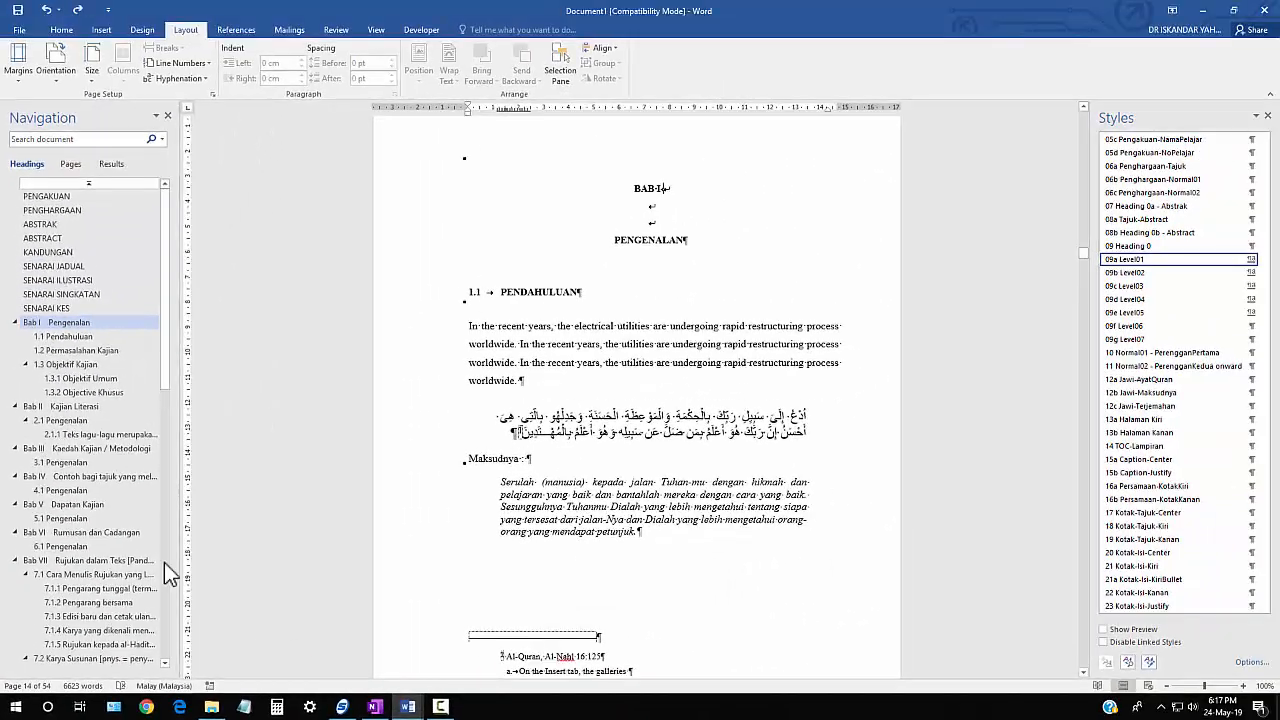
scroll(437, 462, up, 1)
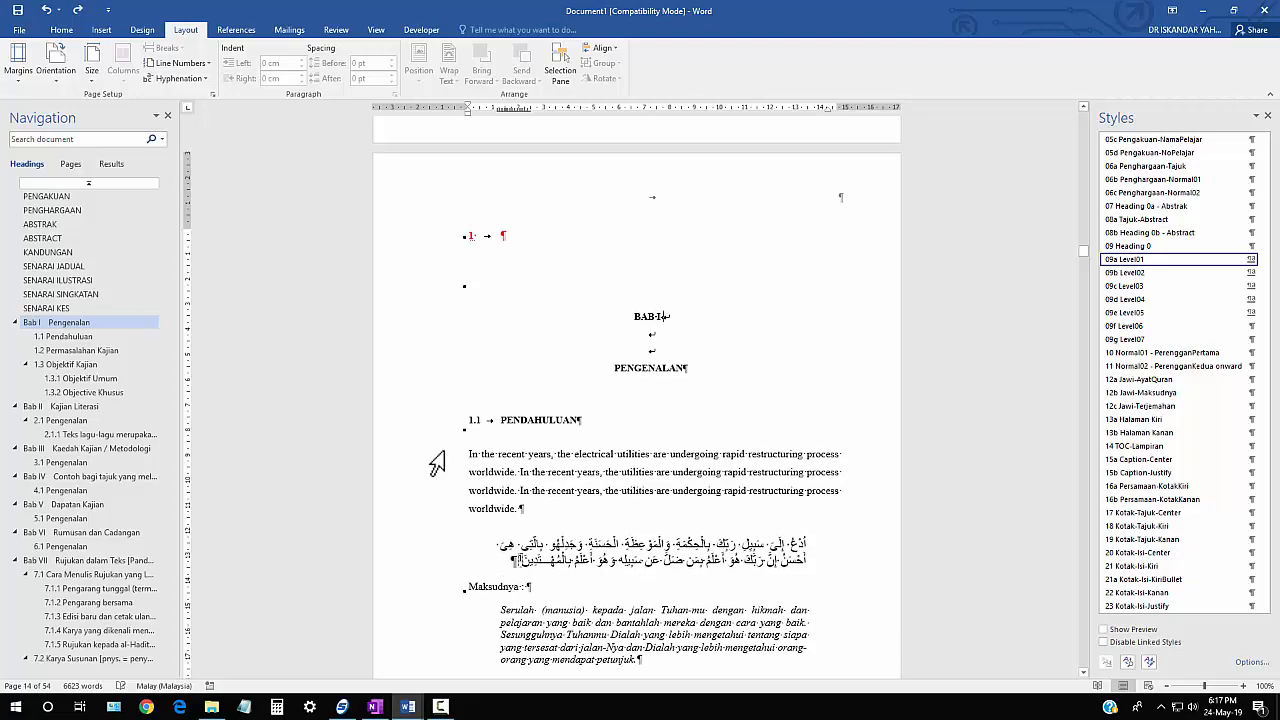
click(66, 325)
scroll(504, 374, up, 2)
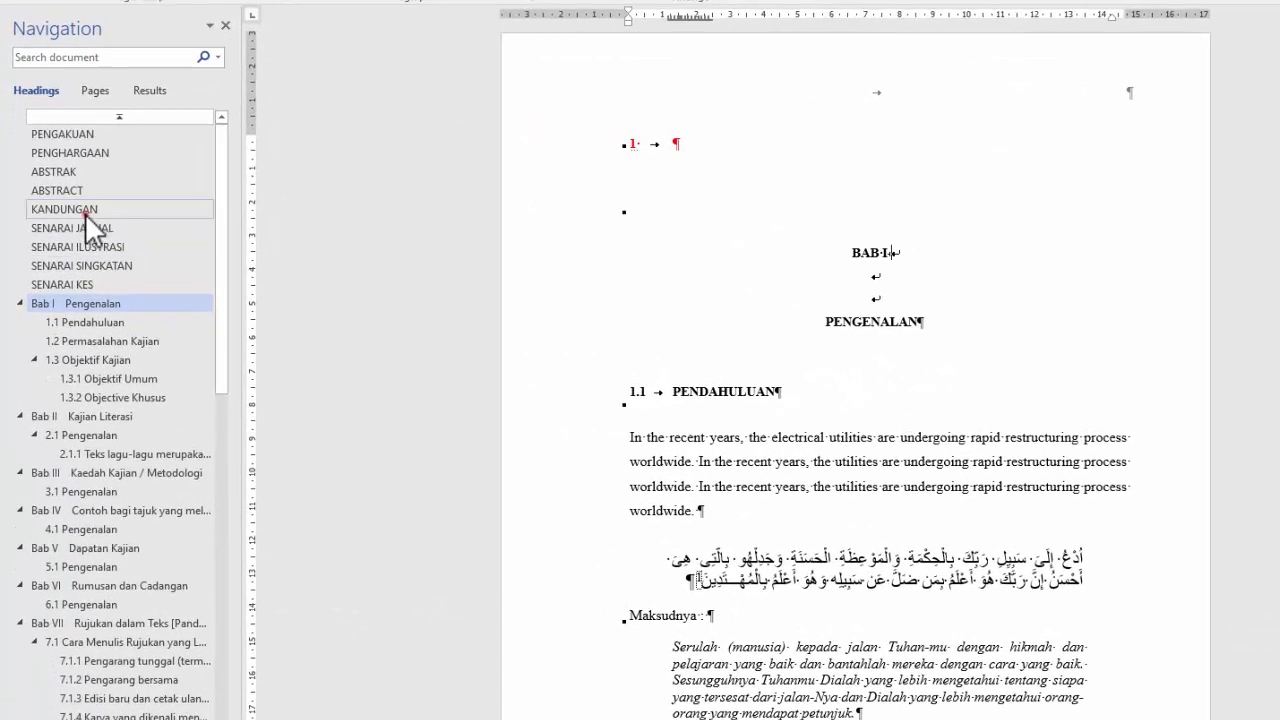
click(62, 253)
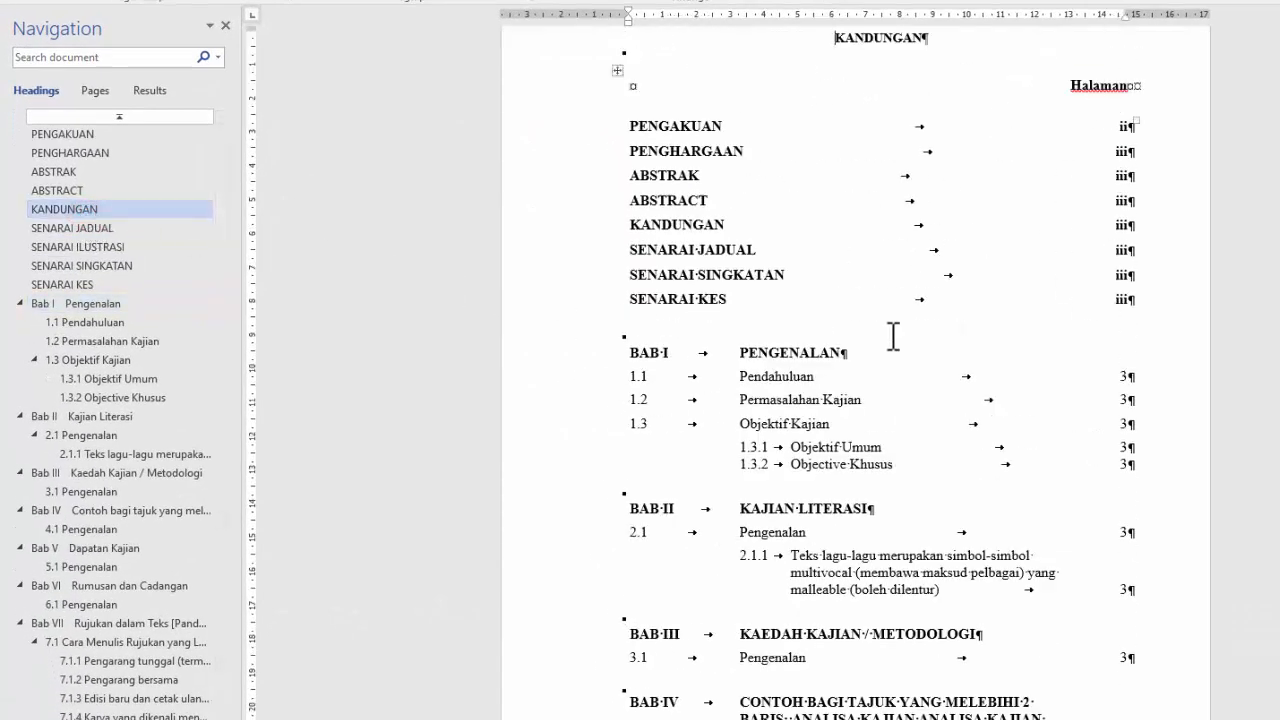
Update the entire table so 1.1 Pendahuluan shows page 1, then view Bab I Pengenalan.
click(809, 276)
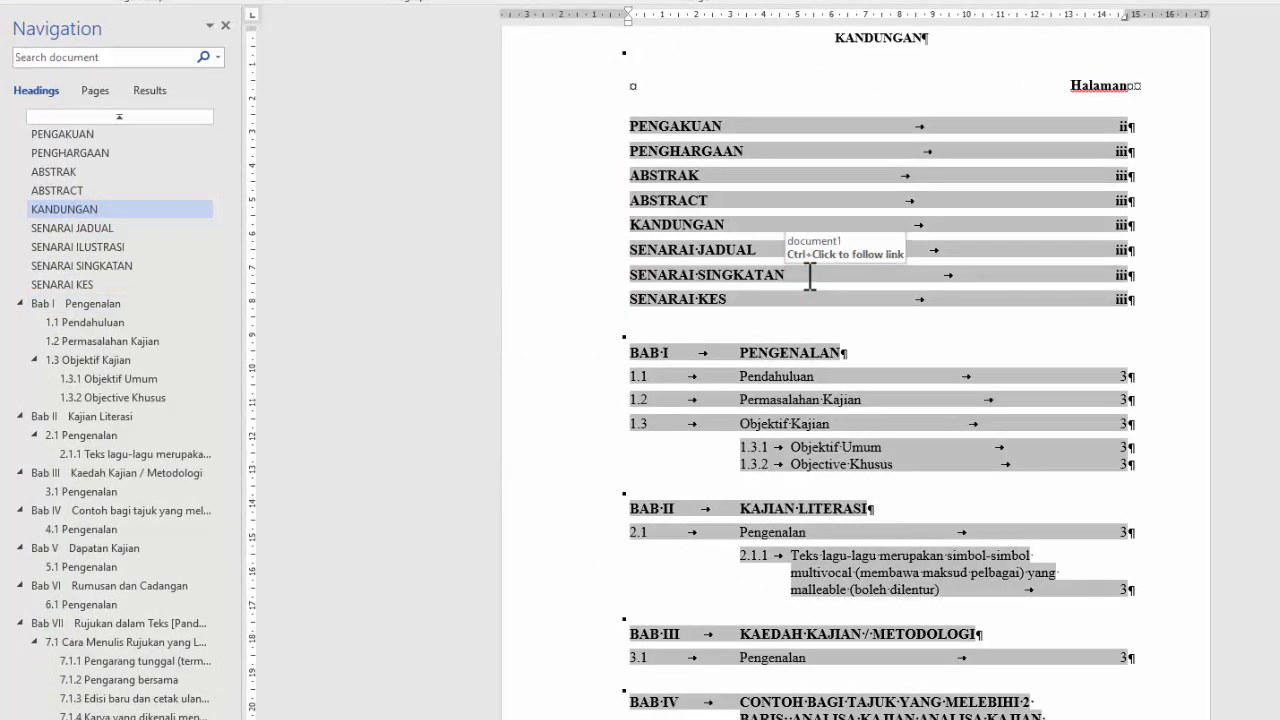
right_click(809, 276)
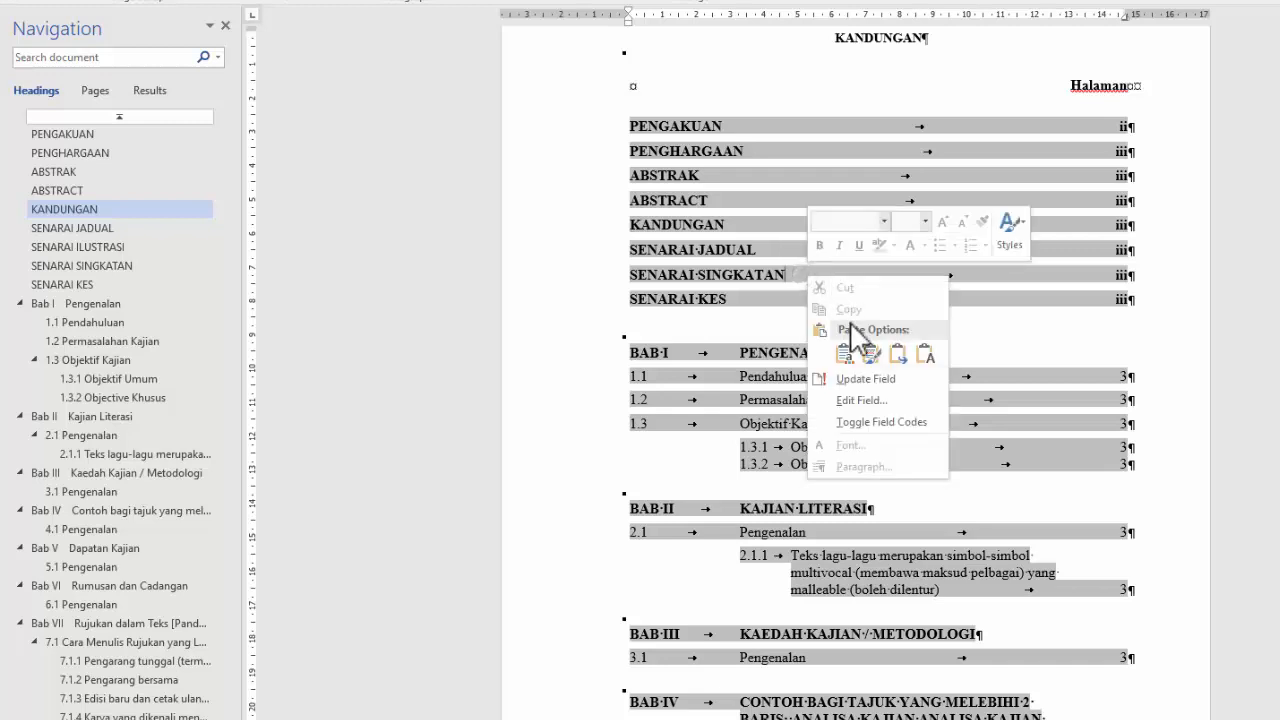
click(860, 381)
click(763, 342)
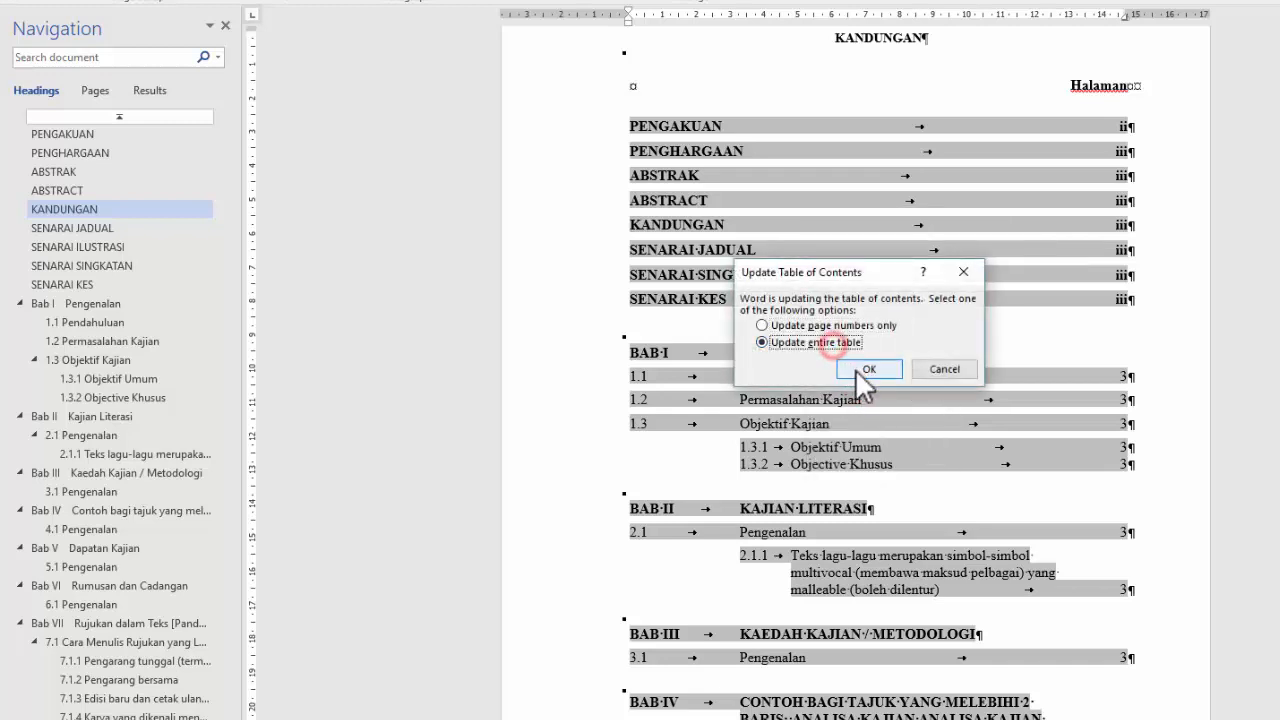
click(855, 369)
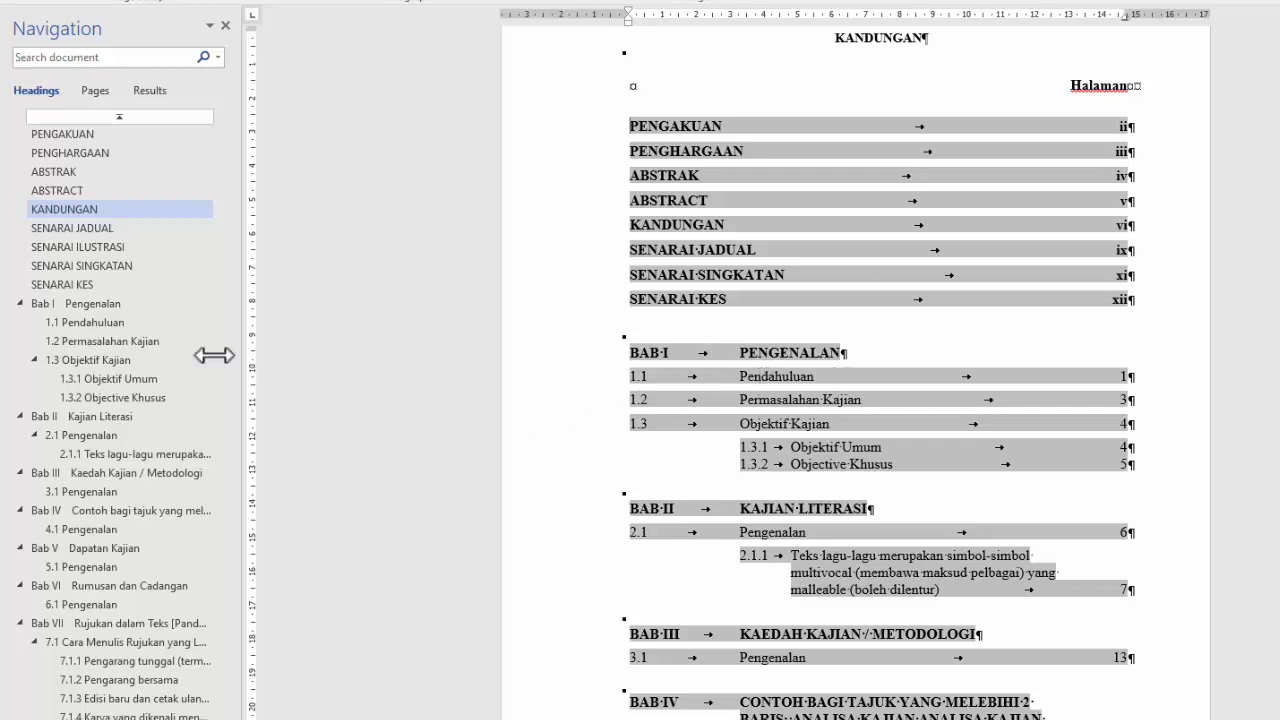
click(63, 302)
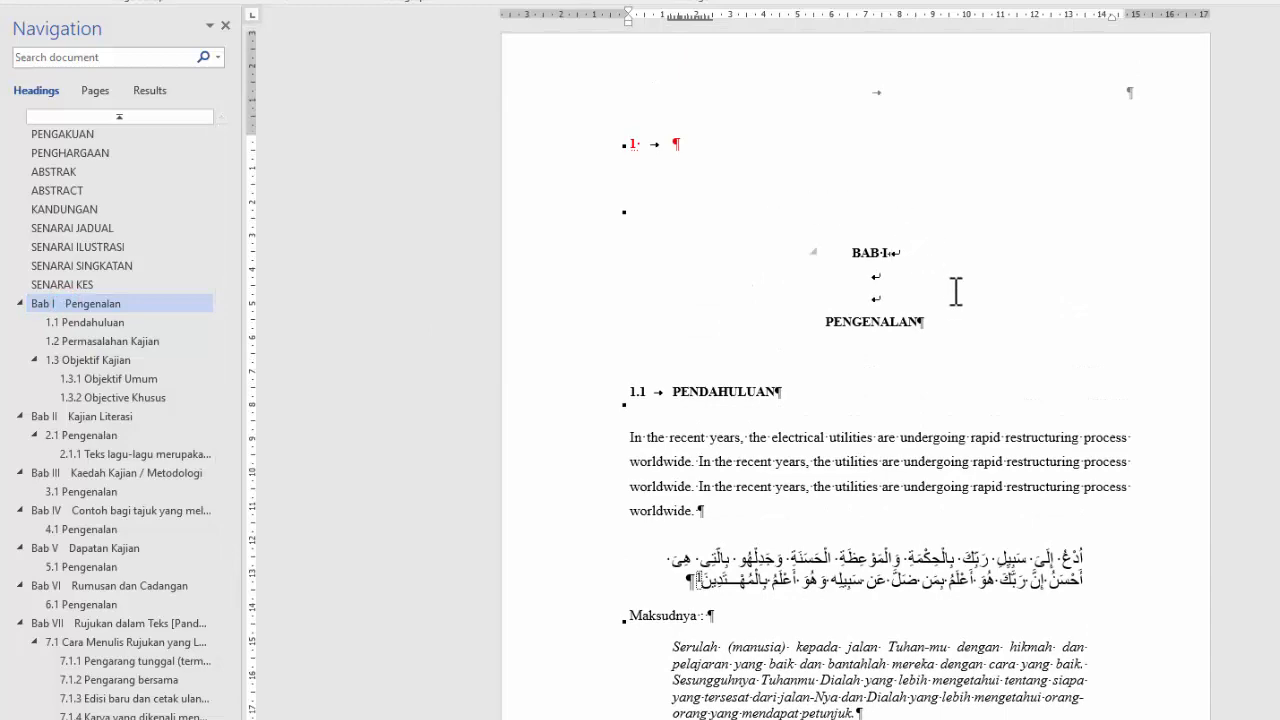
scroll(880, 343, down, 6)
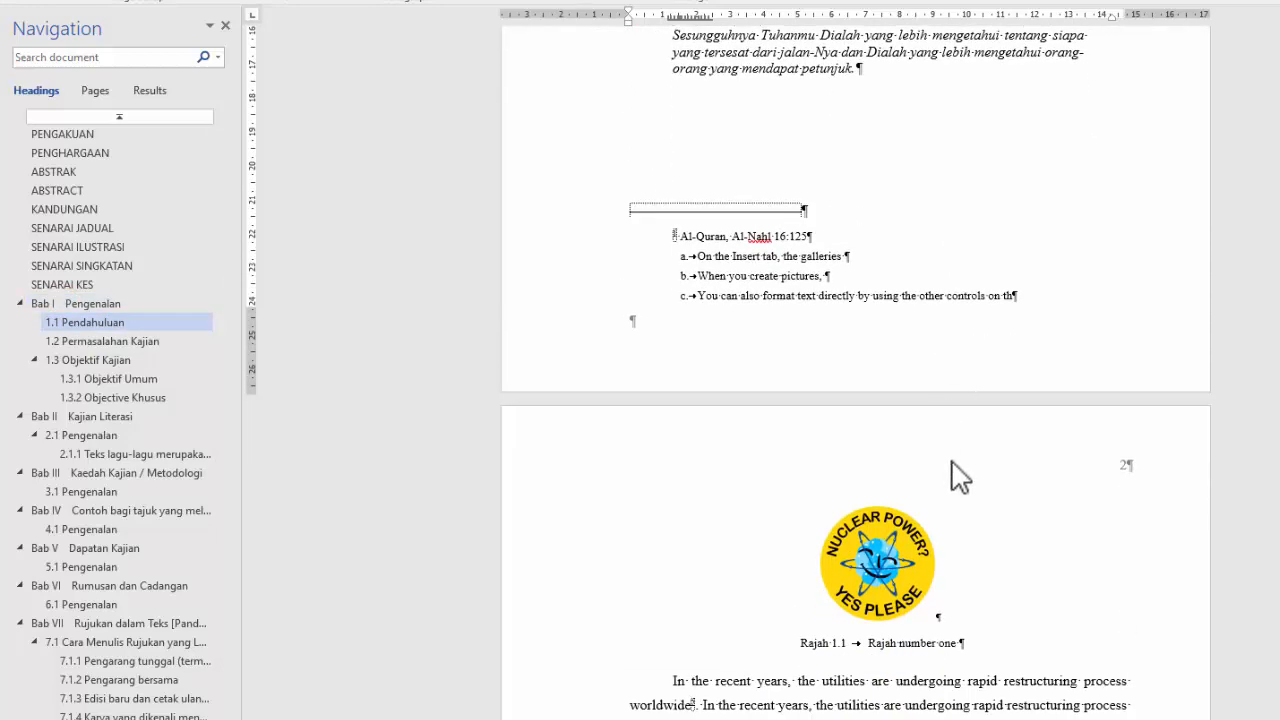
scroll(900, 465, up, 4)
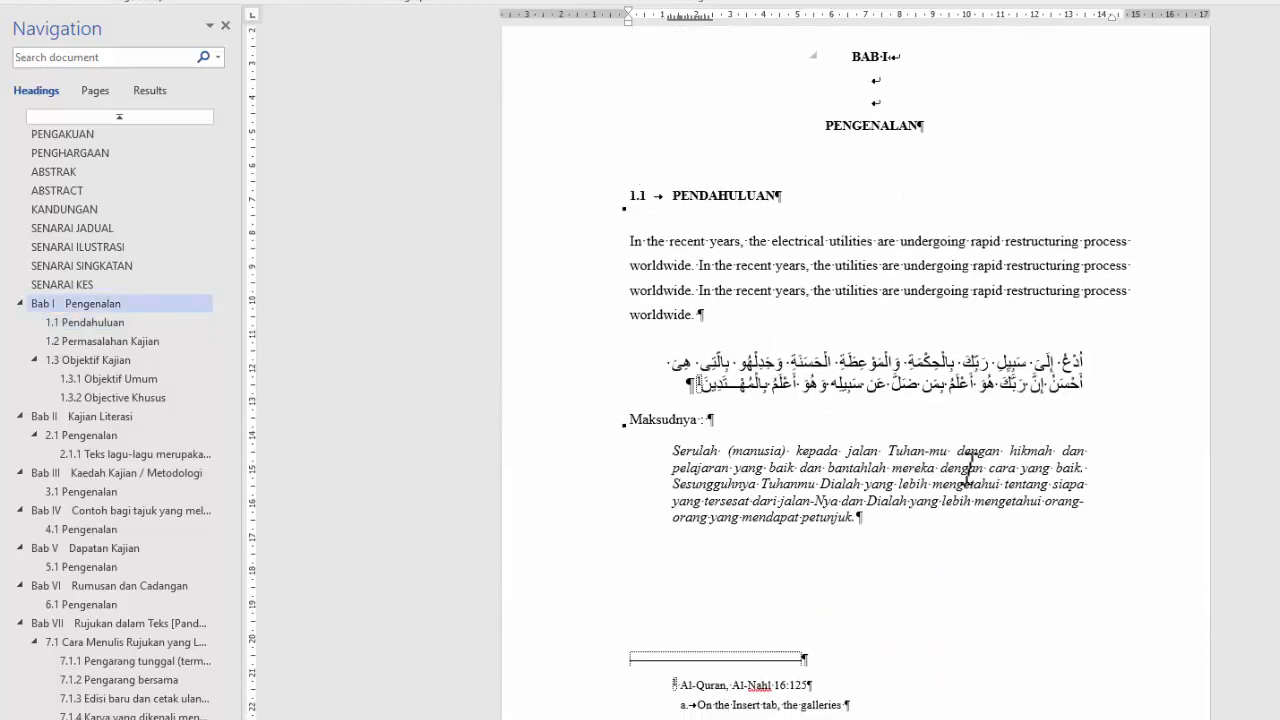
scroll(968, 465, up, 2)
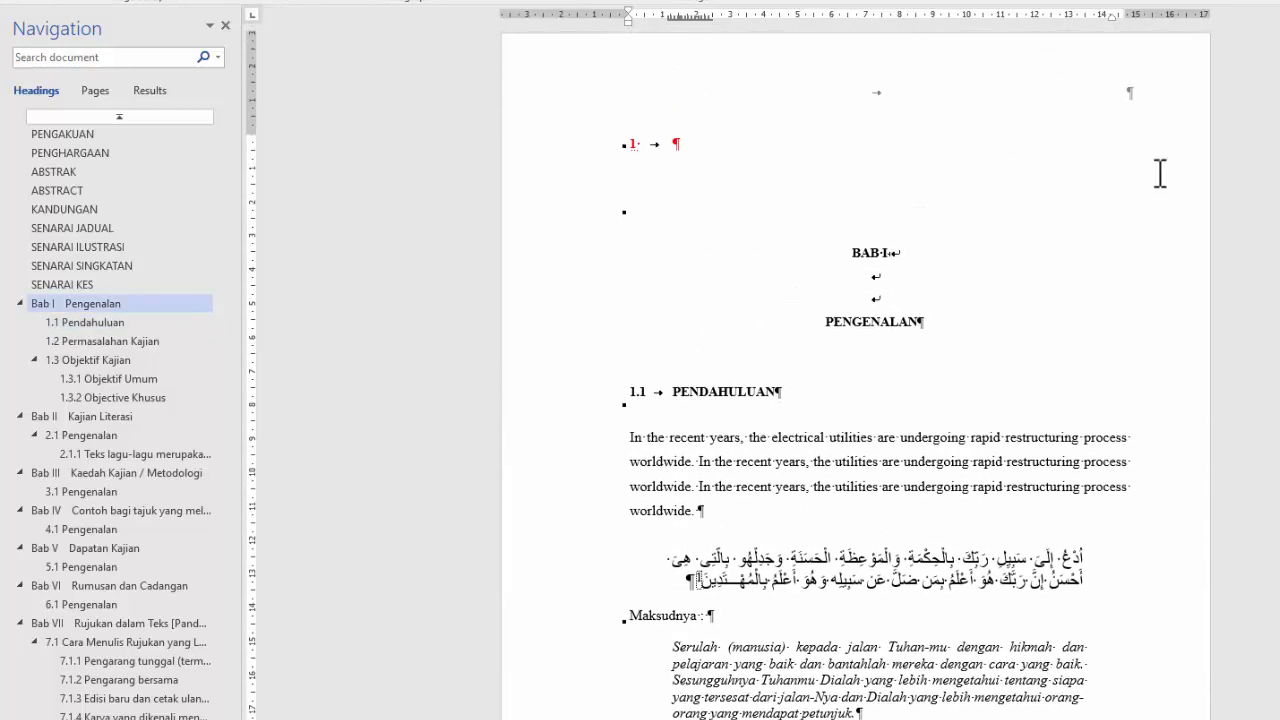
click(86, 418)
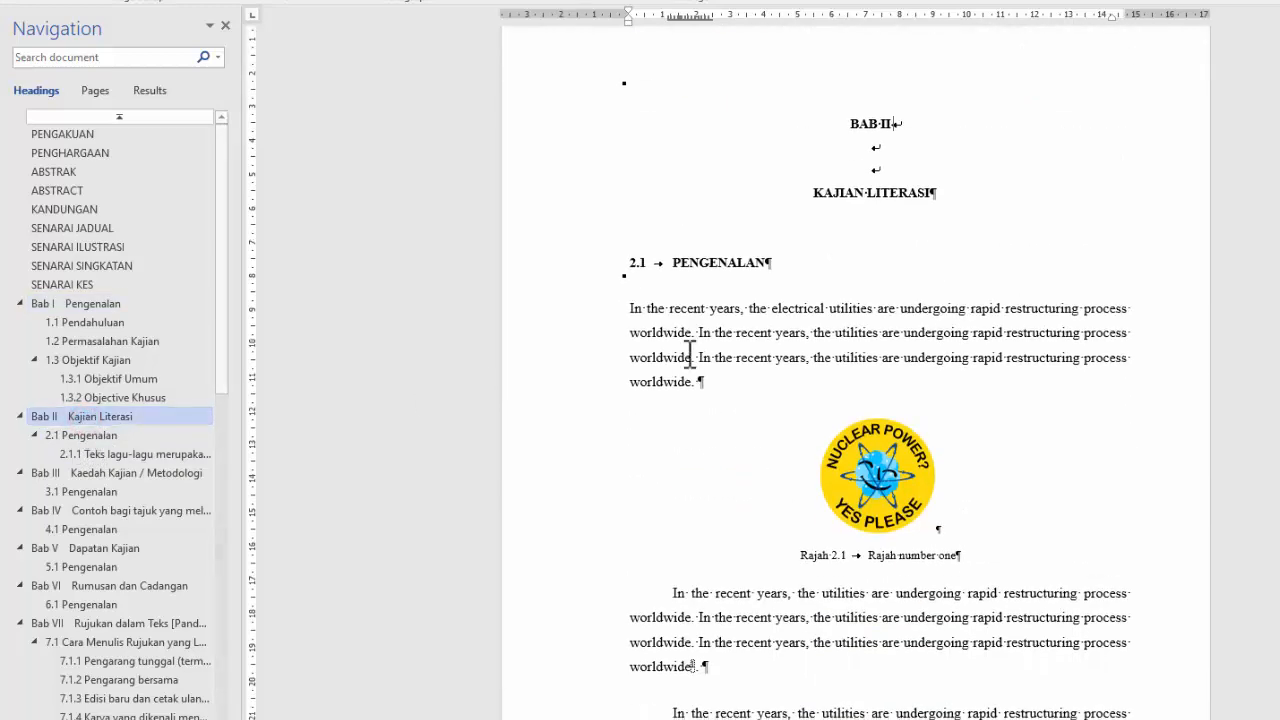
scroll(1008, 351, down, 8)
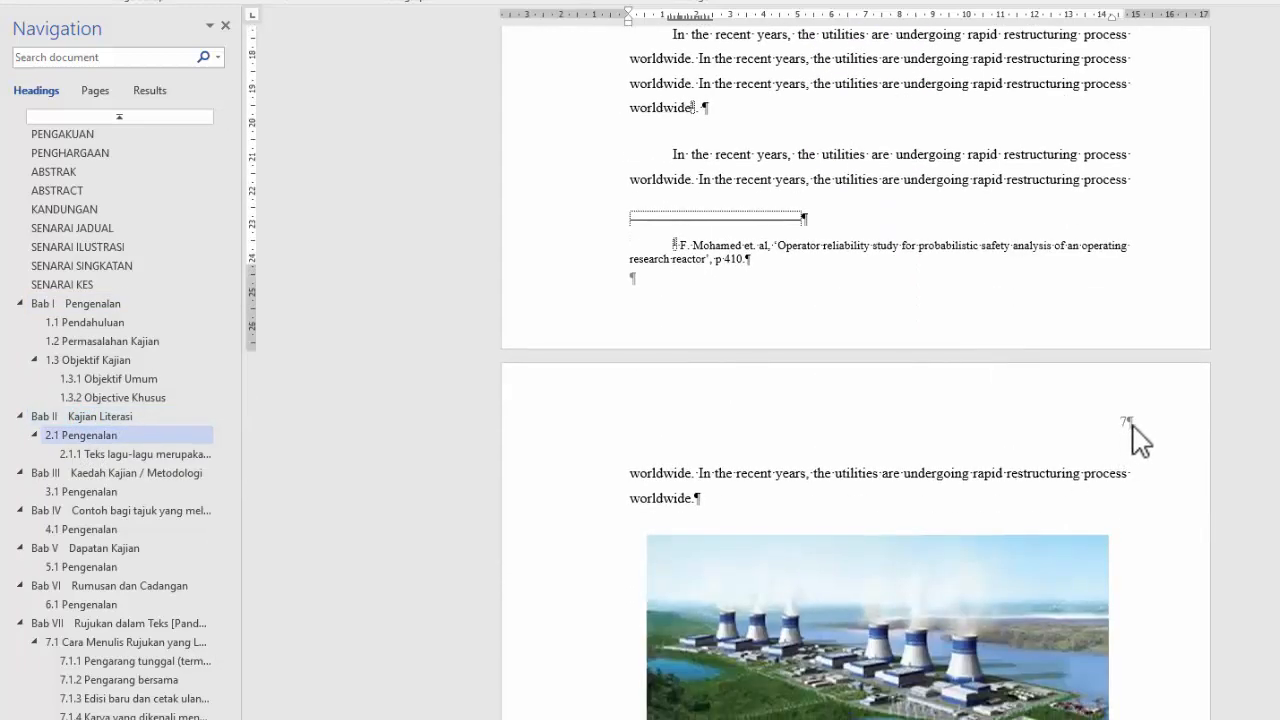
click(93, 303)
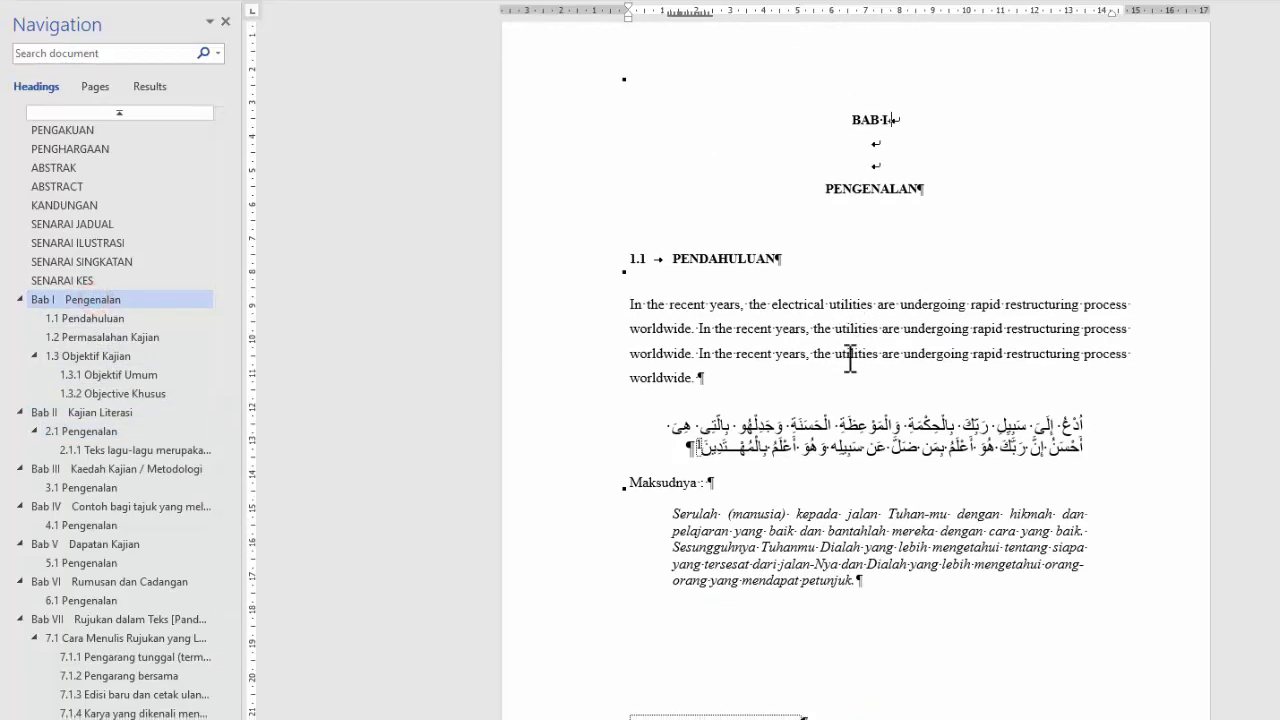
click(548, 703)
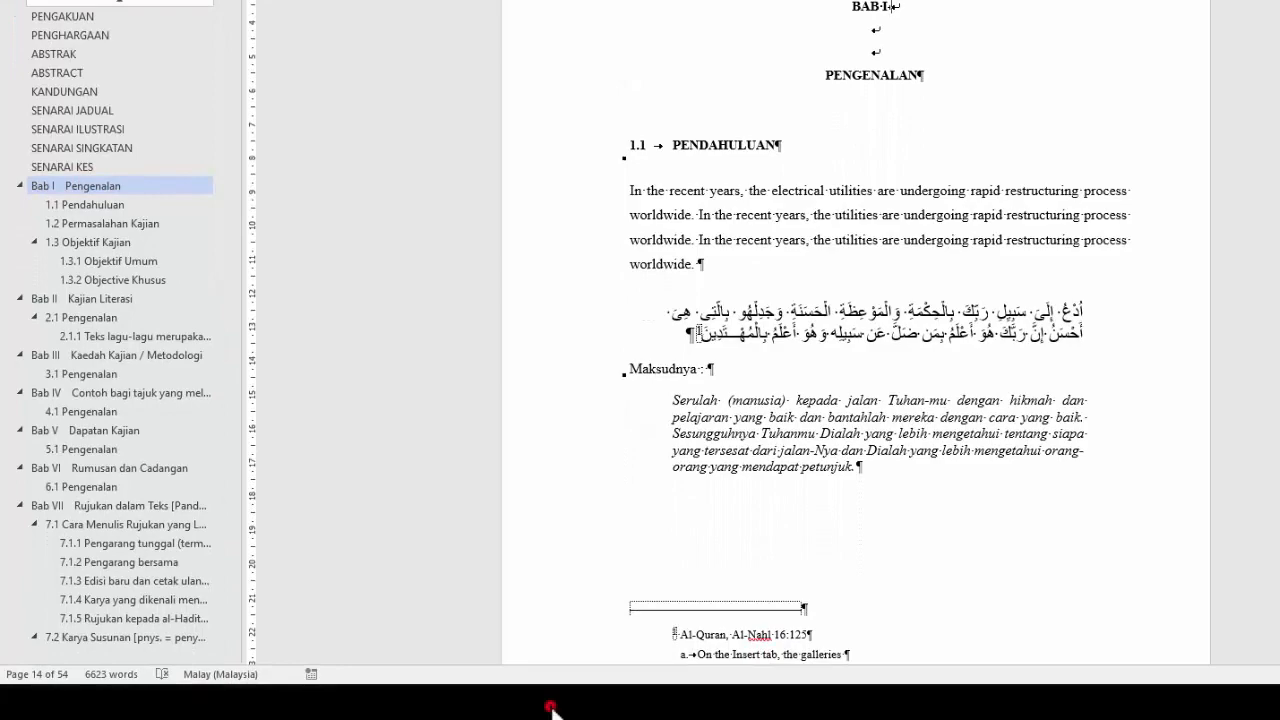
Return to the Gaya UKM thesis and open the Bab I page's Section 4 header for editing.
click(660, 651)
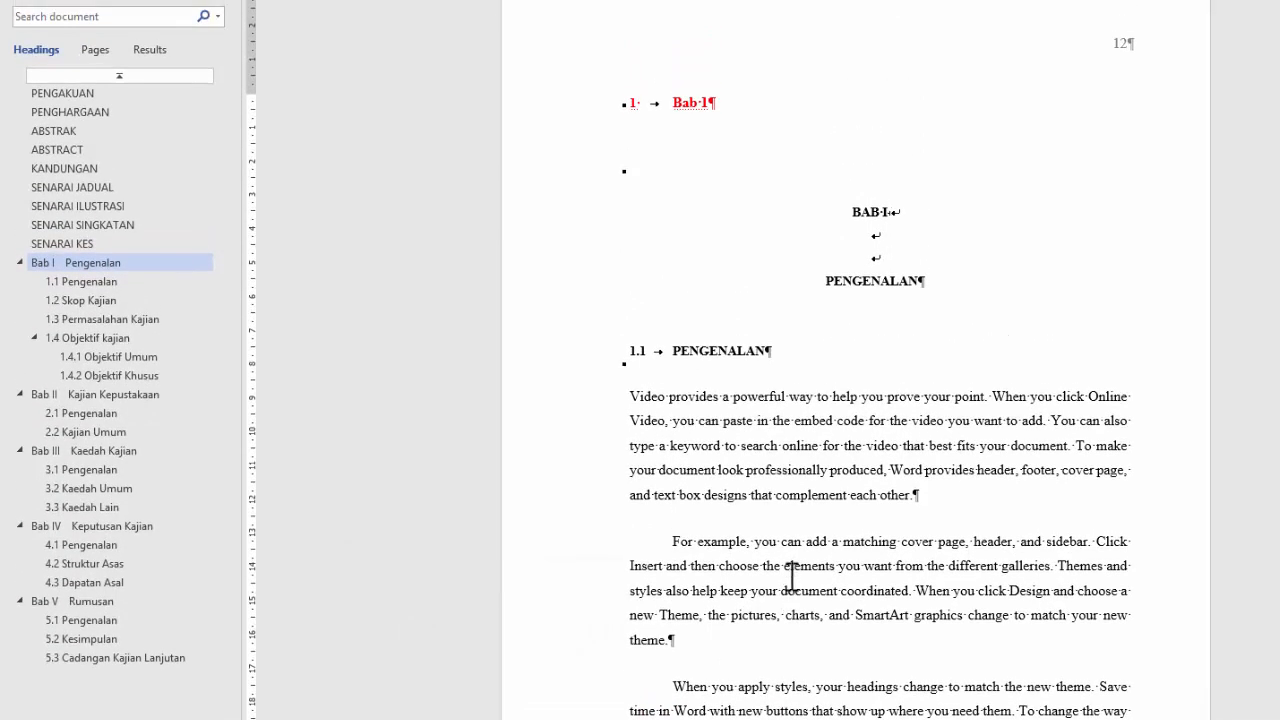
scroll(1100, 380, up, 2)
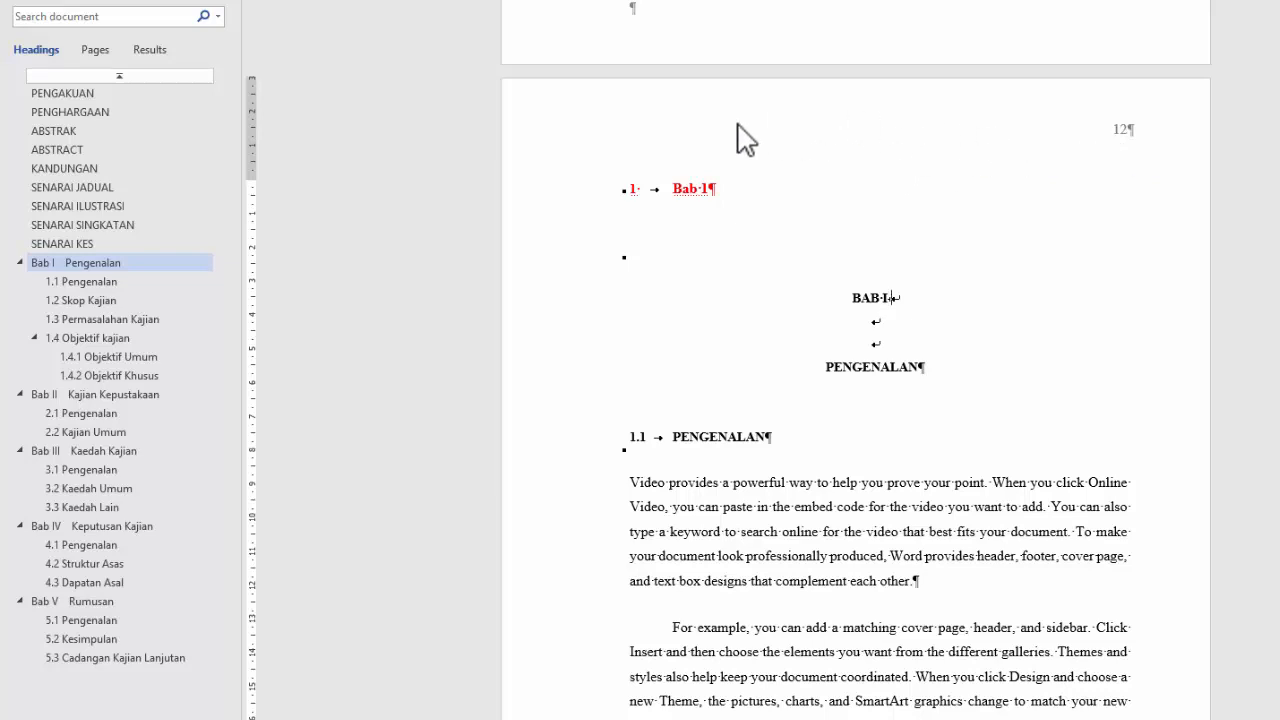
double_click(1030, 147)
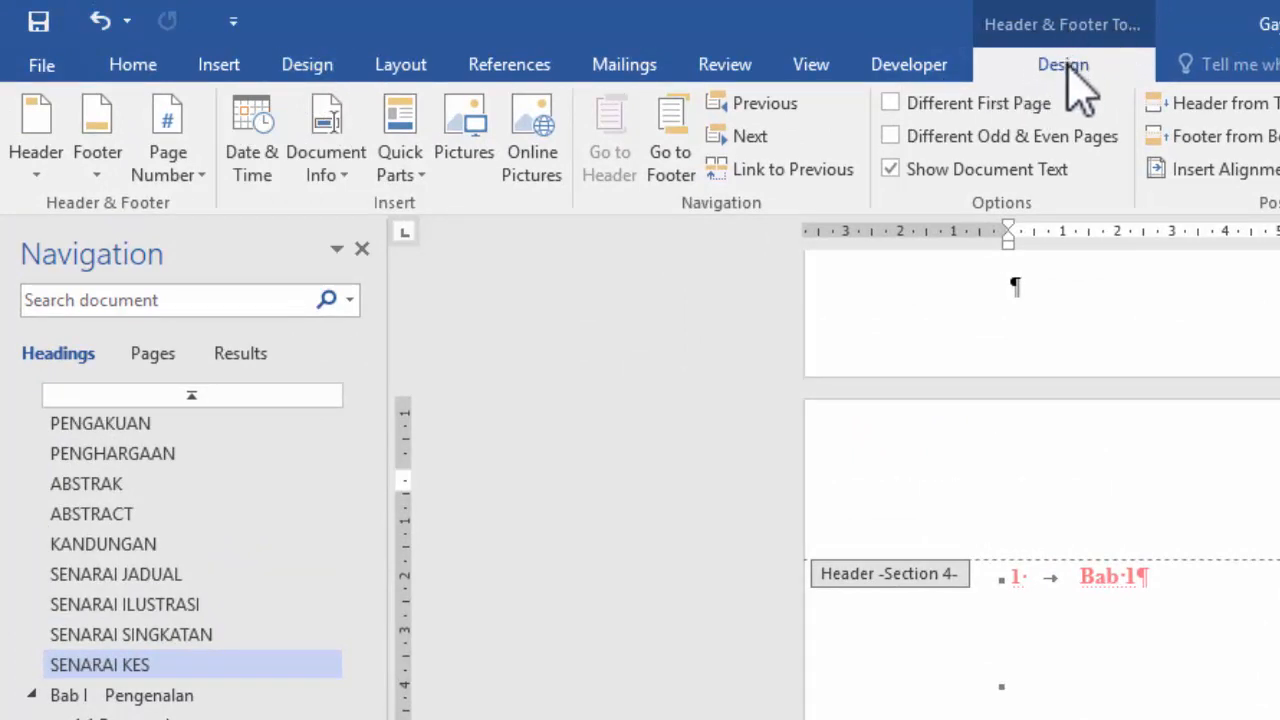
Restart Bab I's page numbering at 1 and give its first page a different header.
click(176, 176)
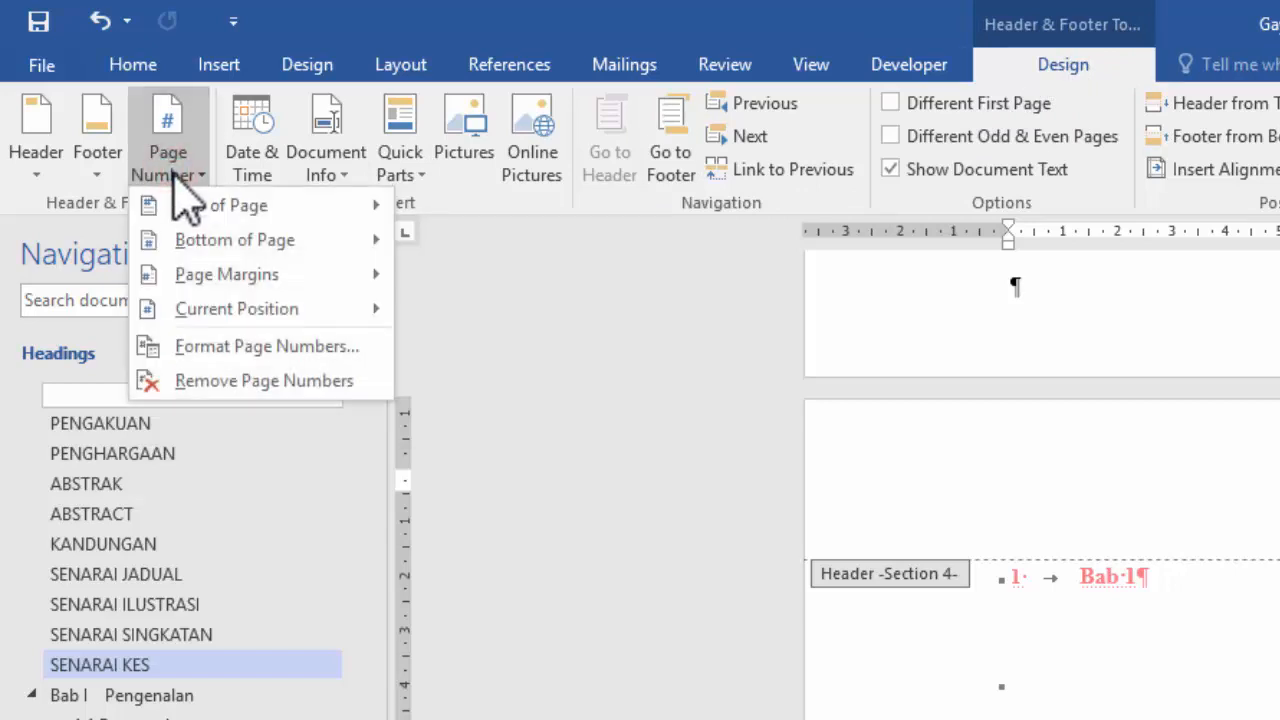
click(220, 346)
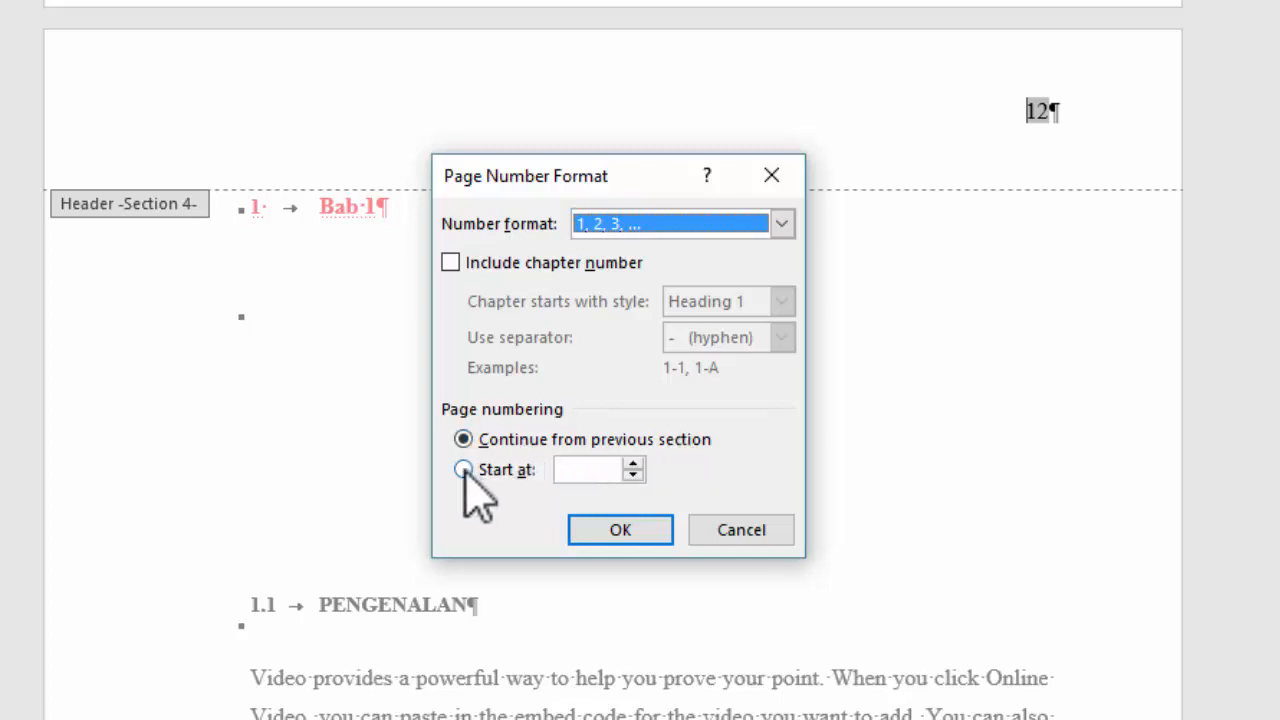
click(463, 469)
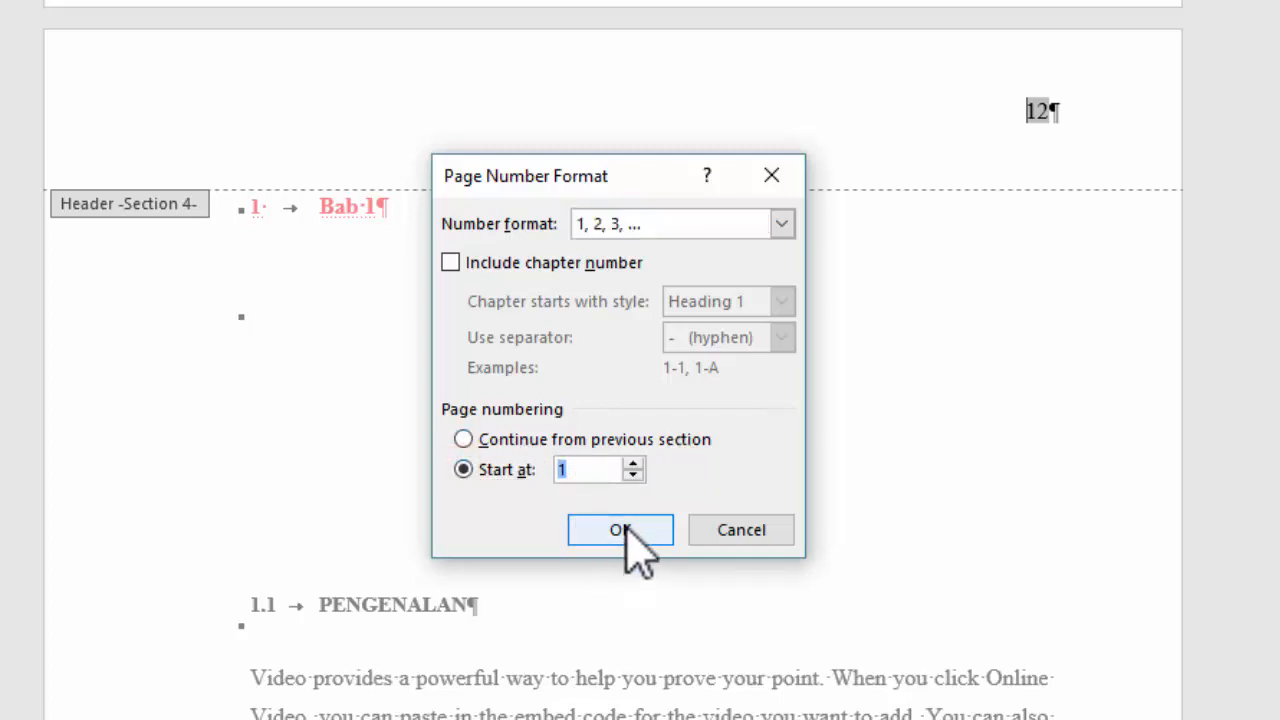
click(622, 530)
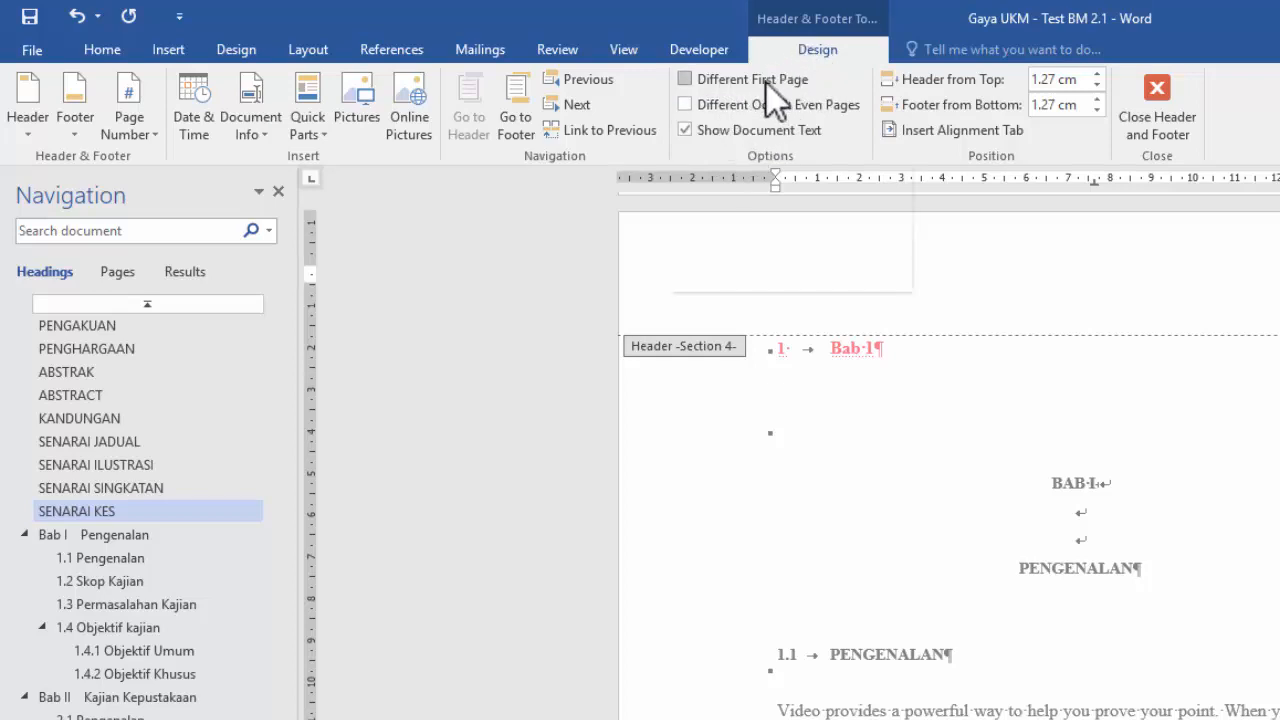
click(686, 79)
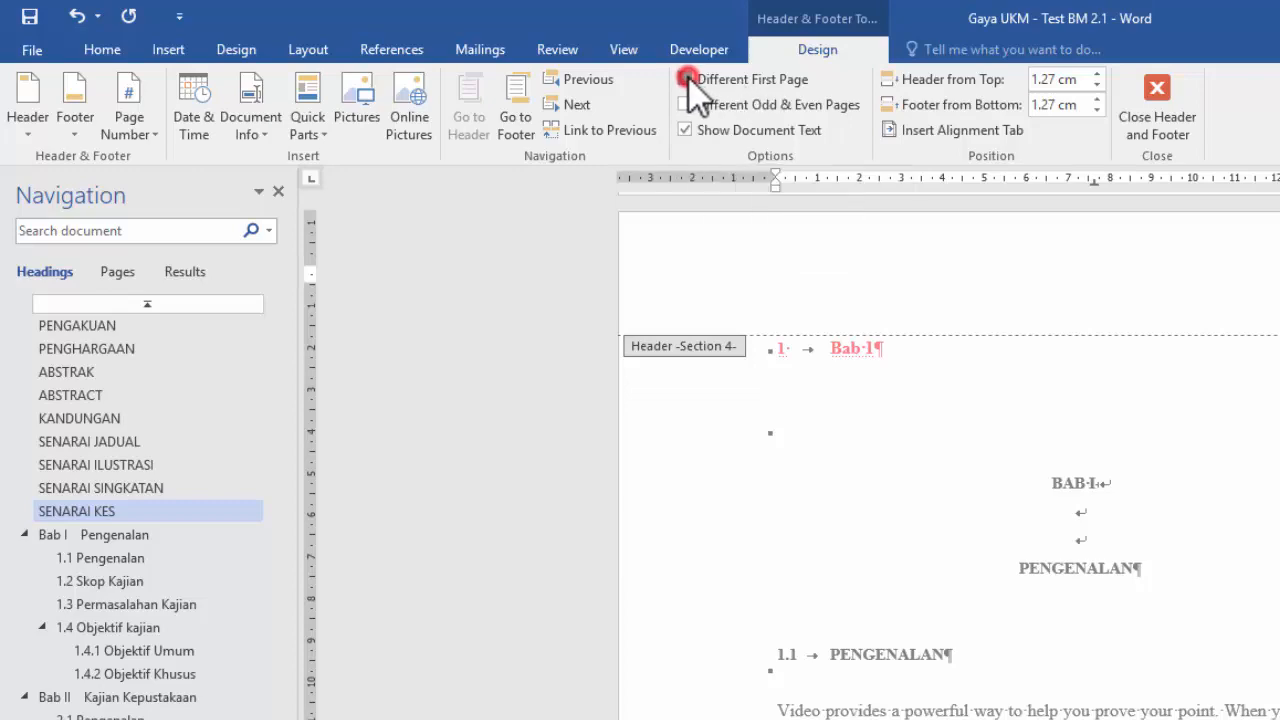
click(1159, 91)
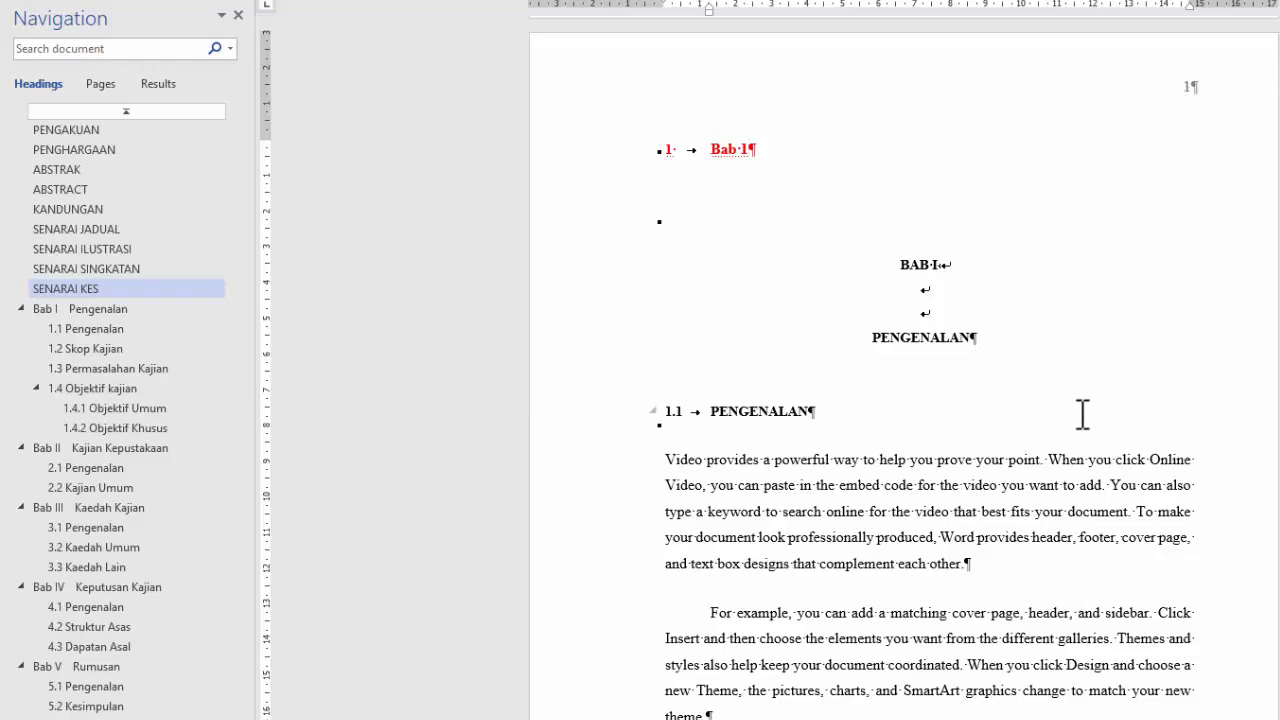
Edit the Bab I opening page's header so that page carries no page number.
scroll(1082, 413, down, 8)
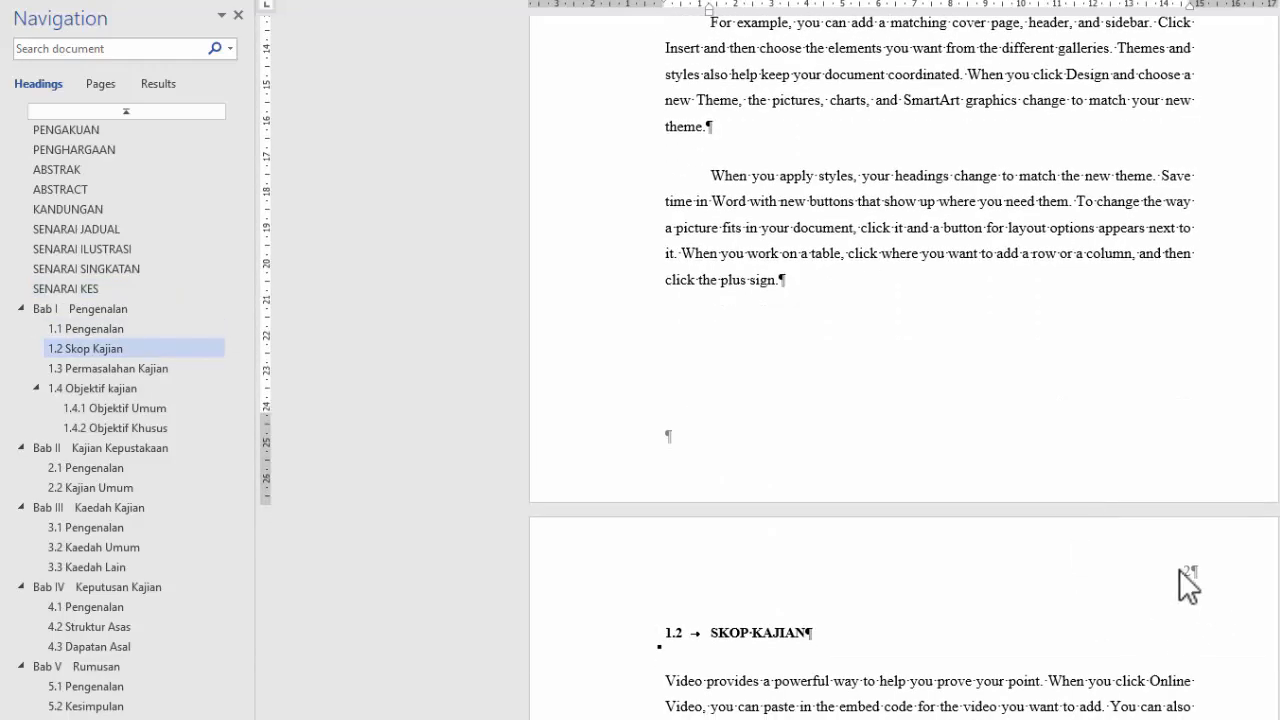
scroll(1179, 569, up, 11)
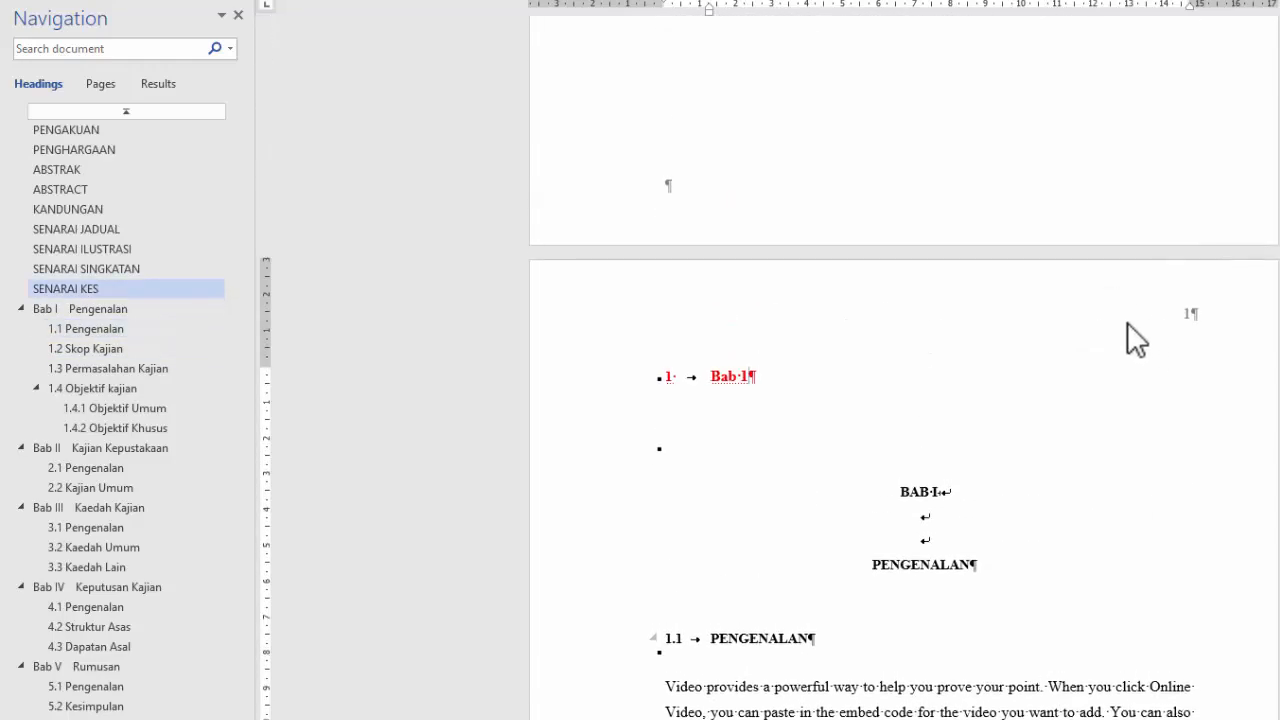
double_click(1106, 320)
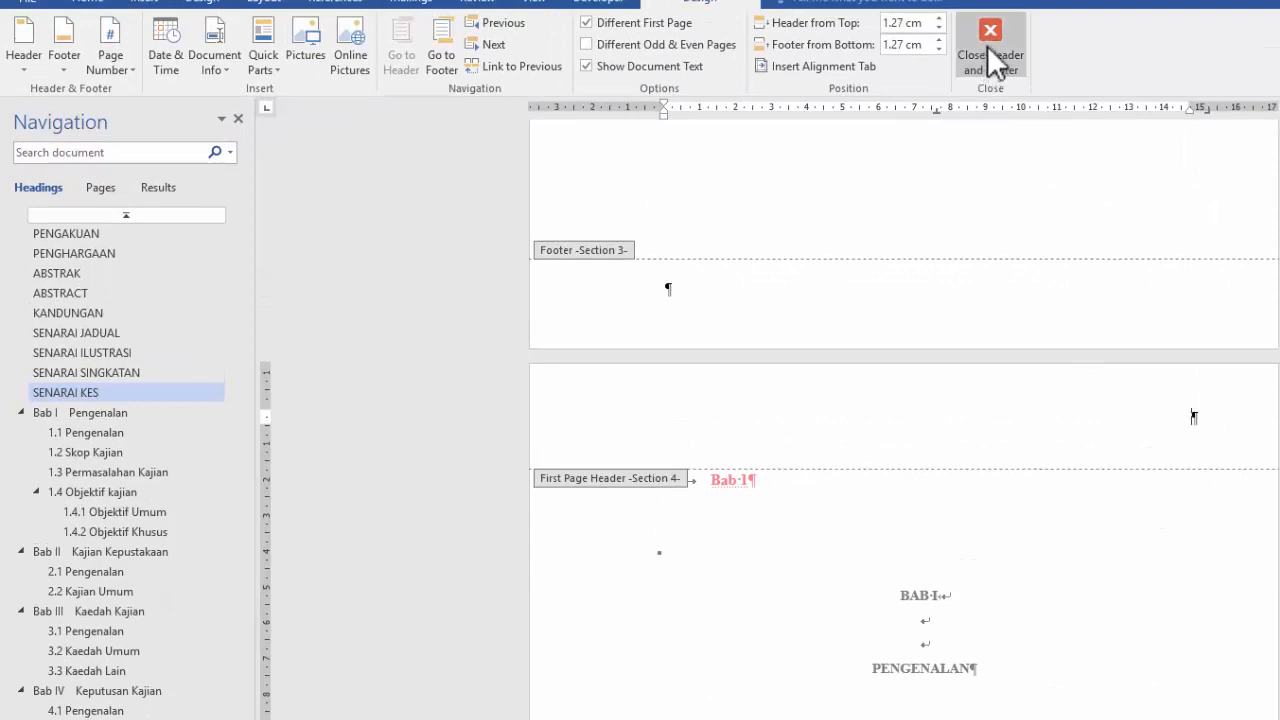
click(989, 41)
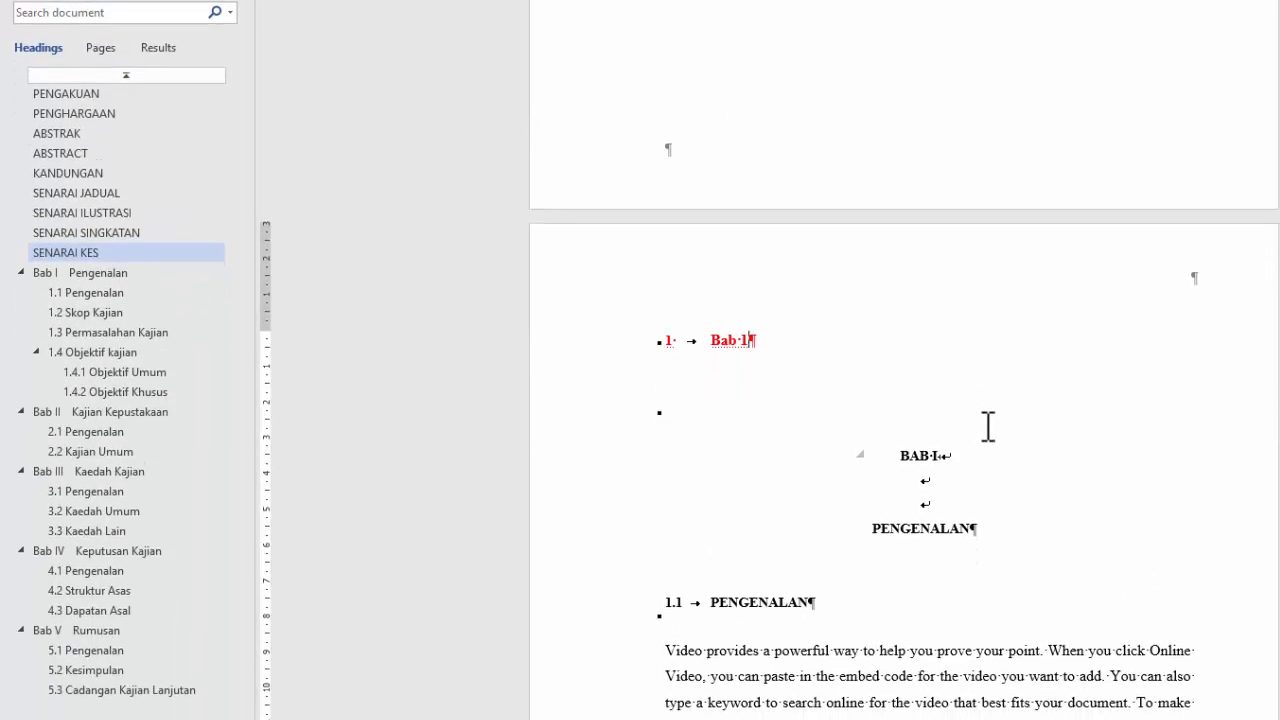
Go to the opening page of Bab II Kajian Kepustakaan from the Navigation pane.
scroll(991, 424, down, 2)
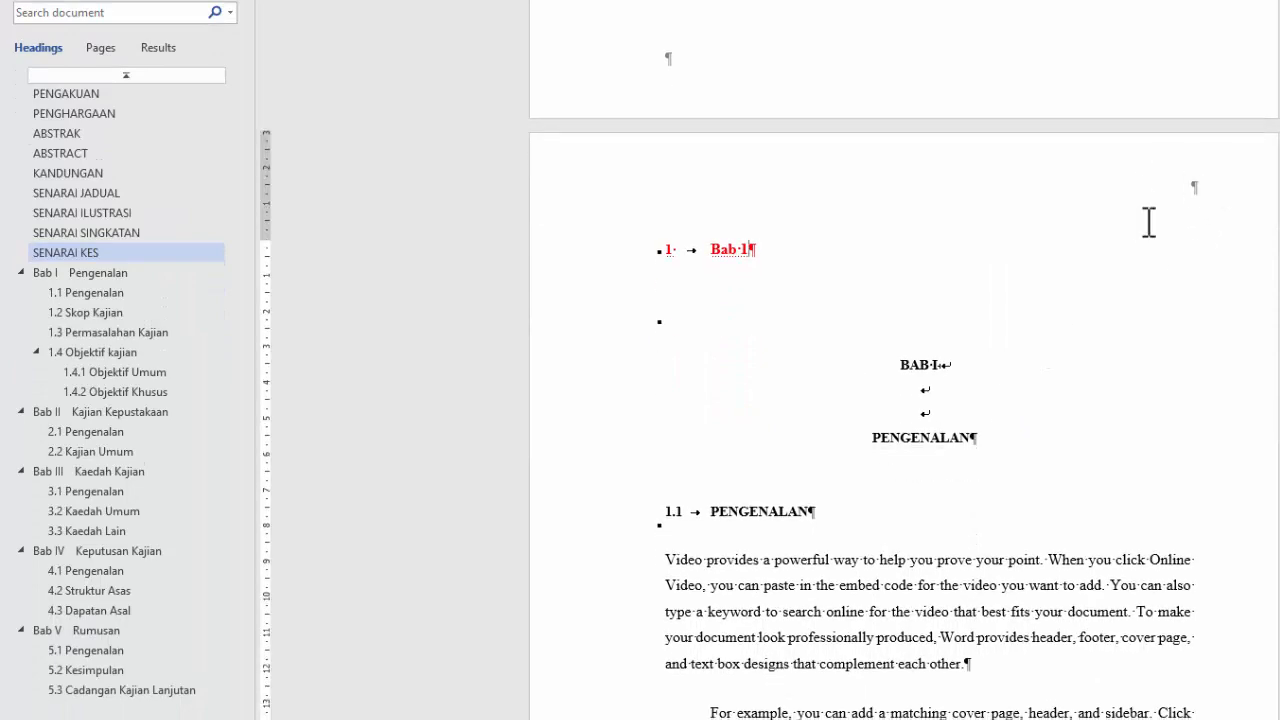
scroll(1170, 210, down, 15)
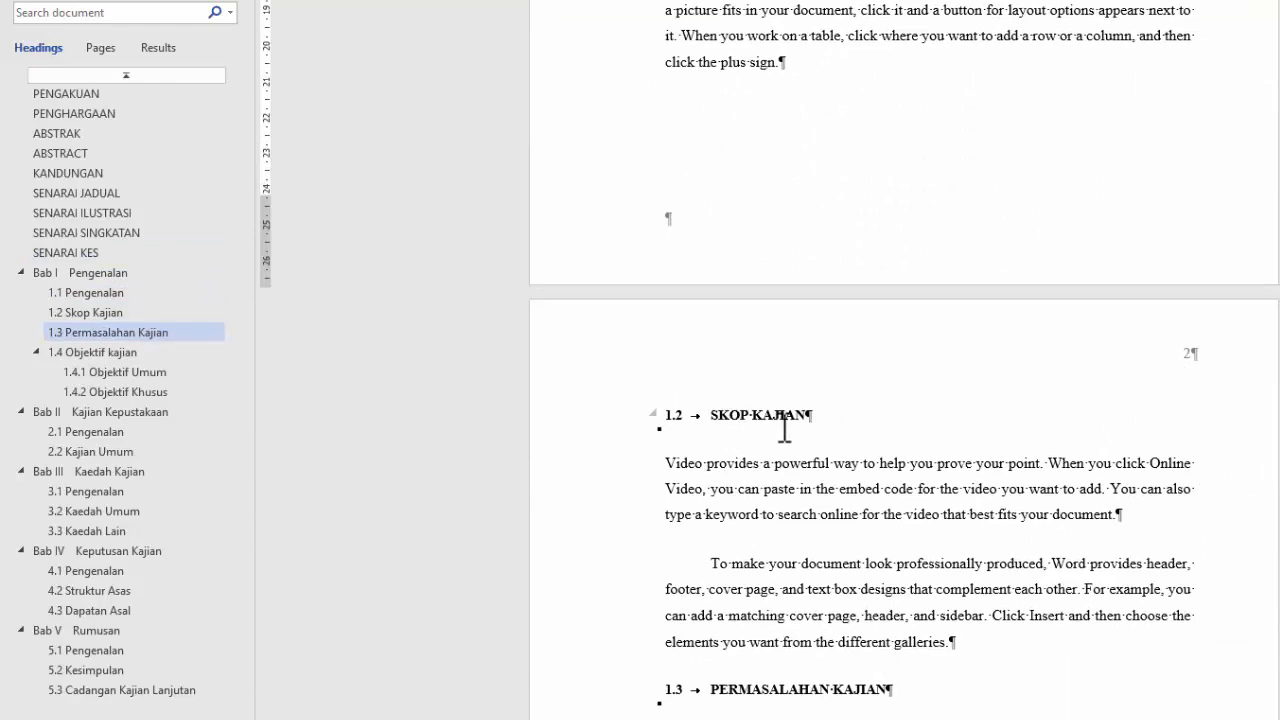
scroll(785, 428, down, 12)
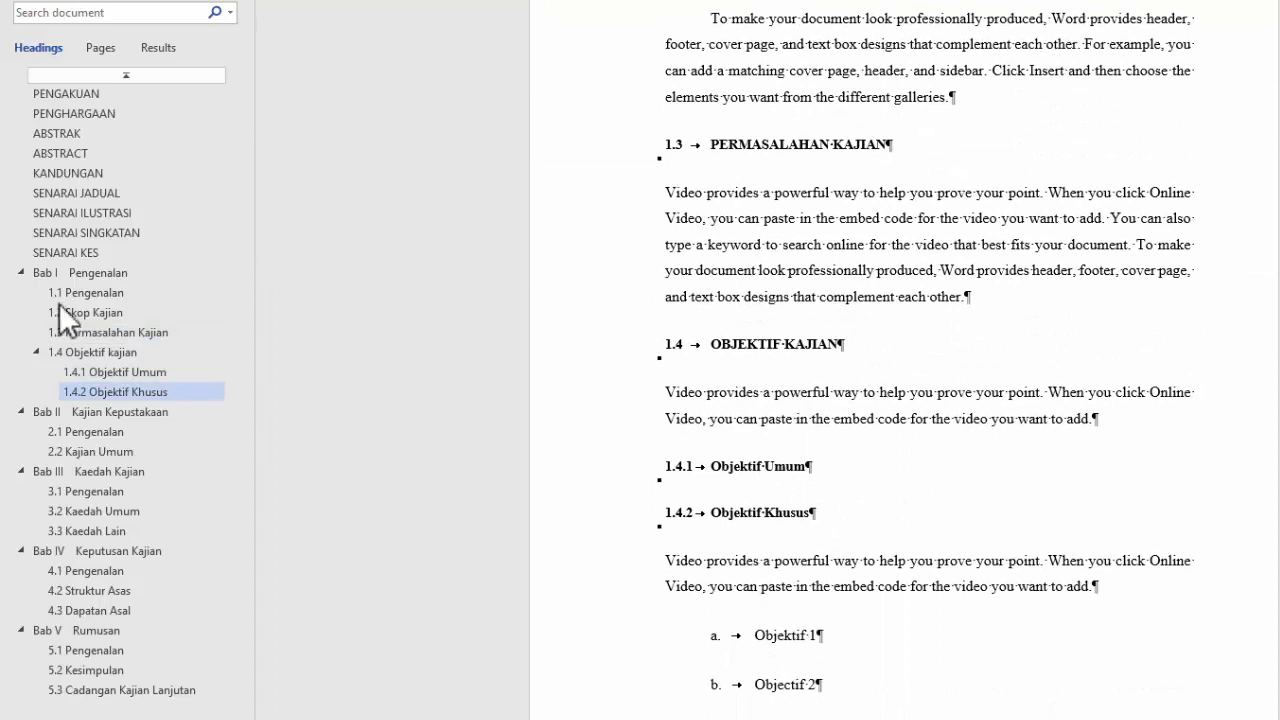
click(79, 414)
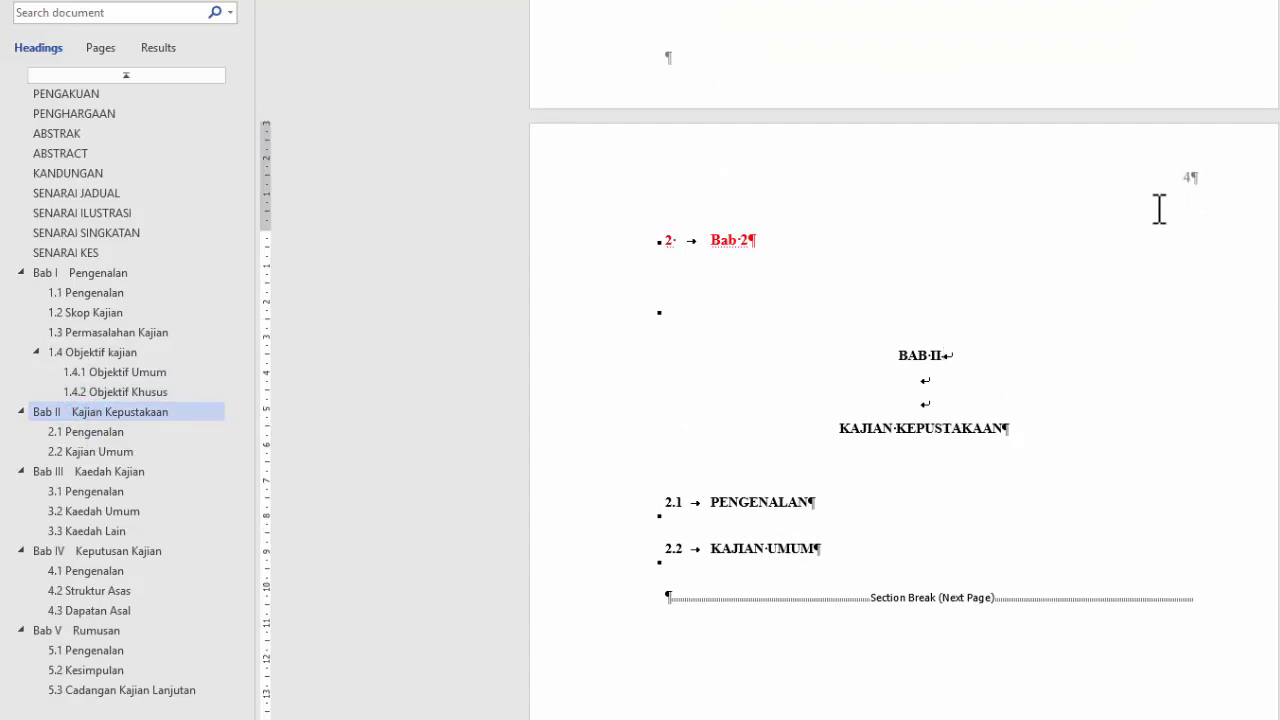
Turn on Different First Page for Bab II so its opening page shows no number.
double_click(1088, 180)
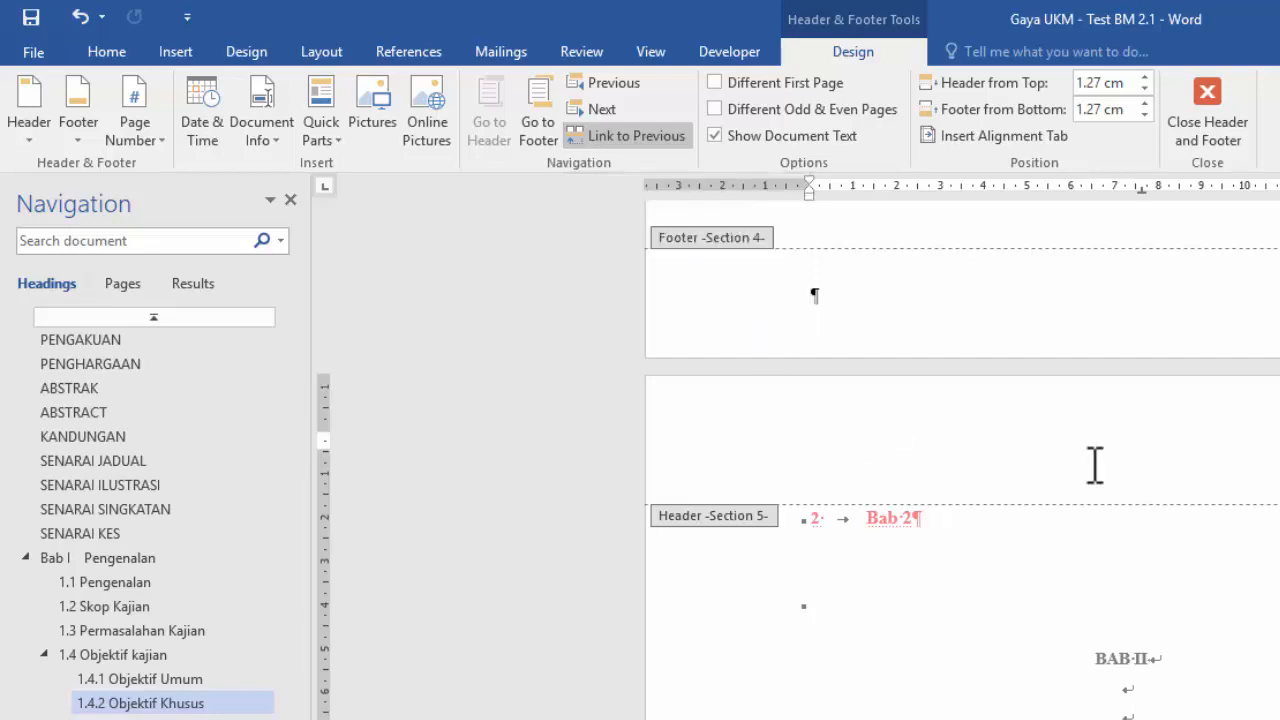
click(714, 83)
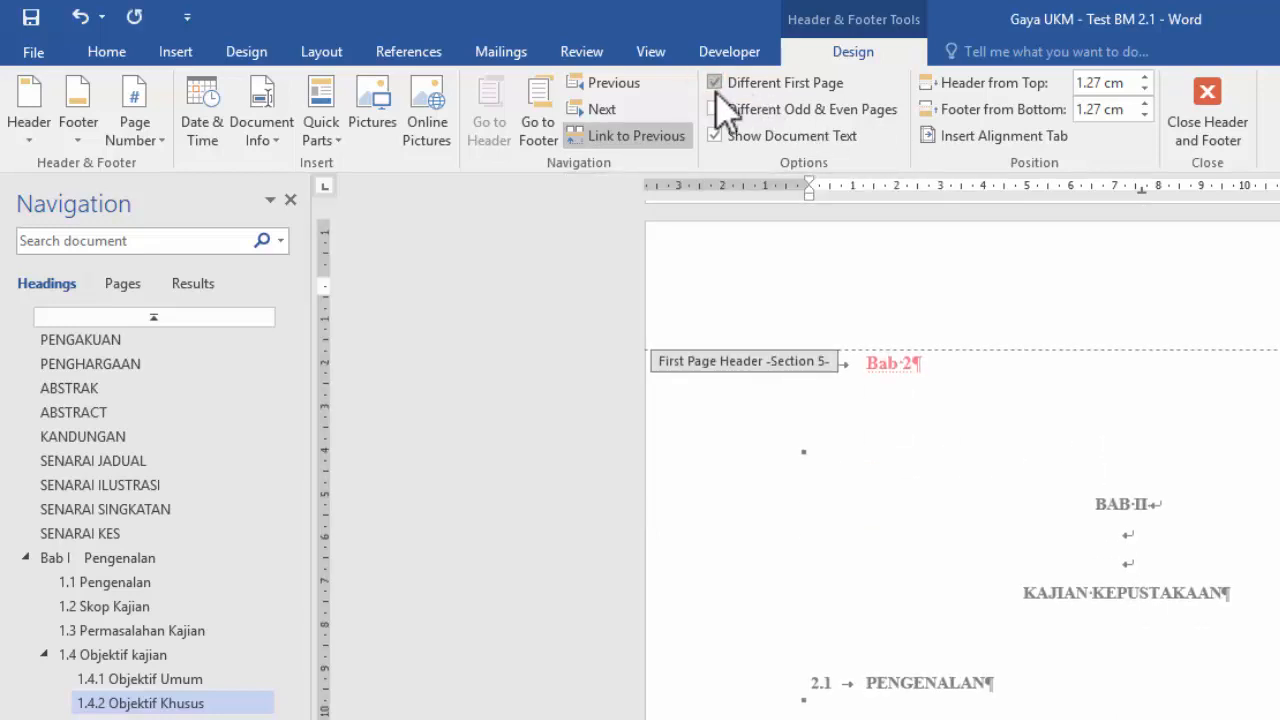
click(1172, 92)
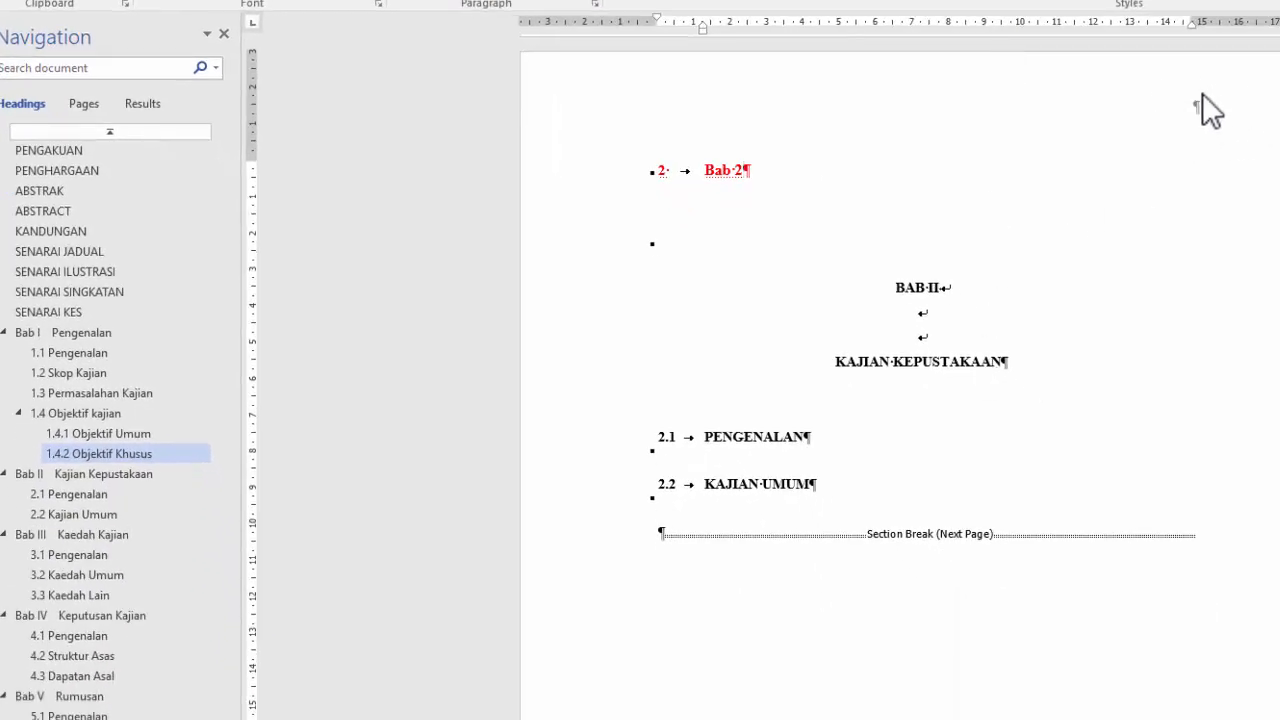
scroll(1198, 246, down, 12)
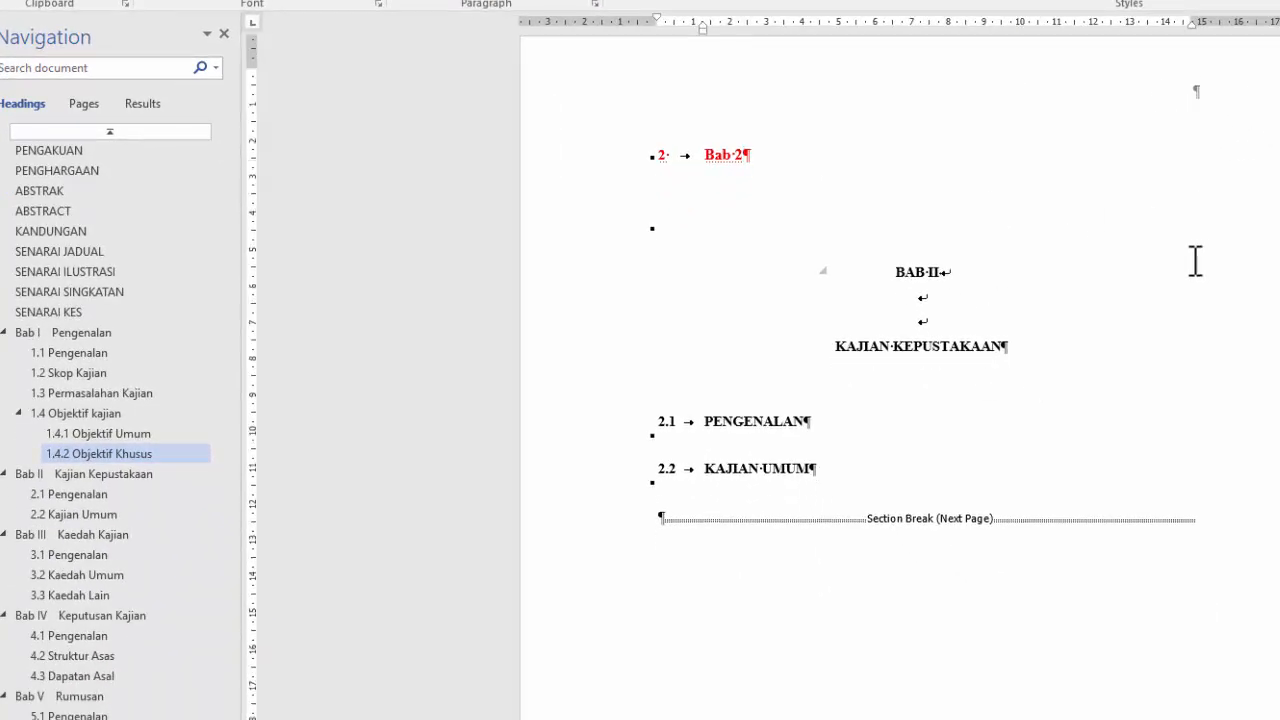
scroll(1167, 217, down, 4)
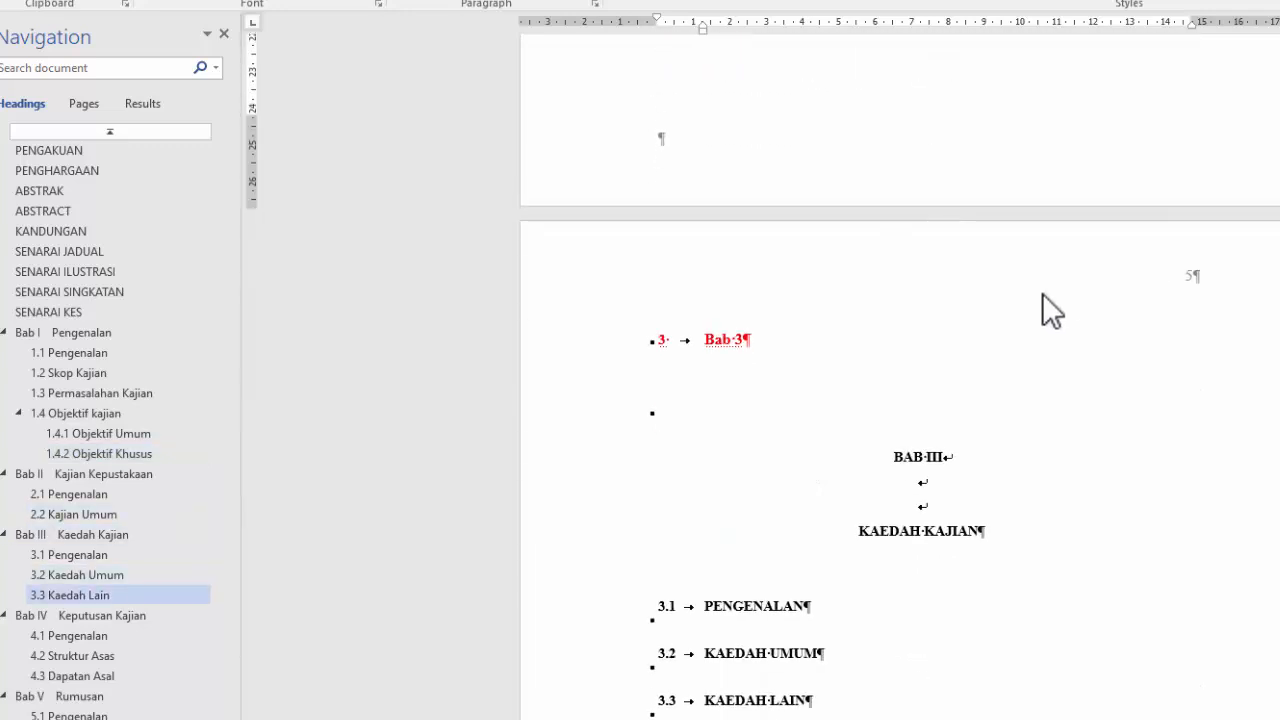
Turn on Different First Page in Bab III's header to hide its opening page number.
double_click(997, 285)
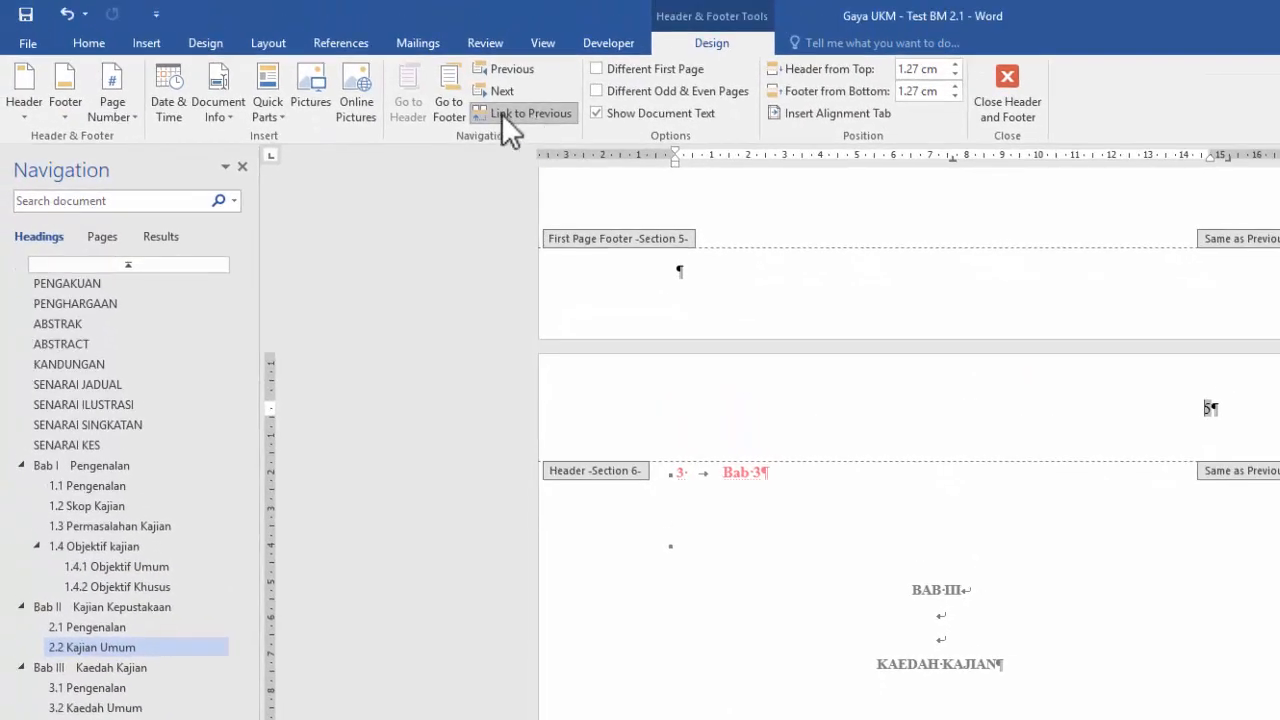
click(596, 68)
click(1008, 88)
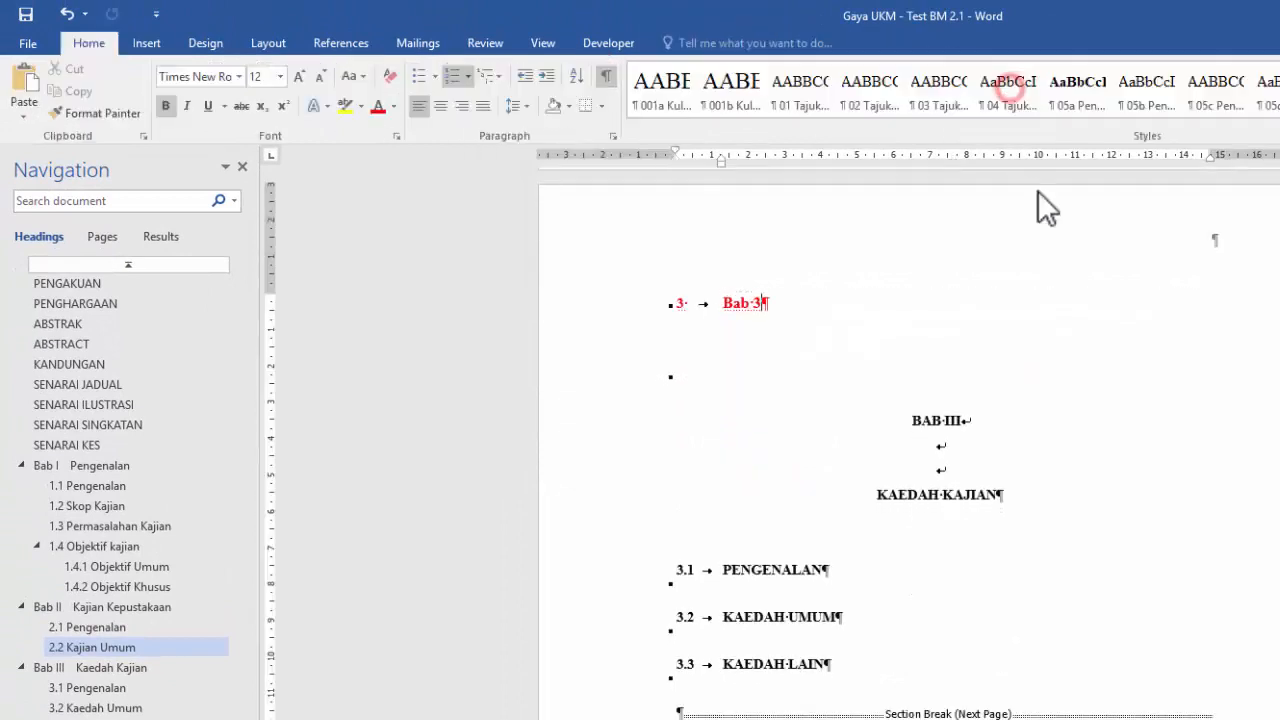
scroll(1060, 447, down, 8)
scroll(1048, 447, down, 6)
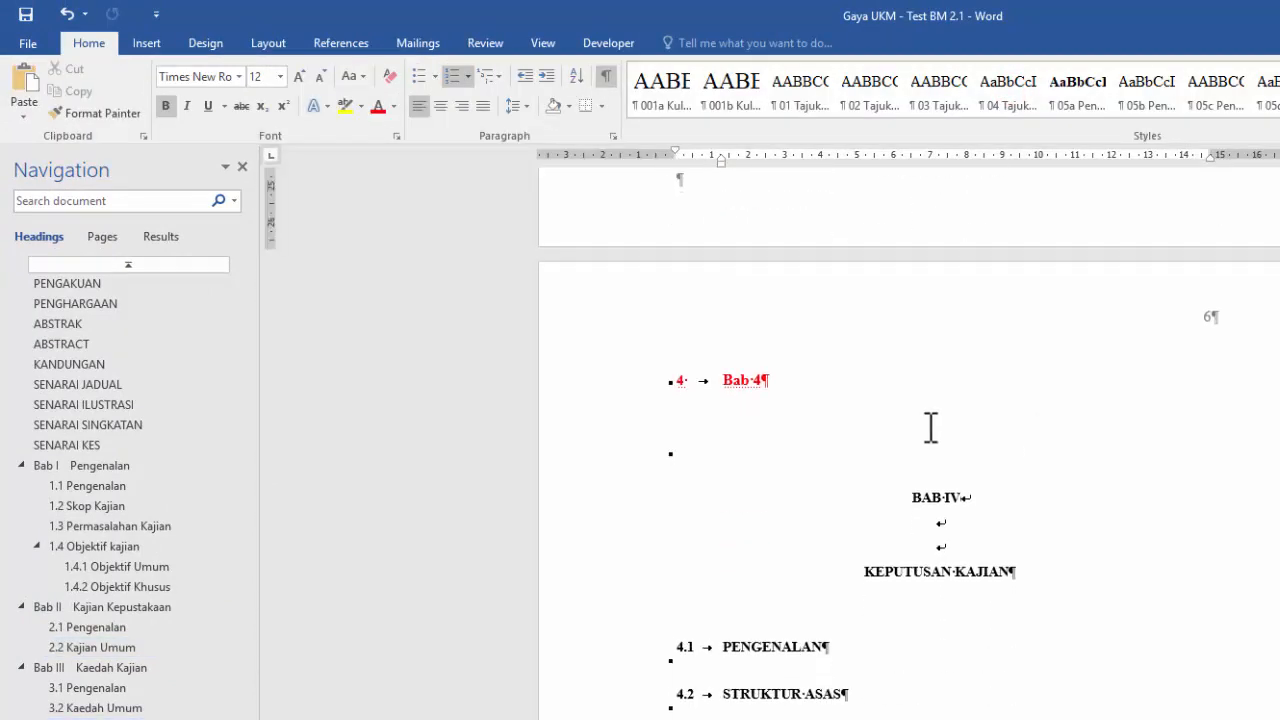
Do the same for Bab IV, leaving its opening page unnumbered.
double_click(973, 320)
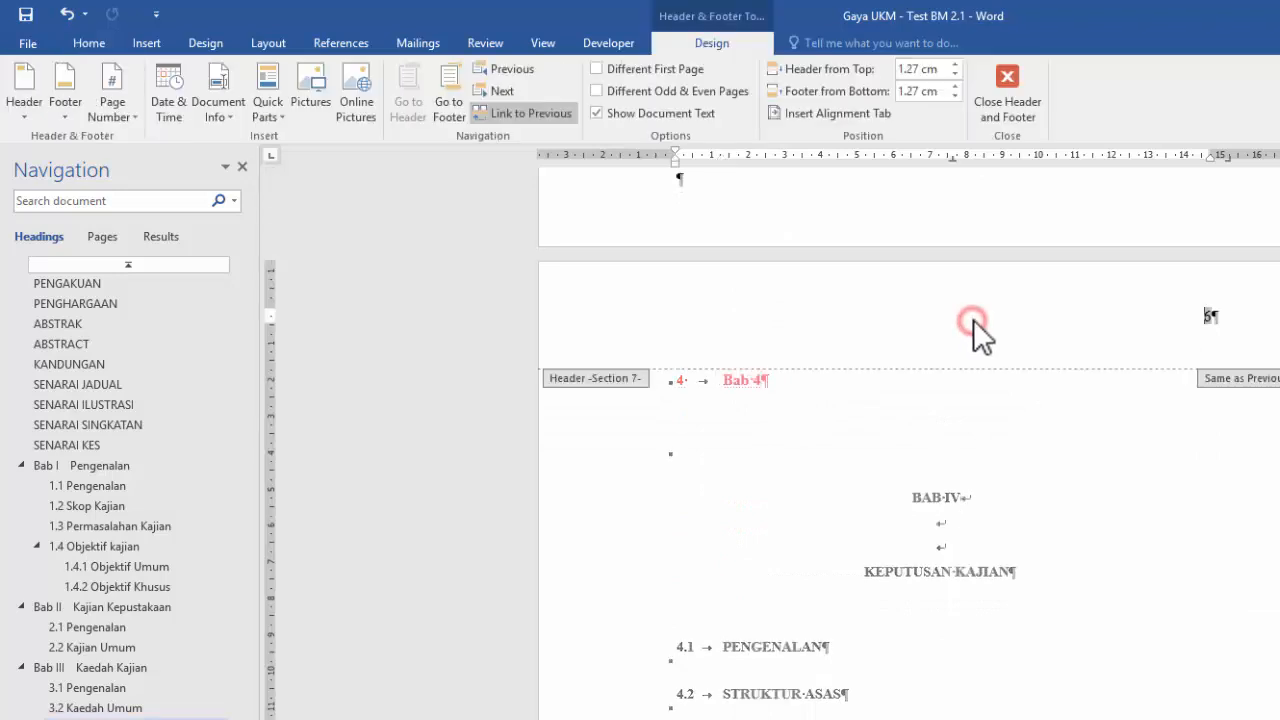
click(597, 69)
click(1008, 90)
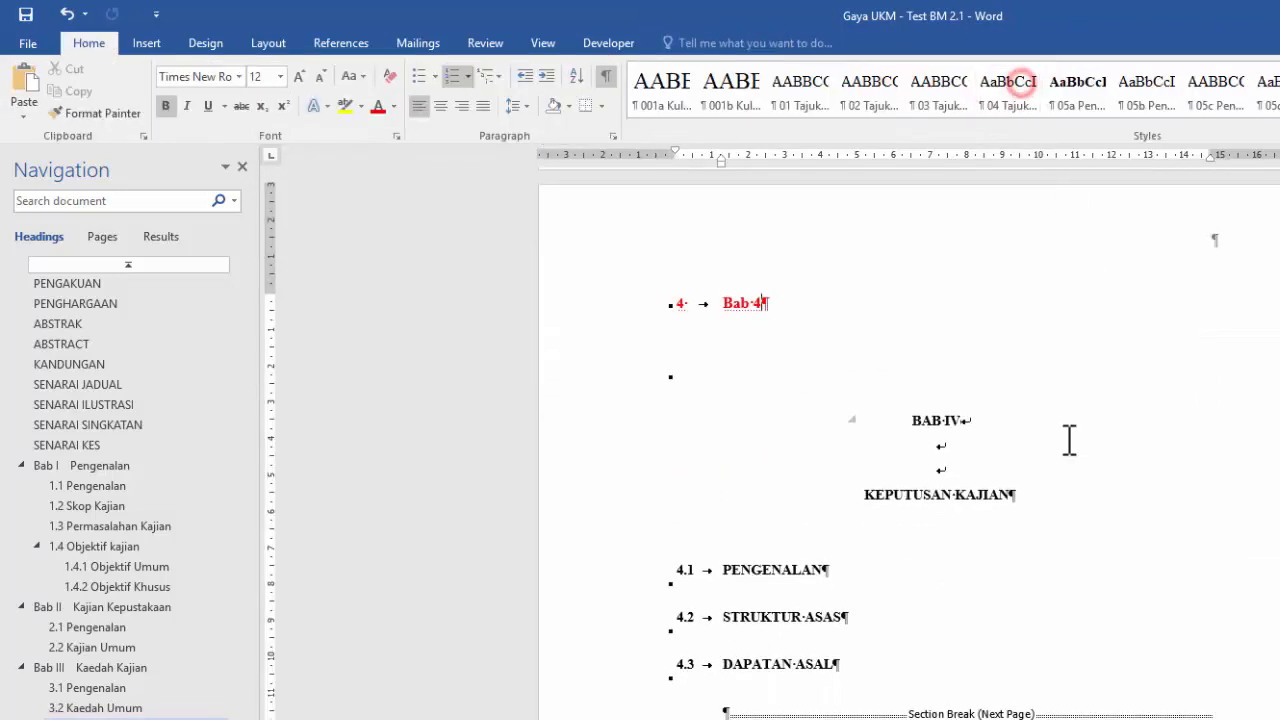
scroll(1060, 430, down, 8)
scroll(1035, 395, down, 3)
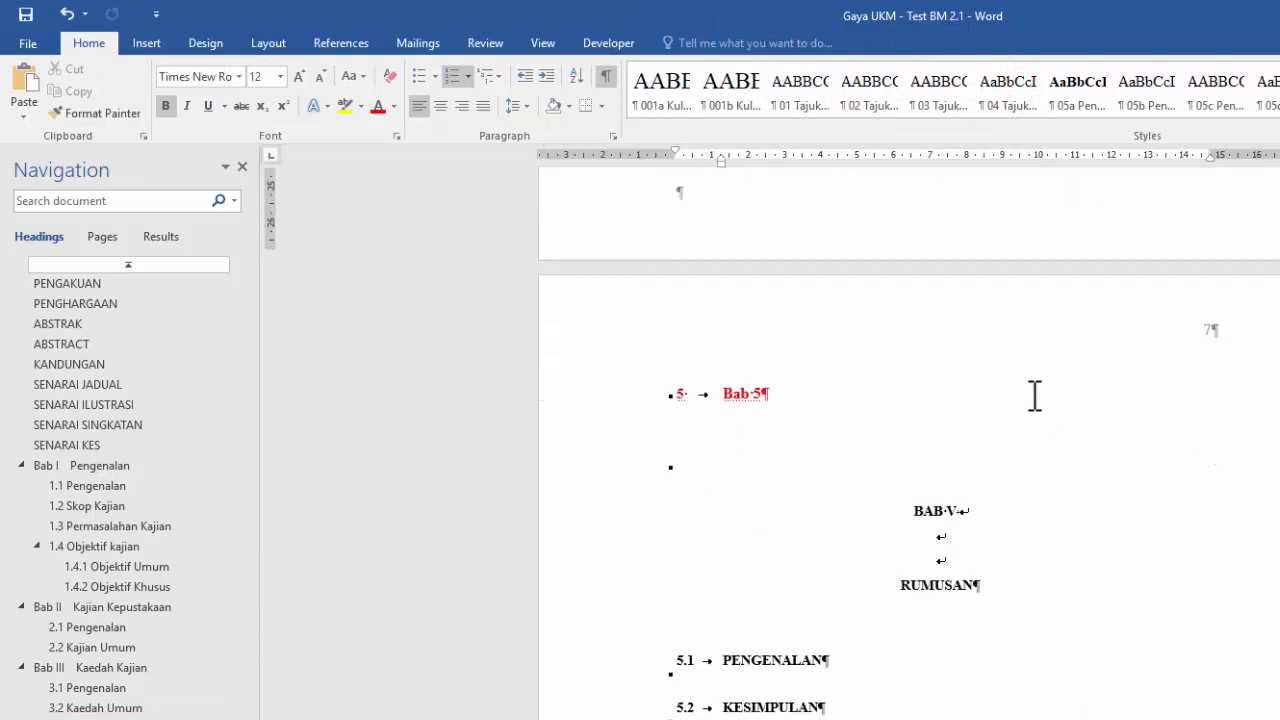
Turn on Different First Page for Bab V so its opening page is unnumbered.
double_click(919, 313)
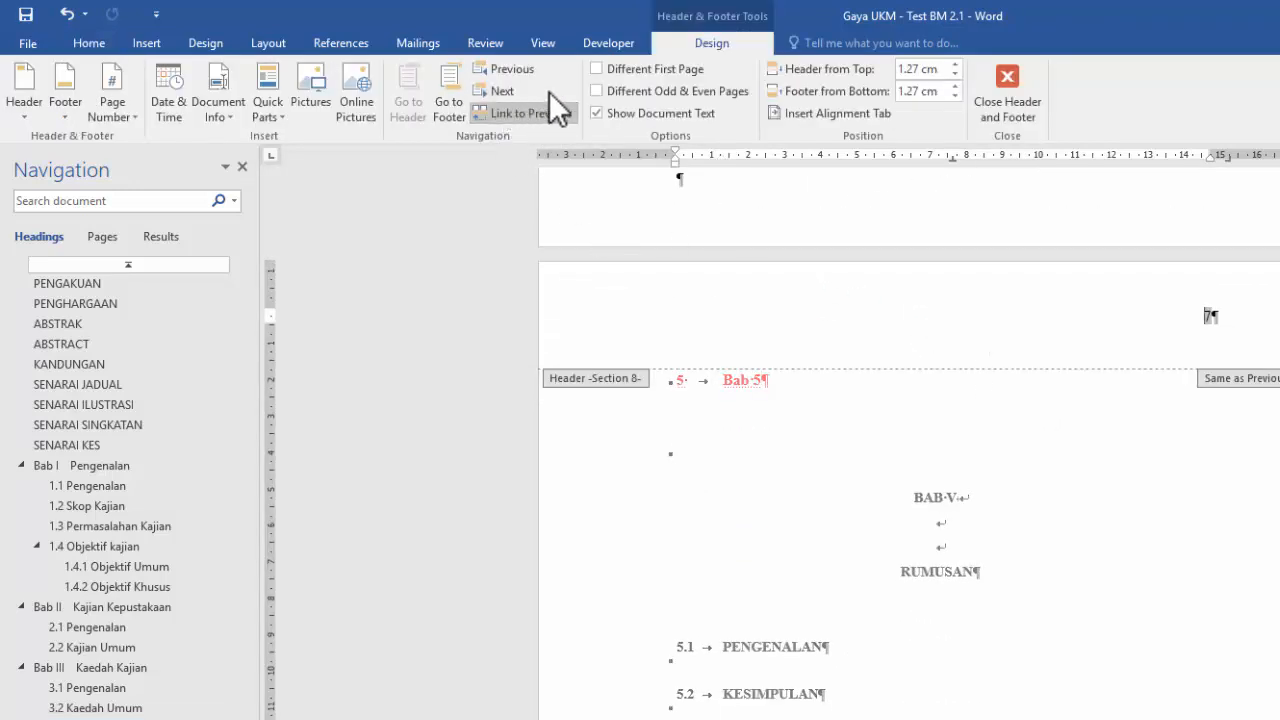
click(596, 69)
click(1004, 80)
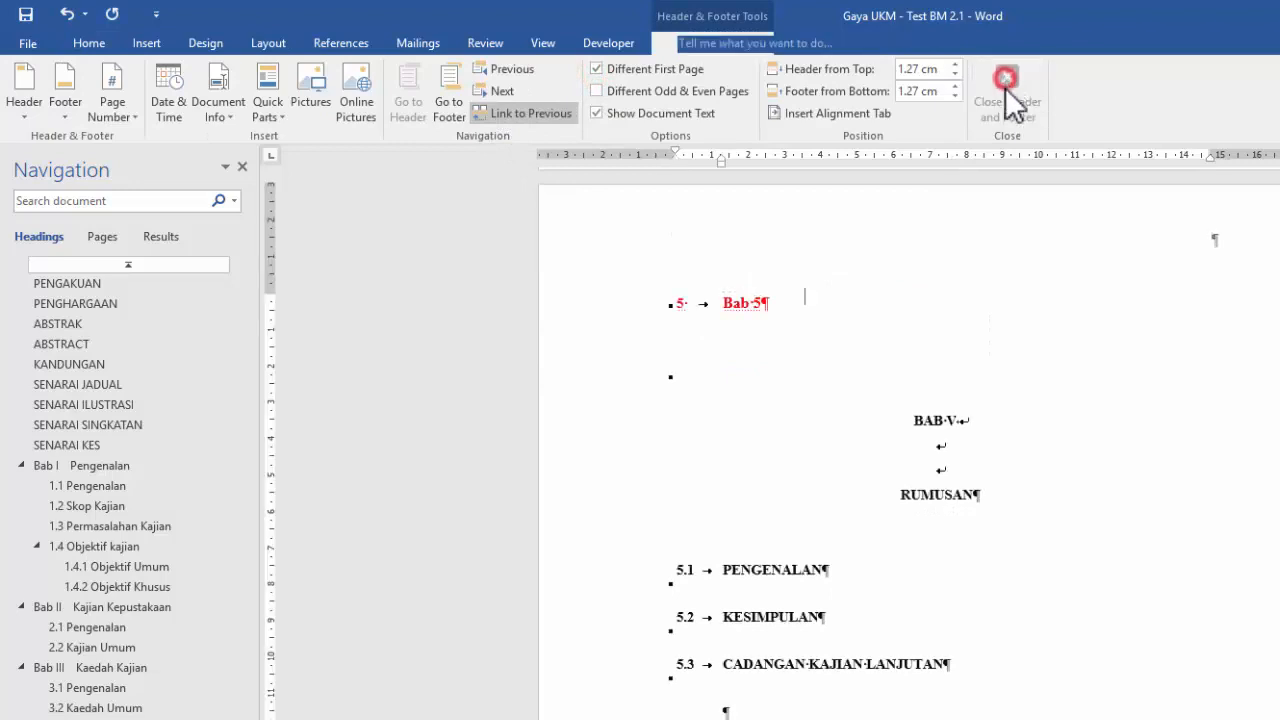
scroll(1012, 405, down, 3)
scroll(1012, 405, up, 5)
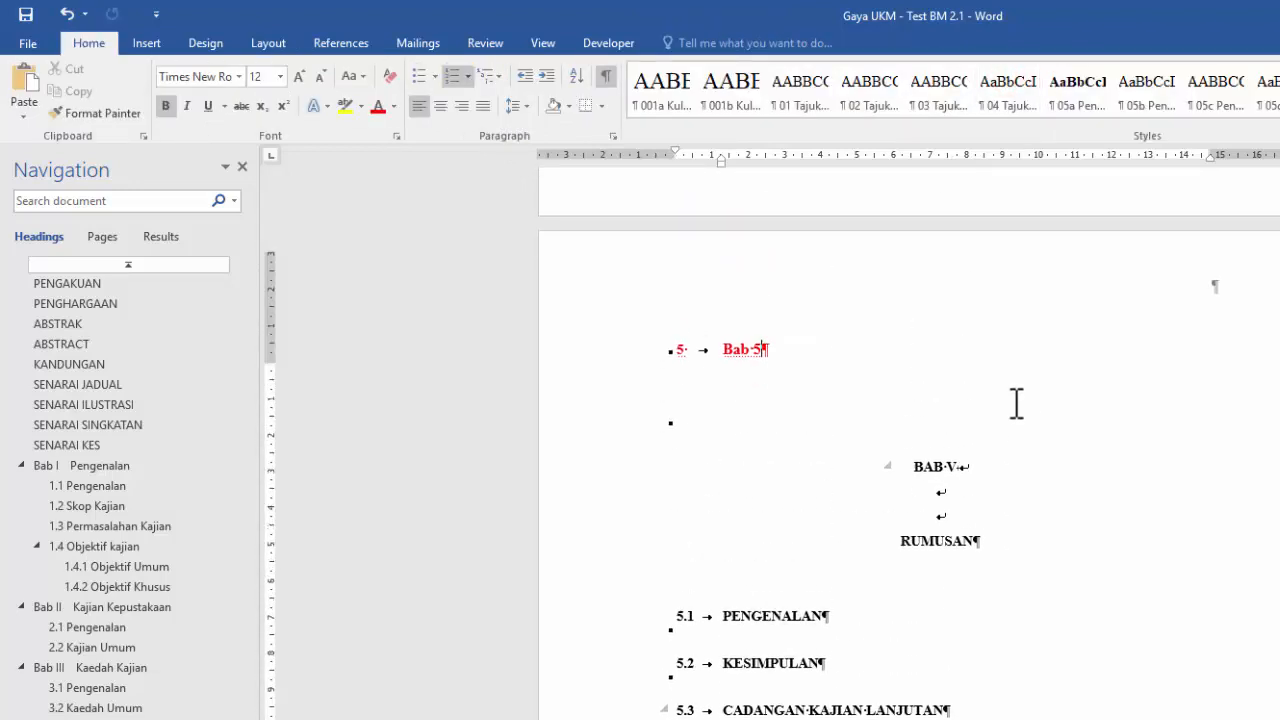
scroll(1005, 412, up, 4)
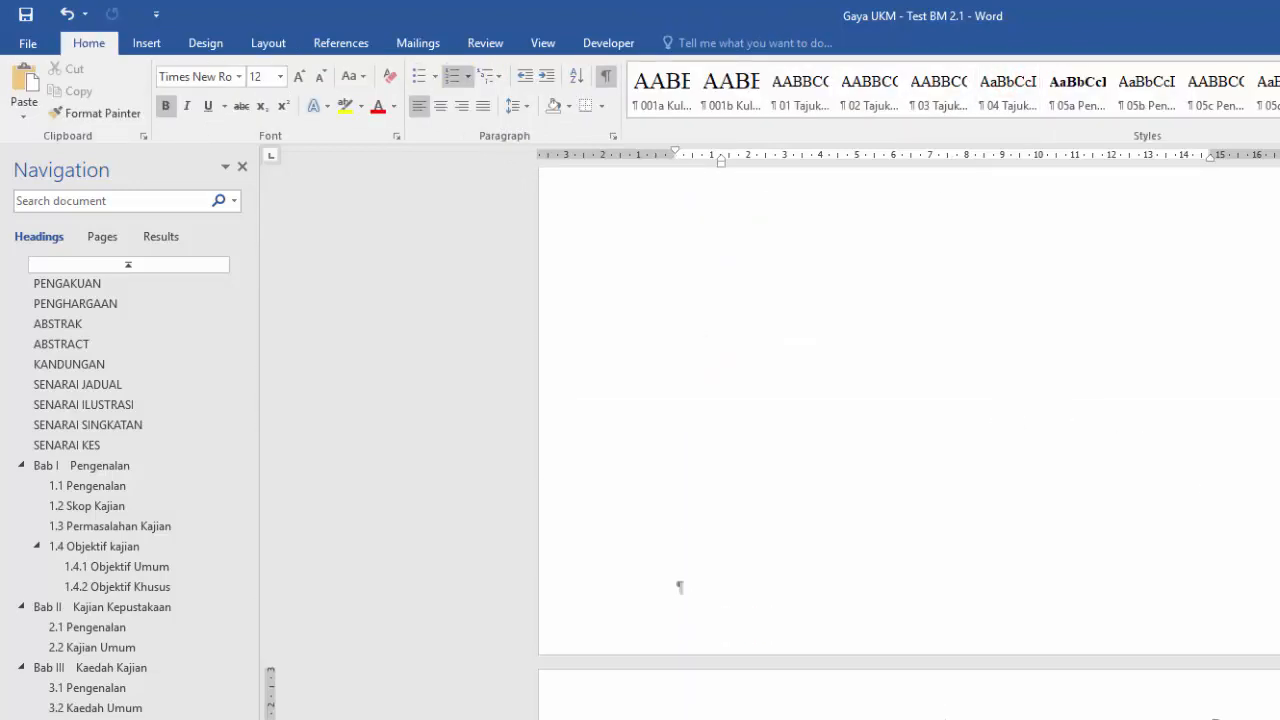
Update the entire KANDUNGAN table so BAB I starts at 1, BAB II 4, BAB III 5, BAB IV 6.
click(98, 364)
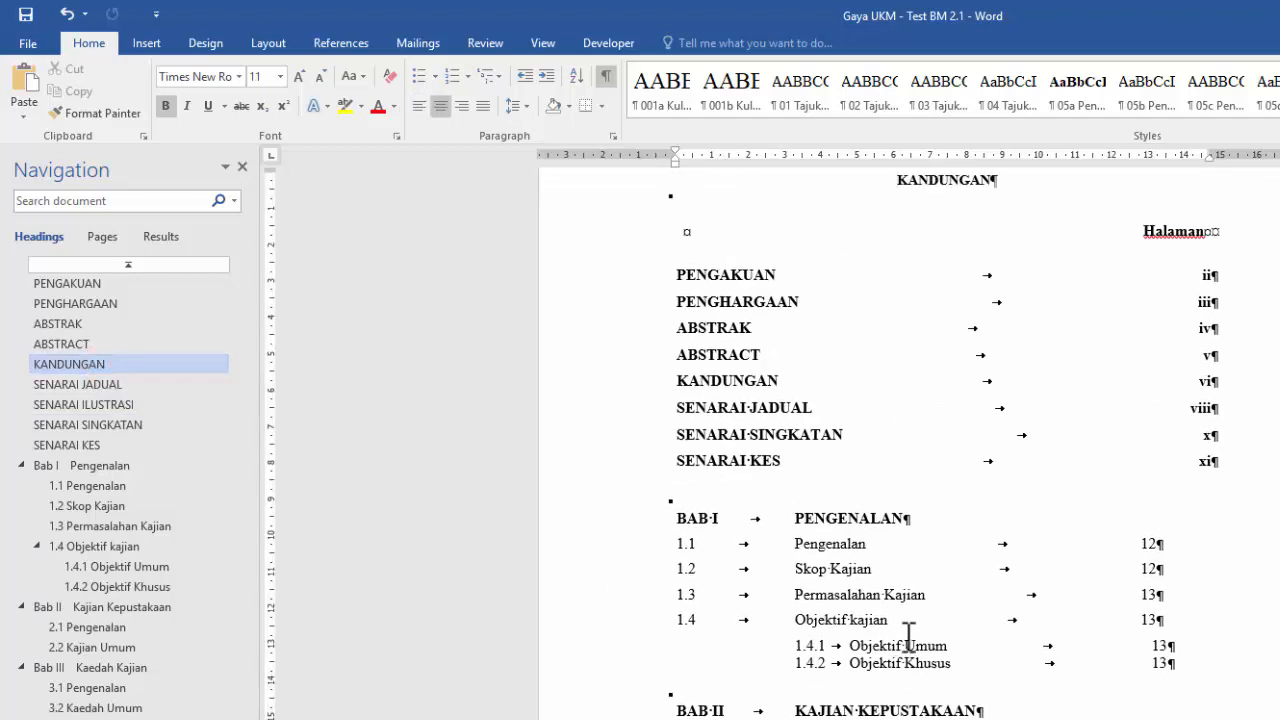
click(866, 518)
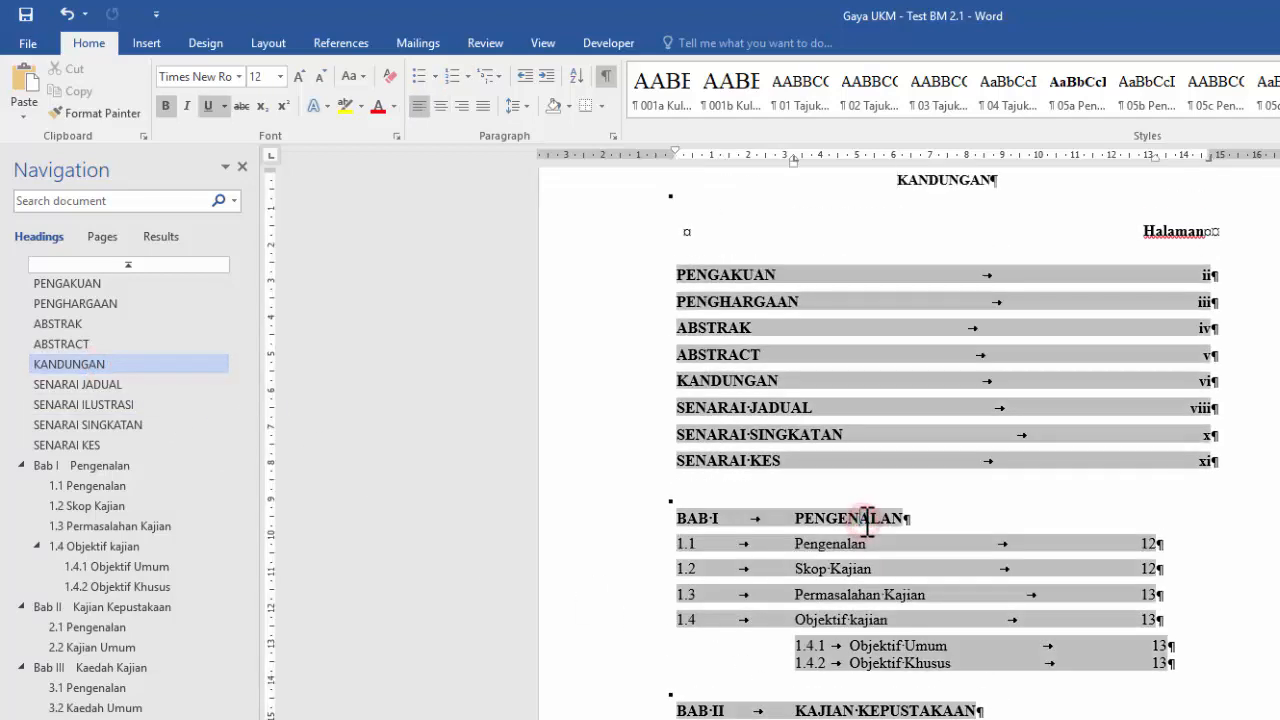
right_click(866, 518)
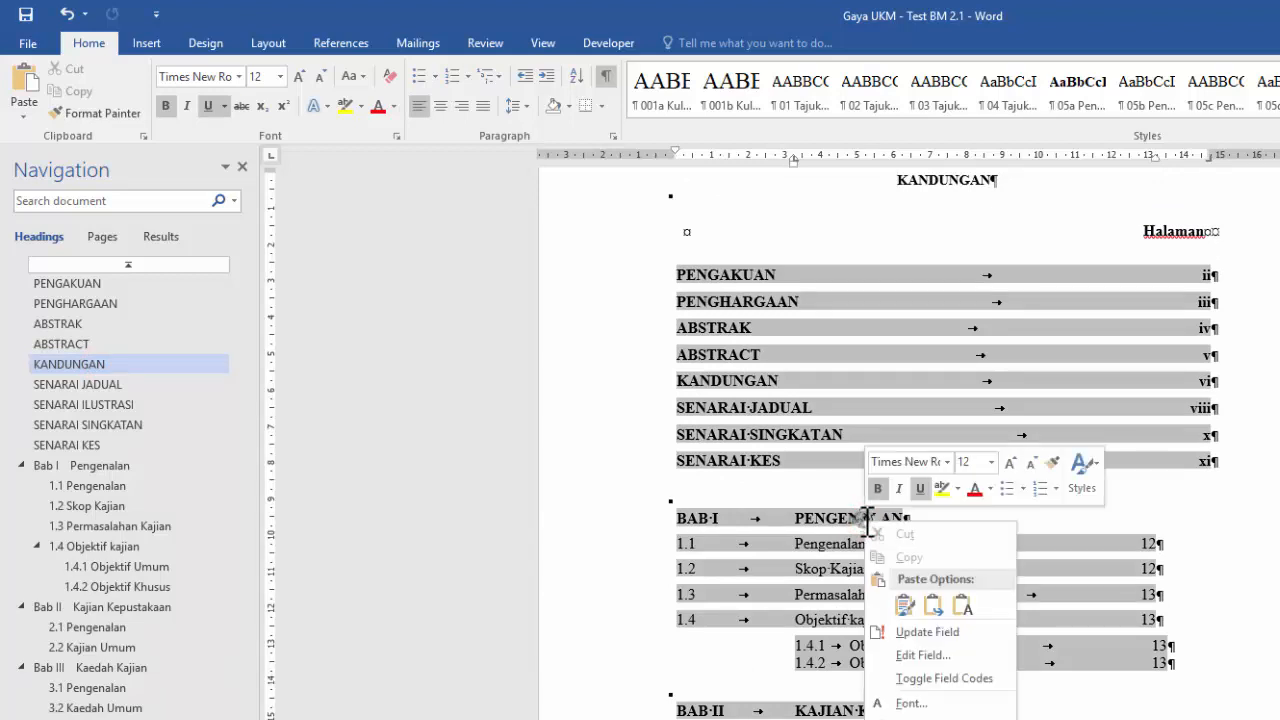
click(910, 634)
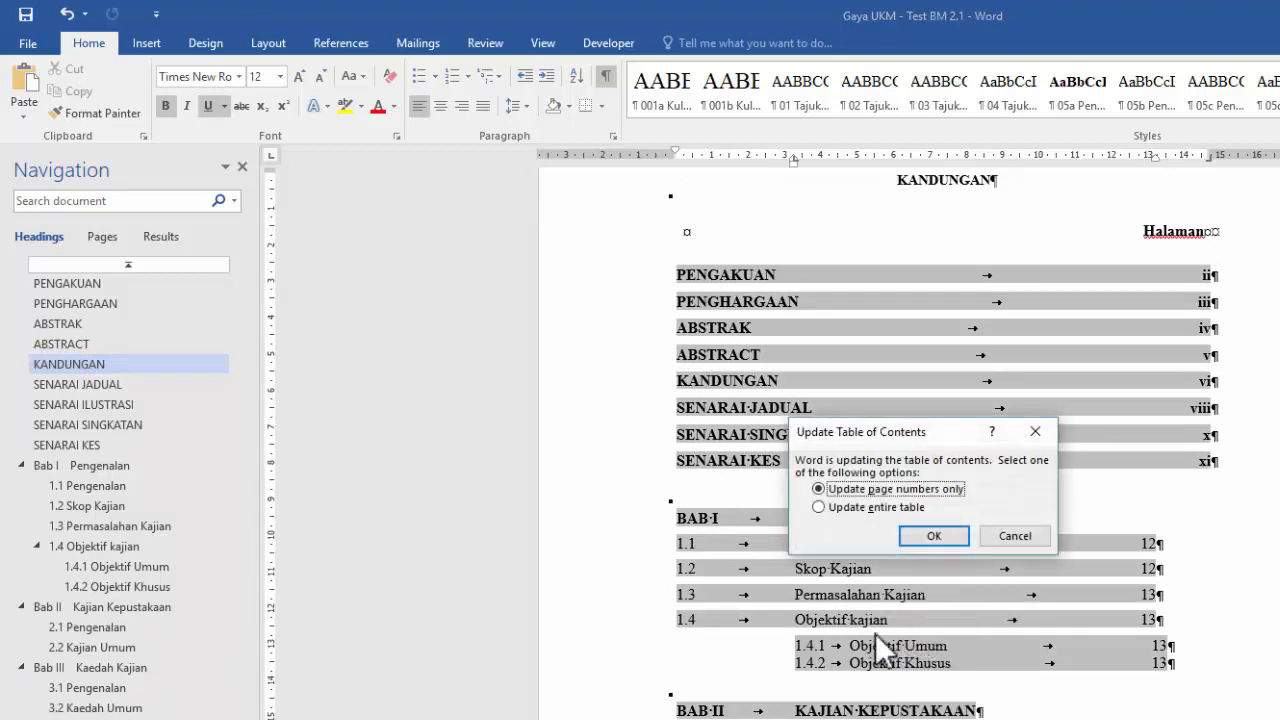
click(835, 510)
click(912, 536)
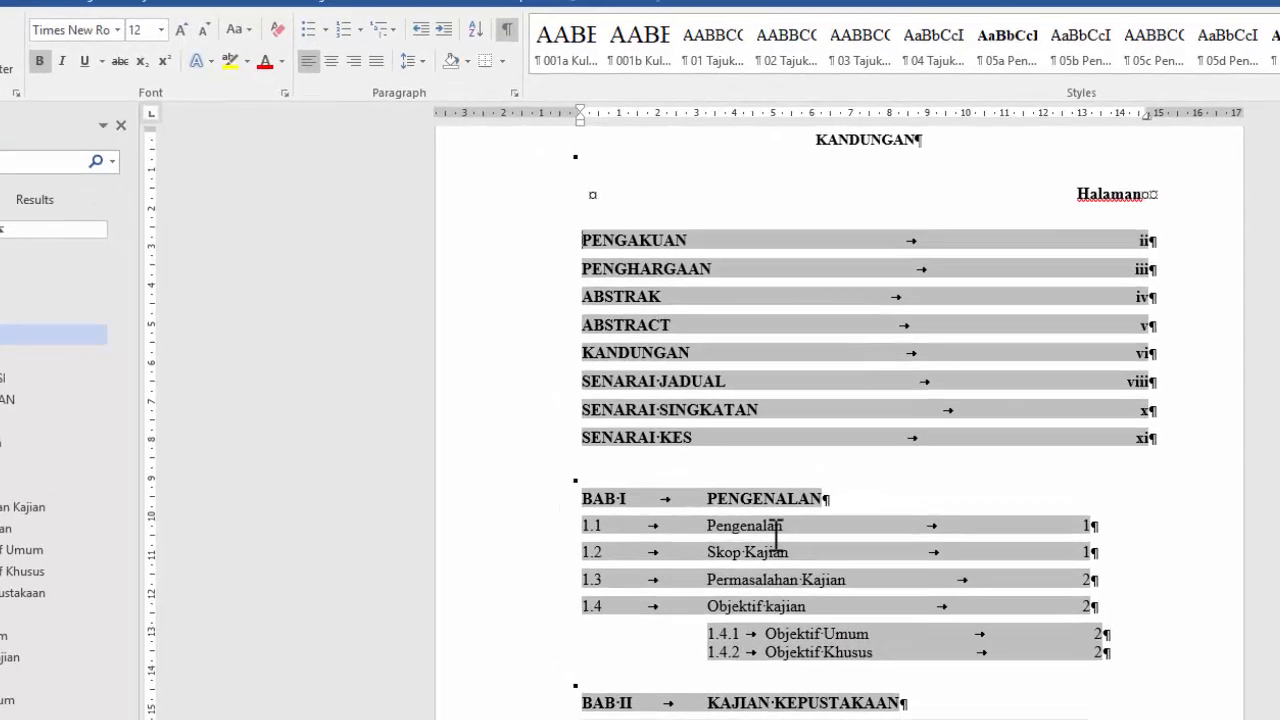
scroll(912, 540, down, 5)
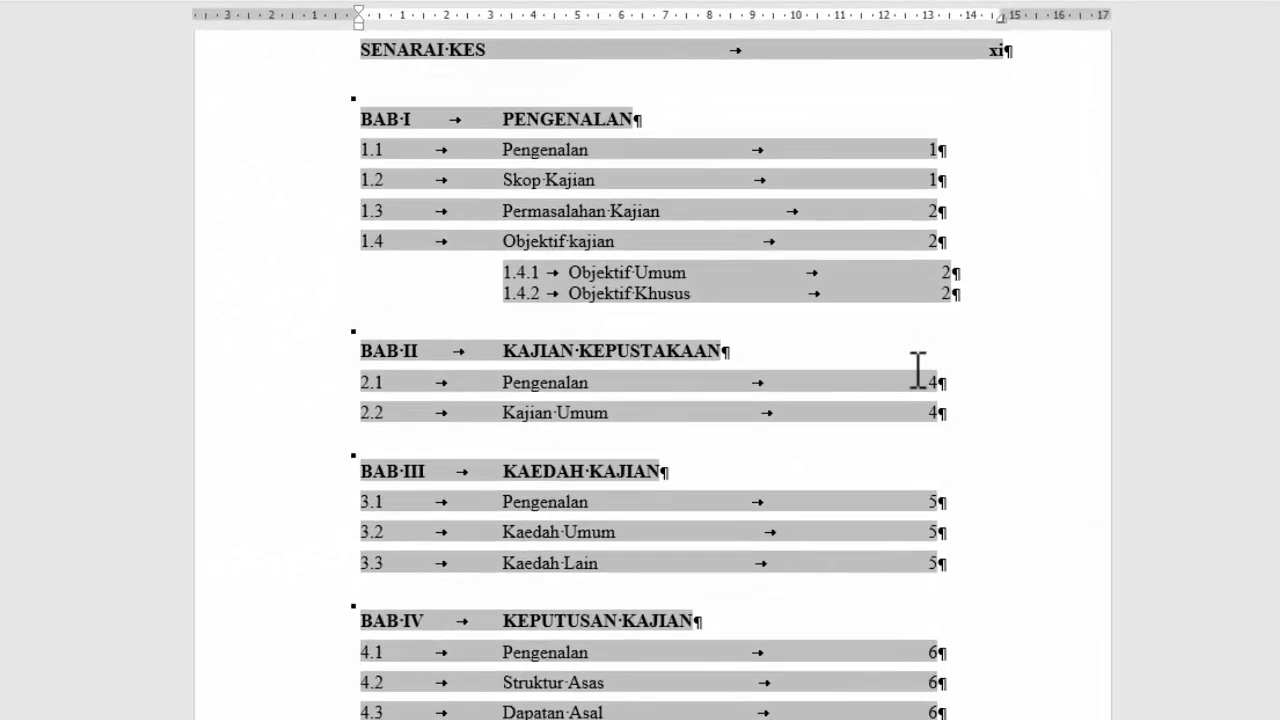
scroll(832, 620, up, 1)
scroll(832, 618, up, 1)
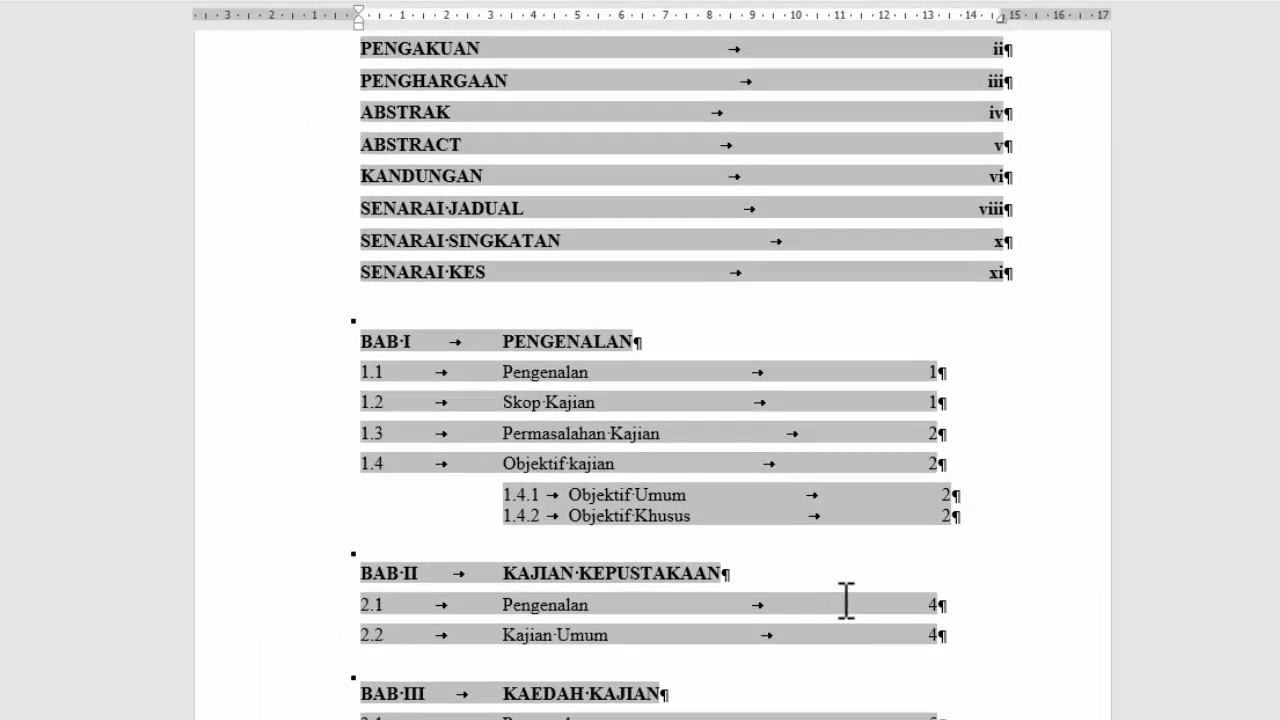
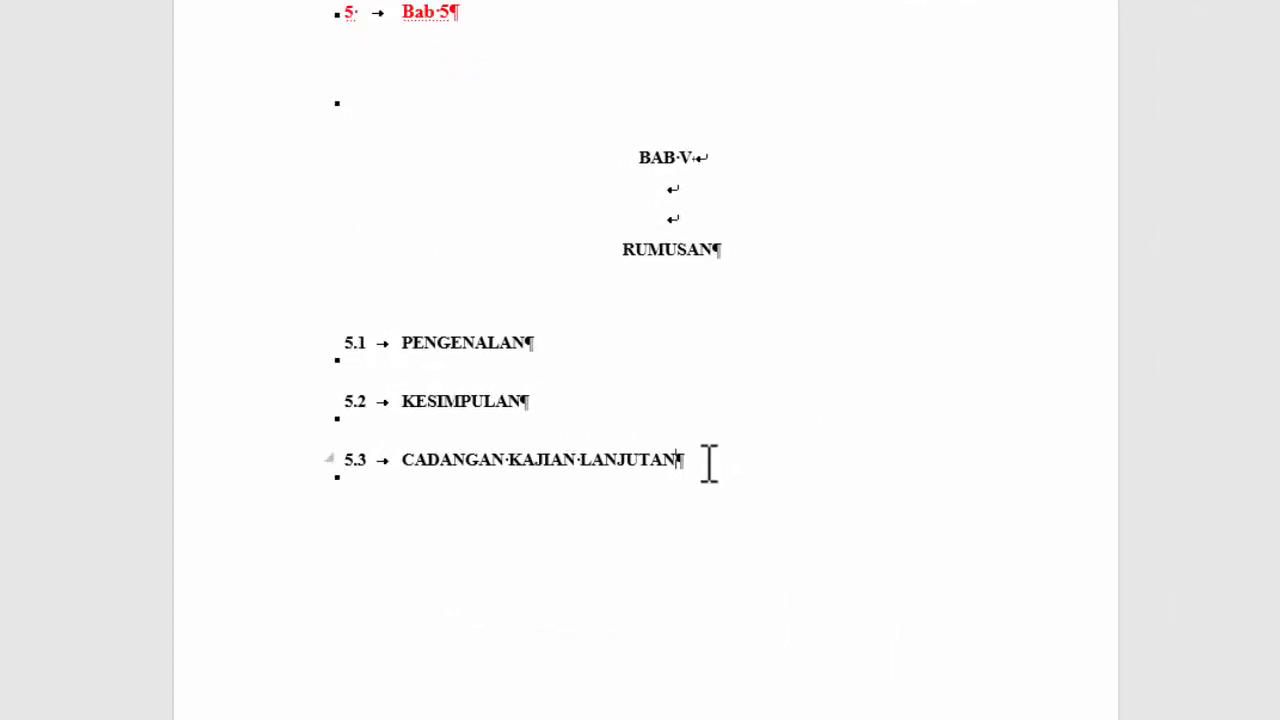
Start a blank line right after the 5.3 CADANGAN KAJIAN LANJUTAN heading at the end of Bab V.
scroll(709, 462, down, 3)
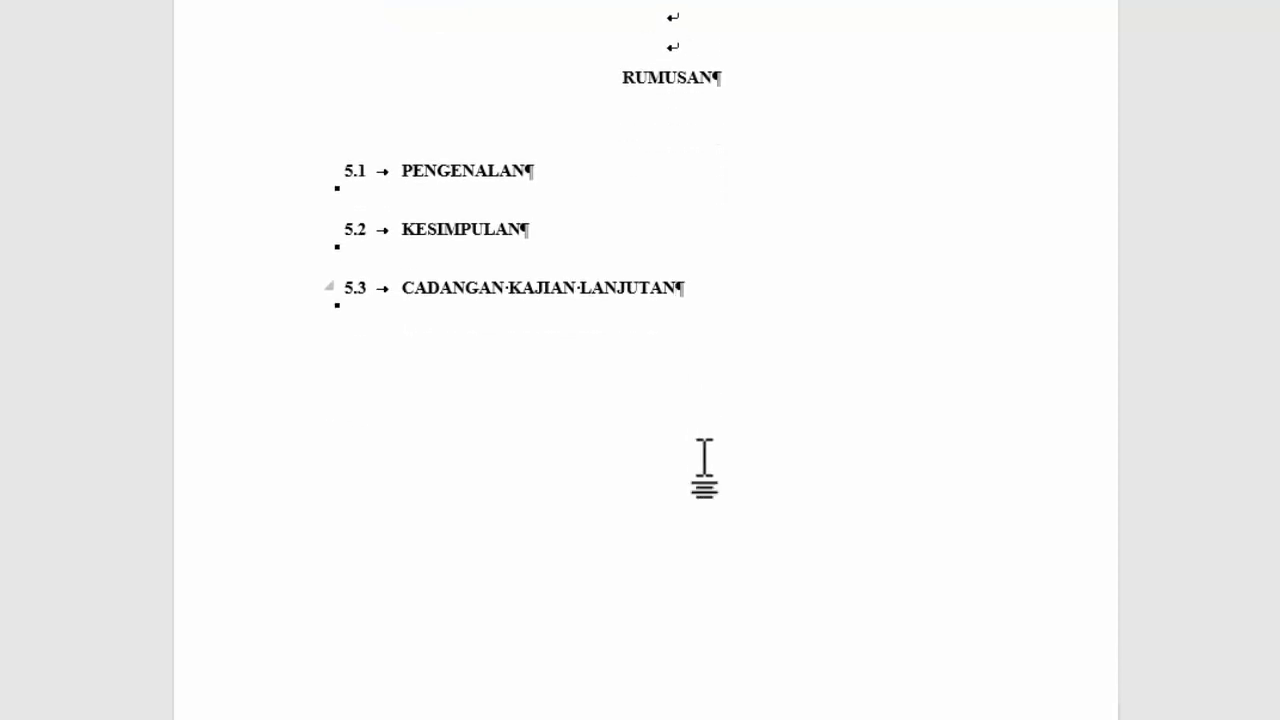
key(Return)
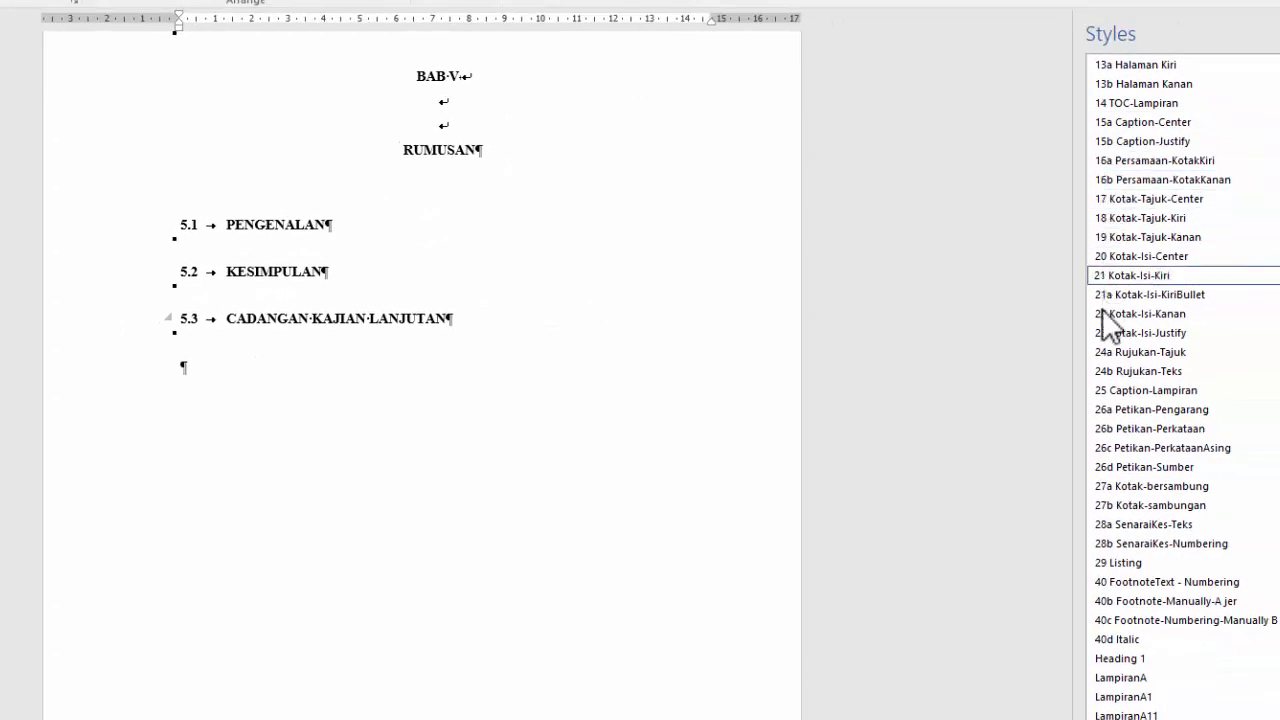
Add the heading RUJUKAN in the Rujukan-Tajuk style, with a new paragraph below it.
click(1096, 354)
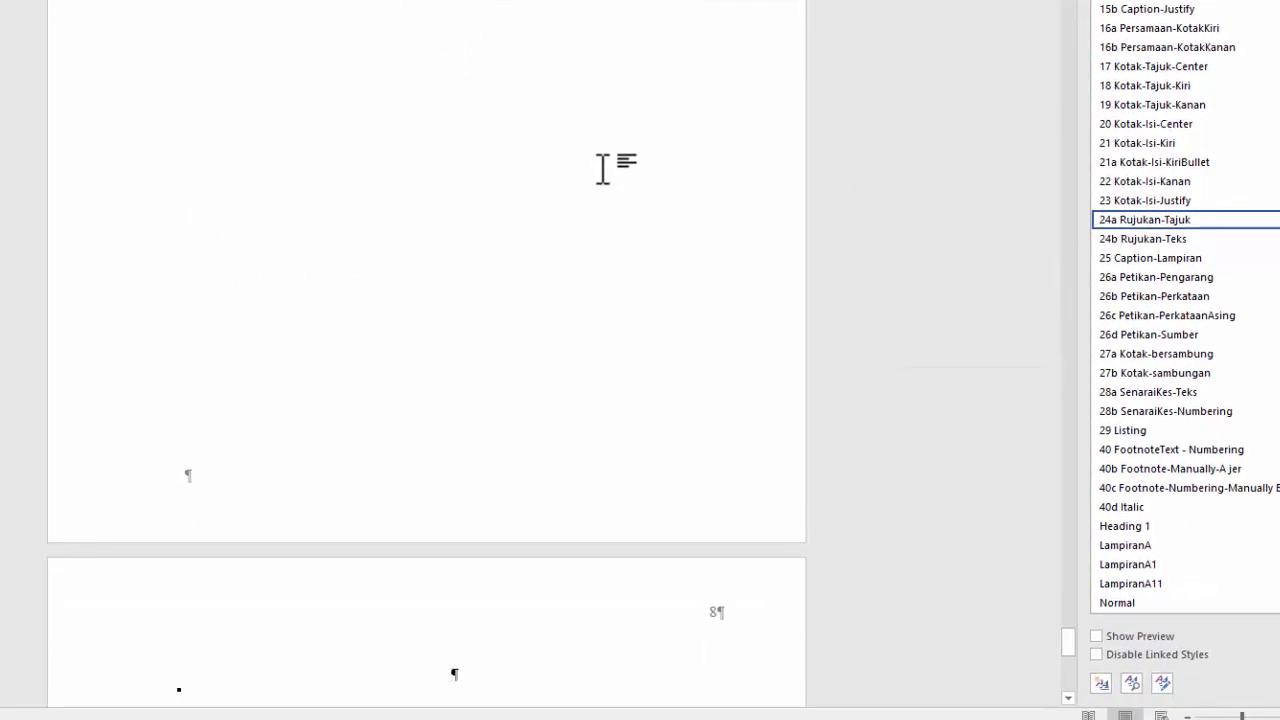
text(RUJU)
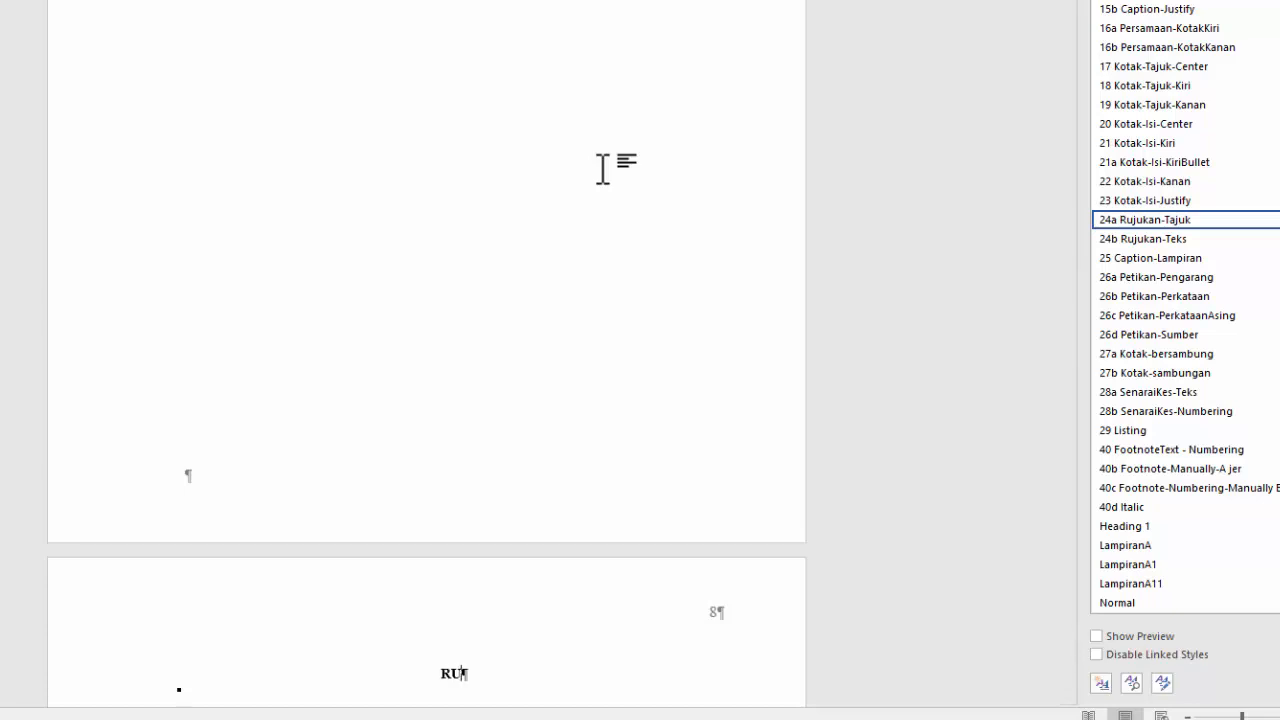
key(BackSpace)
text(JUKAN)
key(Return)
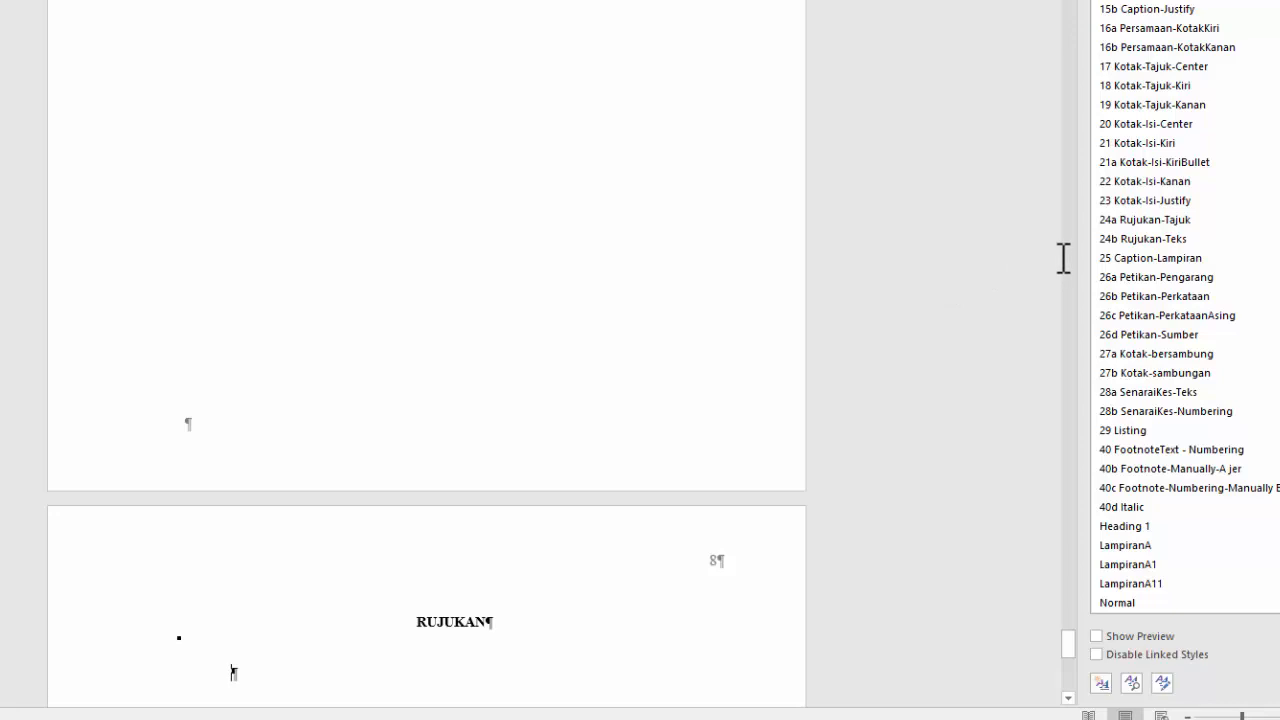
List the entries Rujukan 1, Rujukan 2 and Rujukan 3 in Rujukan-Teks style, one per line.
click(1123, 238)
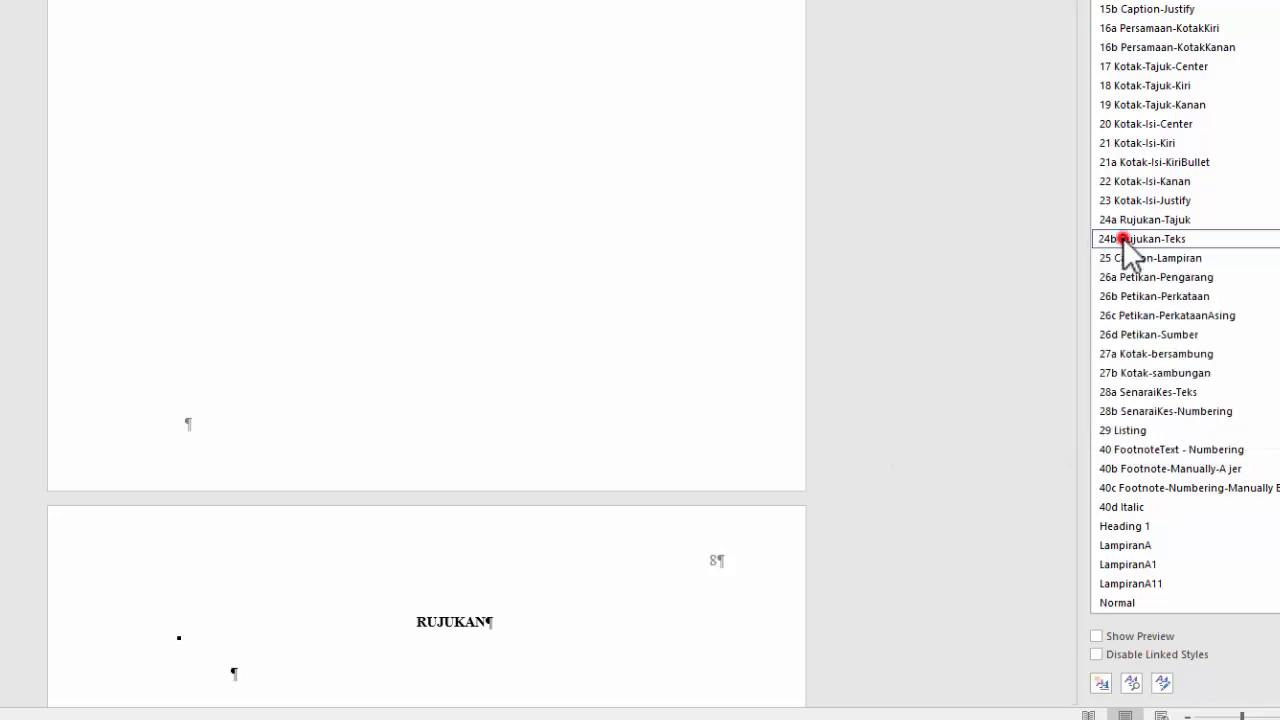
text(Rujukan 1)
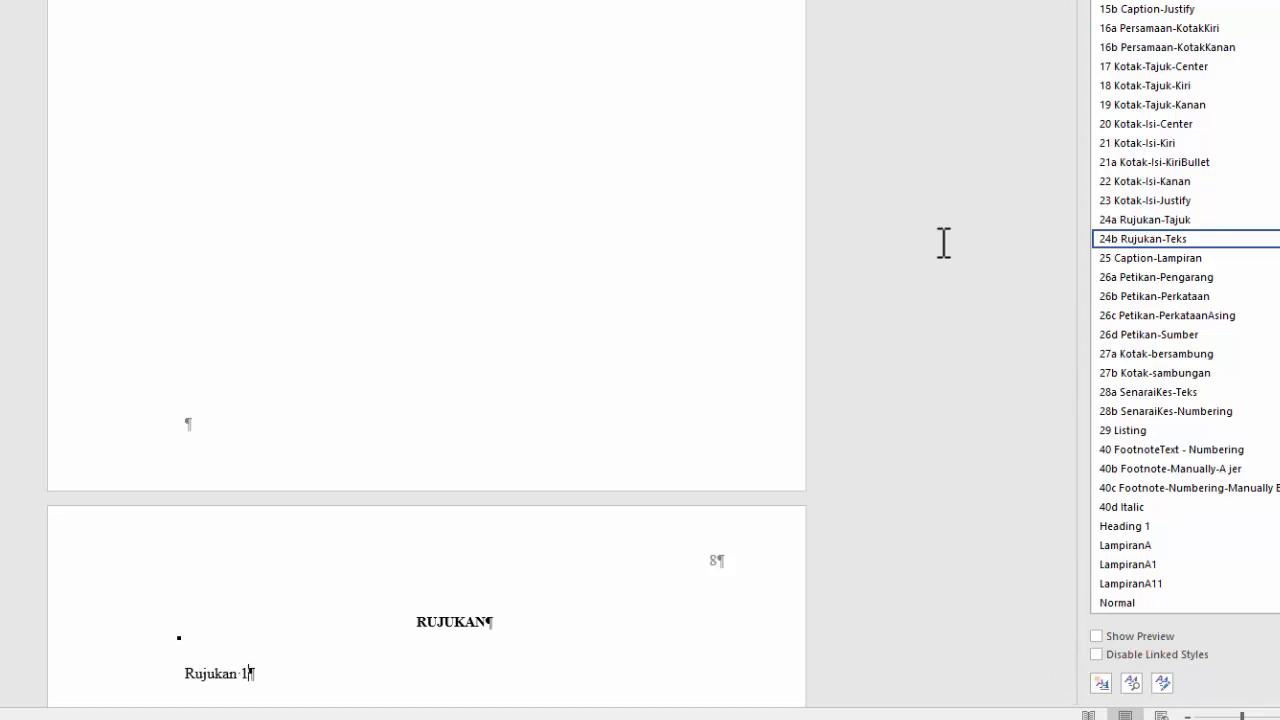
key(Return)
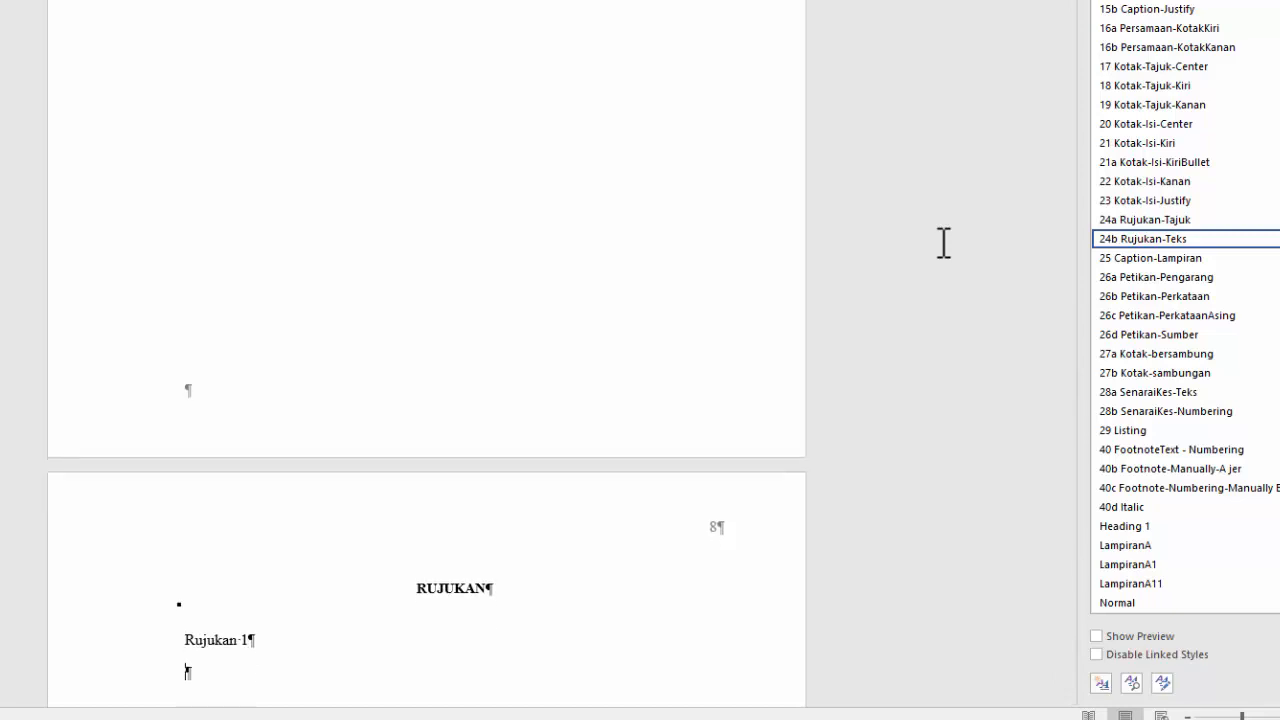
text(Rujukan 2)
key(Return)
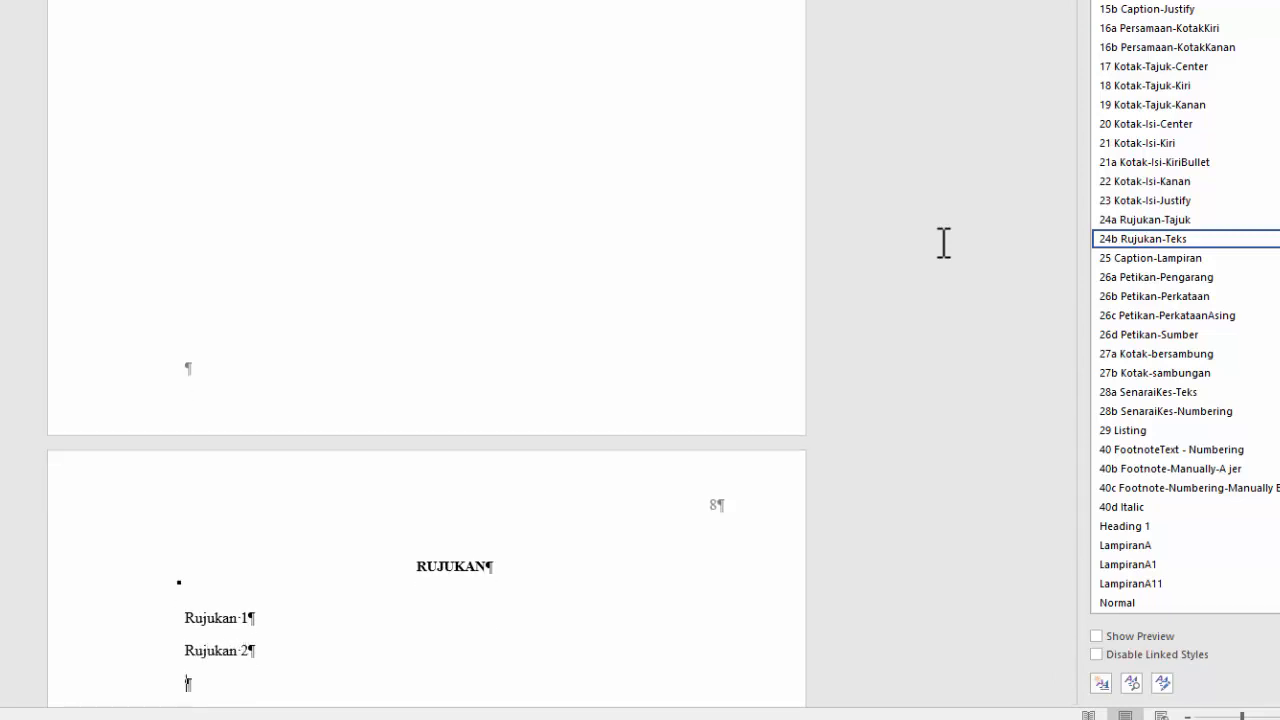
text(Rujuka)
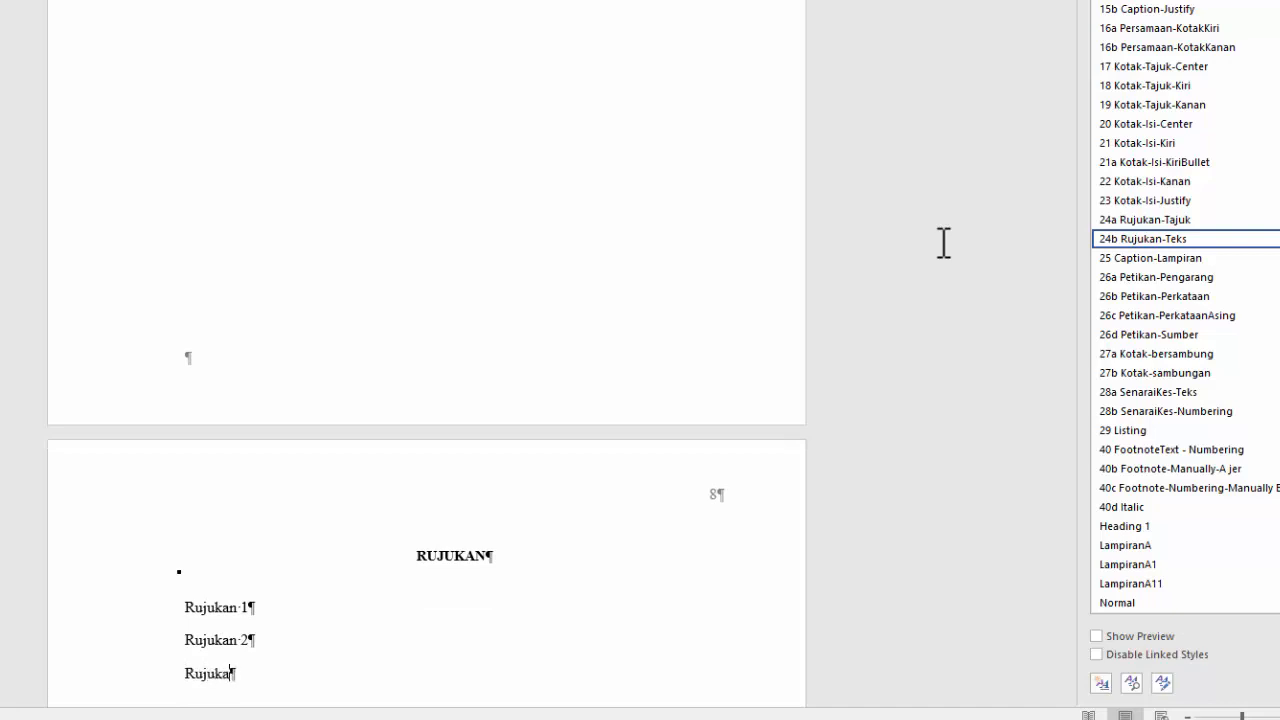
text(n 3)
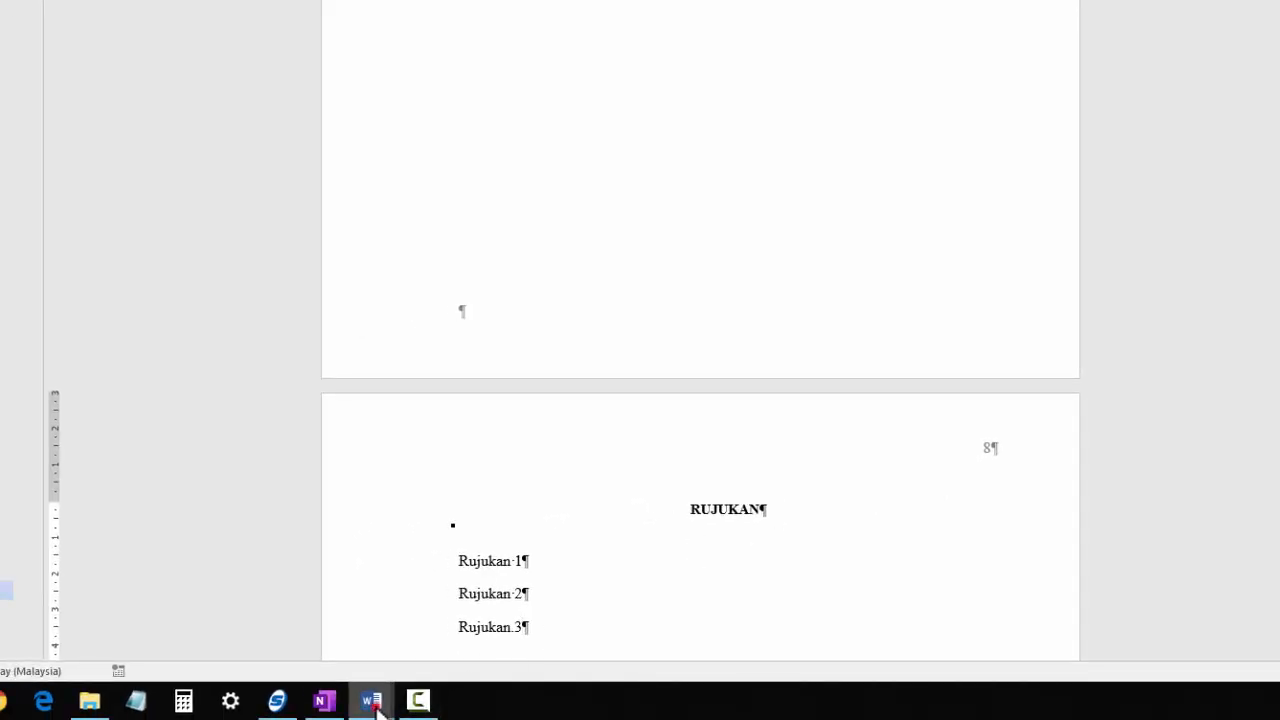
mouse_move(376, 705)
click(273, 618)
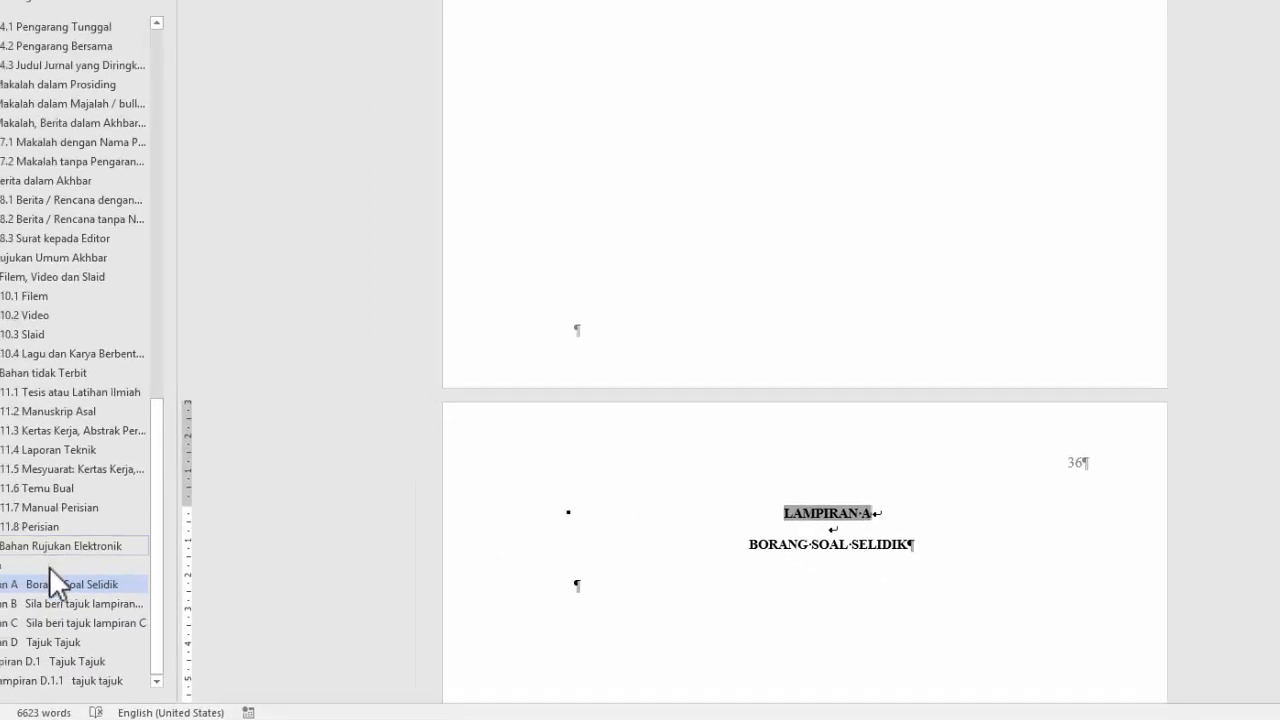
click(3, 563)
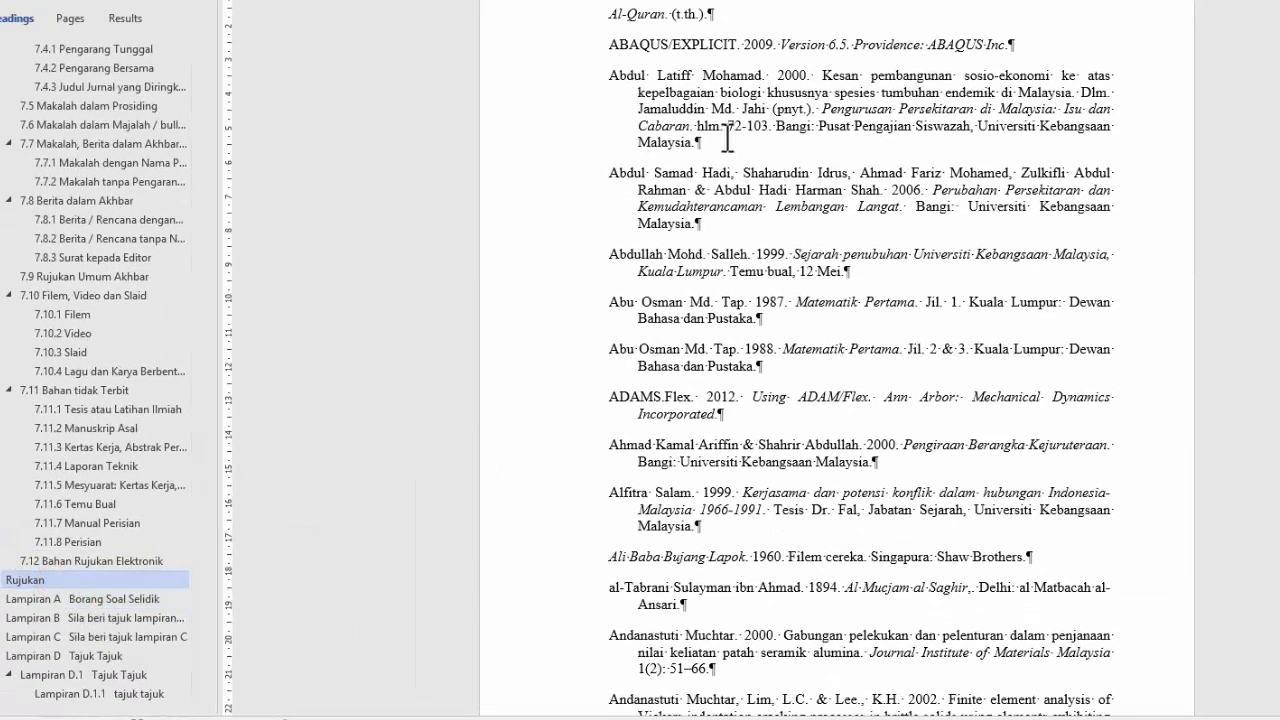
scroll(727, 140, down, 10)
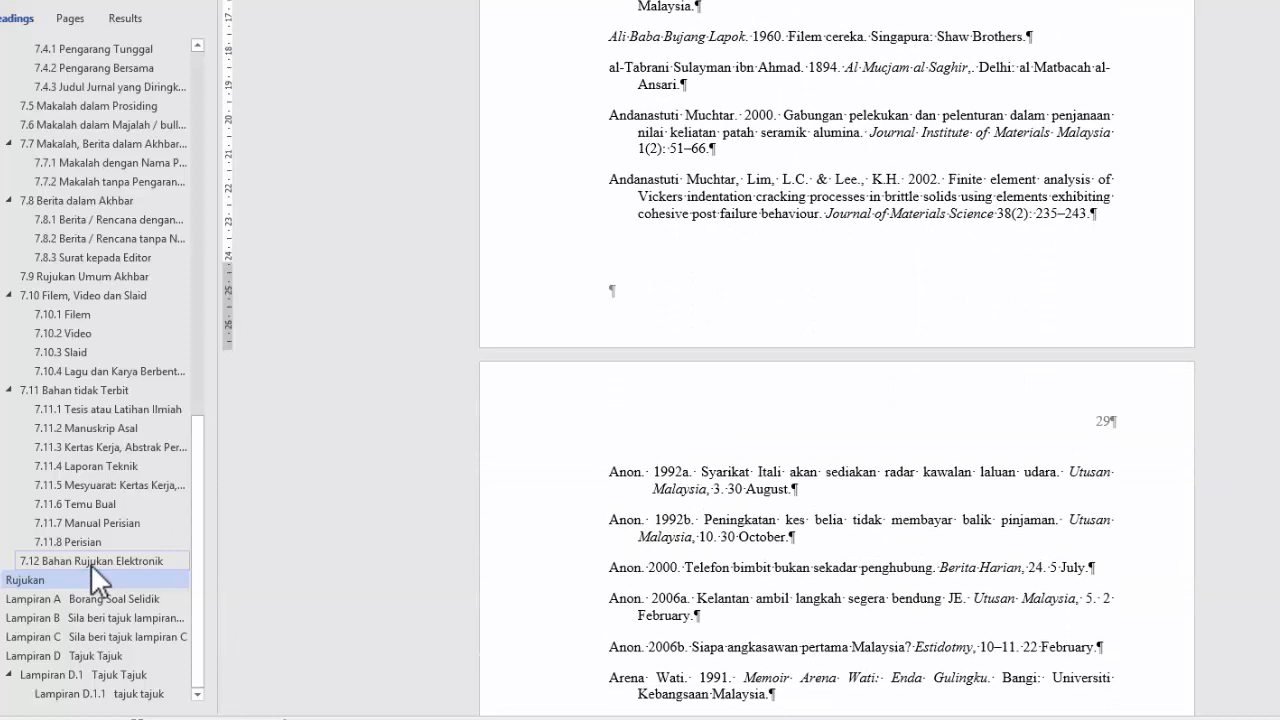
scroll(90, 563, up, 11)
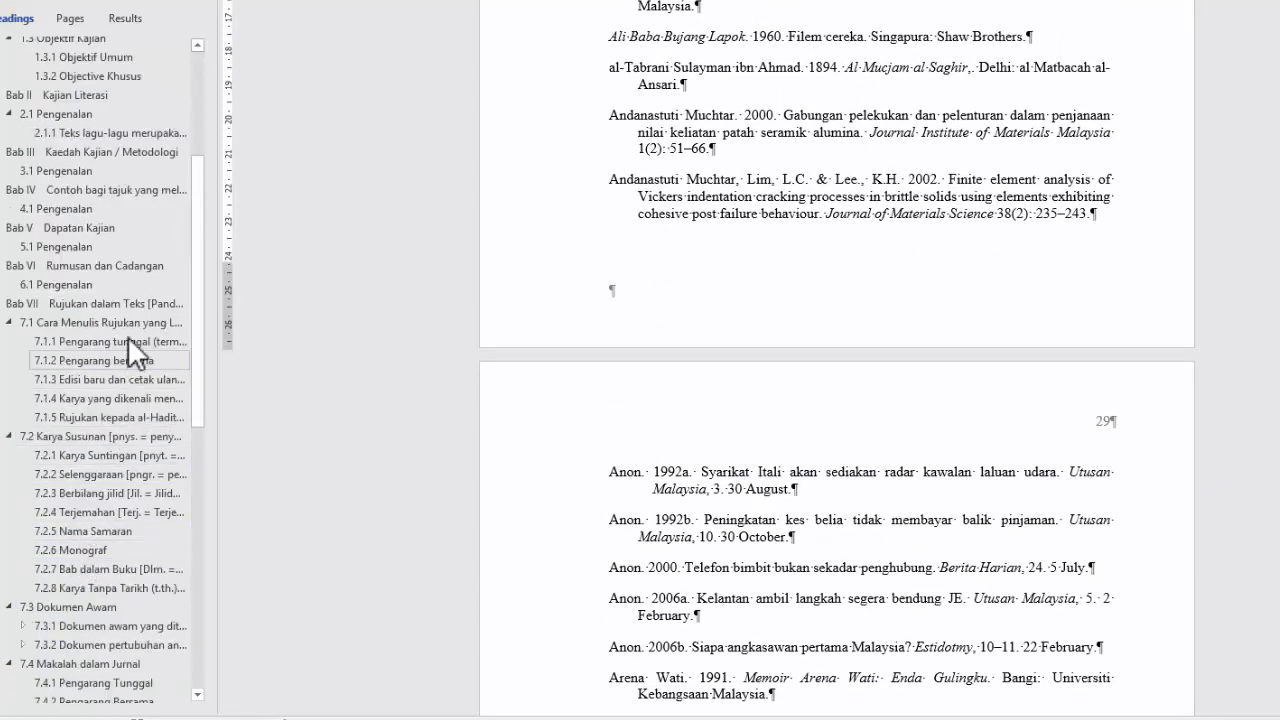
click(76, 300)
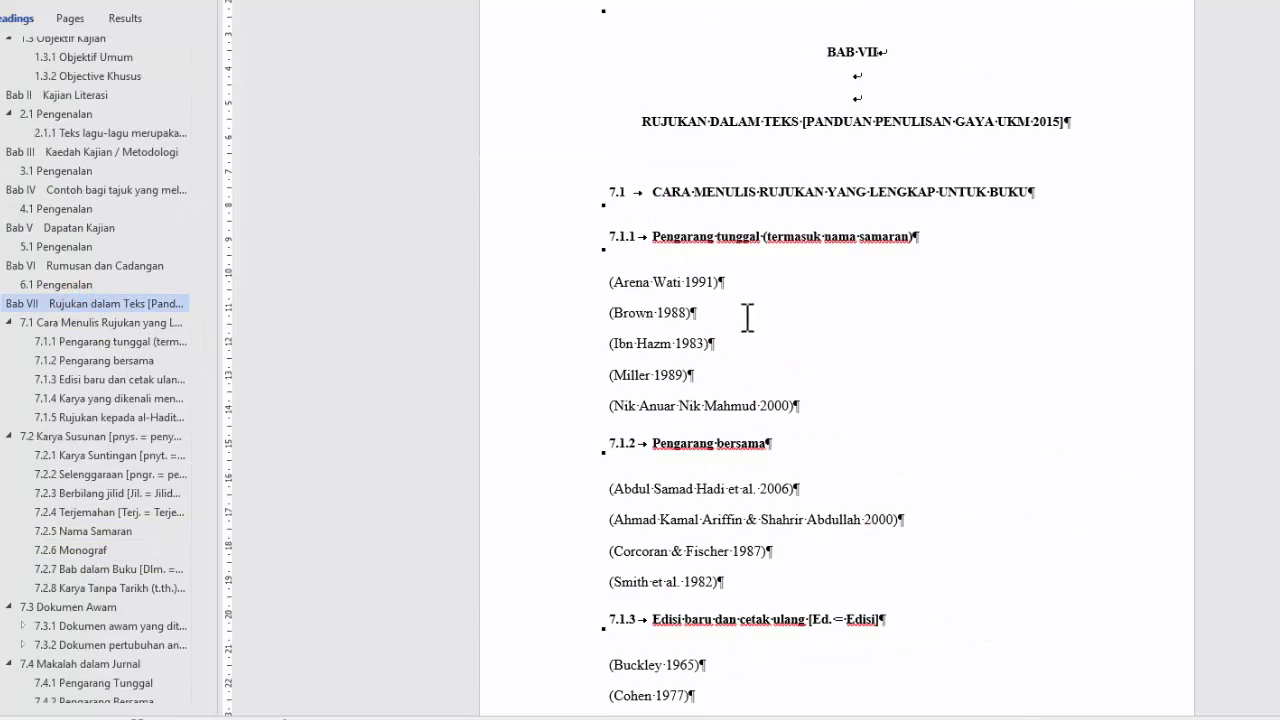
scroll(718, 328, down, 5)
scroll(64, 475, down, 8)
scroll(76, 509, down, 5)
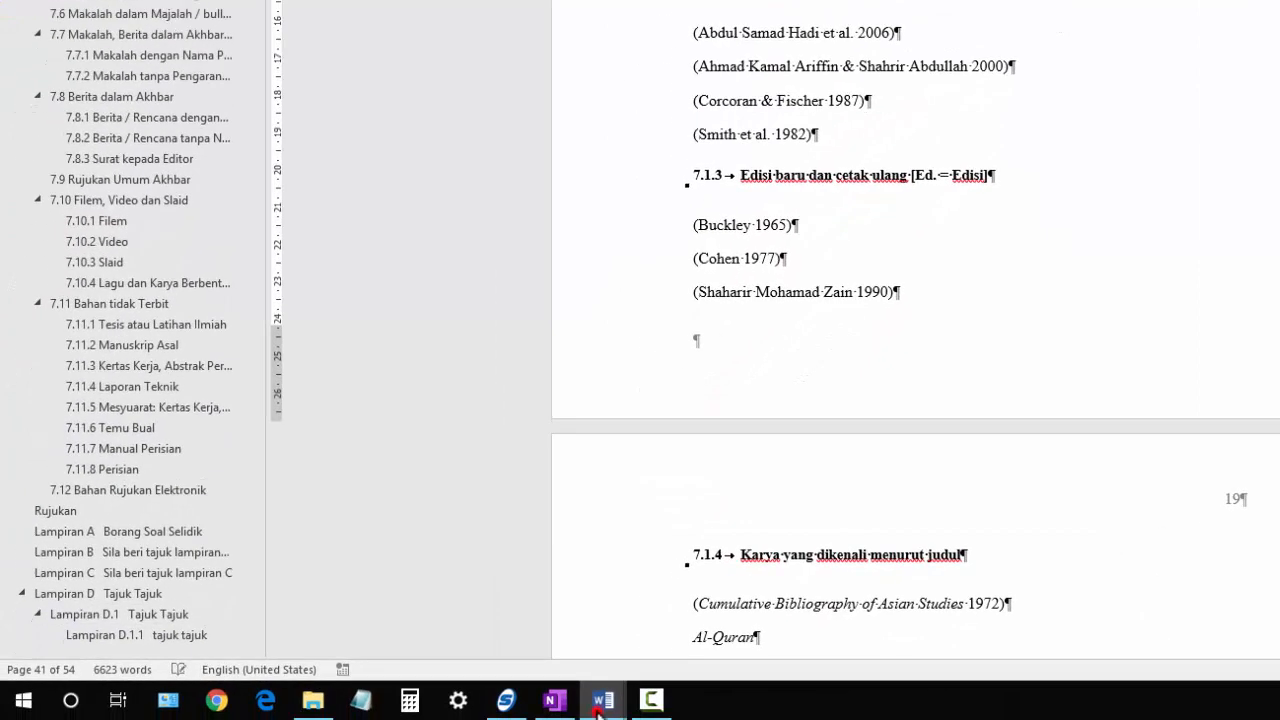
mouse_move(600, 705)
click(684, 635)
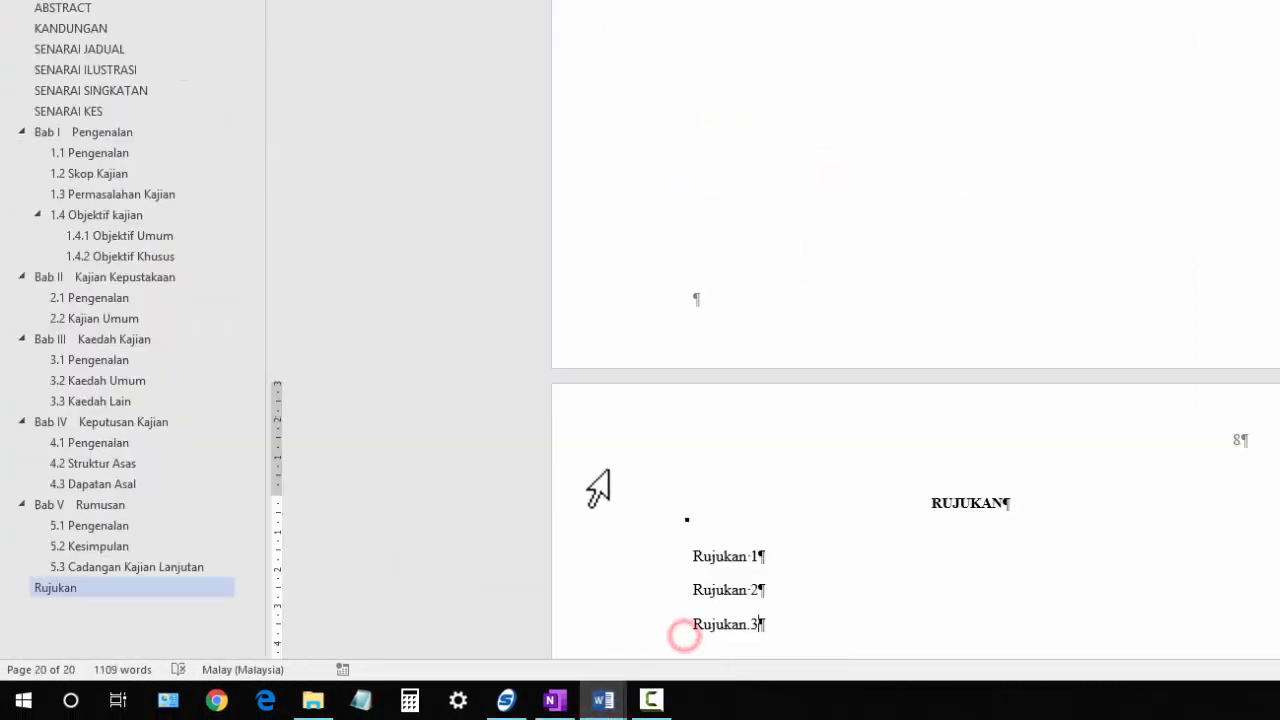
scroll(804, 440, down, 1)
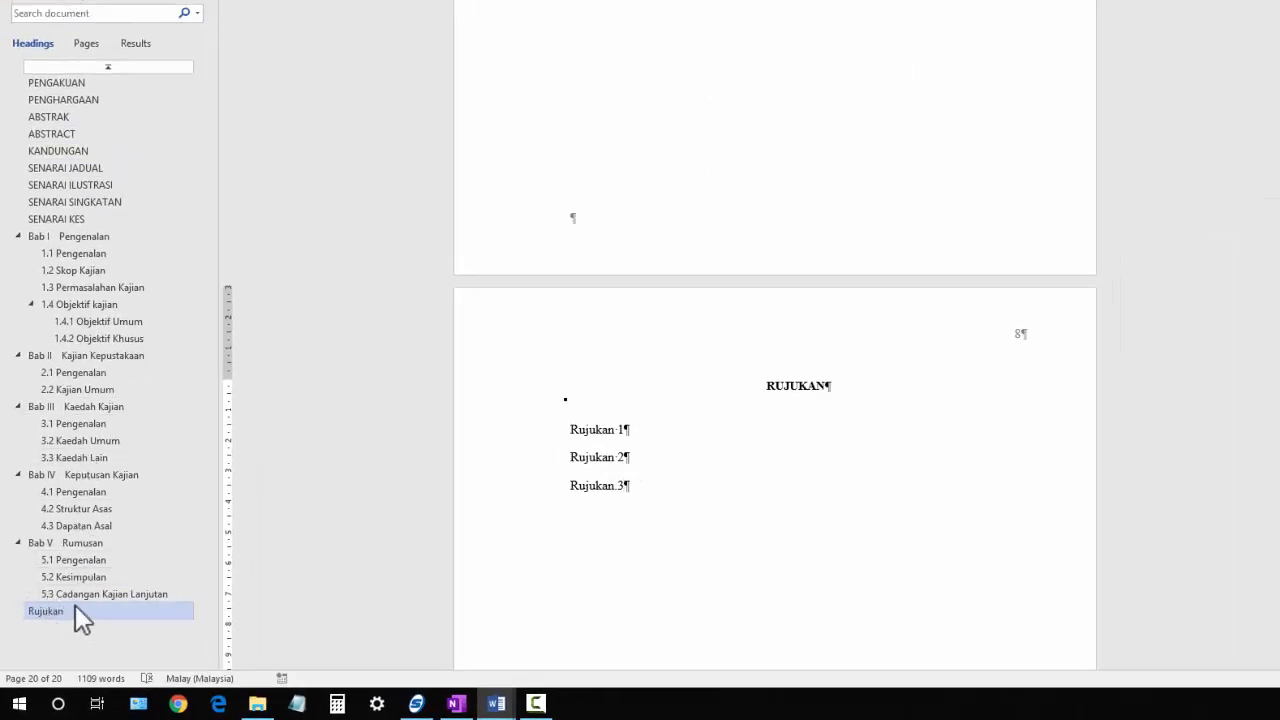
click(697, 493)
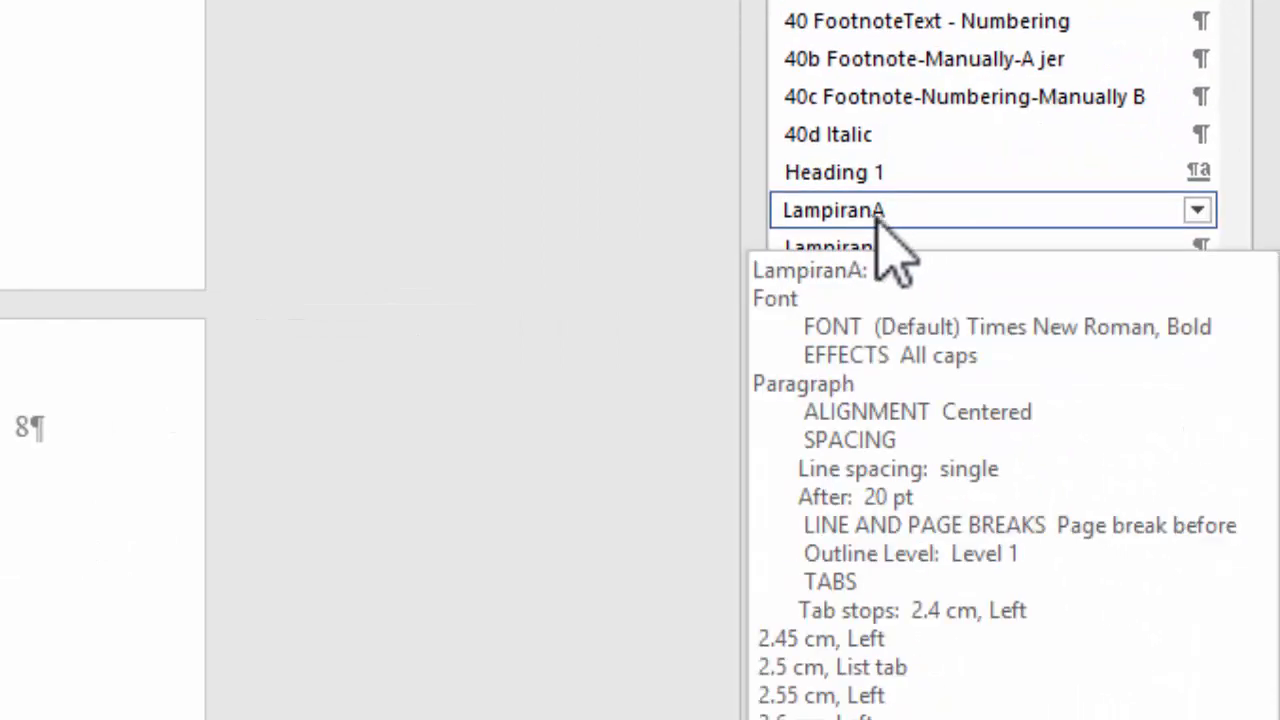
Make the new paragraph a LampiranA heading and add a paragraph below it.
click(877, 212)
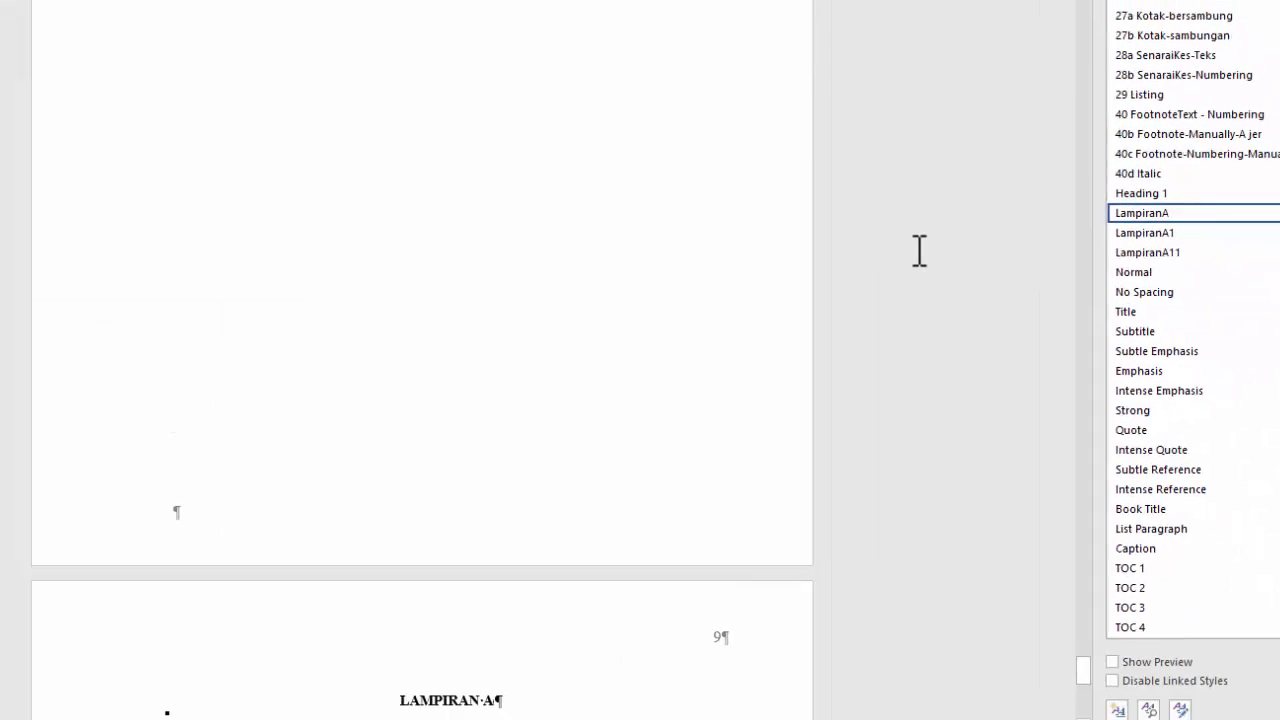
scroll(745, 300, down, 3)
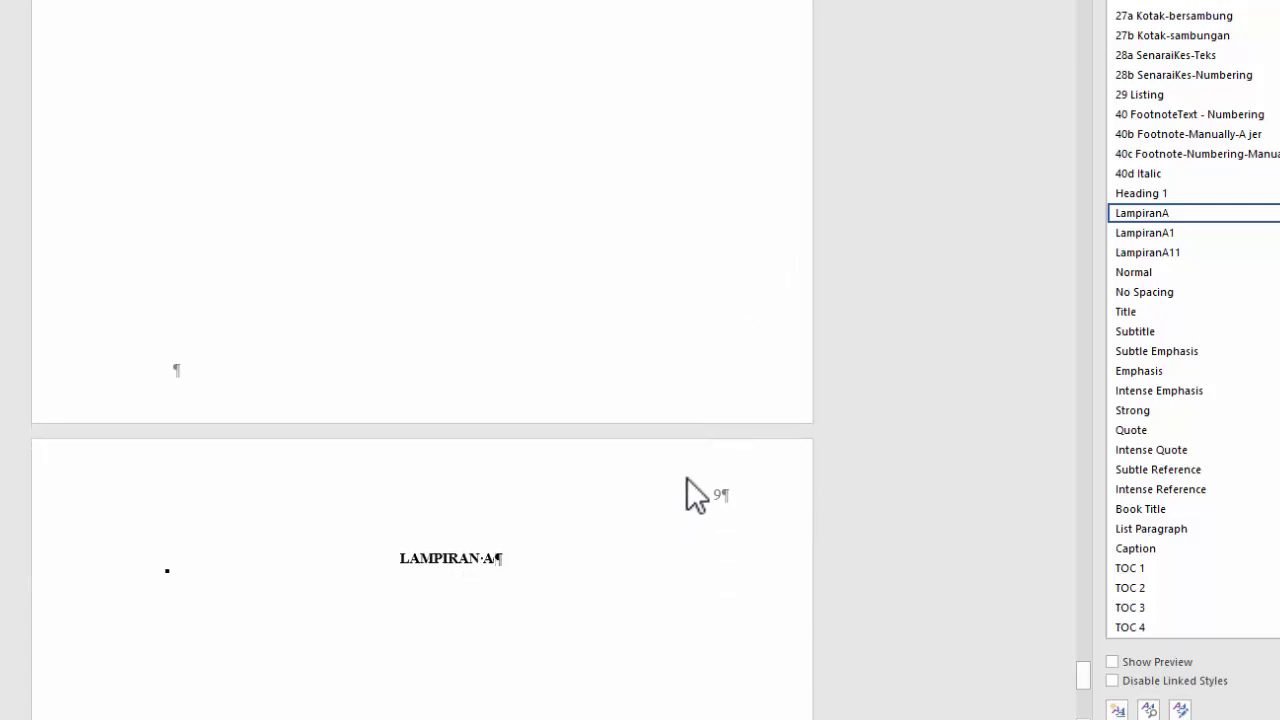
key(Return)
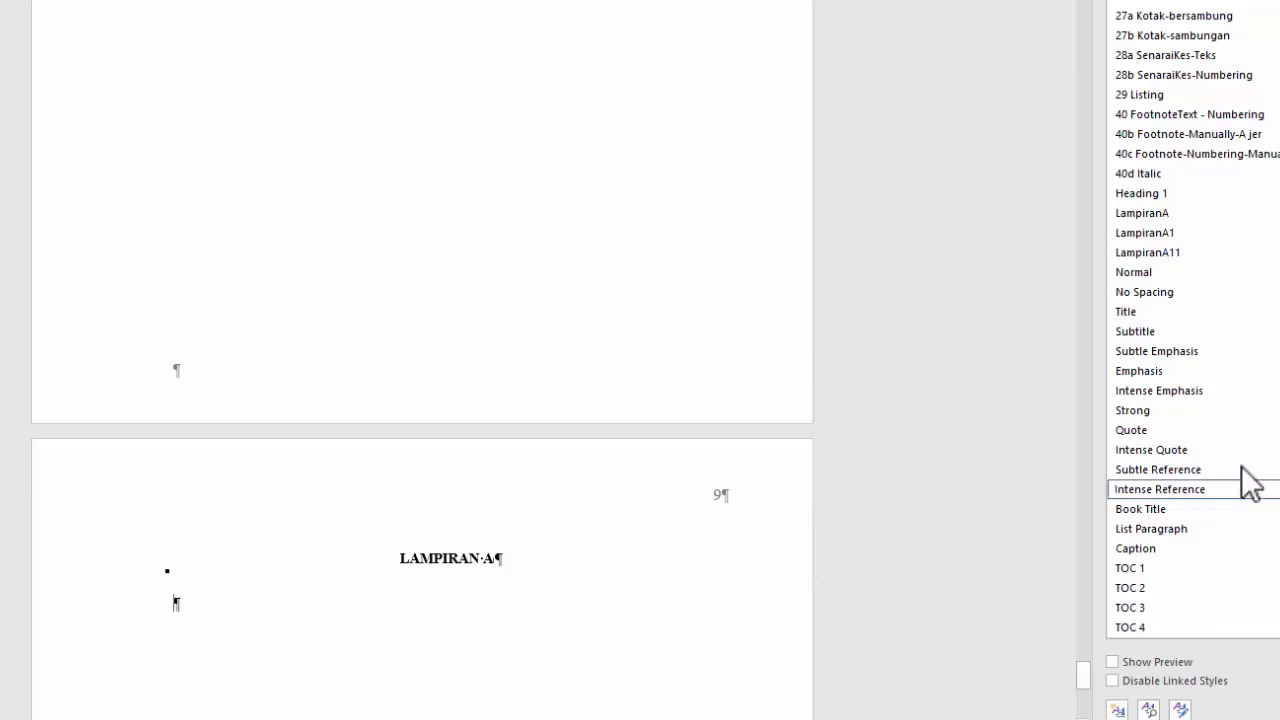
Generate sample placeholder text under LAMPIRAN A with =rand(1,3).
scroll(1194, 494, up, 2)
scroll(1194, 320, up, 12)
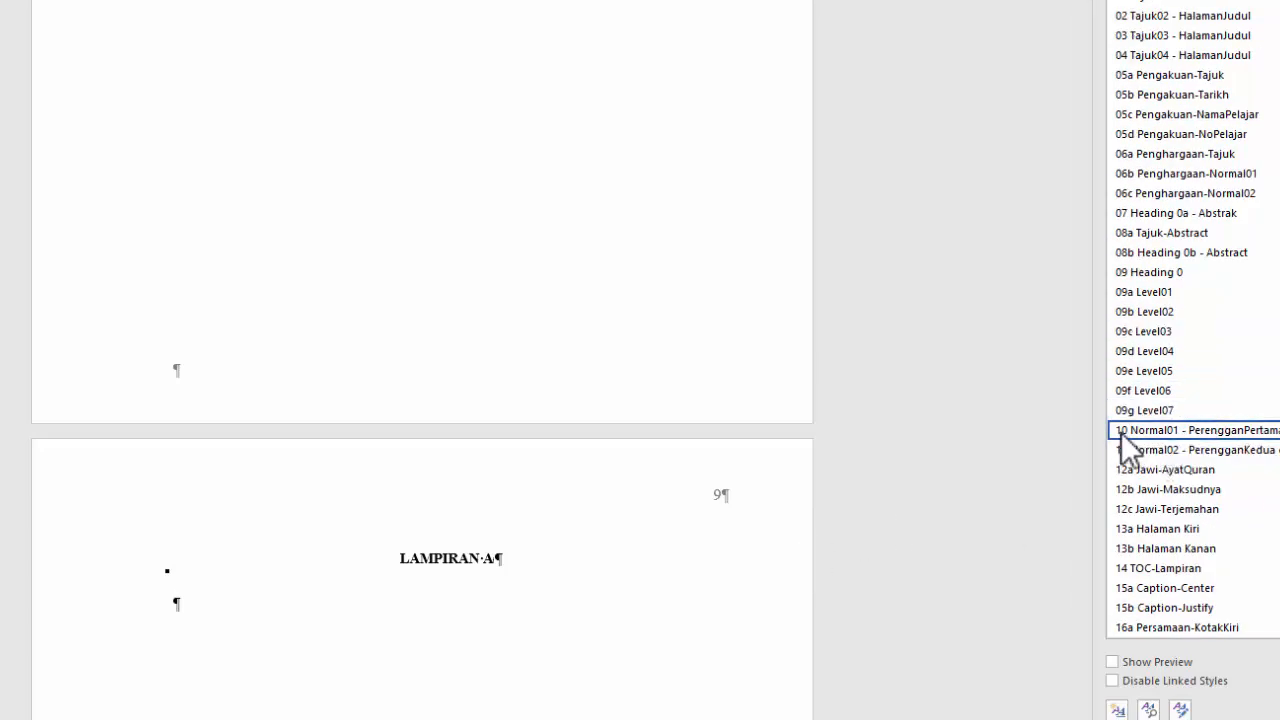
mouse_move(1128, 432)
click(393, 612)
key(Tab)
text(()
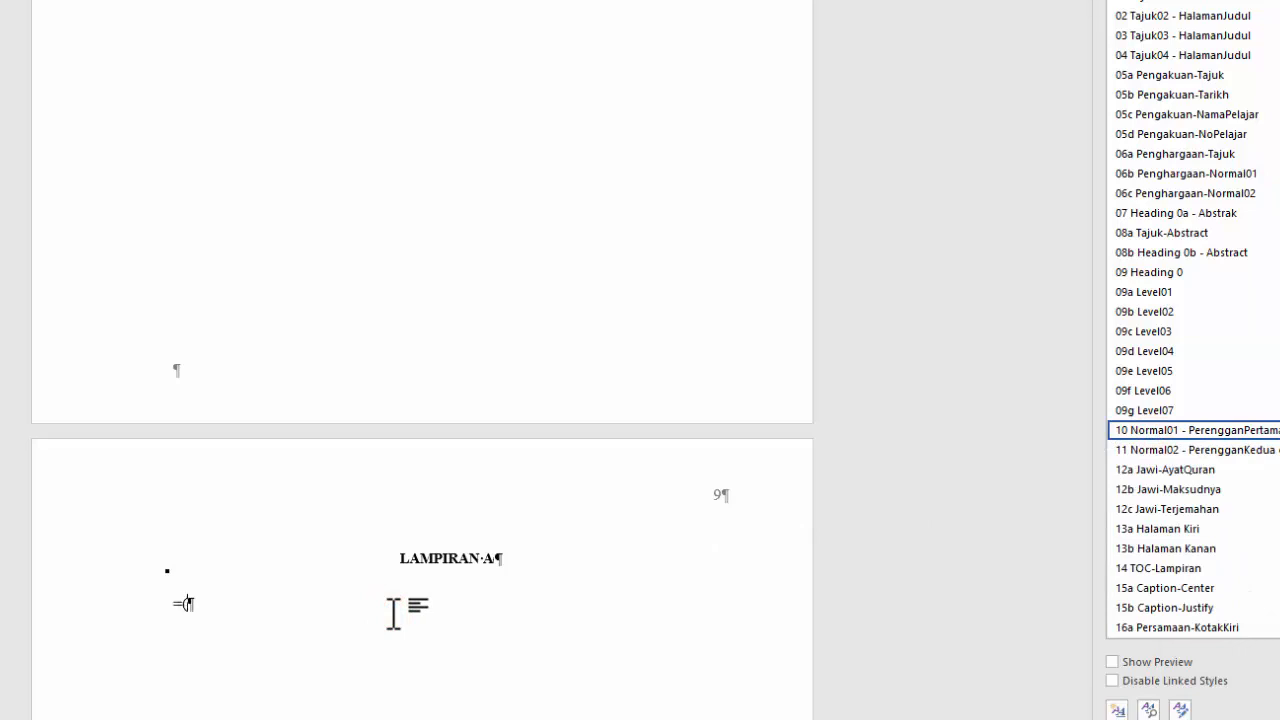
key(BackSpace)
text(rand(1,3))
key(Return)
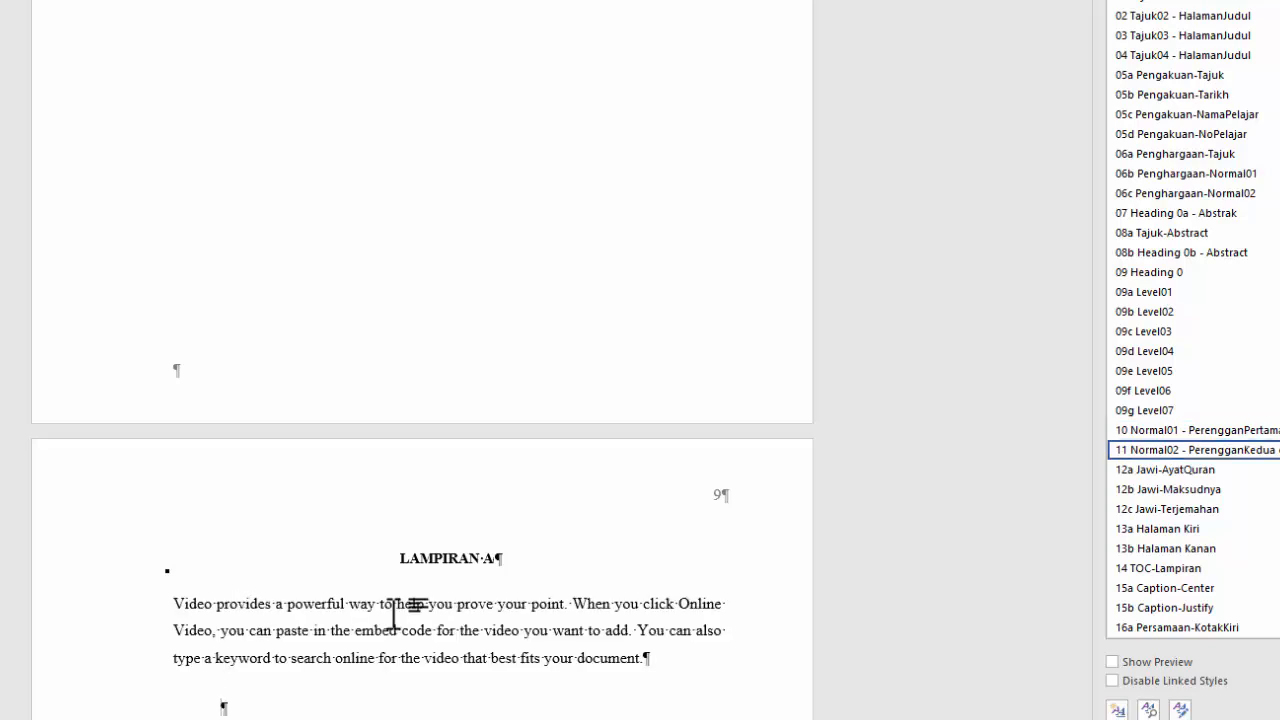
click(1218, 450)
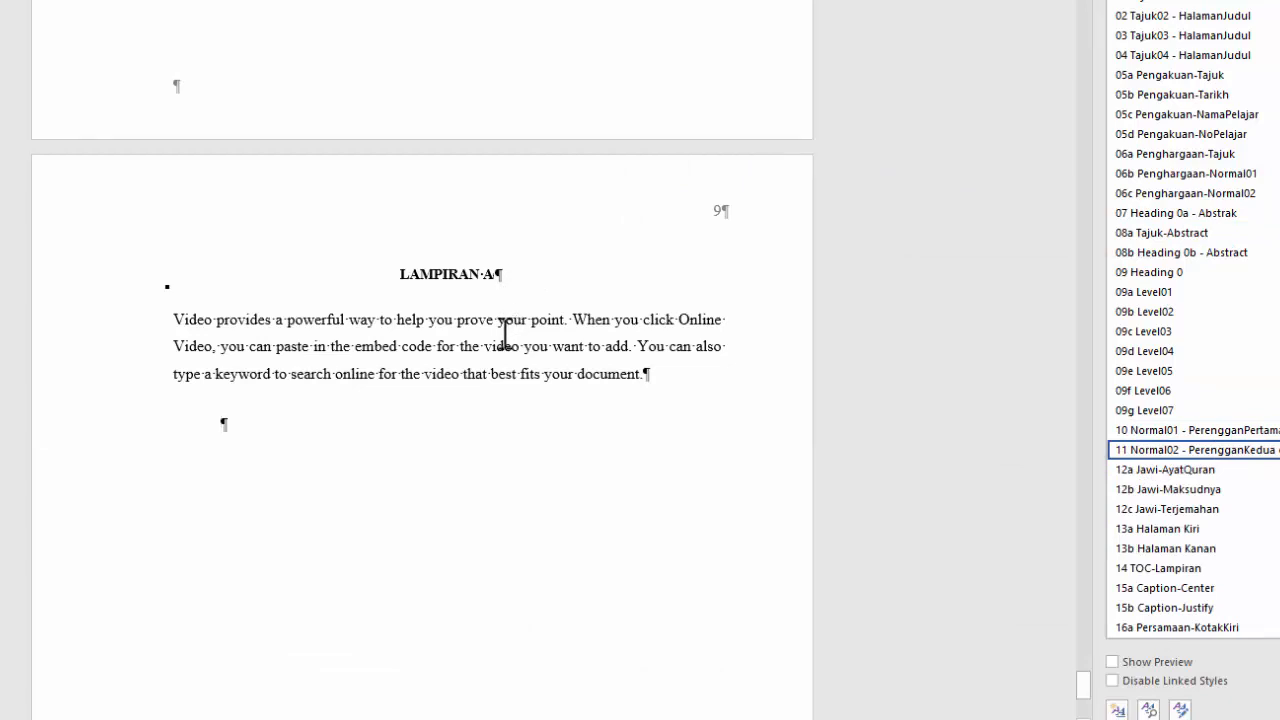
Add BORANG SOAL SELIDIK as a second line of the LAMPIRAN A heading.
click(526, 274)
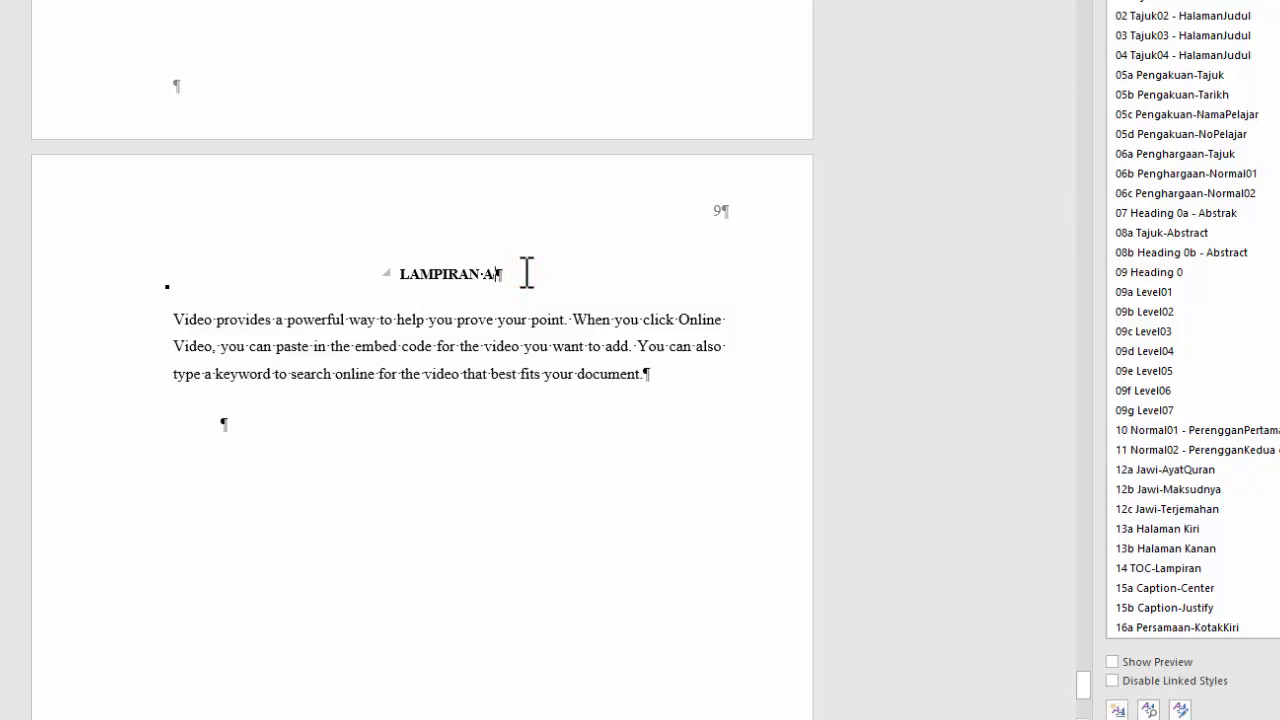
key(shift+Return)
key(shift+Return)
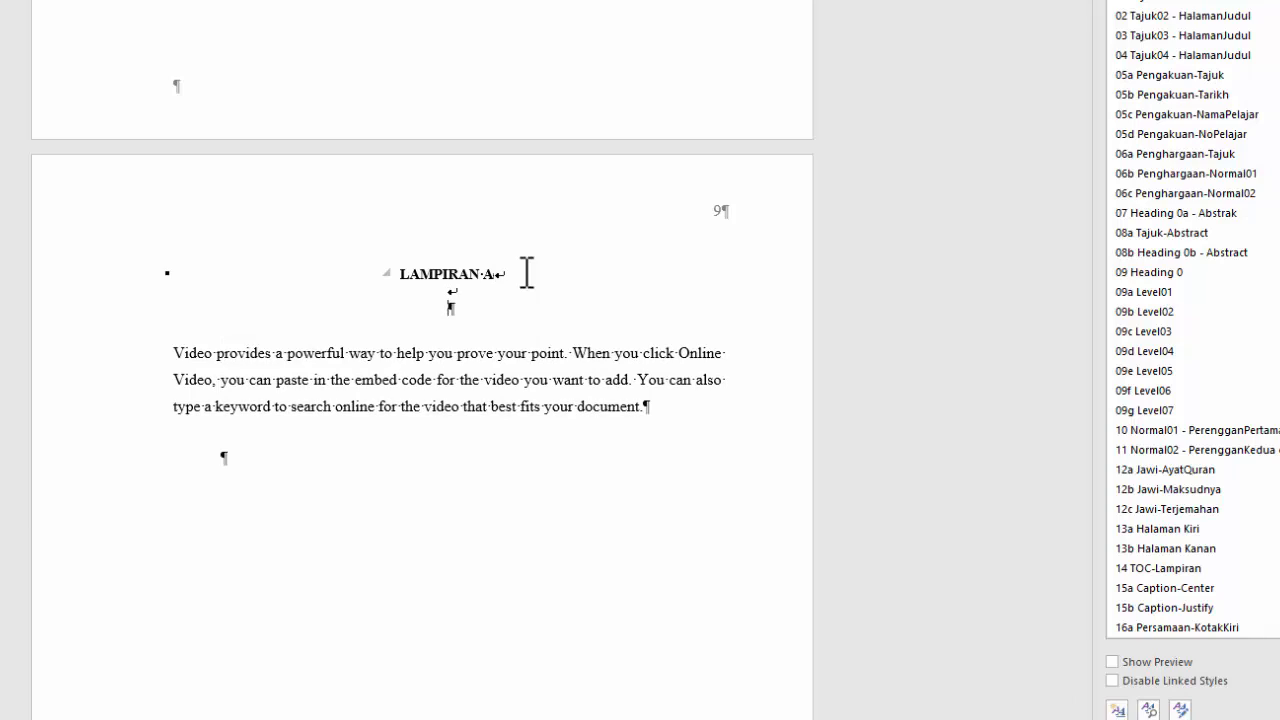
text(BORANG SOAL SELIDIK)
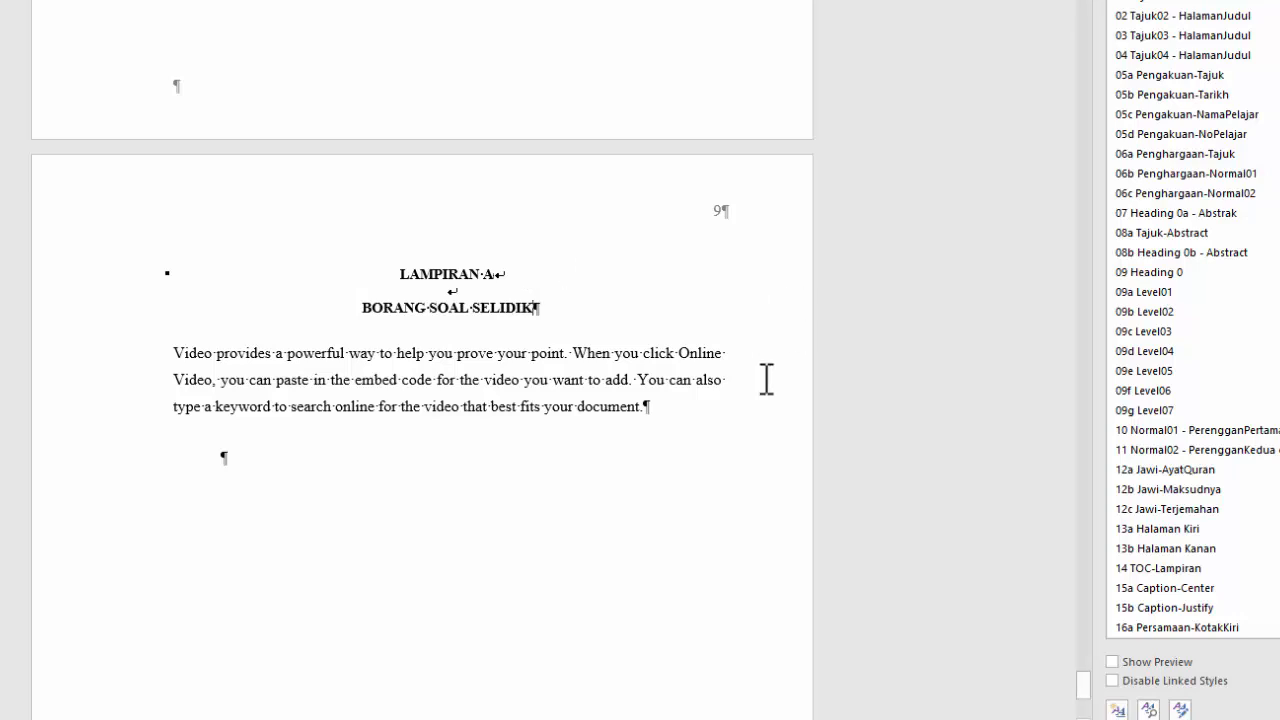
click(396, 456)
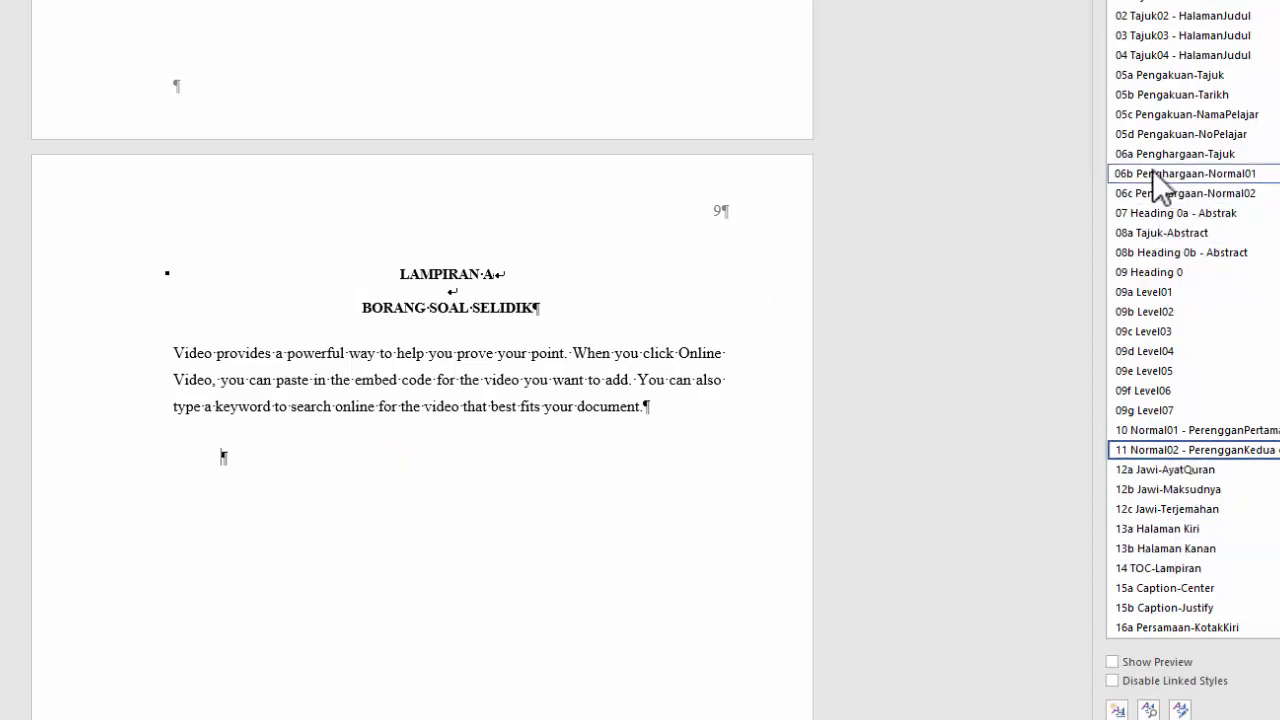
click(284, 459)
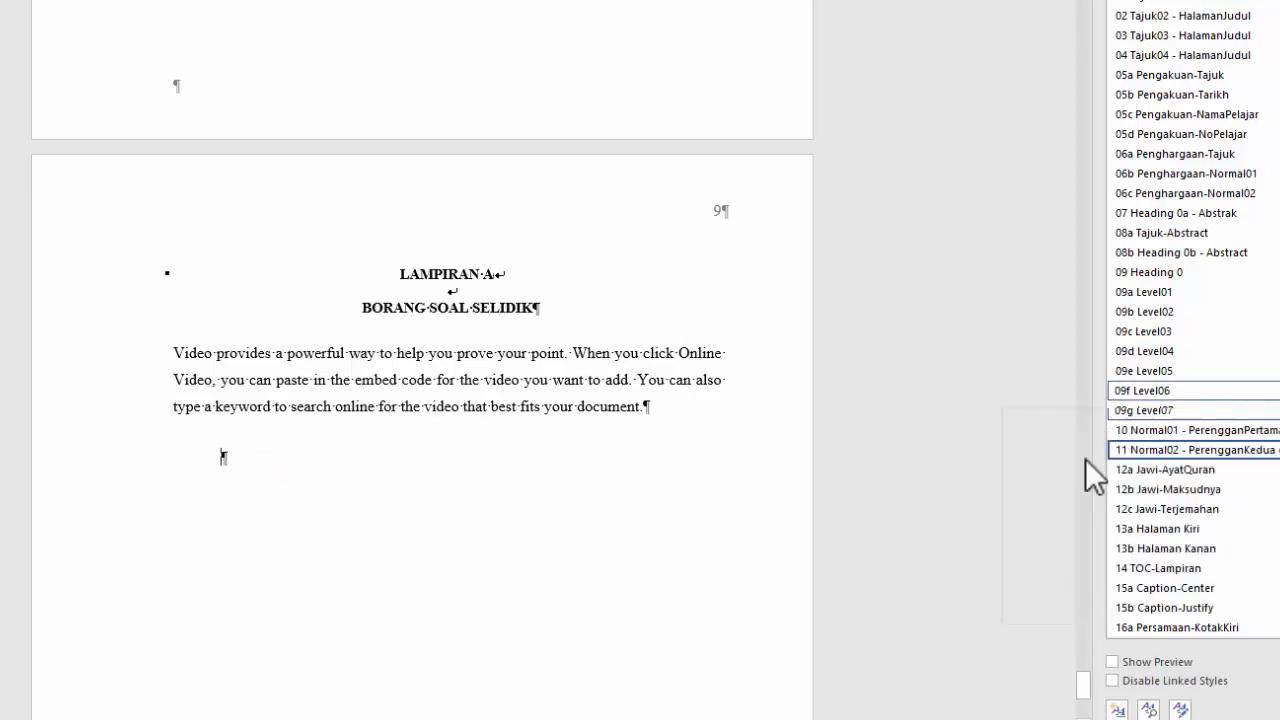
mouse_move(1238, 410)
scroll(1238, 410, down, 15)
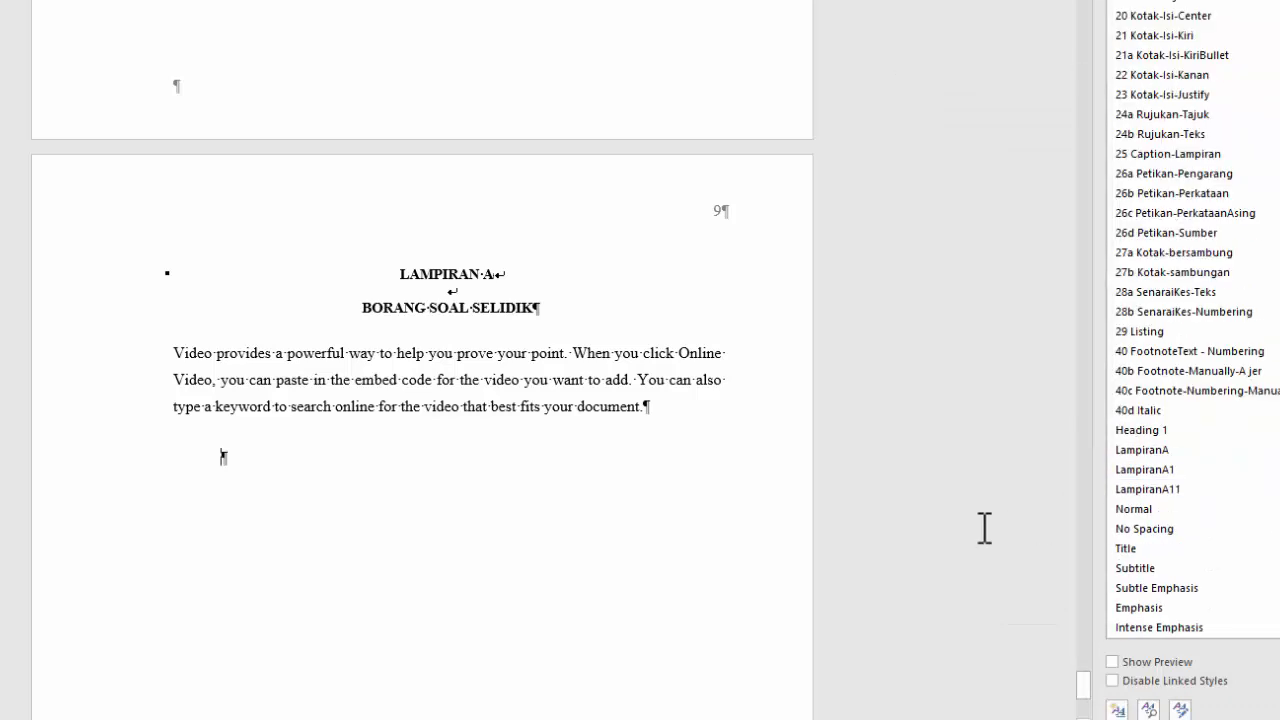
Apply the LampiranA style to create the LAMPIRAN B heading, subtitled SKRIP PENGATUCARAAN.
click(1140, 452)
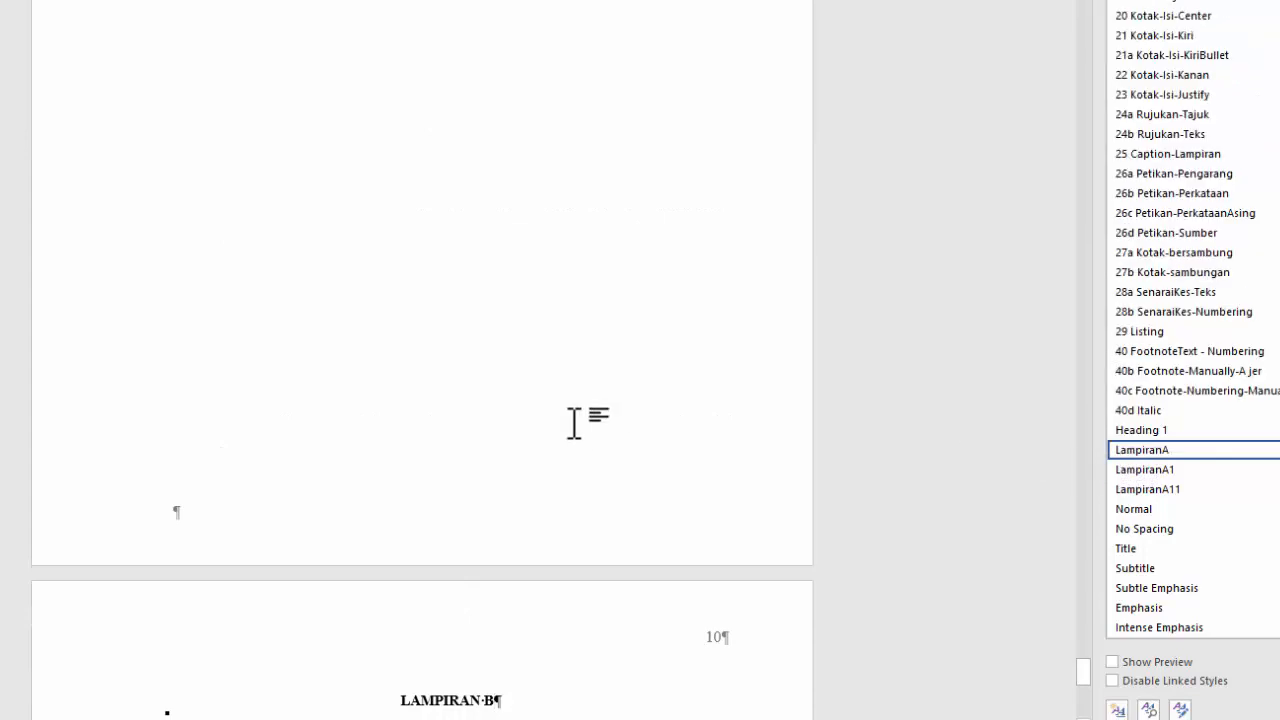
scroll(620, 470, down, 3)
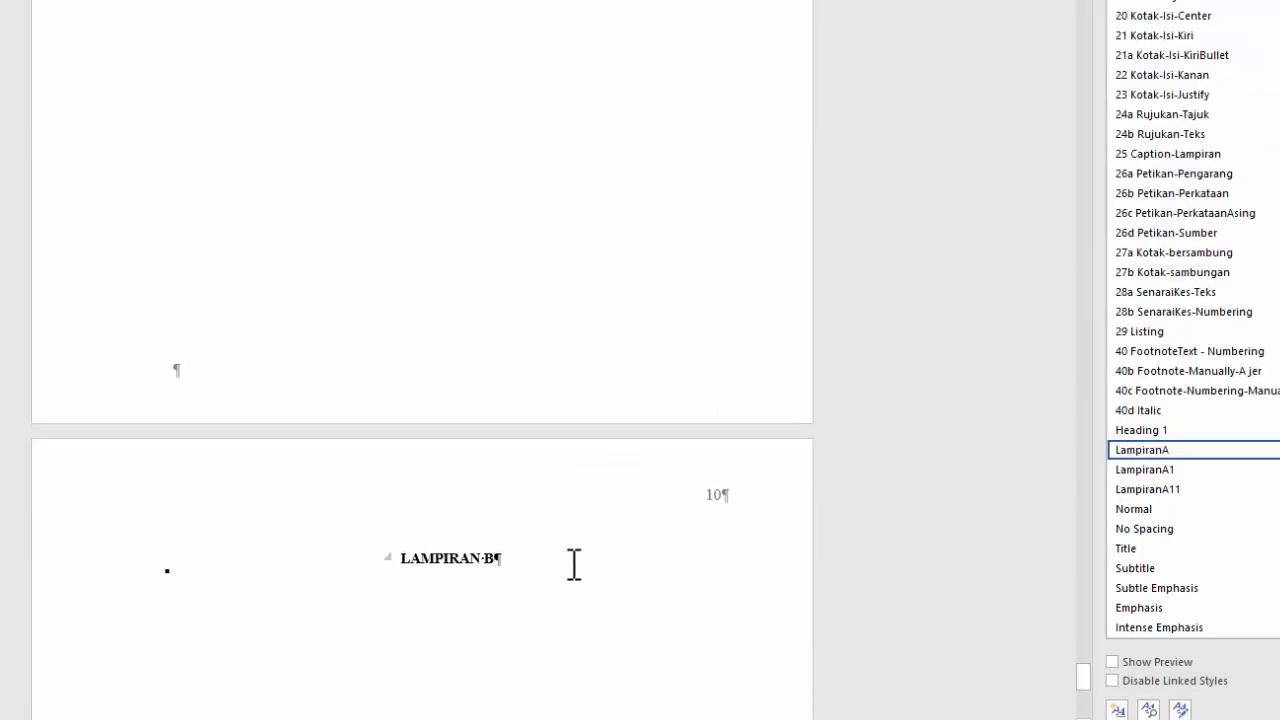
key(shift+Return)
key(shift+Return)
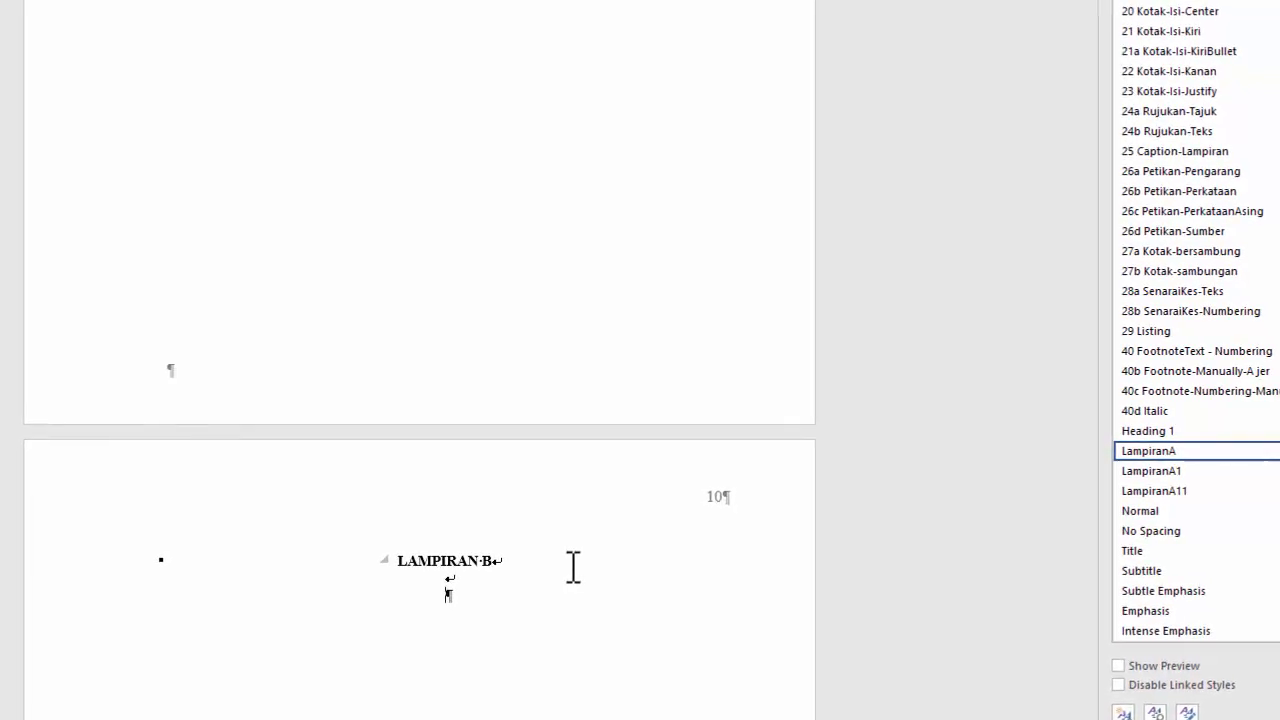
text(SKRI)
key(BackSpace)
key(BackSpace)
key(BackSpace)
text(RI)
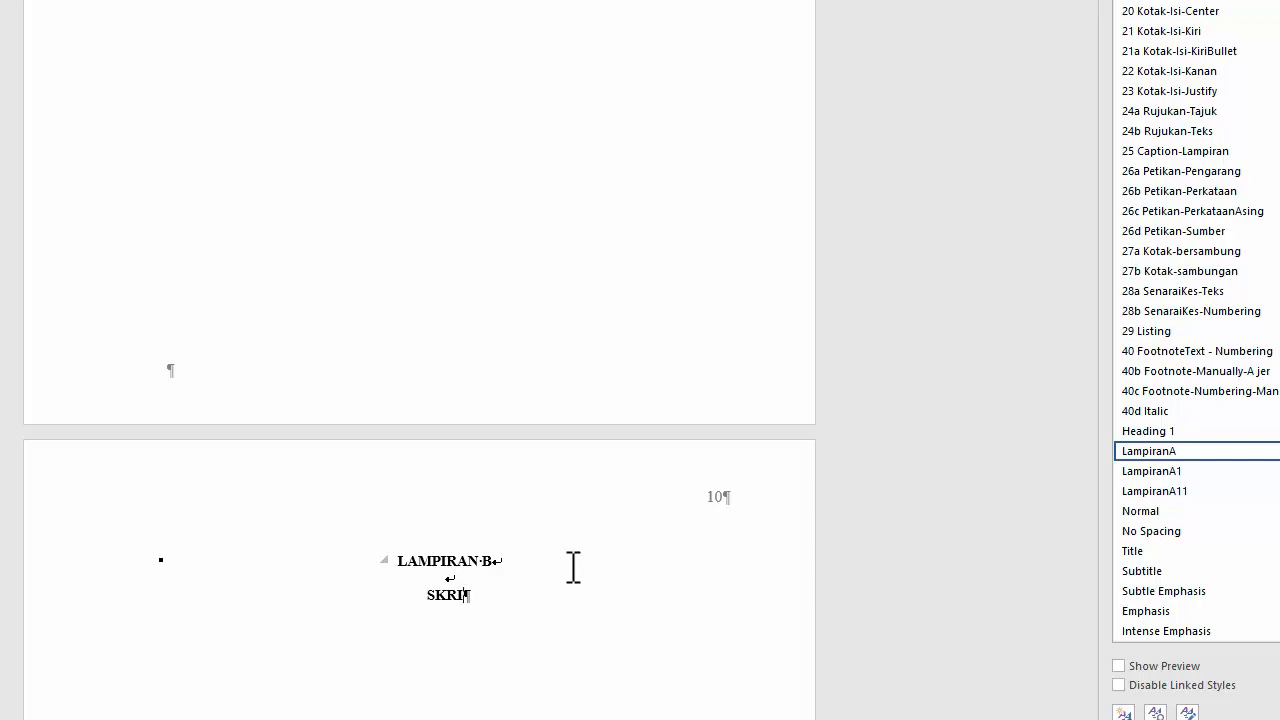
text(P PENGATUCARAAN)
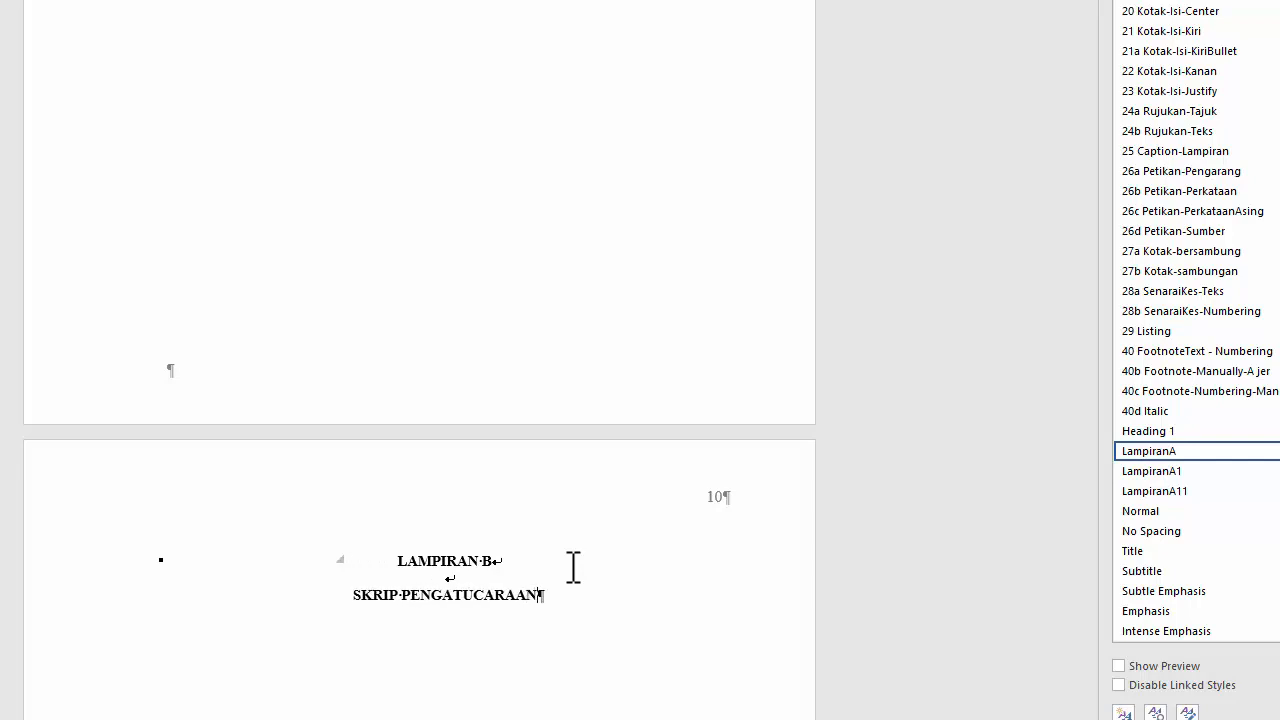
key(Return)
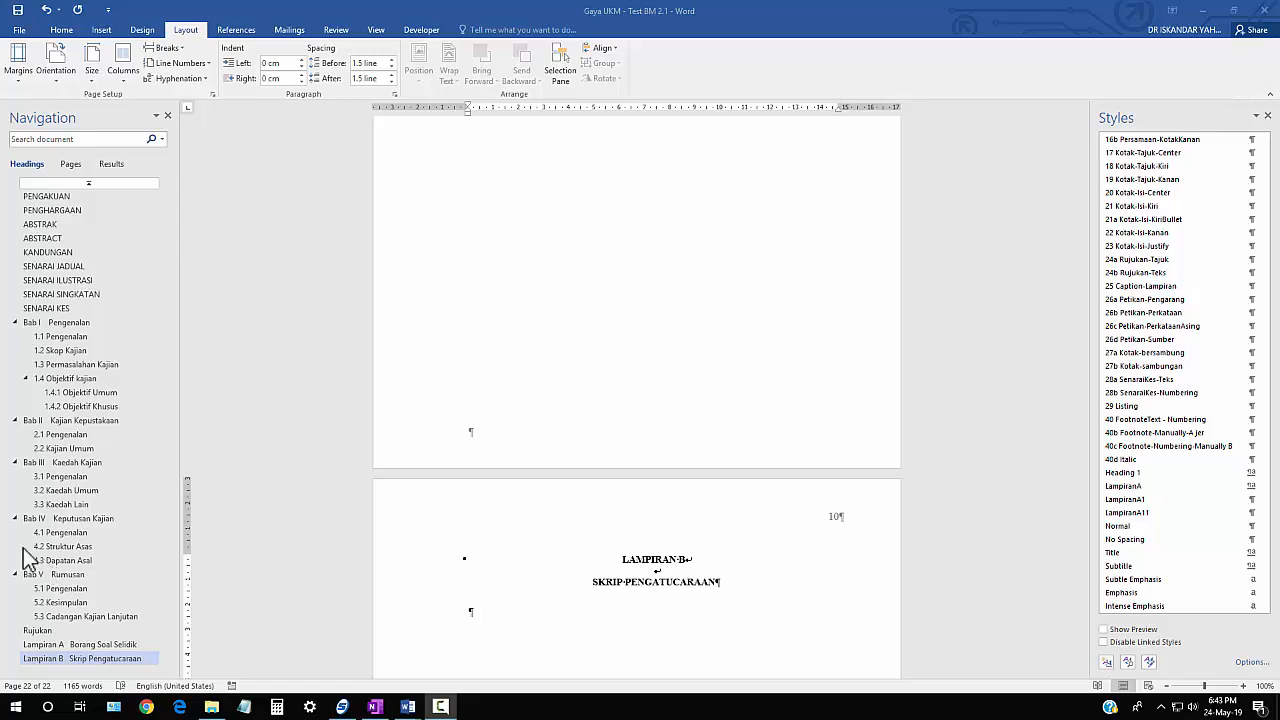
Update the entire KANDUNGAN table to include RUJUKAN (8), Lampiran A (9) and Lampiran B (10).
click(89, 183)
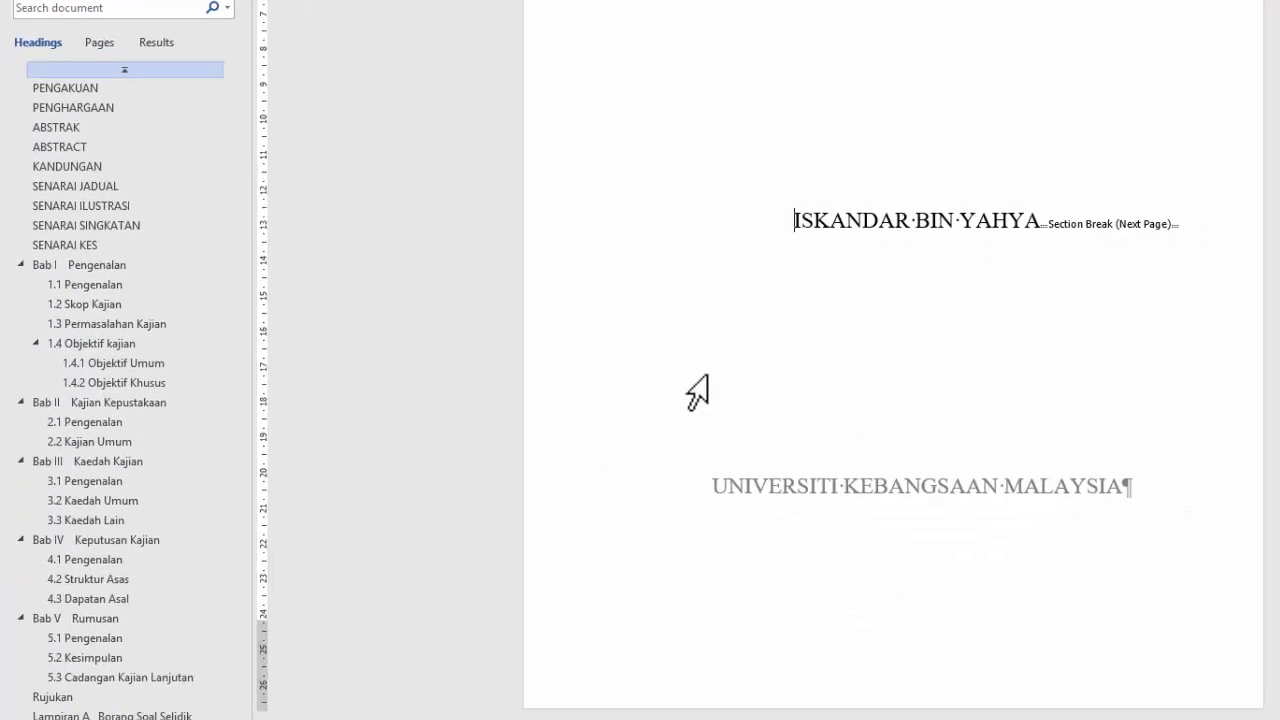
click(150, 719)
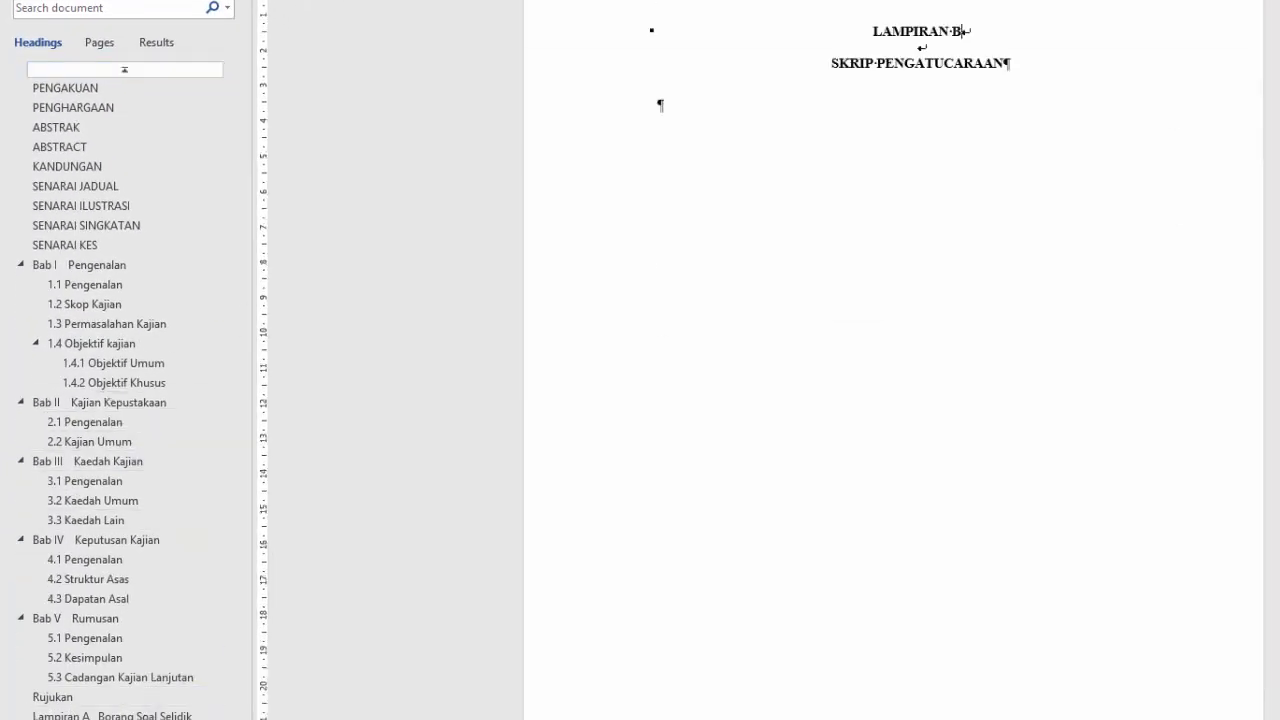
click(105, 166)
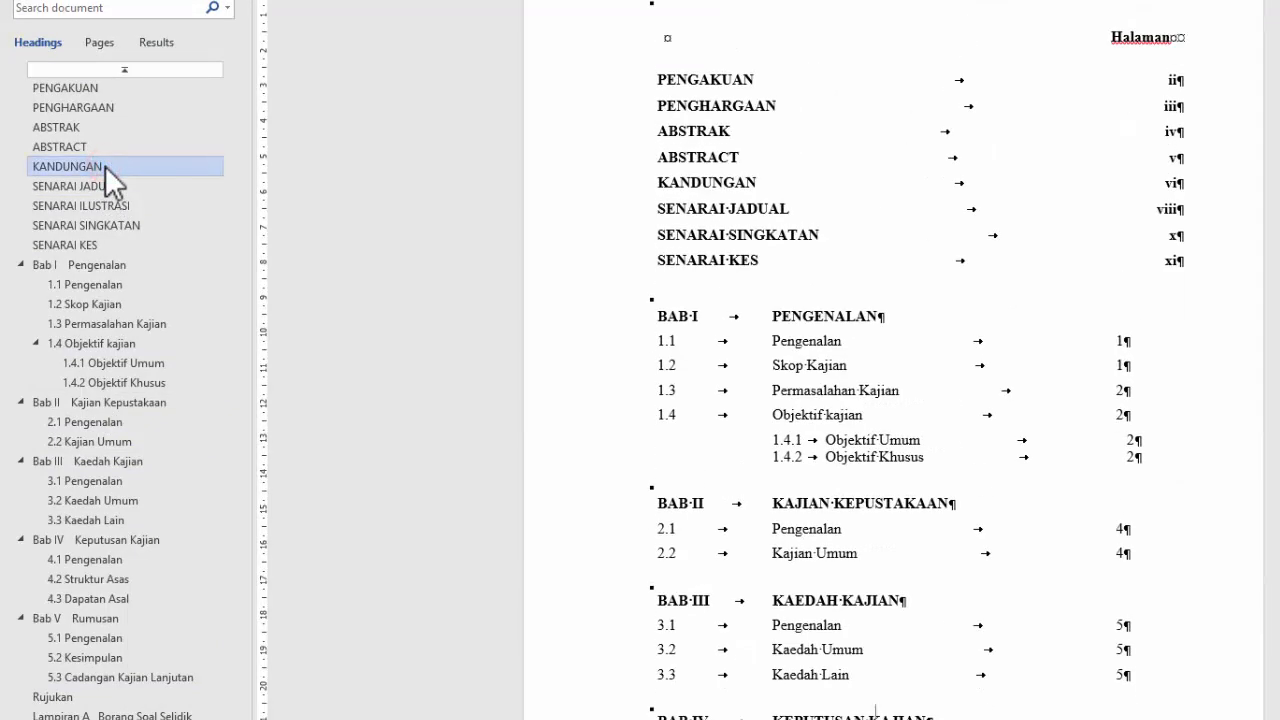
click(733, 210)
right_click(733, 210)
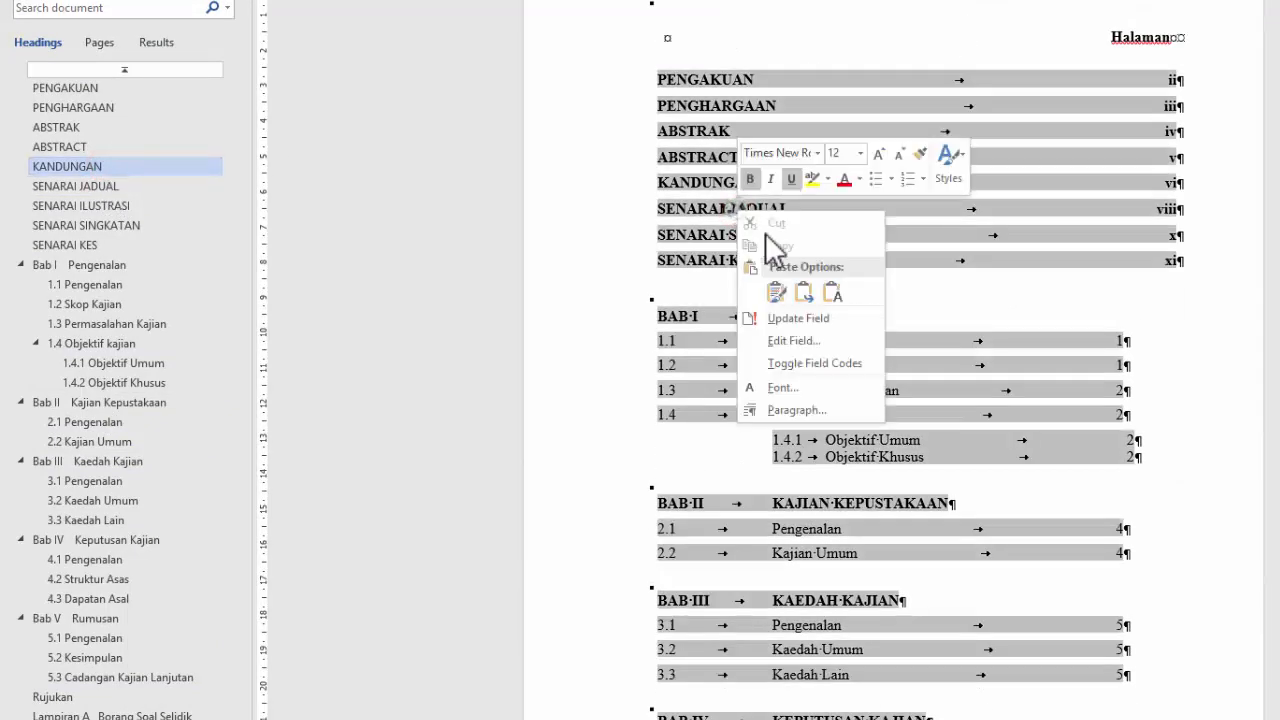
click(803, 318)
click(826, 305)
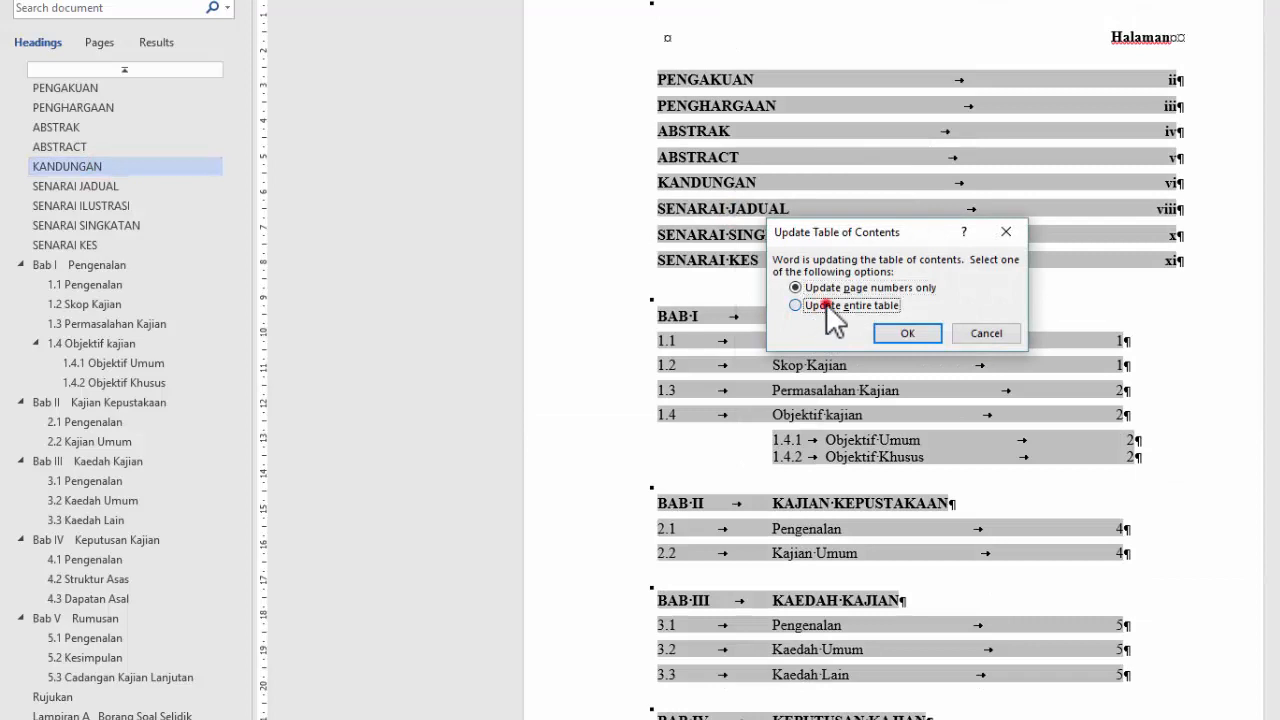
click(898, 334)
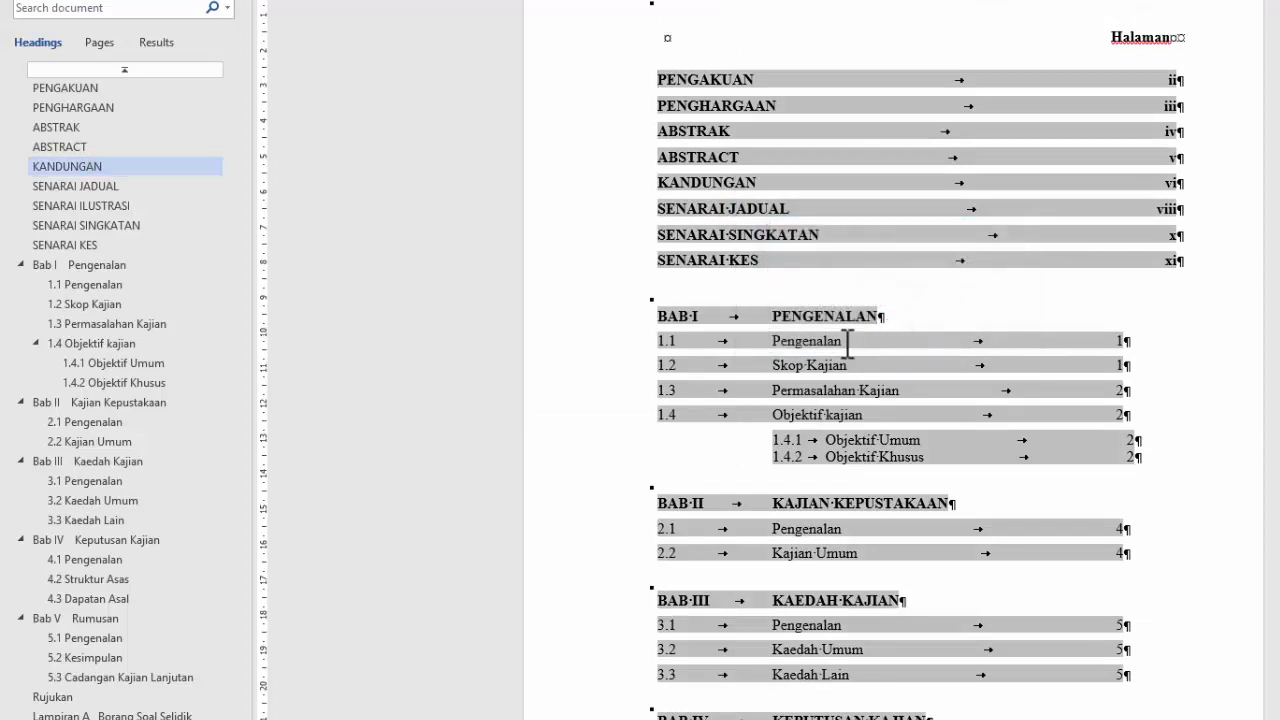
scroll(845, 325, down, 10)
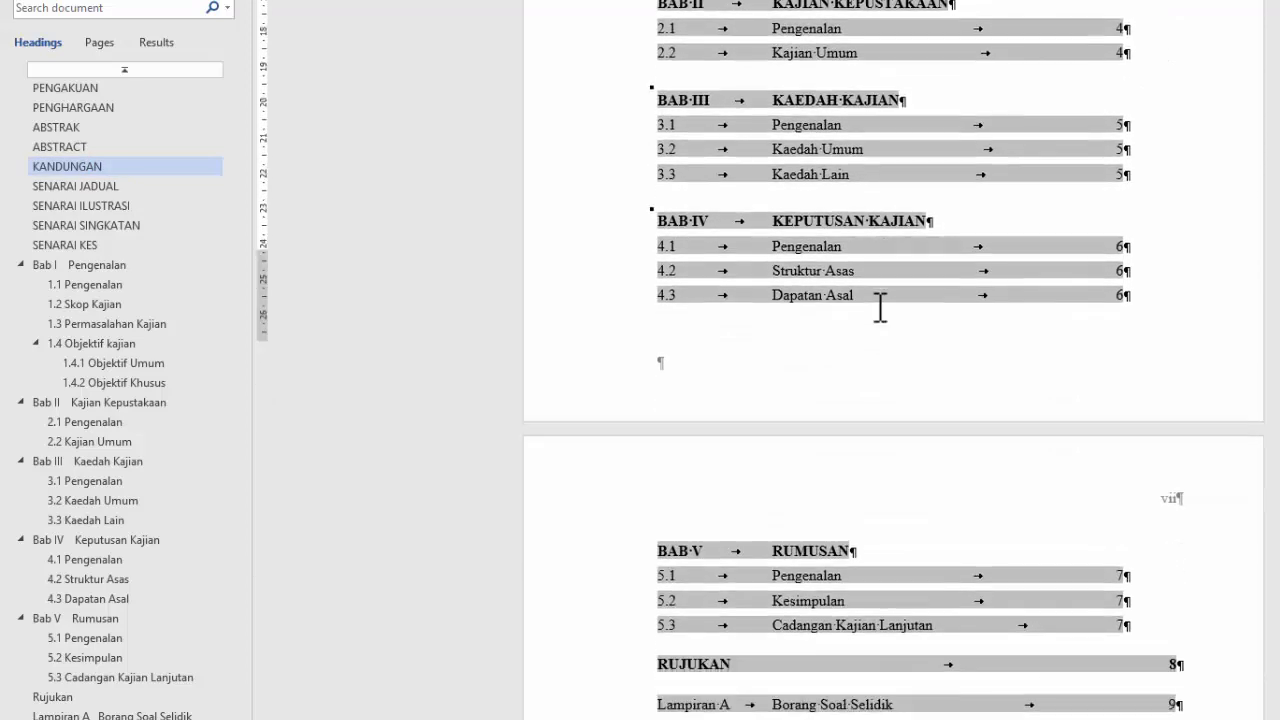
scroll(877, 307, down, 5)
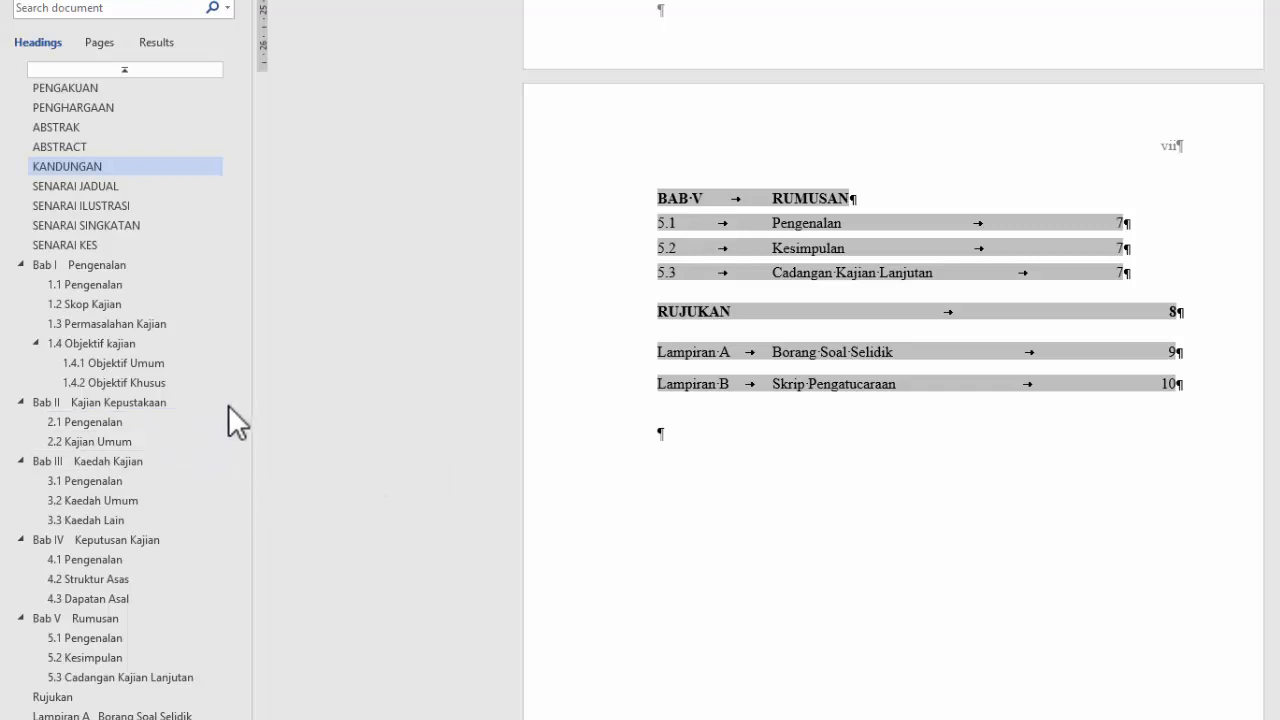
Check the spacing of the Bab I PENGENALAN heading and first paragraph, then save the thesis.
click(95, 265)
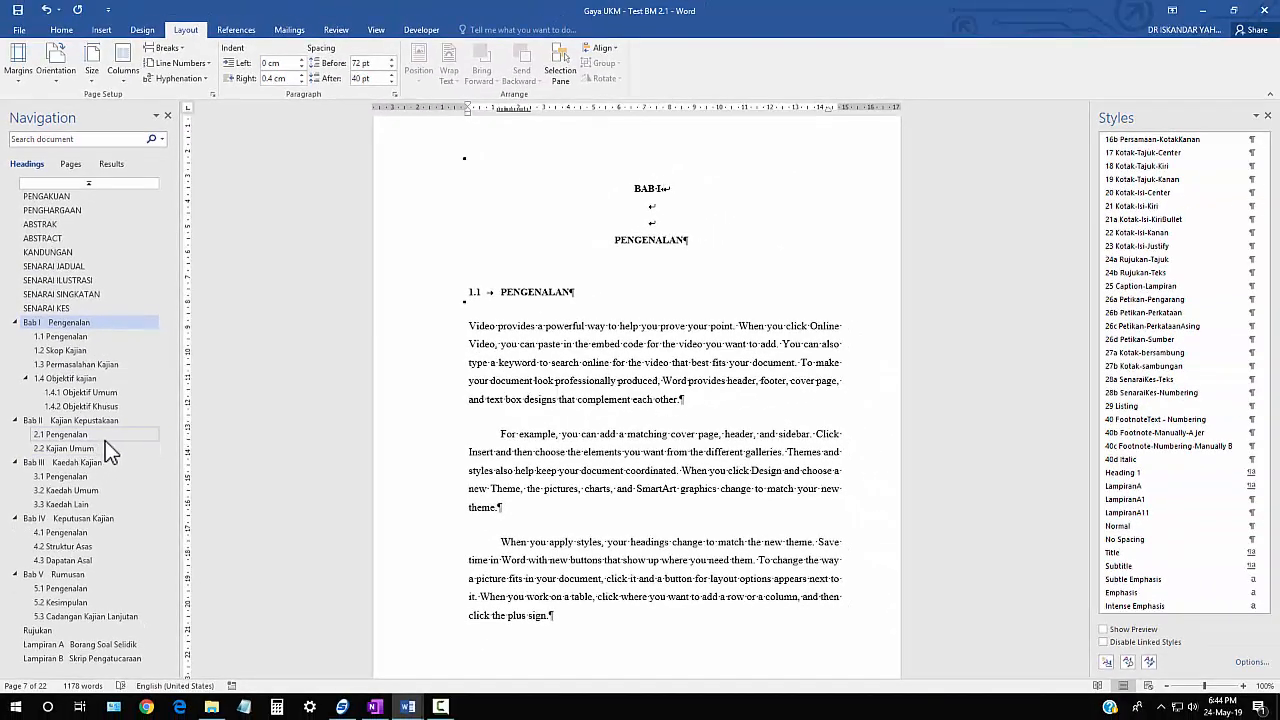
click(968, 367)
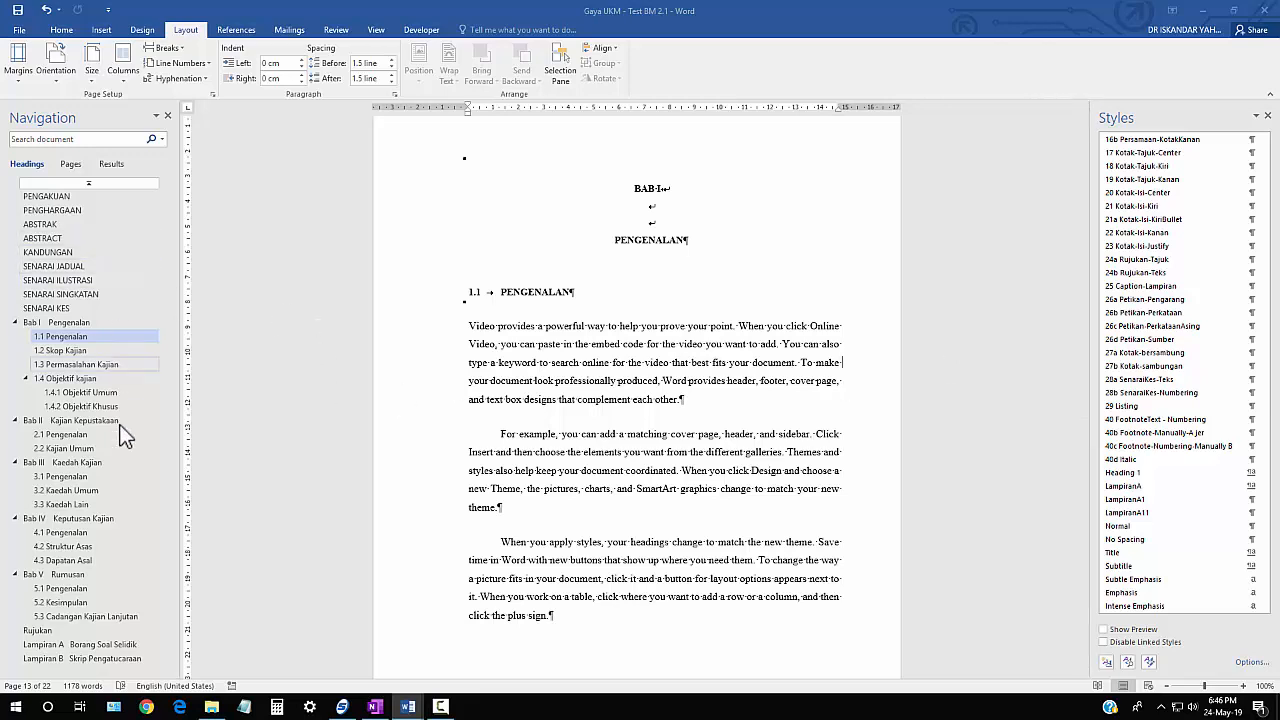
click(972, 272)
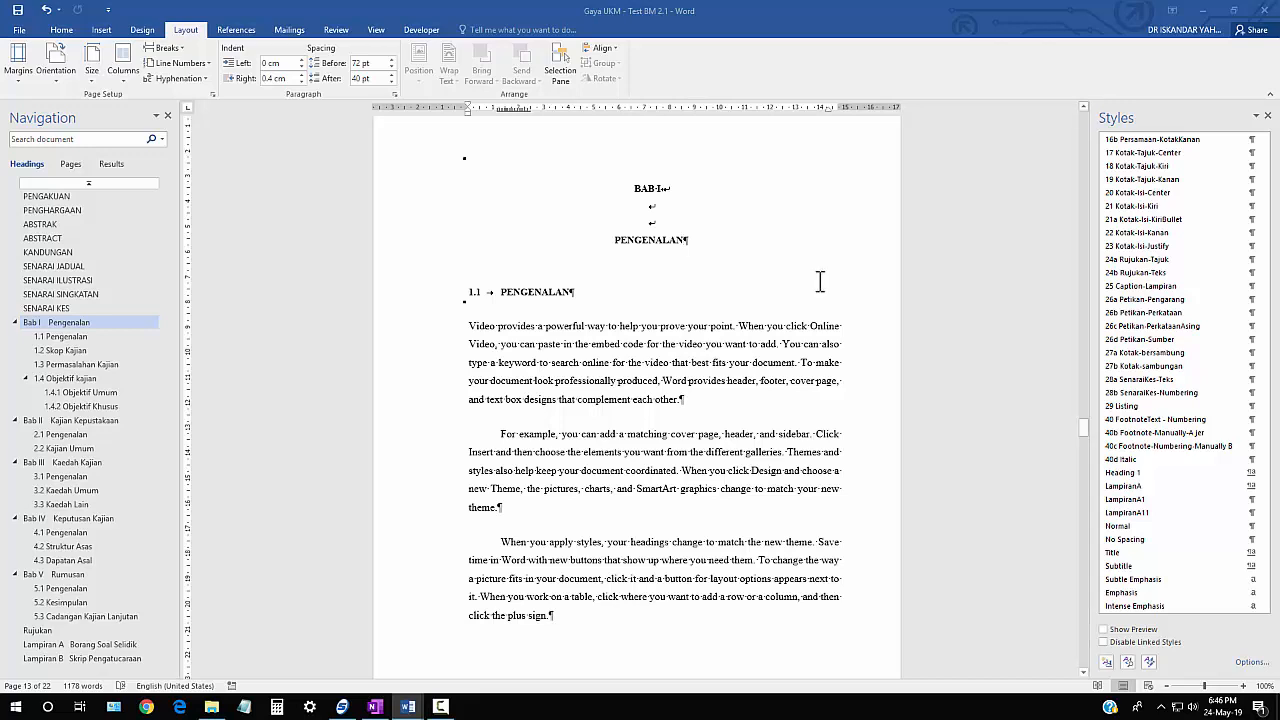
click(18, 16)
Open the Introduction 2 document from the Downloads folder in File Explorer.
click(208, 710)
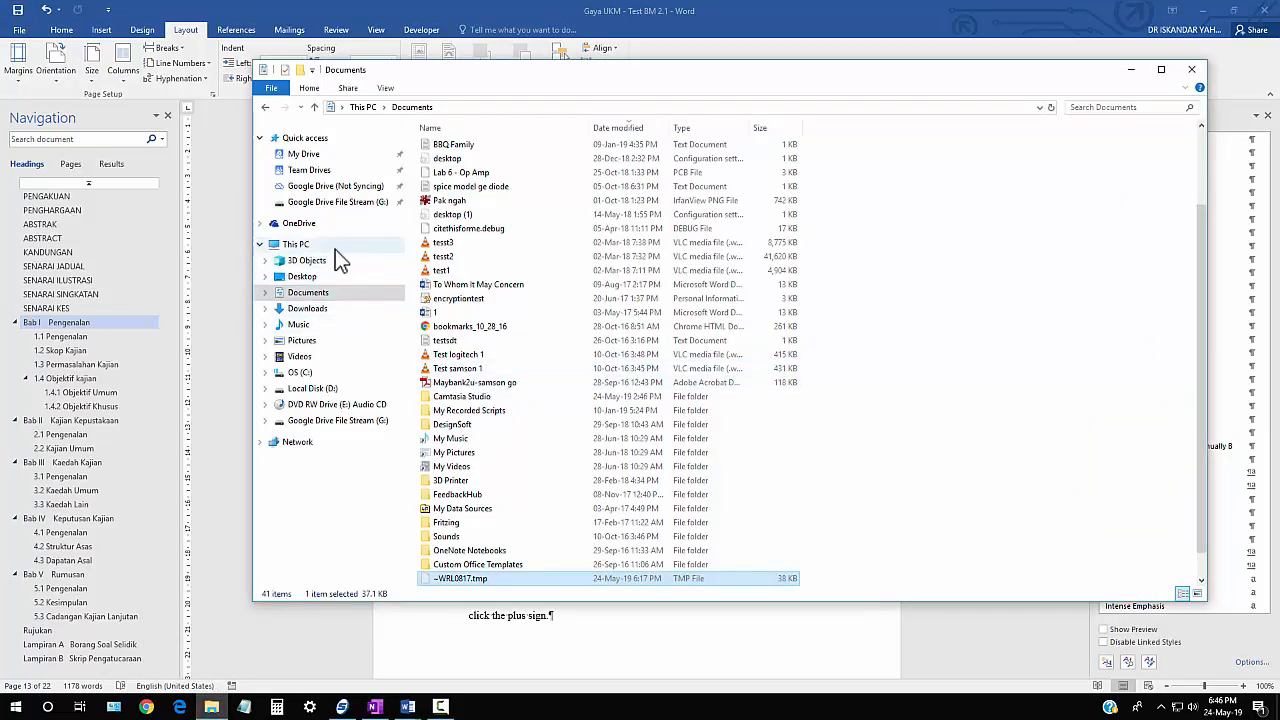
click(325, 308)
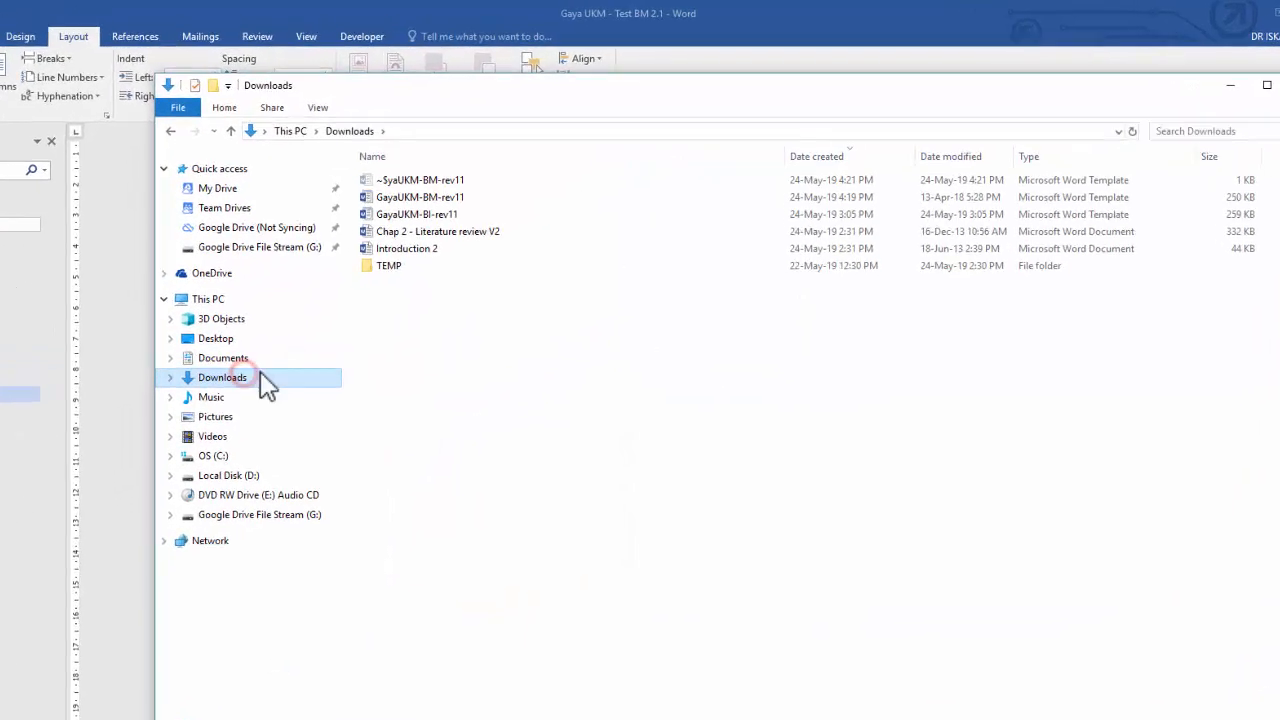
click(398, 288)
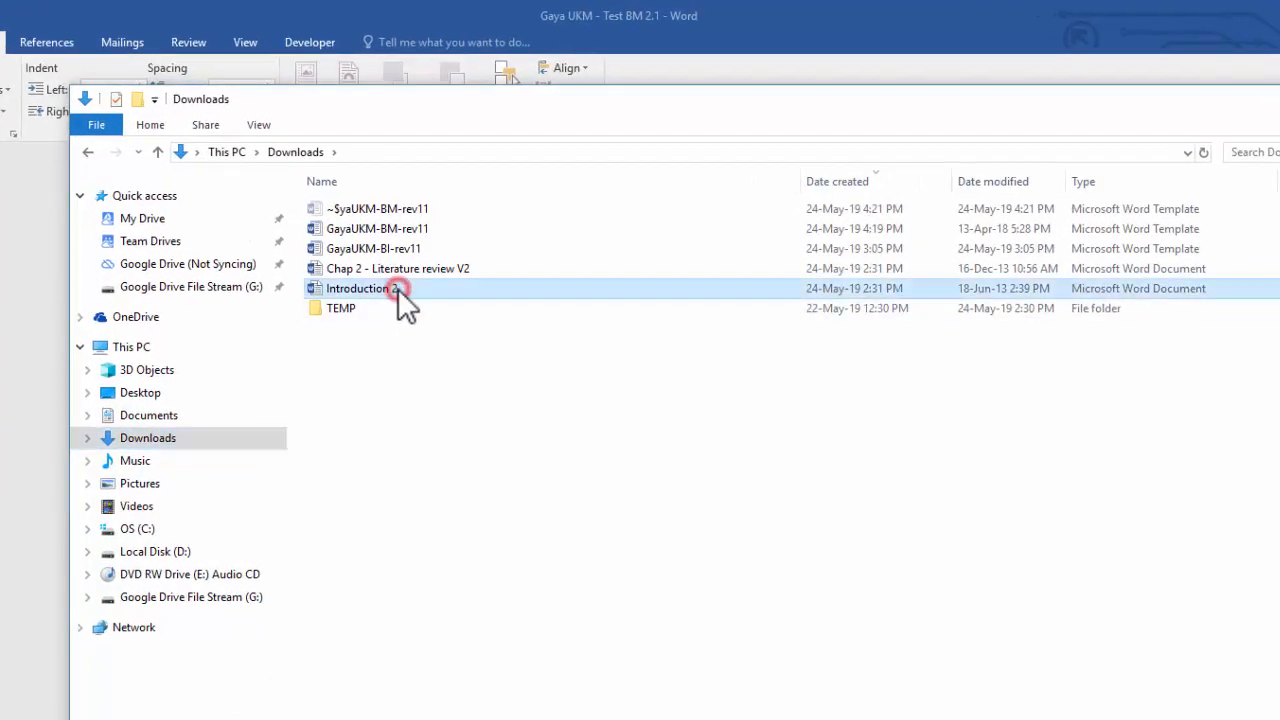
double_click(398, 290)
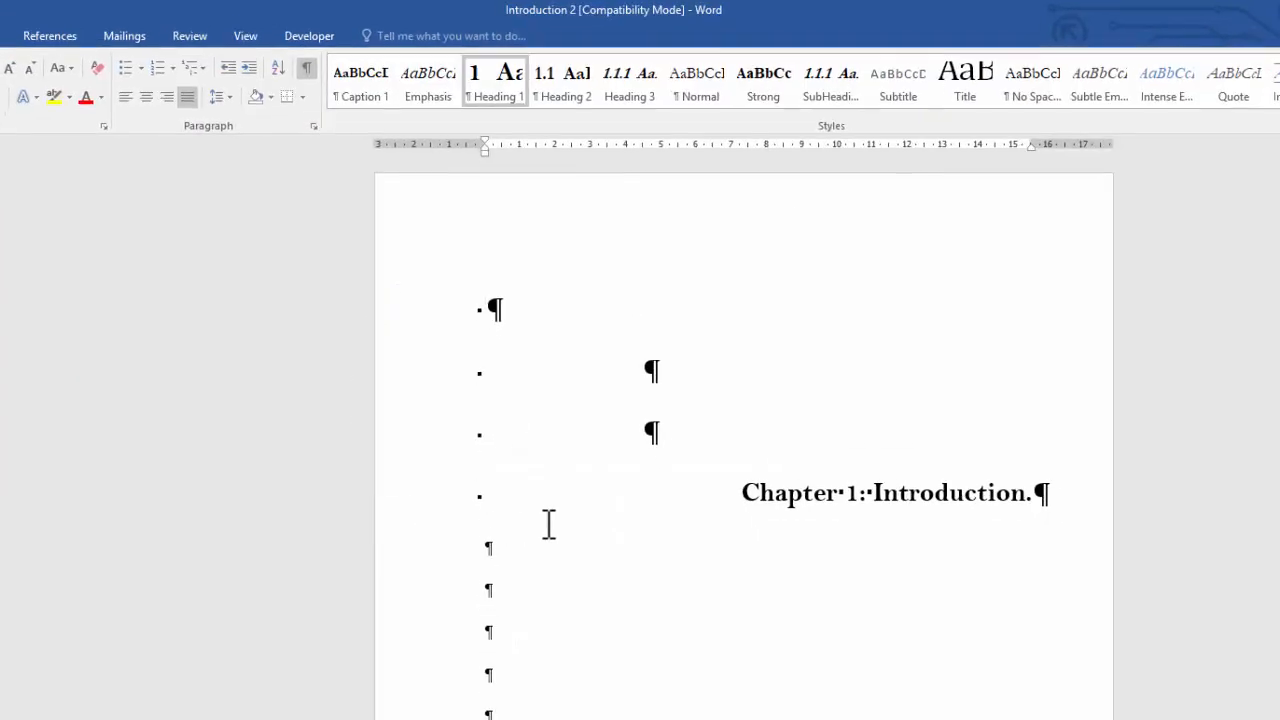
Select and copy the first two paragraphs under 6.1 Introduction in Introduction 2.
scroll(549, 523, down, 8)
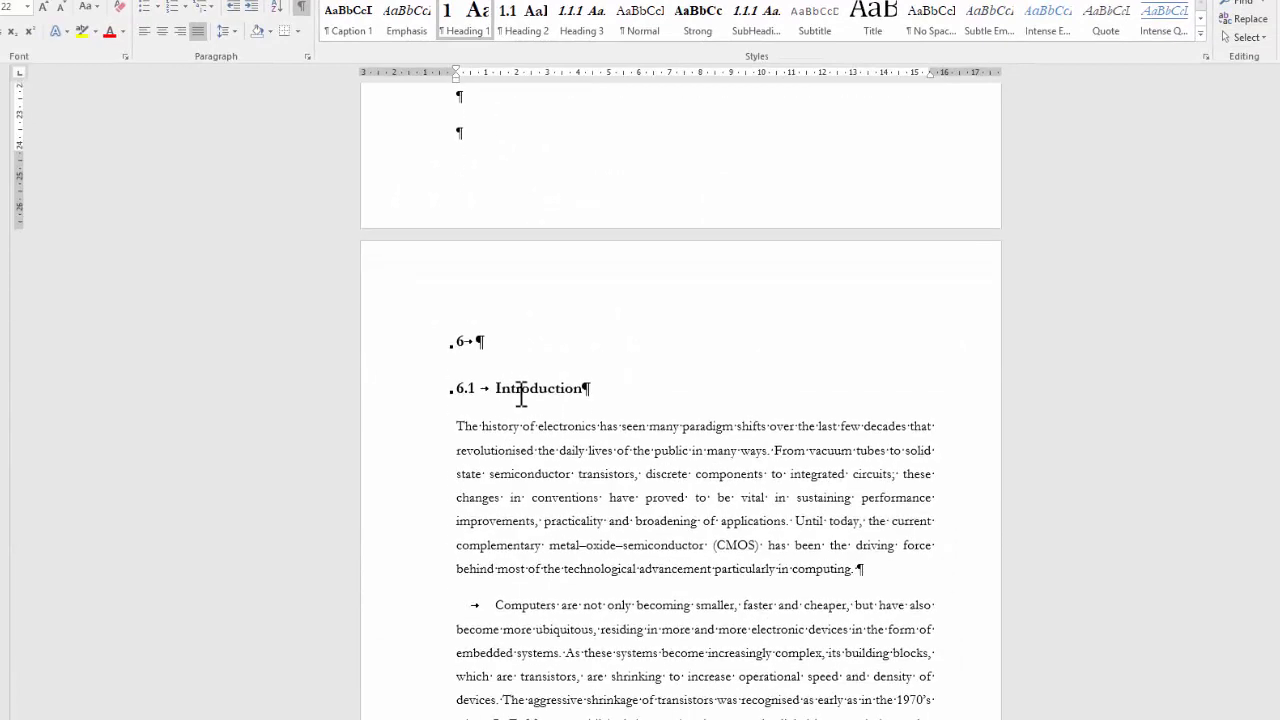
scroll(521, 393, down, 3)
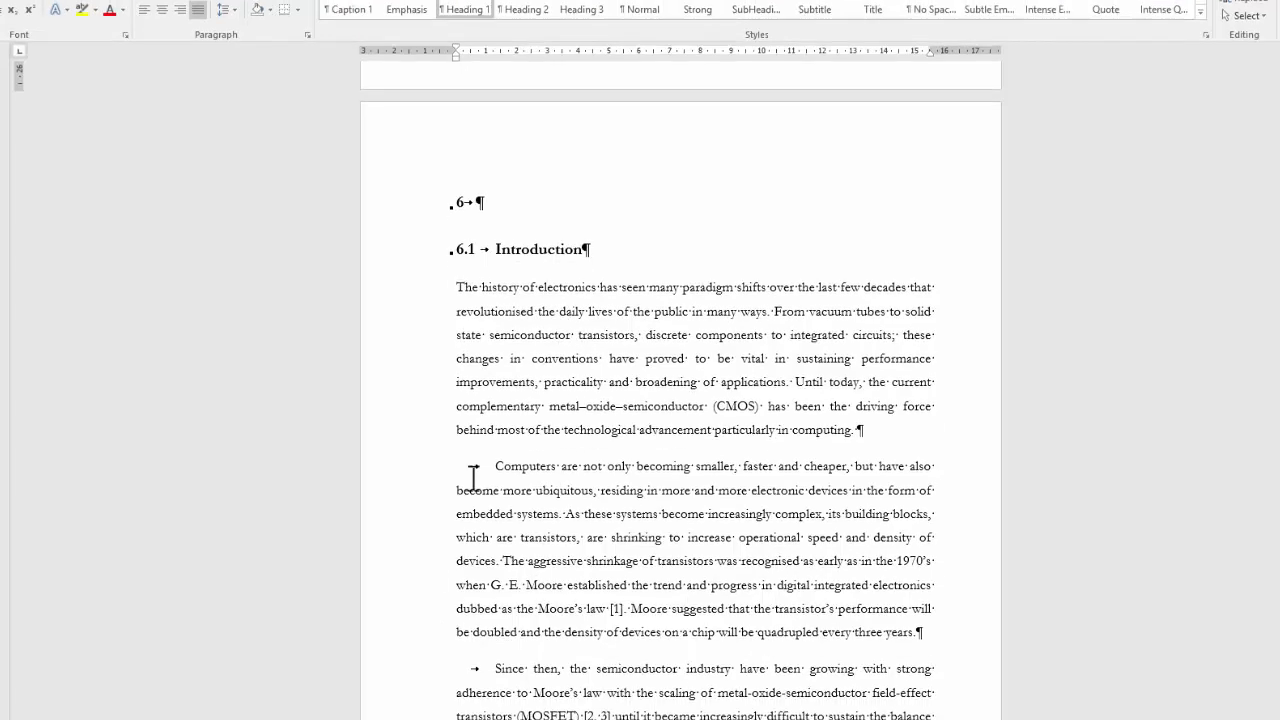
click(320, 655)
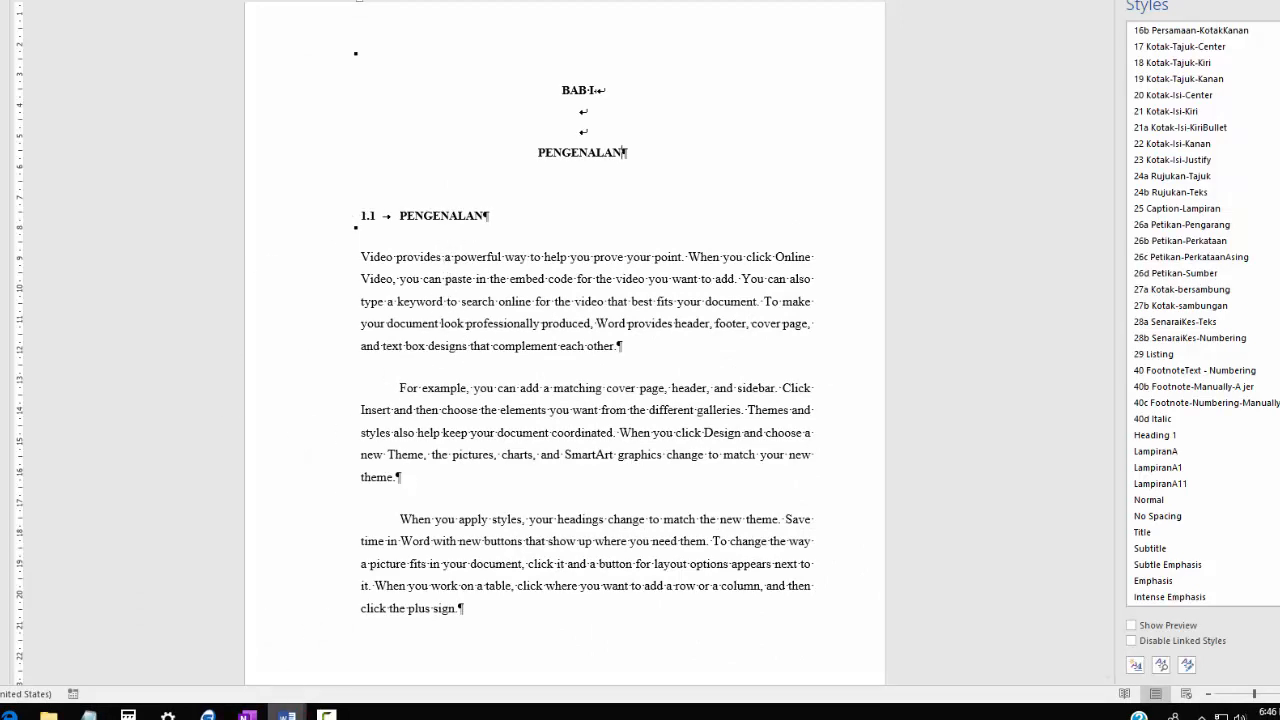
mouse_move(287, 713)
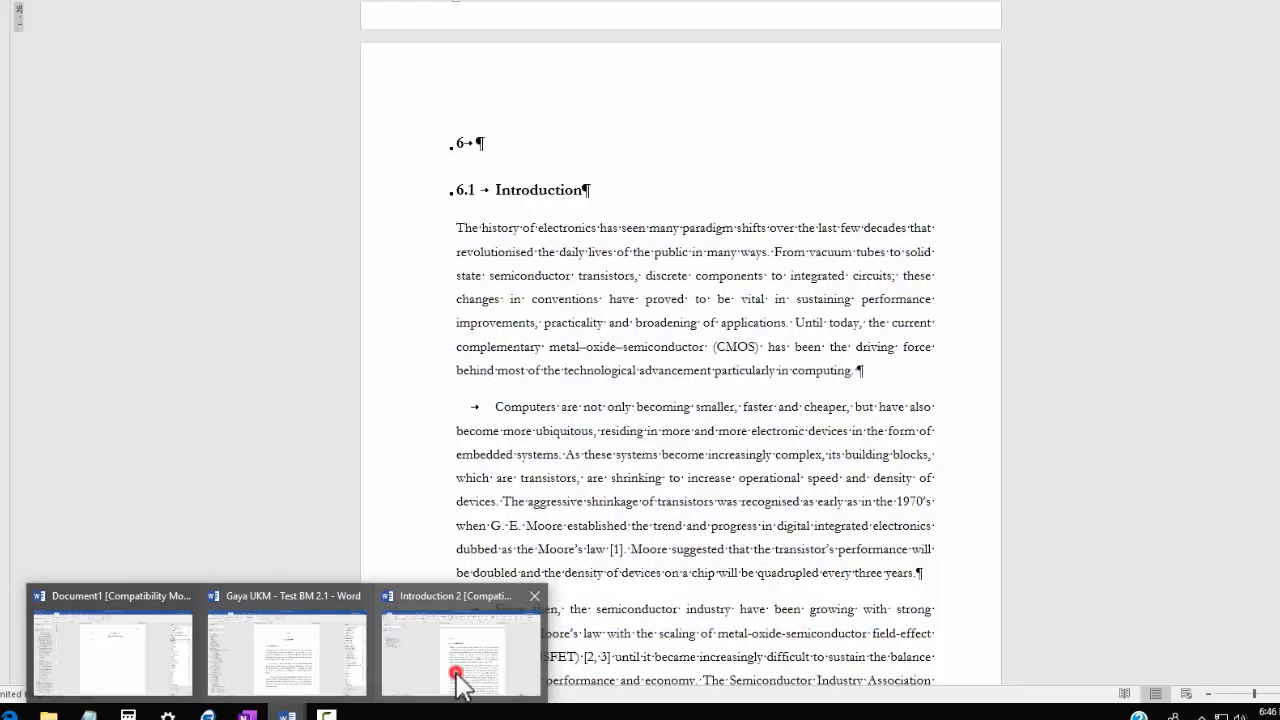
click(457, 672)
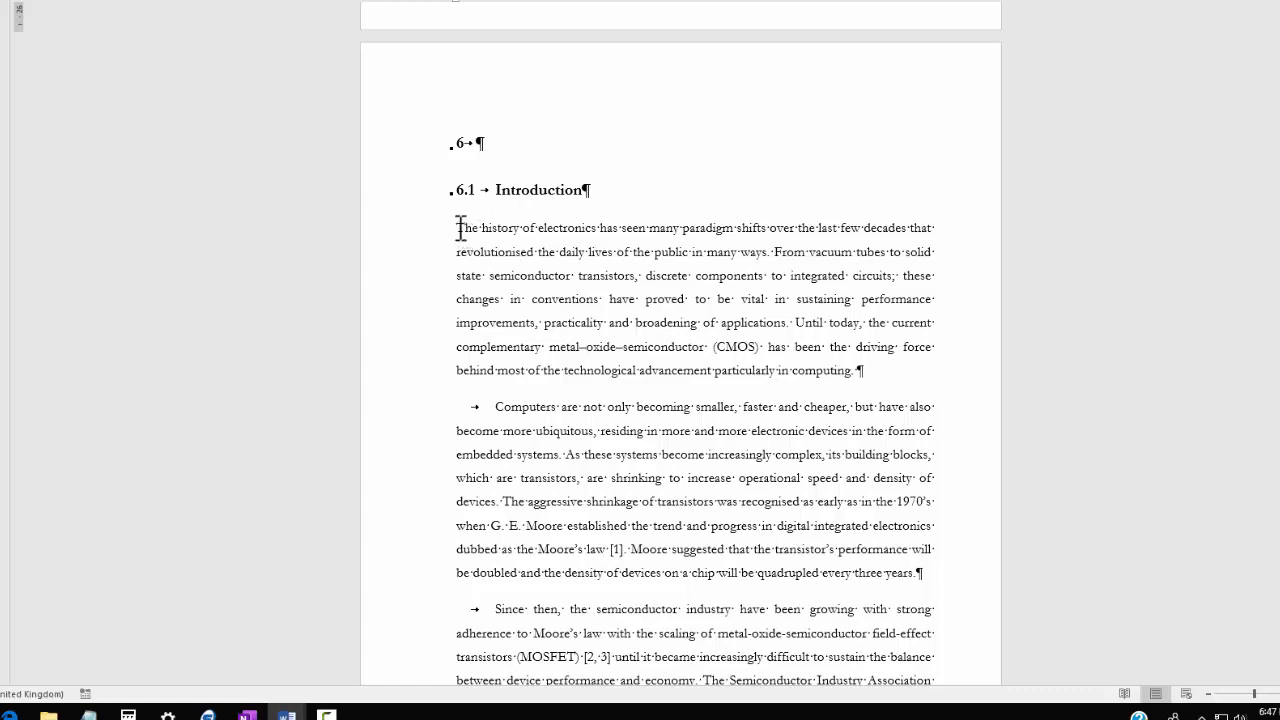
drag(458, 228, 857, 362)
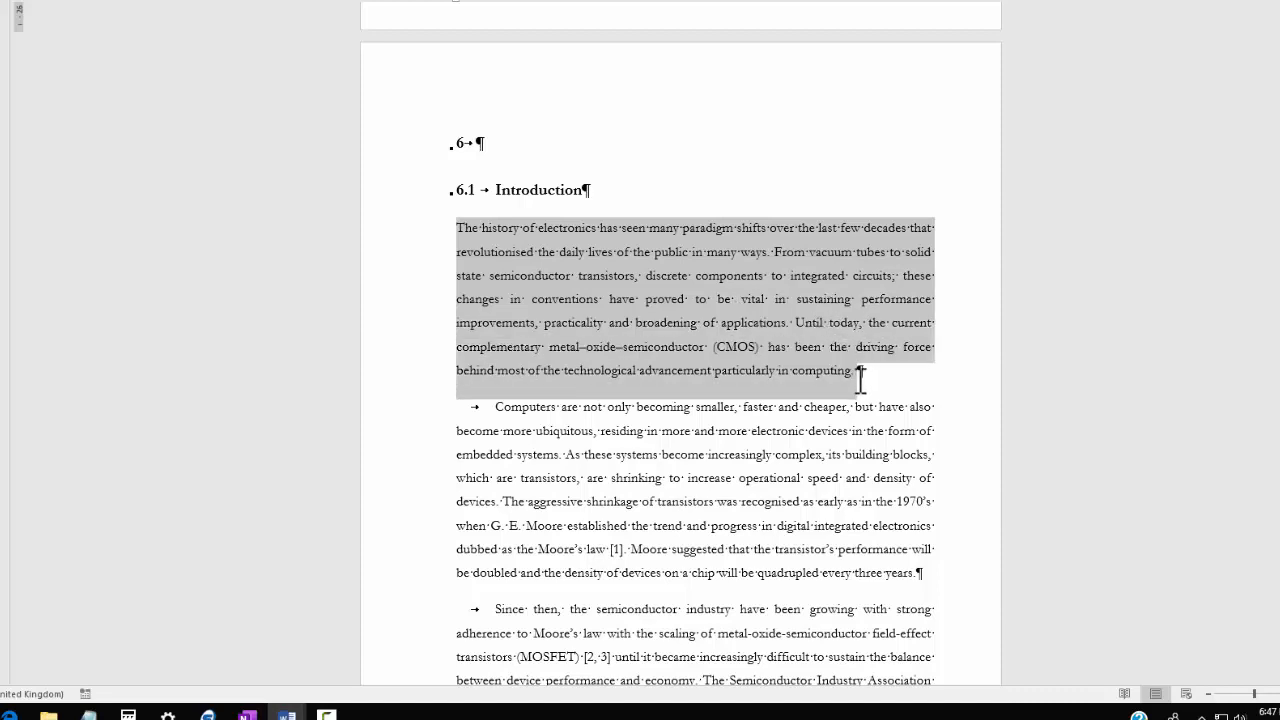
scroll(900, 380, down, 3)
drag(860, 380, 919, 386)
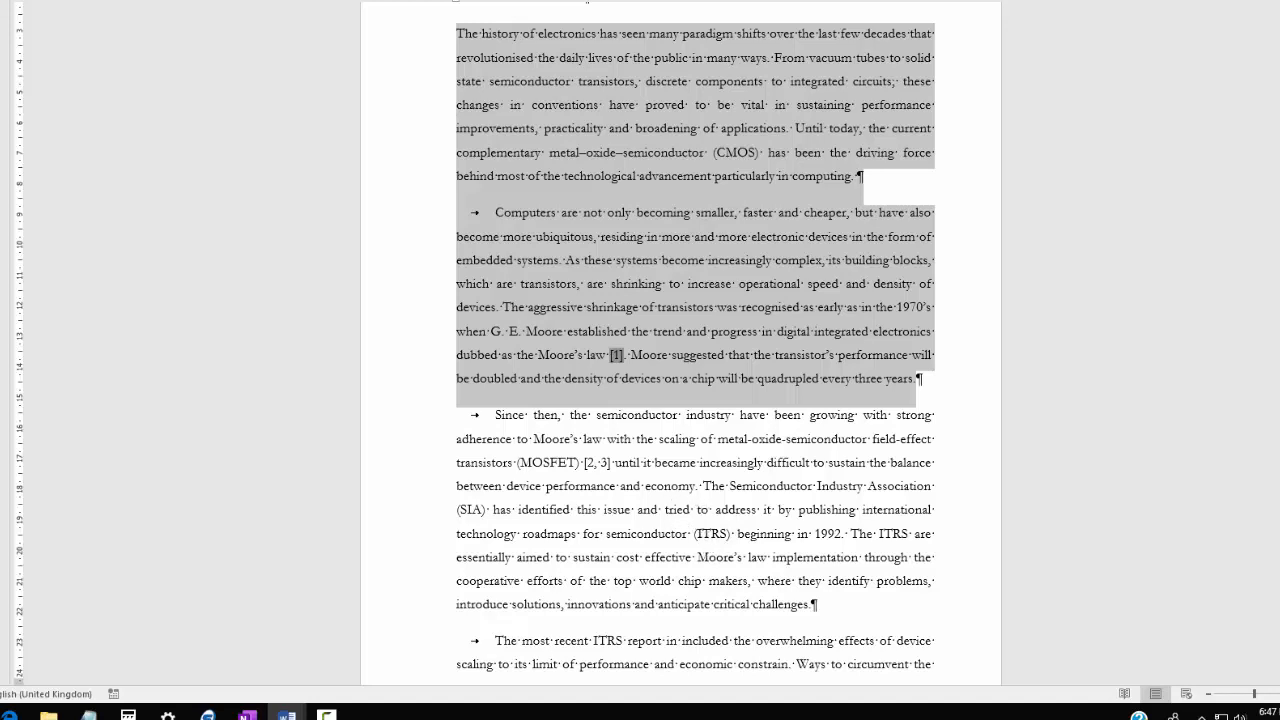
Return to the Gaya UKM thesis and select the placeholder paragraph under 1.1 PENGENALAN.
click(287, 713)
click(285, 670)
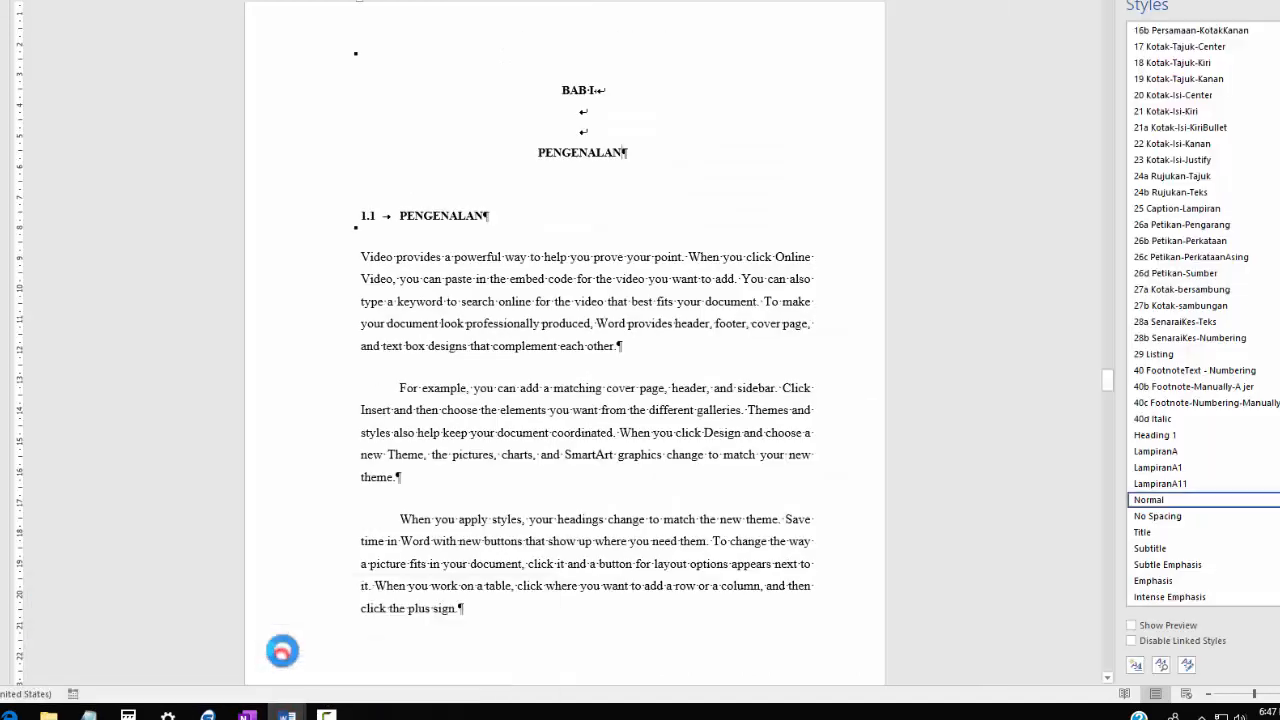
drag(361, 257, 457, 460)
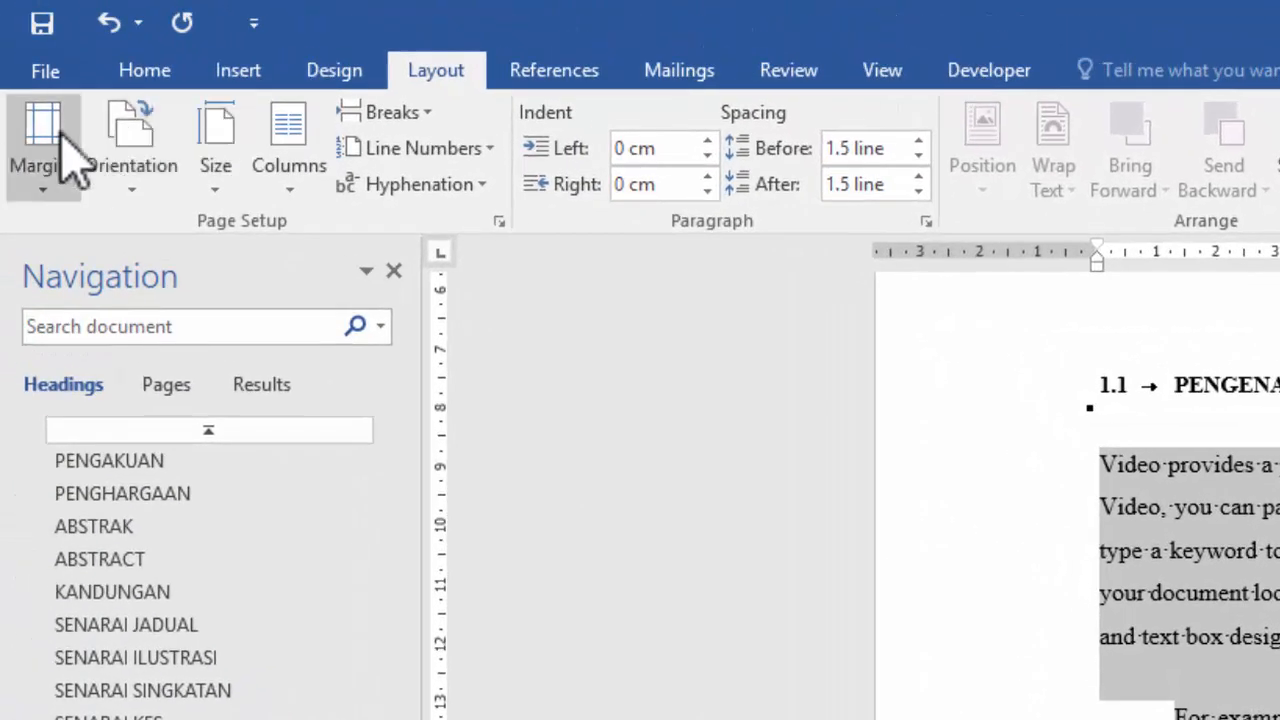
Paste the copied paragraphs as text only and delete the tab before 'Computers'.
click(146, 72)
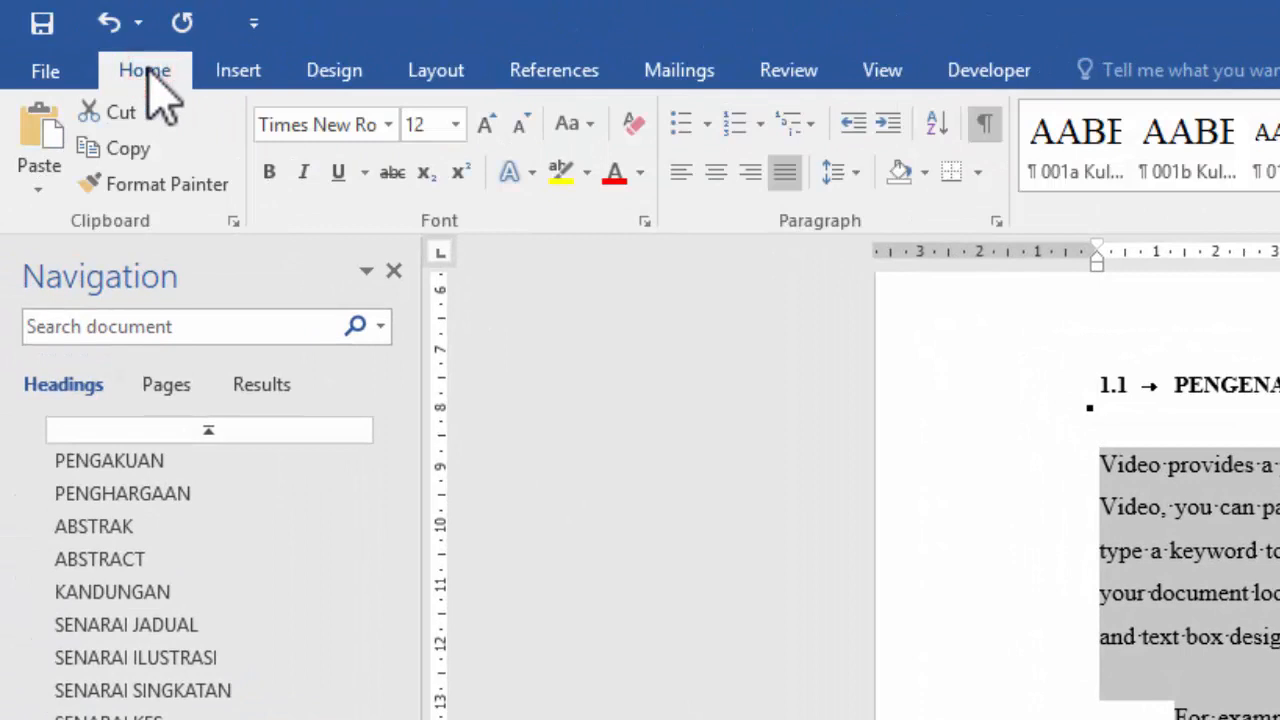
click(39, 180)
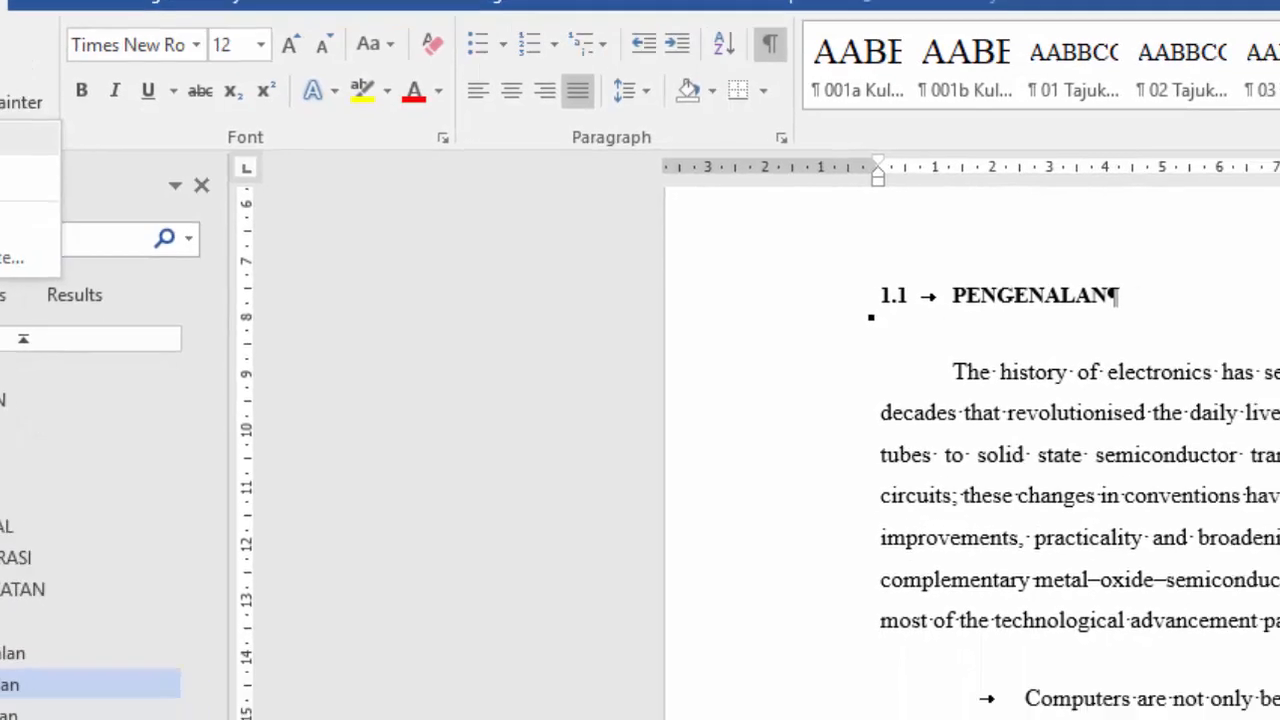
click(127, 265)
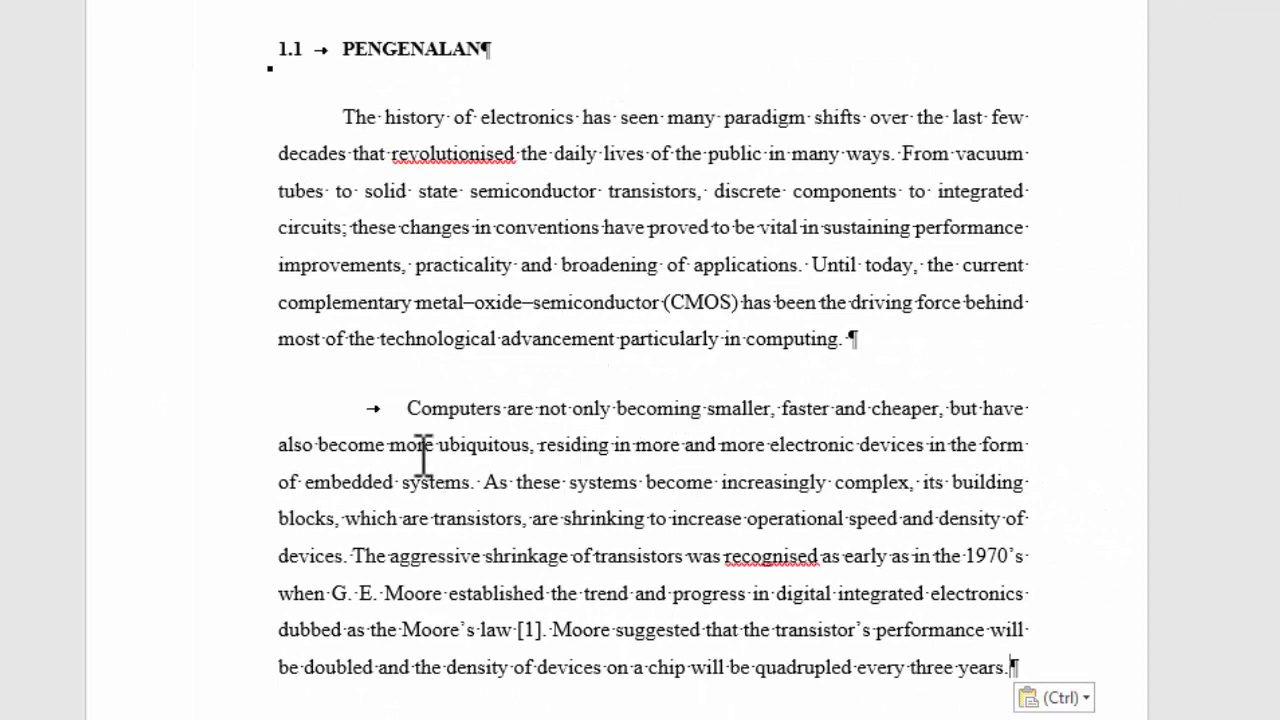
click(407, 409)
key(BackSpace)
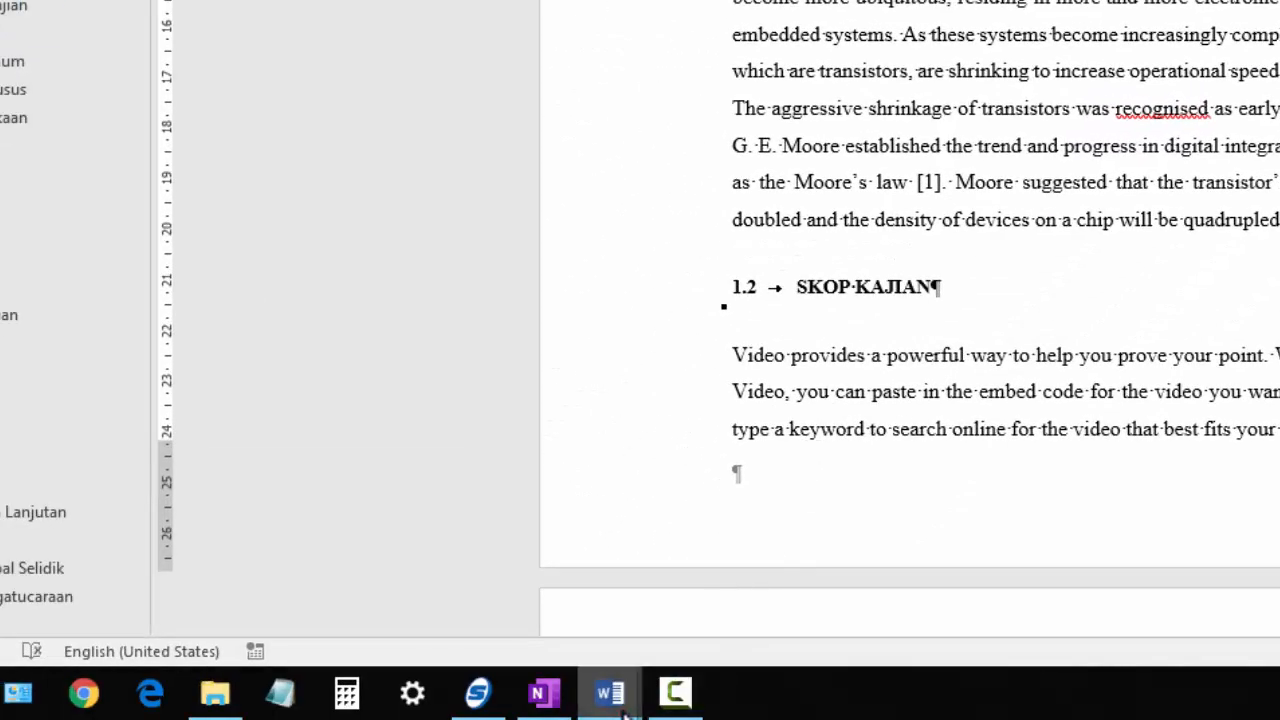
Switch to the Introduction 2 document and scroll up to the 6.1 Introduction heading.
mouse_move(610, 712)
click(843, 651)
scroll(596, 628, down, 5)
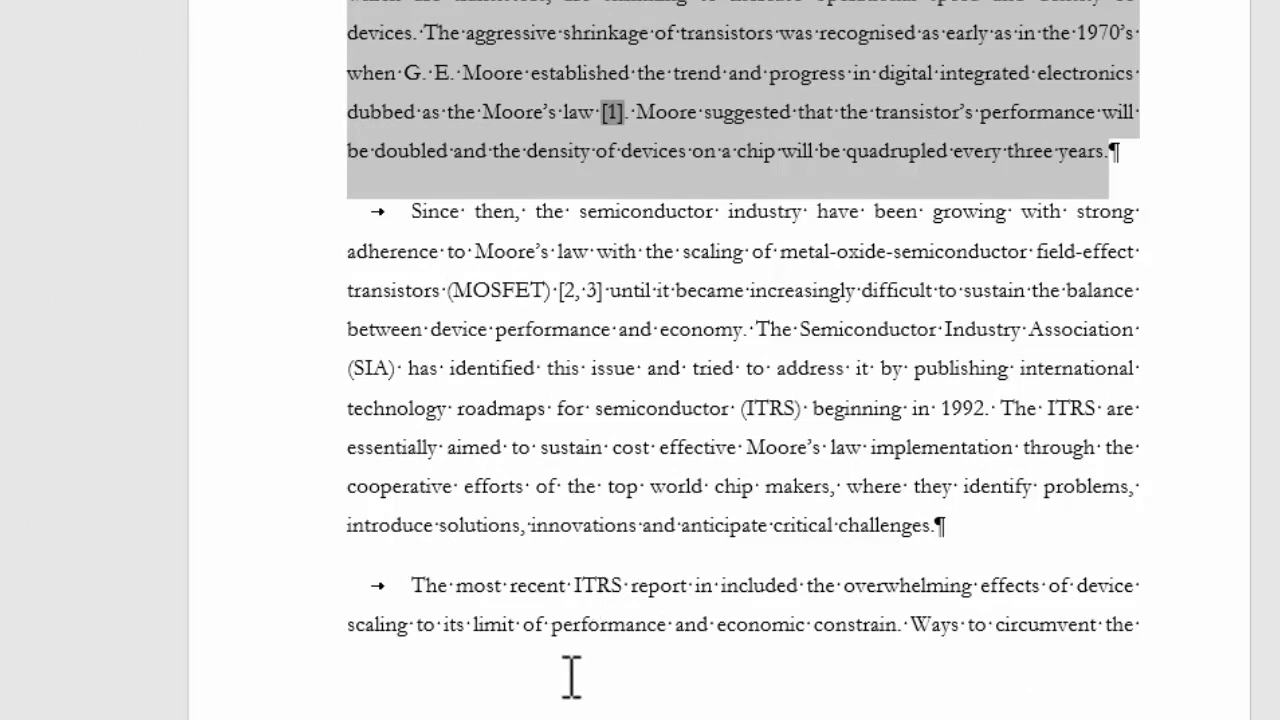
scroll(551, 705, up, 3)
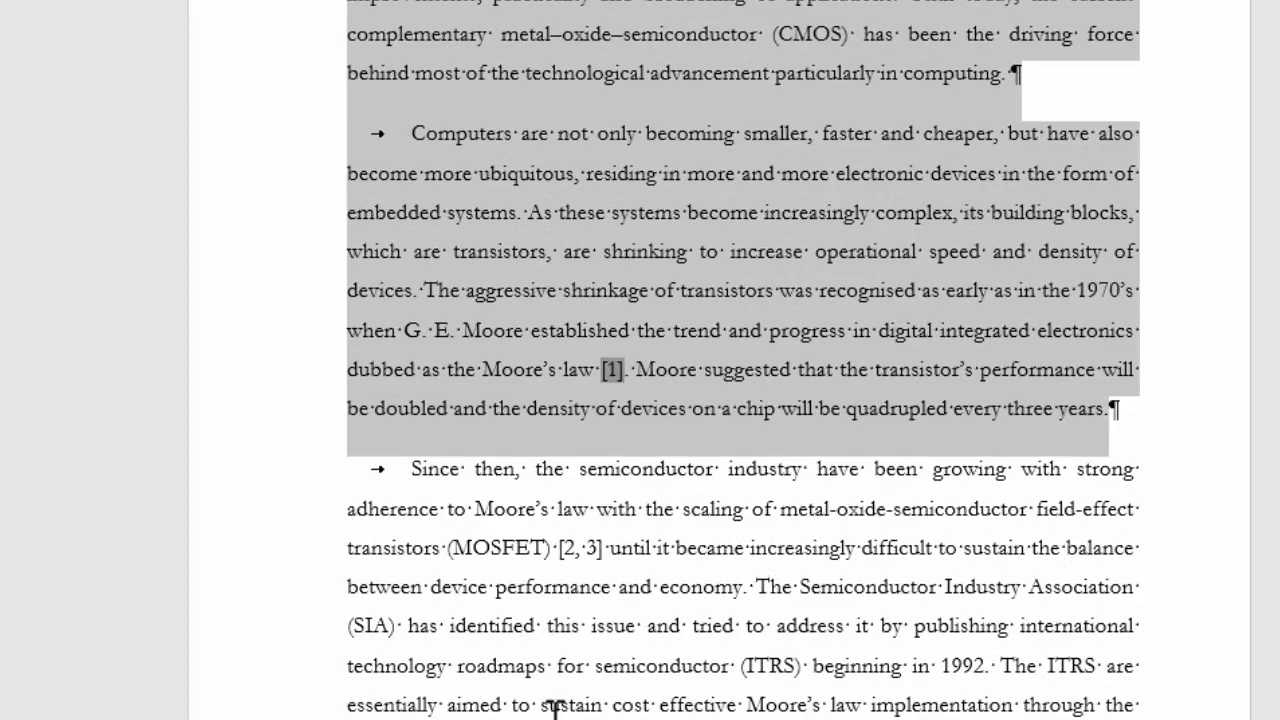
scroll(553, 705, up, 4)
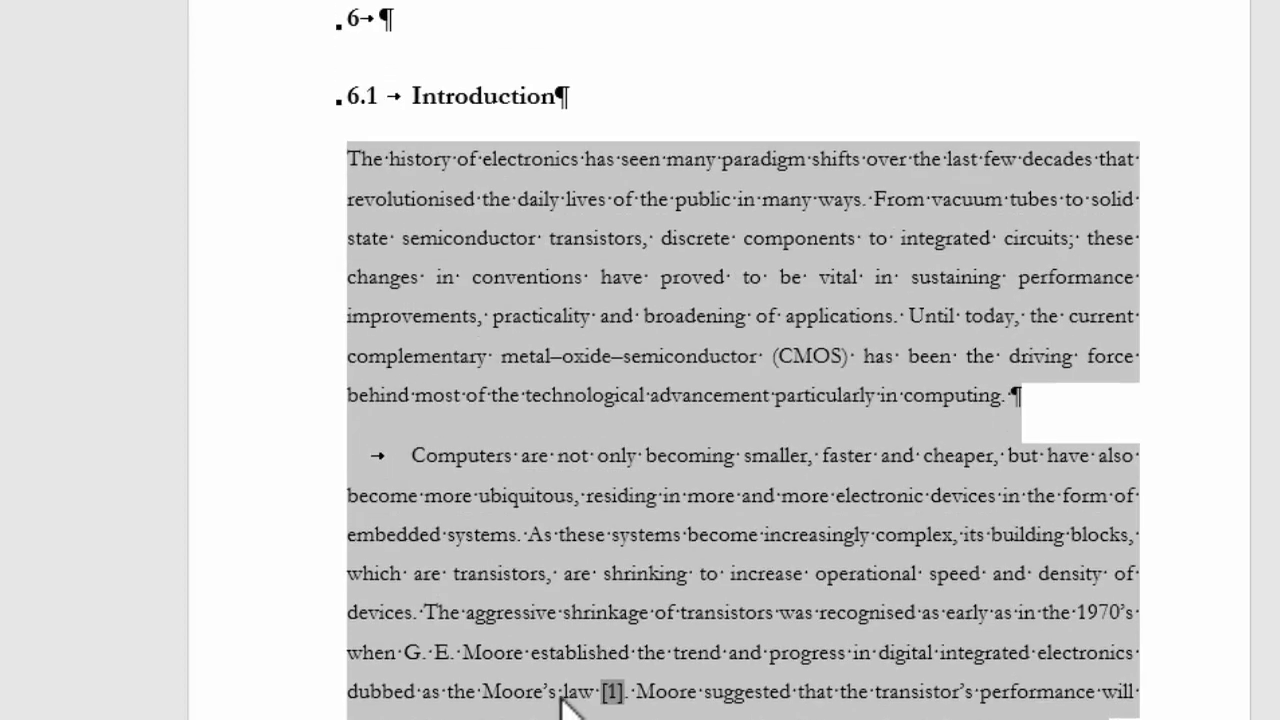
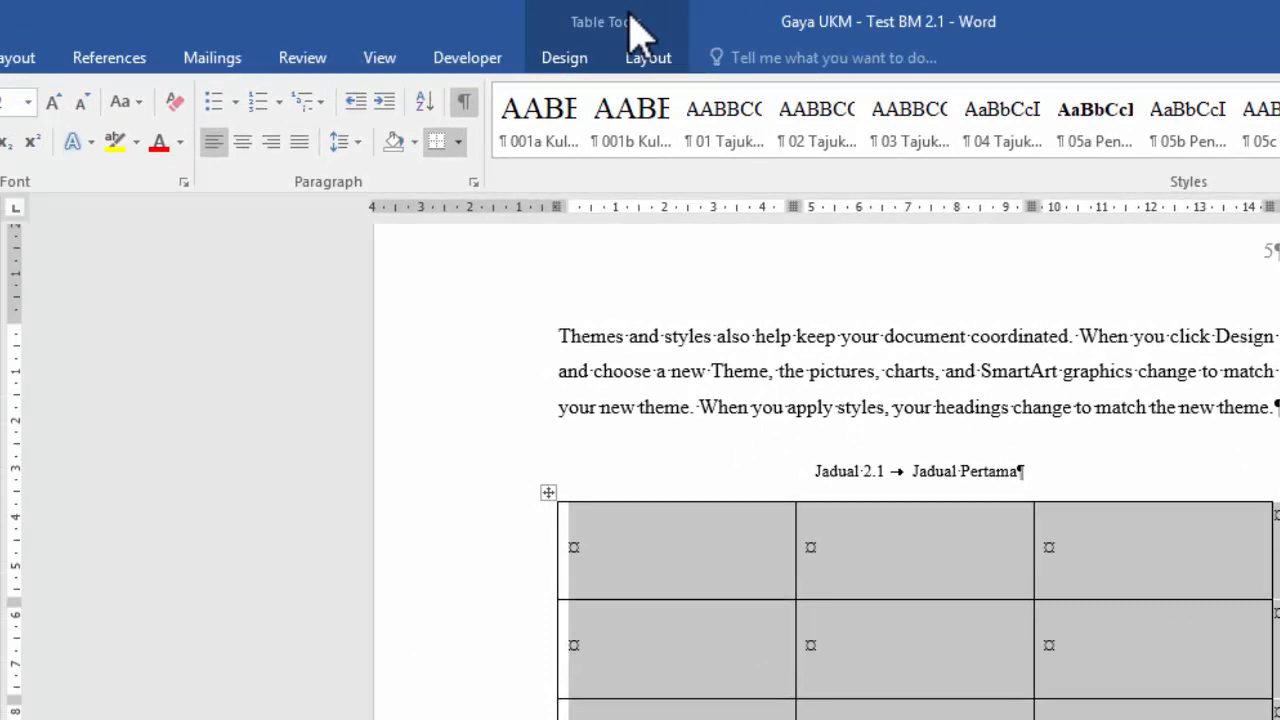
Apply the custom GayaUKM-Mazleha style from the Table Styles gallery to the Jadual 2.1 table.
click(560, 60)
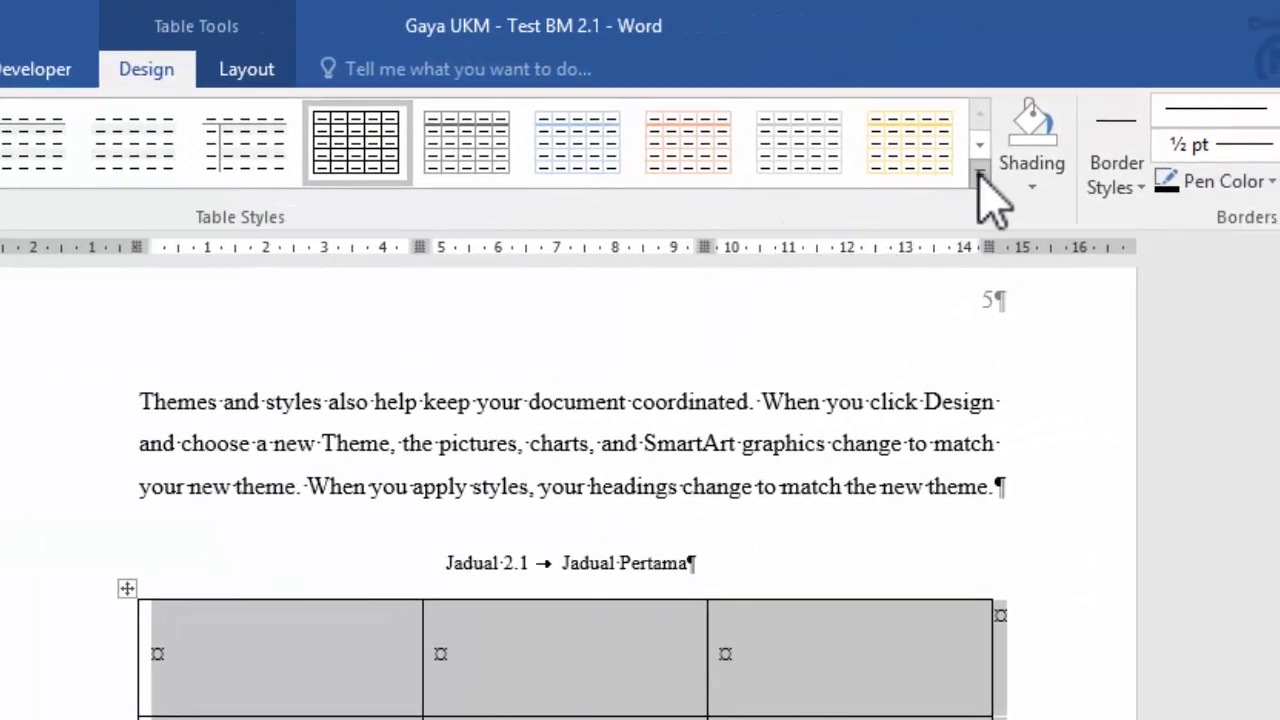
click(979, 175)
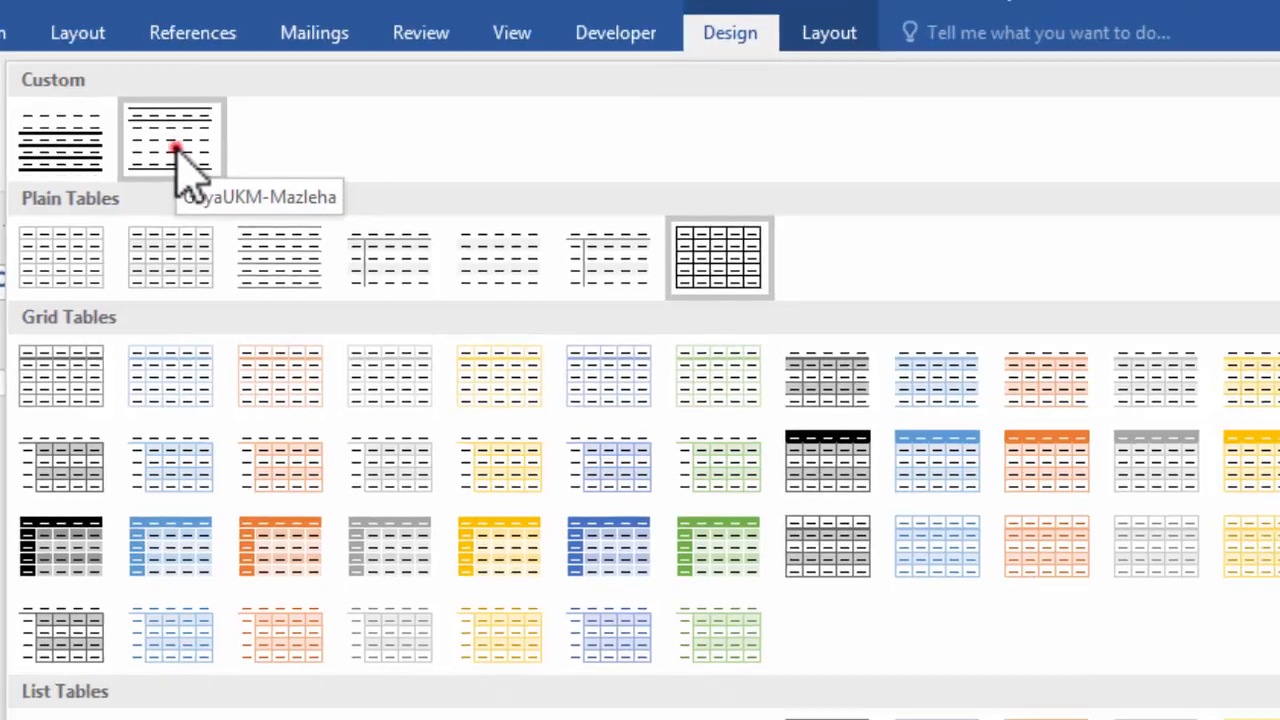
click(228, 195)
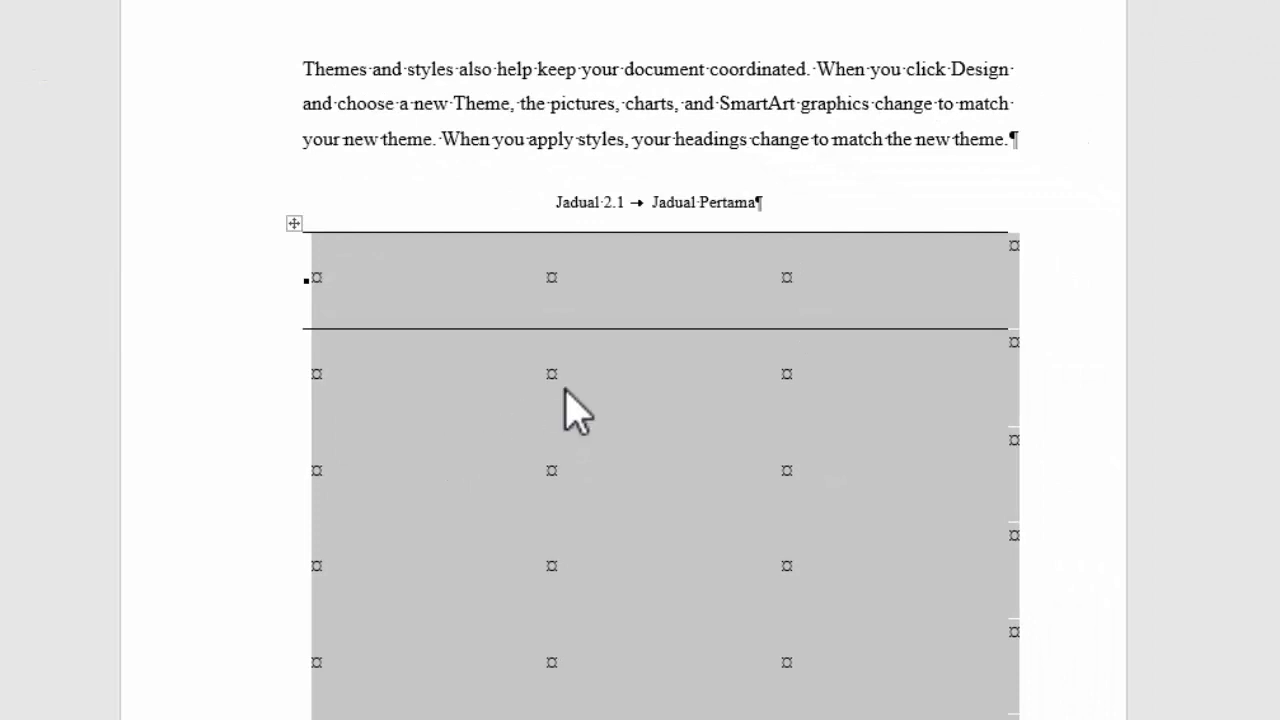
Select the table's first row and give it the 18 Kotak-Tajuk-Kiri header style.
click(1102, 537)
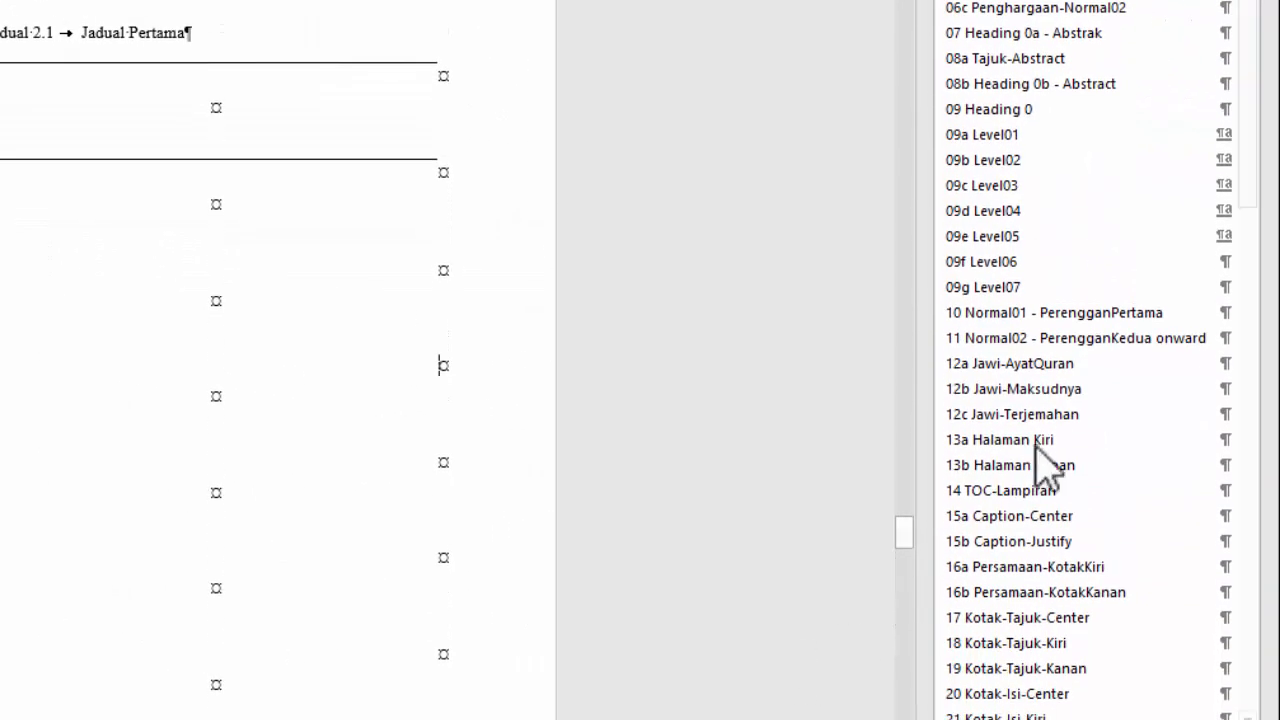
scroll(1060, 500, down, 2)
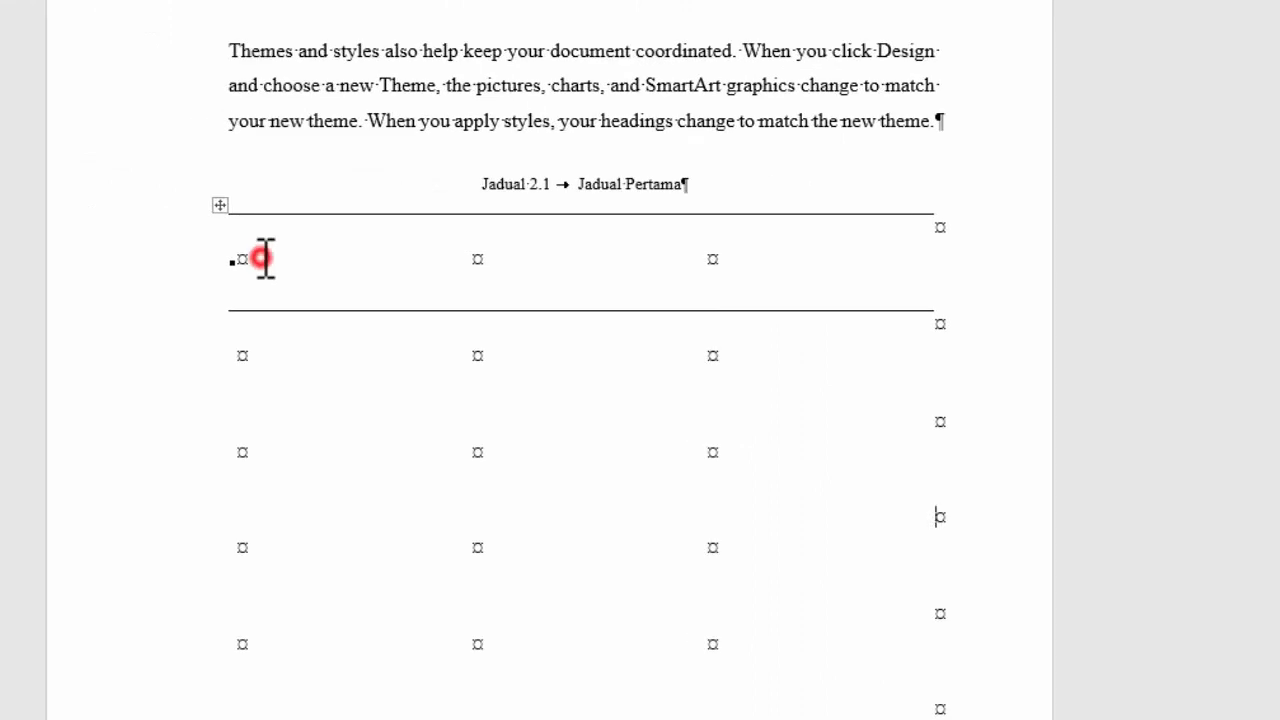
click(263, 259)
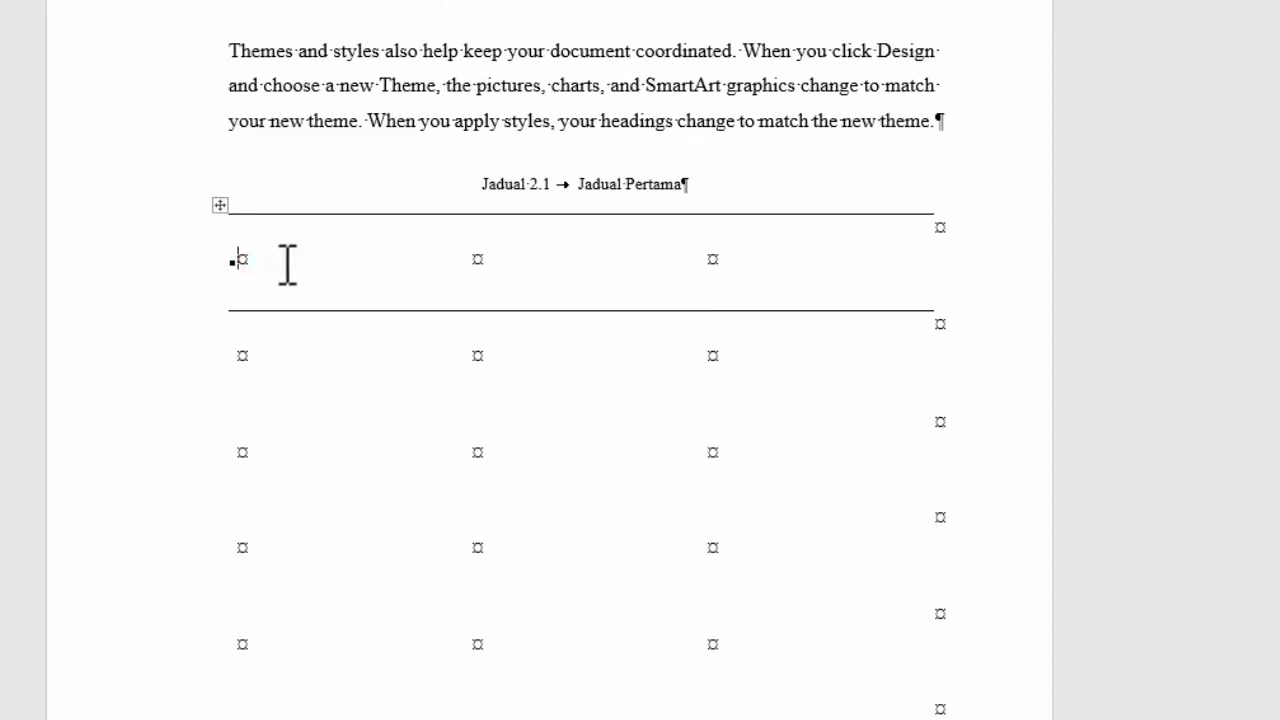
drag(265, 256, 825, 263)
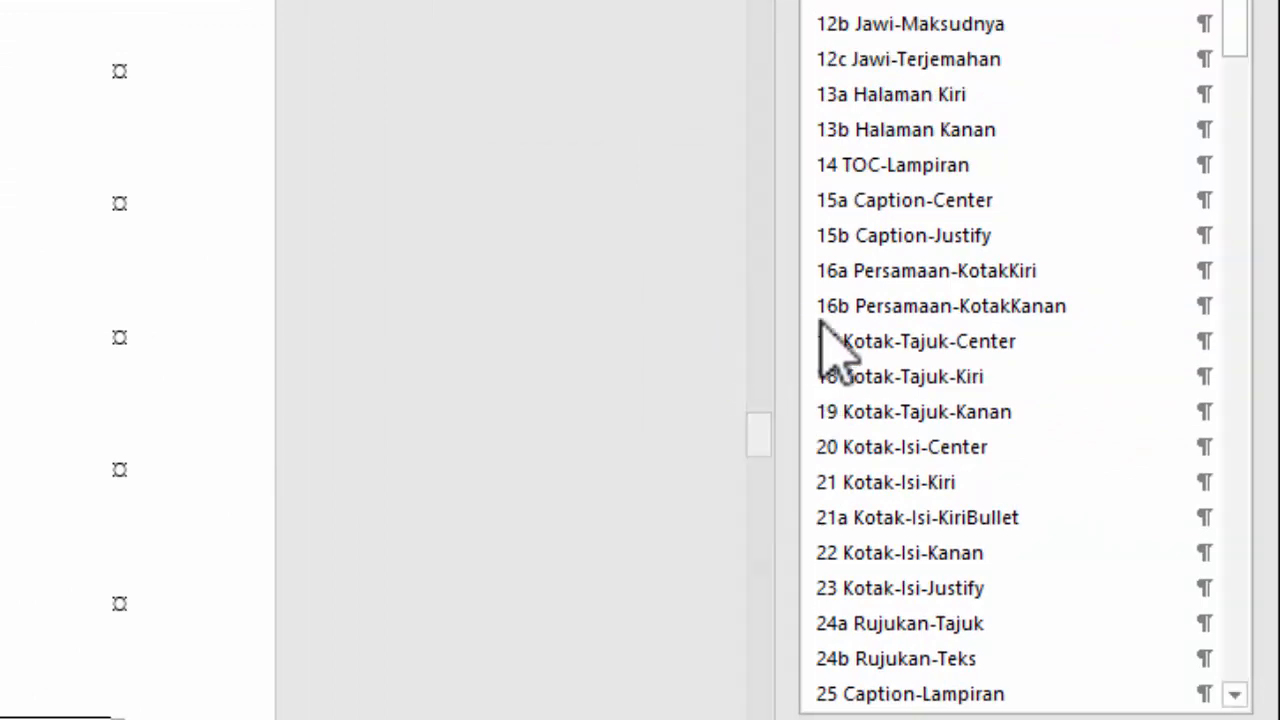
click(847, 379)
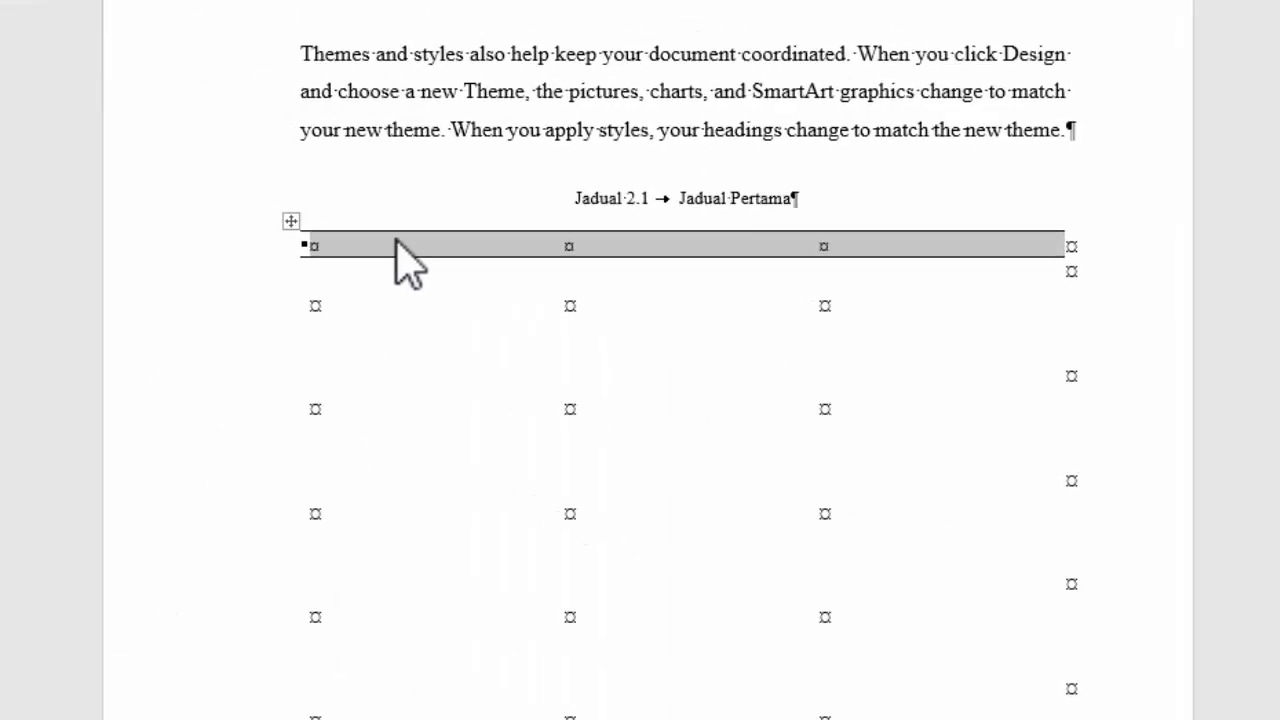
click(397, 242)
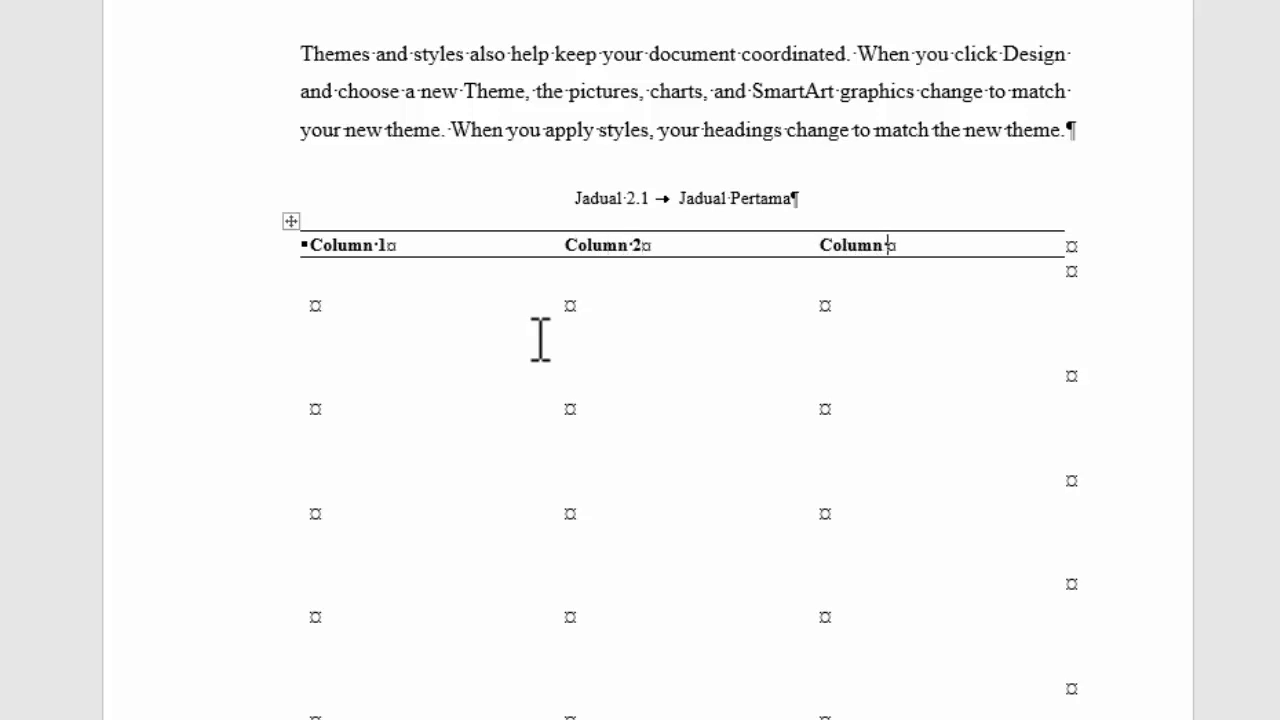
Apply the 21 Kotak-Isi-Kiri style to all body cells, then go to Column 1's first body cell.
click(586, 617)
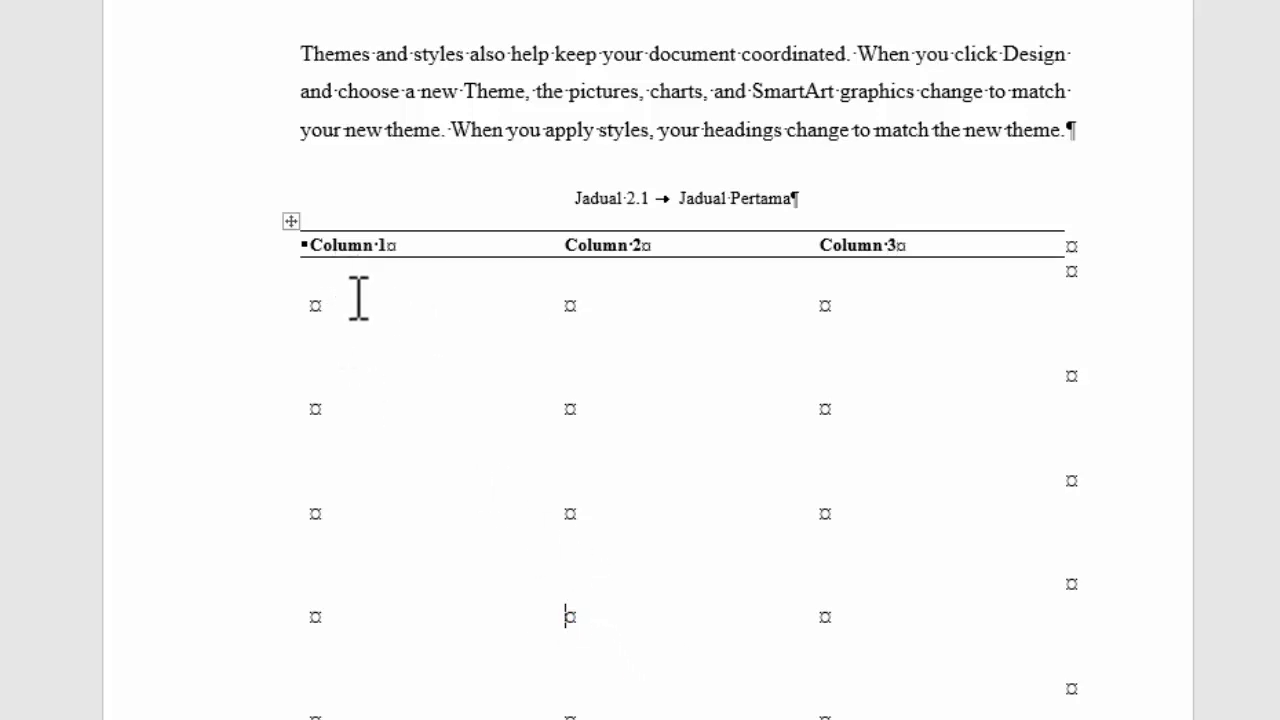
drag(358, 297, 993, 715)
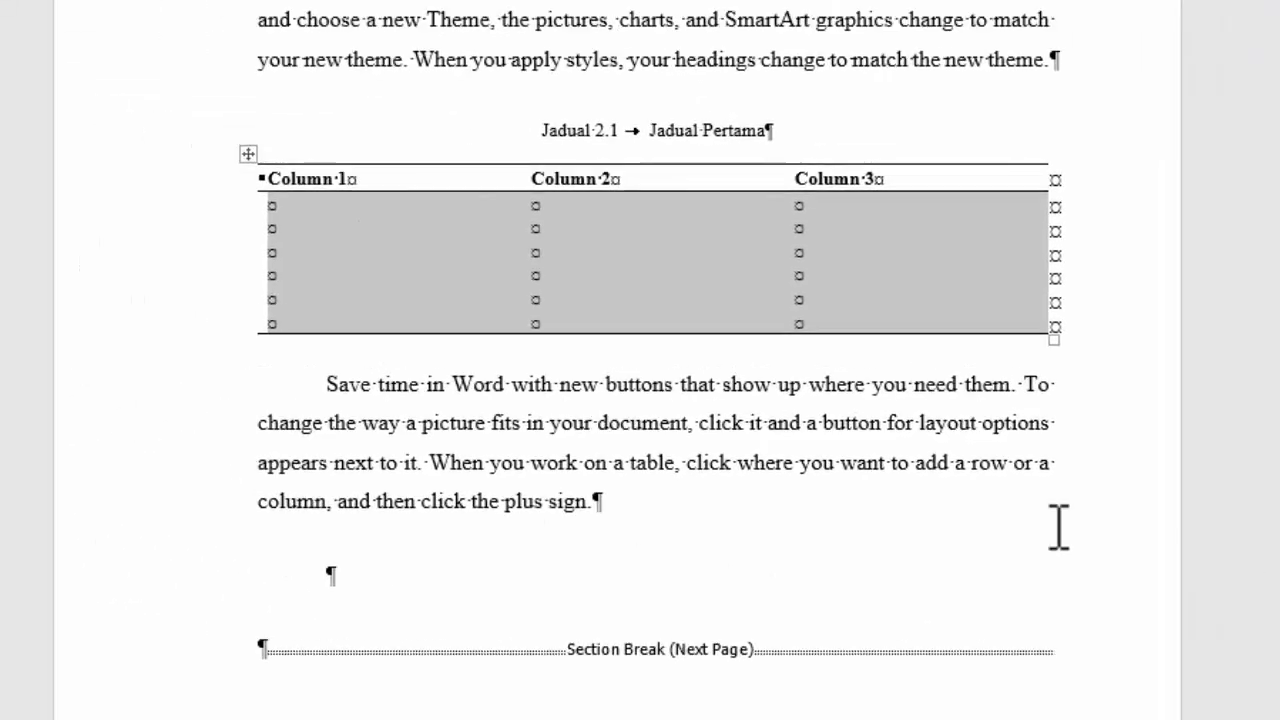
click(594, 303)
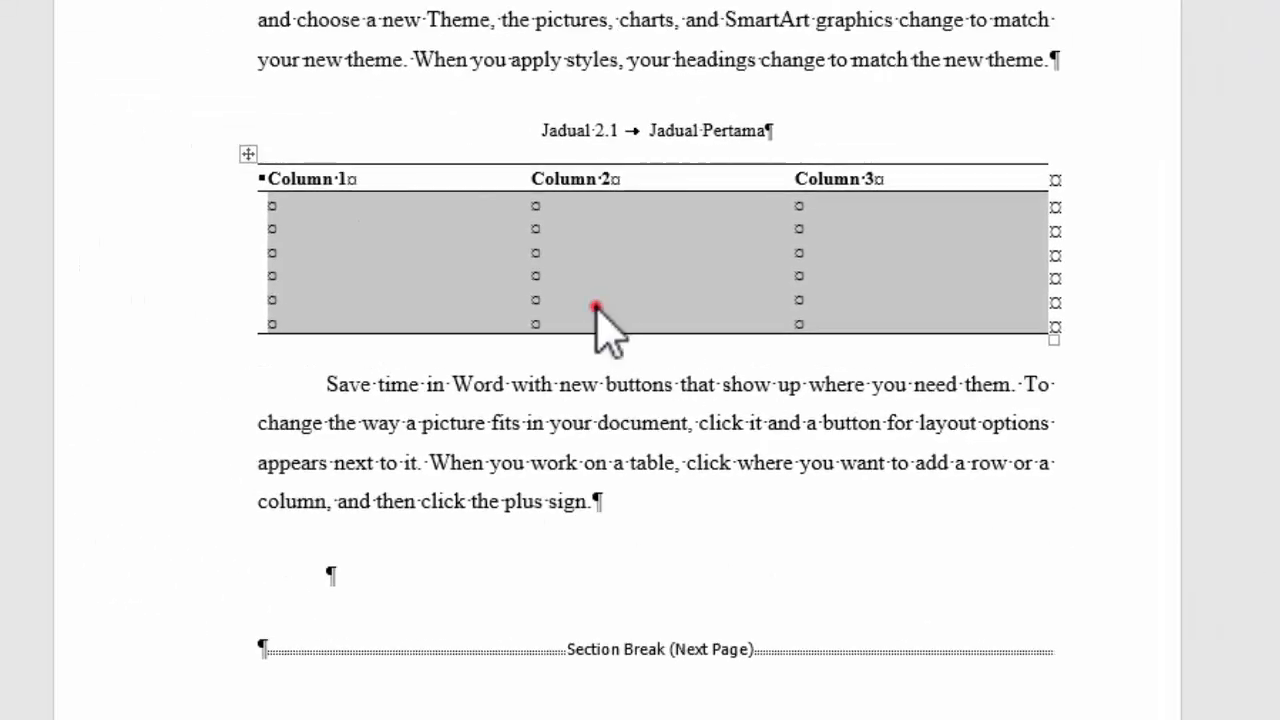
click(310, 204)
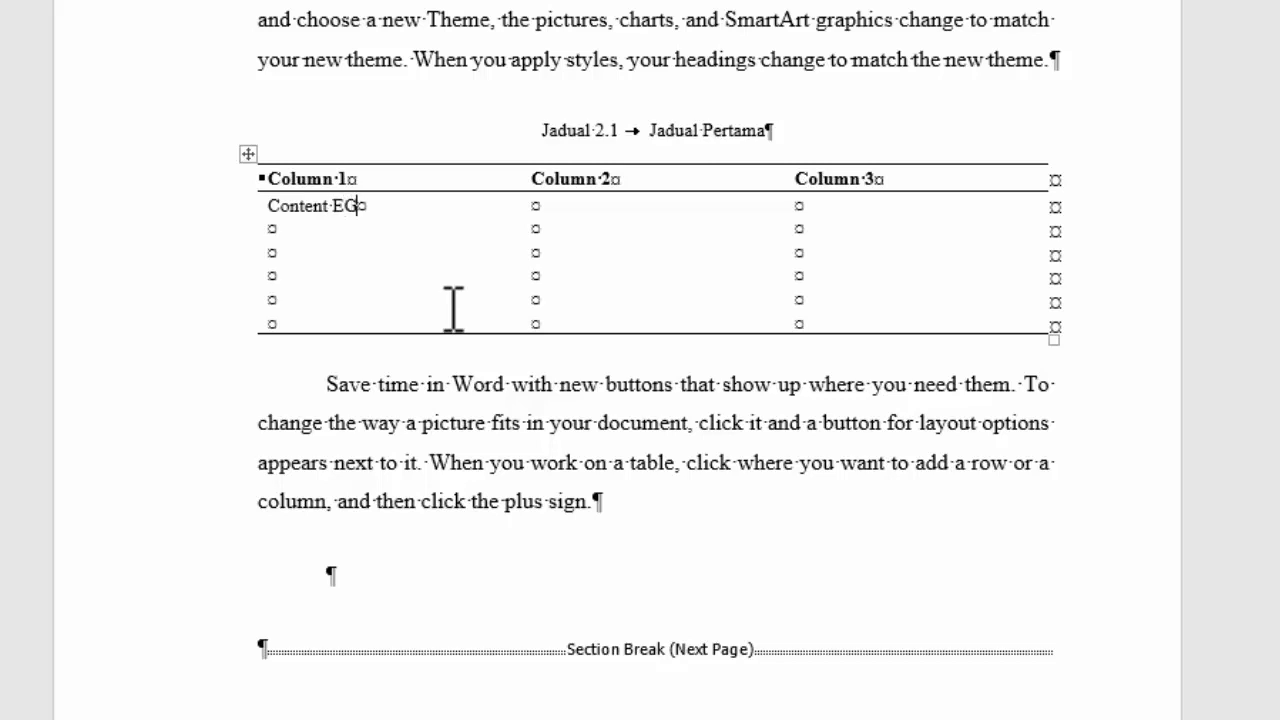
Copy 'Content EG' and paste it into every empty body cell across all three columns.
click(270, 207)
drag(270, 207, 345, 203)
key(ctrl+c)
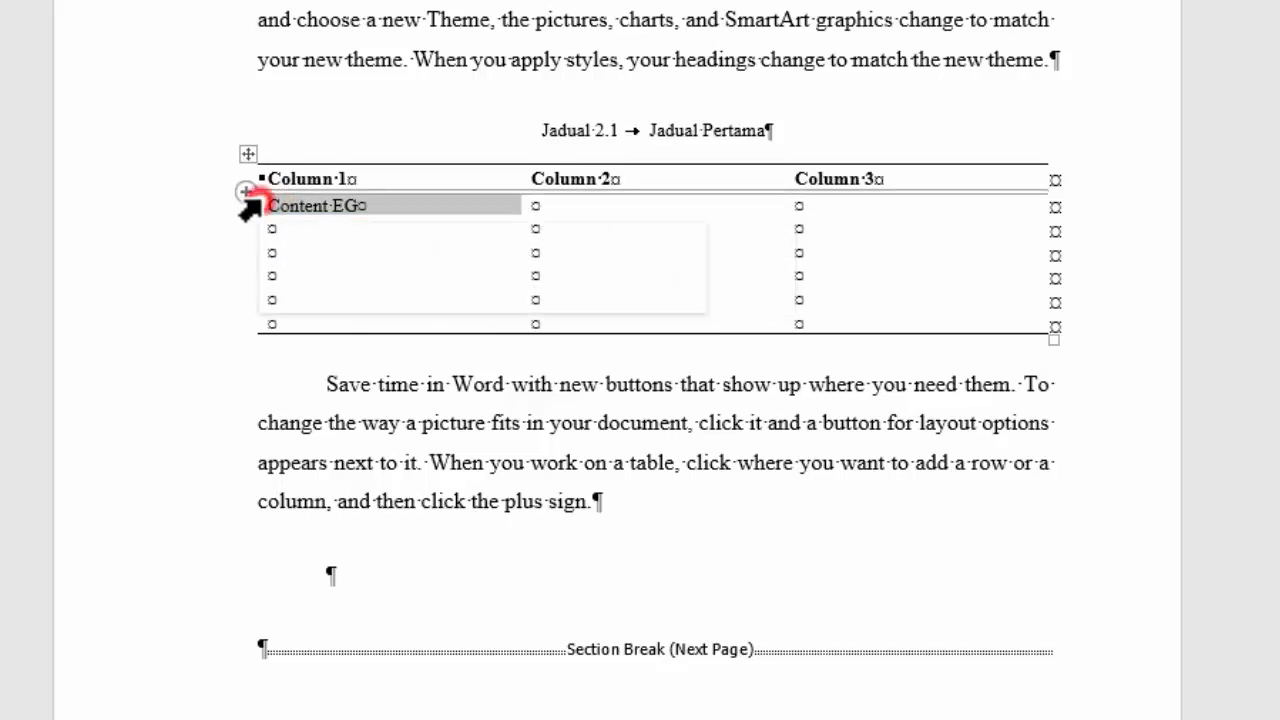
click(539, 208)
drag(560, 208, 912, 310)
text(Content EG	Content EG Content EG	Content EG Content EG	Content EG Content EG	Content EG Content EG	Content EG)
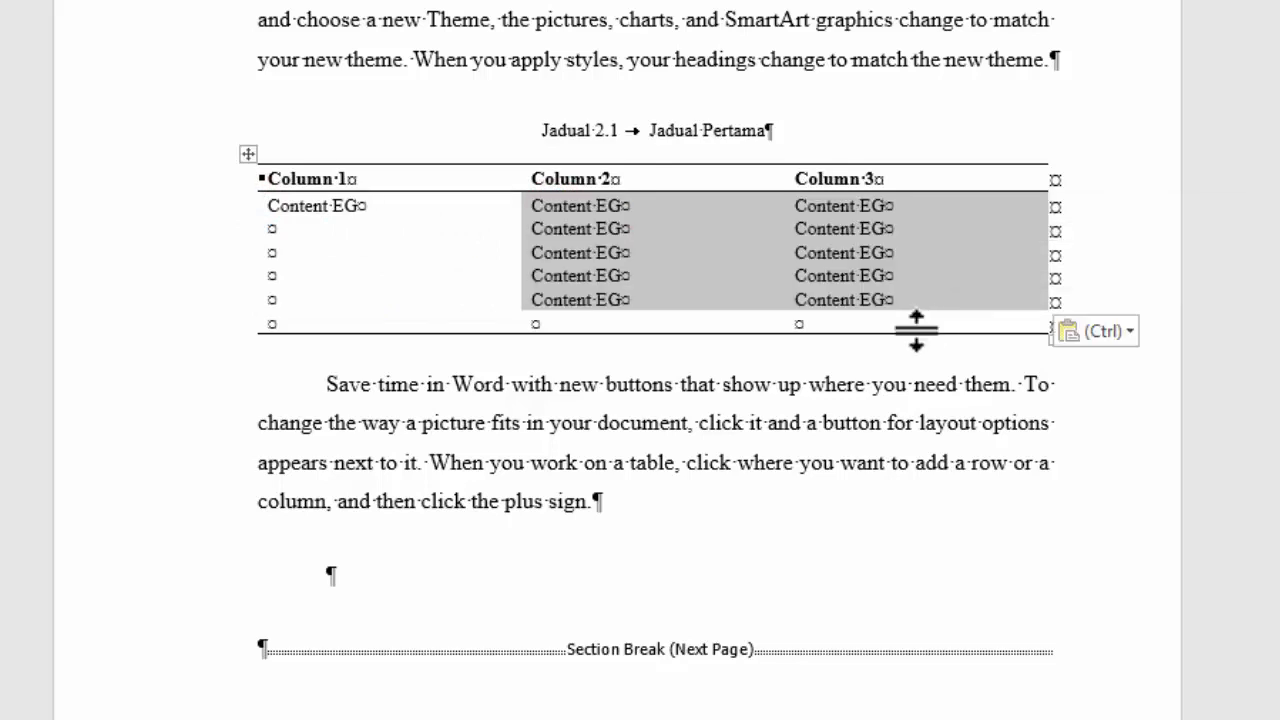
drag(343, 235, 400, 330)
text(Content EG Content EG Content EG Content EG Content EG)
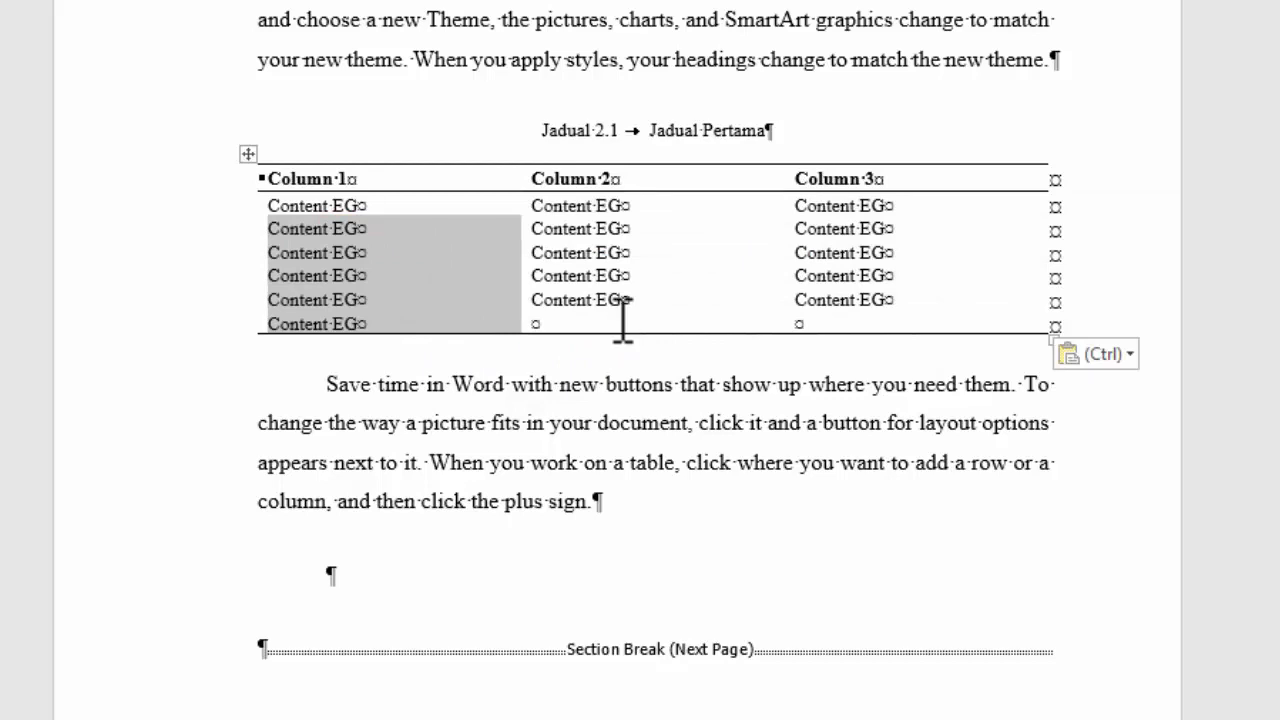
click(622, 323)
key(ctrl+v)
click(846, 323)
key(ctrl+v)
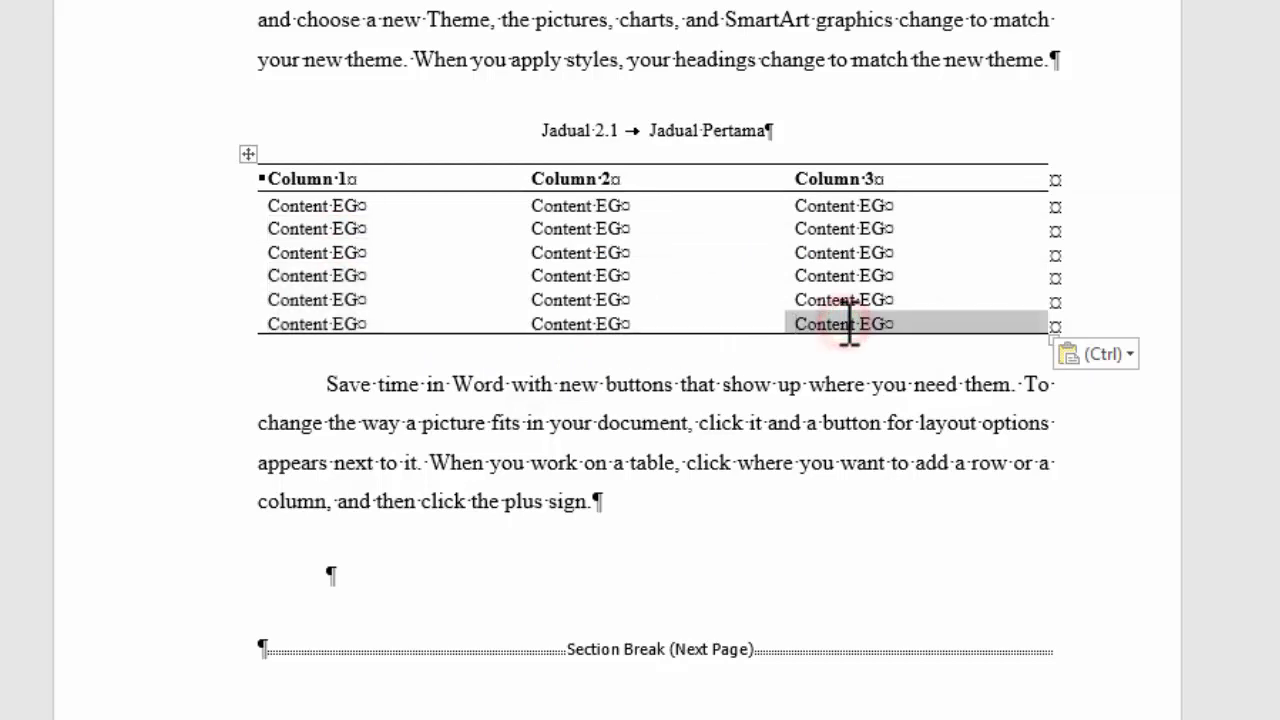
click(1103, 546)
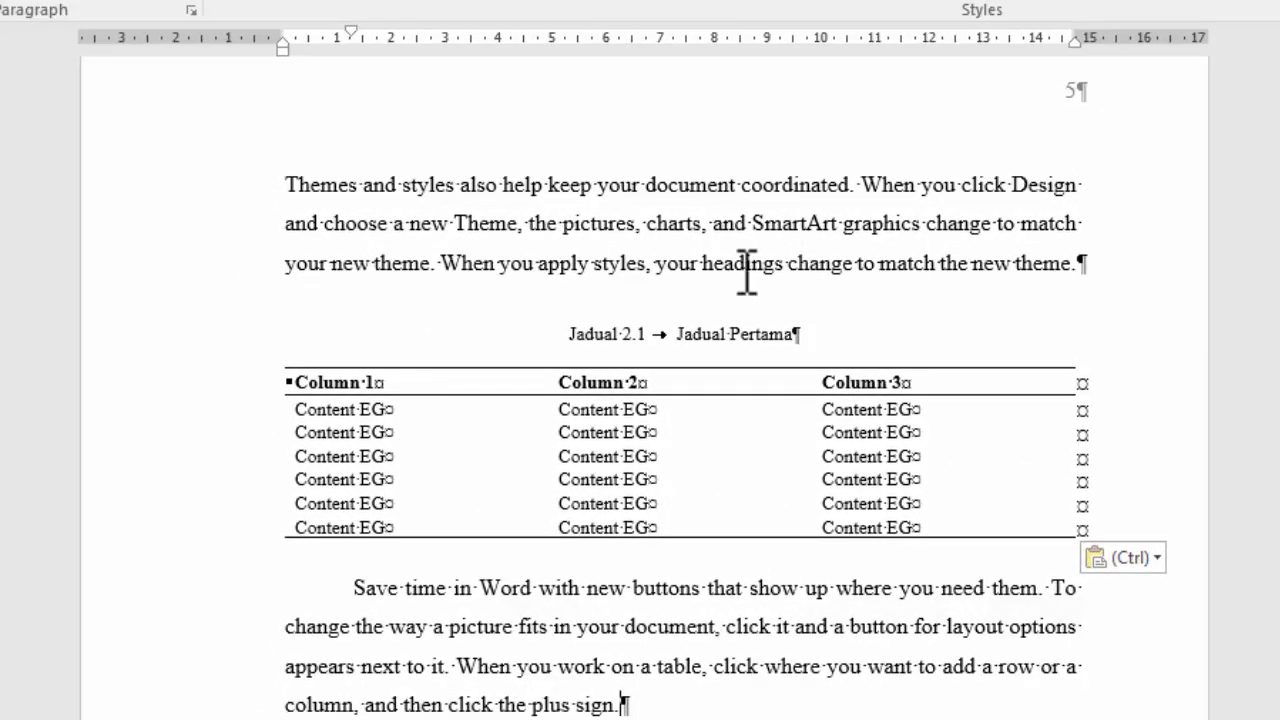
Type 'The data collected is shown in' at the end of the paragraph above the Jadual 2.1 caption.
click(1084, 268)
key(Return)
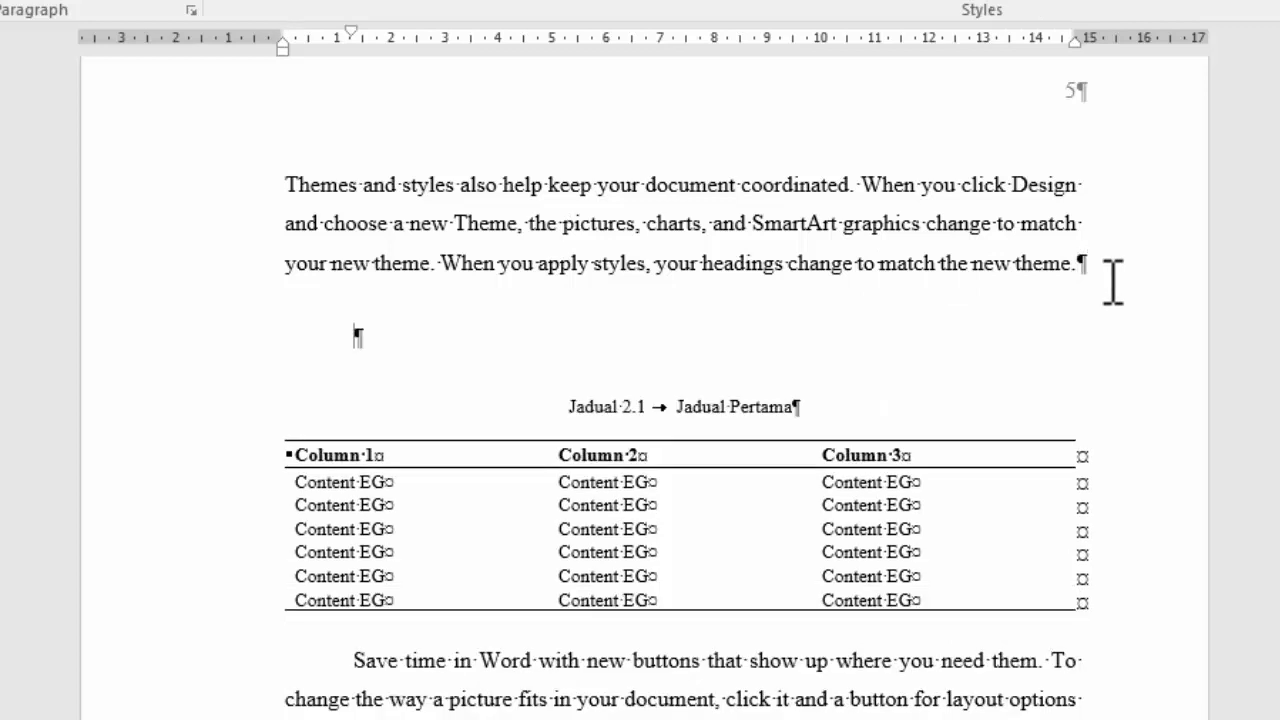
key(BackSpace)
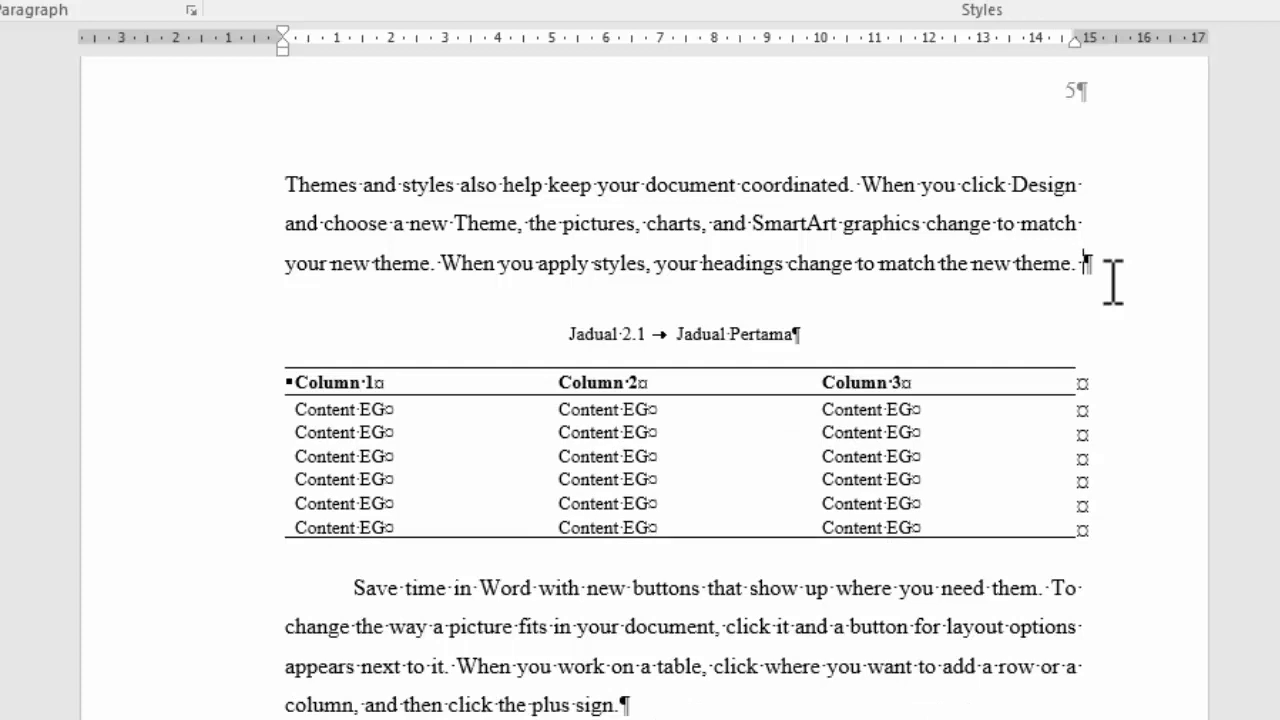
text(The)
scroll(1113, 280, down, 1)
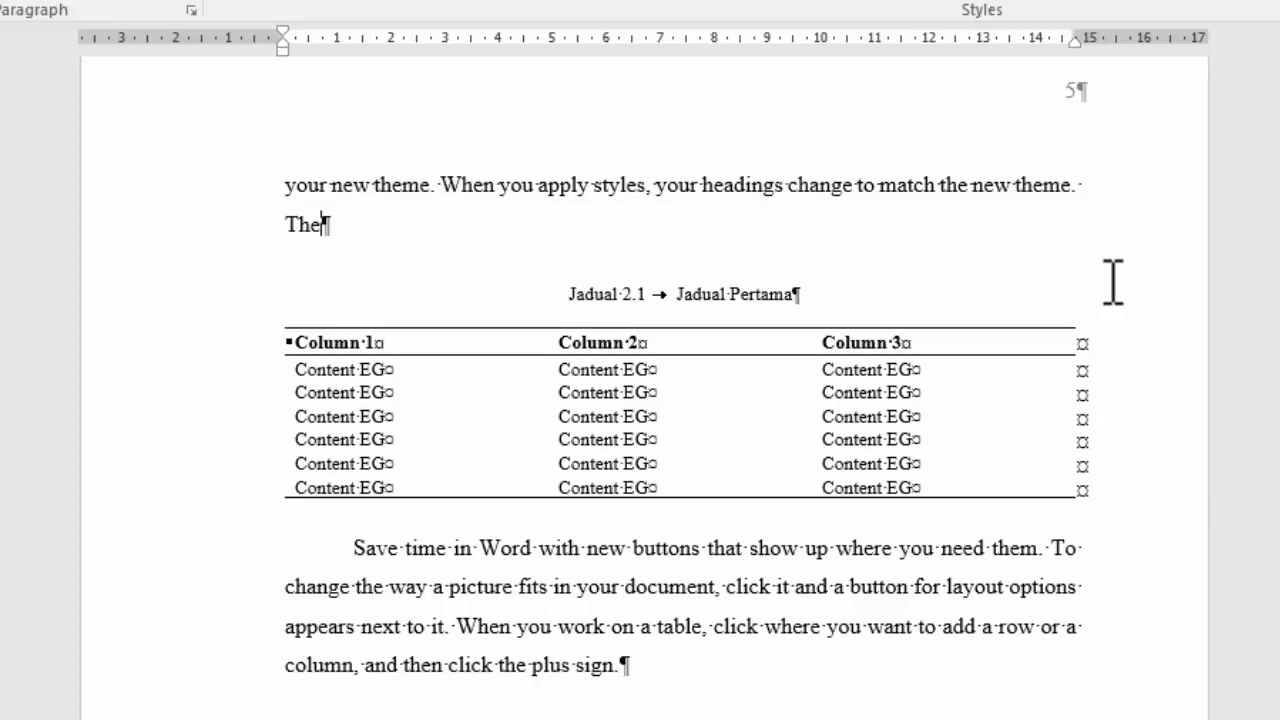
text(data co)
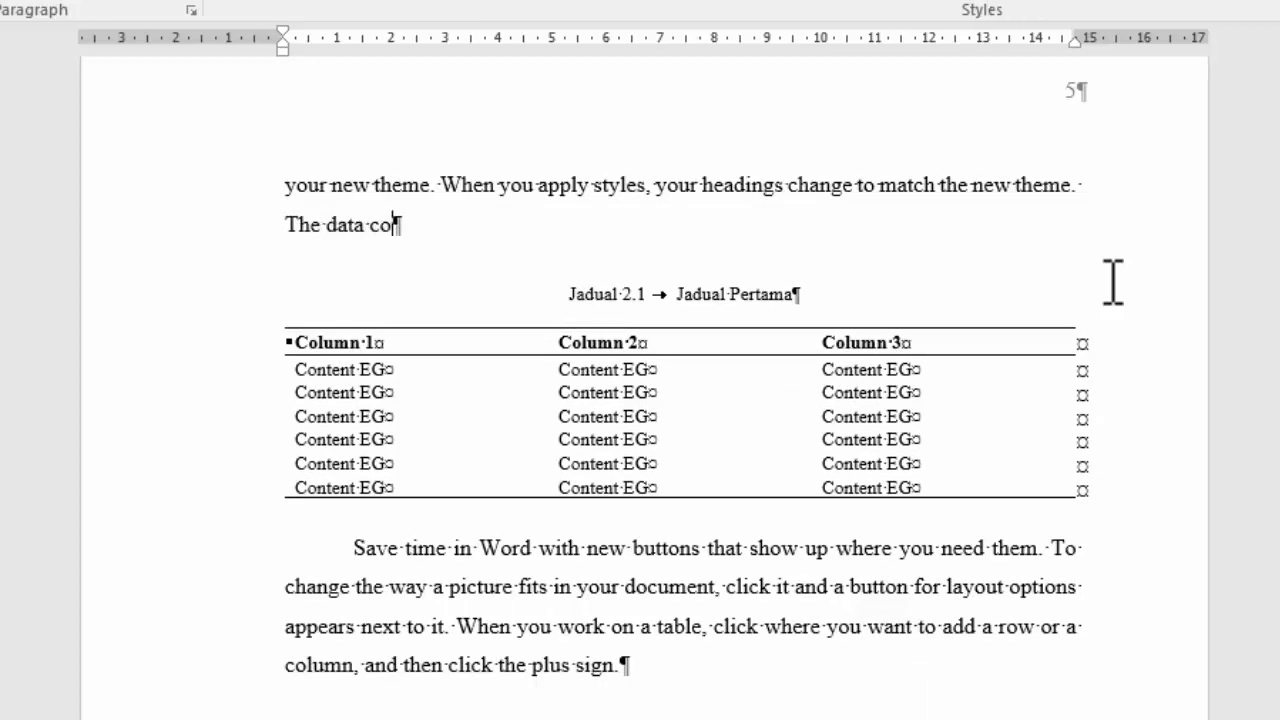
text(llected is shown in)
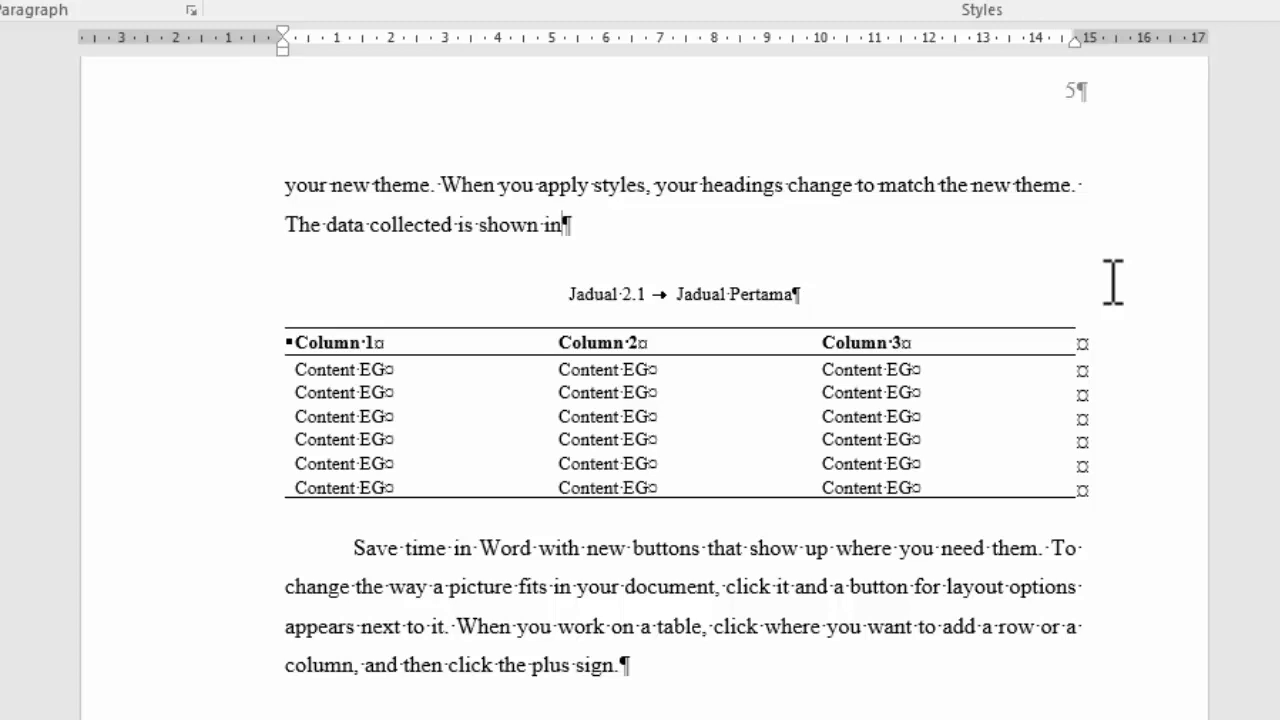
text(Jadual)
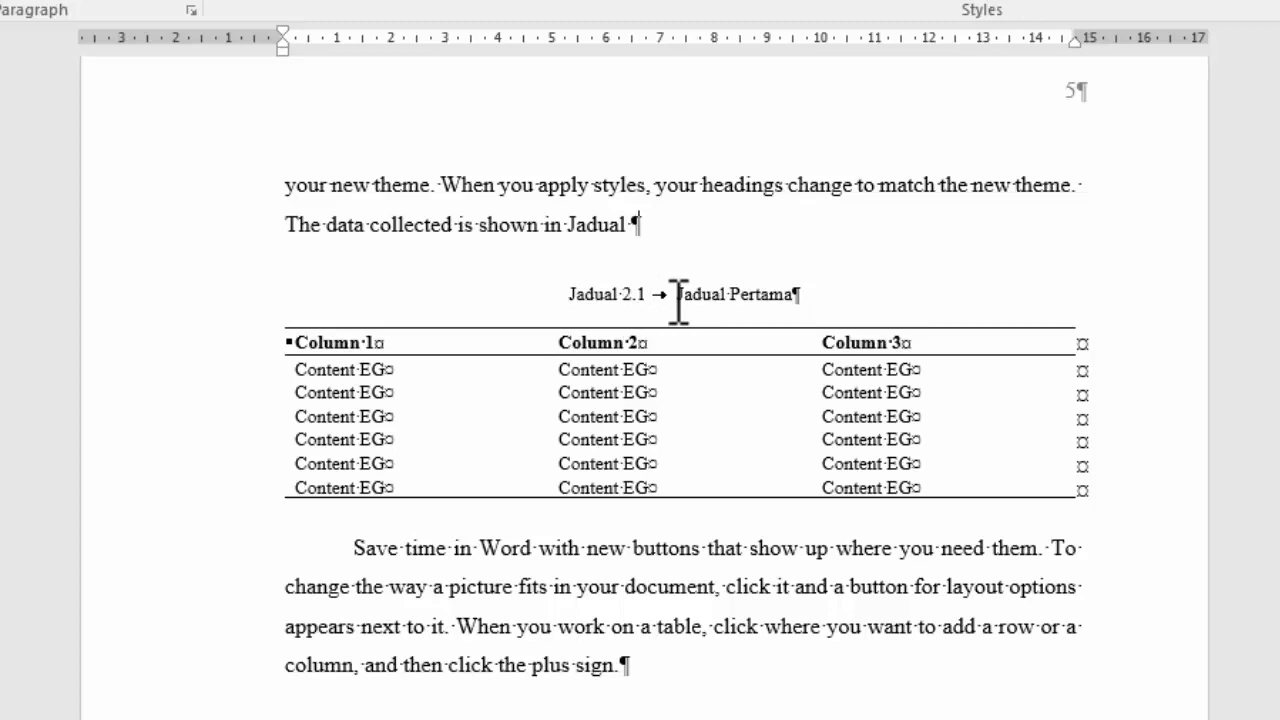
key(BackSpace)
key(BackSpace)
key(BackSpace)
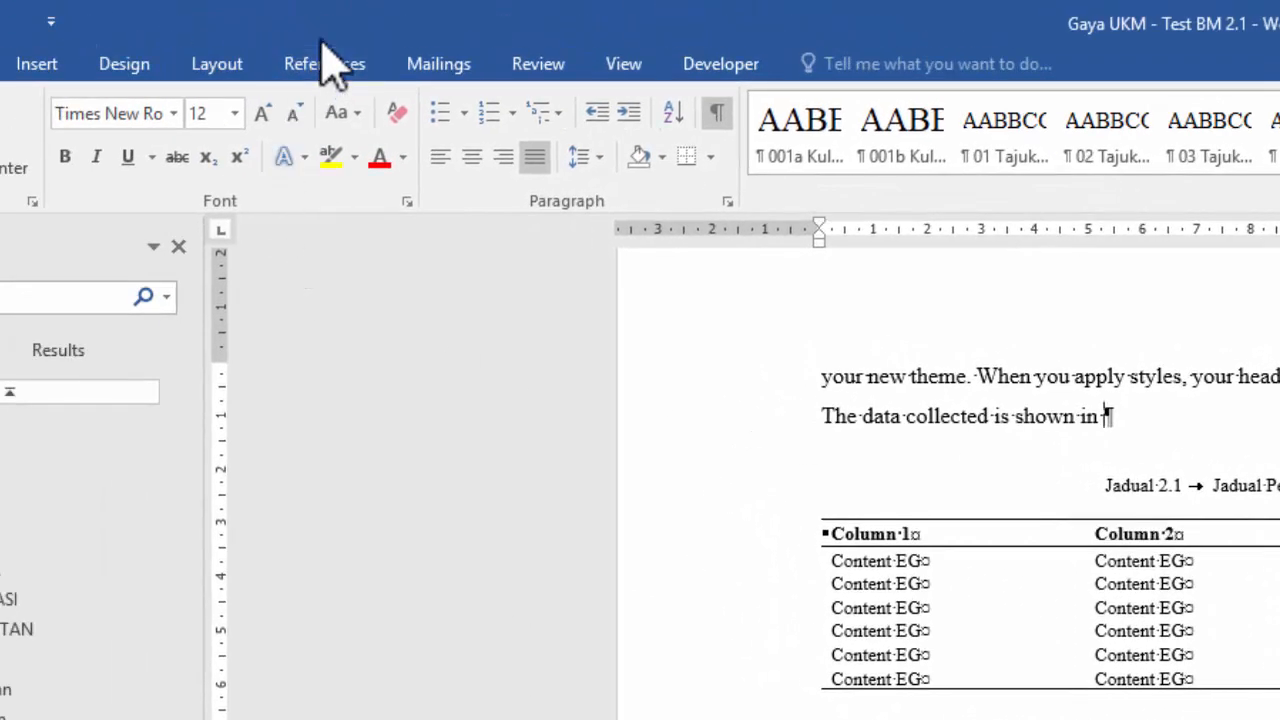
Insert a Jadual cross-reference to Jadual 2.1 showing only label and number, and verify it is a field.
click(340, 70)
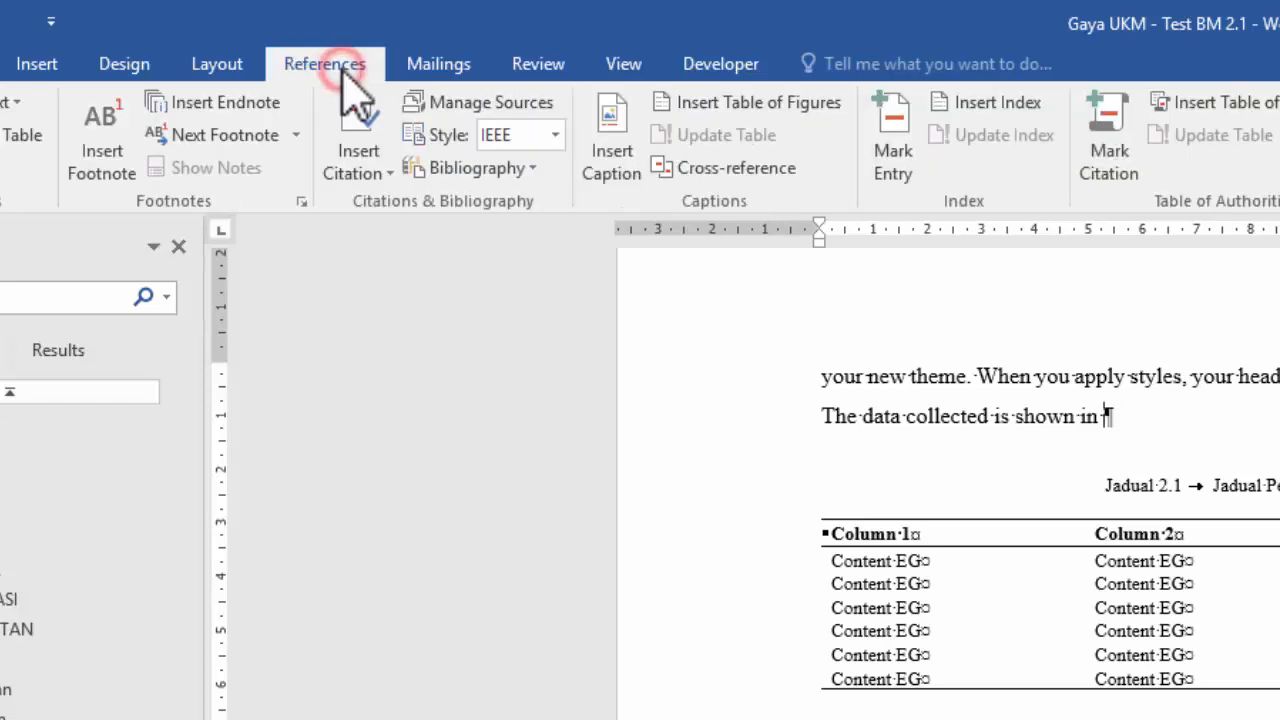
click(777, 172)
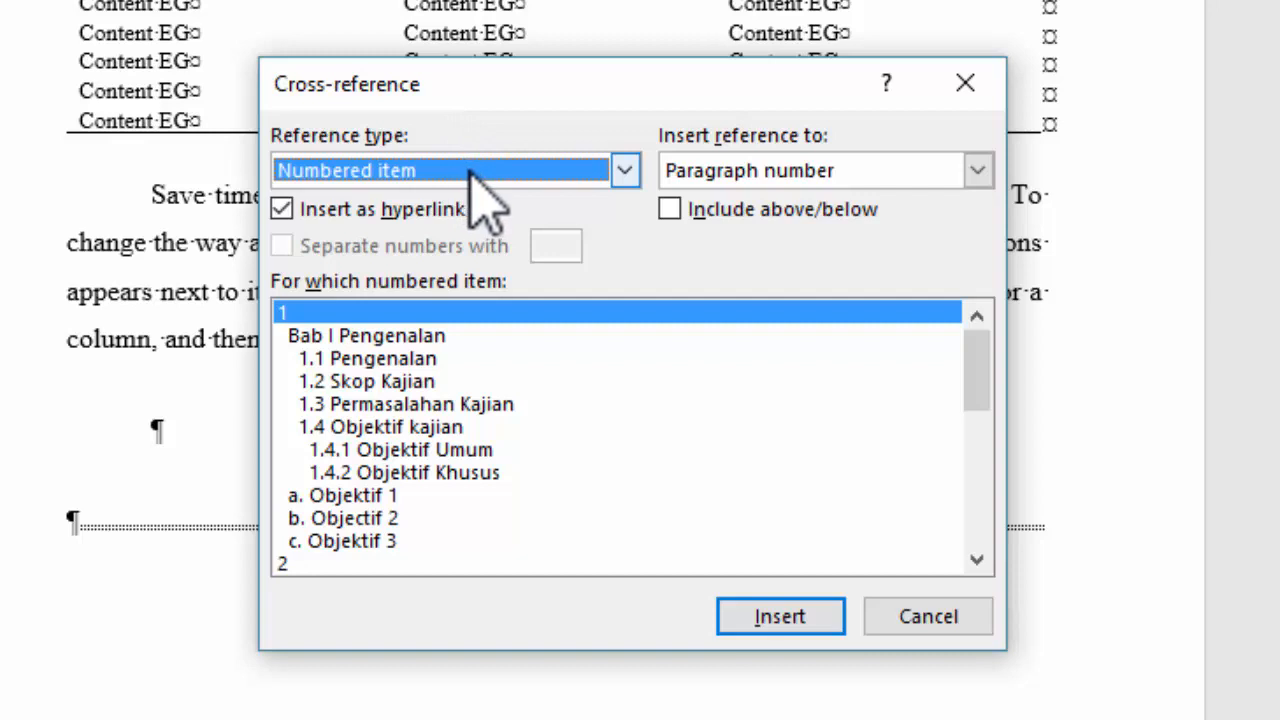
click(624, 170)
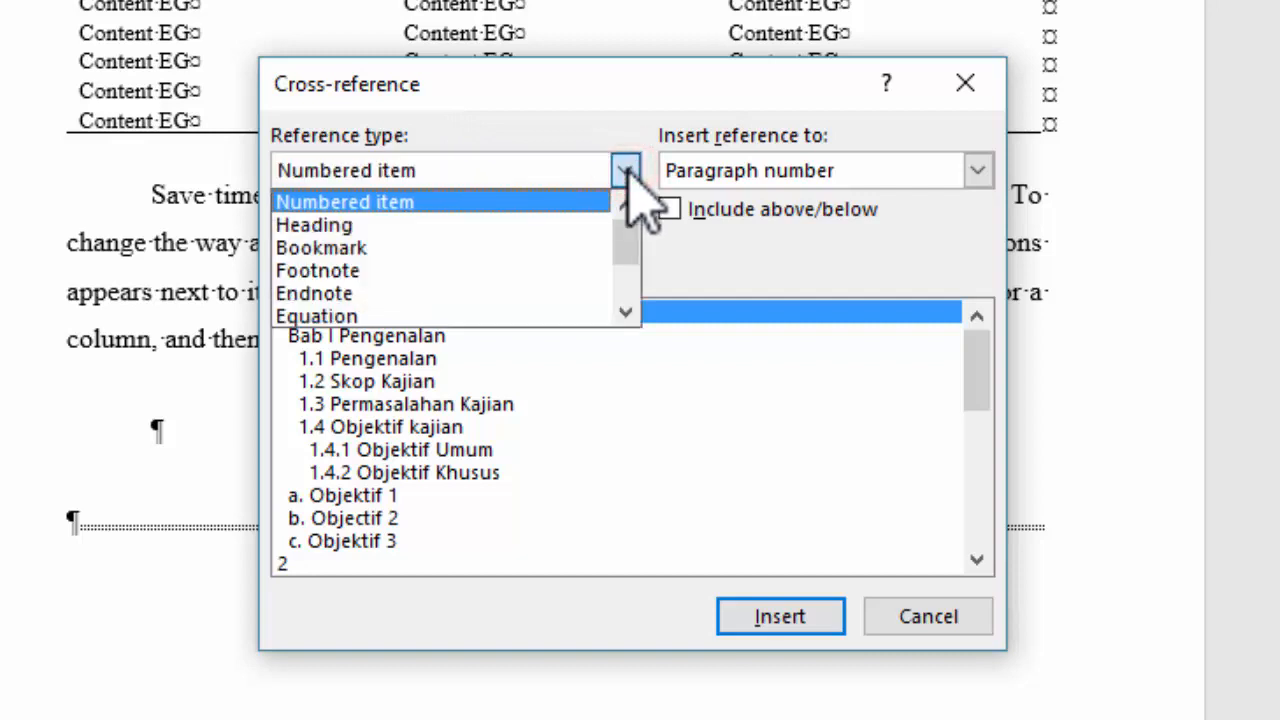
scroll(575, 286, down, 1)
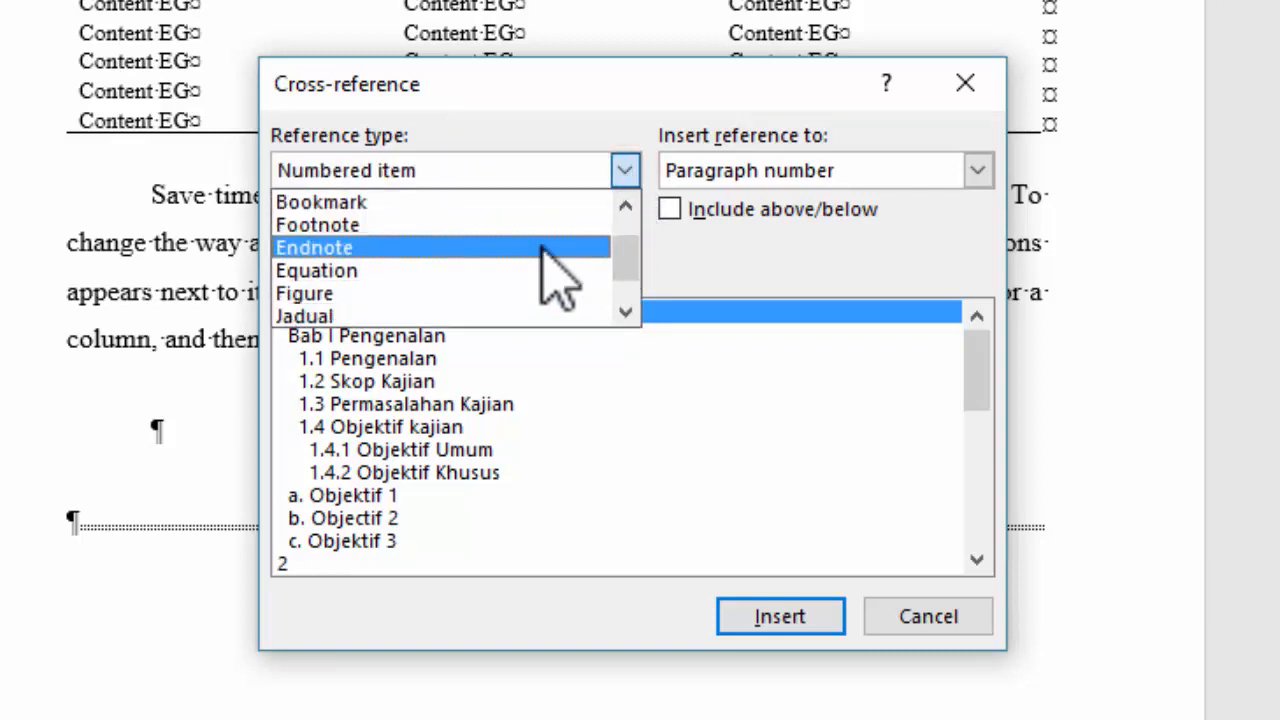
scroll(548, 262, down, 1)
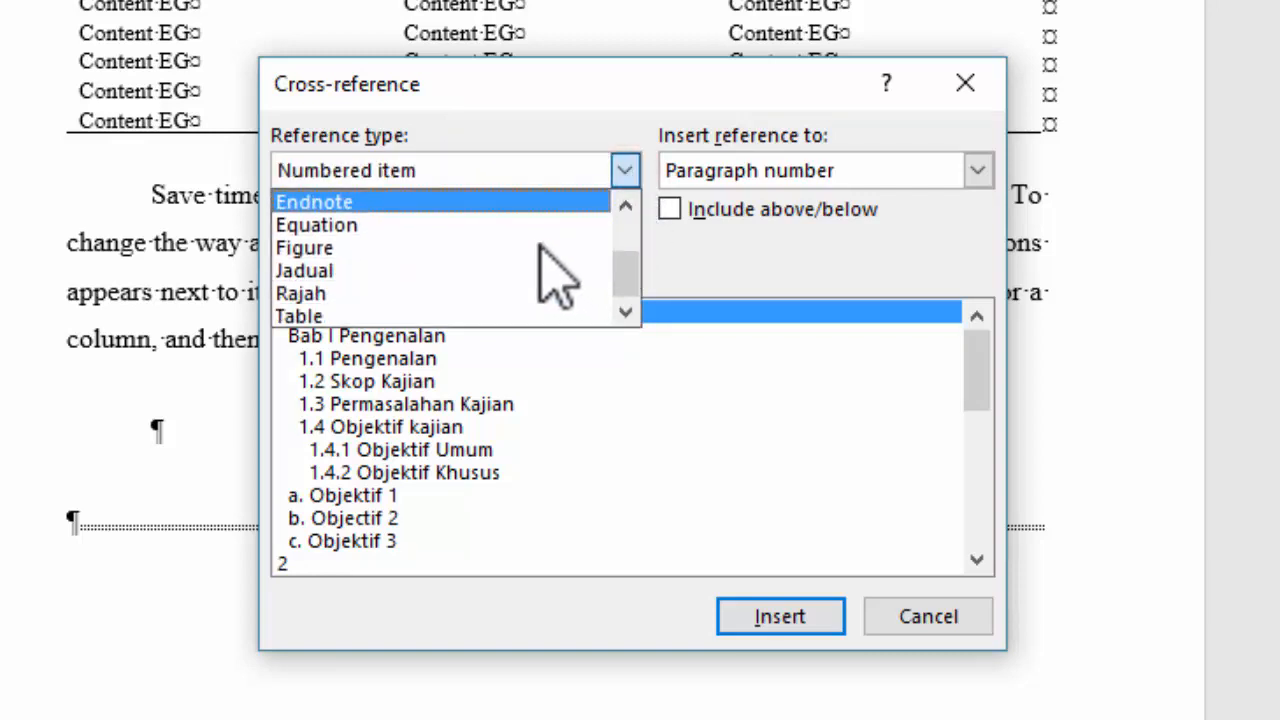
click(375, 273)
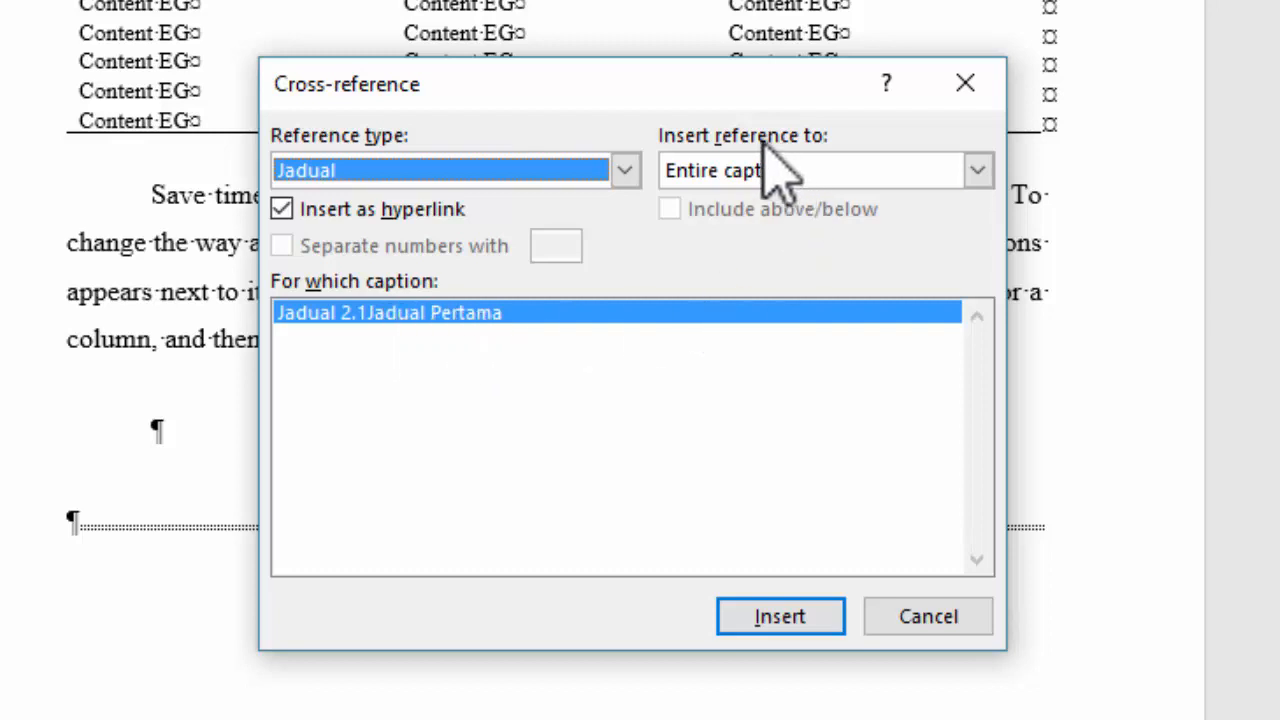
click(977, 170)
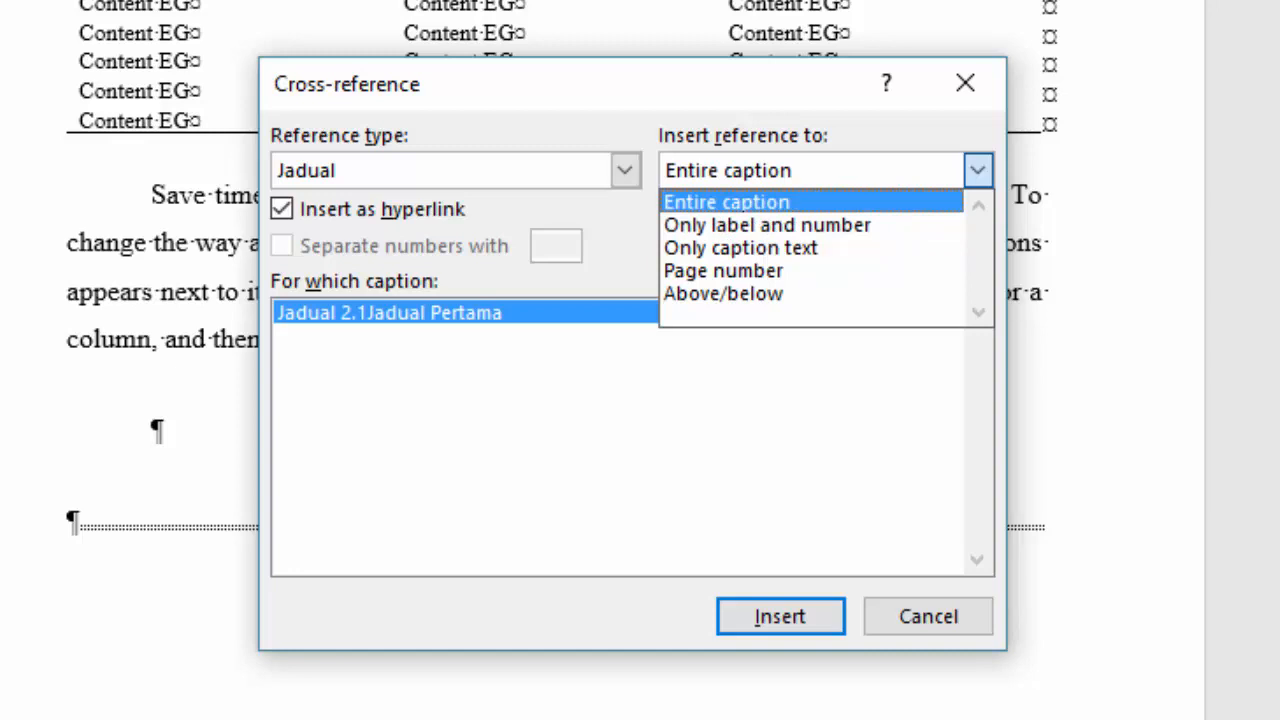
click(745, 225)
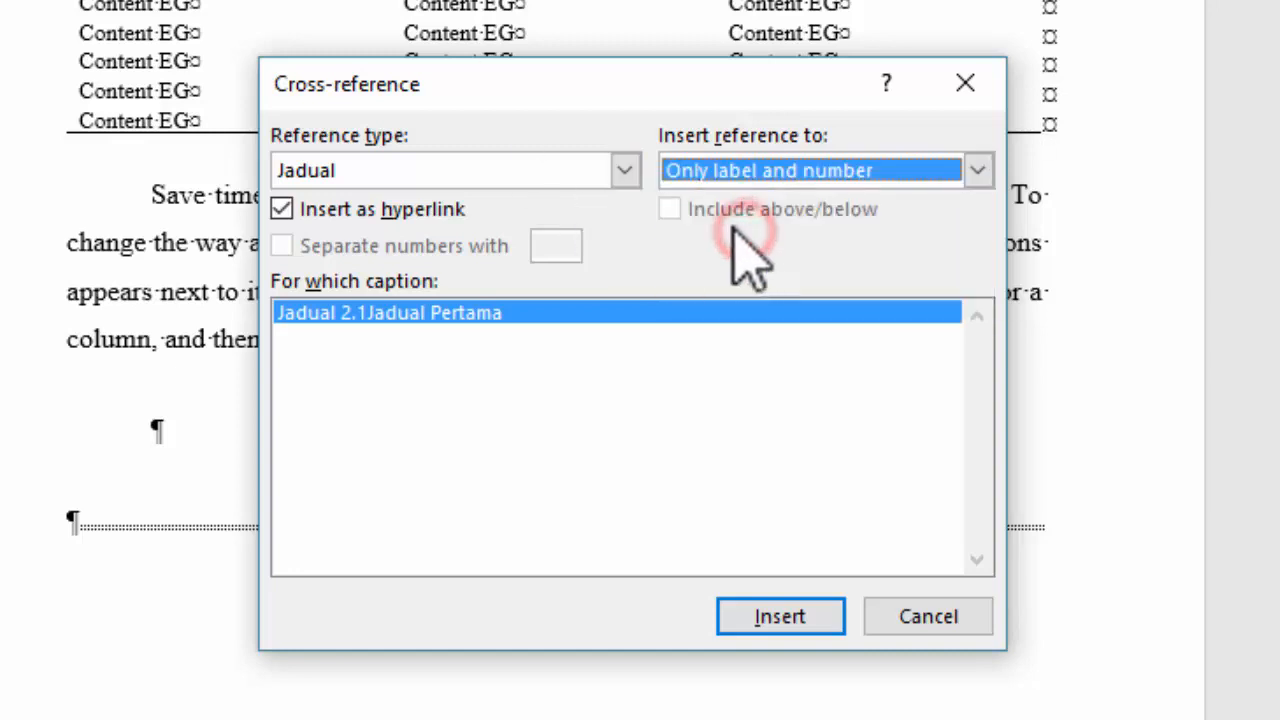
click(806, 614)
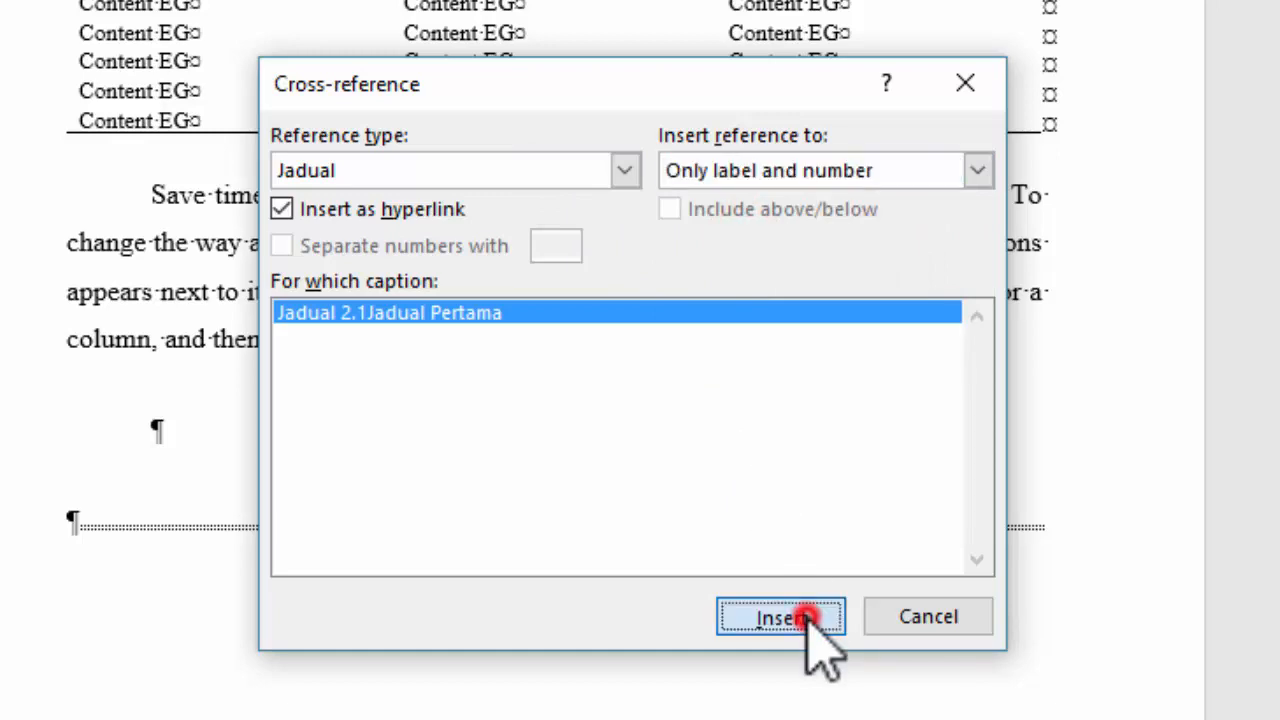
click(928, 617)
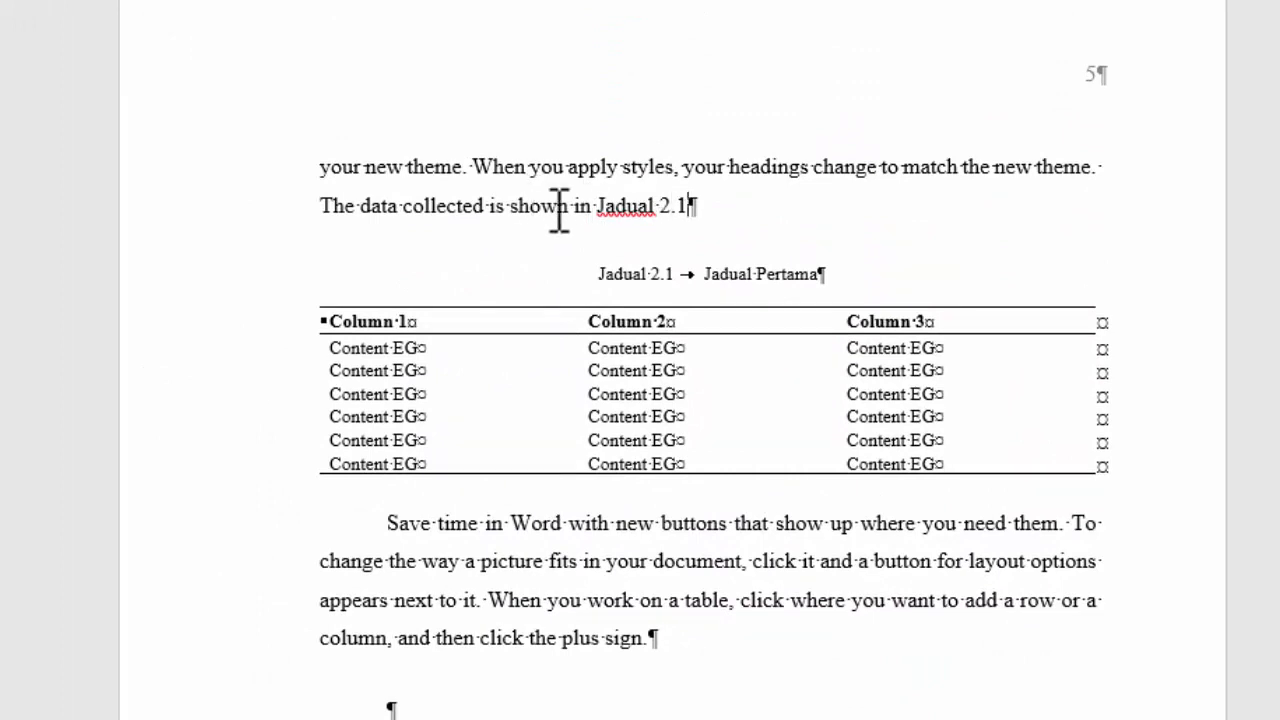
click(647, 207)
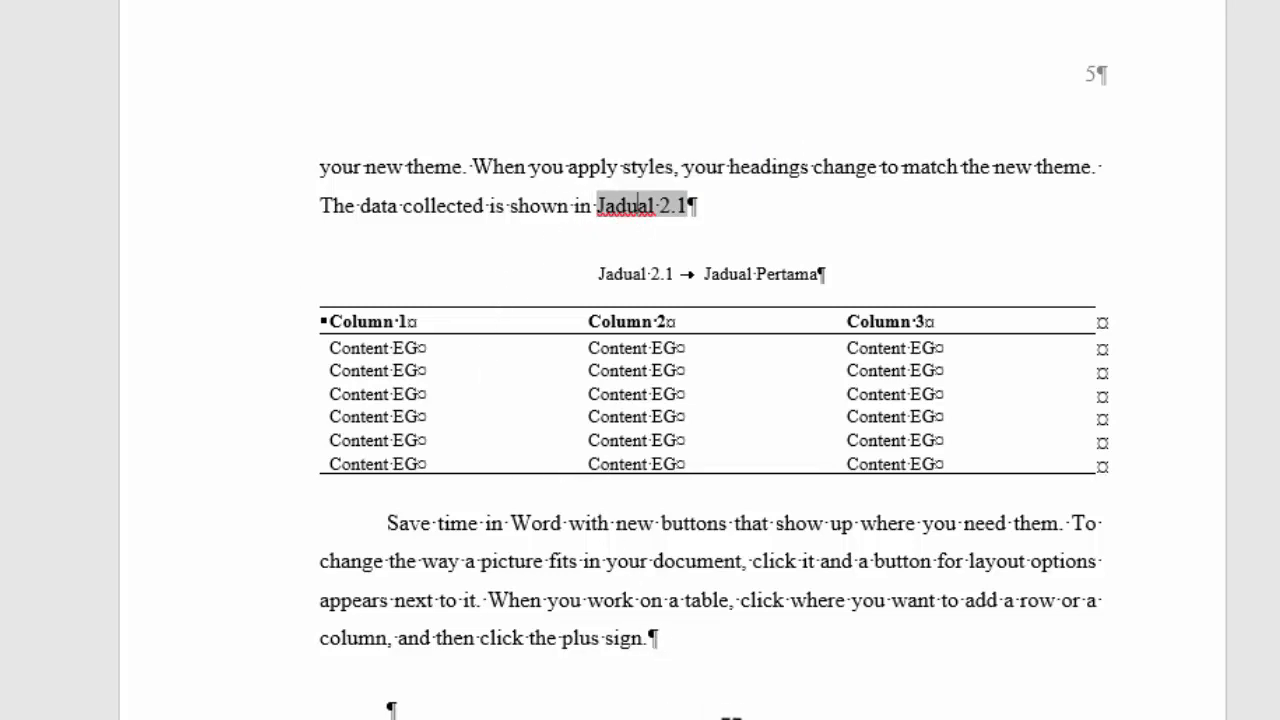
Insert a blank 3×2 table on a new line after the 2.2 paragraph ending 'document.' and select it.
scroll(731, 716, up, 7)
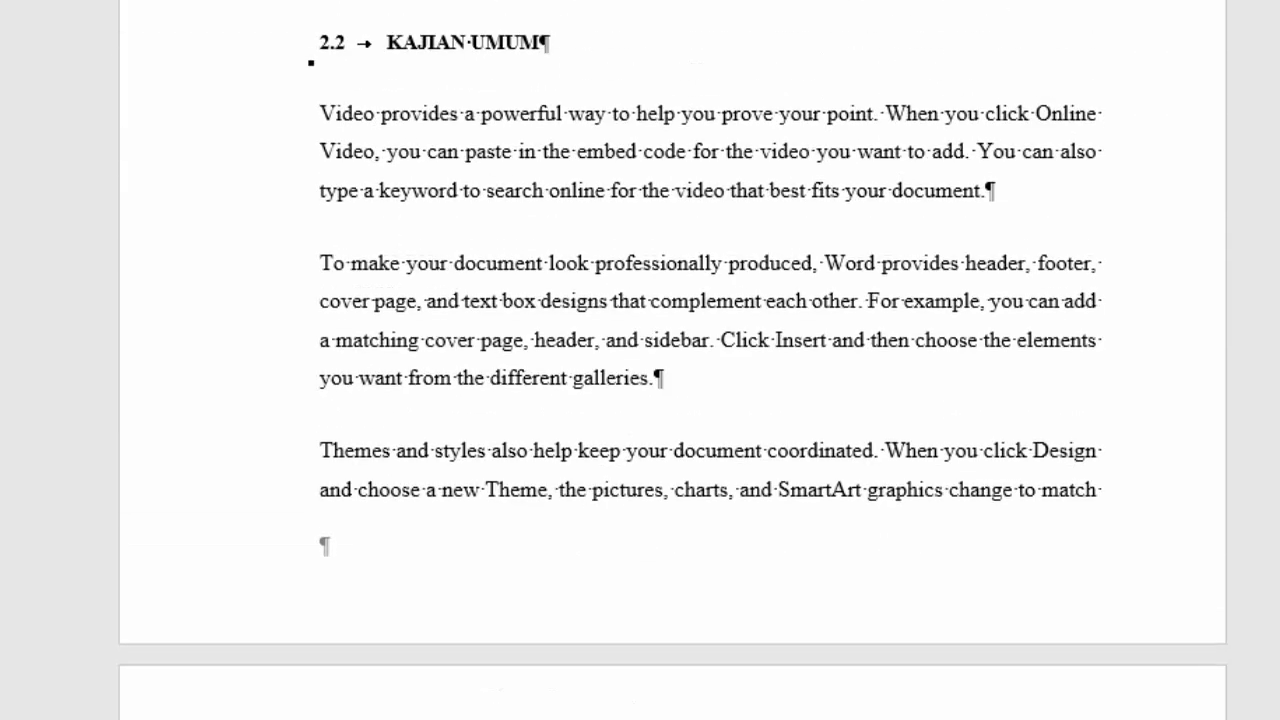
scroll(638, 673, down, 2)
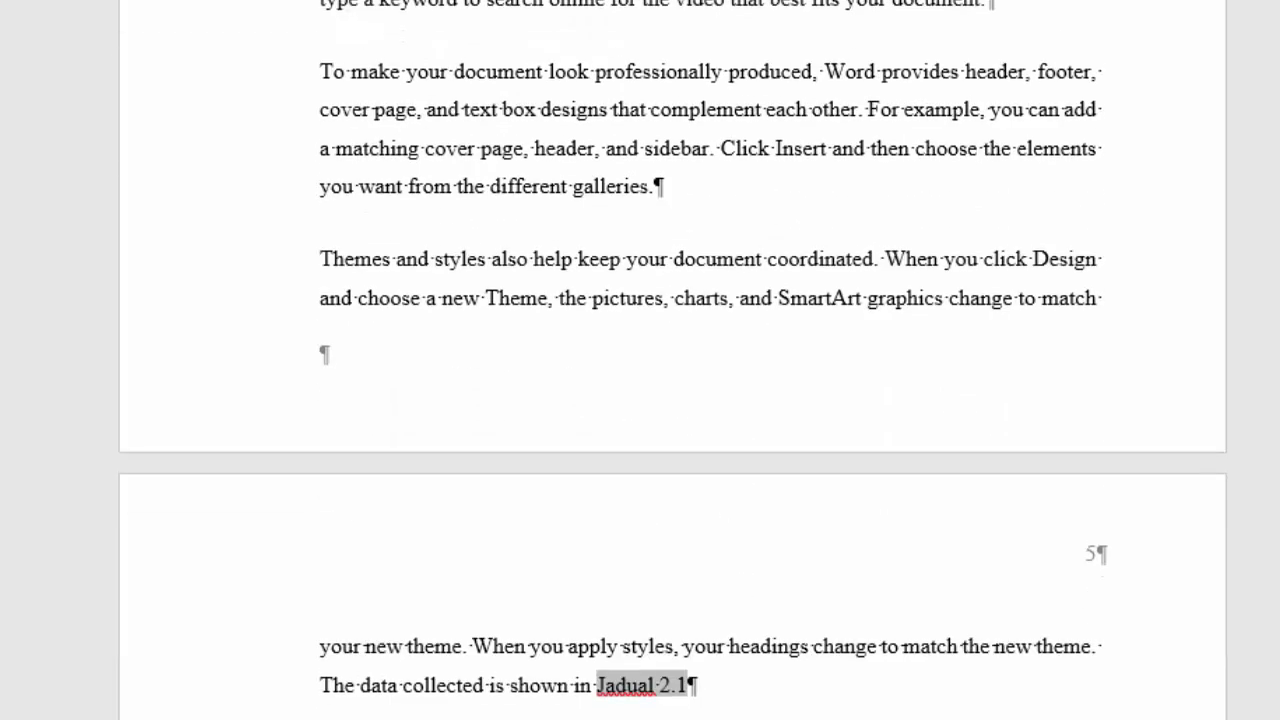
scroll(673, 366, up, 2)
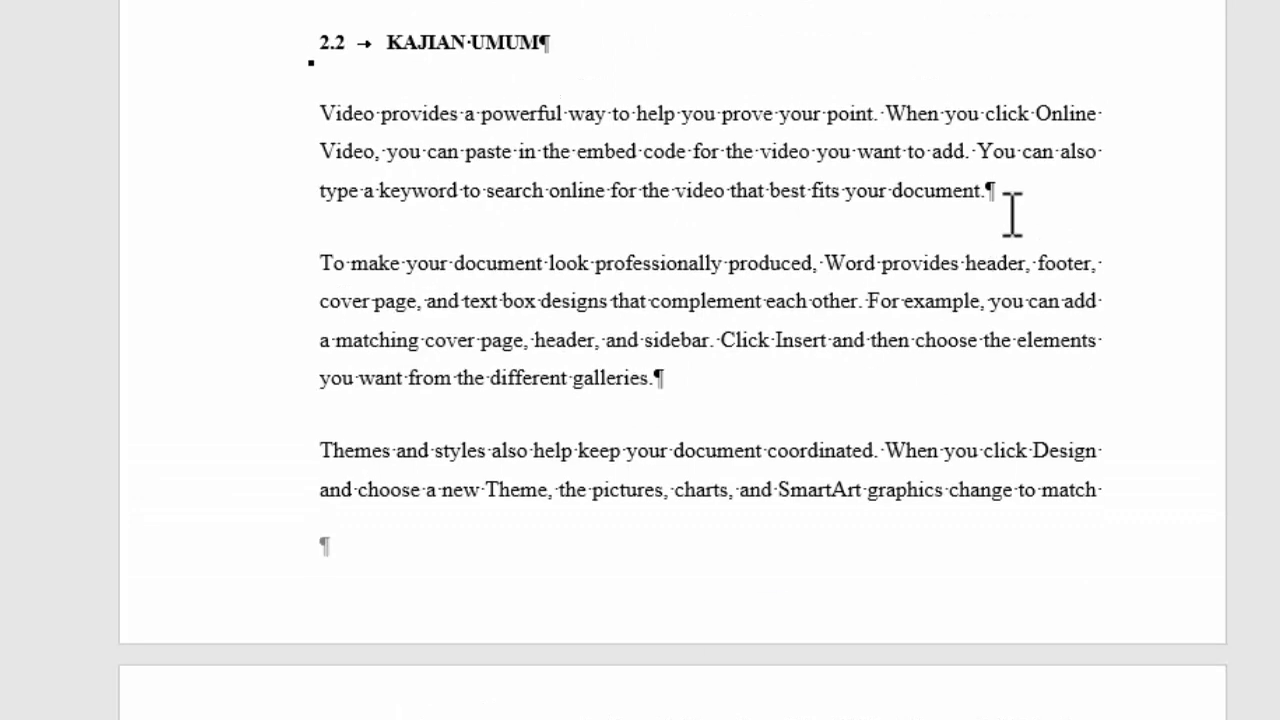
click(1040, 187)
key(Return)
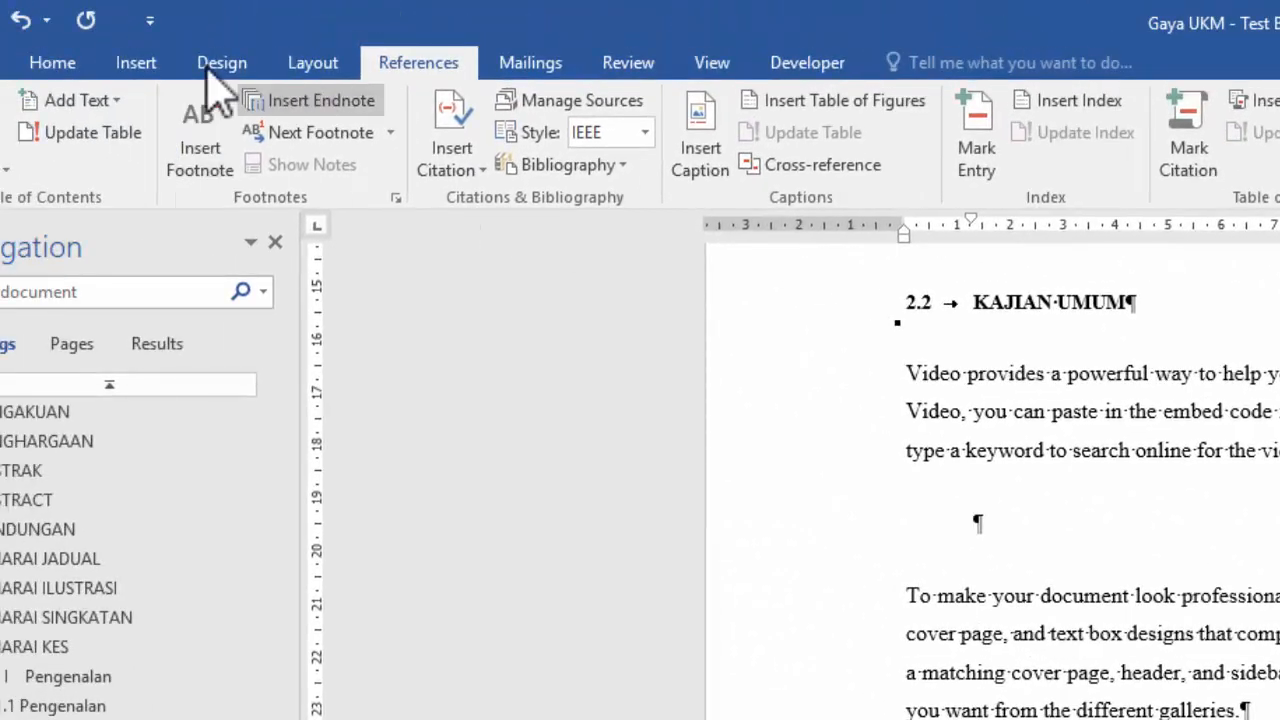
click(136, 62)
click(142, 148)
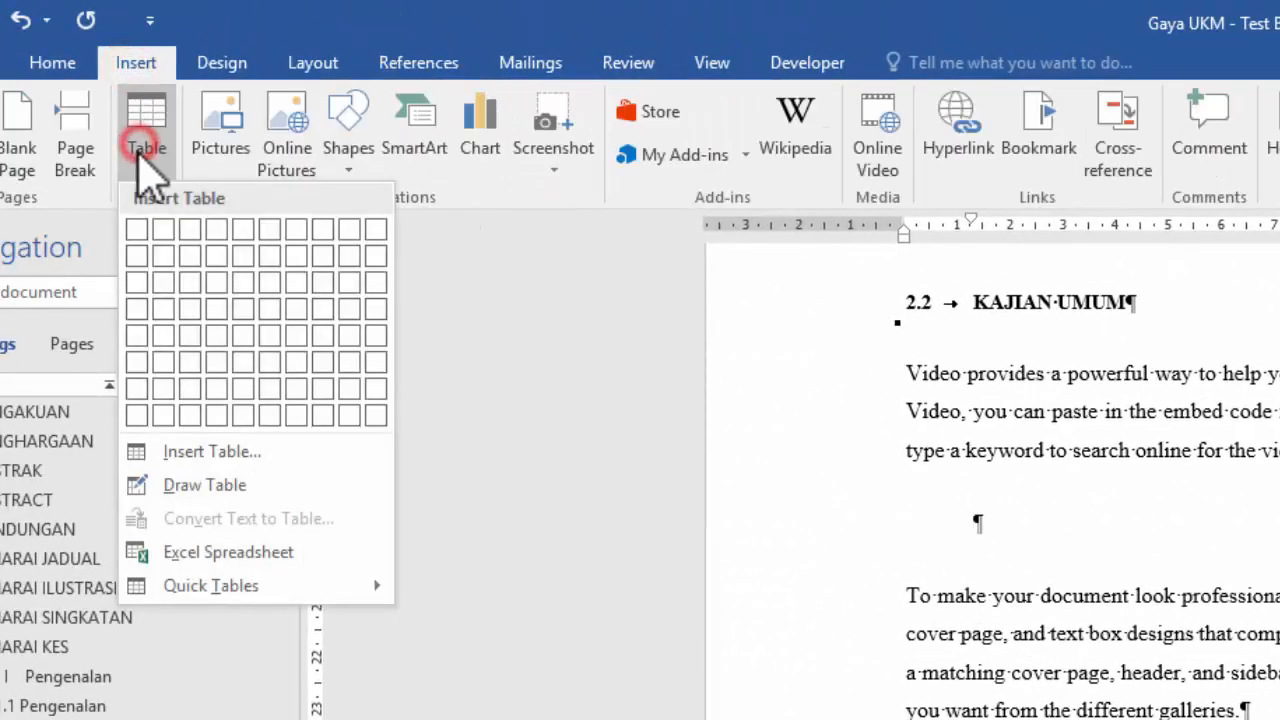
click(132, 227)
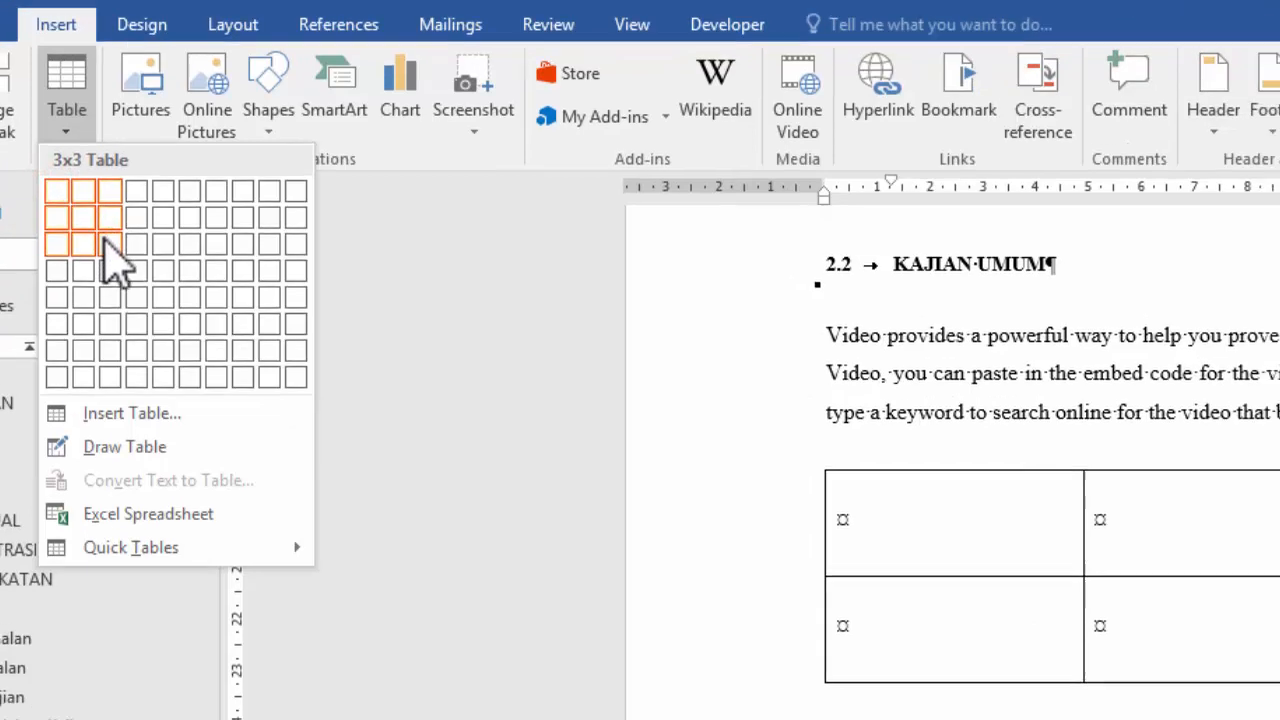
click(188, 262)
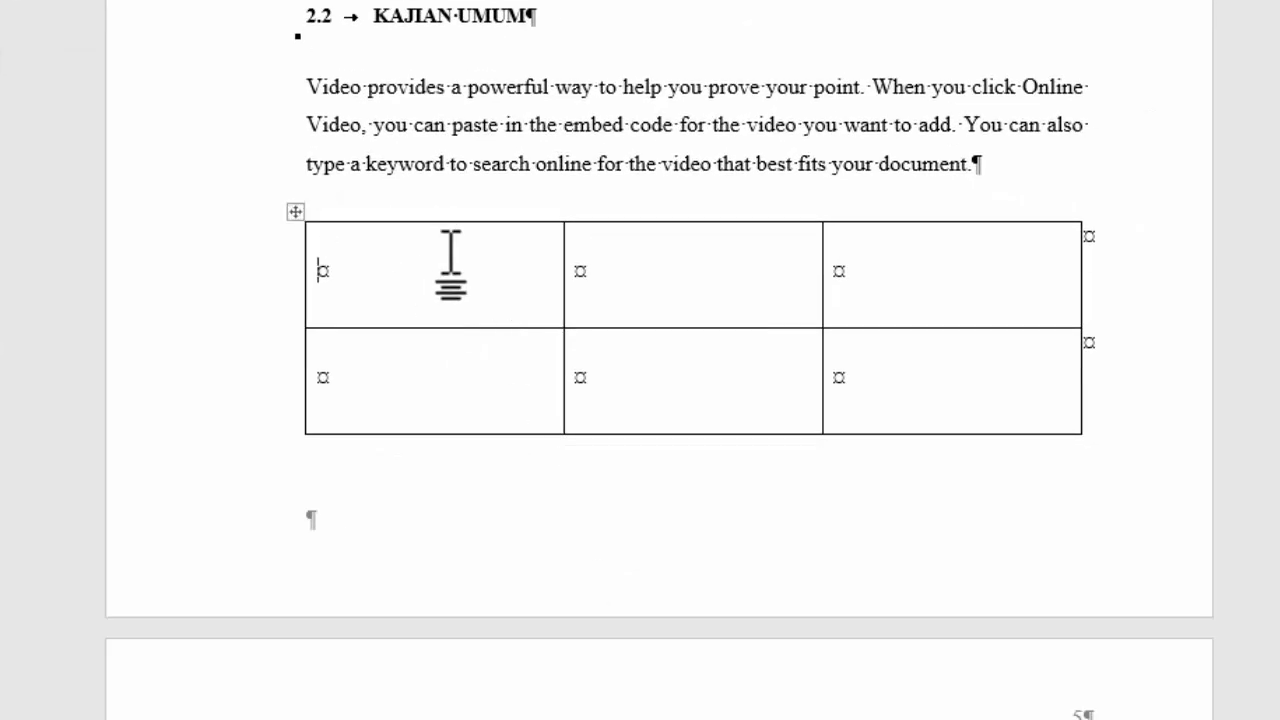
click(295, 211)
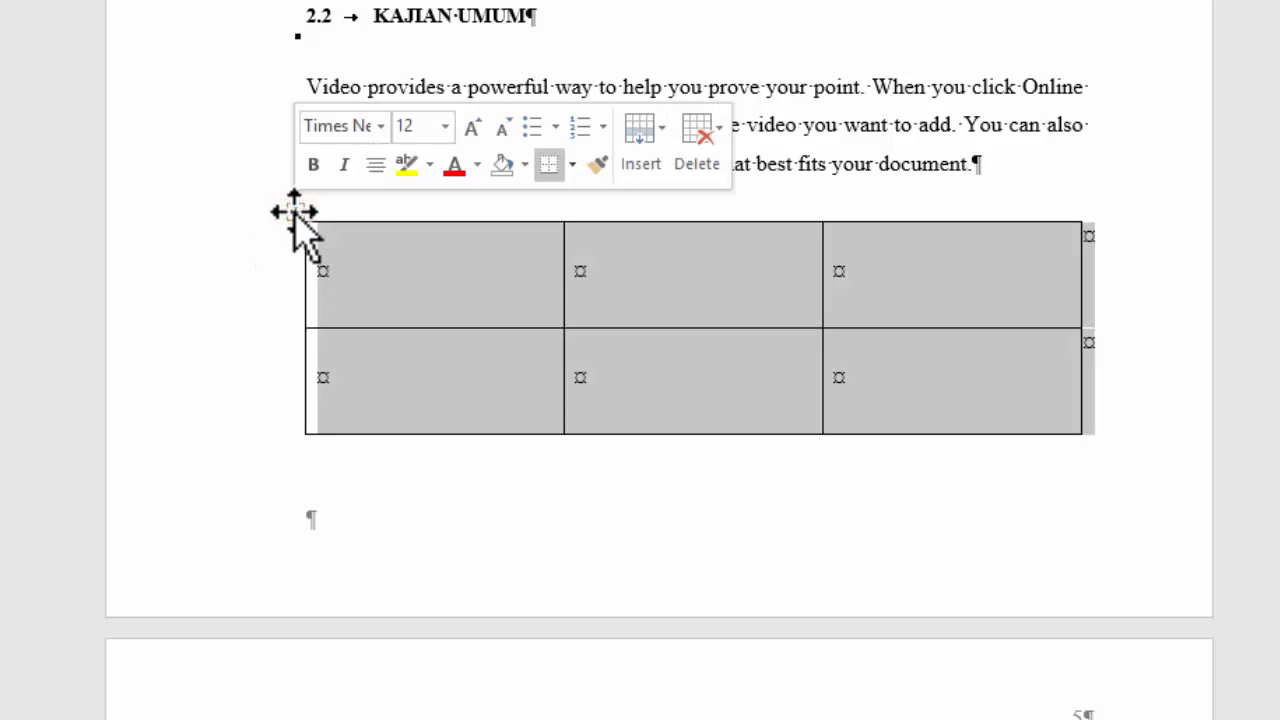
right_click(295, 211)
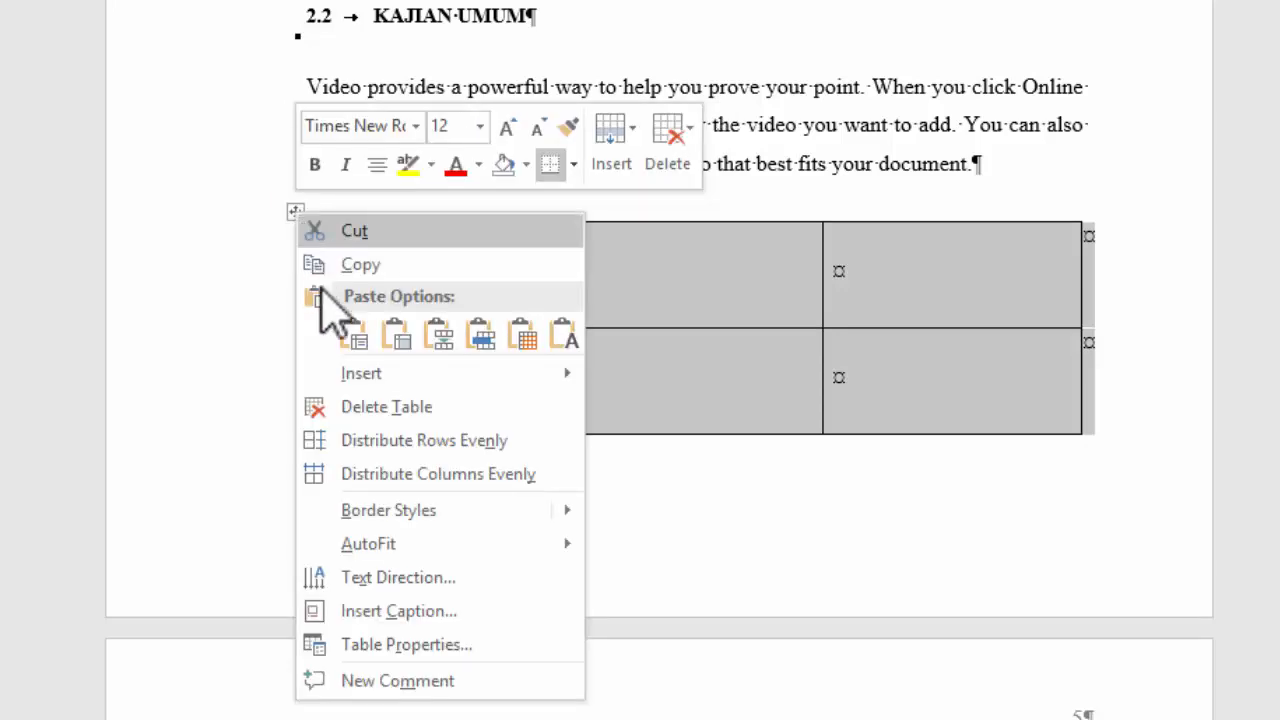
Add a Jadual caption above the new table and give it the 15a Caption-Center style.
click(421, 611)
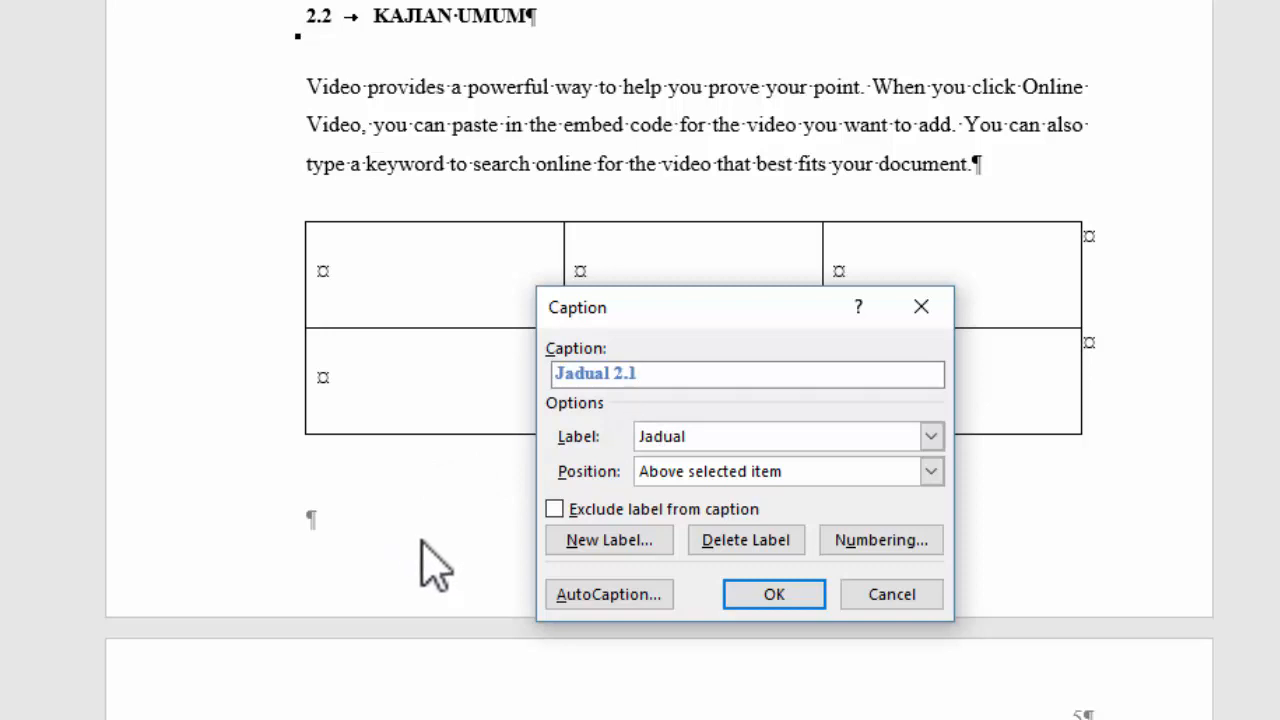
click(774, 594)
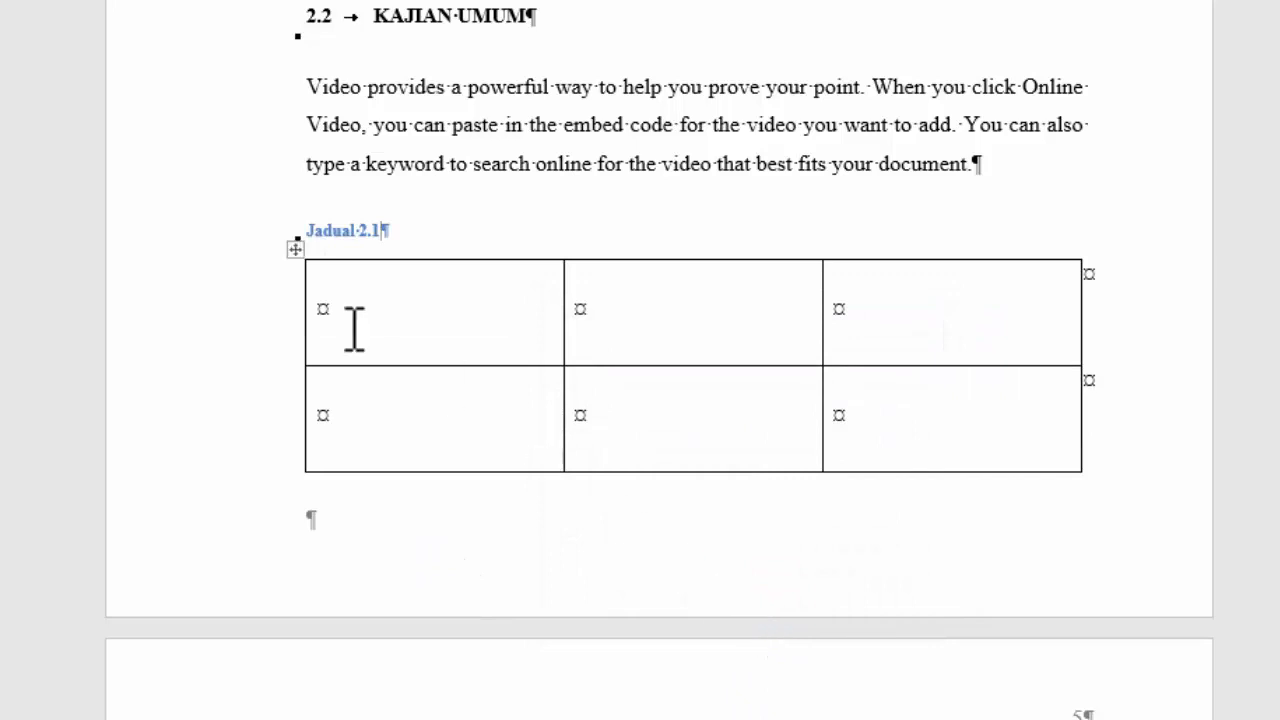
click(411, 229)
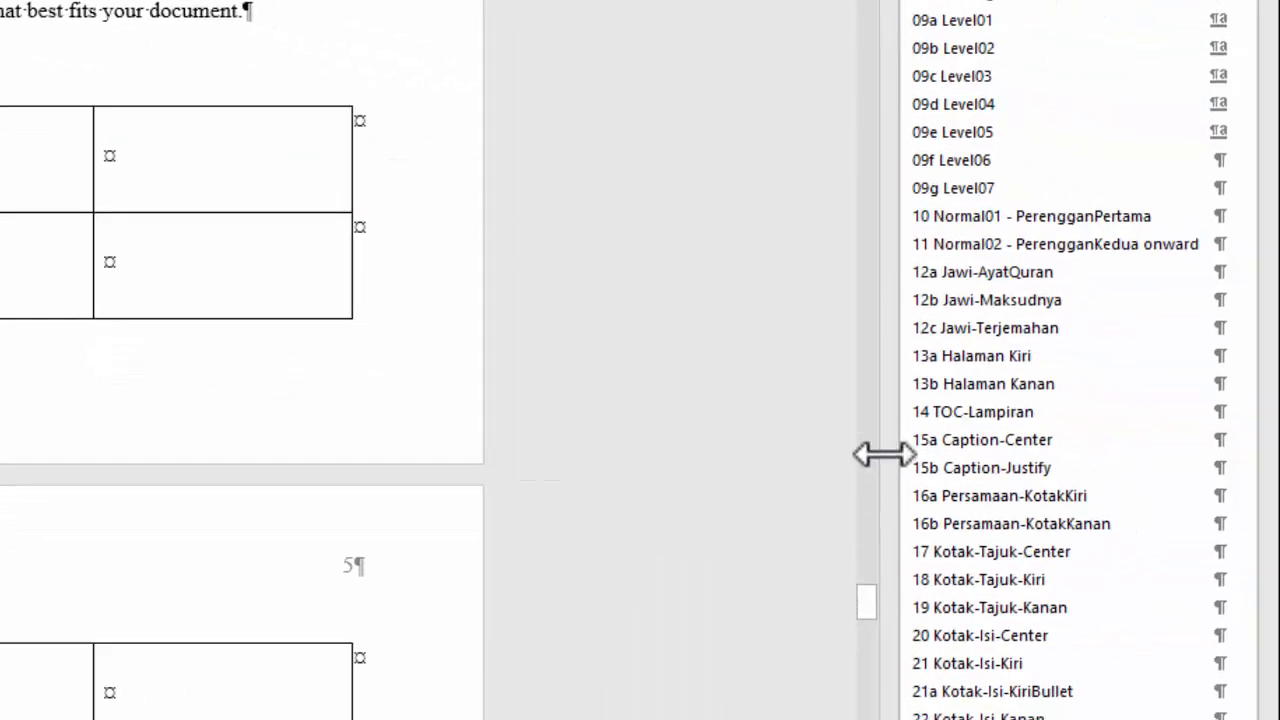
mouse_move(922, 449)
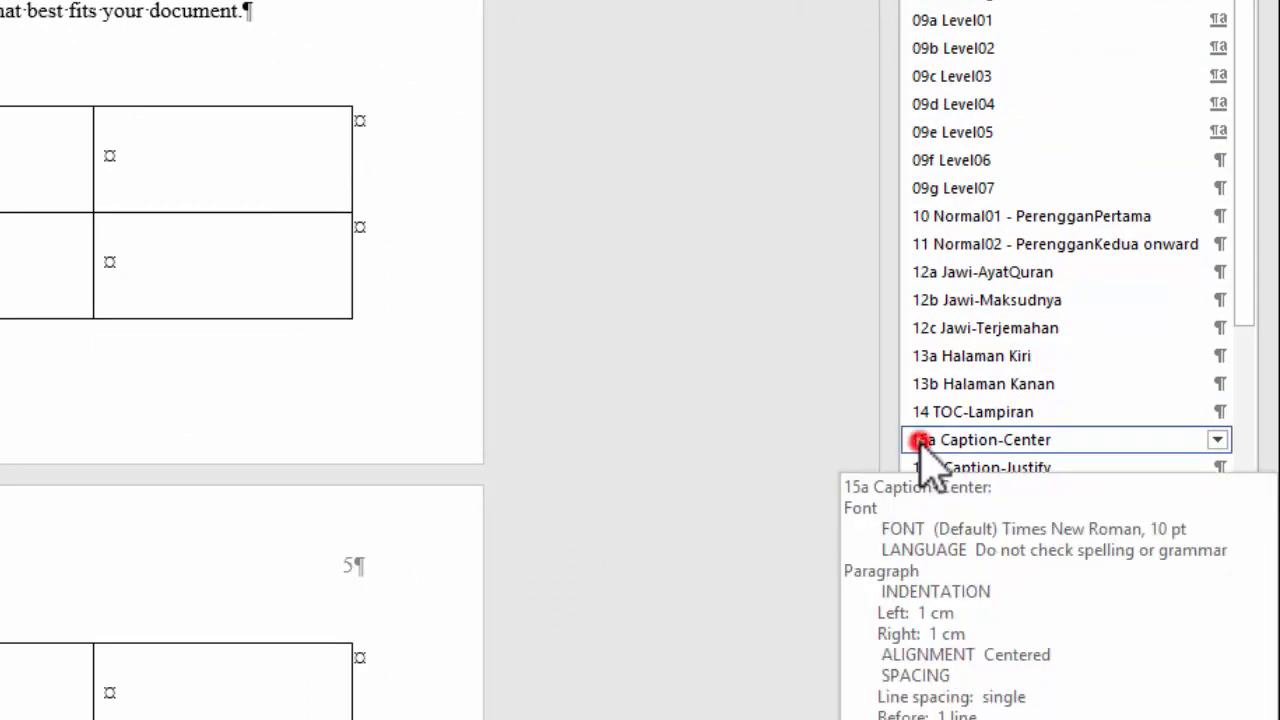
click(922, 449)
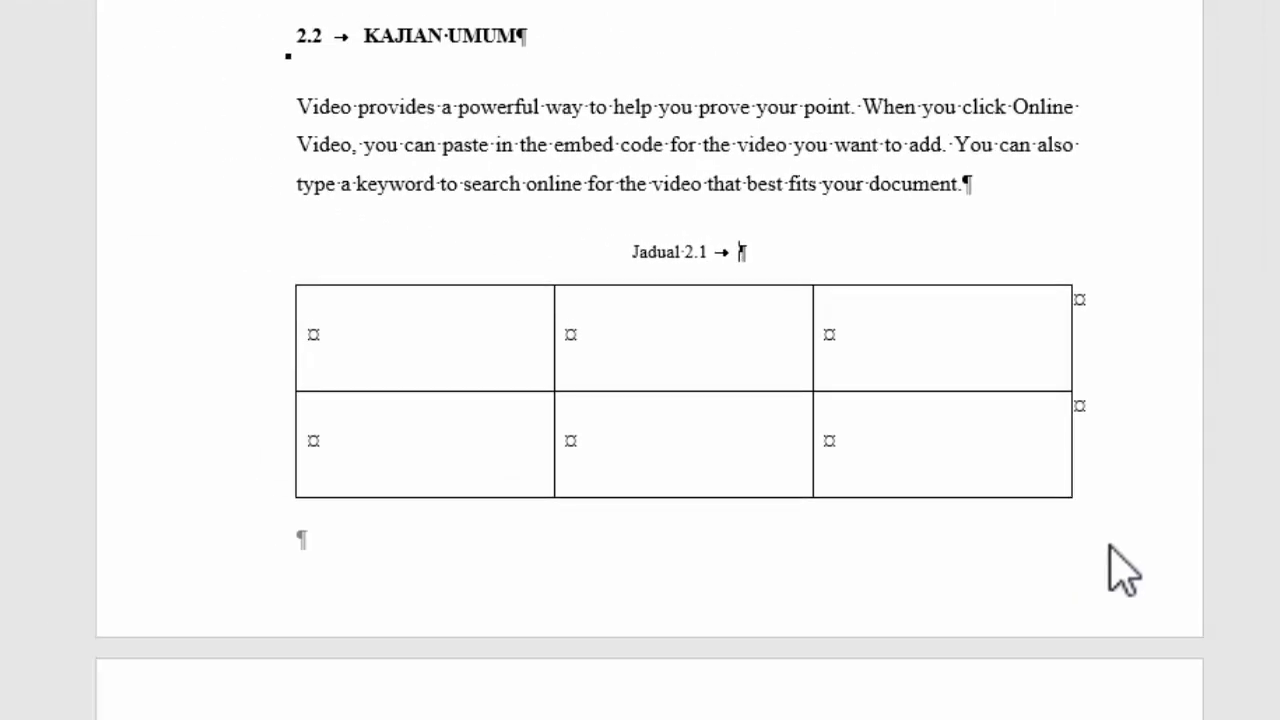
Type the caption title 'The actual jadual 2.1'.
text(The)
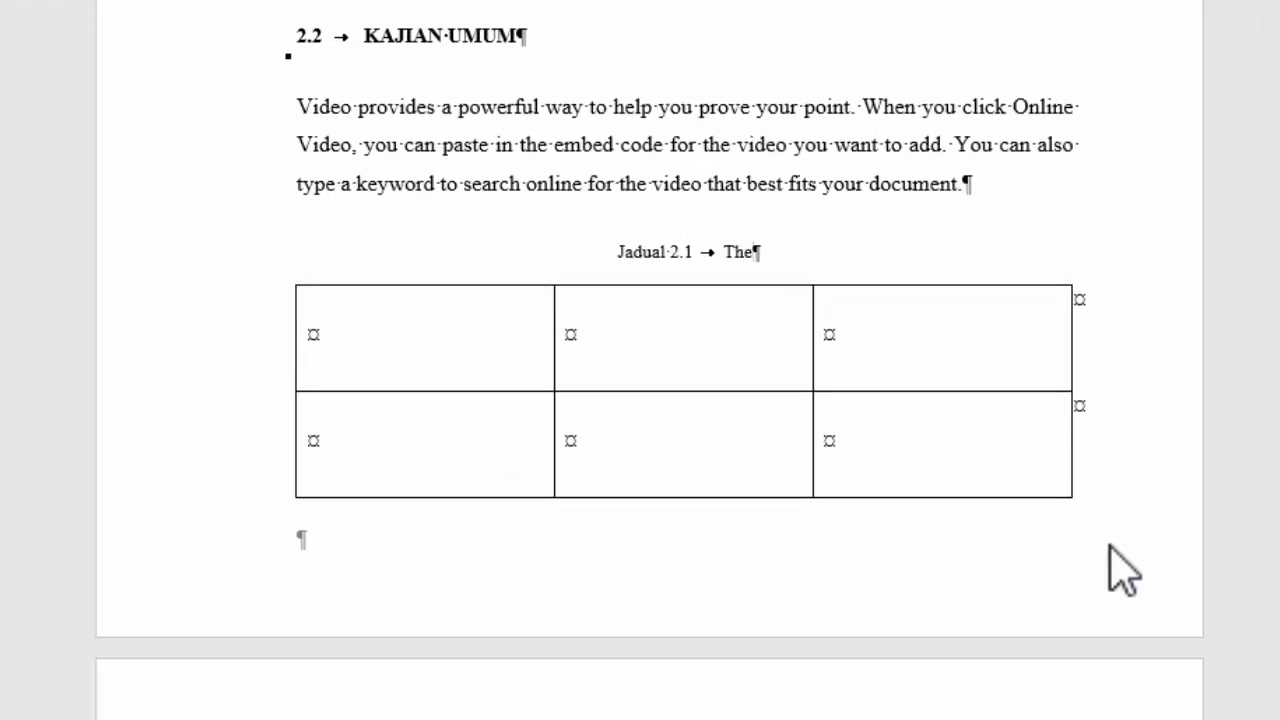
text( actu)
text(al jadual 1)
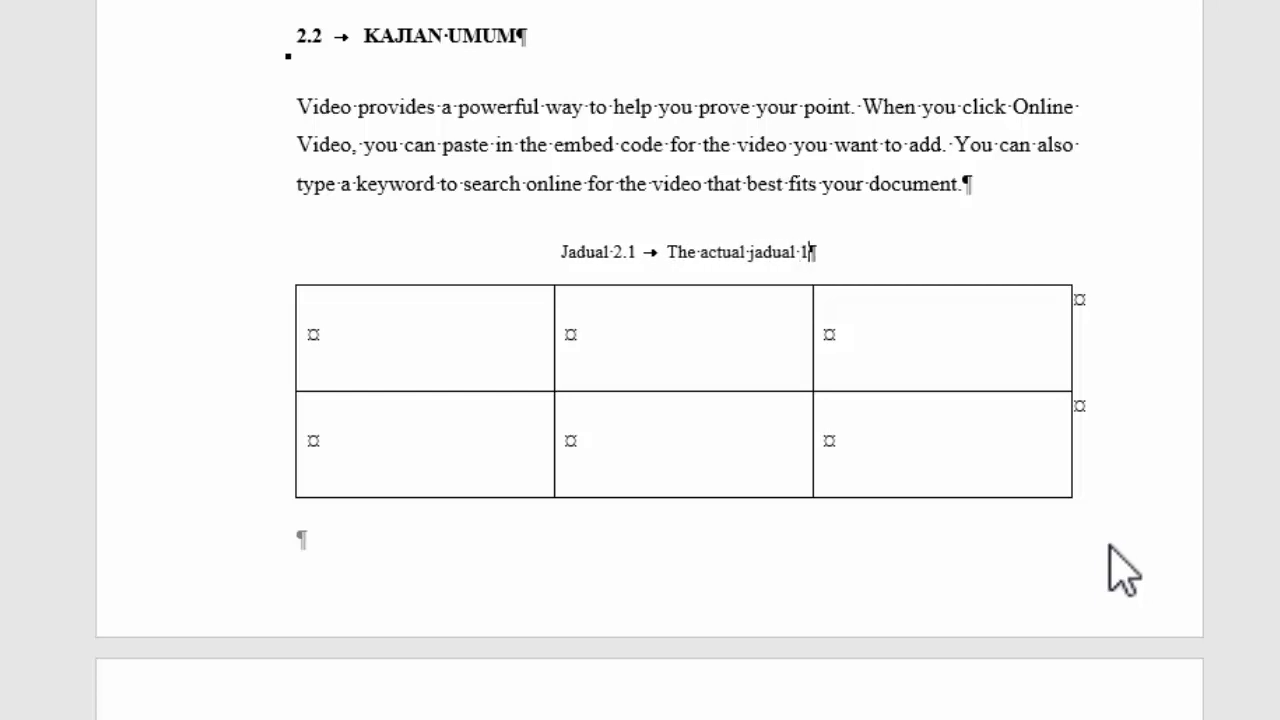
key(BackSpace)
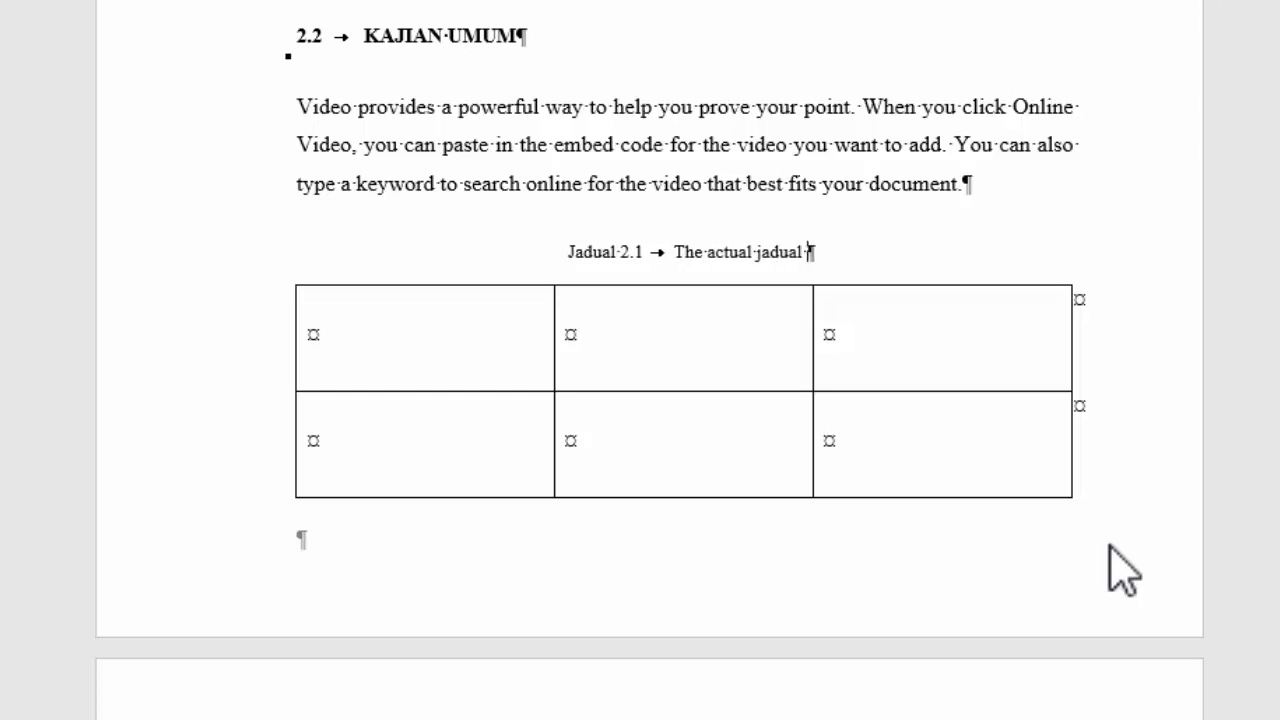
text(2.1)
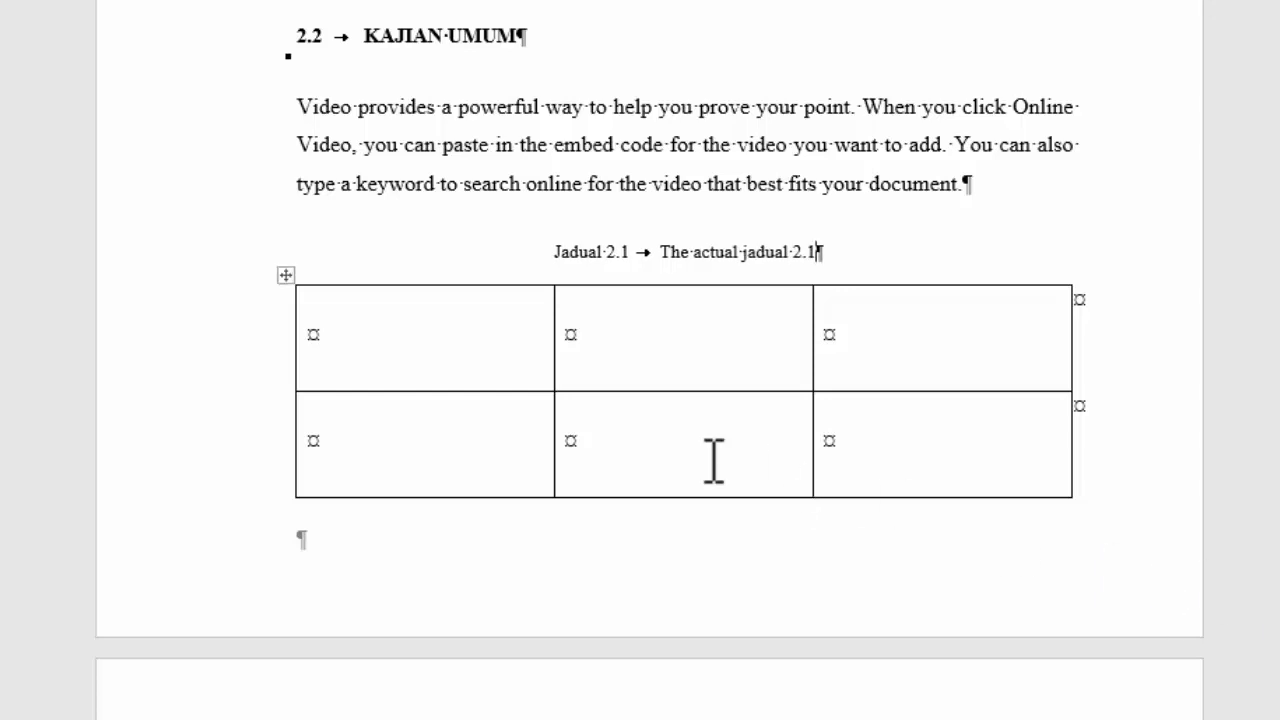
Apply the custom thesis table style to the new section 2.2 table.
click(288, 273)
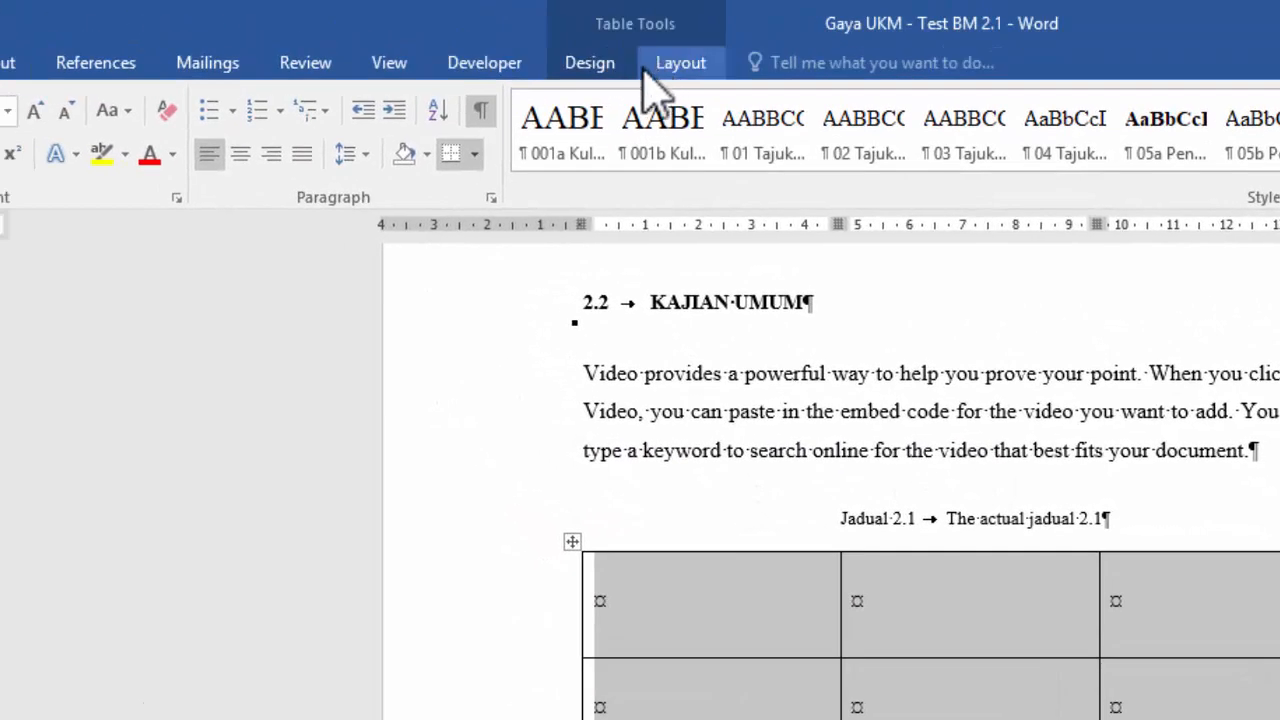
click(595, 65)
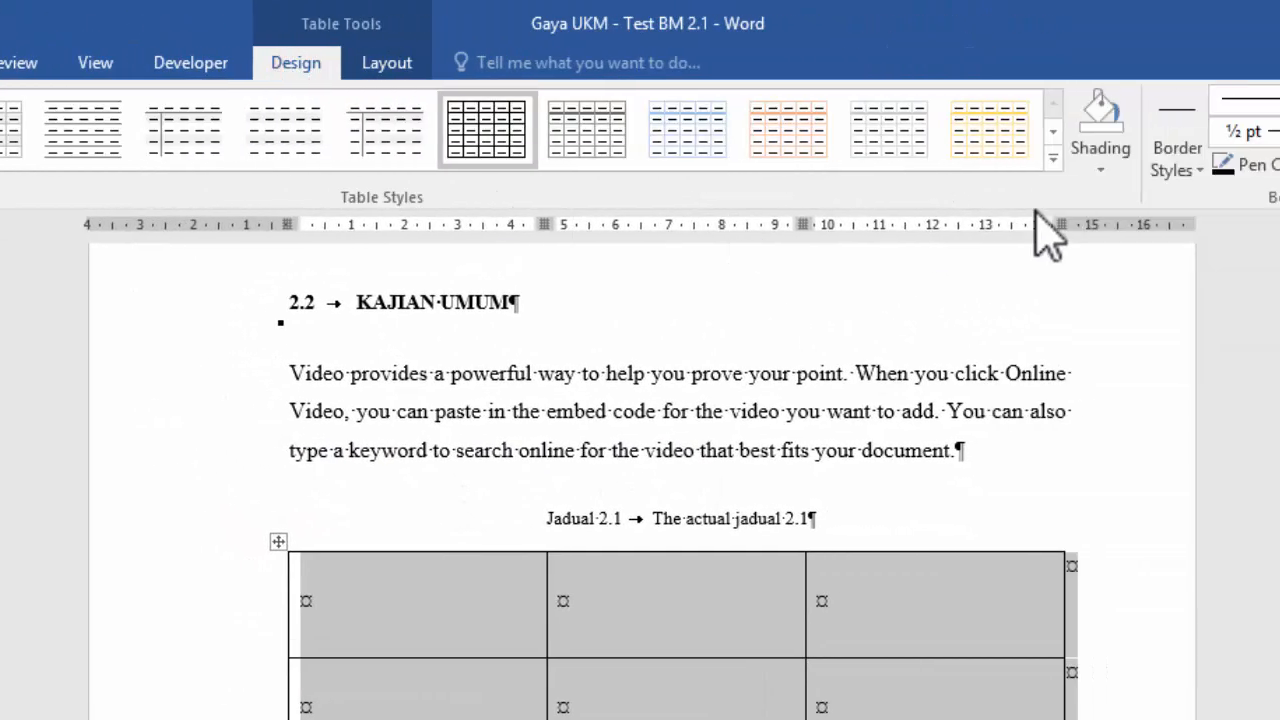
click(927, 158)
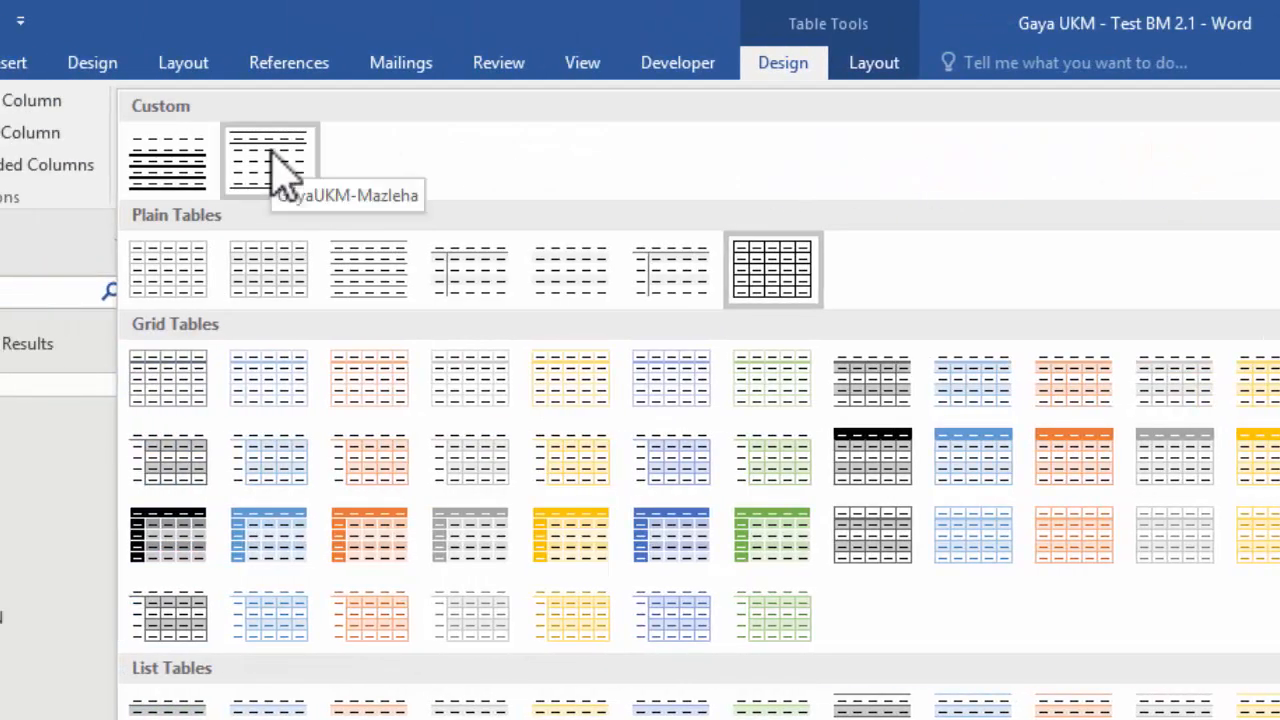
click(278, 168)
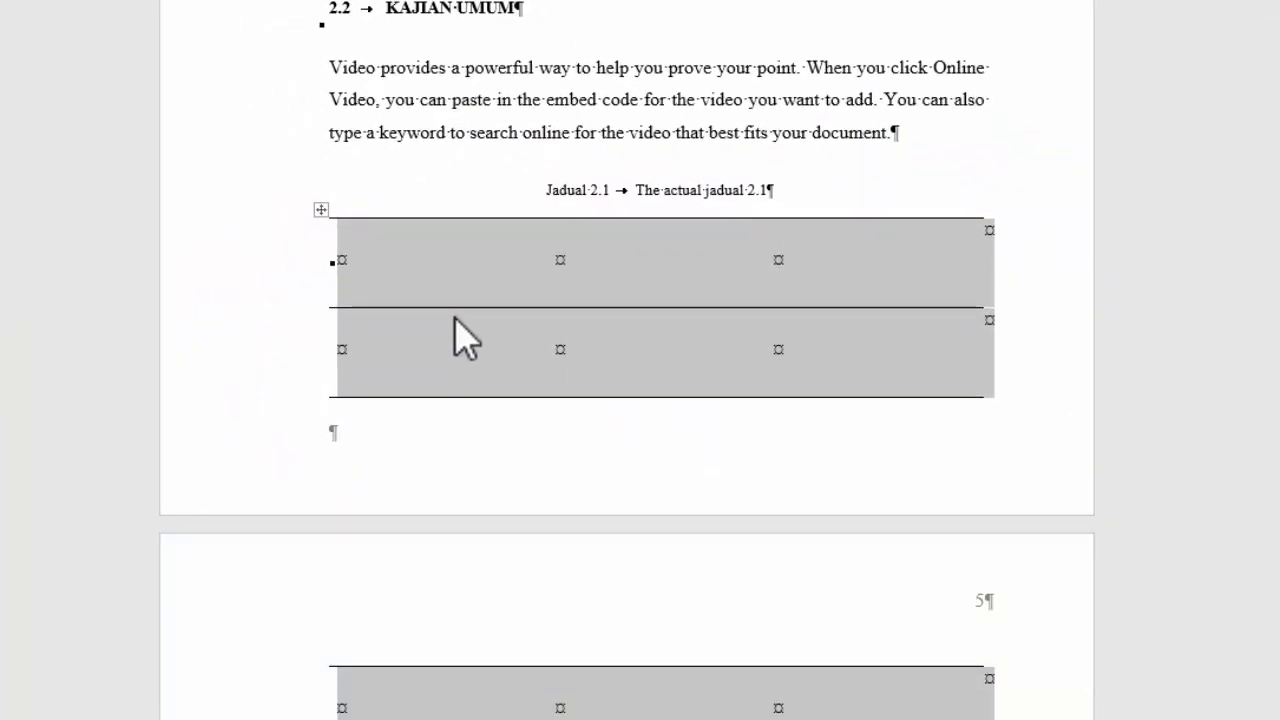
click(529, 373)
Select the header row, then give the cells below it the centred table-body style.
click(452, 316)
drag(577, 270, 914, 274)
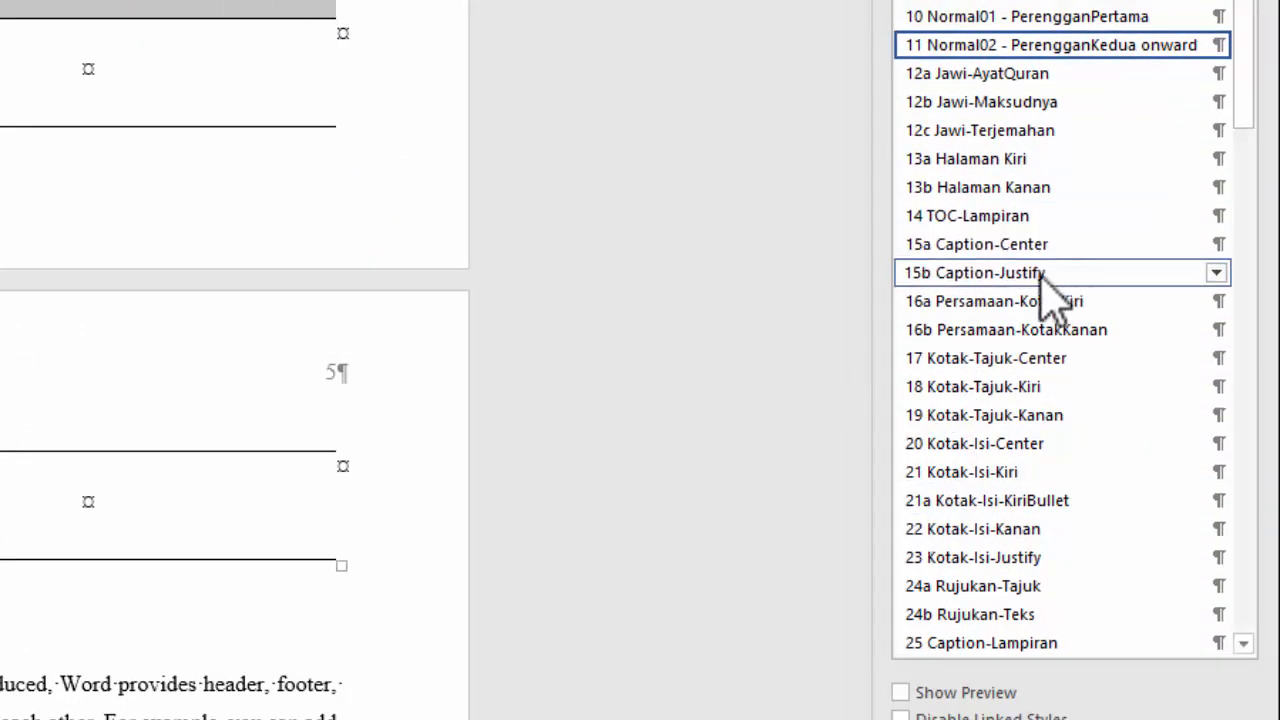
mouse_move(952, 425)
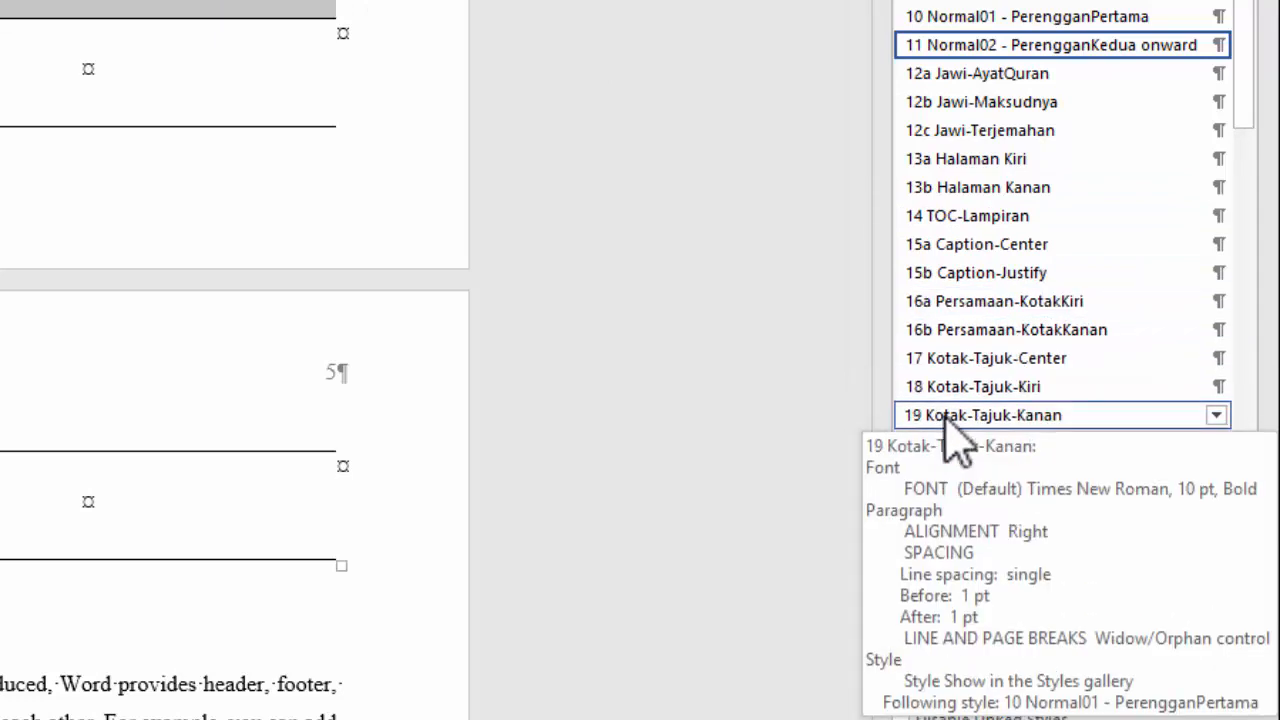
mouse_move(942, 362)
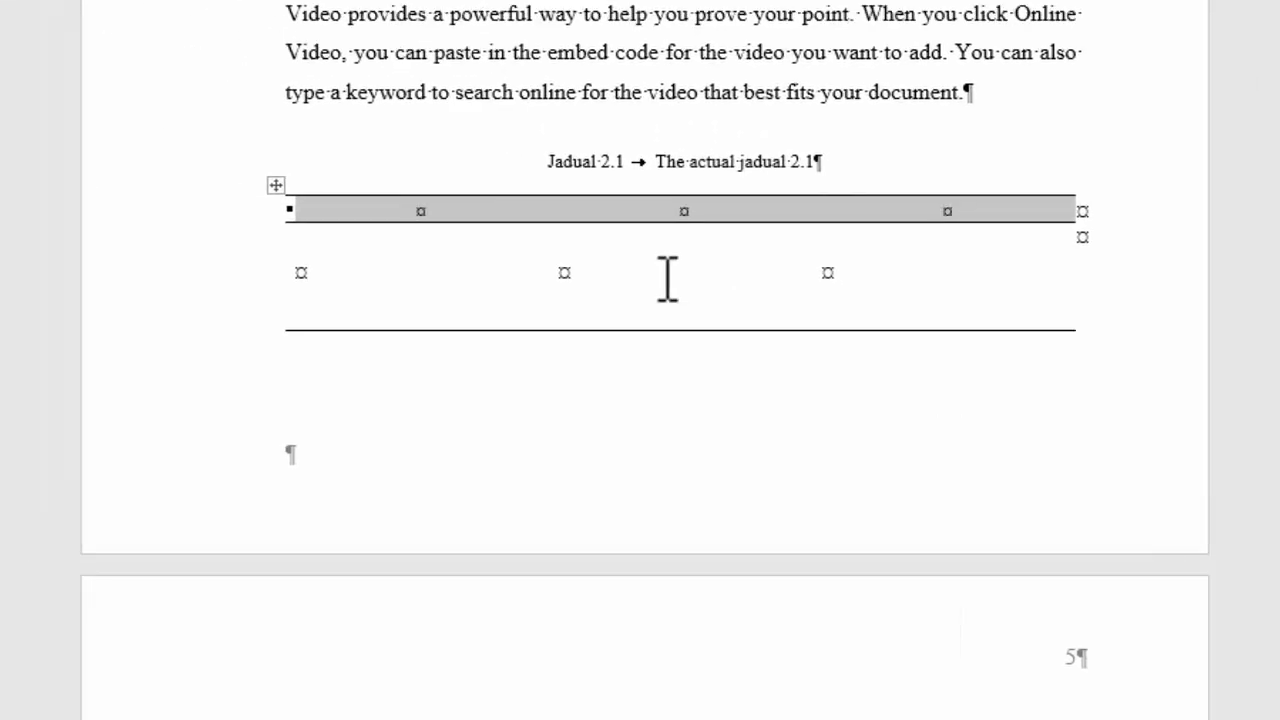
drag(357, 276, 935, 715)
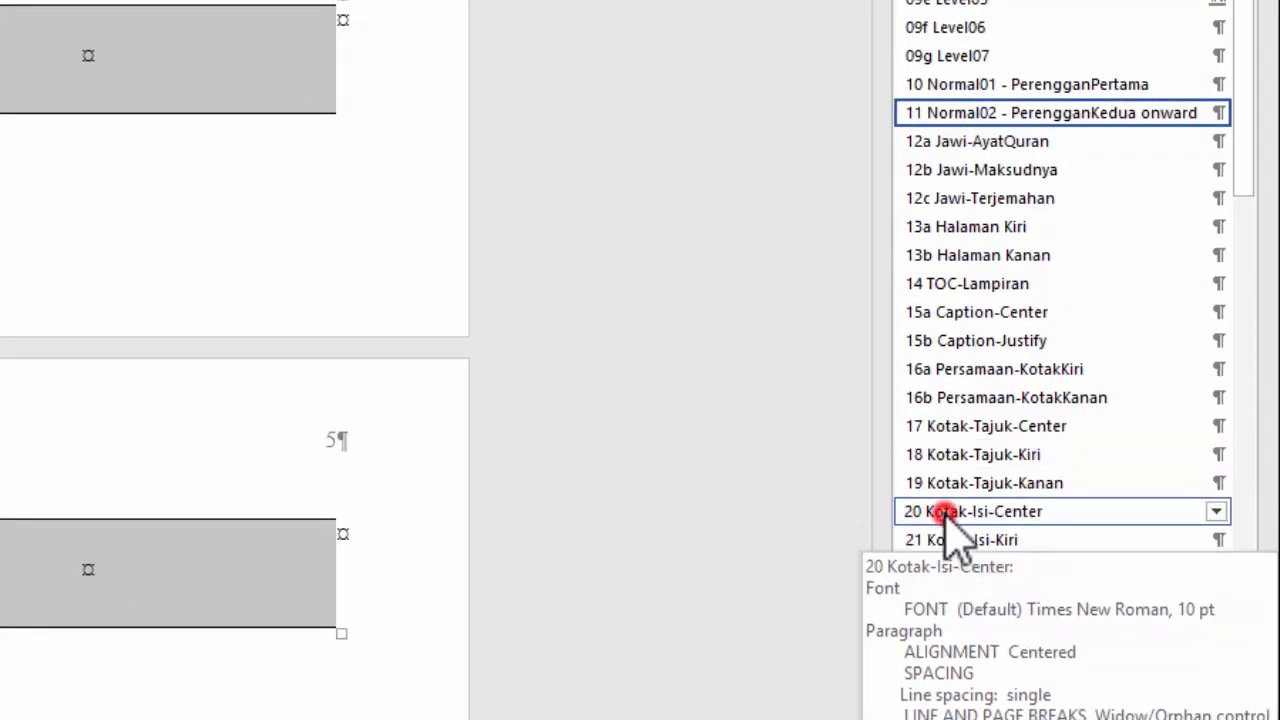
click(942, 512)
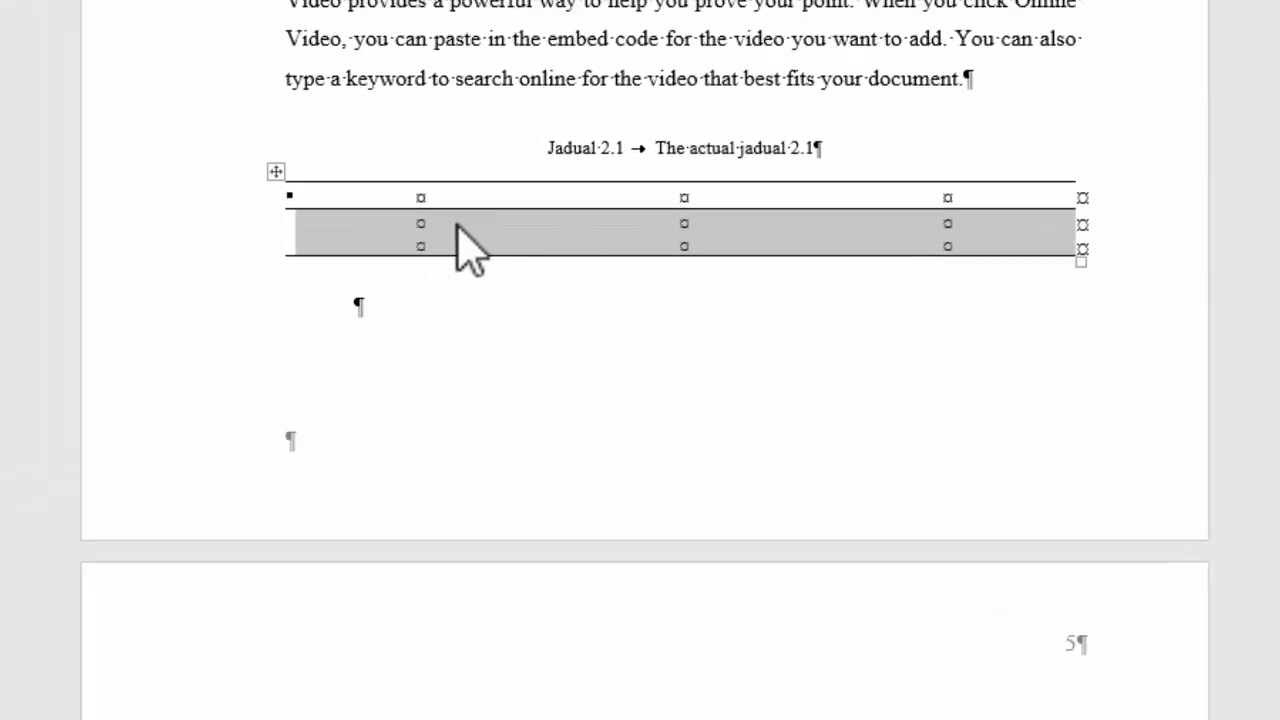
Type 'Example' in the first header cell and paste it into the other two header cells.
click(460, 228)
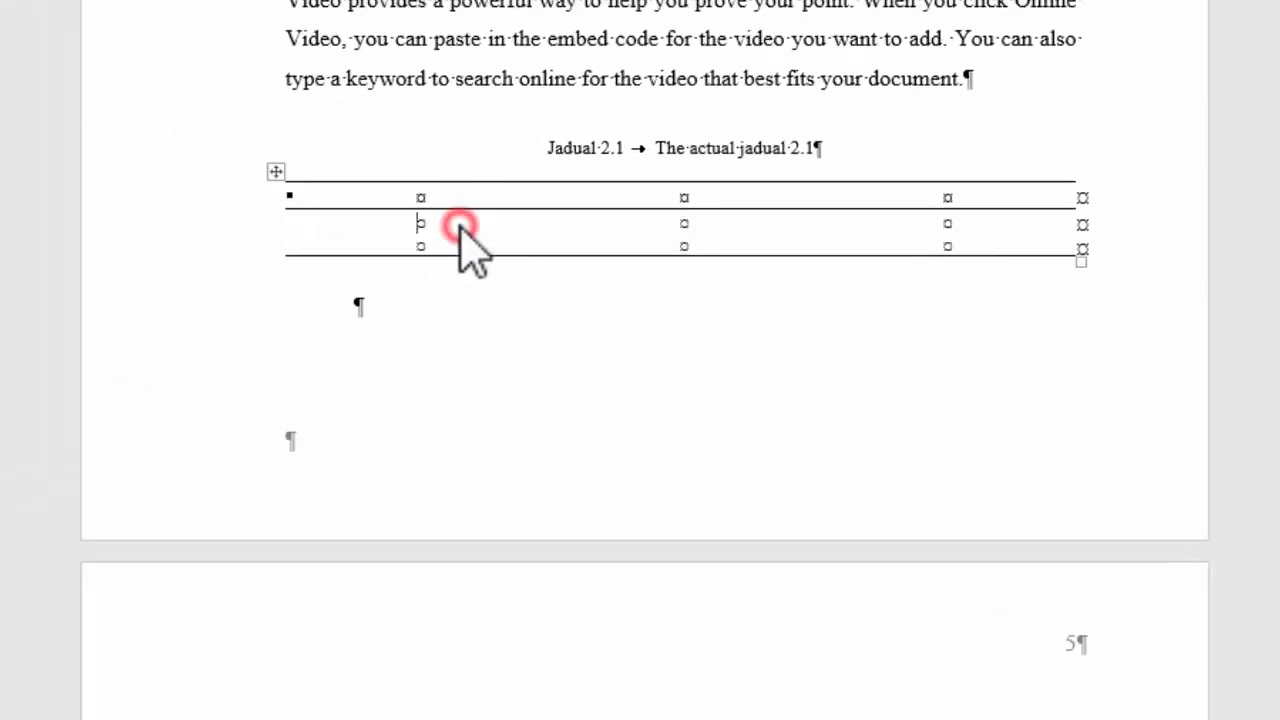
drag(409, 200, 1009, 194)
text(Example)
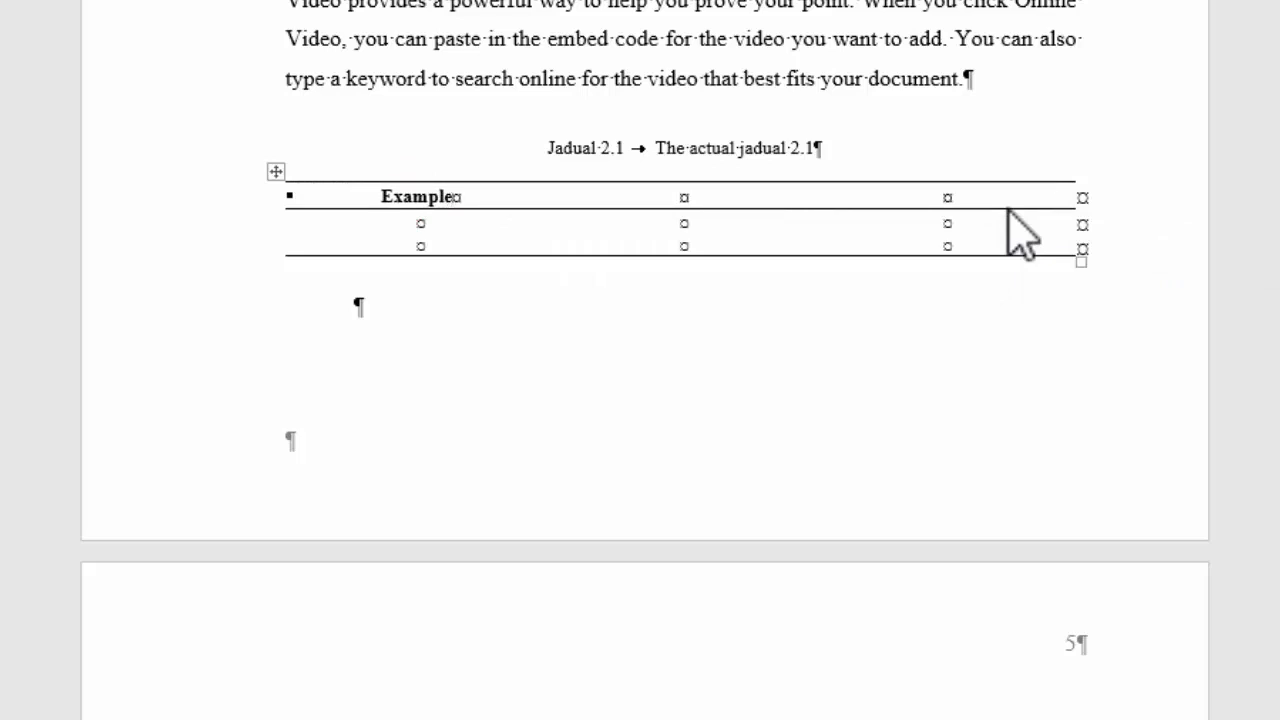
click(400, 194)
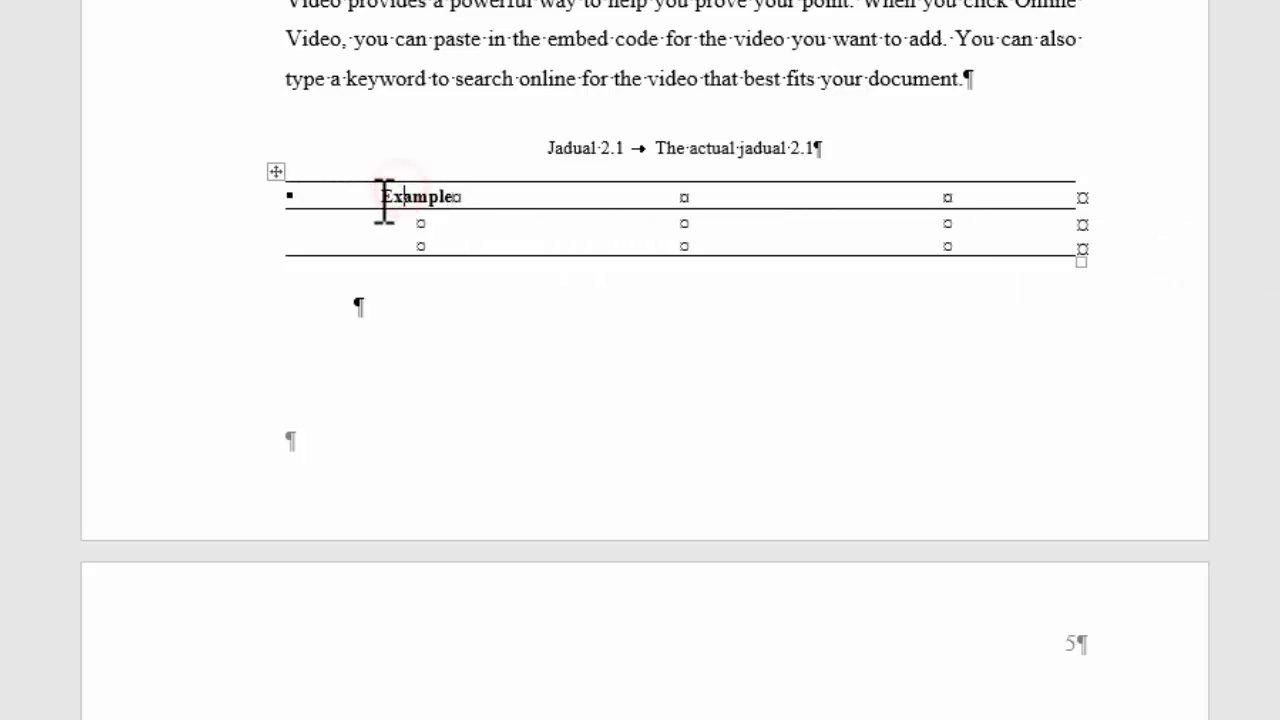
drag(385, 196, 463, 197)
key(ctrl+c)
click(743, 194)
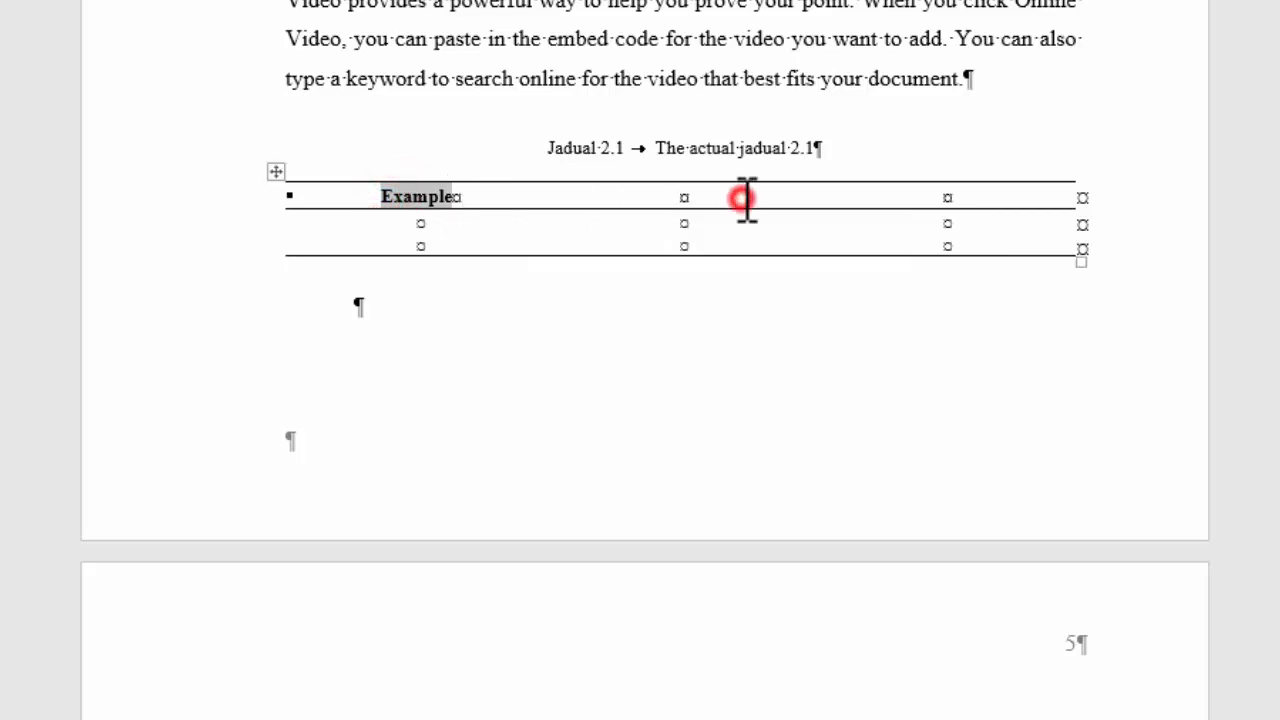
key(ctrl+v)
click(993, 194)
key(ctrl+v)
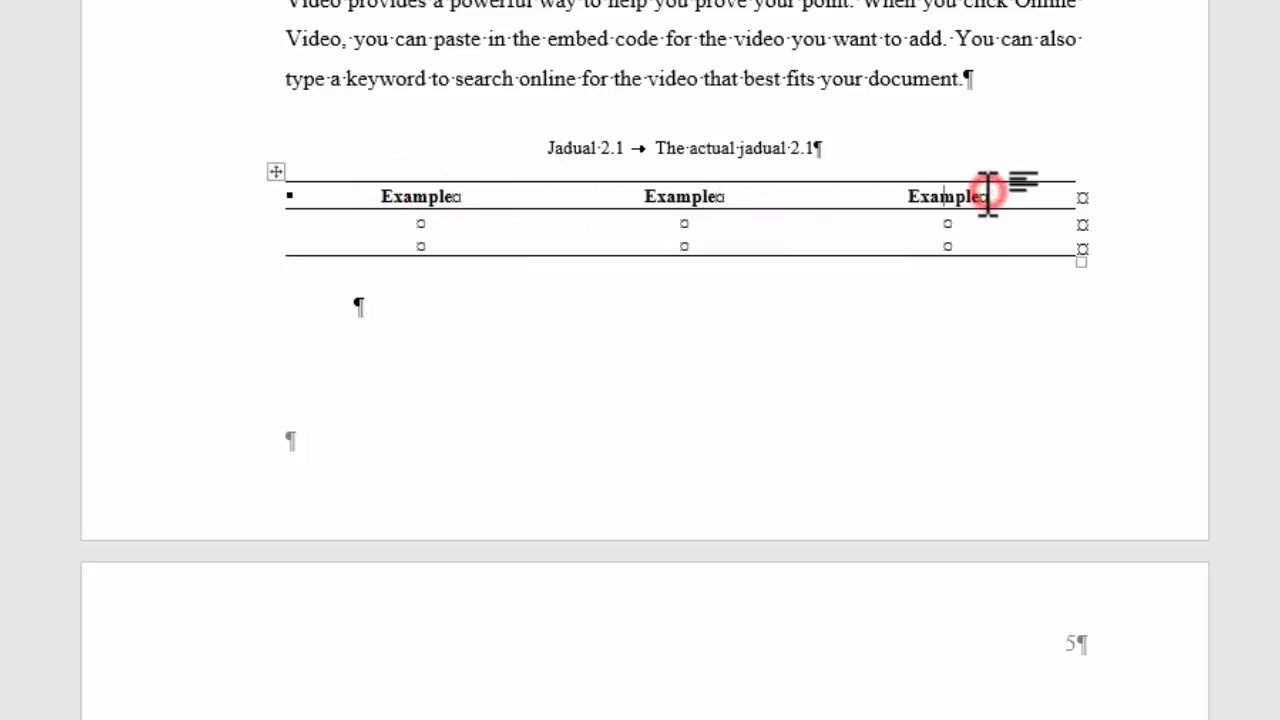
Paste 'Example' into every cell of rows 2 and 3, then delete the empty paragraph below.
click(493, 222)
key(ctrl+v)
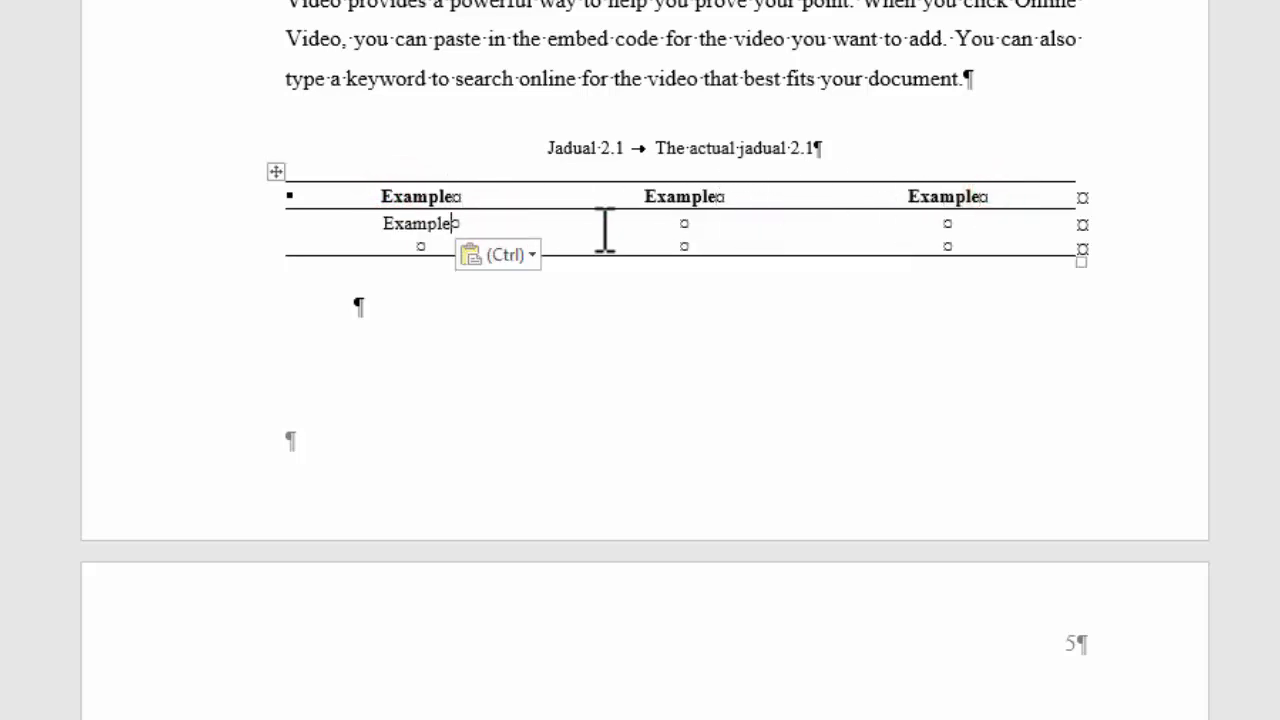
click(722, 229)
key(ctrl+v)
click(992, 223)
key(ctrl+v)
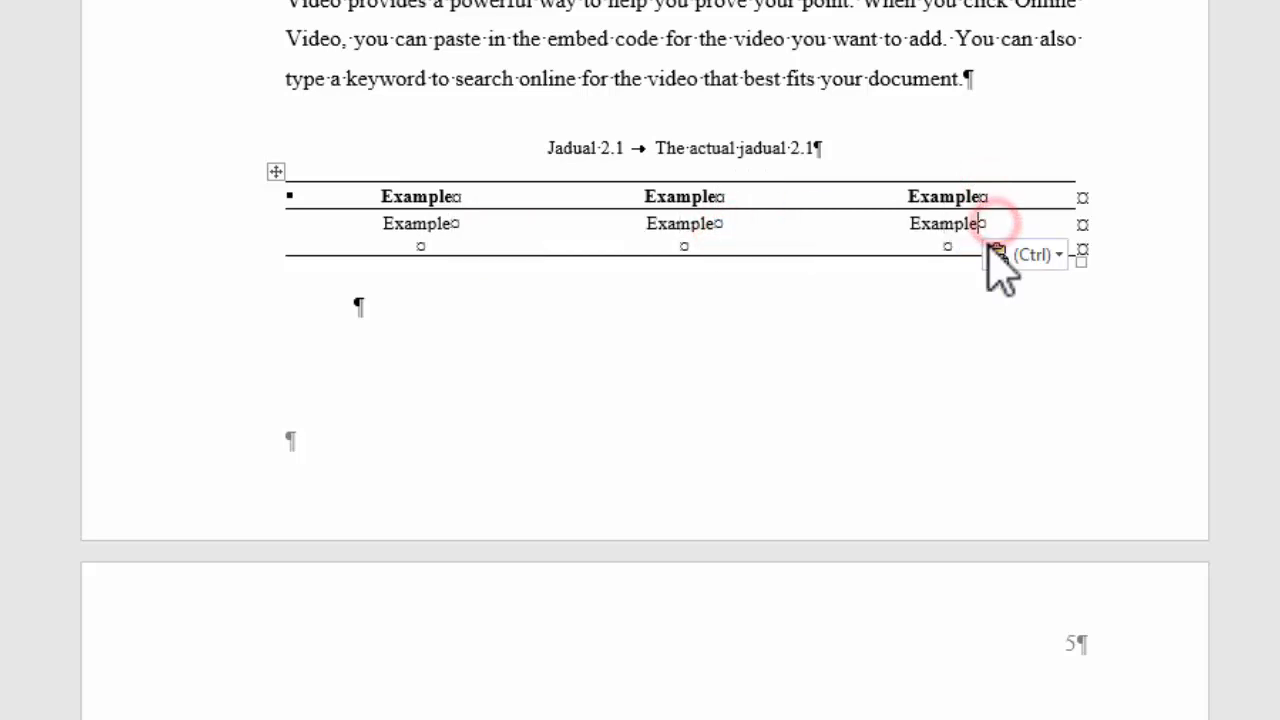
click(955, 246)
key(ctrl+v)
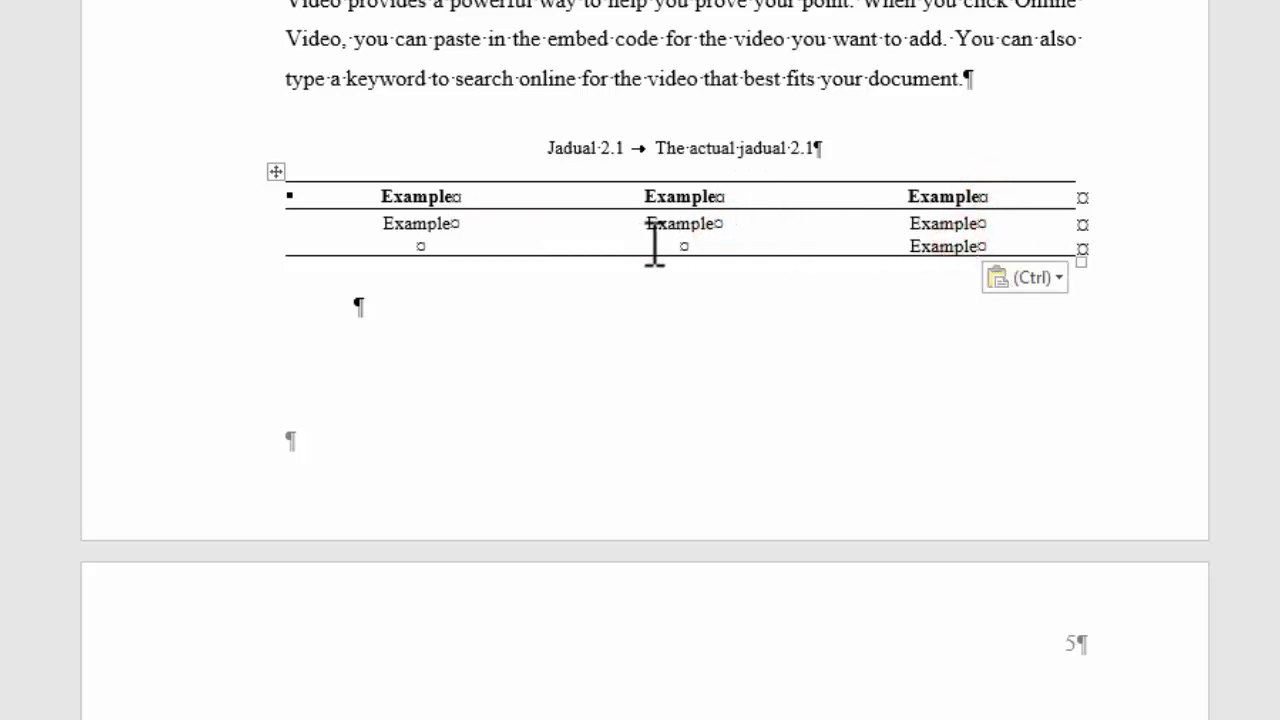
click(651, 246)
key(ctrl+v)
click(445, 246)
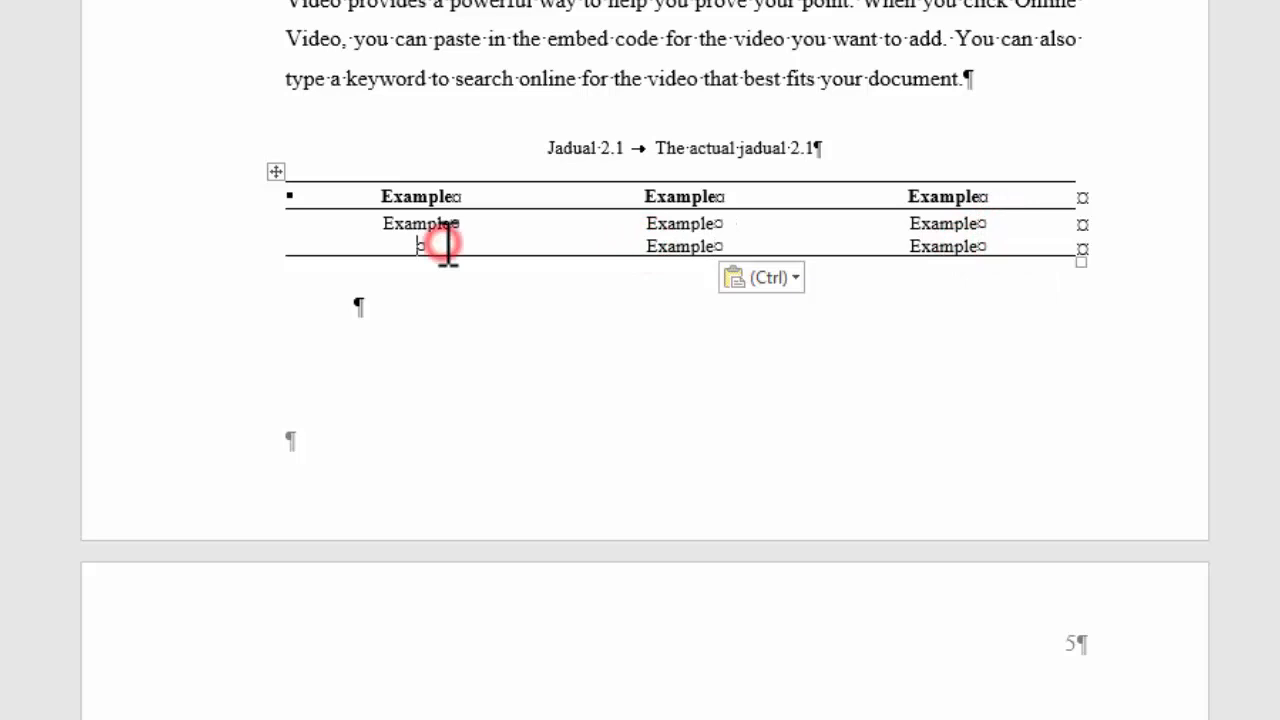
key(ctrl+v)
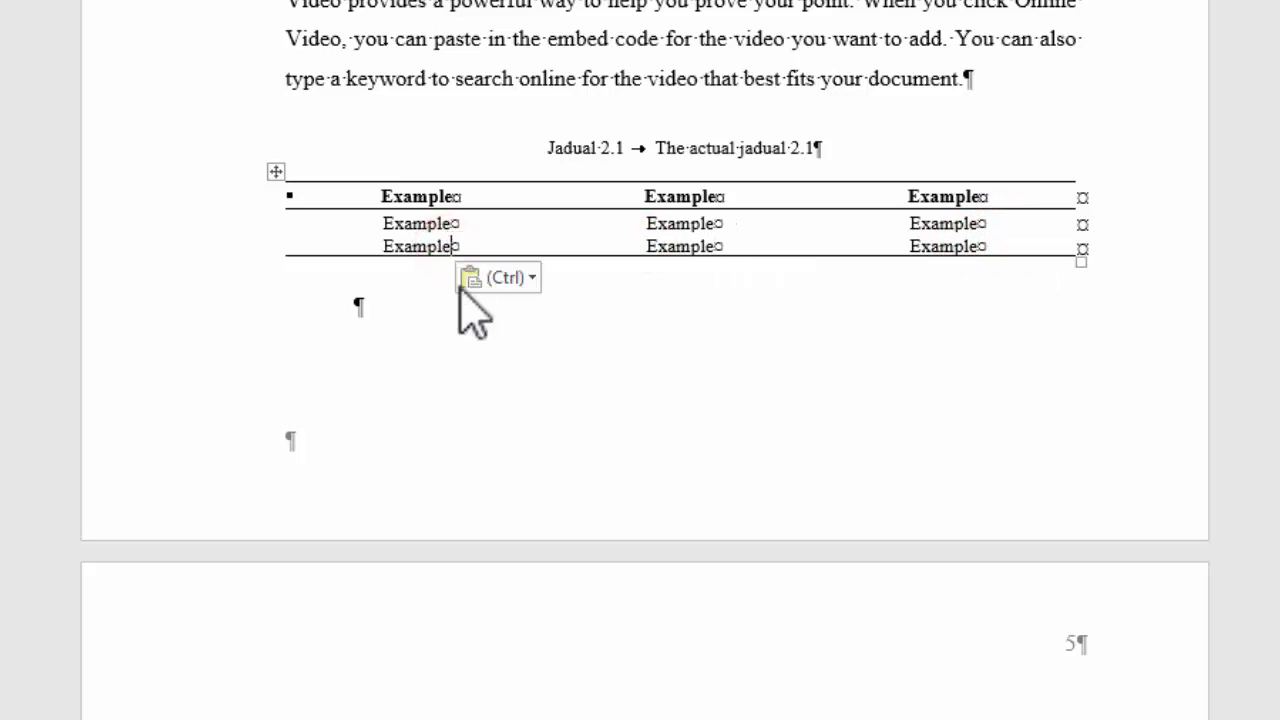
click(388, 300)
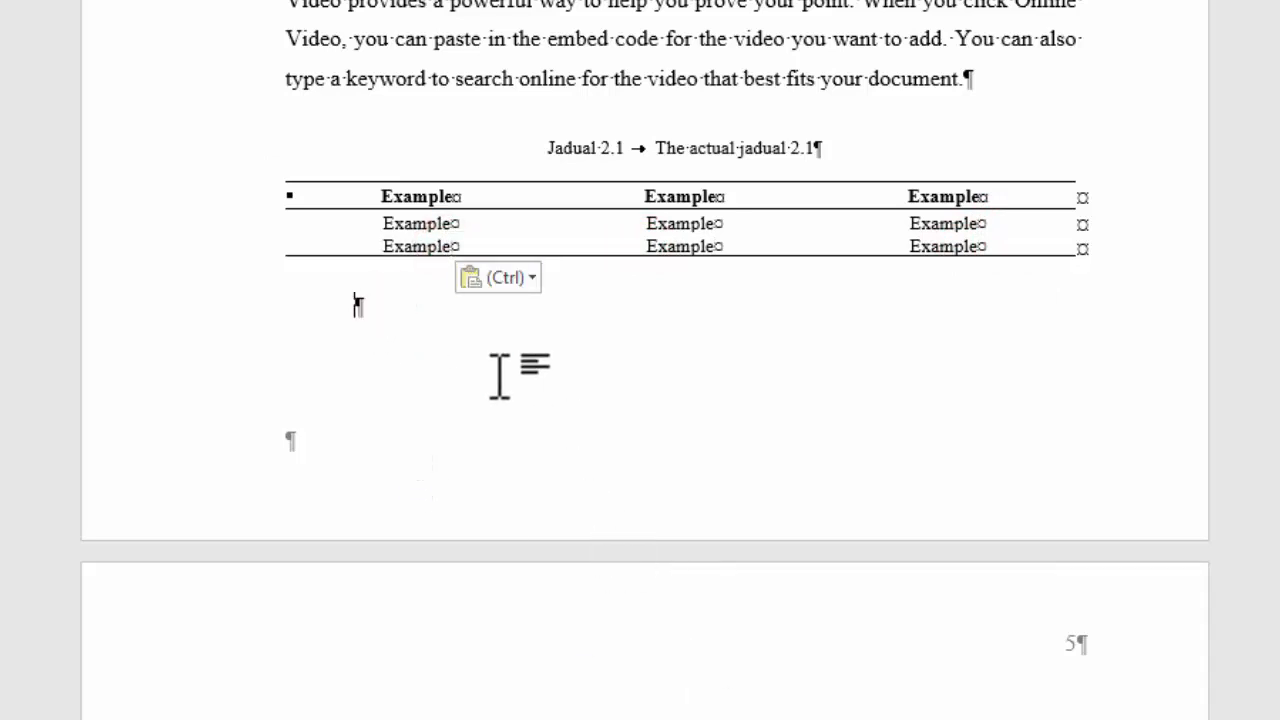
key(Delete)
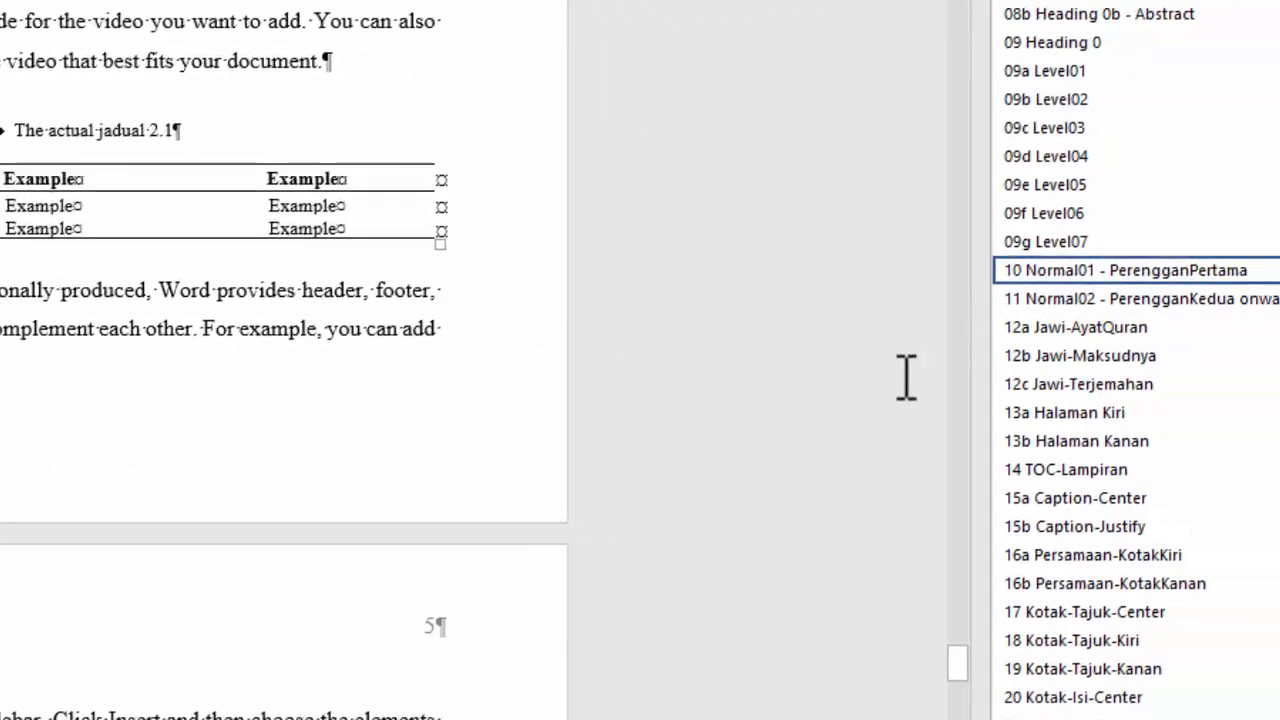
Give the next paragraph the indented body-text style and place the caret before the Video paragraph's full stop.
click(951, 303)
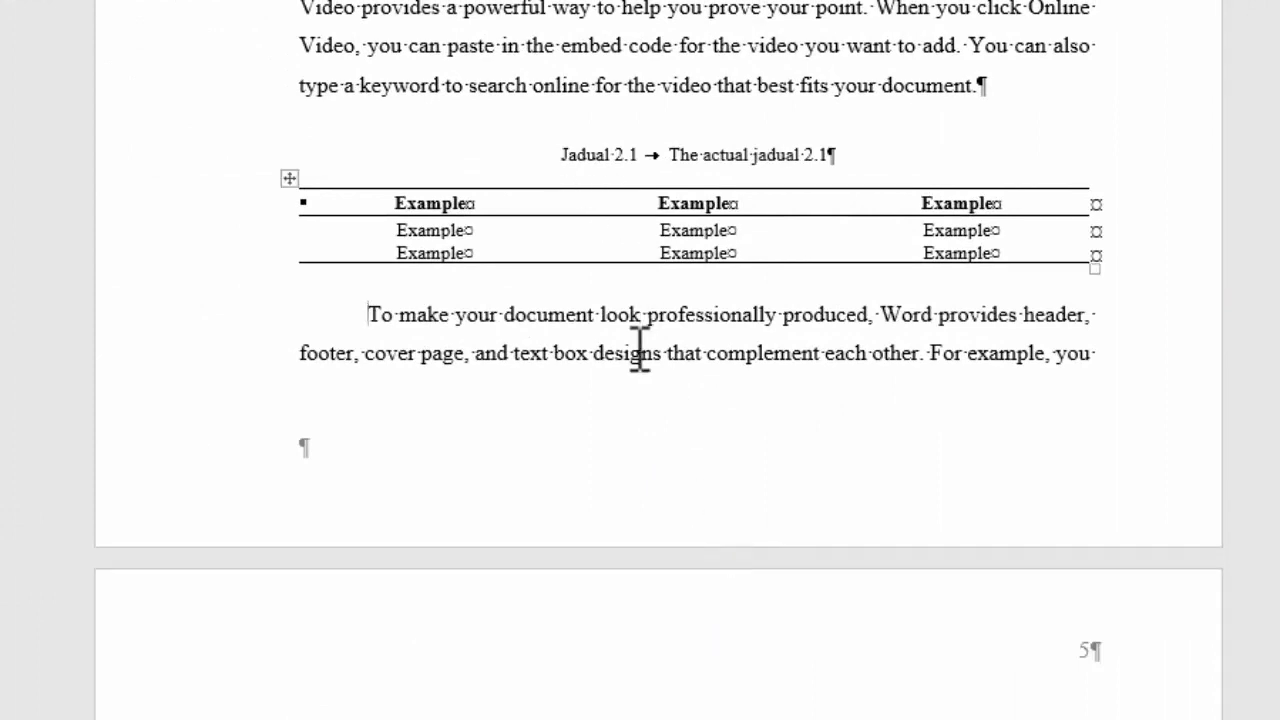
scroll(634, 354, down, 5)
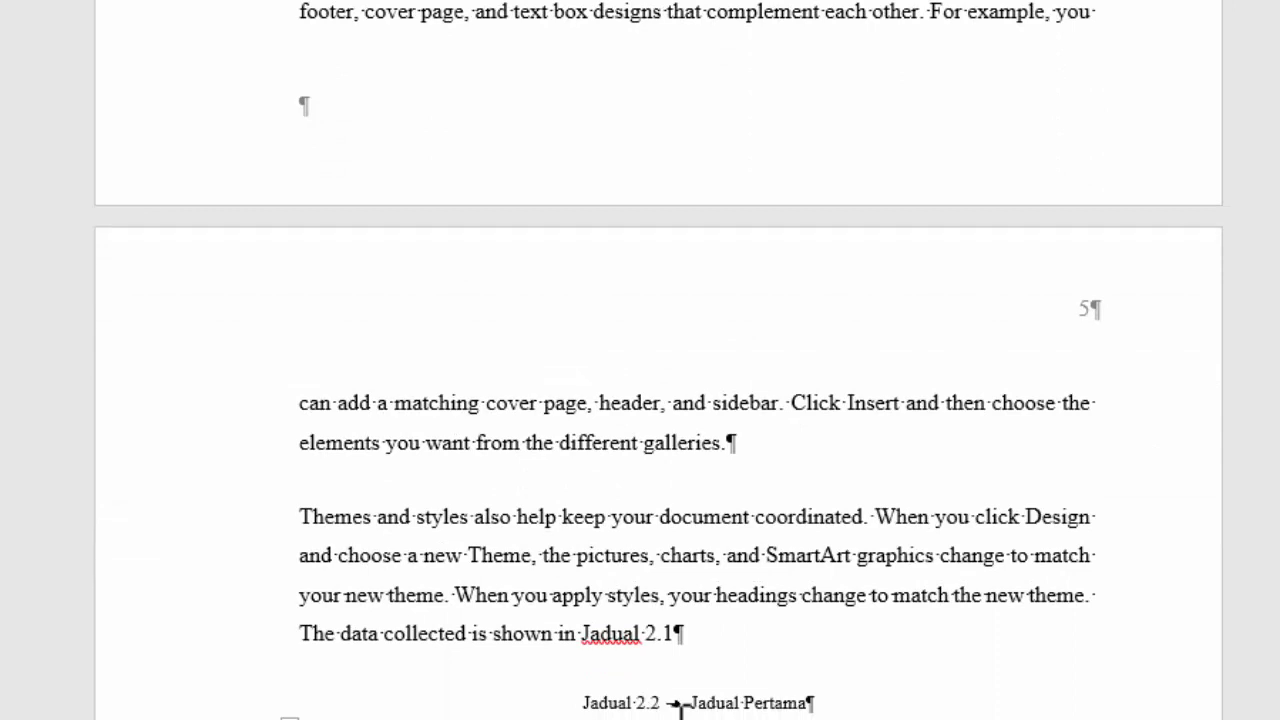
scroll(689, 677, down, 4)
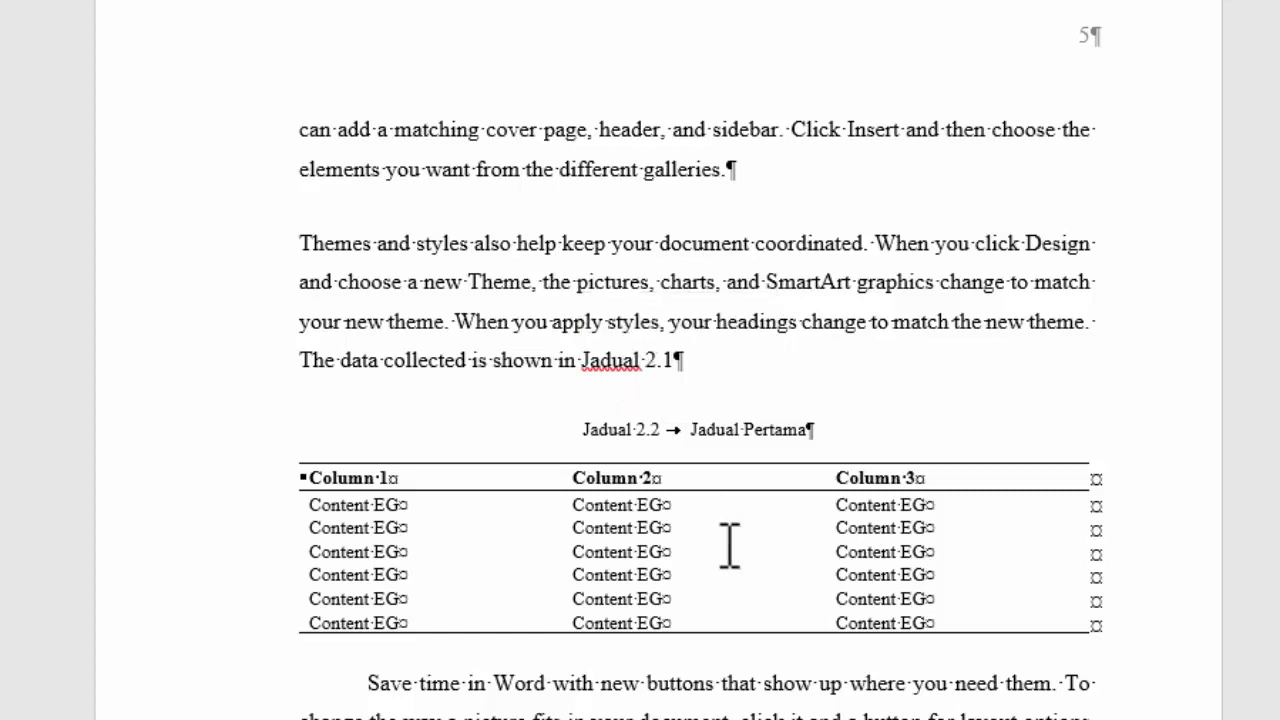
scroll(736, 700, up, 9)
scroll(874, 380, up, 3)
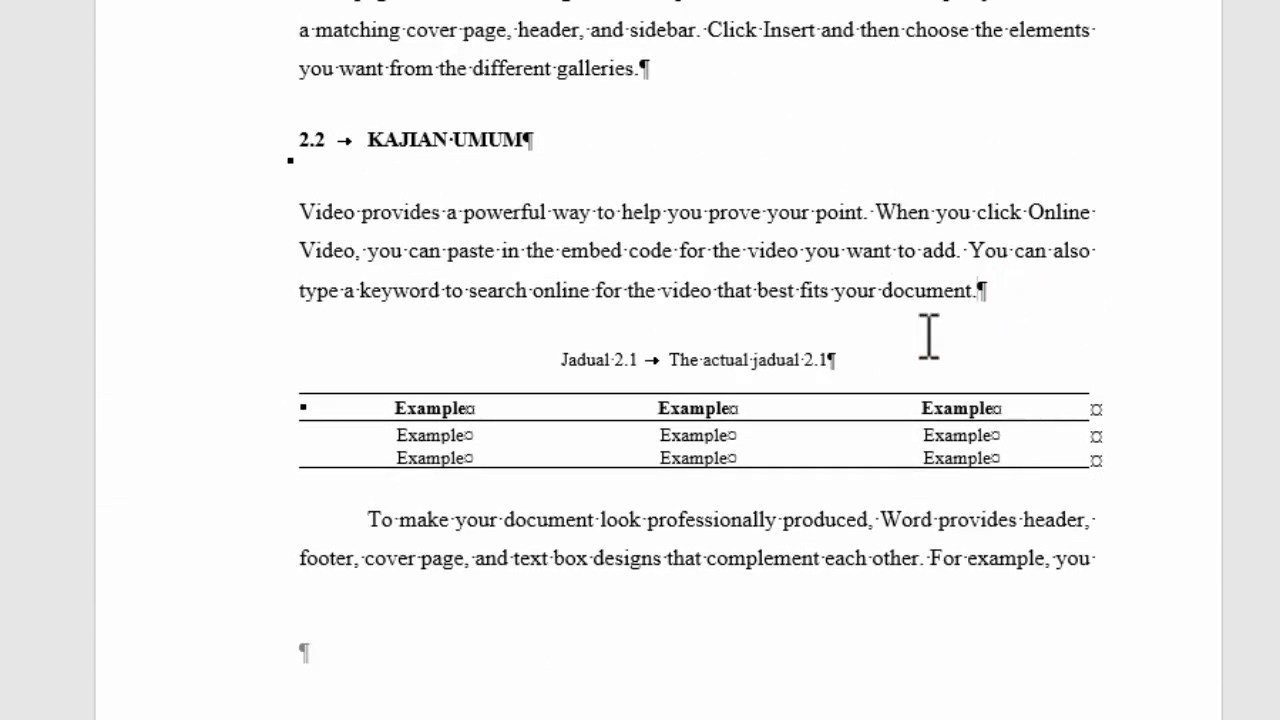
click(974, 290)
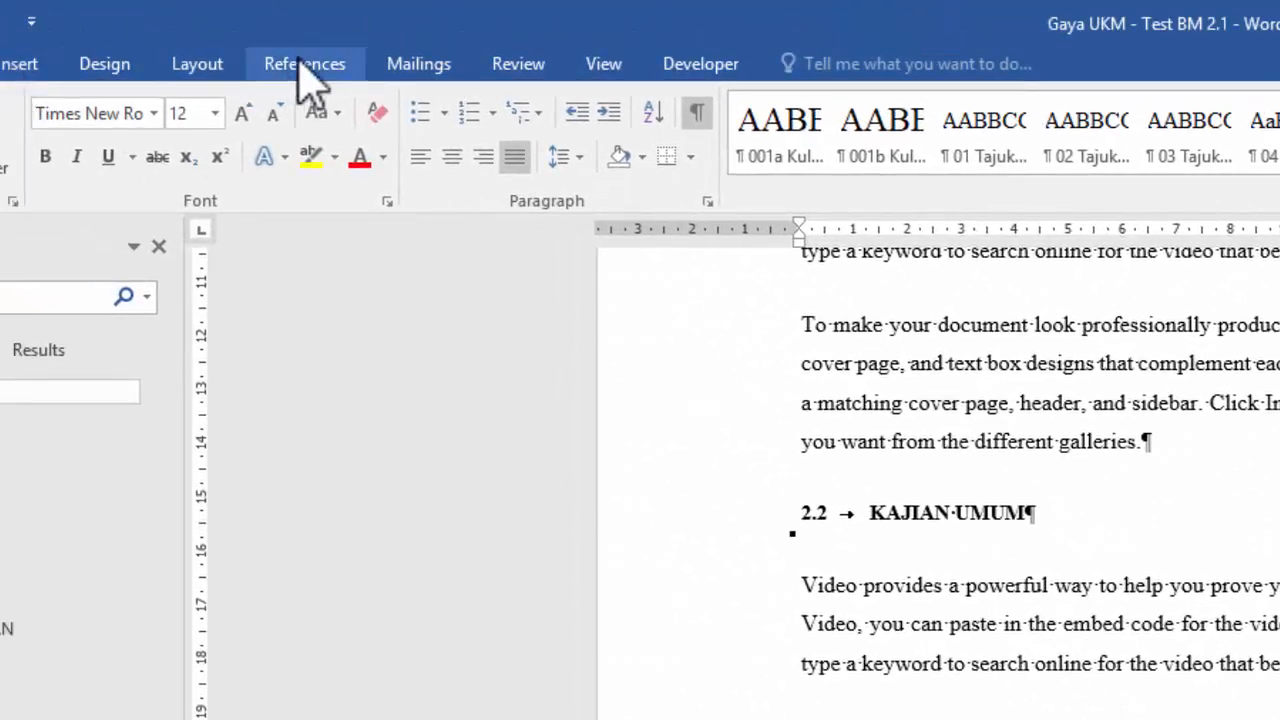
Append a cross-reference to the Jadual 2.1 caption, showing only label and number, to the Video paragraph.
click(305, 63)
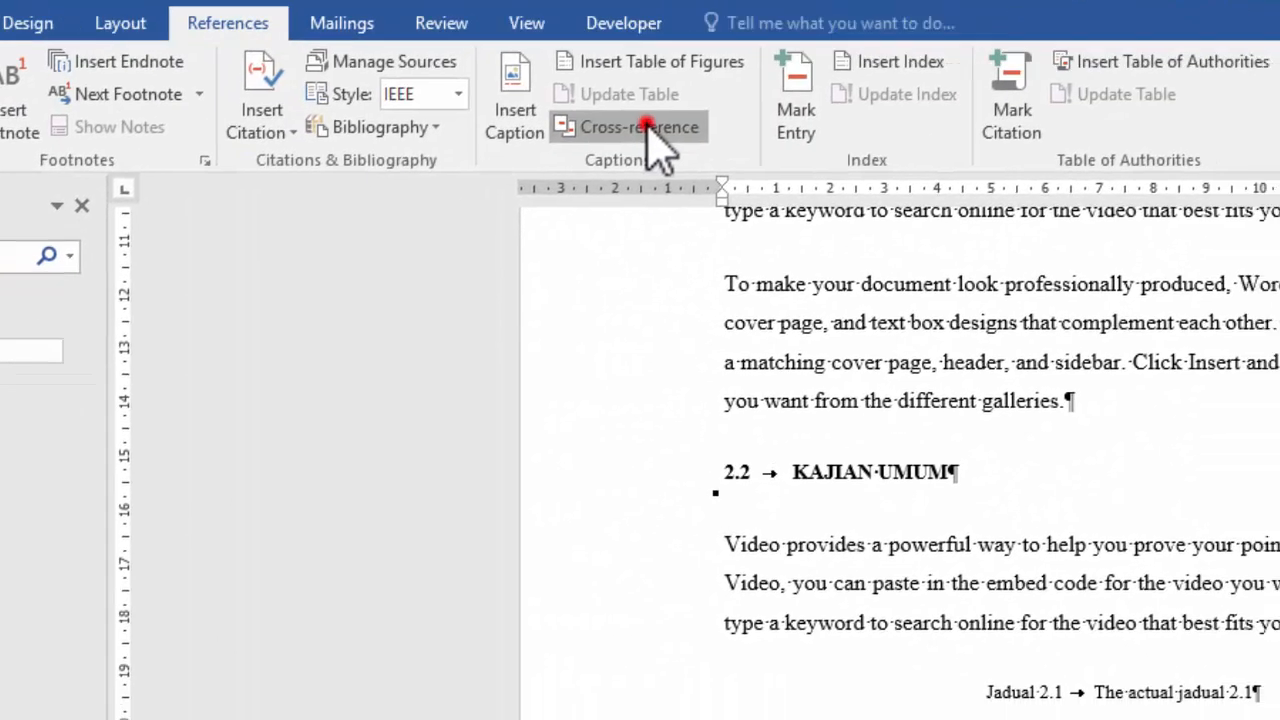
click(716, 167)
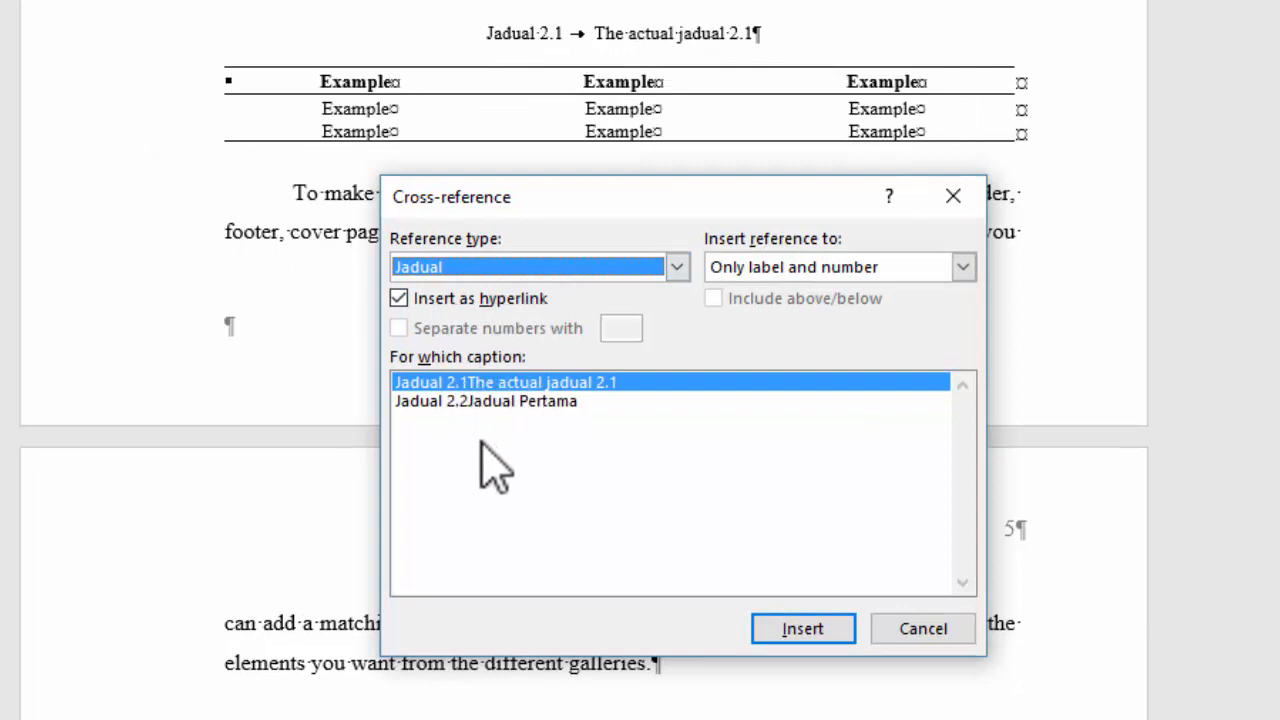
click(546, 383)
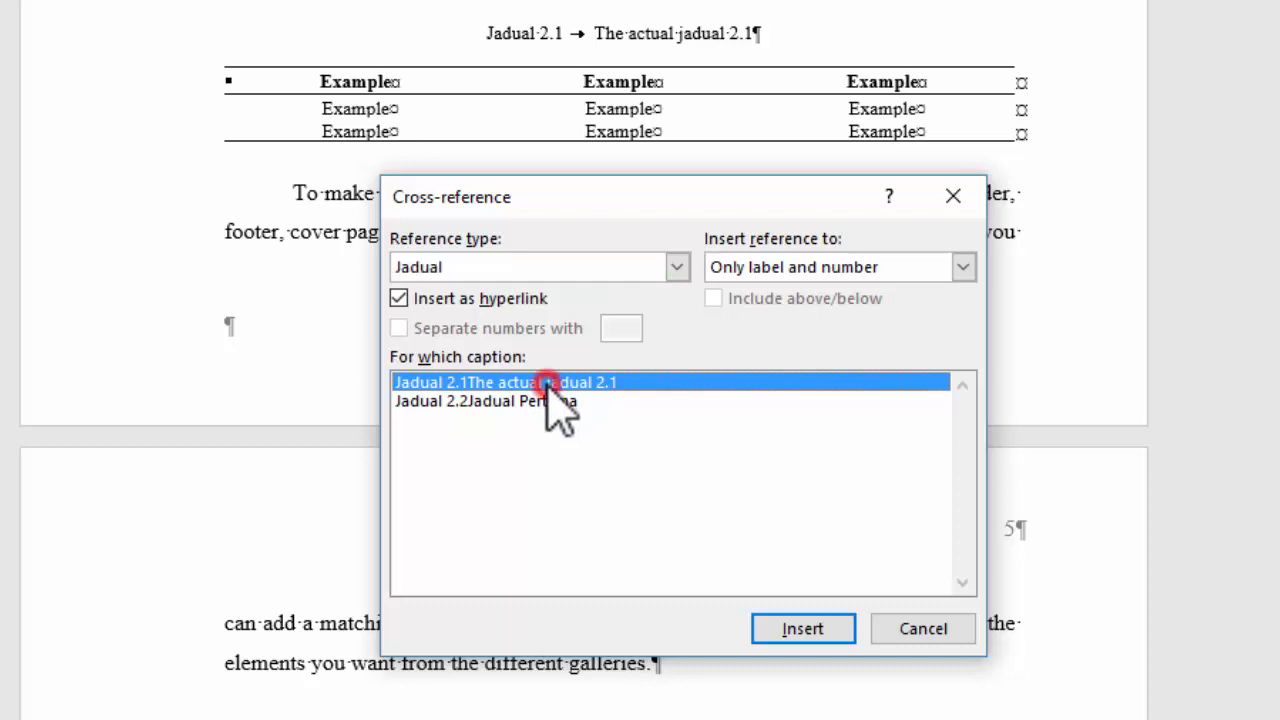
click(912, 264)
click(790, 313)
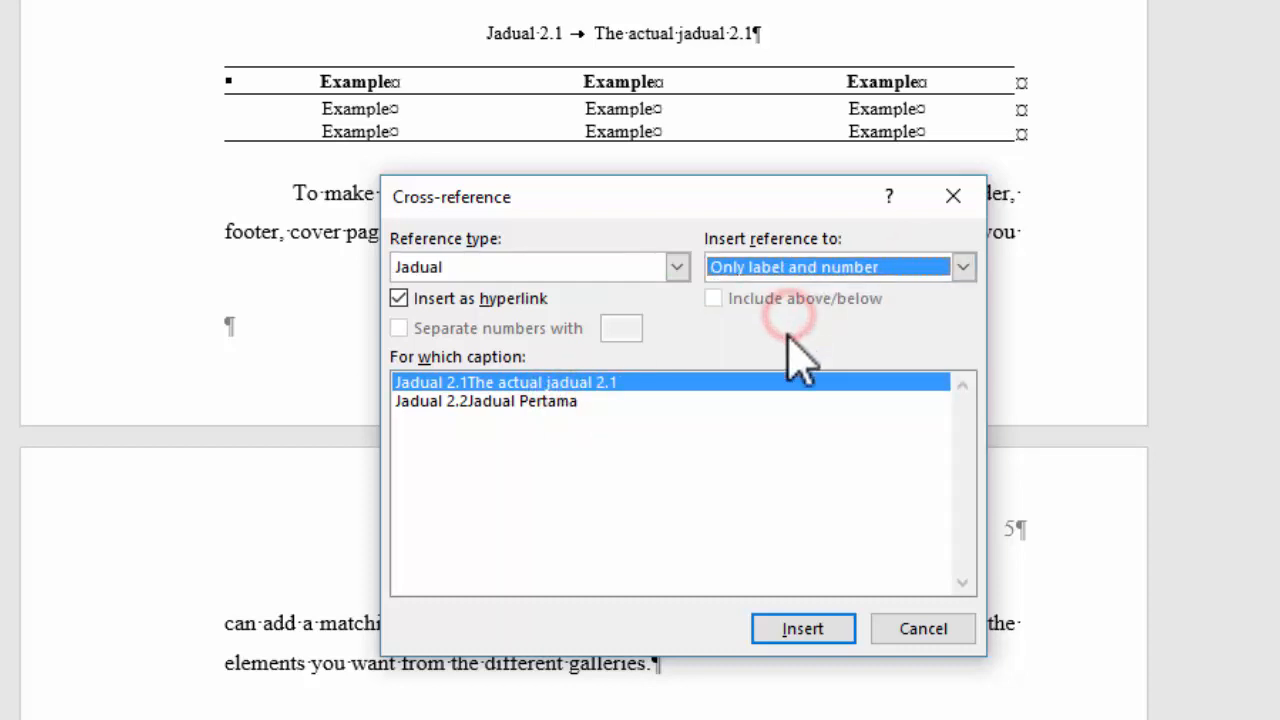
click(803, 630)
click(910, 630)
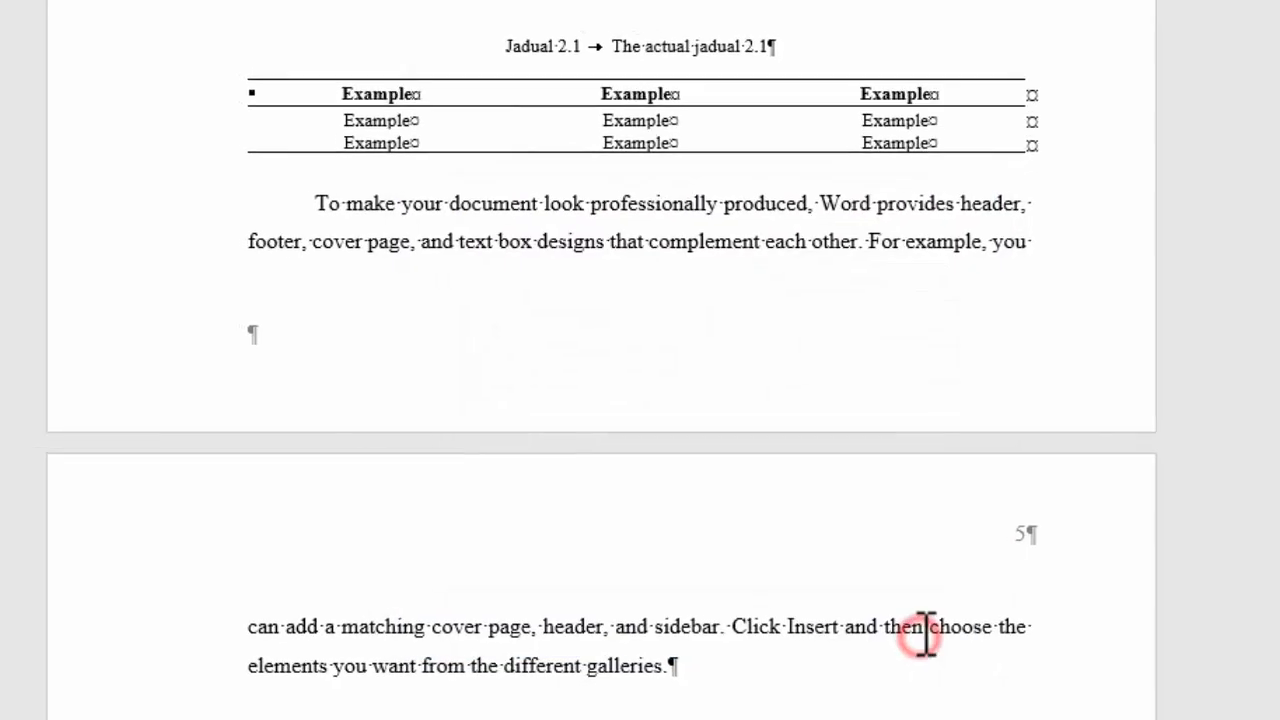
scroll(832, 442, up, 4)
Check that the Jadual references in the Video and Themes paragraphs are fields.
click(998, 205)
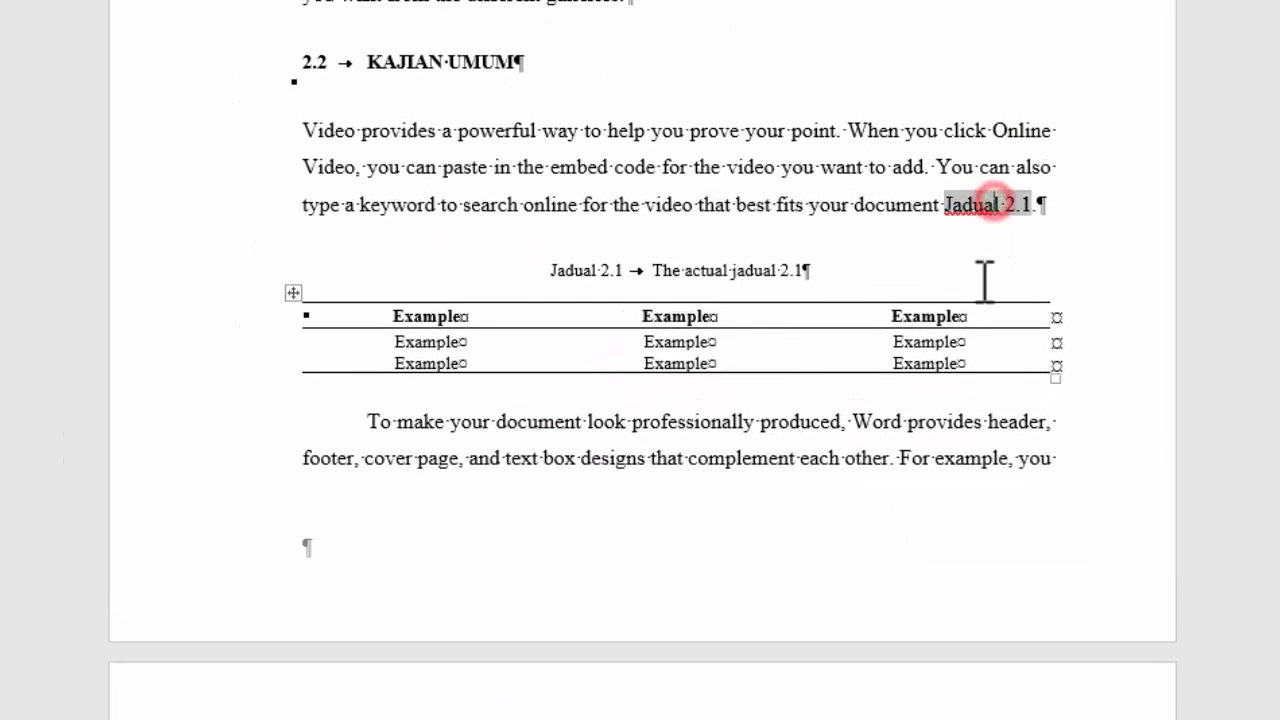
scroll(983, 277, down, 7)
scroll(748, 170, down, 1)
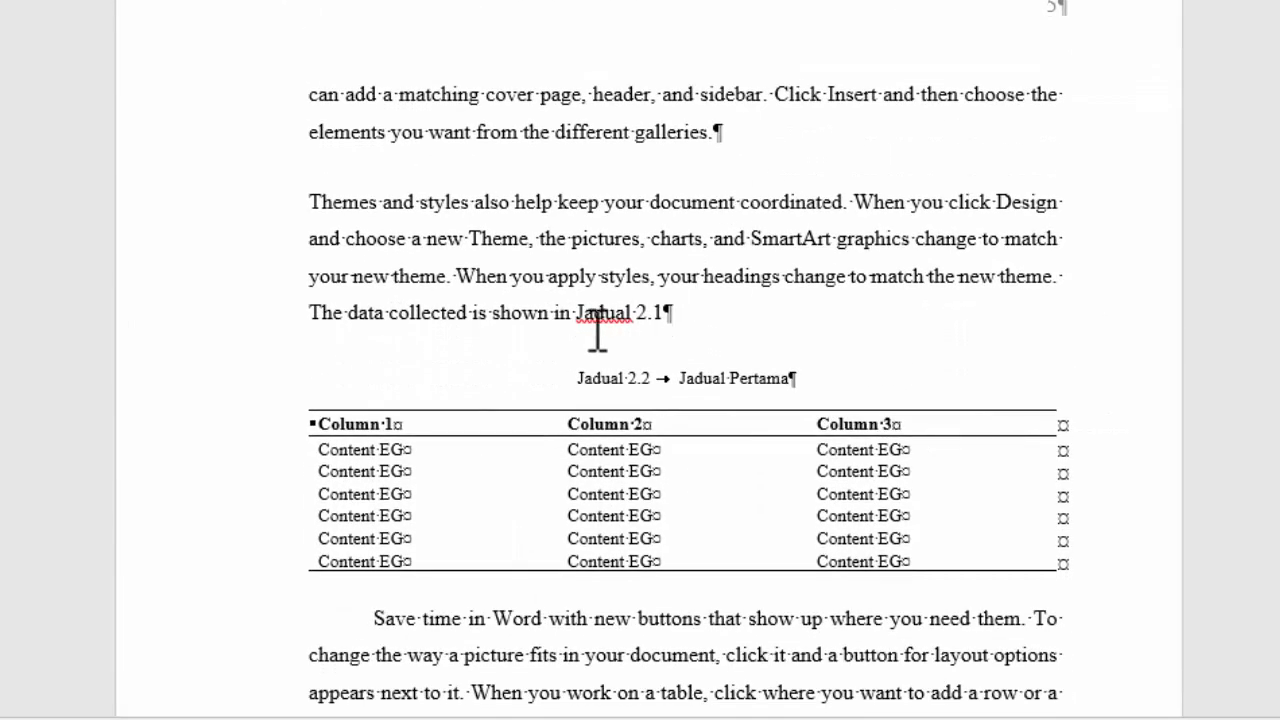
click(609, 313)
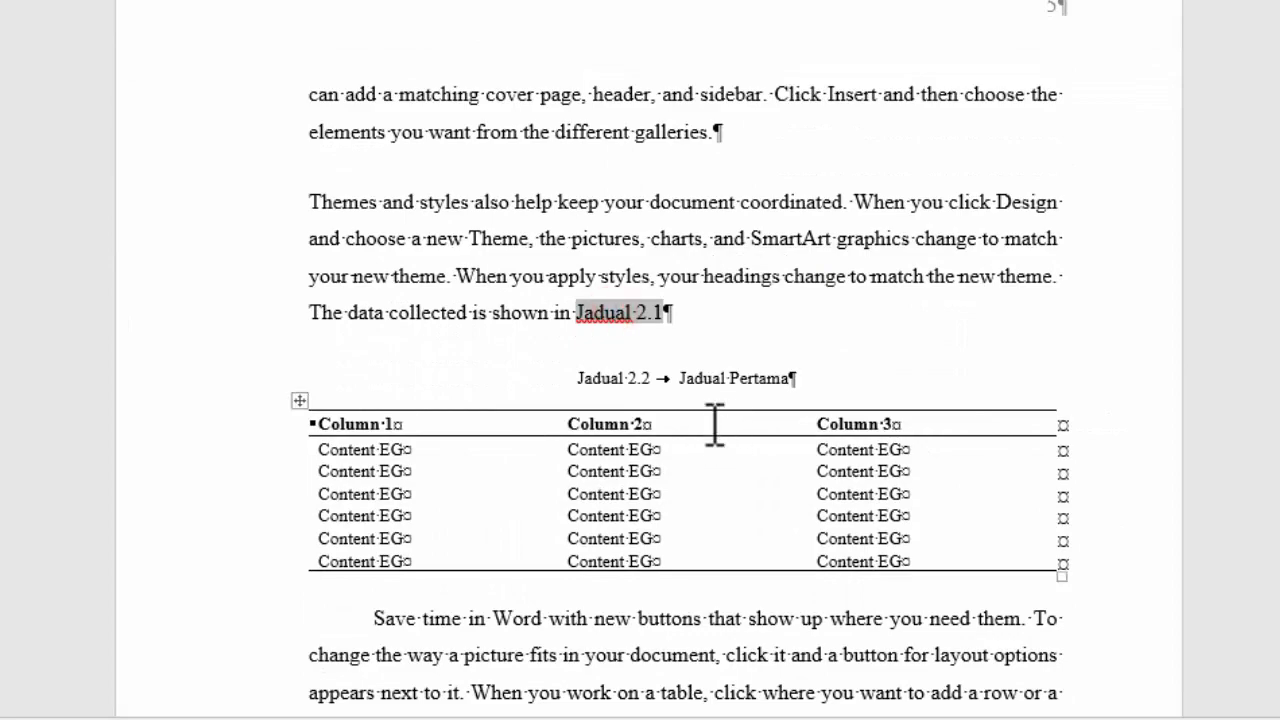
scroll(715, 420, up, 7)
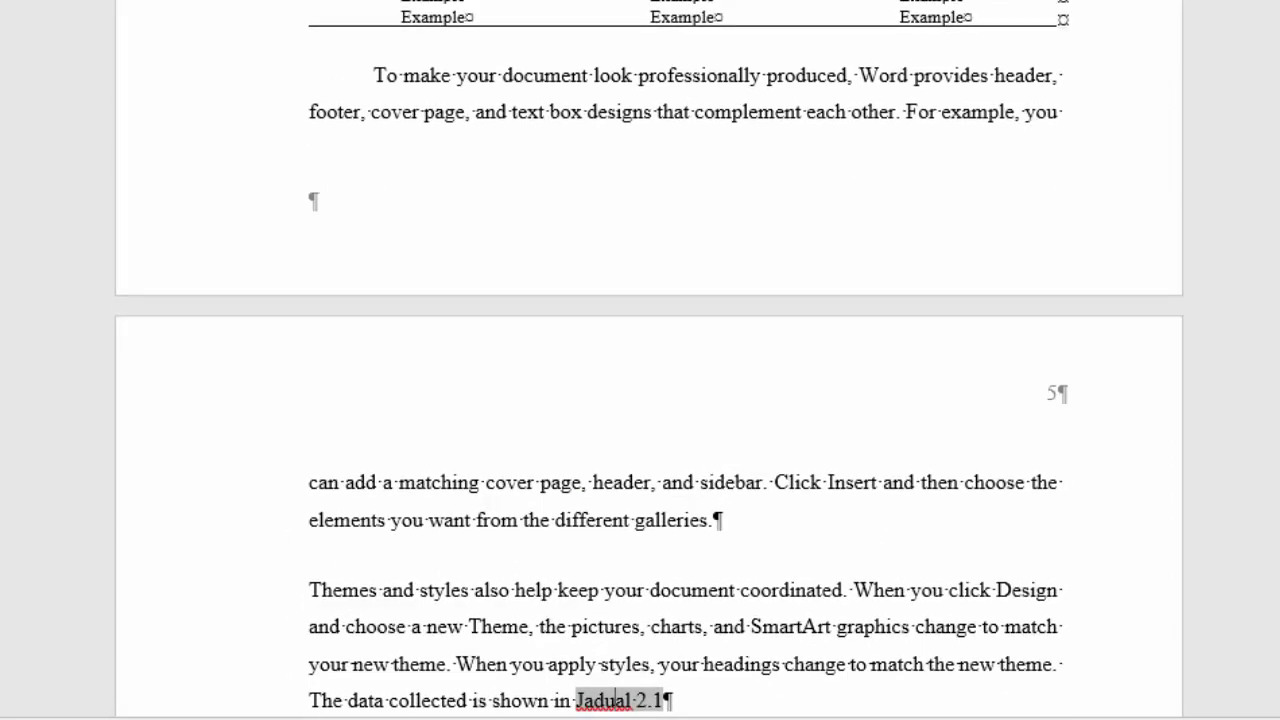
Select the text containing both references and update its fields so Themes cites Jadual 2.2.
drag(383, 116, 648, 636)
scroll(610, 240, down, 2)
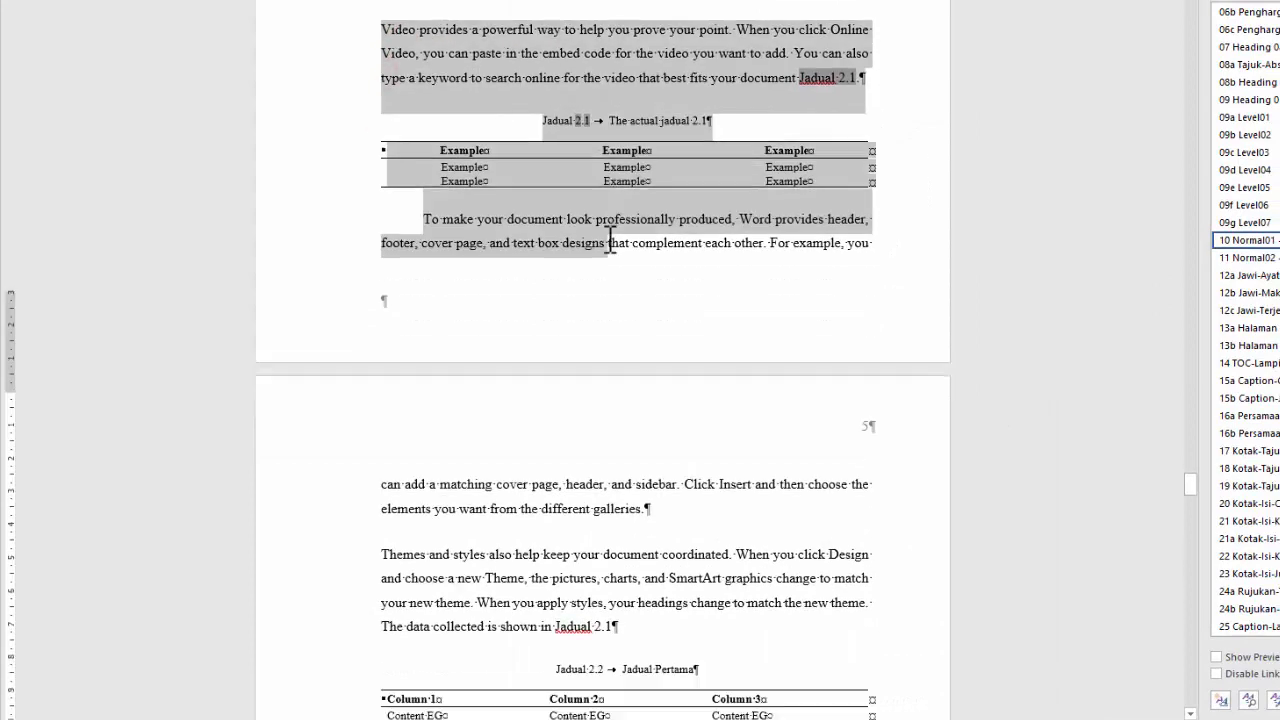
scroll(614, 251, down, 5)
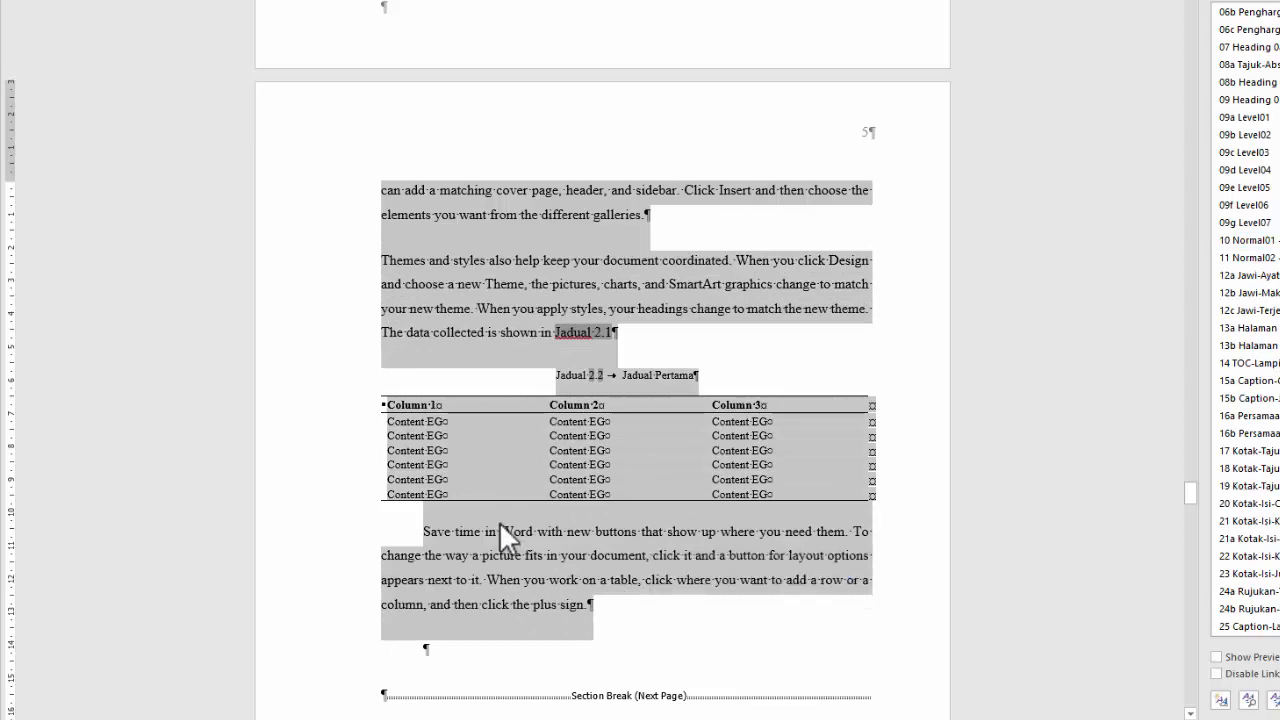
scroll(497, 519, up, 7)
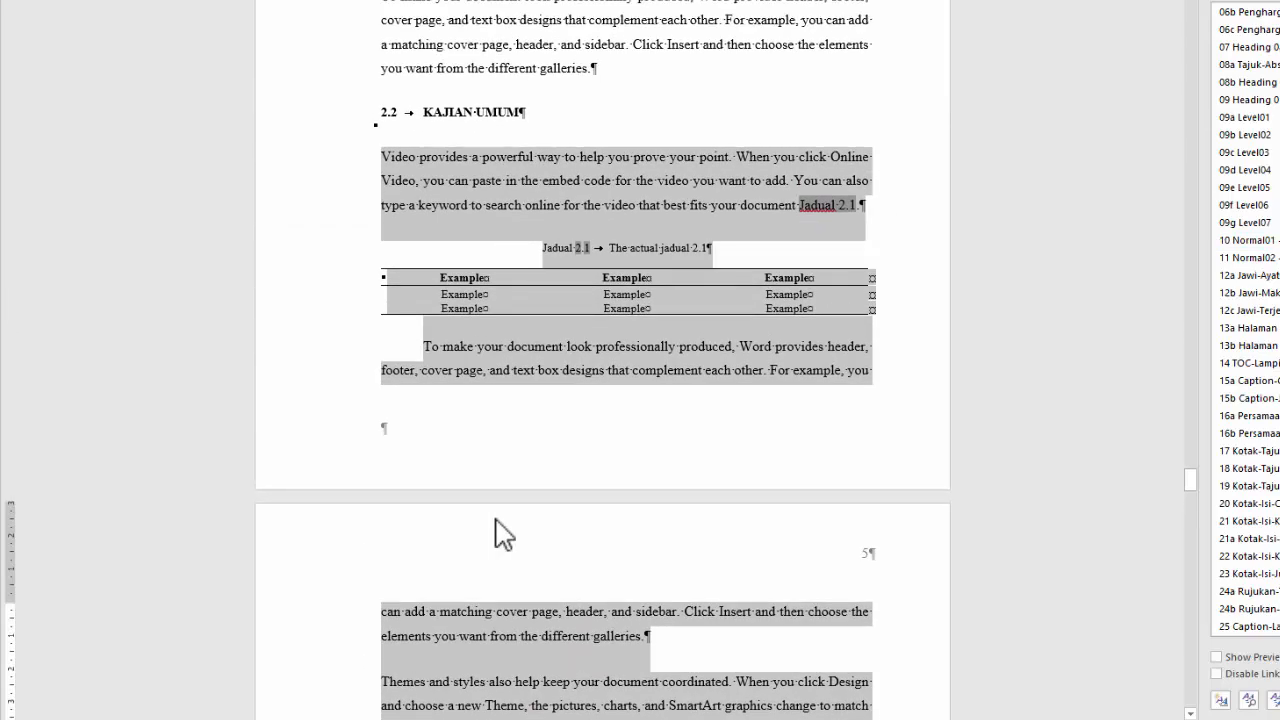
right_click(604, 208)
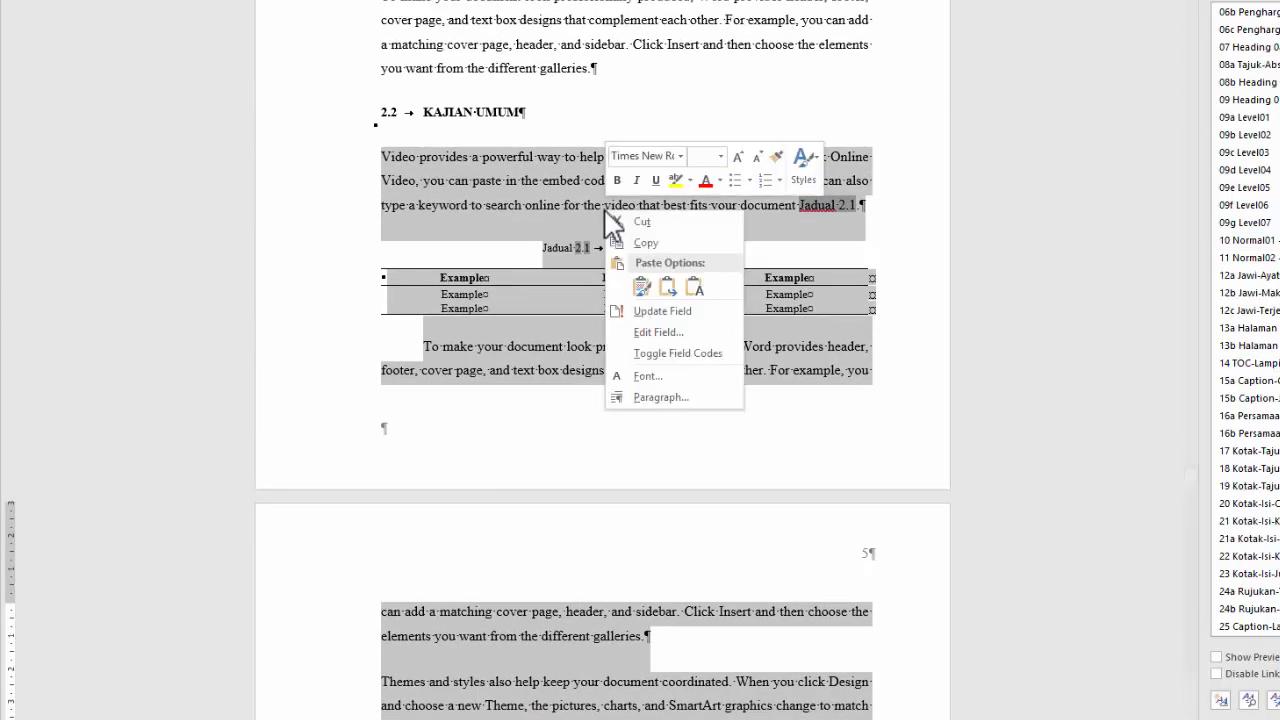
click(650, 309)
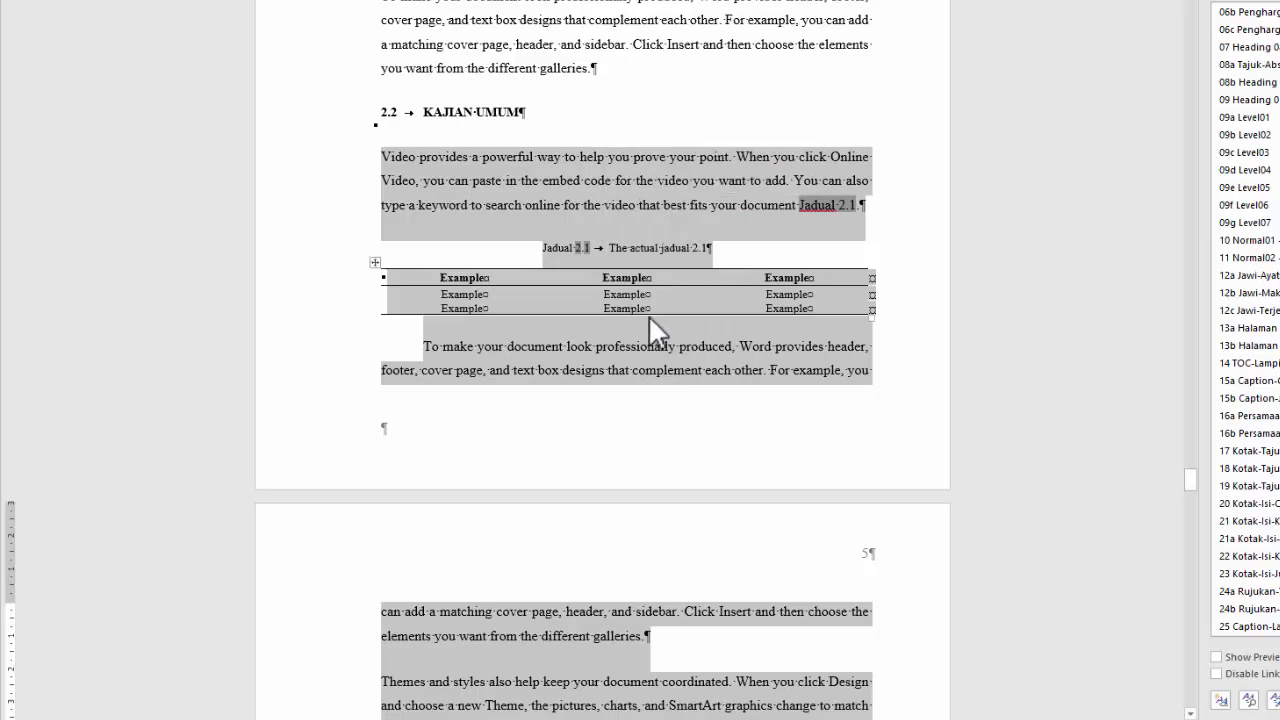
click(646, 340)
scroll(520, 330, down, 3)
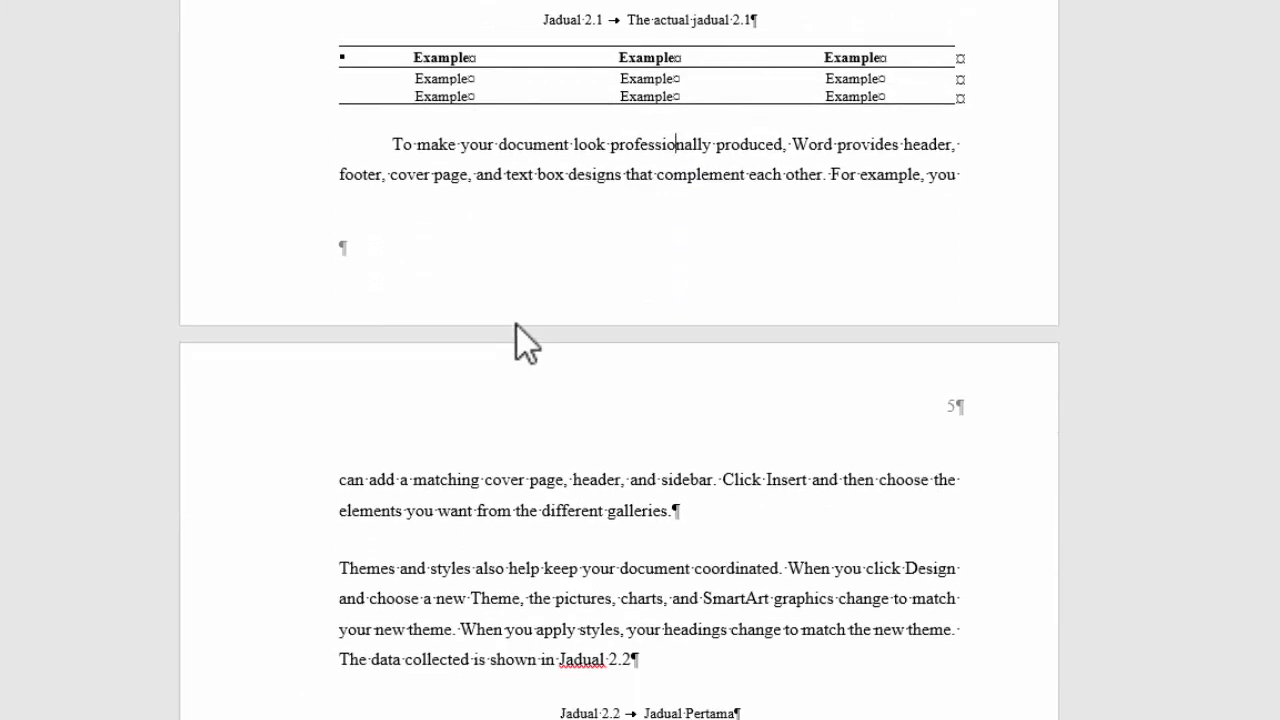
scroll(505, 335, down, 3)
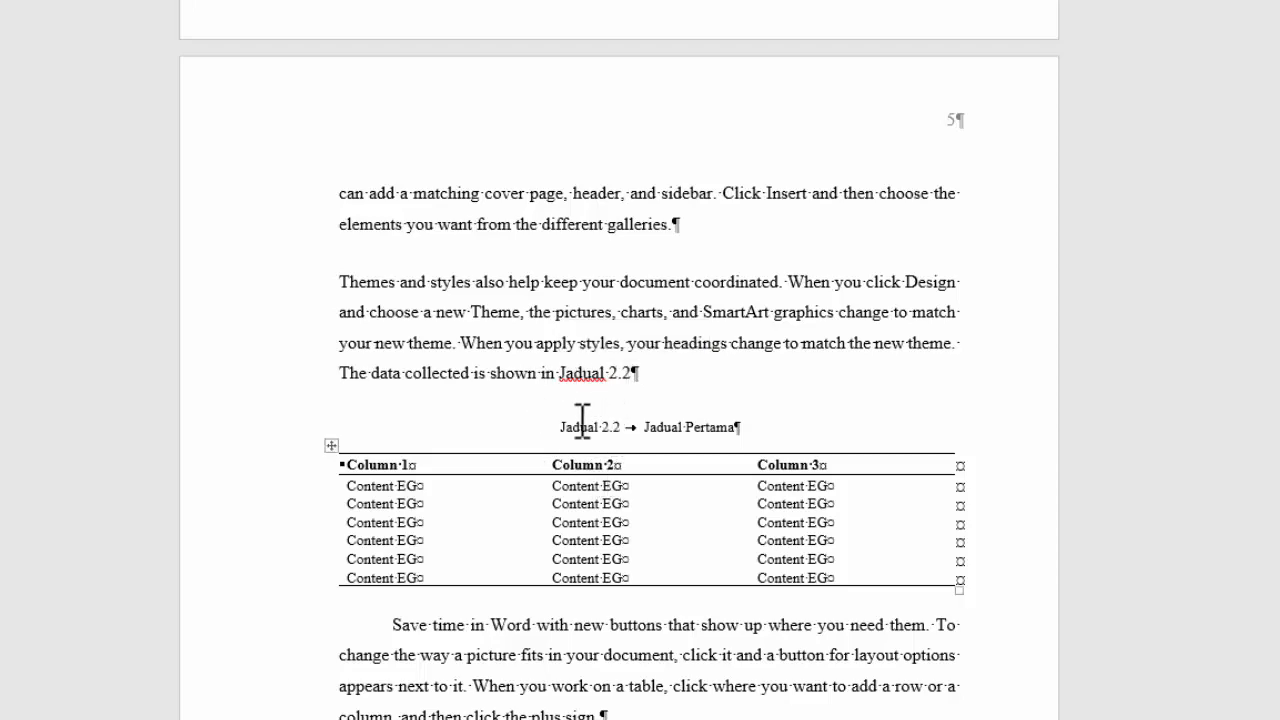
scroll(480, 496, up, 10)
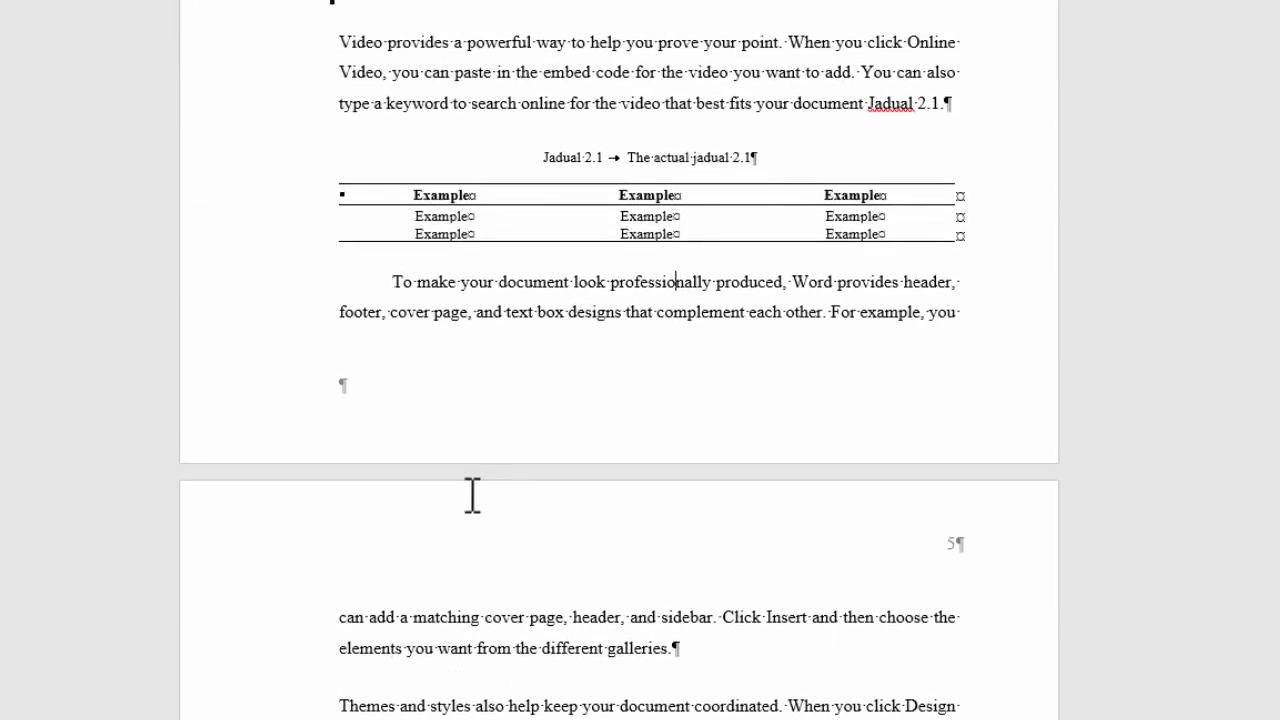
Bring Document1 forward to view its Jadual 3.1 table continuing onto page 14.
scroll(640, 365, down, 15)
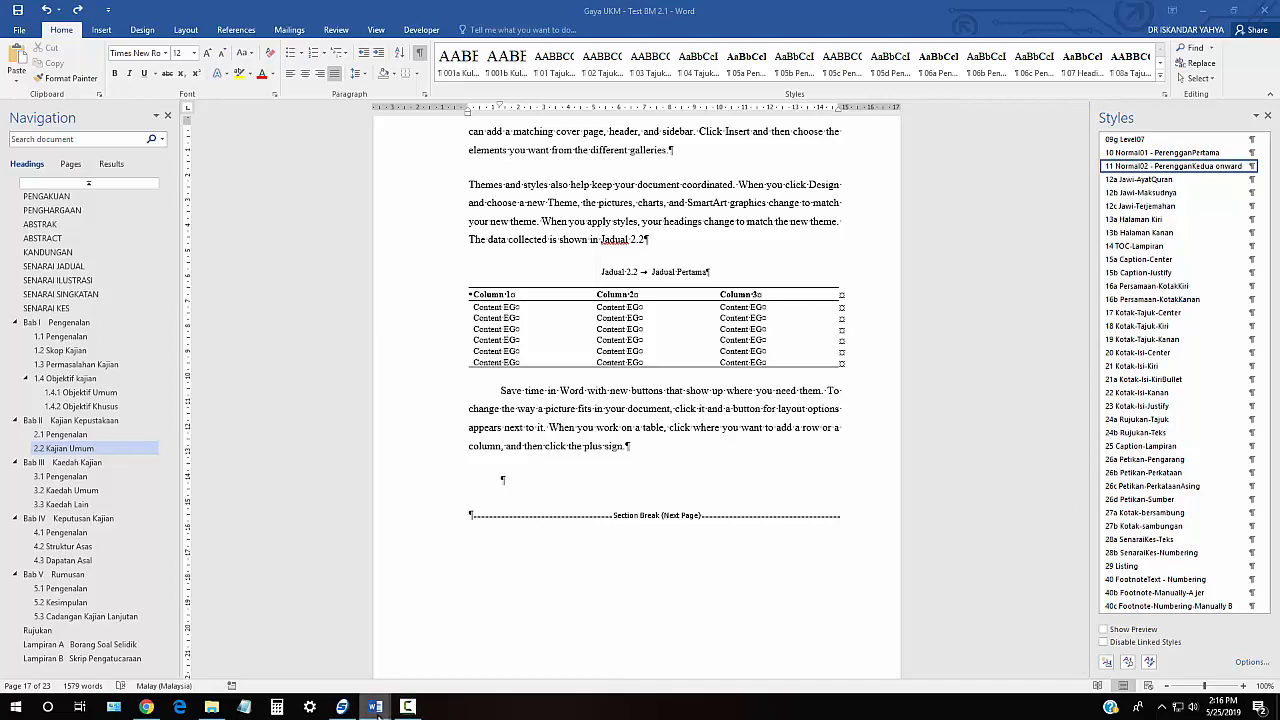
mouse_move(376, 710)
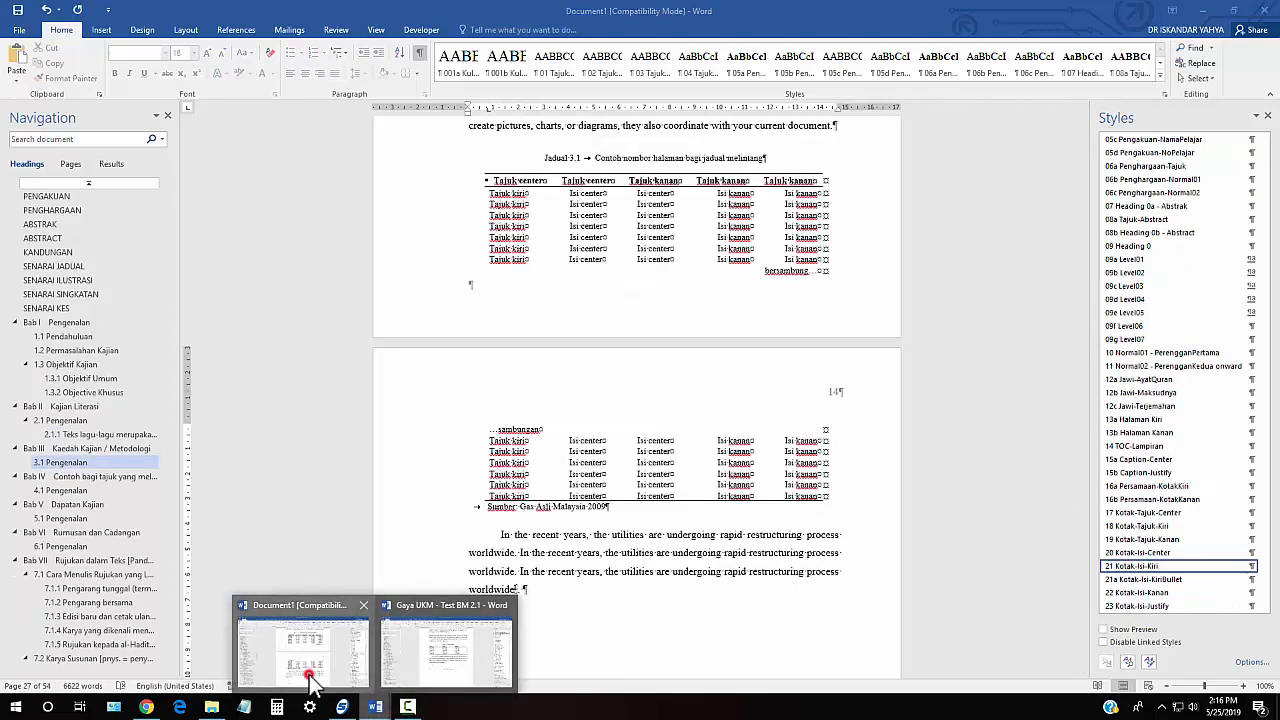
click(305, 655)
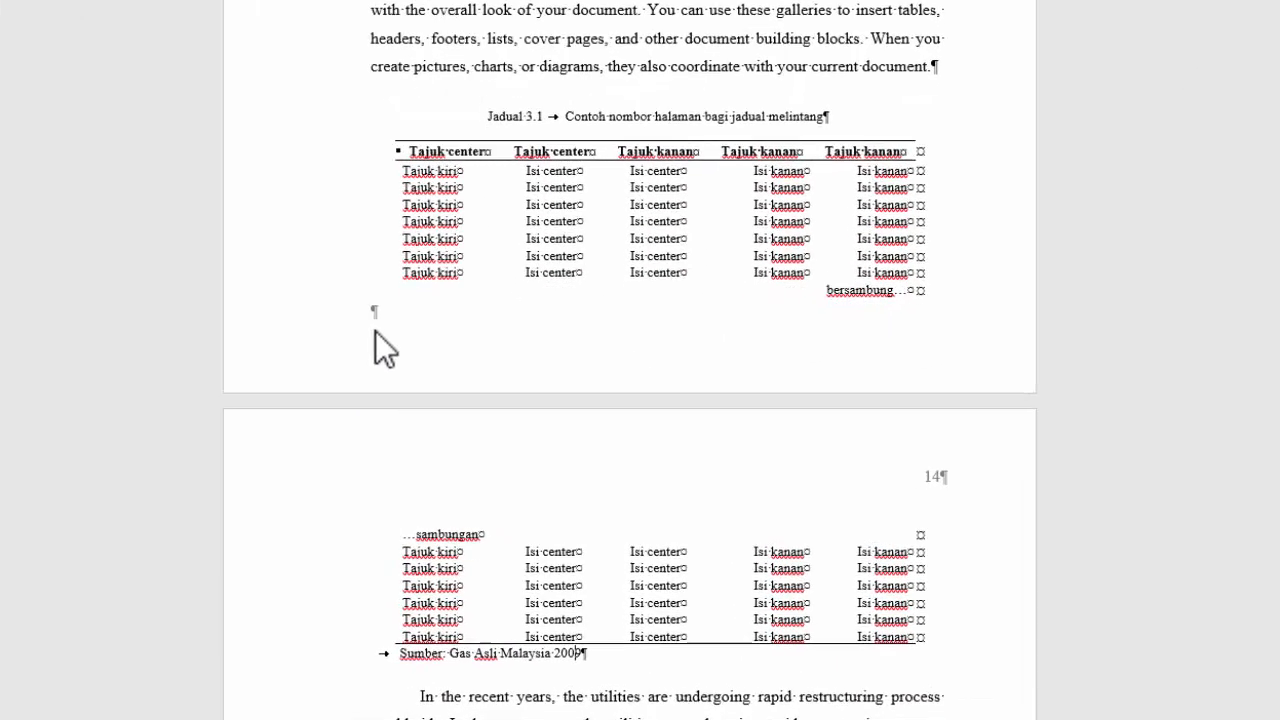
scroll(412, 394, down, 2)
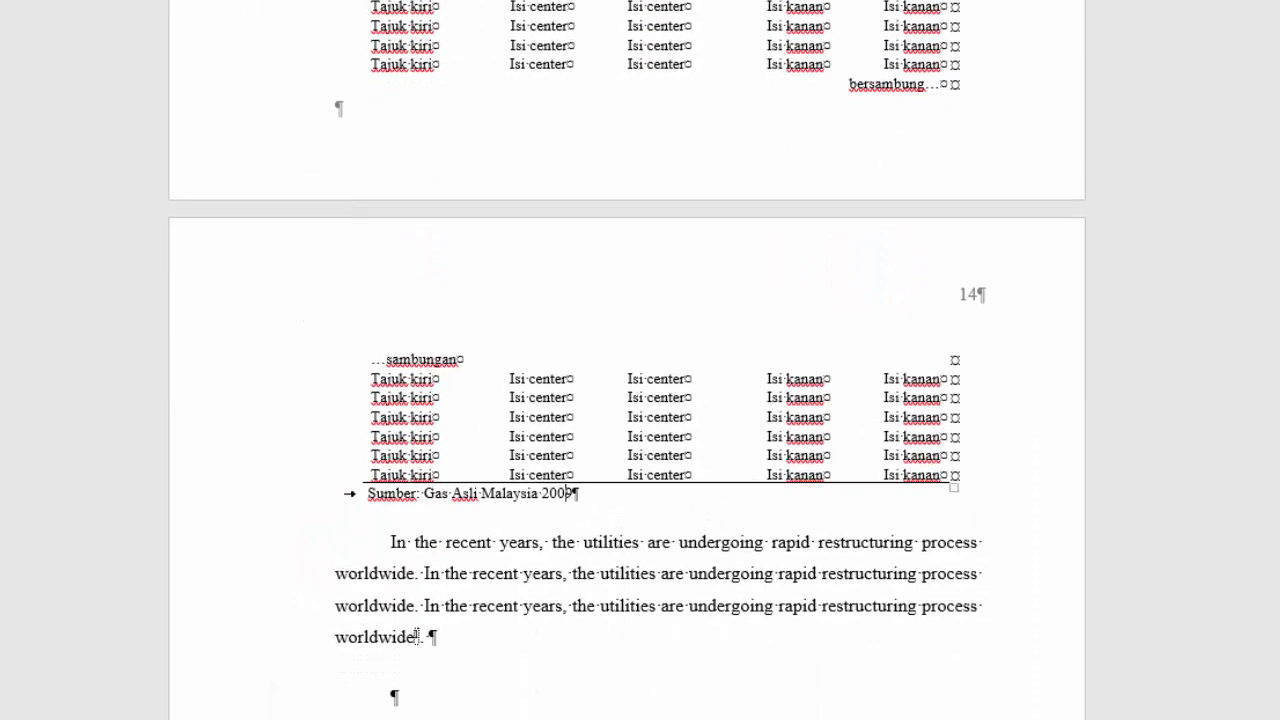
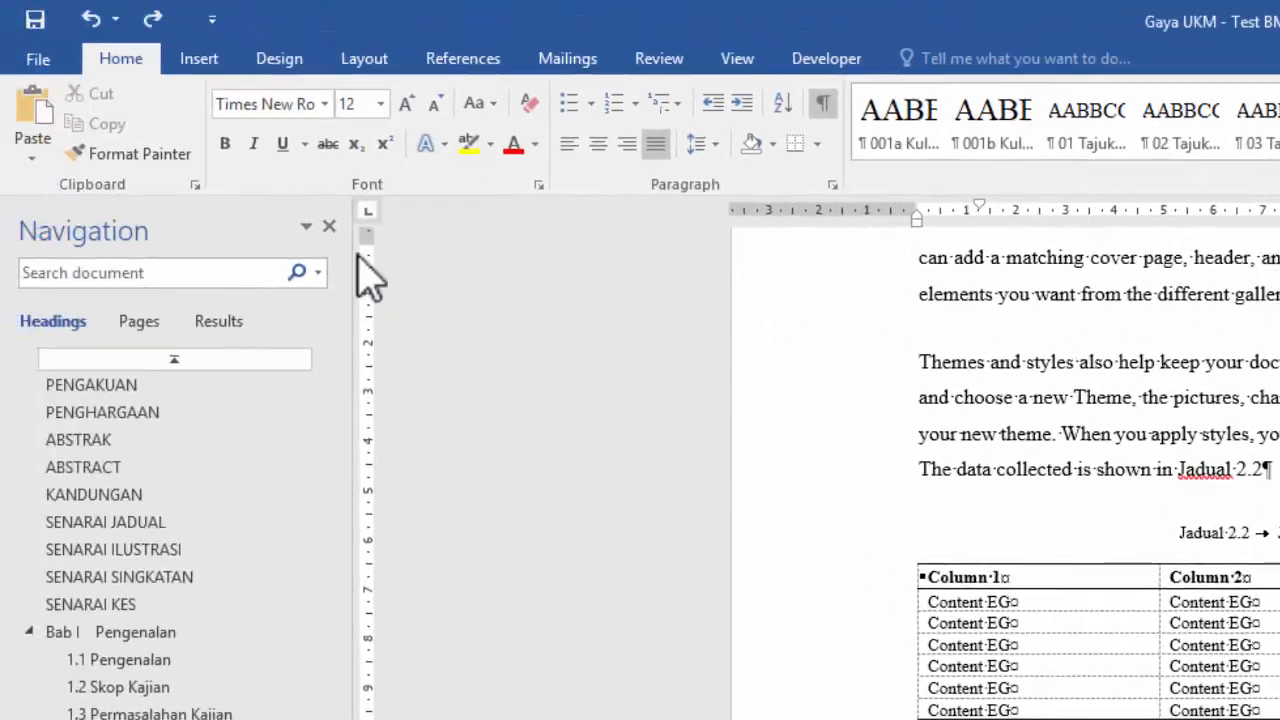
Insert a 3×2 table below the paragraph.
click(200, 60)
click(205, 146)
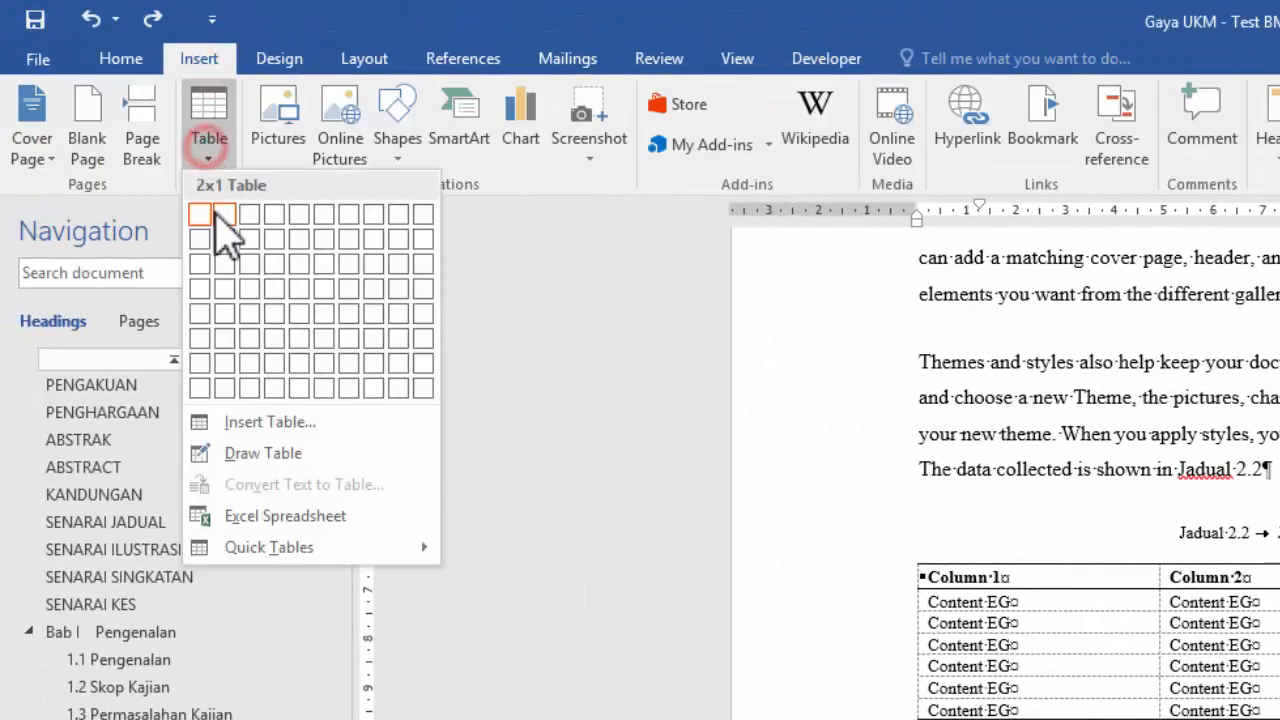
click(251, 242)
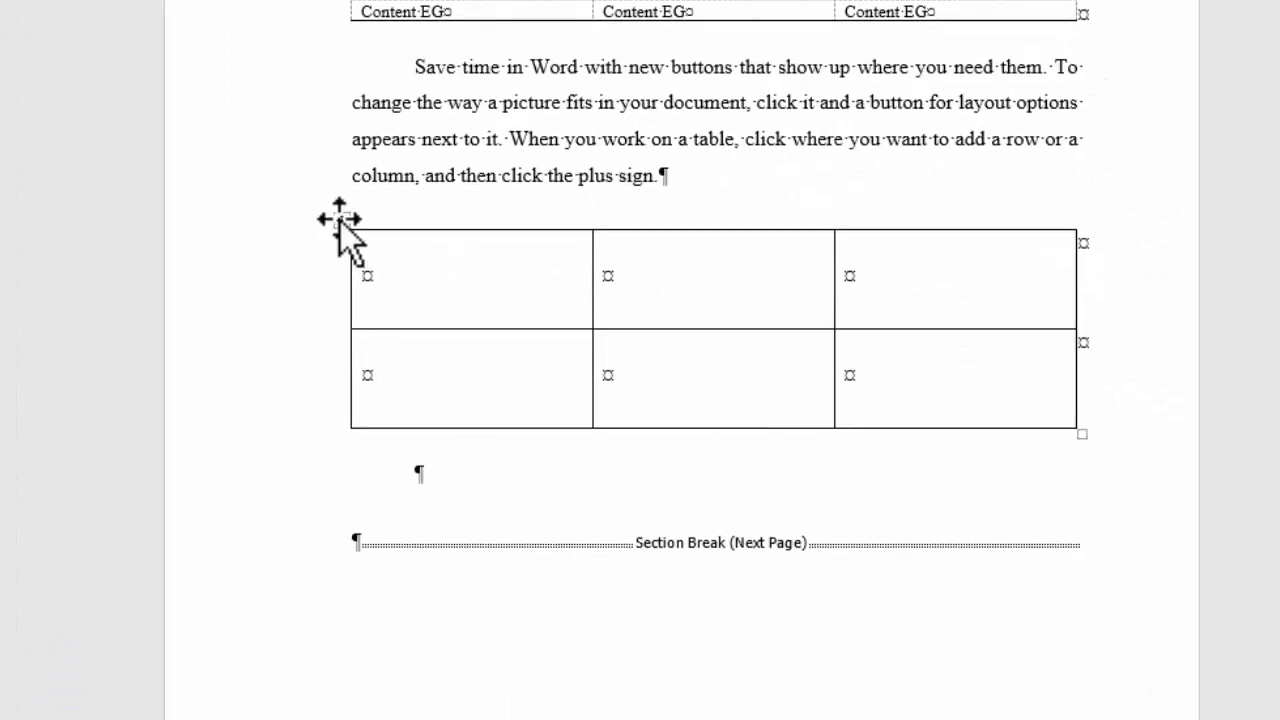
Caption the table 'Jadual 2.3 Contoh Jadual Panjang Bersambung', fixing the Panjand typo.
click(344, 222)
right_click(343, 228)
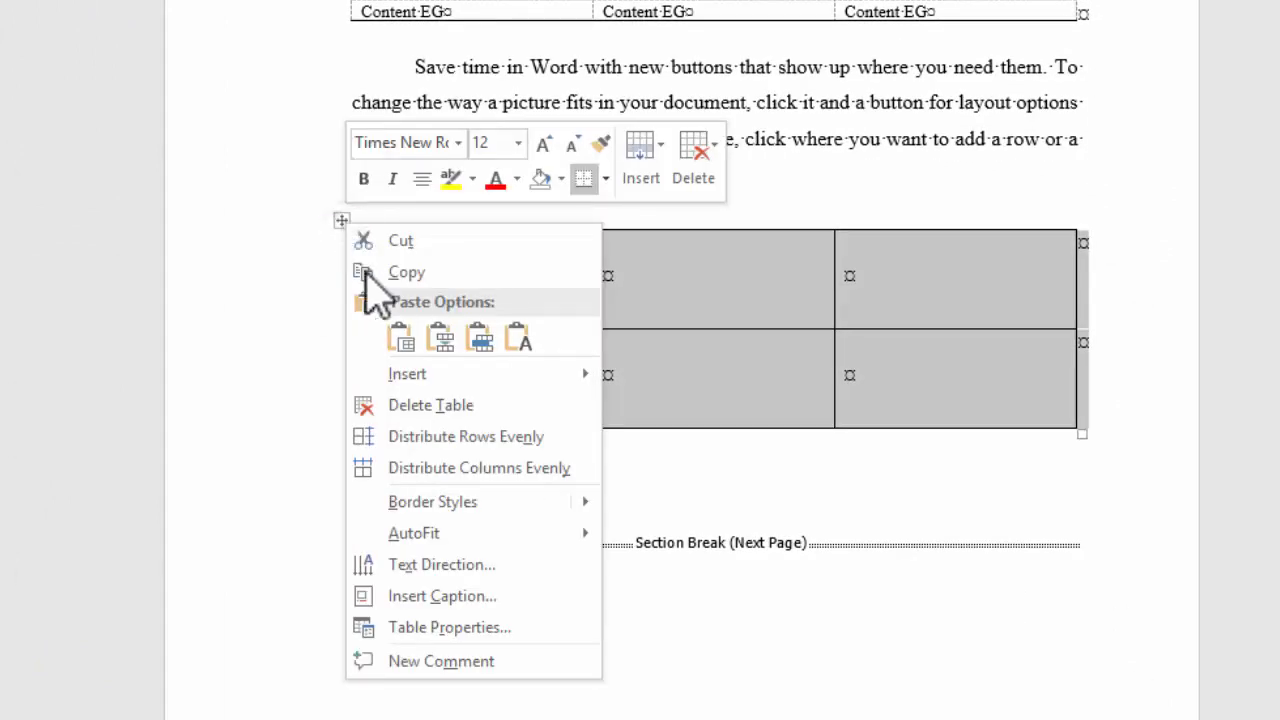
mouse_move(452, 538)
click(451, 600)
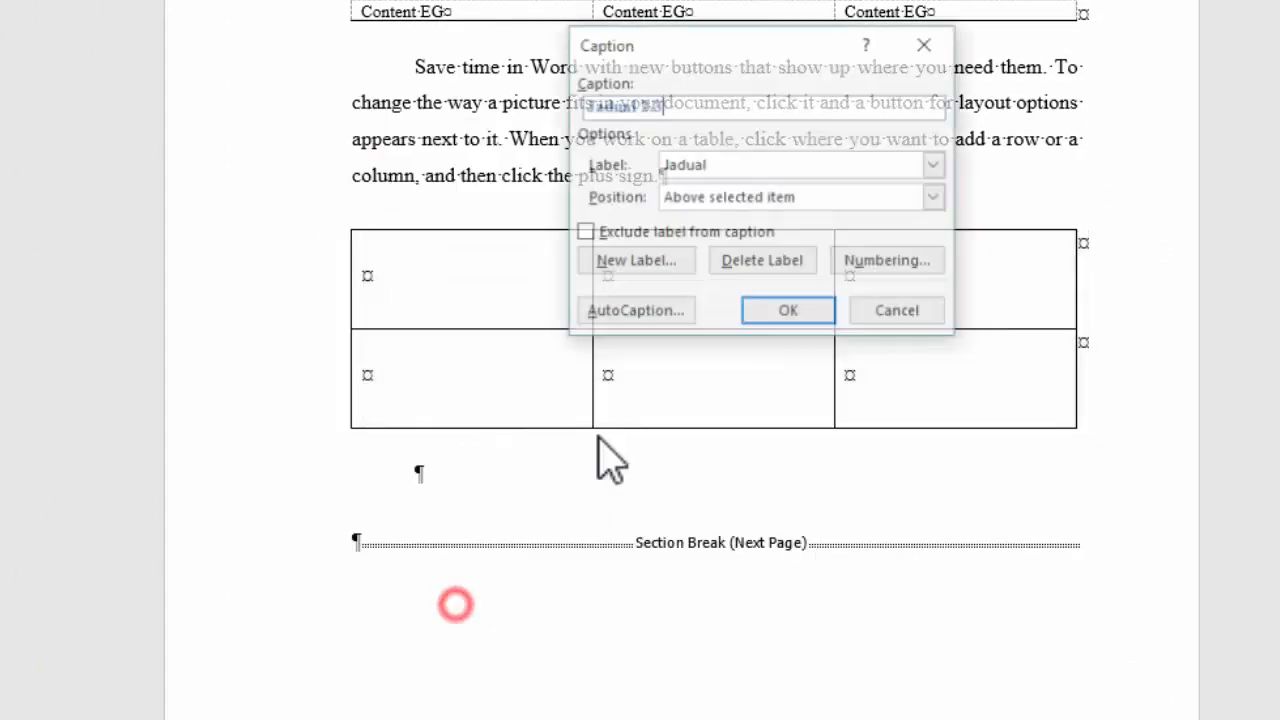
click(775, 313)
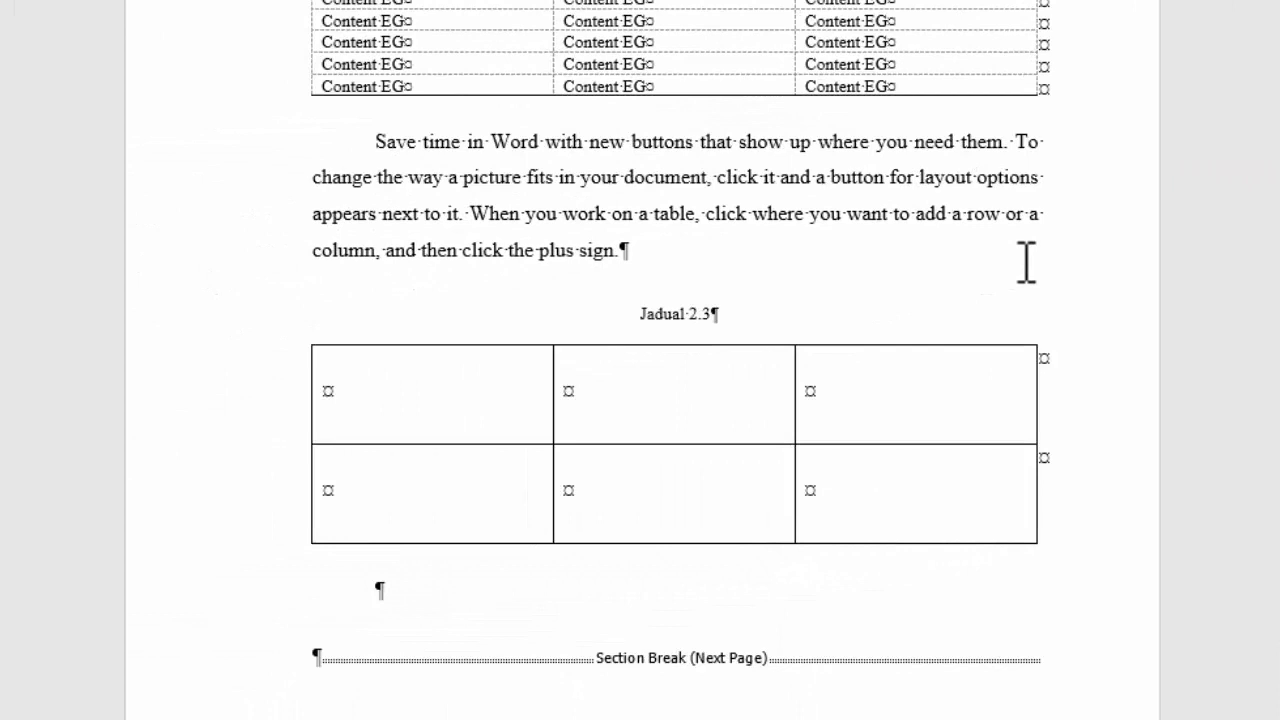
key(Tab)
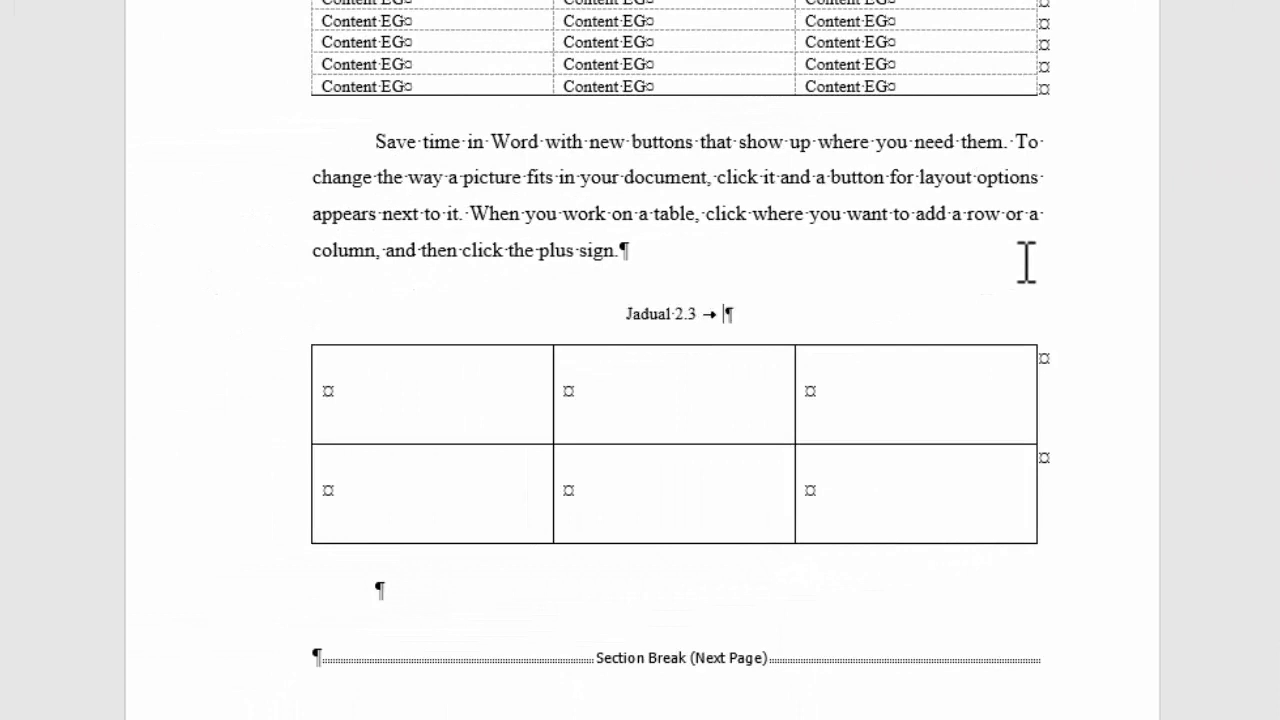
text(Contoh)
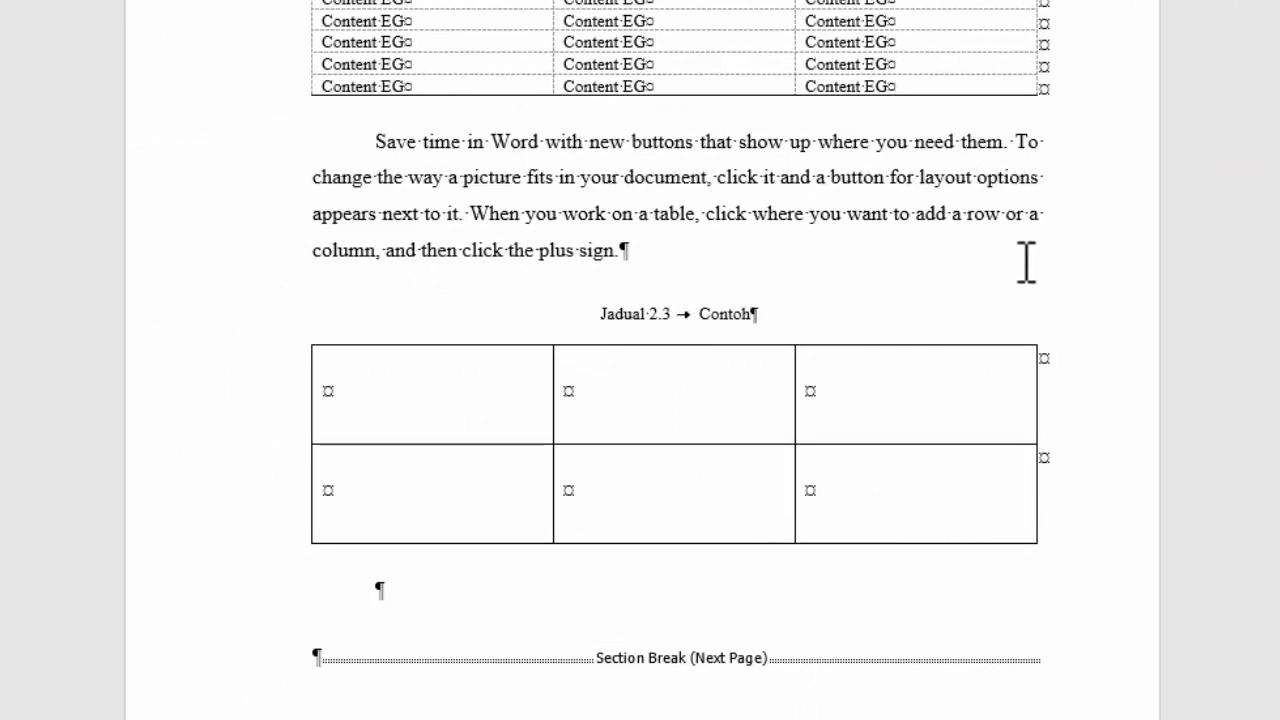
text( Jadual Pan)
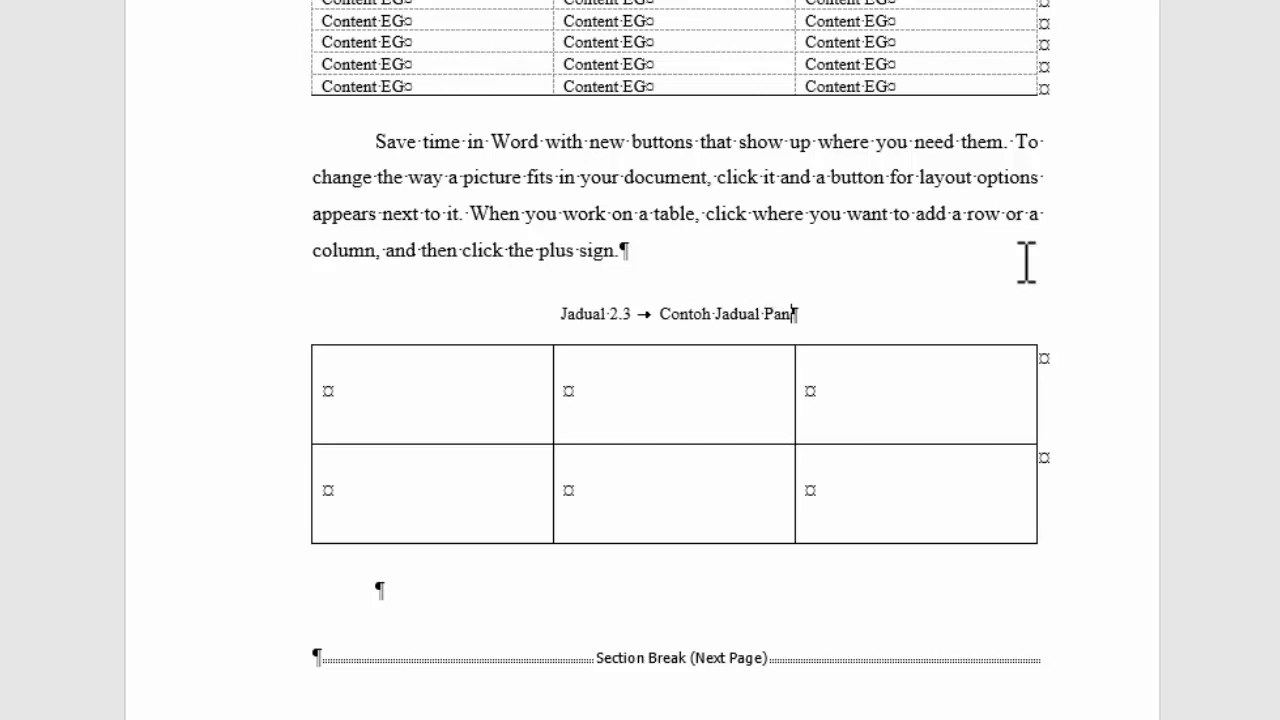
text(jand Bersambung)
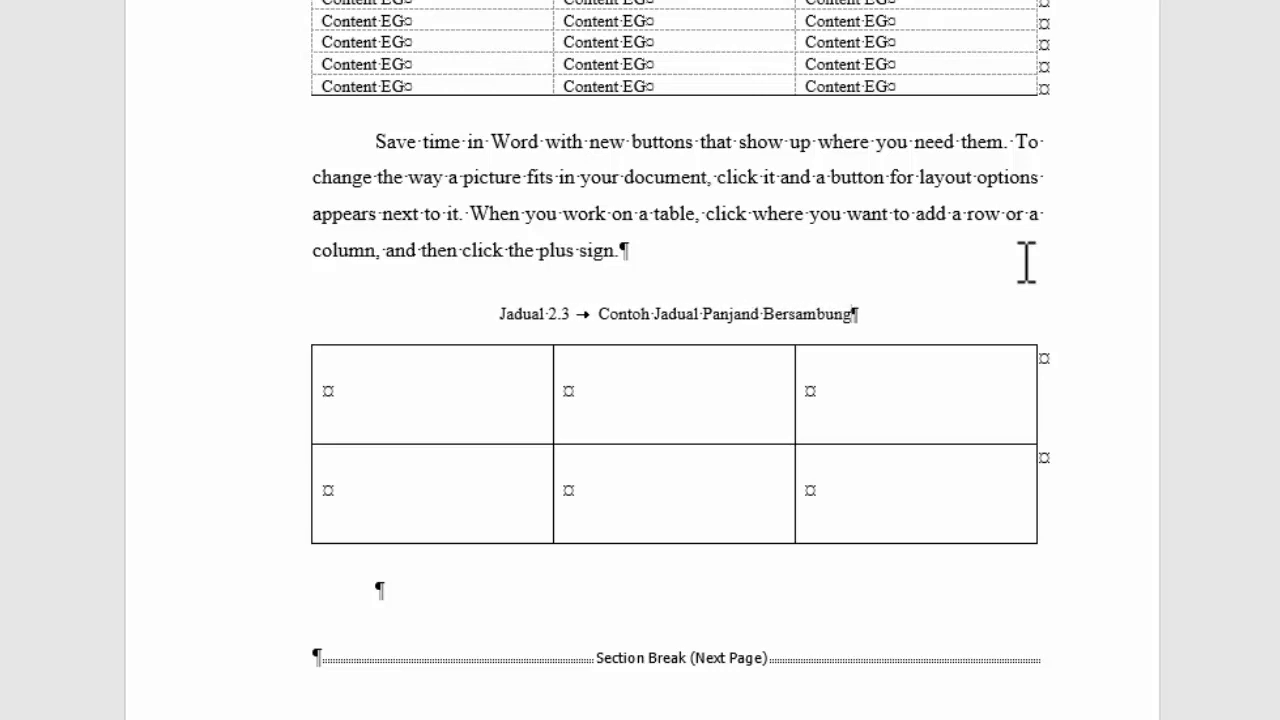
click(765, 316)
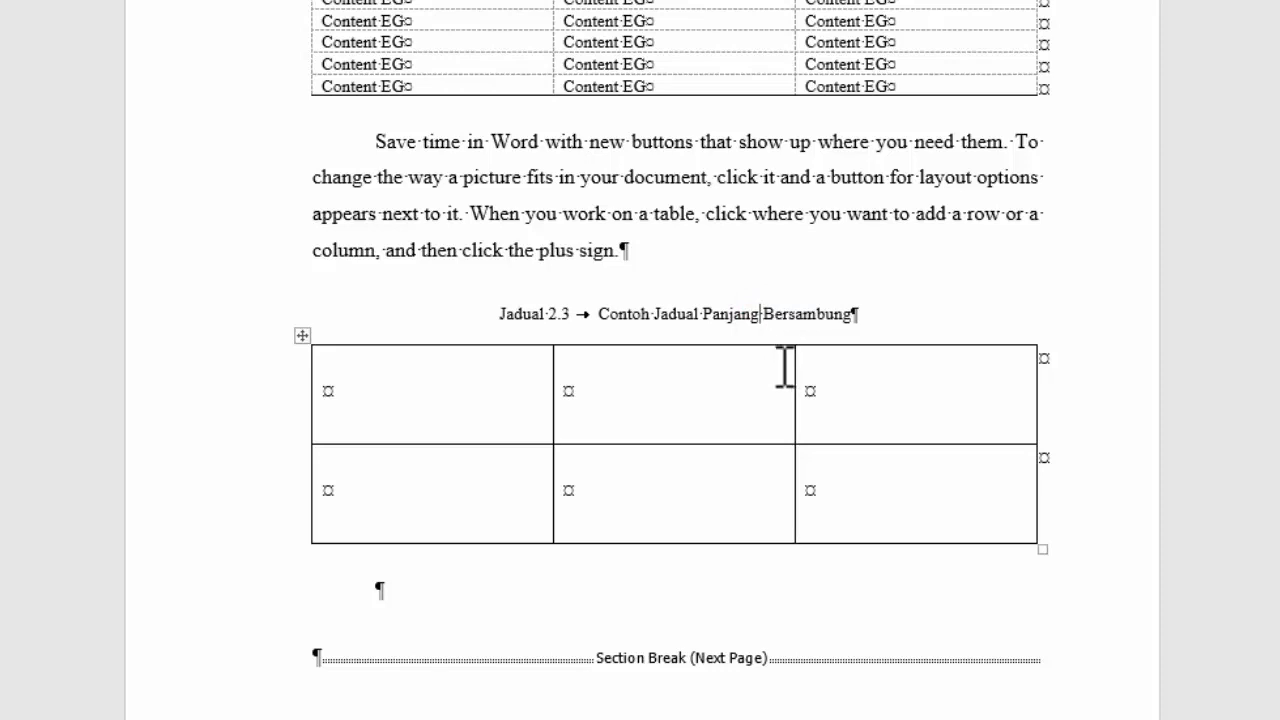
End the paragraph with a cross-reference to Jadual 2.3.
click(616, 255)
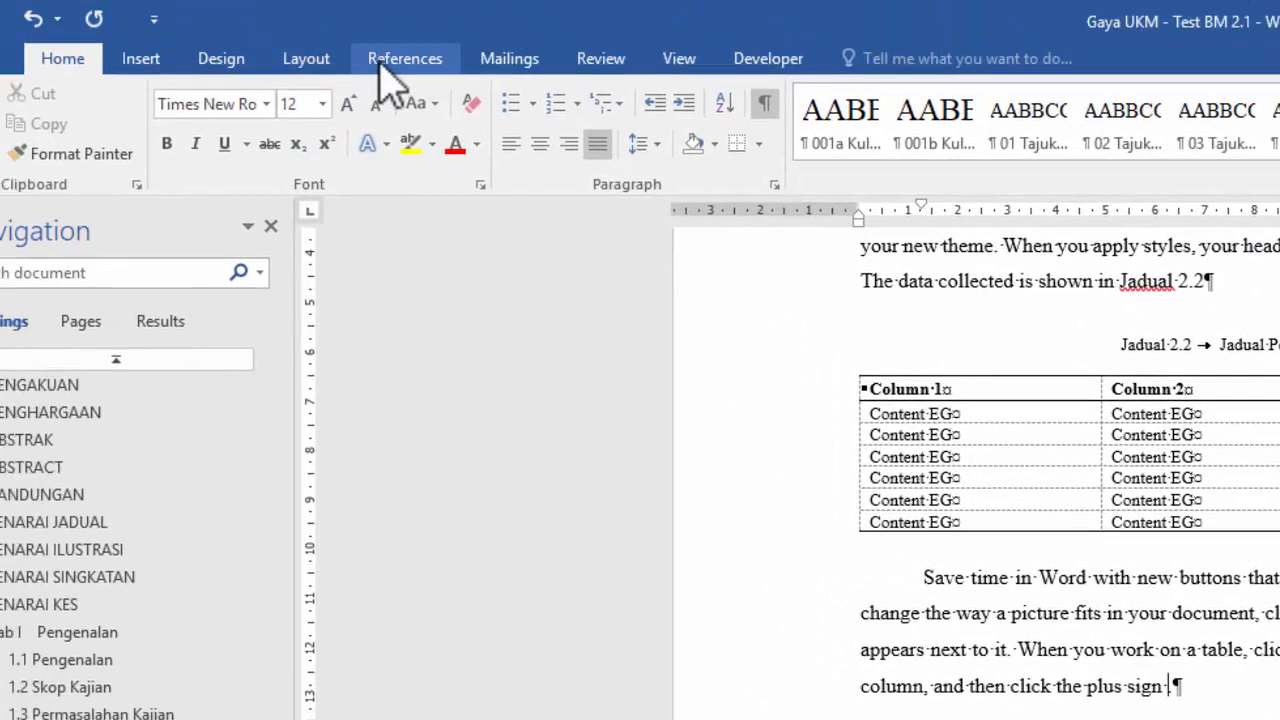
click(400, 58)
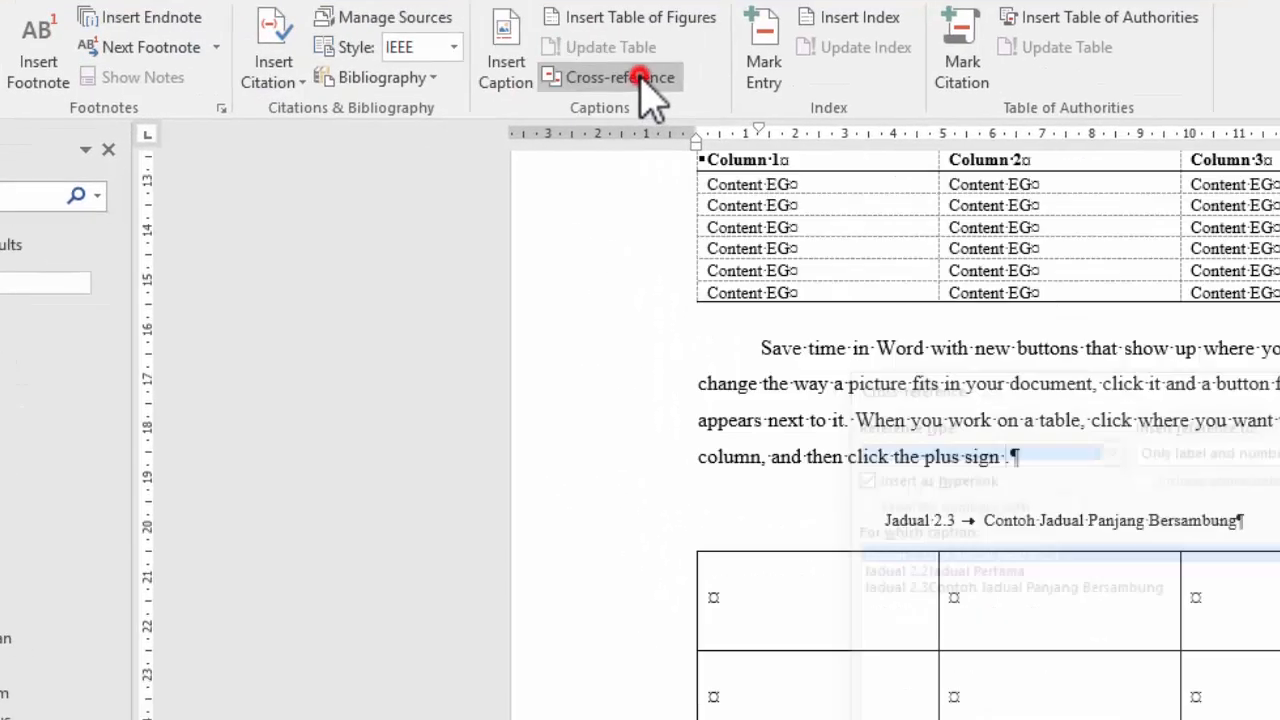
click(770, 153)
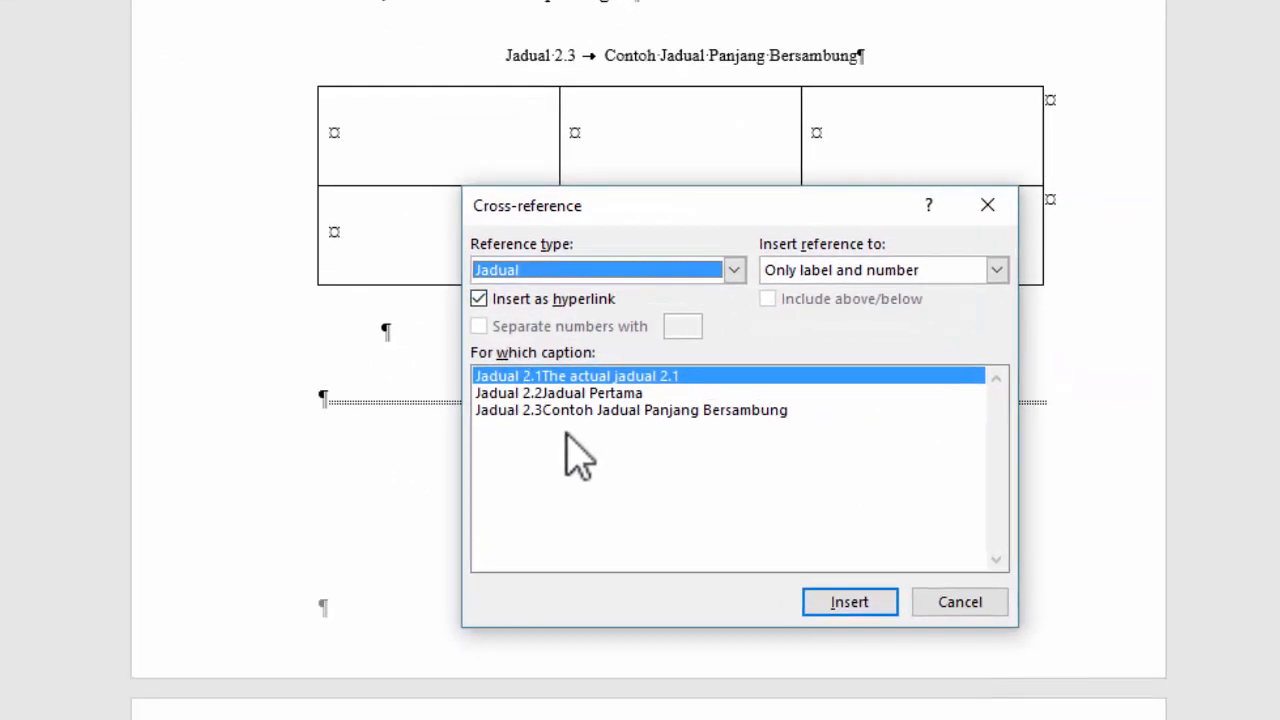
click(715, 461)
click(985, 653)
click(931, 601)
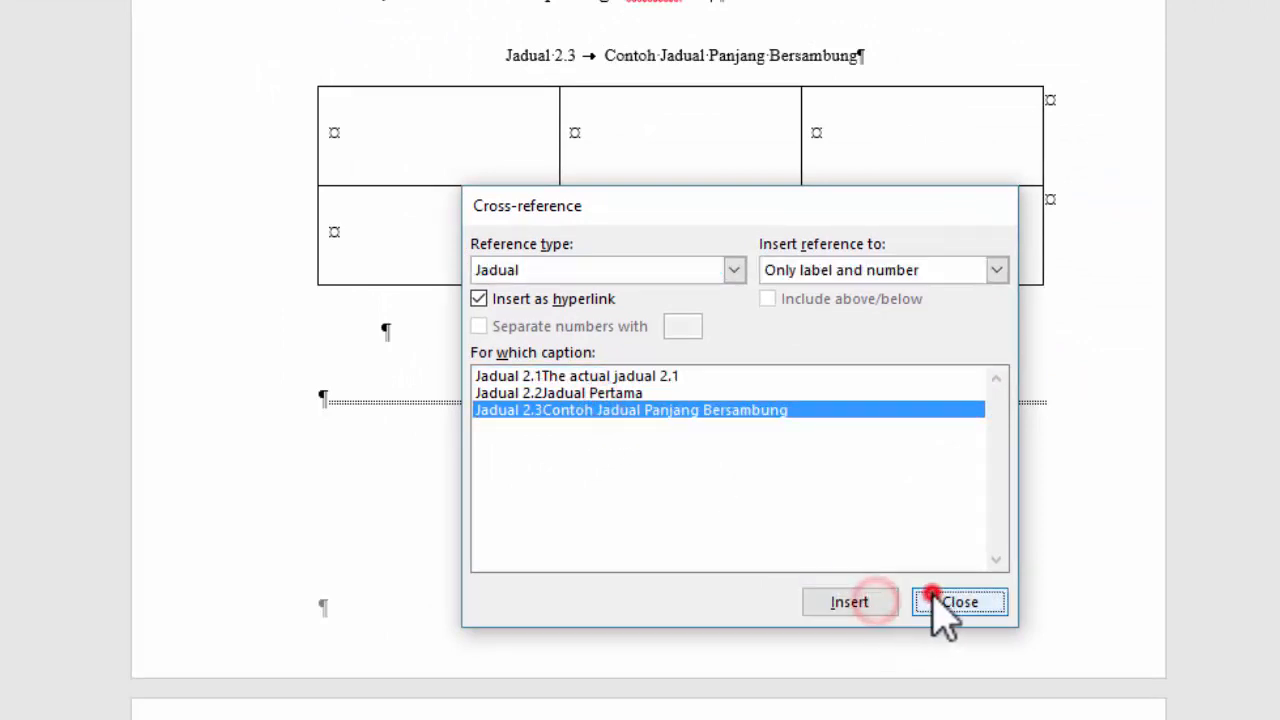
scroll(857, 574, up, 3)
click(433, 400)
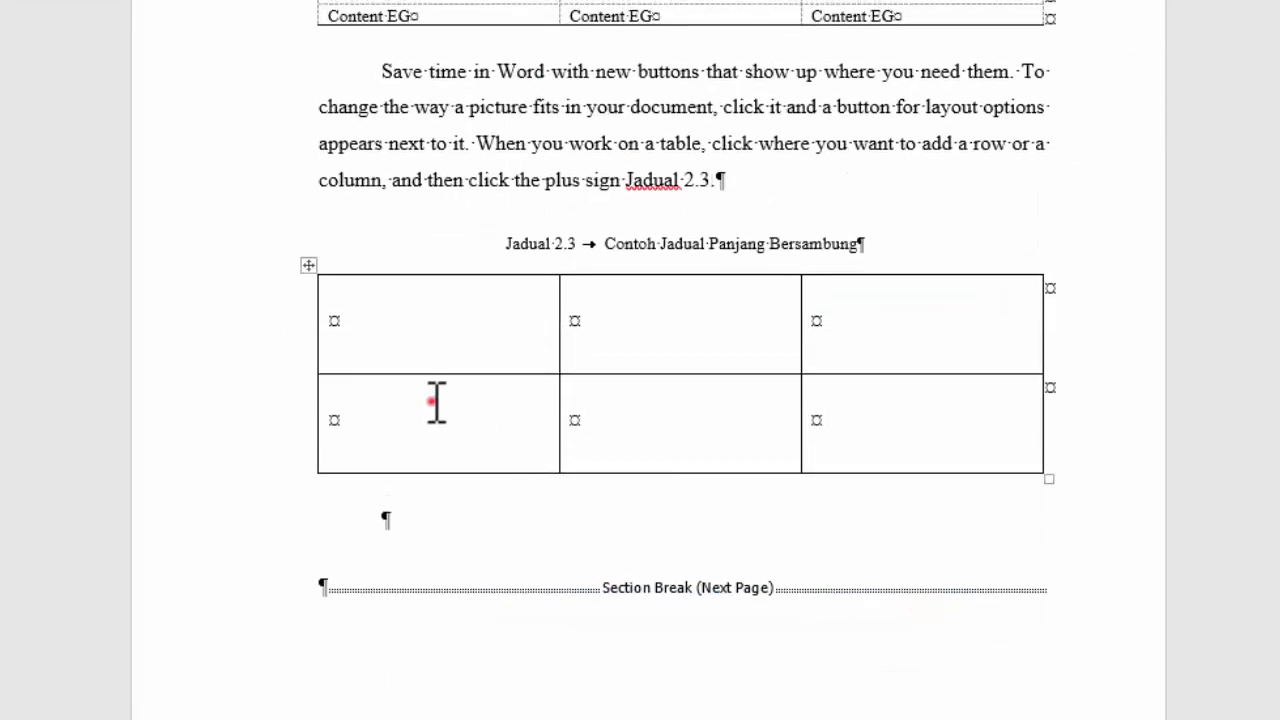
Apply the custom dotted-grid table style to the Jadual 2.3 table.
click(308, 265)
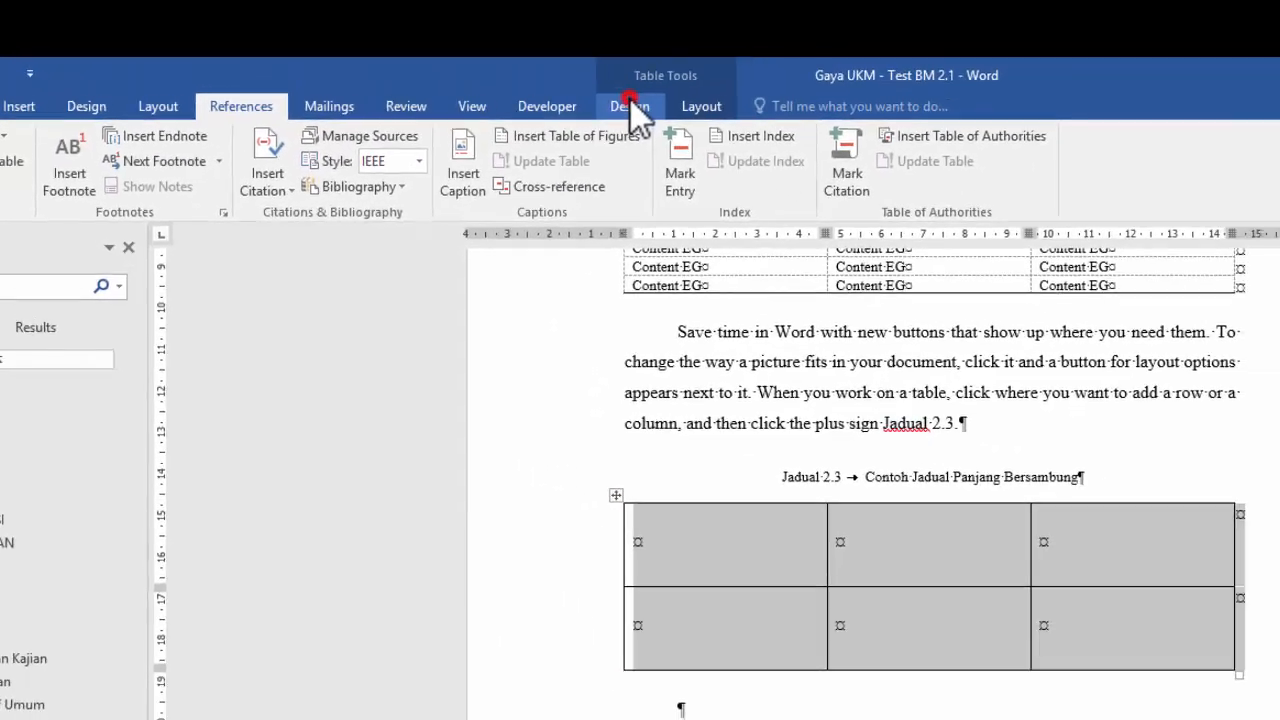
click(630, 106)
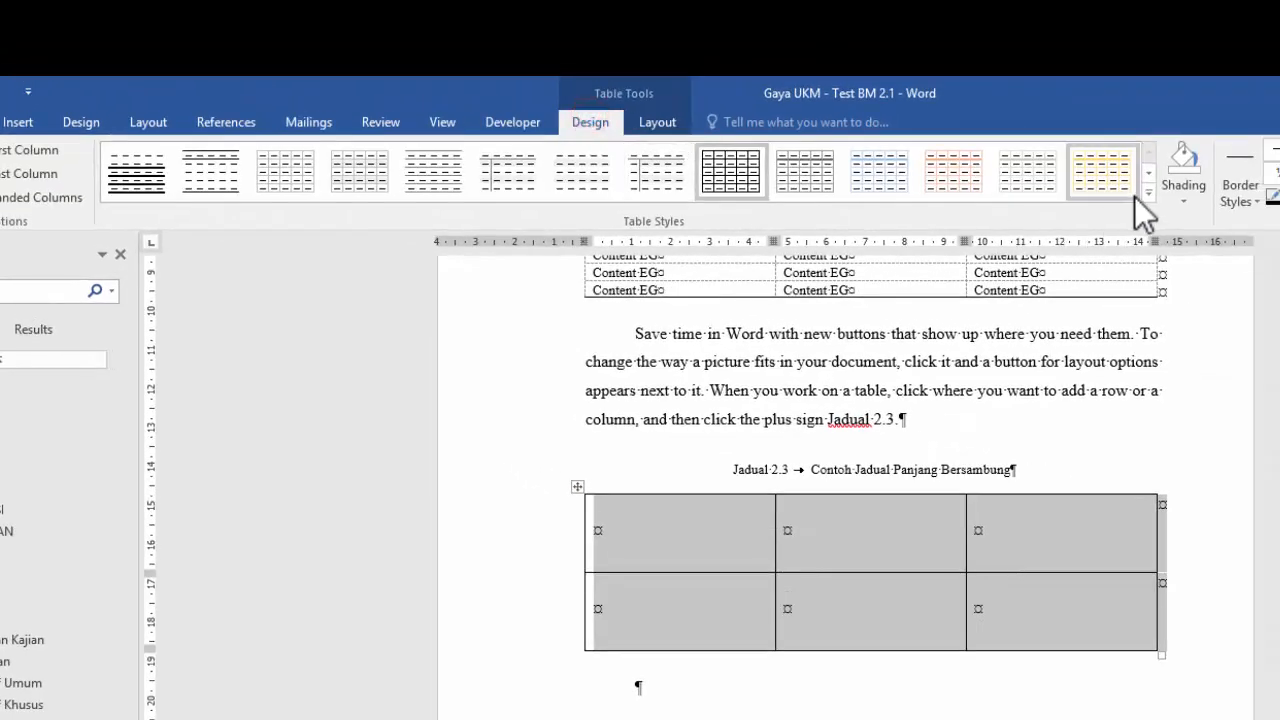
click(1145, 194)
click(218, 202)
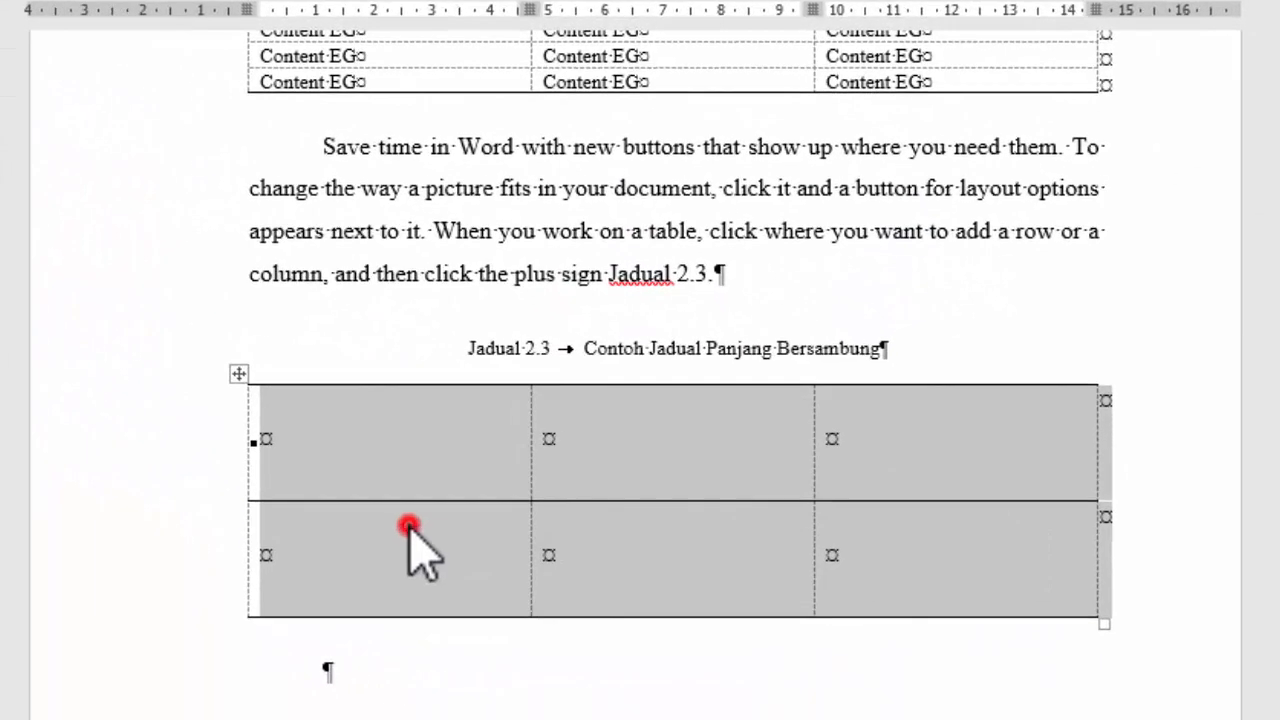
click(627, 572)
Style the header row Kotak-Tajuk-Center and the second row Kotak-Isi-Center.
click(624, 512)
drag(405, 444, 900, 434)
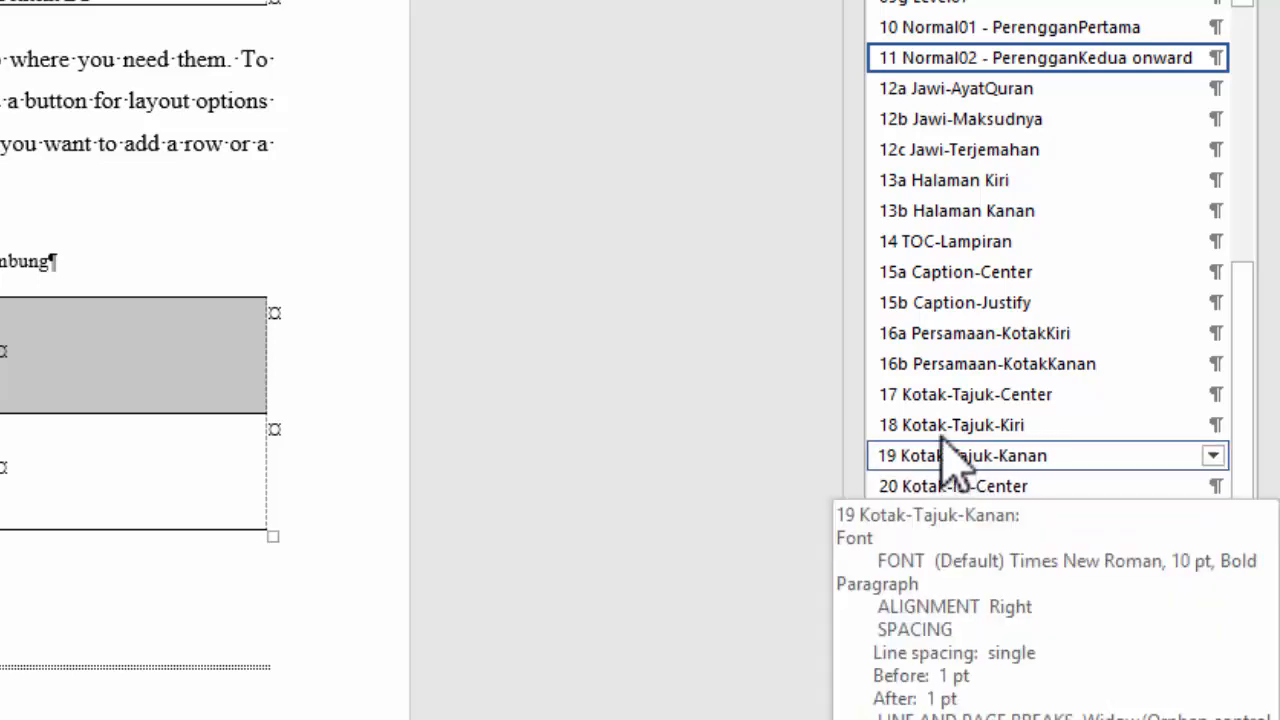
click(955, 400)
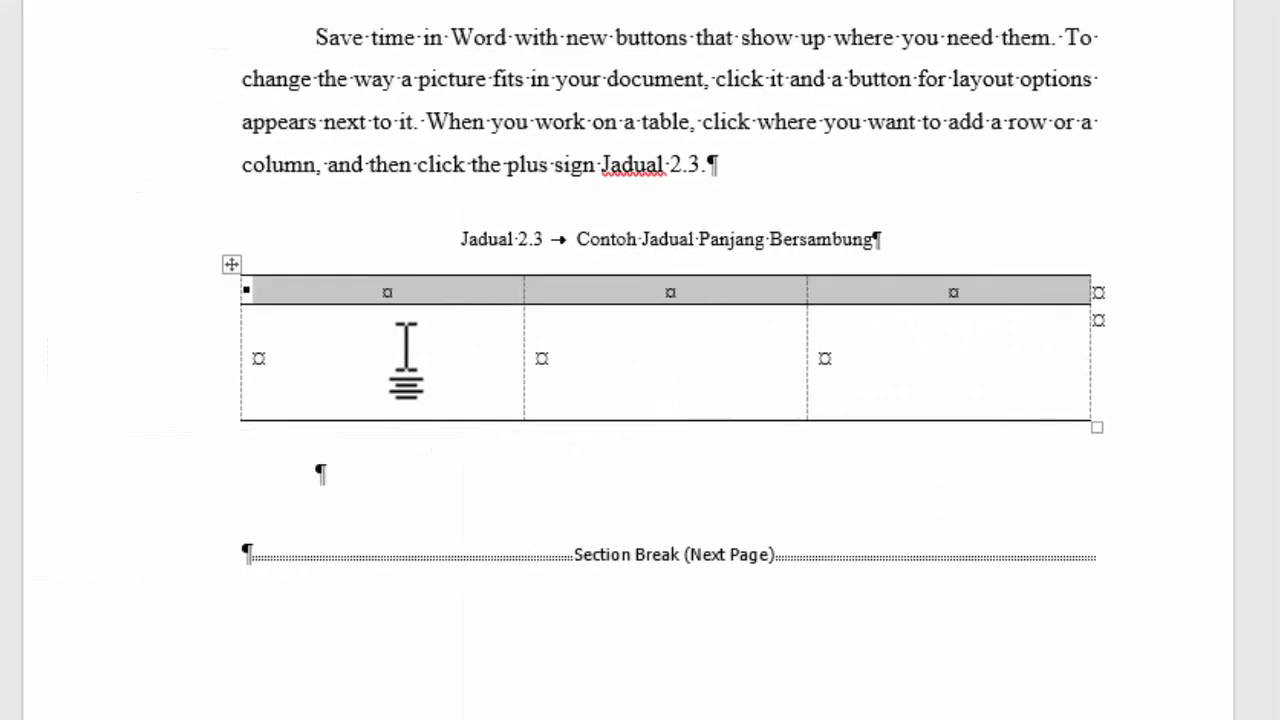
click(408, 352)
drag(417, 357, 897, 386)
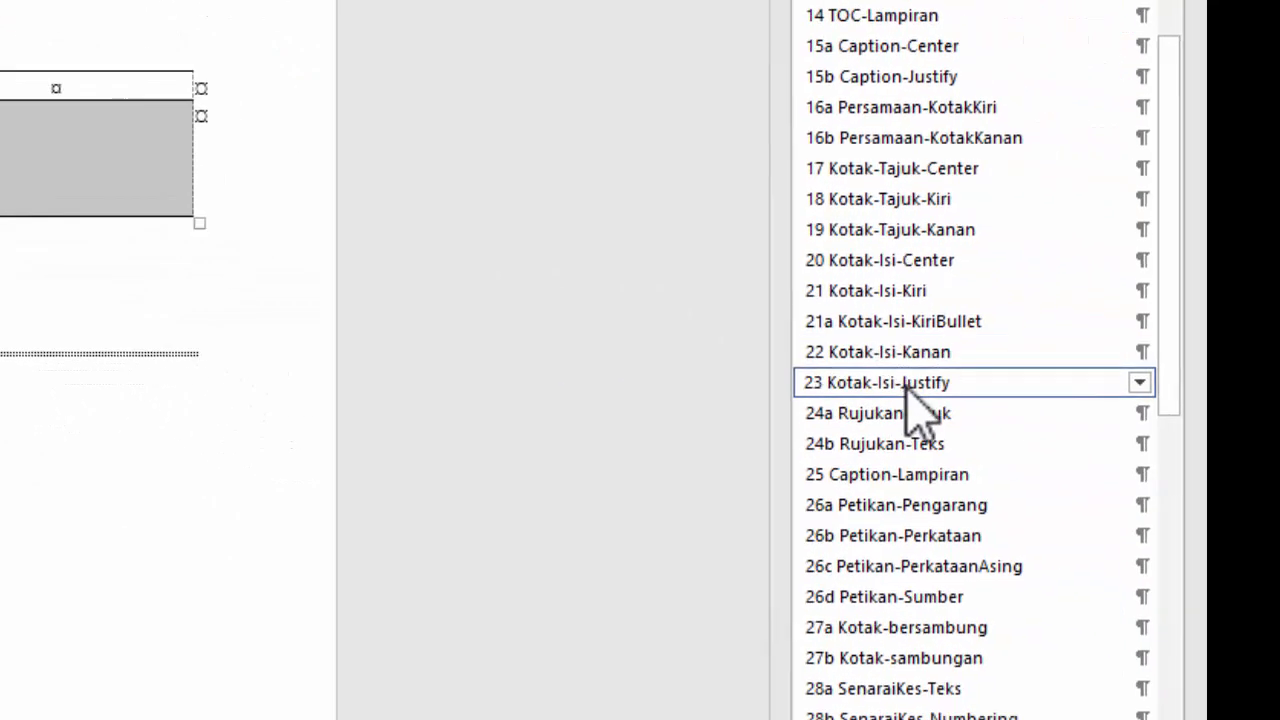
click(866, 261)
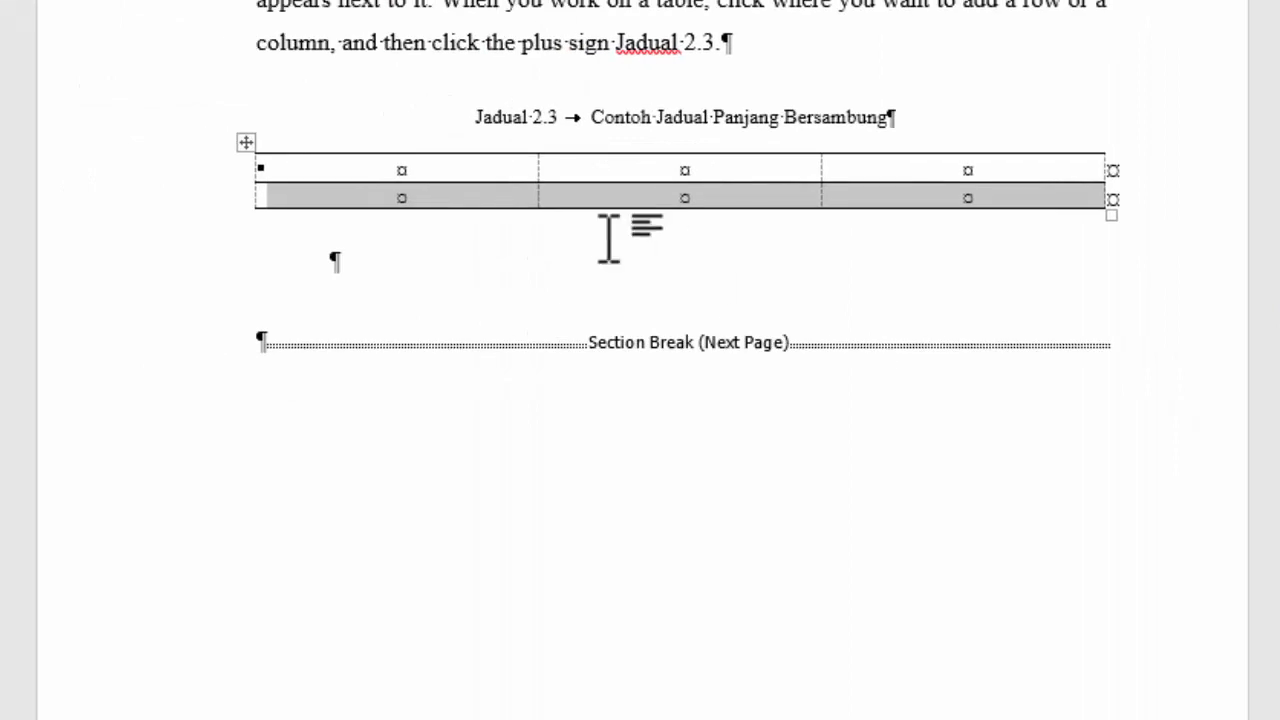
click(423, 171)
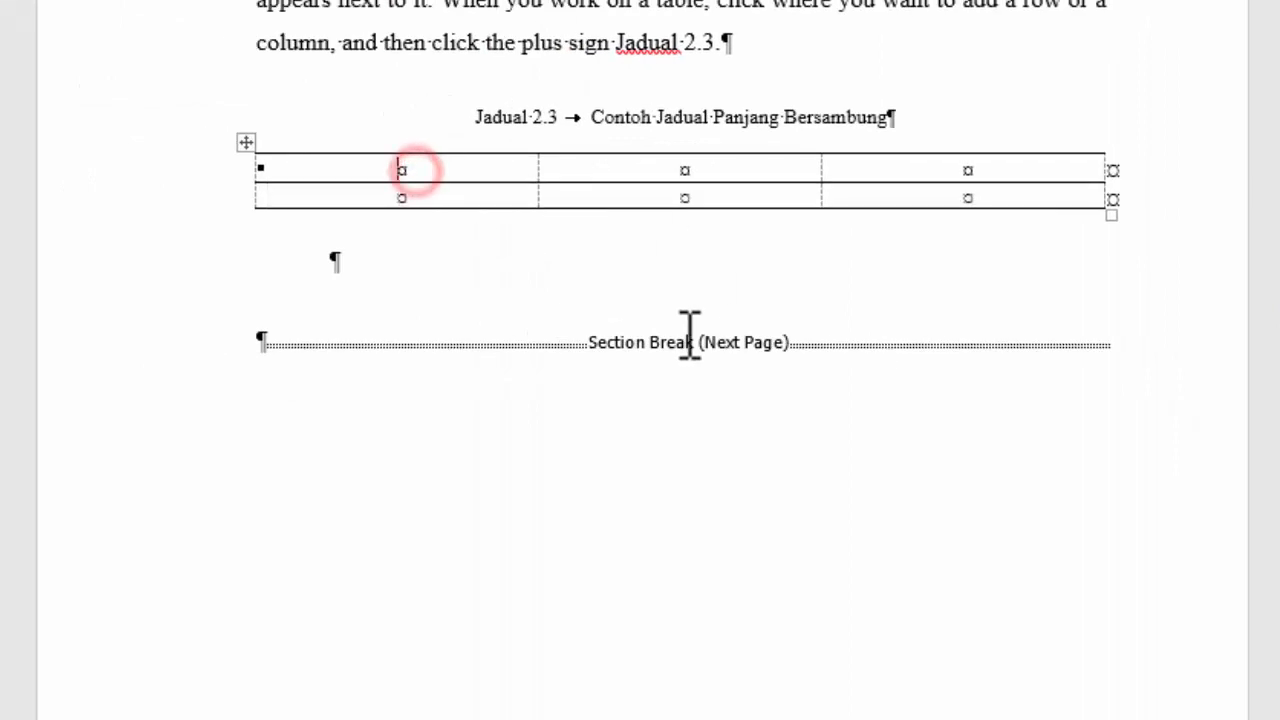
Type Heading 1 and Heading 2 in the header and Content 1–3 in the next row.
text(Heading )
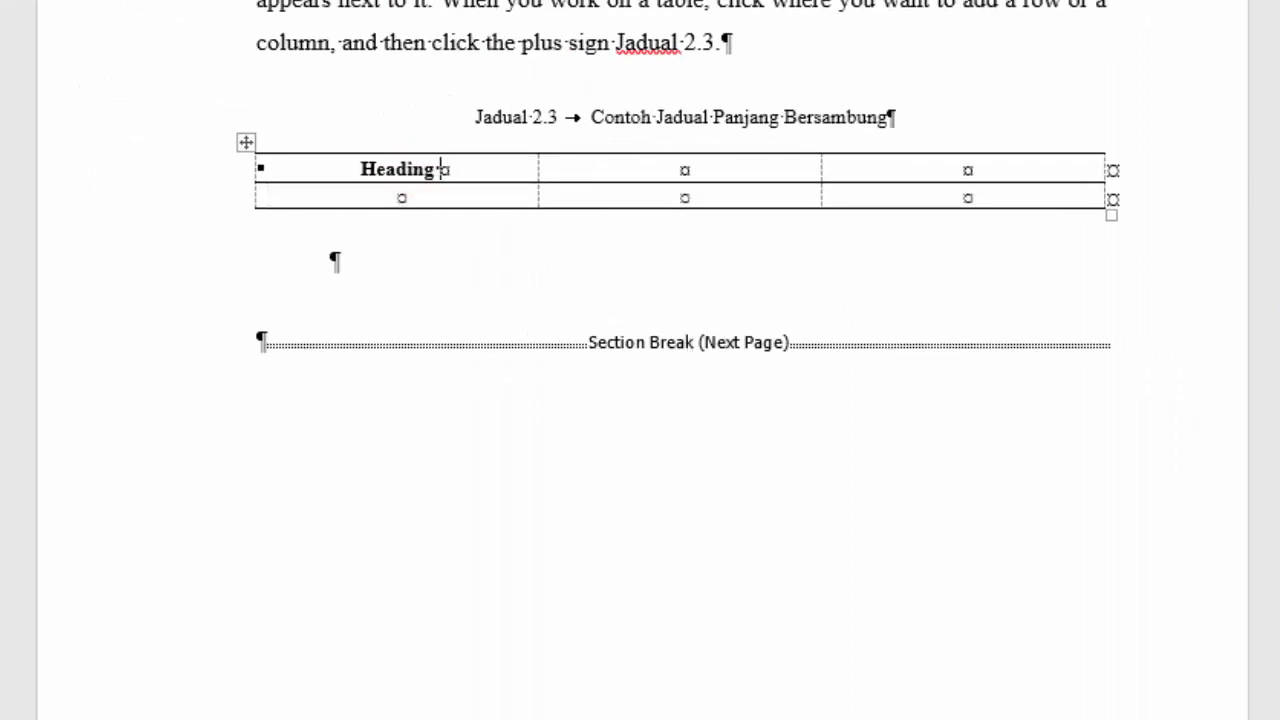
text(1)
key(Tab)
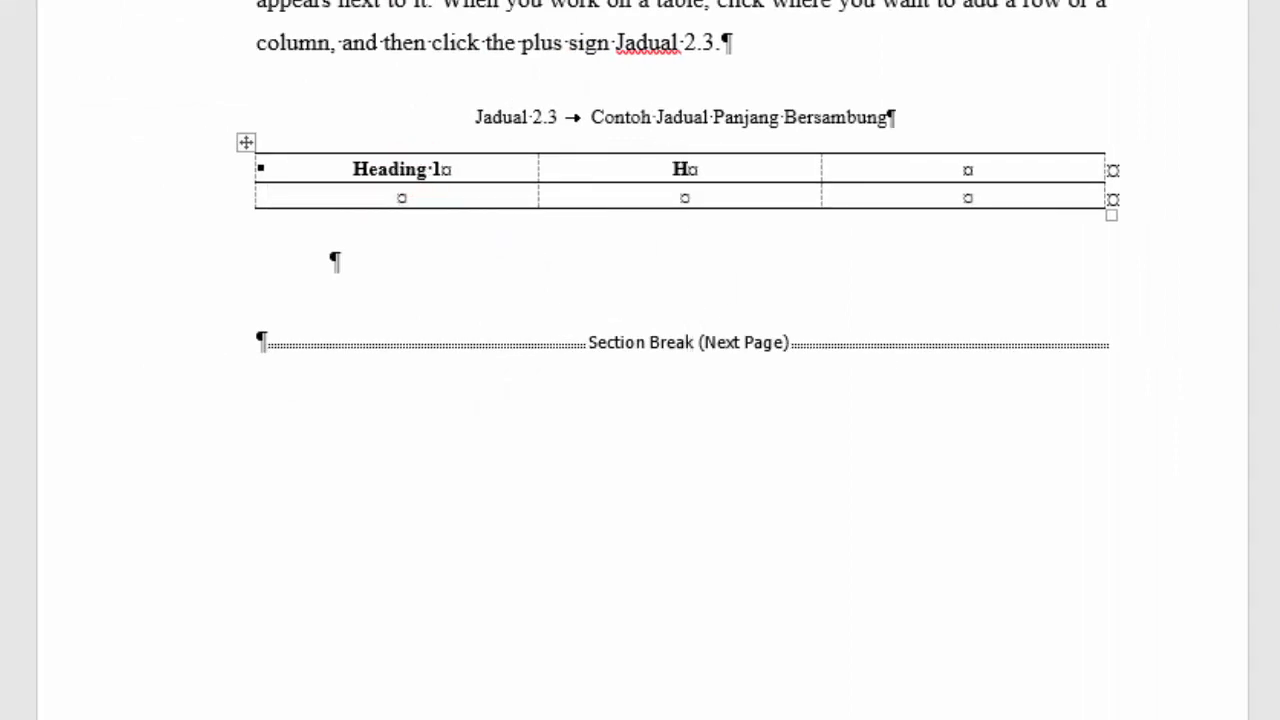
text(Heading)
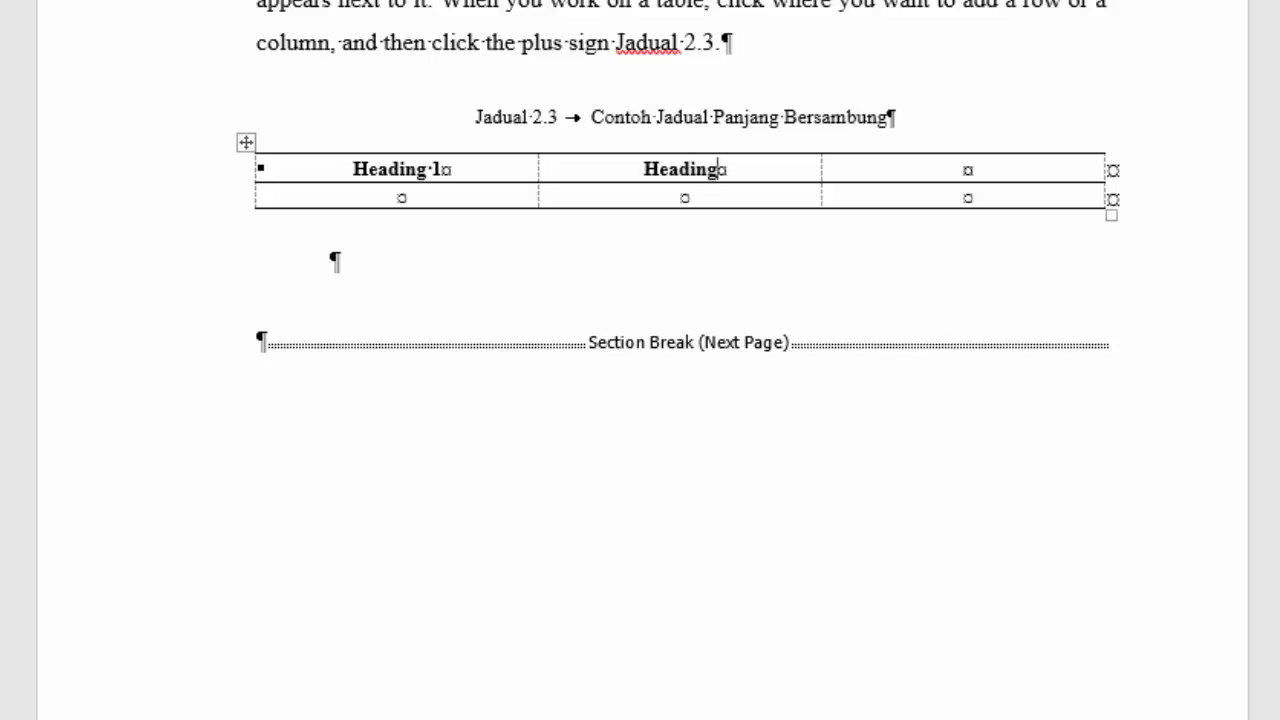
text( 1)
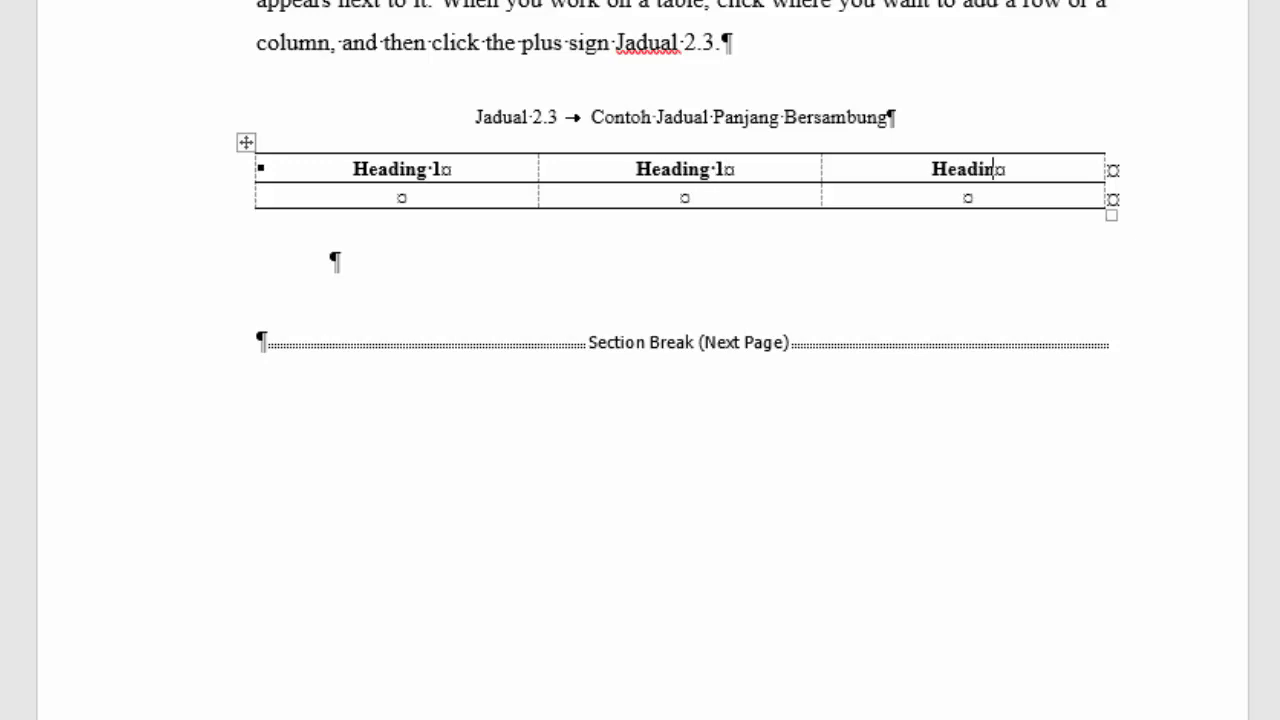
text(Heading)
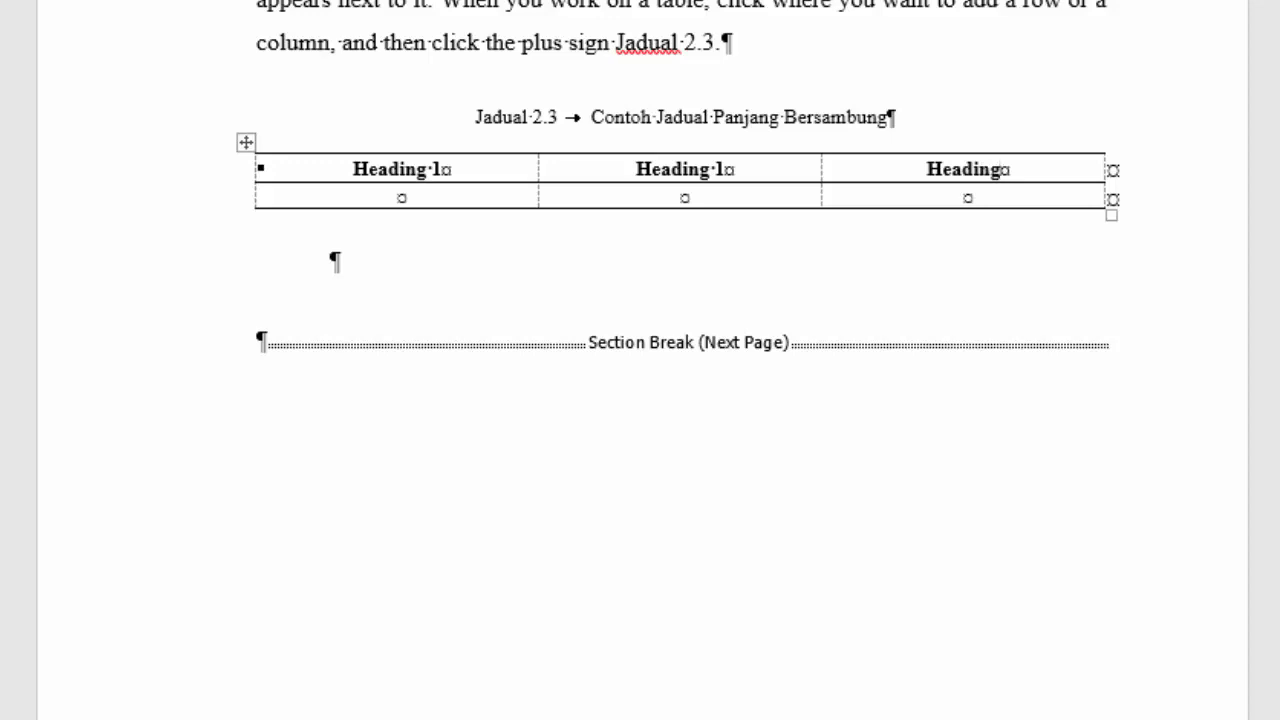
text( 2)
click(487, 196)
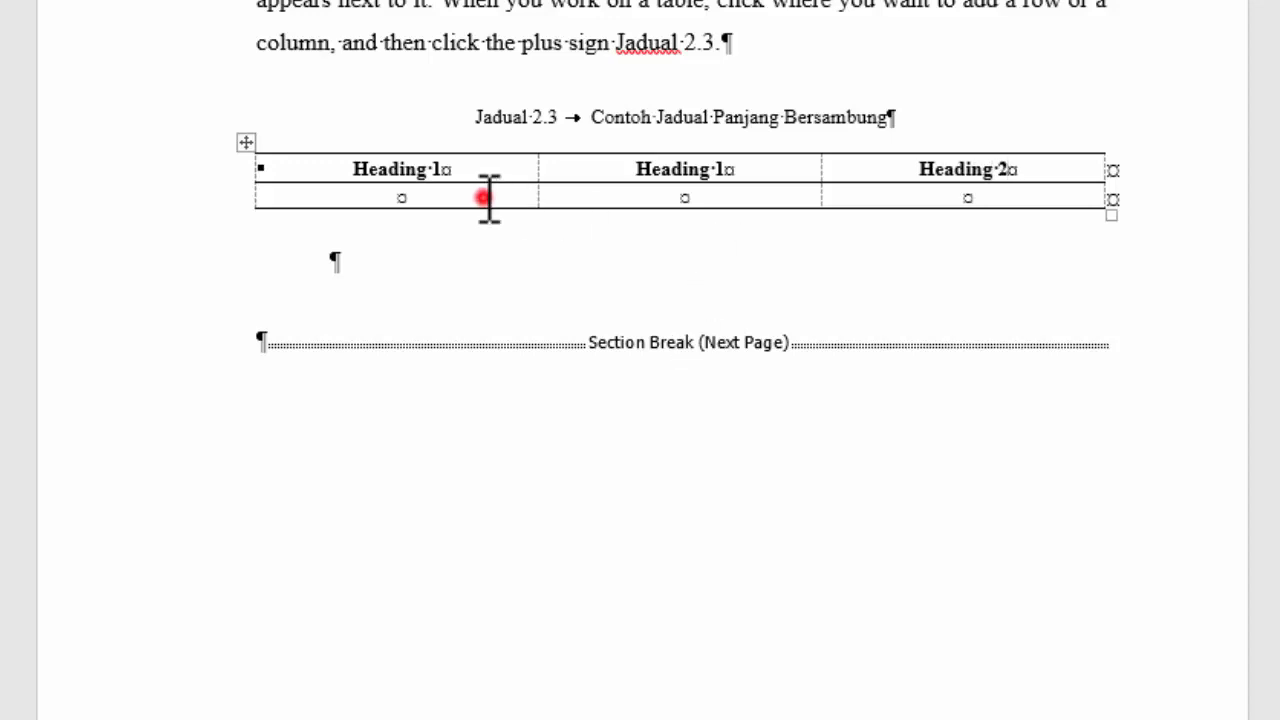
text(Content 3)
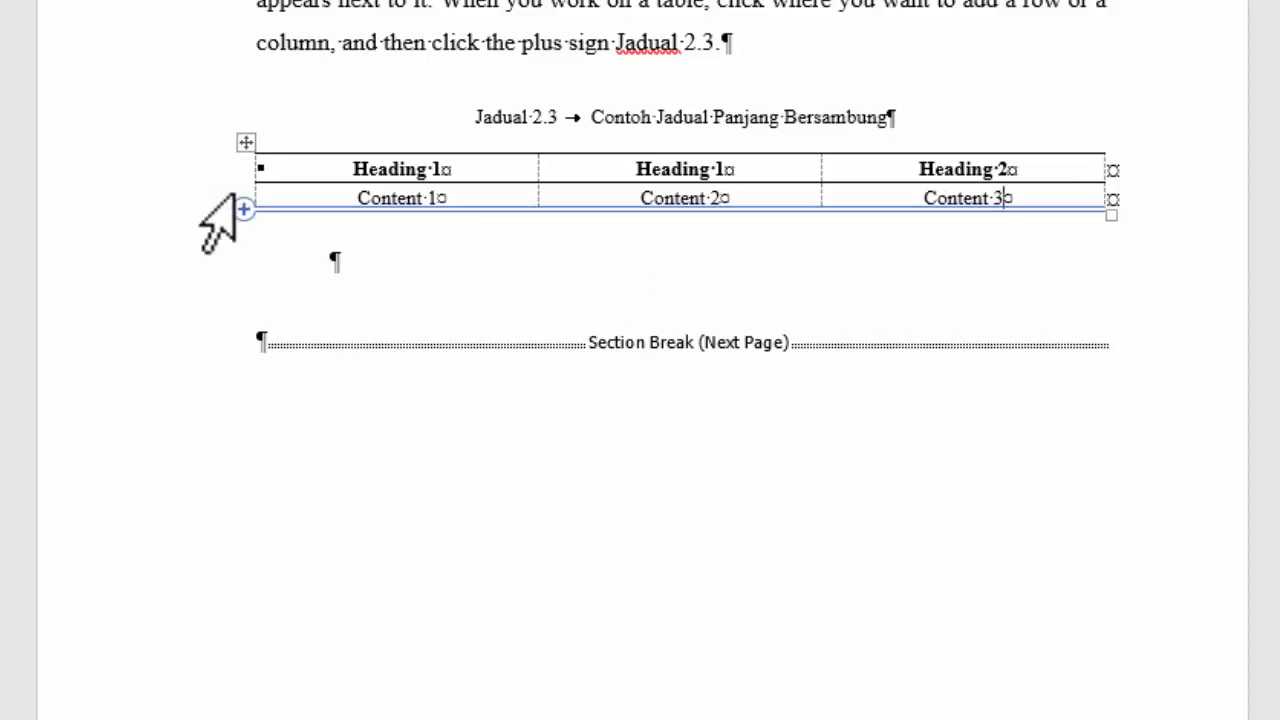
Copy the Content 1/2/3 row and paste several duplicates into the table.
click(214, 205)
mouse_move(212, 208)
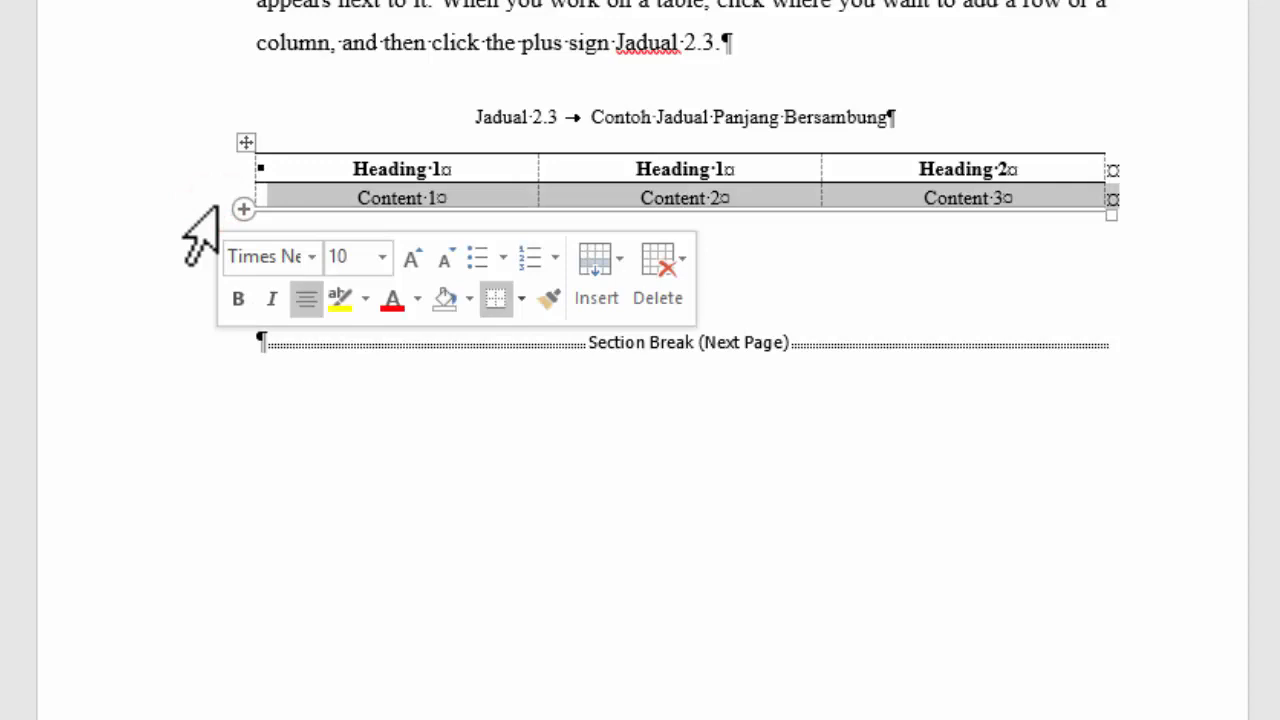
key(ctrl+c)
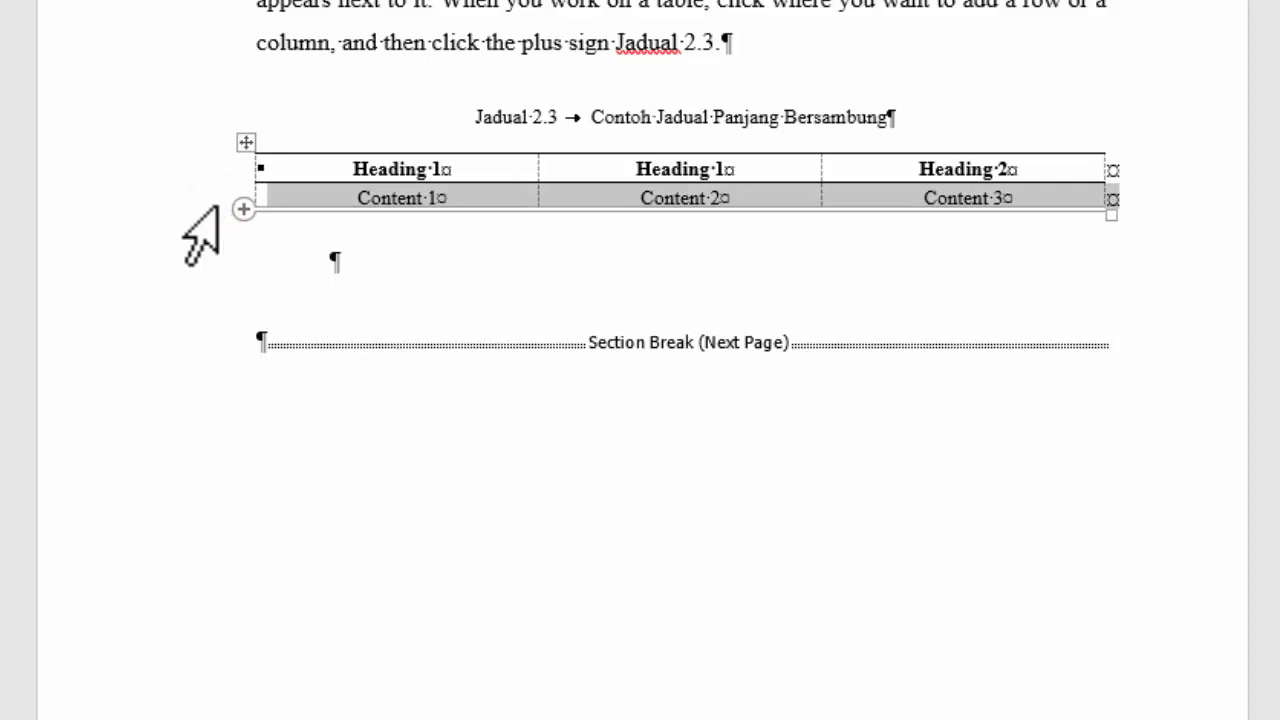
key(ctrl+v)
key(ctrl+v)
key(ctrl+v)
key(ctrl+v)
key(ctrl+v)
key(ctrl+v)
key(ctrl+v)
key(ctrl+v)
key(ctrl+v)
key(ctrl+v)
key(ctrl+v)
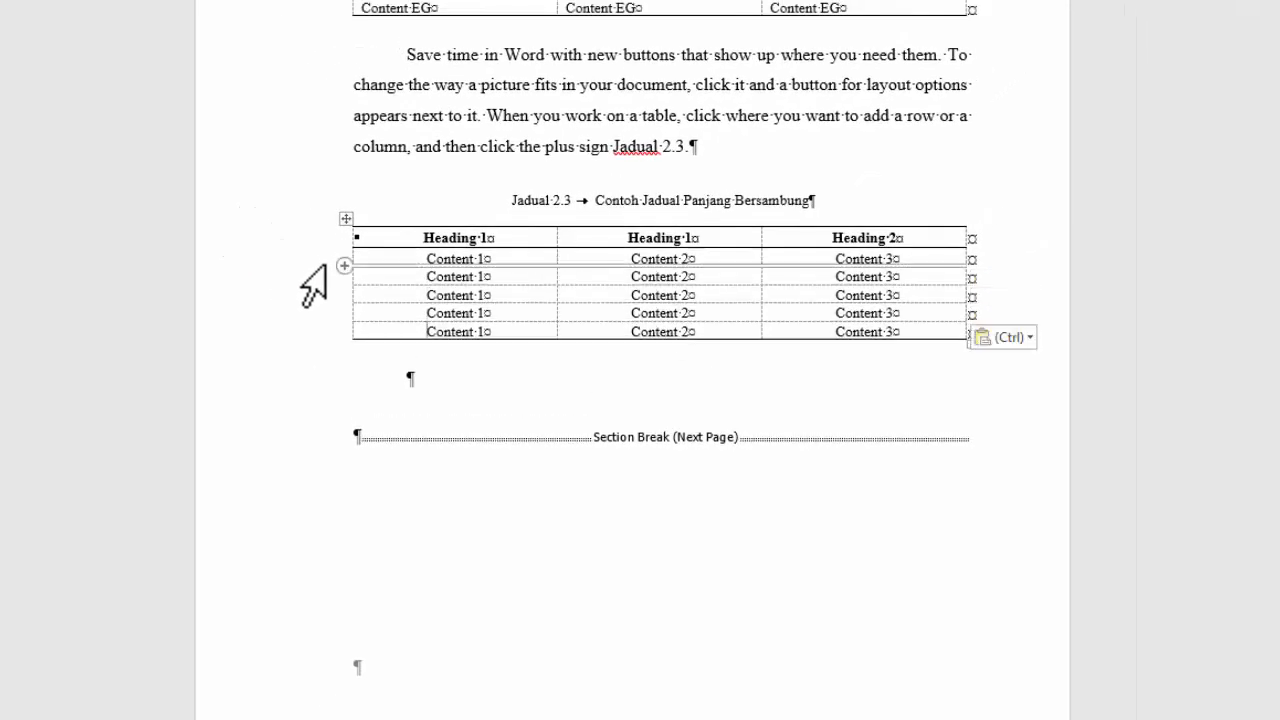
key(ctrl+v)
key(ctrl+v)
key(ctrl+v)
key(ctrl+v)
key(ctrl+v)
key(ctrl+v)
key(ctrl+v)
key(ctrl+v)
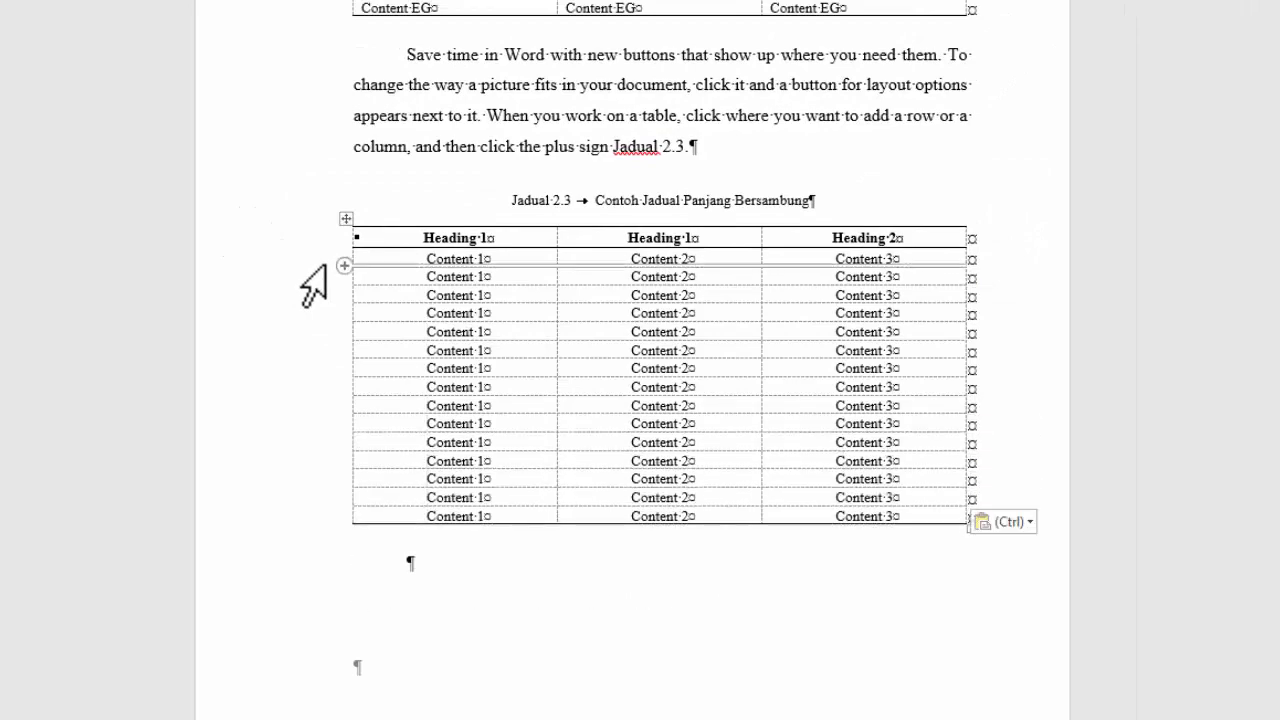
Scroll to check the lengthened table now spills onto the next page.
scroll(312, 285, down, 6)
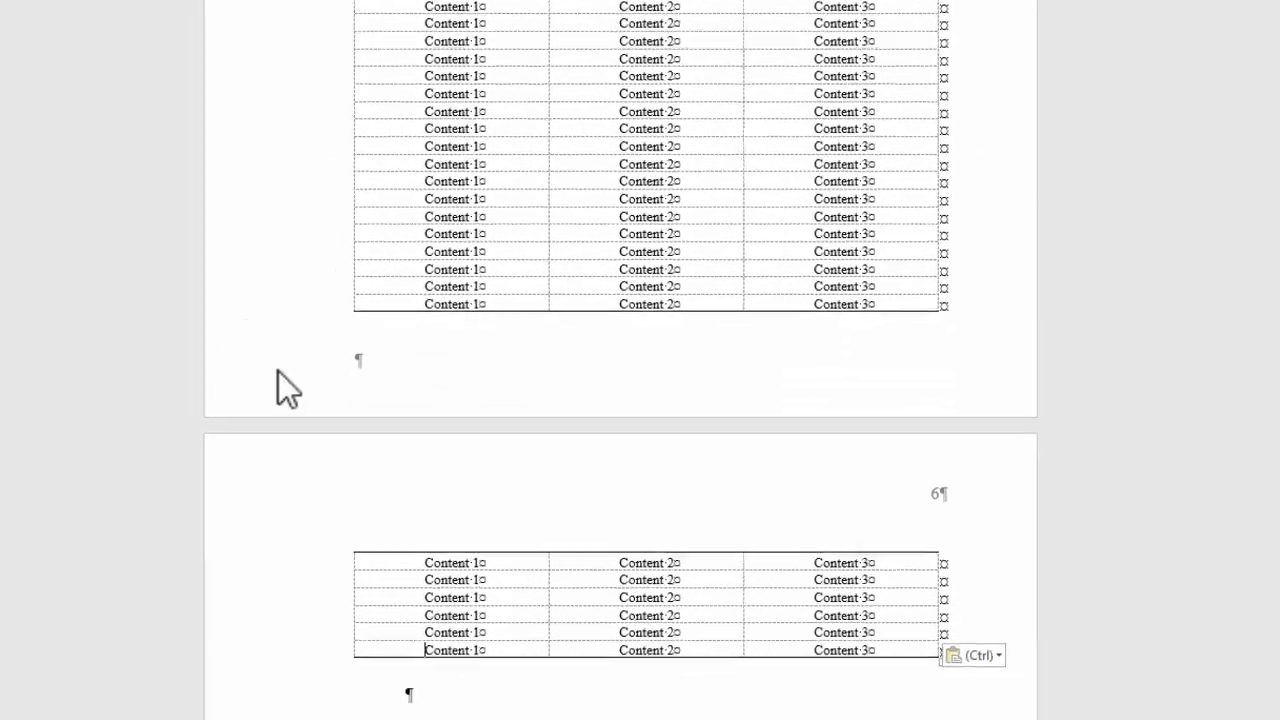
scroll(320, 480, up, 3)
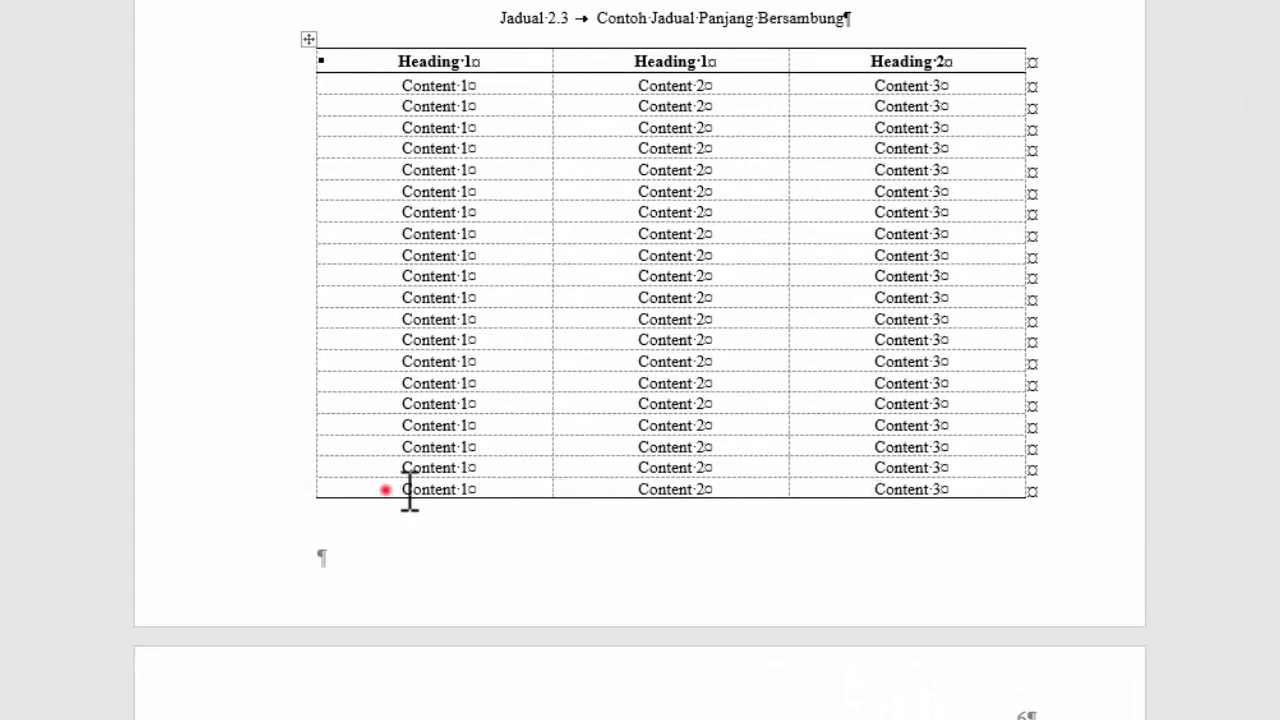
Insert an empty row above the first page's last table row and merge its three cells.
drag(385, 489, 889, 503)
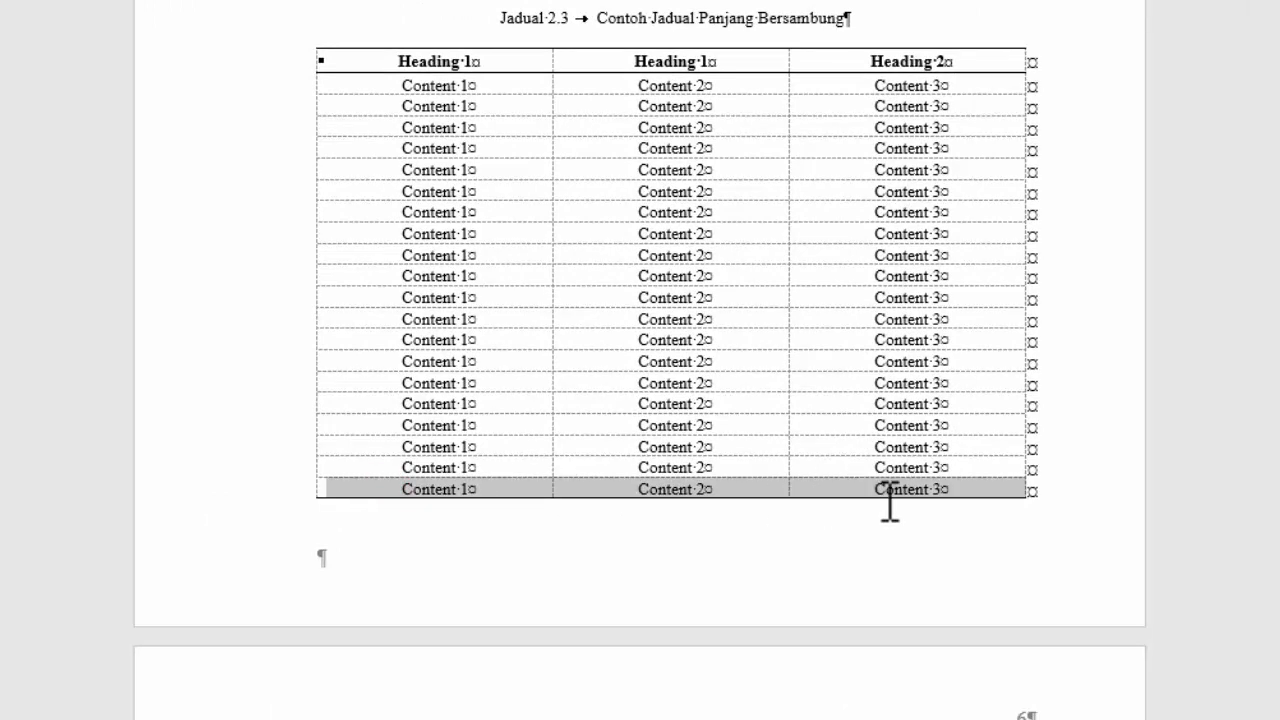
click(807, 570)
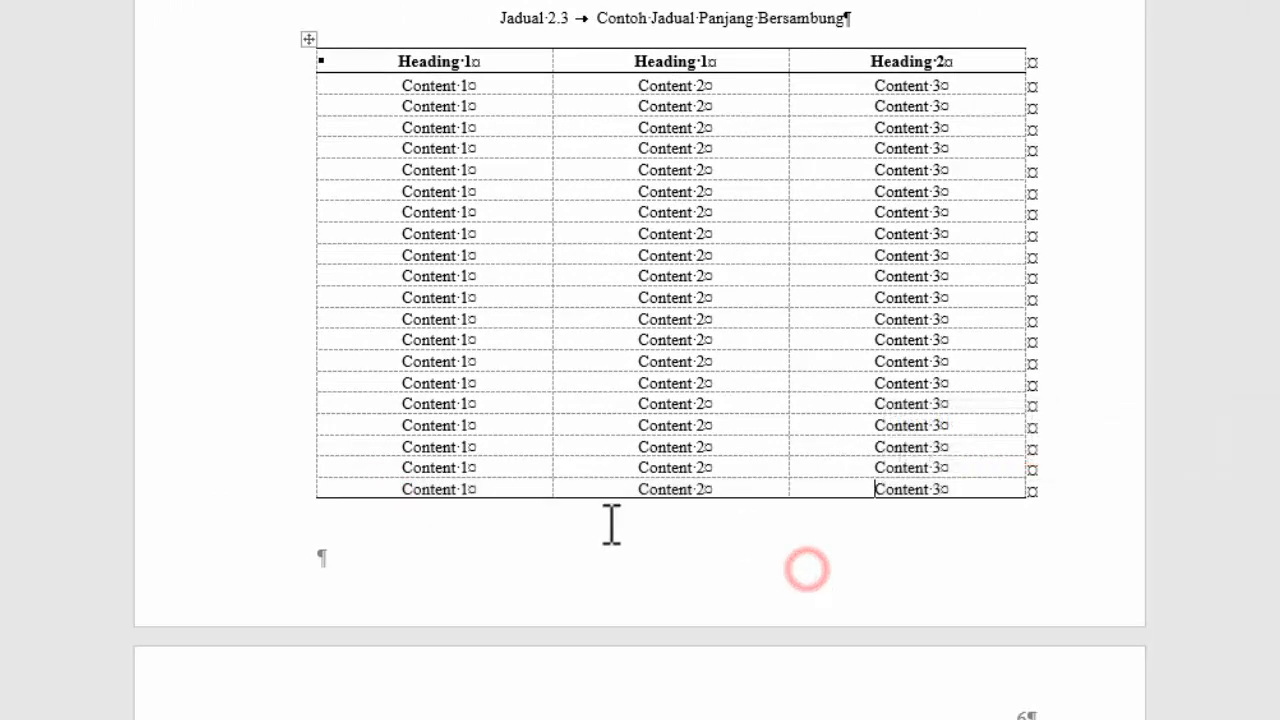
click(288, 494)
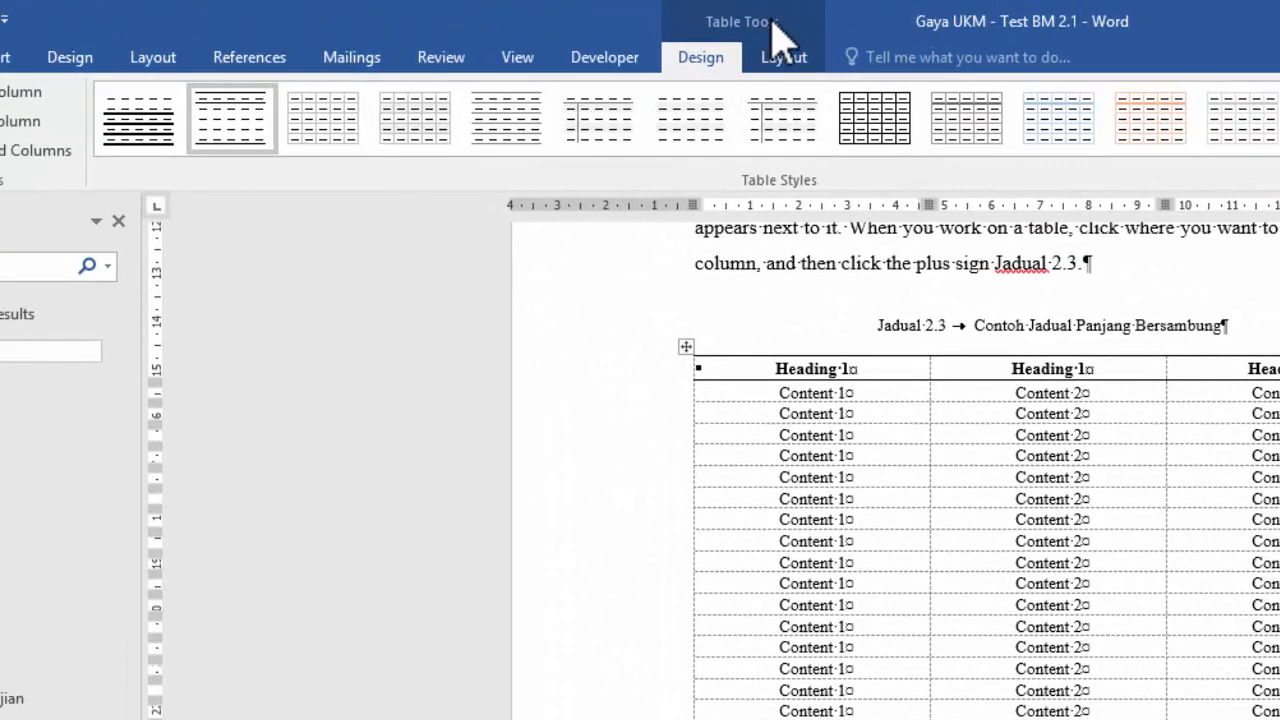
click(789, 57)
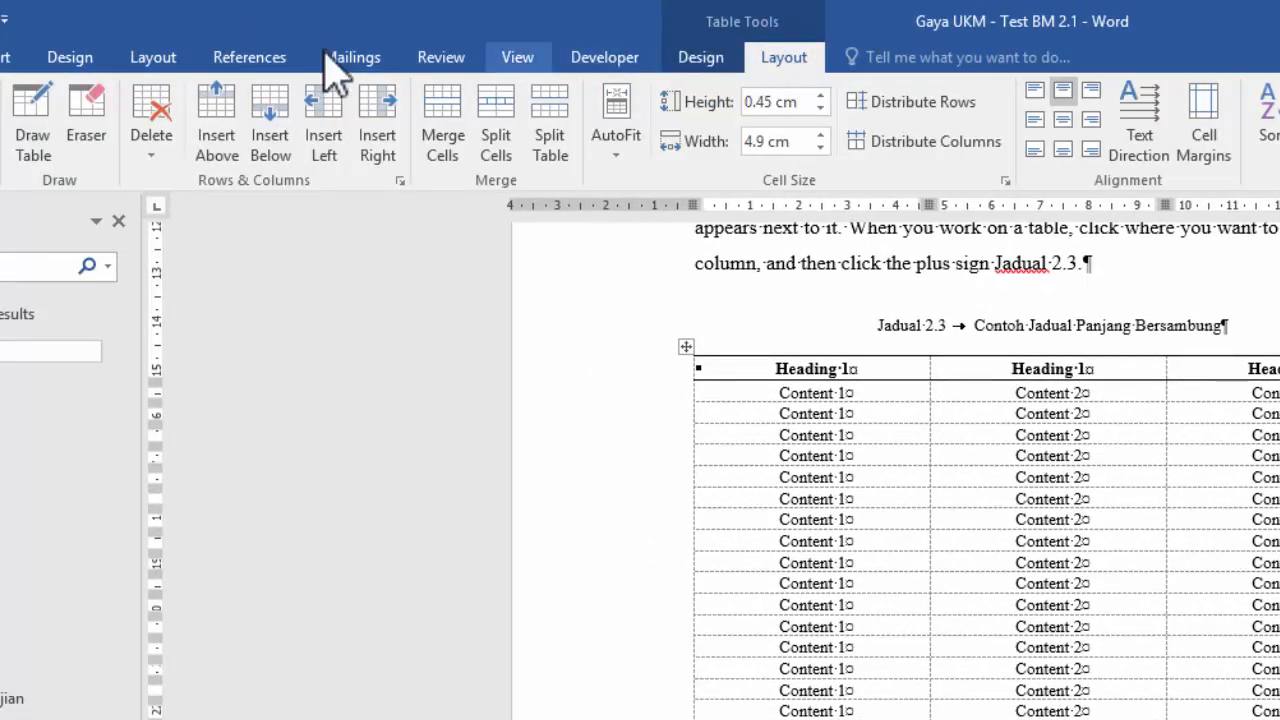
click(218, 160)
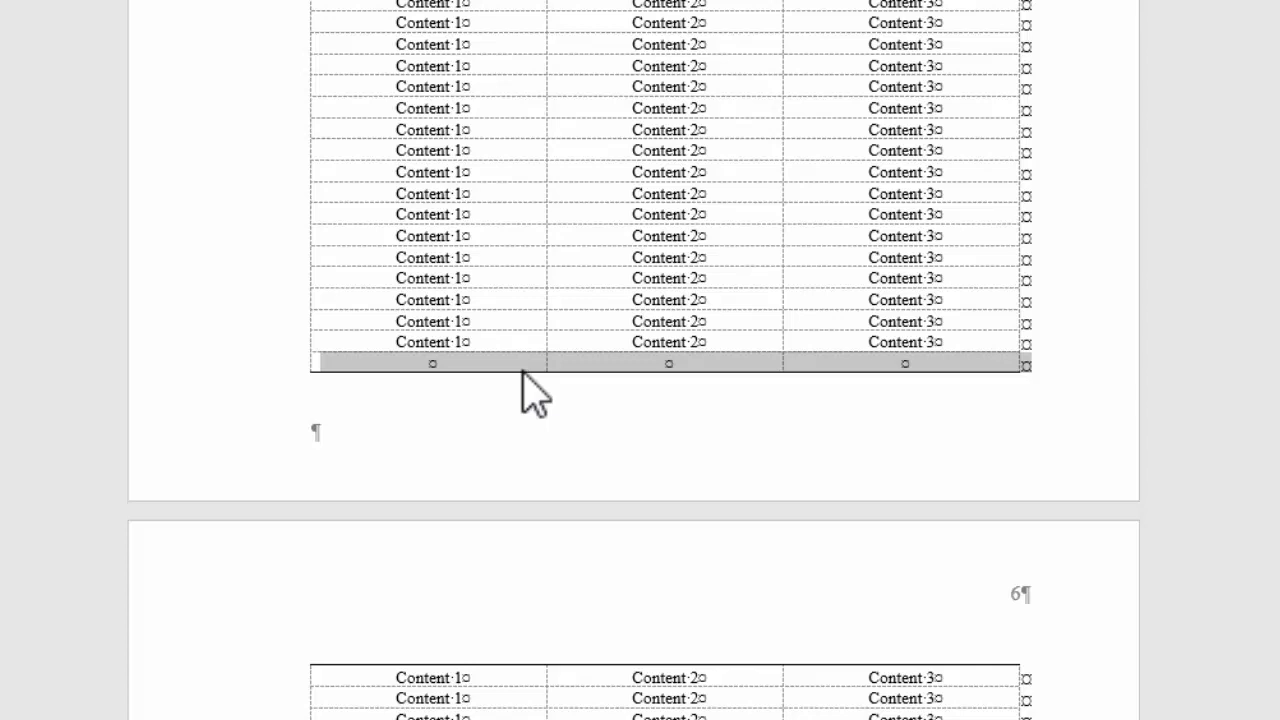
mouse_move(288, 372)
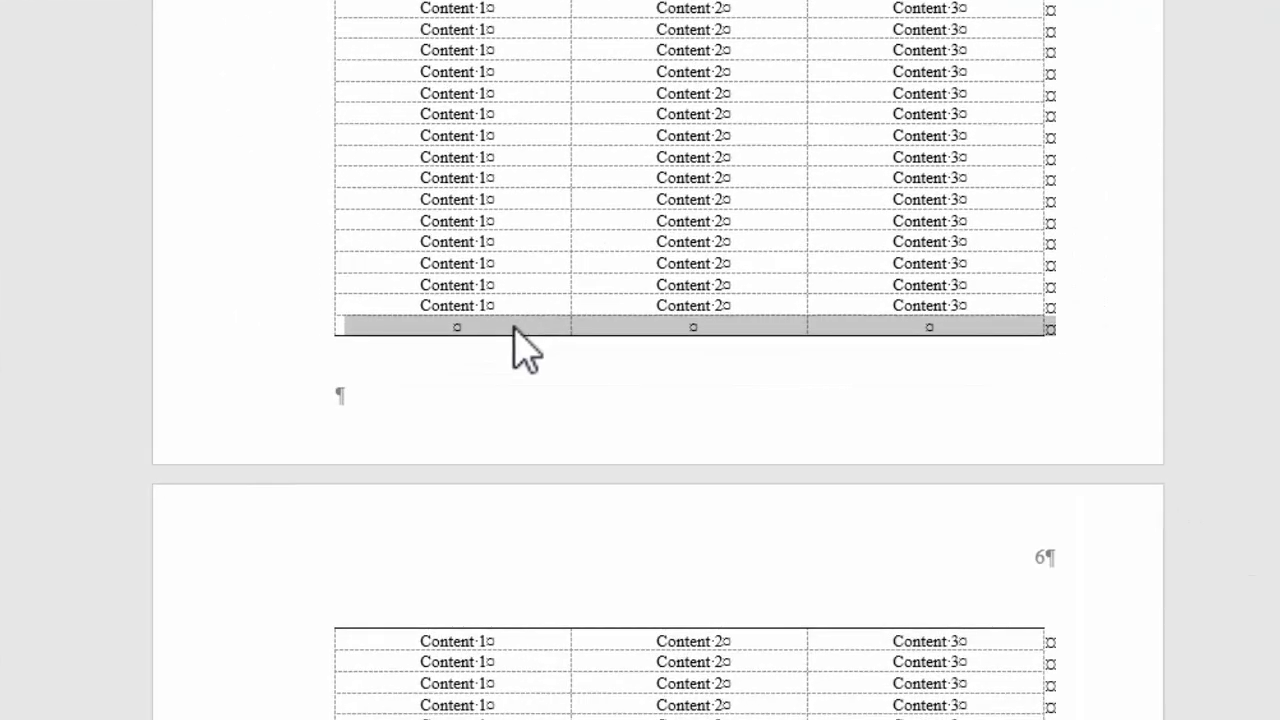
right_click(513, 333)
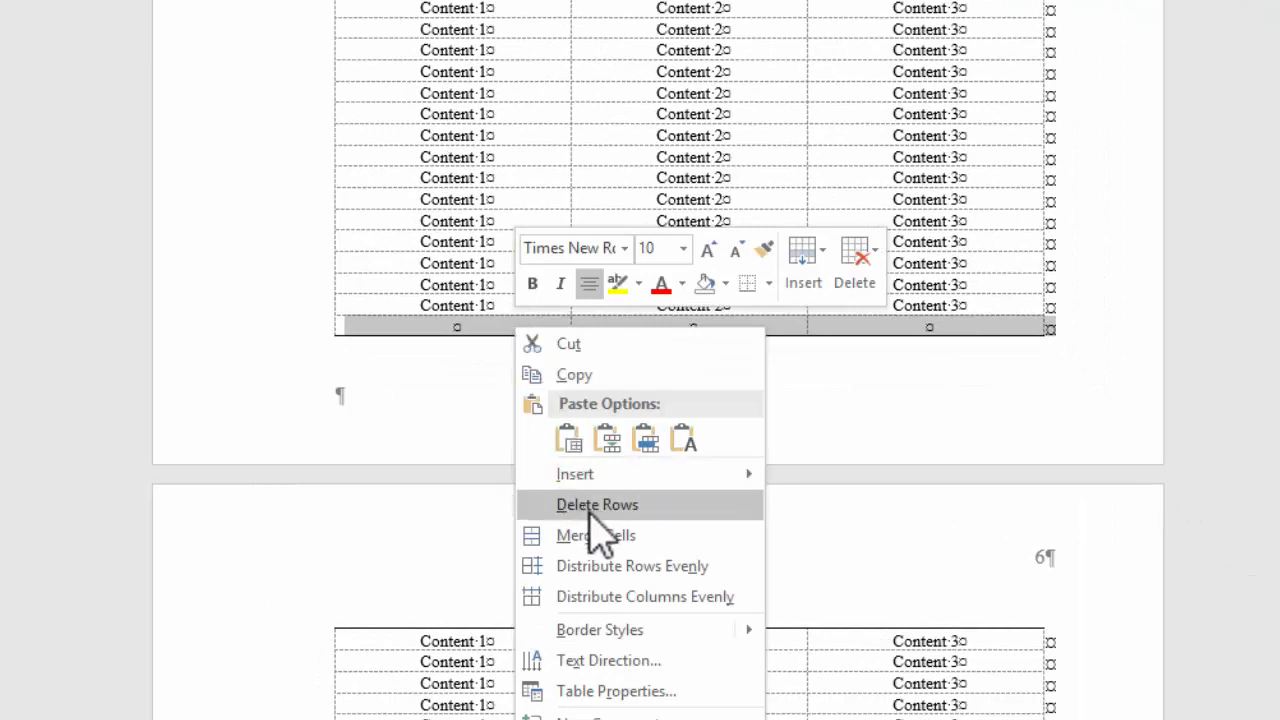
click(600, 540)
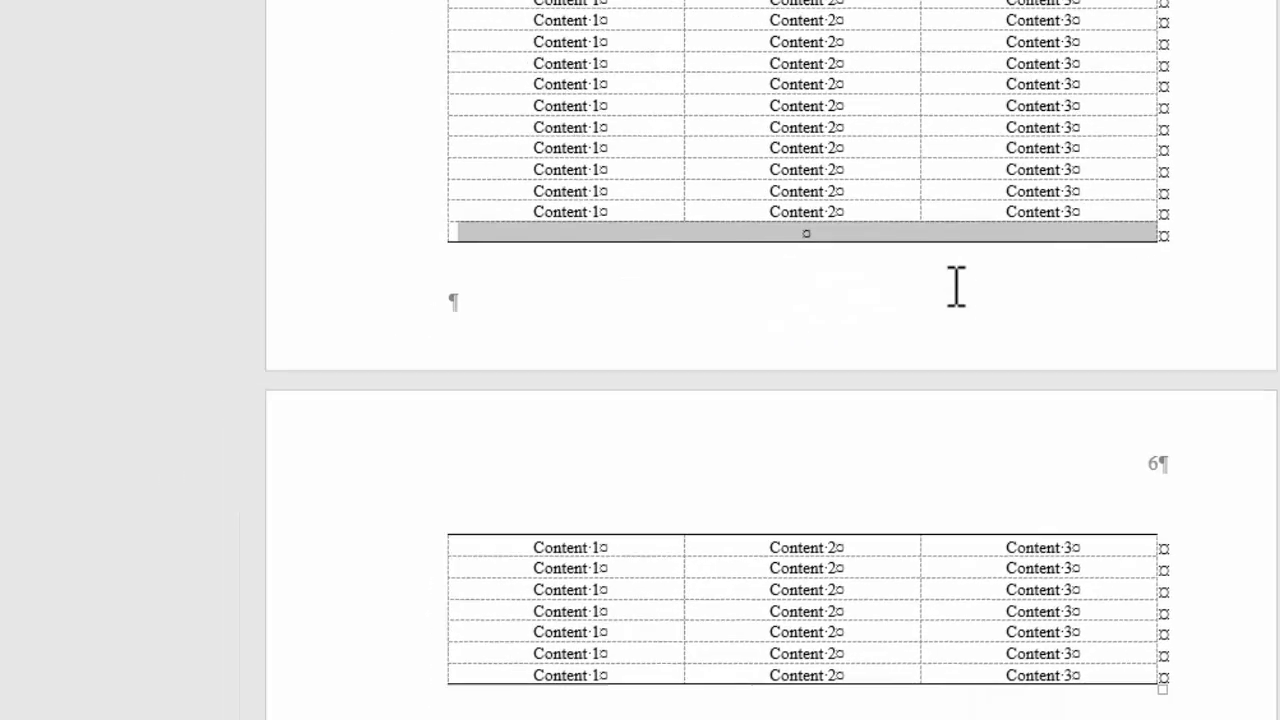
mouse_move(534, 694)
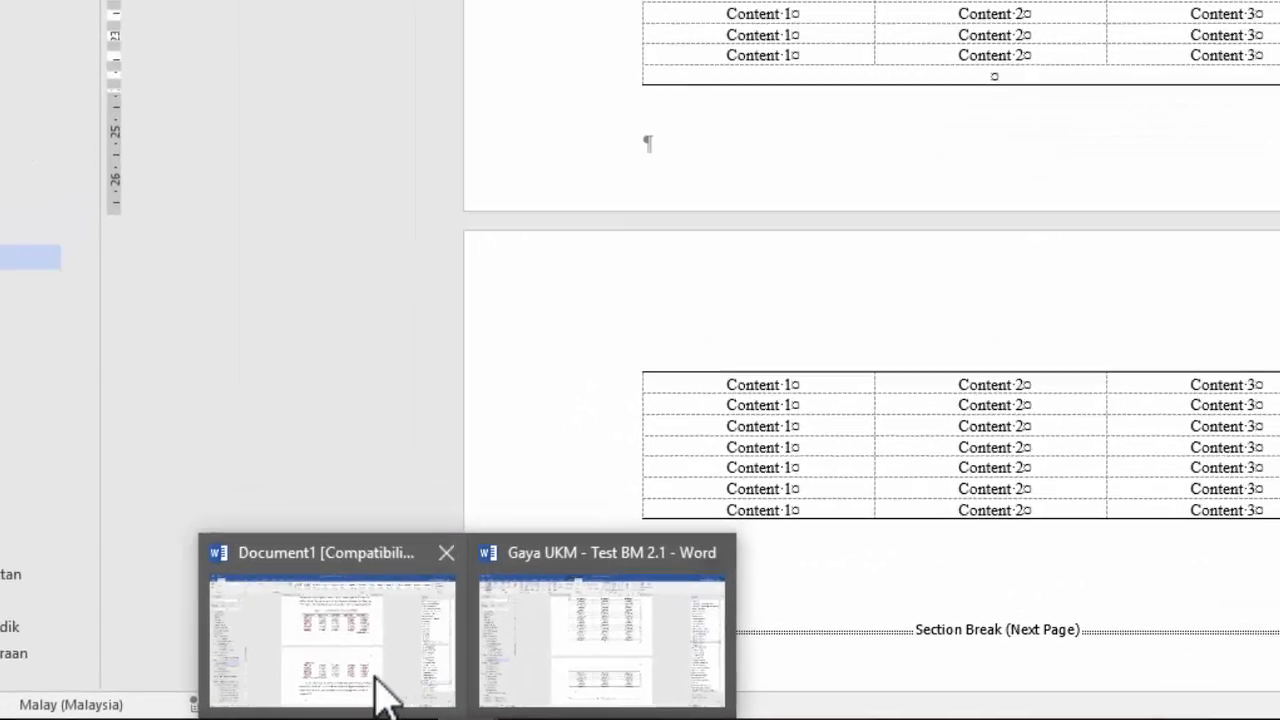
click(380, 694)
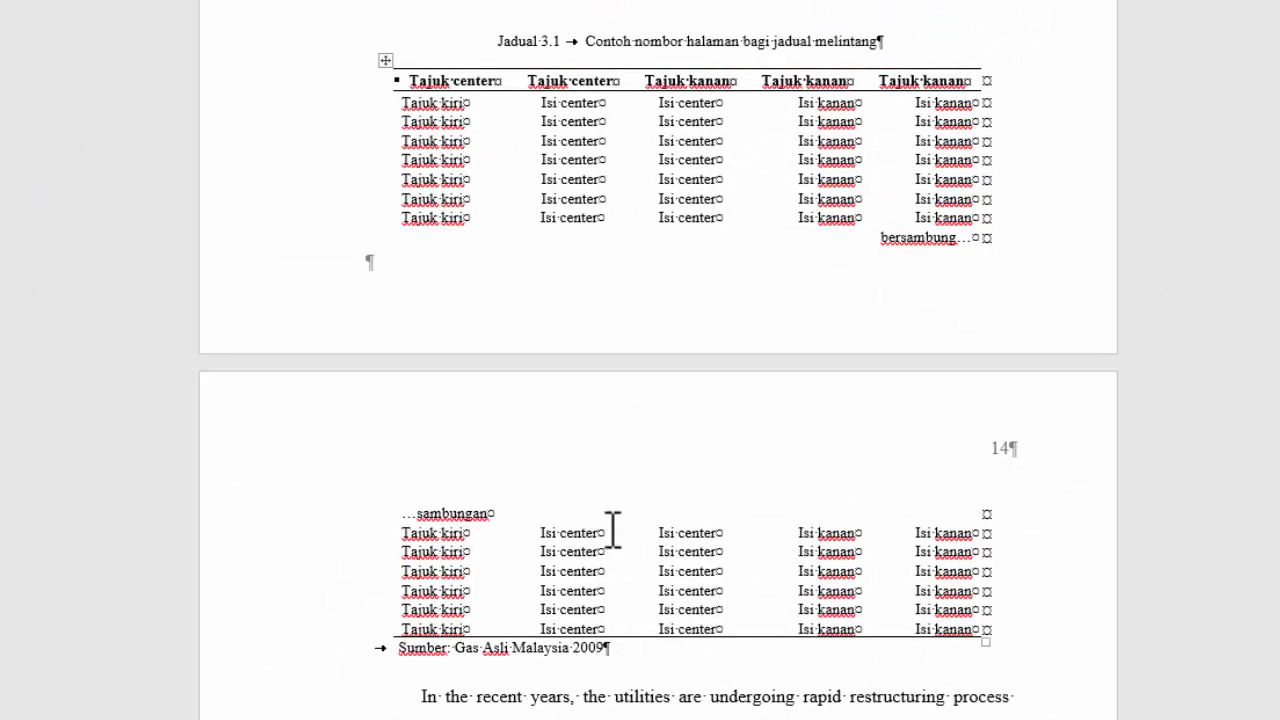
click(468, 705)
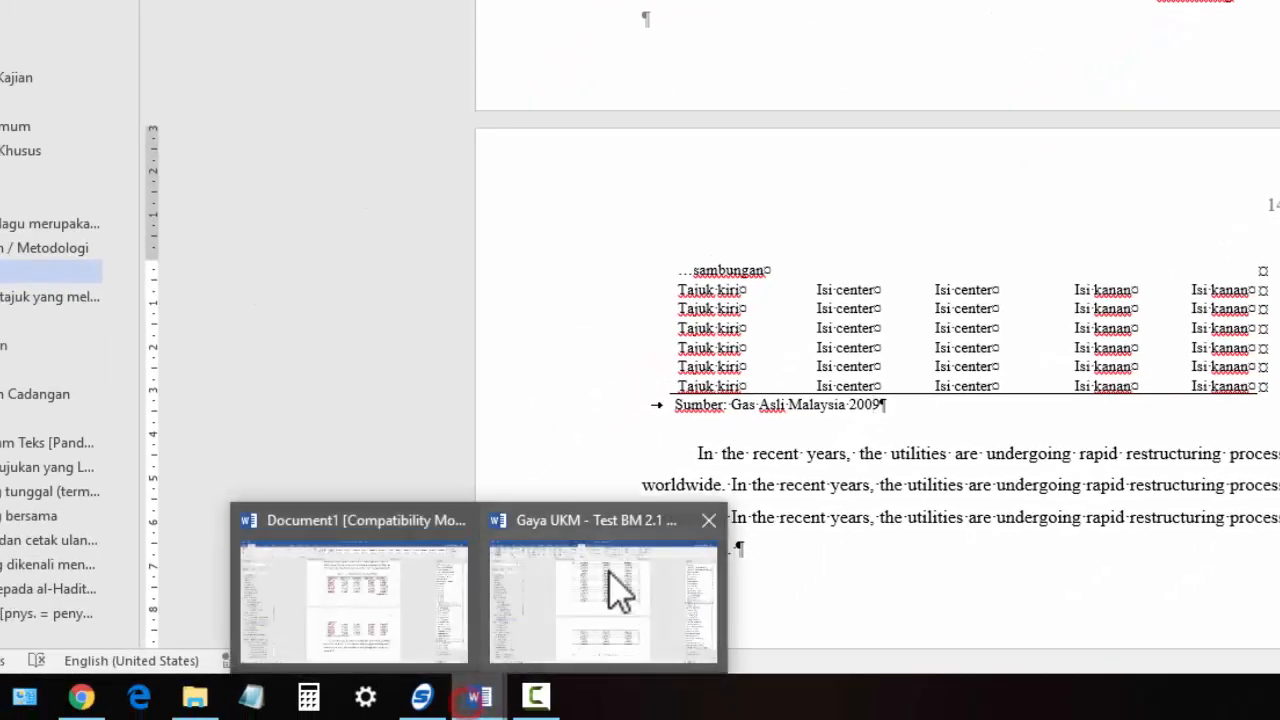
click(612, 588)
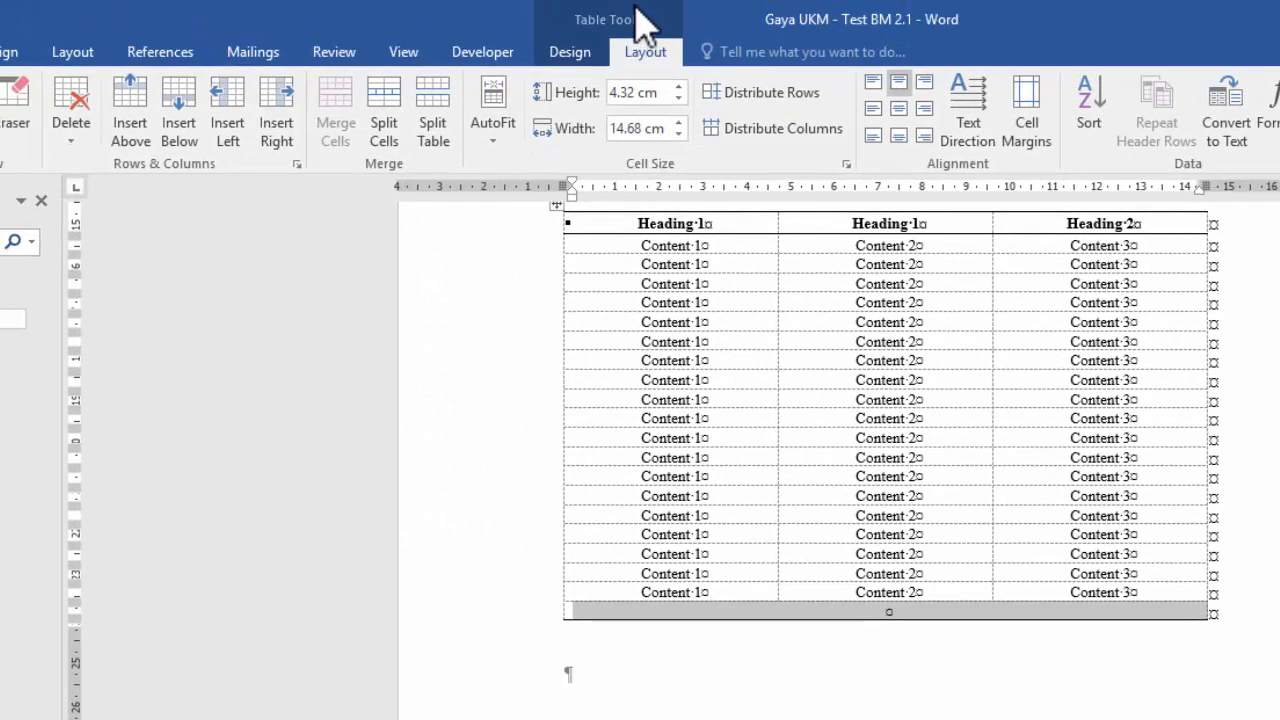
Set the merged bottom row to No Border.
click(585, 53)
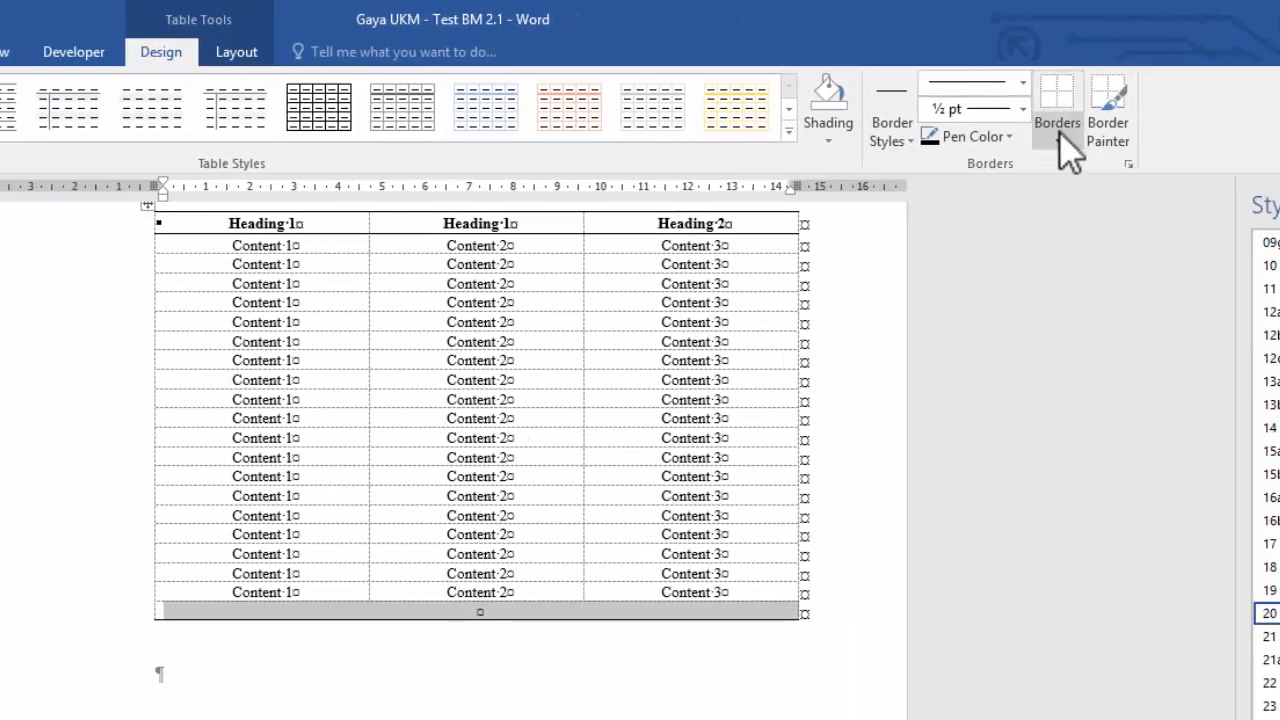
click(1060, 137)
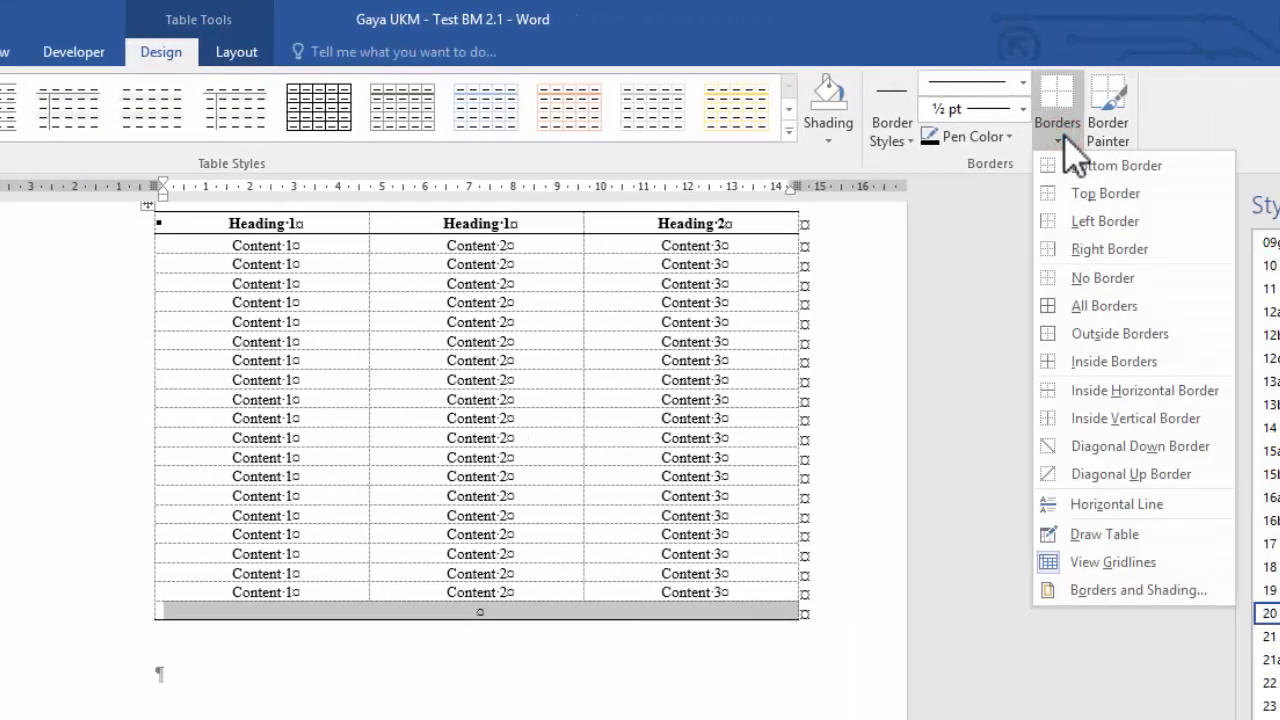
click(1122, 283)
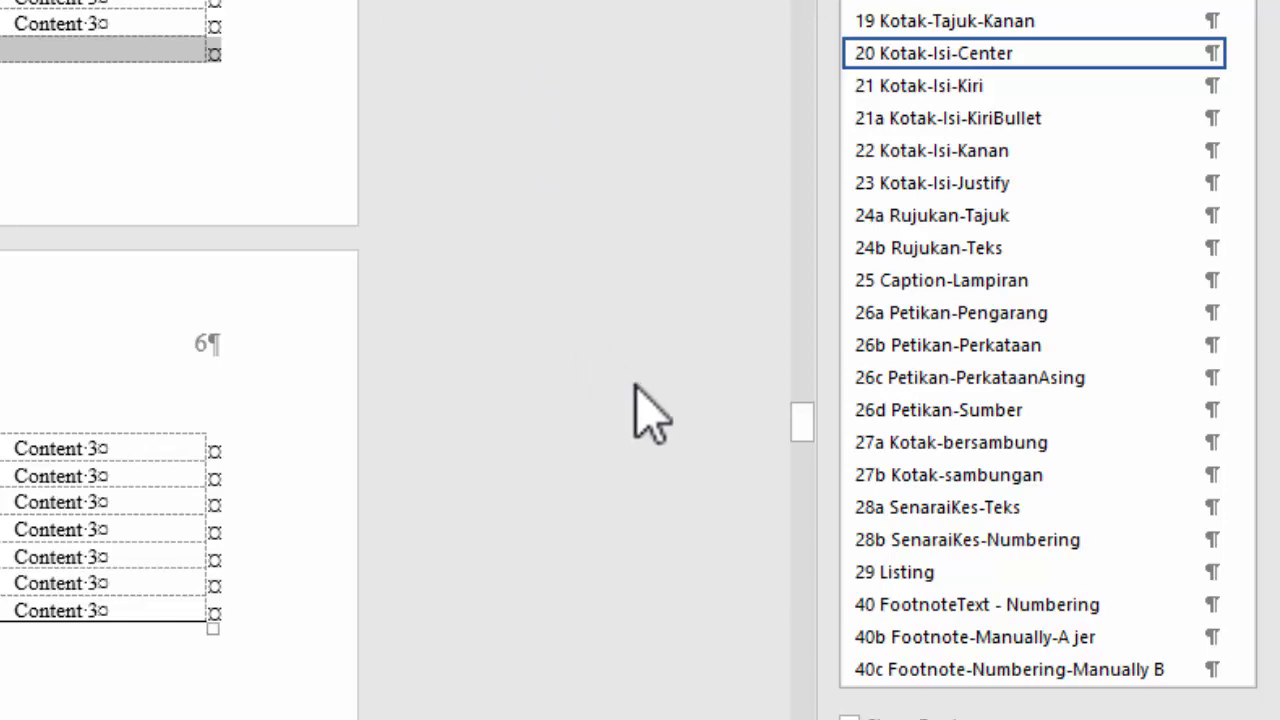
Give the bottom row the 27a Kotak-bersambung style and the text 'bersambung...'.
click(862, 443)
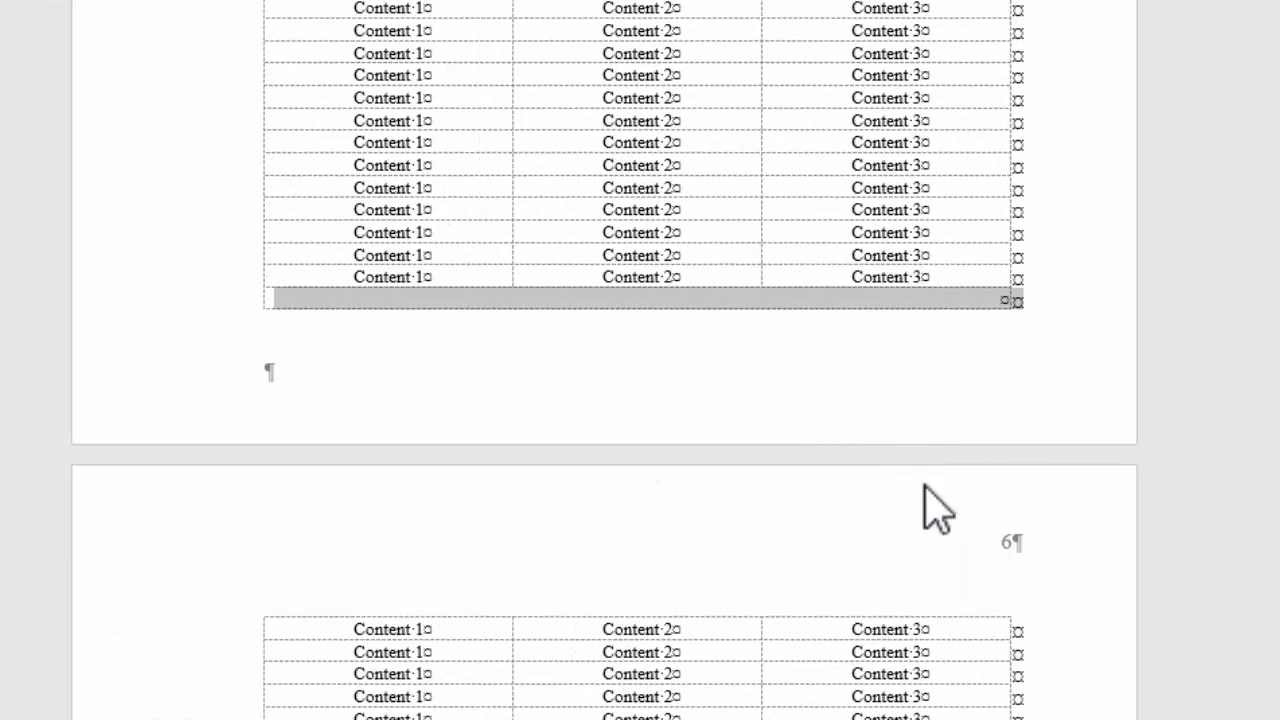
click(991, 301)
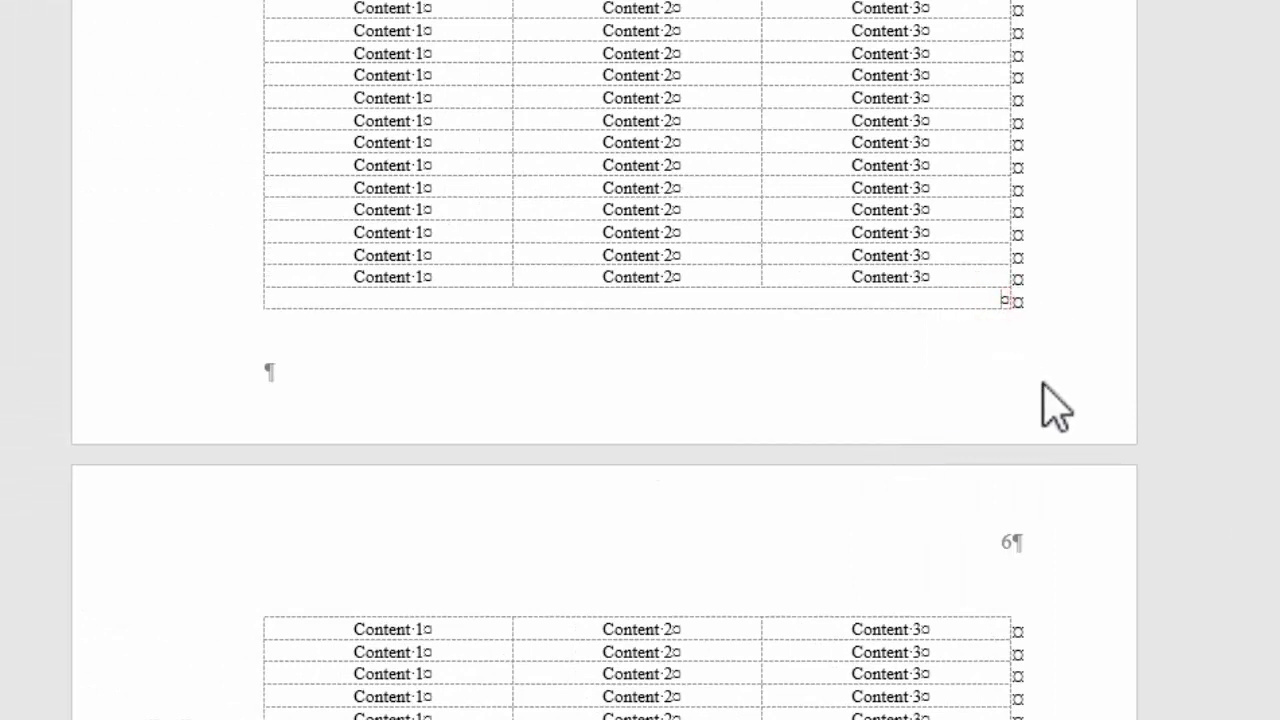
text(bersambung. ..)
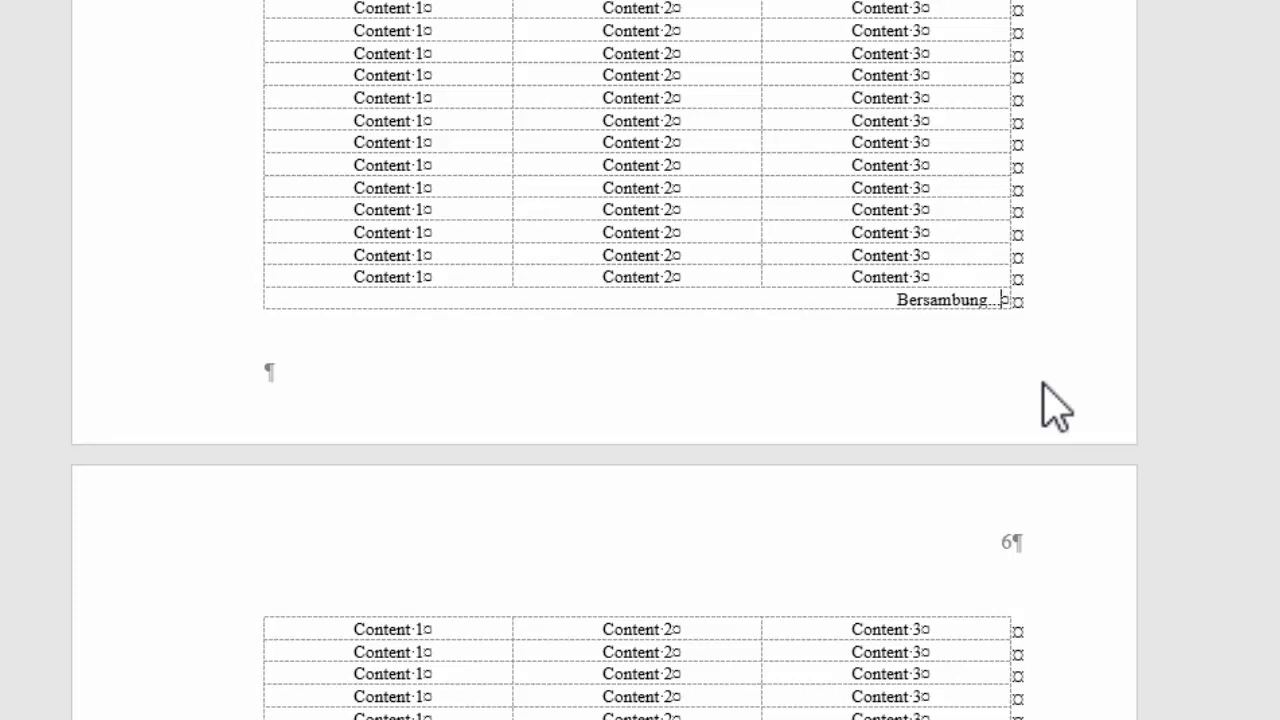
click(913, 300)
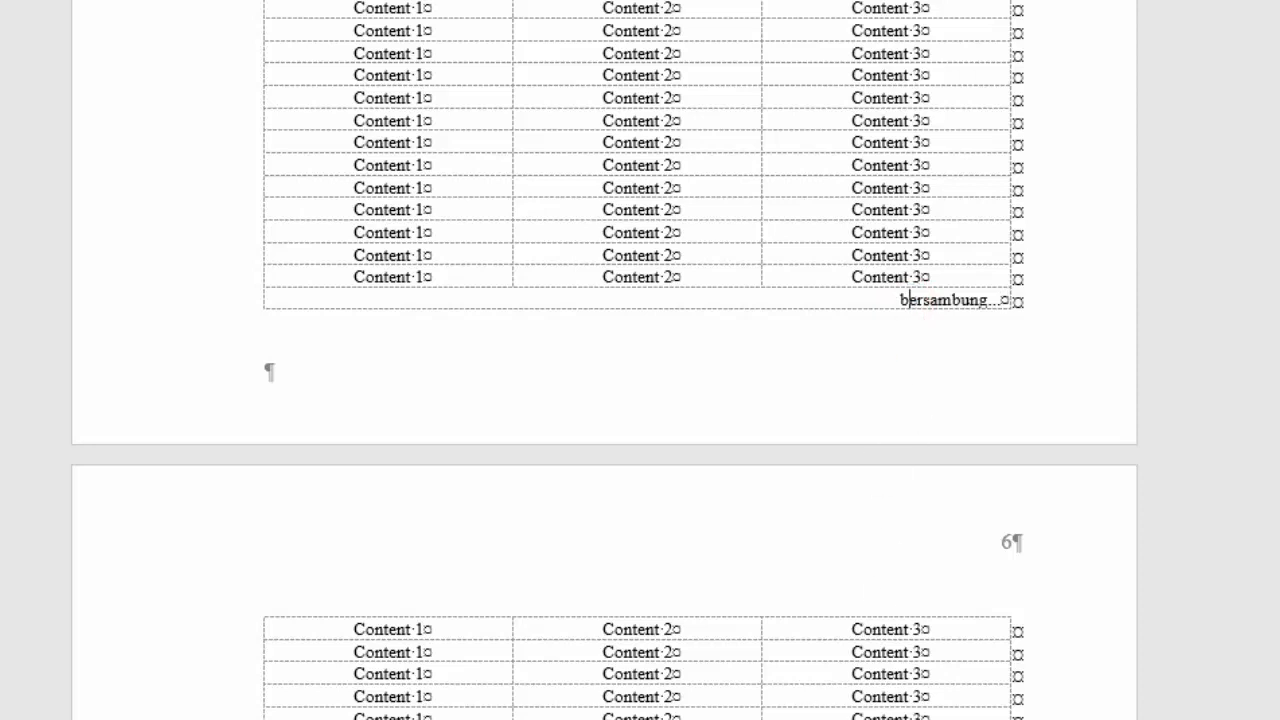
scroll(563, 534, down, 5)
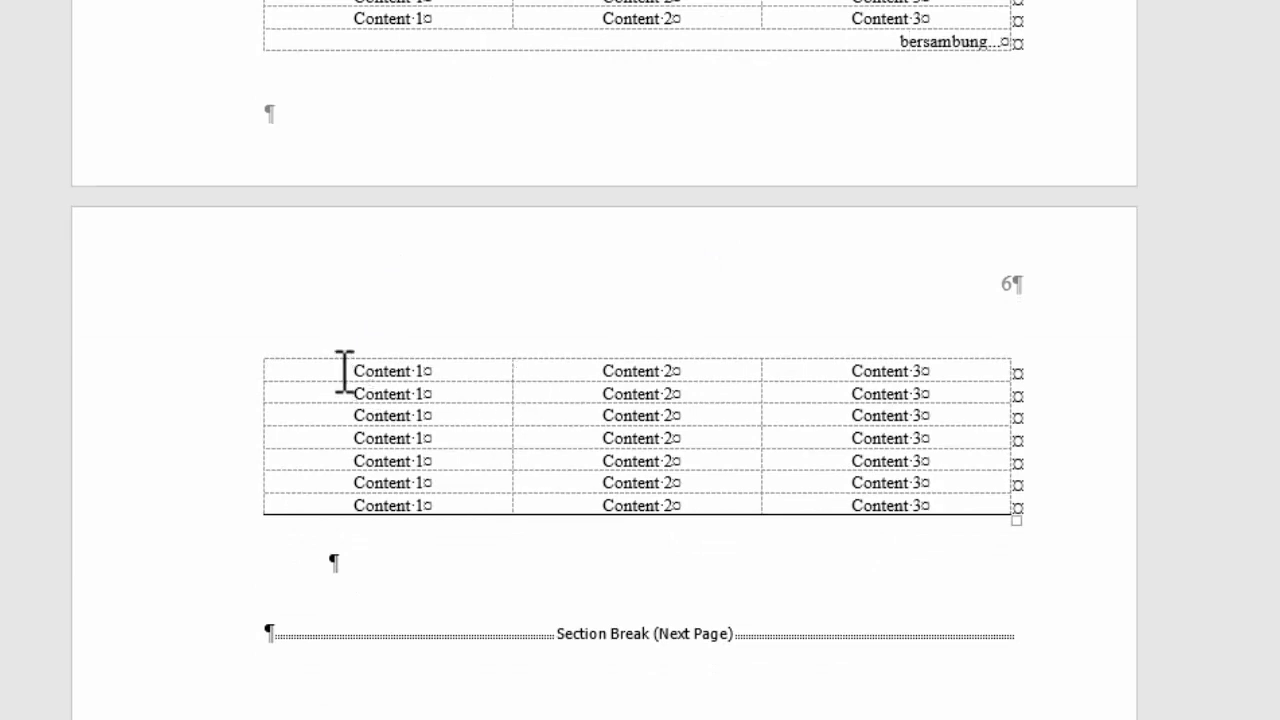
Add a new top row to the next-page table portion and merge it into one cell.
click(240, 368)
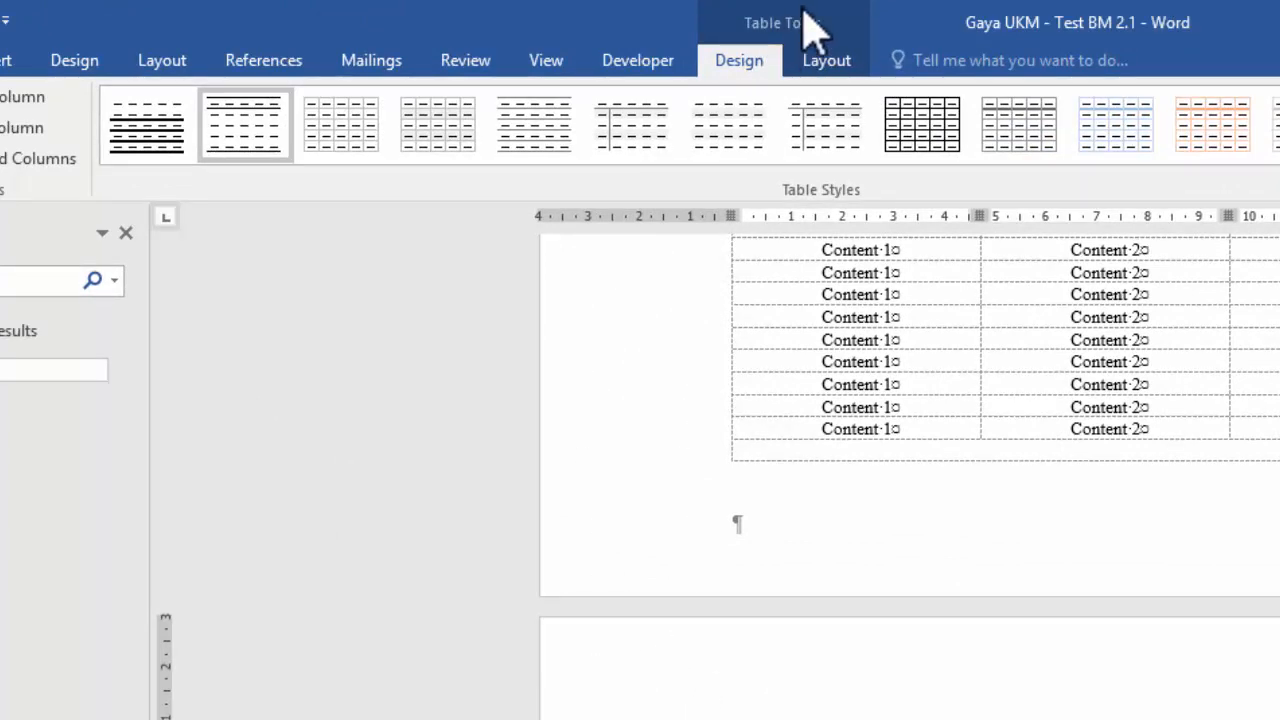
click(833, 60)
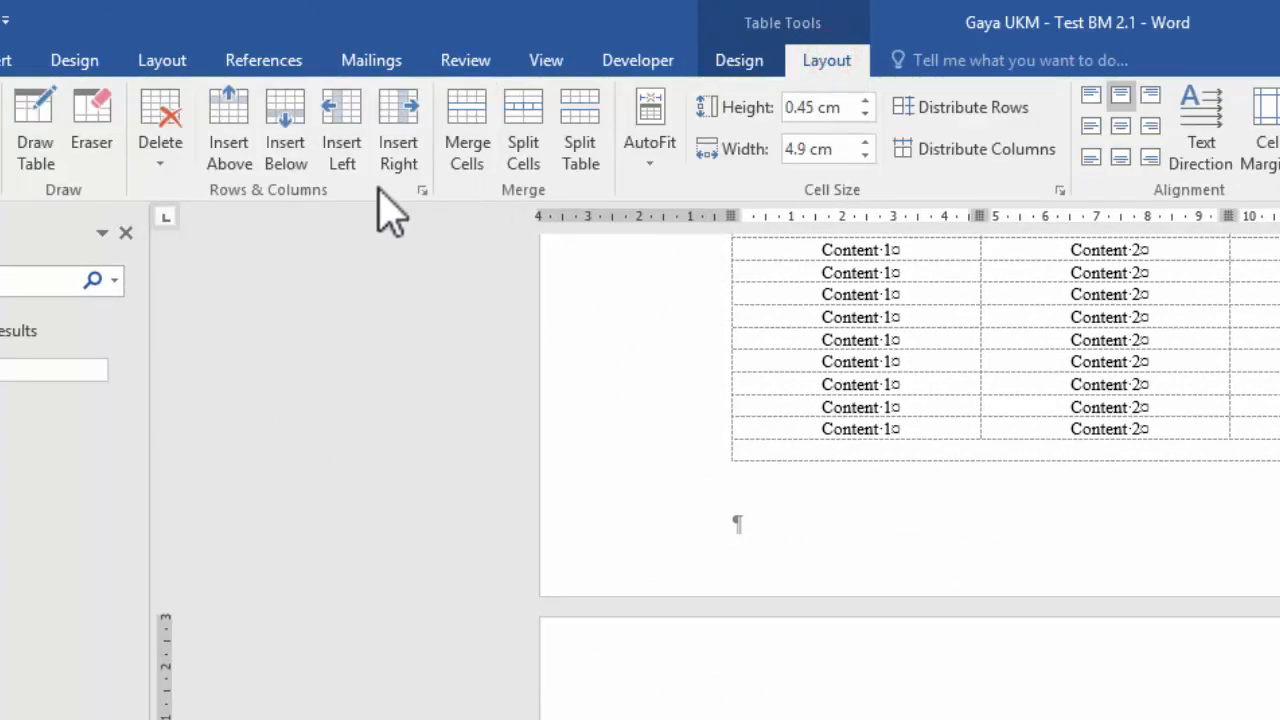
click(236, 158)
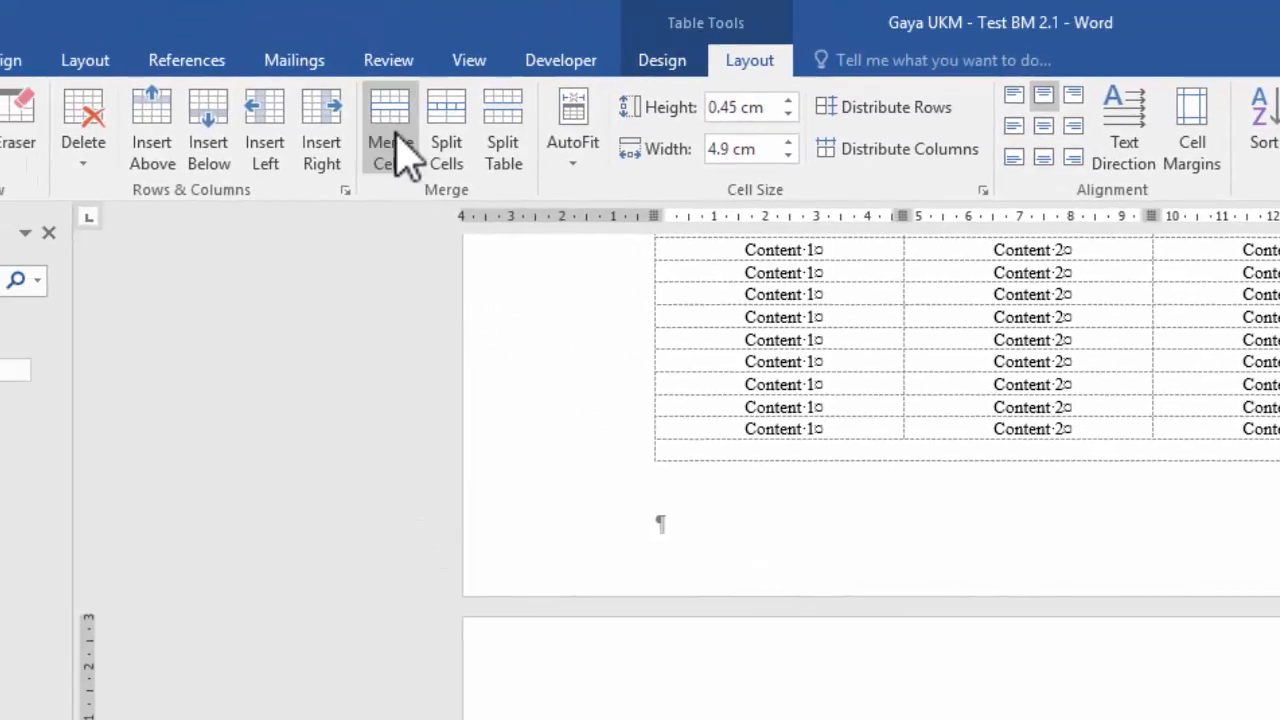
click(397, 140)
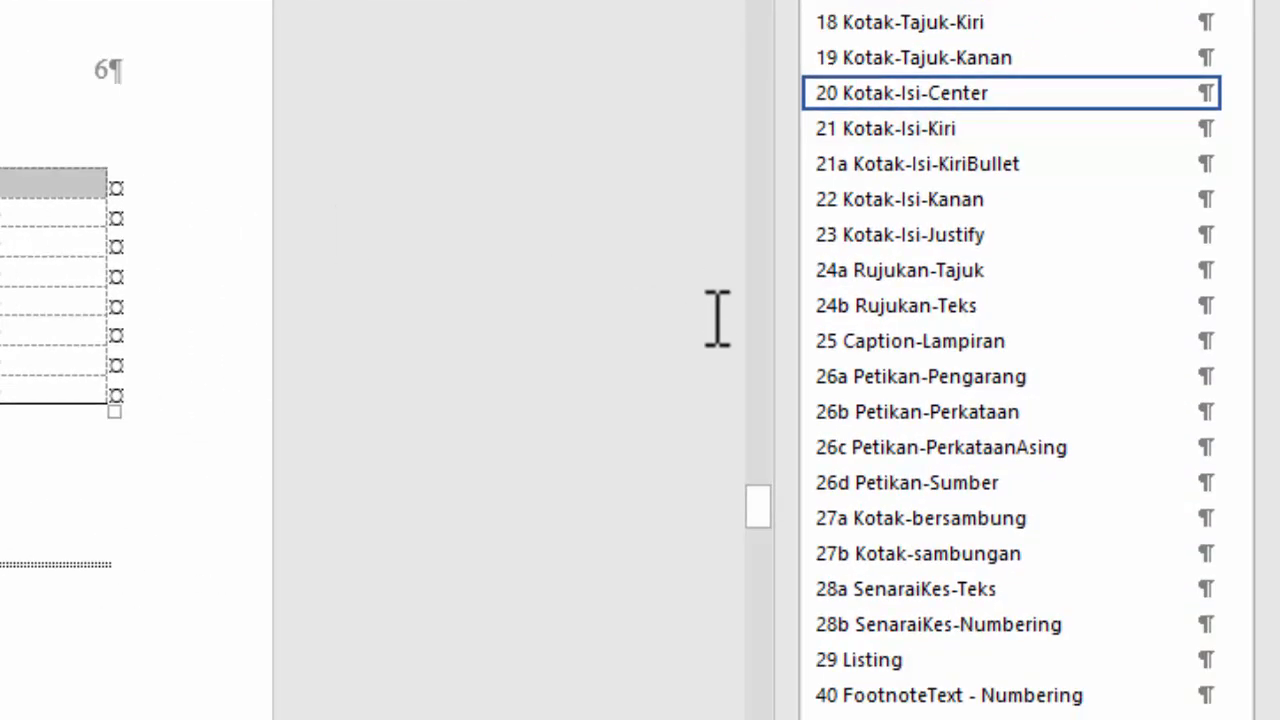
Style the new top row 27b Kotak-sambungan and type '...sambungan' in it.
click(825, 558)
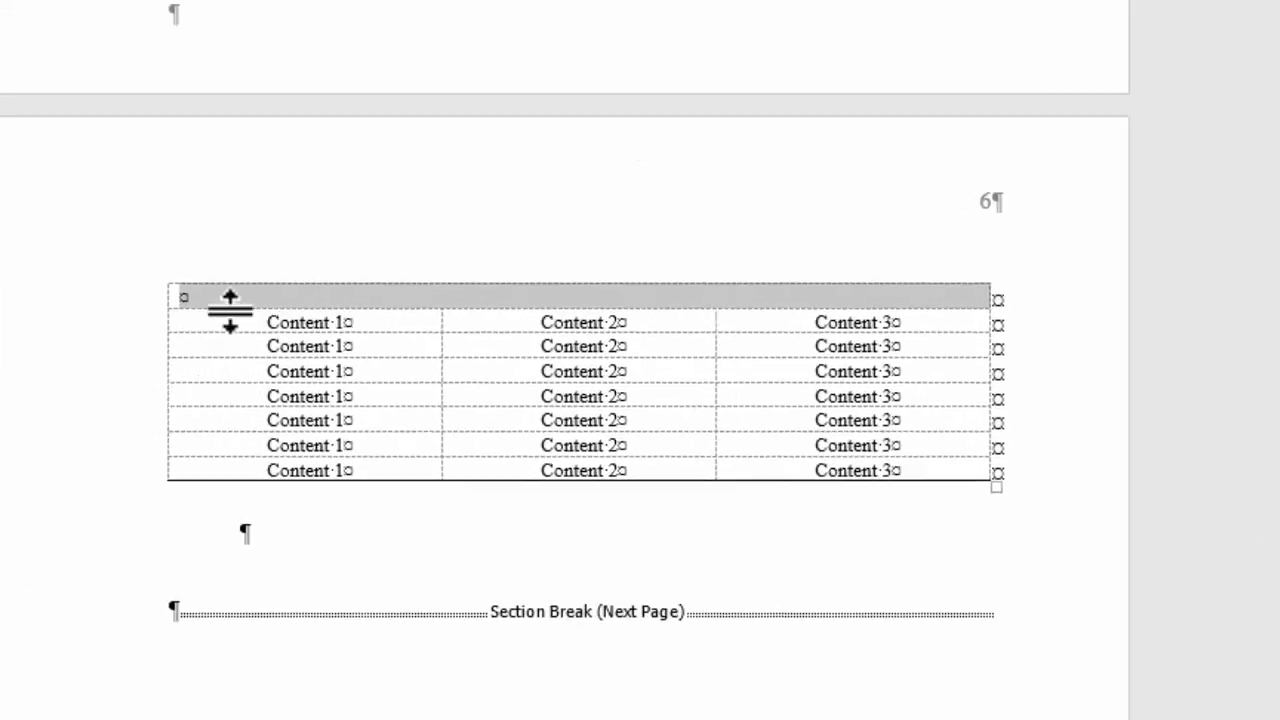
click(238, 297)
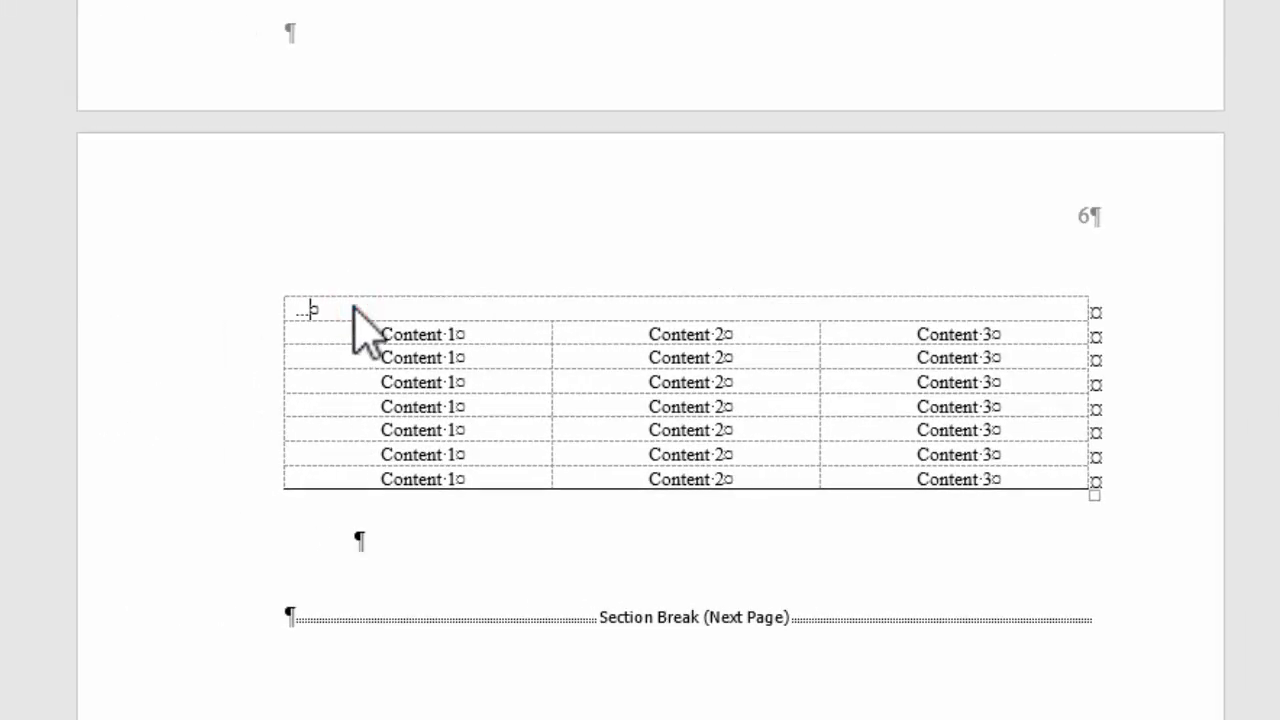
text(...sambungan)
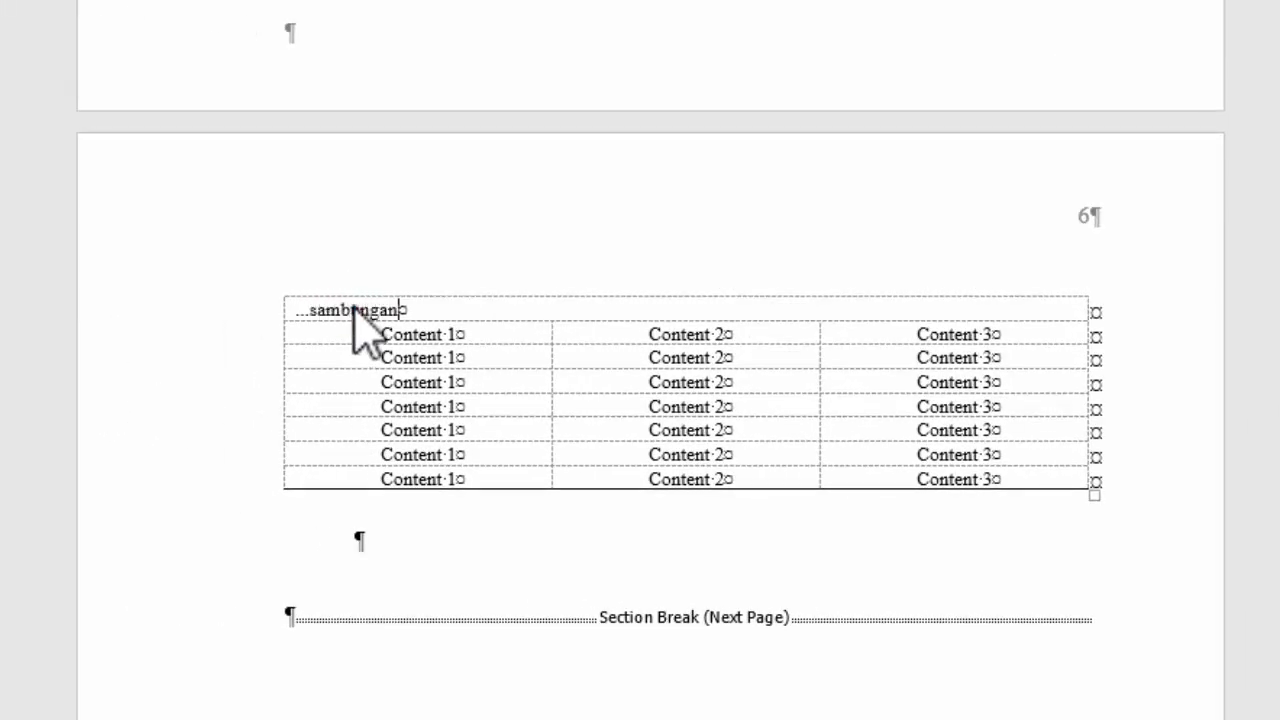
scroll(520, 594, up, 3)
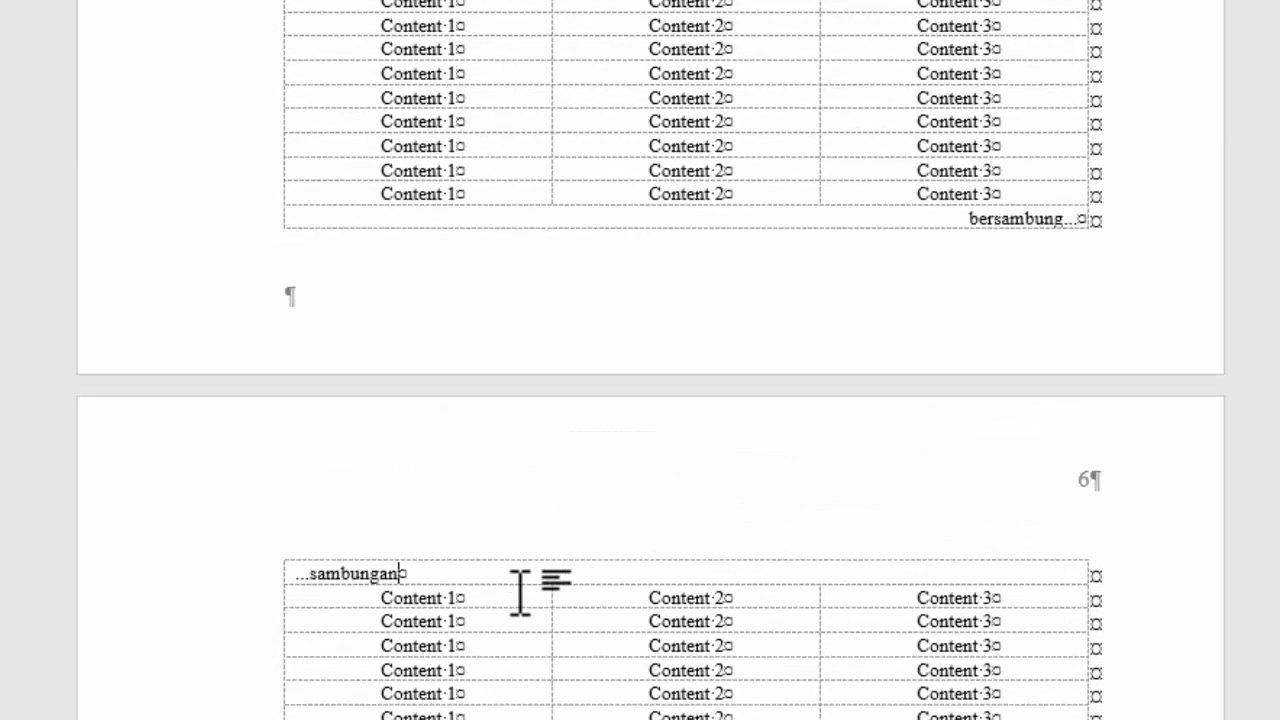
scroll(564, 612, up, 2)
scroll(565, 598, down, 2)
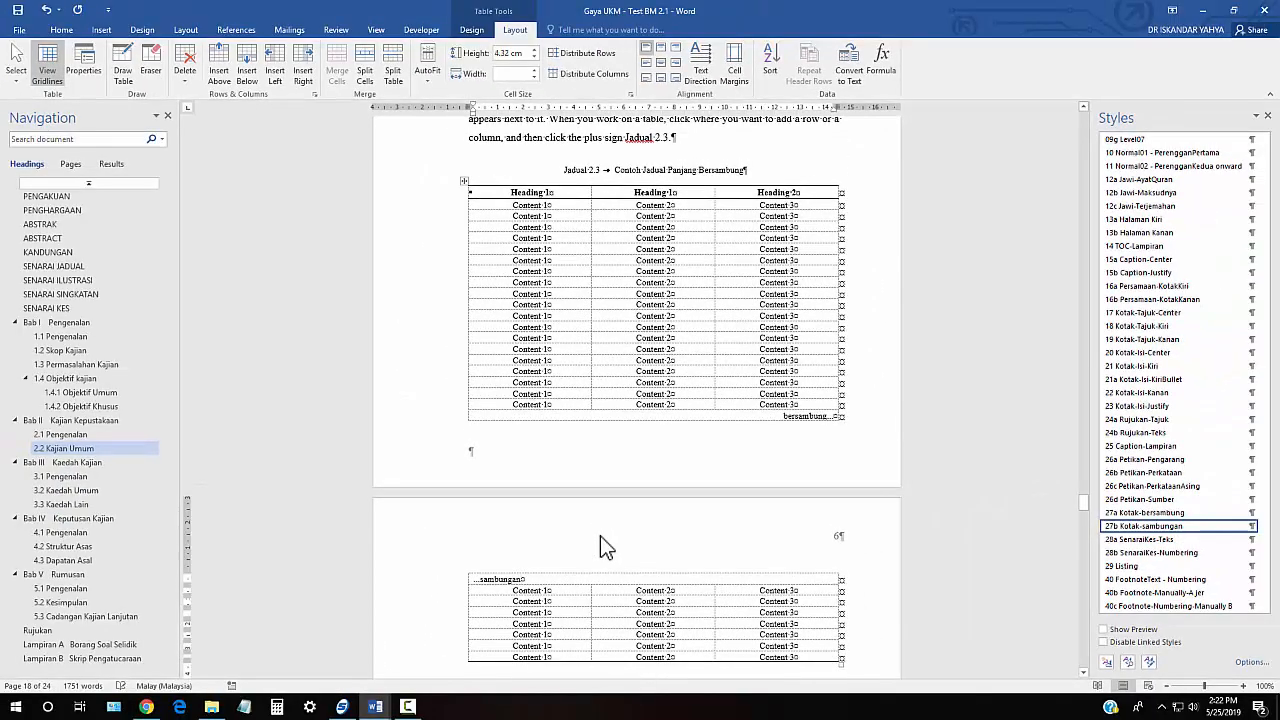
scroll(601, 536, down, 2)
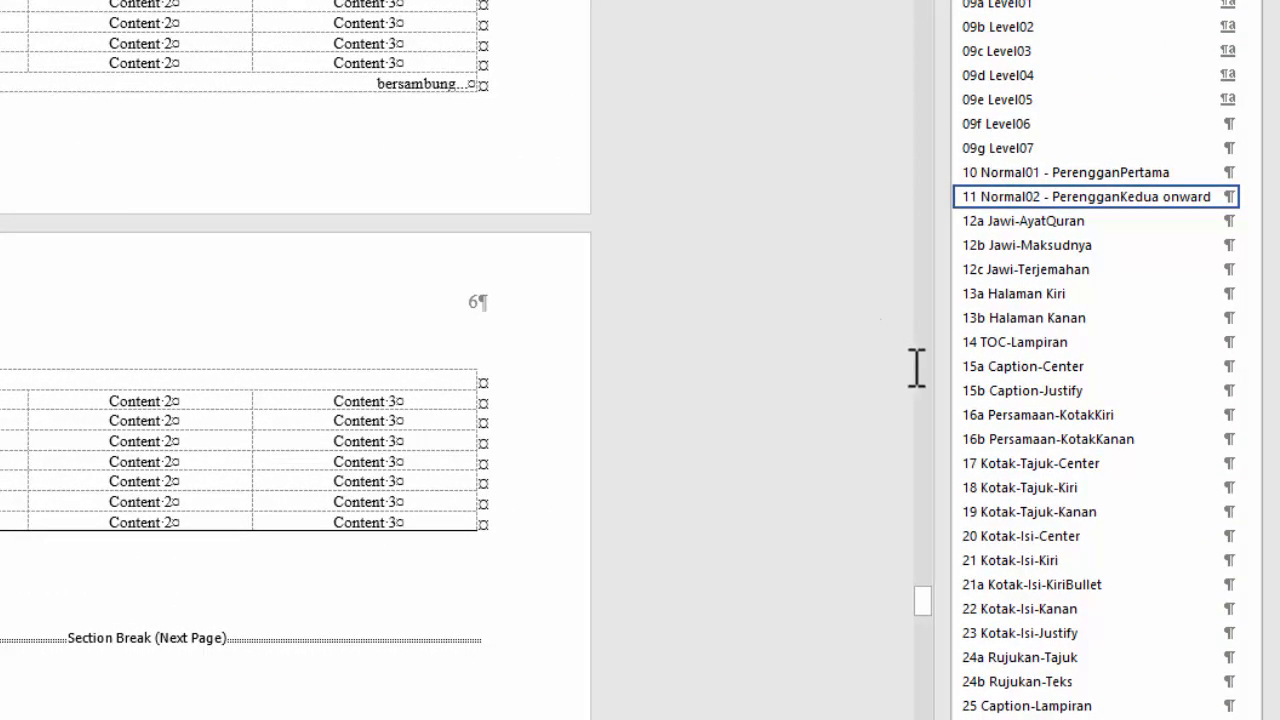
Add a 15a Caption-Center source line 'Sumber: Jurnal terkini' below the table.
click(972, 366)
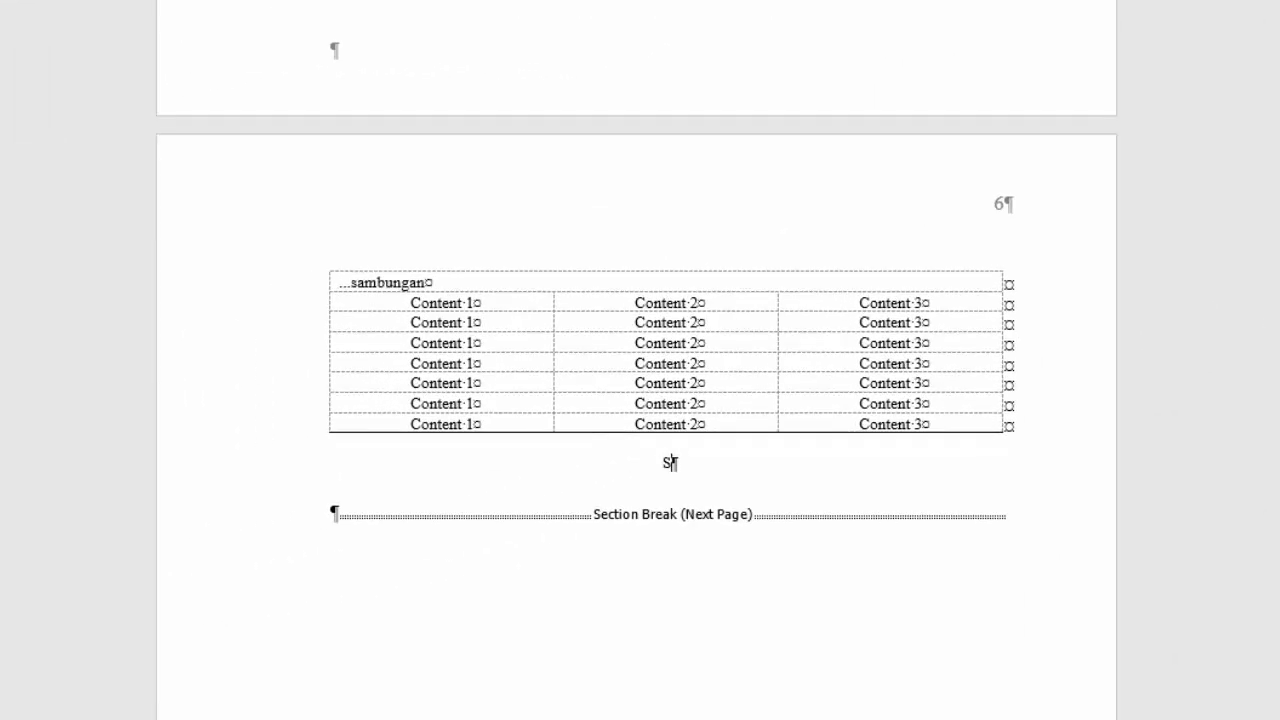
text(umber: Jurnal terkini)
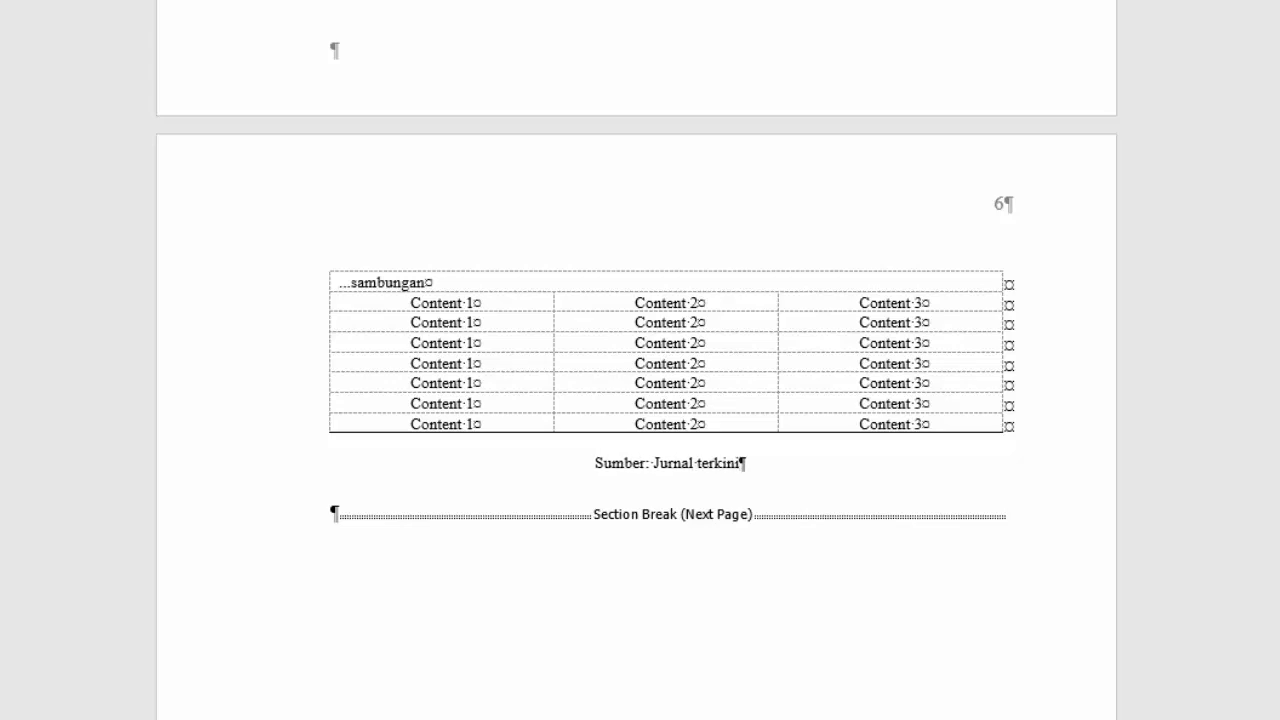
text( ()
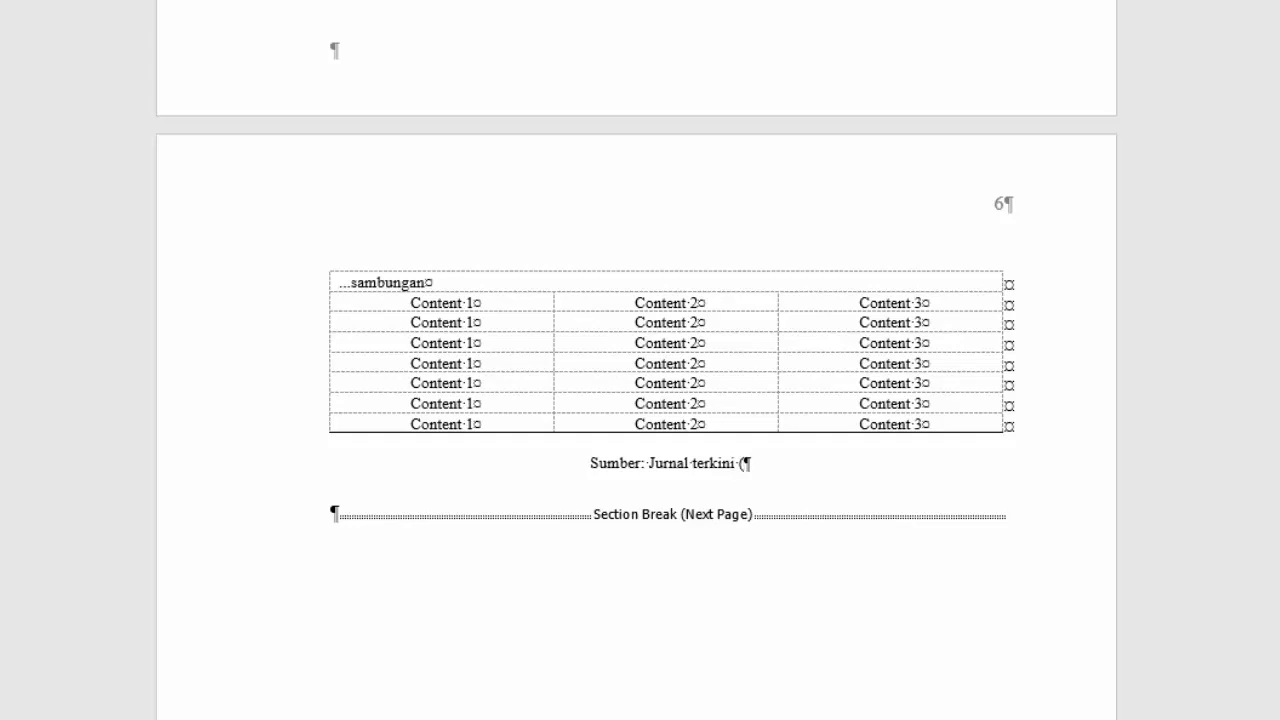
key(BackSpace)
key(BackSpace)
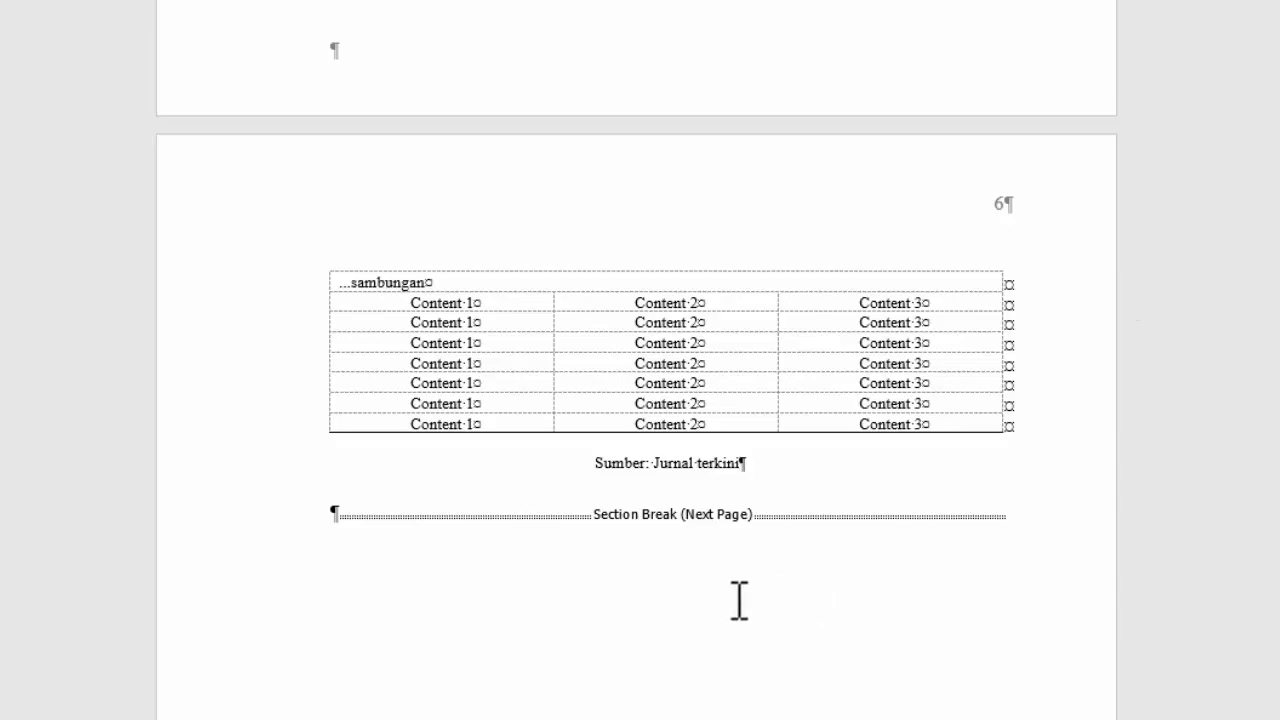
scroll(737, 600, up, 5)
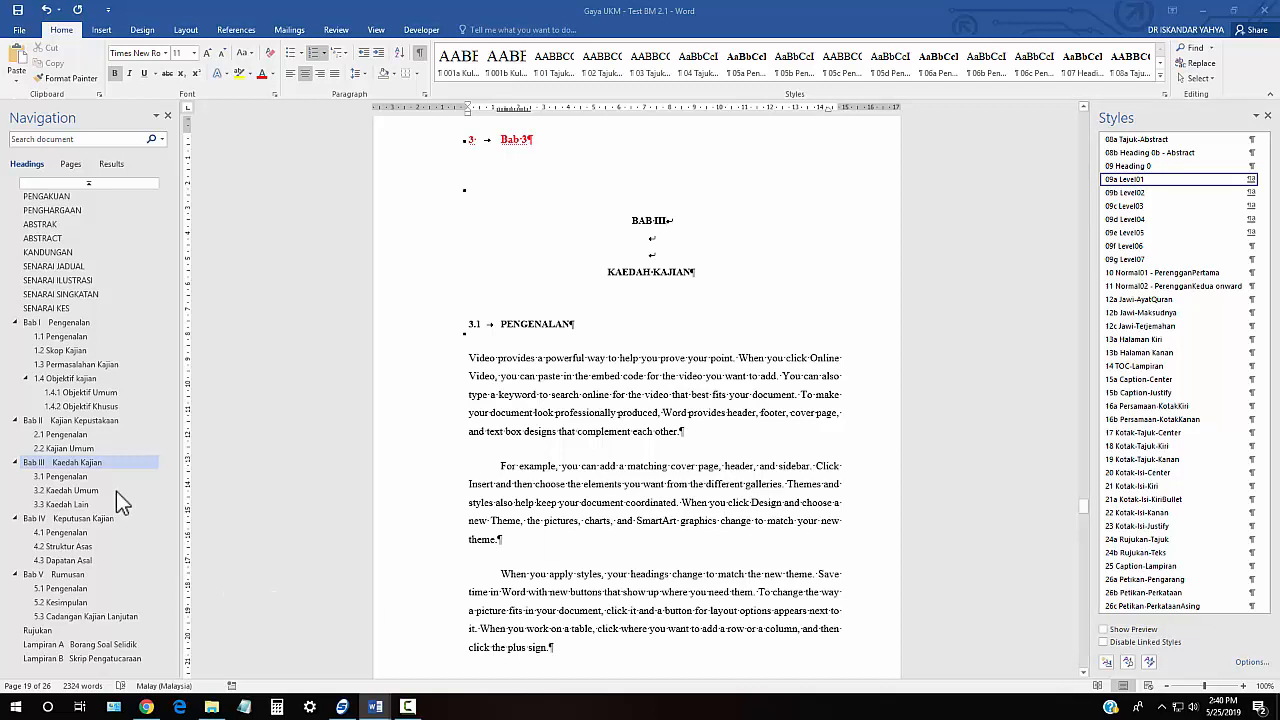
Add a blank paragraph after the first 3.1 Pengenalan paragraph, styled 10 Normal01 - PerengganPertama.
scroll(547, 403, down, 1)
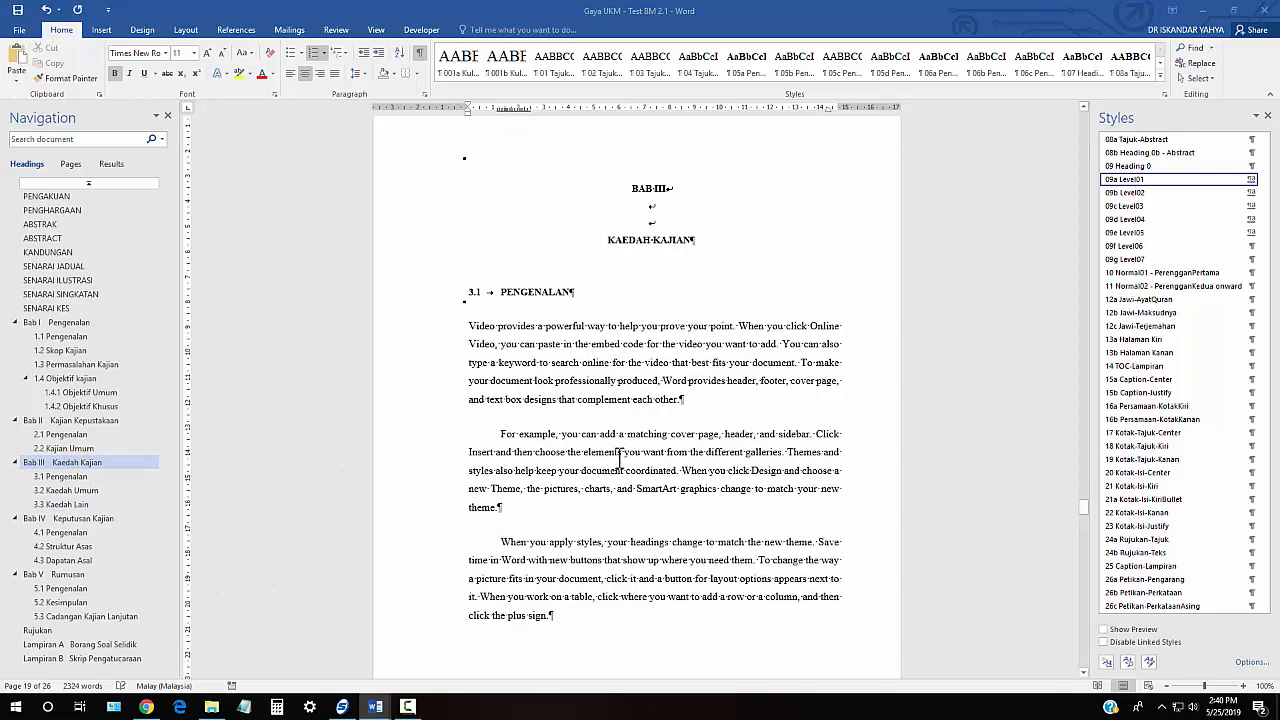
scroll(597, 481, down, 1)
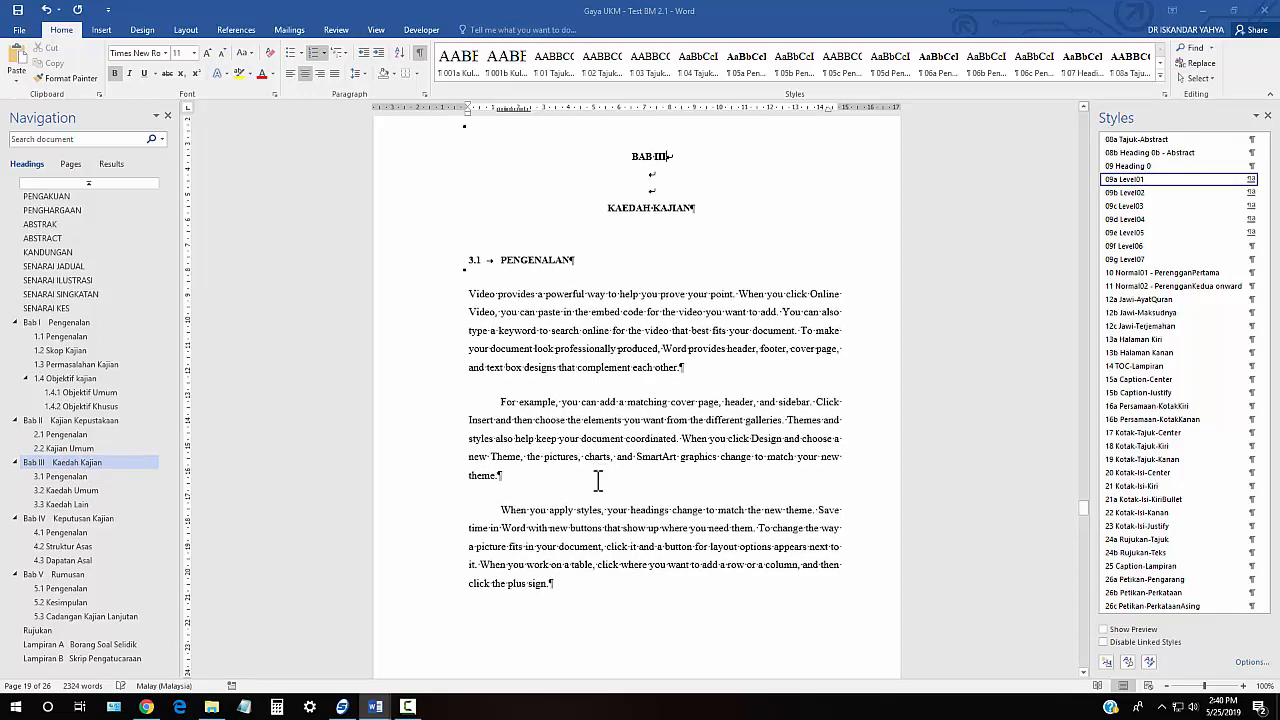
click(715, 373)
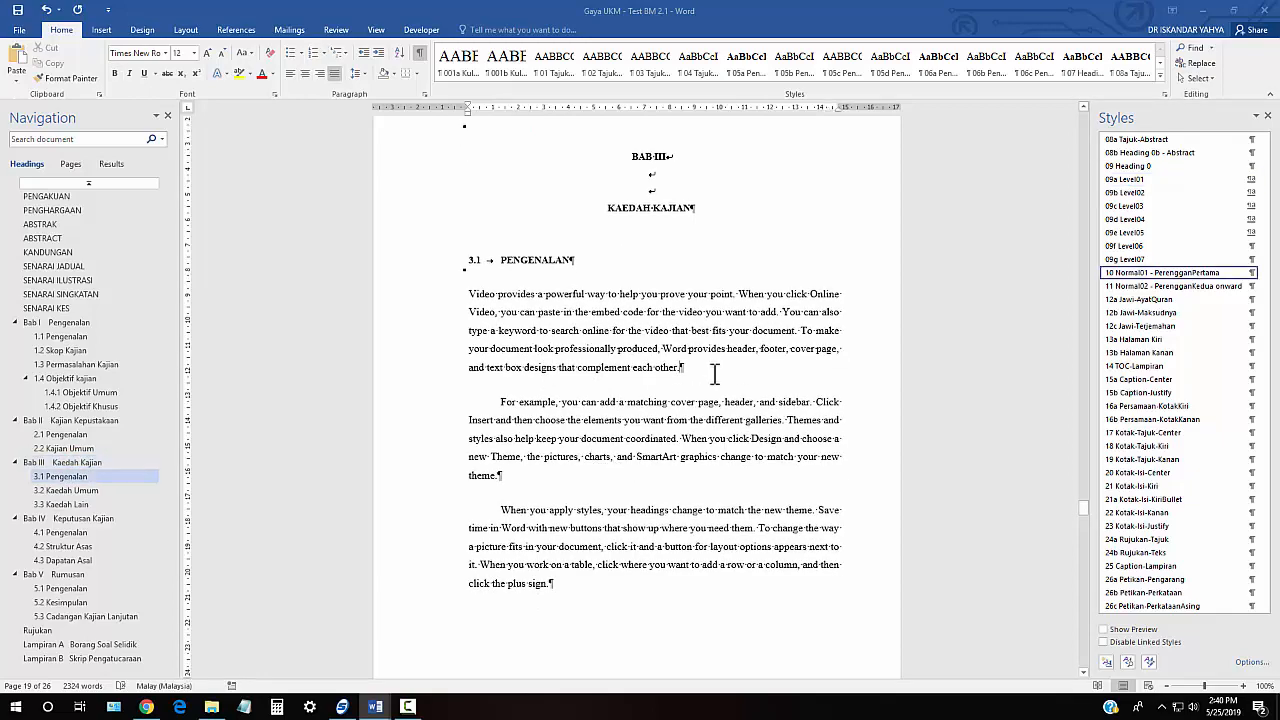
key(Return)
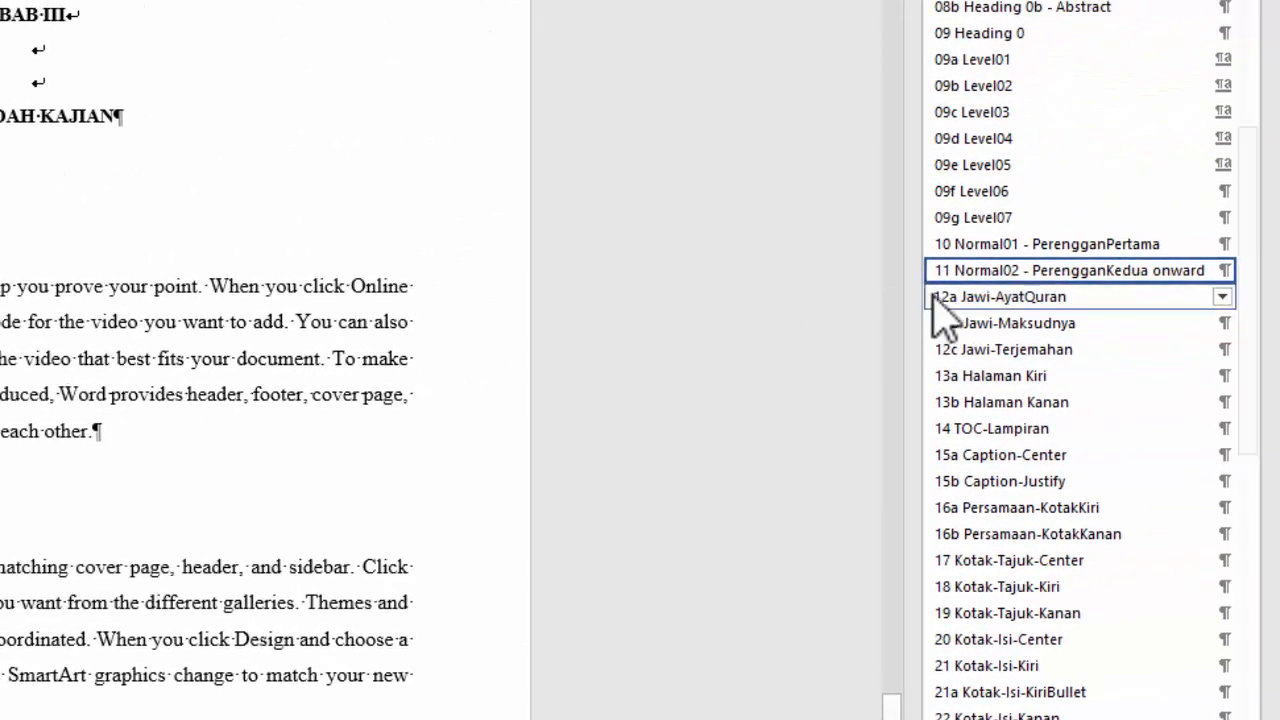
click(958, 246)
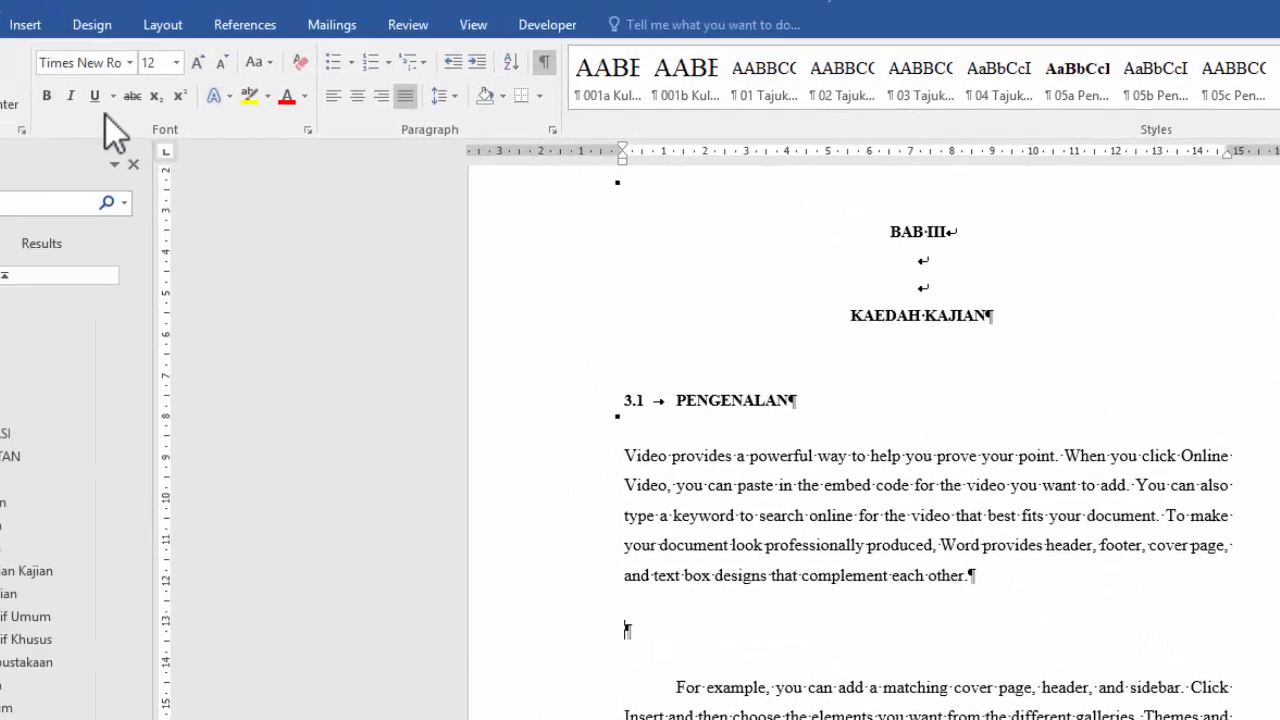
Insert the 004 GayaUKM-DrawingCanvas Quick Part with its Rajah 3.1 placeholder caption, then select the canvas.
click(58, 48)
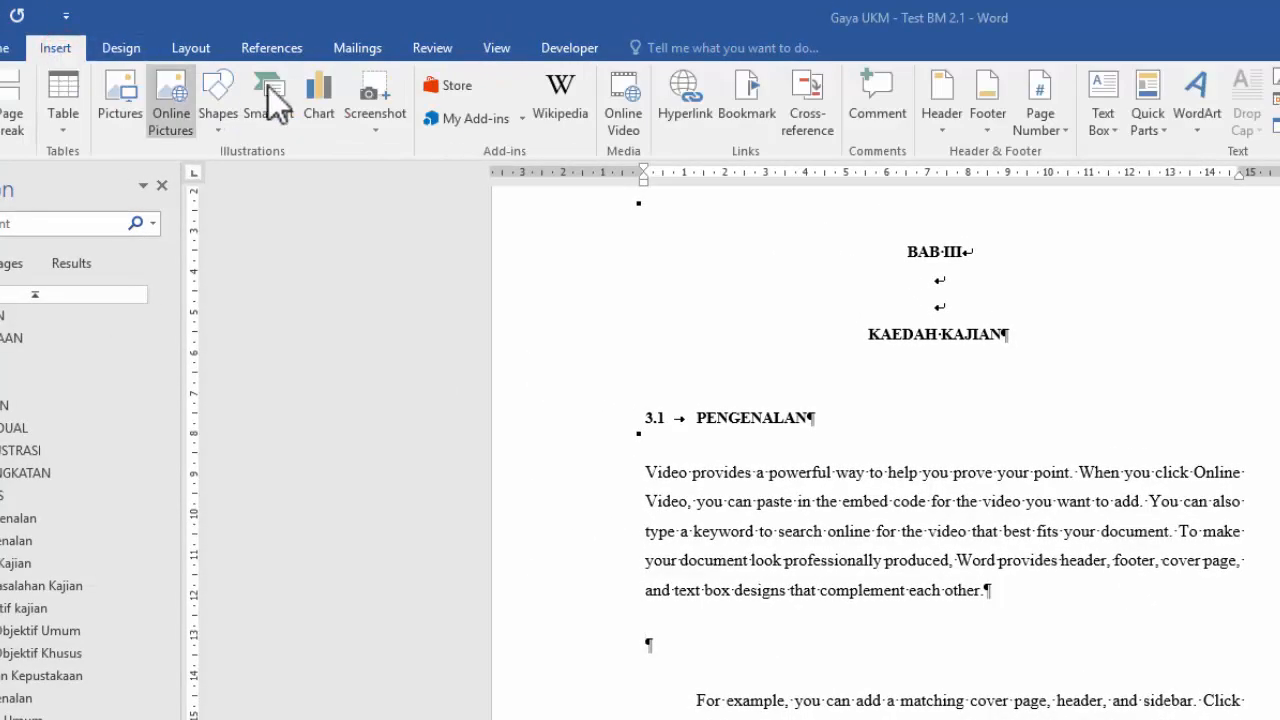
click(1157, 125)
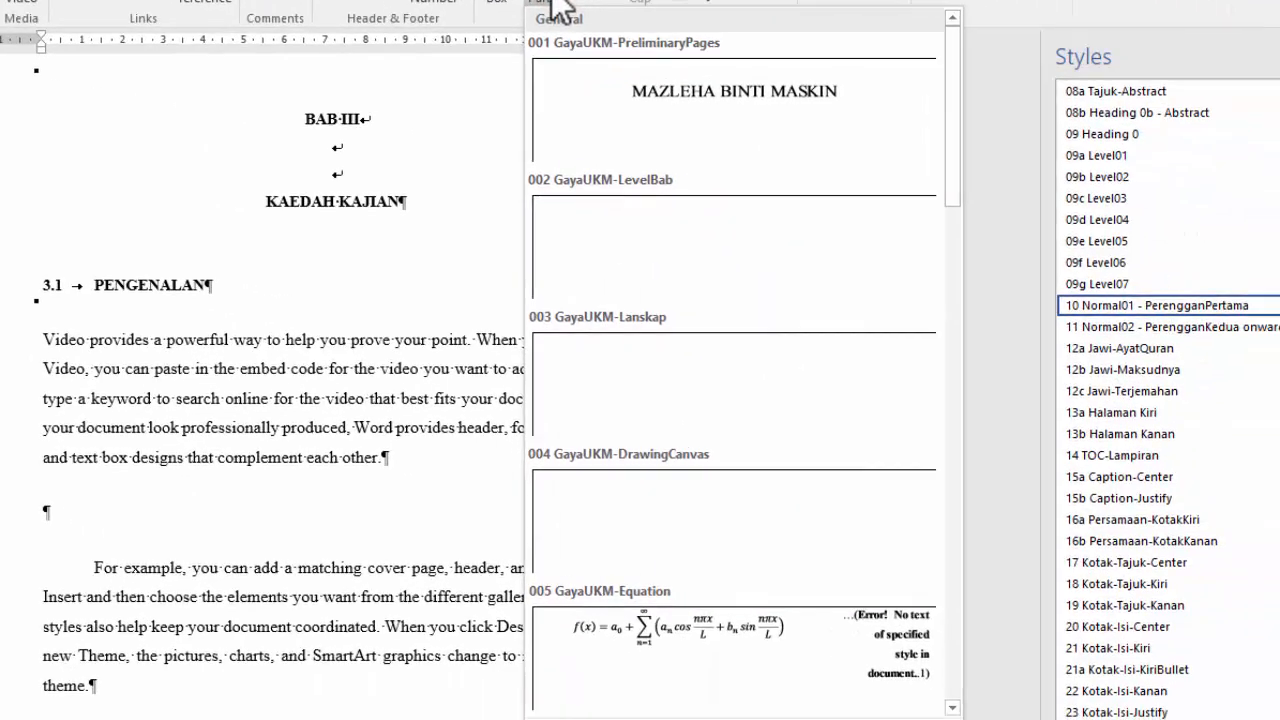
click(628, 511)
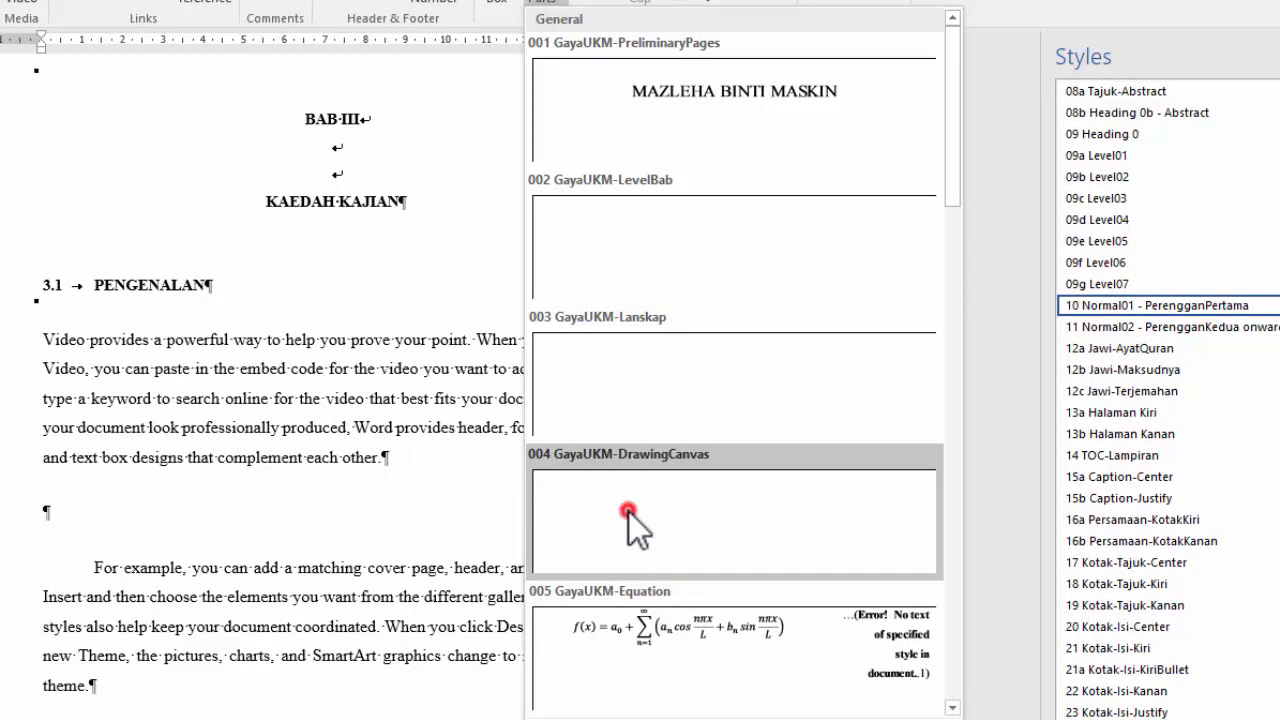
scroll(857, 340, down, 3)
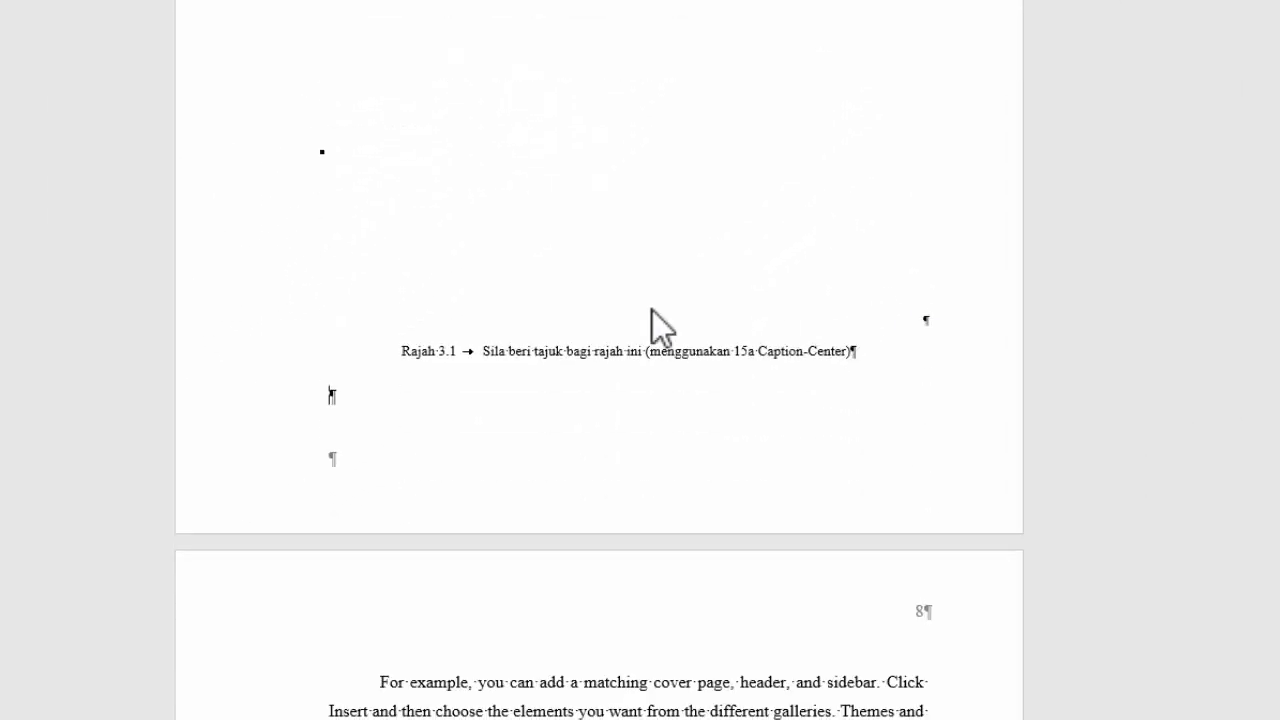
click(563, 155)
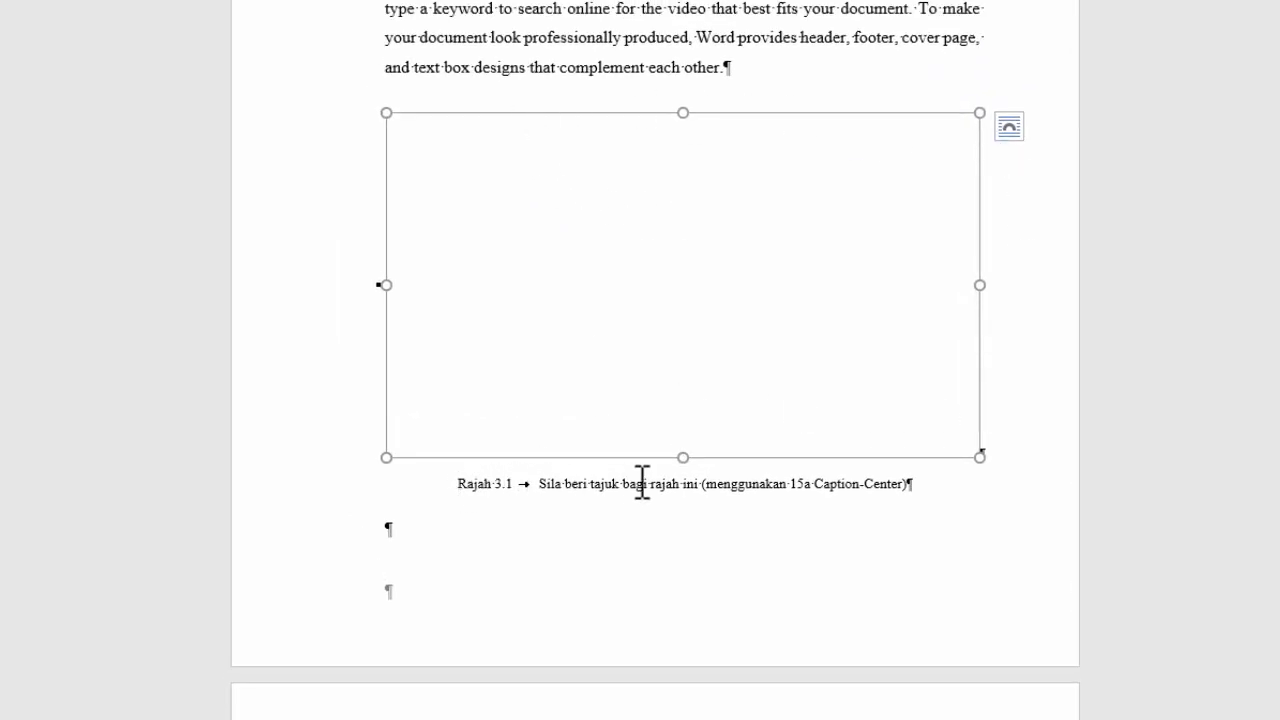
Replace the placeholder caption title with 'Example for figure 1'.
click(908, 484)
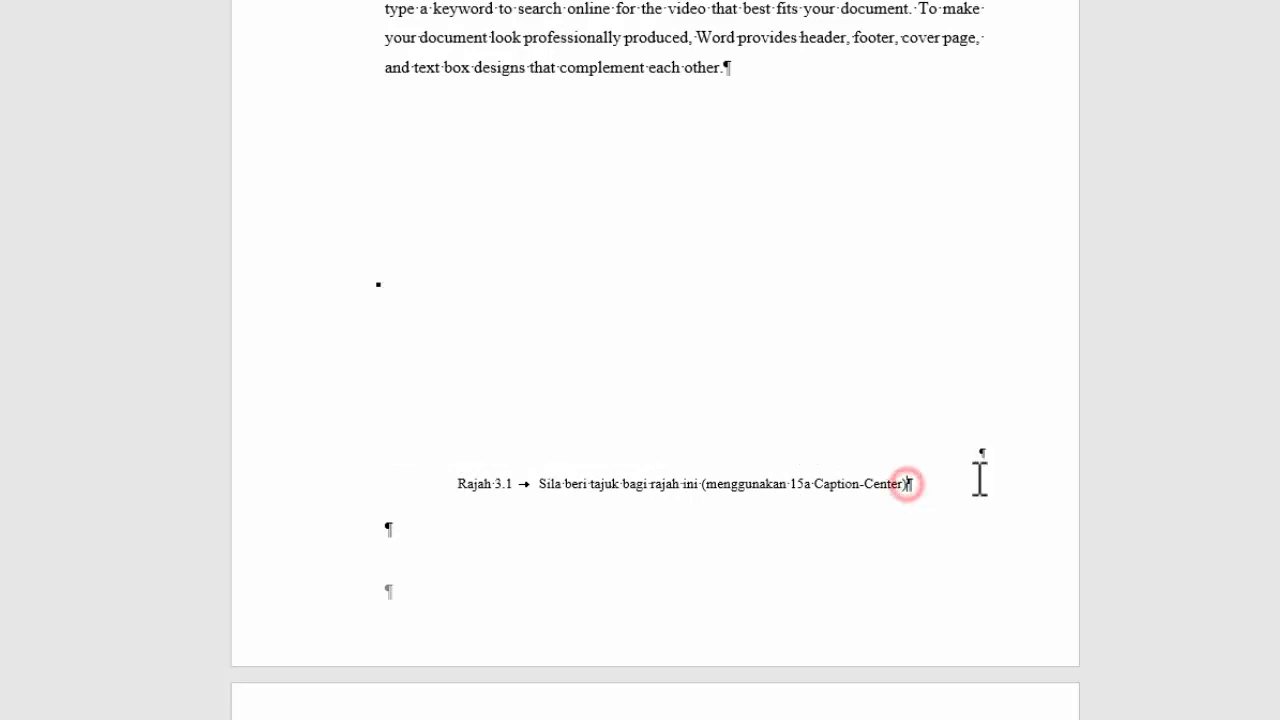
key(BackSpace)
key(BackSpace)
key(BackSpace)
key(BackSpace)
key(BackSpace)
key(BackSpace)
key(BackSpace)
key(BackSpace)
key(BackSpace)
key(BackSpace)
key(BackSpace)
key(BackSpace)
key(BackSpace)
key(BackSpace)
key(BackSpace)
key(BackSpace)
key(BackSpace)
key(BackSpace)
key(BackSpace)
key(BackSpace)
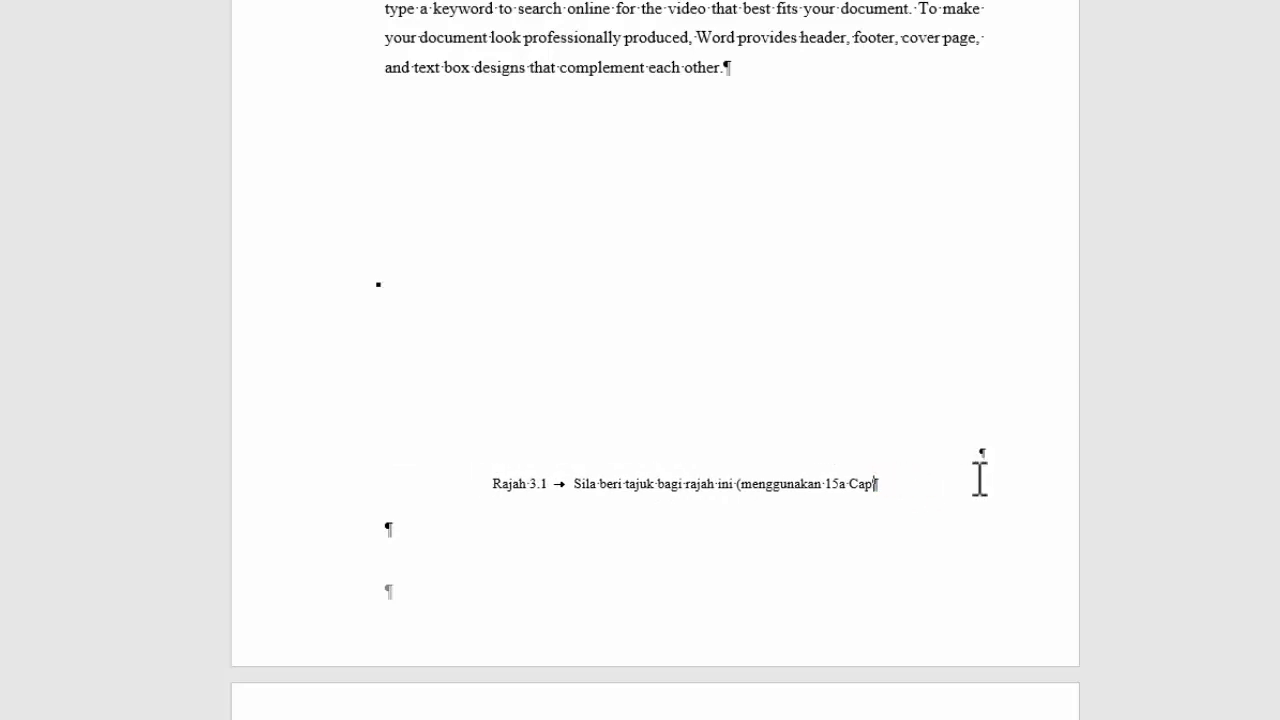
key(BackSpace)
key(BackSpace)
key(BackSpace)
key(BackSpace)
key(BackSpace)
key(BackSpace)
key(BackSpace)
key(BackSpace)
key(BackSpace)
key(BackSpace)
key(BackSpace)
key(BackSpace)
key(BackSpace)
key(BackSpace)
key(BackSpace)
key(BackSpace)
key(BackSpace)
key(BackSpace)
key(BackSpace)
key(BackSpace)
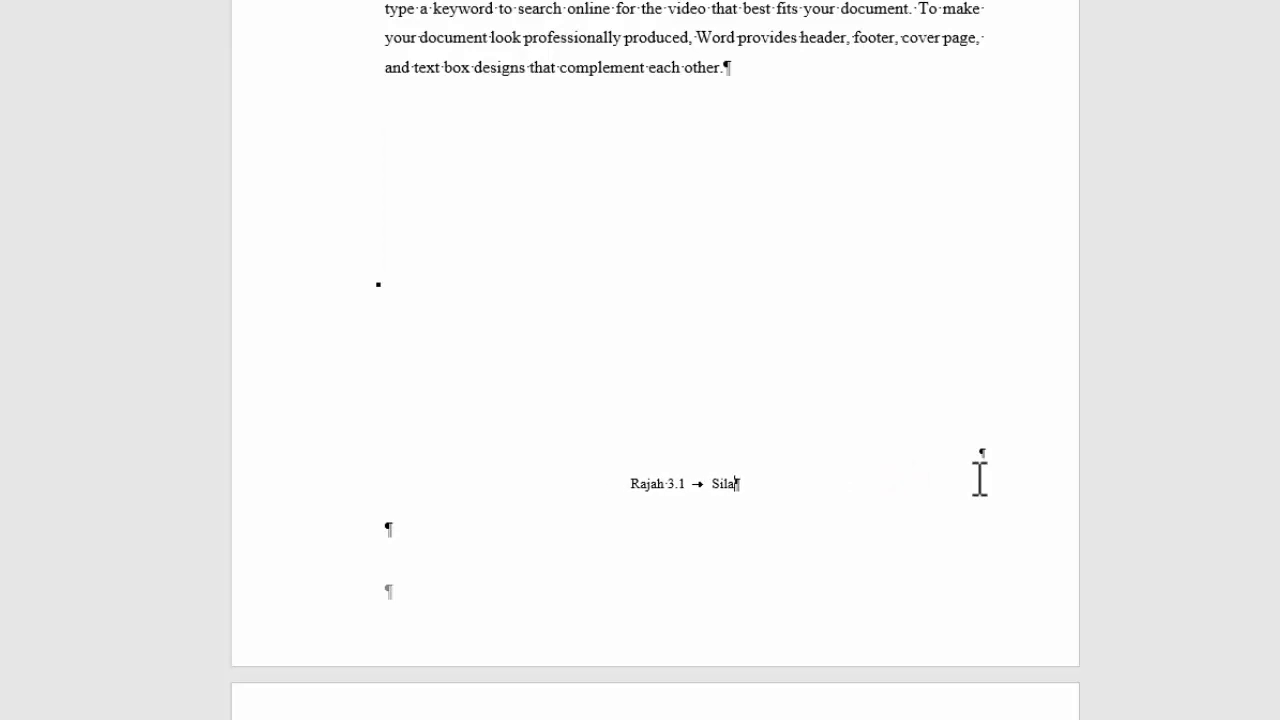
key(BackSpace)
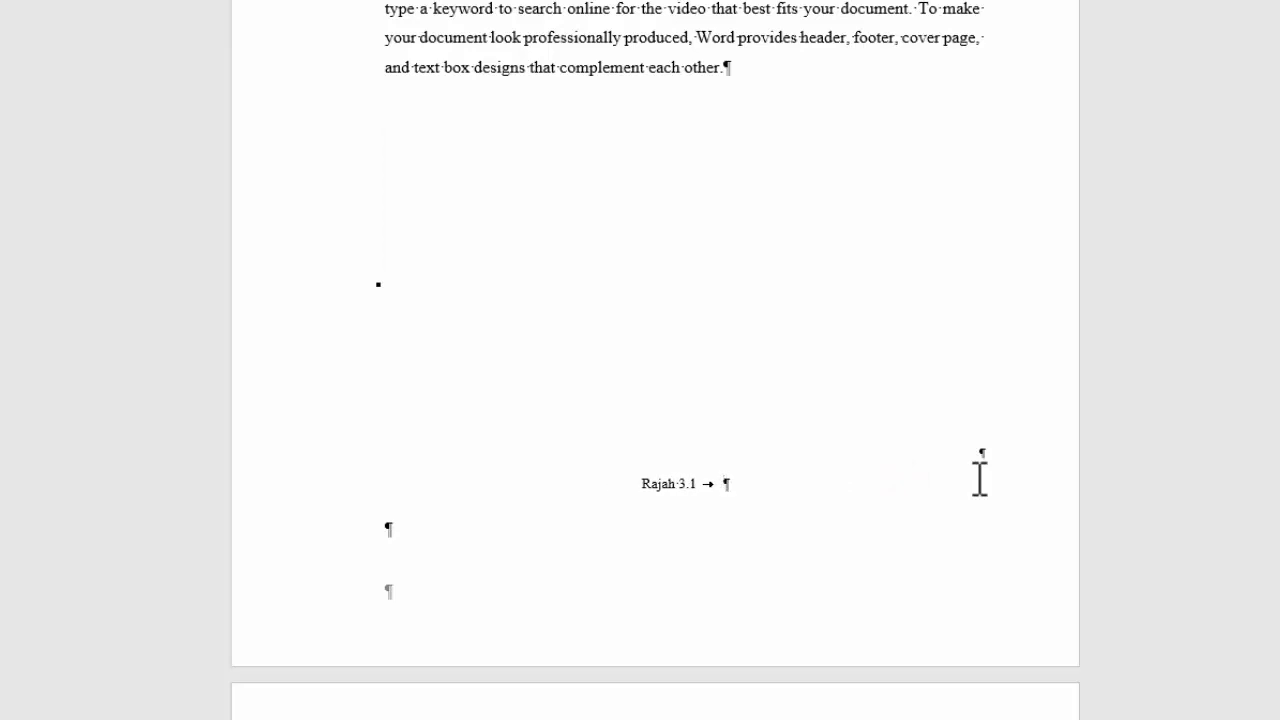
text(Example for giure)
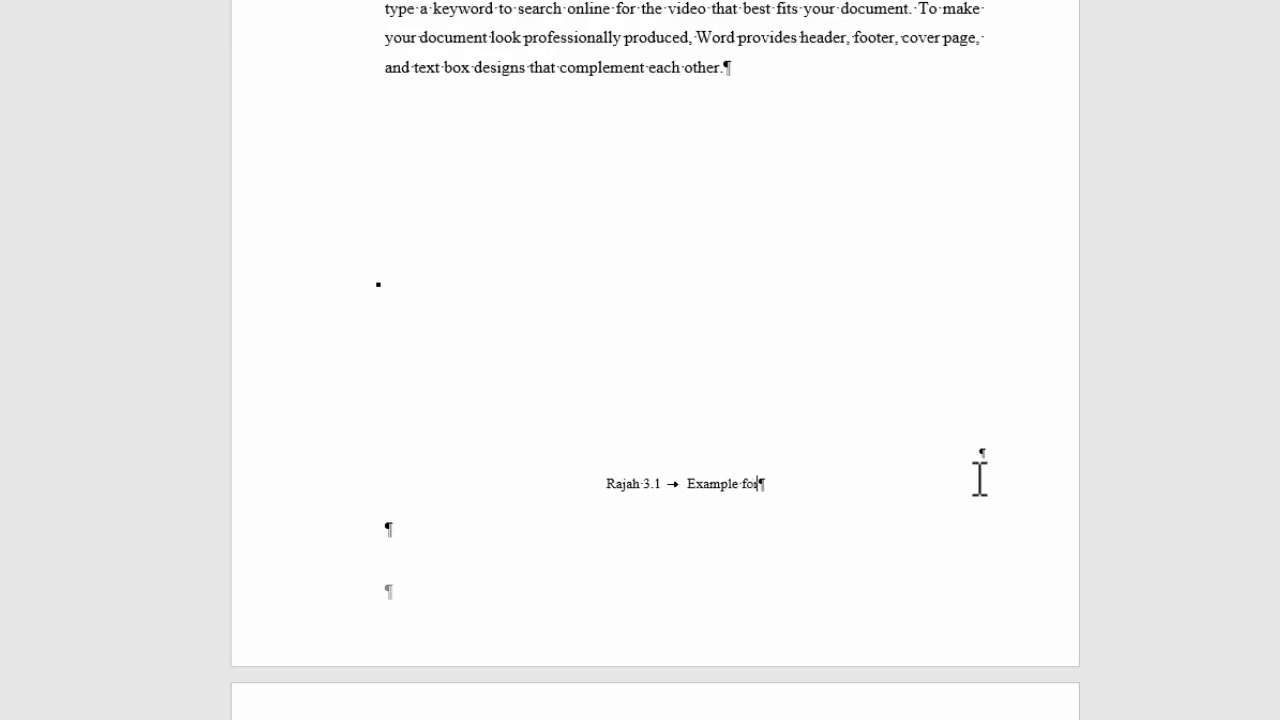
key(BackSpace)
key(BackSpace)
key(BackSpace)
key(BackSpace)
key(BackSpace)
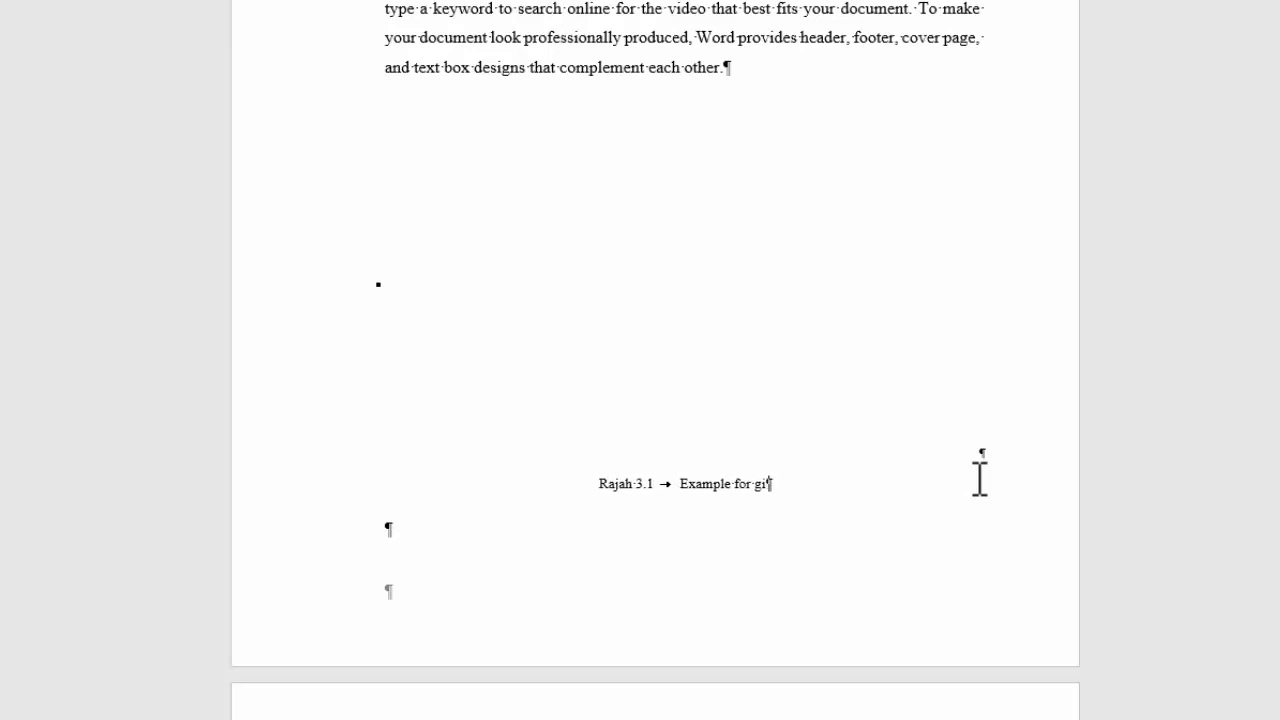
text(figure 1)
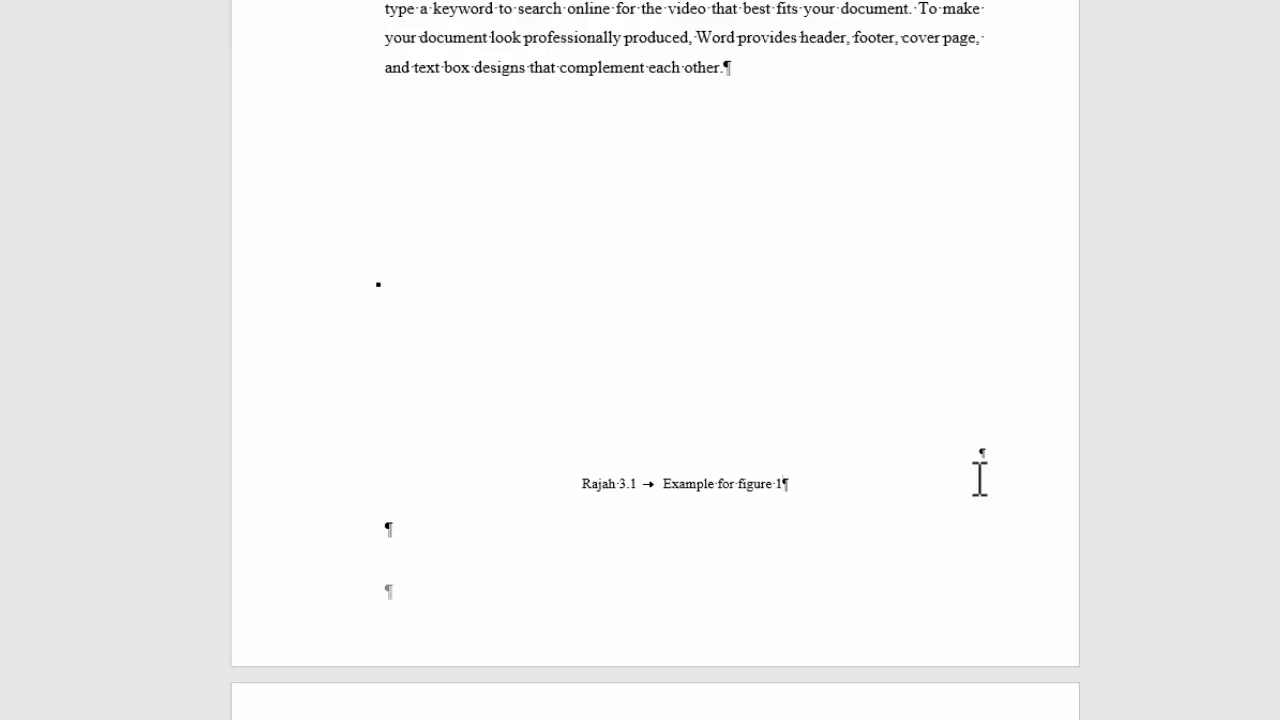
click(624, 293)
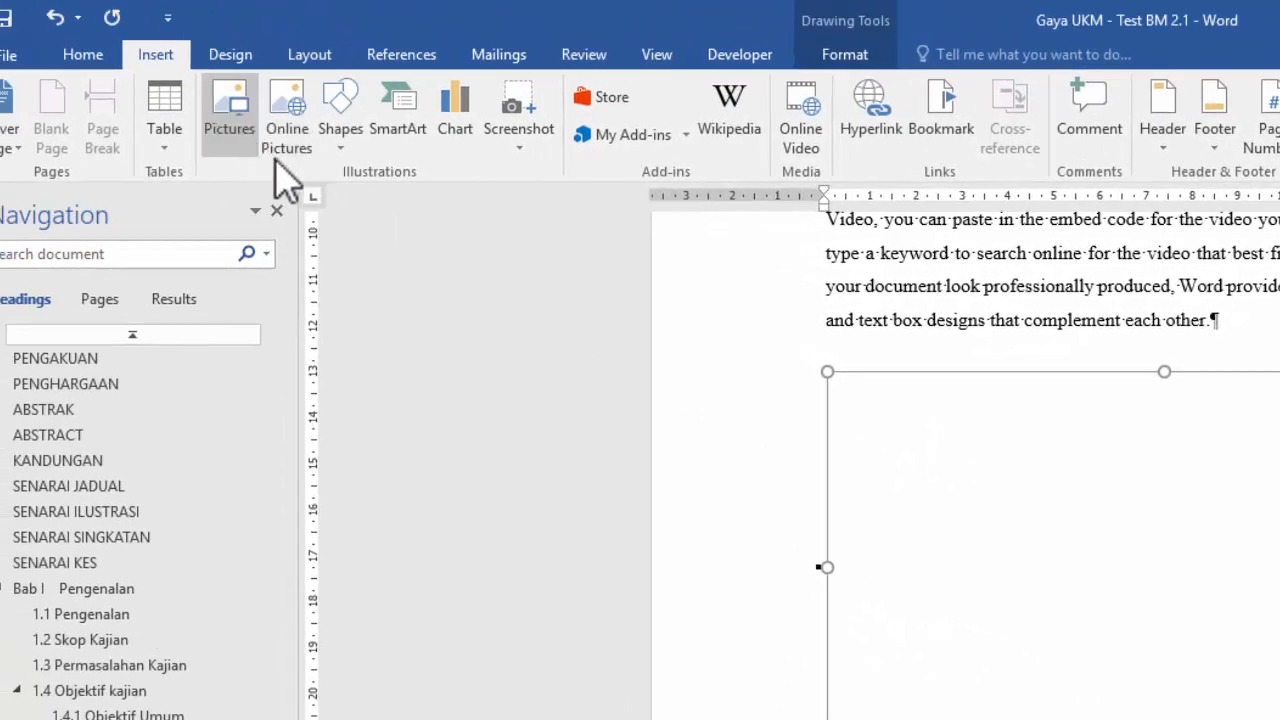
Draw a Smiley Face shape inside the canvas and move it to the centre.
click(343, 135)
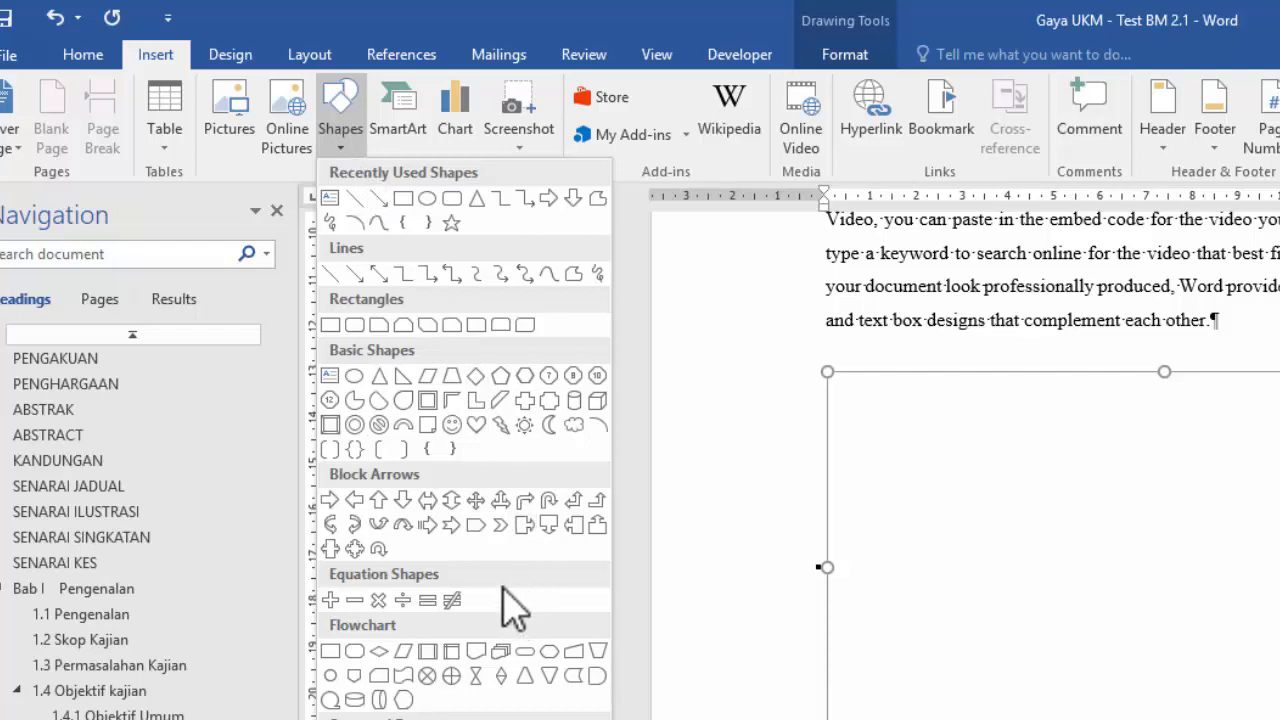
click(455, 426)
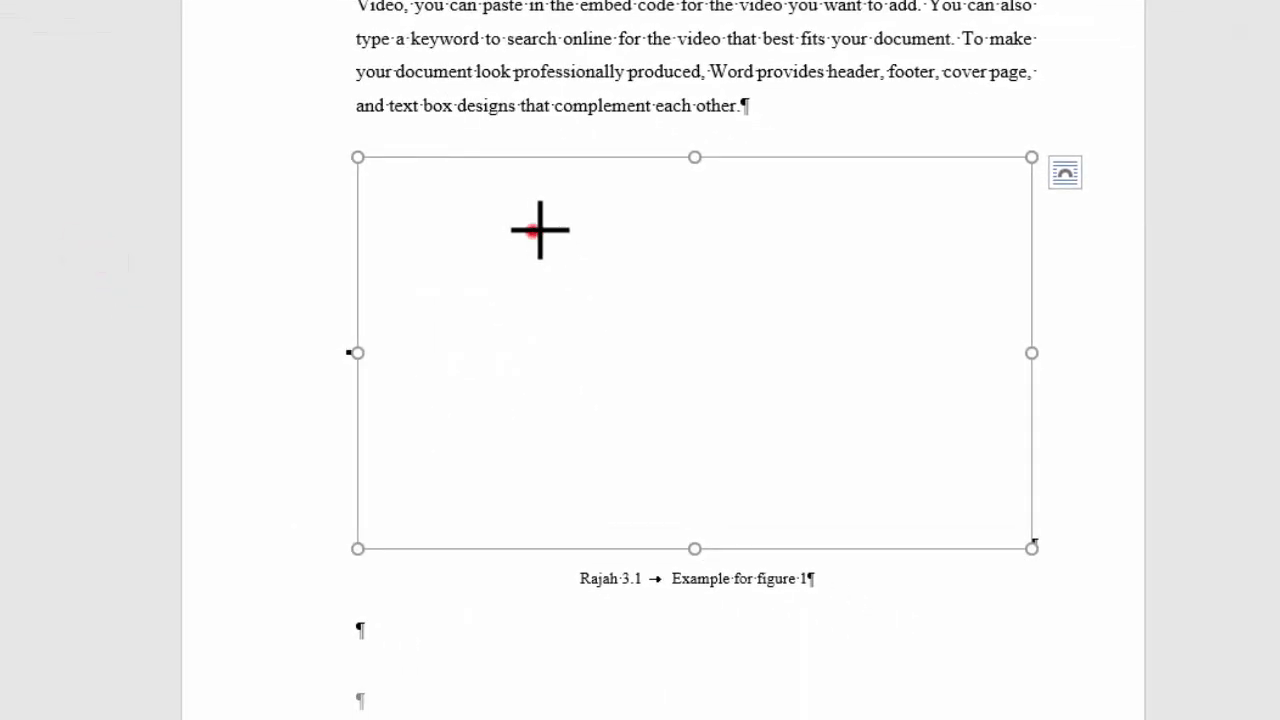
mouse_move(533, 230)
mouse_down()
mouse_move(740, 351)
mouse_move(766, 455)
mouse_up()
mouse_move(706, 377)
mouse_down()
mouse_move(760, 371)
mouse_move(741, 386)
mouse_up()
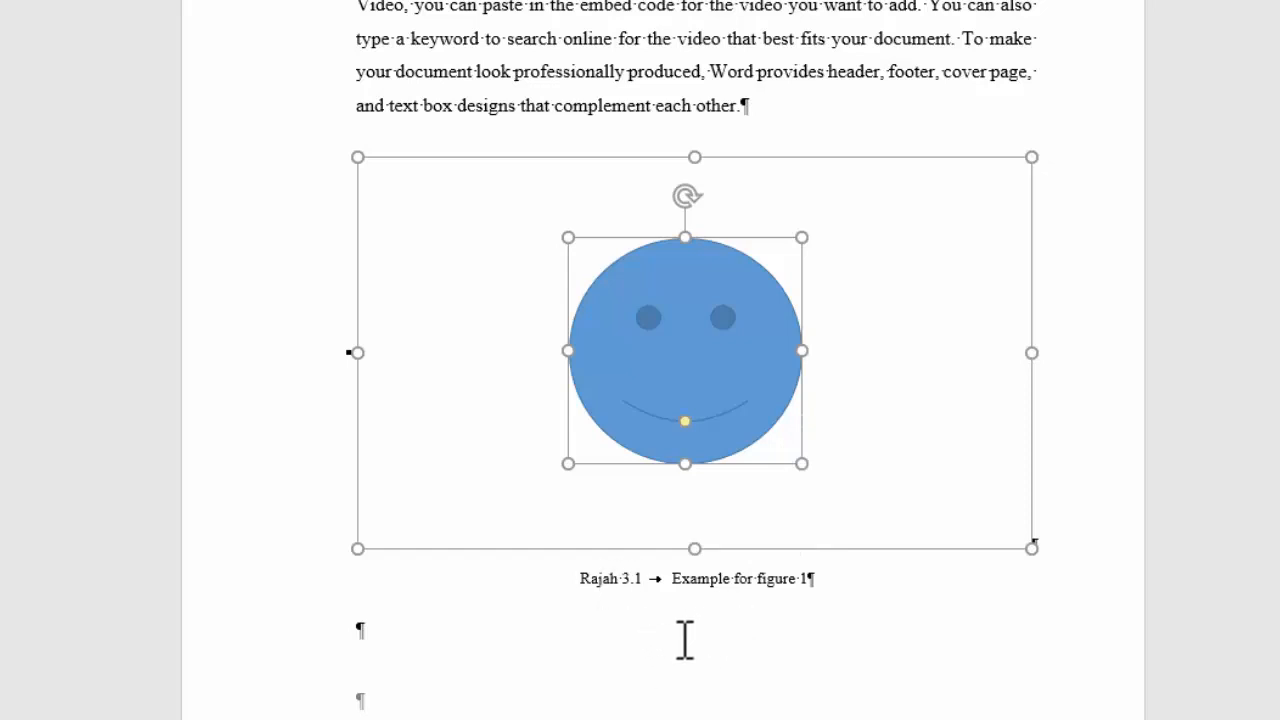
scroll(685, 640, up, 2)
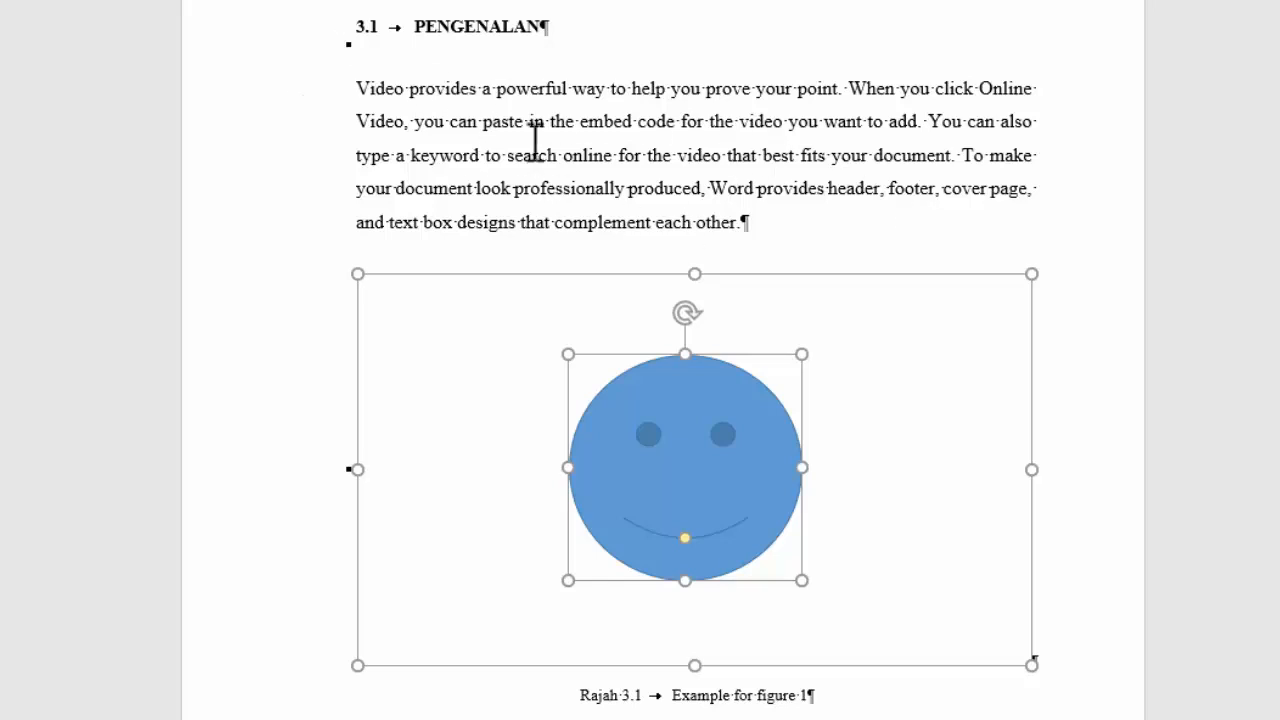
click(738, 228)
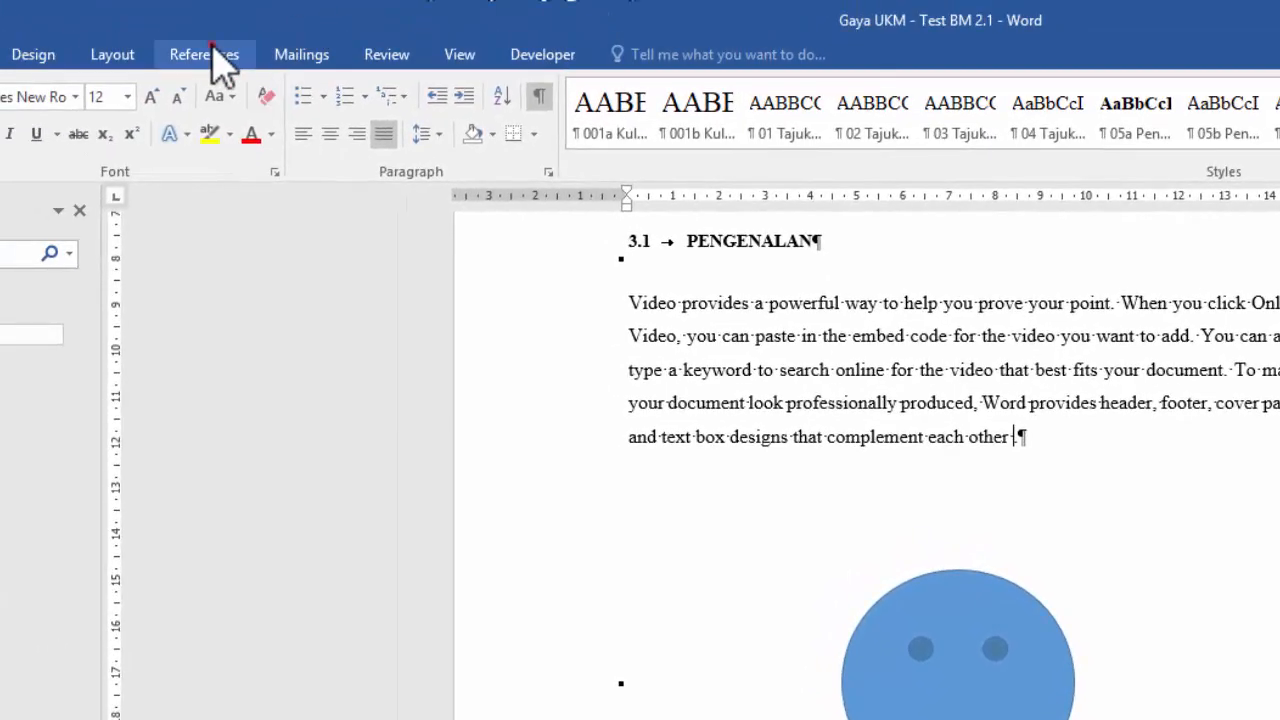
Insert a cross-reference to the Rajah caption showing only label and number.
click(212, 52)
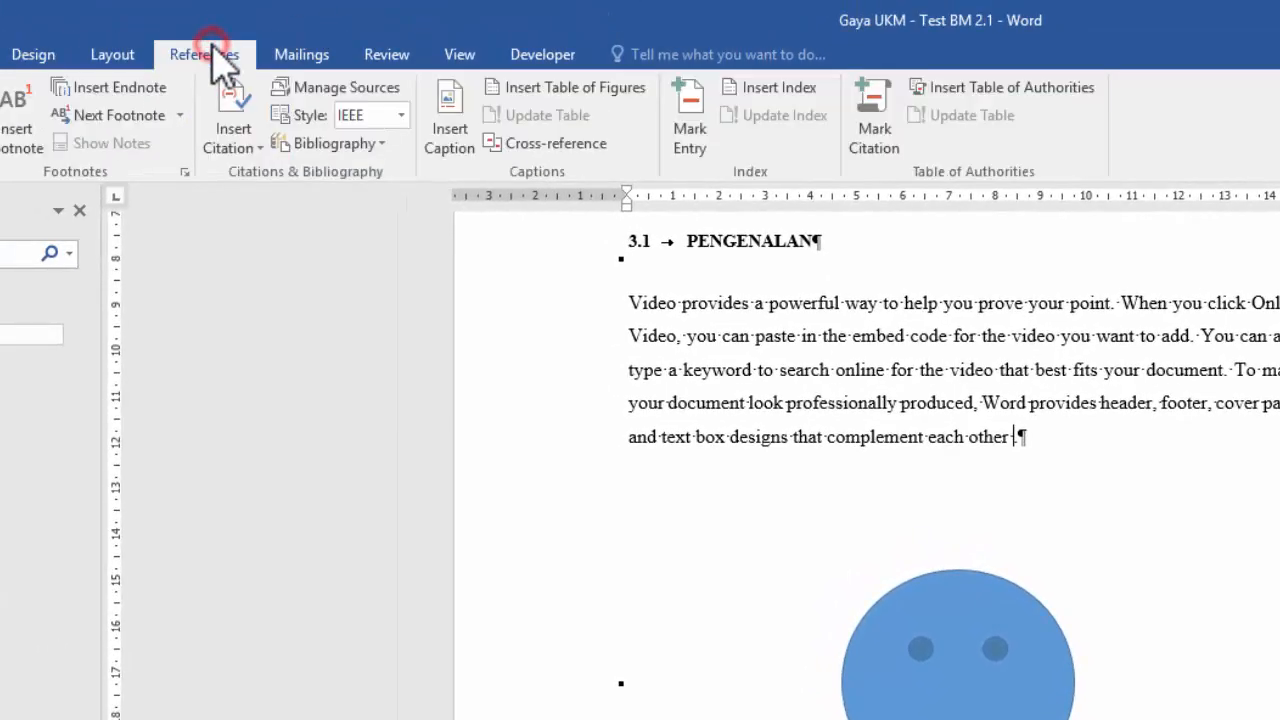
click(540, 146)
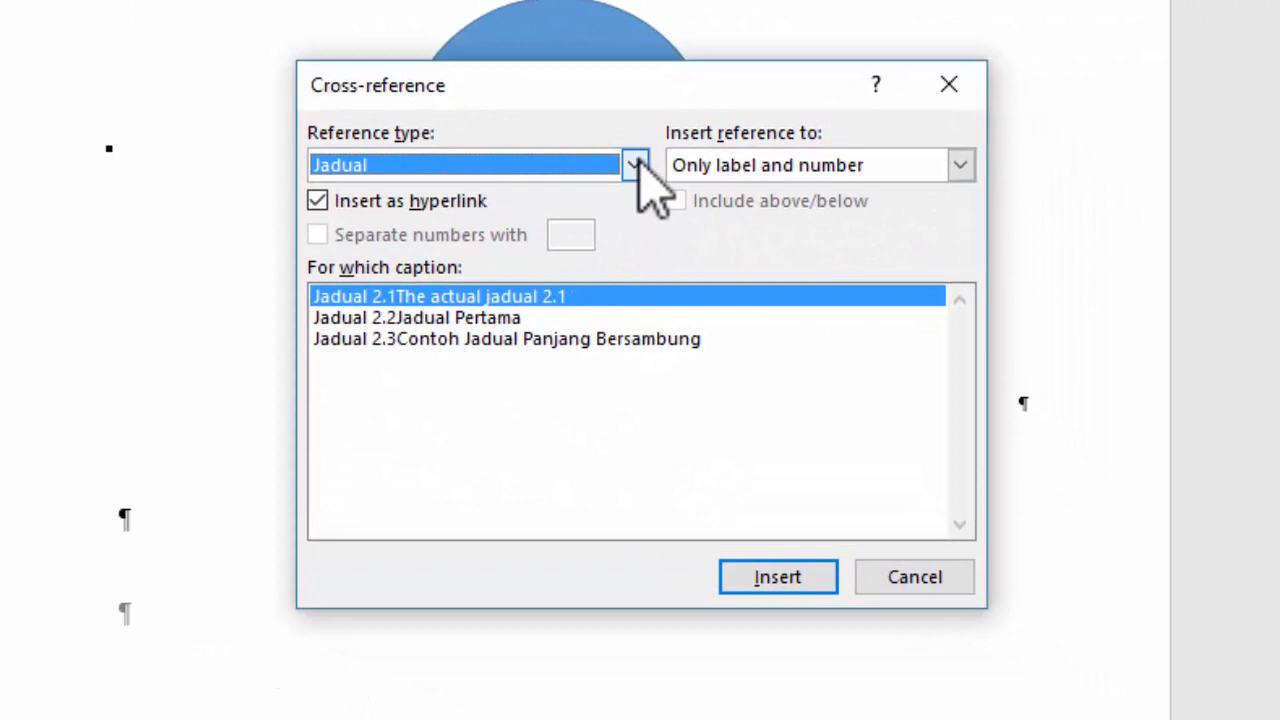
click(636, 165)
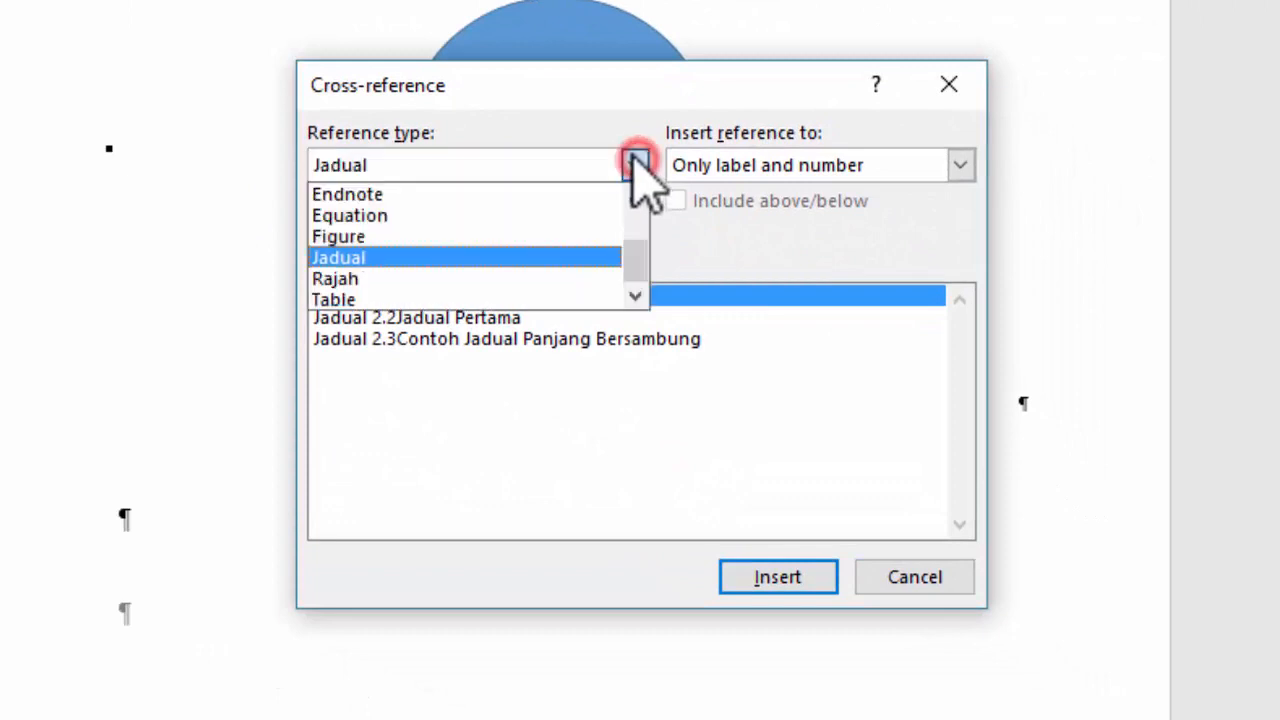
click(470, 278)
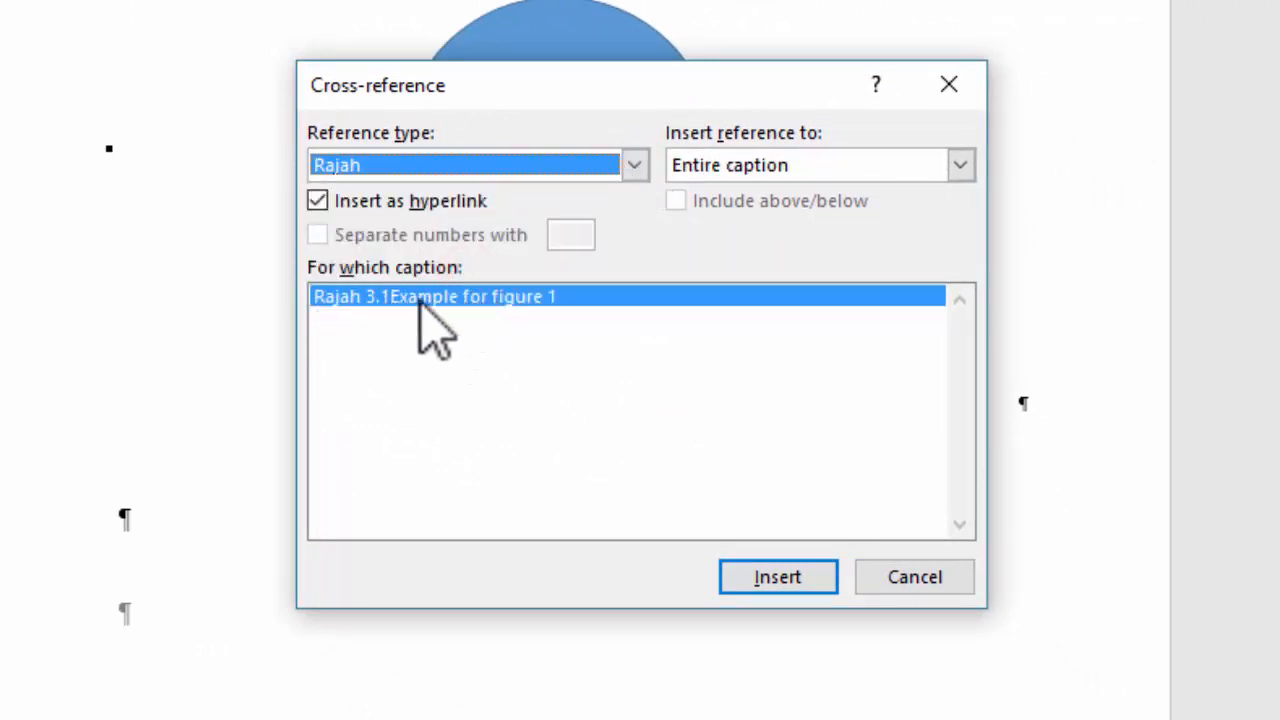
click(875, 170)
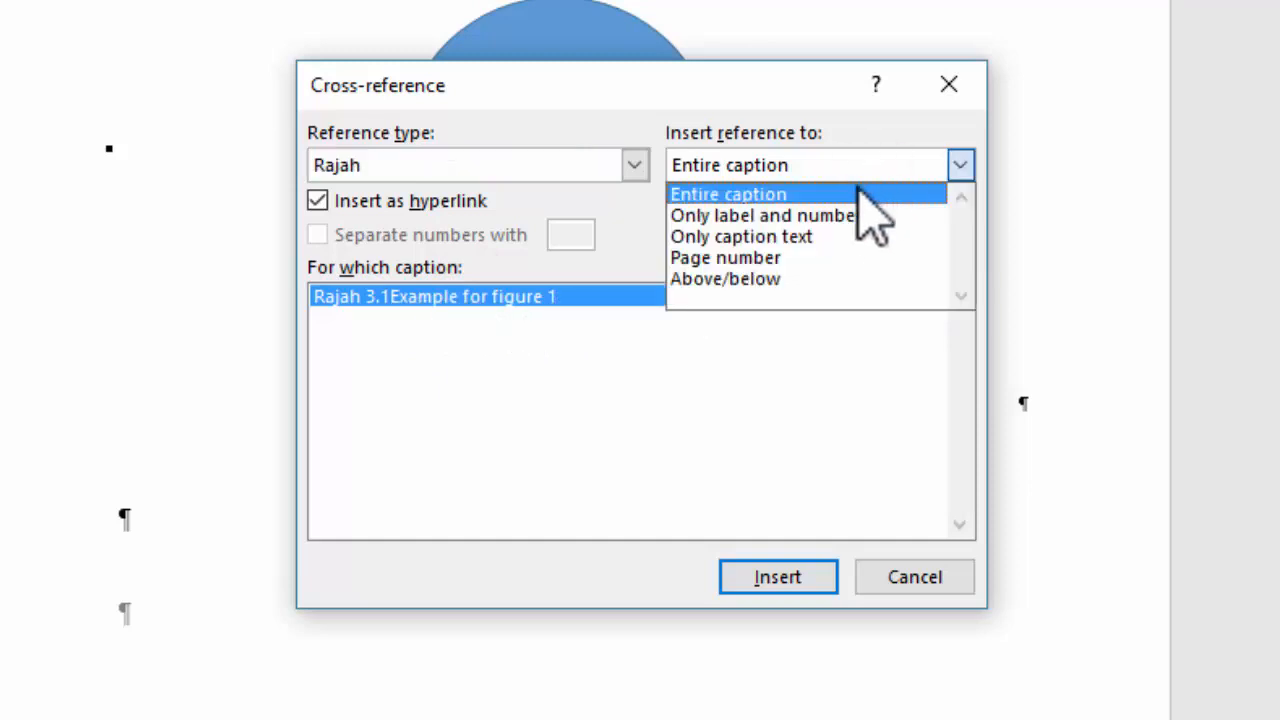
click(843, 222)
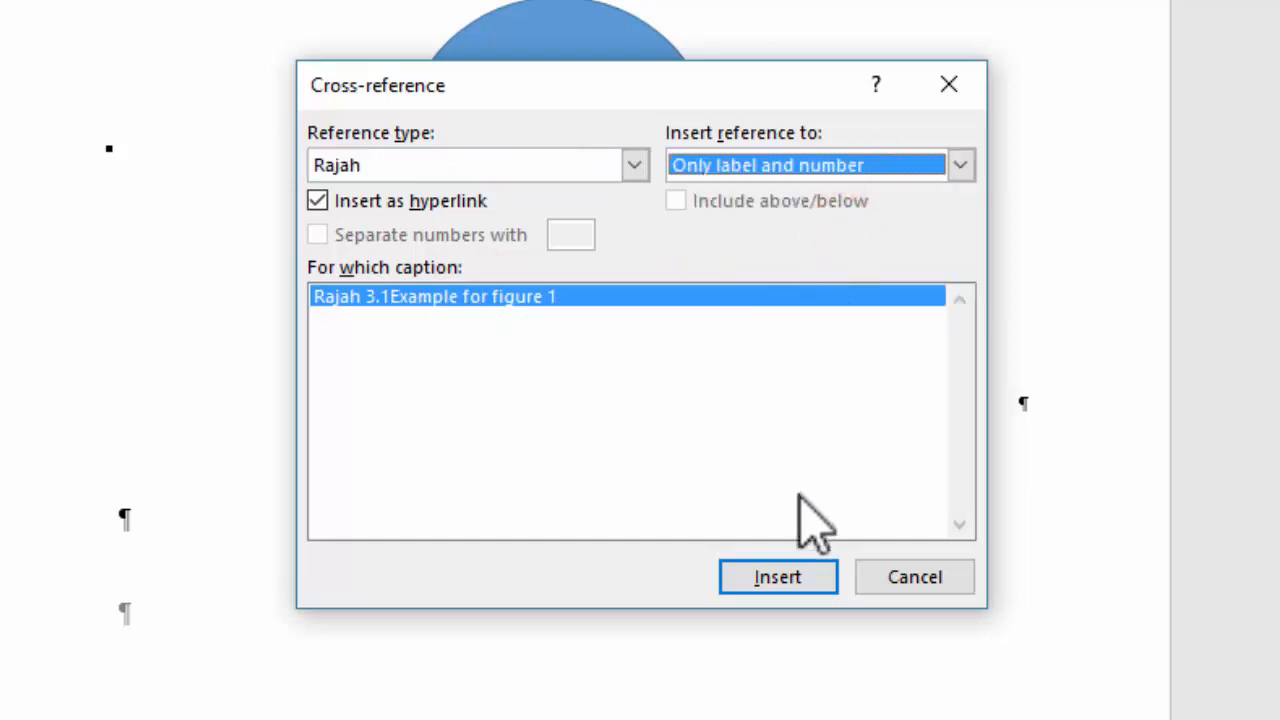
click(815, 577)
click(910, 578)
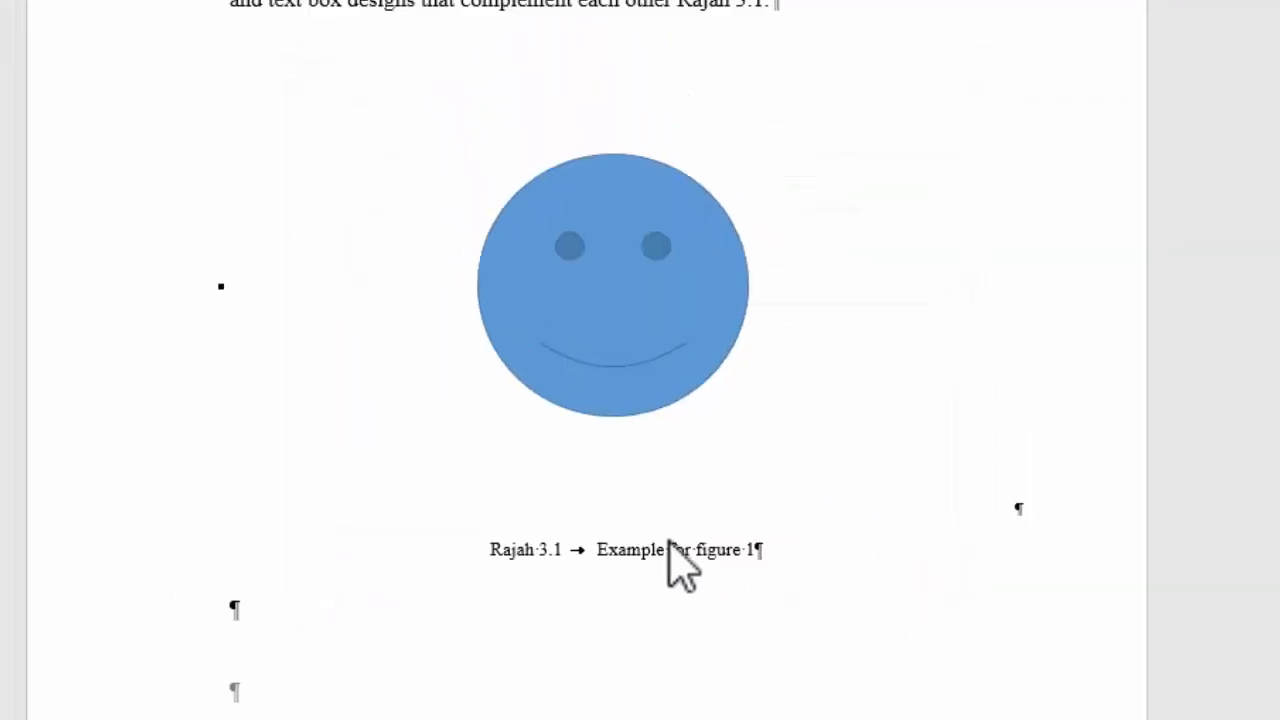
click(776, 83)
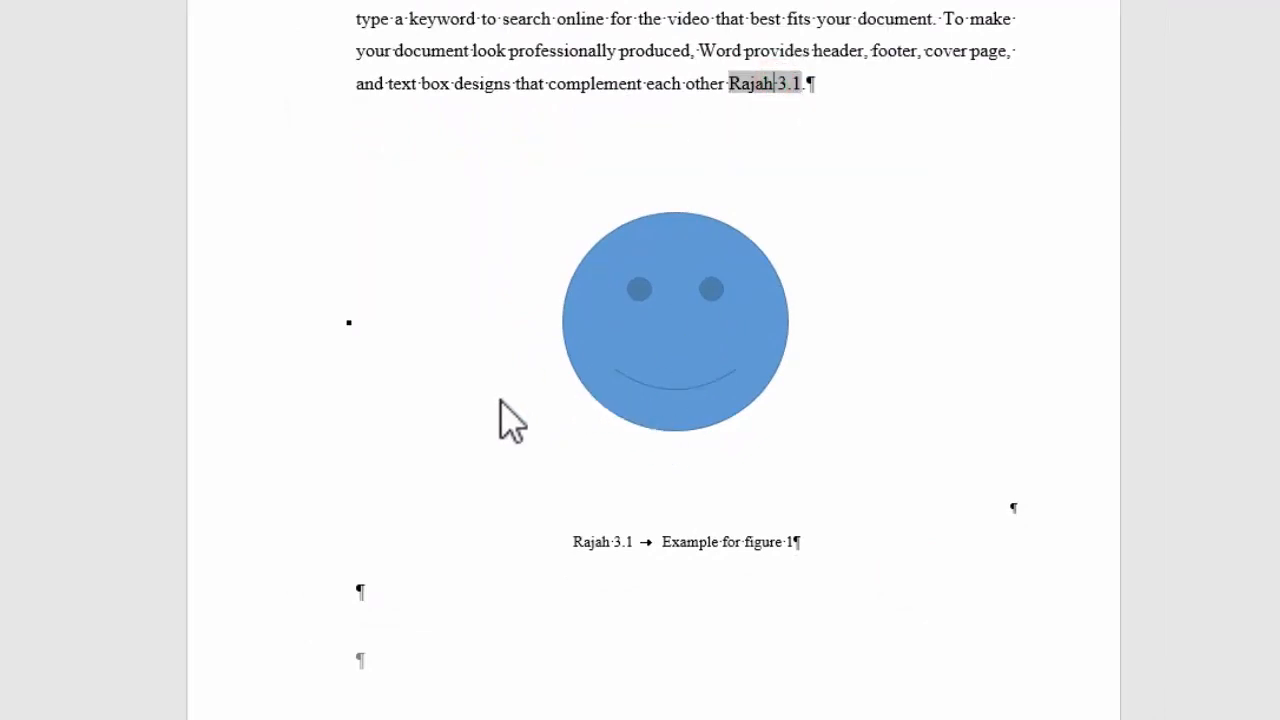
scroll(508, 420, down, 1)
Add a three-sentence =rand(1,3) sample paragraph after the Rajah 3.1 paragraph.
click(683, 298)
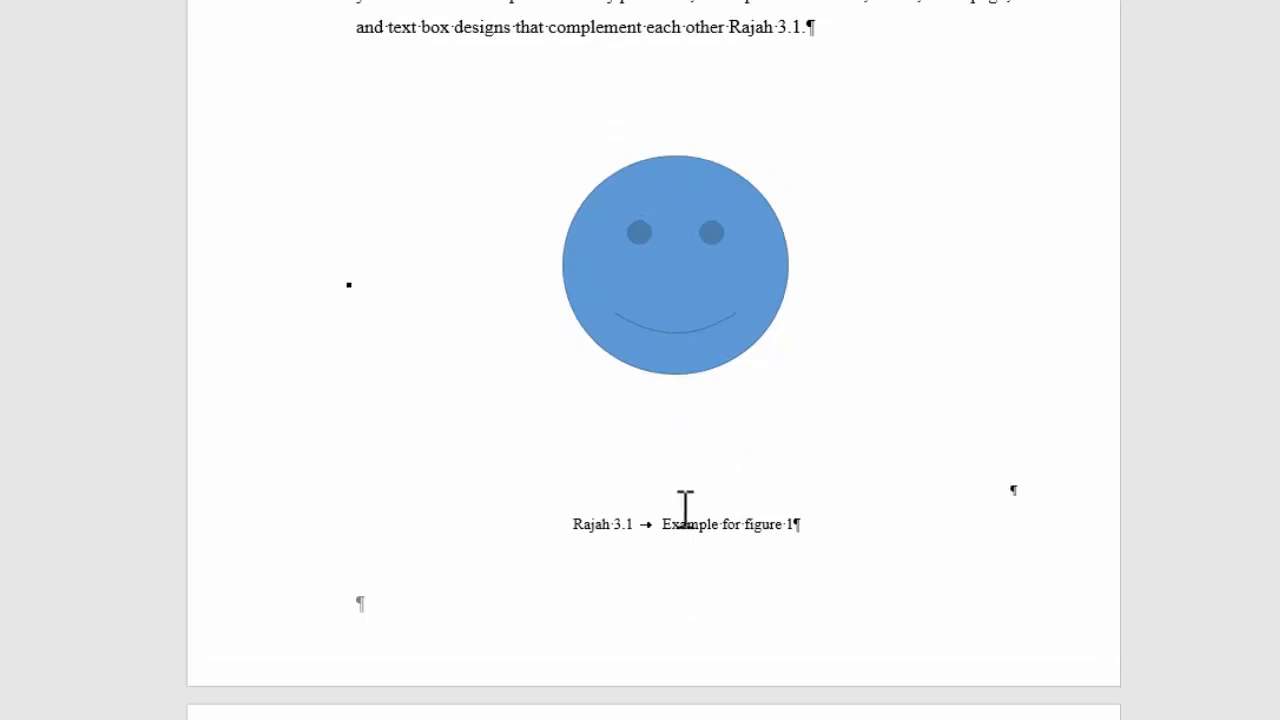
scroll(660, 505, up, 1)
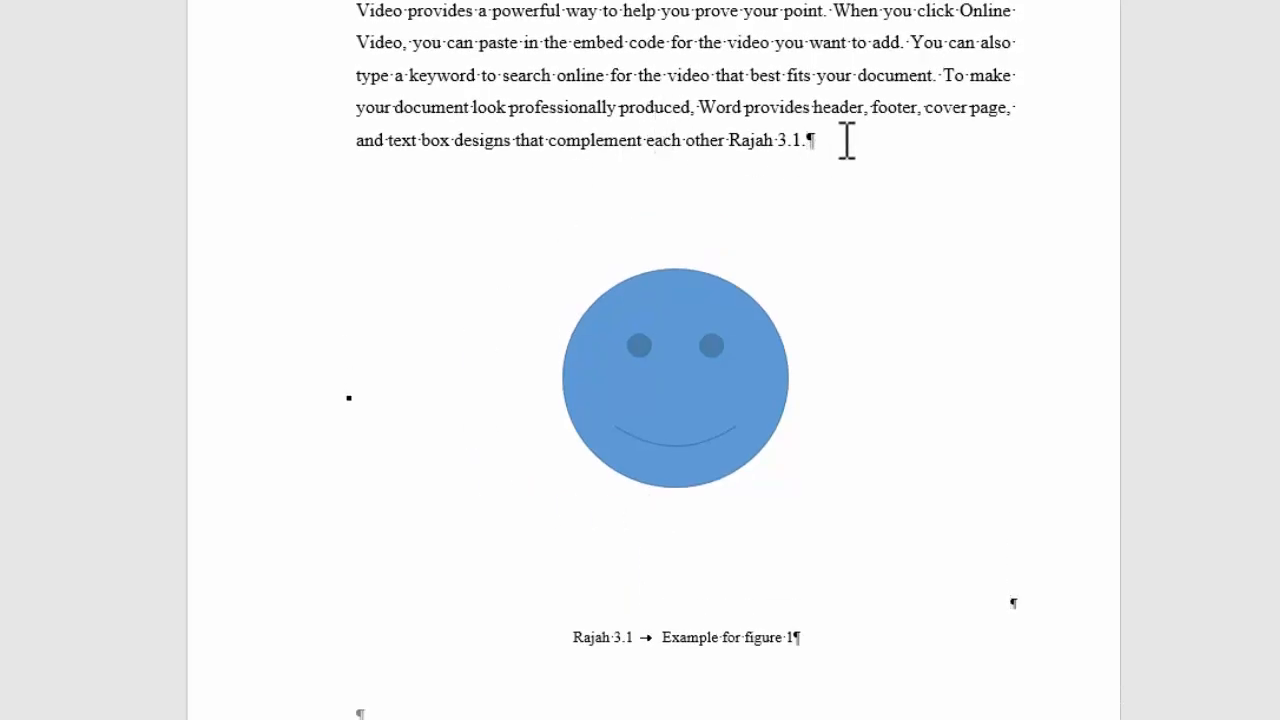
key(Return)
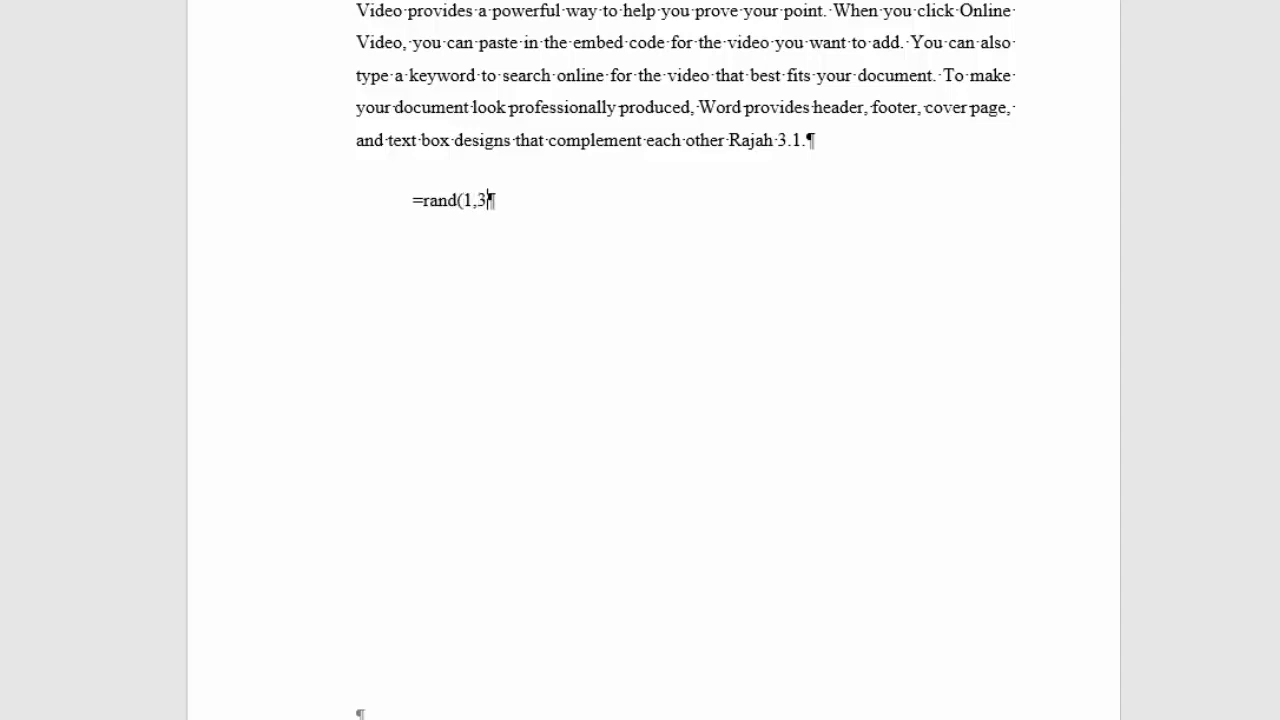
key(Return)
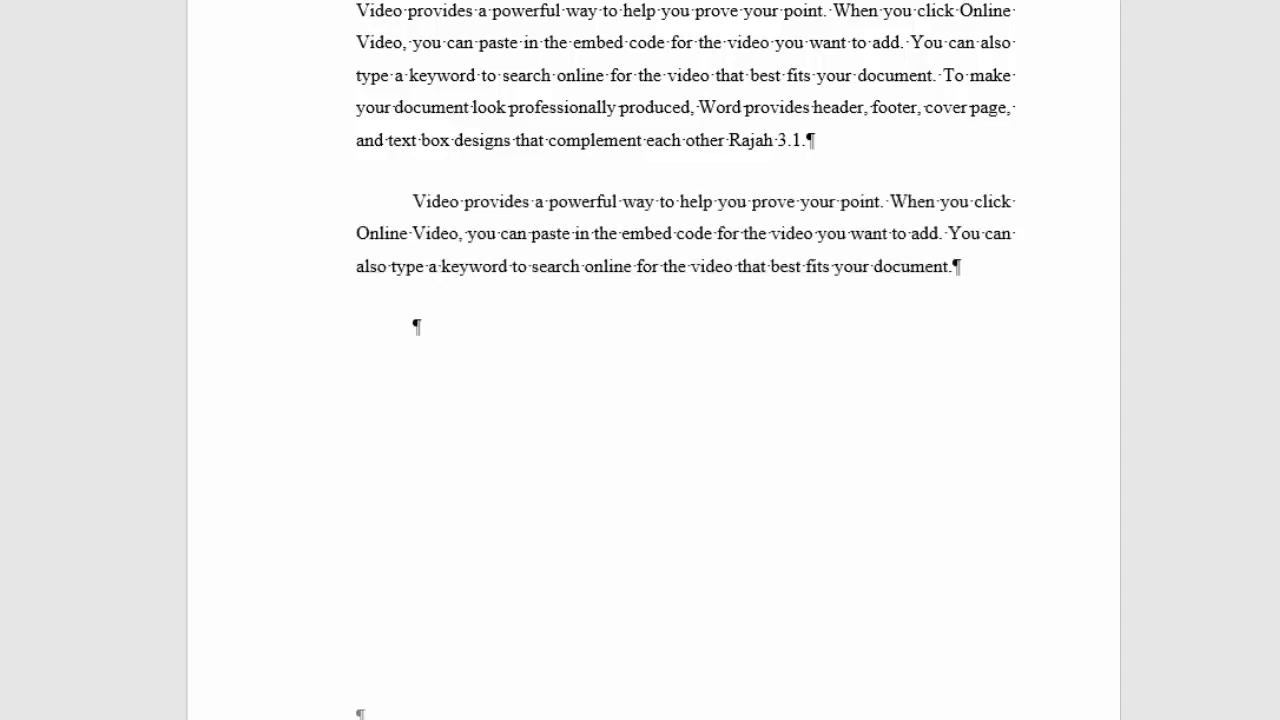
key(Delete)
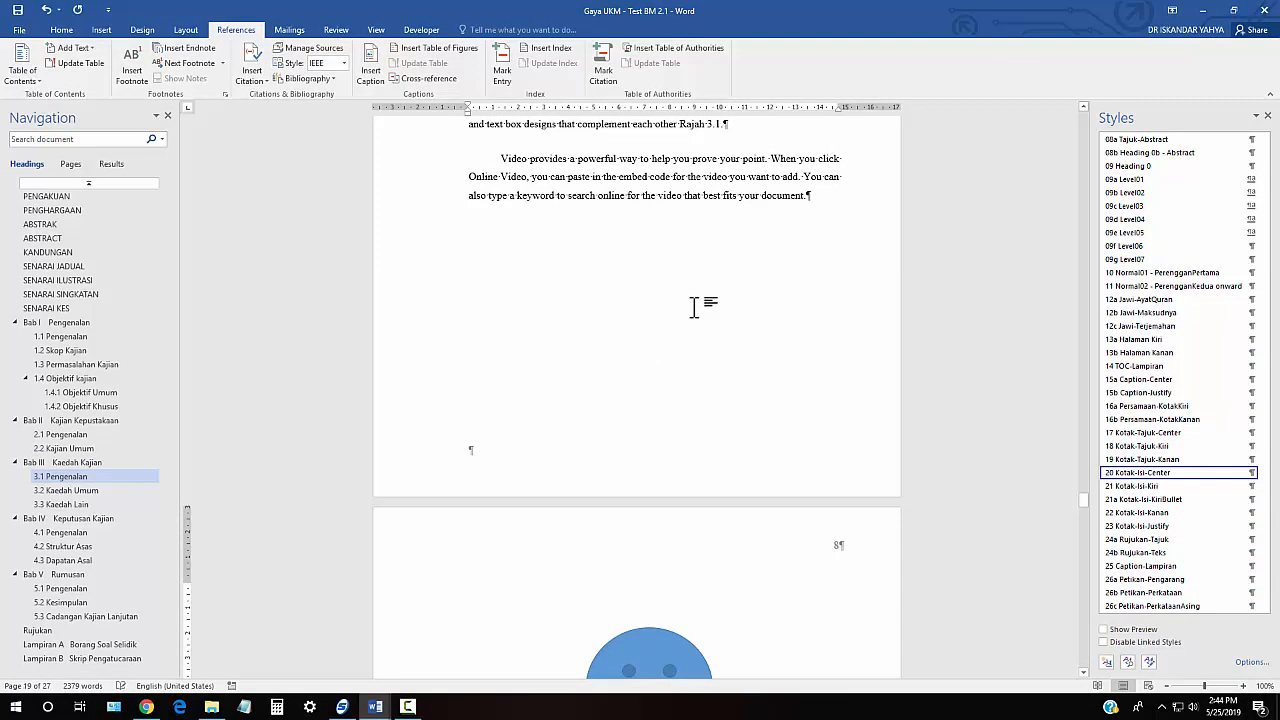
scroll(688, 320, down, 3)
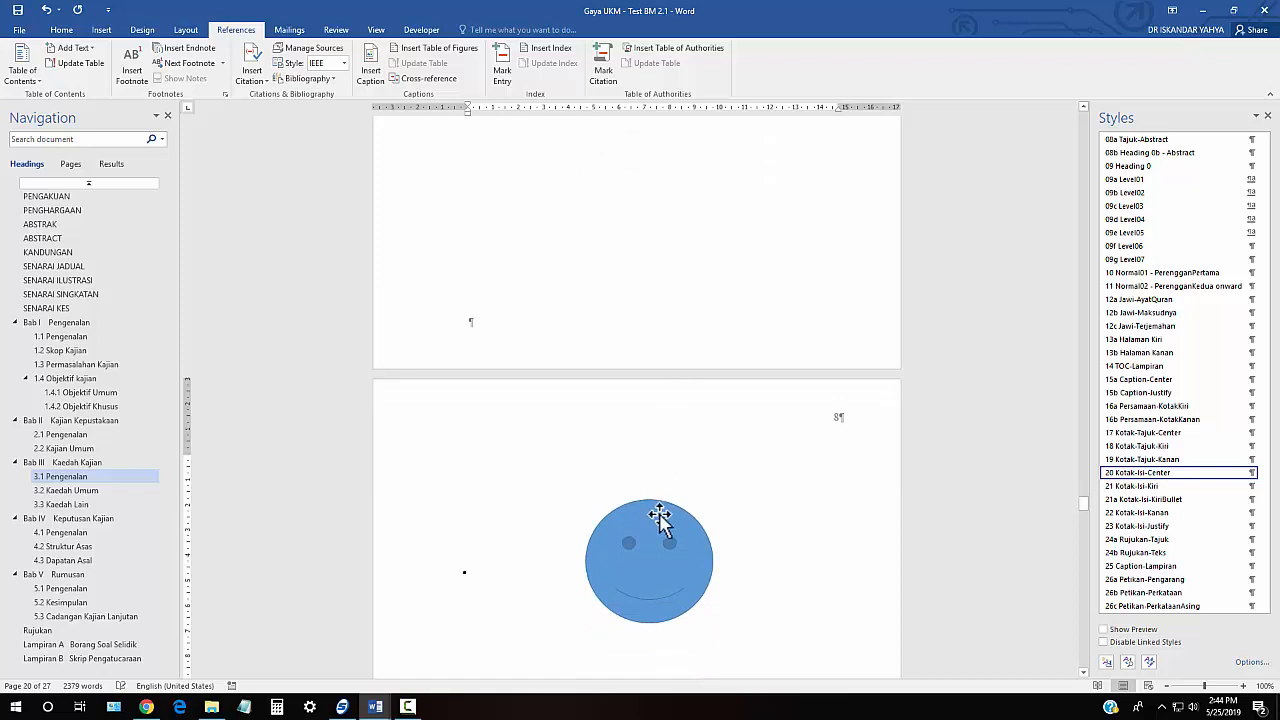
scroll(612, 370, up, 3)
scroll(646, 437, down, 2)
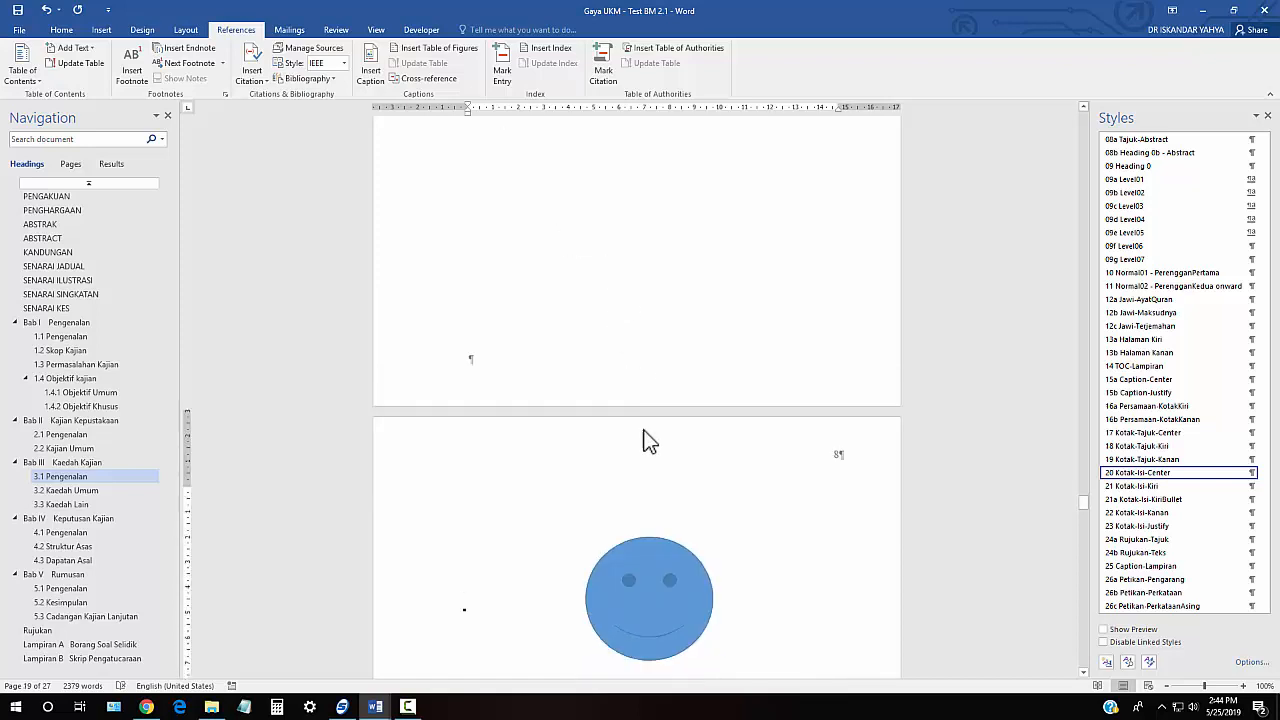
scroll(660, 531, down, 2)
click(685, 497)
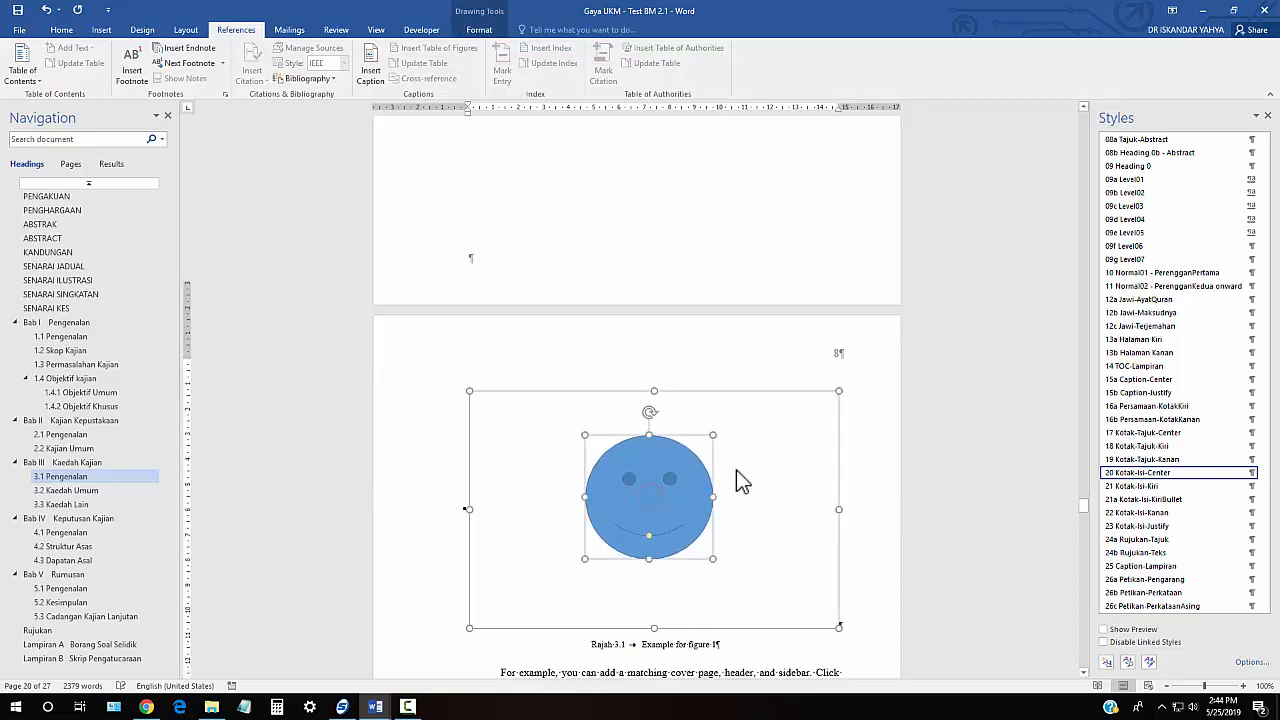
scroll(736, 470, down, 2)
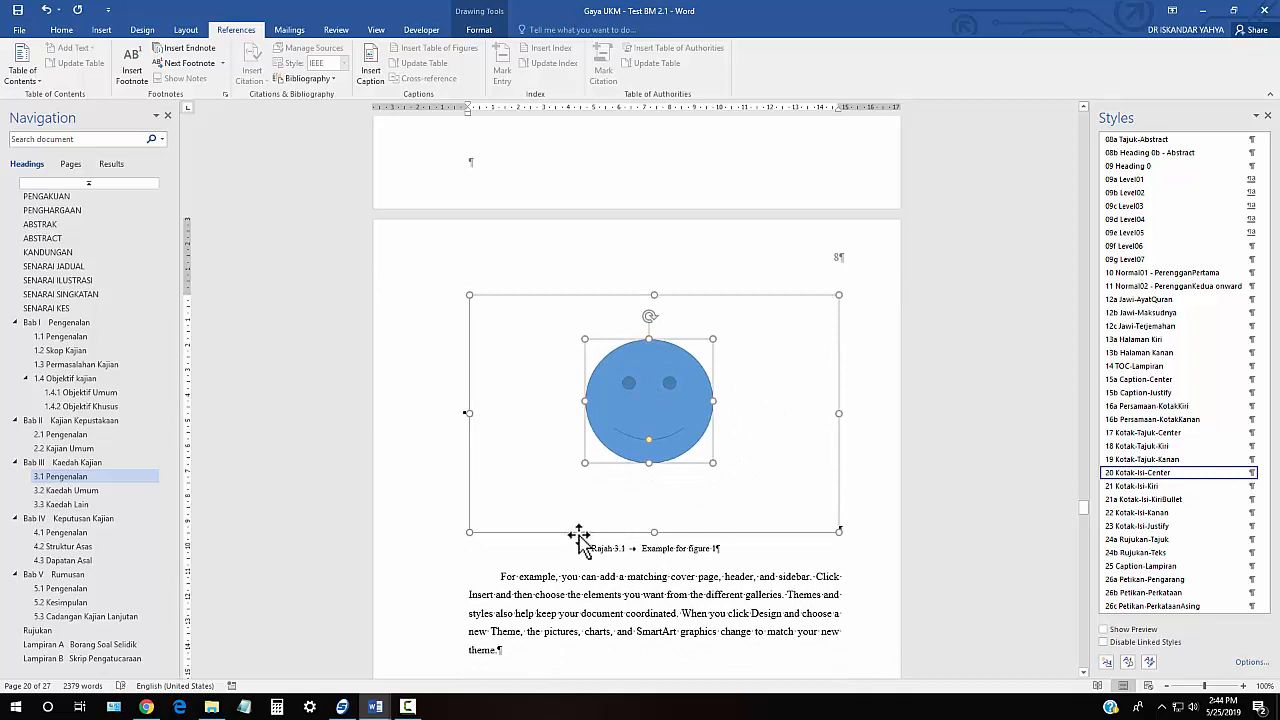
scroll(579, 536, up, 5)
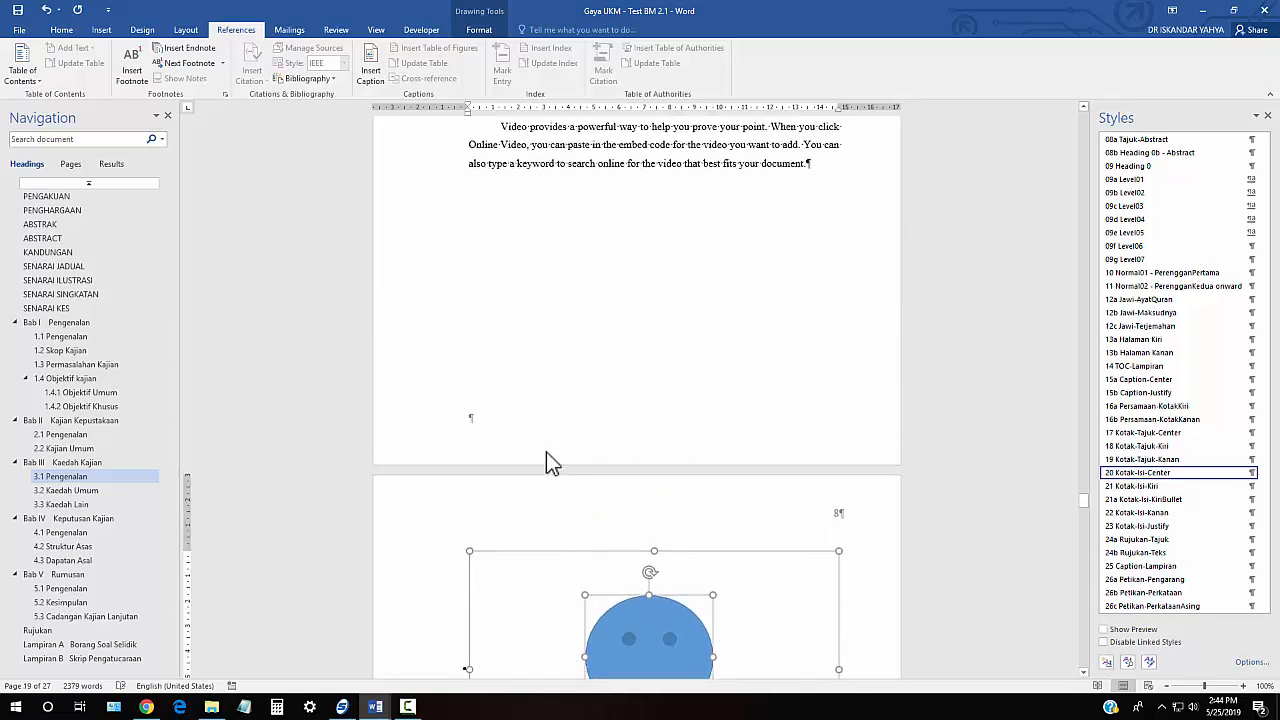
scroll(443, 480, down, 5)
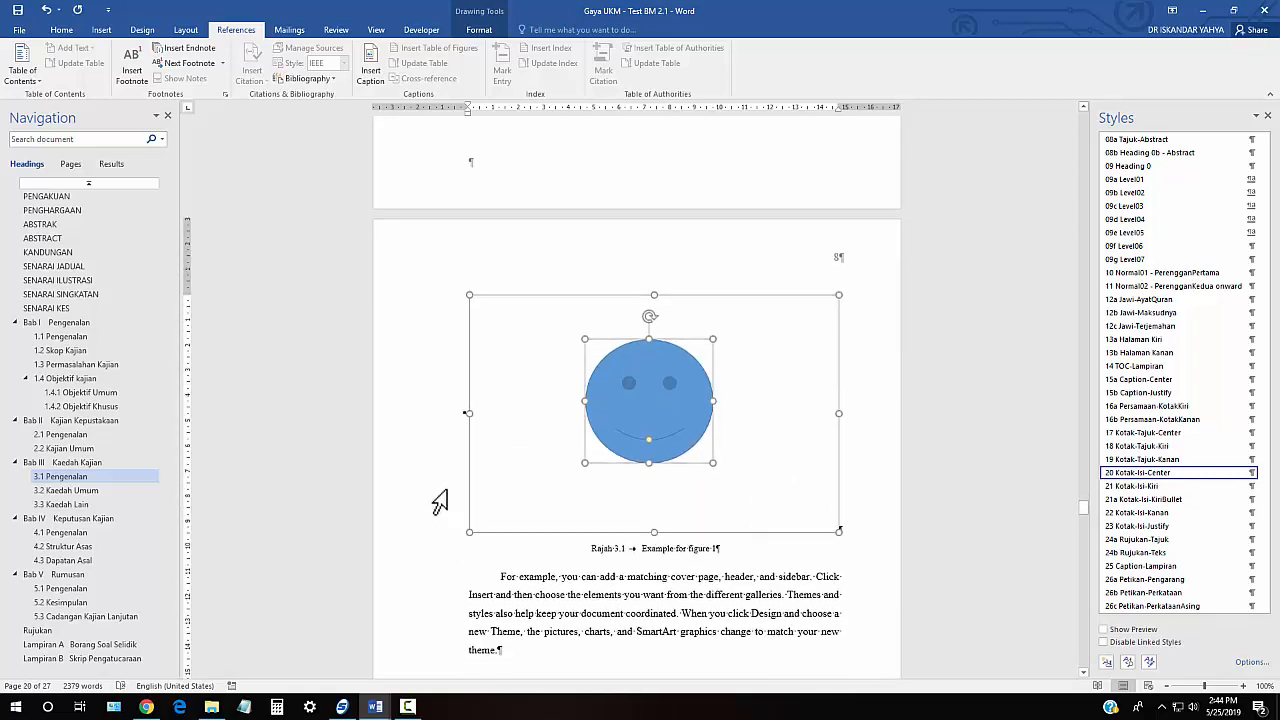
scroll(440, 500, up, 5)
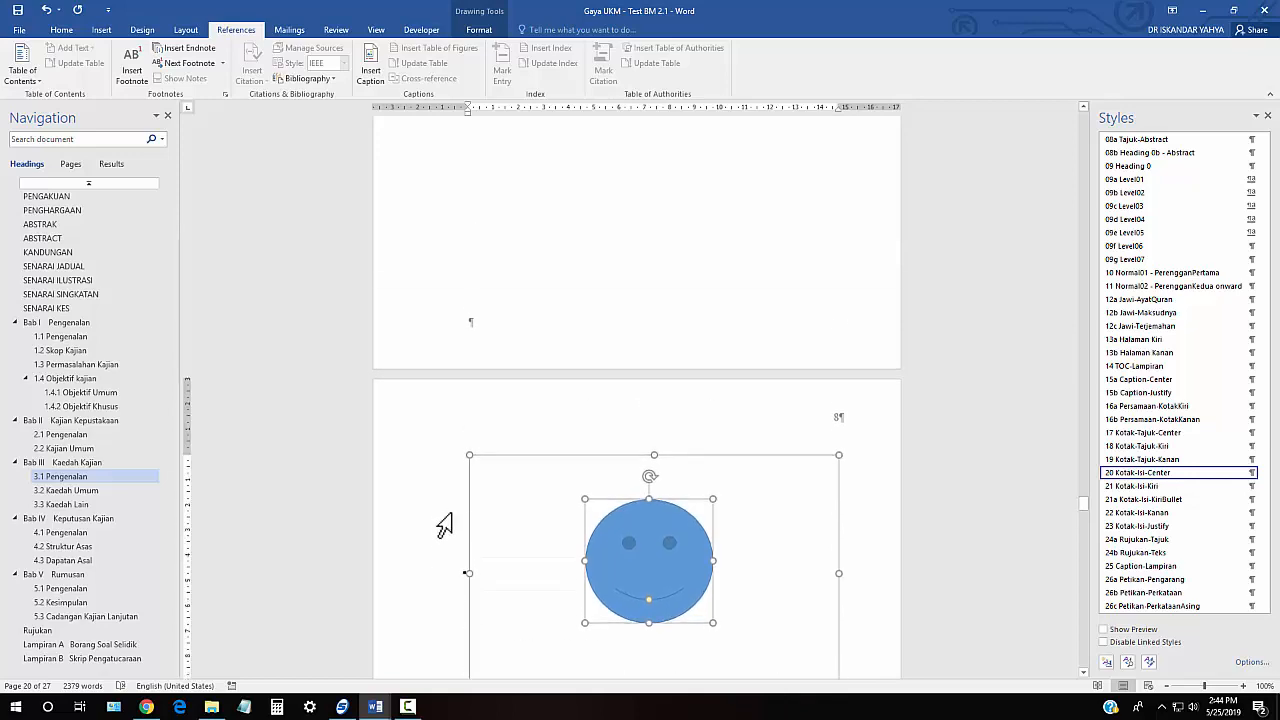
click(504, 203)
click(558, 317)
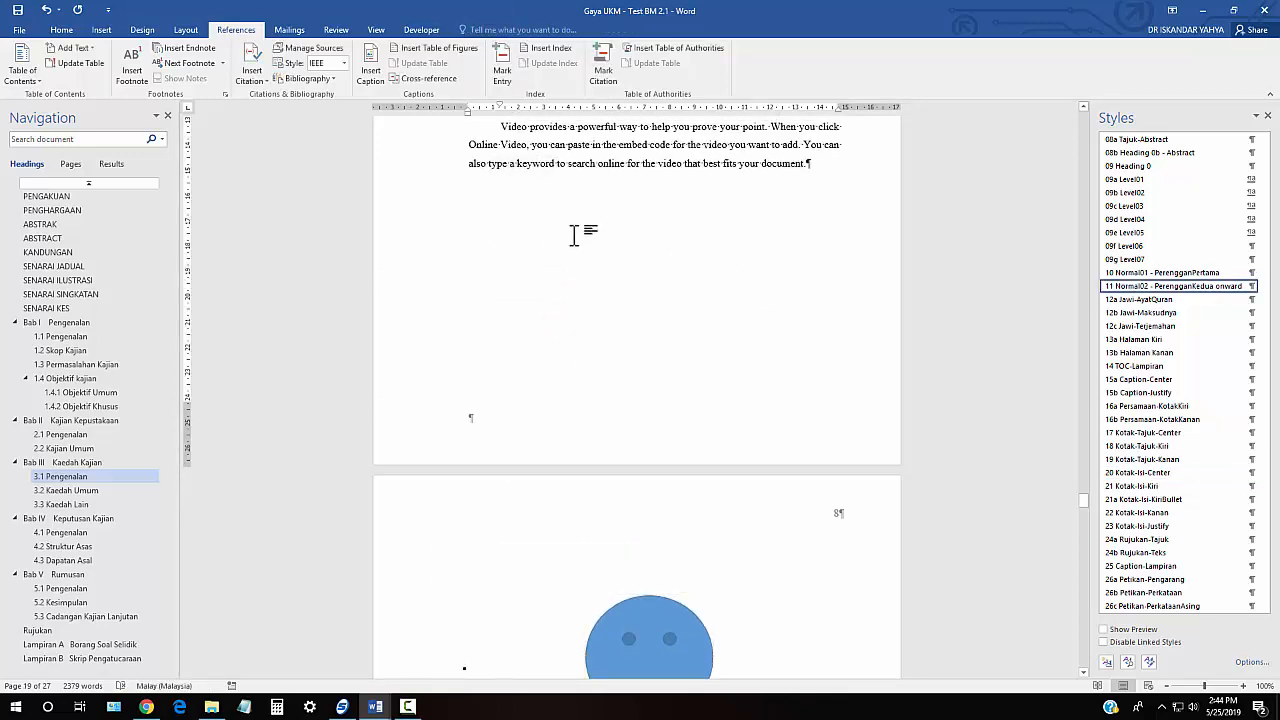
scroll(667, 372, up, 5)
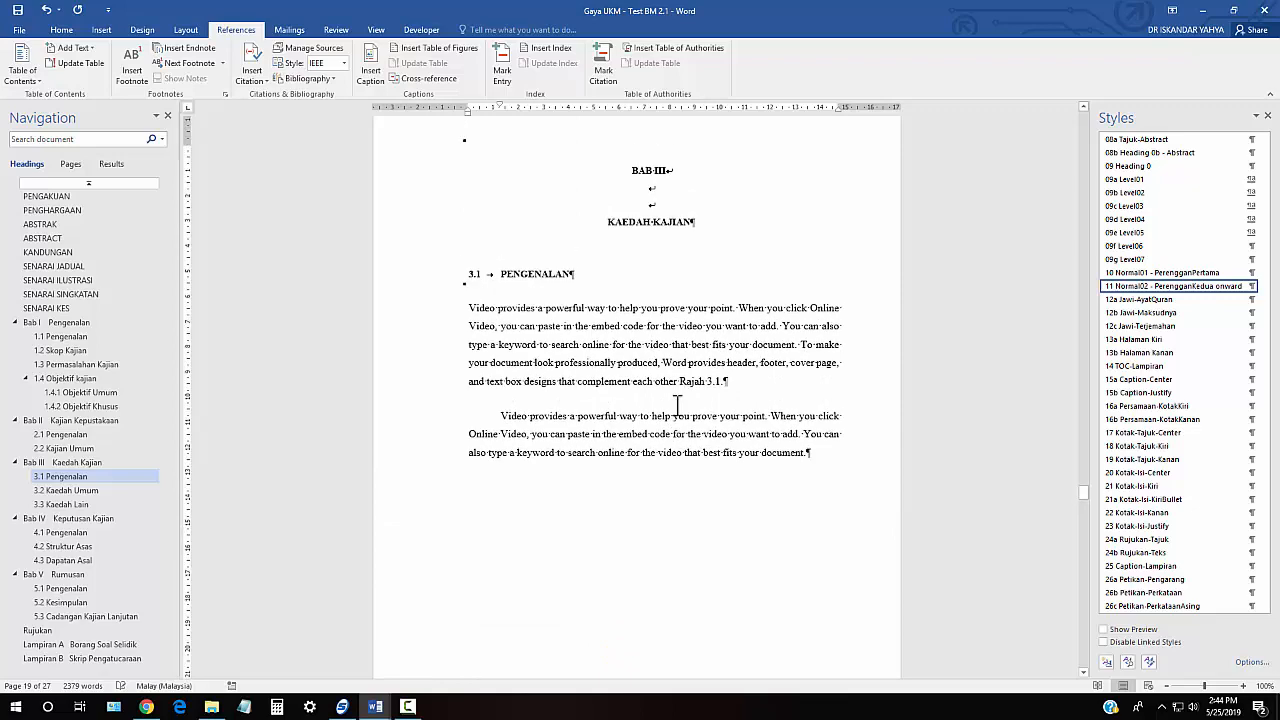
scroll(677, 404, down, 8)
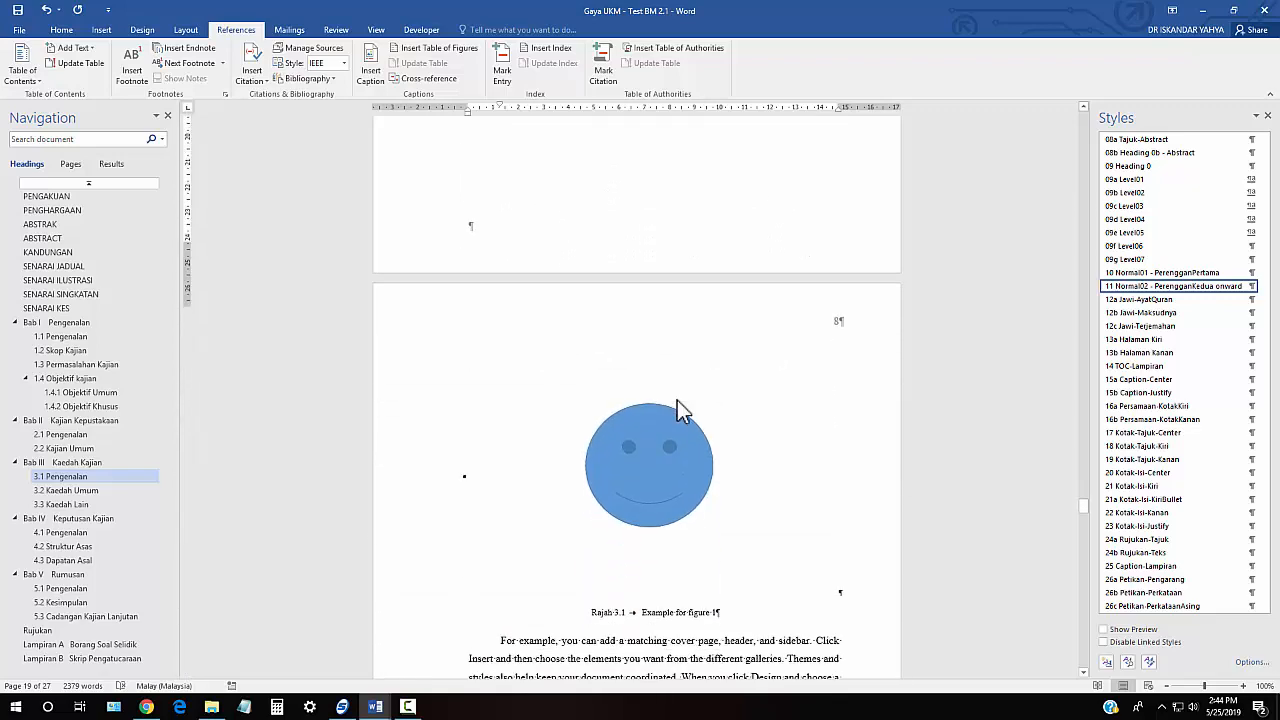
scroll(677, 400, up, 3)
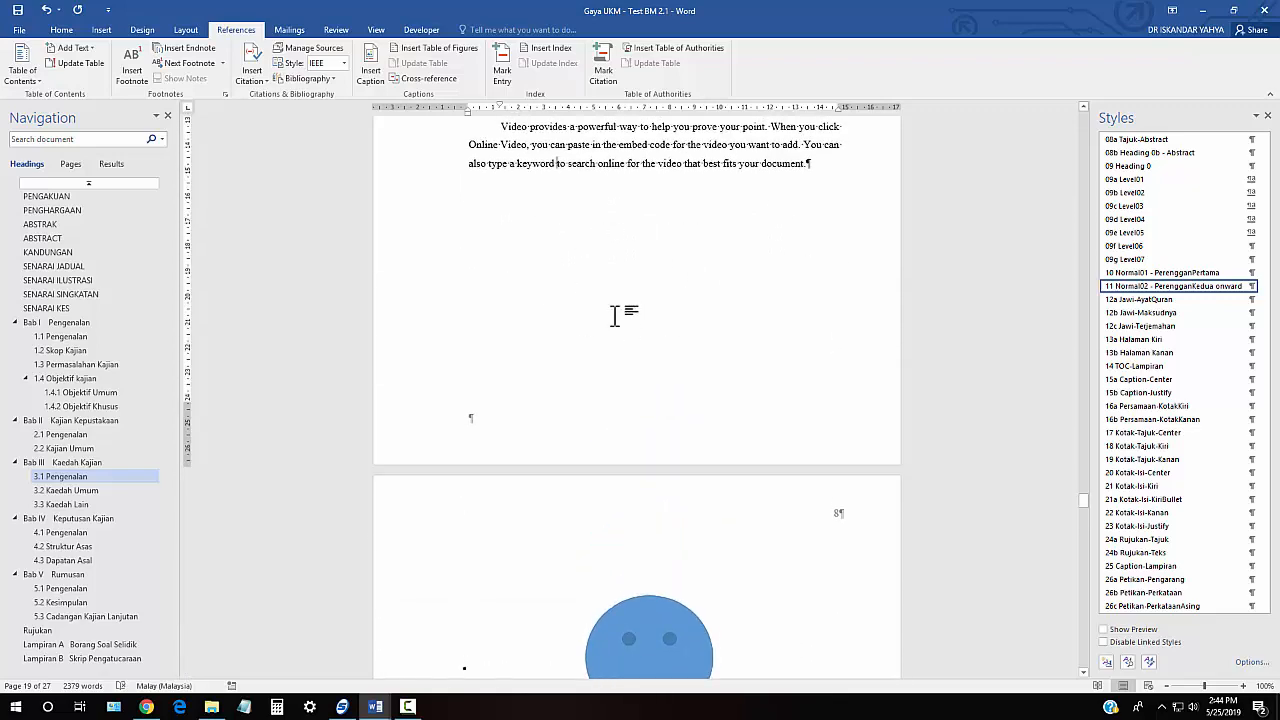
scroll(629, 306, down, 4)
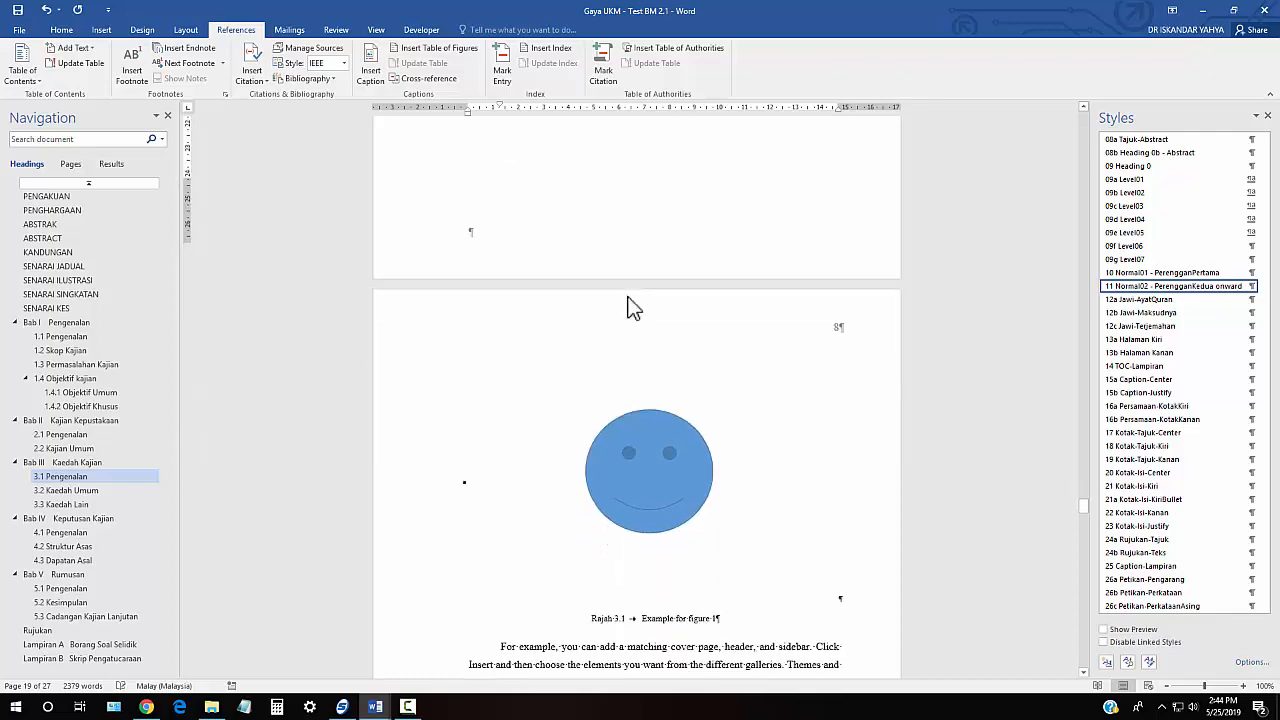
scroll(632, 345, up, 4)
scroll(635, 358, down, 5)
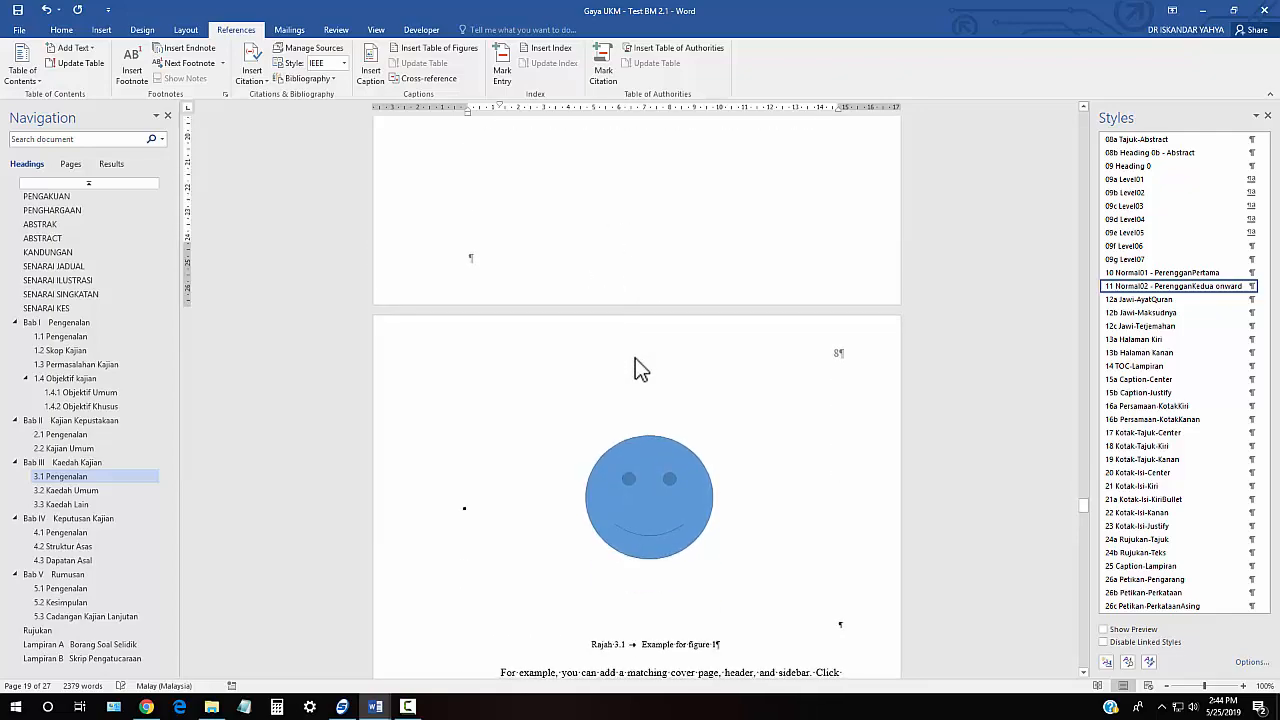
click(699, 458)
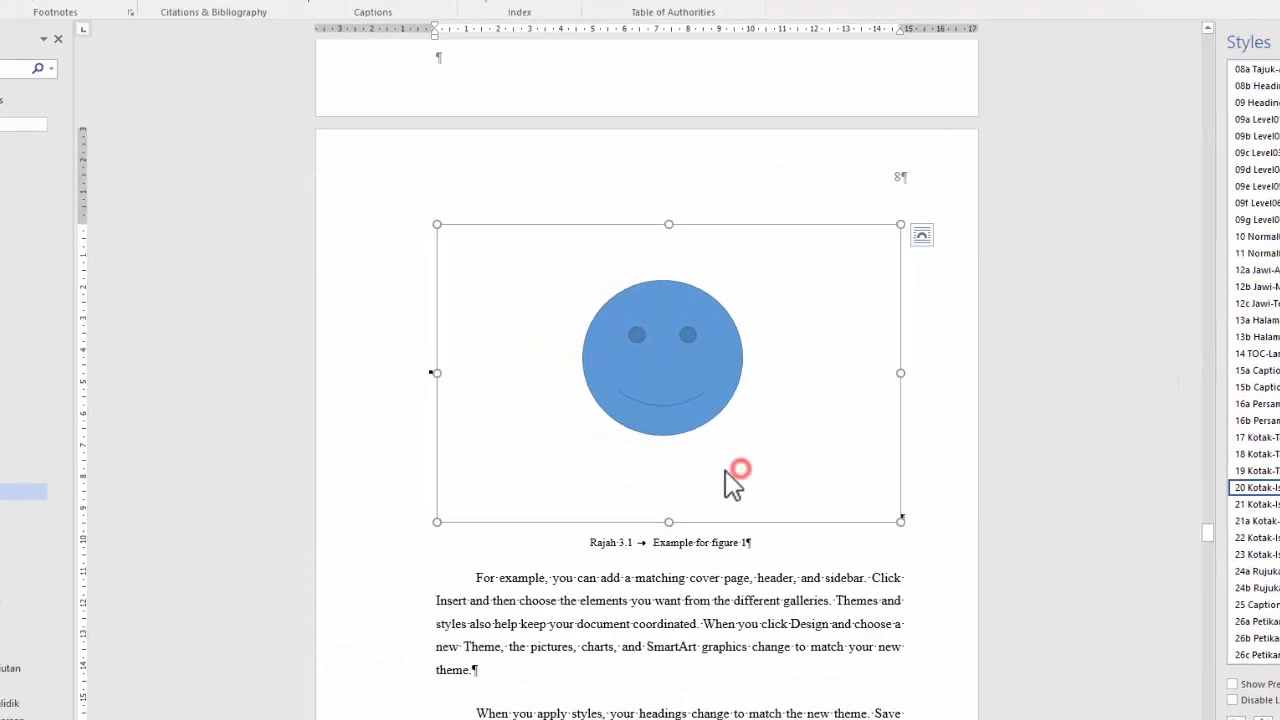
drag(669, 521, 668, 453)
scroll(720, 430, up, 4)
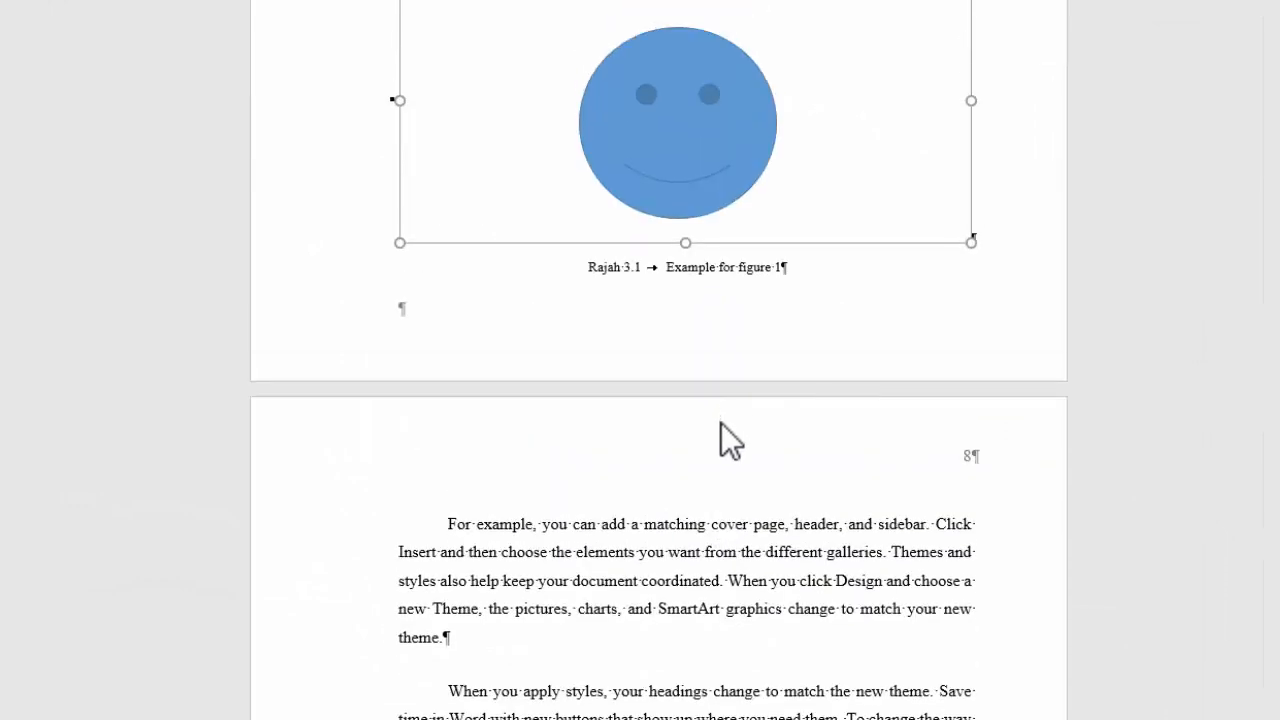
drag(685, 333, 688, 290)
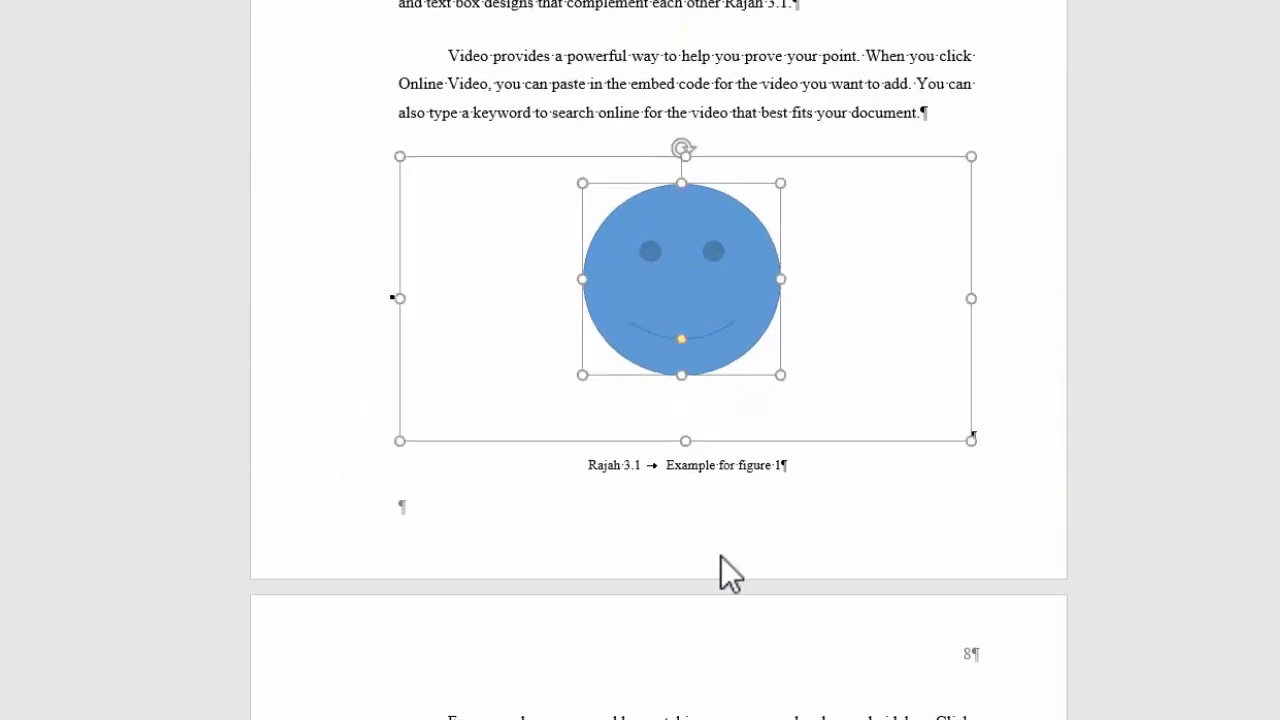
scroll(800, 600, up, 2)
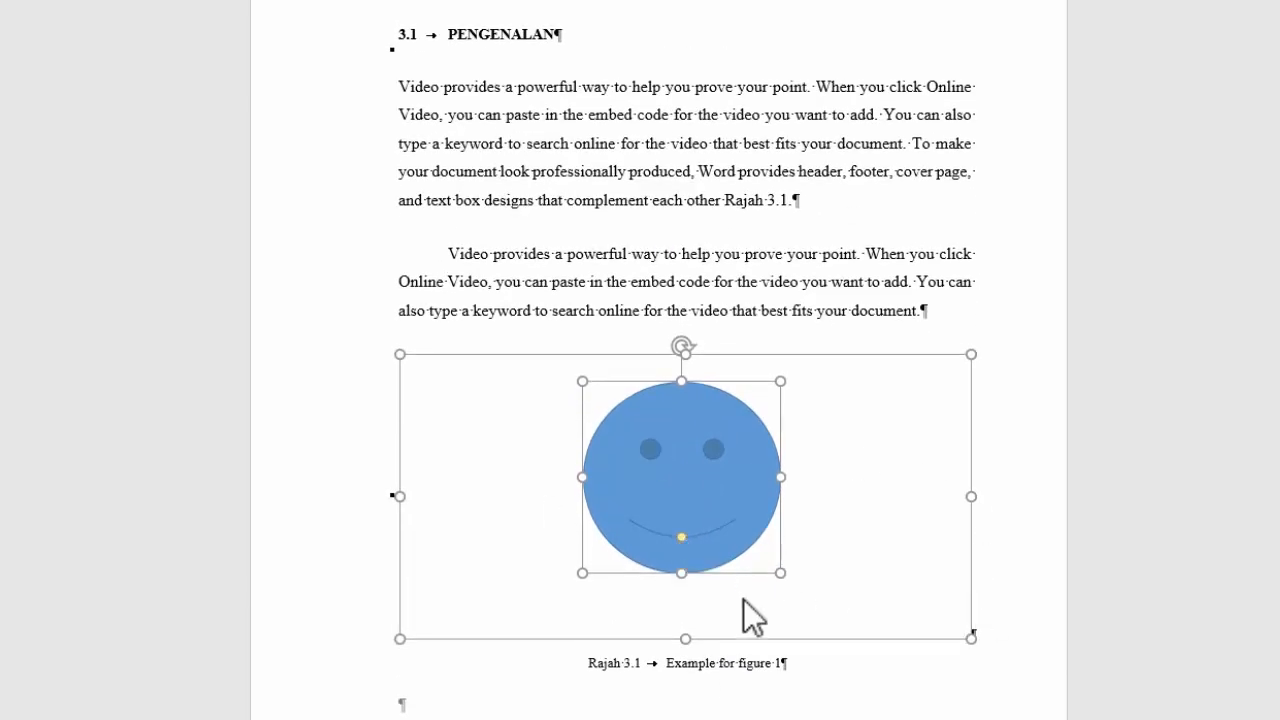
scroll(830, 615, down, 2)
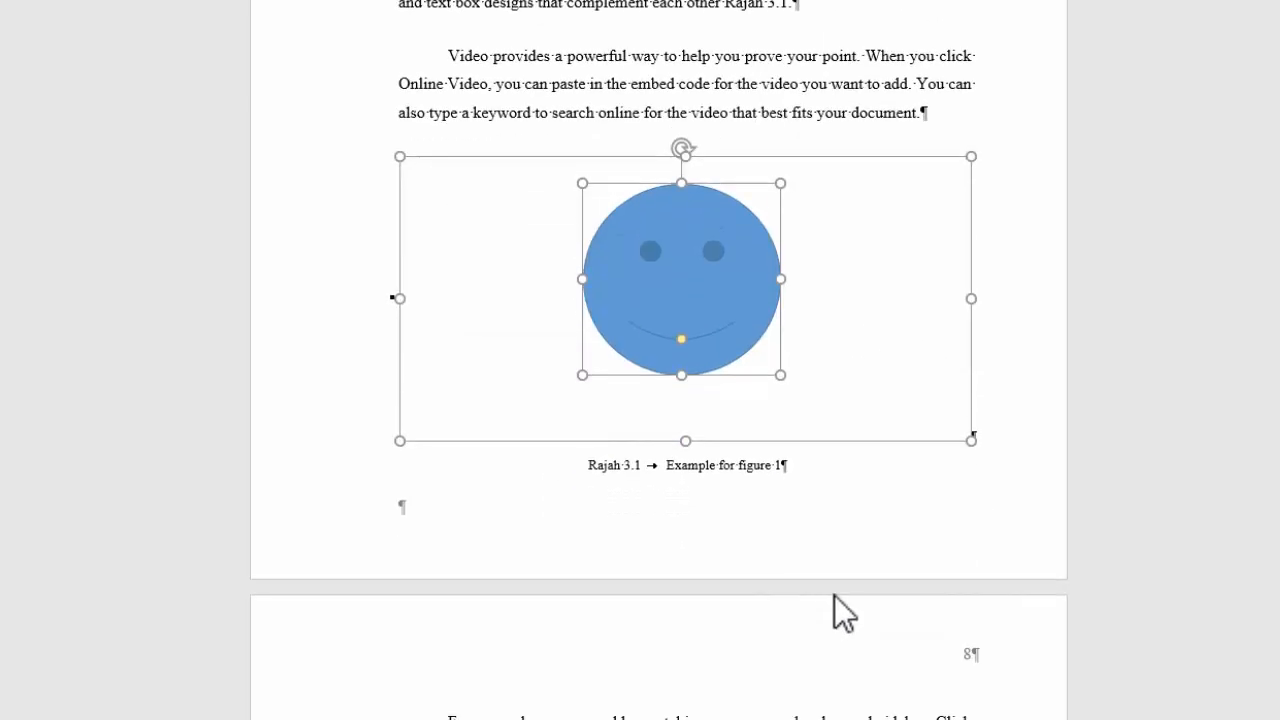
click(682, 439)
drag(682, 439, 682, 511)
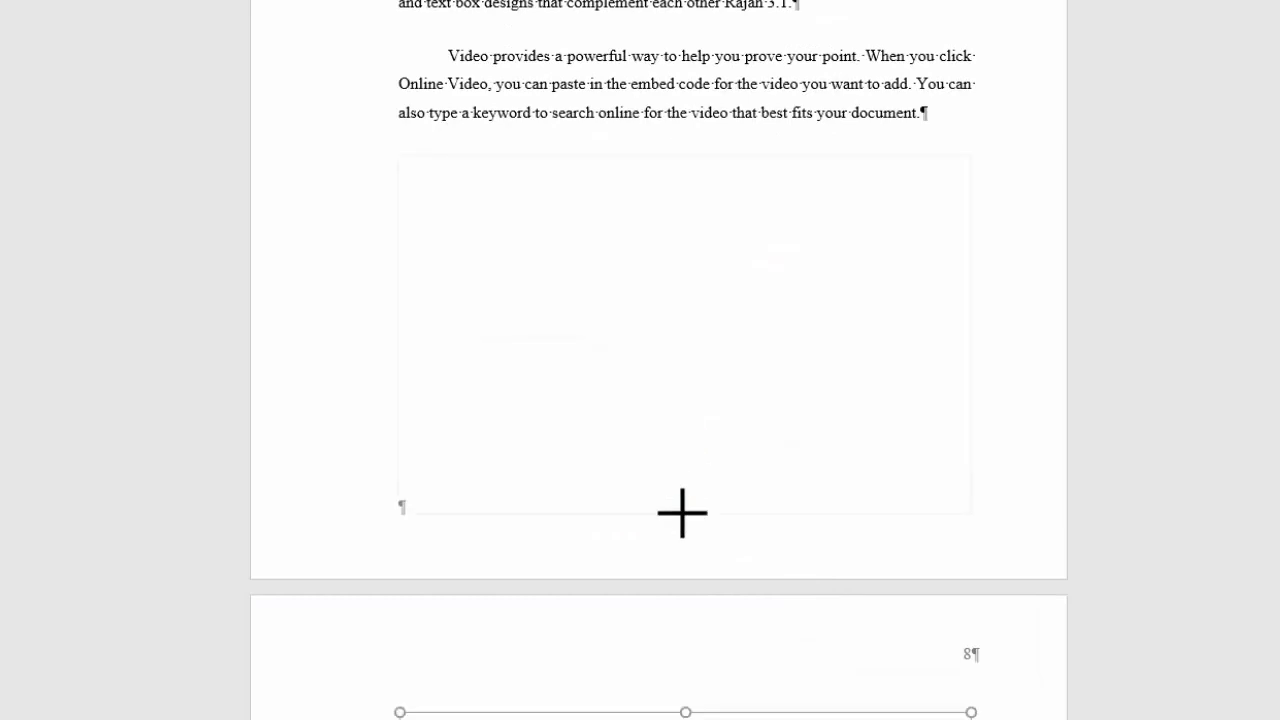
scroll(690, 520, down, 9)
scroll(705, 533, up, 1)
scroll(707, 535, up, 6)
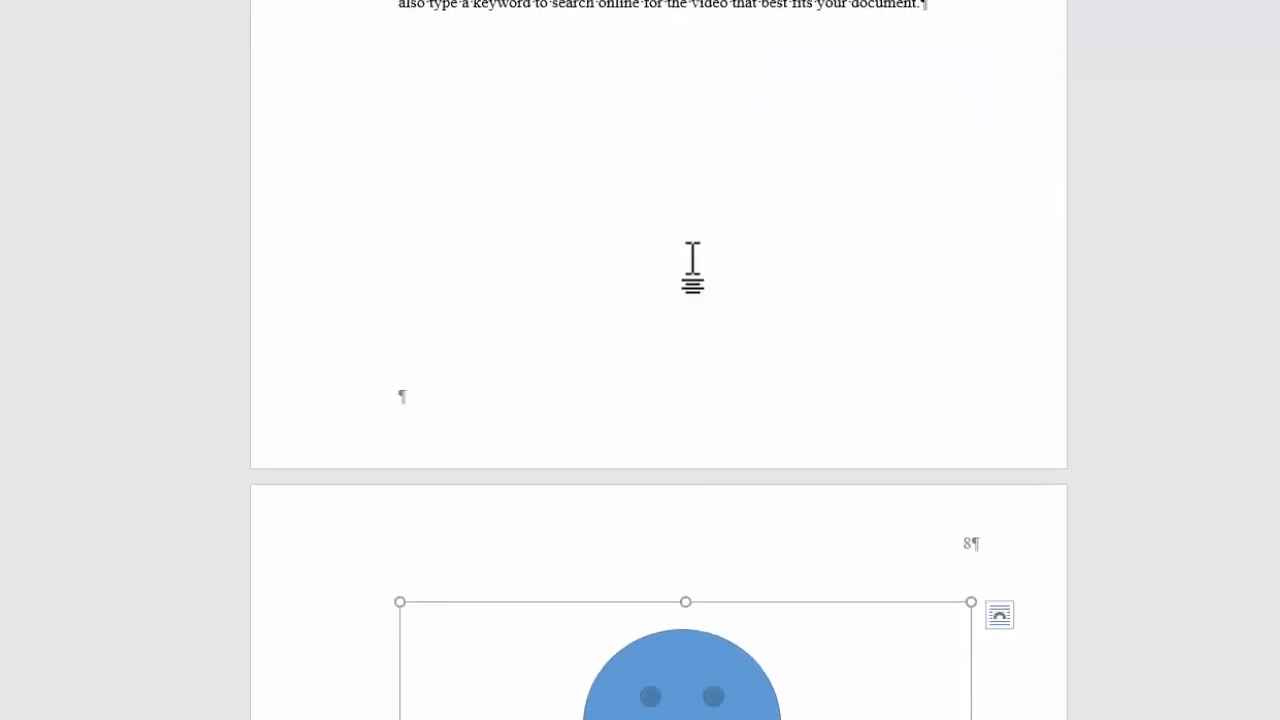
scroll(691, 265, down, 5)
scroll(695, 285, down, 1)
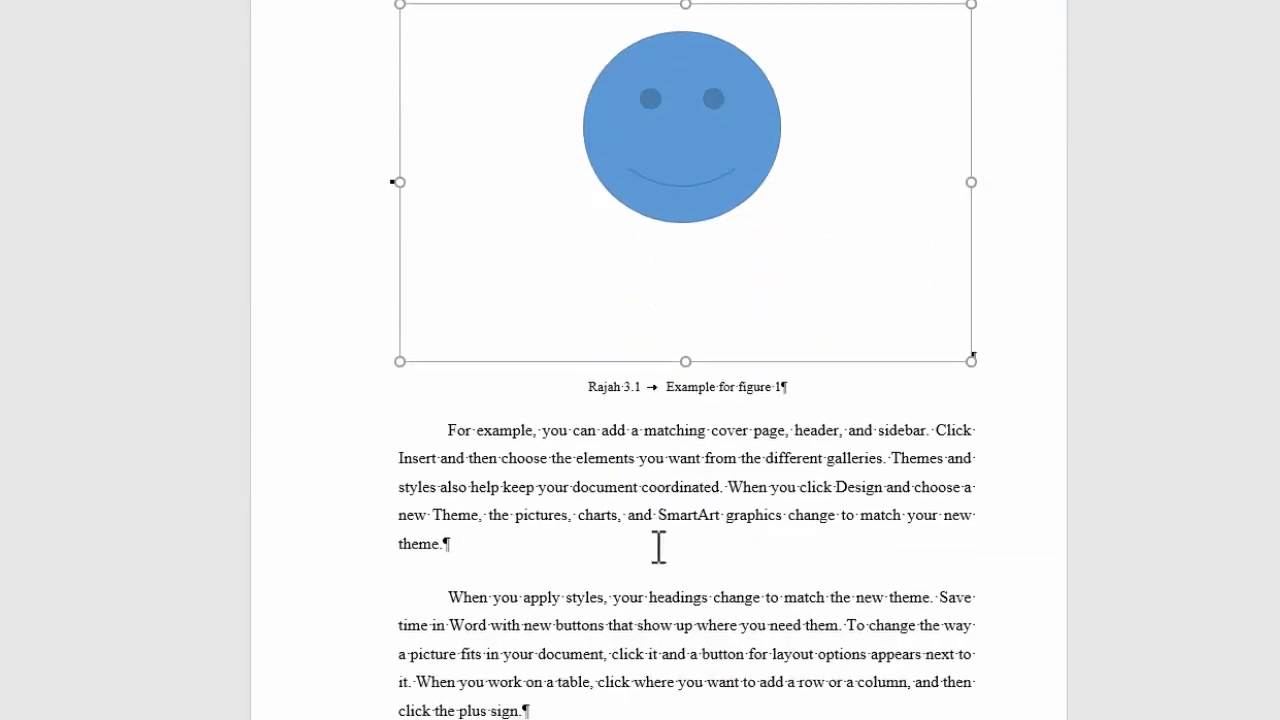
scroll(606, 514, up, 2)
scroll(456, 575, down, 2)
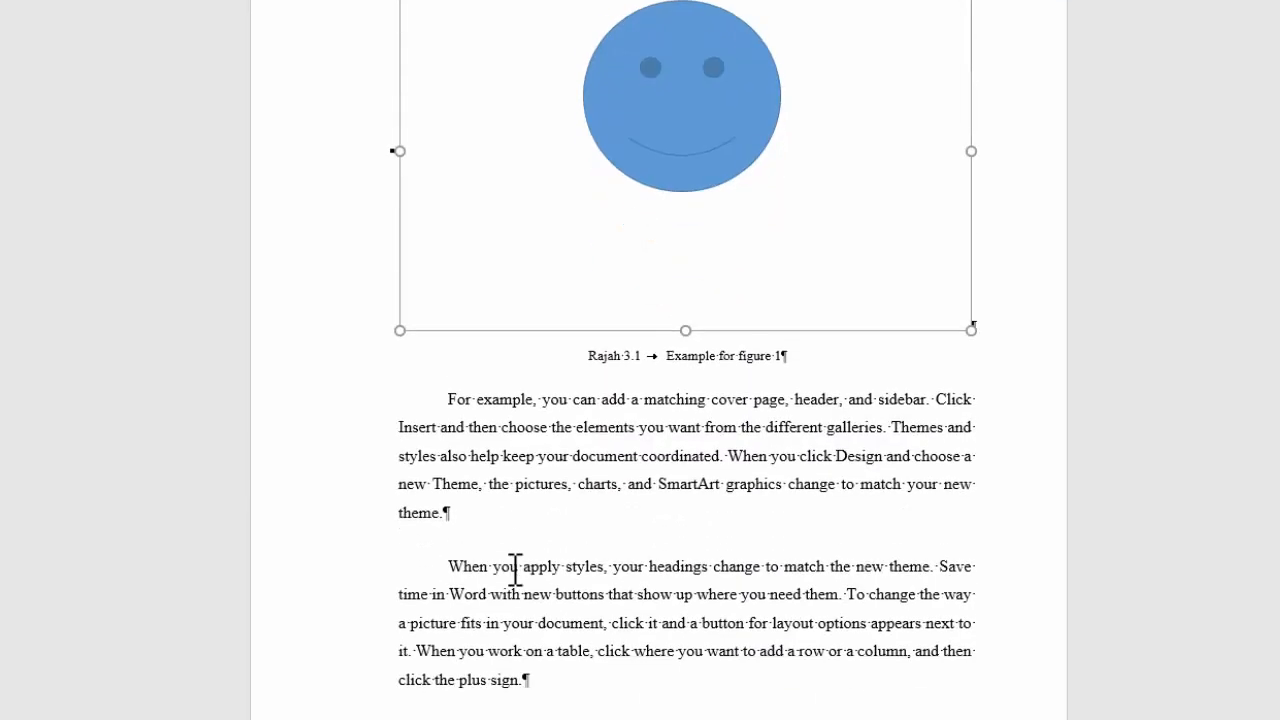
click(449, 385)
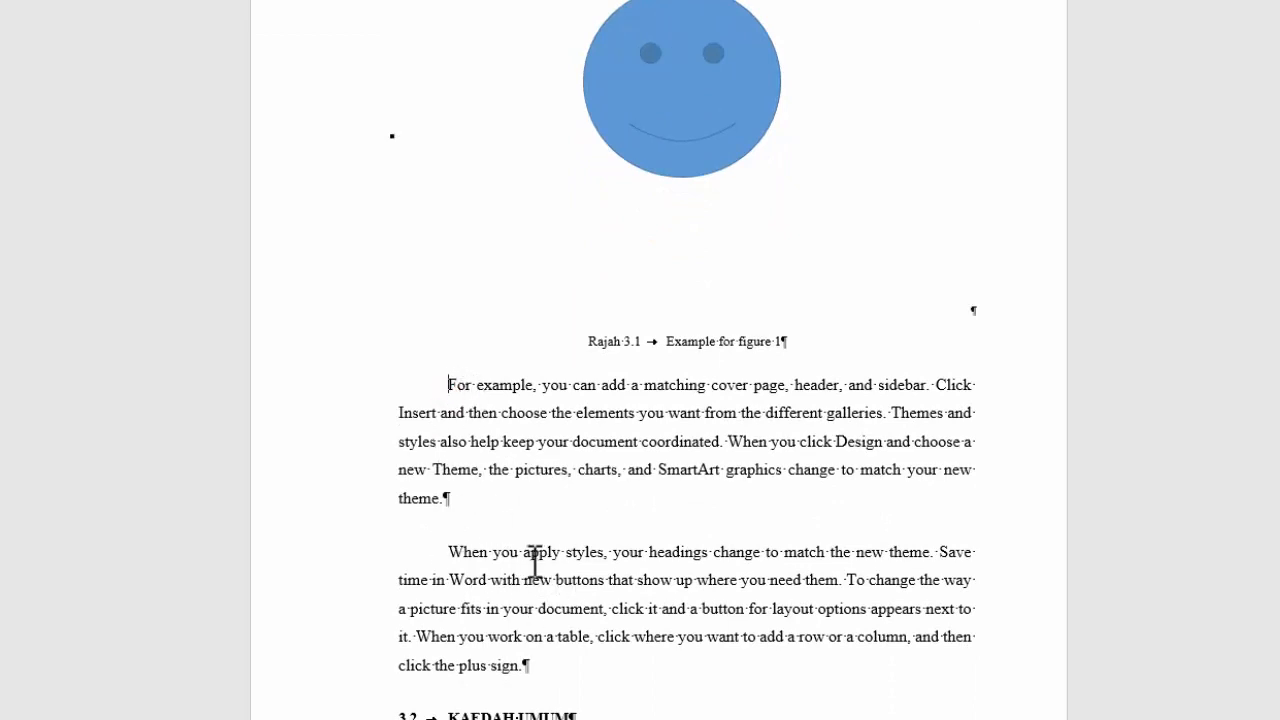
scroll(517, 549, up, 7)
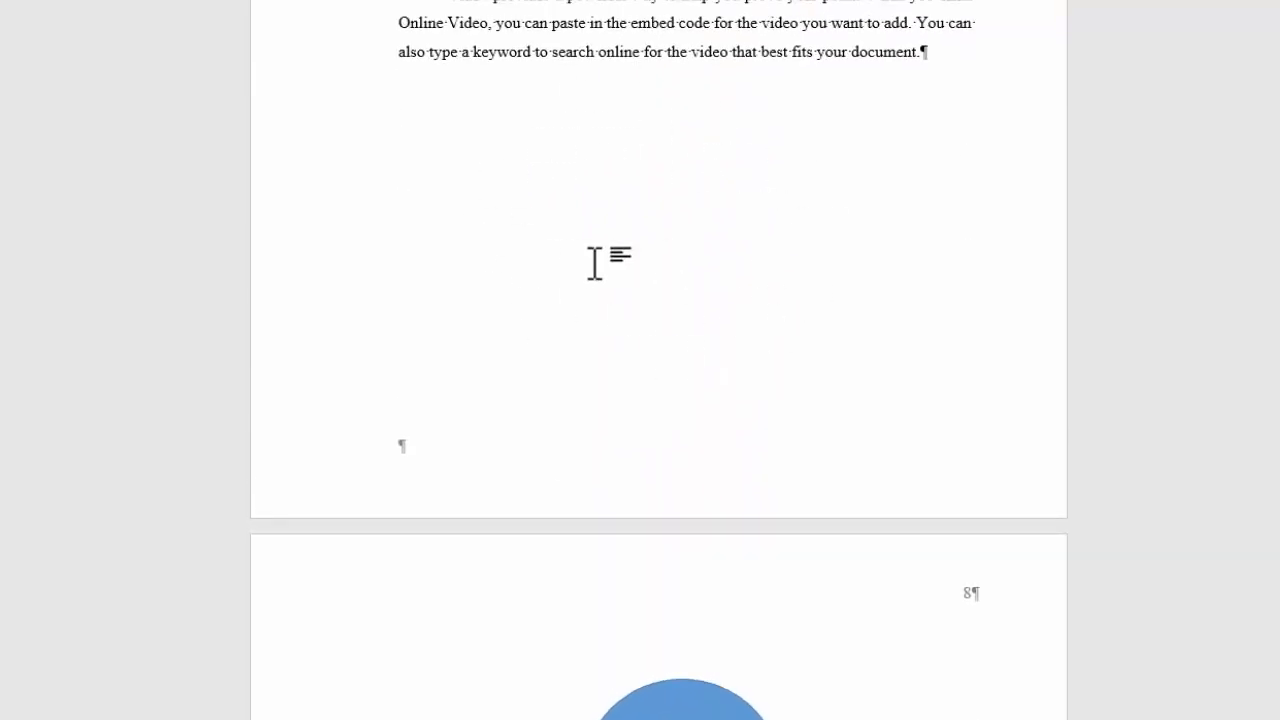
Cut the two paragraphs below the Rajah 3.1 caption.
scroll(657, 300, down, 3)
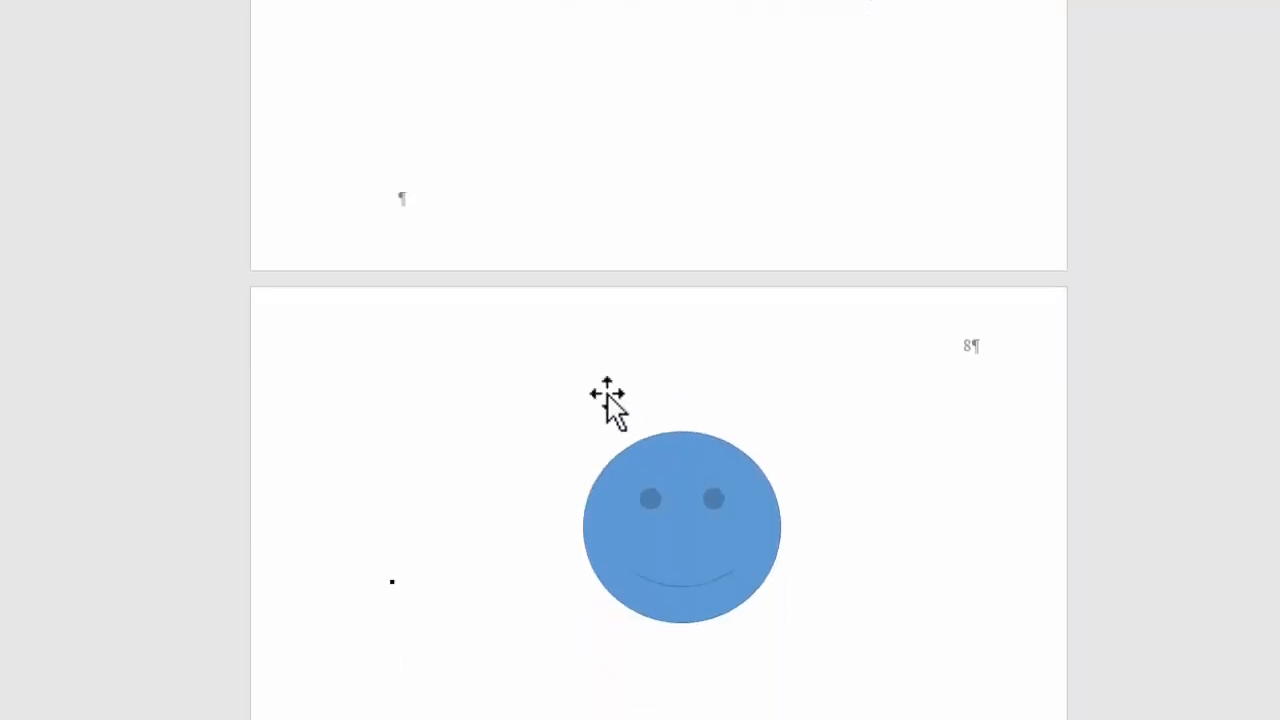
scroll(607, 395, down, 7)
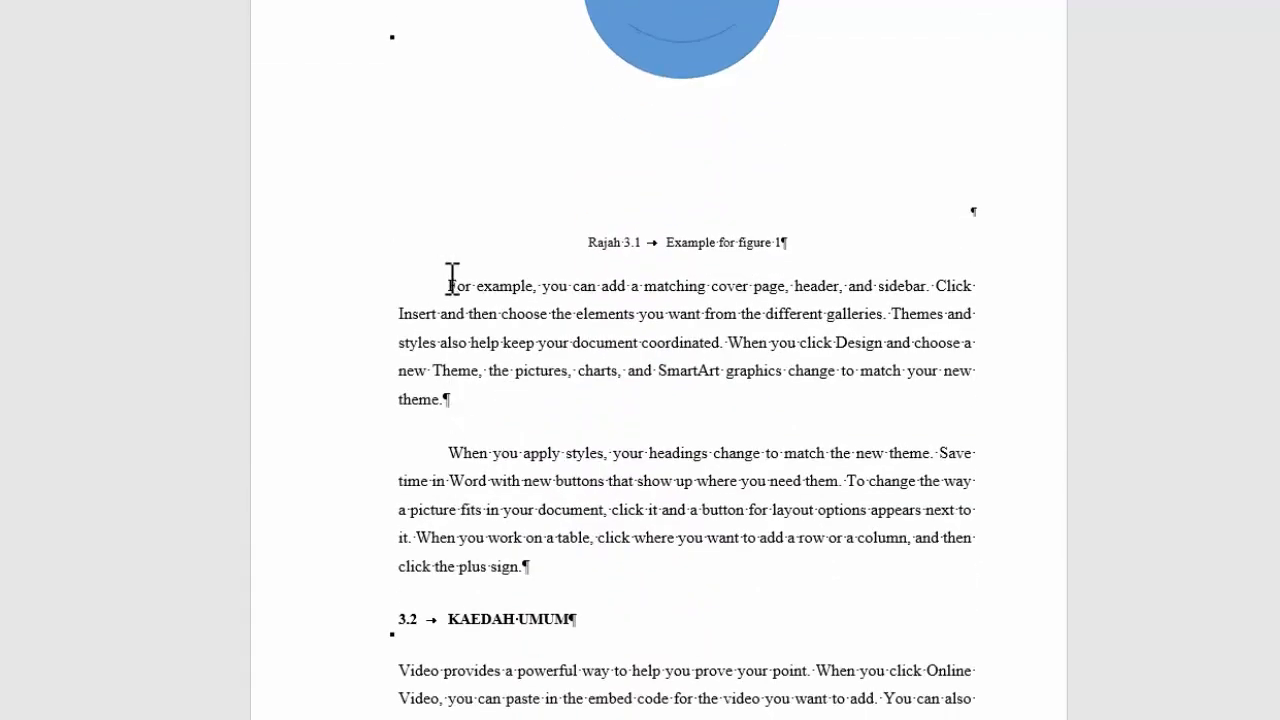
drag(449, 284, 518, 569)
key(ctrl+c)
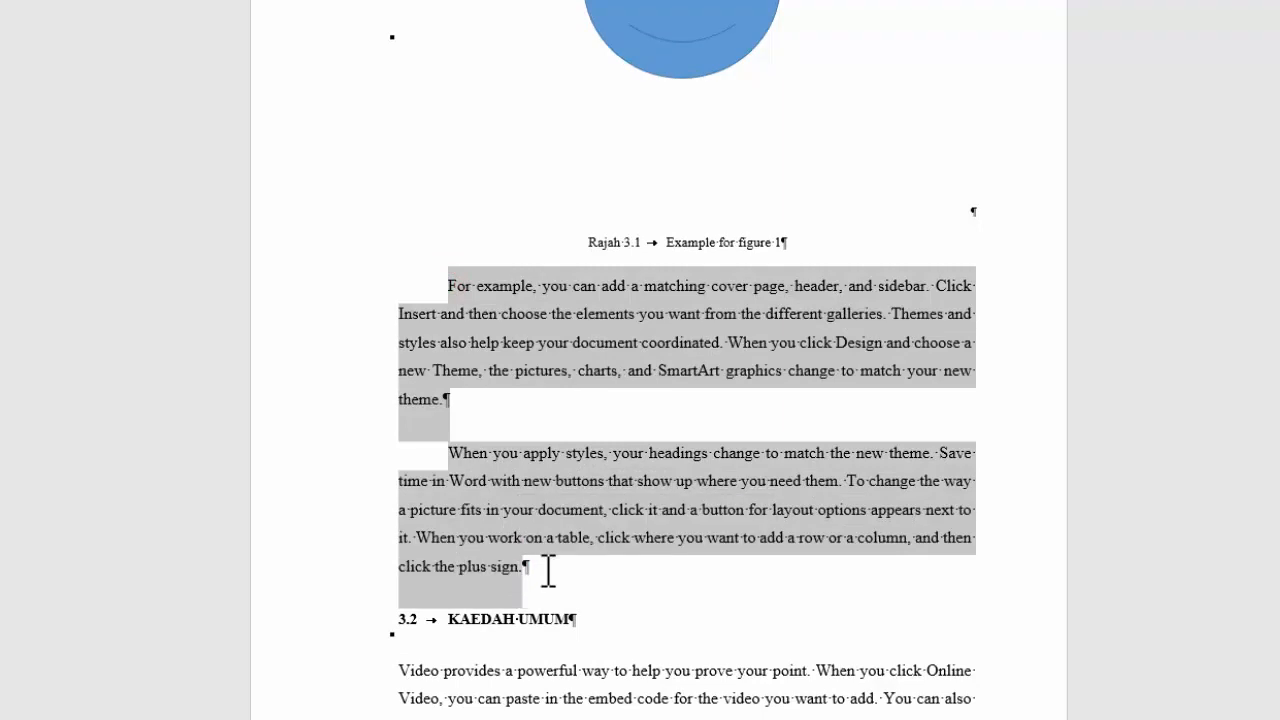
key(Delete)
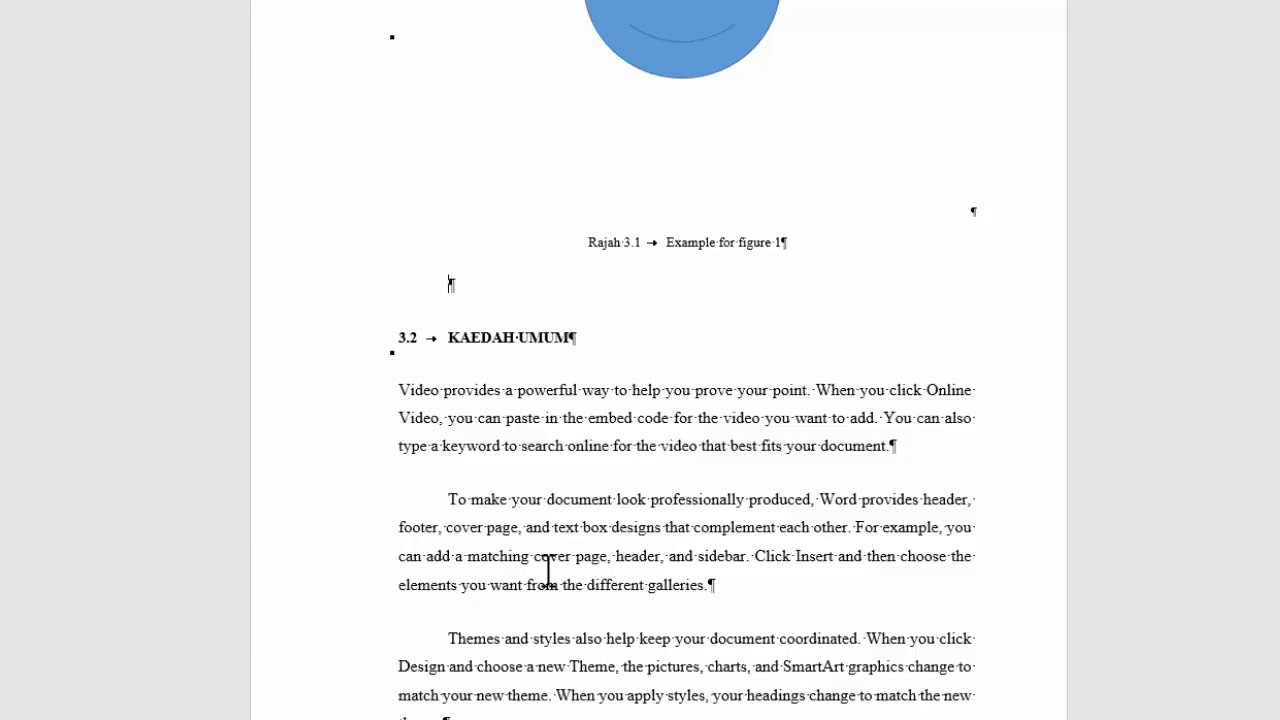
Paste them as a new paragraph after 'document.' on the previous page.
scroll(591, 548, up, 10)
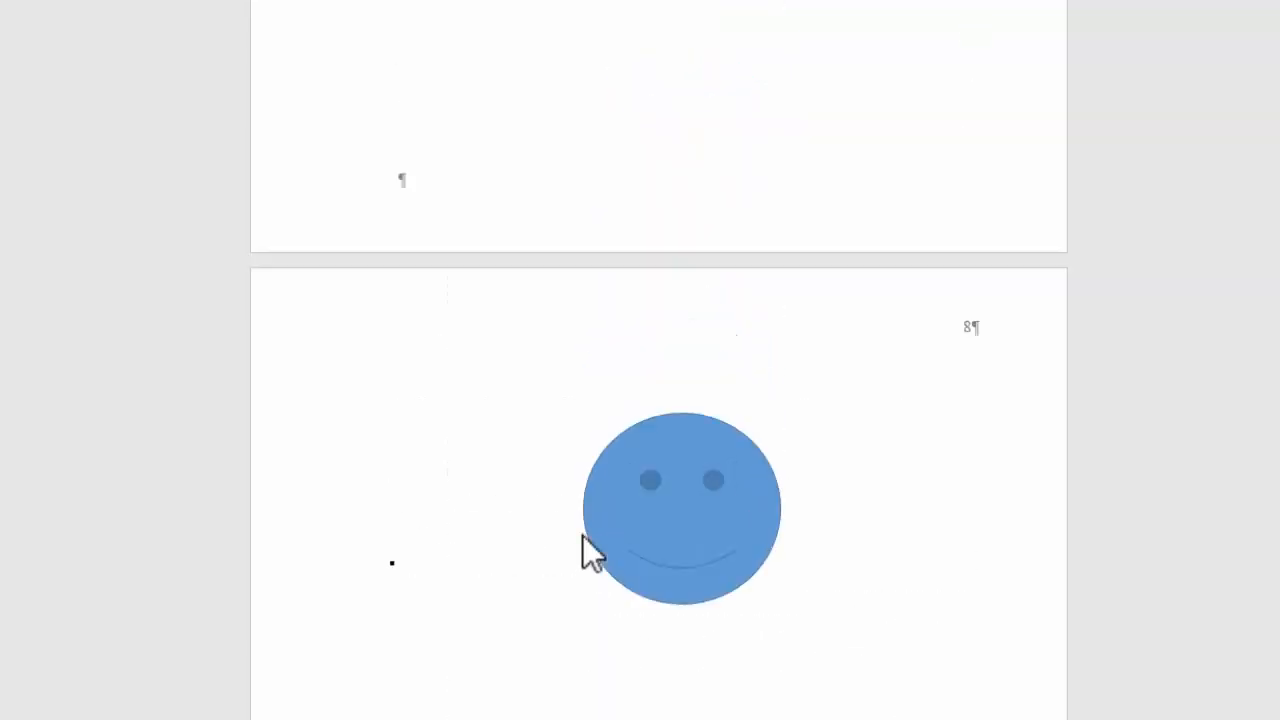
click(963, 203)
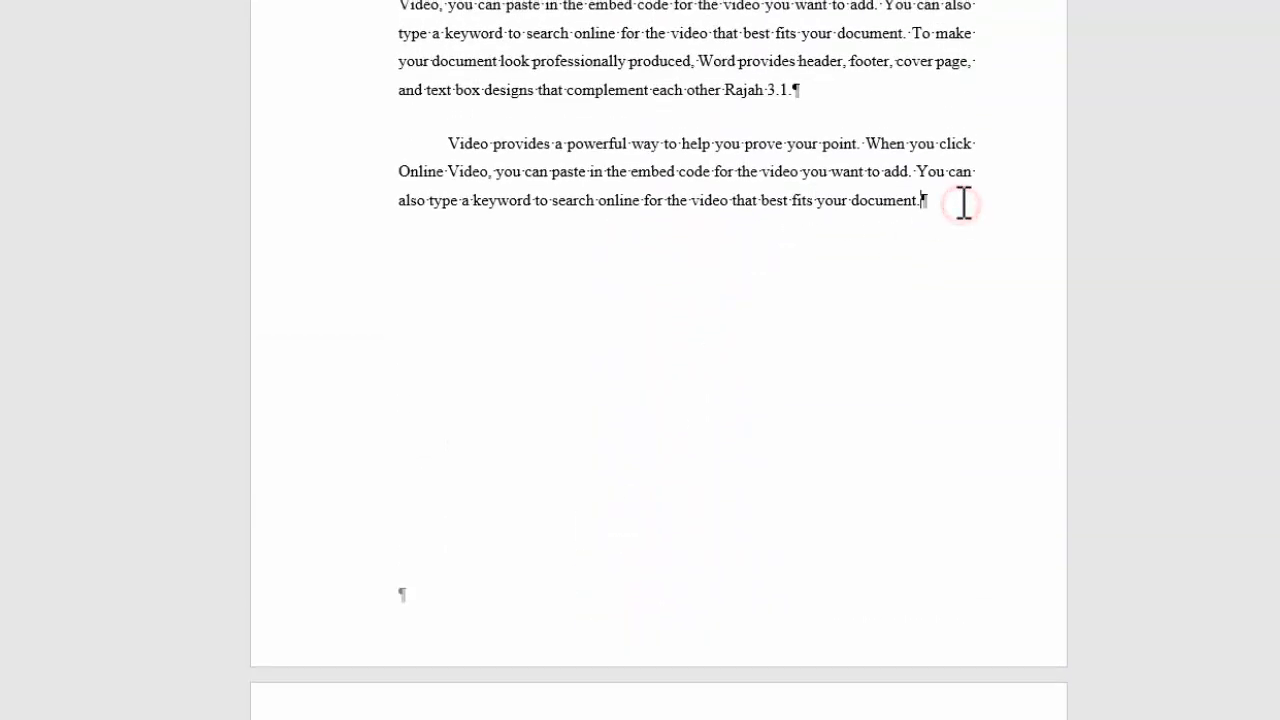
key(Return)
key(ctrl+v)
scroll(914, 260, down, 5)
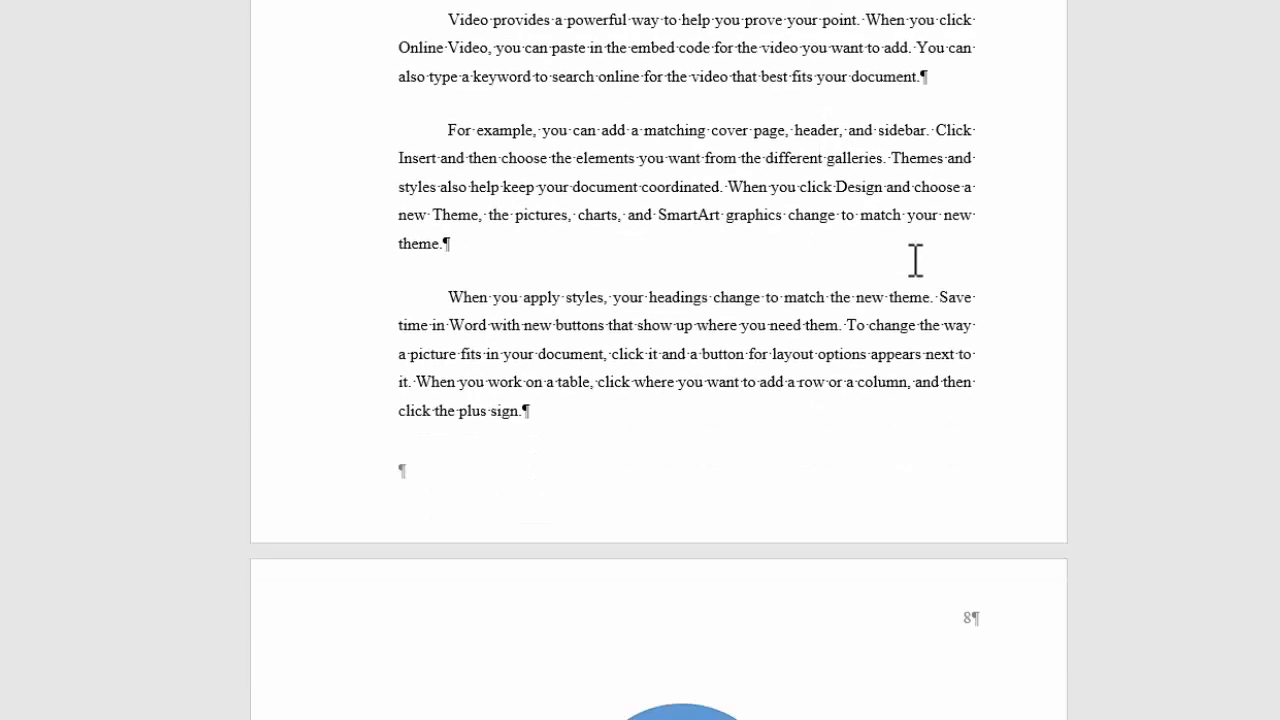
scroll(909, 274, up, 8)
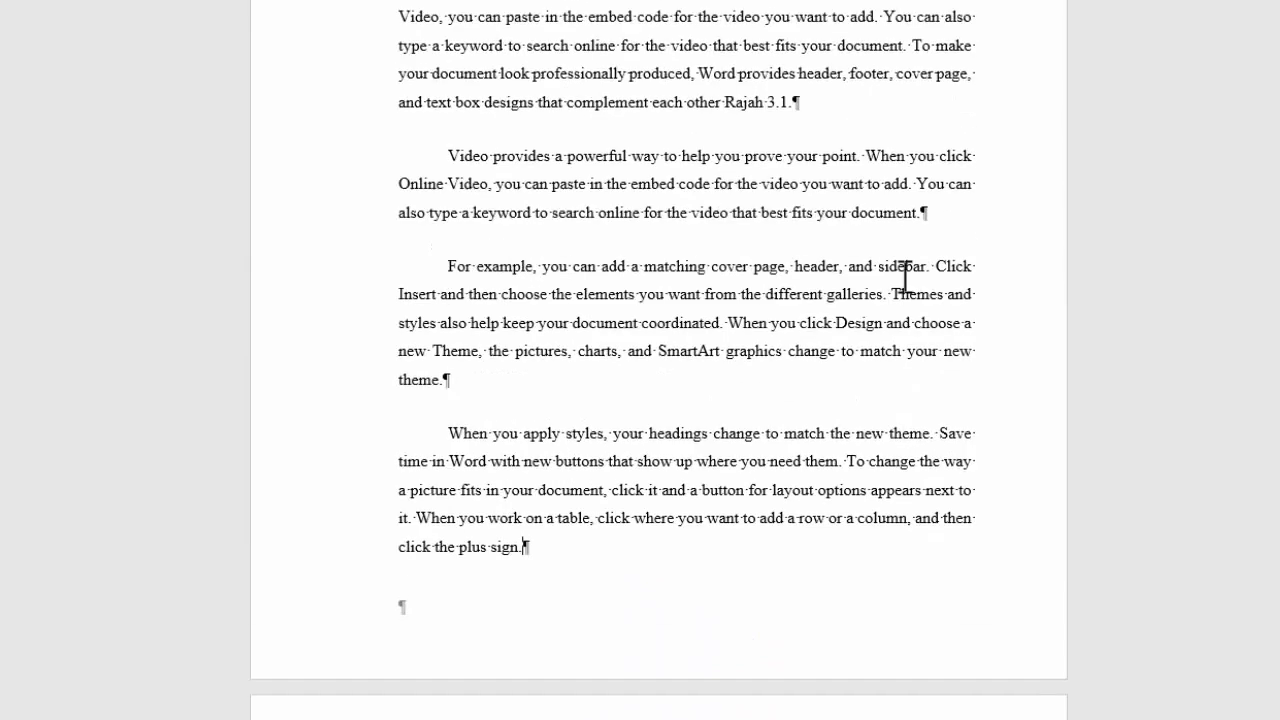
scroll(889, 292, down, 6)
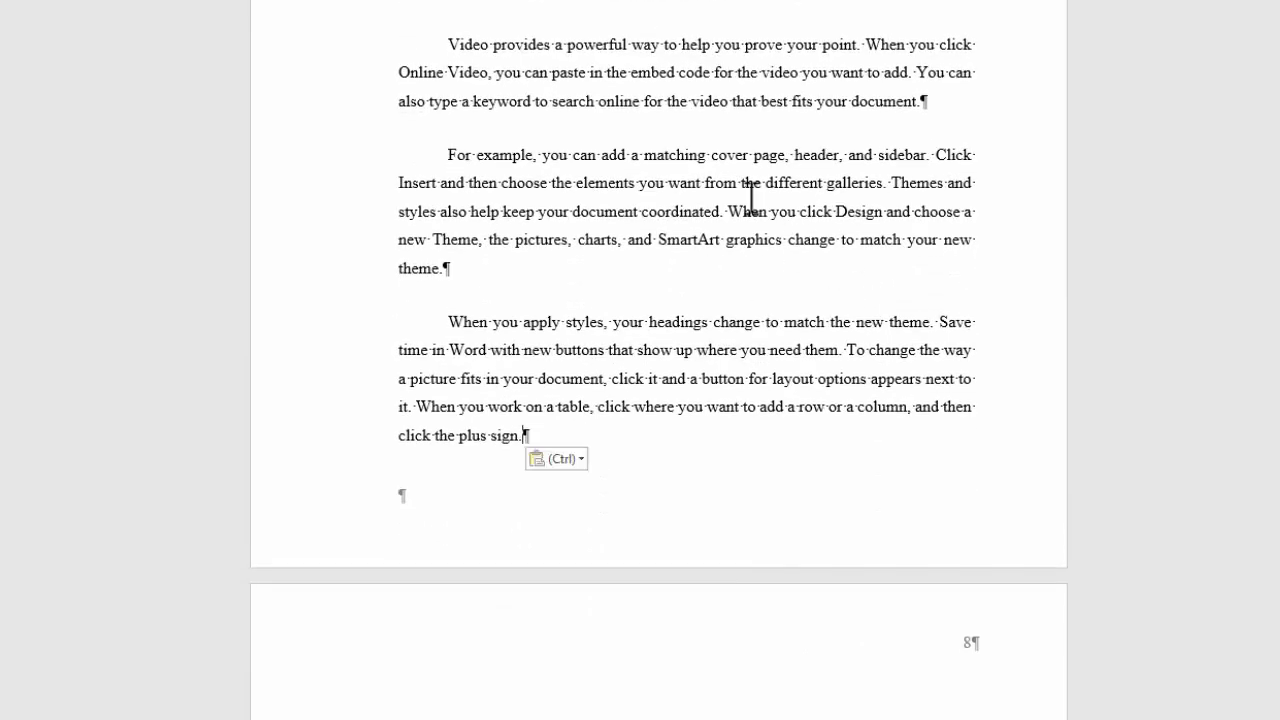
scroll(759, 268, down, 9)
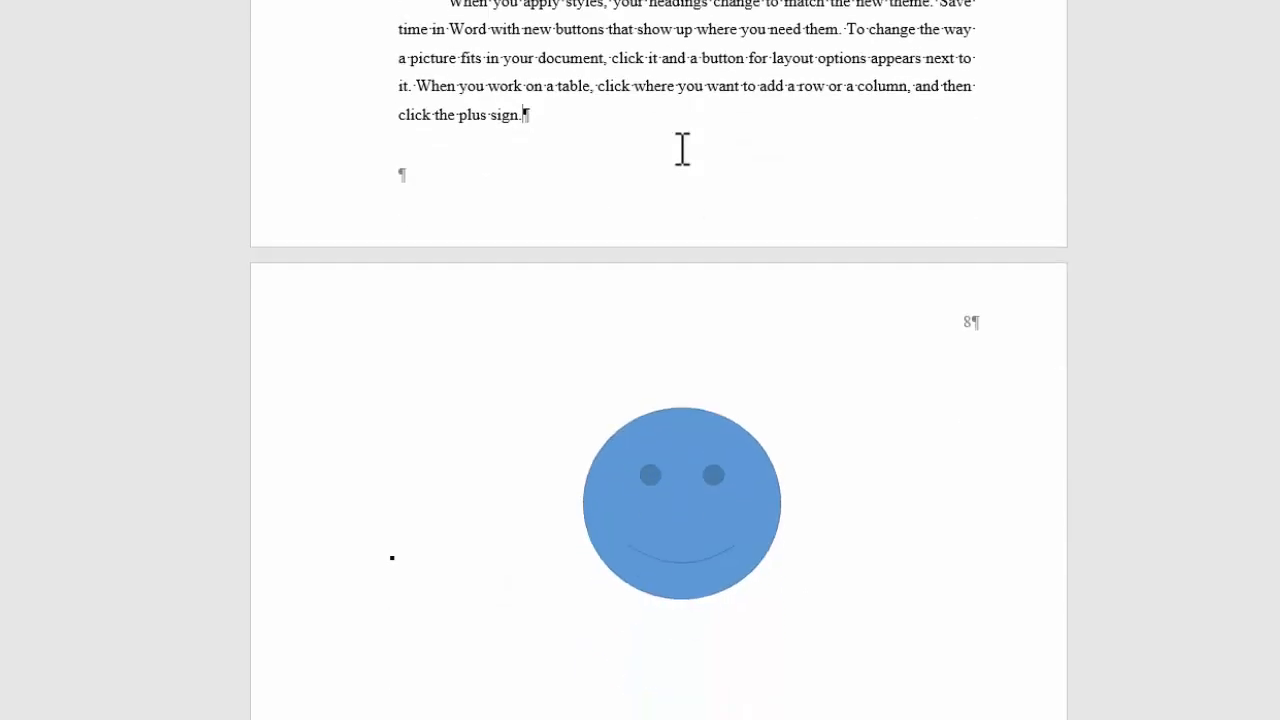
scroll(677, 166, down, 1)
click(514, 489)
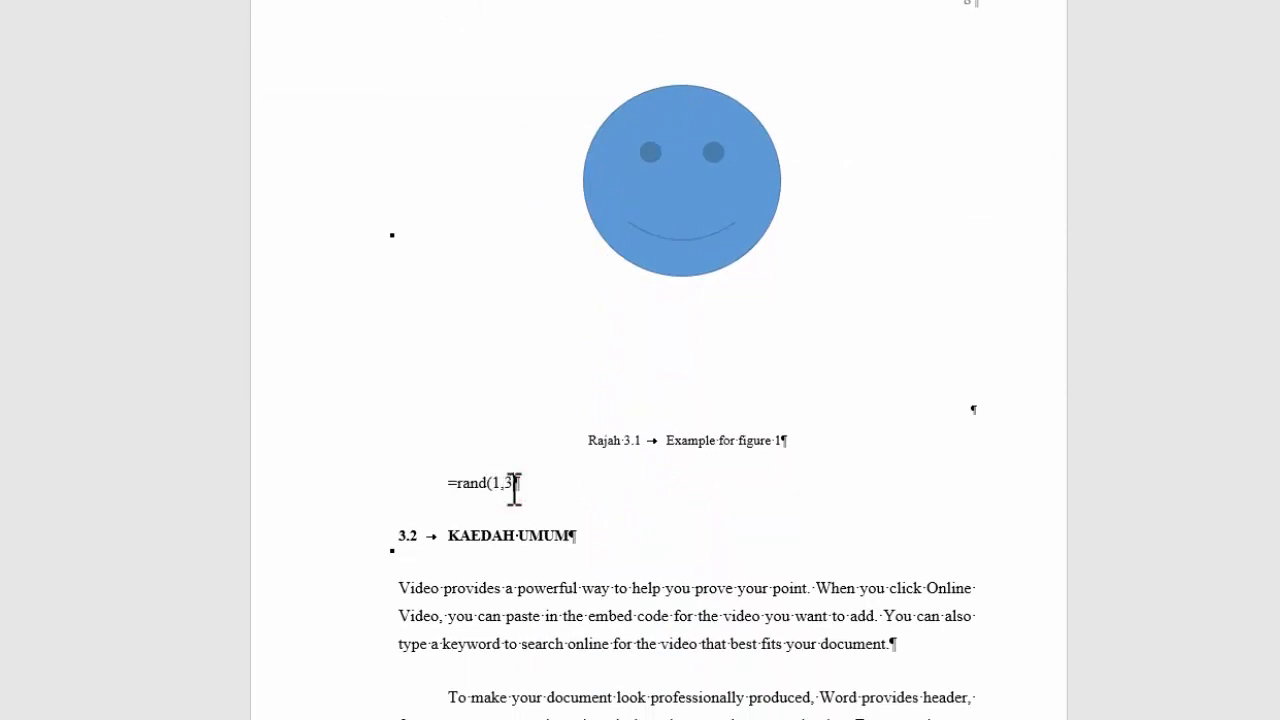
Fill the line under the Rajah 3.1 caption with a =rand(1,3) paragraph, removing the extra blank line.
text(=rand(1,3))
key(Return)
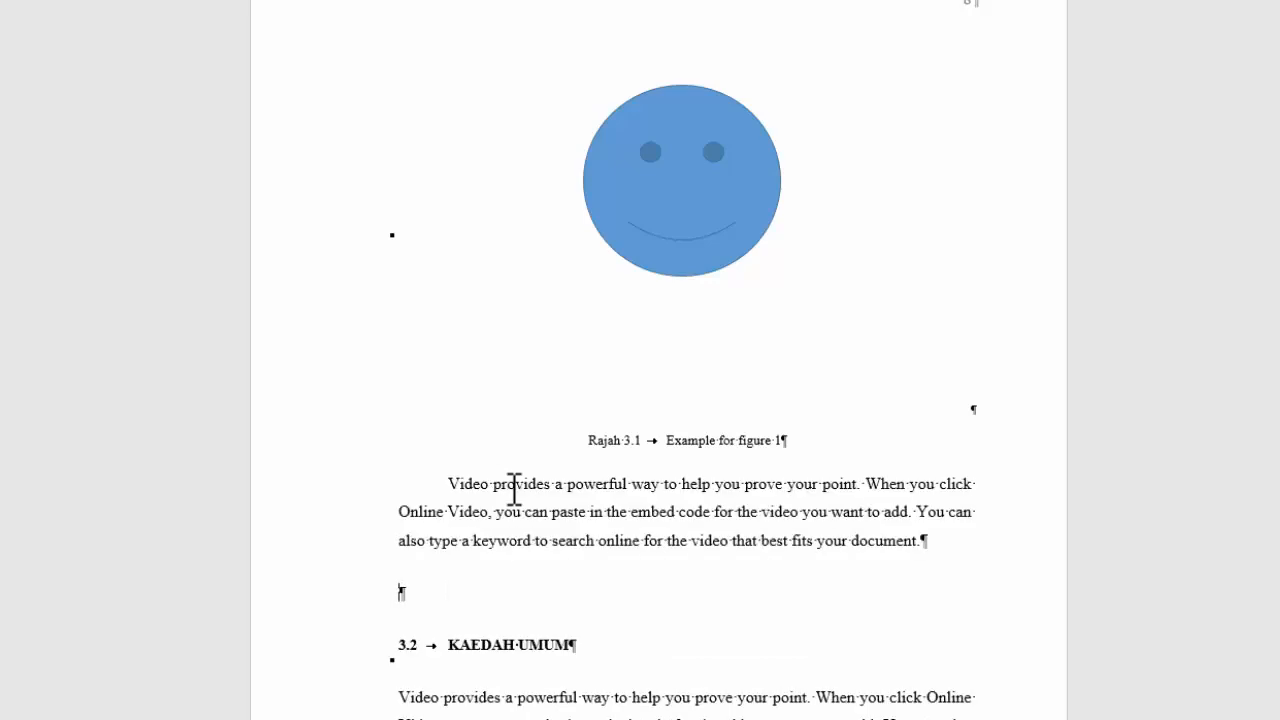
key(BackSpace)
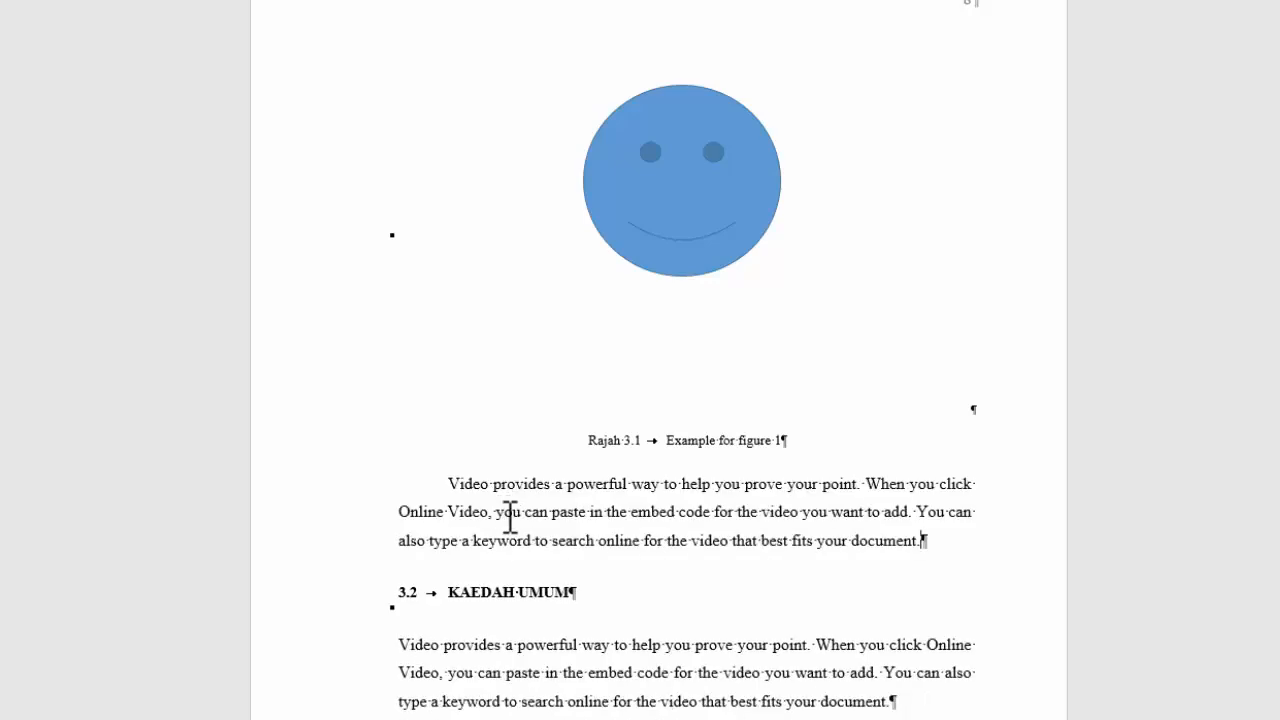
scroll(570, 584, up, 8)
scroll(576, 576, down, 3)
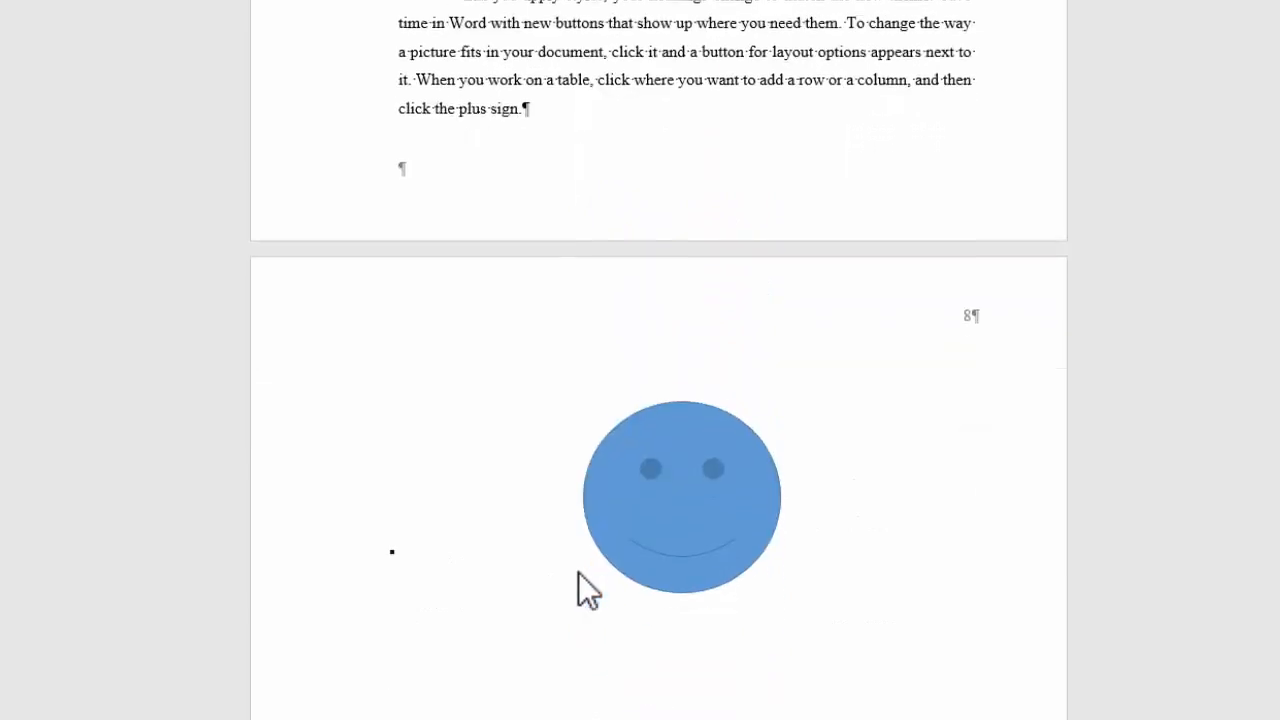
scroll(578, 572, up, 3)
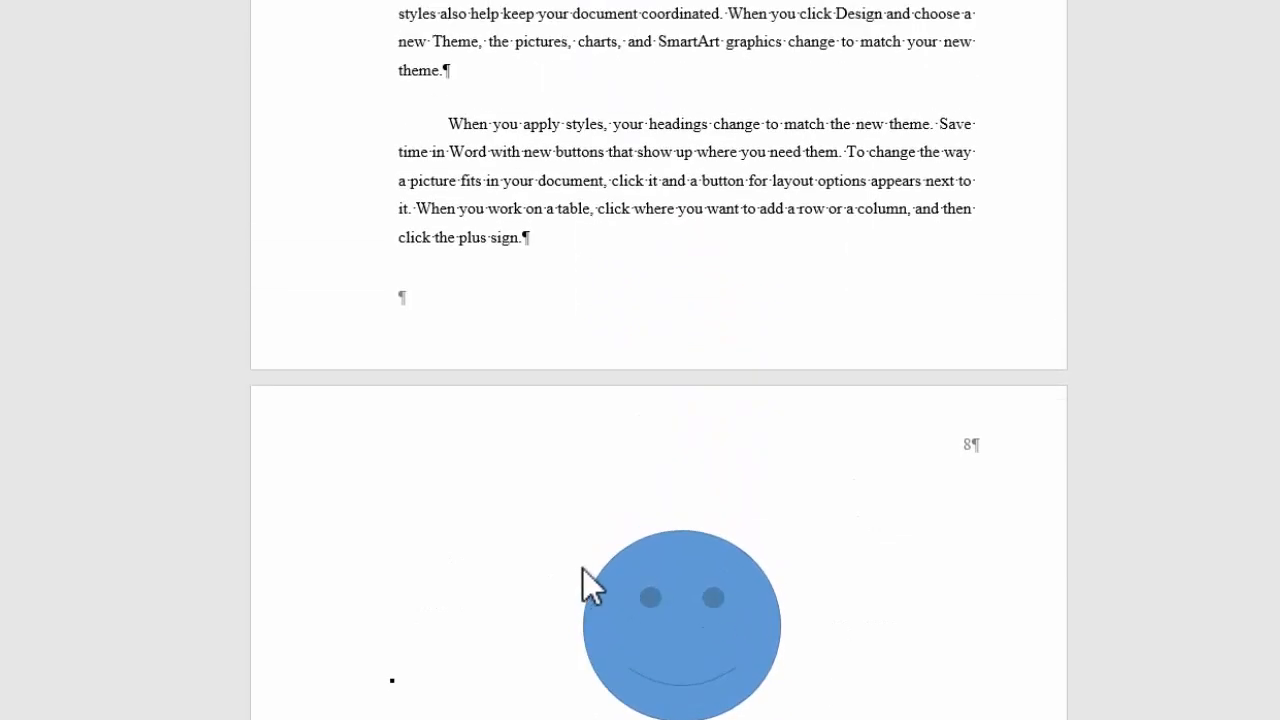
scroll(582, 570, up, 5)
scroll(610, 645, down, 2)
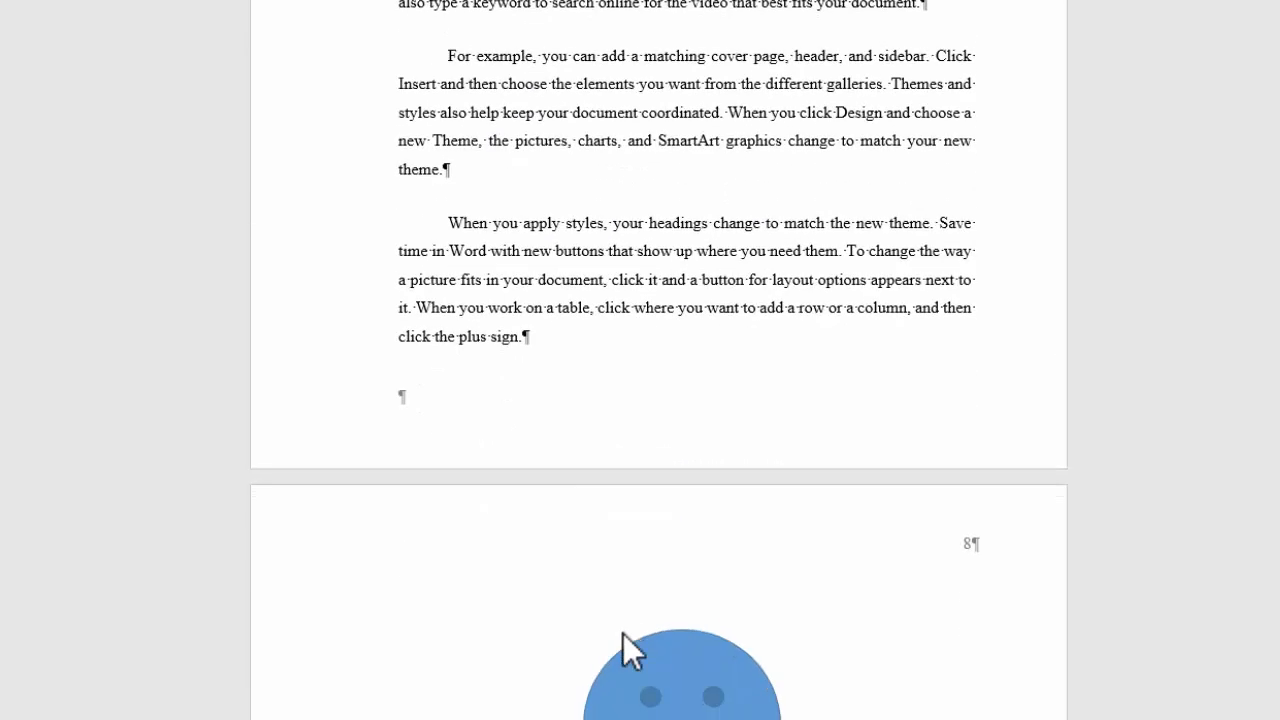
scroll(618, 632, down, 2)
scroll(614, 640, up, 2)
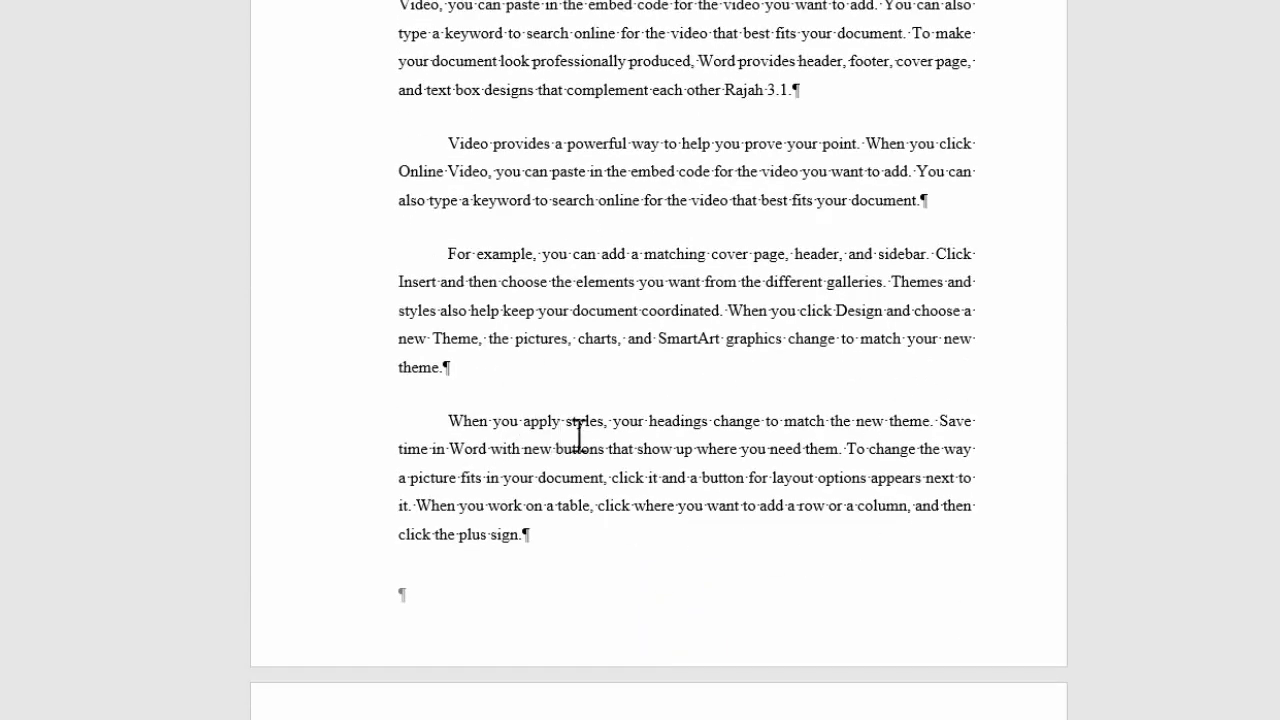
scroll(591, 471, up, 2)
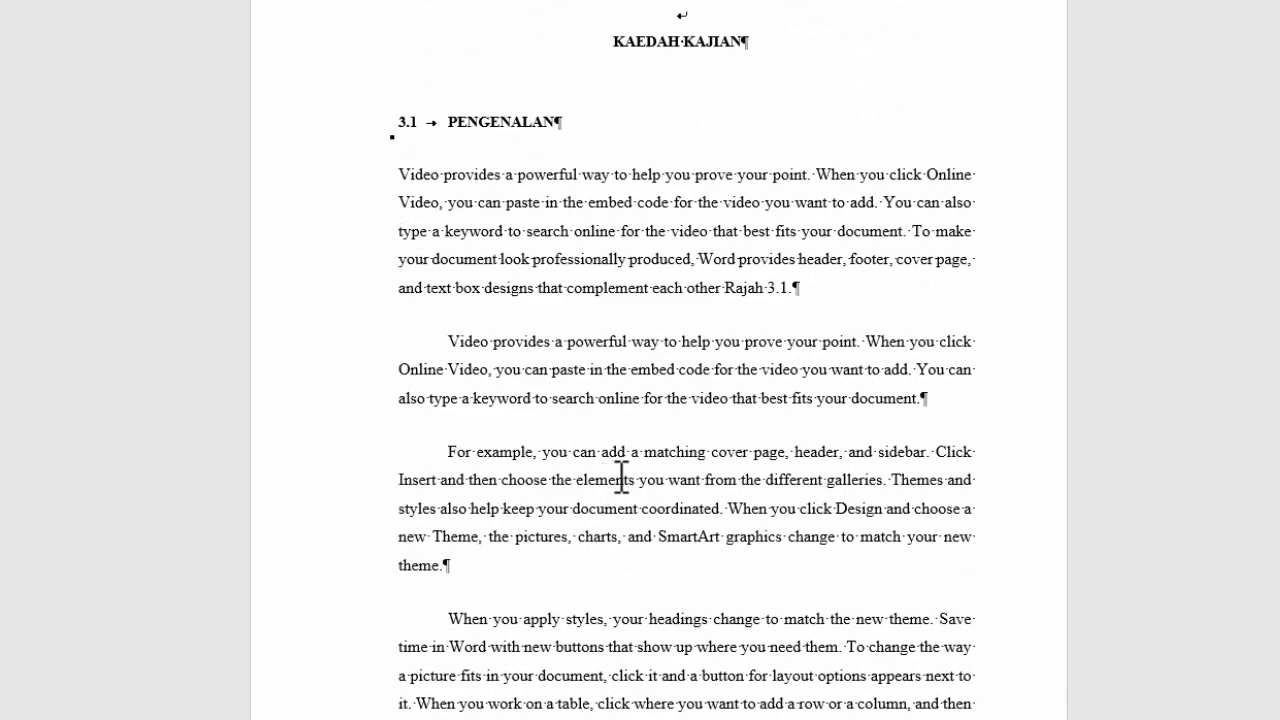
scroll(615, 480, down, 4)
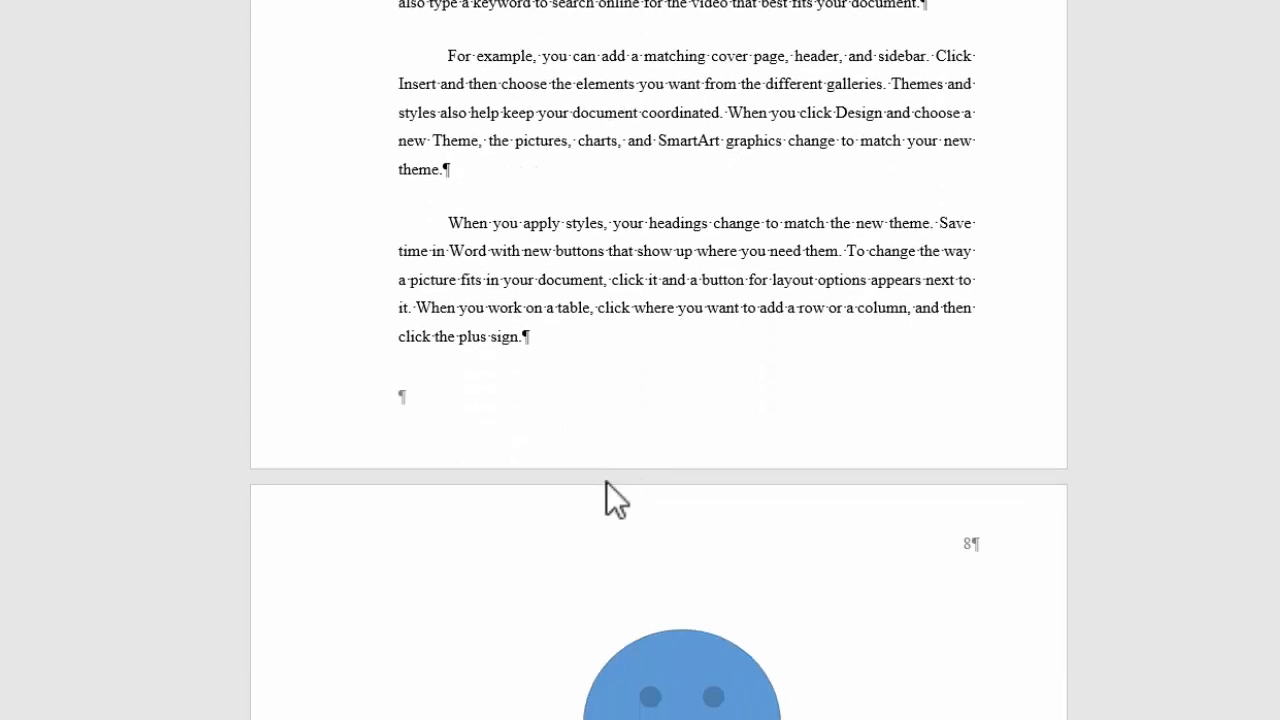
scroll(606, 481, up, 2)
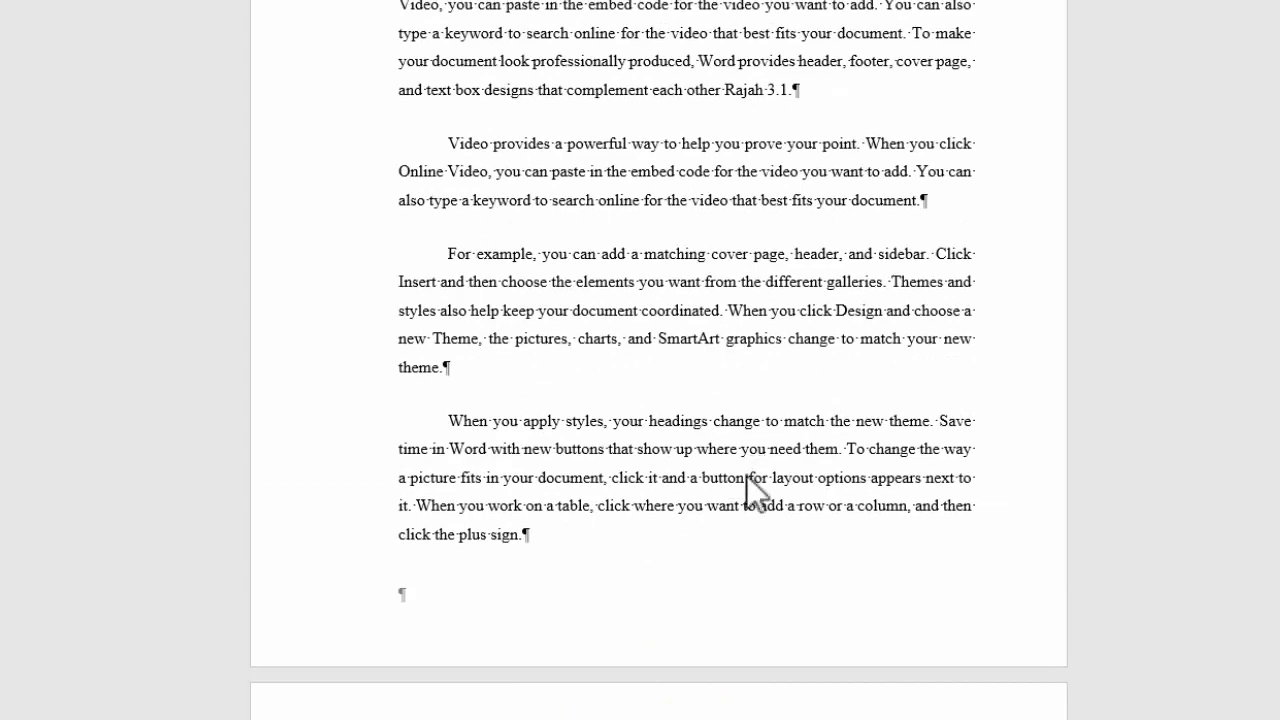
scroll(746, 478, down, 3)
scroll(400, 600, down, 2)
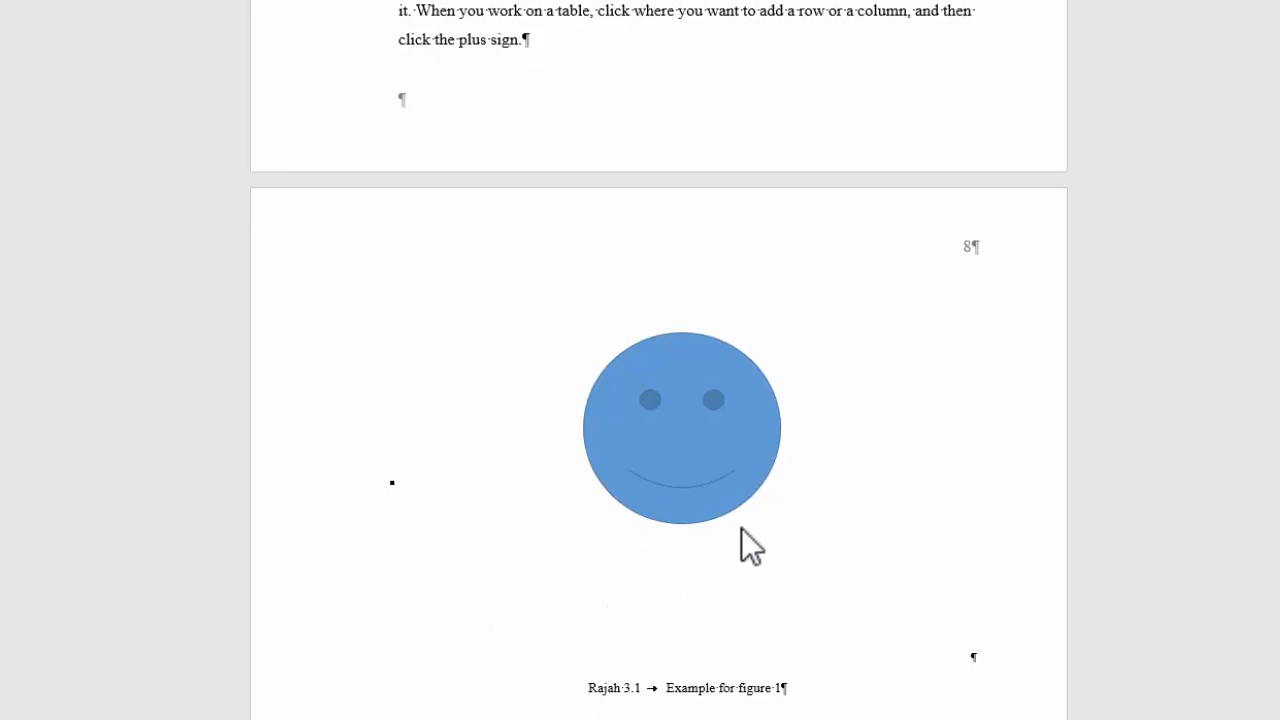
click(727, 500)
scroll(875, 480, down, 2)
click(870, 405)
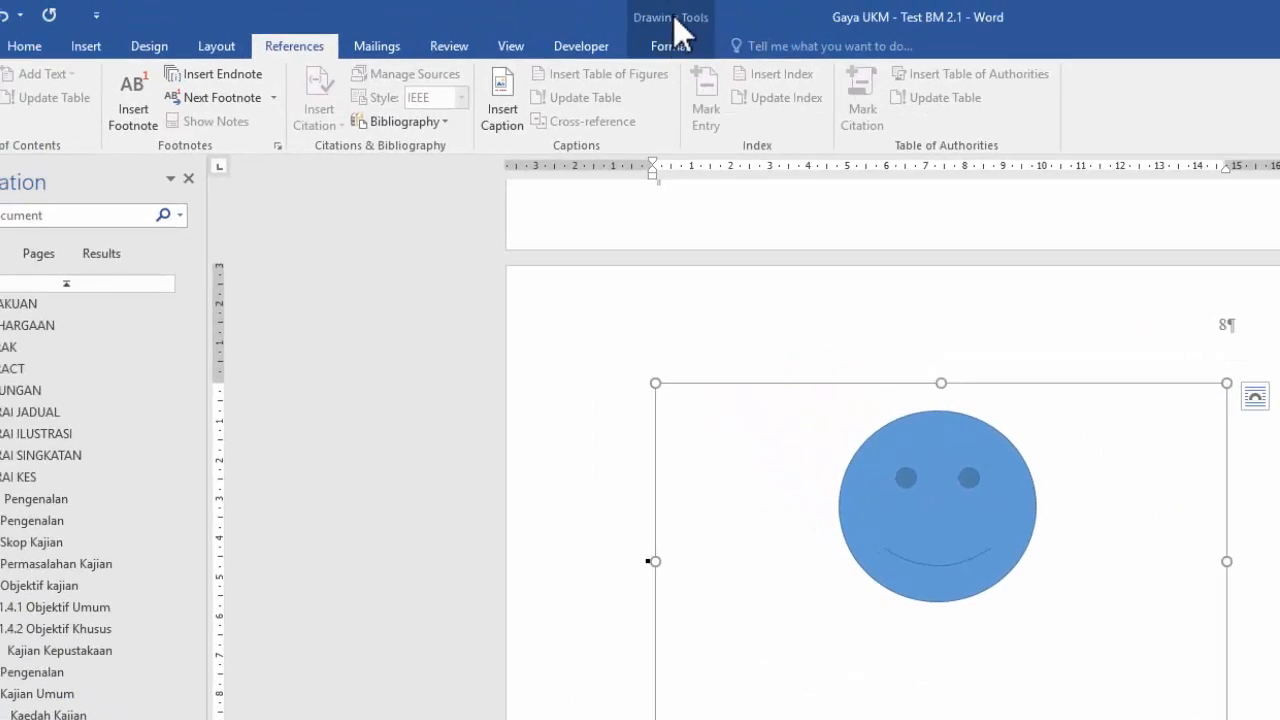
click(683, 46)
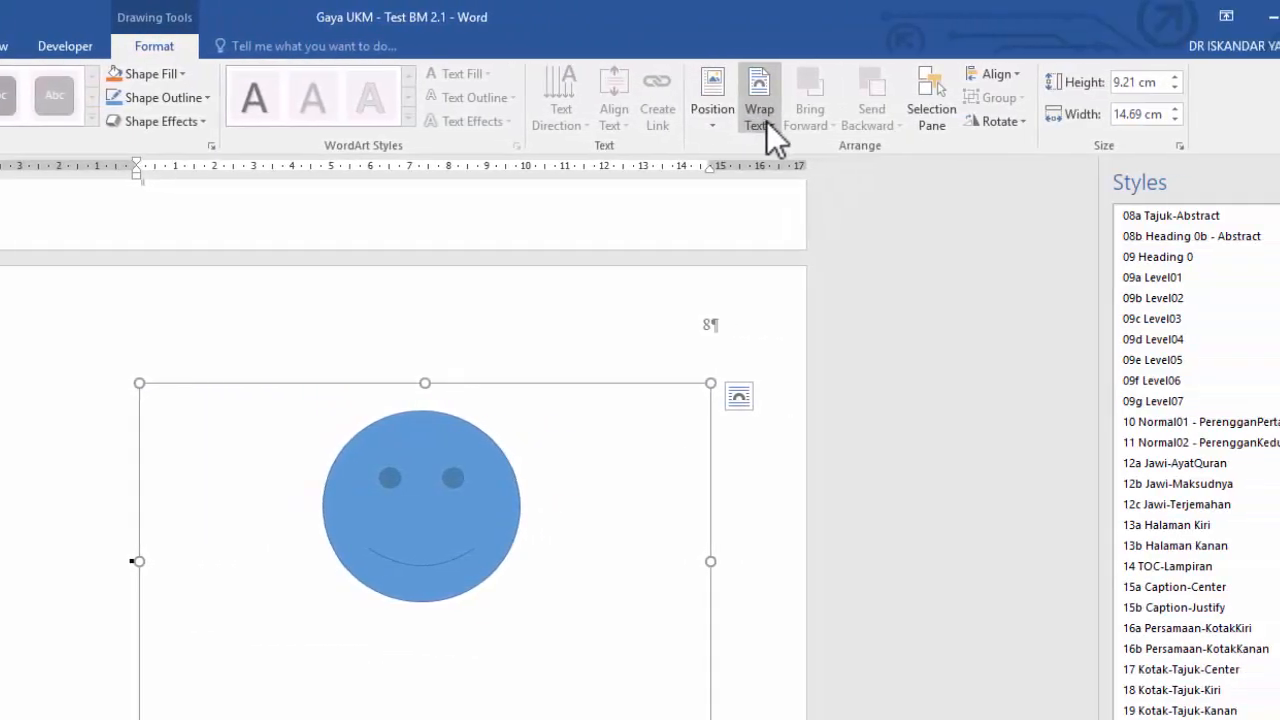
click(770, 122)
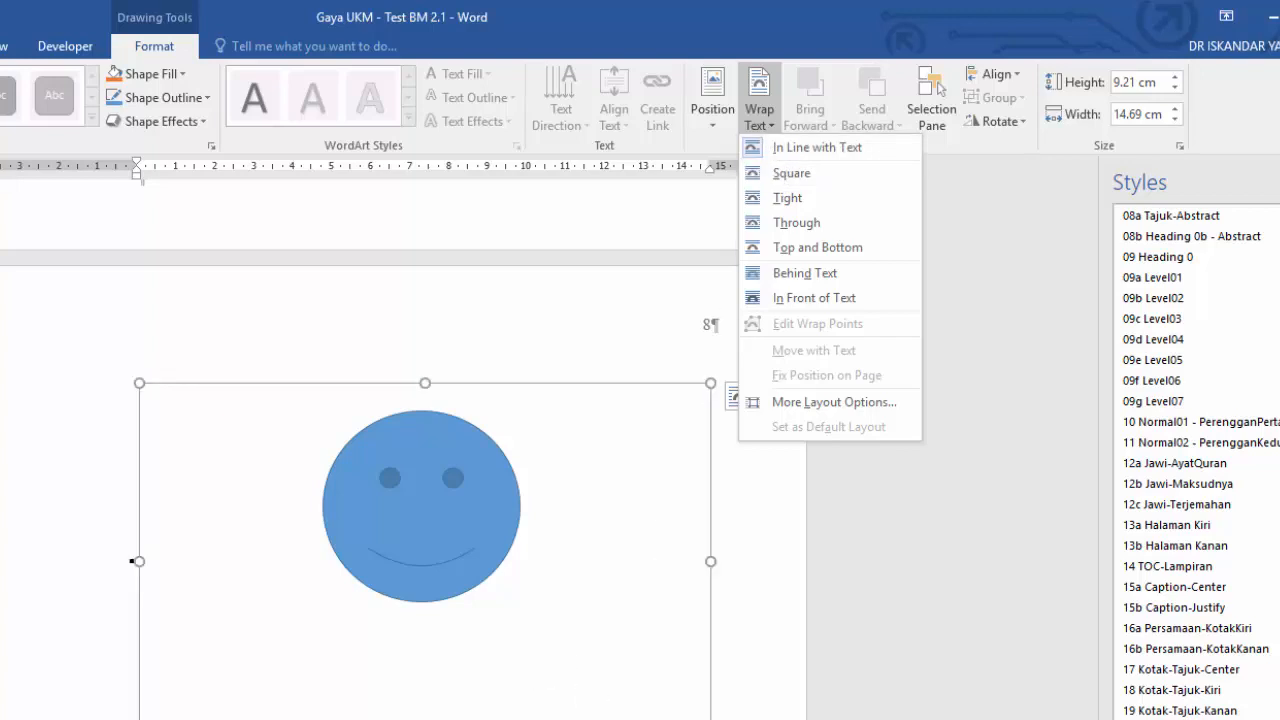
scroll(132, 561, up, 3)
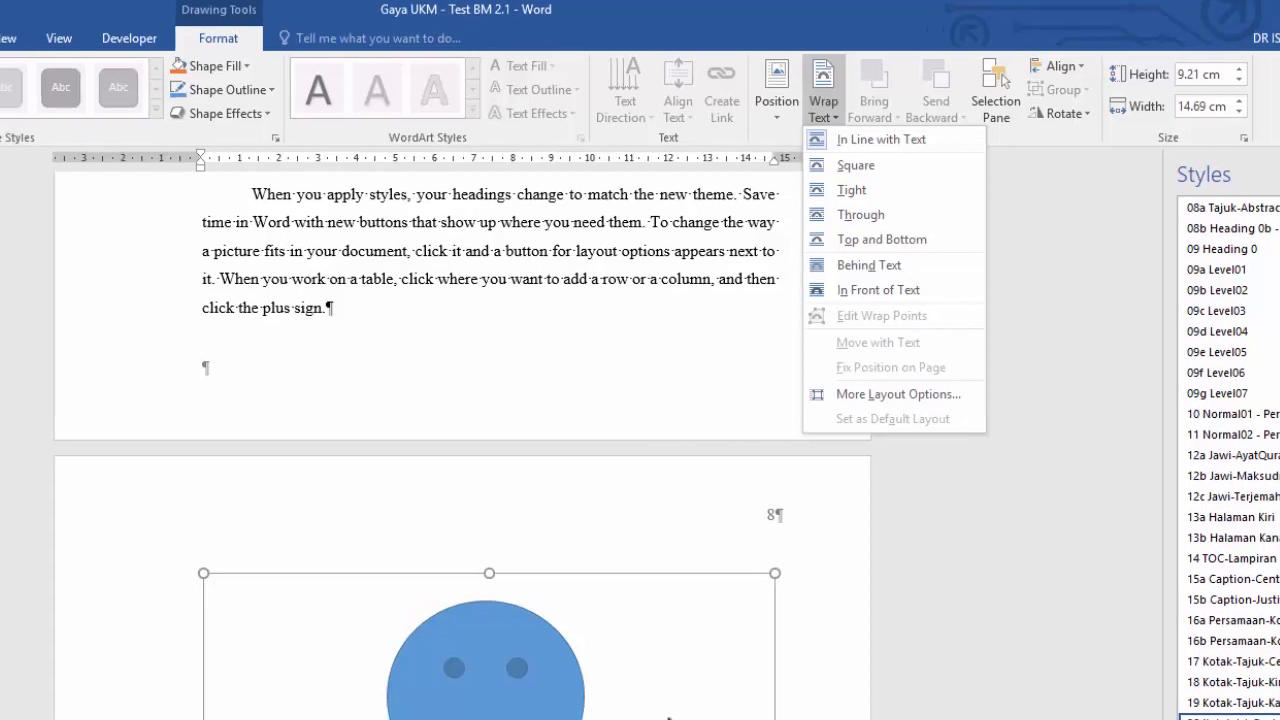
scroll(604, 705, down, 2)
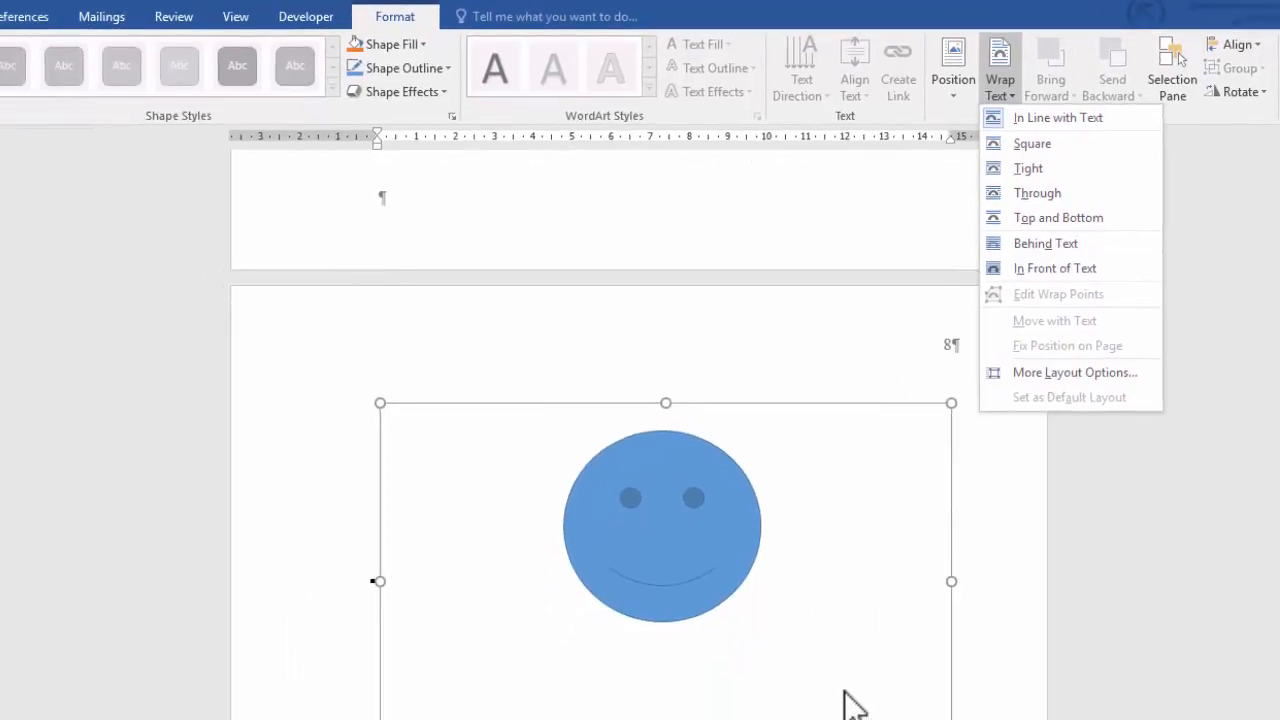
scroll(838, 706, down, 2)
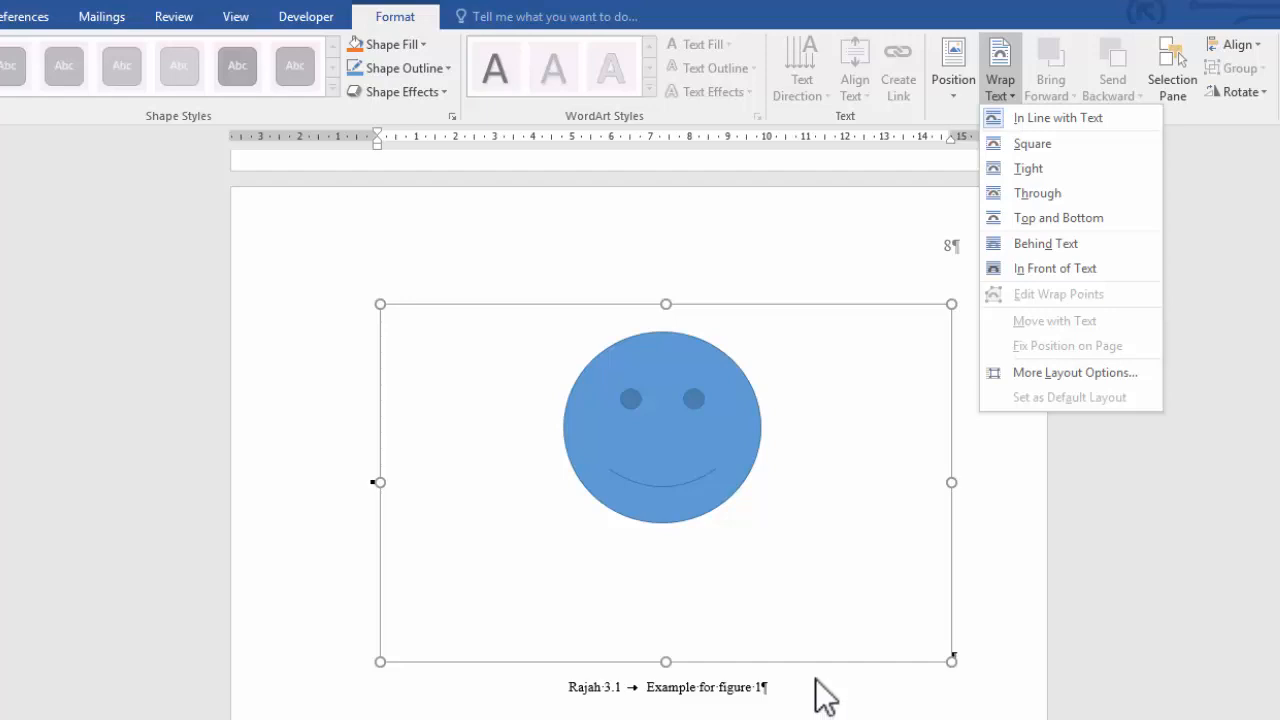
scroll(818, 702, up, 3)
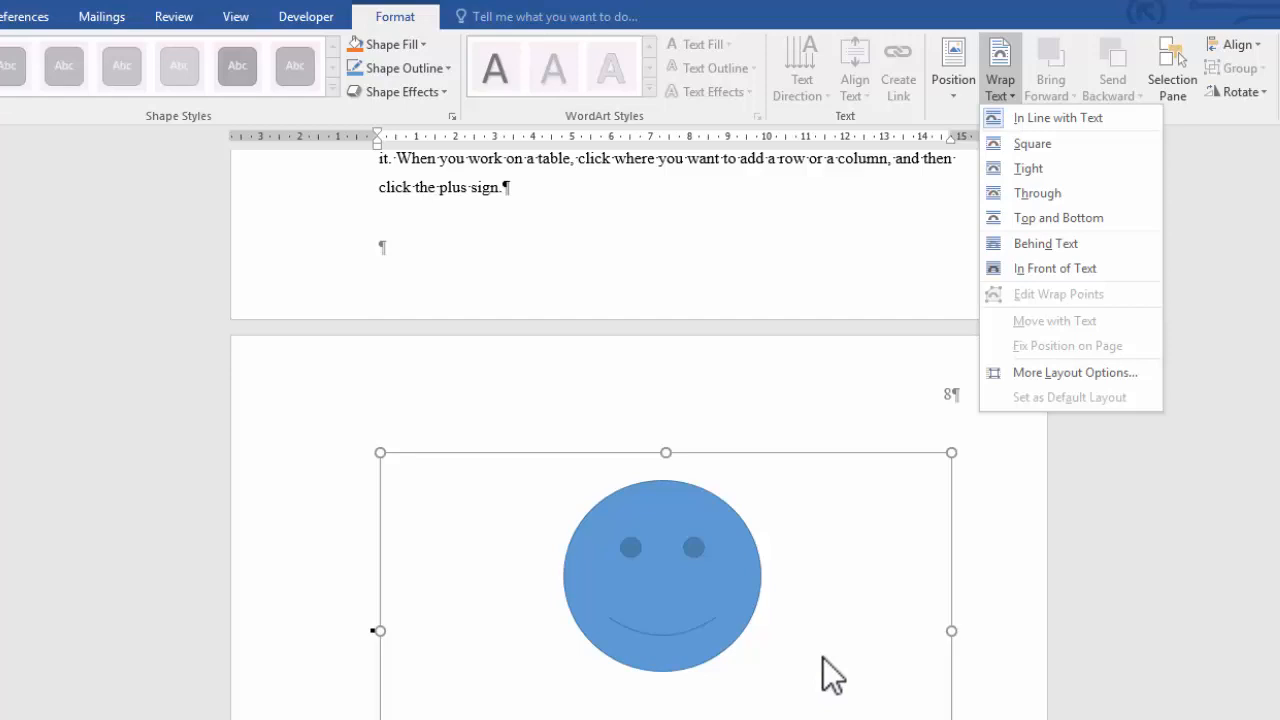
click(978, 571)
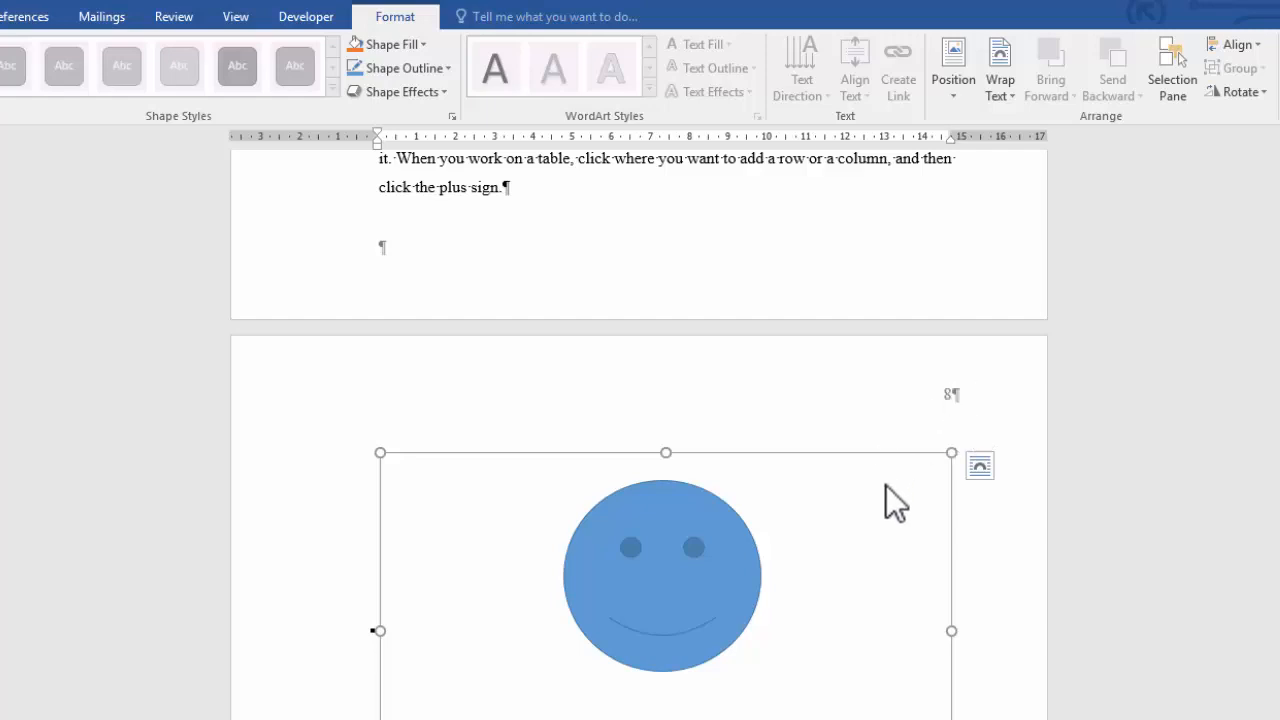
scroll(886, 485, down, 2)
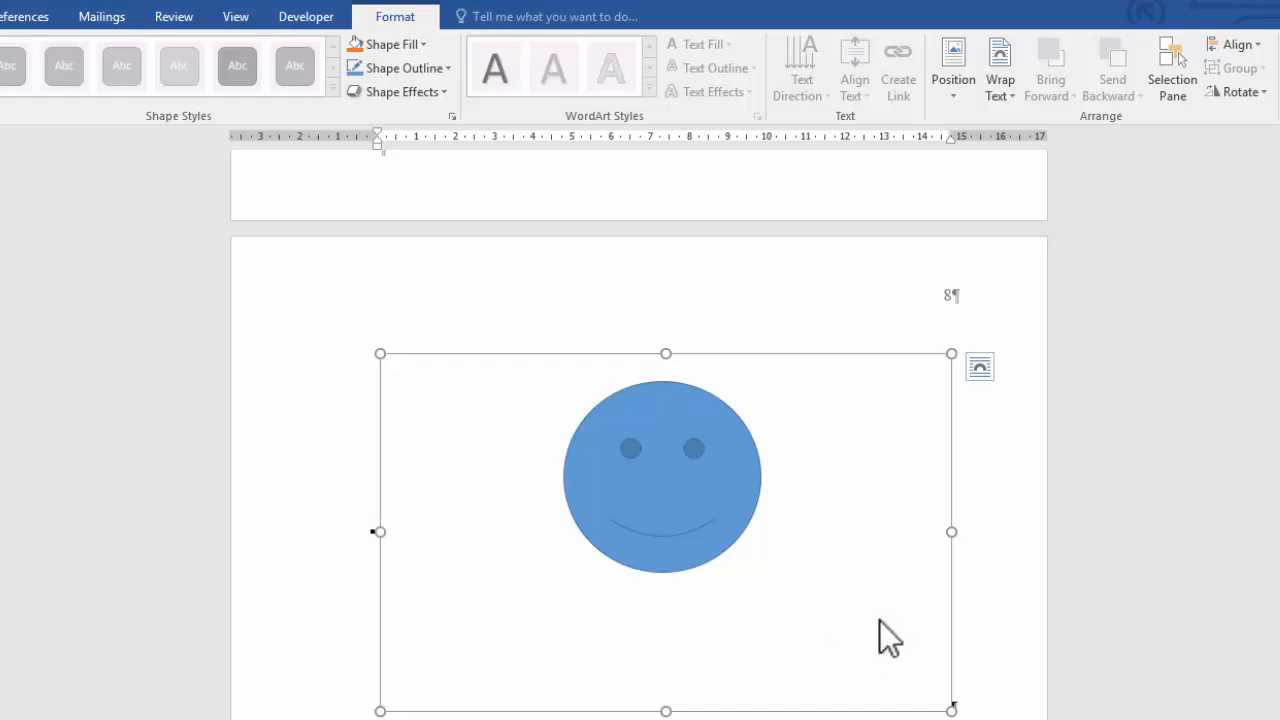
Reduce the smiley canvas's height, then review the chapter layout through to 3.3 KAEDAH LAIN.
drag(664, 711, 671, 606)
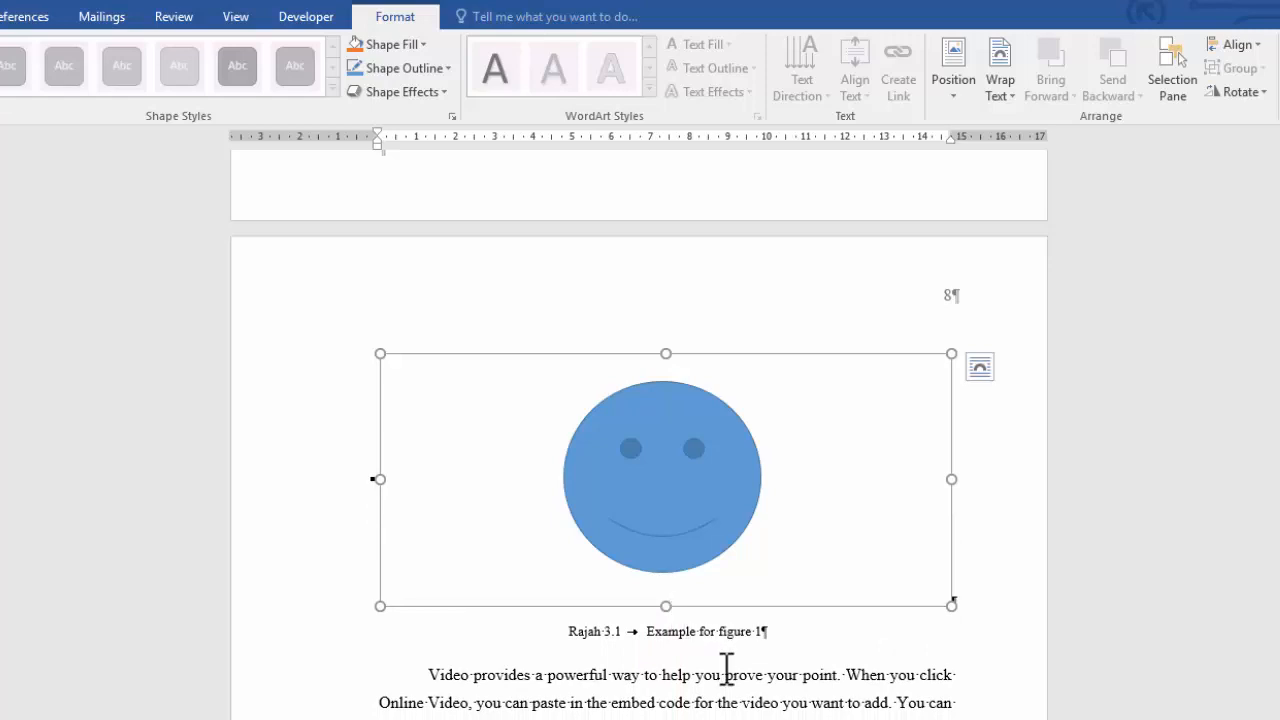
scroll(953, 600, down, 7)
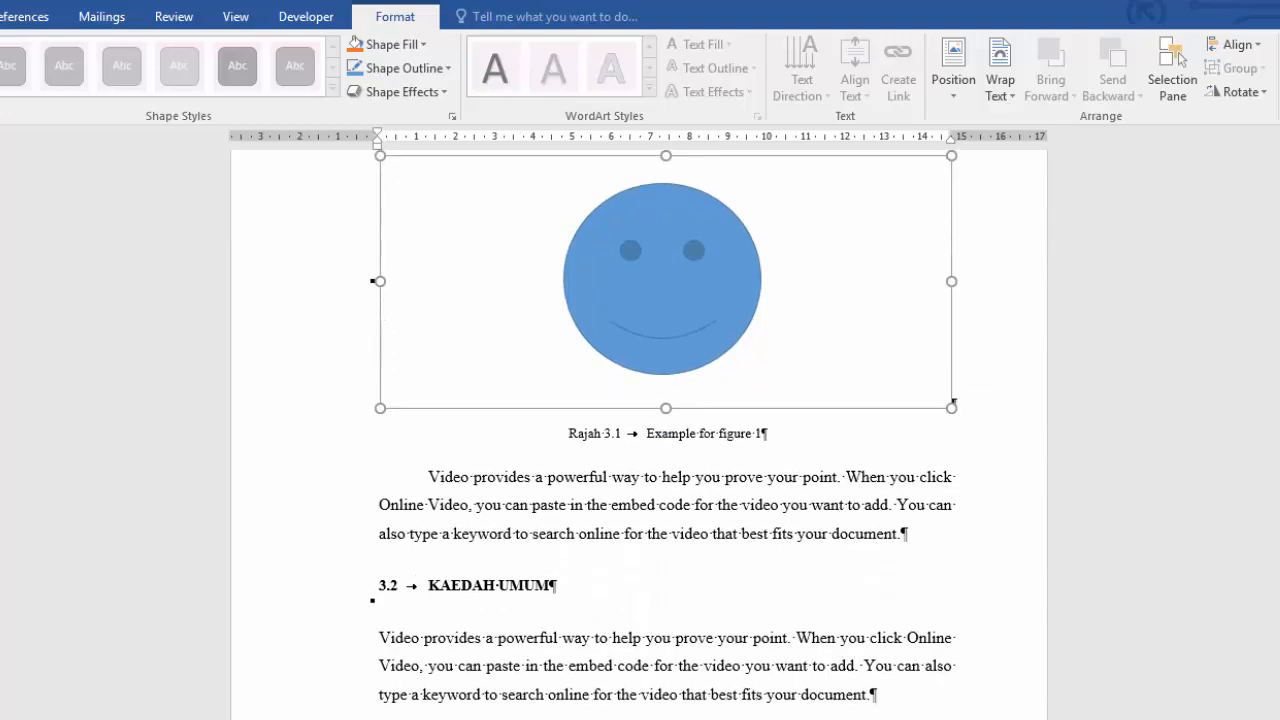
scroll(640, 430, down, 1)
scroll(640, 430, up, 3)
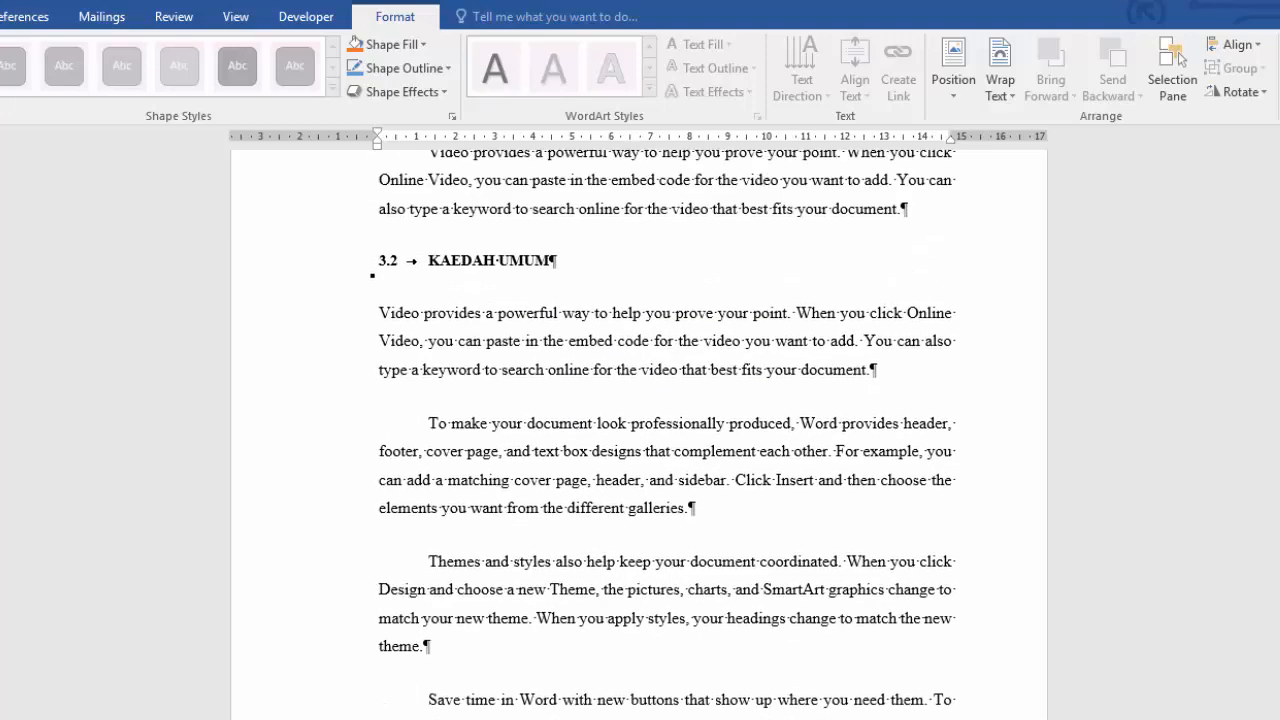
scroll(640, 430, down, 6)
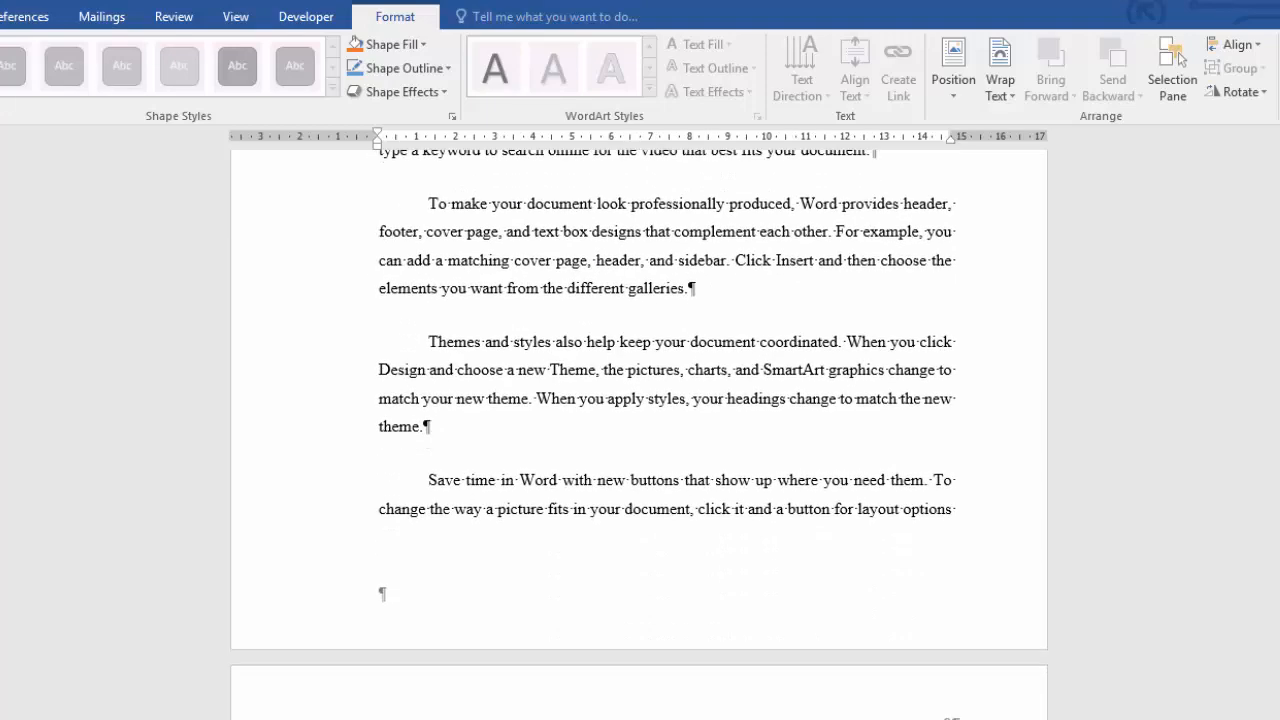
scroll(800, 697, down, 4)
scroll(810, 640, up, 9)
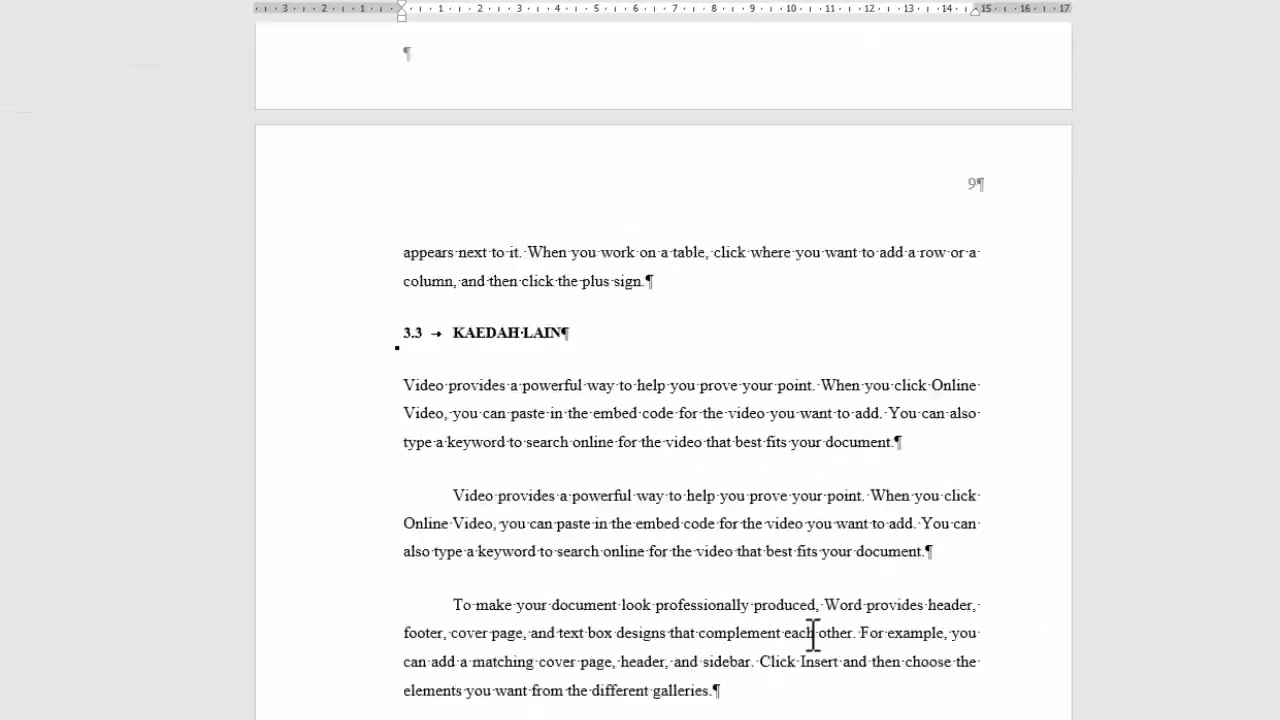
scroll(815, 632, up, 3)
scroll(815, 632, down, 10)
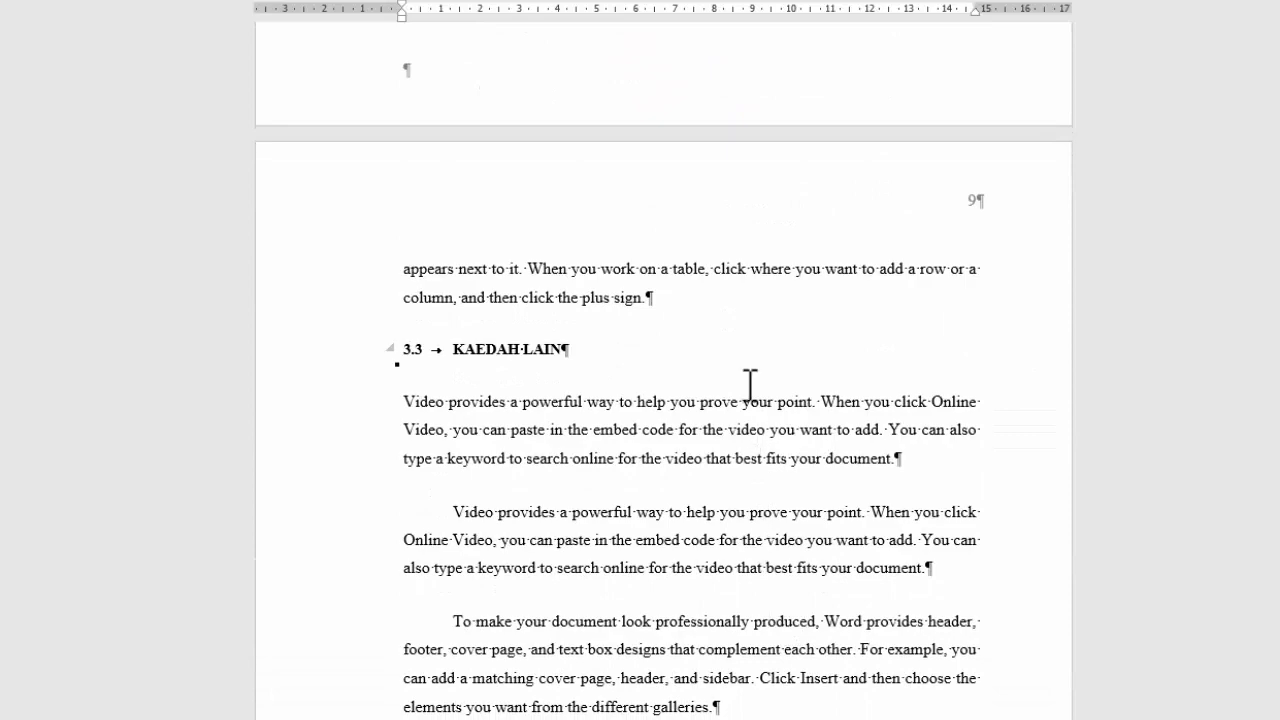
scroll(735, 460, down, 4)
scroll(734, 478, down, 3)
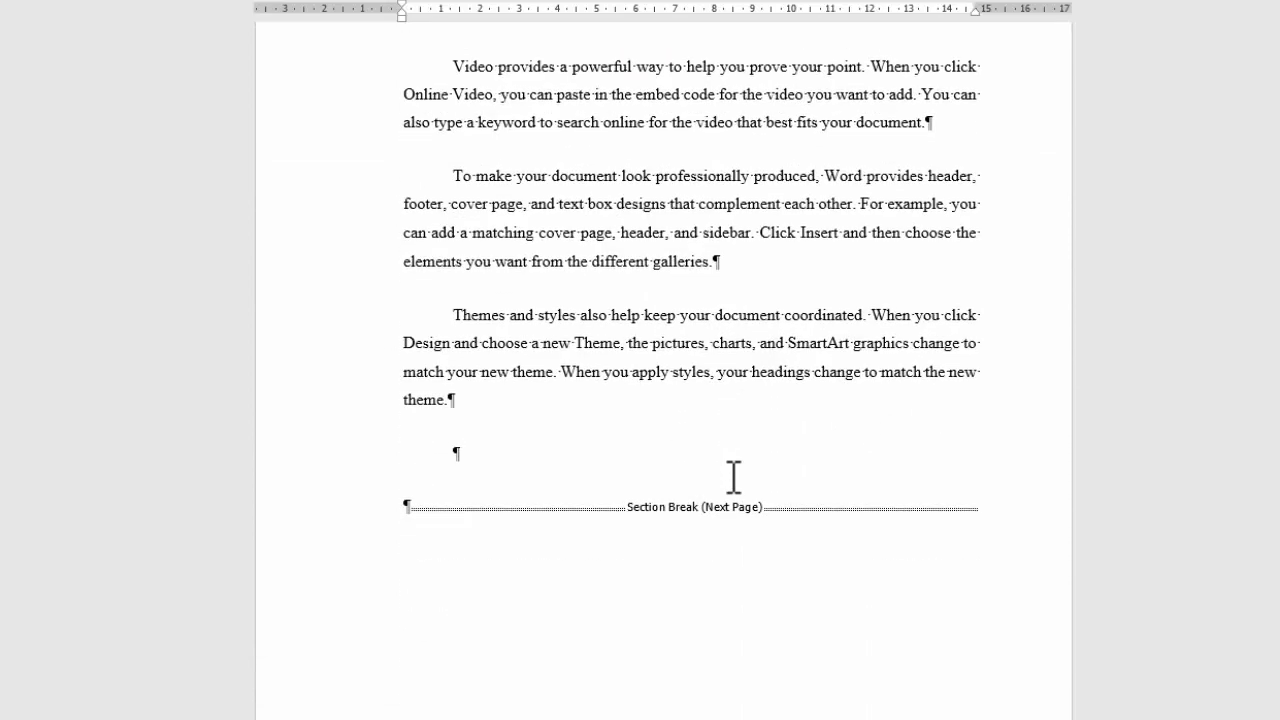
scroll(734, 478, up, 18)
scroll(733, 477, up, 3)
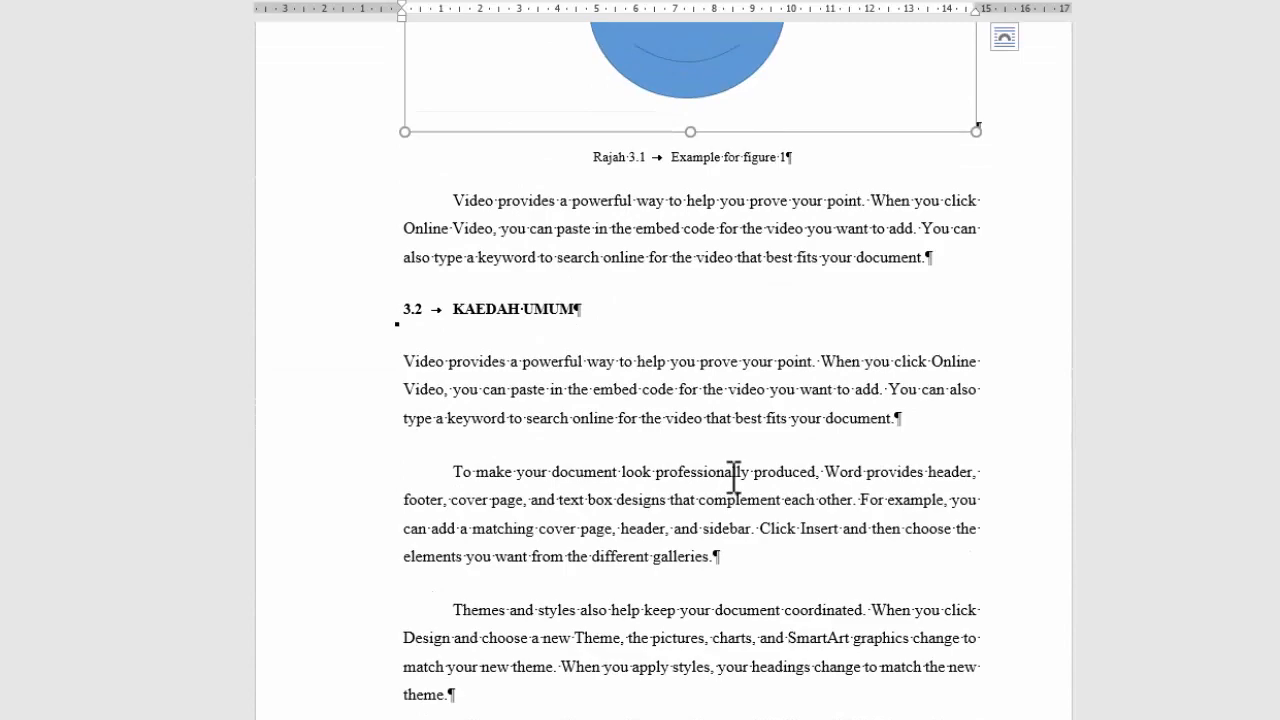
scroll(991, 266, down, 4)
scroll(606, 434, up, 8)
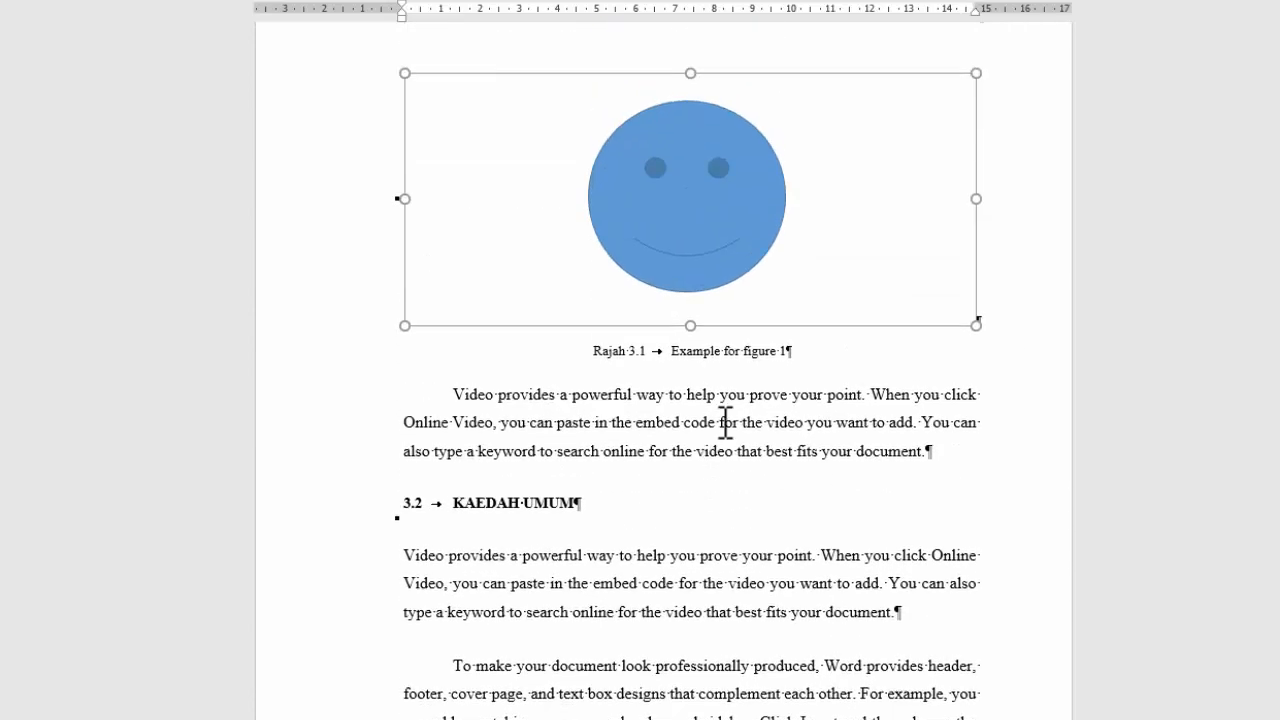
scroll(725, 422, down, 8)
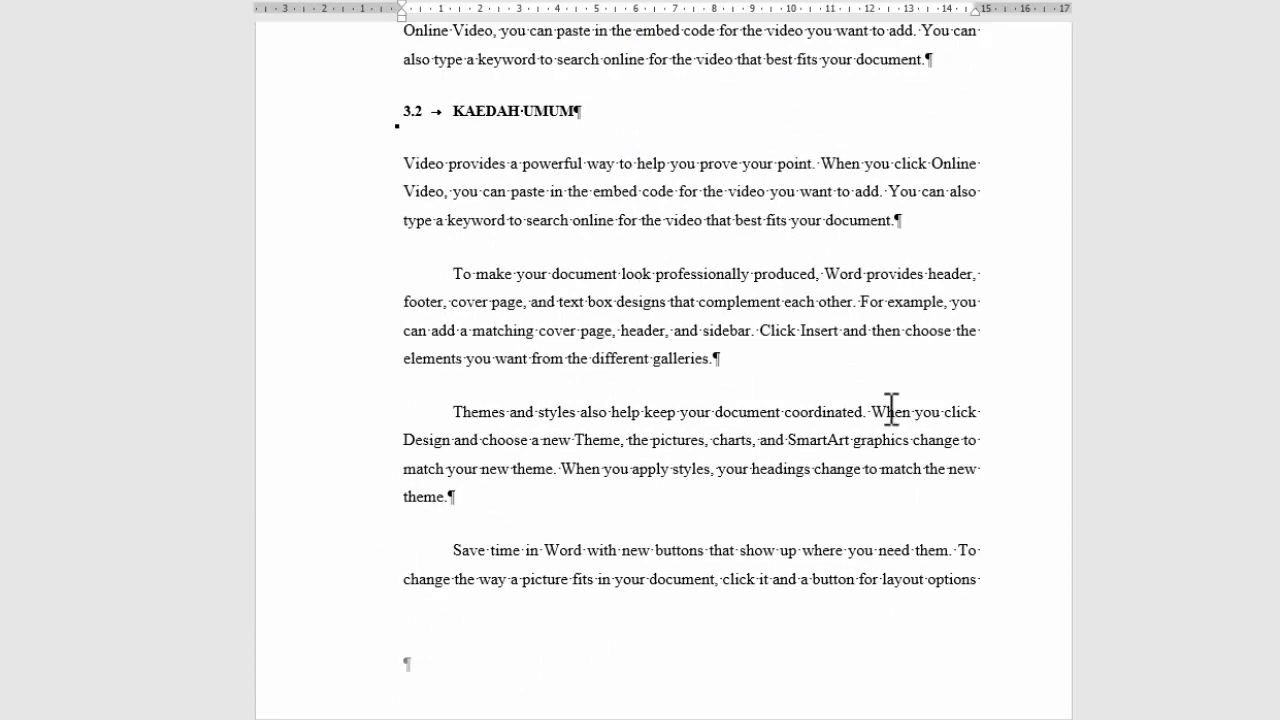
Add a blank paragraph after section 3.2's first paragraph, styled 10 Normal01.
click(930, 217)
key(Return)
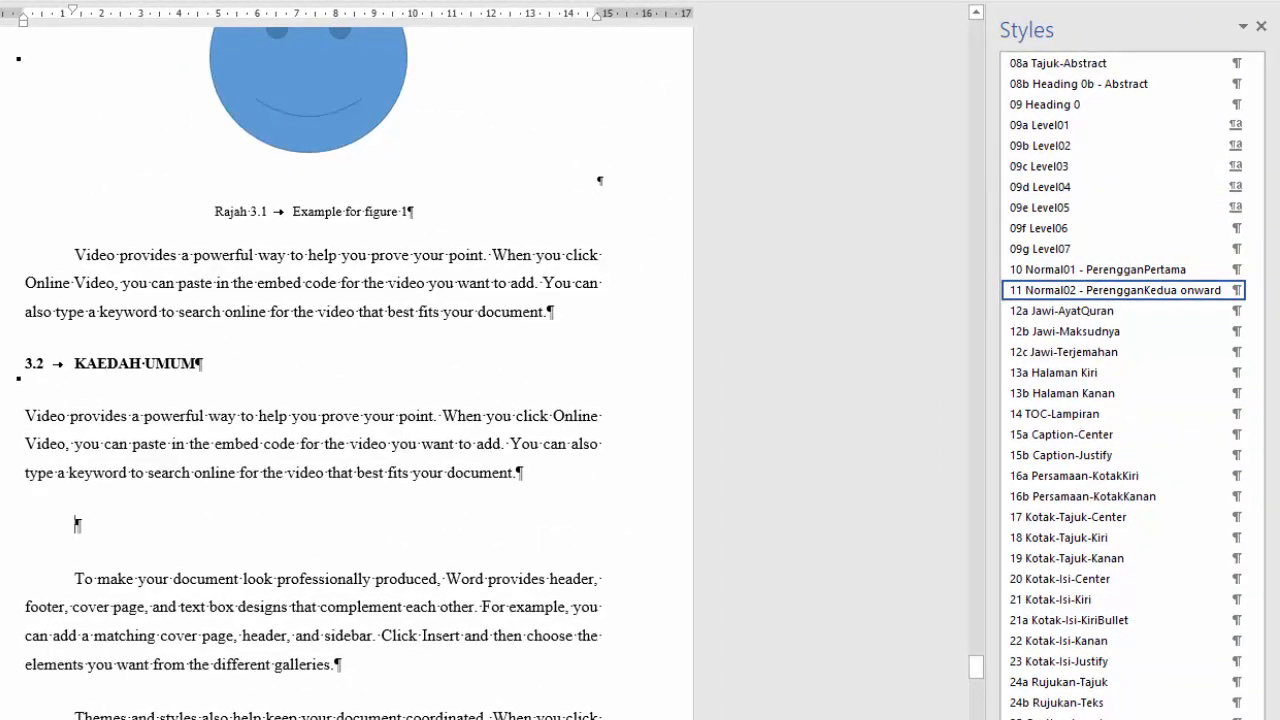
click(1026, 270)
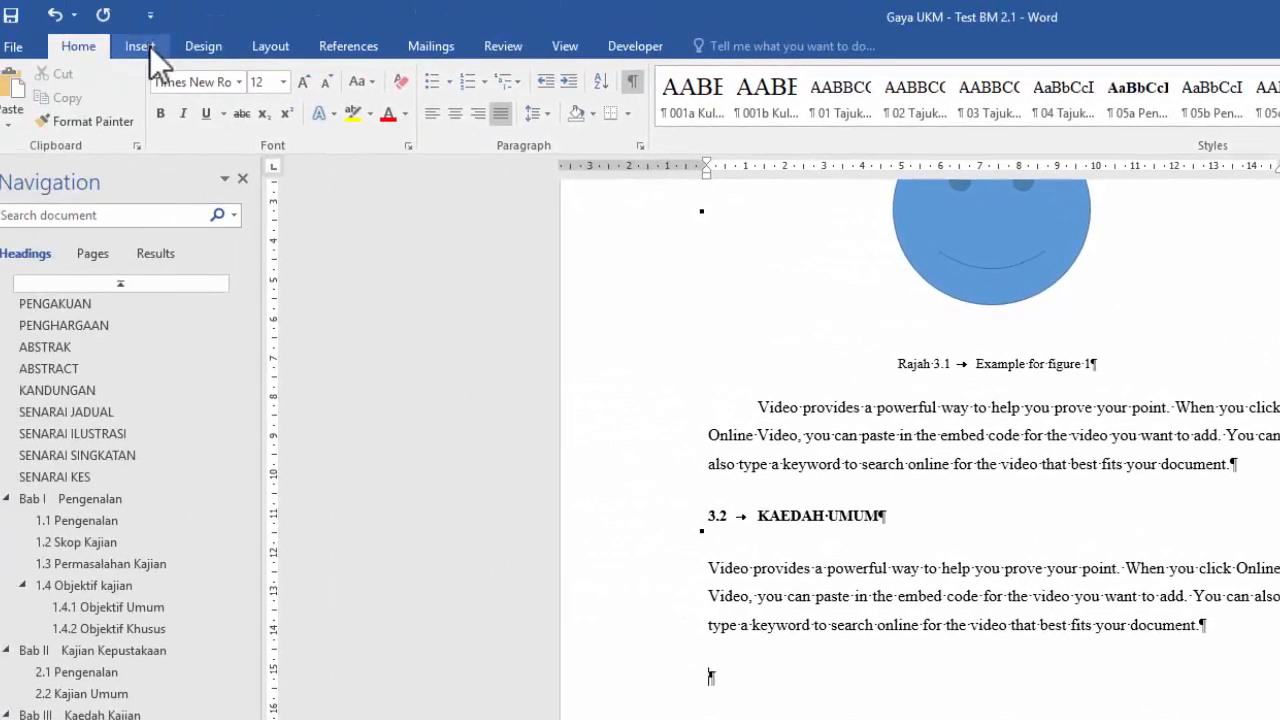
Insert a New Drawing Canvas there and shorten its height.
click(150, 46)
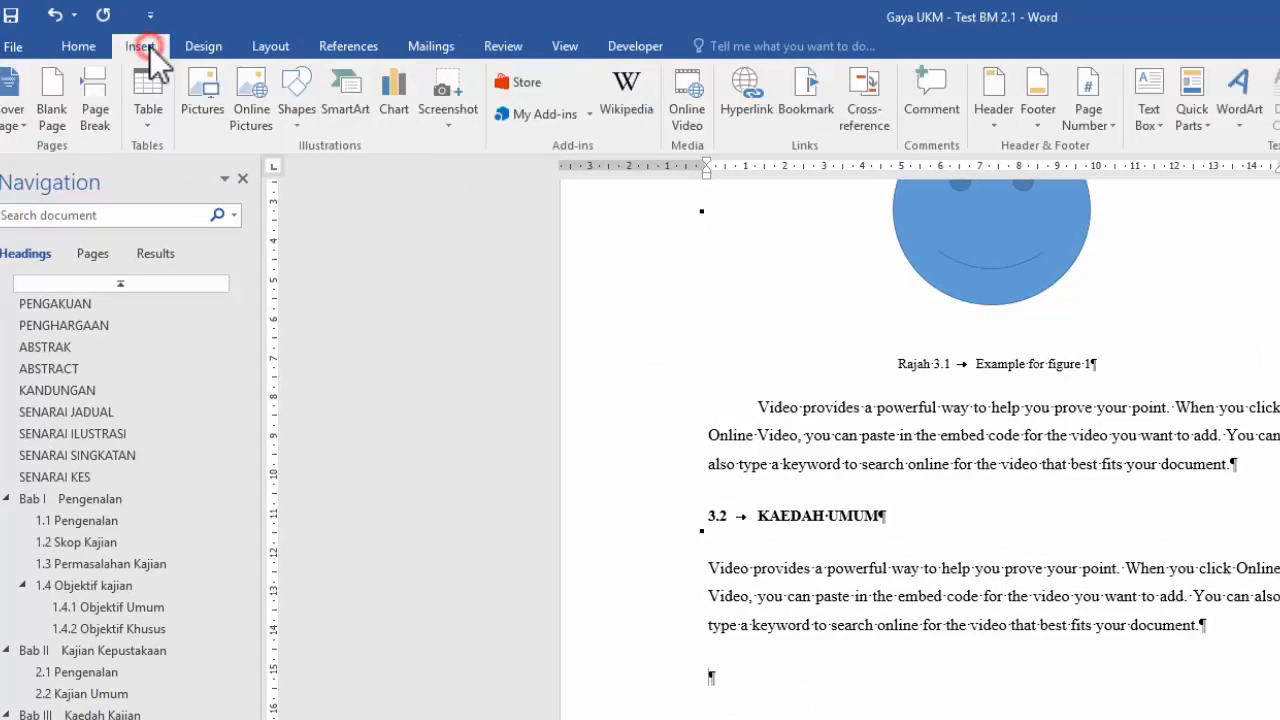
click(294, 116)
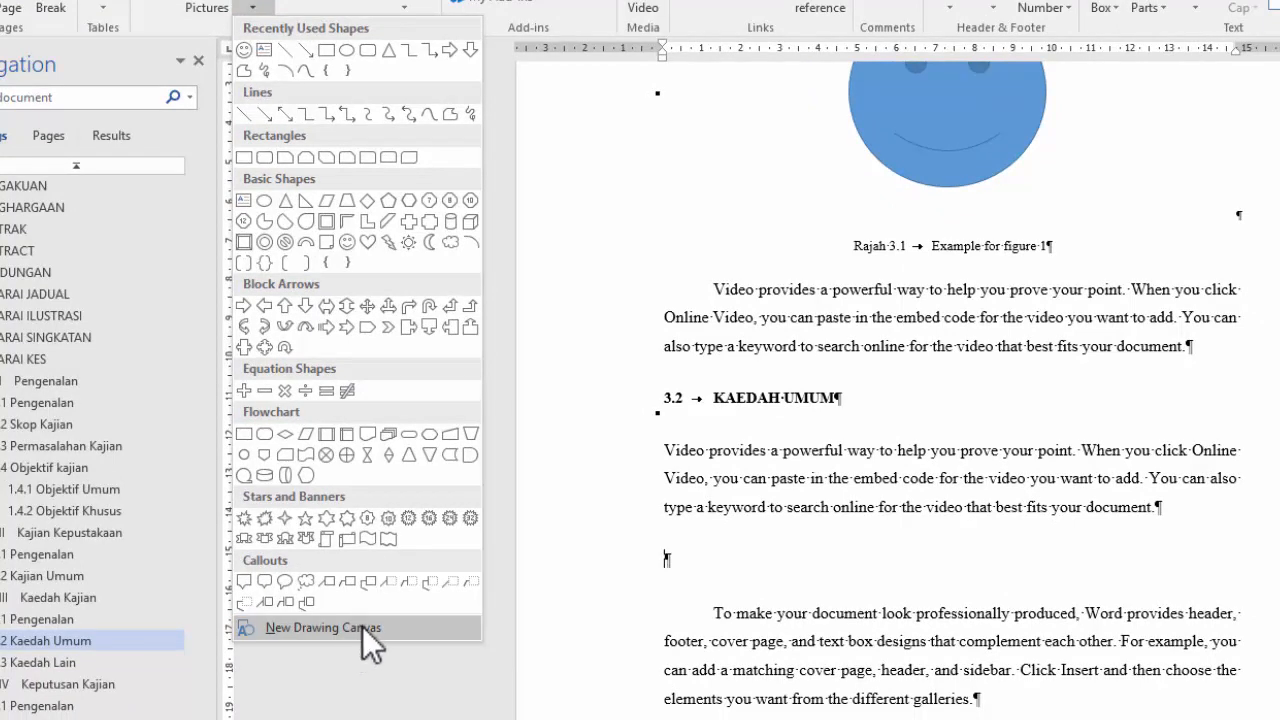
click(362, 626)
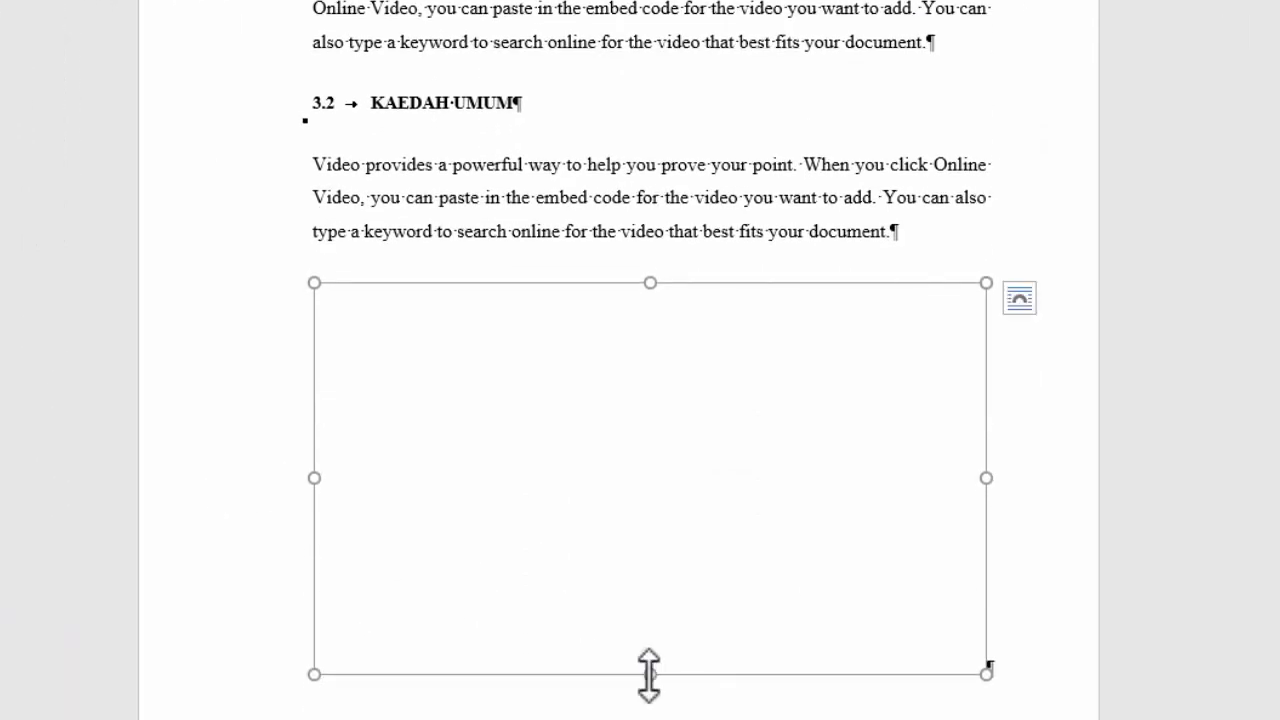
drag(649, 675, 654, 540)
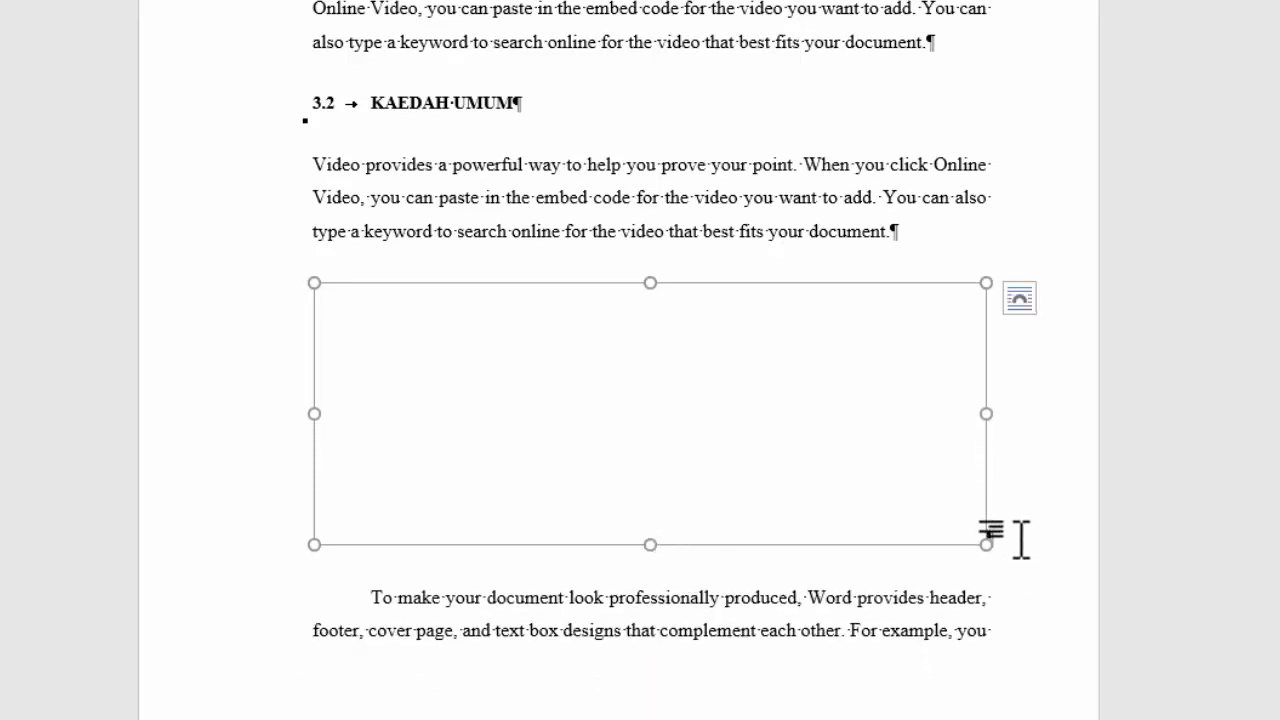
click(1018, 537)
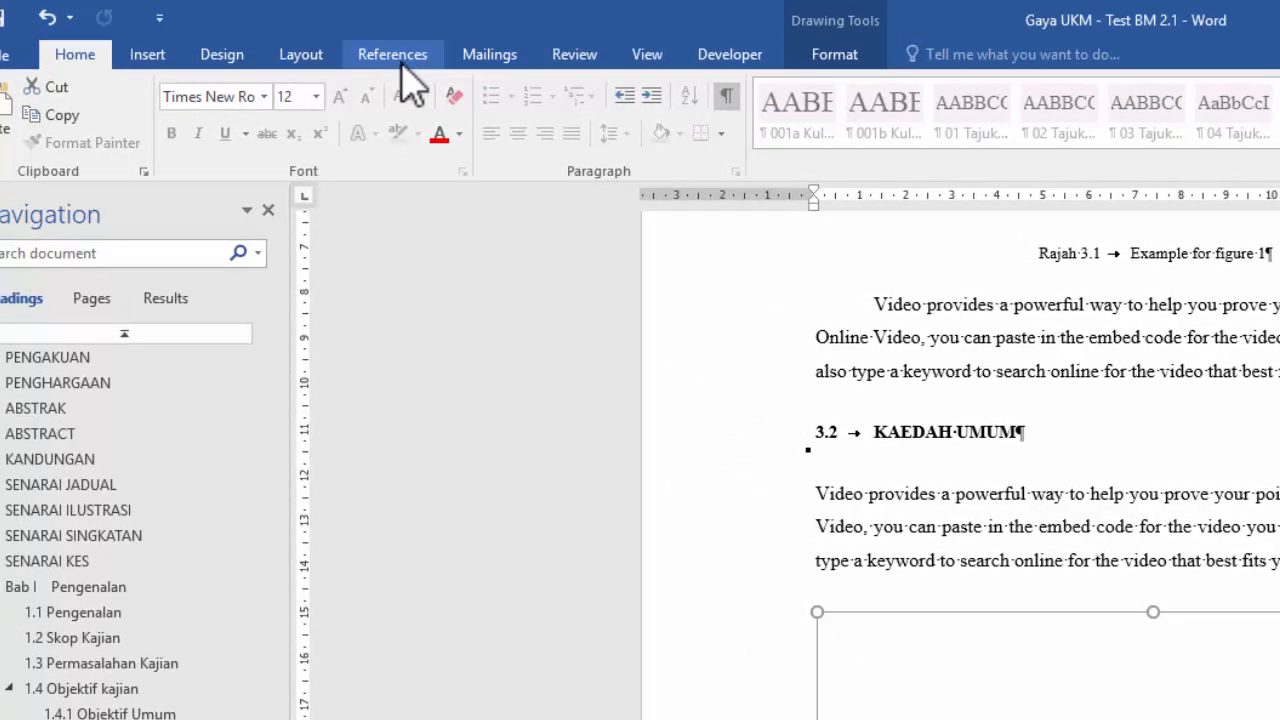
Caption the section 3.2 canvas with label Rajah and chapter-number numbering, giving 'Rajah 3.2'.
click(395, 60)
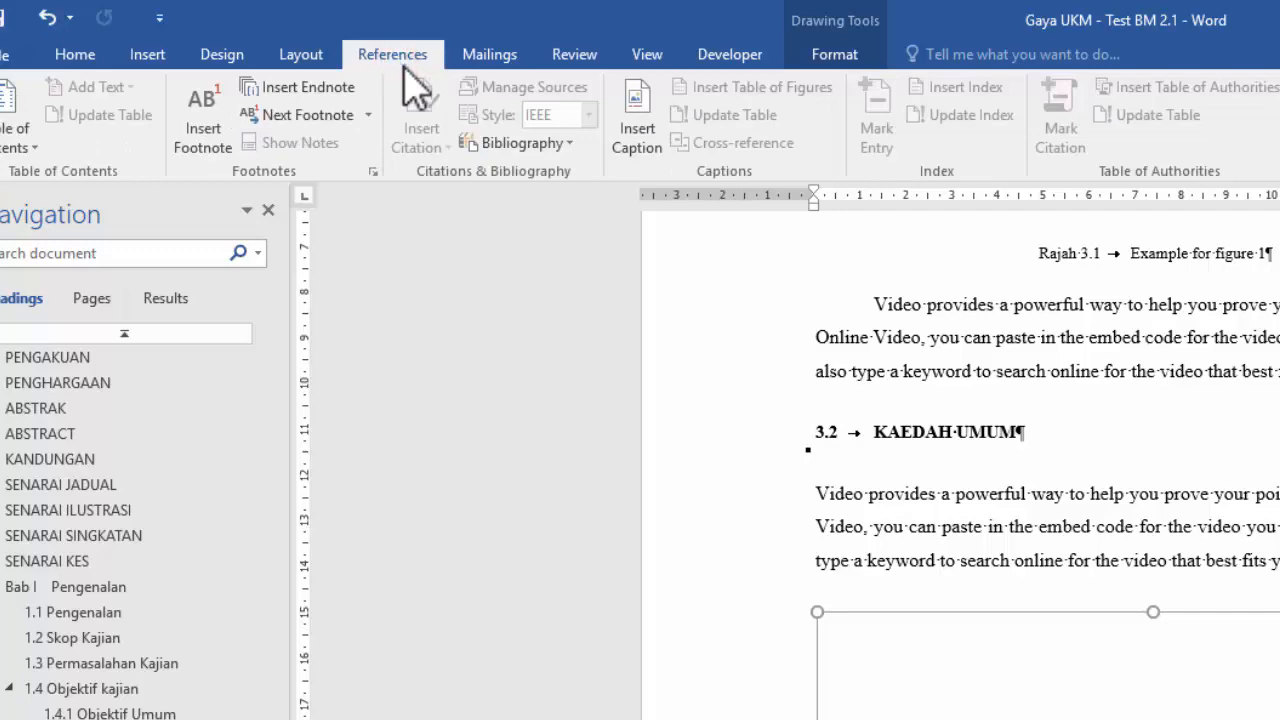
click(660, 148)
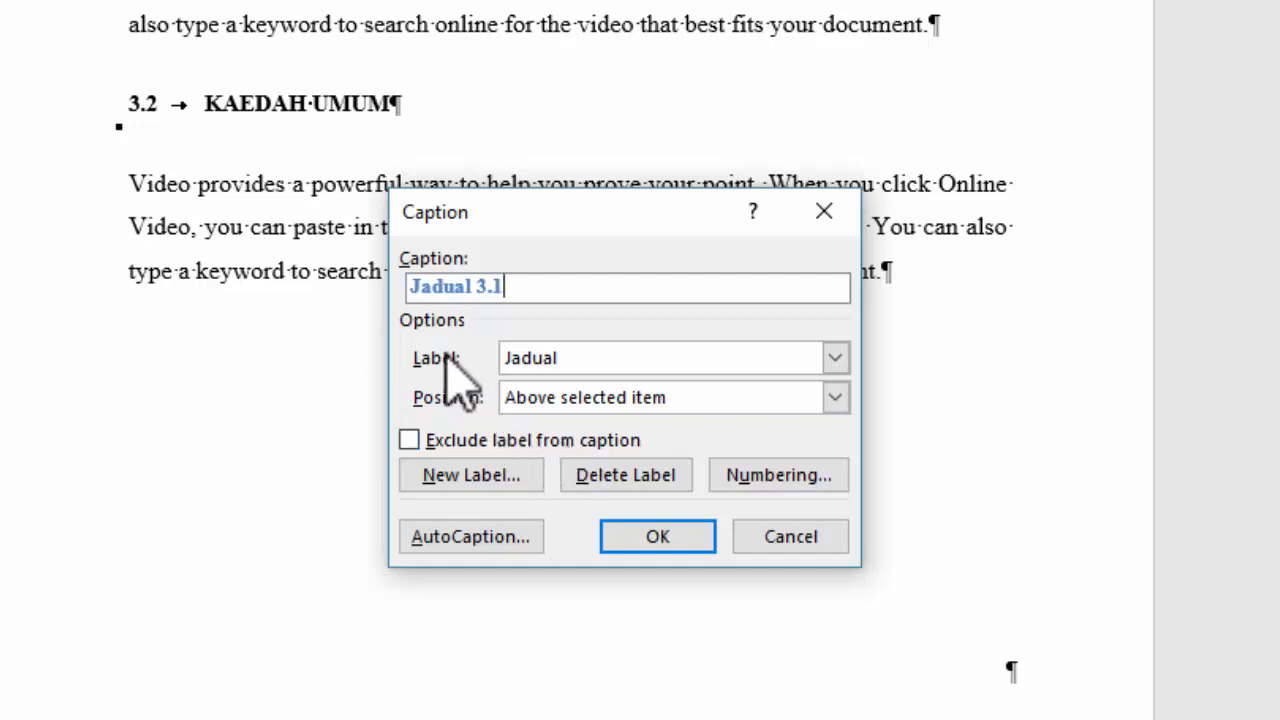
click(835, 357)
click(586, 447)
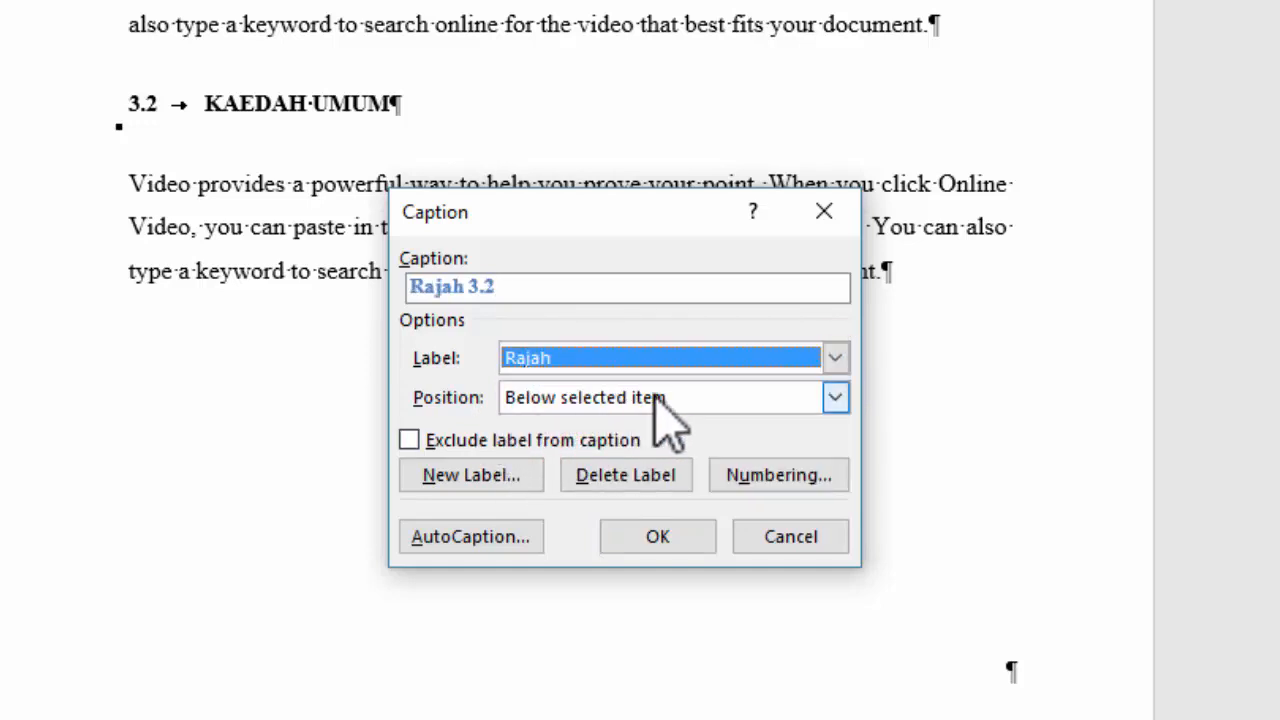
click(740, 478)
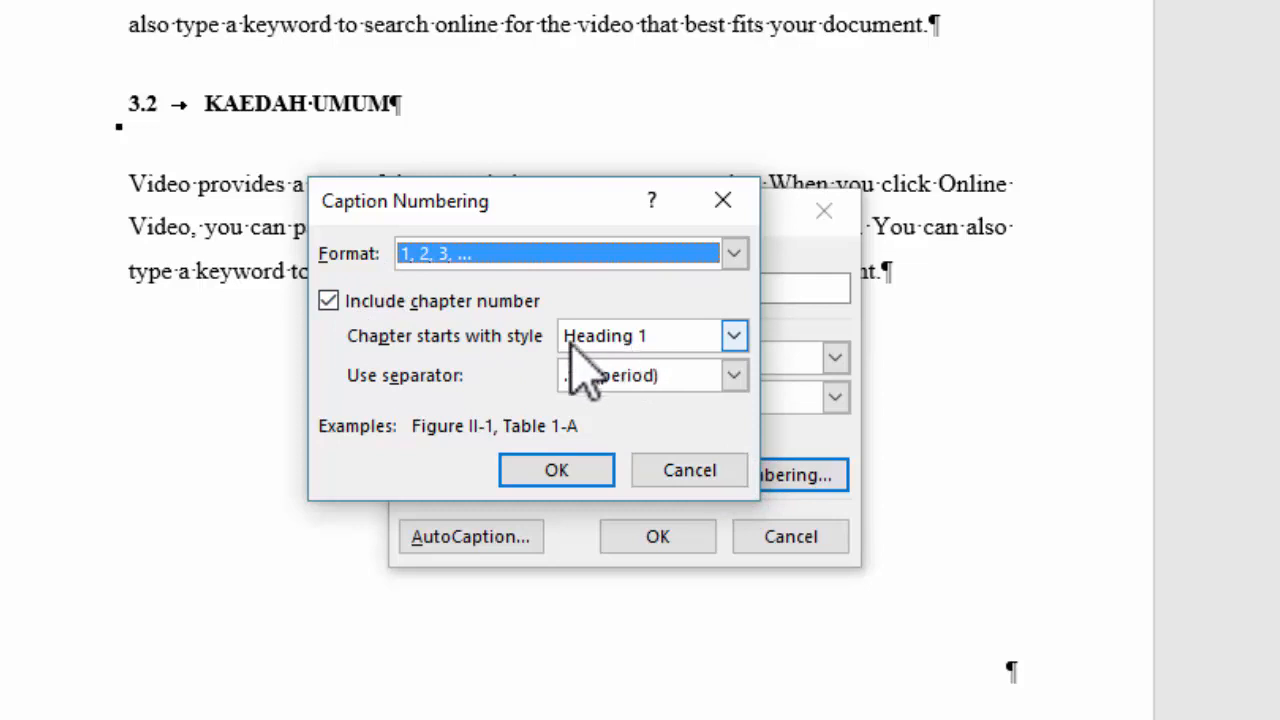
click(555, 472)
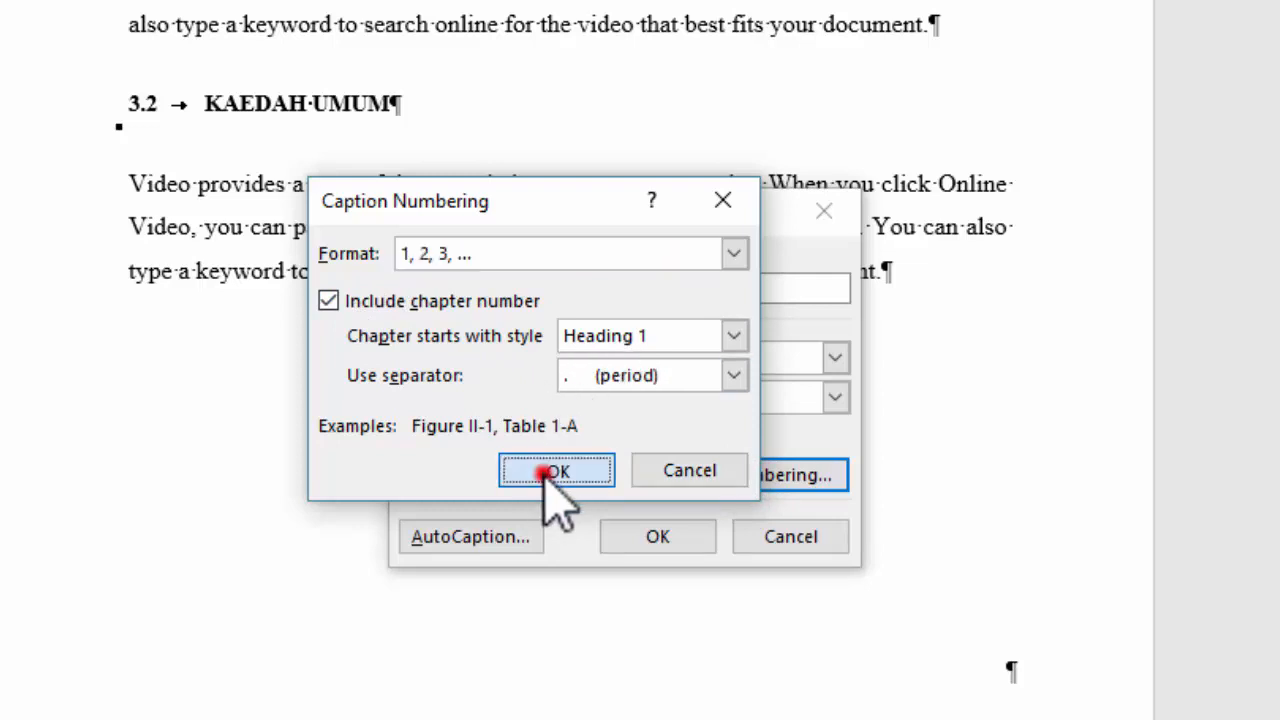
click(657, 538)
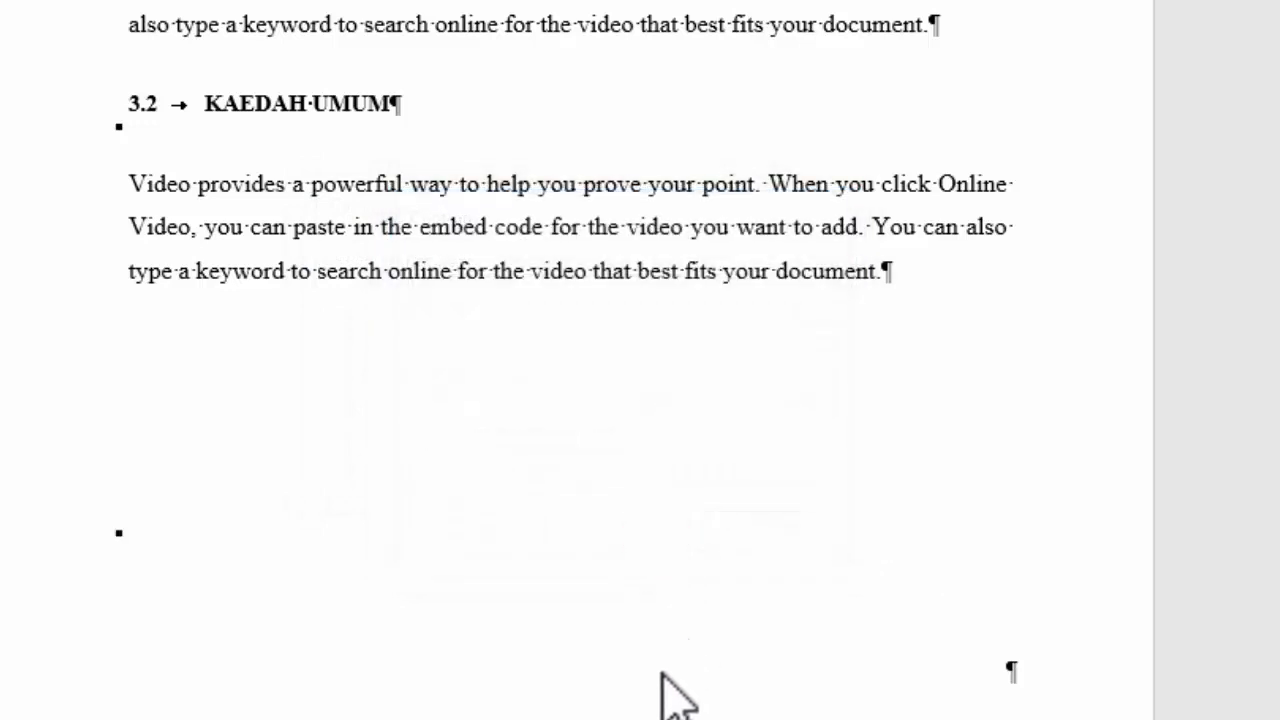
click(520, 506)
scroll(530, 586, down, 3)
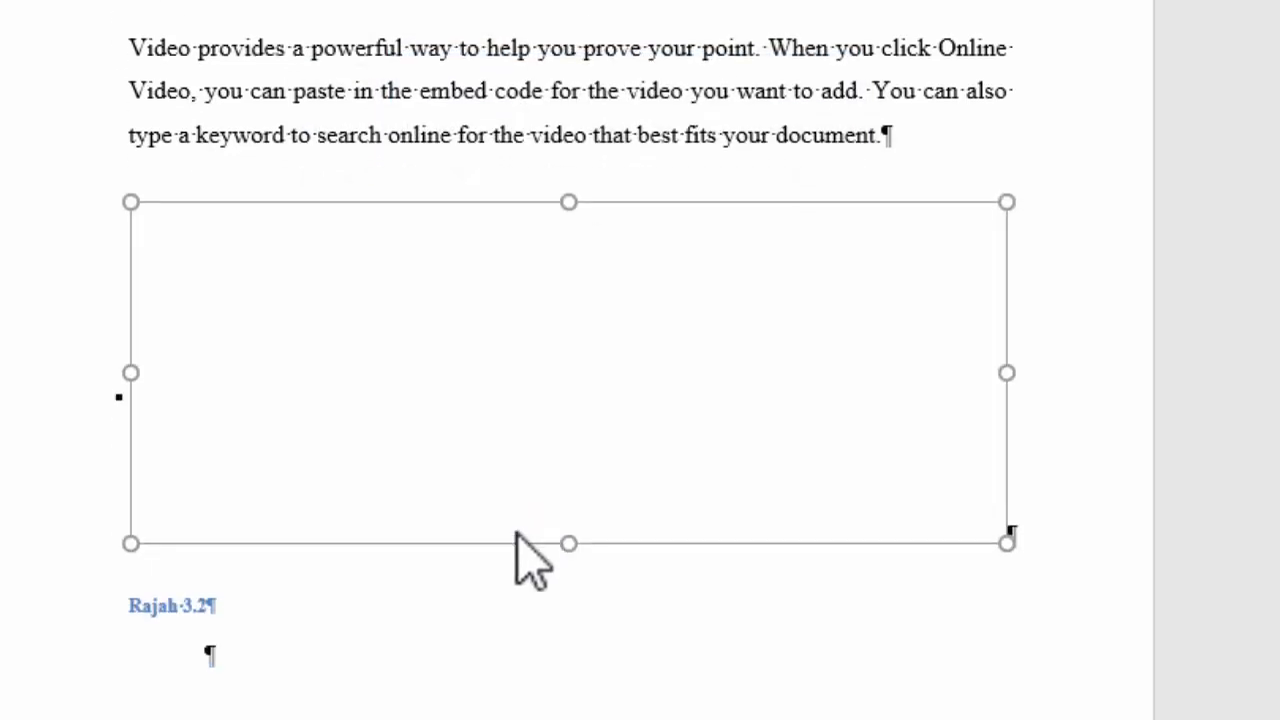
Center the caption and title it 'Rajah Manual kedua' after a tab, replacing the lowercase draft.
click(228, 591)
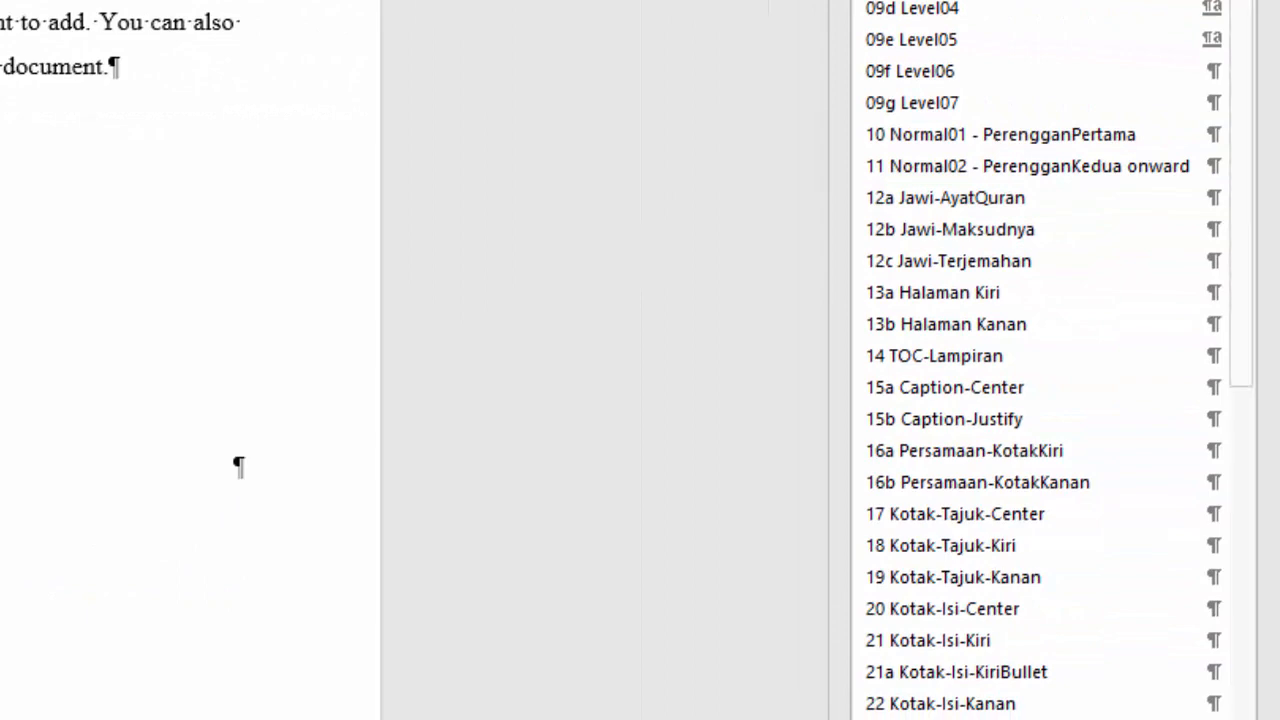
click(911, 387)
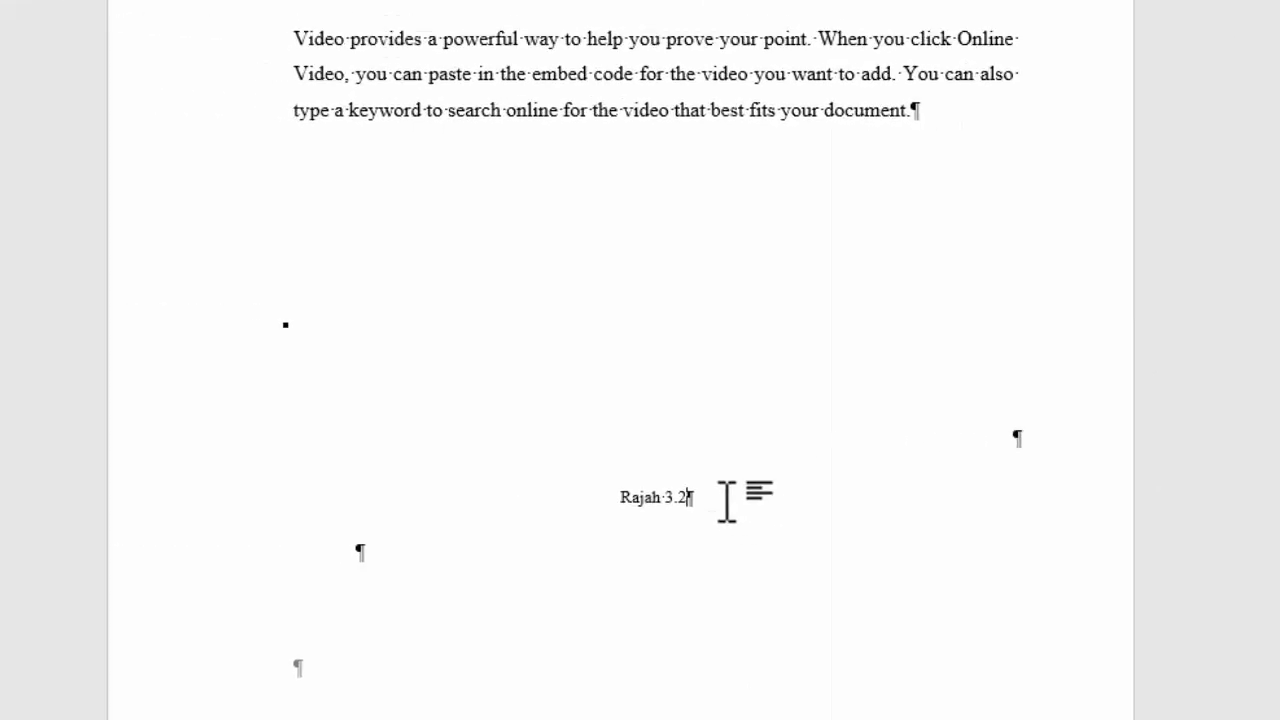
key(Tab)
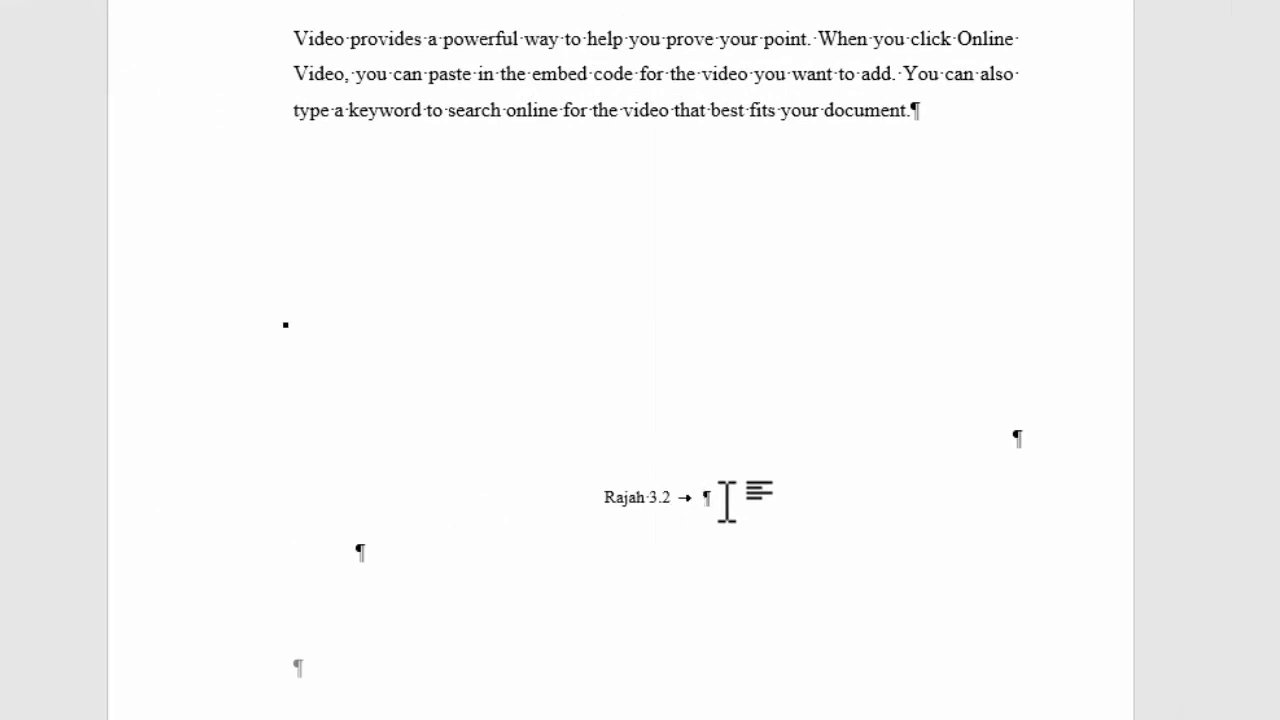
text(rajah)
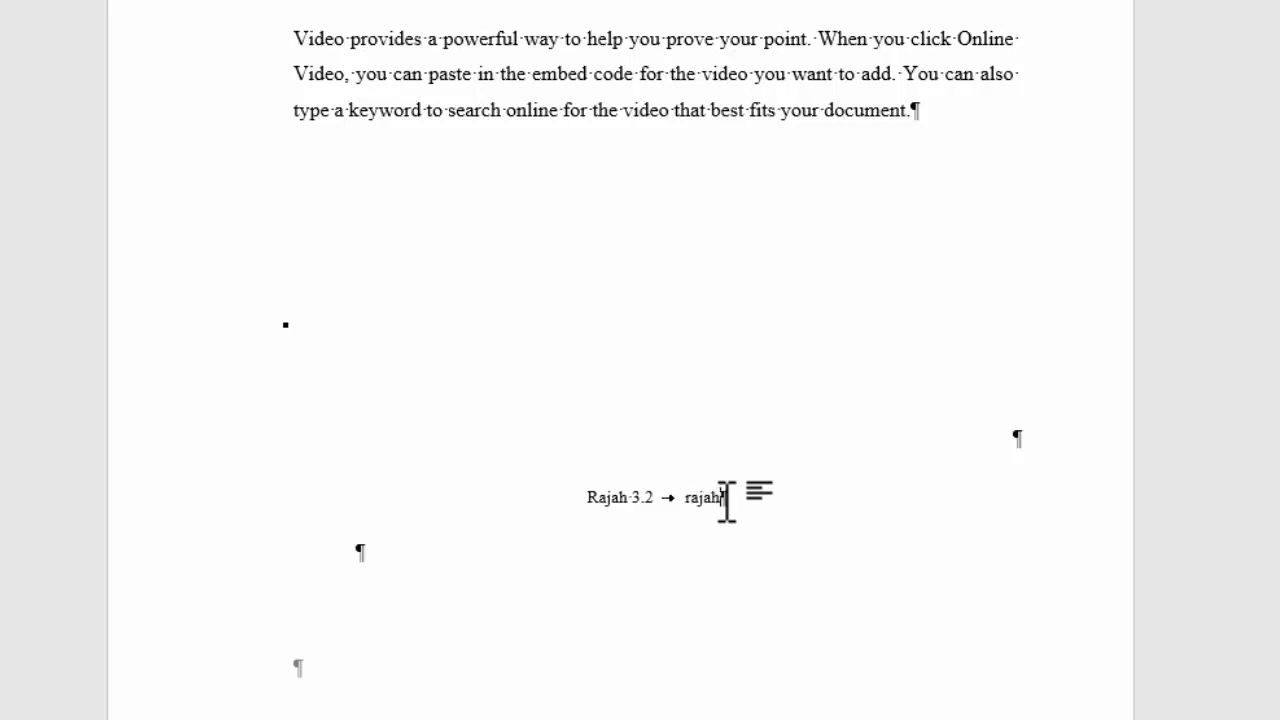
key(BackSpace)
key(BackSpace)
key(BackSpace)
key(BackSpace)
key(BackSpace)
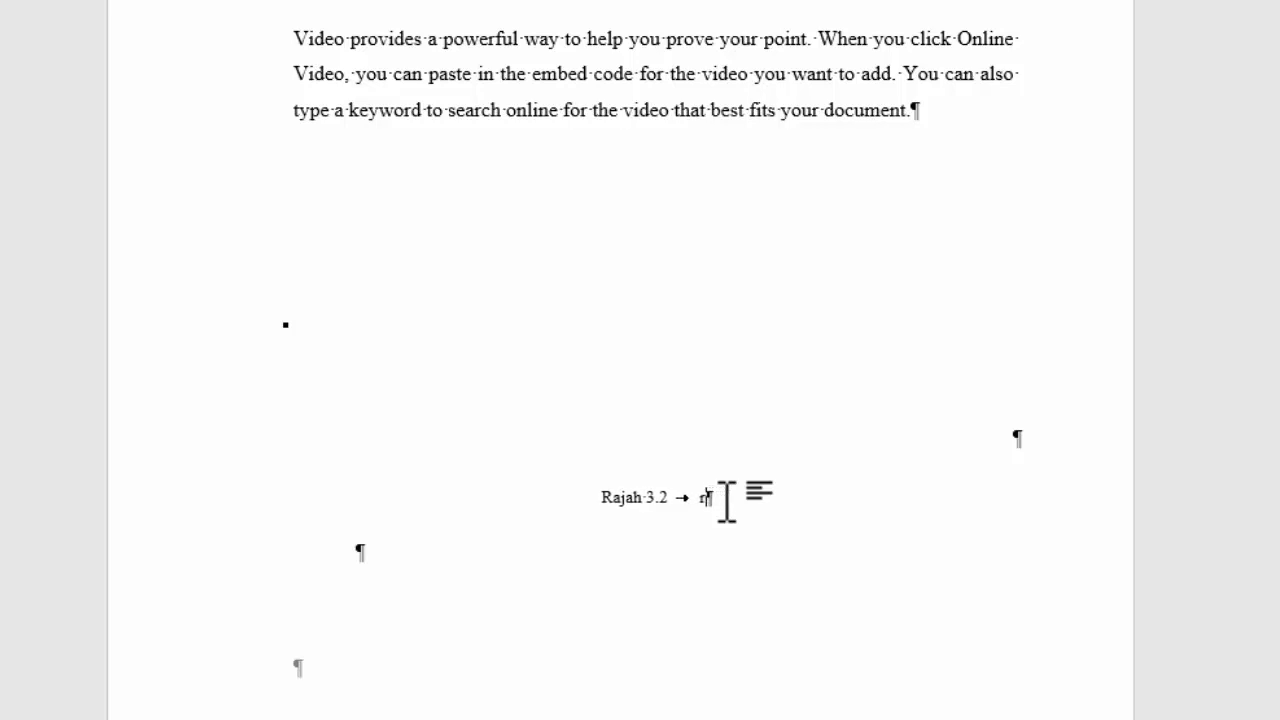
text(Rajah)
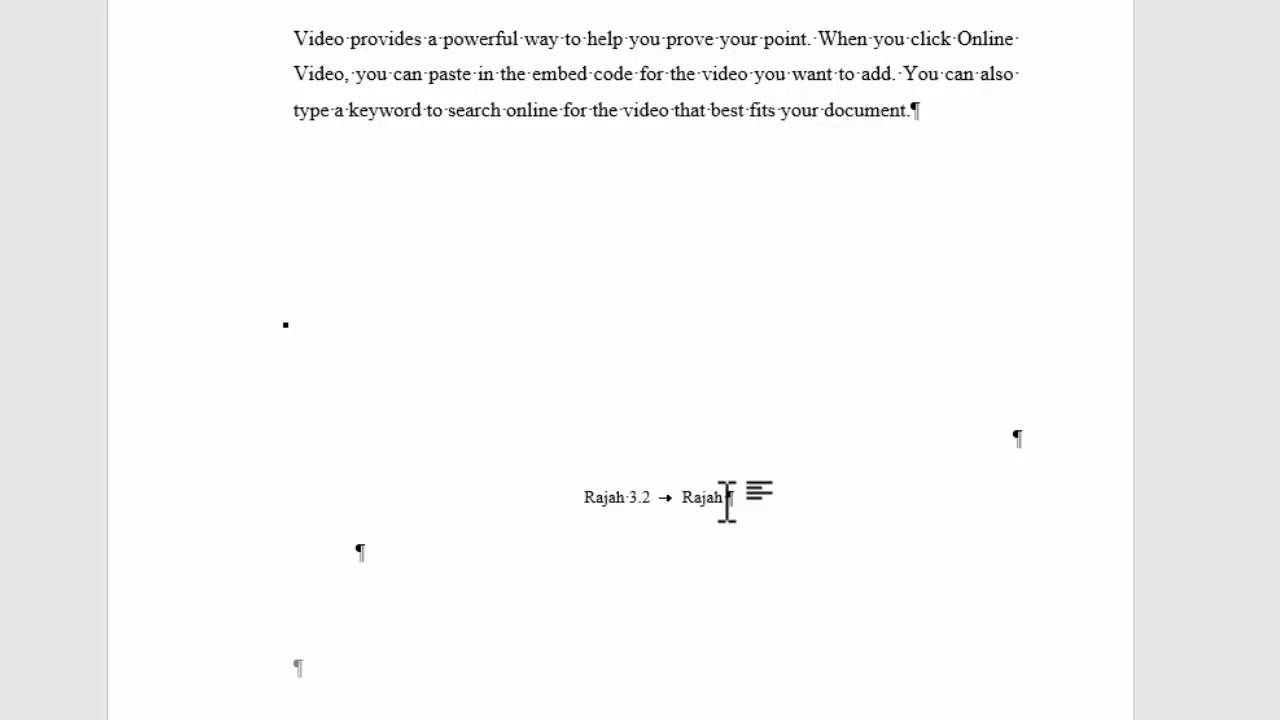
text( Manual)
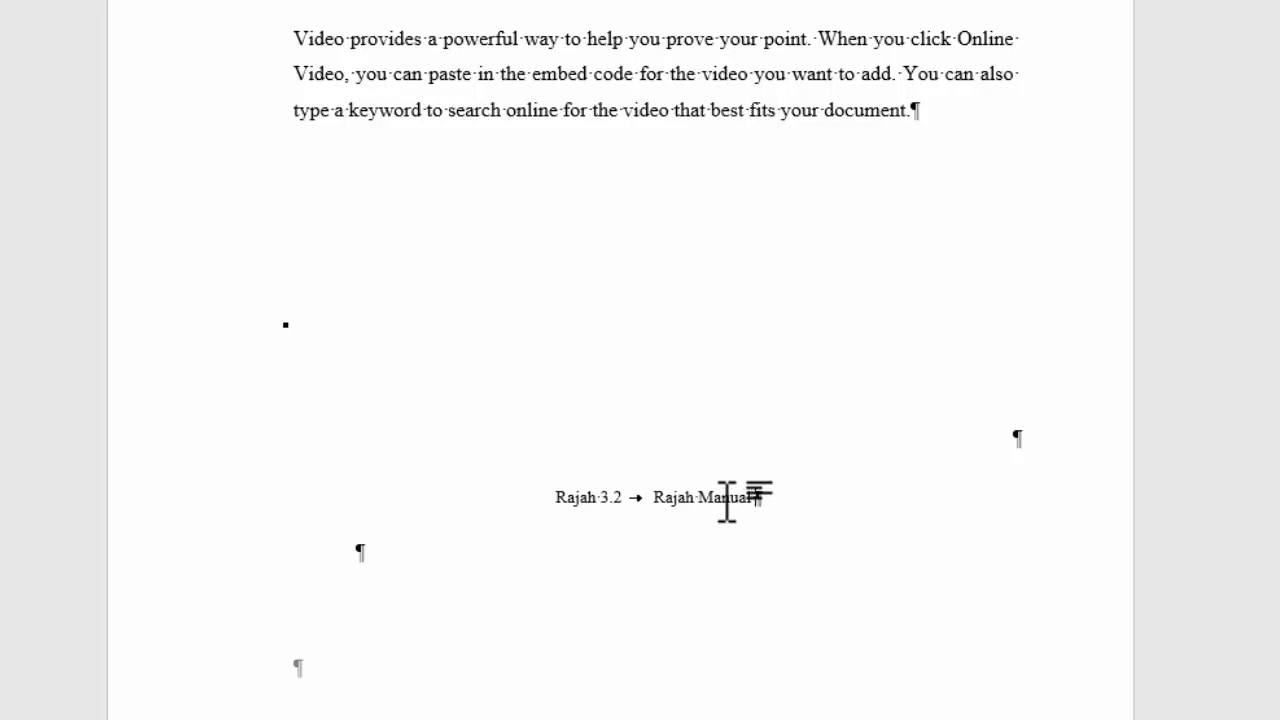
text( kedua)
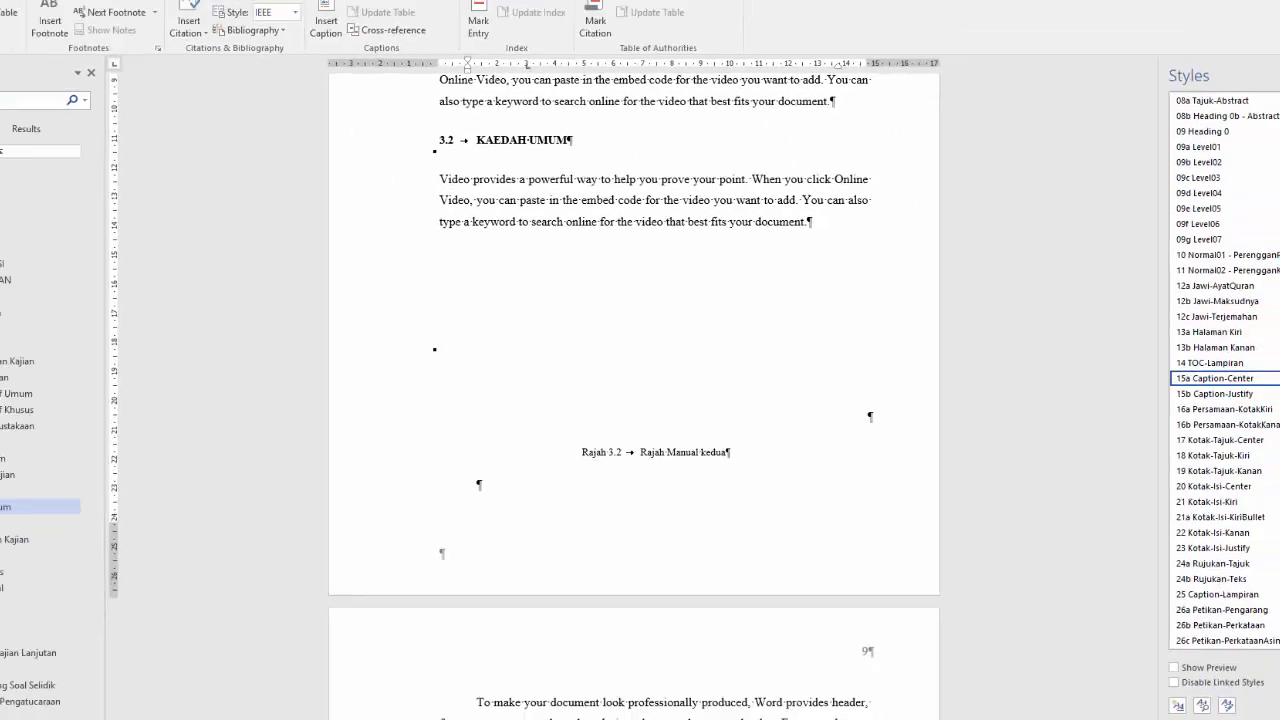
click(639, 342)
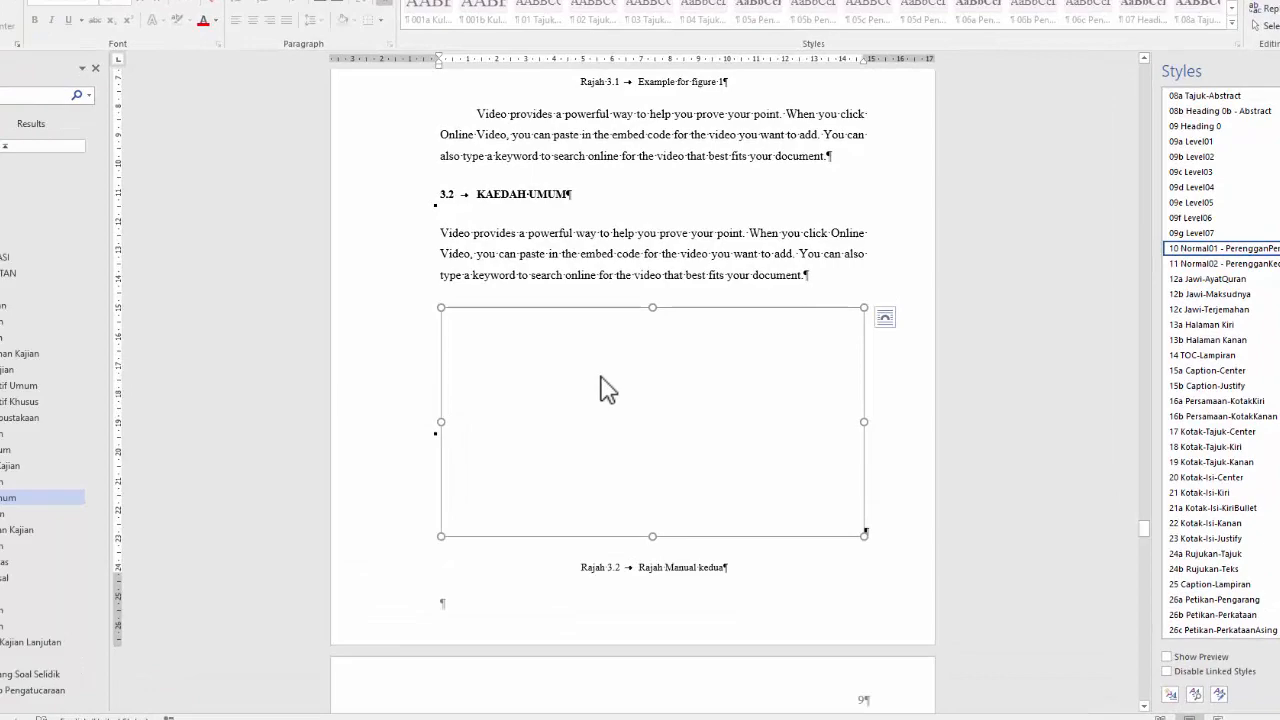
Insert the portrait photo from Pictures into the selected Rajah 3.2 drawing canvas.
click(609, 384)
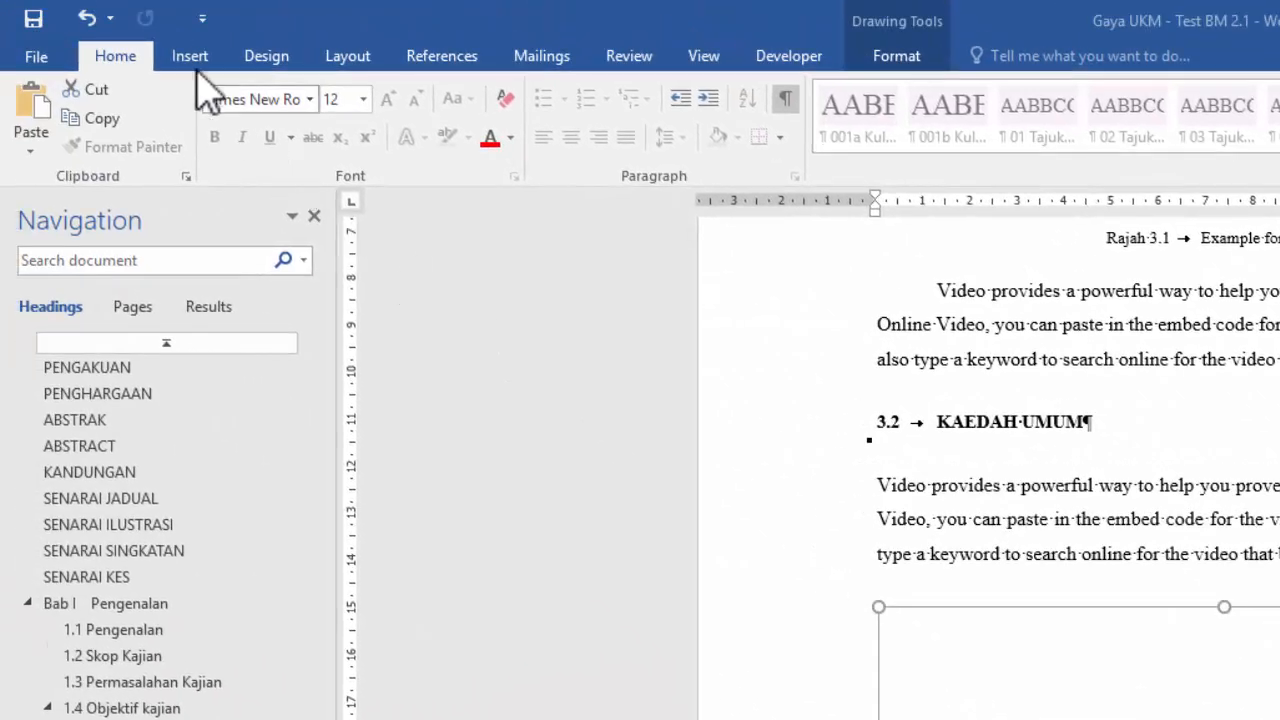
click(191, 57)
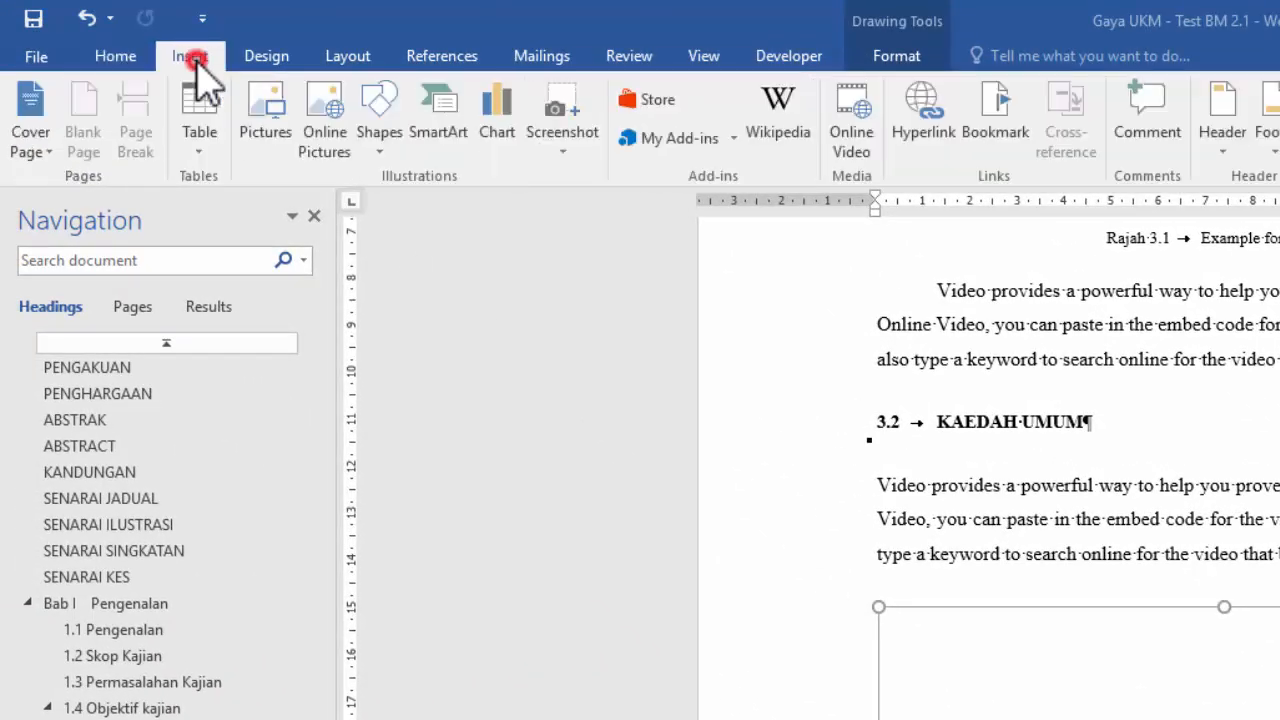
click(268, 120)
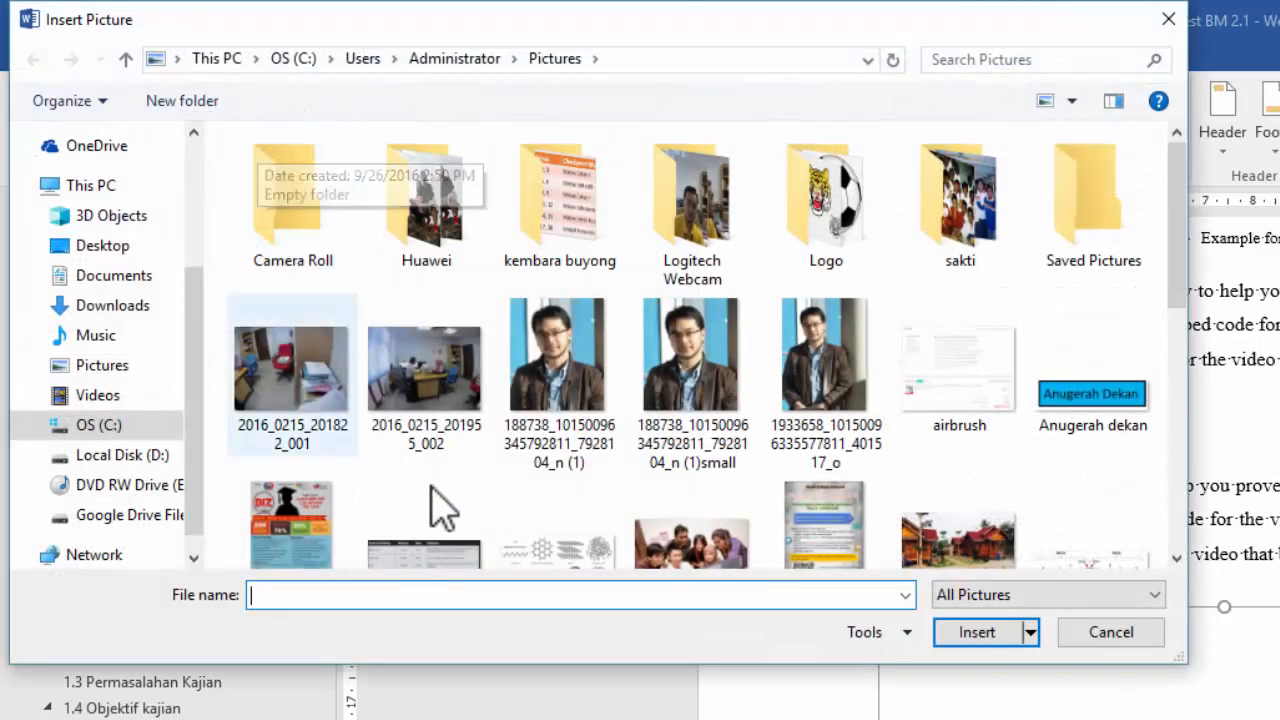
click(546, 385)
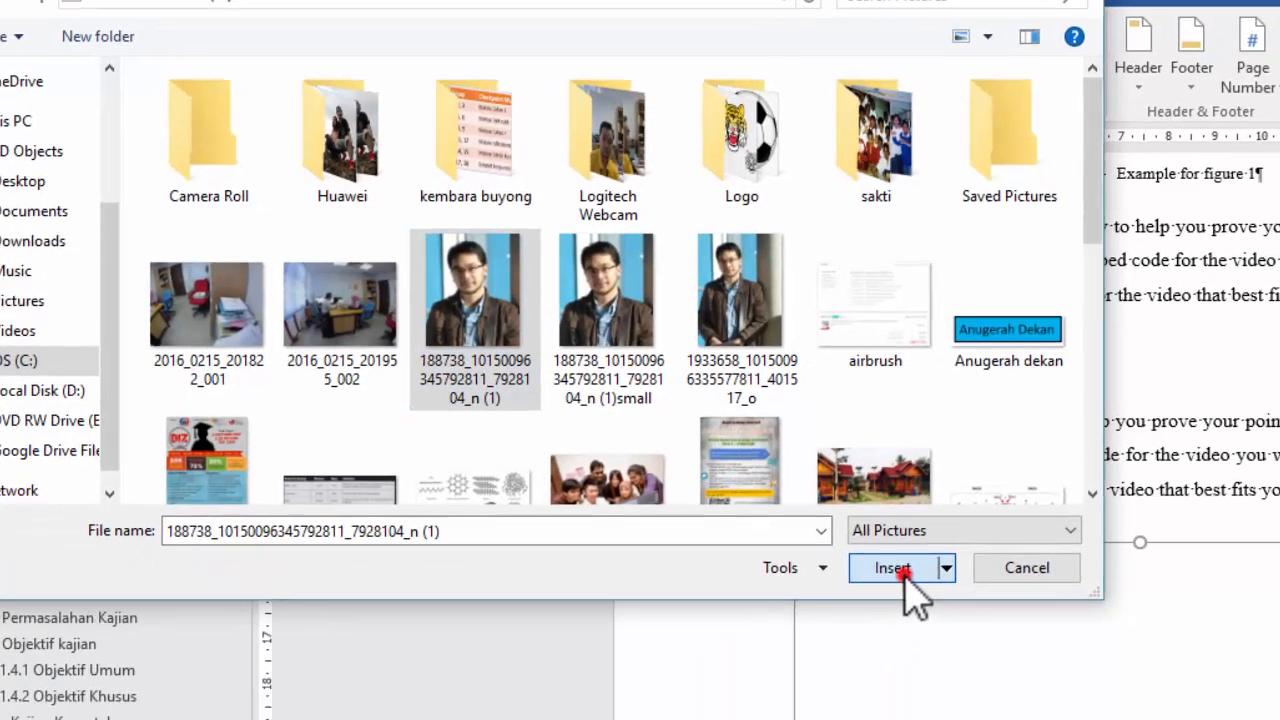
click(985, 634)
Move the photo to the canvas's left side and enlarge it by dragging its corner.
mouse_move(730, 418)
mouse_down()
mouse_move(591, 332)
mouse_move(587, 311)
mouse_up()
drag(629, 364, 757, 561)
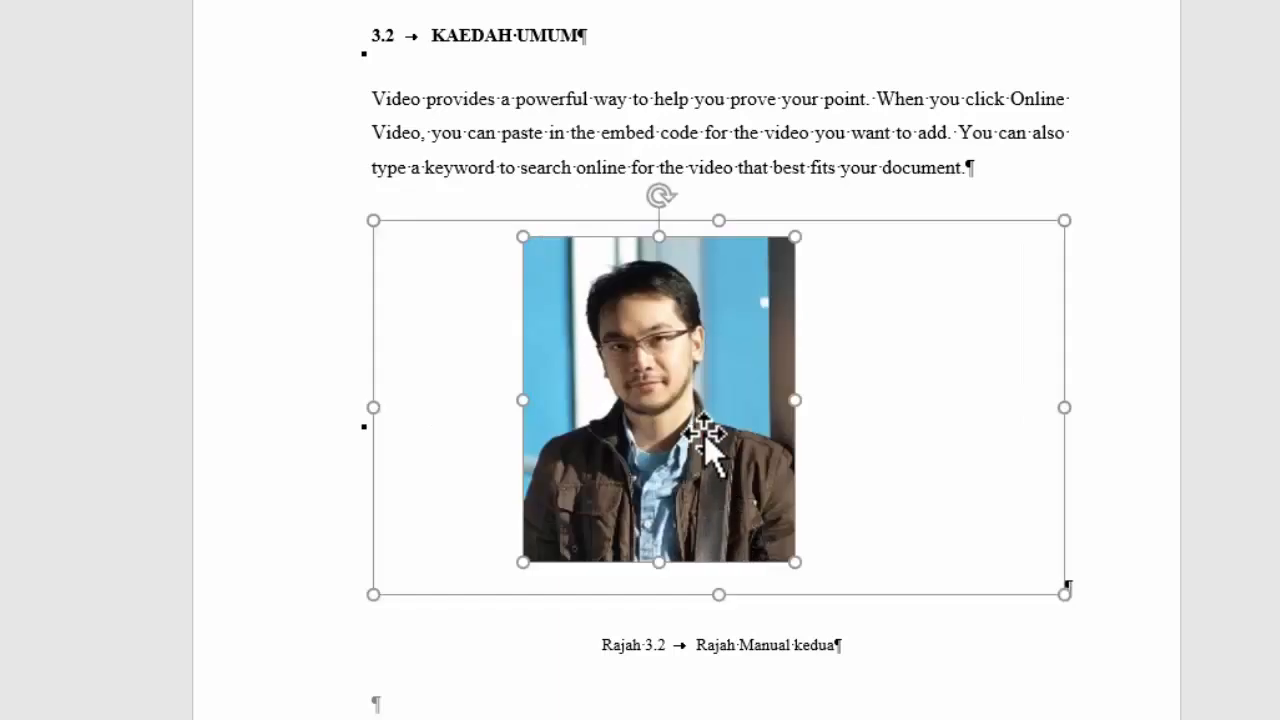
drag(703, 443, 573, 432)
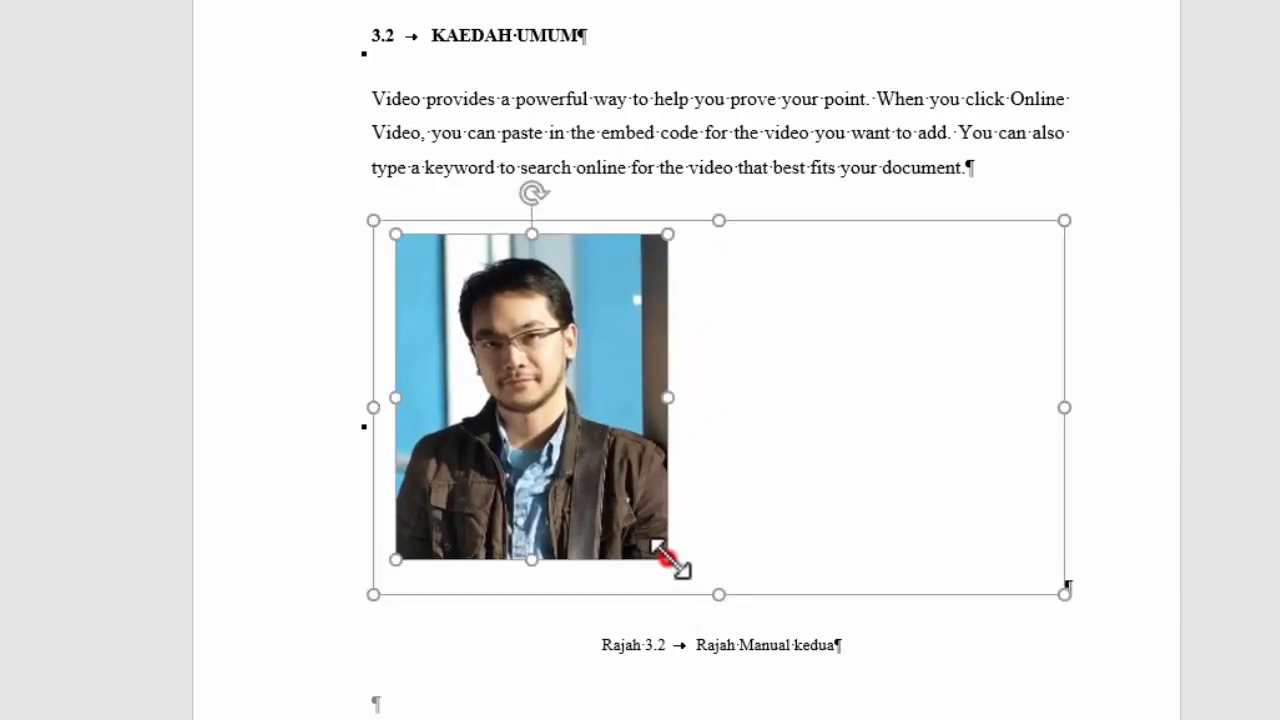
drag(667, 559, 688, 580)
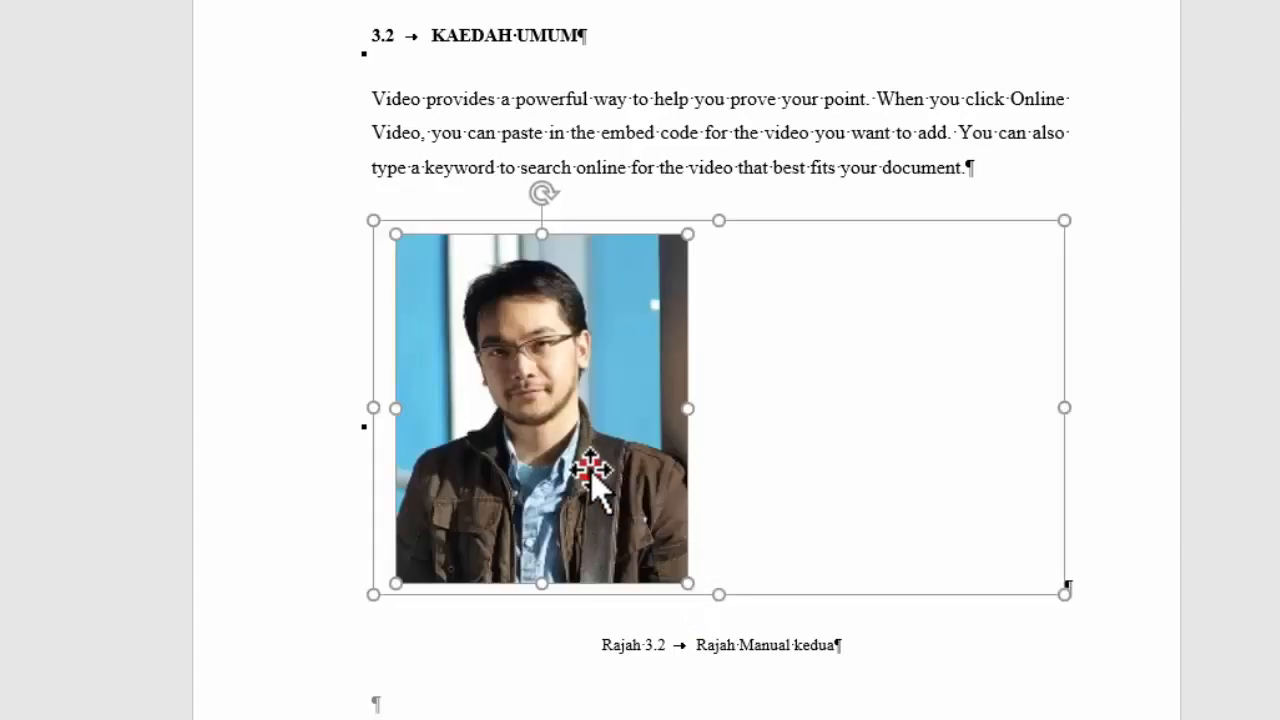
drag(591, 471, 603, 467)
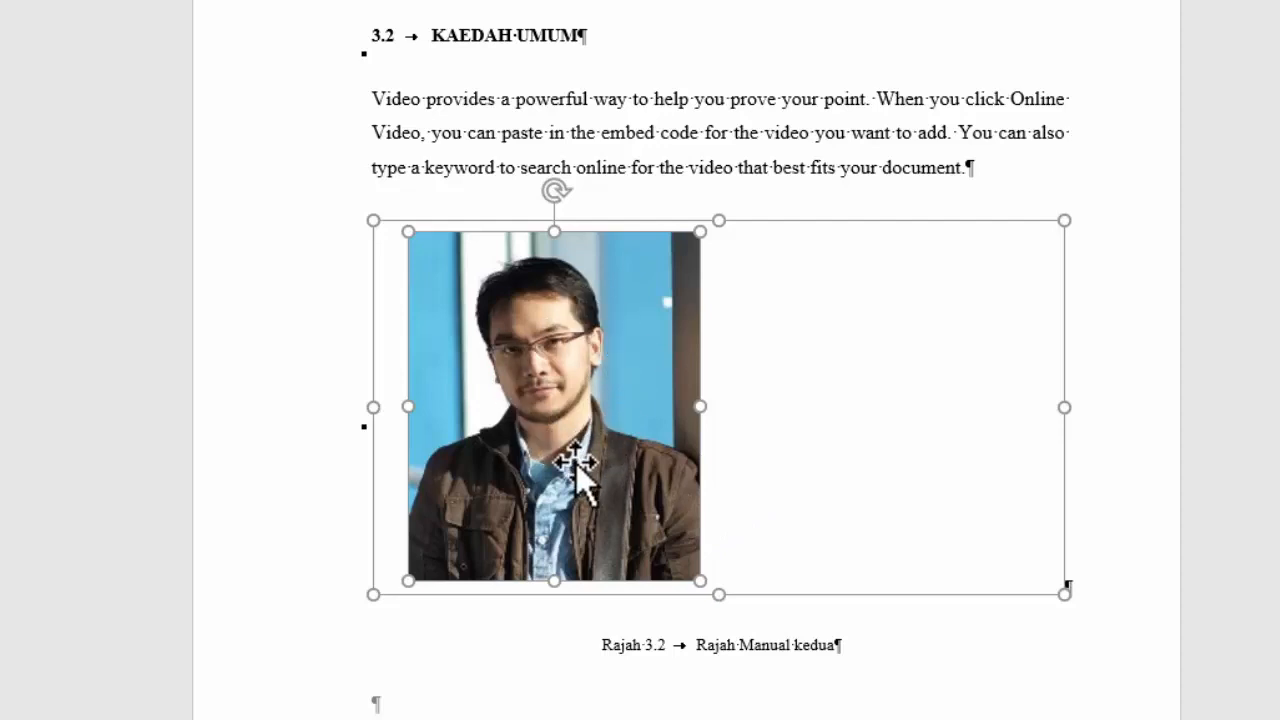
drag(700, 580, 706, 586)
scroll(588, 449, down, 4)
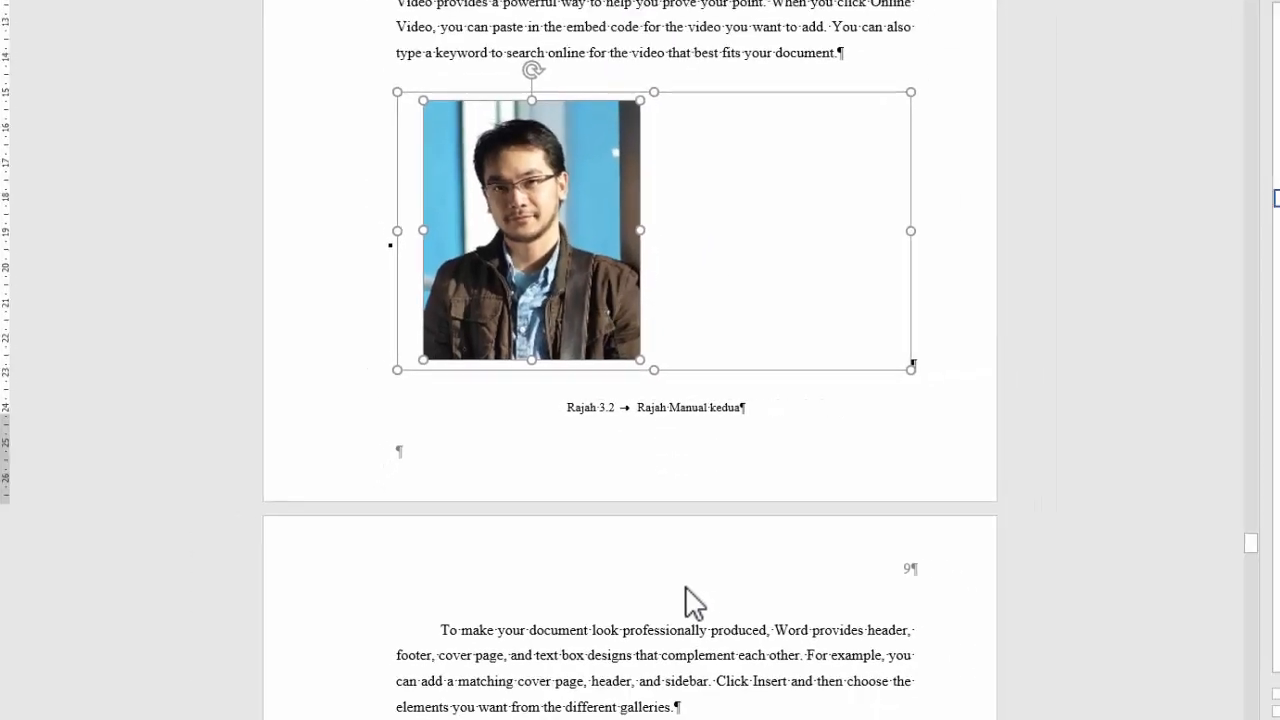
Insert the portrait photo into the page 9 text before 'To', then delete it.
click(505, 621)
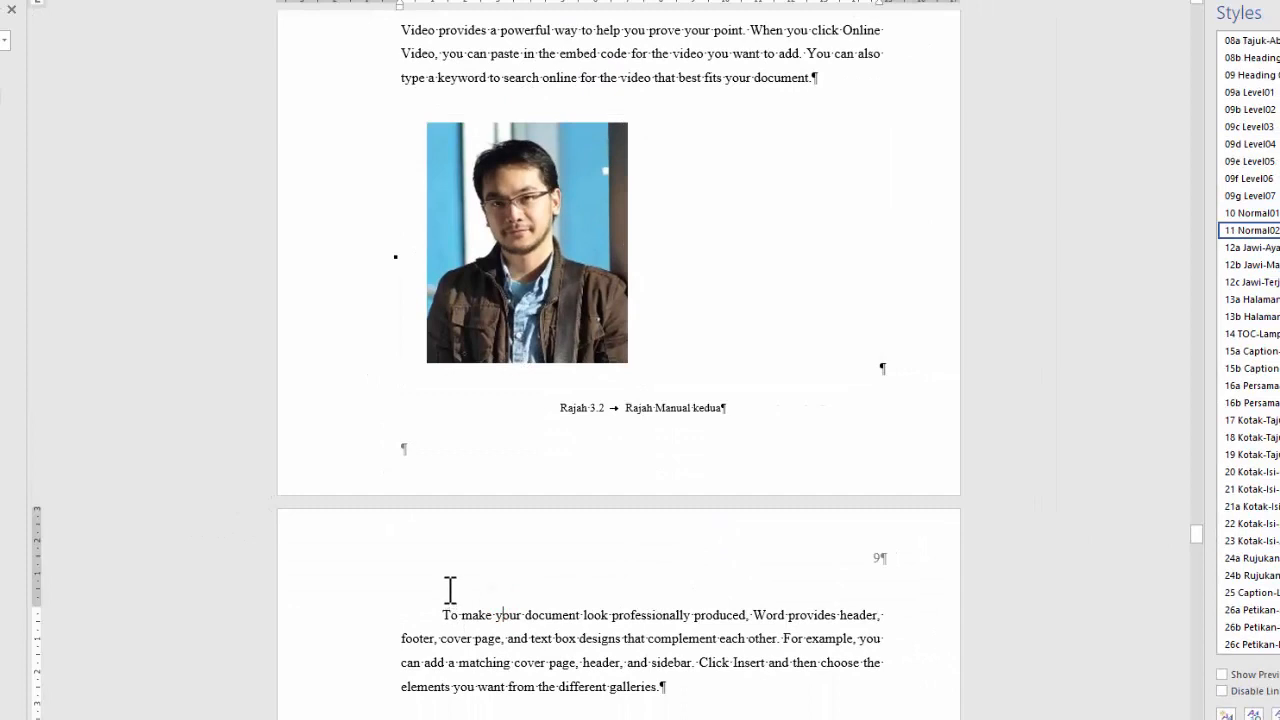
click(443, 610)
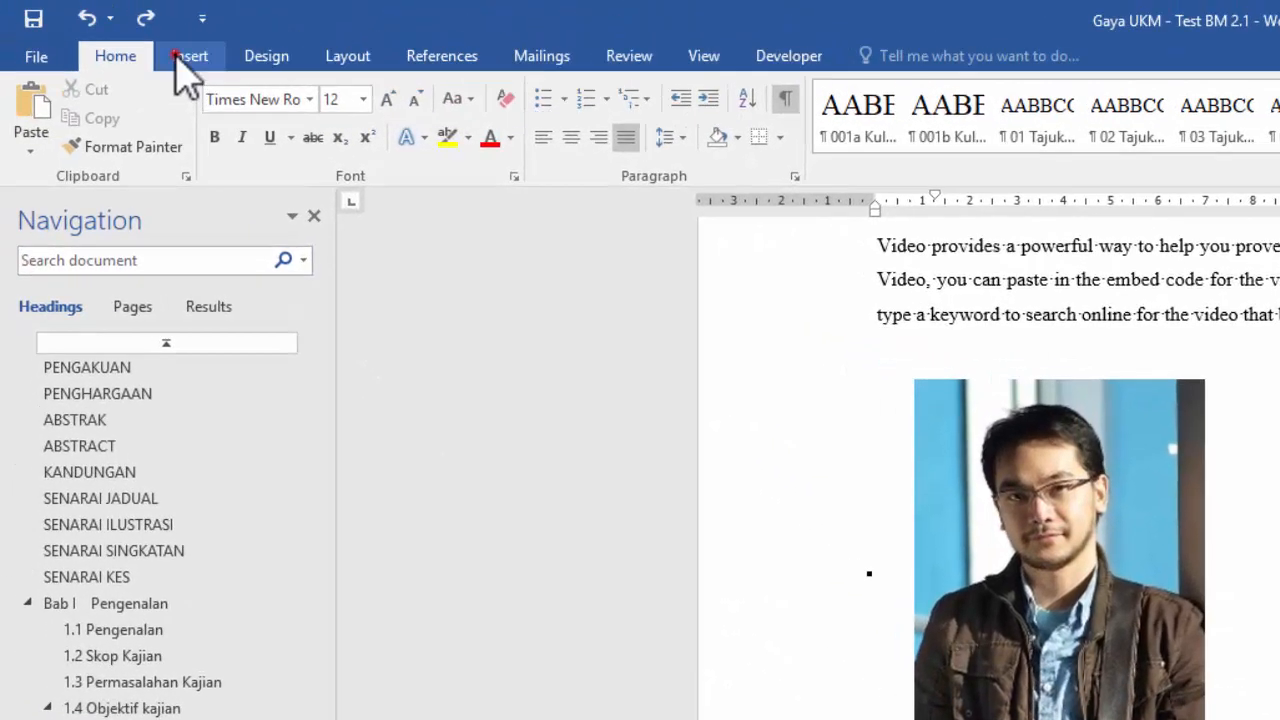
click(177, 56)
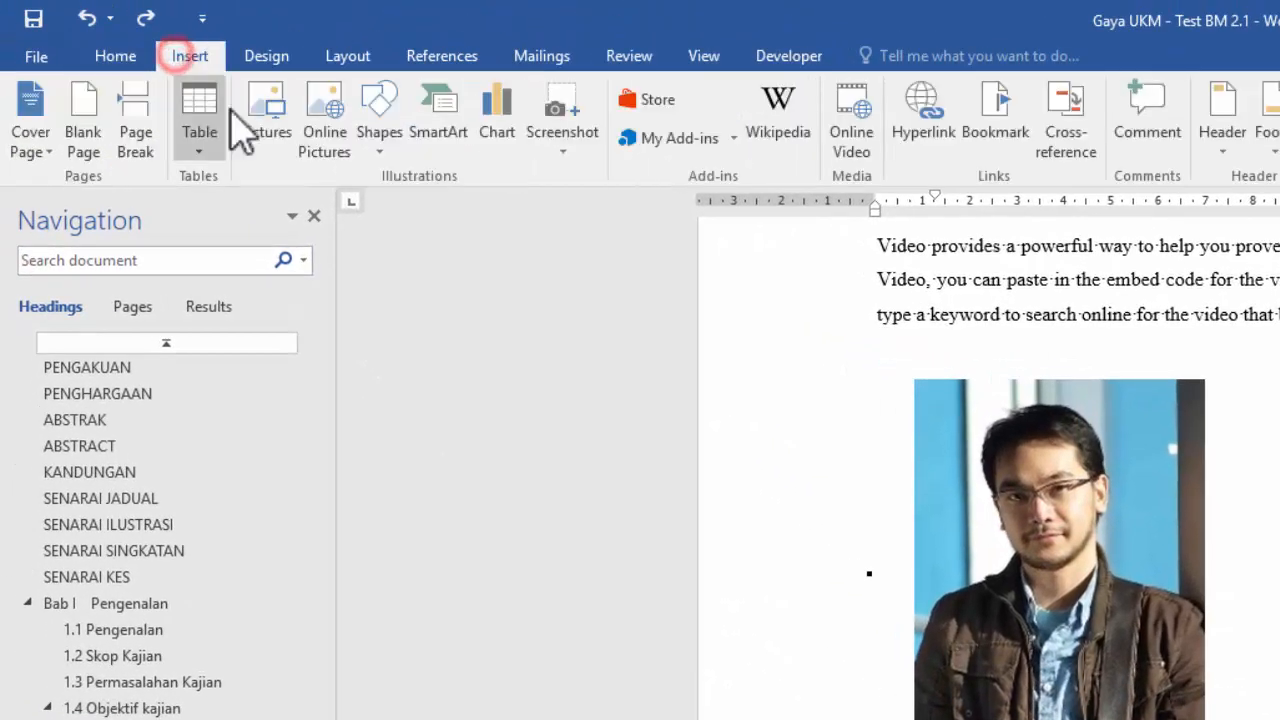
click(272, 122)
click(592, 355)
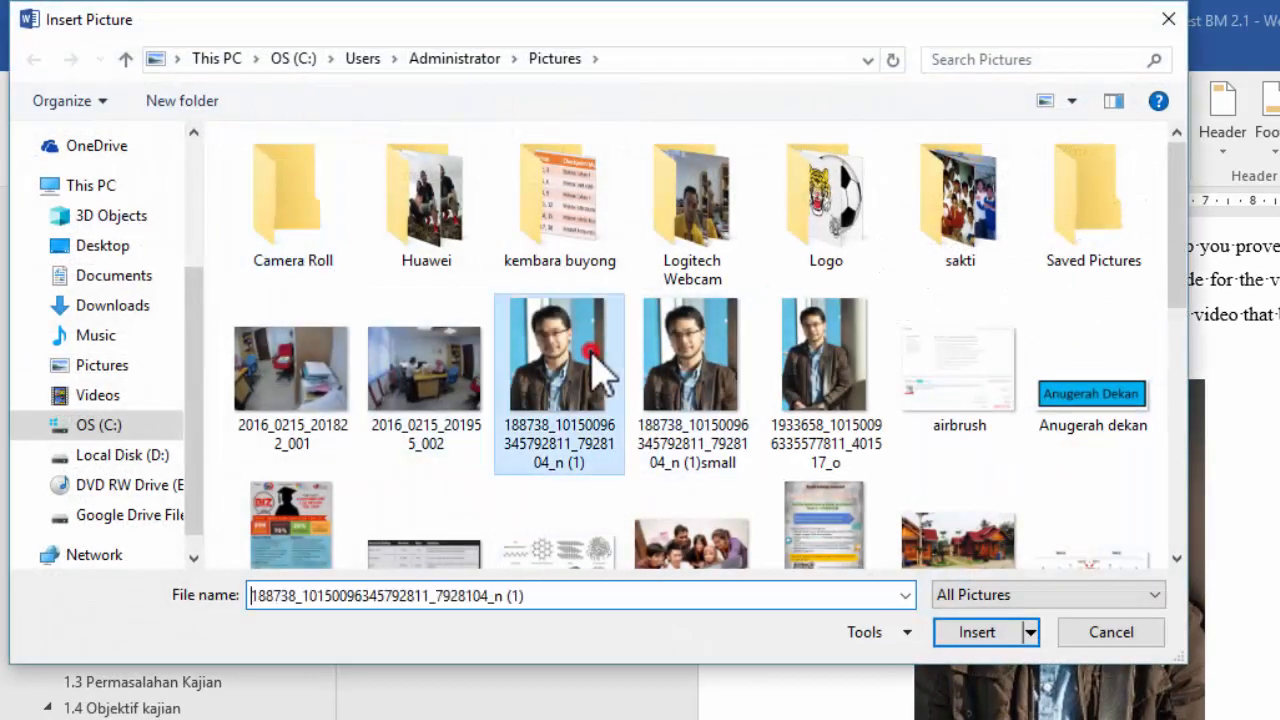
click(980, 633)
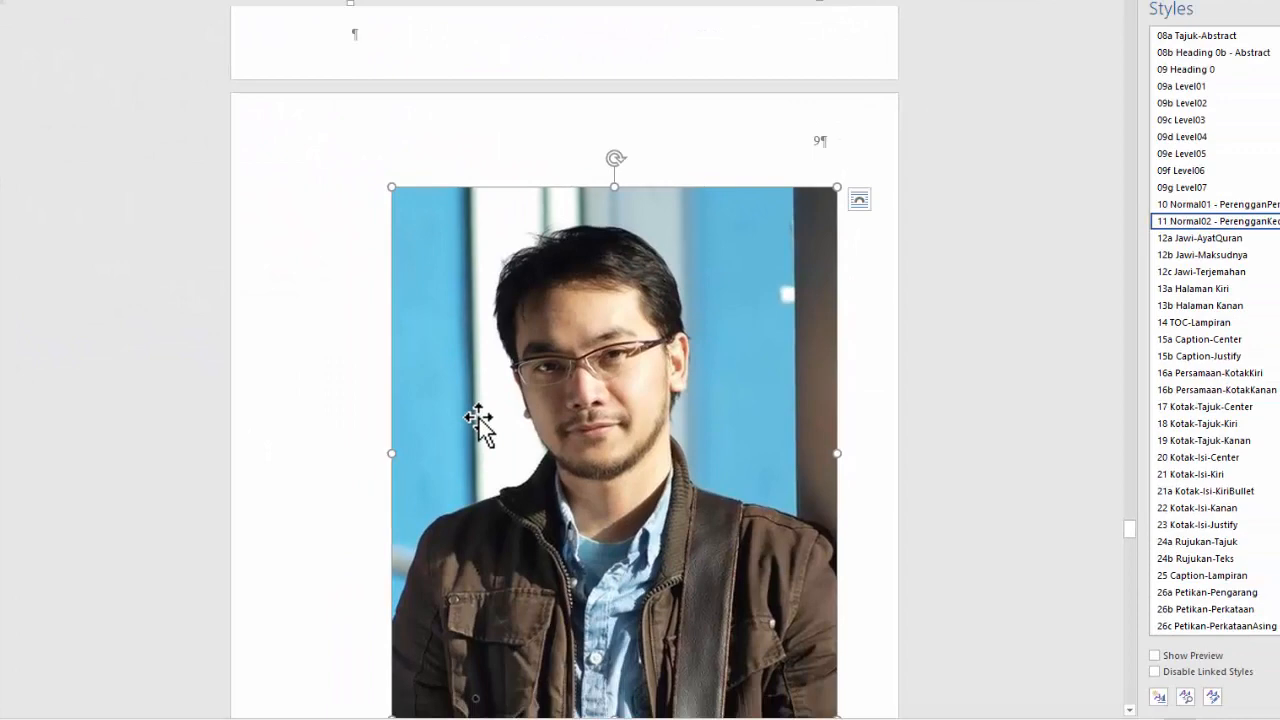
scroll(480, 422, down, 3)
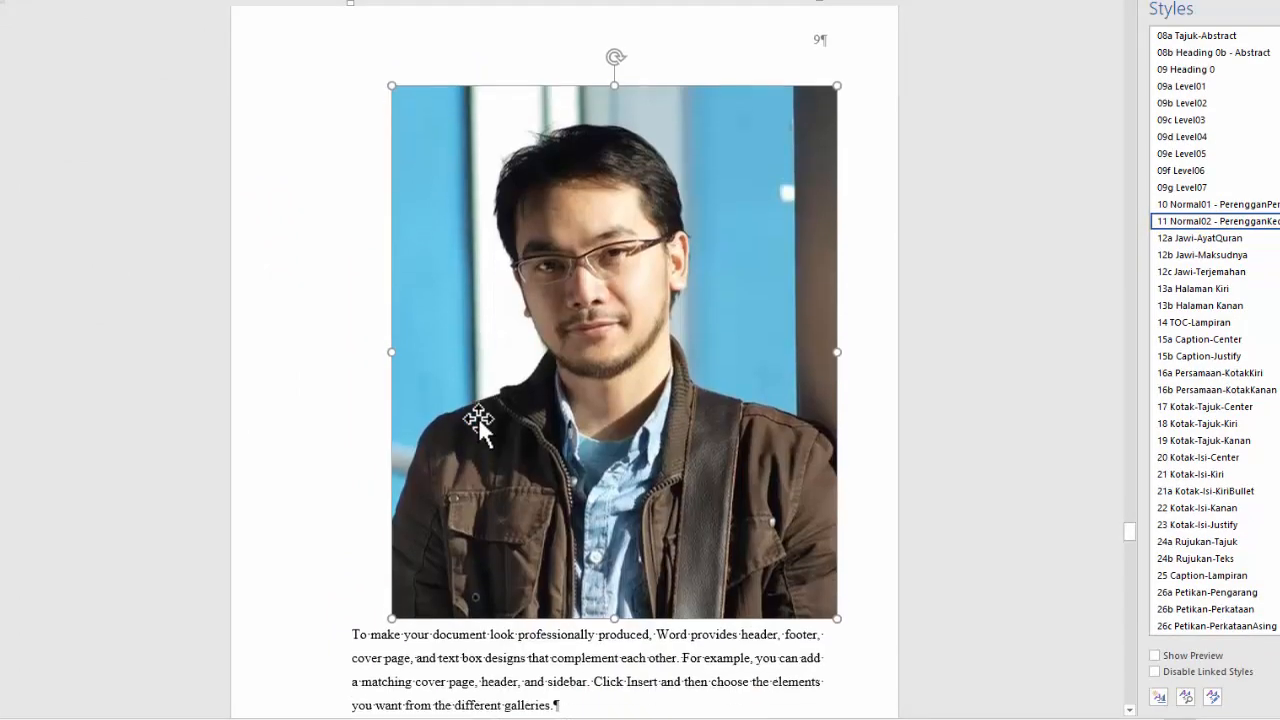
scroll(520, 461, up, 2)
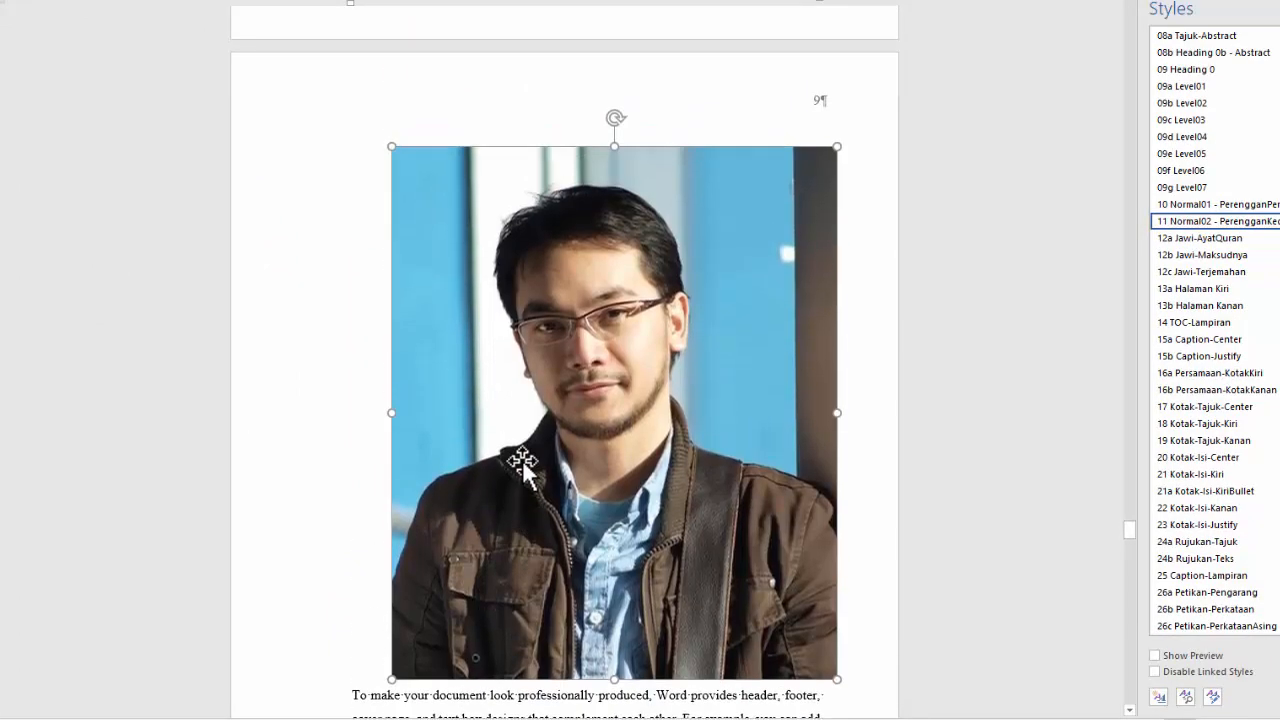
scroll(522, 462, up, 9)
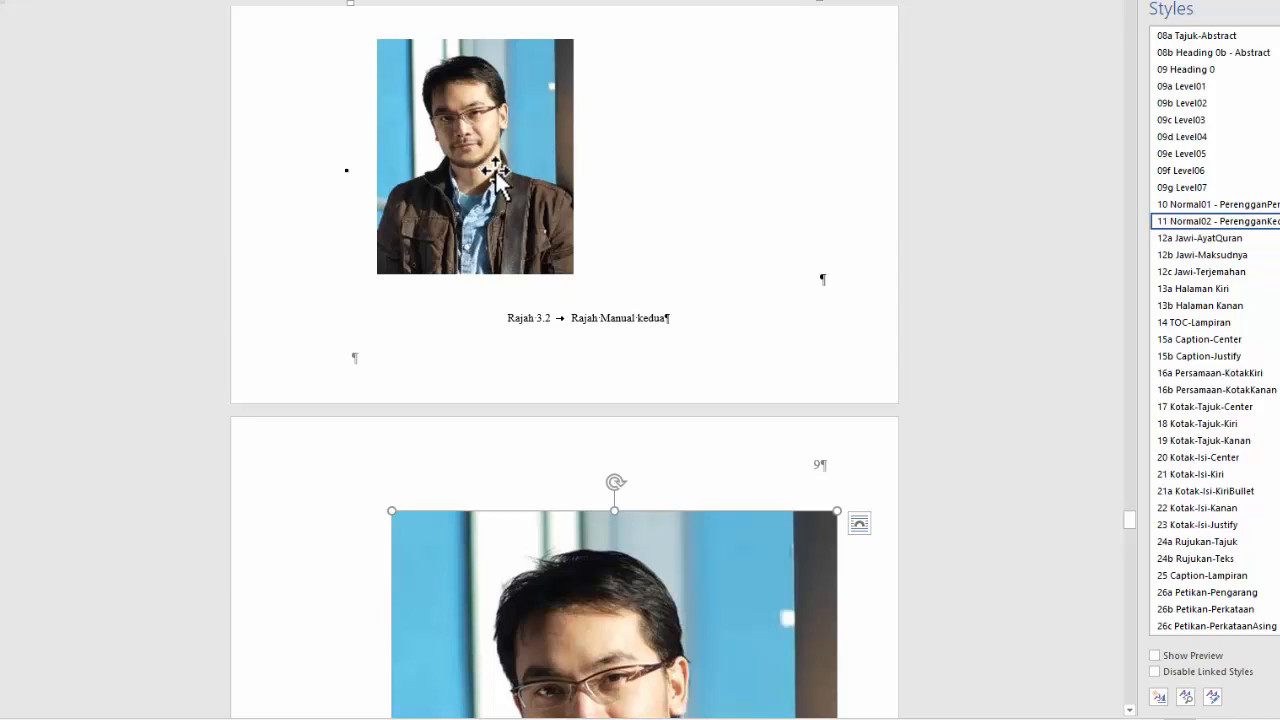
scroll(500, 206, down, 10)
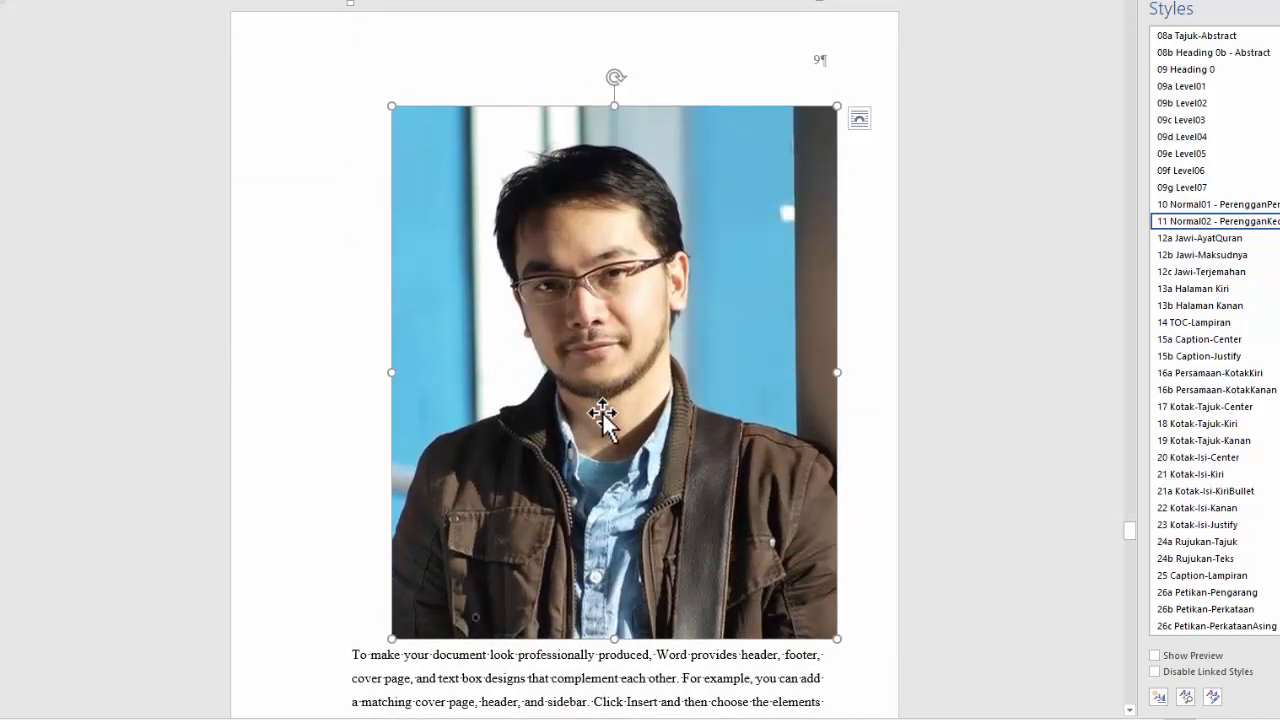
key(Delete)
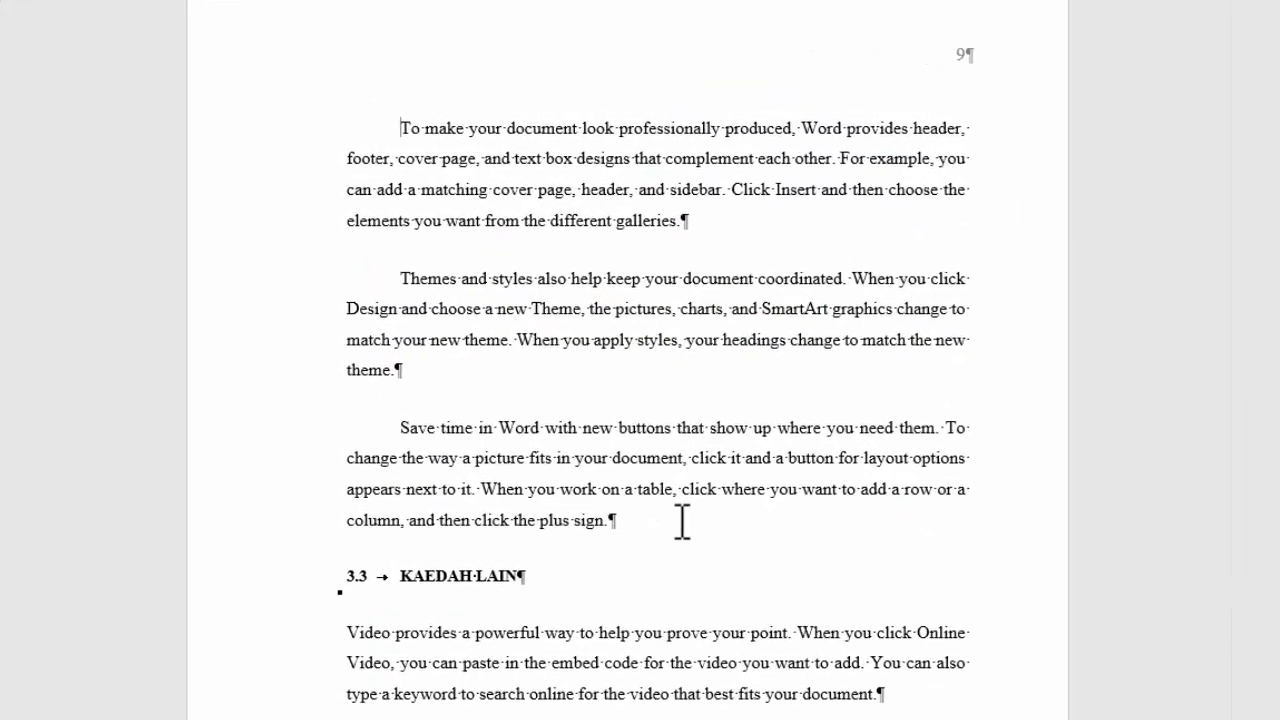
Paste a second copy of the photo into the Rajah 3.2 canvas, overlapping the first.
scroll(605, 415, up, 11)
click(748, 249)
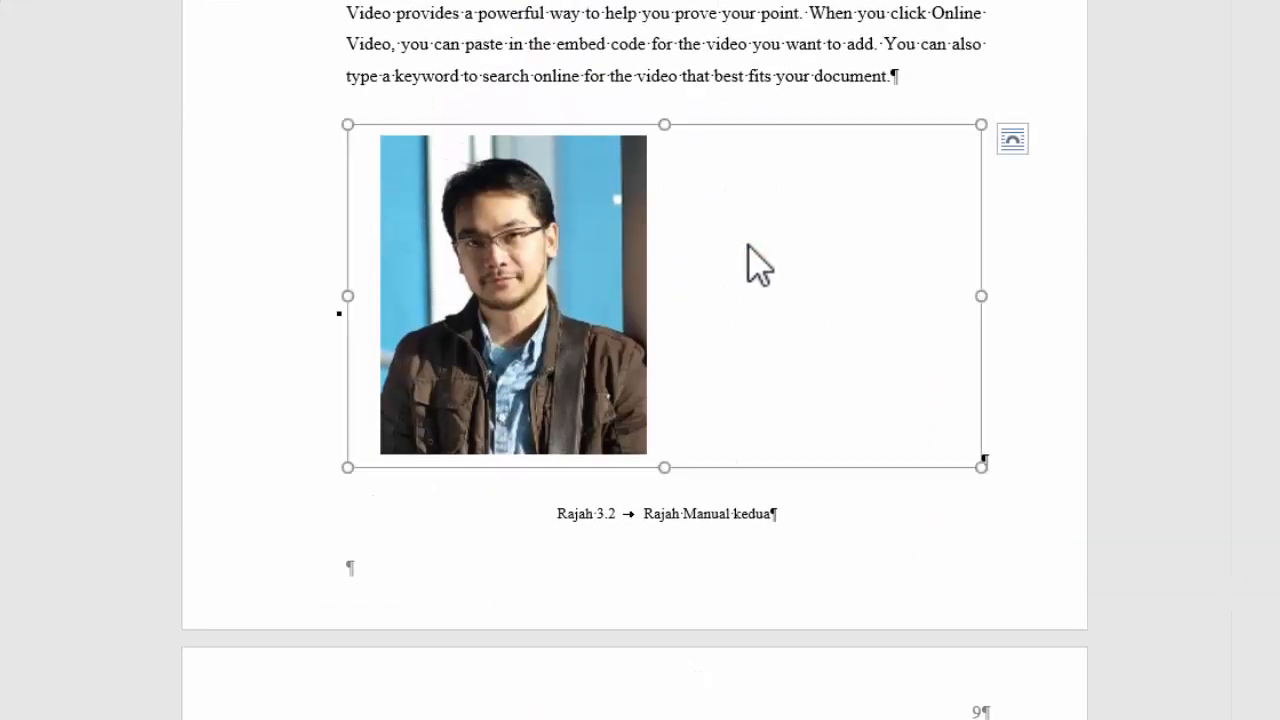
right_click(746, 207)
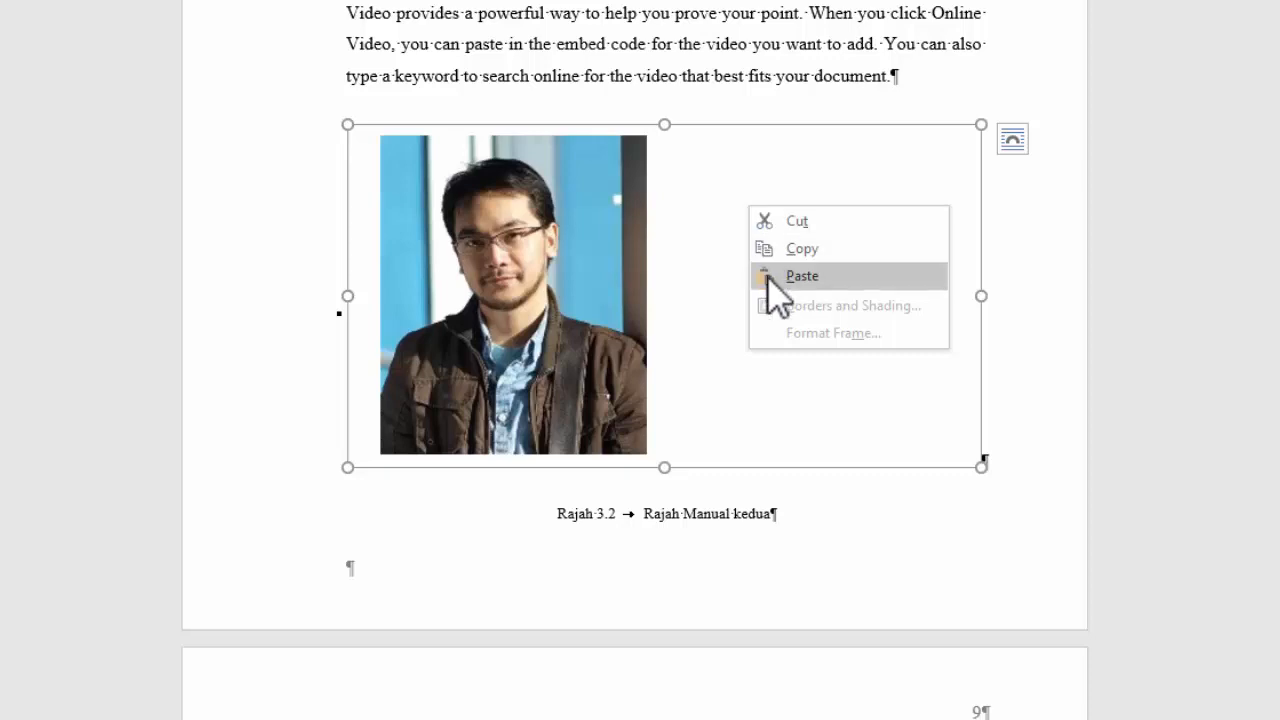
click(770, 276)
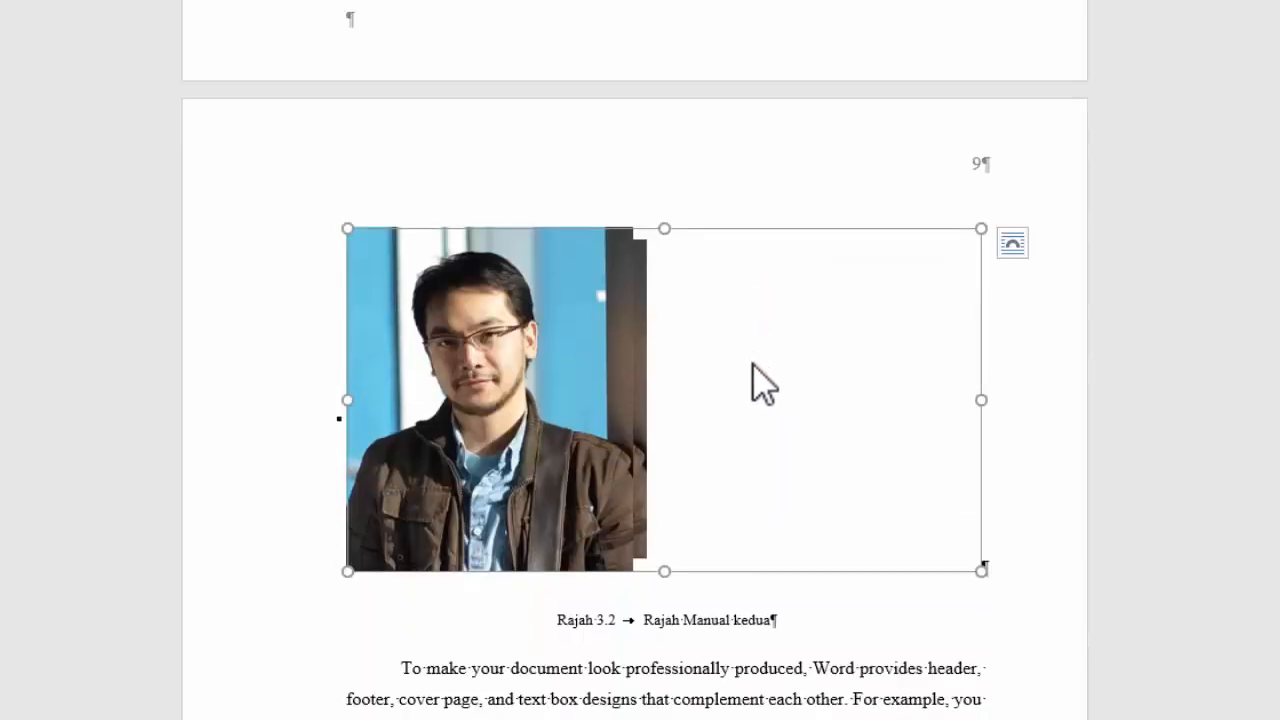
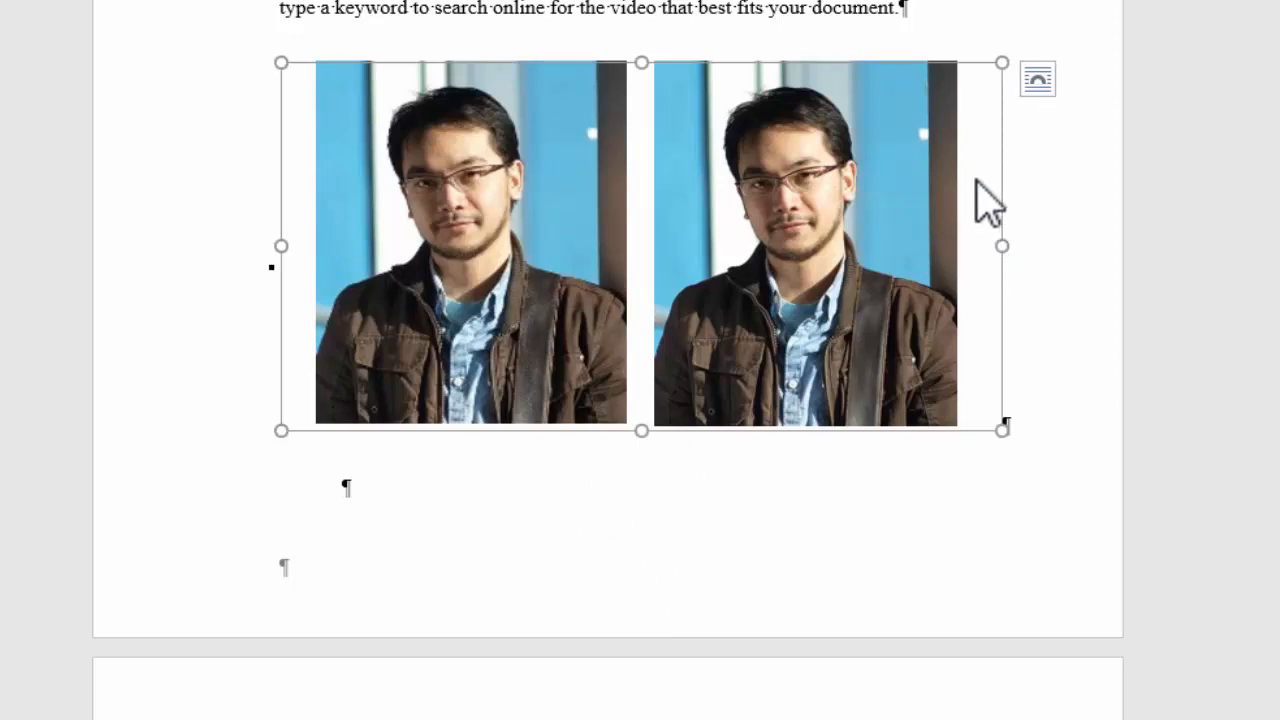
Bring up the Layout Options for the two-photo group in section 3.2.
click(1037, 80)
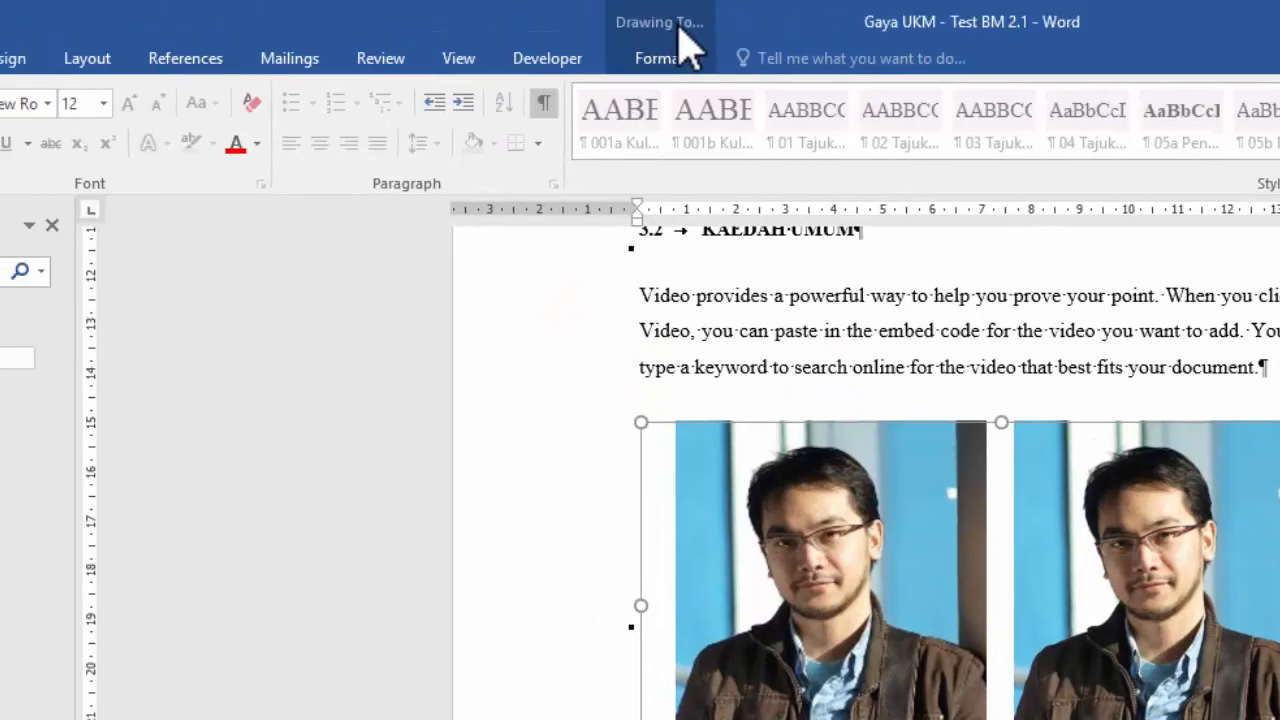
Set the photo group's text wrapping to Top and Bottom.
click(674, 54)
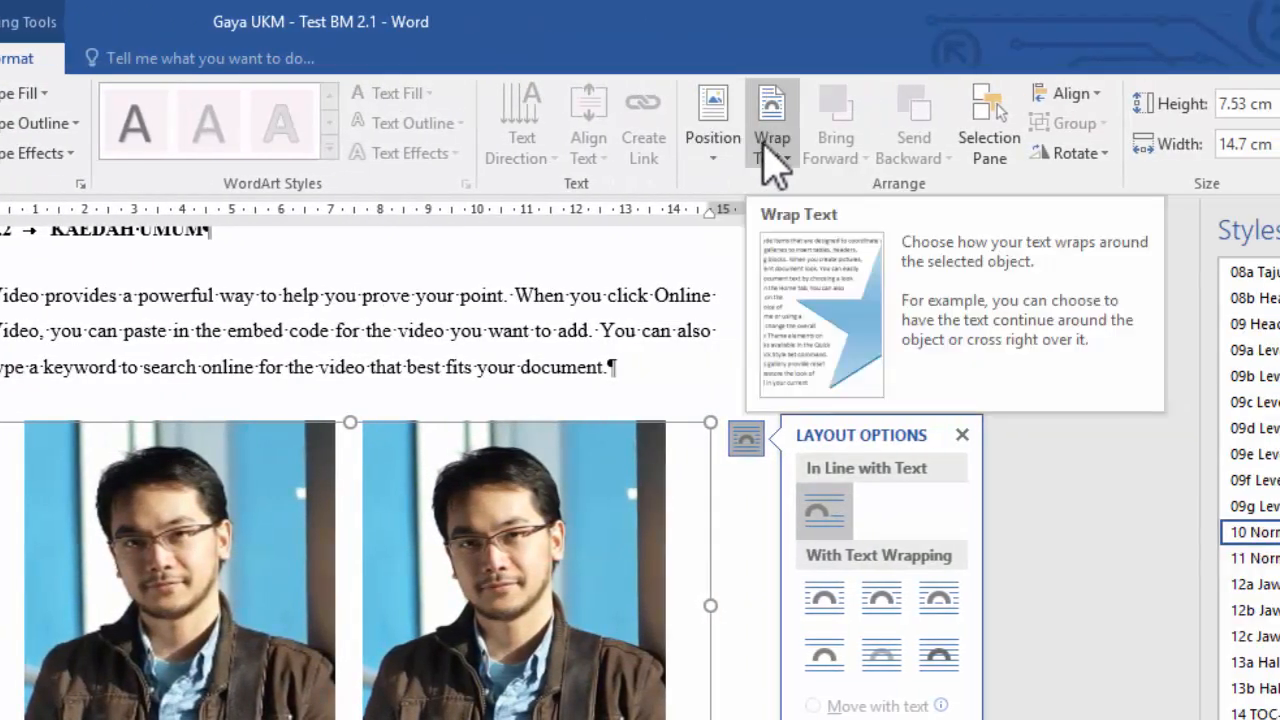
click(773, 160)
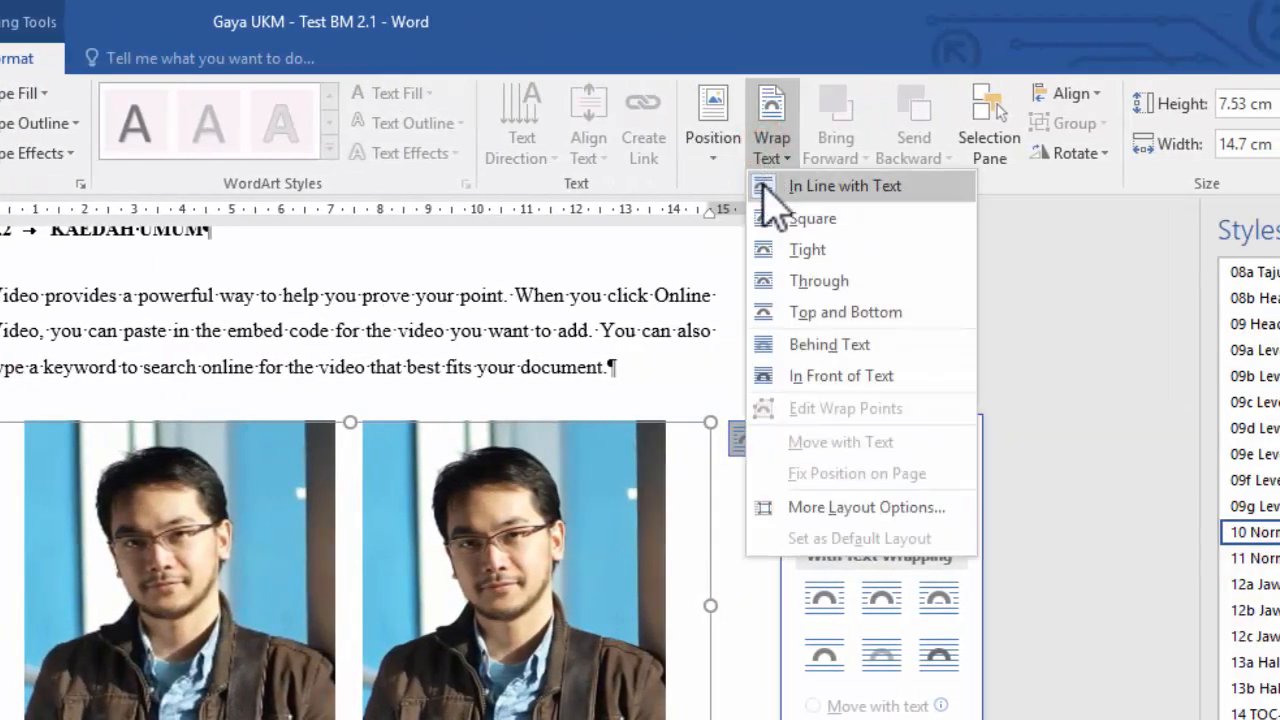
click(806, 316)
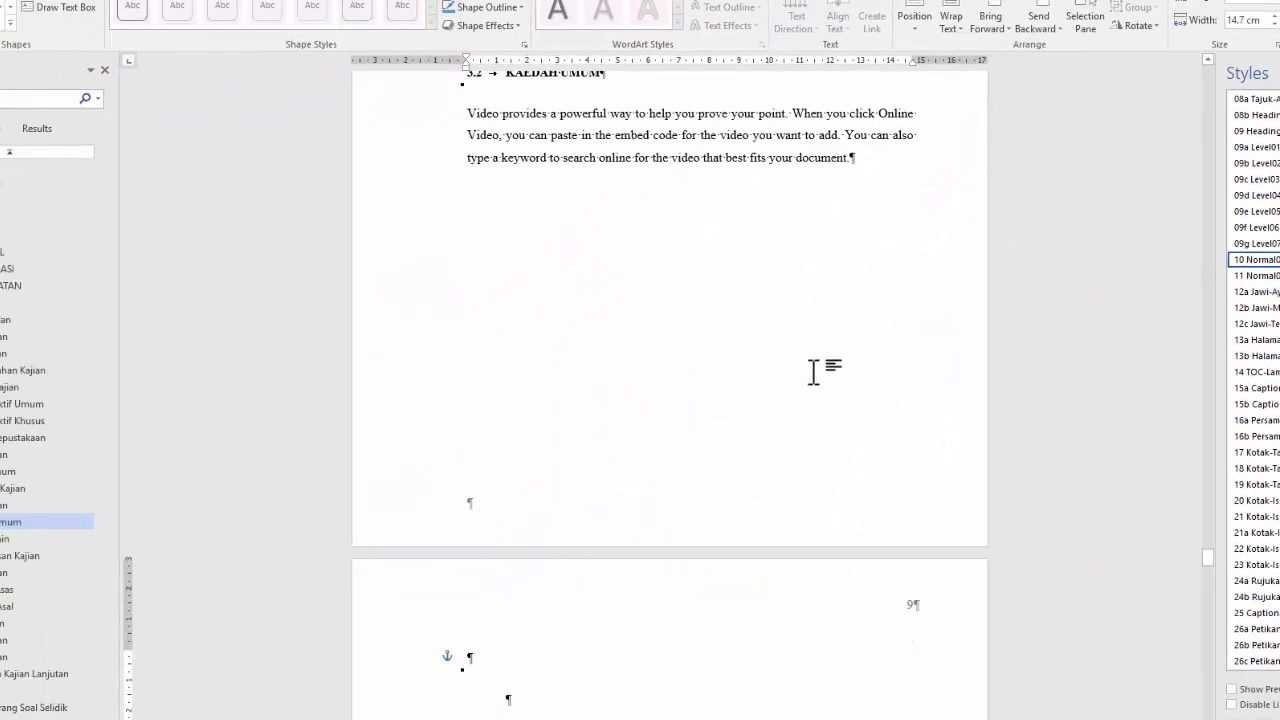
Delete the empty paragraph above the body text.
scroll(813, 372, down, 10)
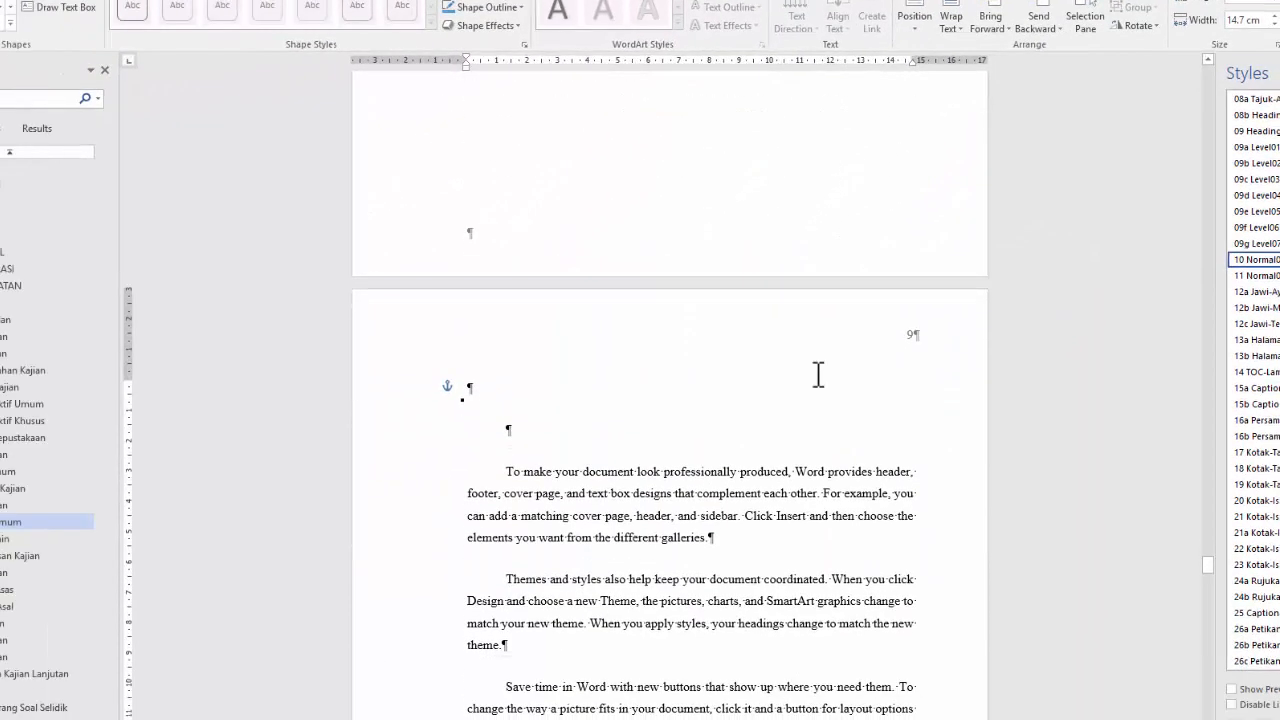
scroll(816, 375, down, 3)
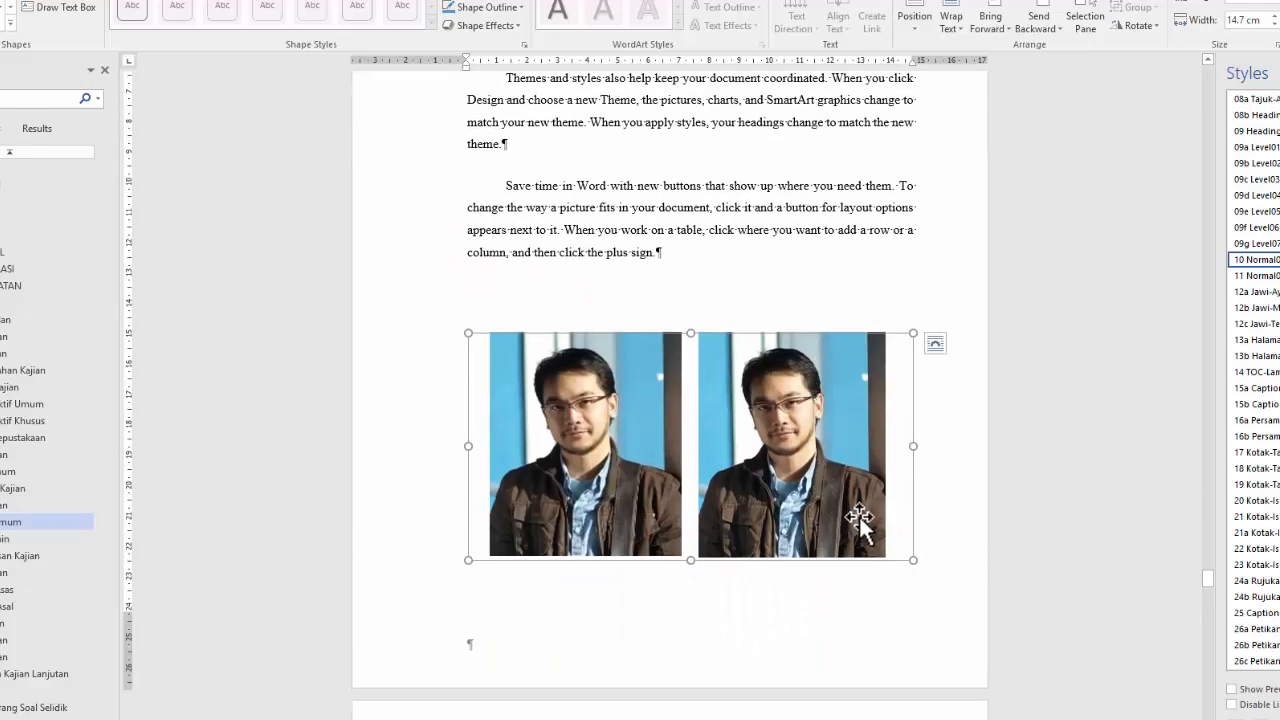
scroll(869, 557, up, 7)
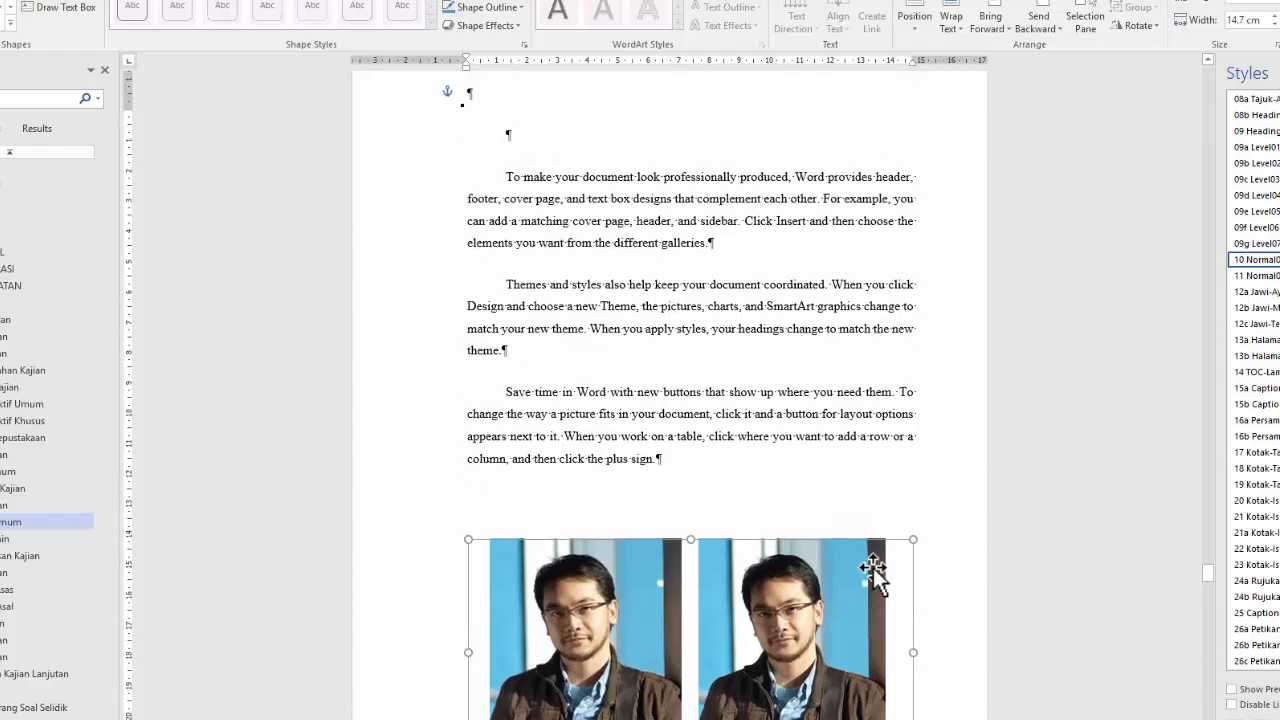
scroll(876, 568, up, 6)
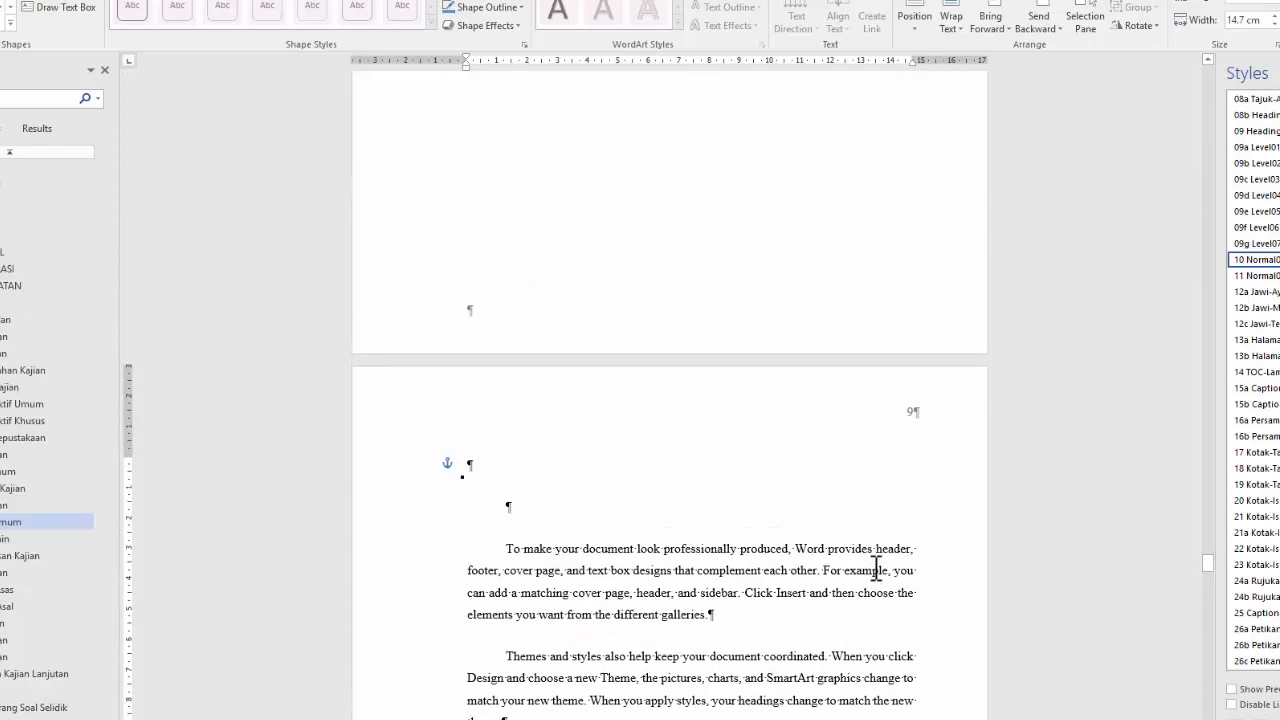
scroll(871, 574, down, 3)
scroll(865, 556, down, 6)
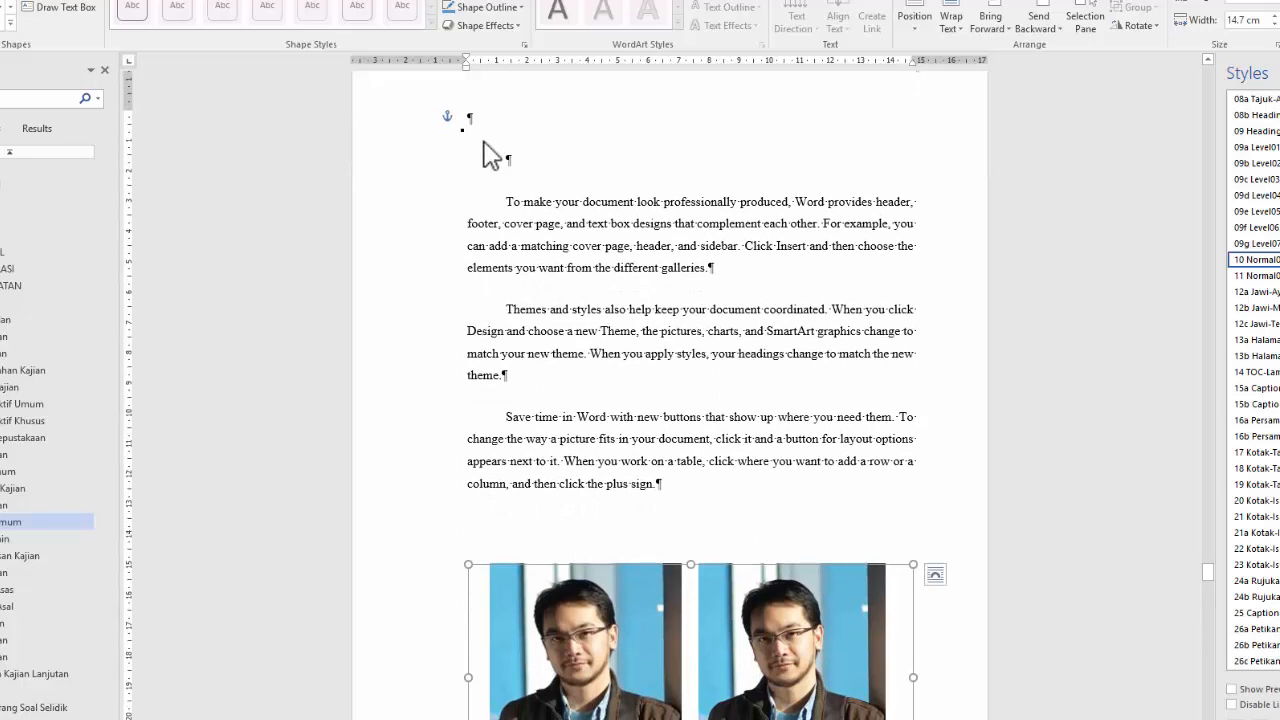
click(471, 121)
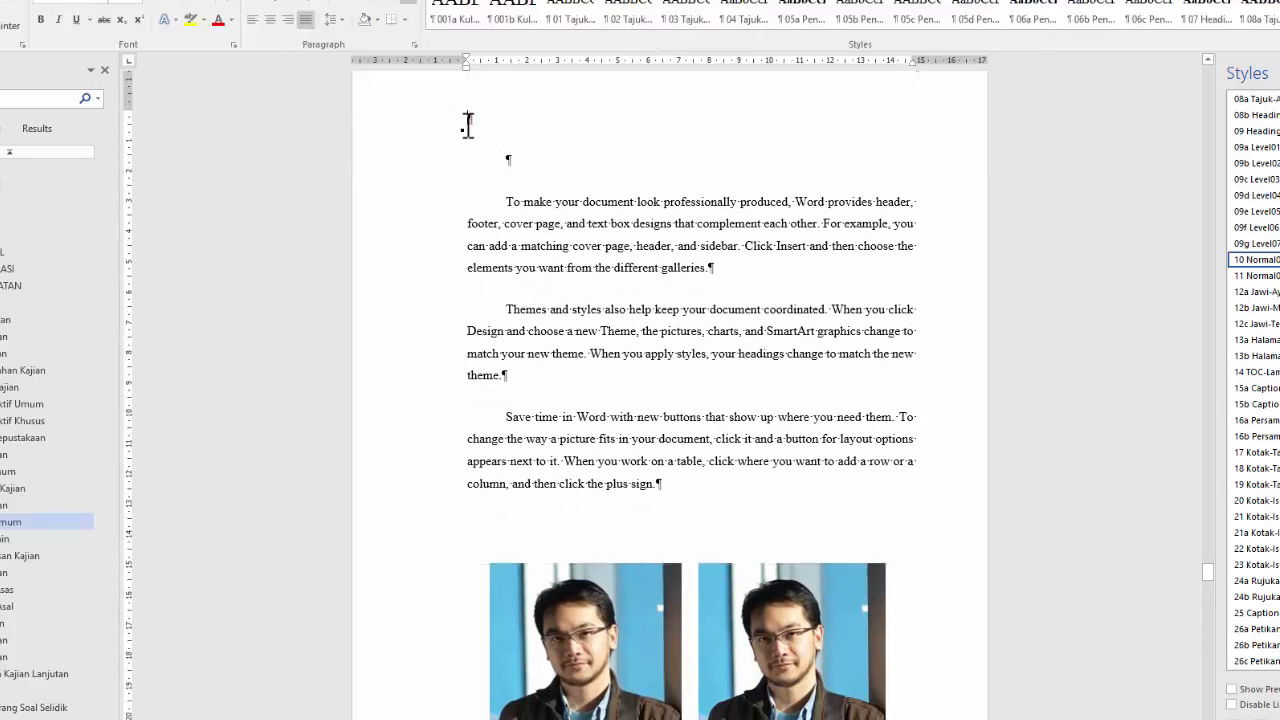
key(Delete)
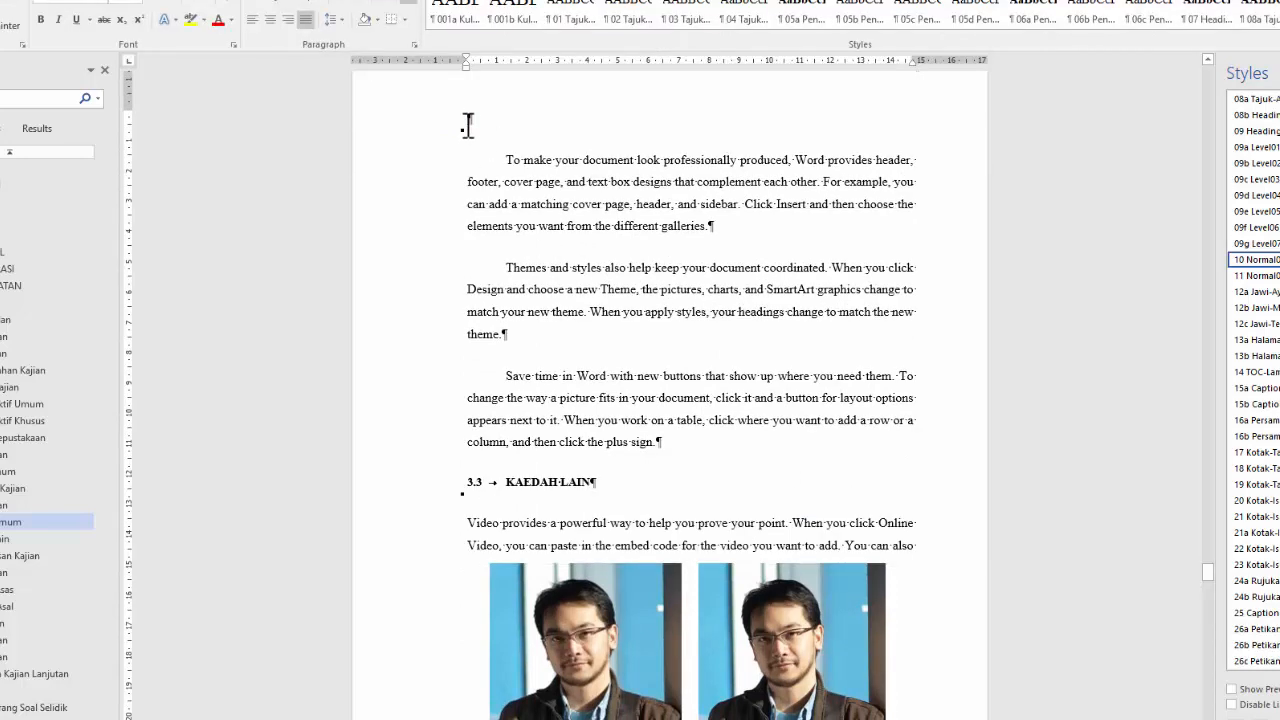
Cut the two-photo group out of section 3.3 KAEDAH LAIN.
click(557, 582)
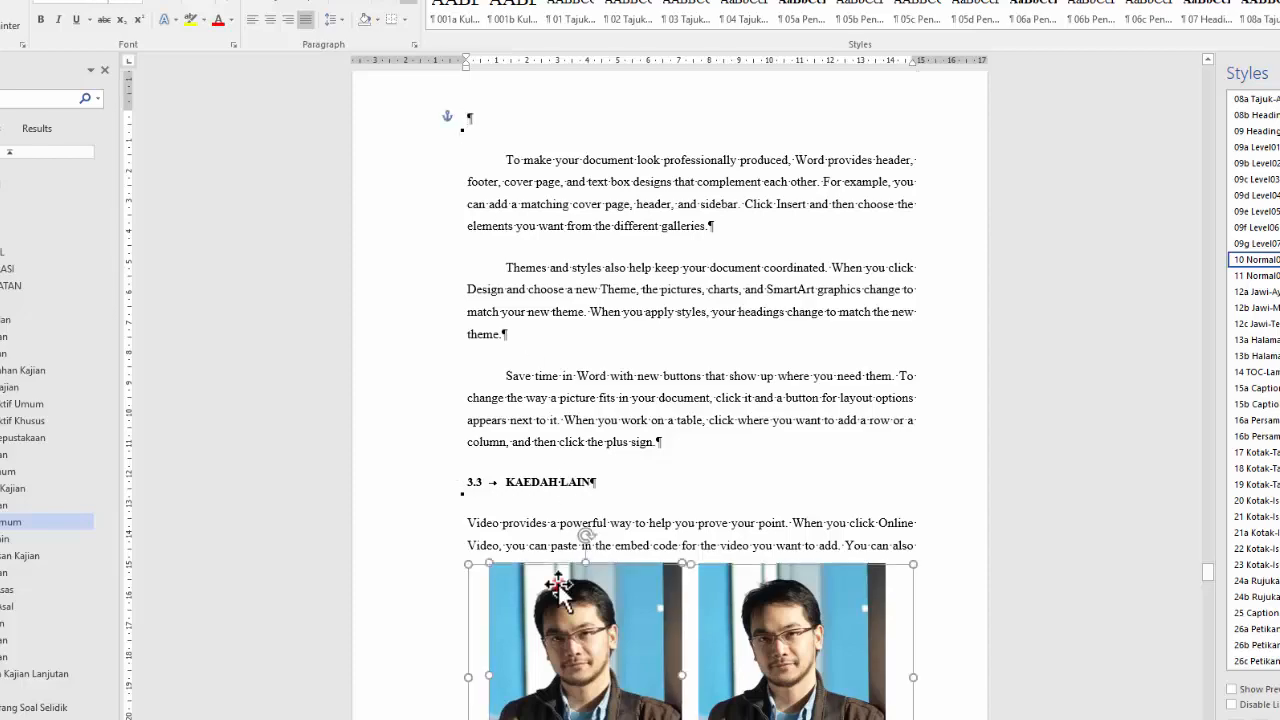
click(690, 621)
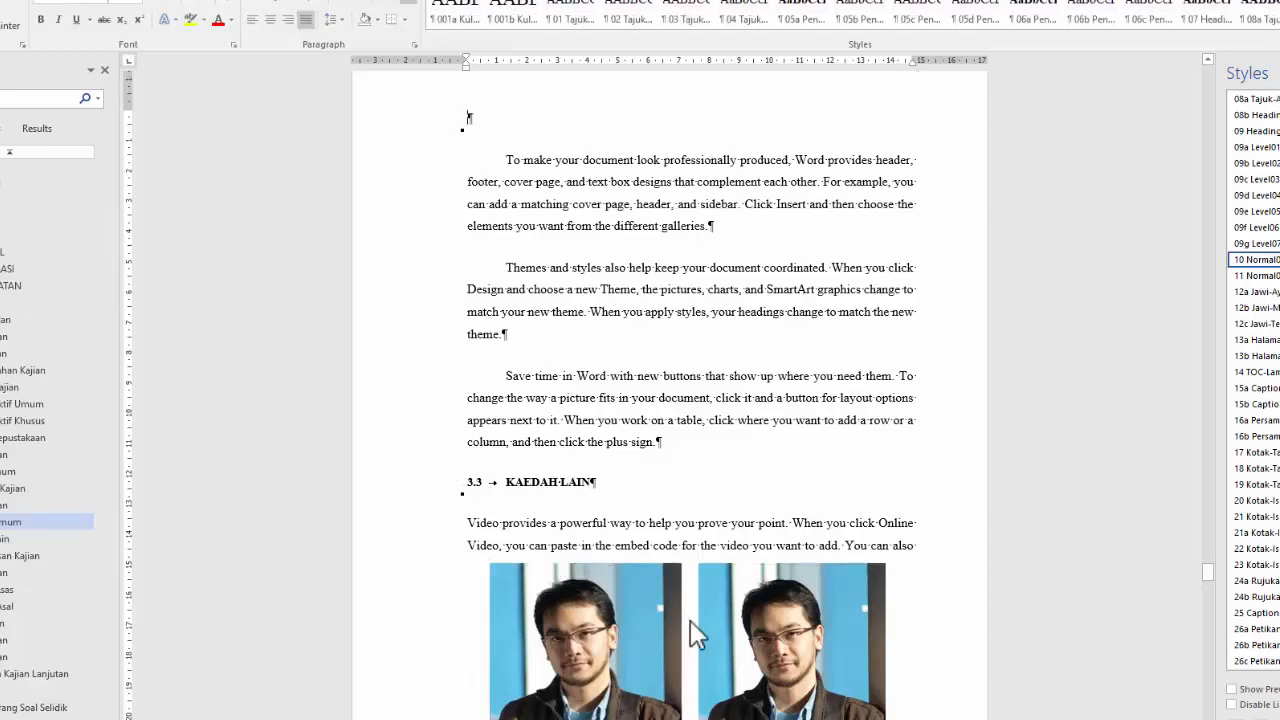
click(912, 621)
scroll(920, 545, down, 3)
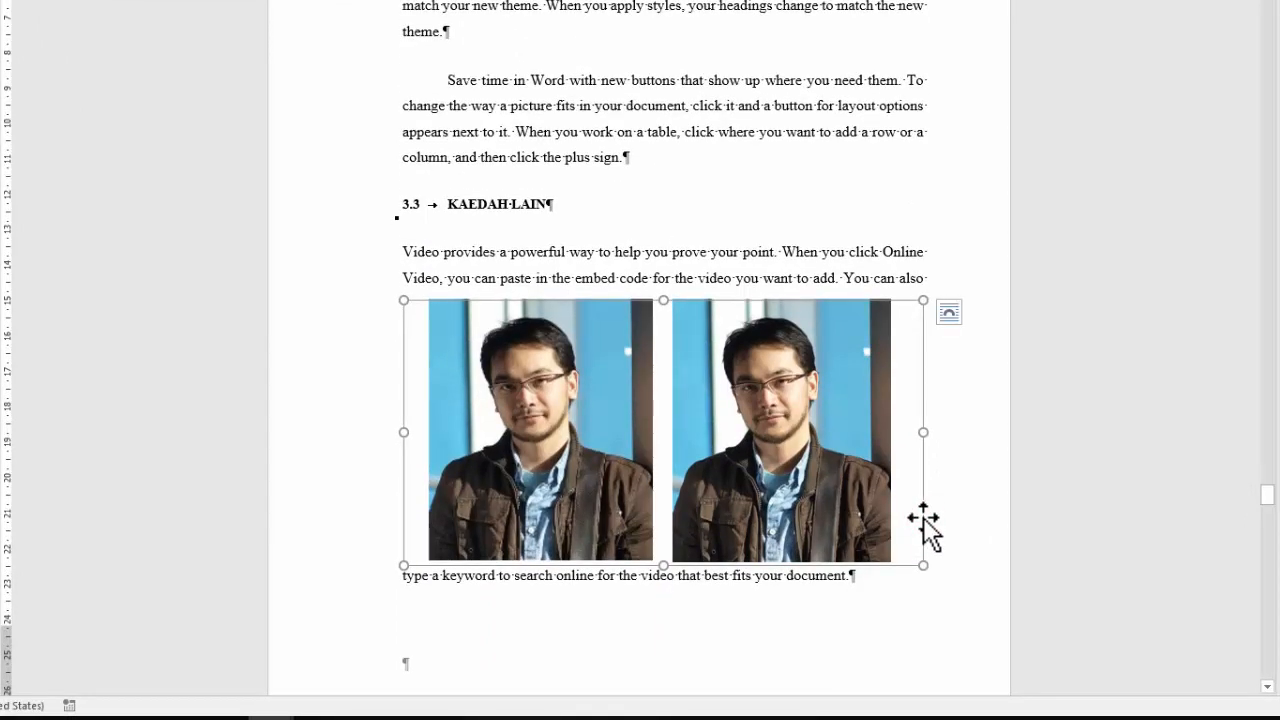
key(Delete)
Paste the photo group under KAEDAH UMUM and drag it above the bulleted paragraph.
scroll(923, 520, up, 12)
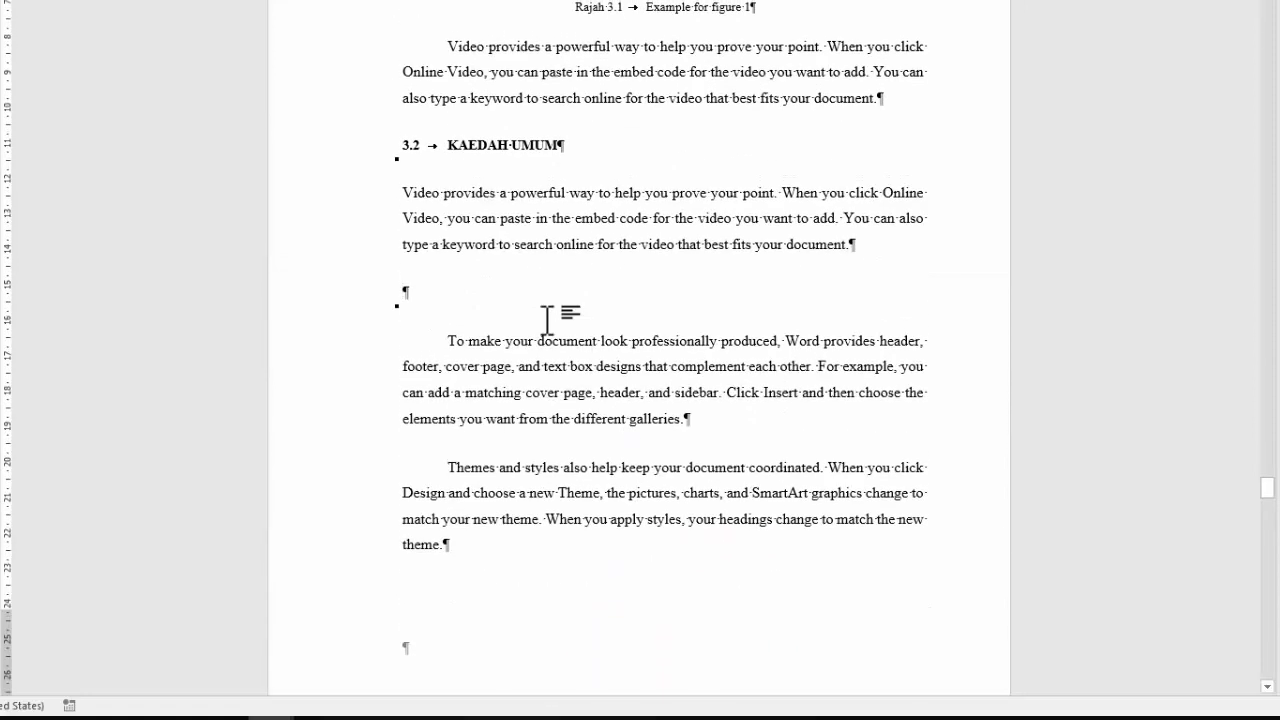
scroll(477, 287, up, 2)
scroll(446, 248, down, 3)
click(446, 247)
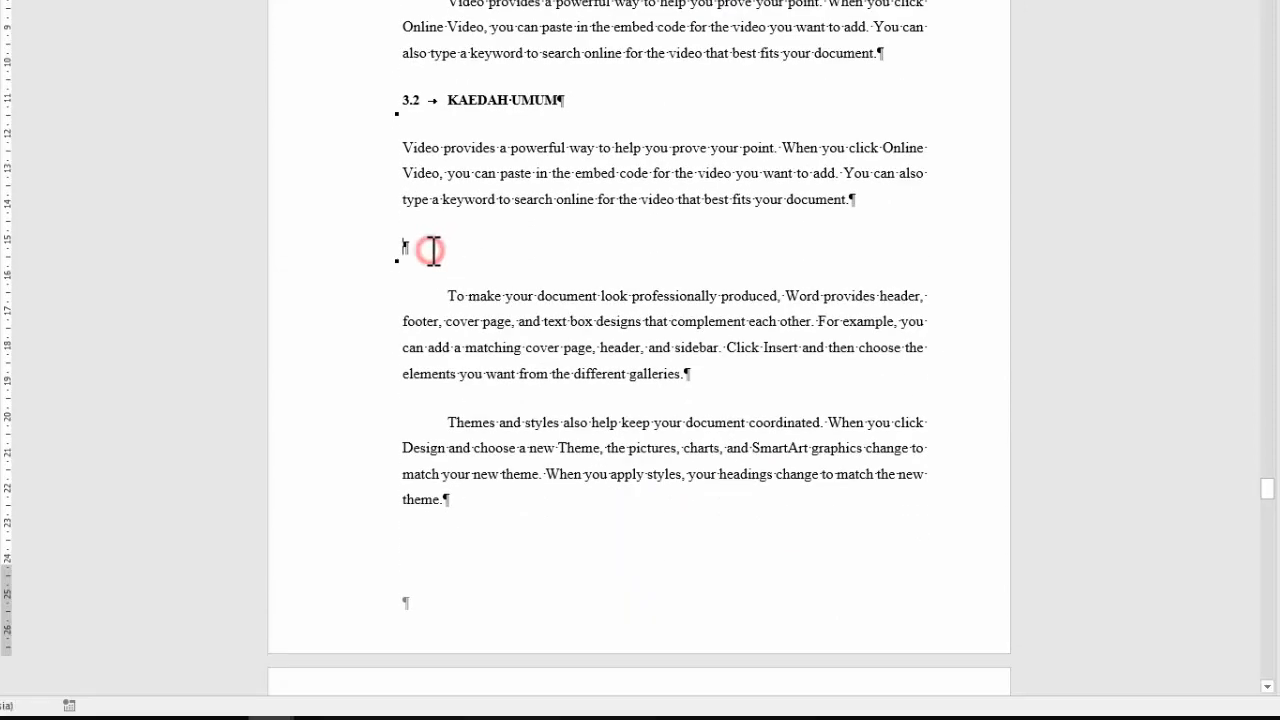
key(ctrl+v)
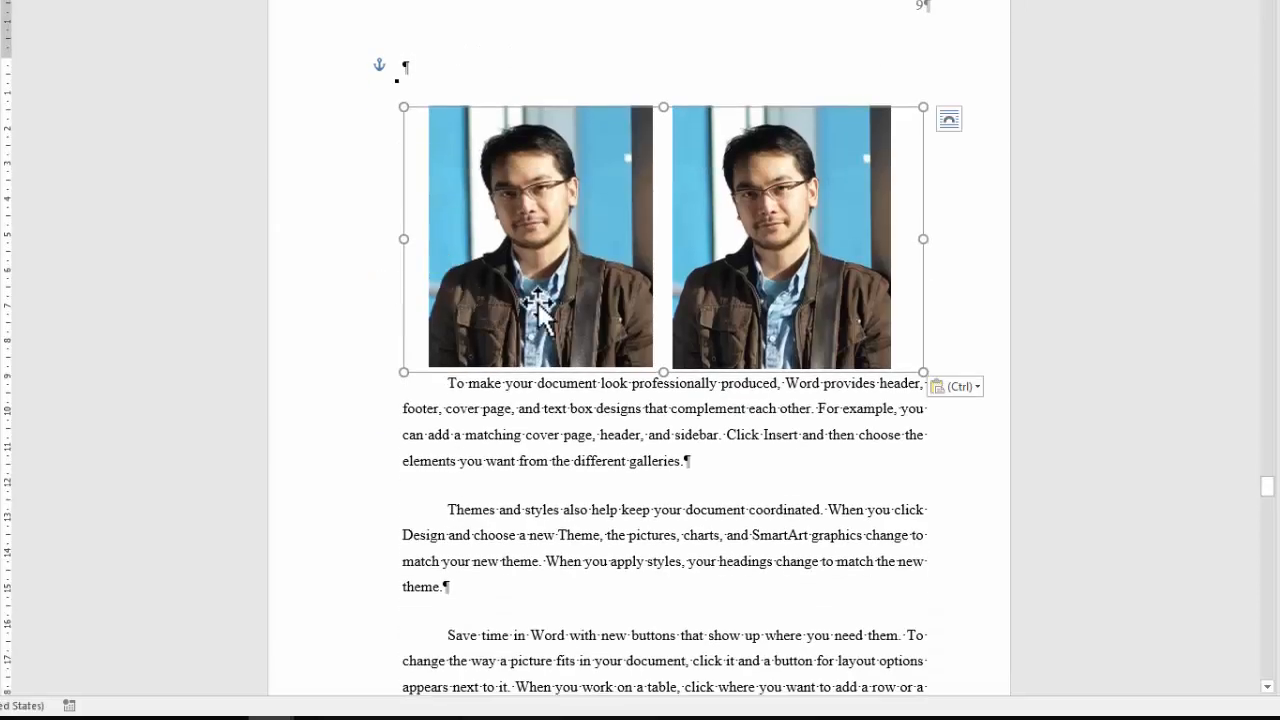
scroll(615, 365, up, 3)
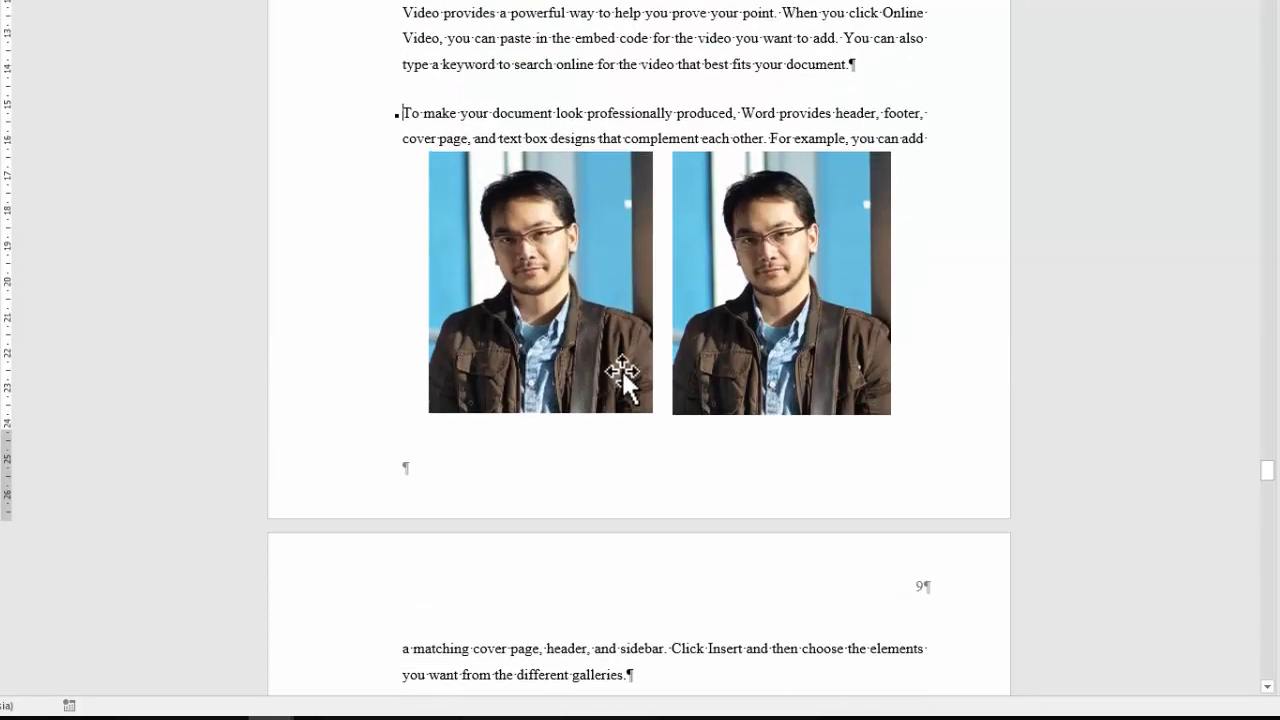
scroll(750, 350, down, 2)
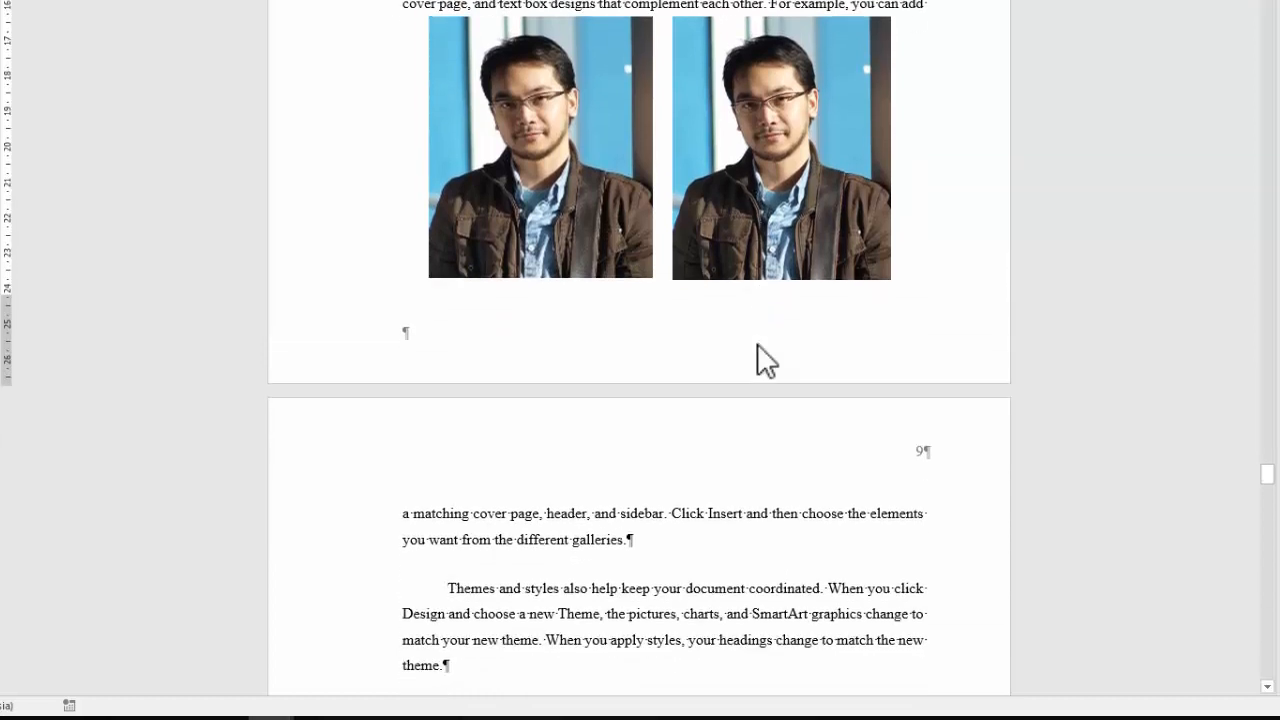
scroll(757, 300, up, 1)
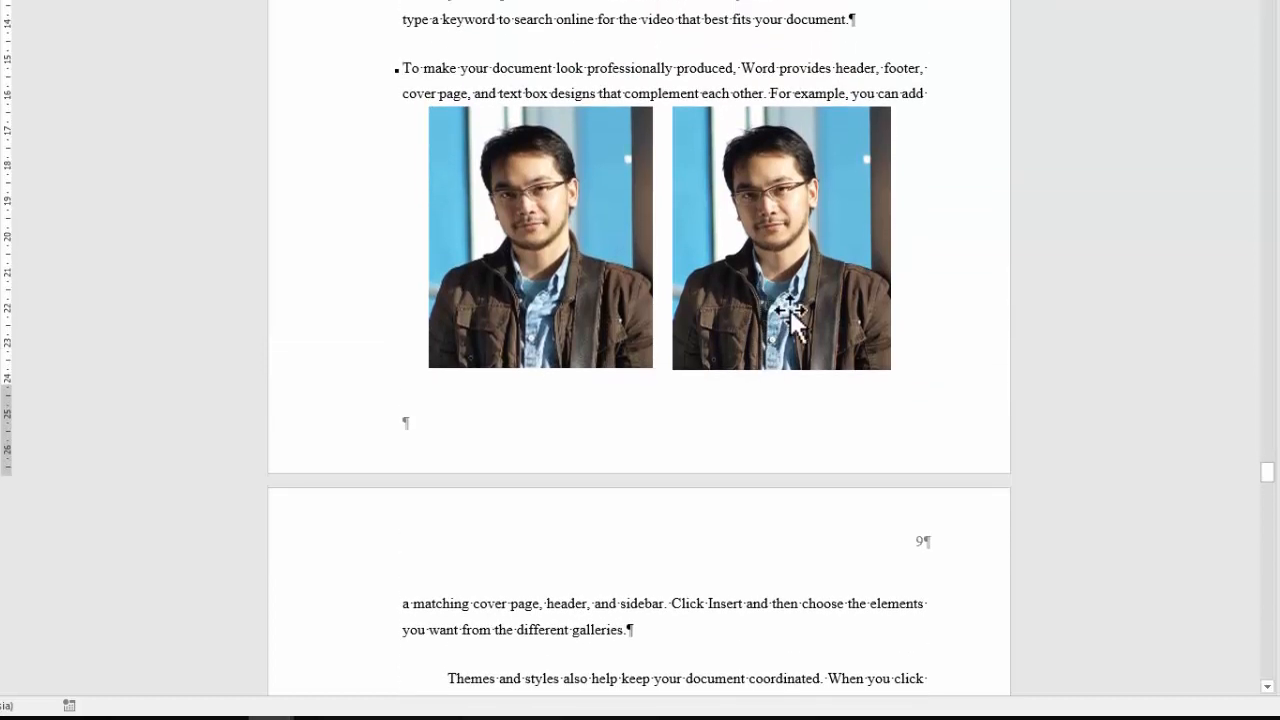
click(752, 270)
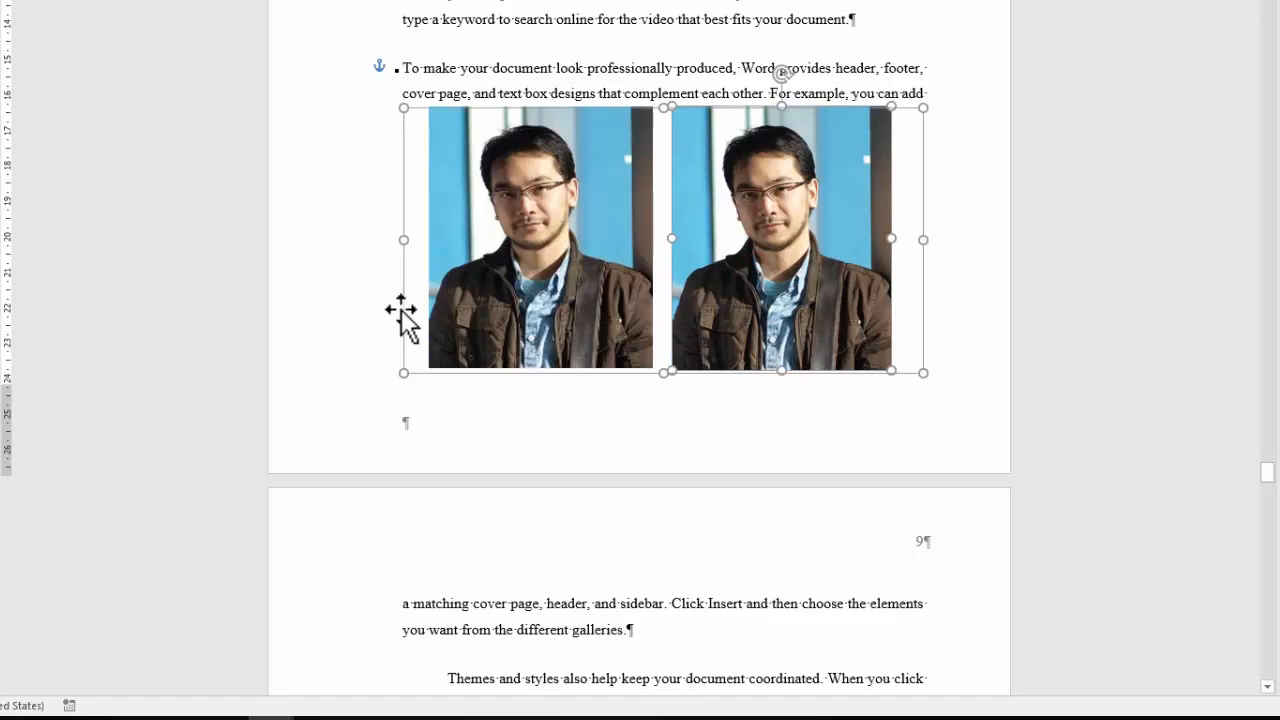
drag(401, 311, 400, 266)
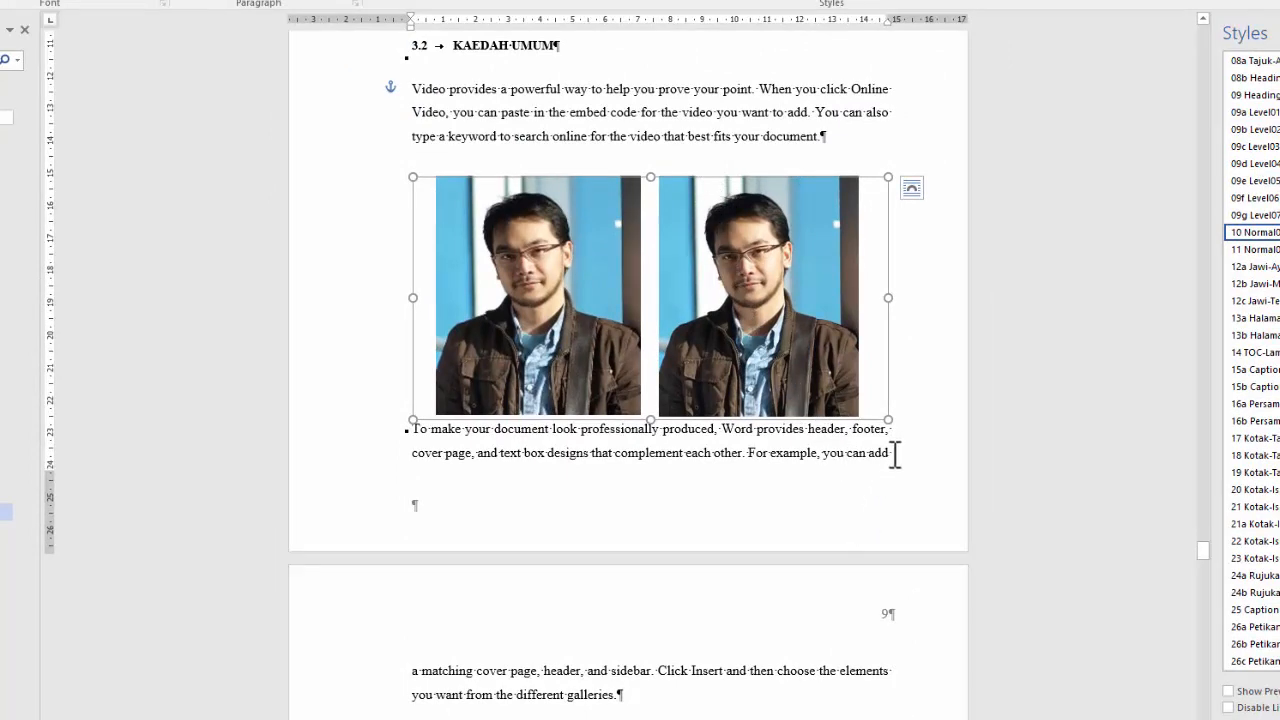
Insert the caption 'Rajah 3.2' below the photo group.
right_click(413, 248)
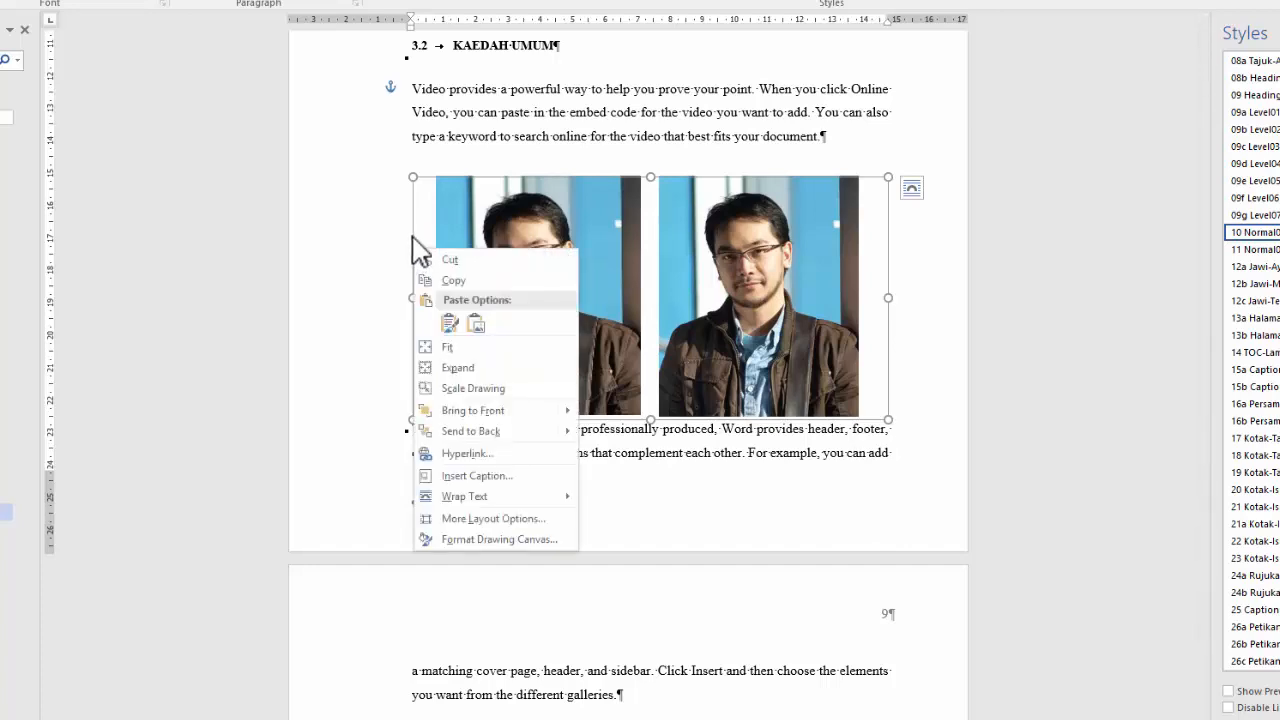
key(Escape)
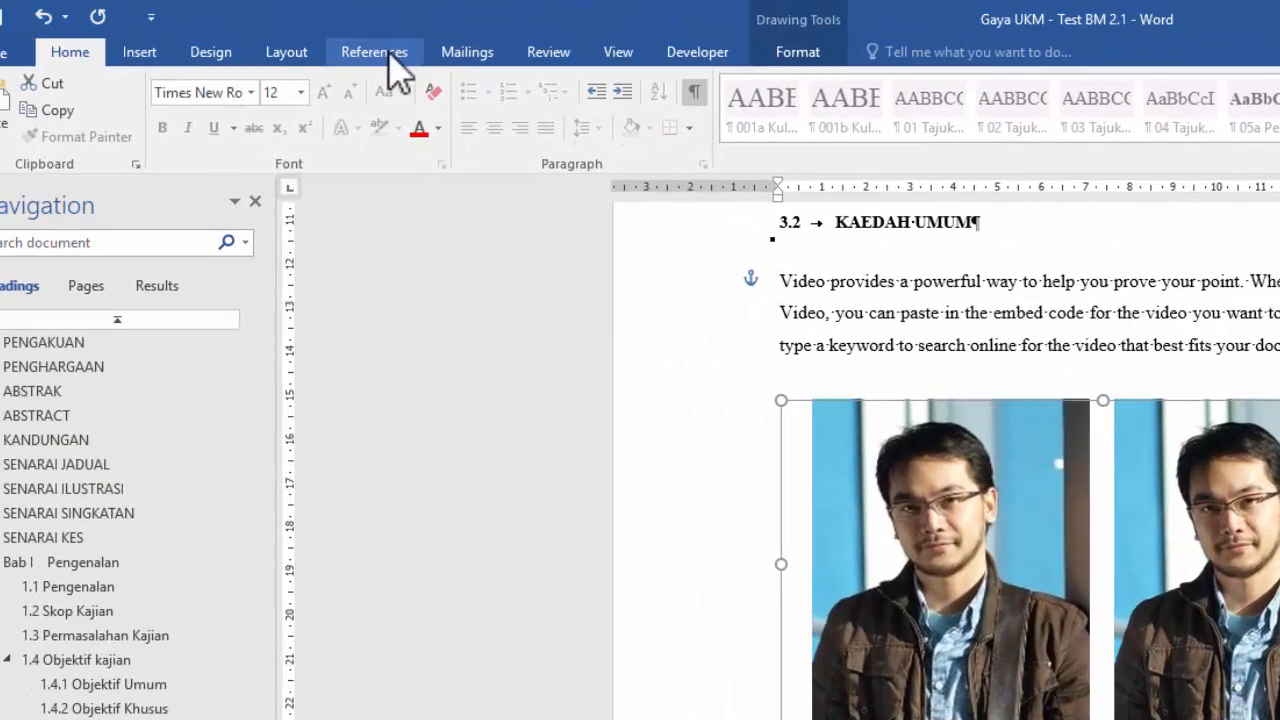
click(374, 52)
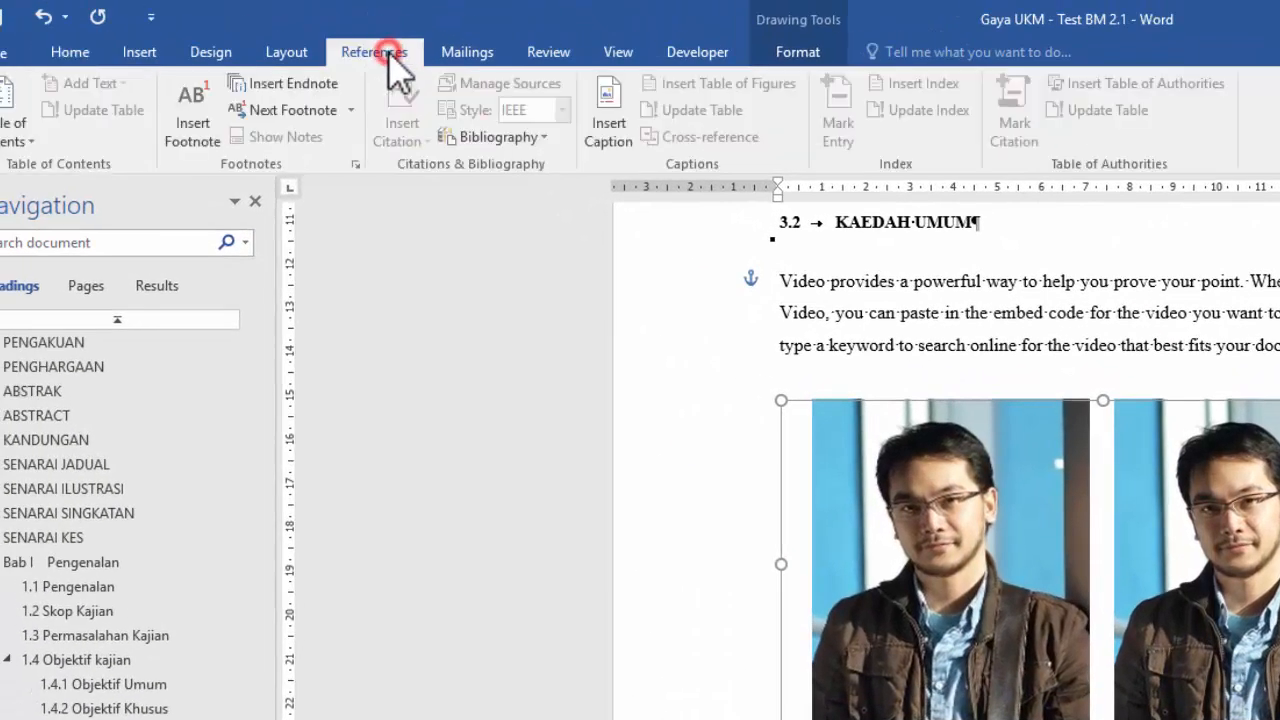
click(612, 118)
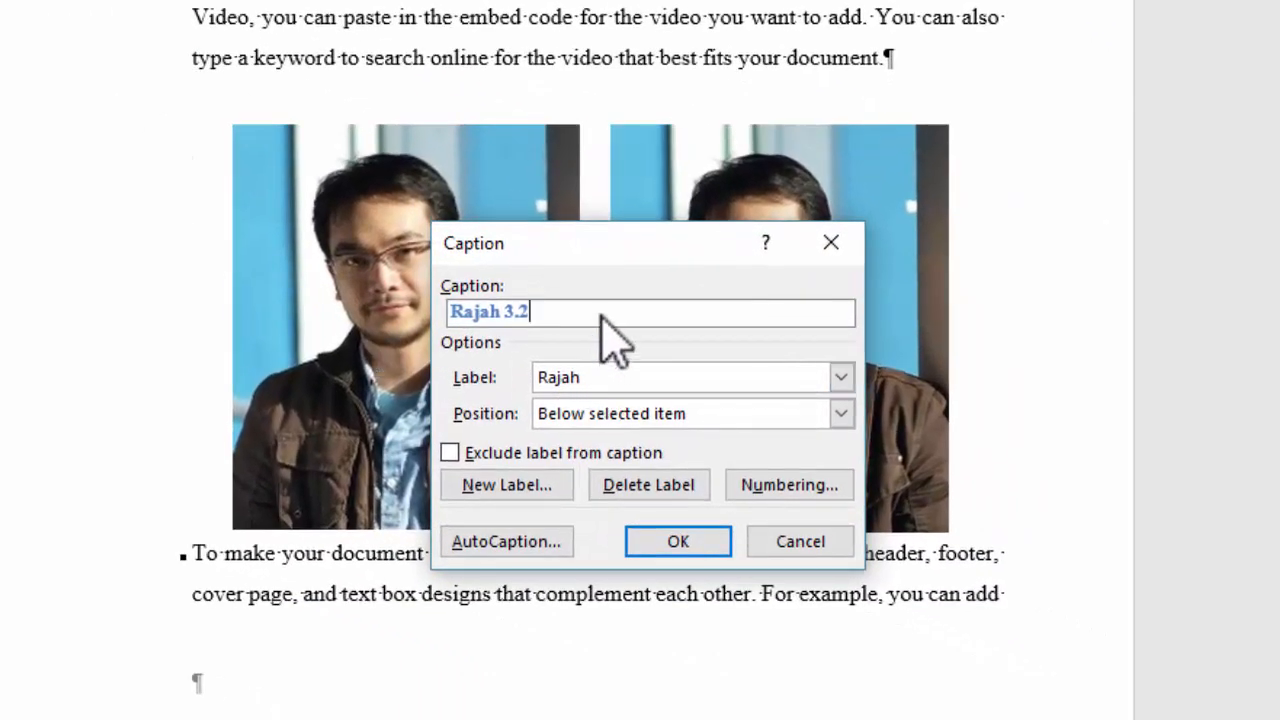
click(666, 541)
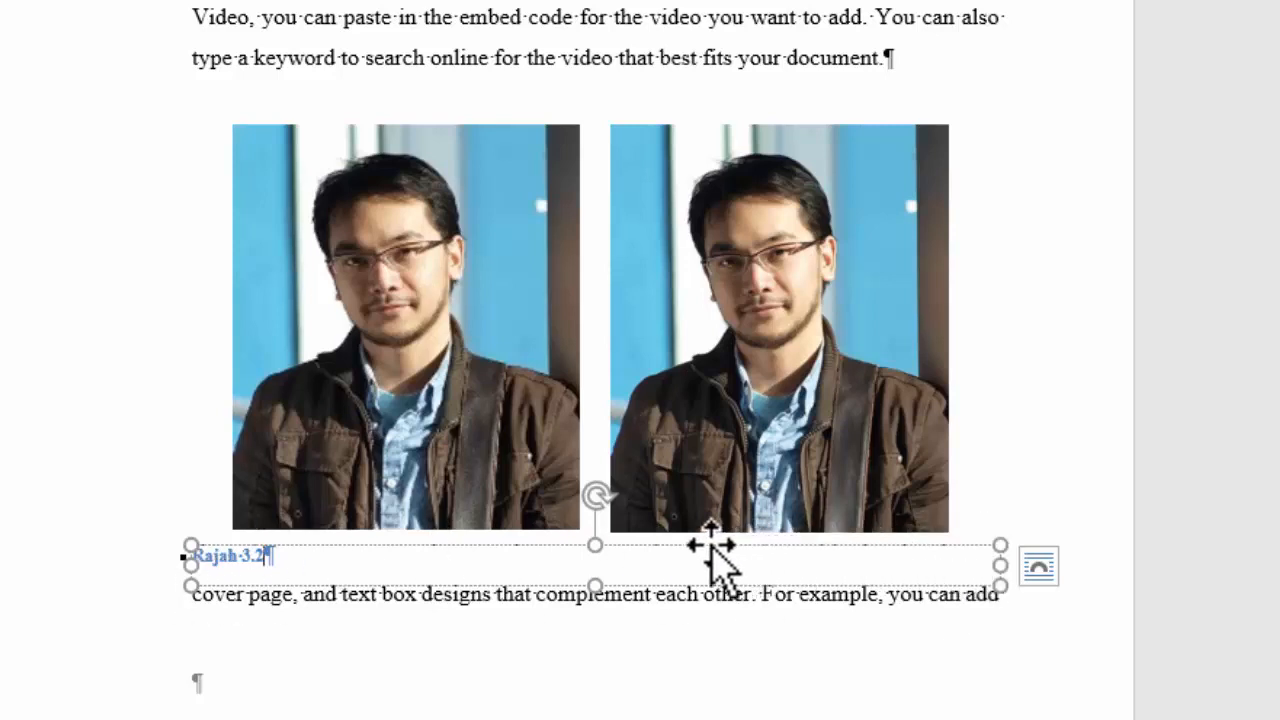
Apply the 15a Caption-Center style and complete the caption with a tab and 'Contoh rajah manual'.
click(326, 563)
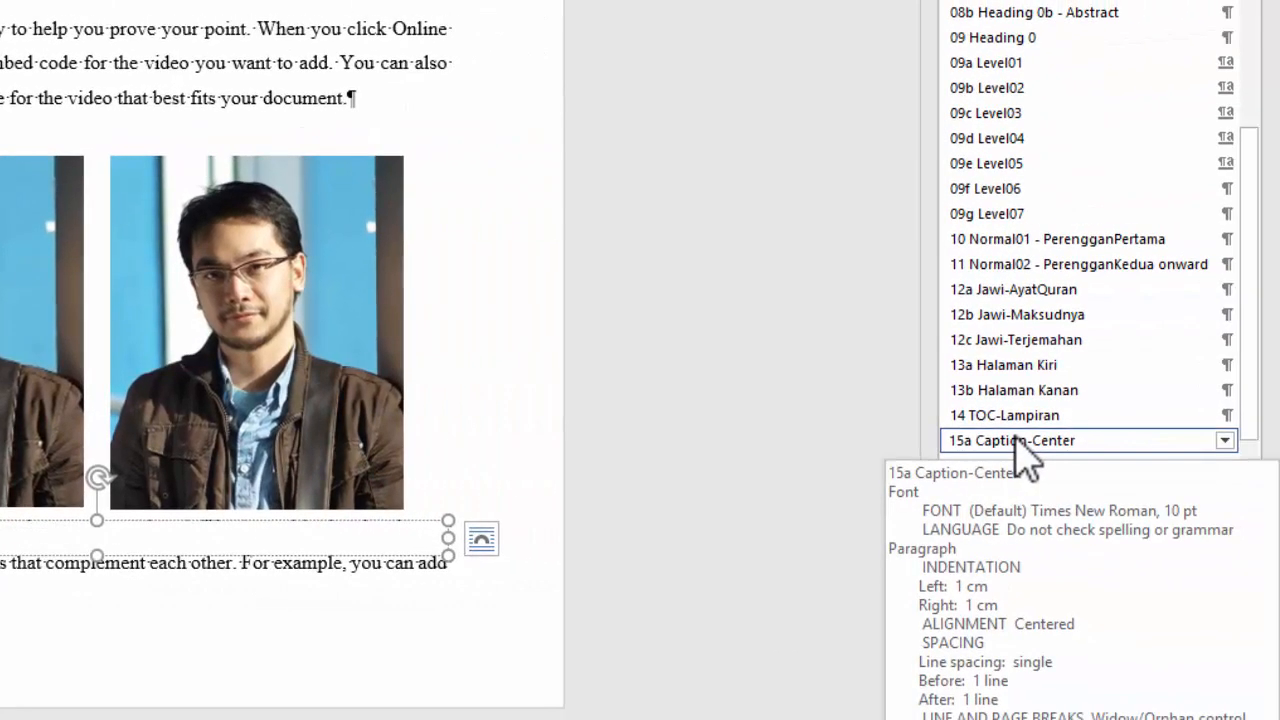
click(1145, 443)
key(Tab)
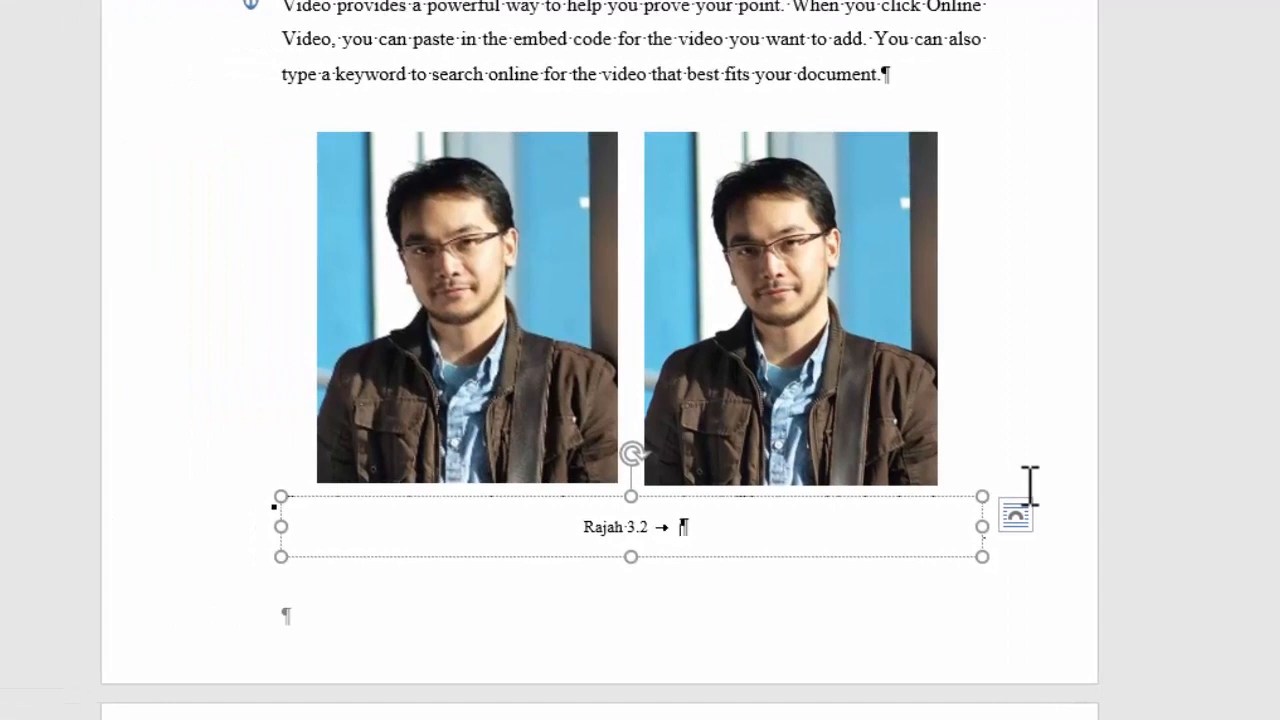
text(Co)
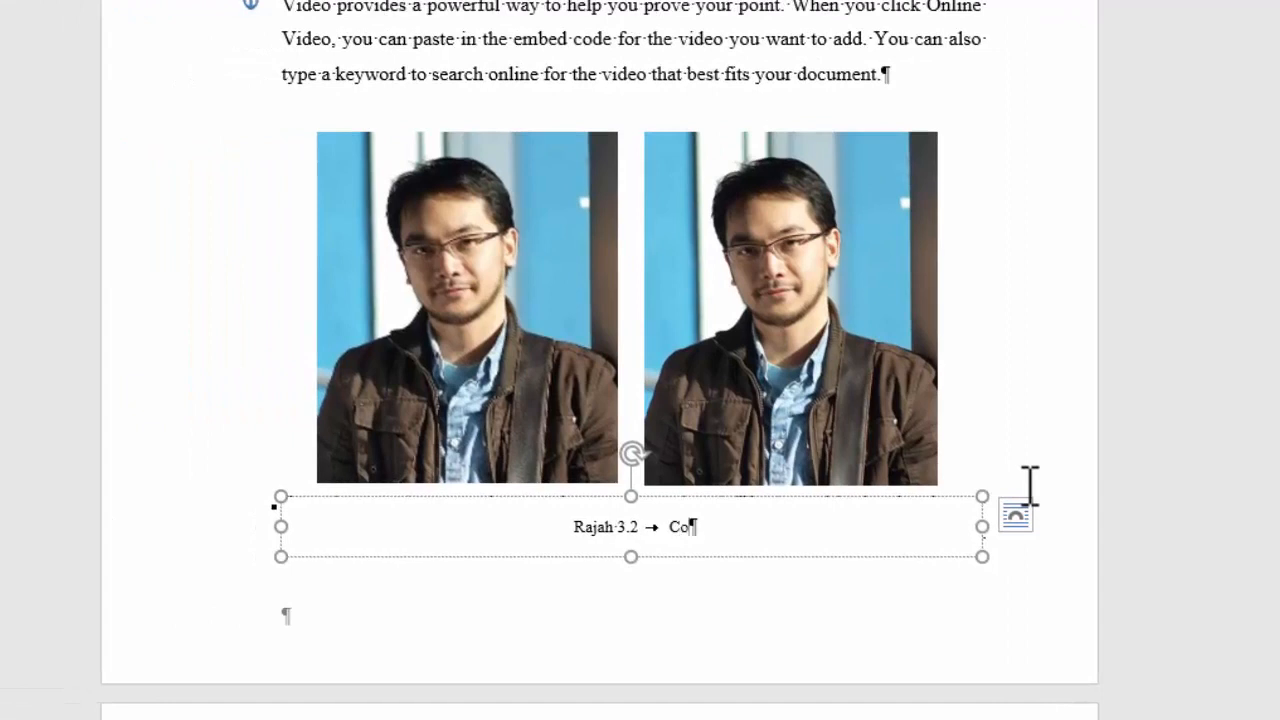
text(ntoh )
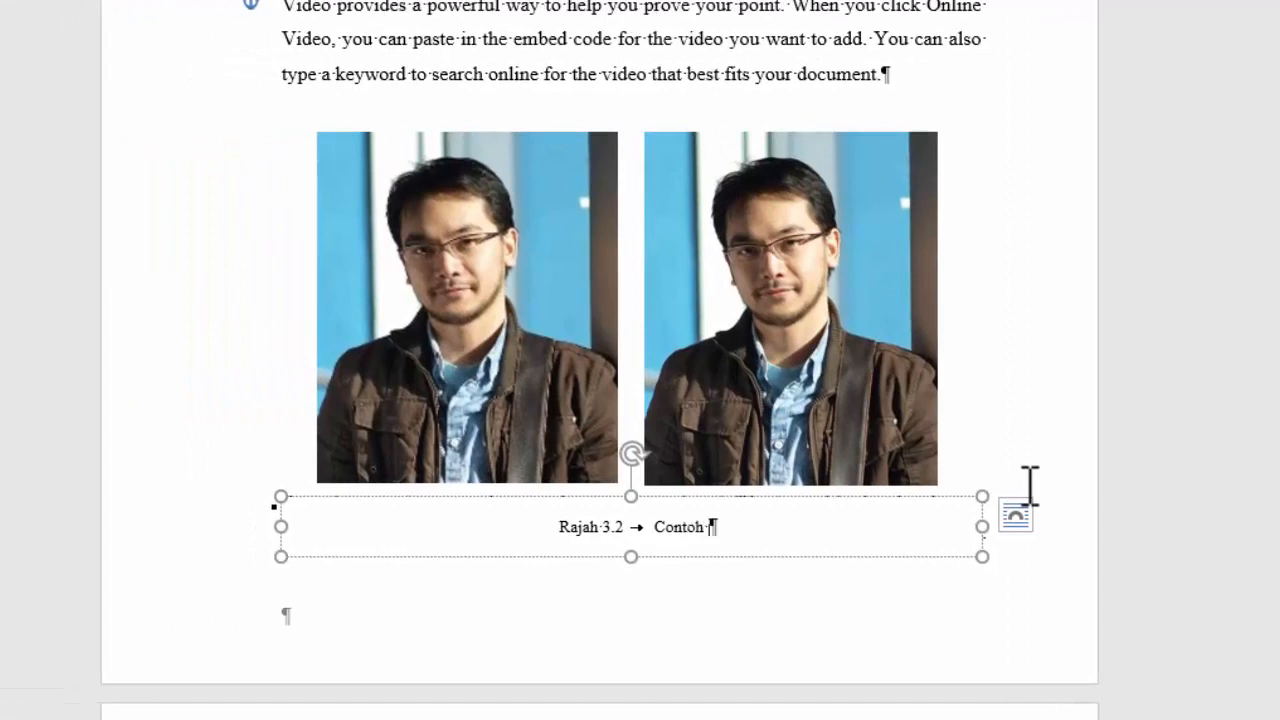
text(rajah manual)
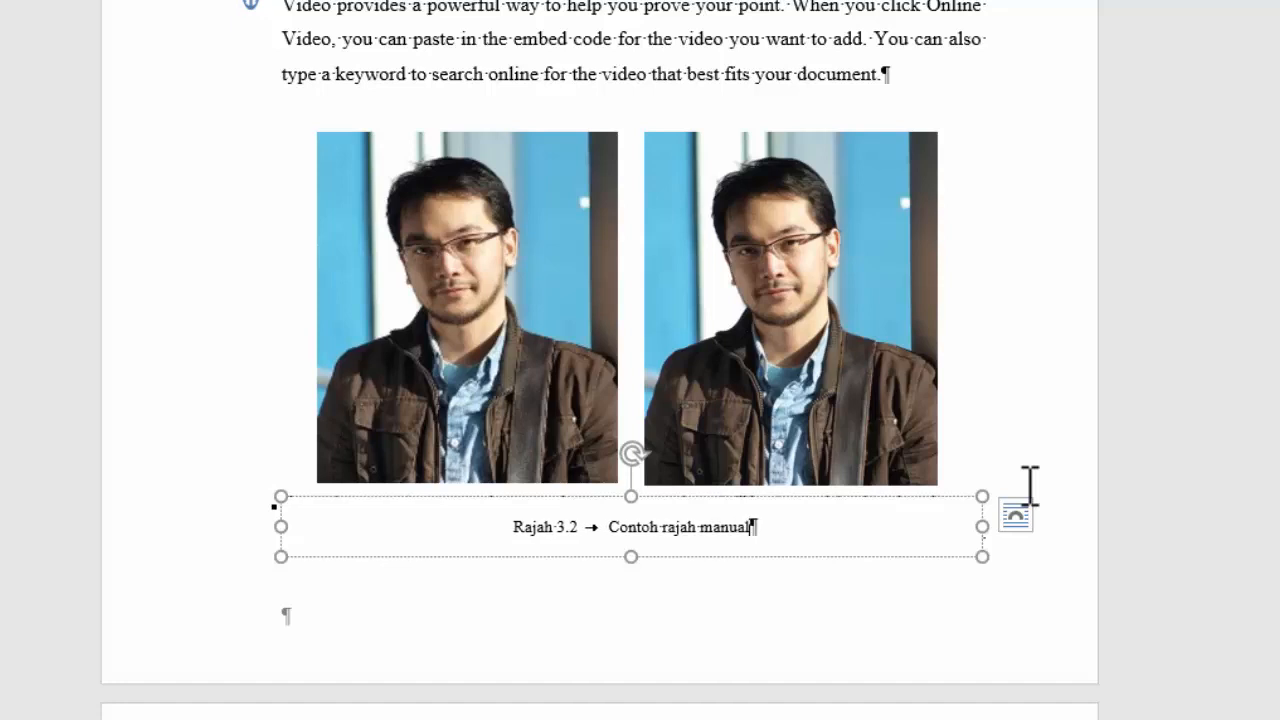
click(989, 398)
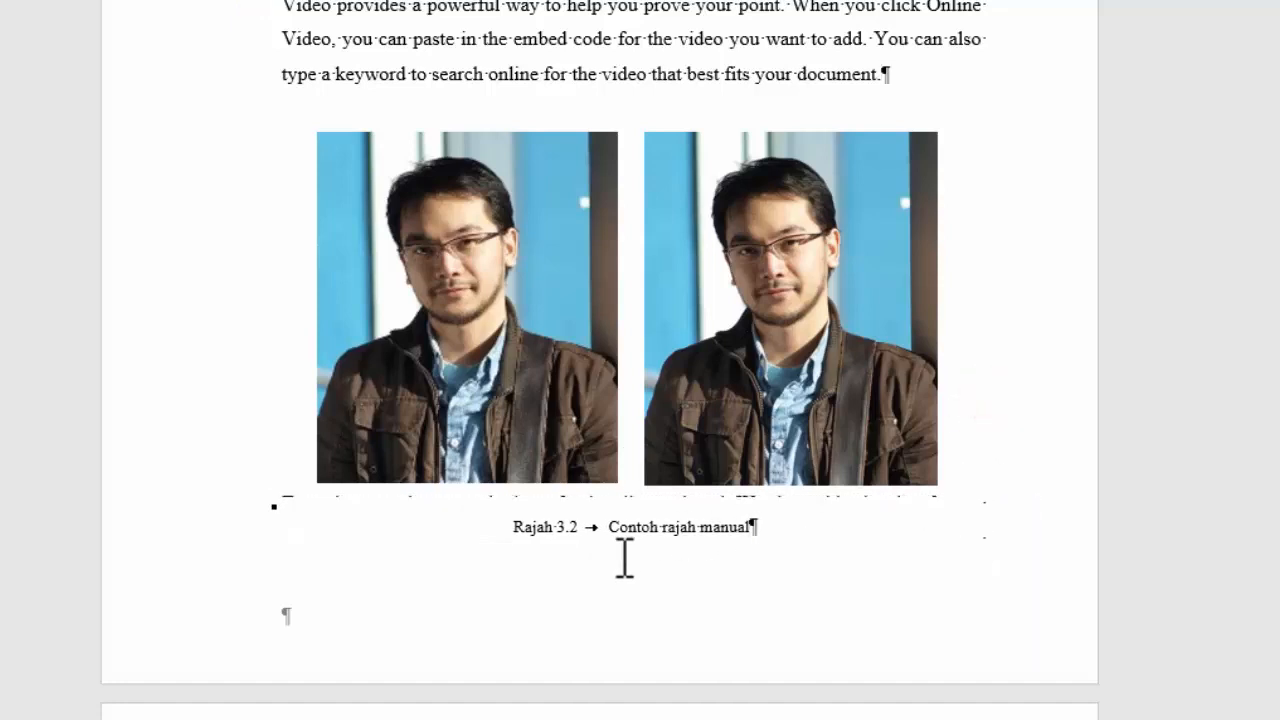
click(594, 541)
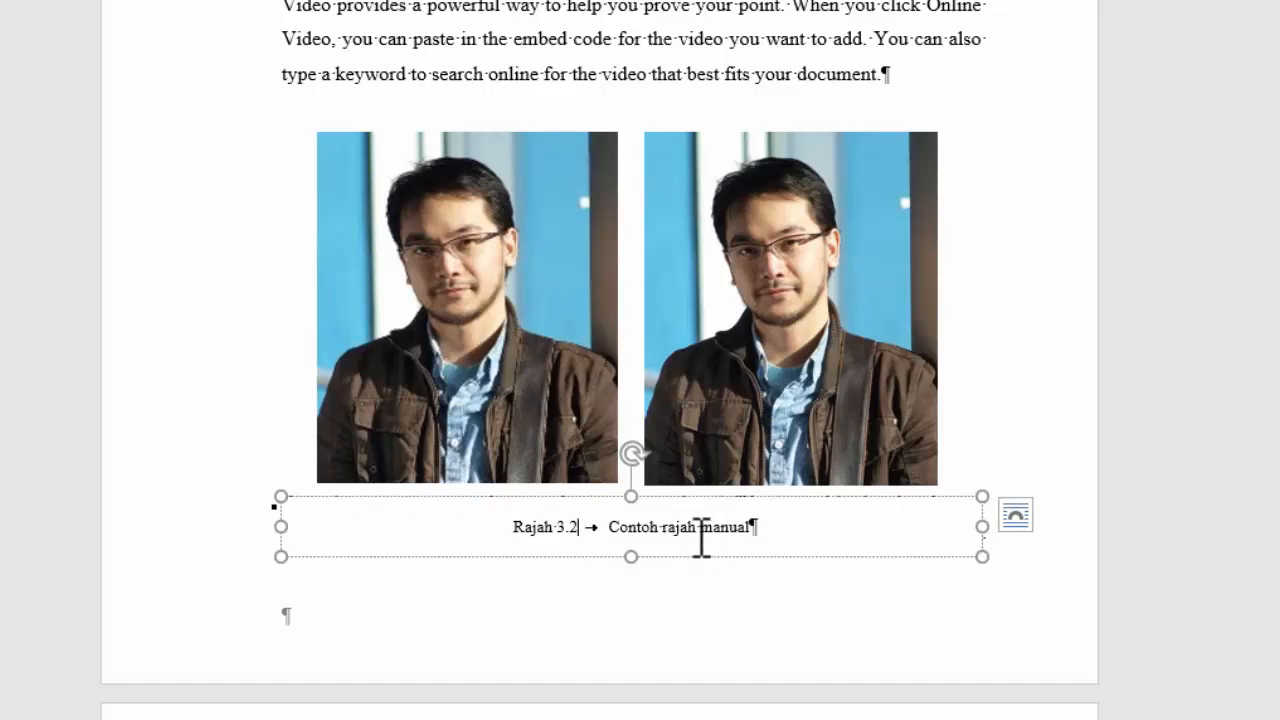
click(810, 535)
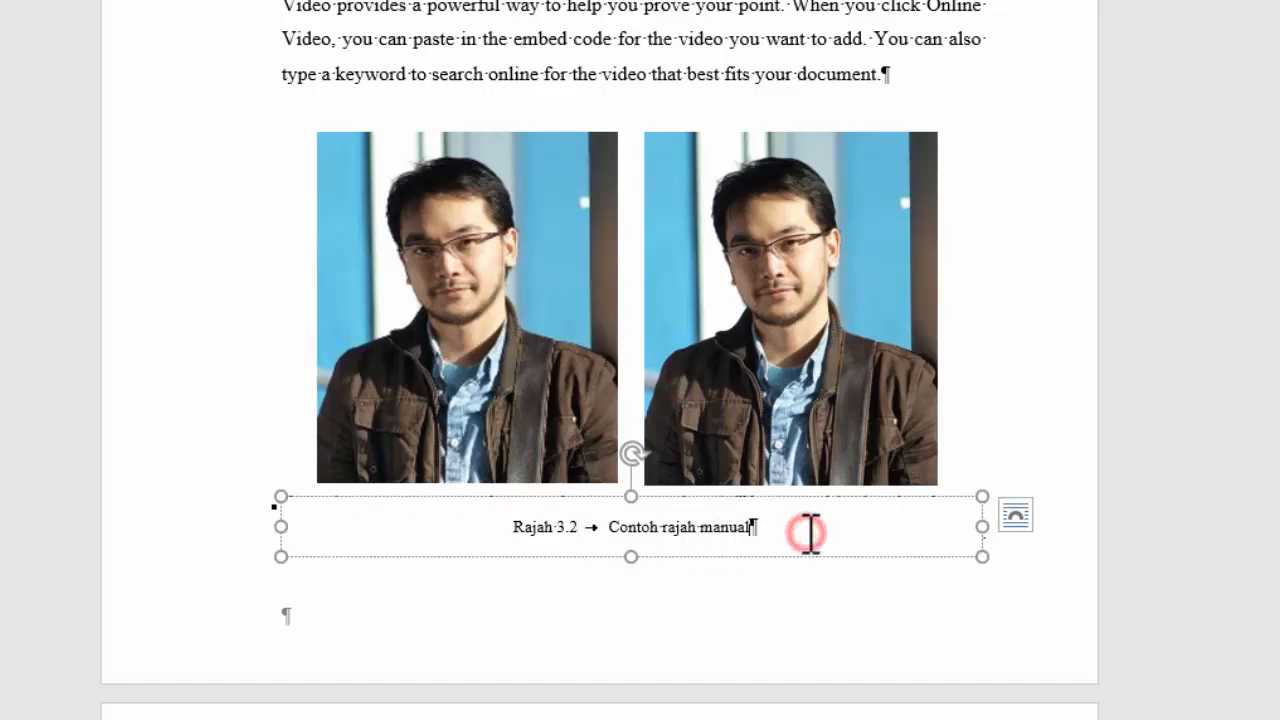
Set the caption box's text wrapping to Top and Bottom.
click(813, 561)
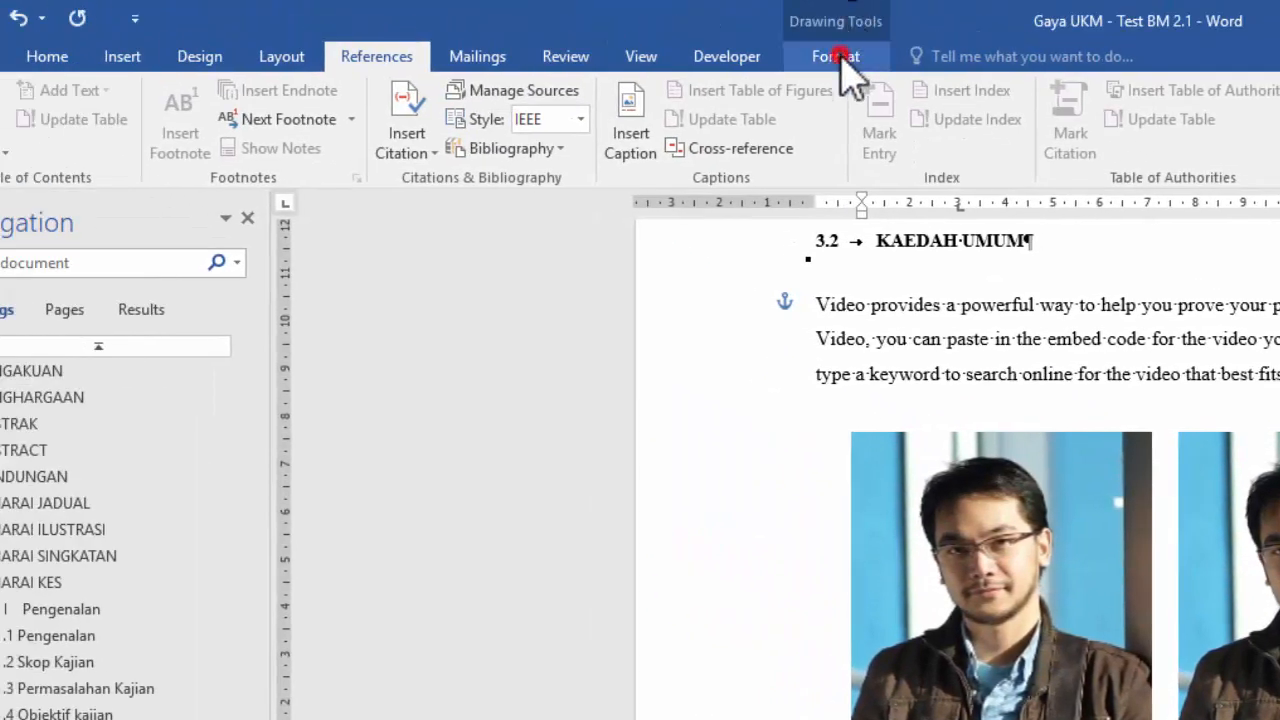
click(838, 58)
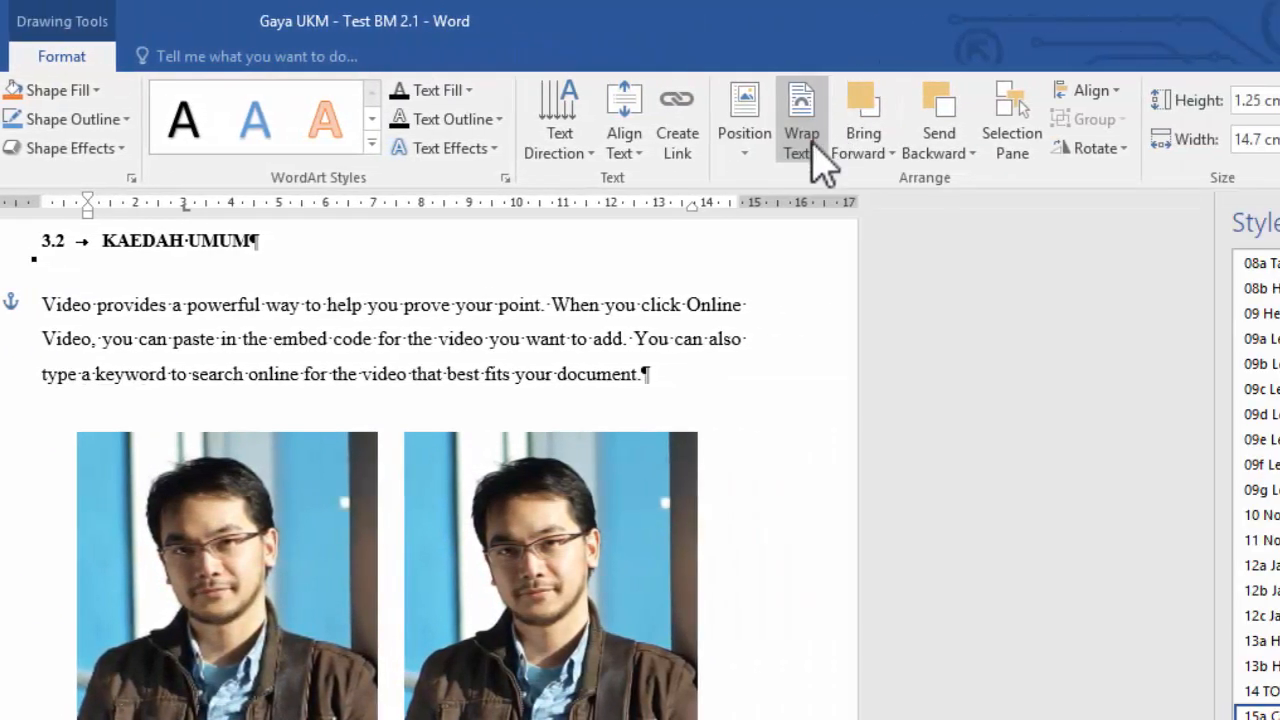
click(801, 143)
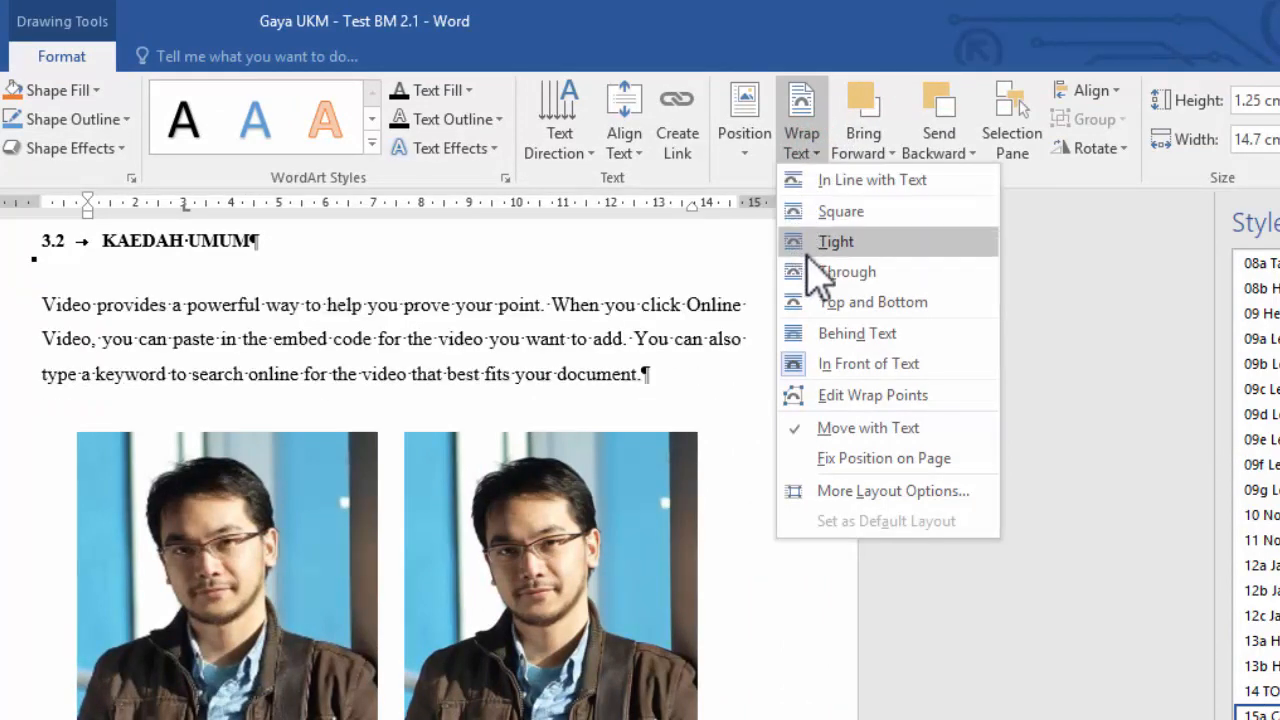
click(841, 304)
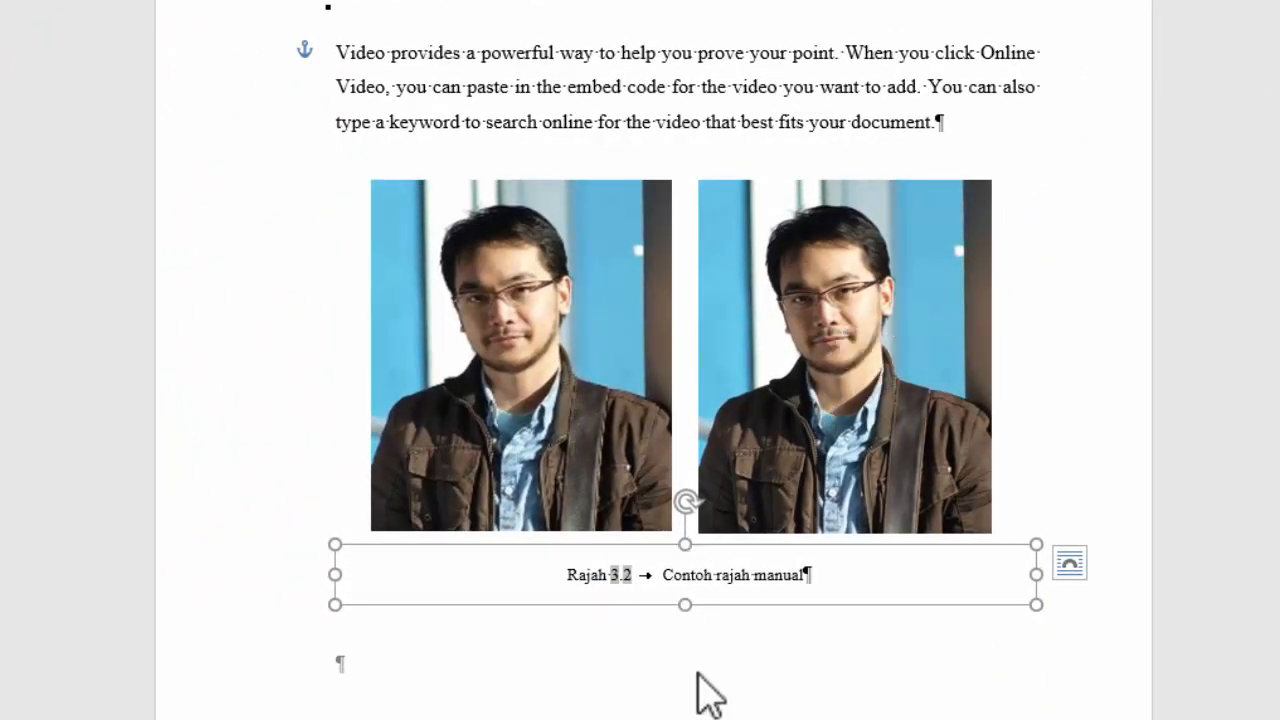
Fix the photo group's position on the page.
scroll(671, 709, up, 3)
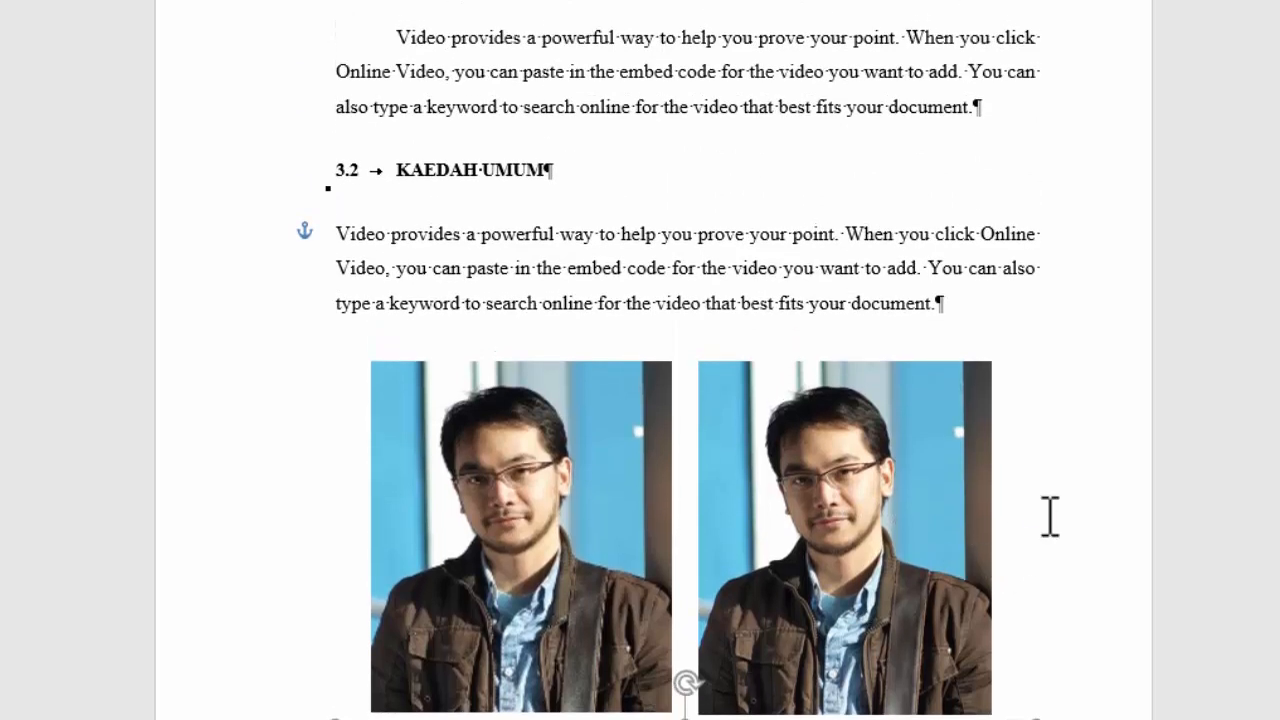
click(1018, 546)
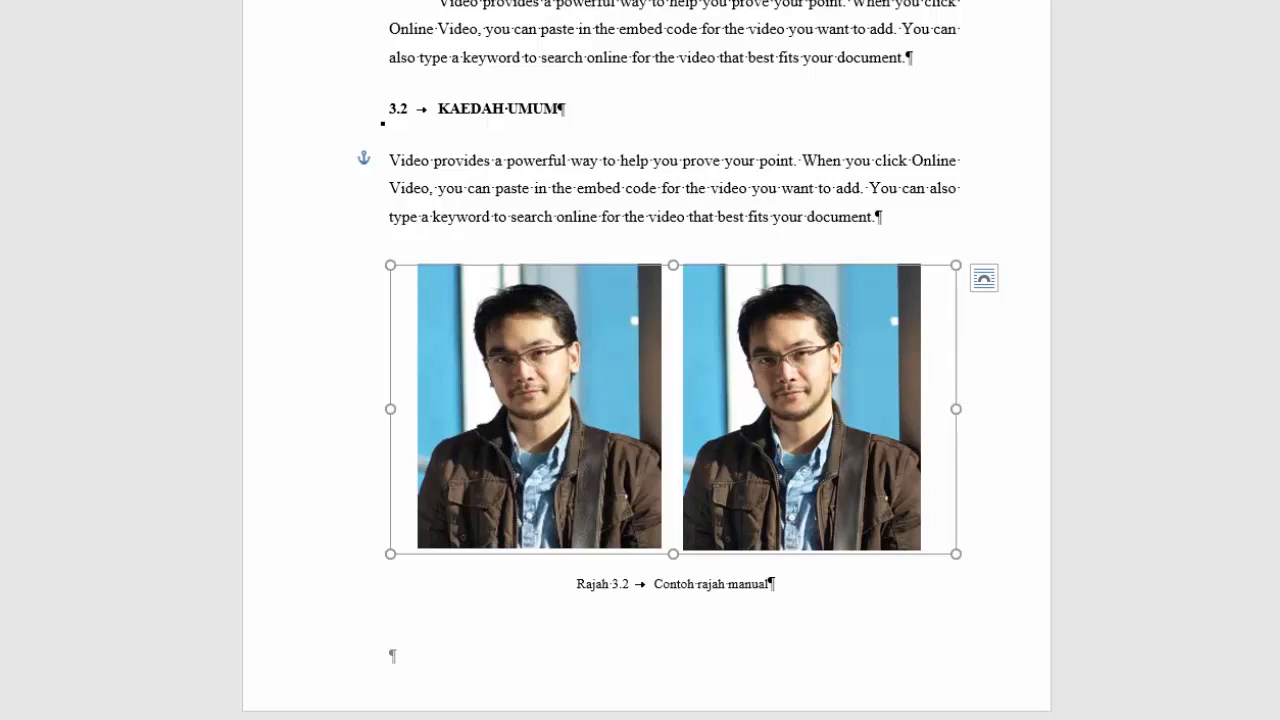
click(995, 88)
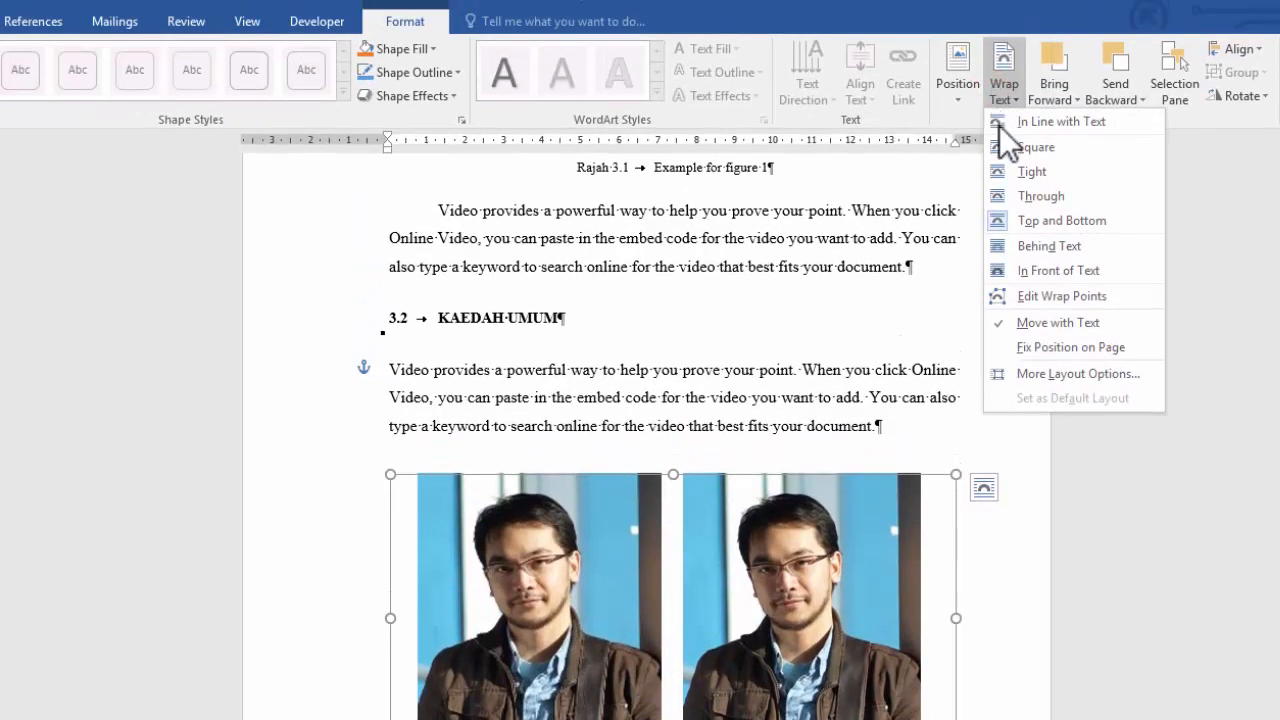
click(1030, 350)
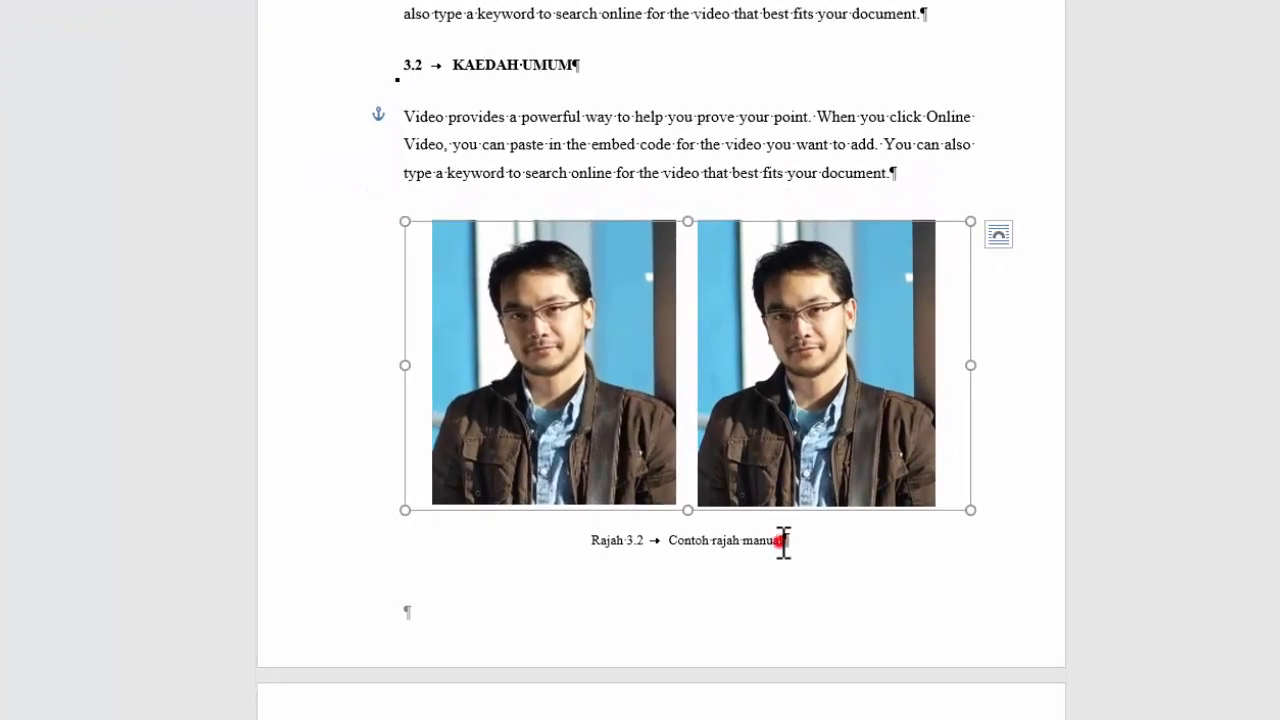
Fix the Rajah 3.2 caption box's position on the page.
click(780, 540)
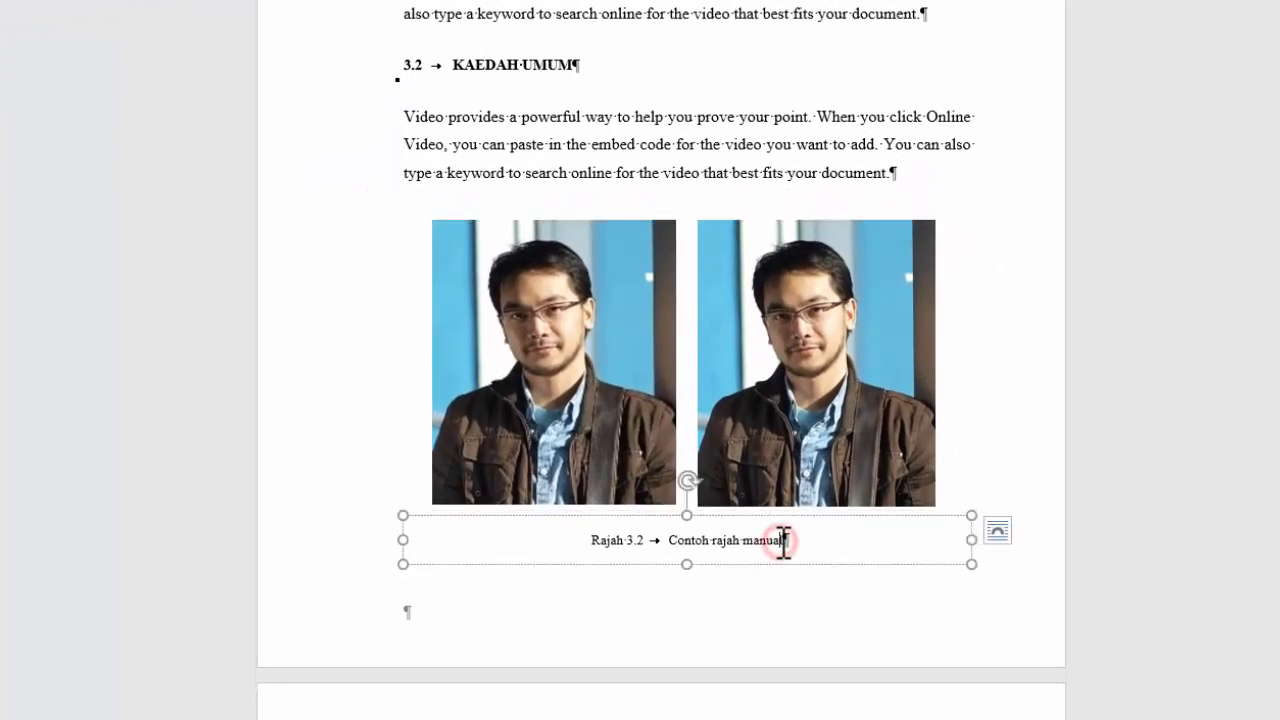
click(857, 564)
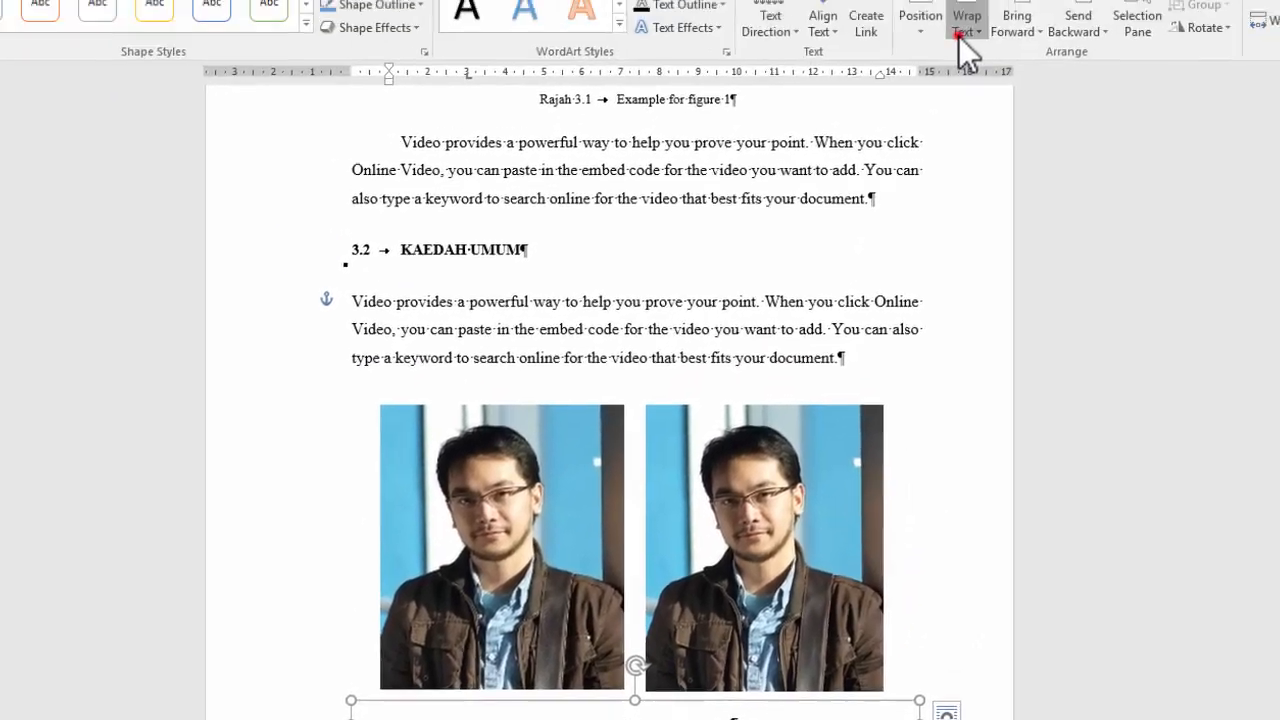
click(932, 130)
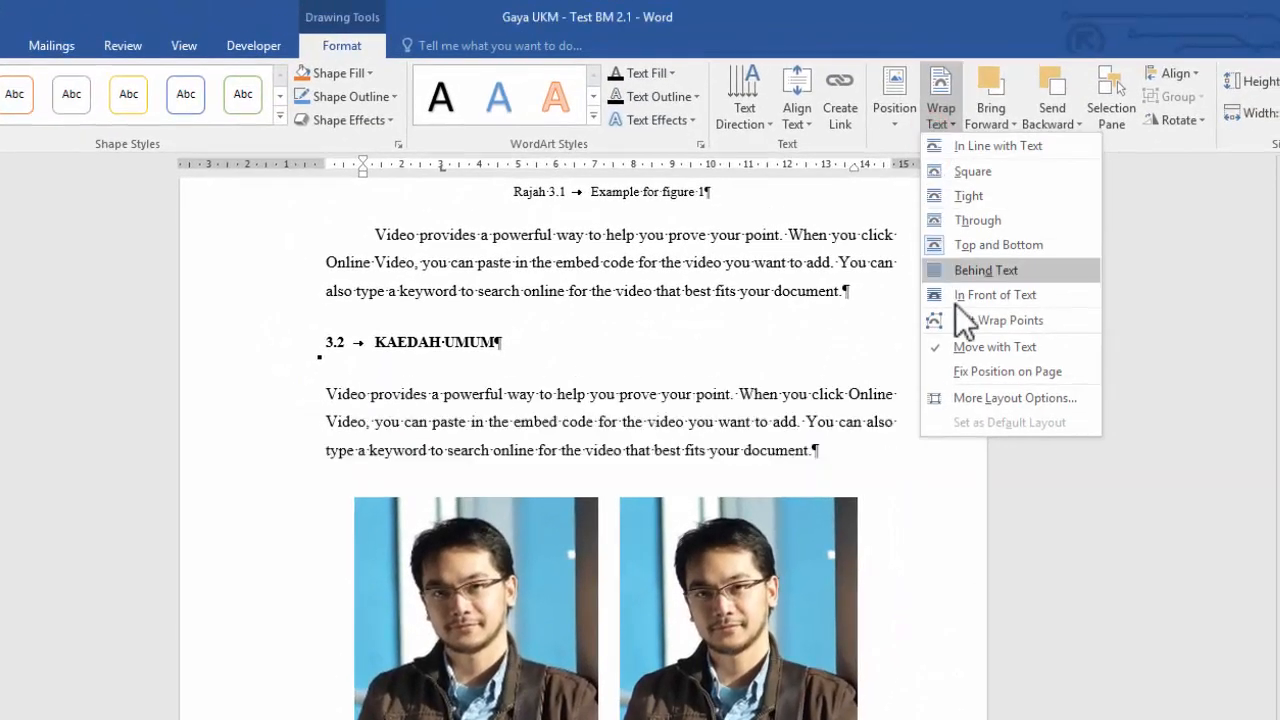
click(971, 372)
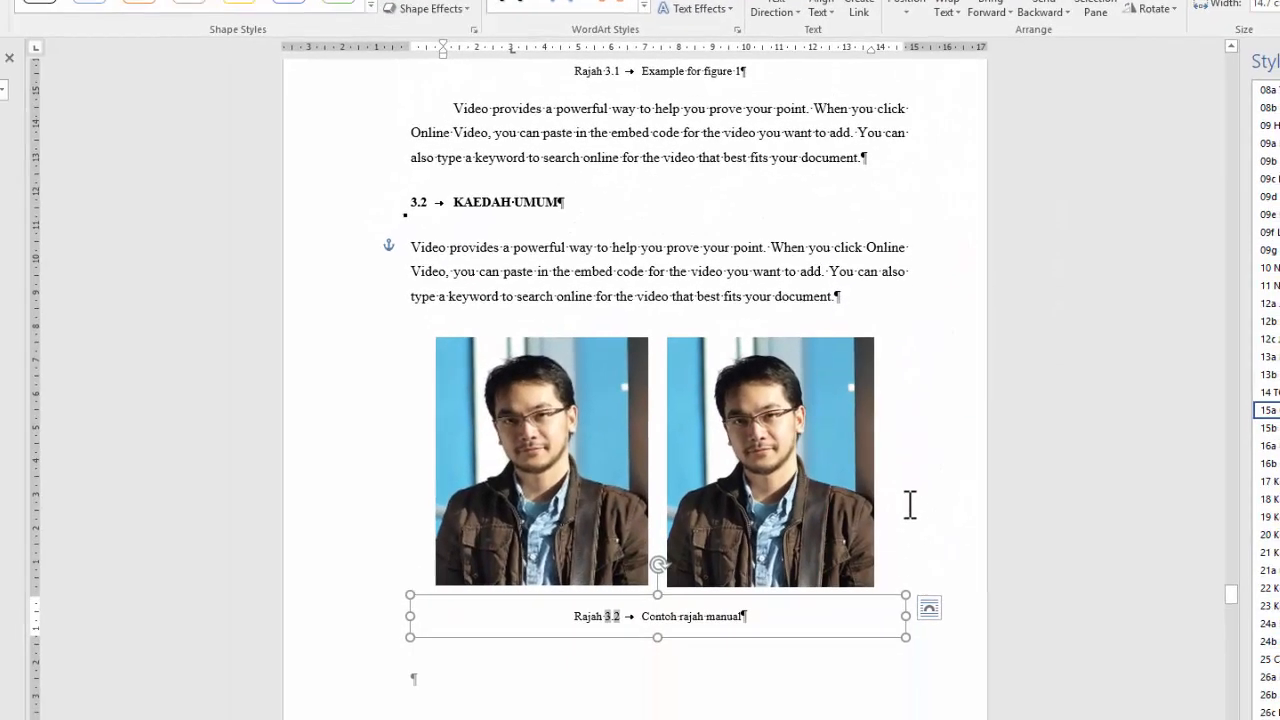
scroll(905, 632, down, 5)
scroll(864, 578, up, 1)
scroll(845, 630, up, 3)
scroll(760, 545, down, 1)
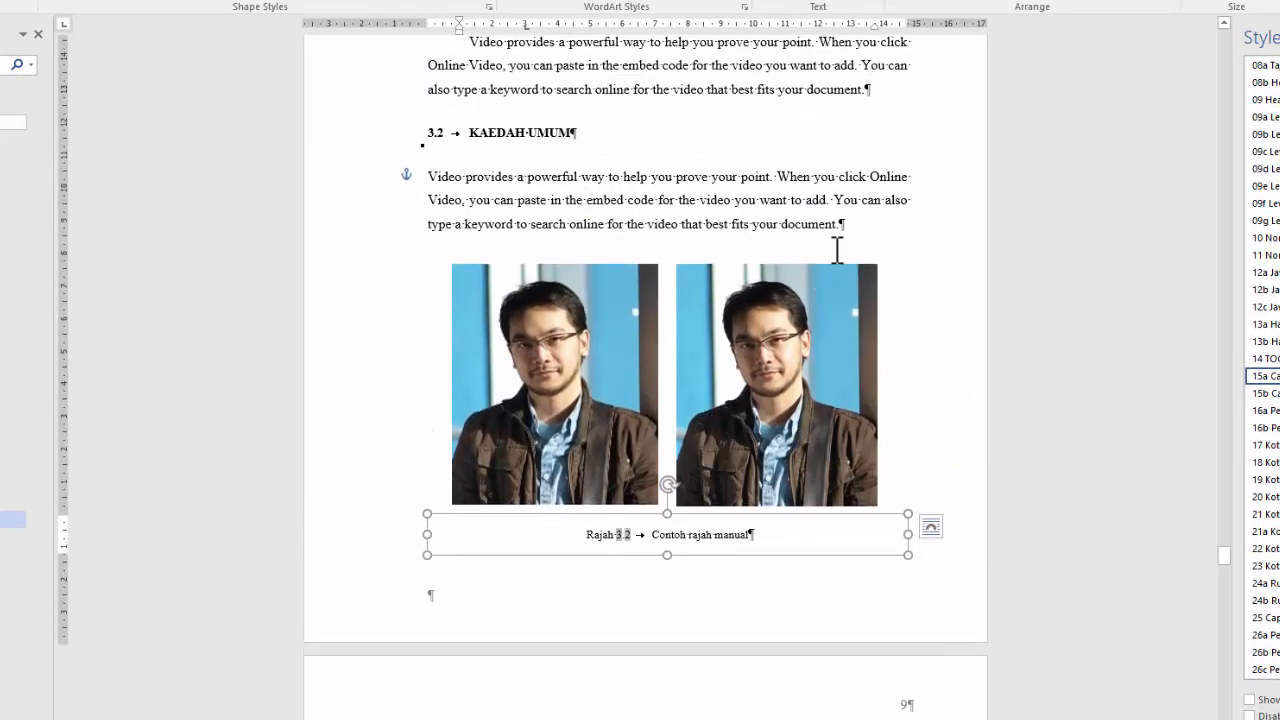
click(857, 222)
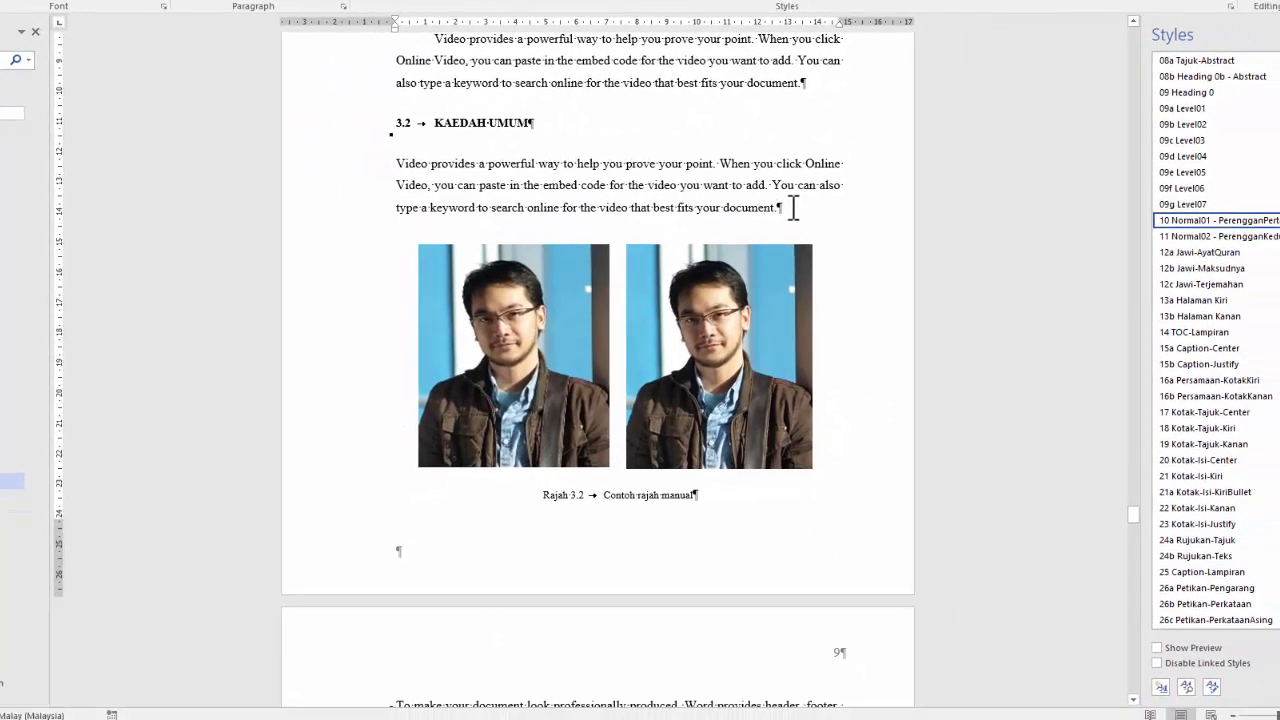
Generate sample body paragraphs atop page 9 and apply the 11 Normal02 style.
scroll(793, 207, down, 1)
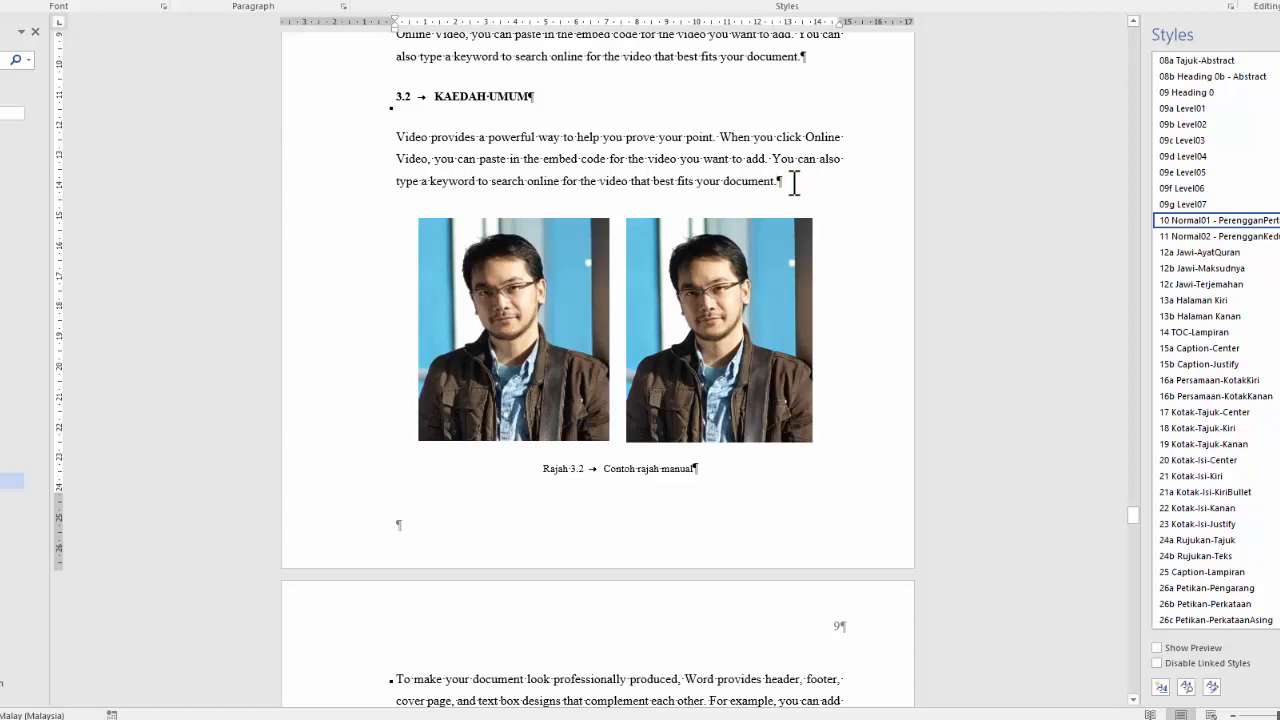
key(Return)
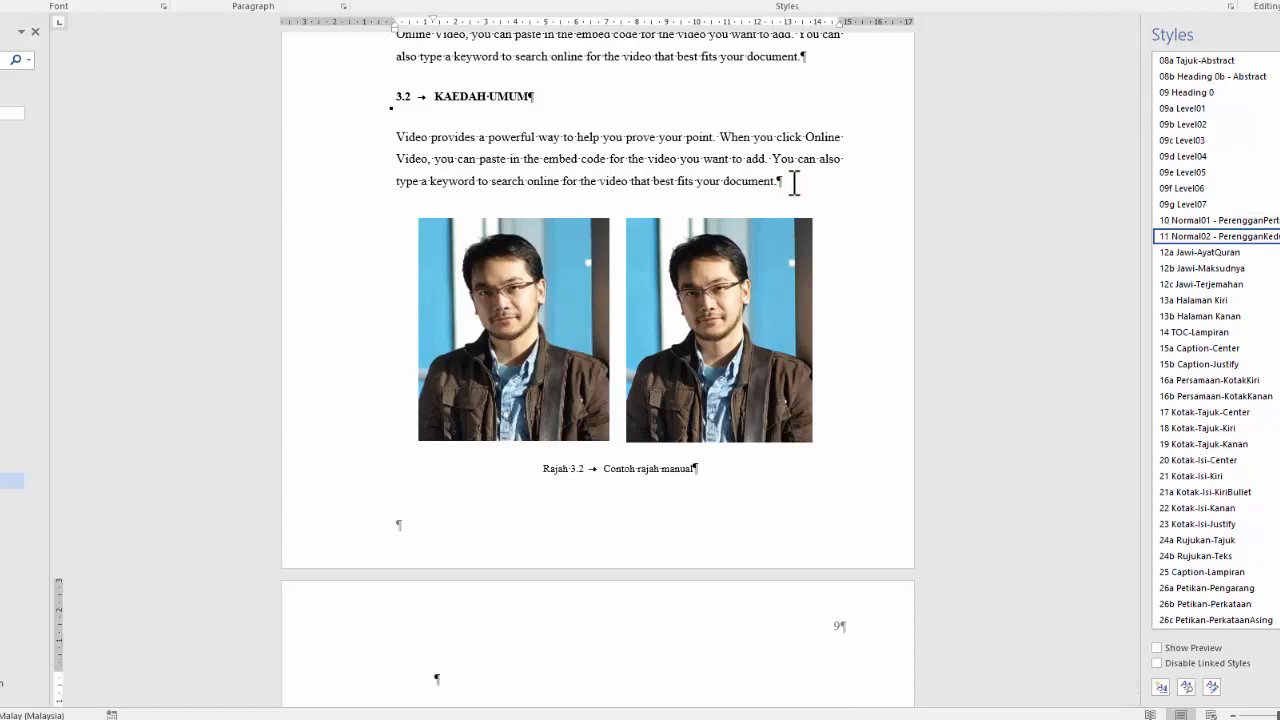
key(Tab)
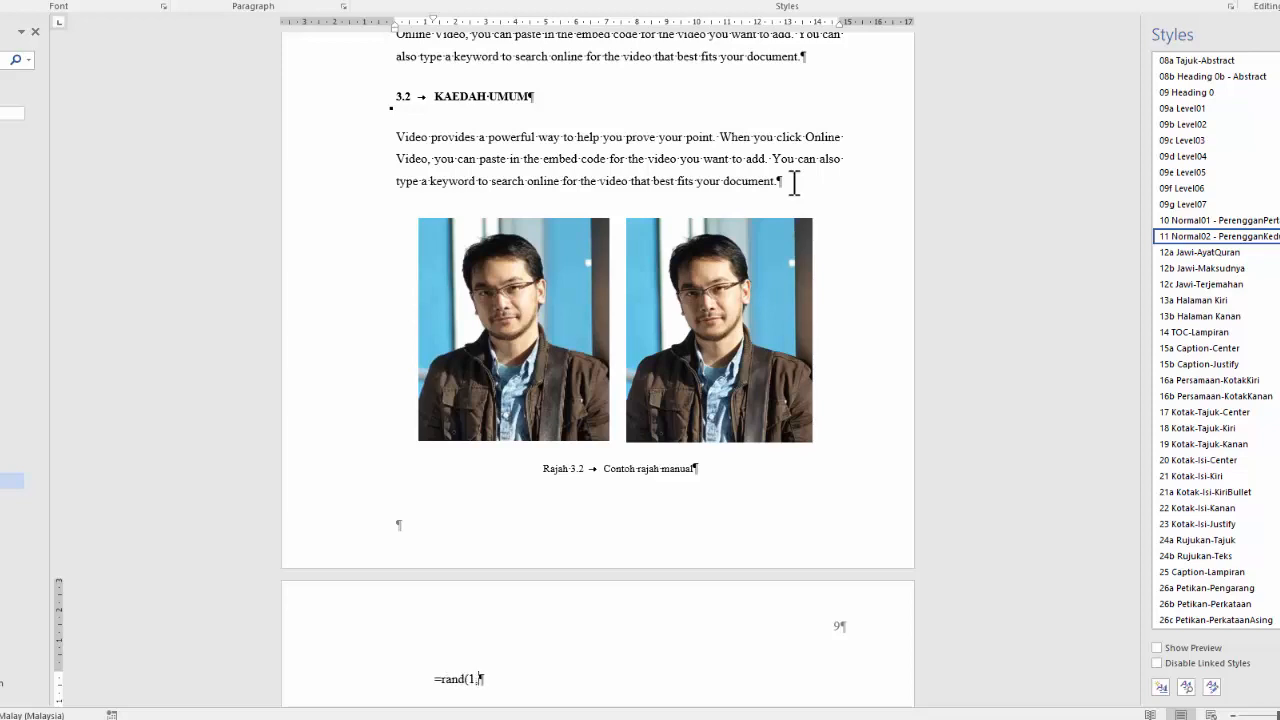
key(Return)
scroll(793, 190, down, 3)
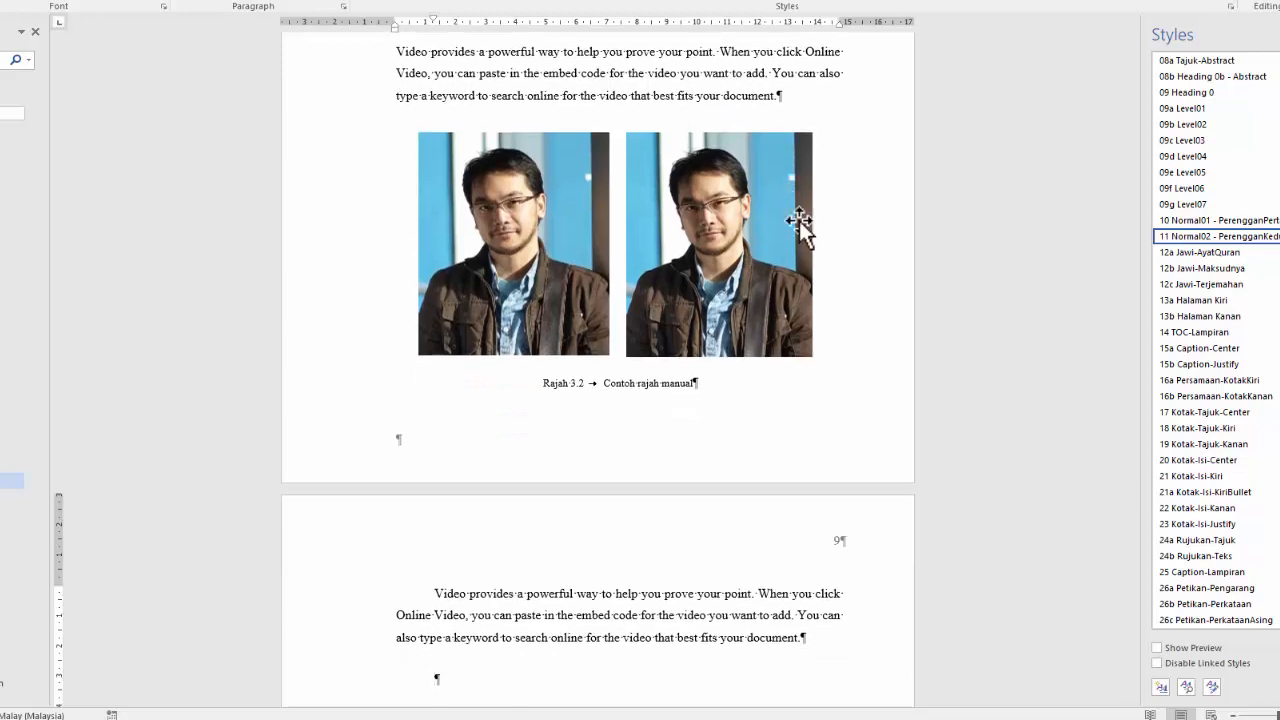
key(Delete)
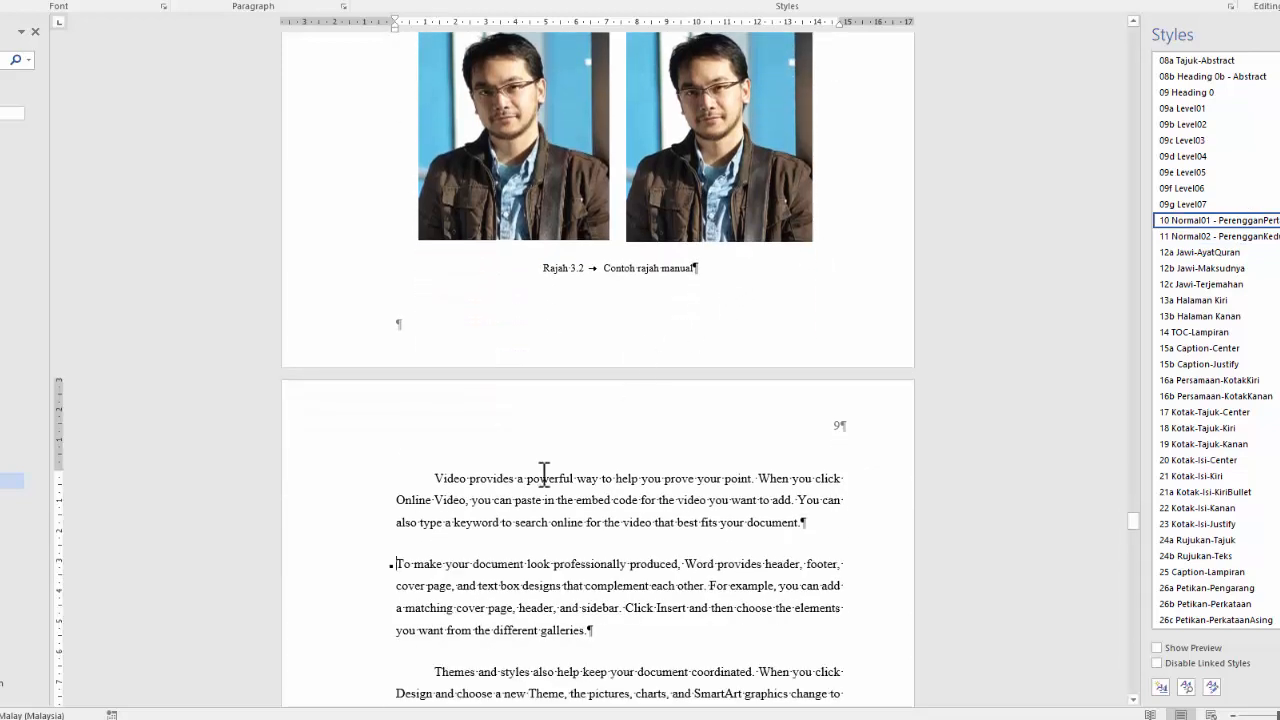
click(1208, 238)
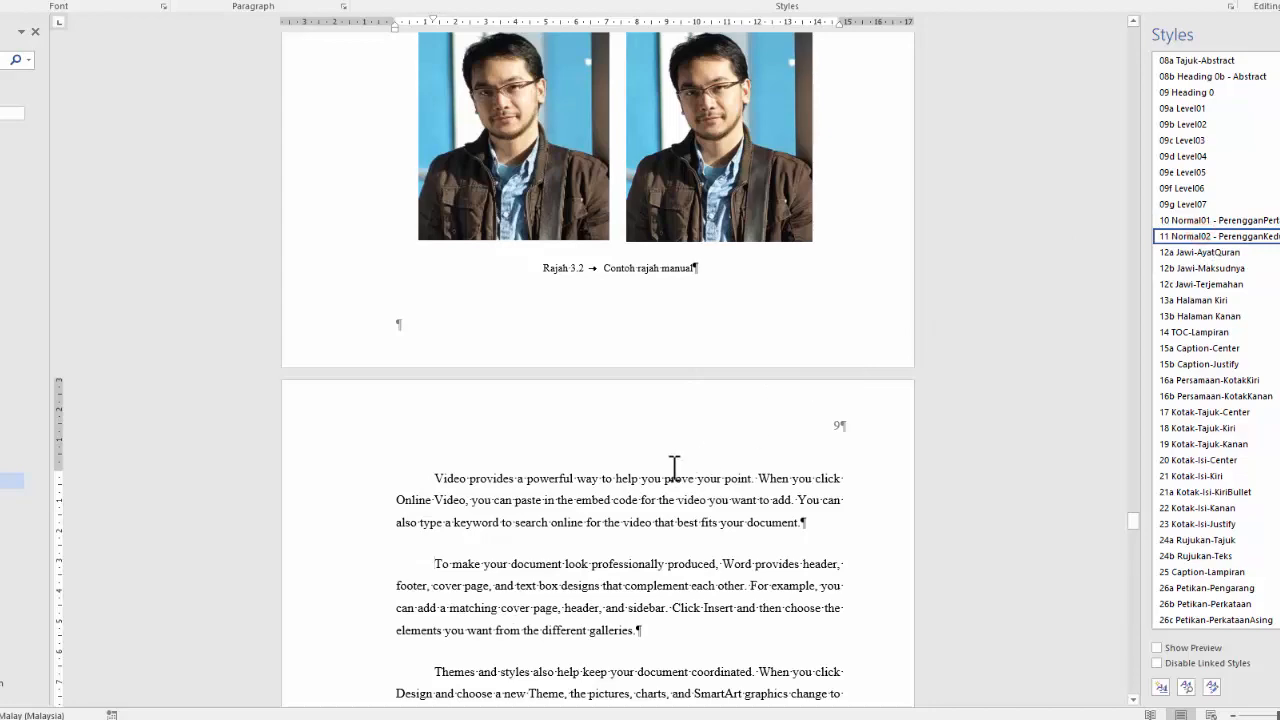
Select the two-photo Rajah 3.2 group at the bottom of page 8.
scroll(677, 466, up, 1)
scroll(670, 485, up, 6)
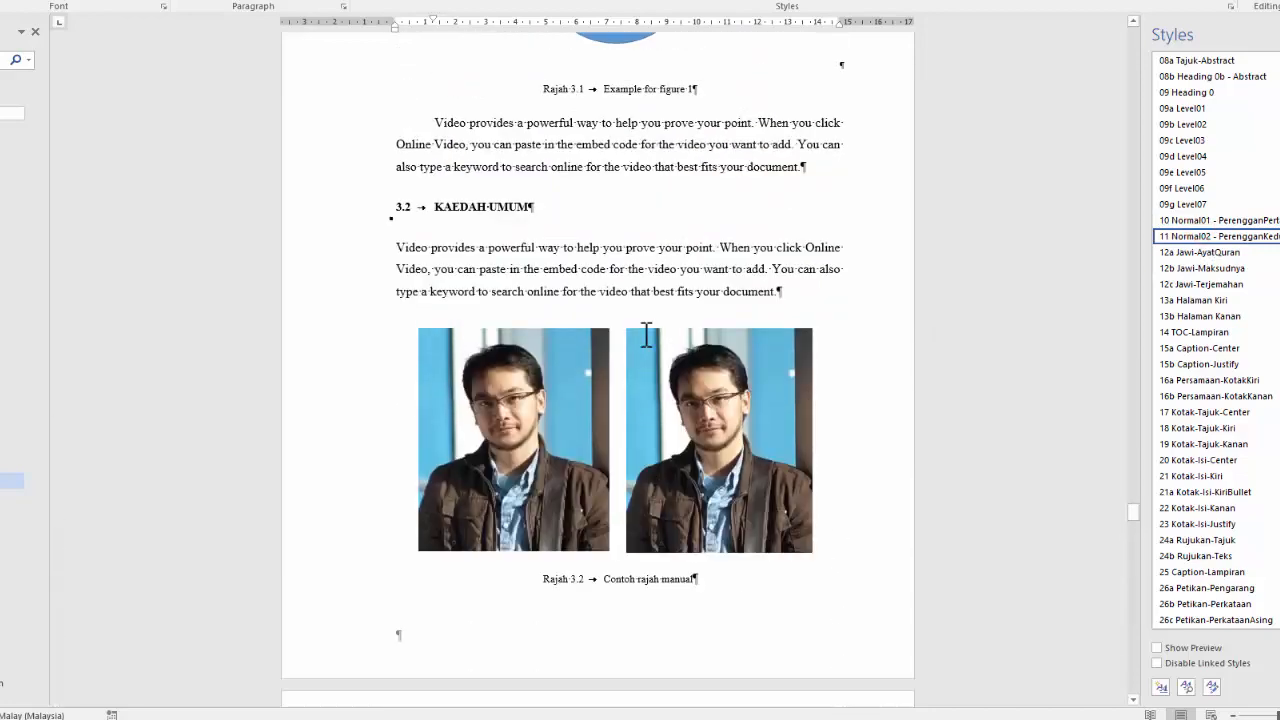
scroll(646, 333, down, 1)
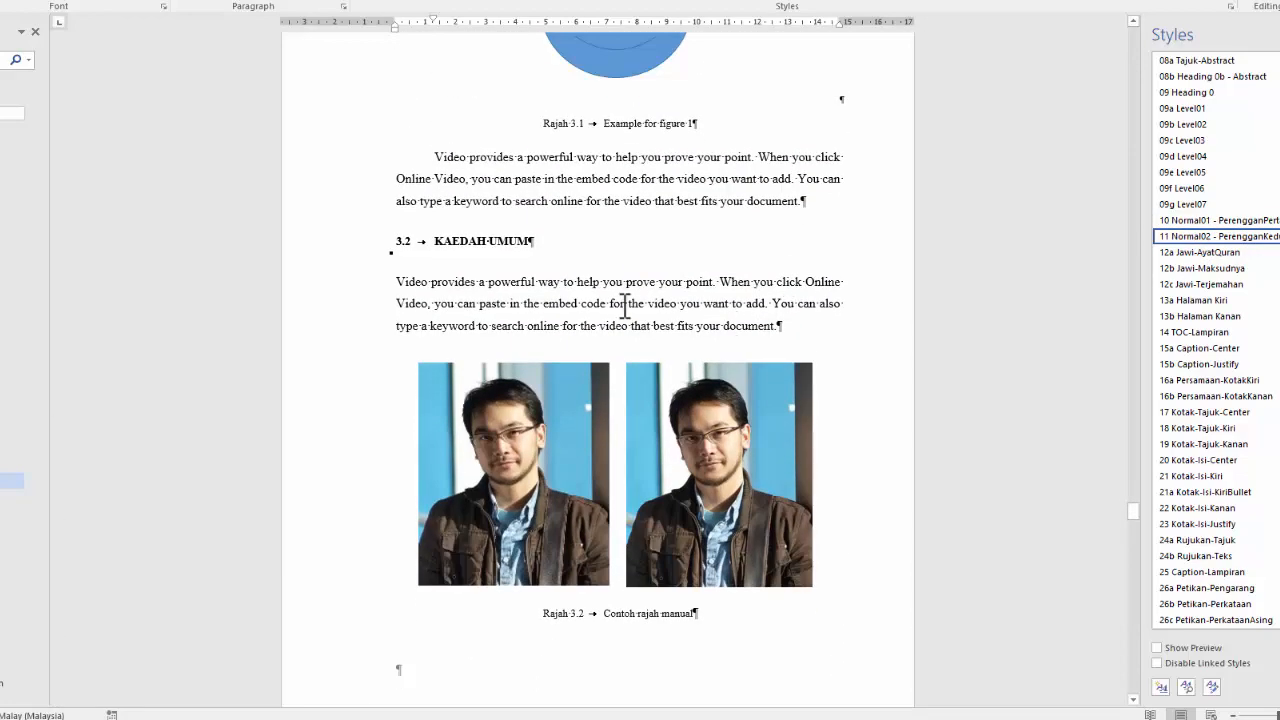
scroll(625, 305, up, 3)
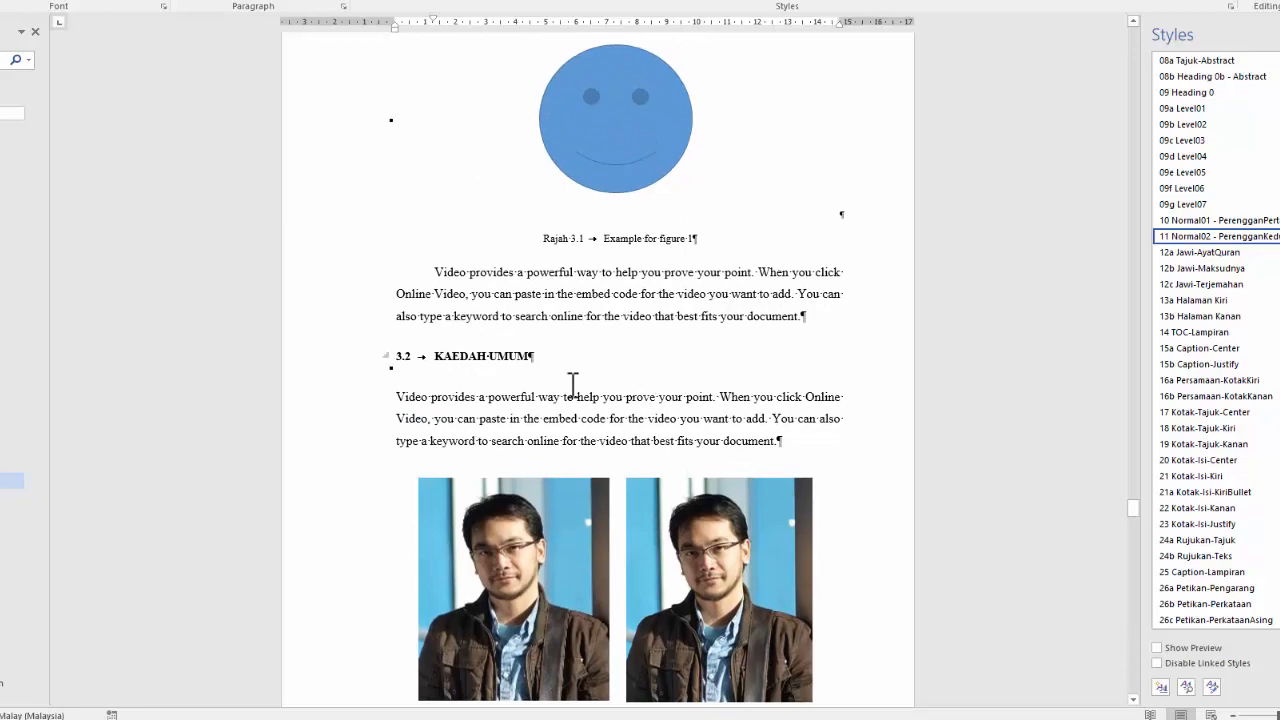
scroll(572, 388, down, 6)
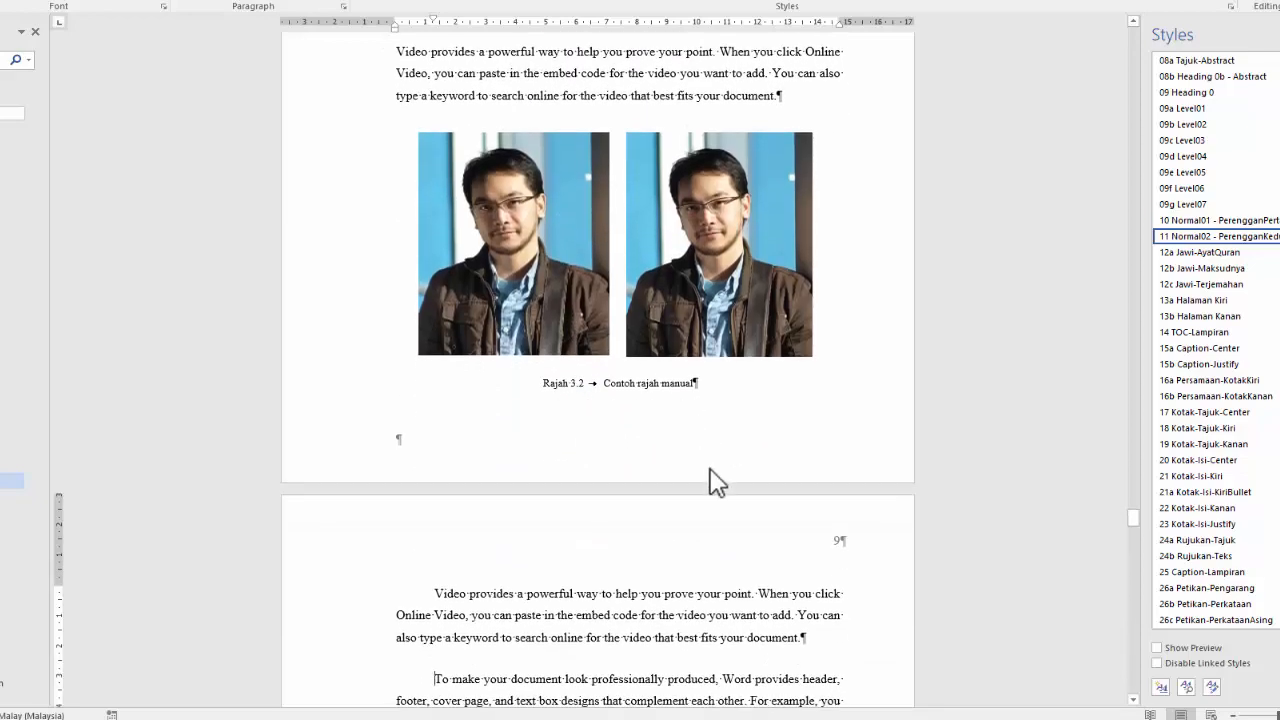
click(882, 260)
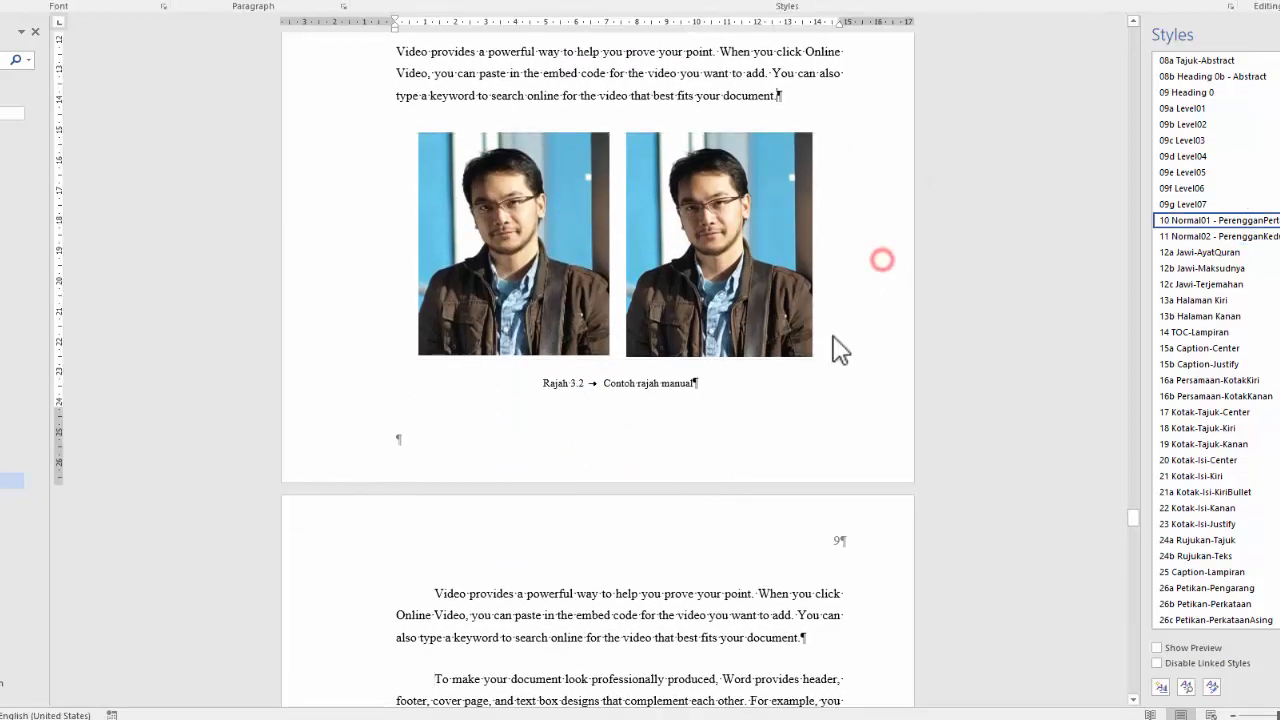
scroll(698, 473, down, 2)
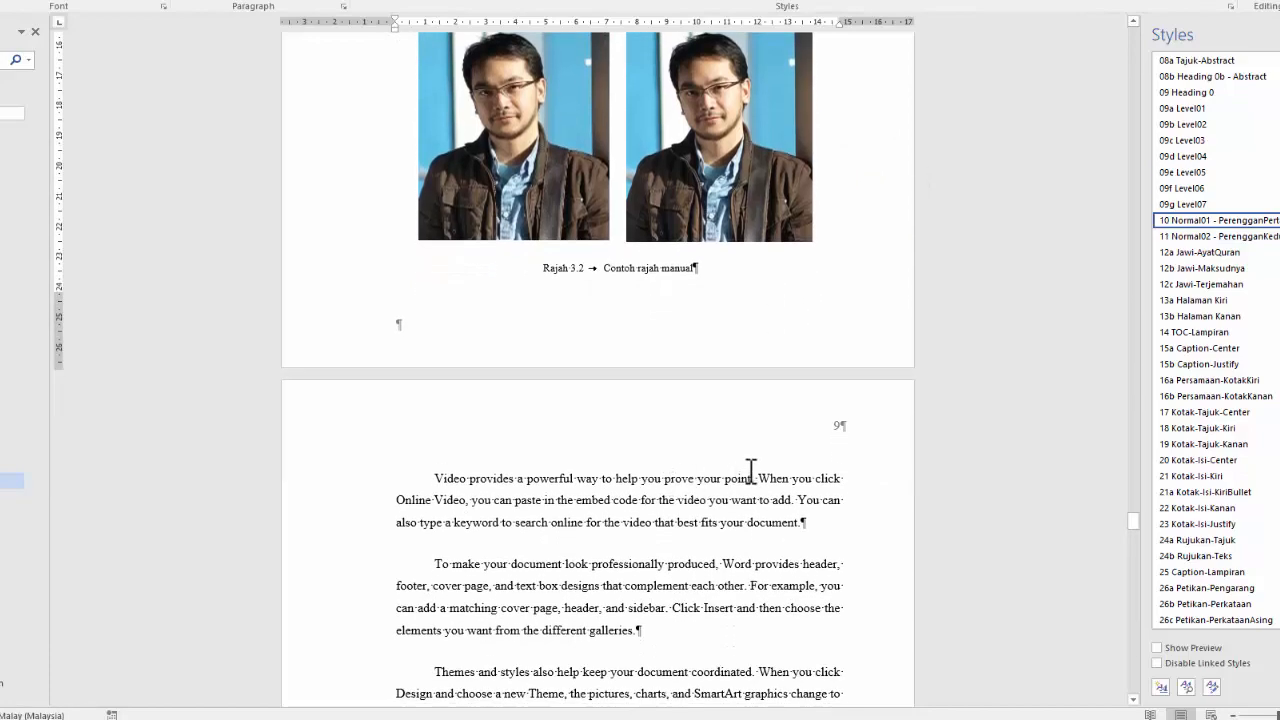
scroll(758, 466, up, 2)
scroll(660, 290, down, 4)
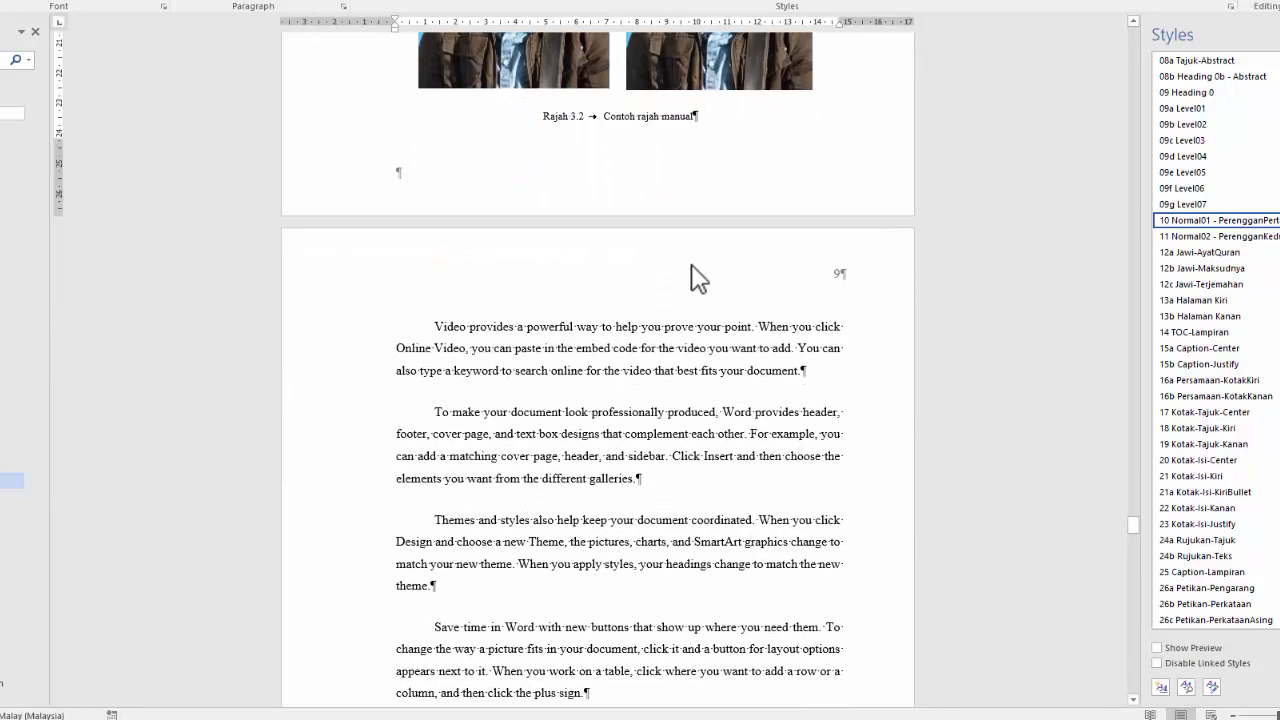
scroll(628, 430, up, 1)
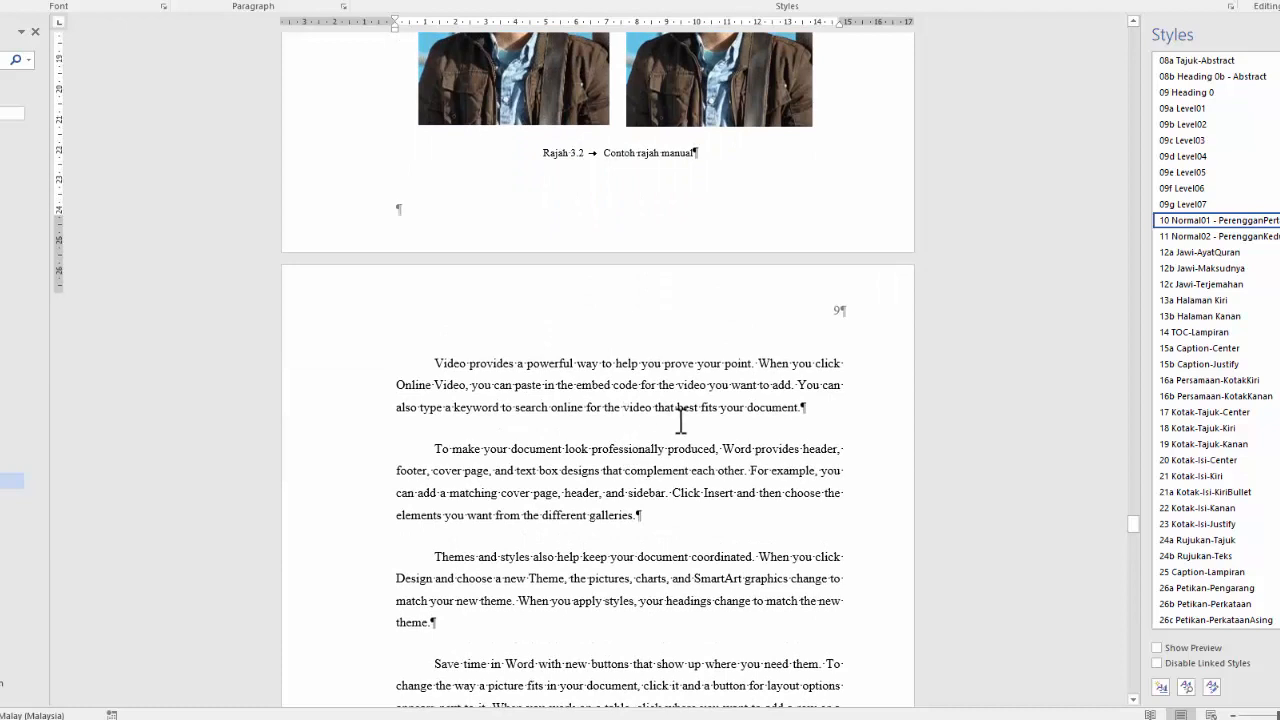
scroll(680, 420, up, 2)
click(720, 237)
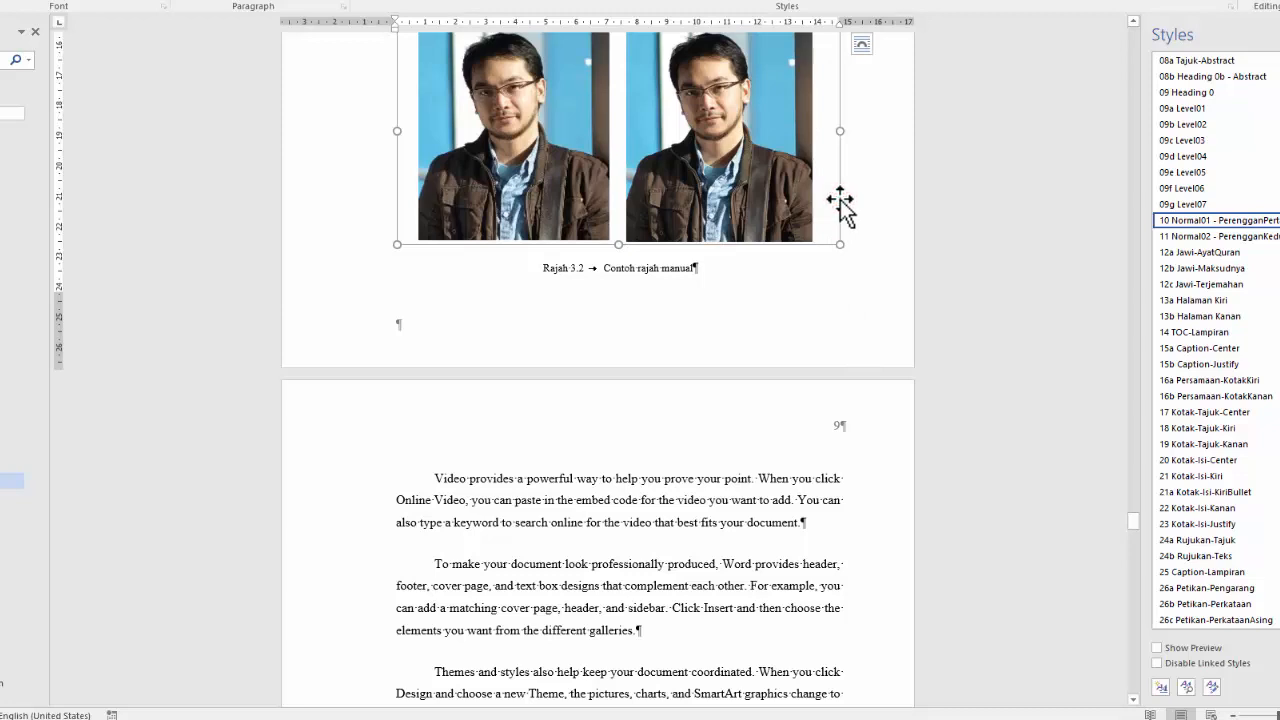
Drag the photo group onto page 9 and place the caption box just below it.
drag(837, 206, 831, 643)
scroll(837, 660, down, 4)
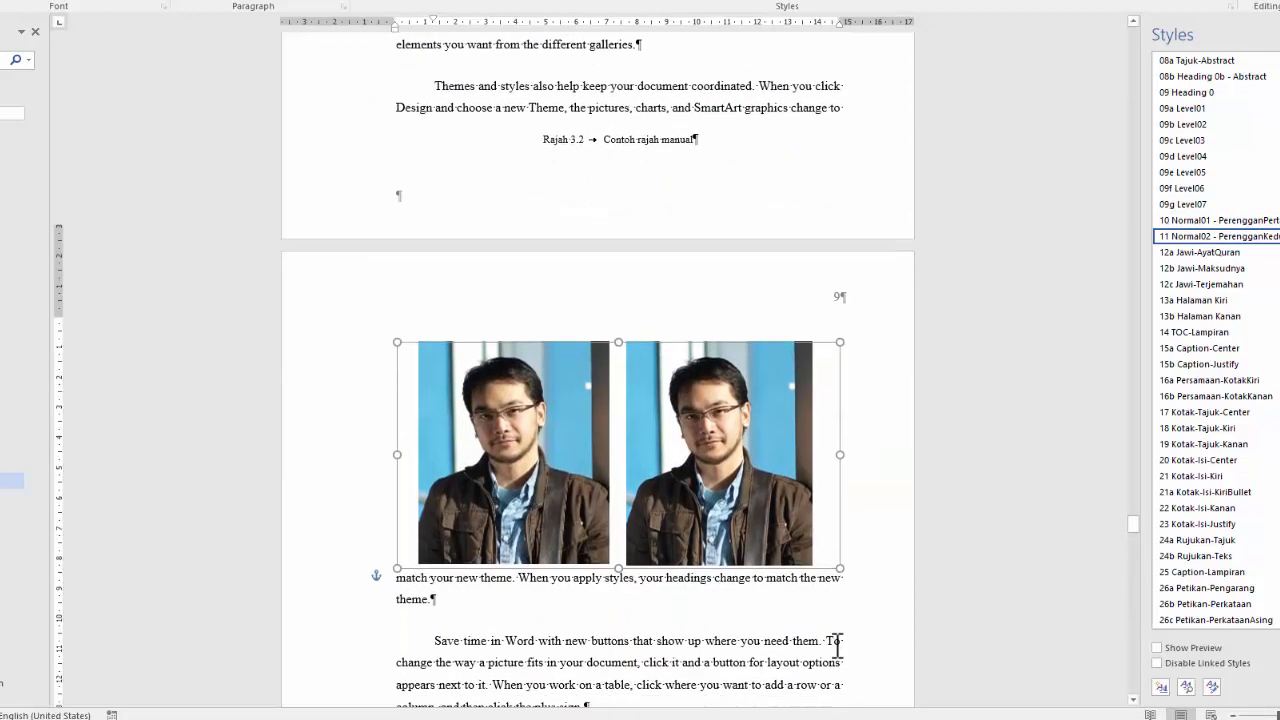
scroll(833, 600, up, 1)
click(697, 80)
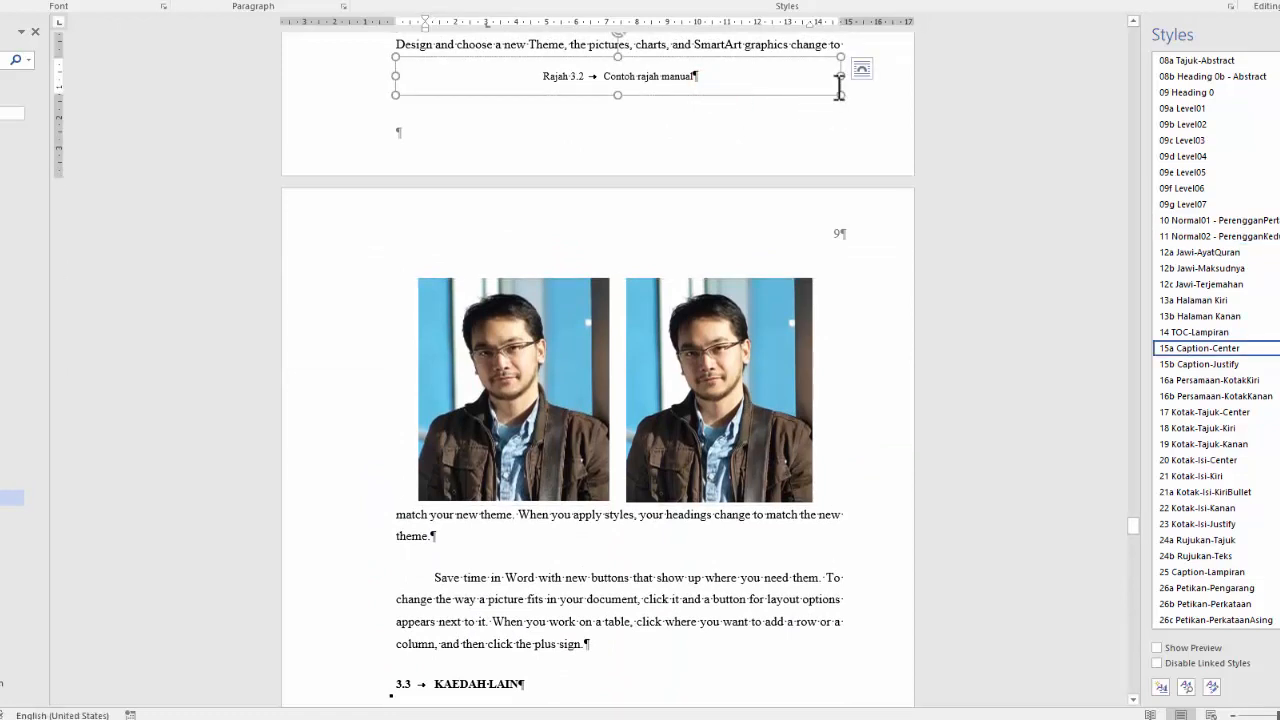
drag(823, 94, 837, 543)
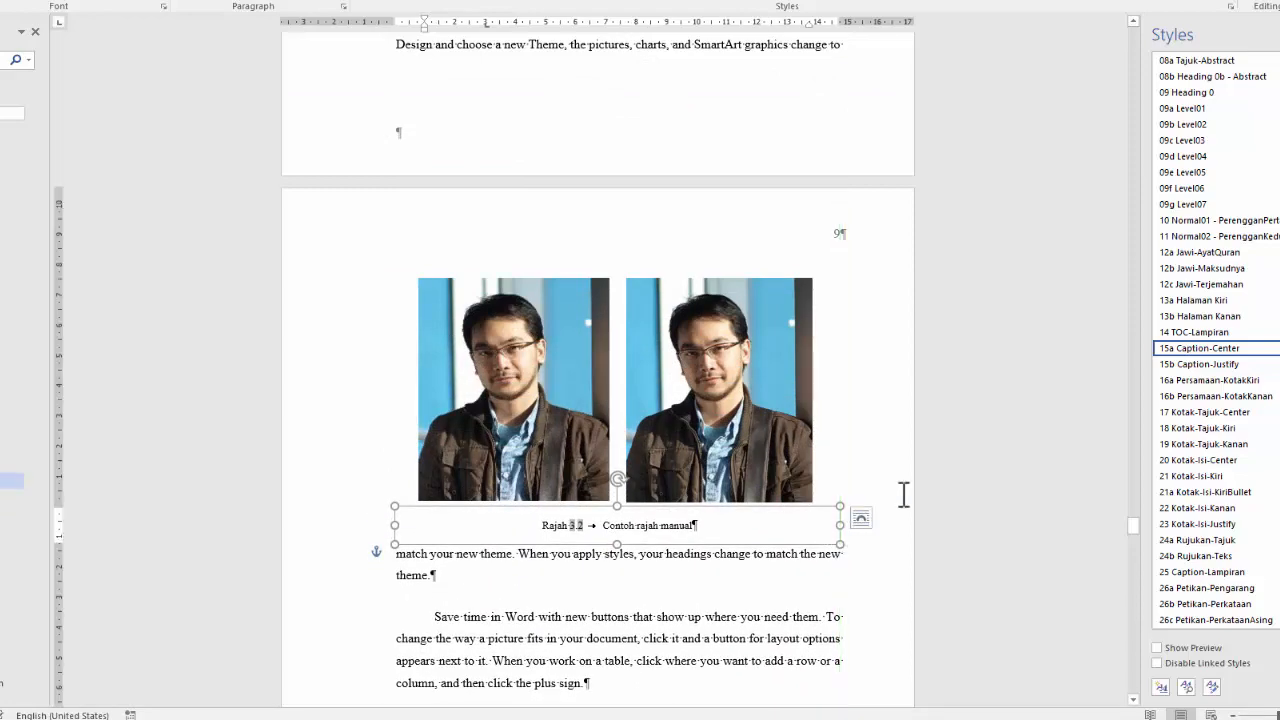
click(862, 416)
Select the period after 'galleries' in the body text as the insertion spot.
scroll(857, 417, down, 3)
scroll(749, 520, up, 4)
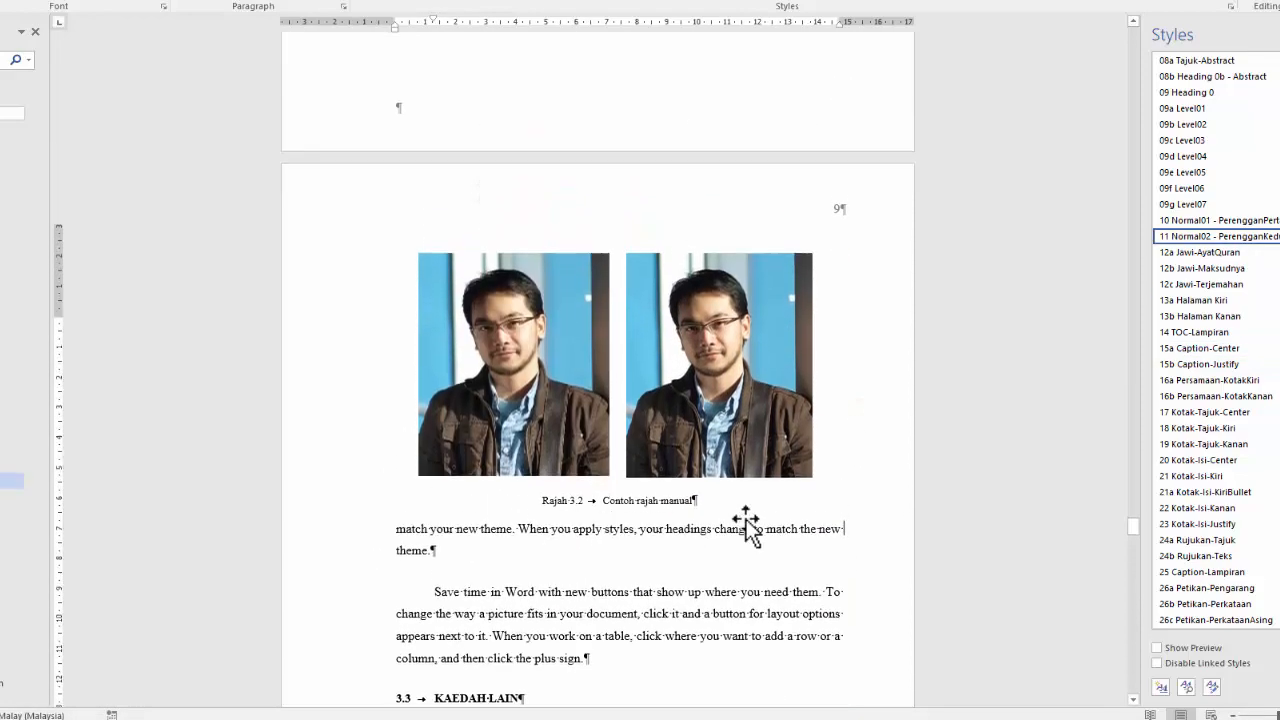
scroll(737, 514, down, 3)
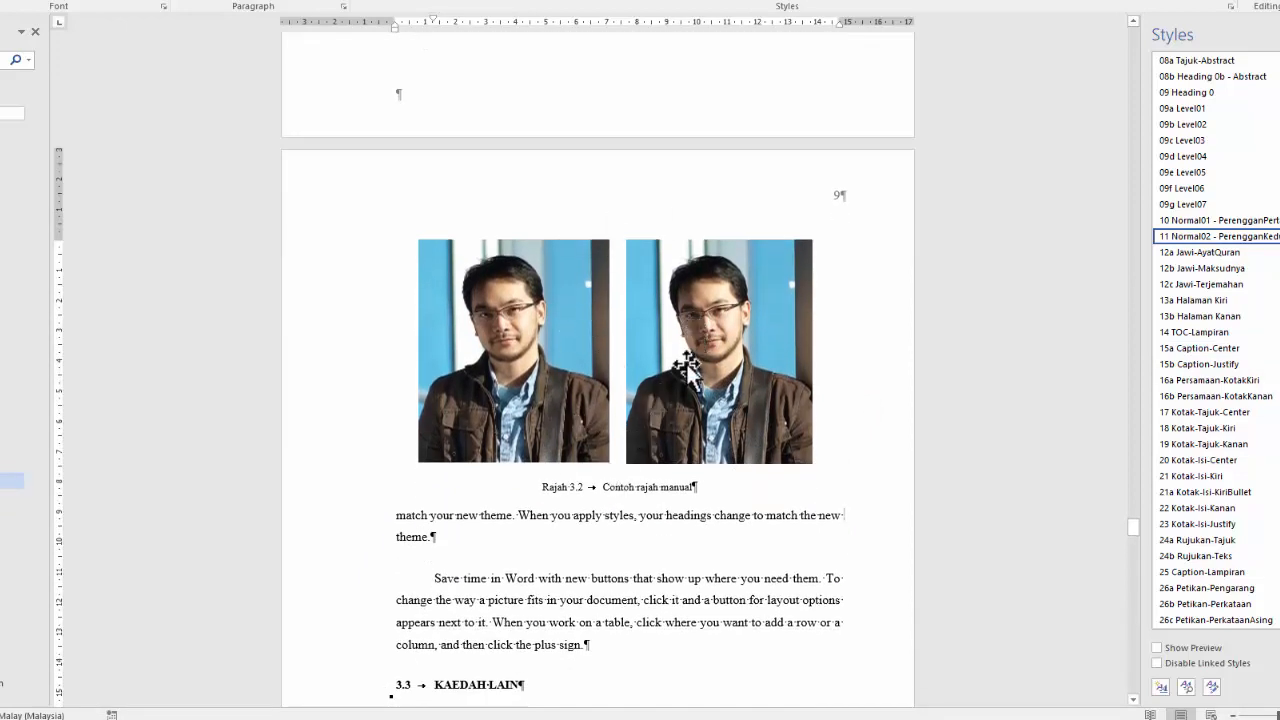
scroll(706, 500, up, 2)
scroll(706, 500, up, 1)
scroll(722, 500, down, 3)
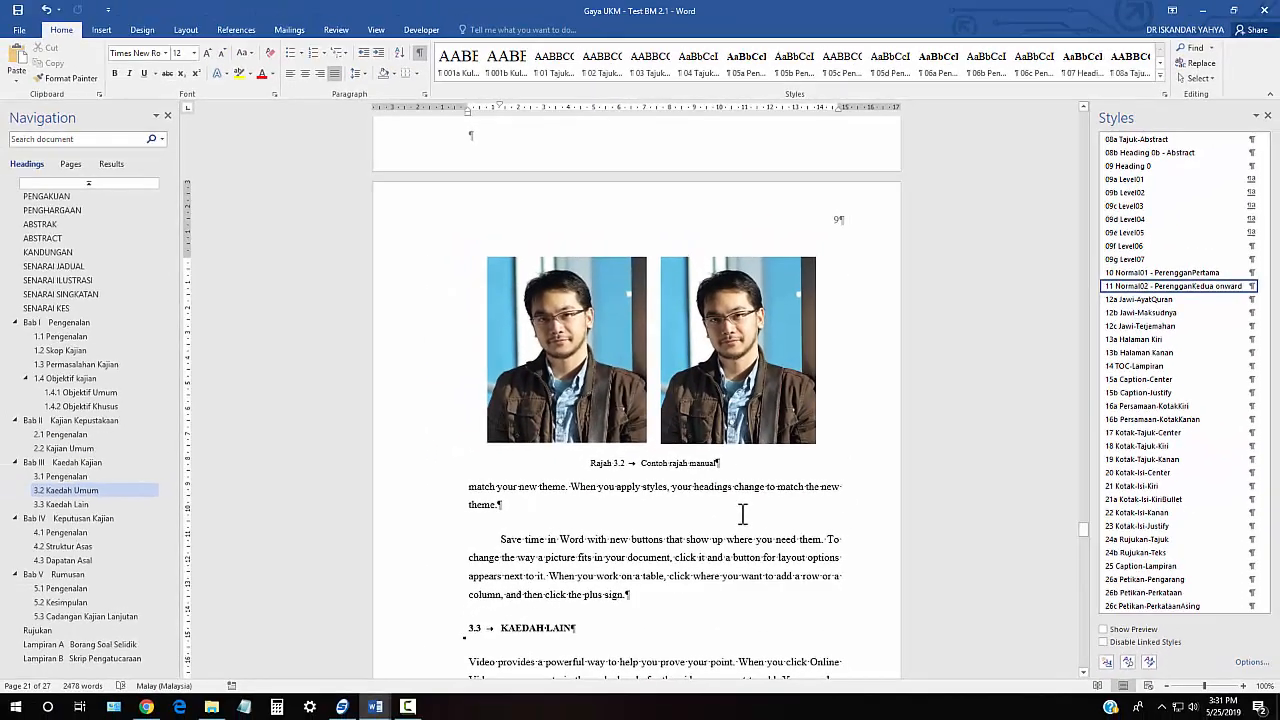
scroll(742, 514, up, 4)
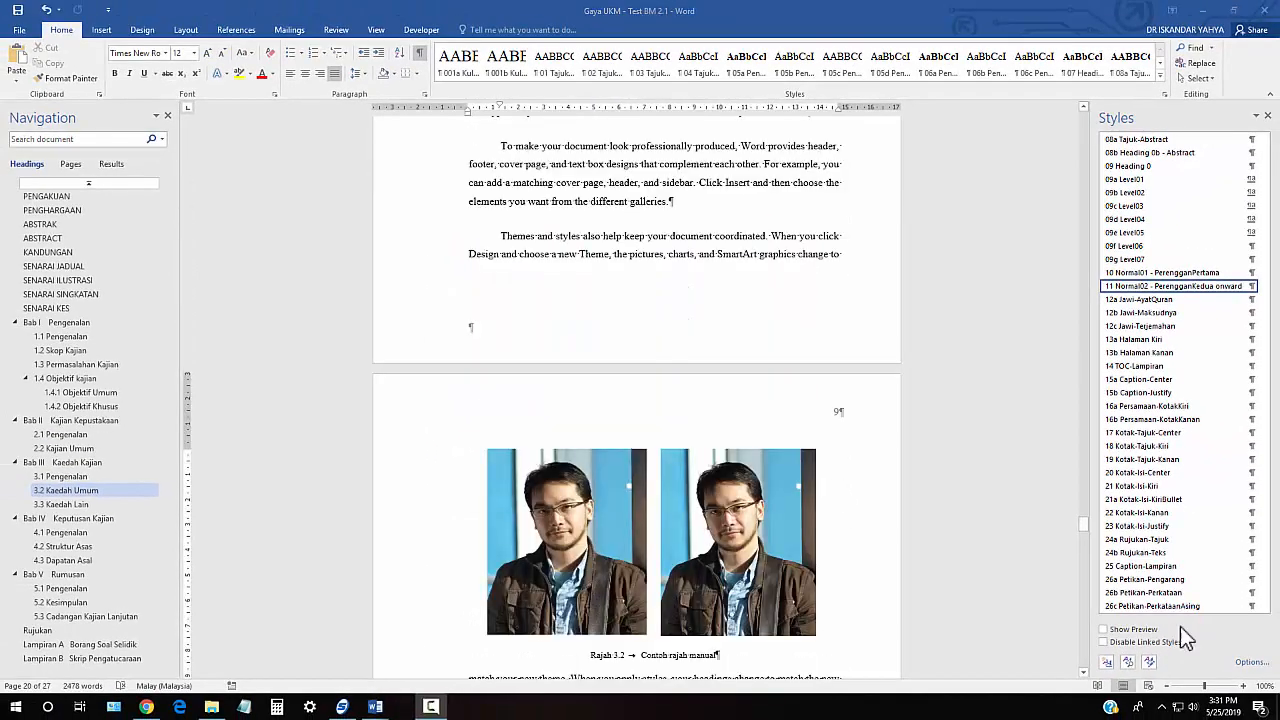
scroll(787, 498, down, 2)
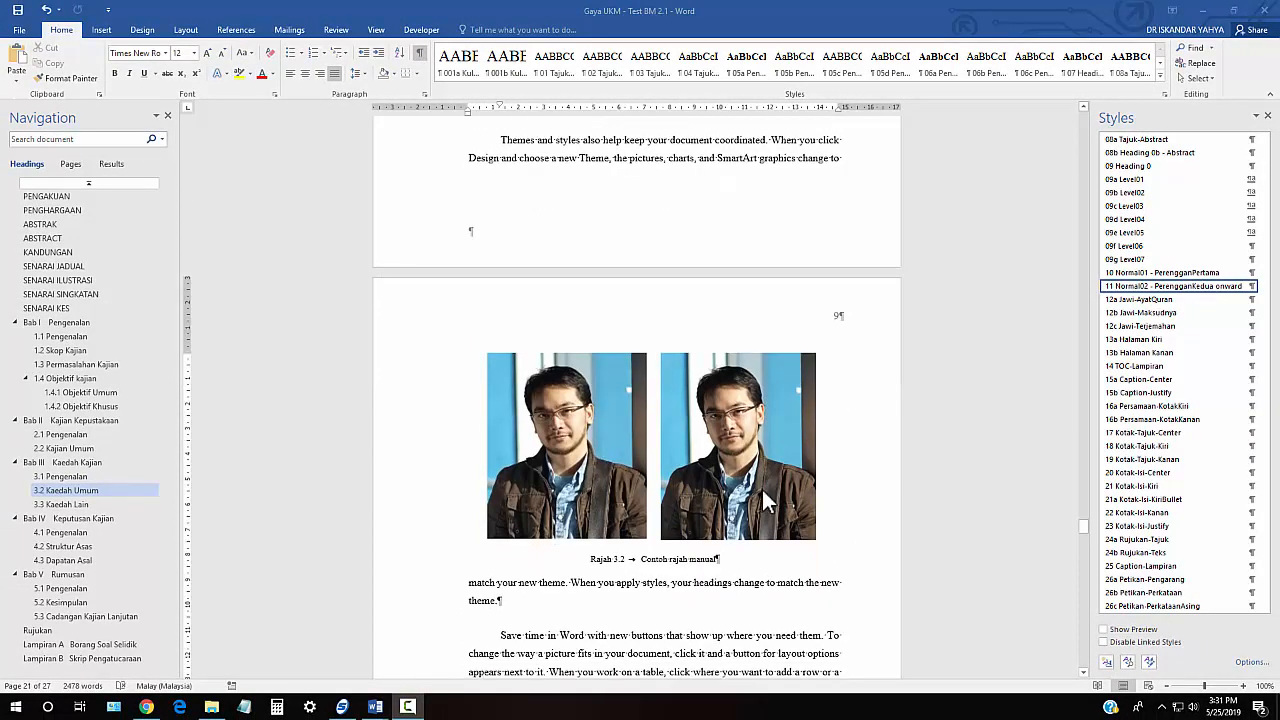
scroll(761, 488, up, 3)
scroll(680, 530, down, 3)
scroll(694, 557, up, 1)
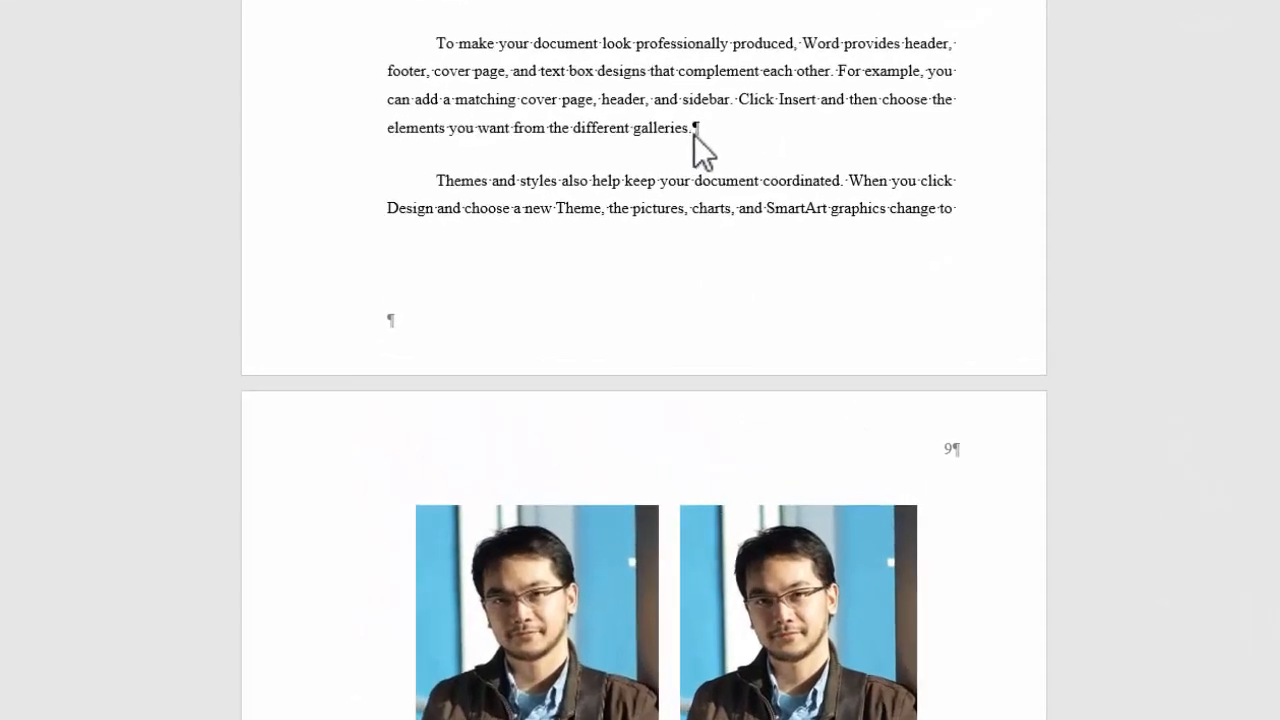
double_click(691, 129)
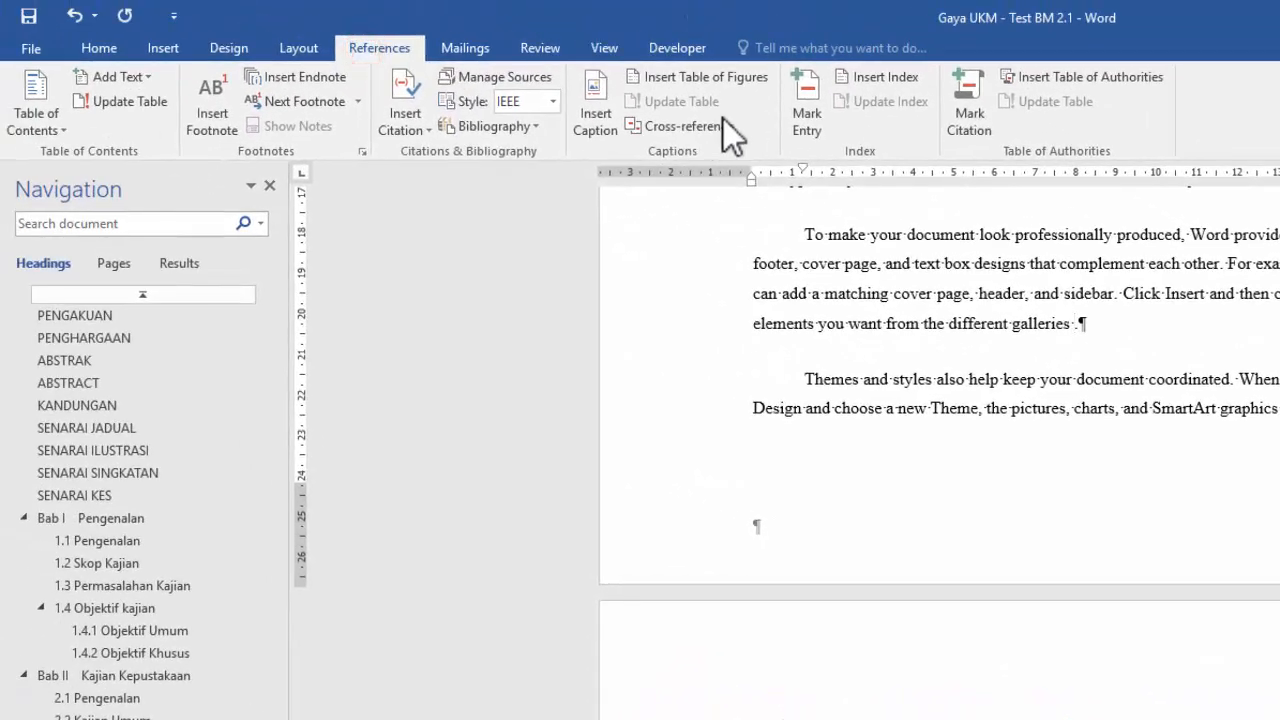
Insert a cross-reference to 'Rajah 3.2 Contoh rajah manual' at the selected spot.
click(723, 120)
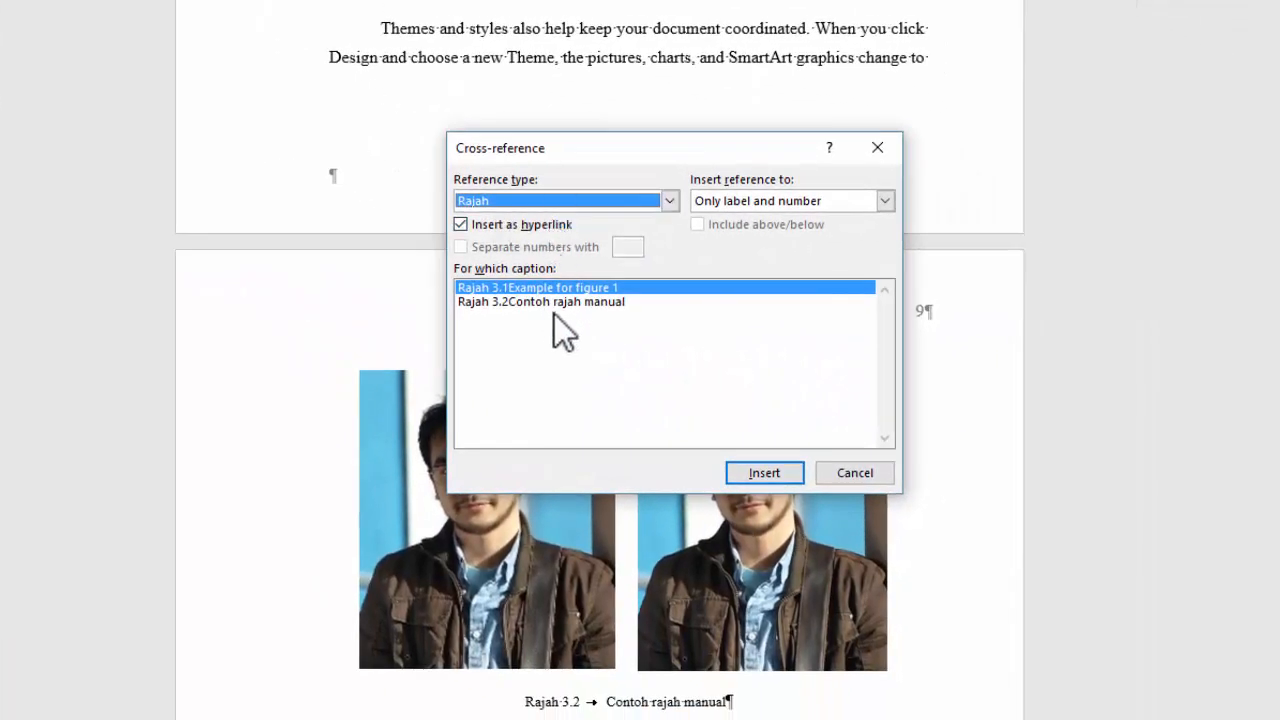
click(560, 303)
click(768, 473)
click(854, 474)
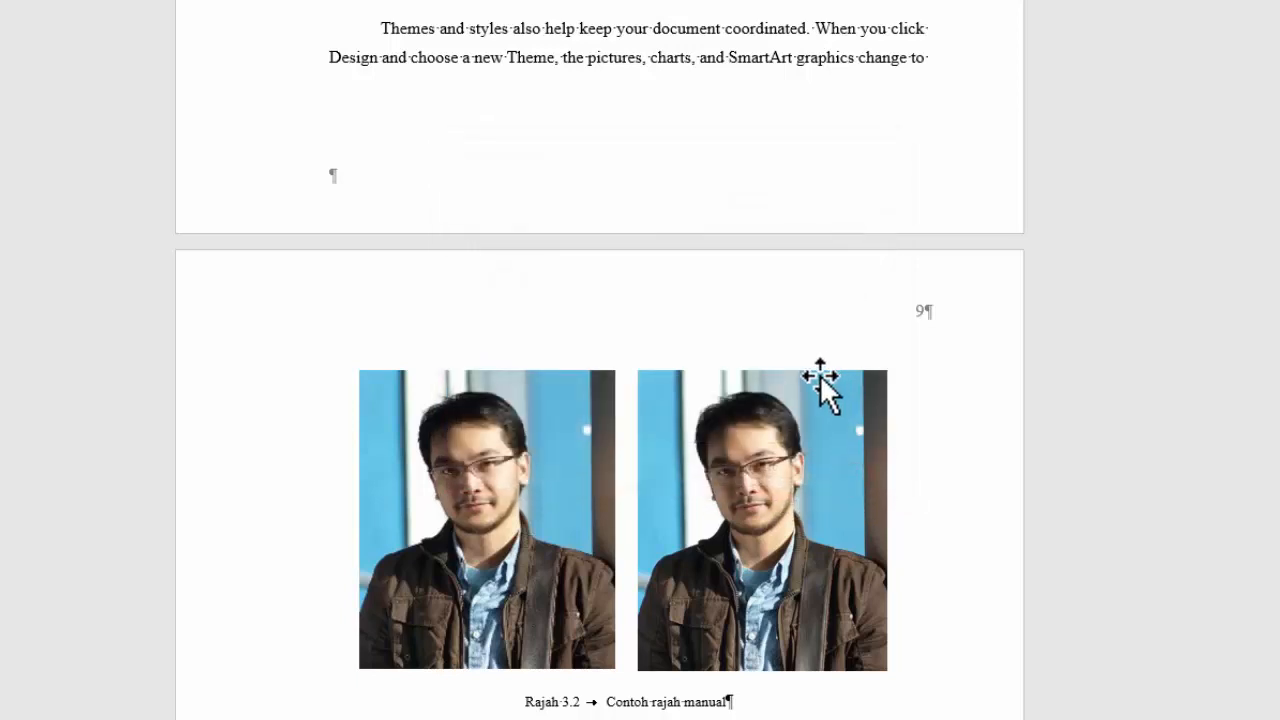
scroll(819, 374, down, 4)
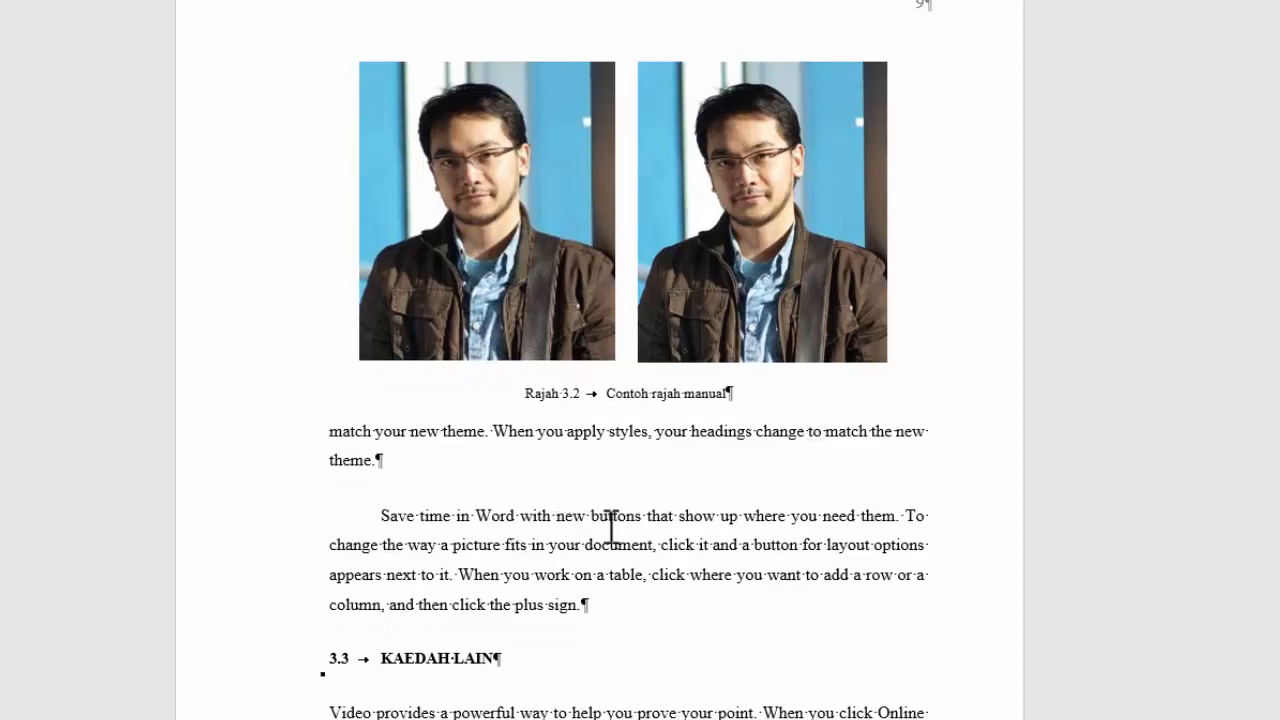
scroll(673, 548, down, 2)
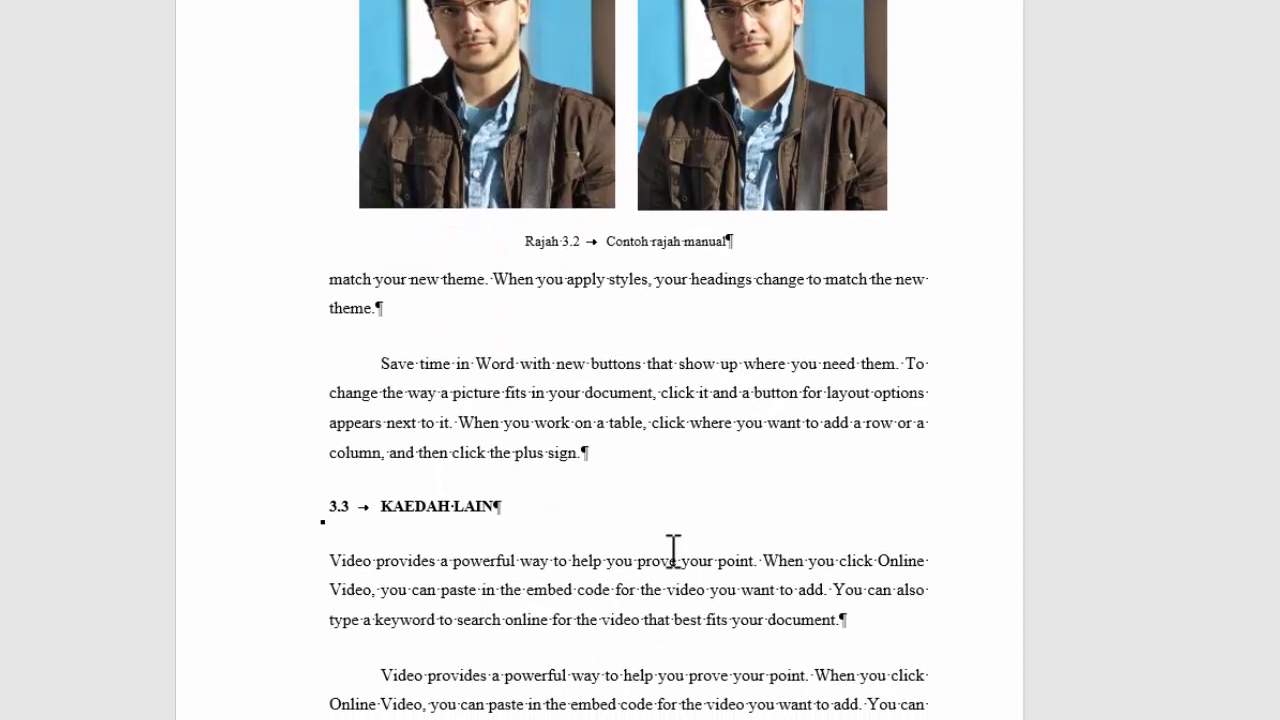
scroll(690, 550, up, 3)
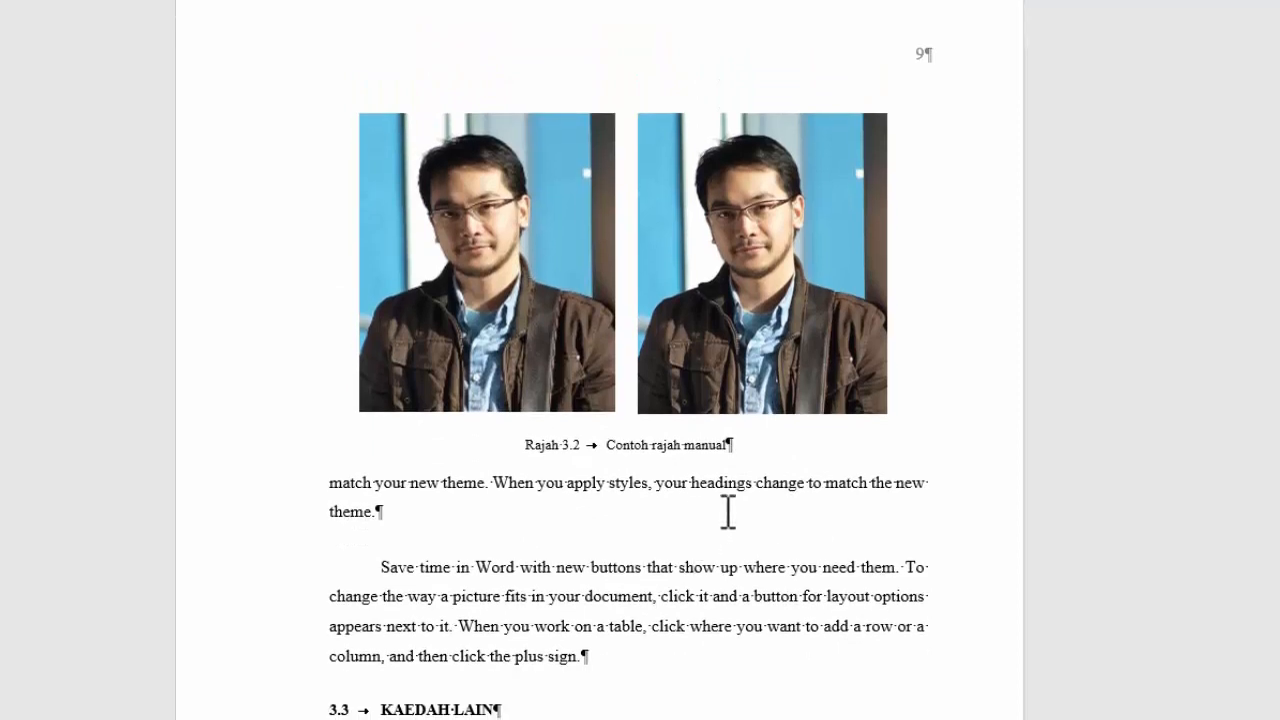
Add a 15a Caption-Center line 'Sumber: Sumber internet' below the Rajah 3.2 caption.
click(776, 446)
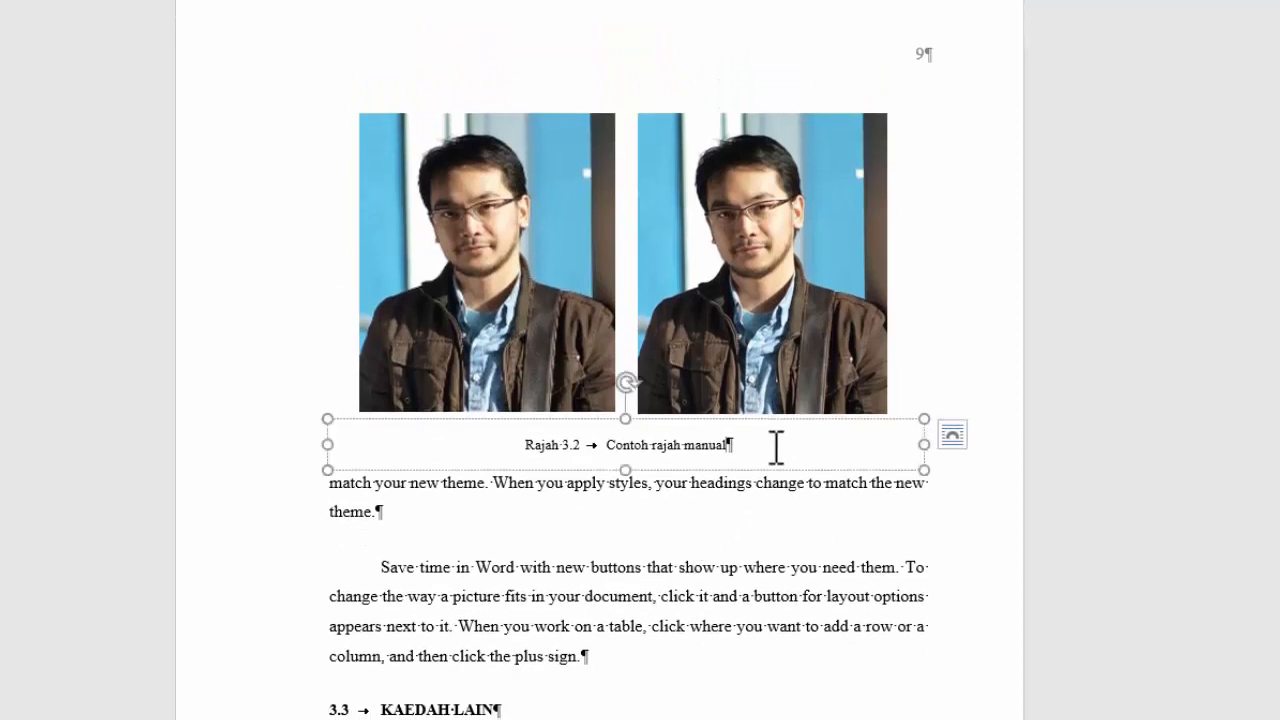
key(Return)
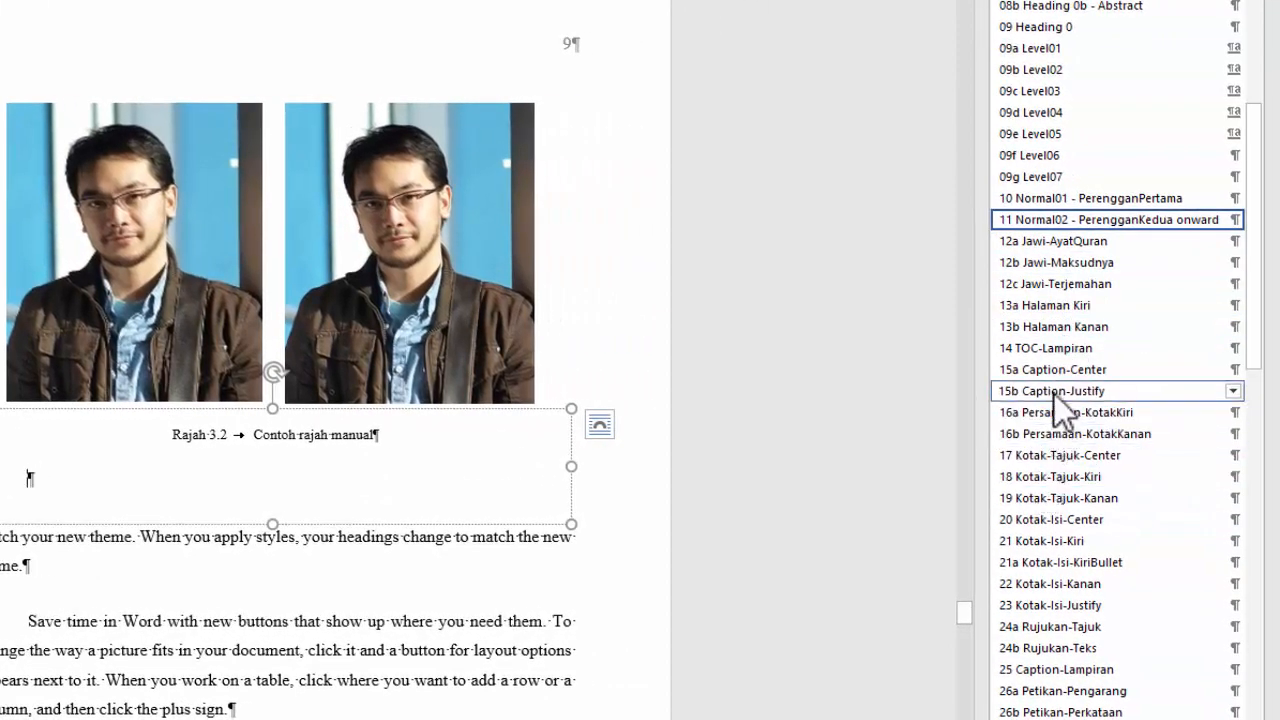
click(1060, 369)
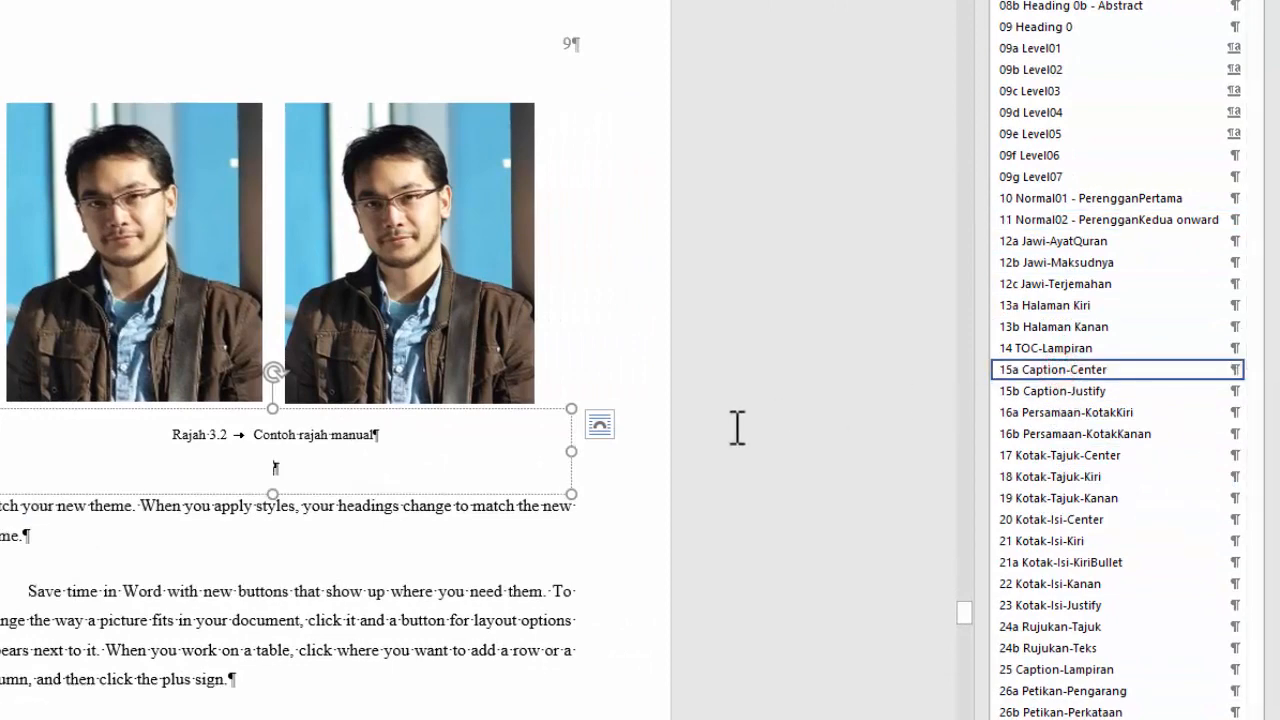
text(Sumber)
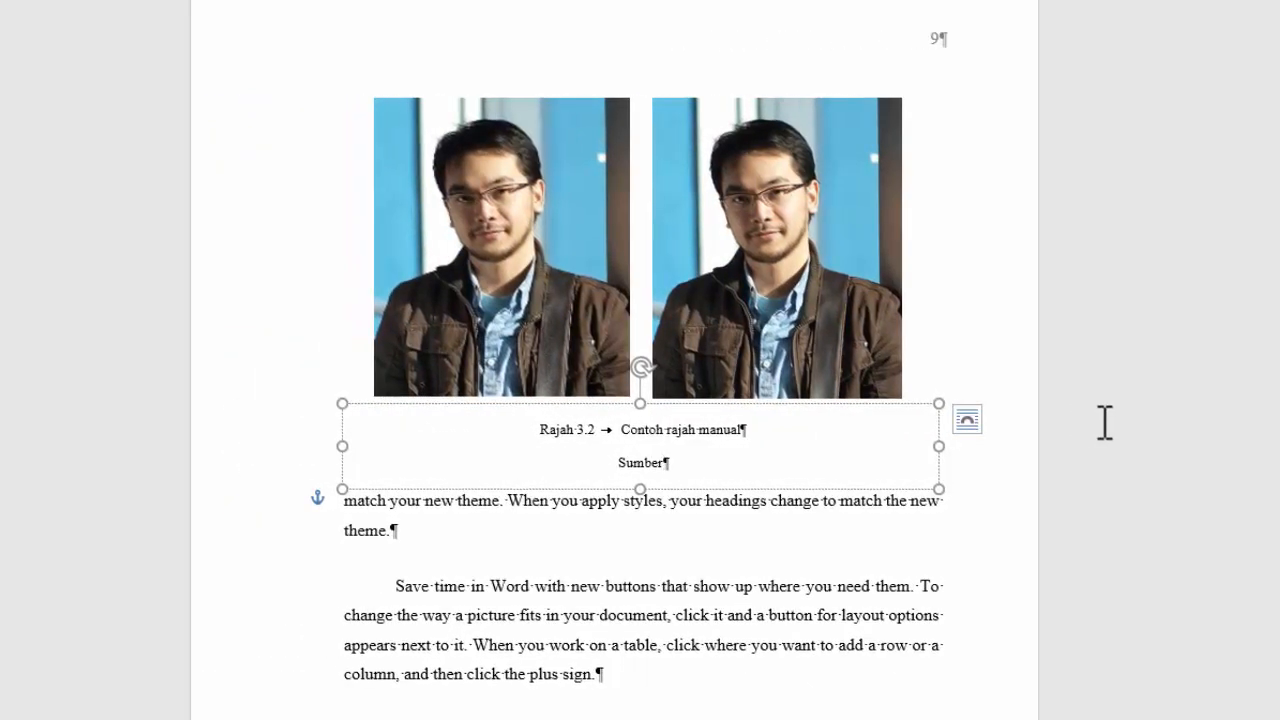
text(: Sumber internet)
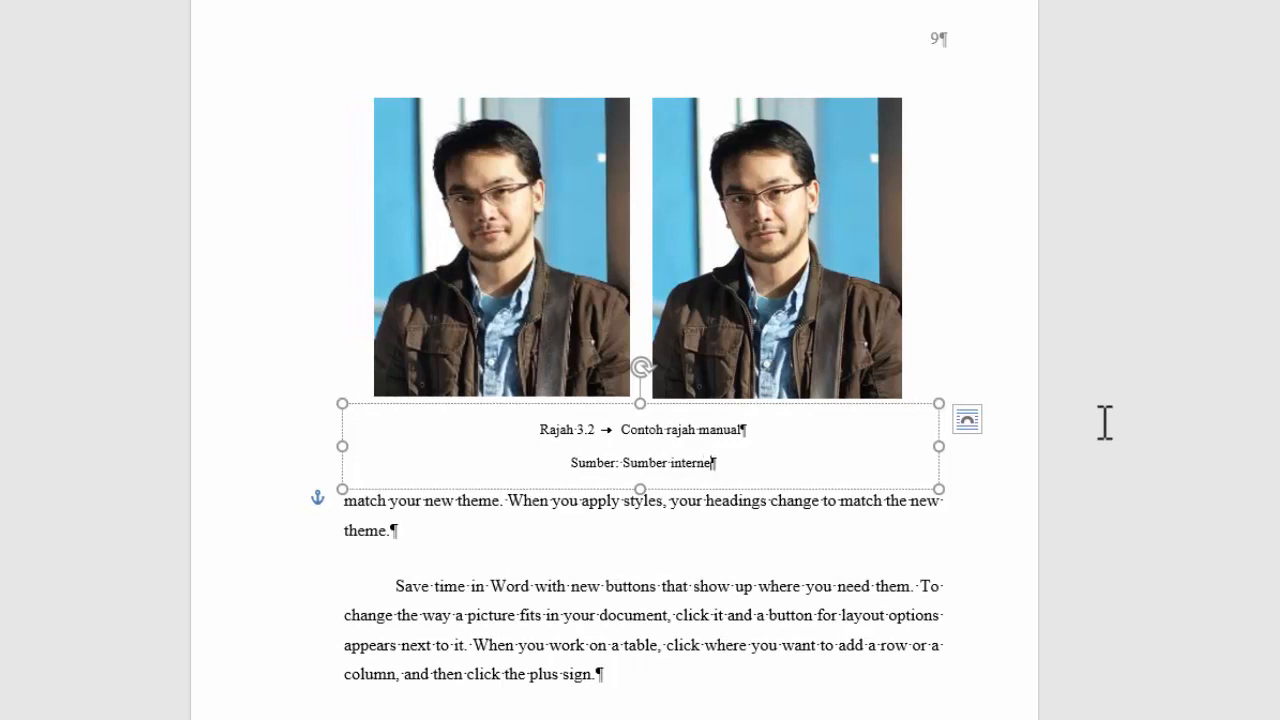
click(906, 615)
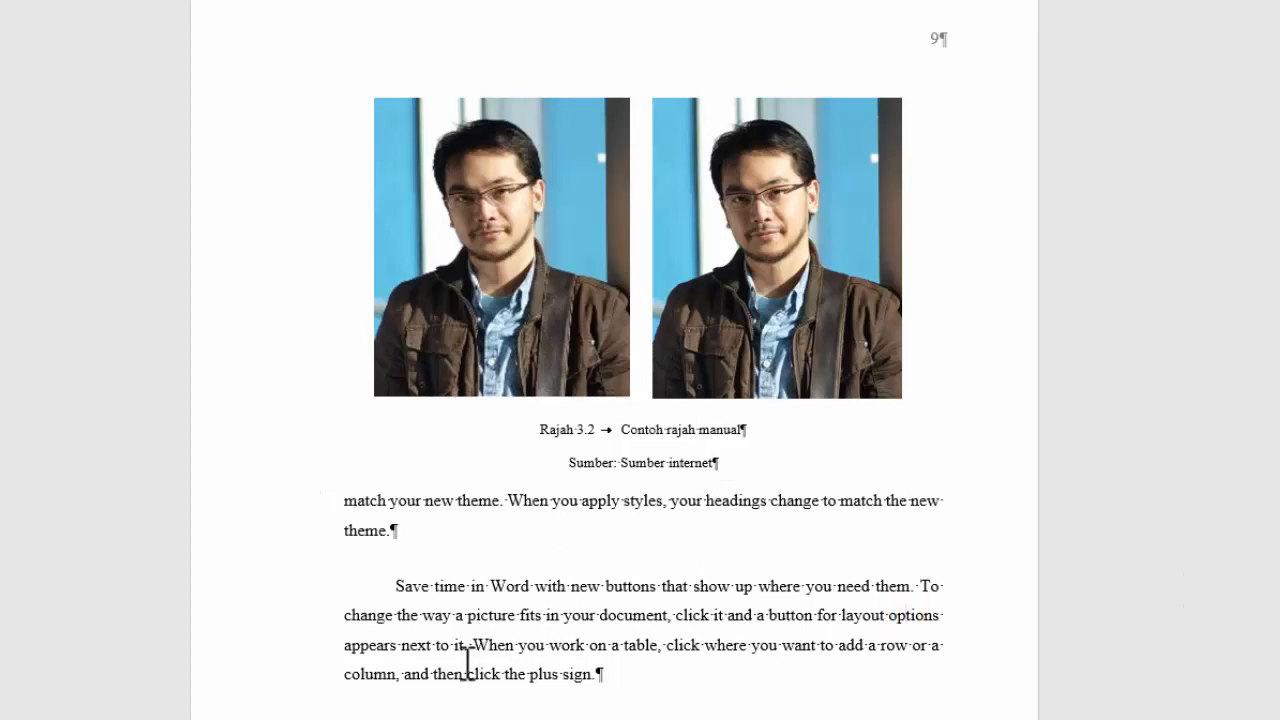
Check the SENARAI JADUAL and SENARAI ILUSTRASI pages, then jump to Bab I Pengenalan.
scroll(477, 658, up, 3)
scroll(222, 703, up, 4)
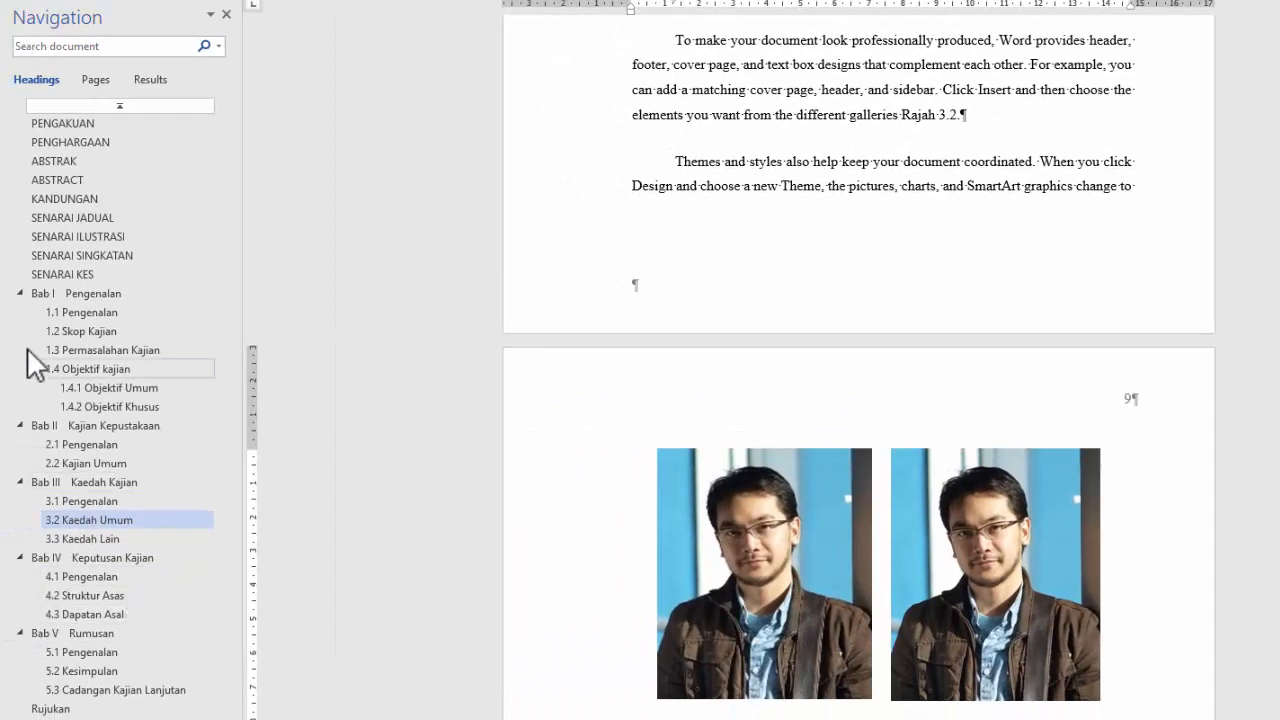
click(77, 210)
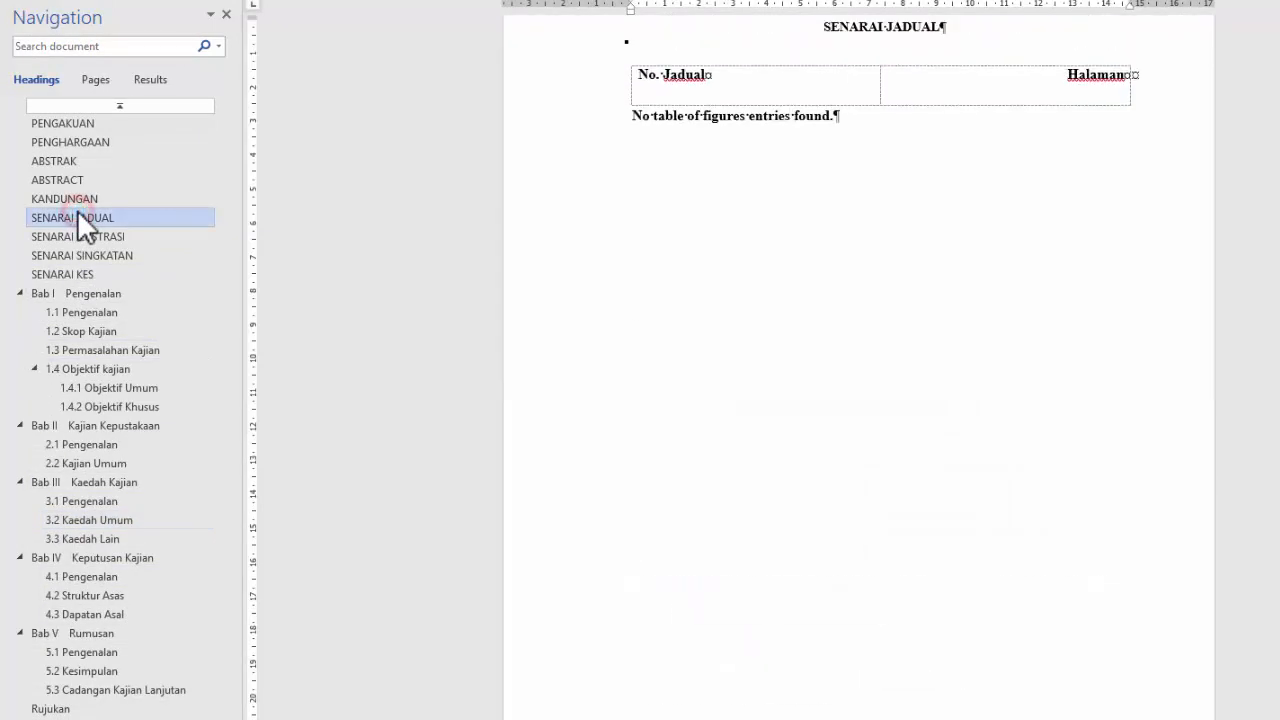
click(84, 239)
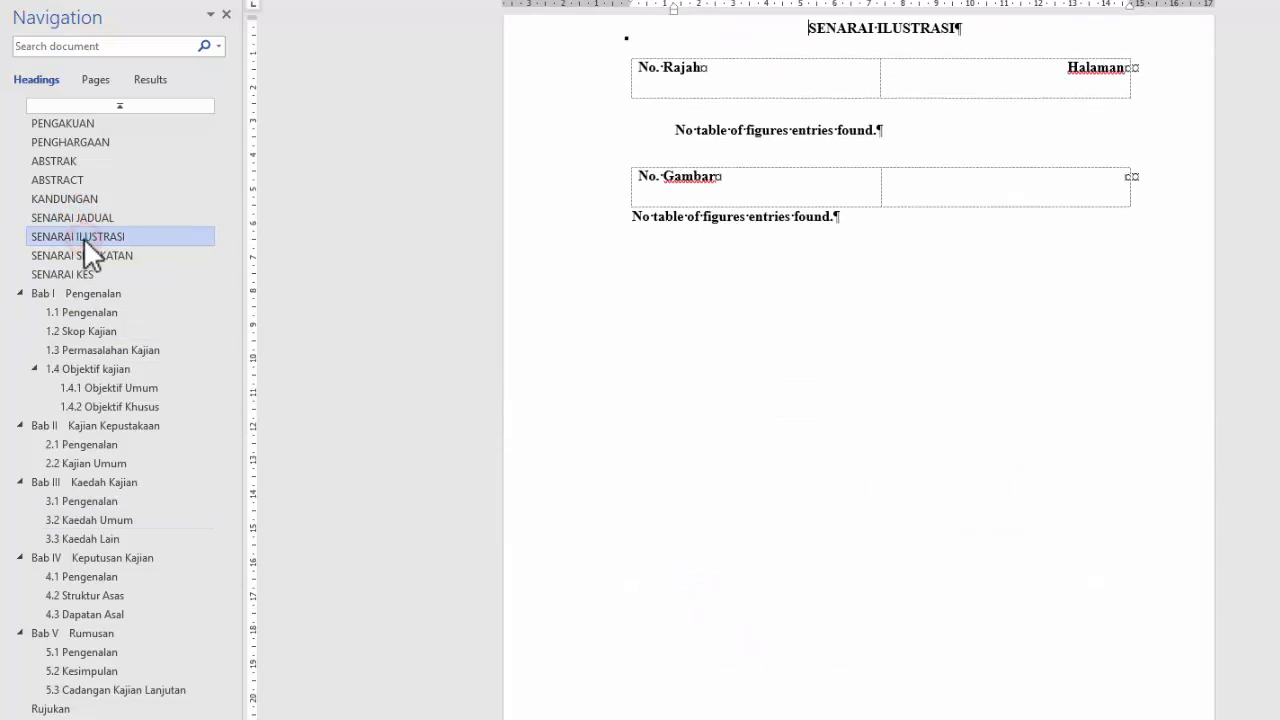
click(88, 213)
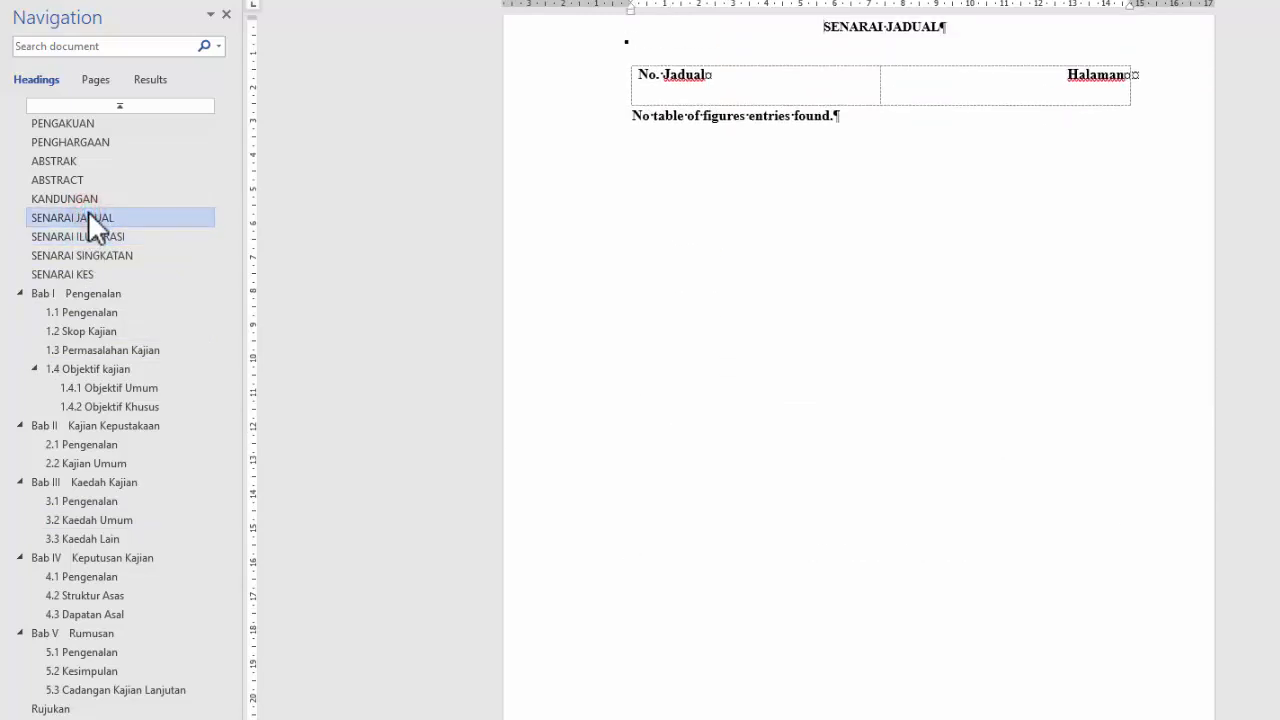
scroll(858, 268, up, 1)
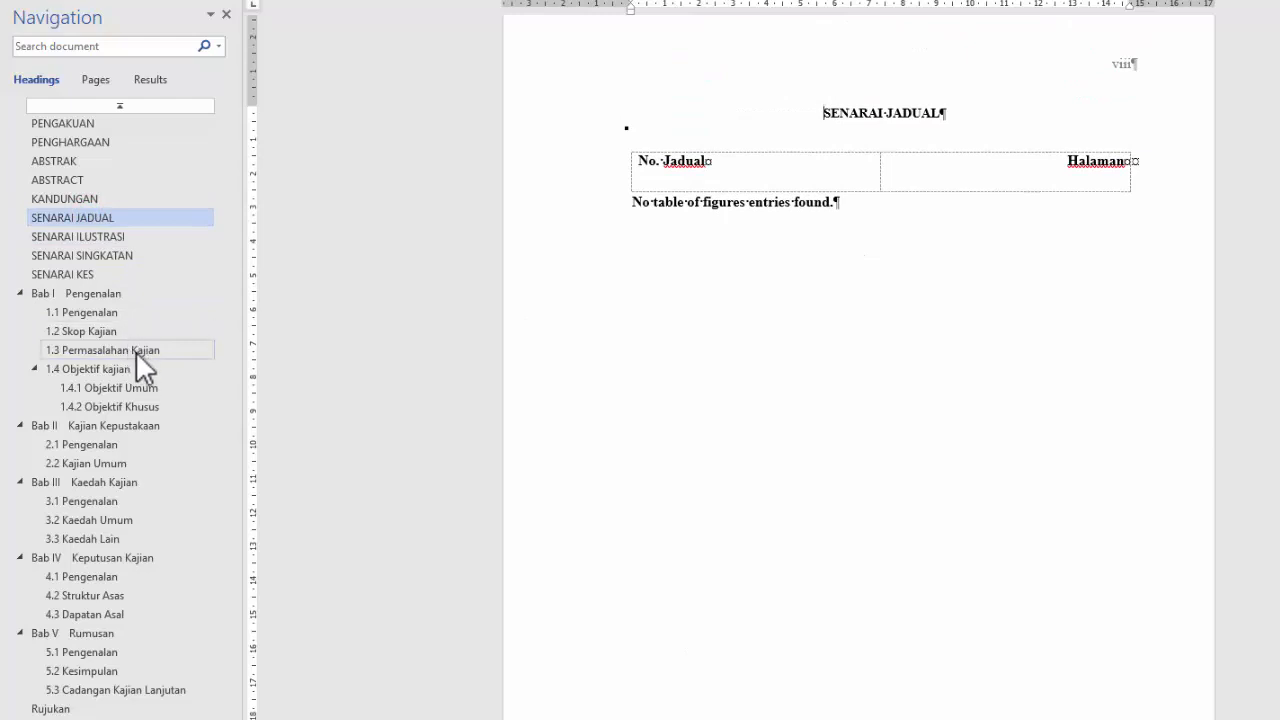
click(101, 294)
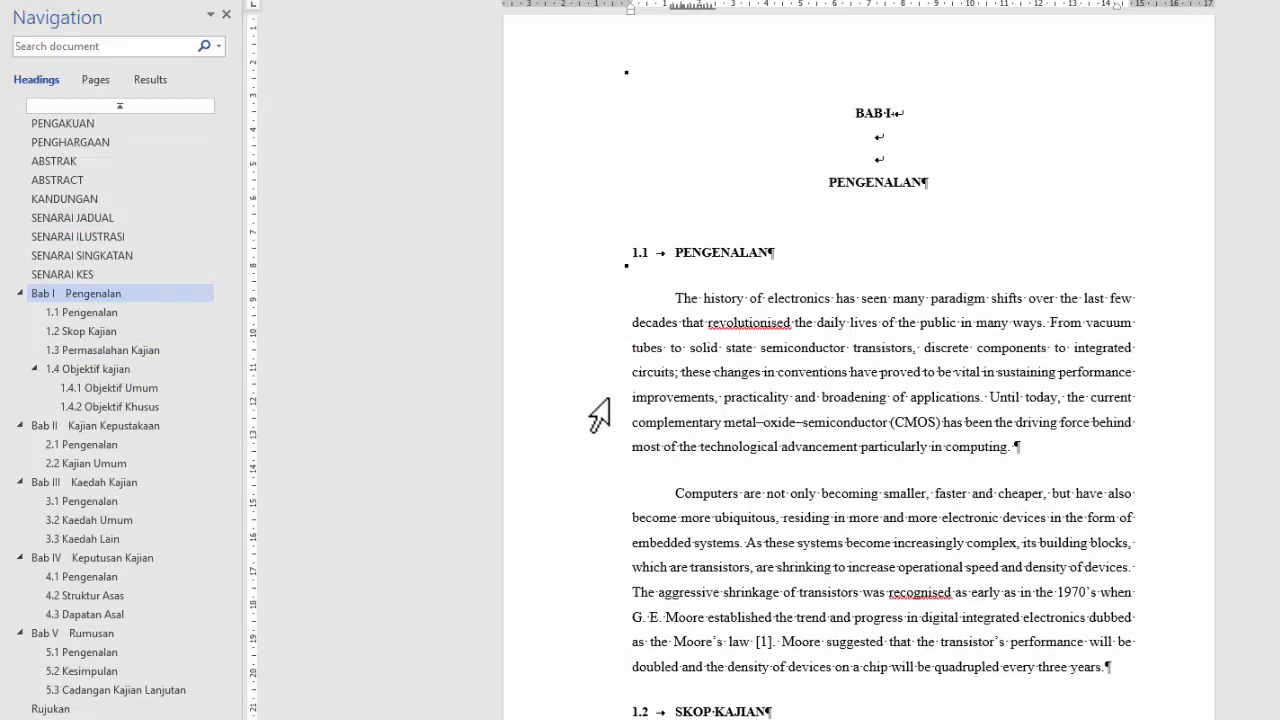
Update all fields in the whole document, rebuilding the entire table of contents.
key(ctrl+a)
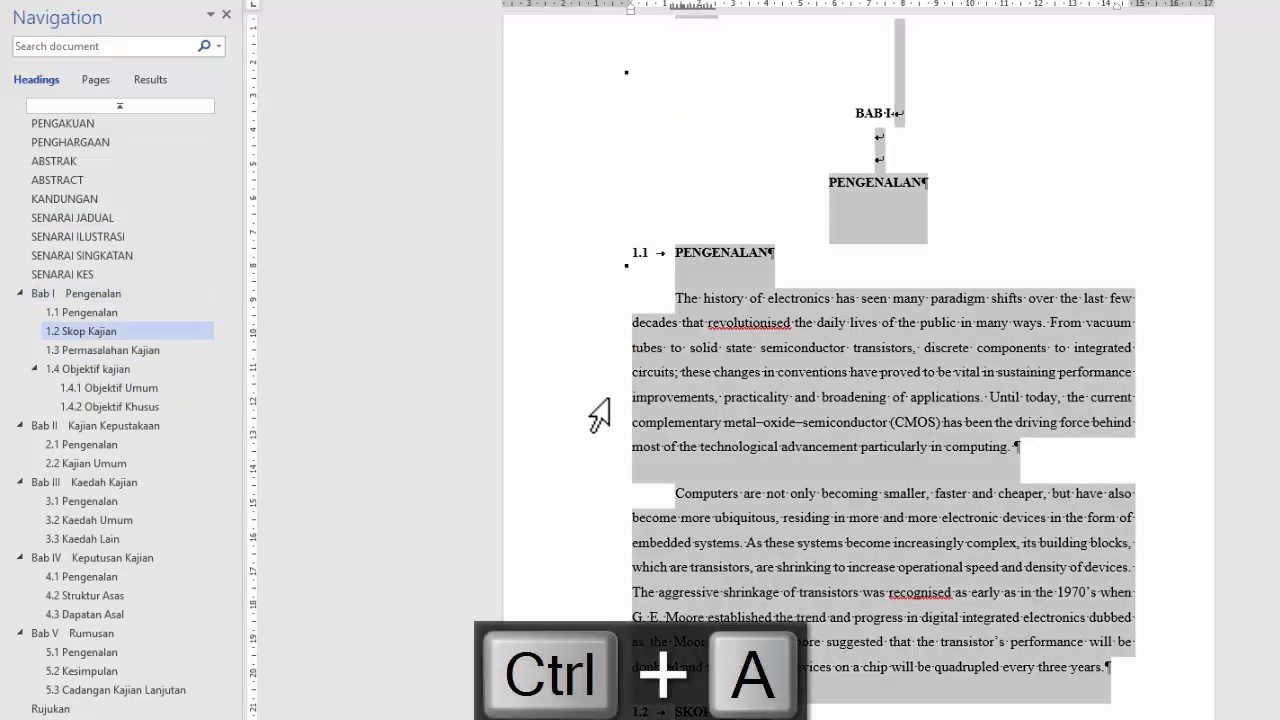
right_click(822, 335)
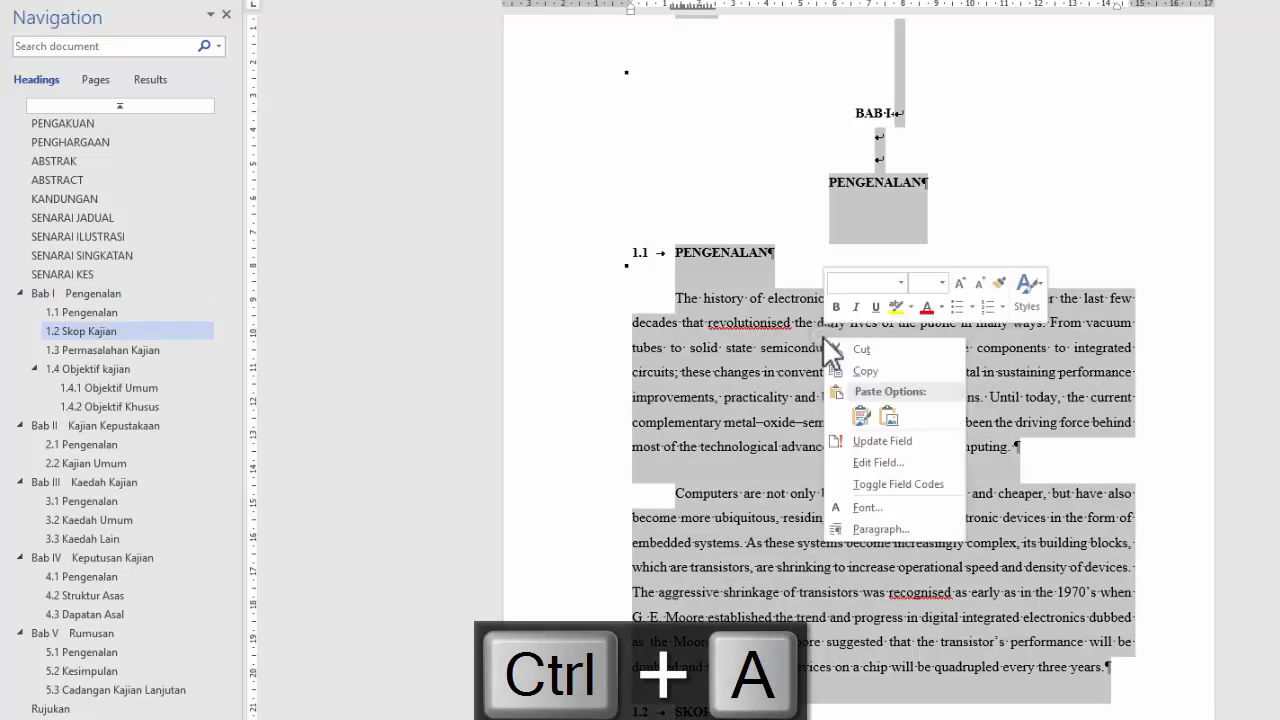
click(883, 441)
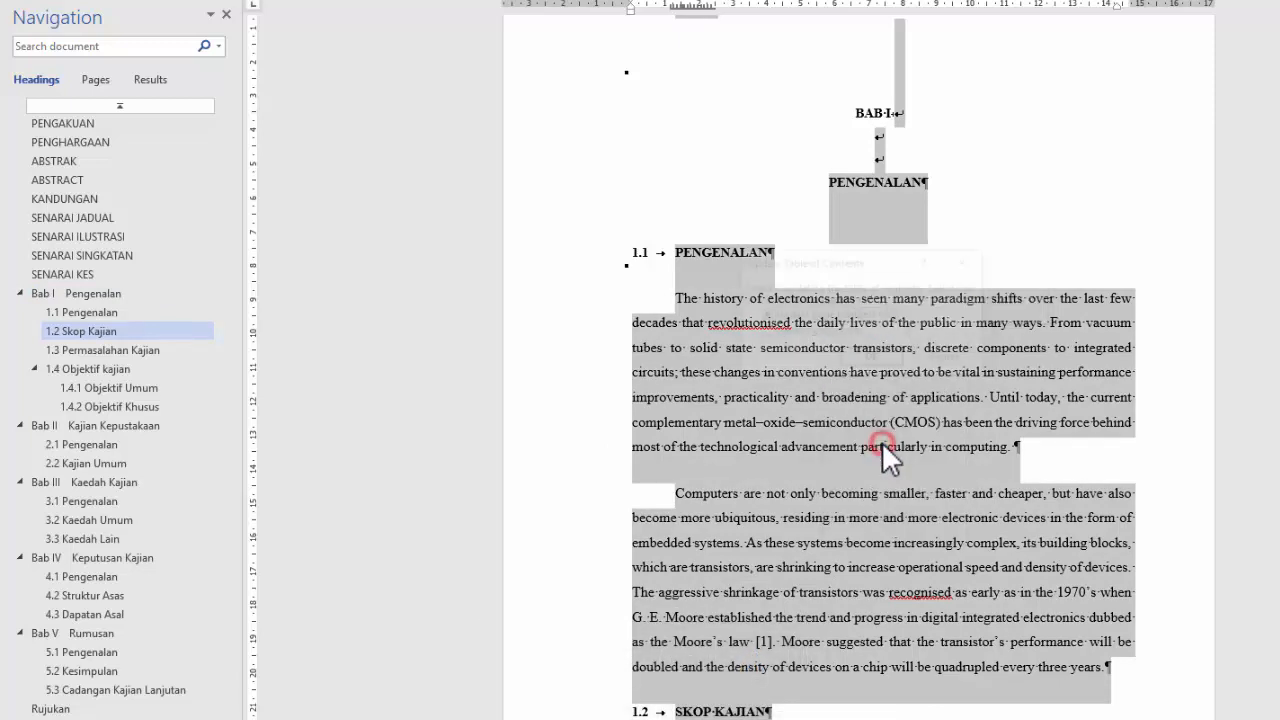
click(792, 333)
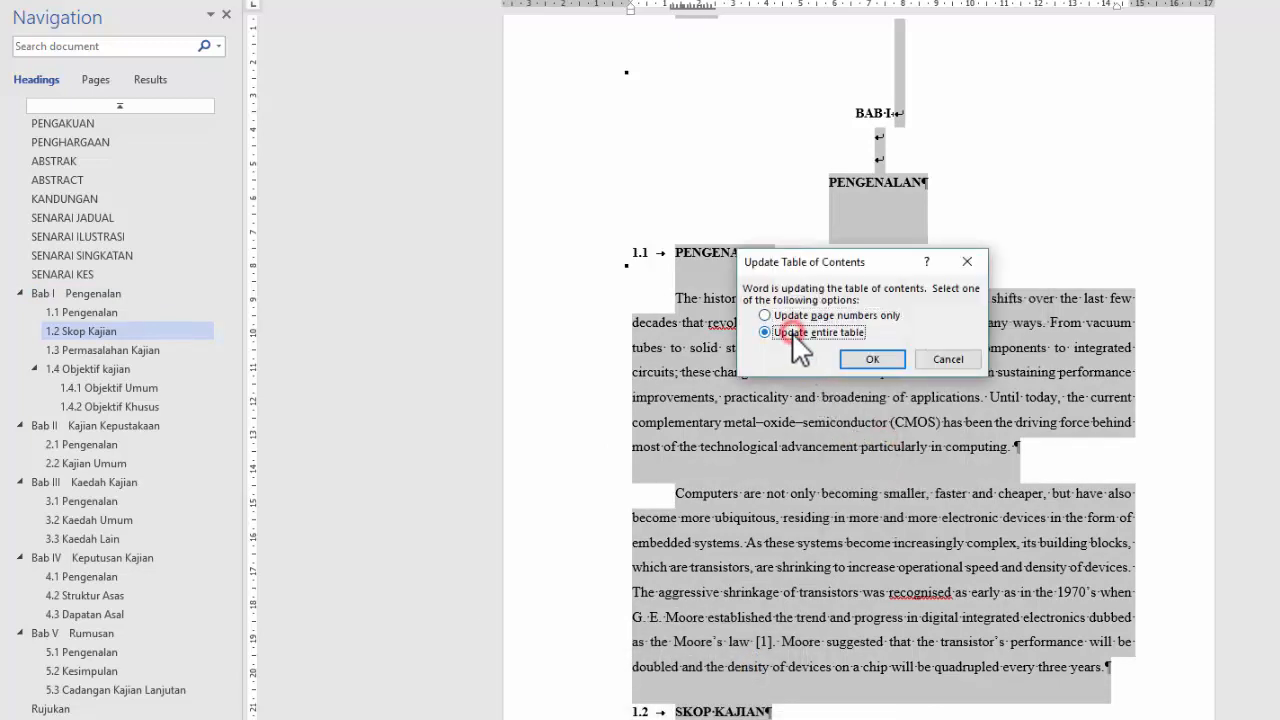
click(868, 360)
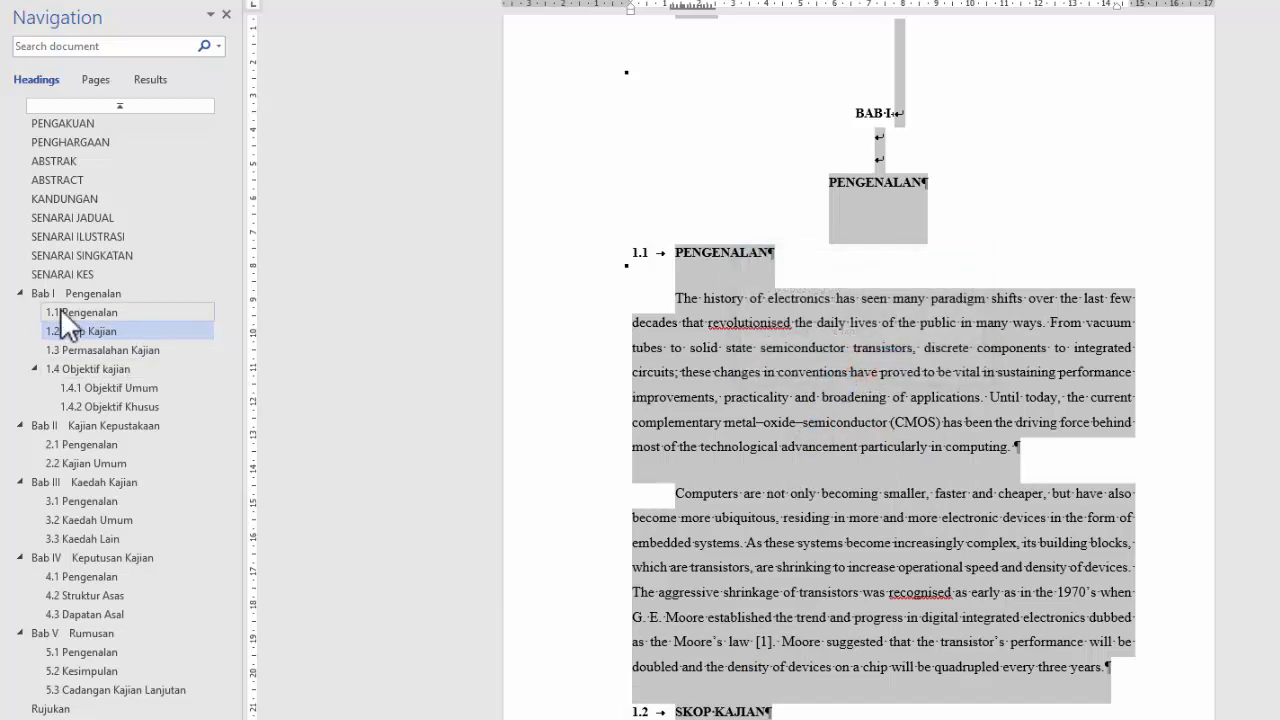
Review the refreshed KANDUNGAN page listing Bab I to Bab IV with page numbers.
click(70, 196)
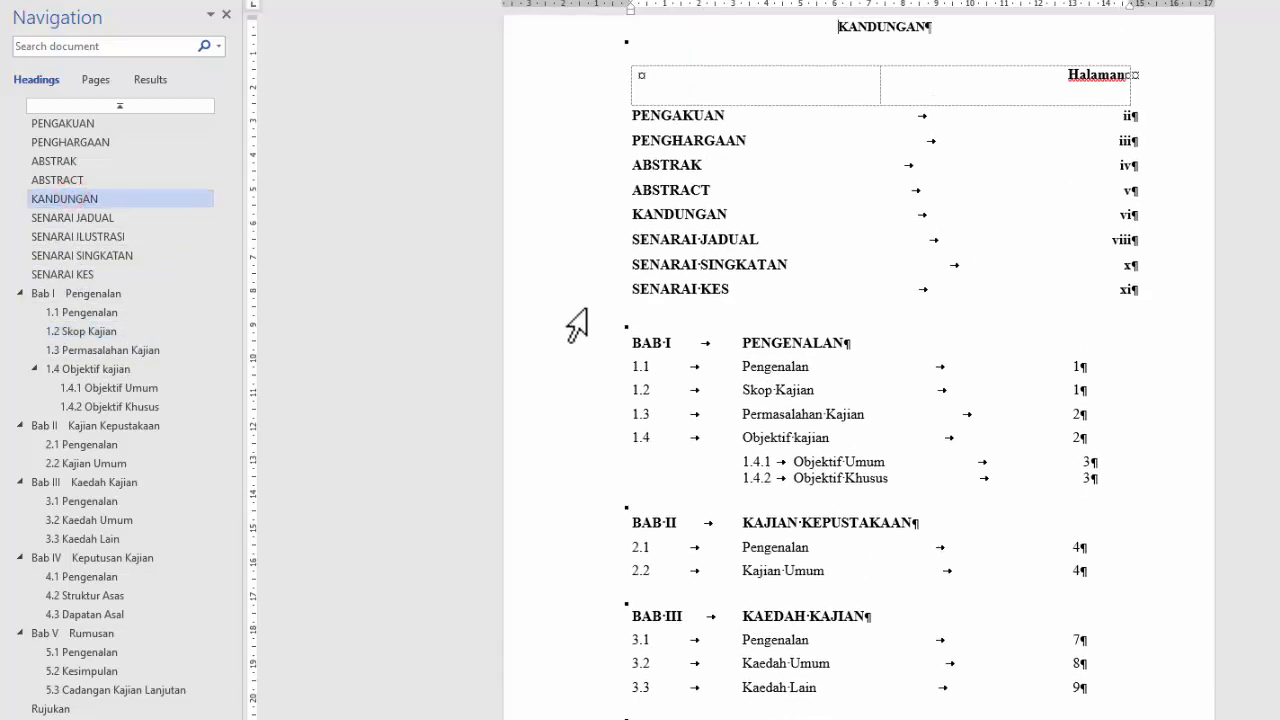
scroll(686, 323, down, 2)
scroll(686, 323, down, 1)
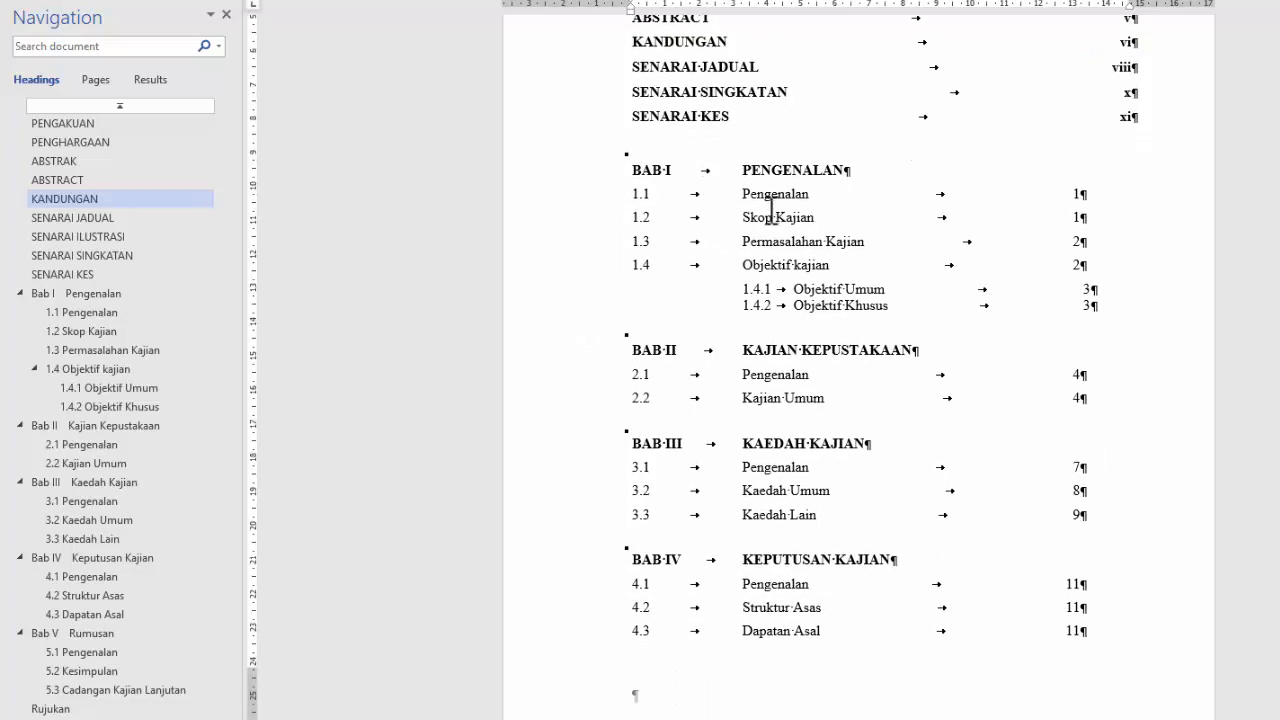
Review the refreshed SENARAI JADUAL and SENARAI ILUSTRASI lists.
click(98, 216)
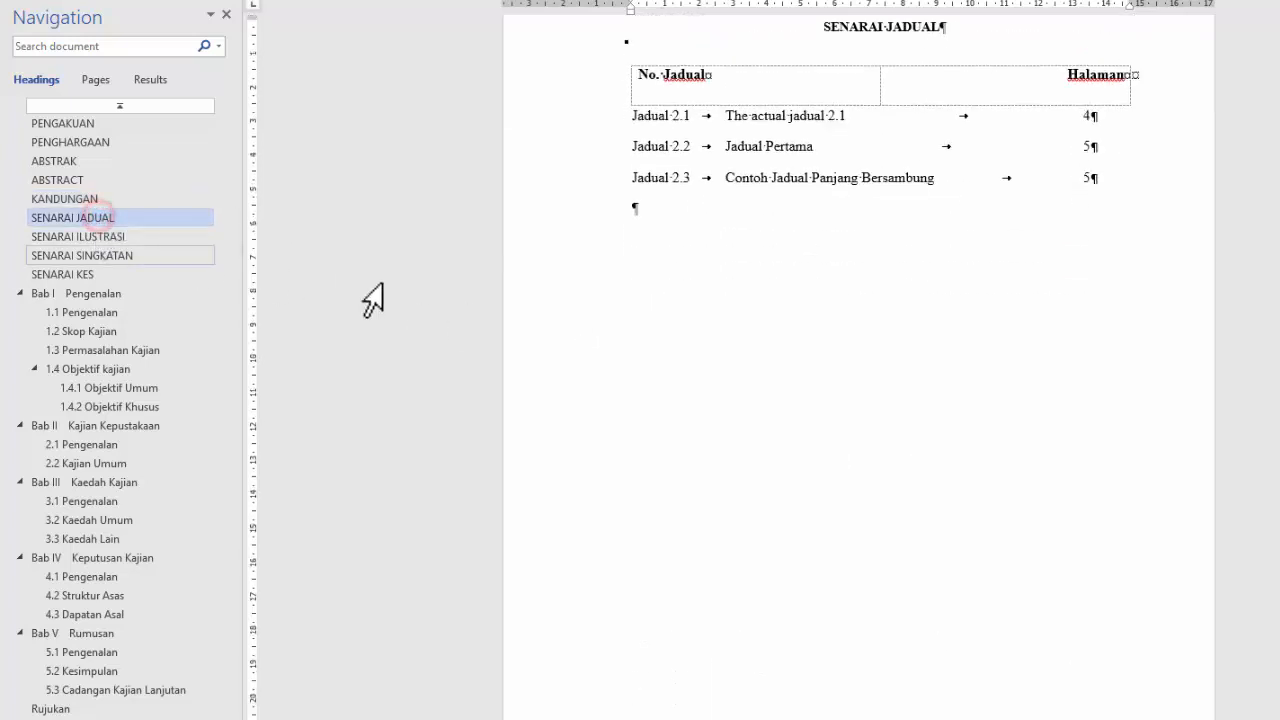
scroll(651, 363, up, 2)
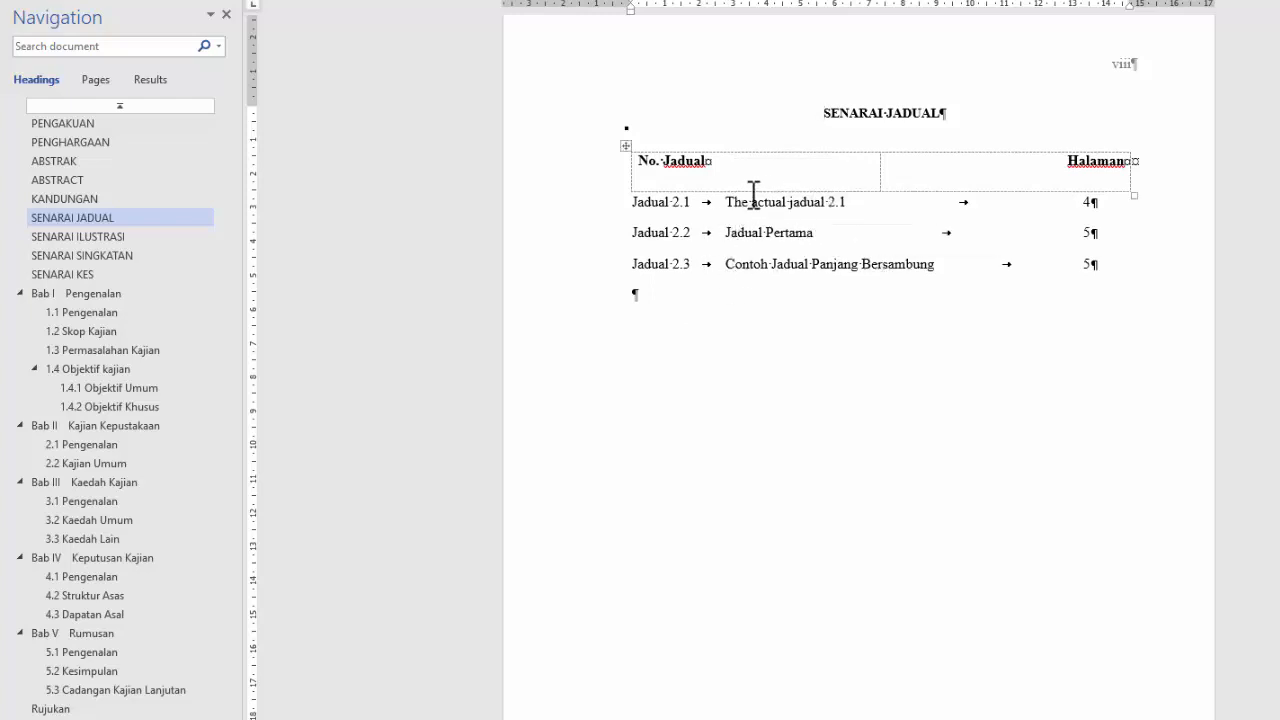
click(94, 241)
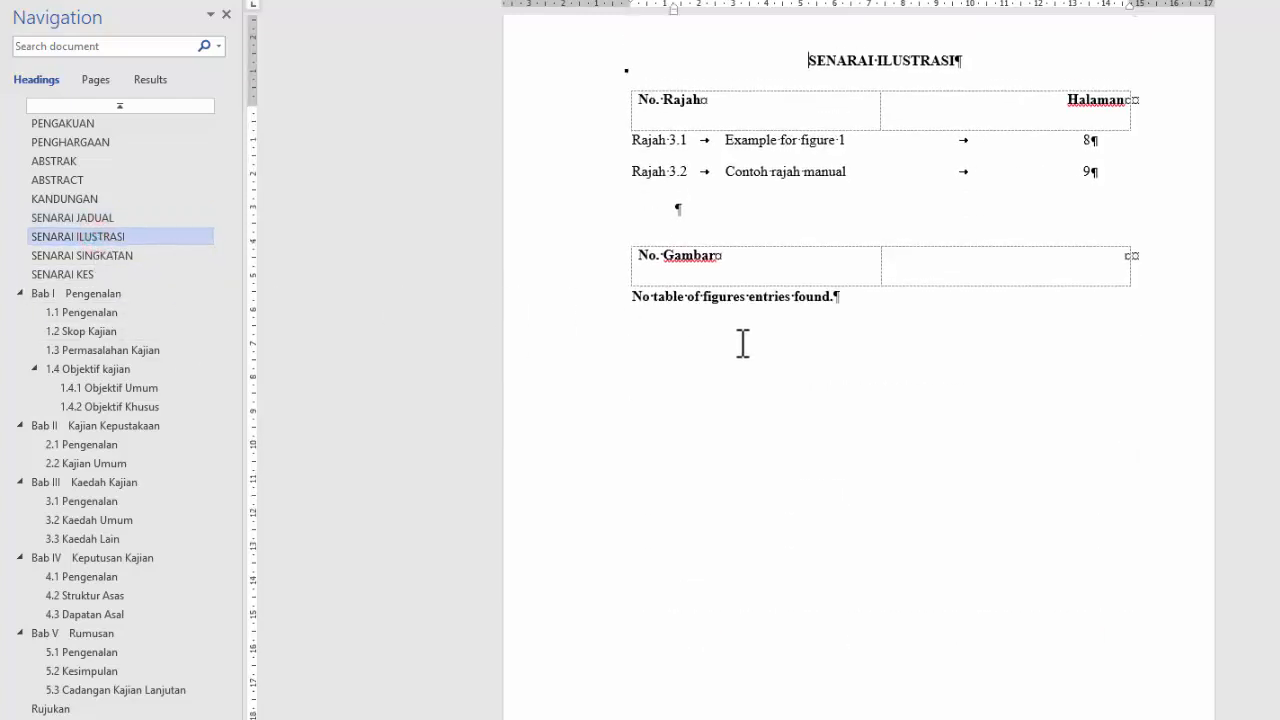
scroll(745, 322, up, 1)
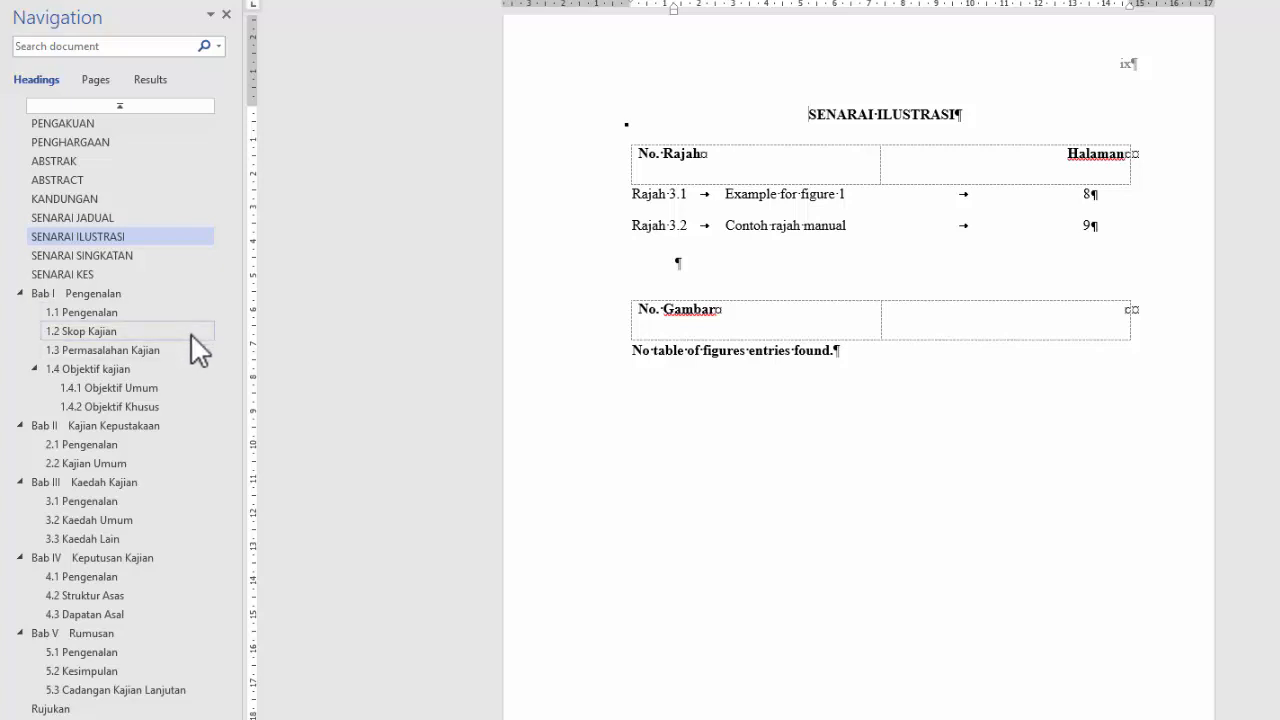
Remove the indent from the empty line below Rajah 3.2.
click(720, 269)
key(BackSpace)
key(BackSpace)
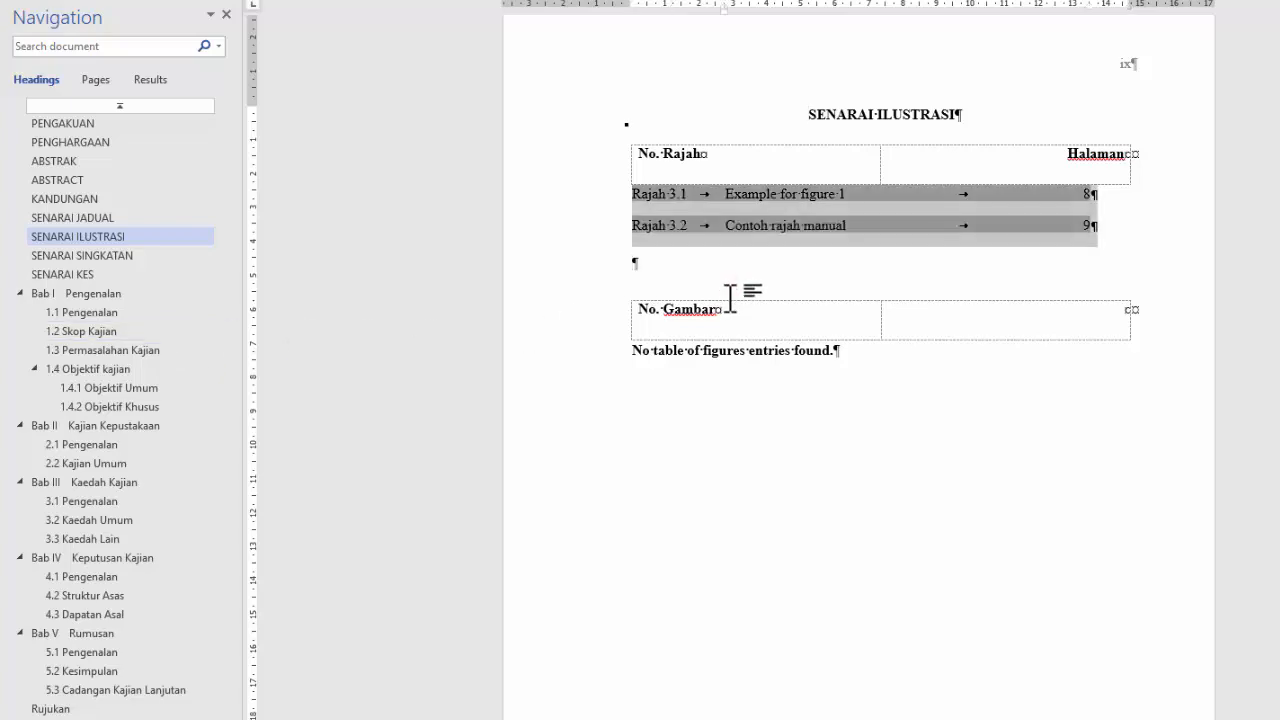
click(795, 416)
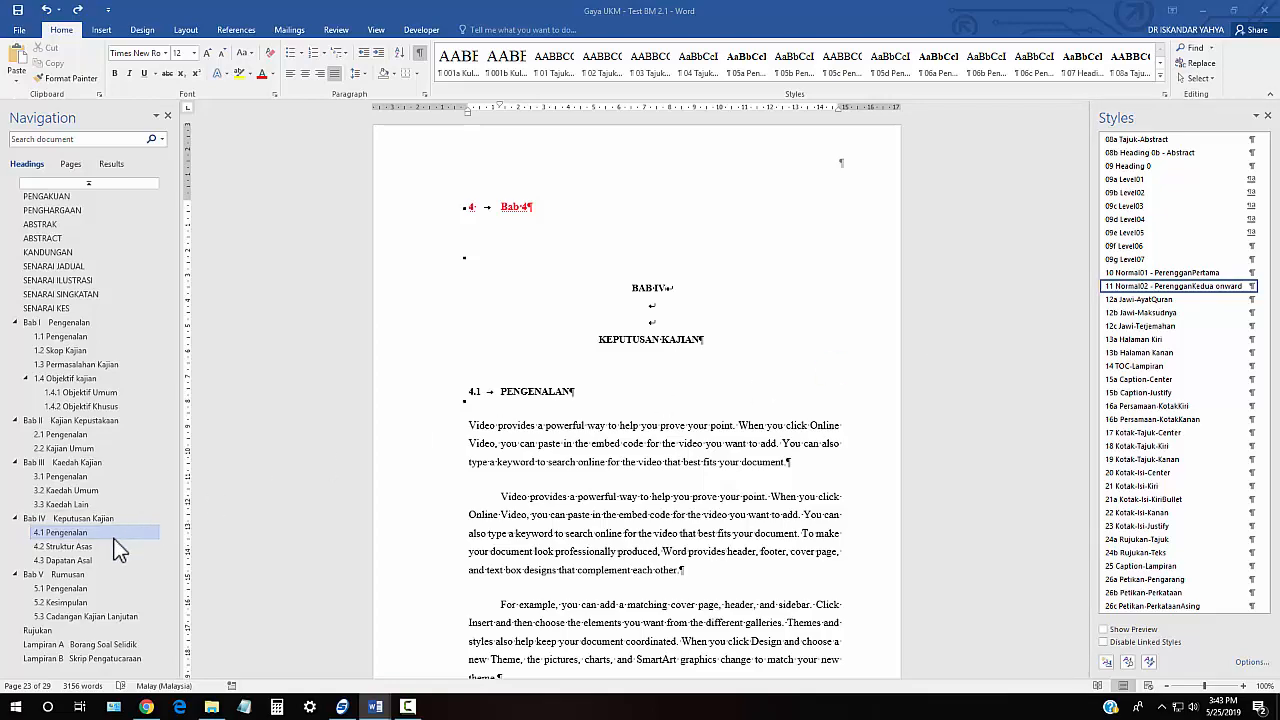
Jump to Bab IV Keputusan Kajian and bring the end of section 4.1 into view.
click(70, 514)
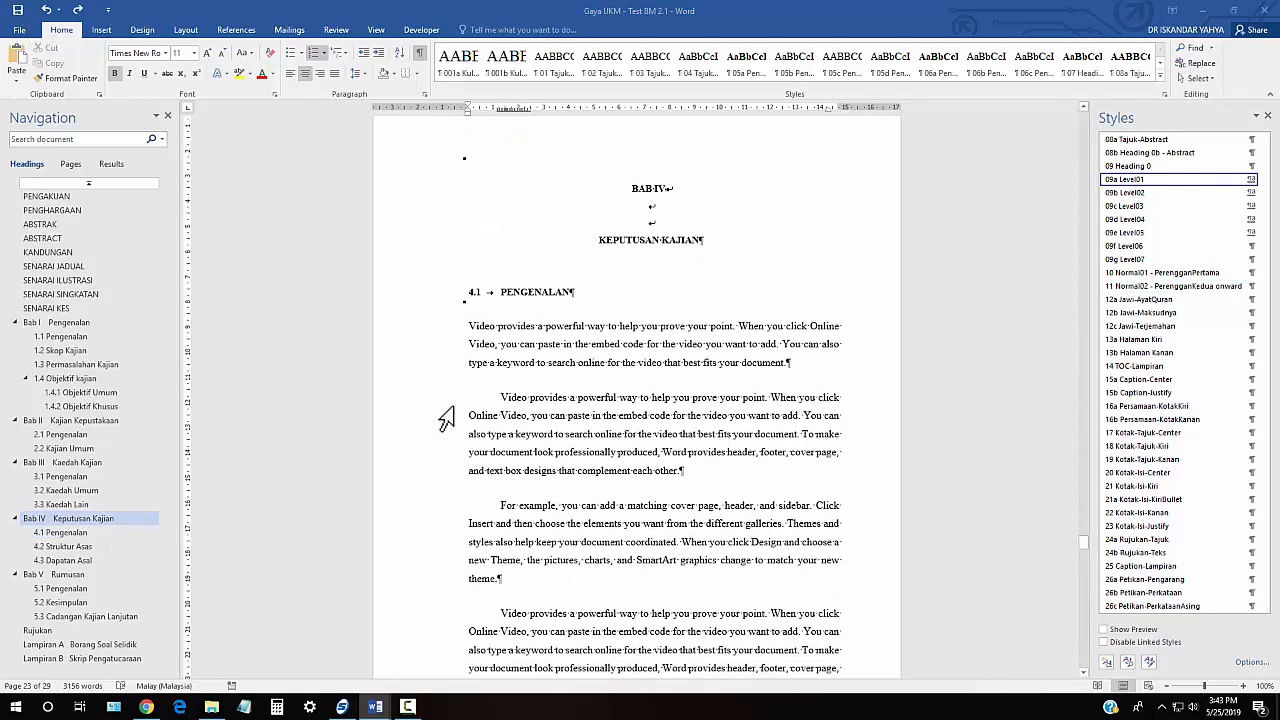
scroll(446, 418, down, 8)
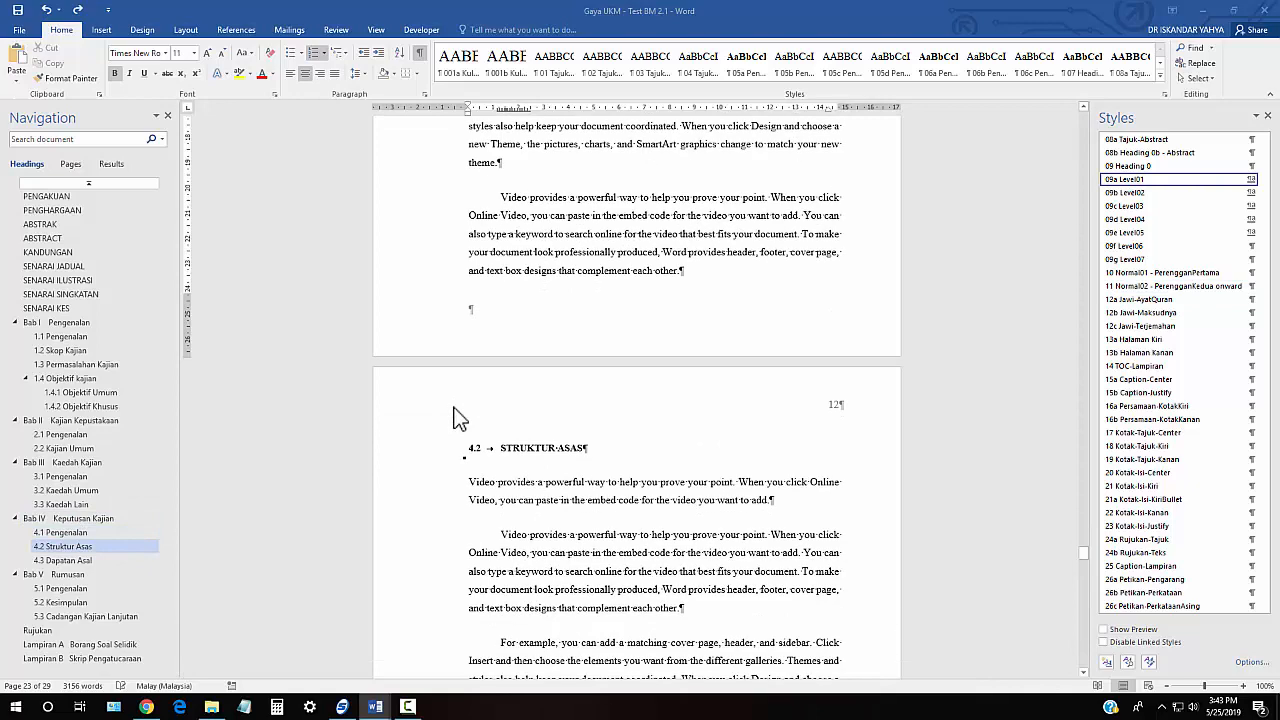
scroll(623, 409, up, 1)
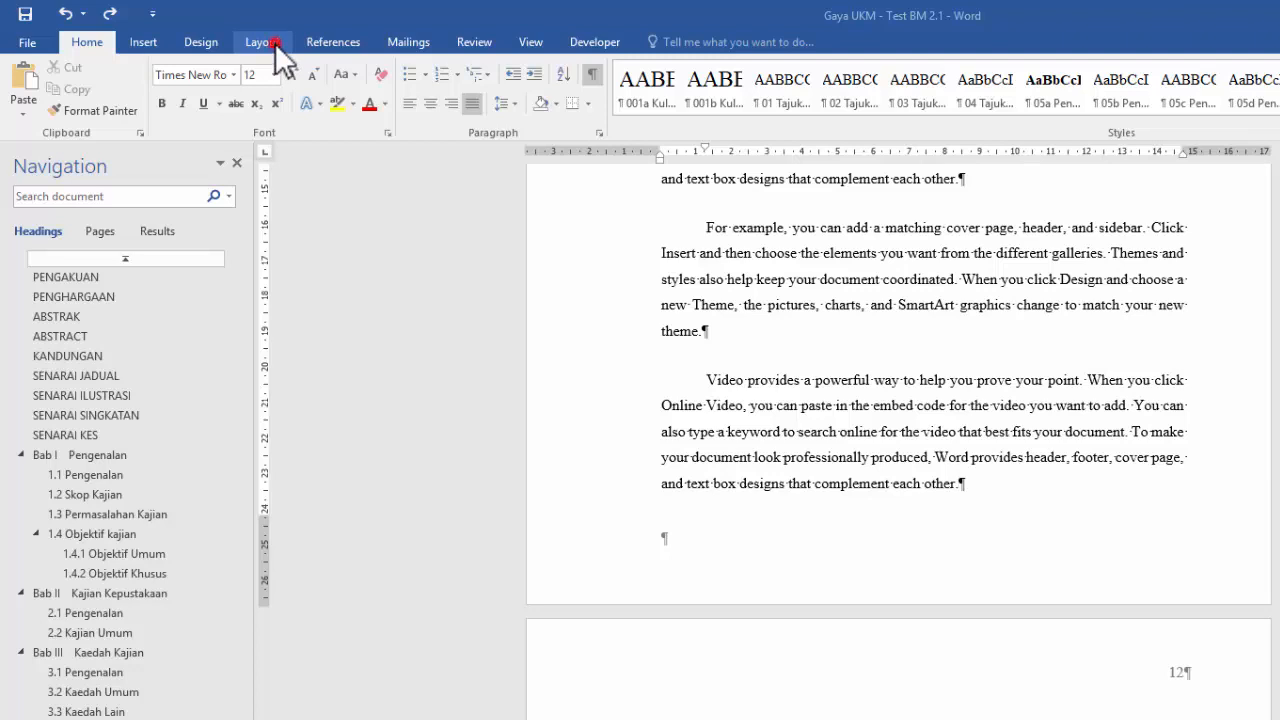
Insert a Next Page section break at the end of section 4.1.
click(274, 43)
click(248, 66)
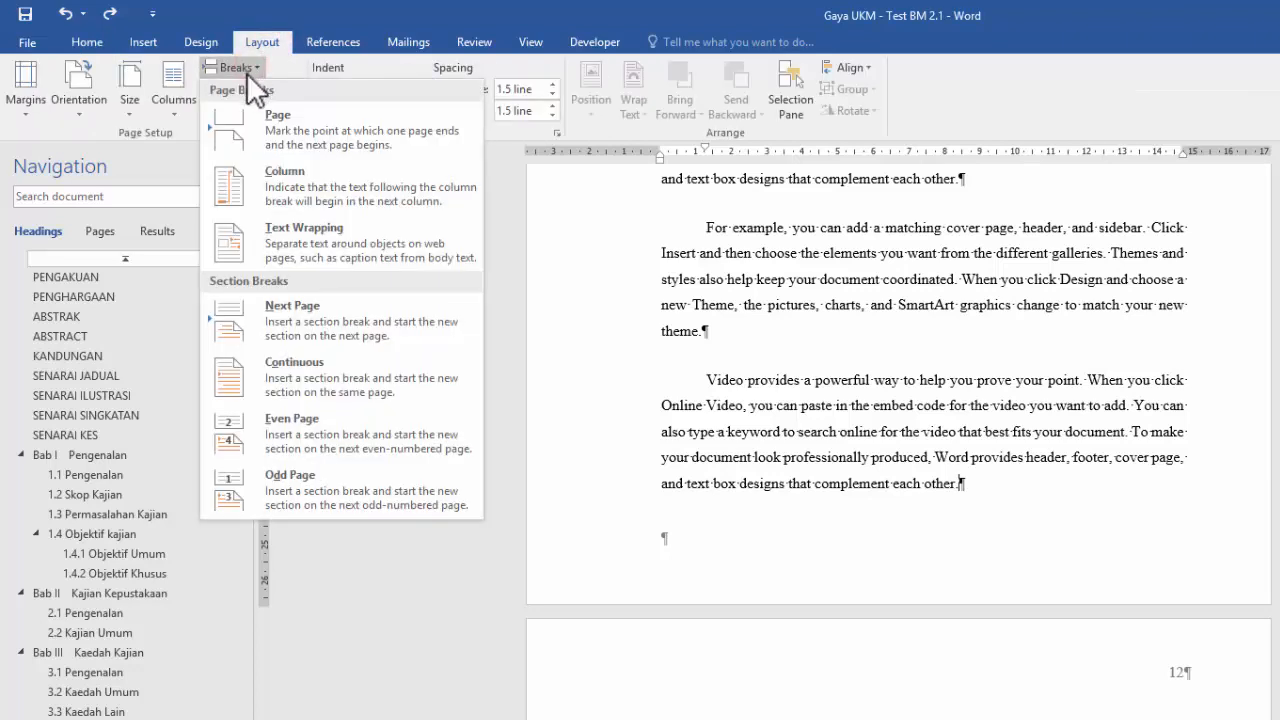
click(316, 322)
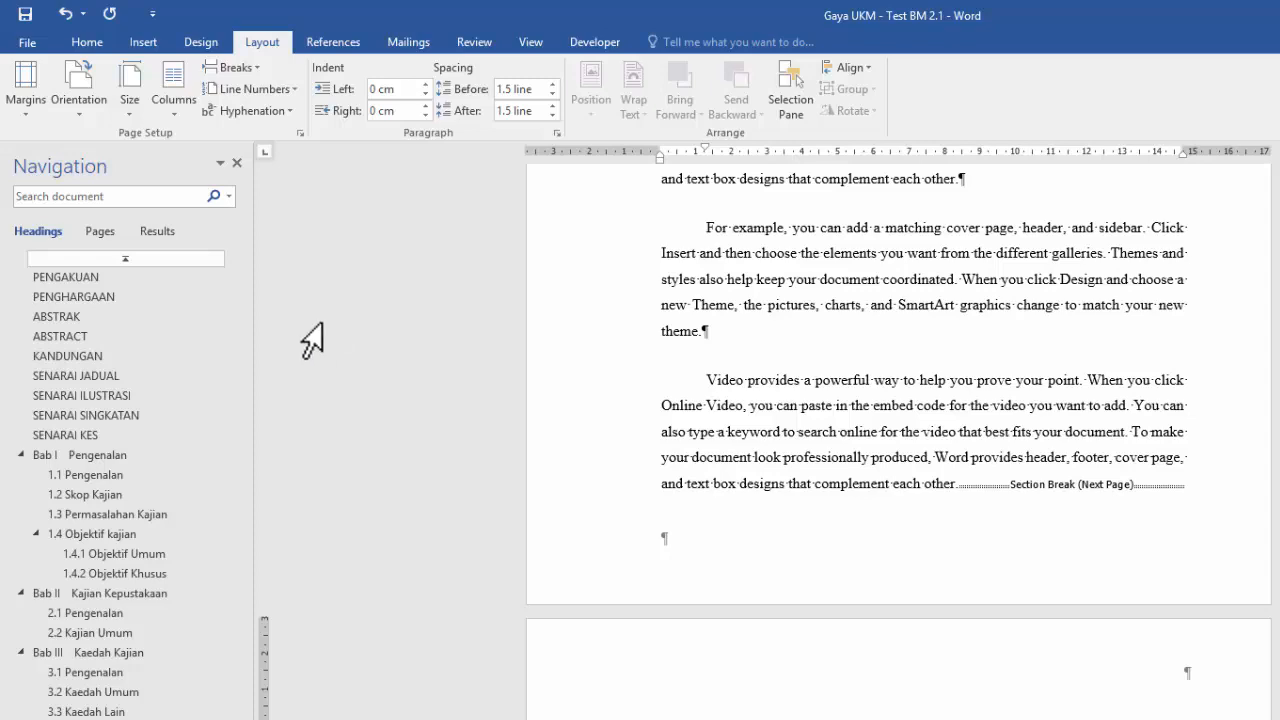
Insert the 003 GayaUKM-Lanskap landscape block from Quick Parts.
click(143, 42)
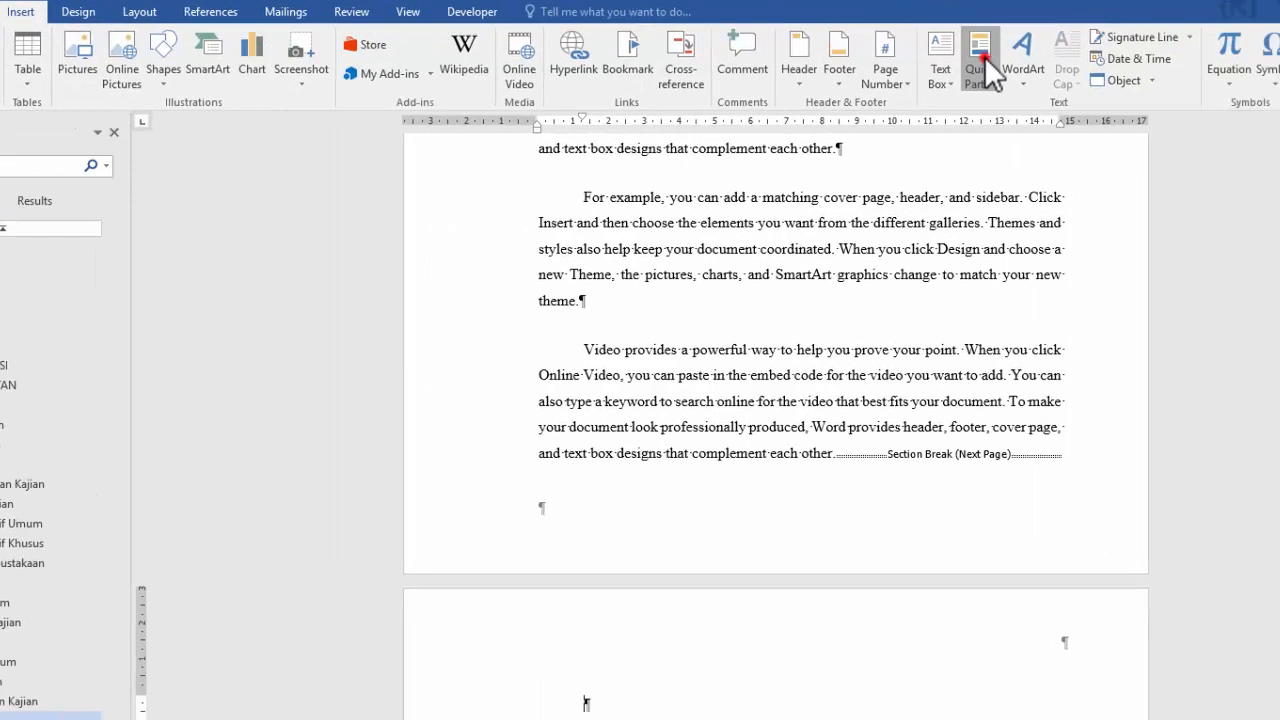
click(1101, 78)
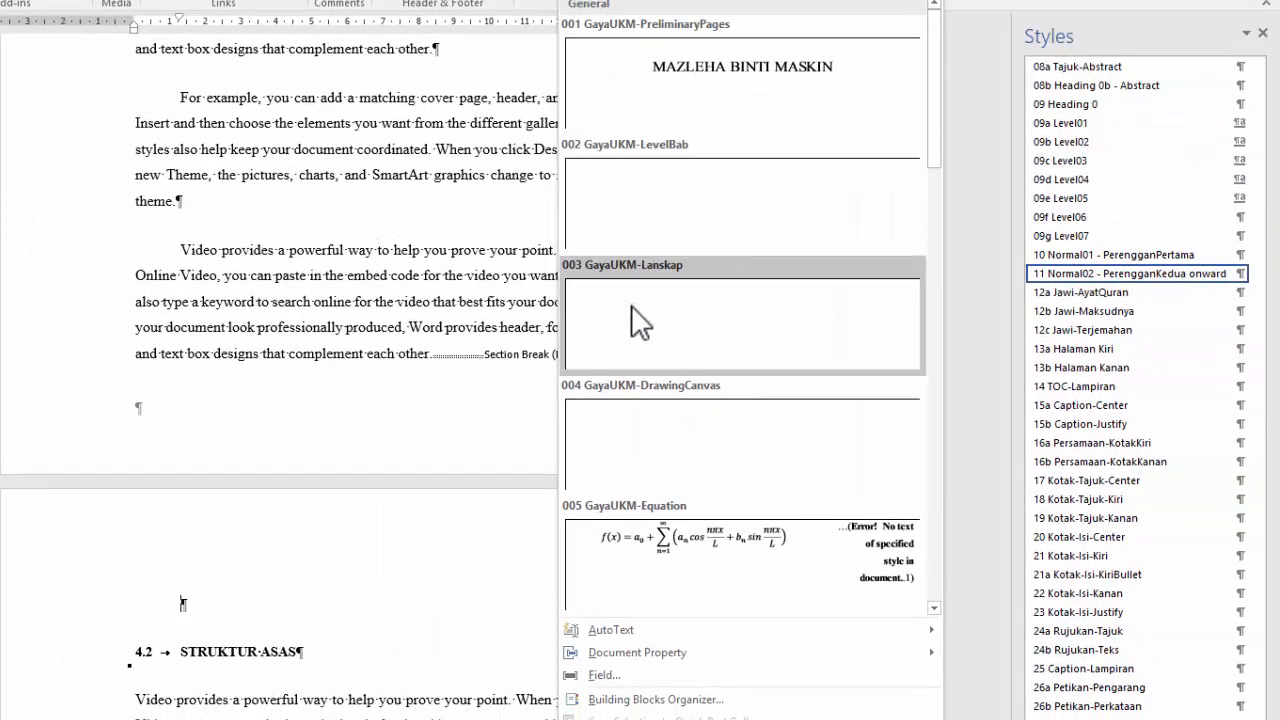
click(631, 305)
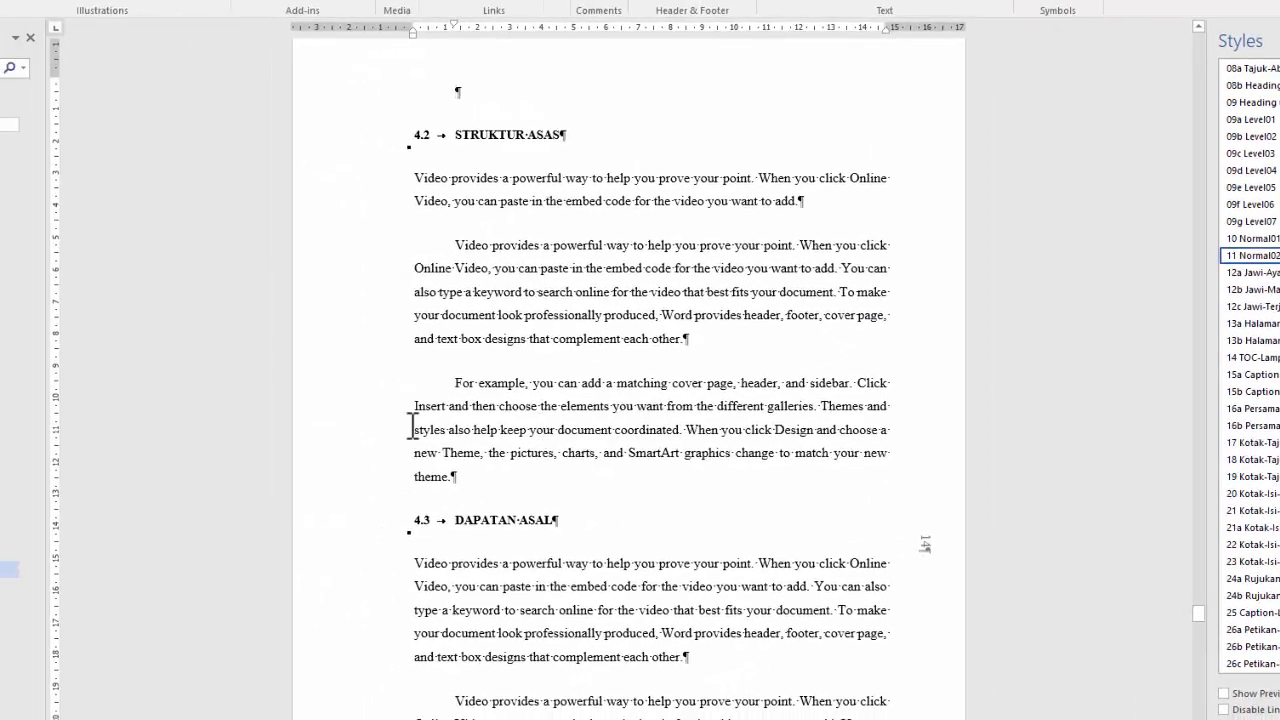
Delete the empty paragraph above the 4.2 STRUKTUR ASAS heading.
scroll(334, 431, up, 15)
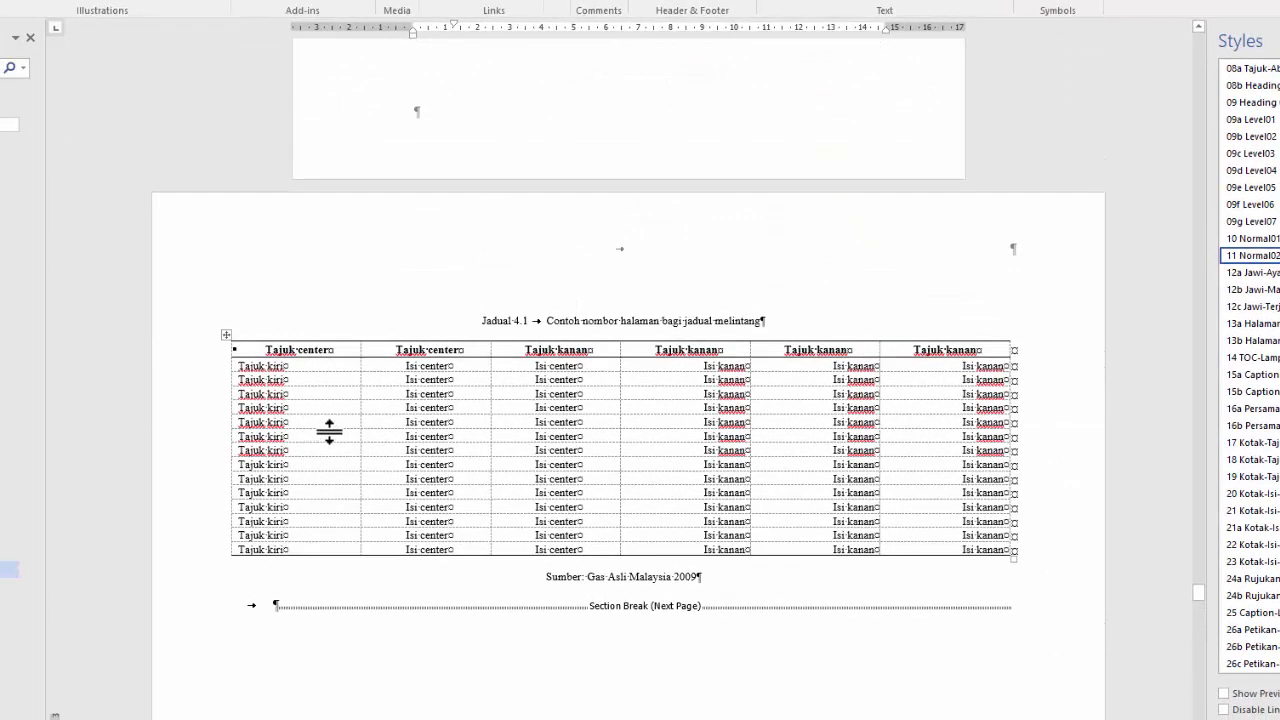
scroll(341, 410, down, 3)
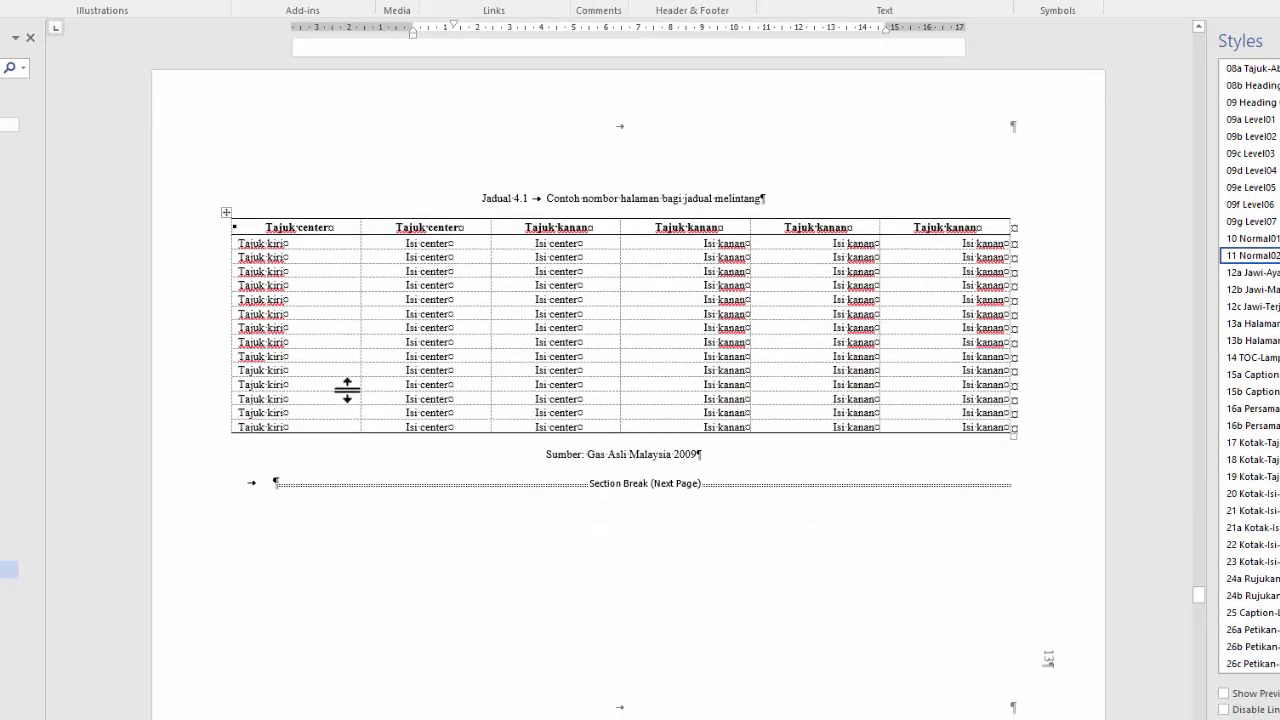
scroll(350, 400, up, 15)
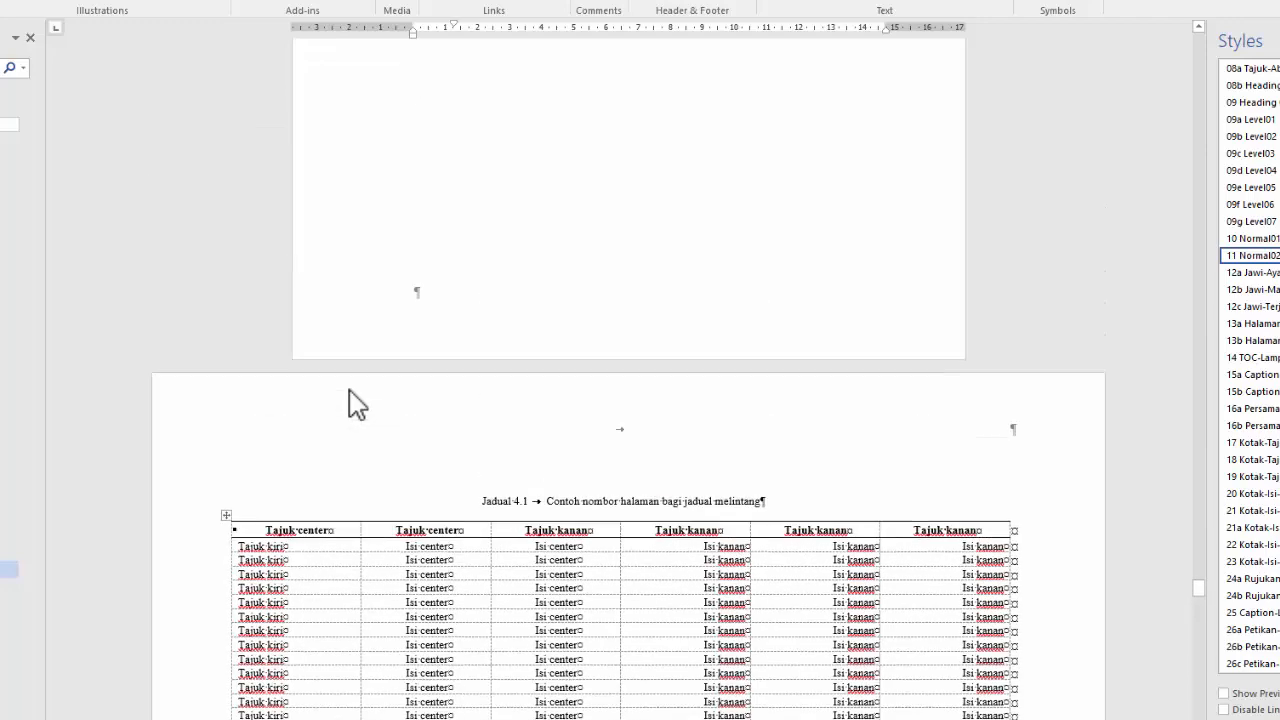
scroll(340, 406, down, 10)
scroll(360, 403, down, 6)
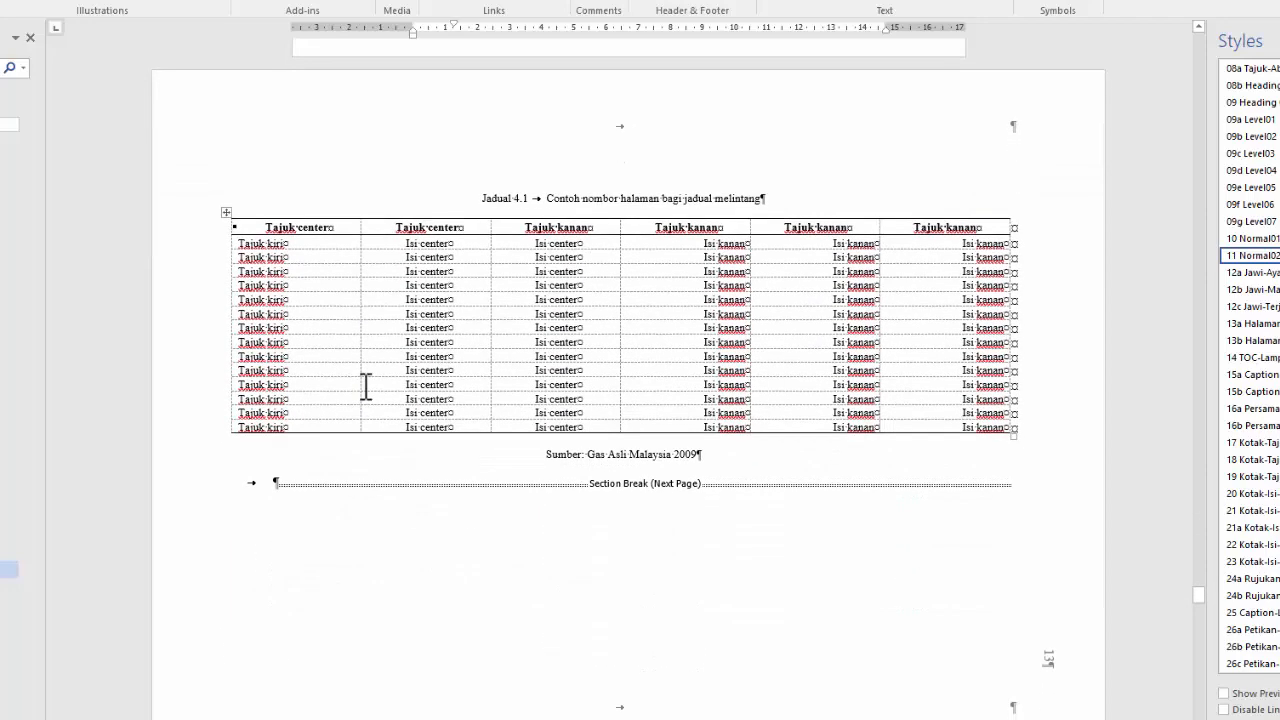
scroll(400, 373, down, 20)
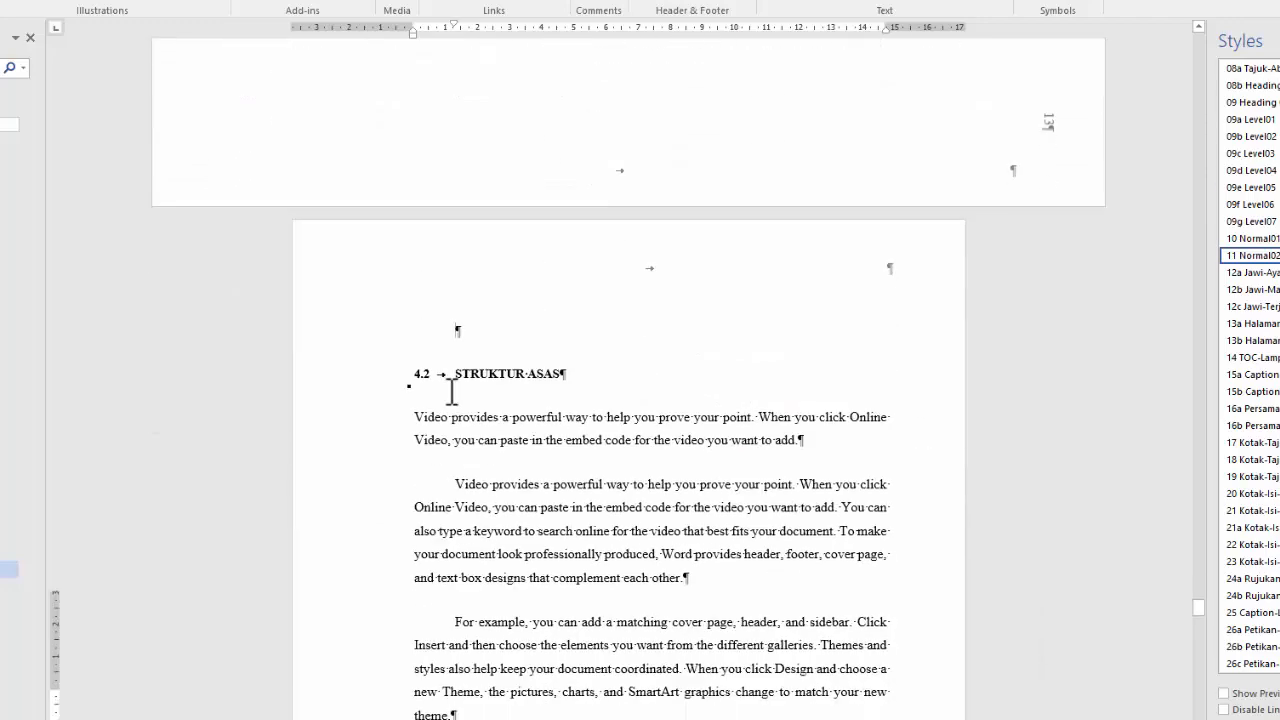
scroll(466, 381, down, 1)
scroll(531, 414, down, 7)
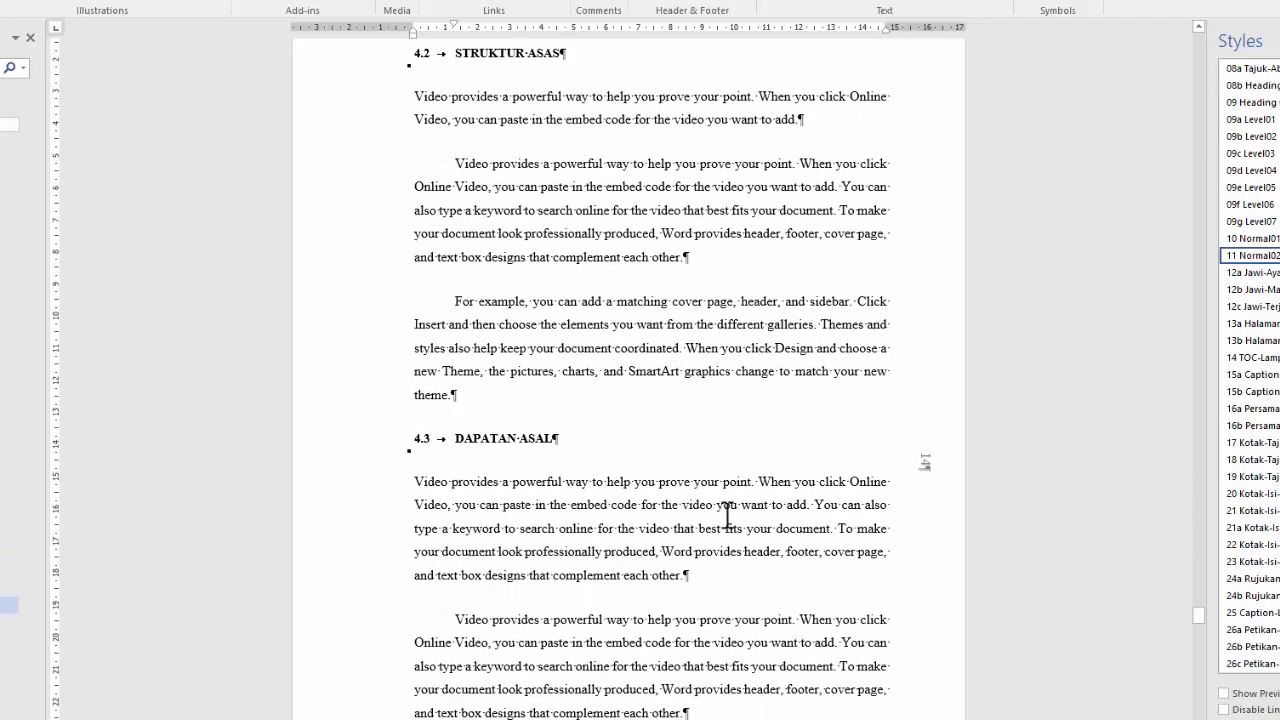
scroll(760, 428, up, 14)
scroll(695, 420, up, 20)
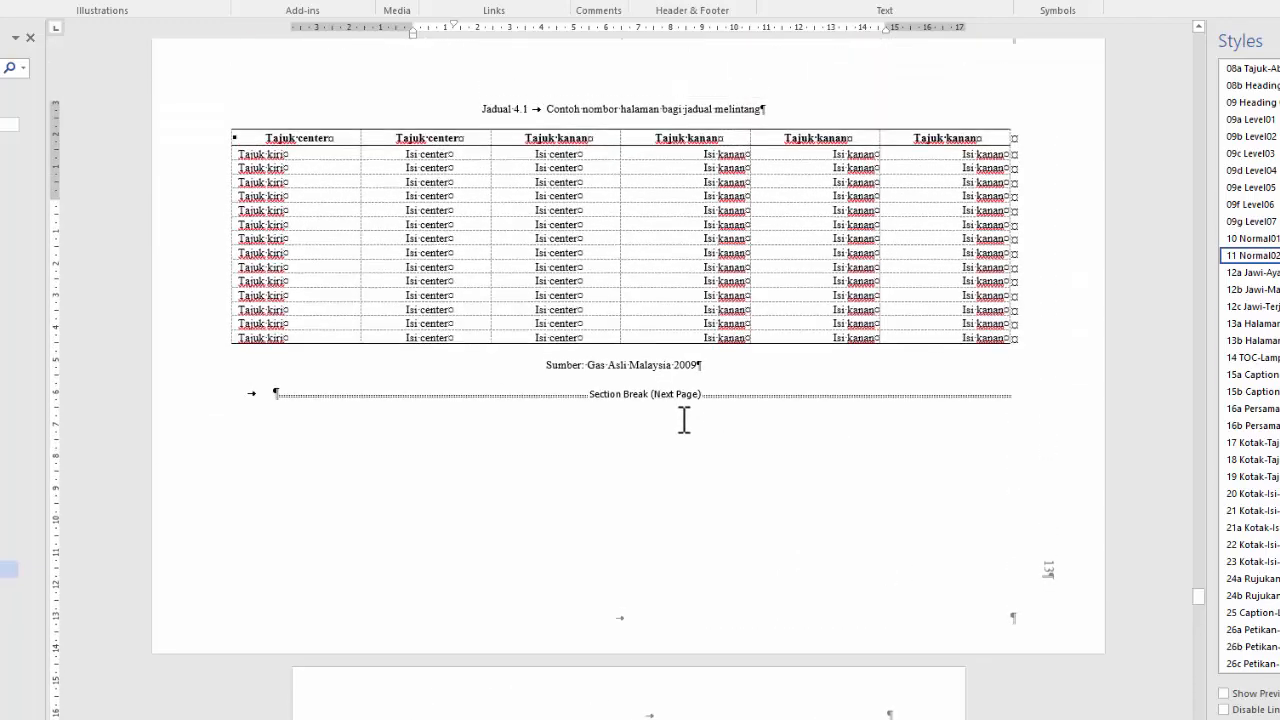
scroll(525, 383, up, 4)
scroll(506, 374, down, 20)
scroll(444, 362, down, 14)
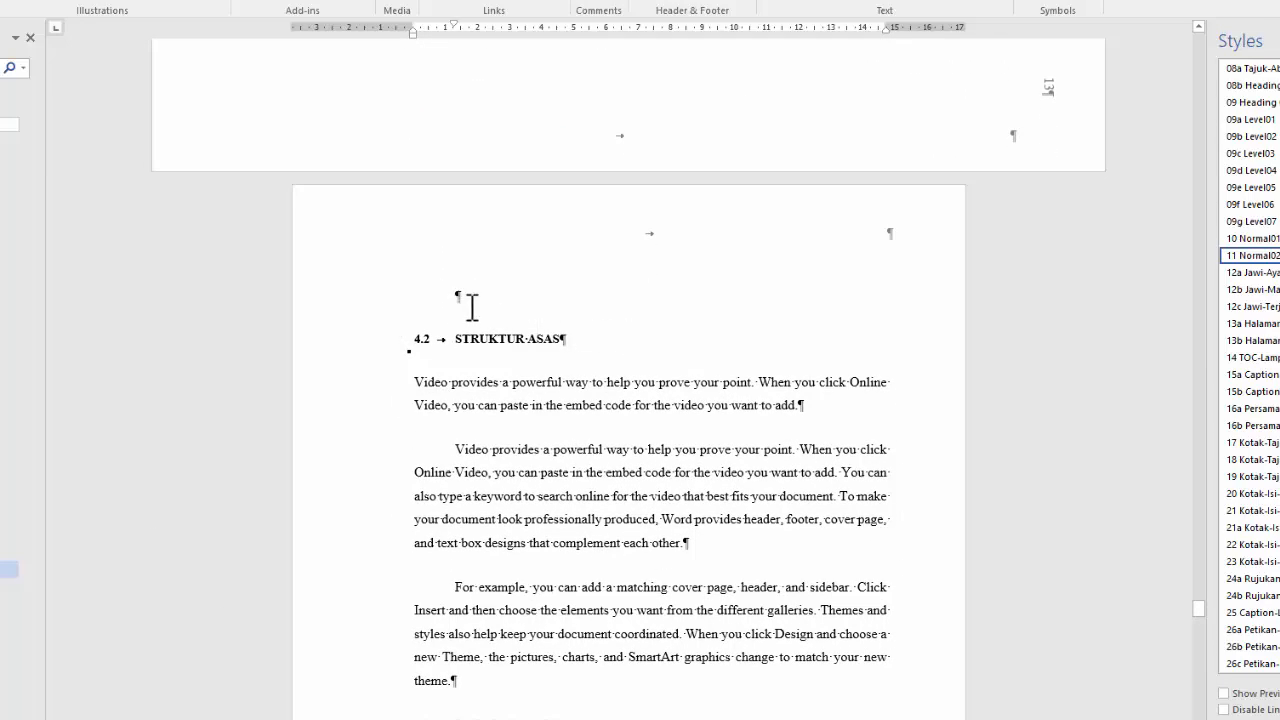
key(Delete)
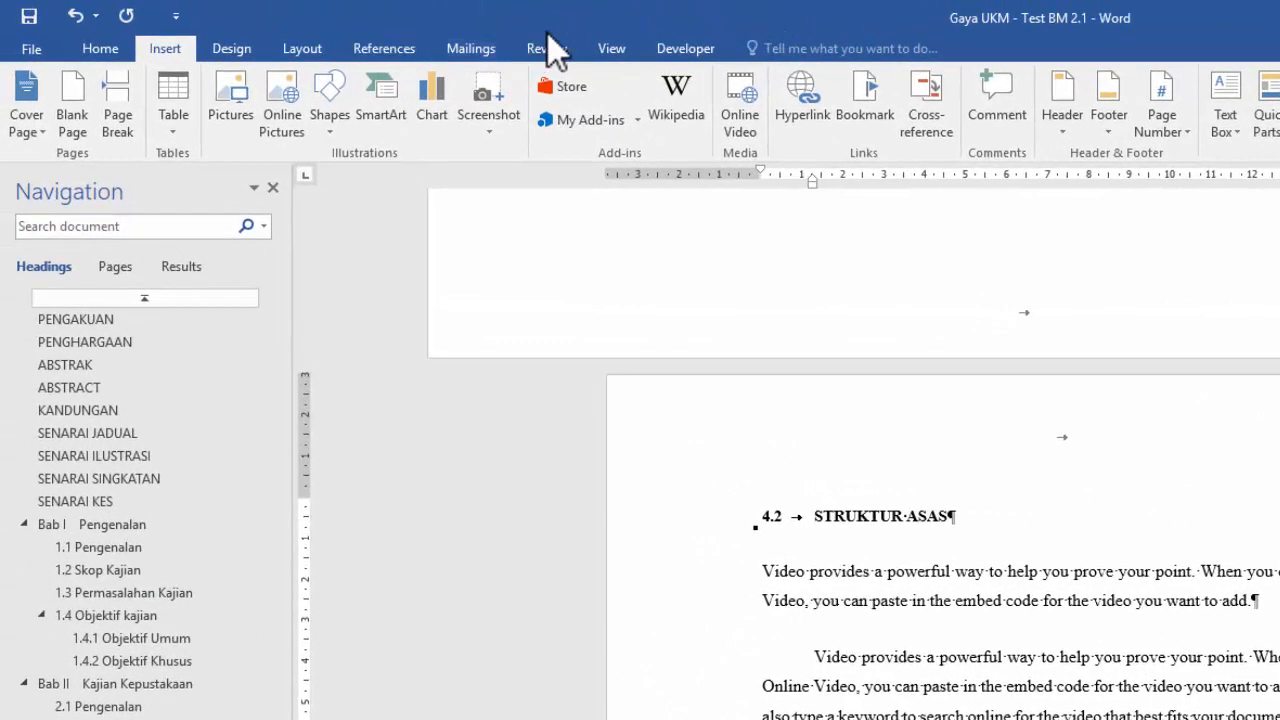
Add a Plain Number 1 page number at the top of the page and close the header.
click(1170, 120)
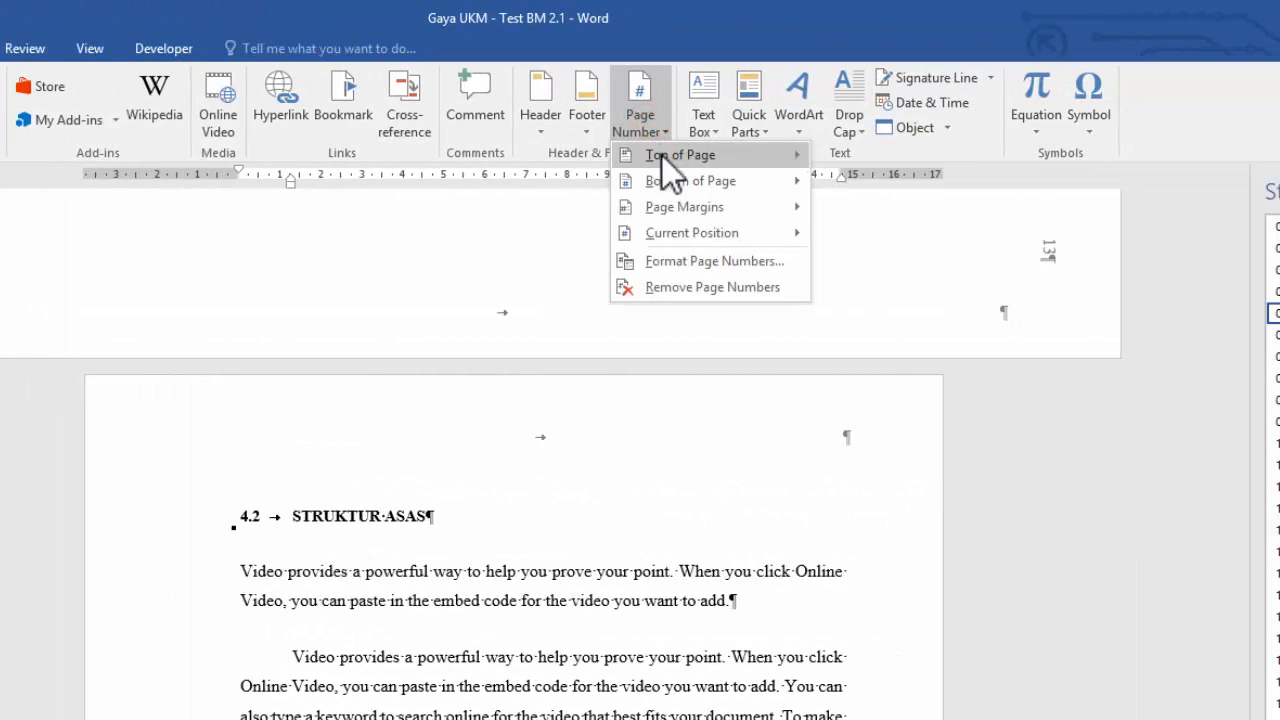
mouse_move(662, 156)
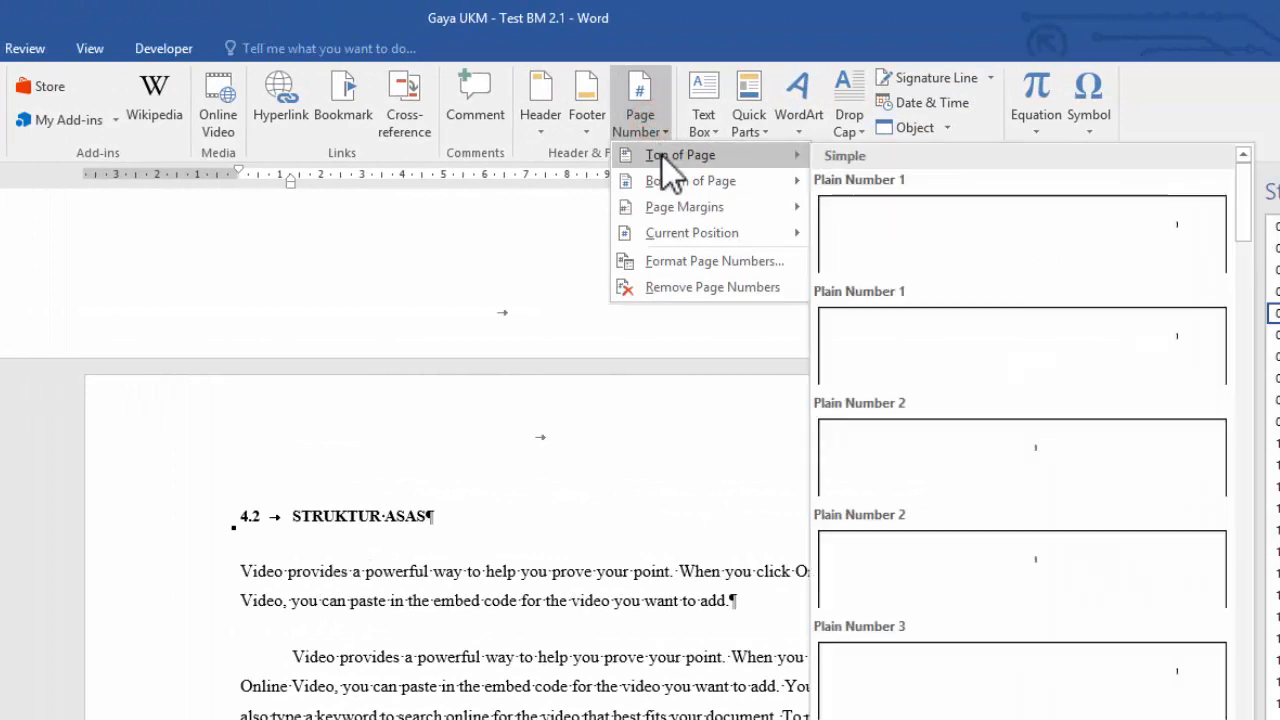
click(880, 228)
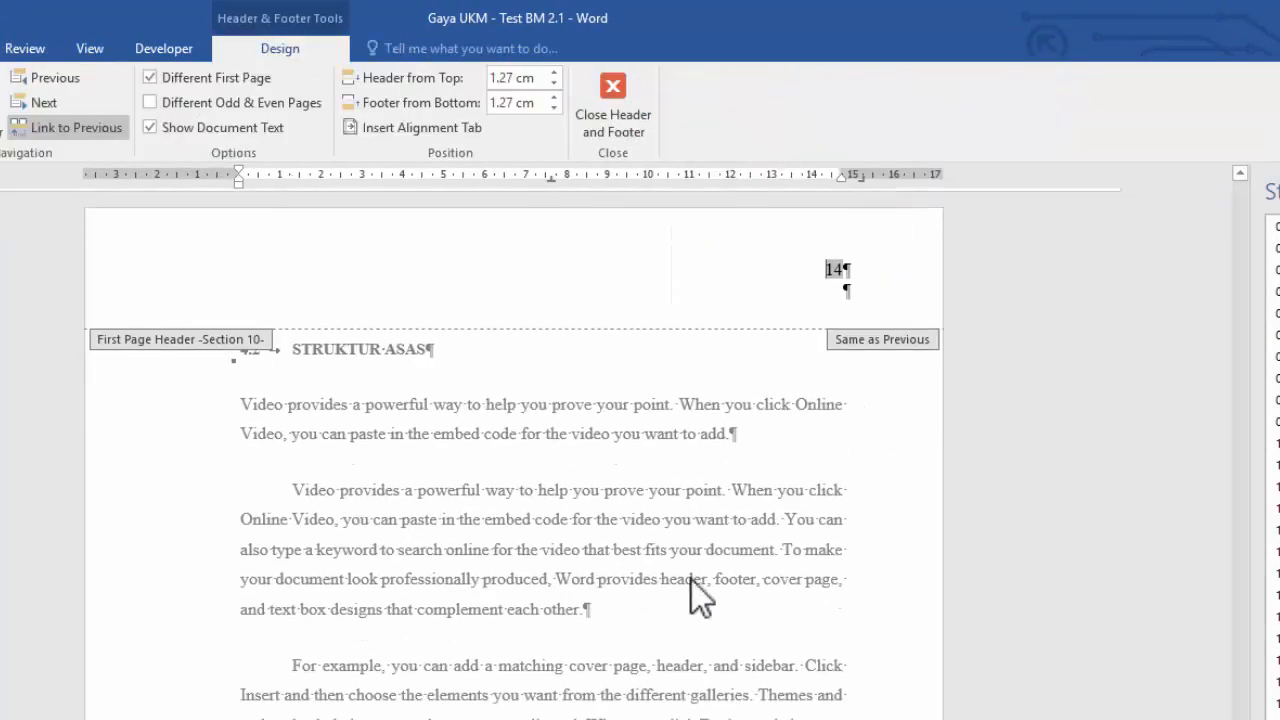
double_click(685, 638)
Delete the extra Next Page section break that leaves a blank page before Jadual 4.1.
scroll(686, 598, down, 3)
scroll(686, 598, up, 15)
scroll(682, 600, up, 15)
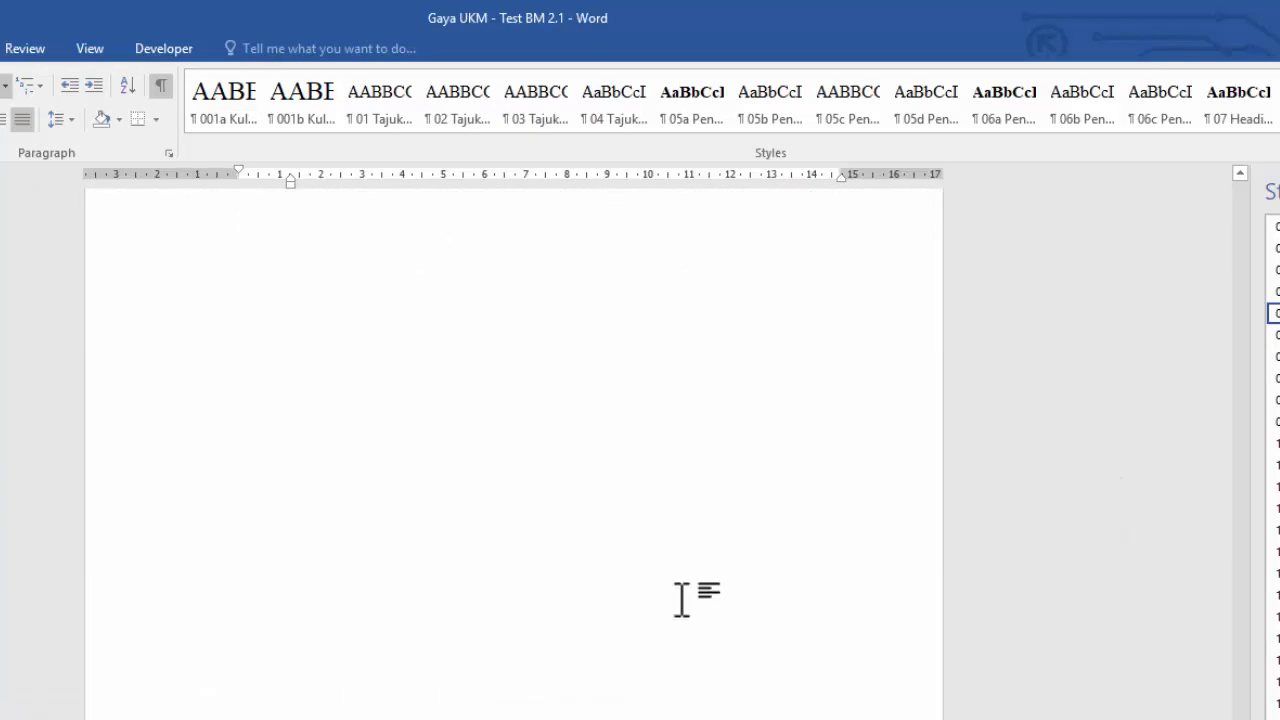
scroll(682, 600, up, 10)
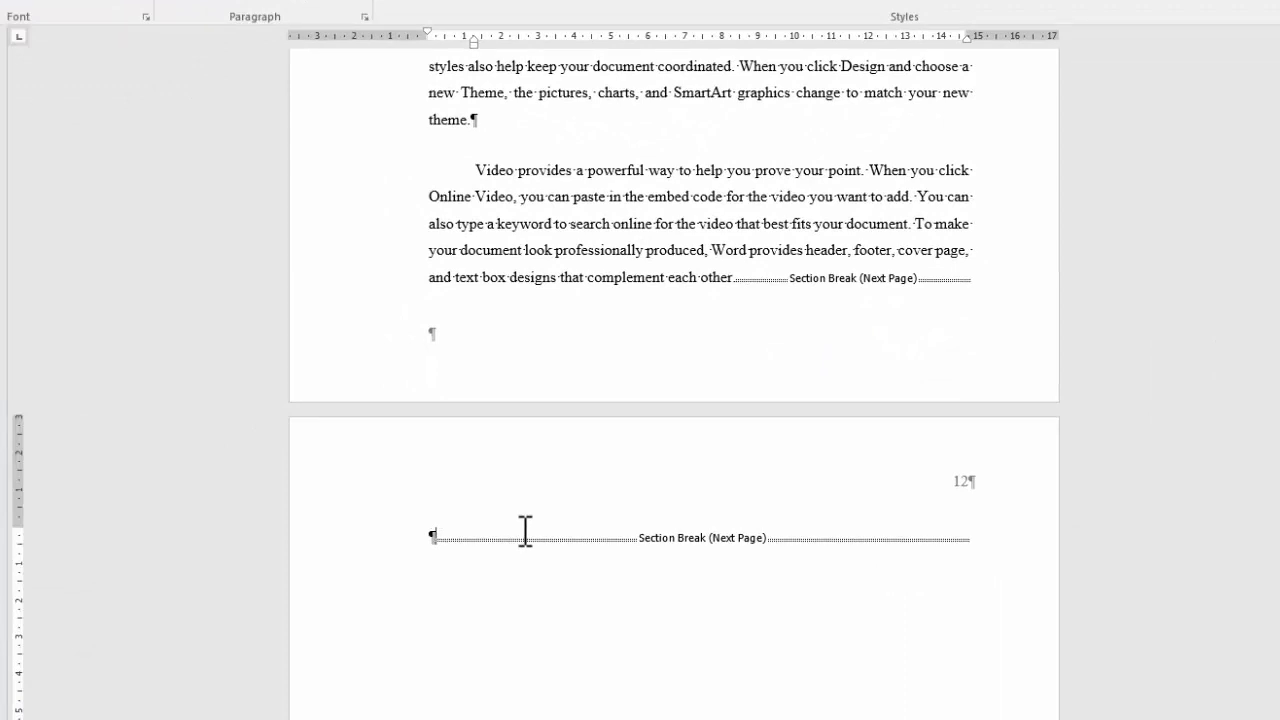
key(Delete)
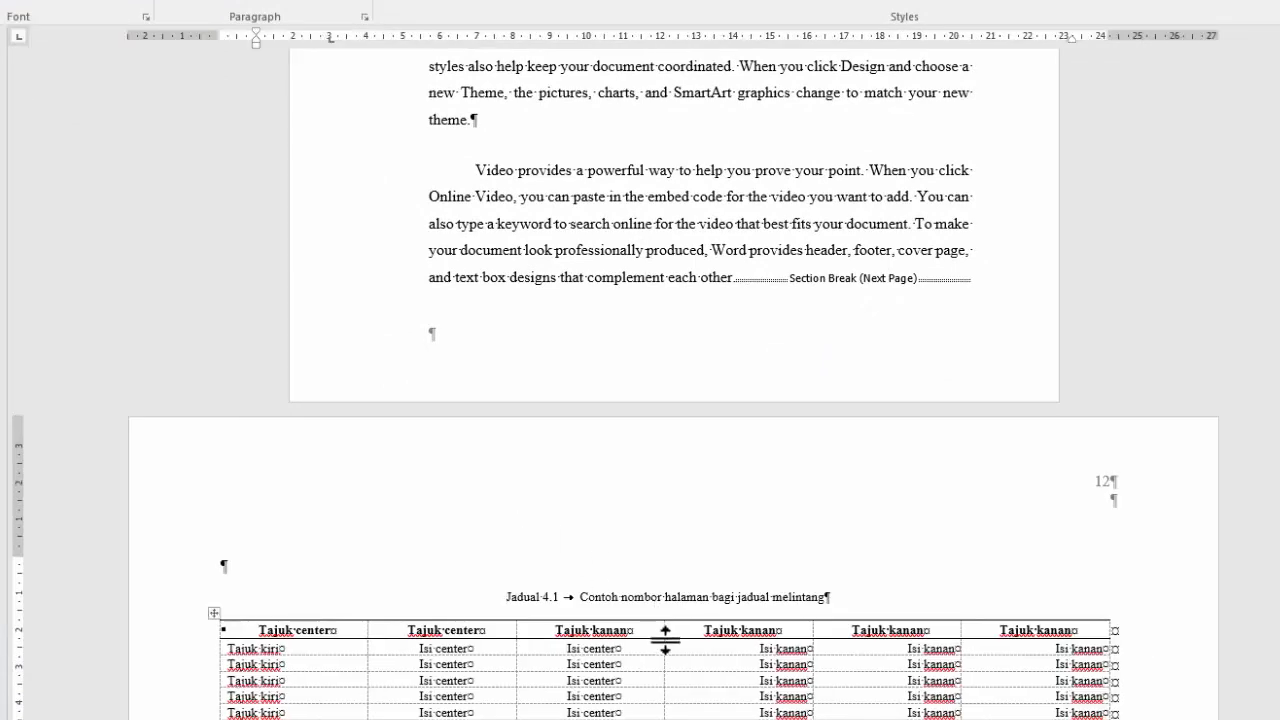
scroll(684, 678, up, 6)
scroll(680, 676, up, 3)
scroll(680, 676, down, 8)
scroll(679, 670, down, 4)
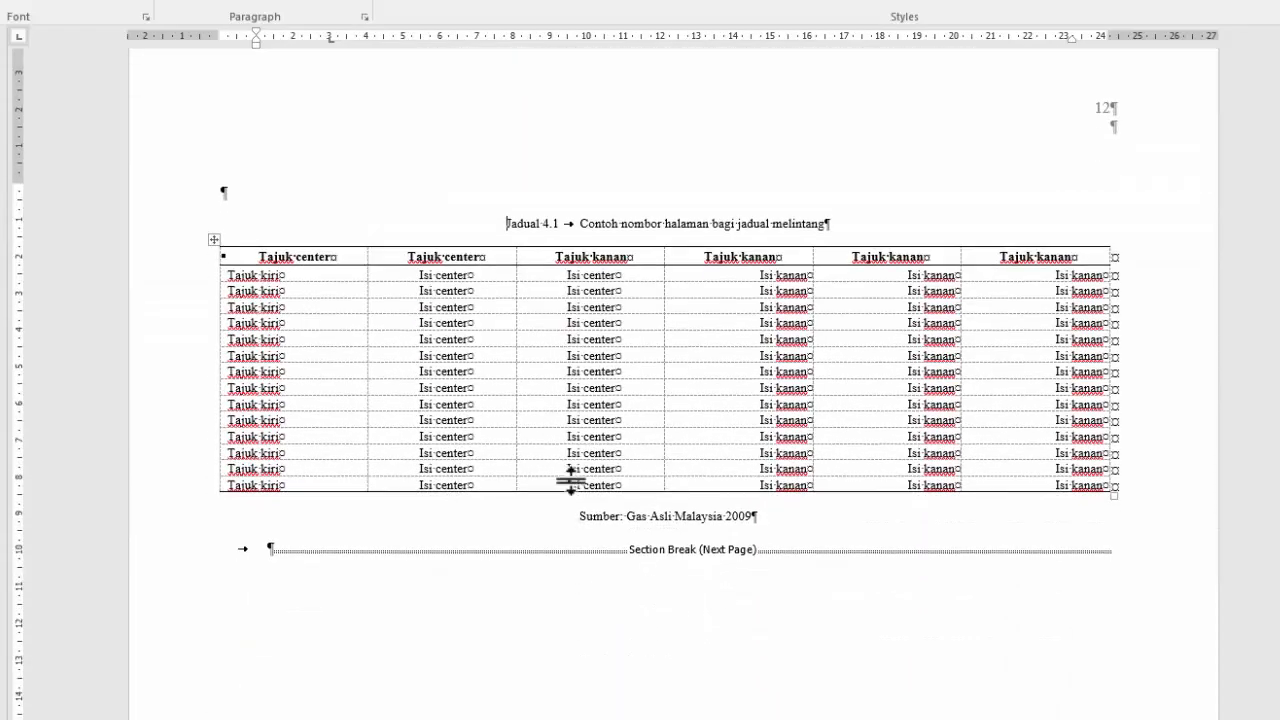
scroll(770, 595, down, 5)
scroll(764, 625, up, 4)
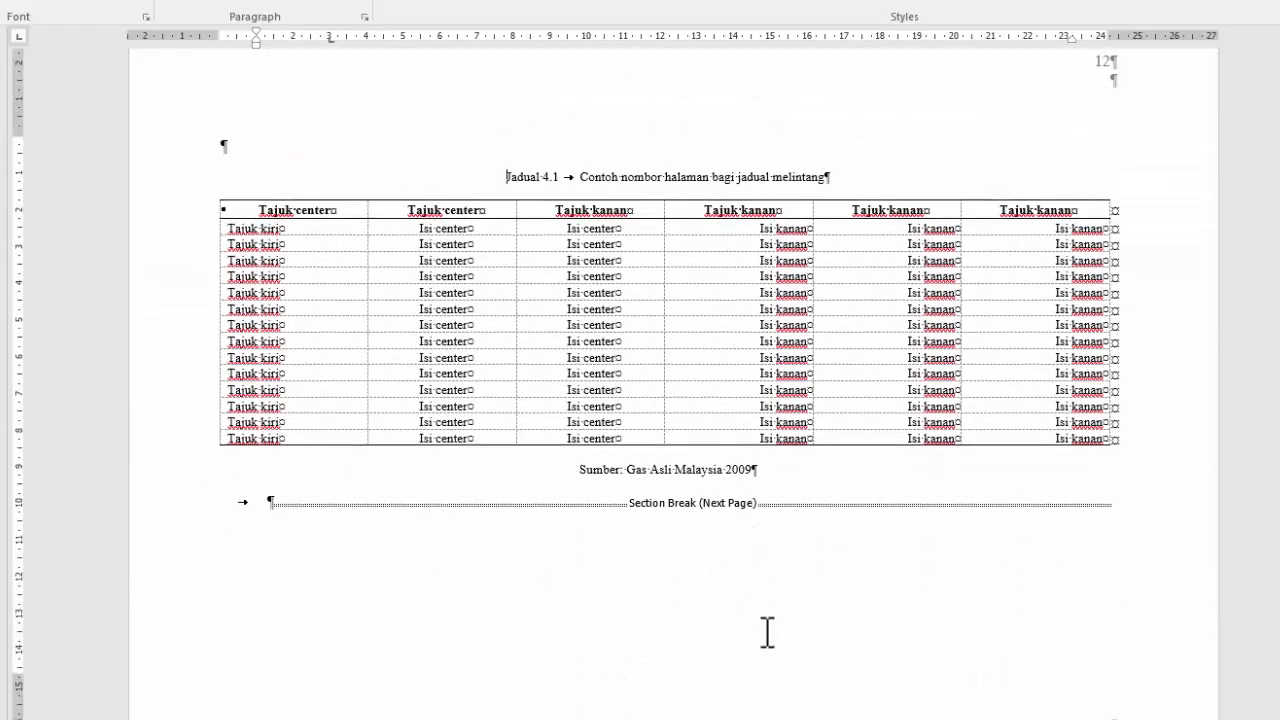
scroll(755, 660, up, 4)
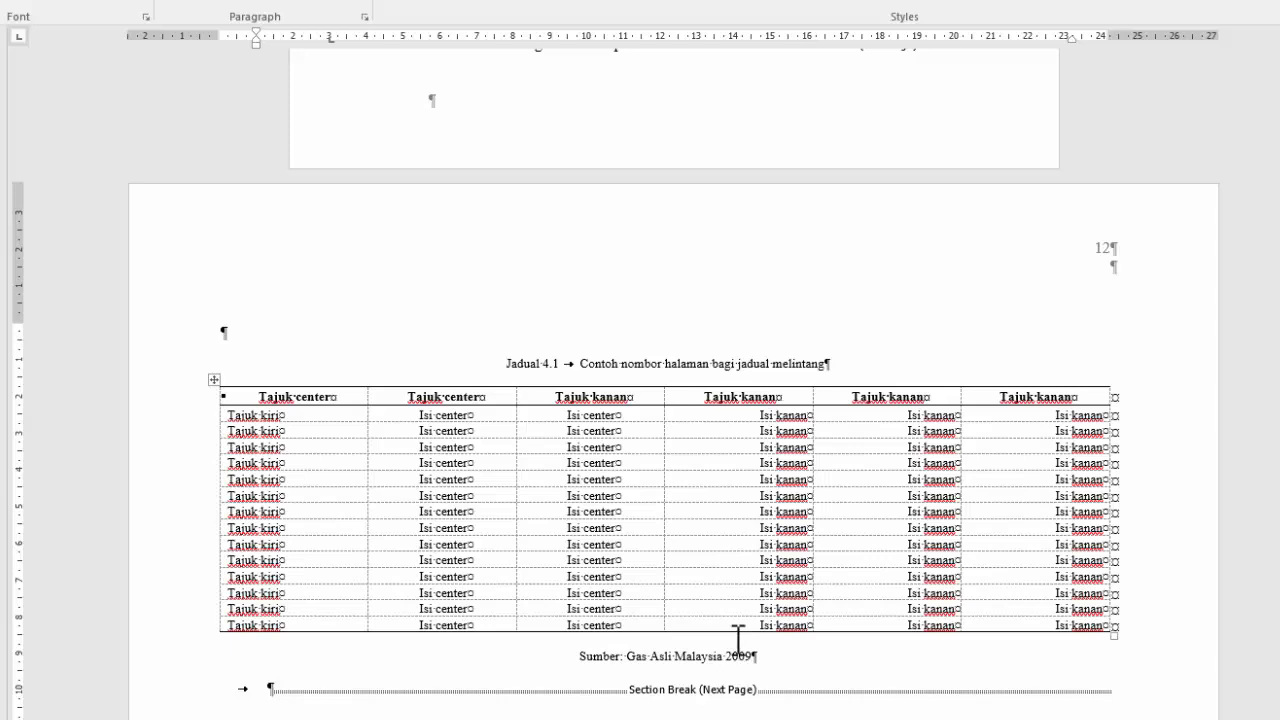
click(212, 383)
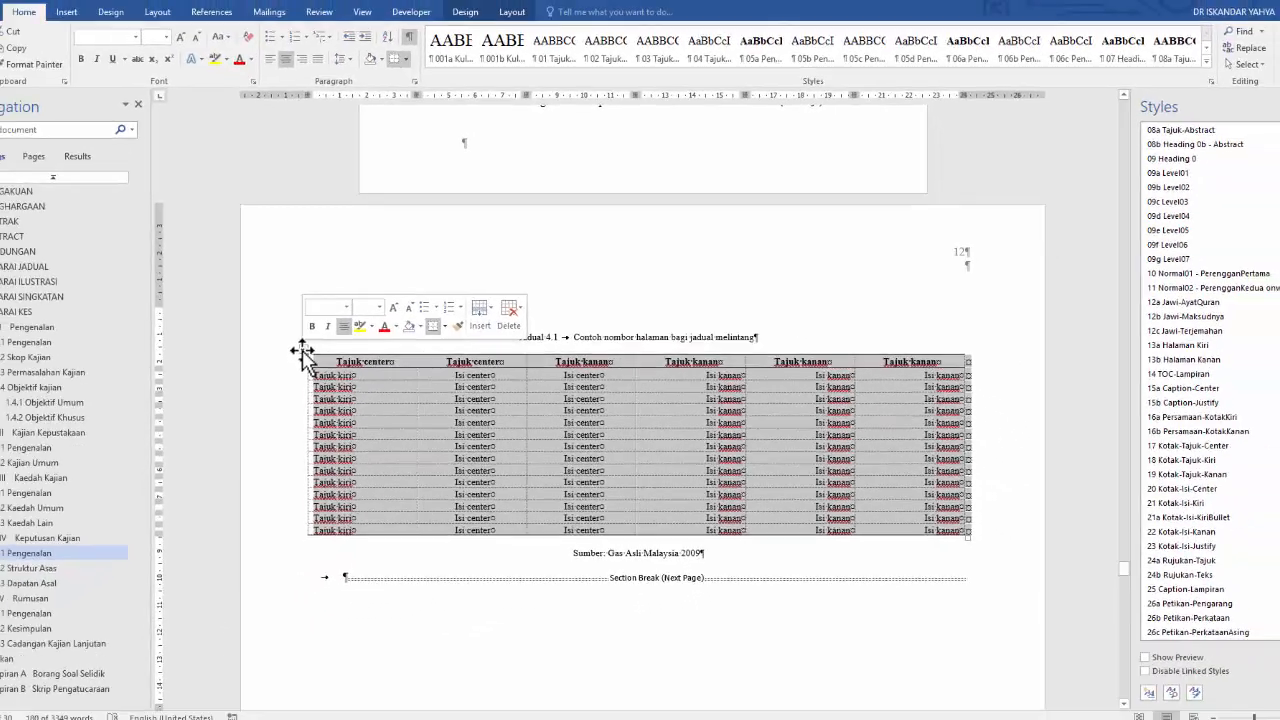
scroll(556, 420, up, 8)
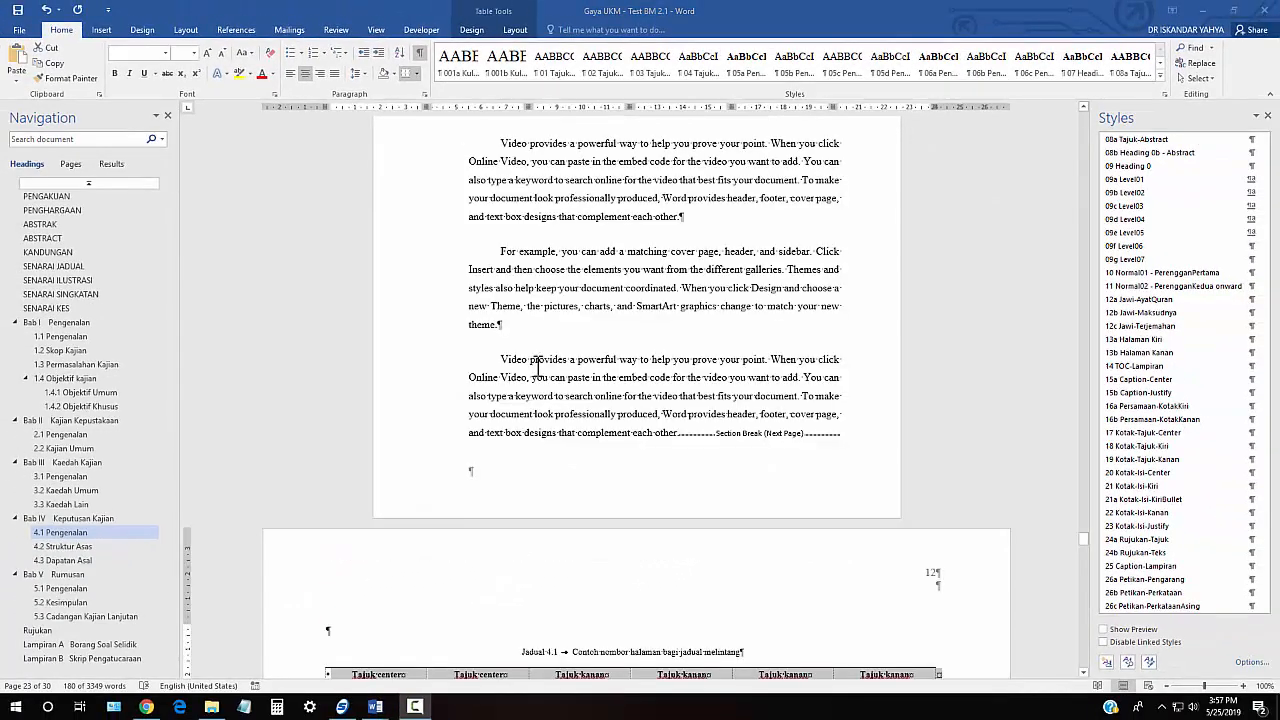
scroll(628, 358, up, 3)
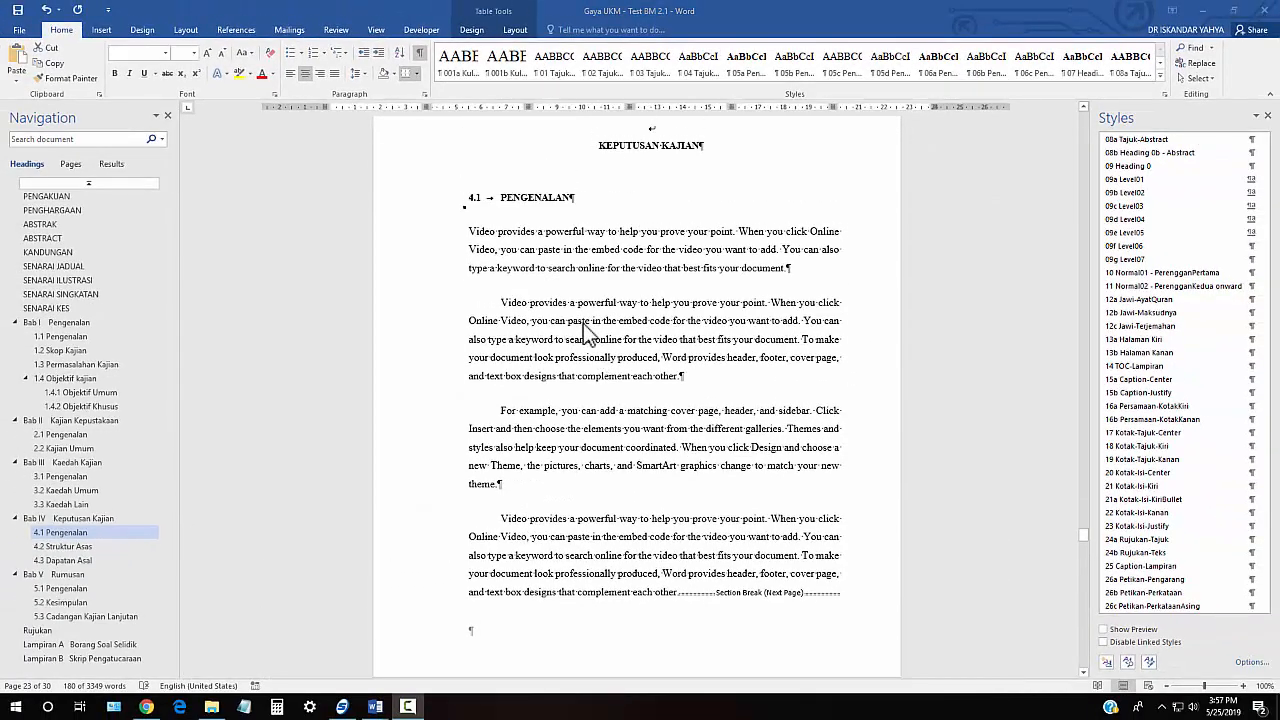
click(527, 238)
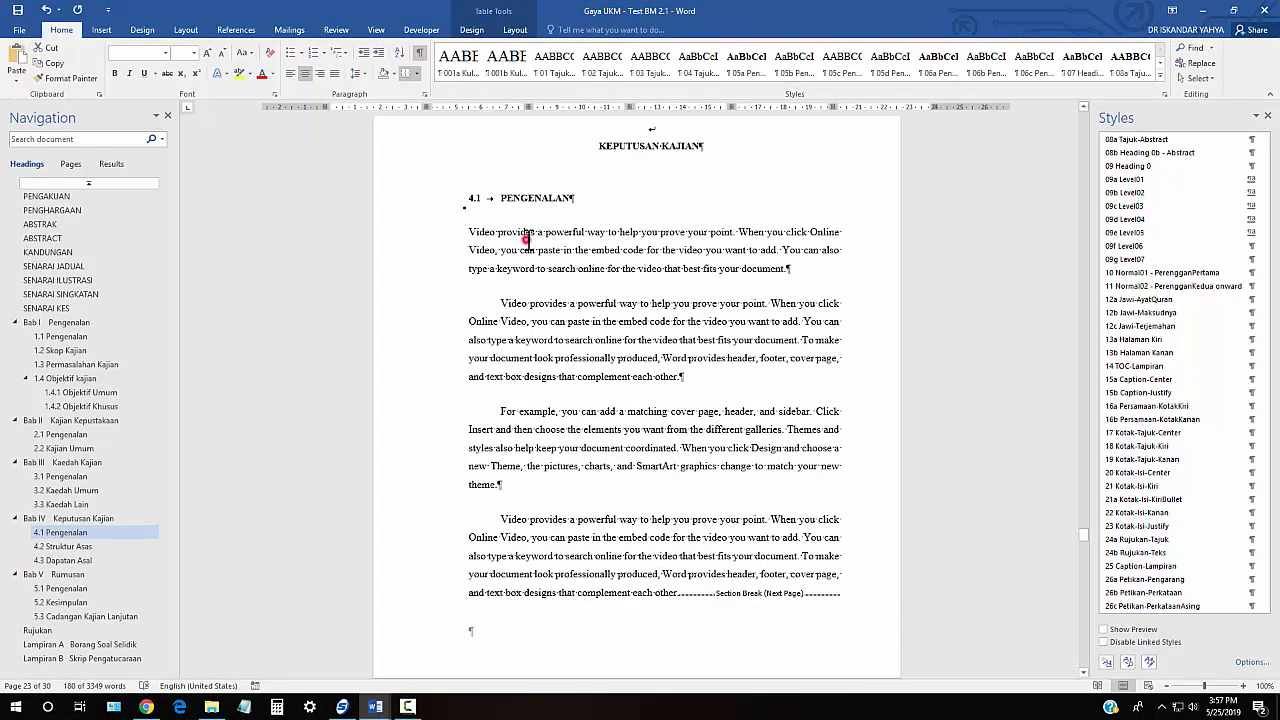
Update all fields, rebuilding the table of contents, list of figures and list of tables entirely.
key(ctrl+a)
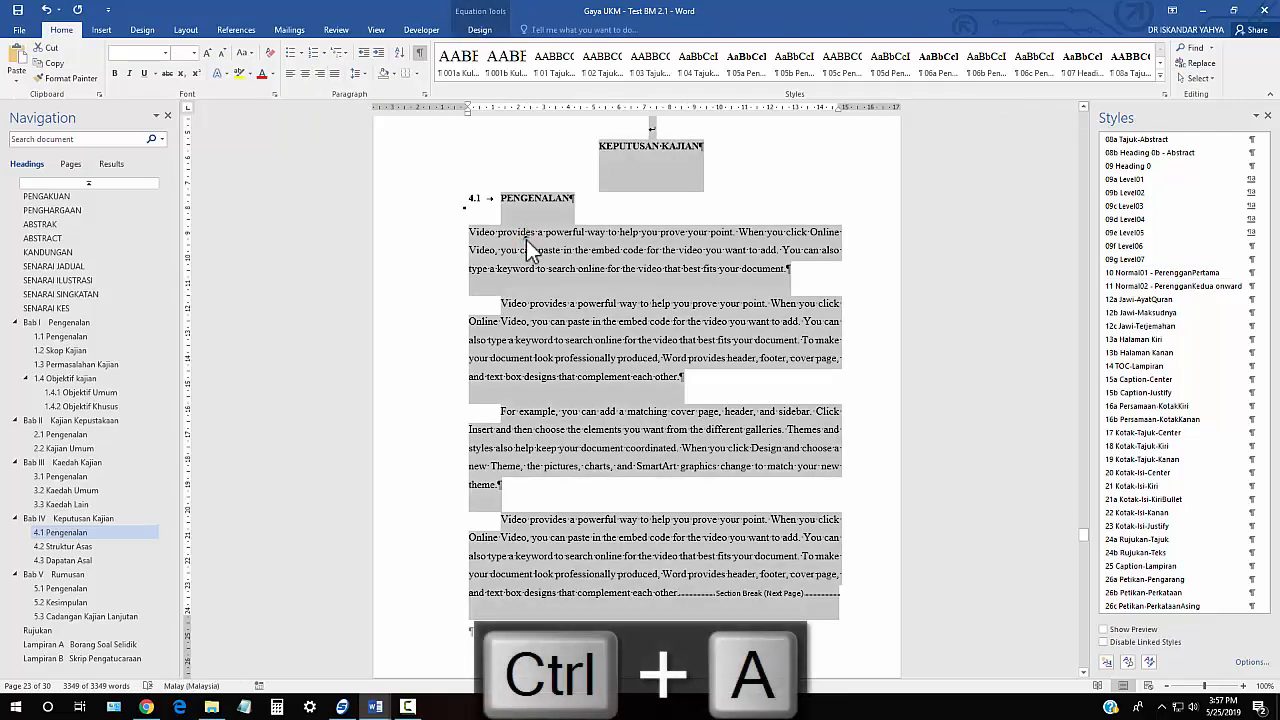
right_click(526, 240)
click(571, 245)
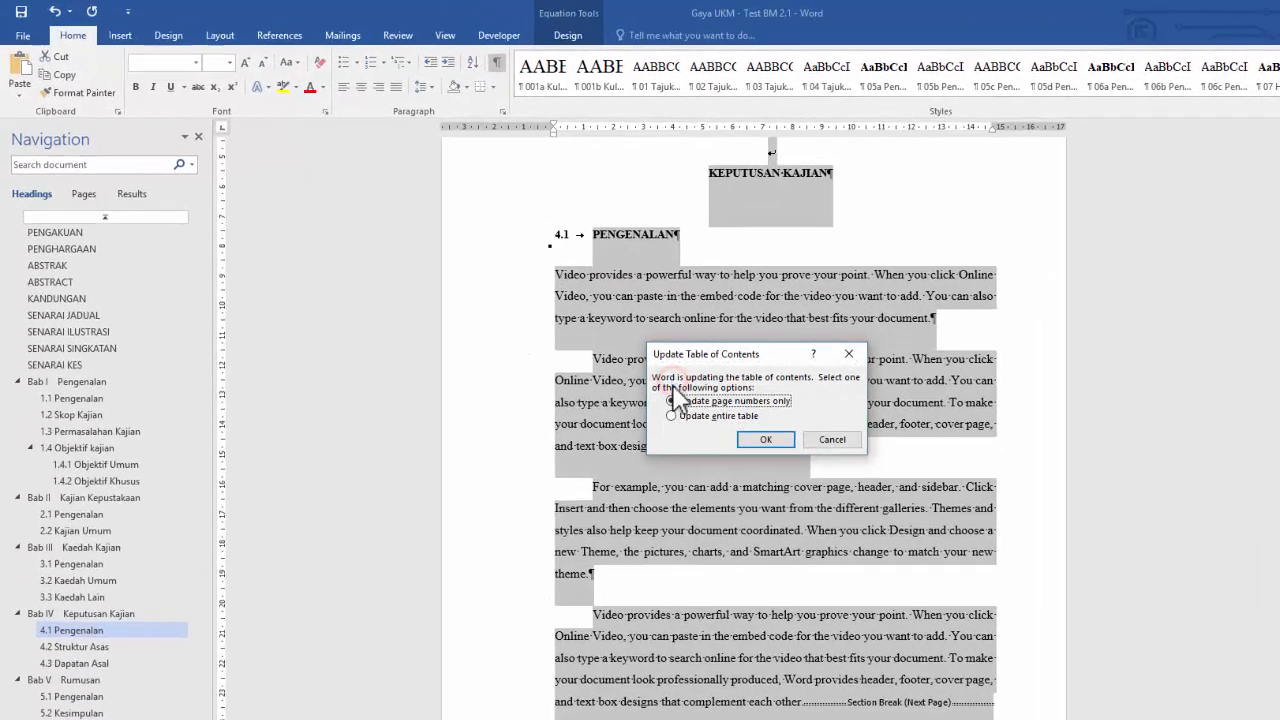
click(663, 411)
click(757, 434)
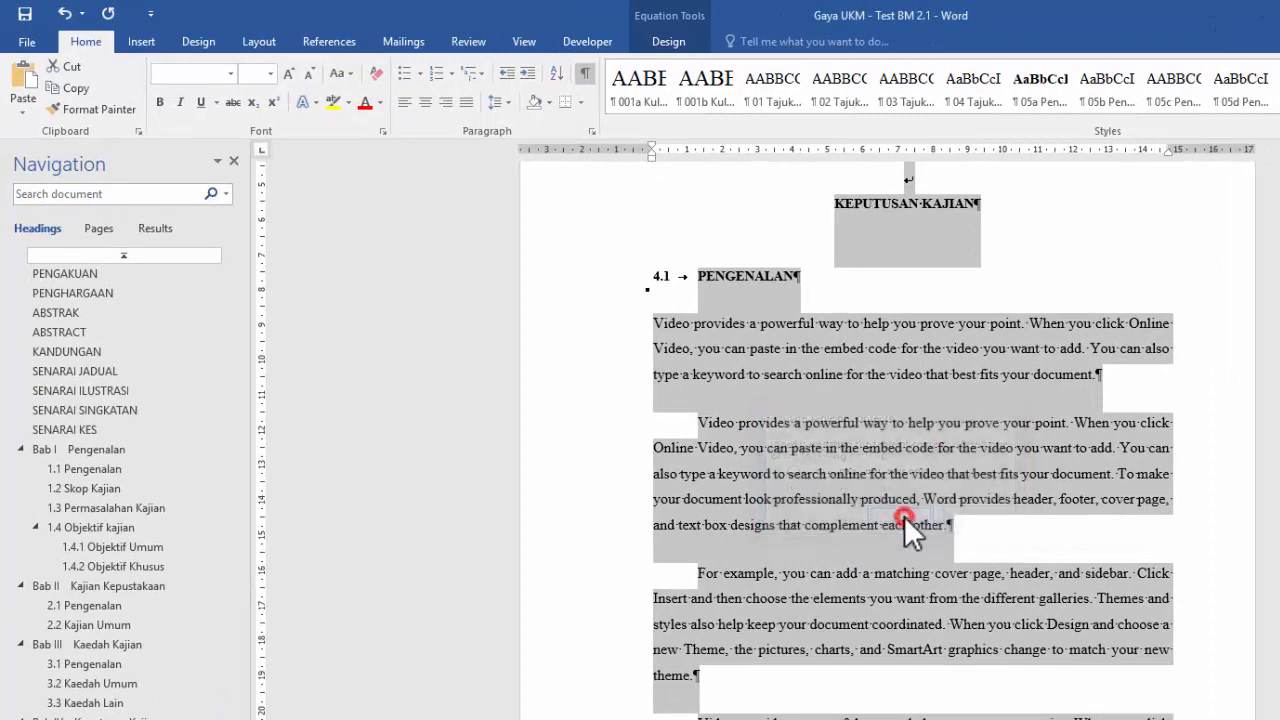
click(843, 489)
click(885, 524)
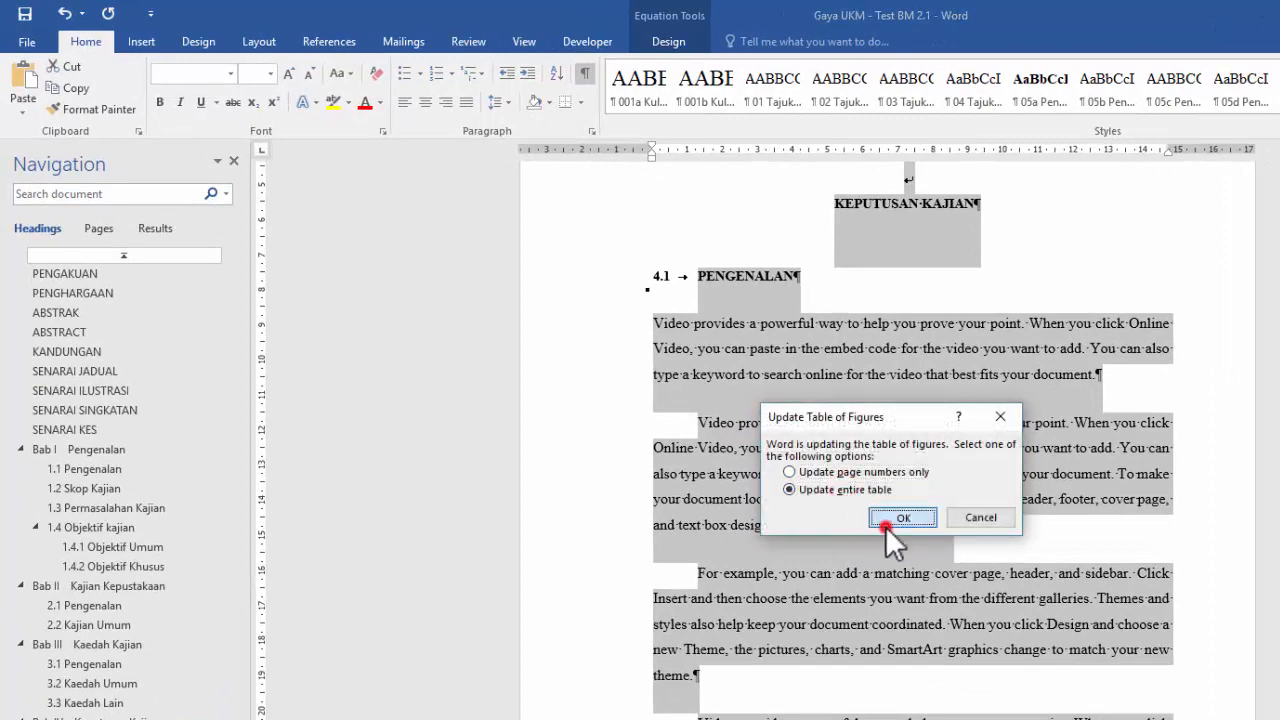
click(857, 486)
click(882, 522)
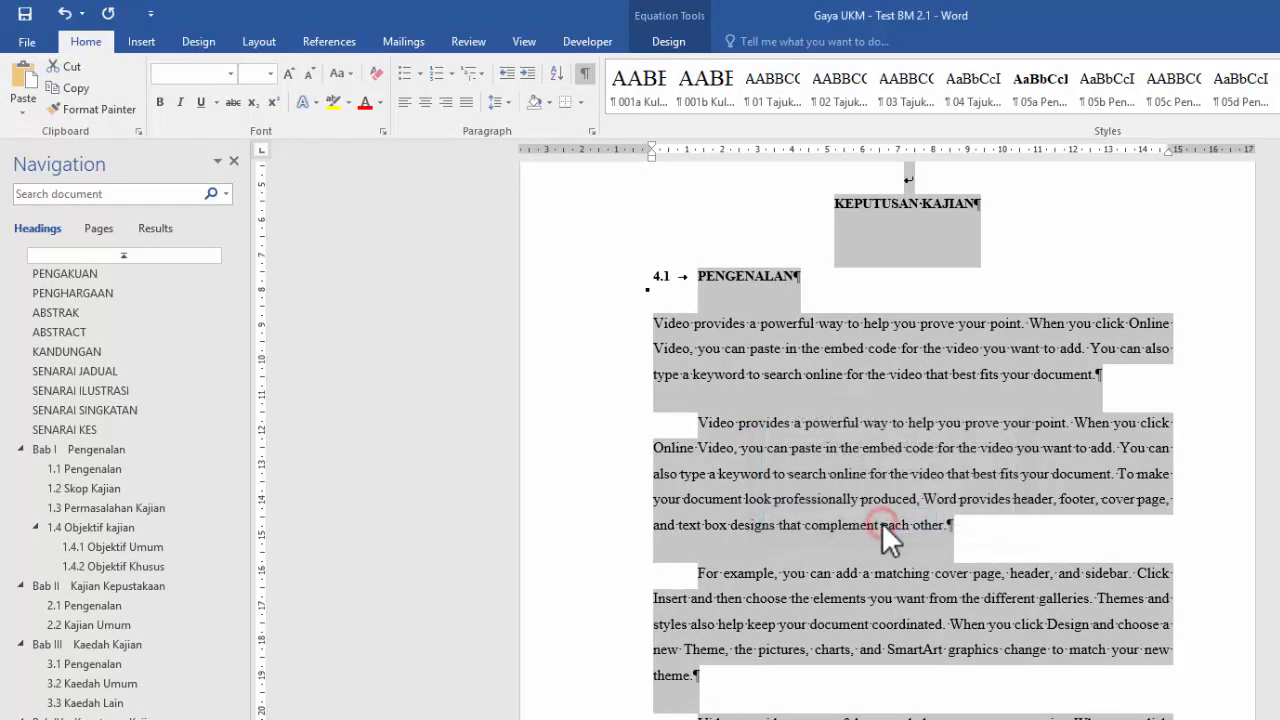
Check the list of tables shows Jadual 4.1, then return to the KANDUNGAN page.
click(85, 352)
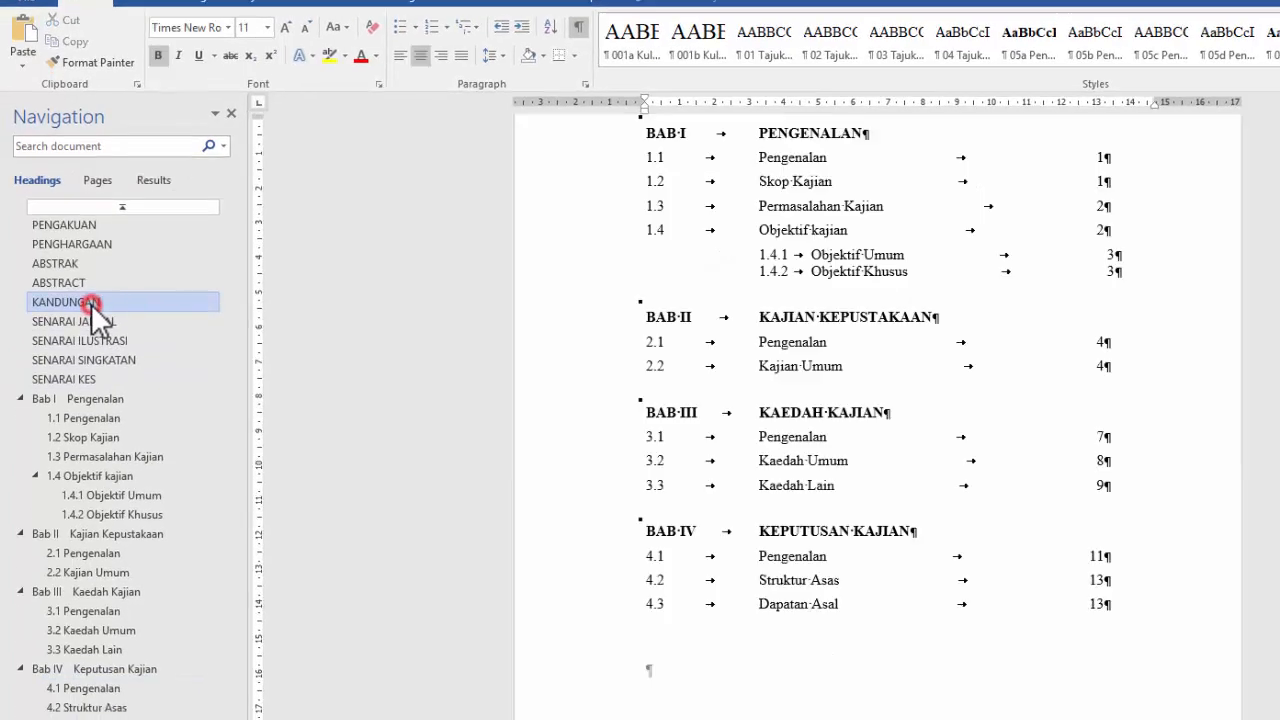
scroll(607, 368, down, 15)
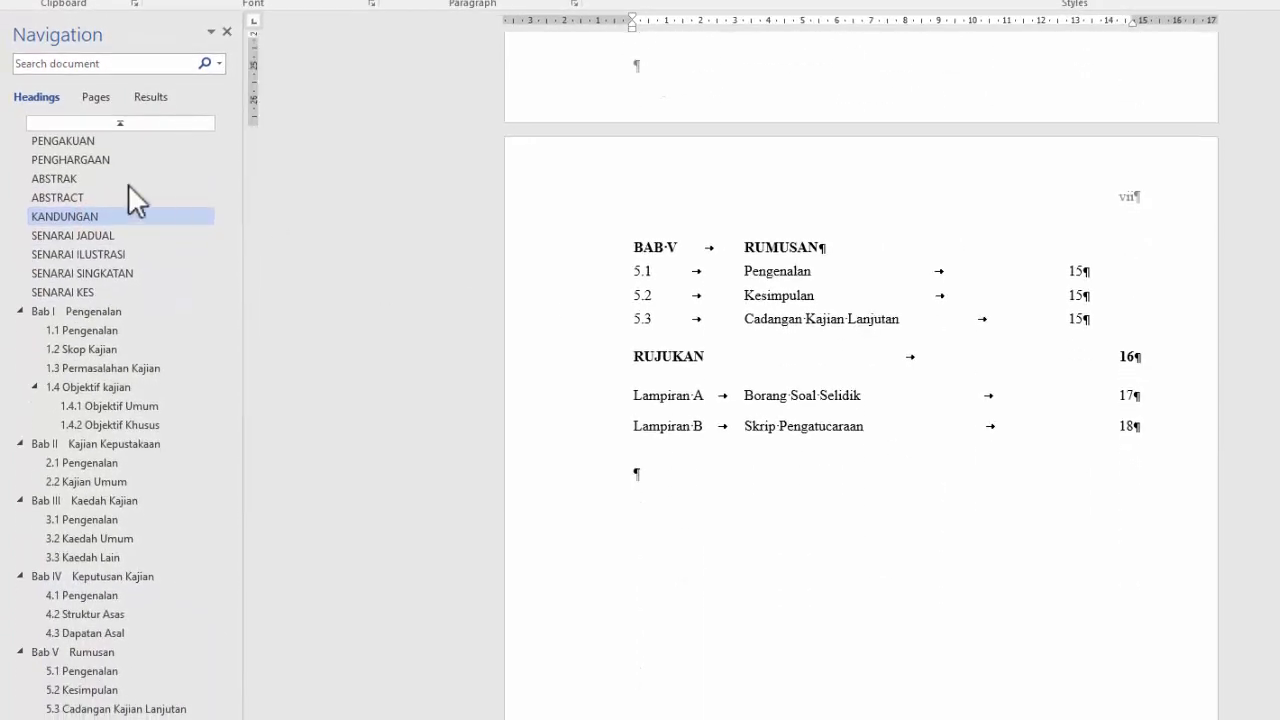
click(107, 233)
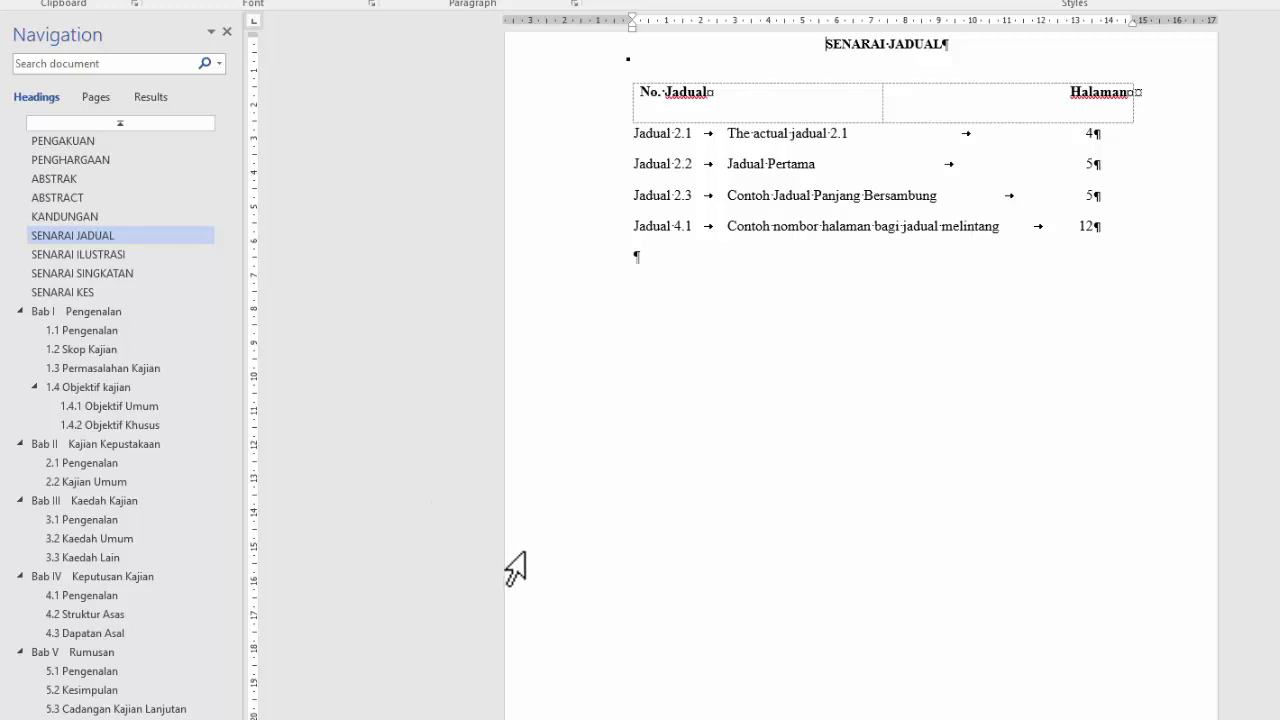
scroll(513, 572, up, 5)
scroll(640, 575, up, 3)
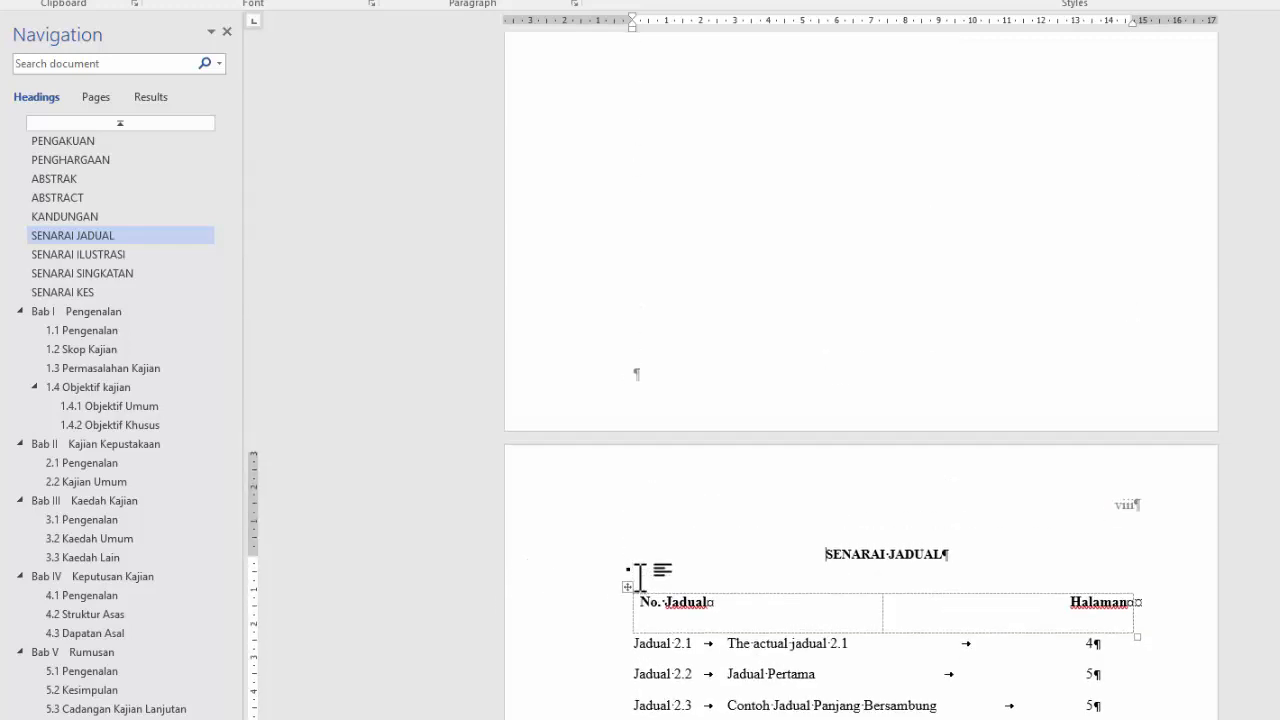
click(84, 216)
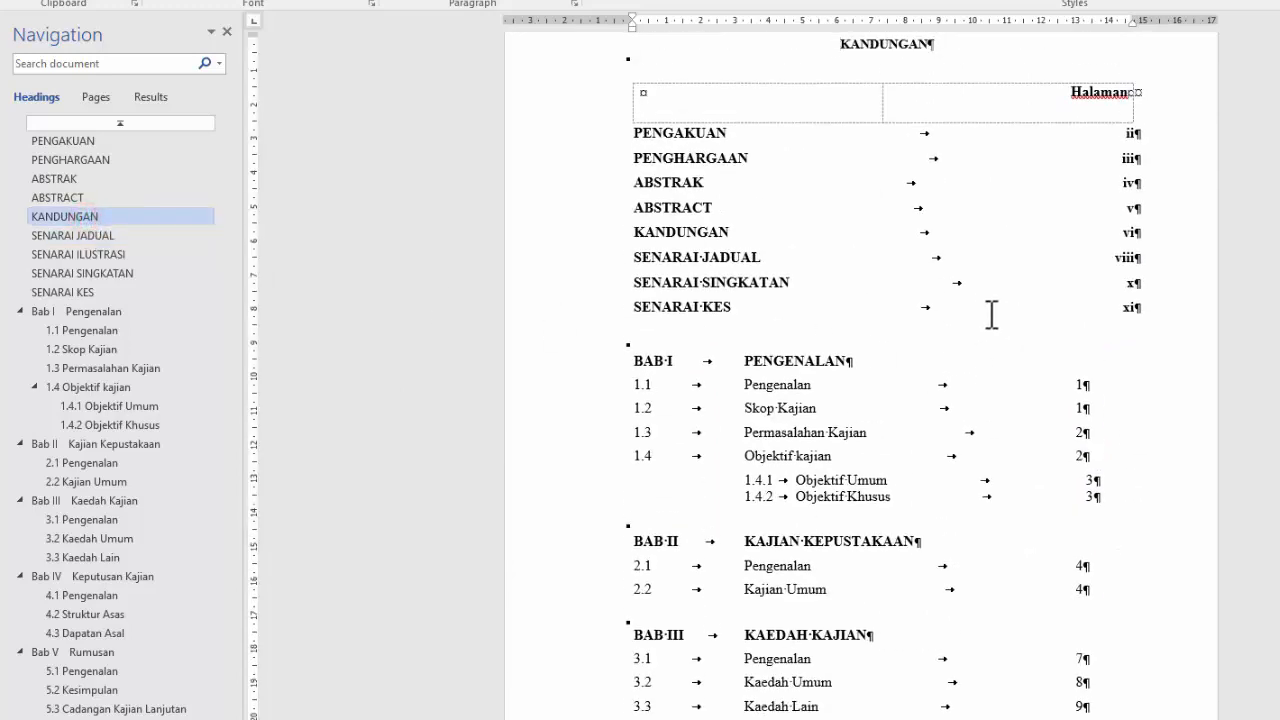
scroll(1150, 503, down, 2)
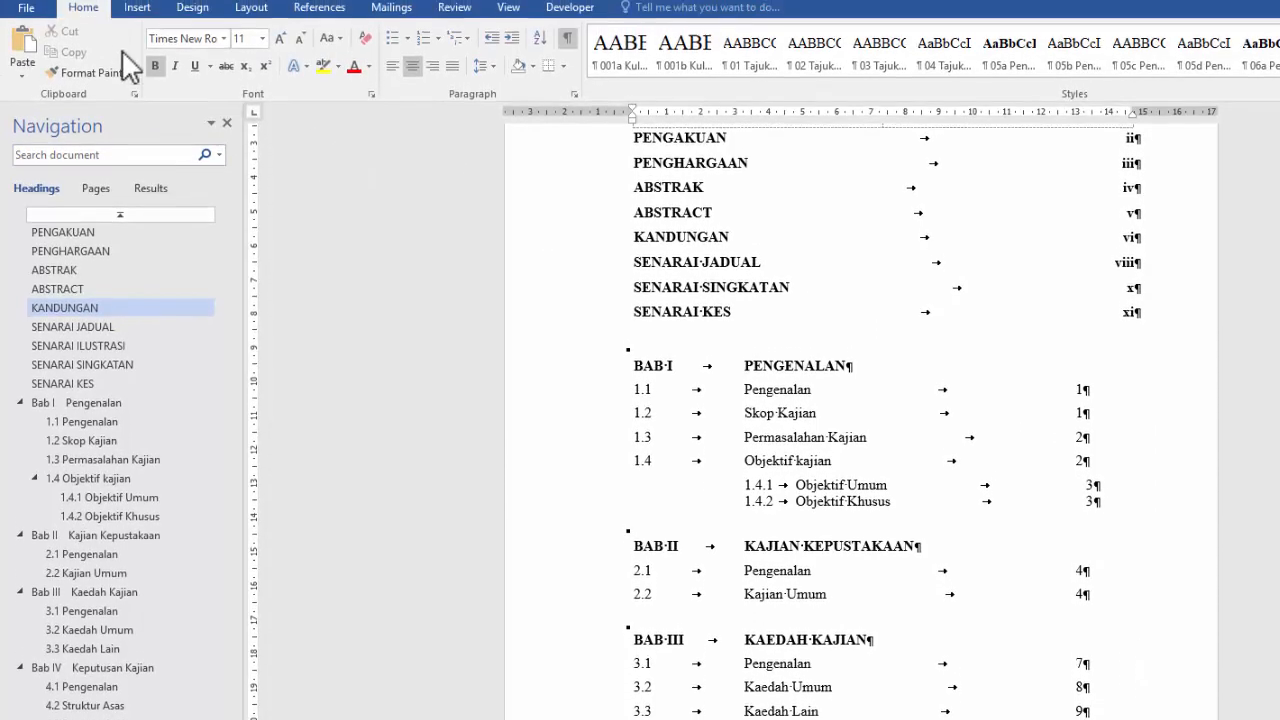
Start a Save As copy in Documents, then cancel and return to the document.
click(24, 44)
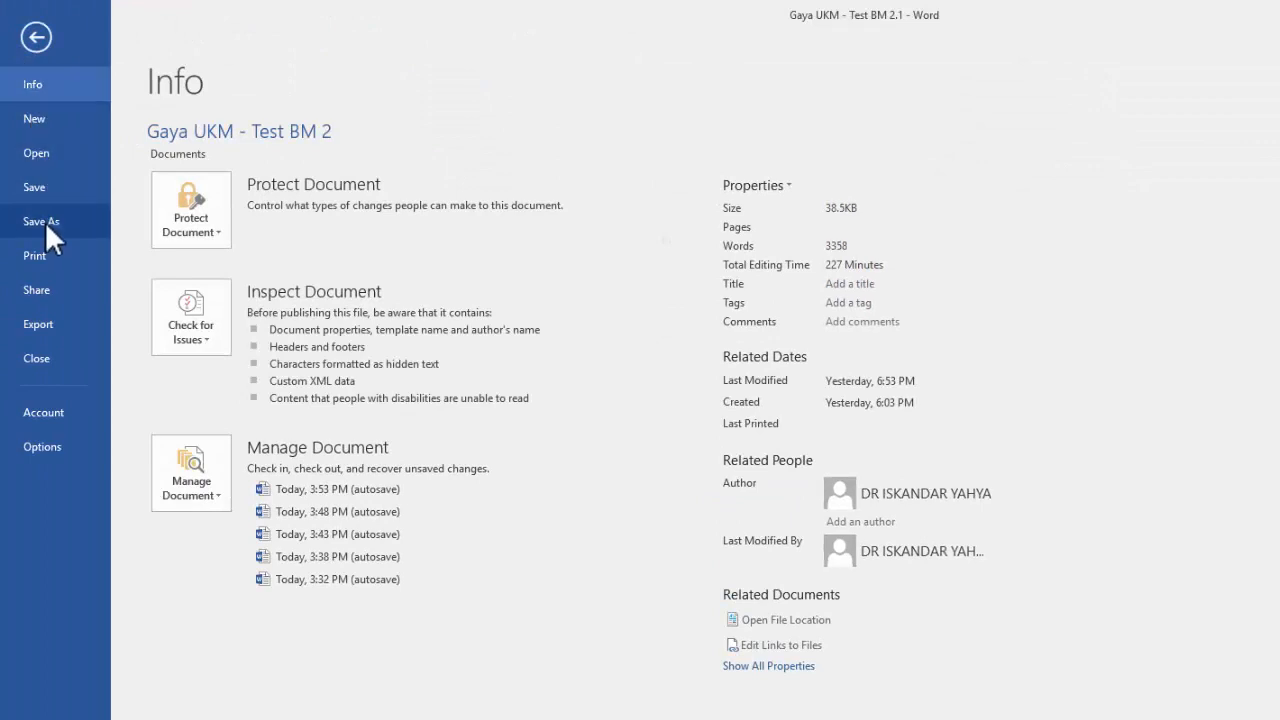
click(45, 221)
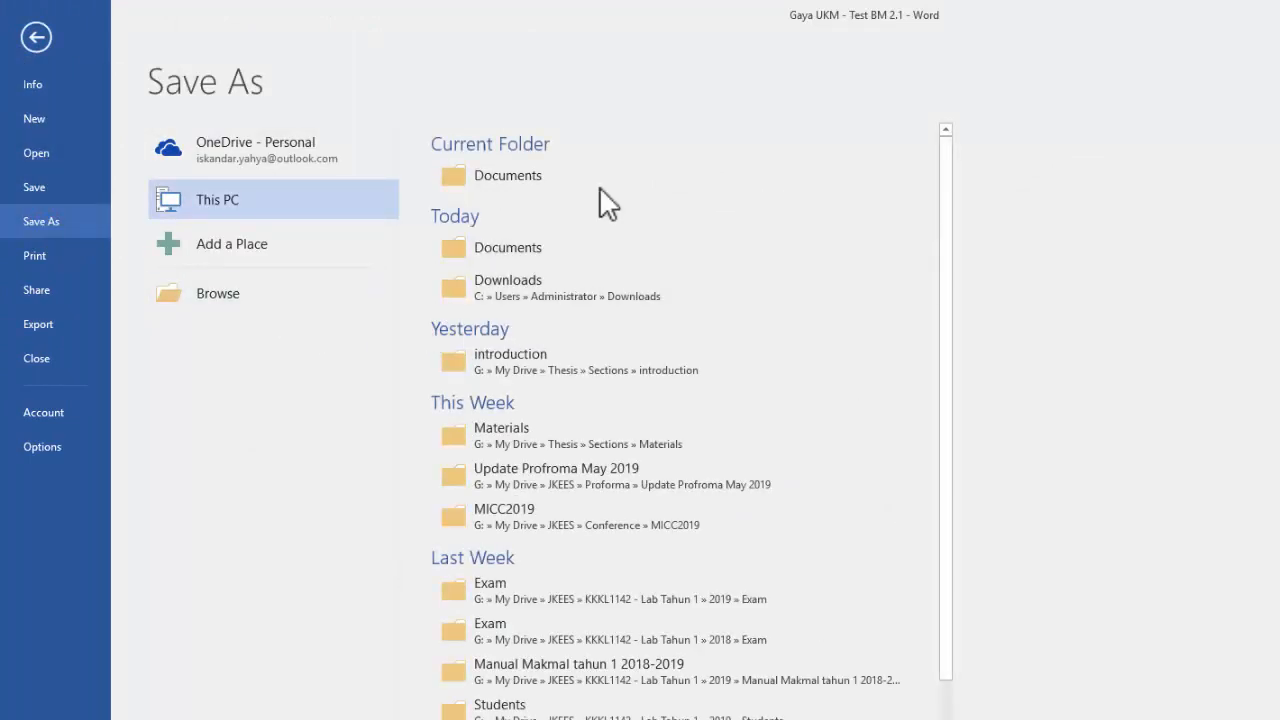
click(597, 178)
click(258, 361)
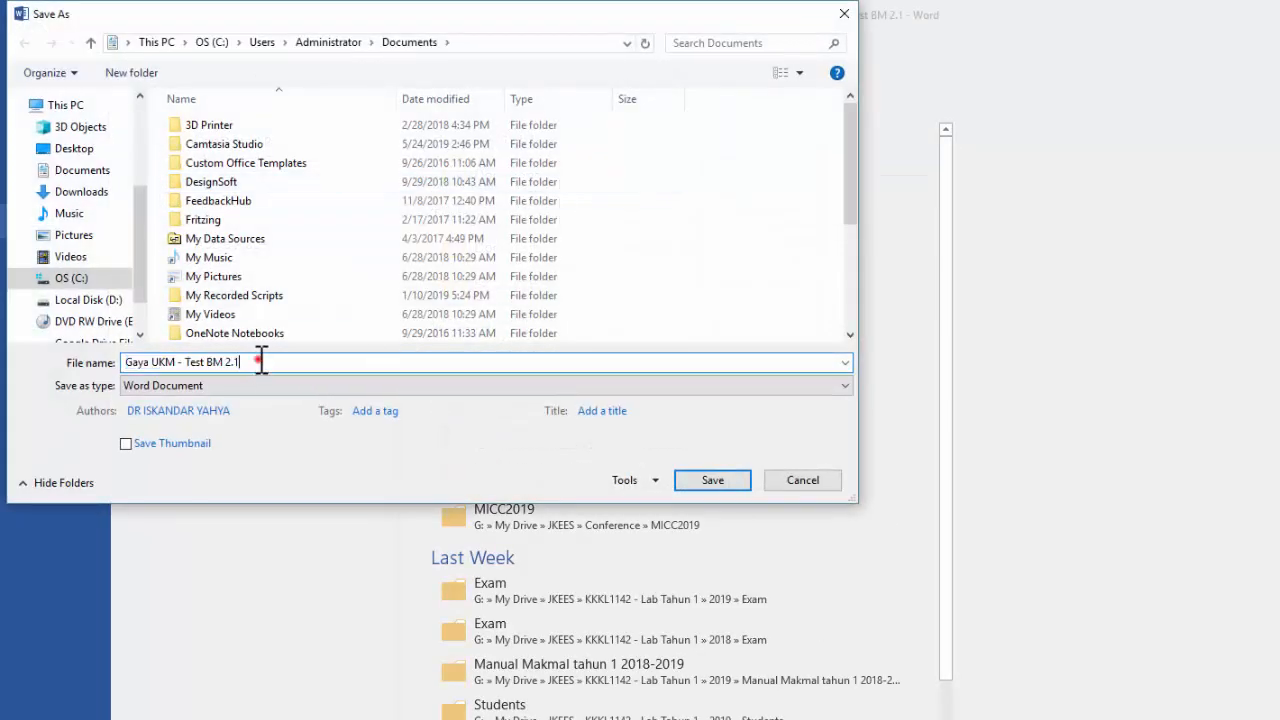
key(BackSpace)
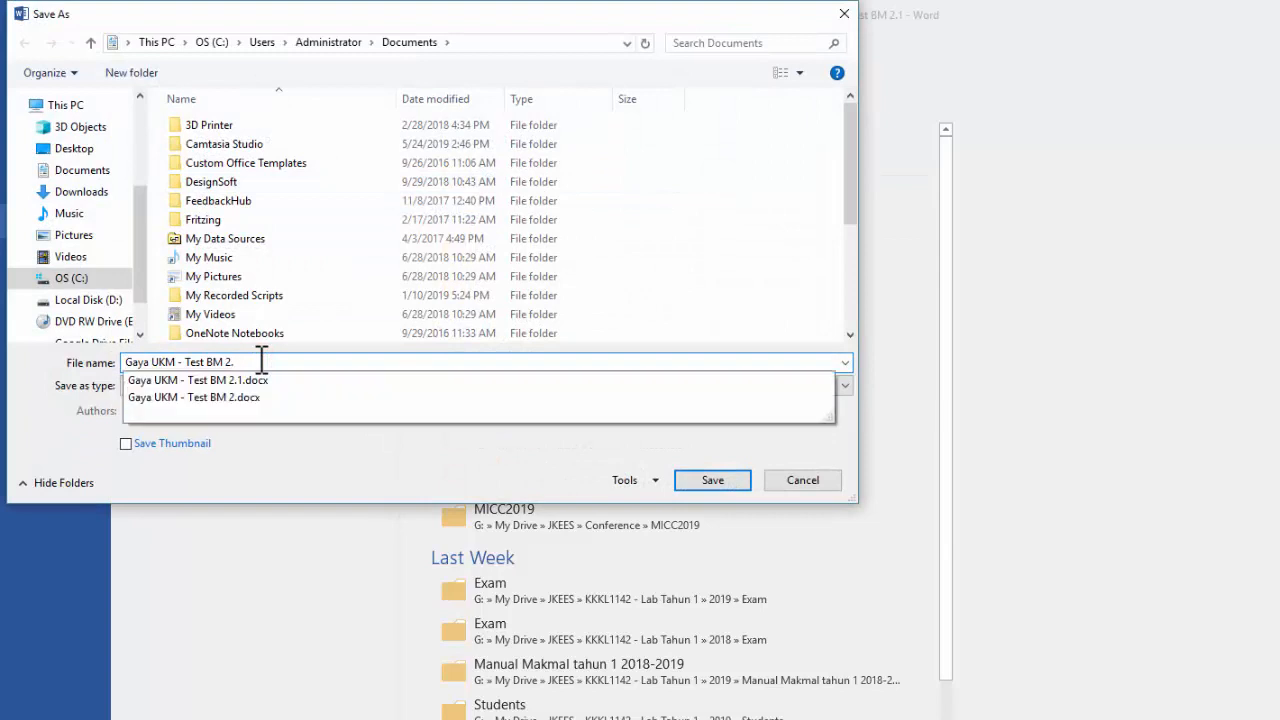
click(802, 484)
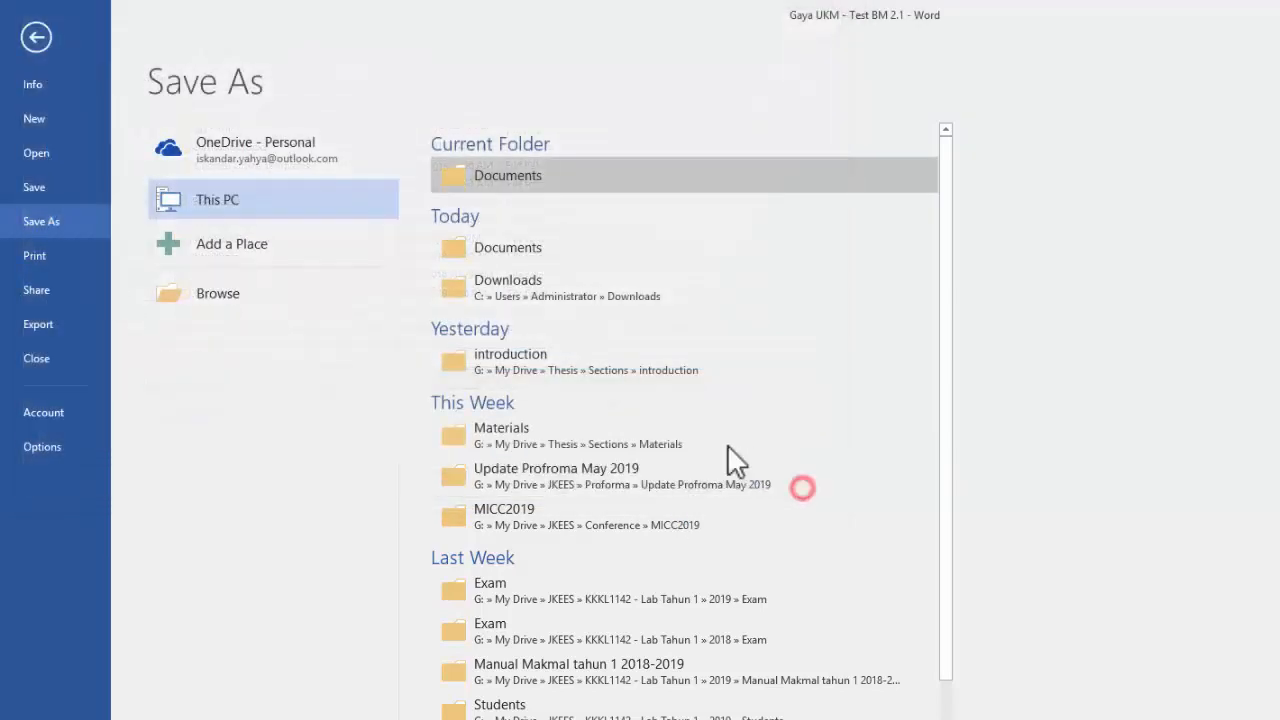
click(60, 186)
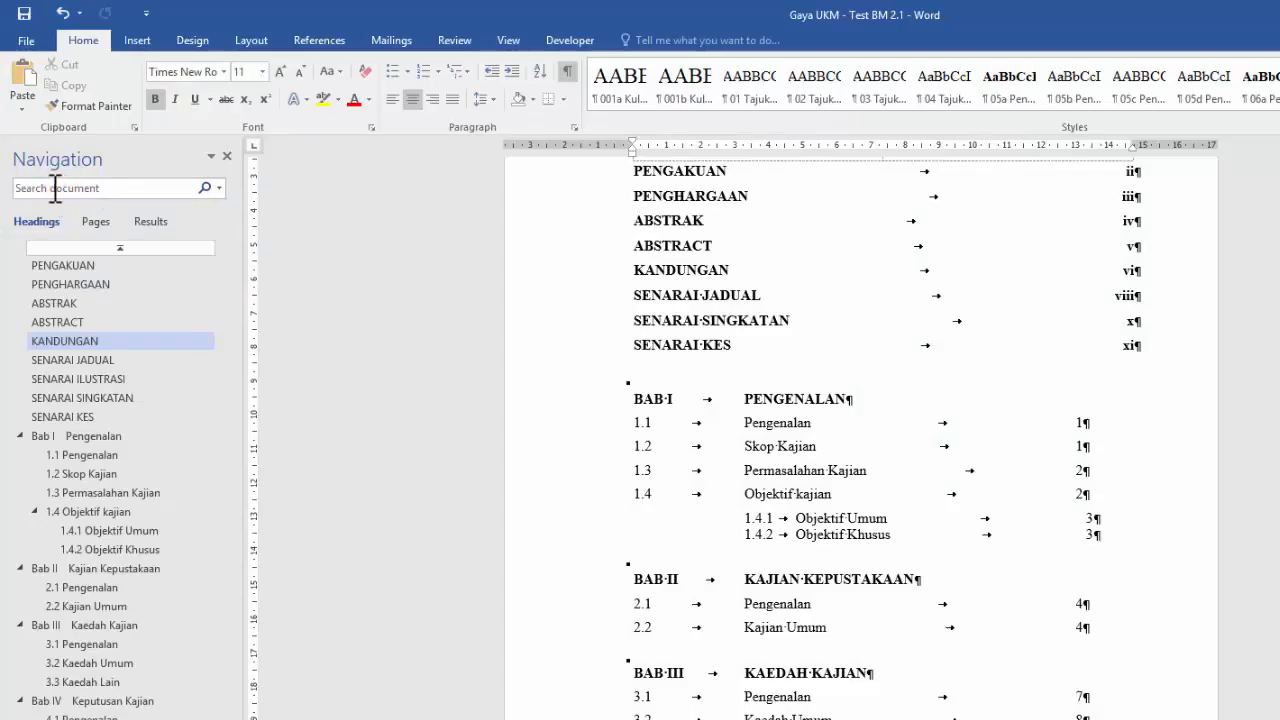
Save As in Documents, changing the file name's ending from 1 to 2 to give 2.2.
click(24, 40)
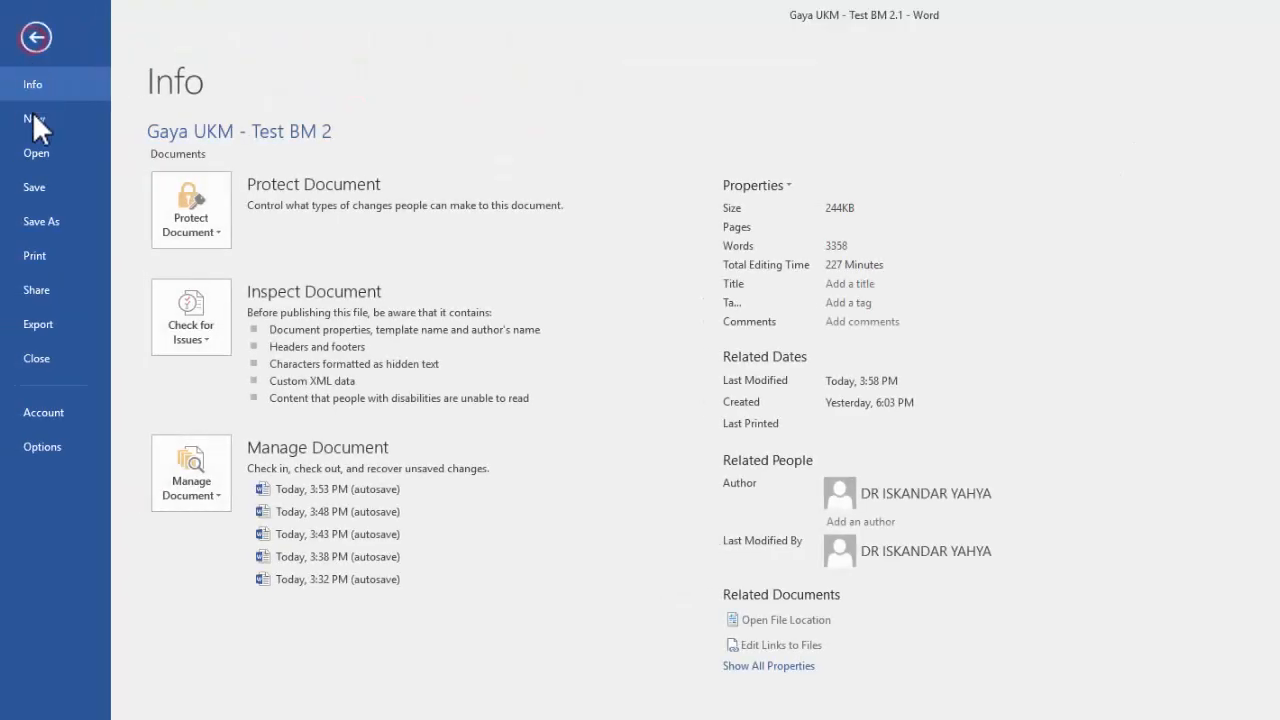
click(40, 222)
click(476, 170)
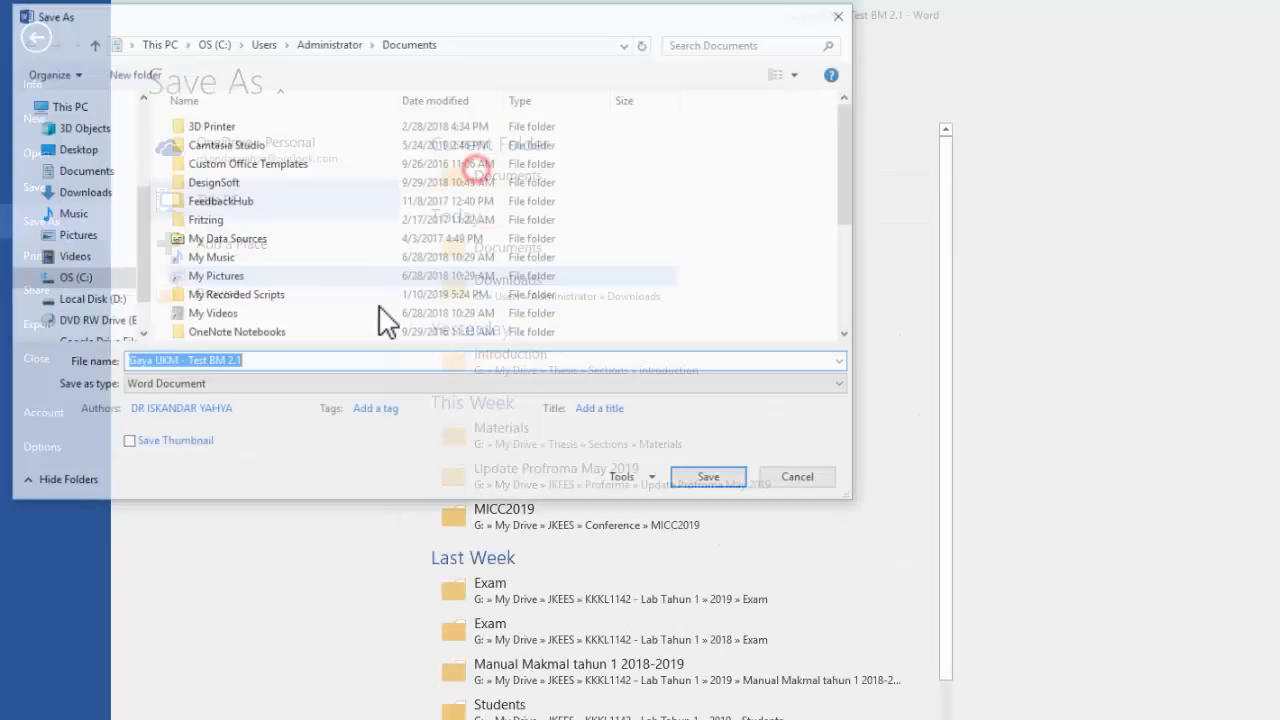
click(262, 362)
key(BackSpace)
text(2)
click(704, 481)
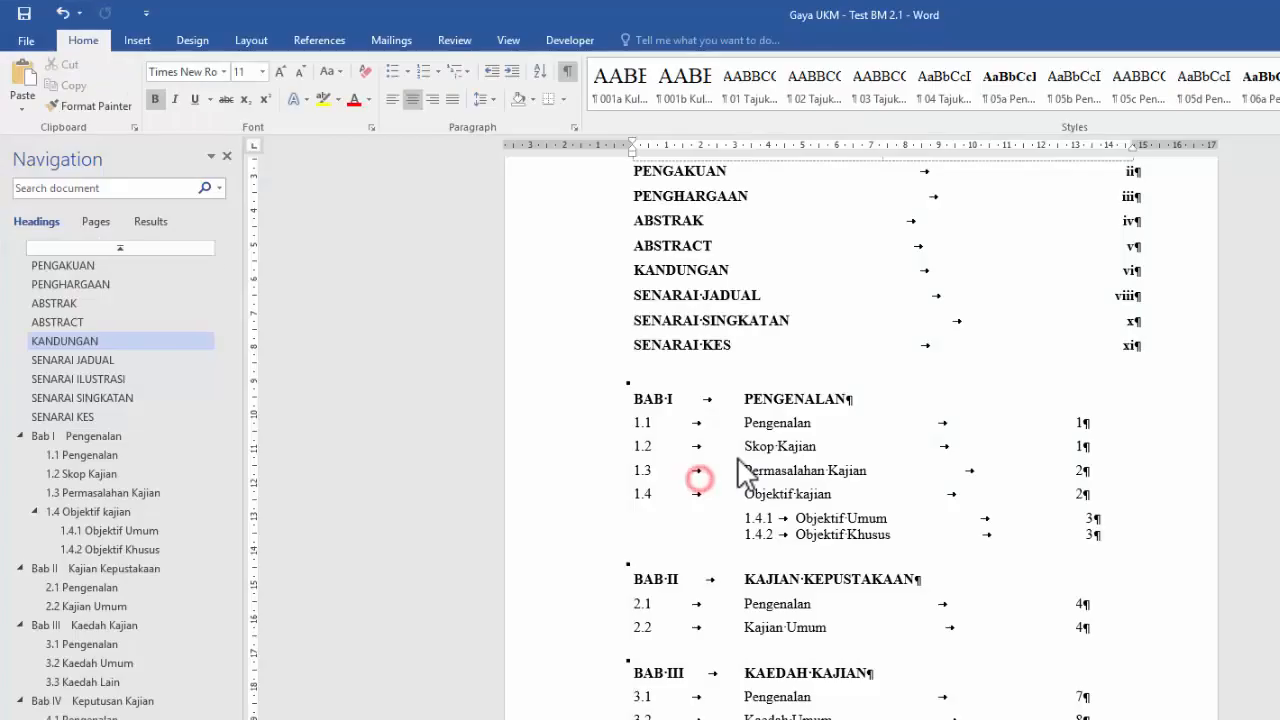
scroll(600, 543, up, 3)
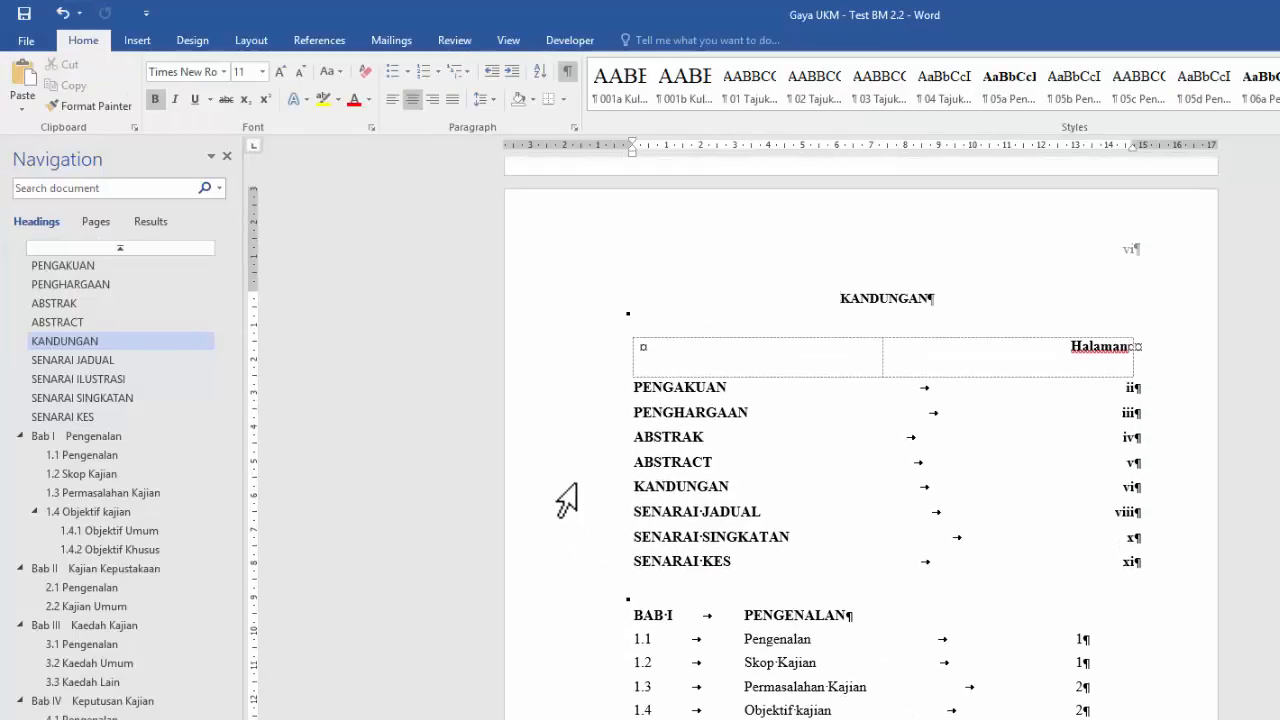
Save Gaya UKM - Test BM 2.2 in Documents as a Word 97-2003 Document, continuing past the compatibility warning.
click(27, 40)
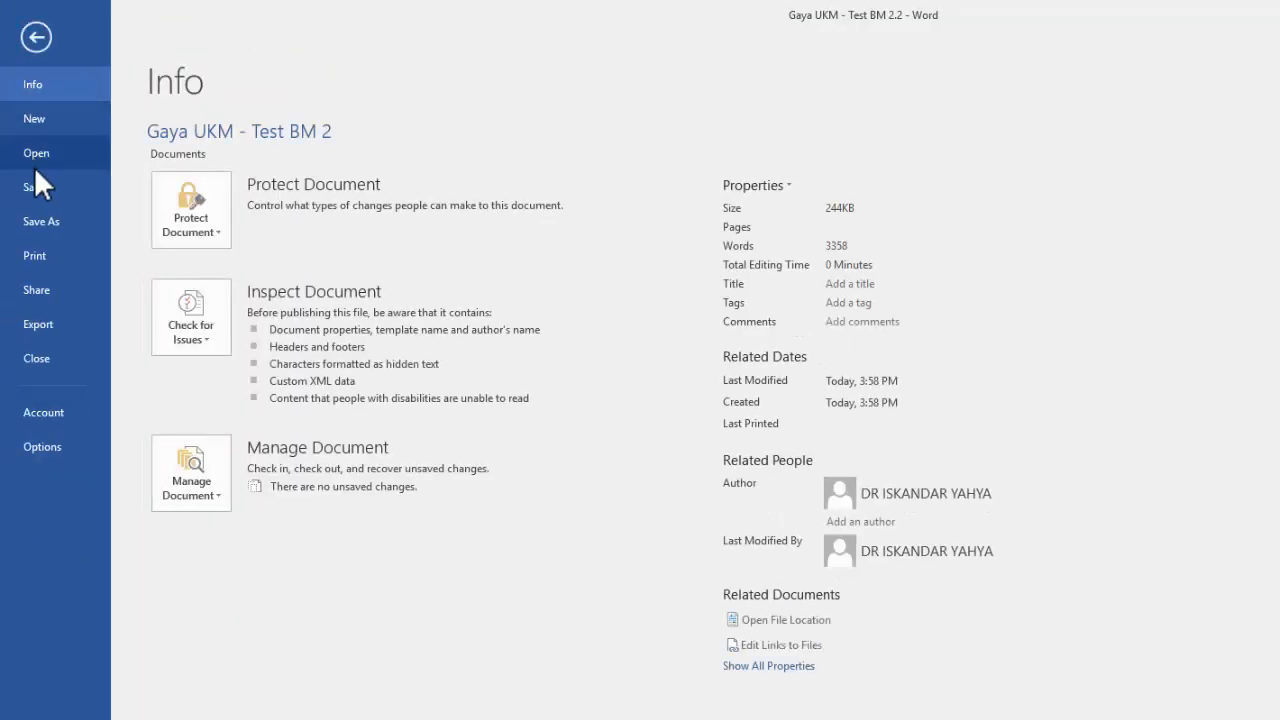
click(43, 218)
click(463, 176)
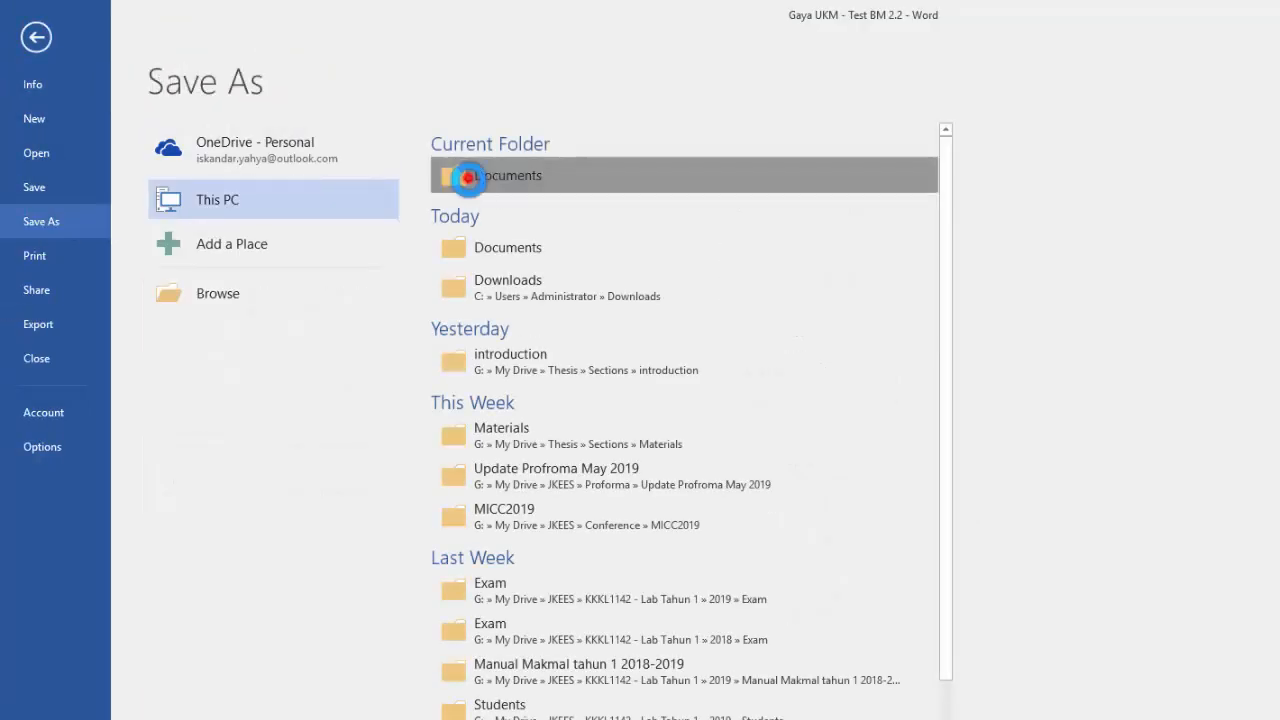
click(252, 385)
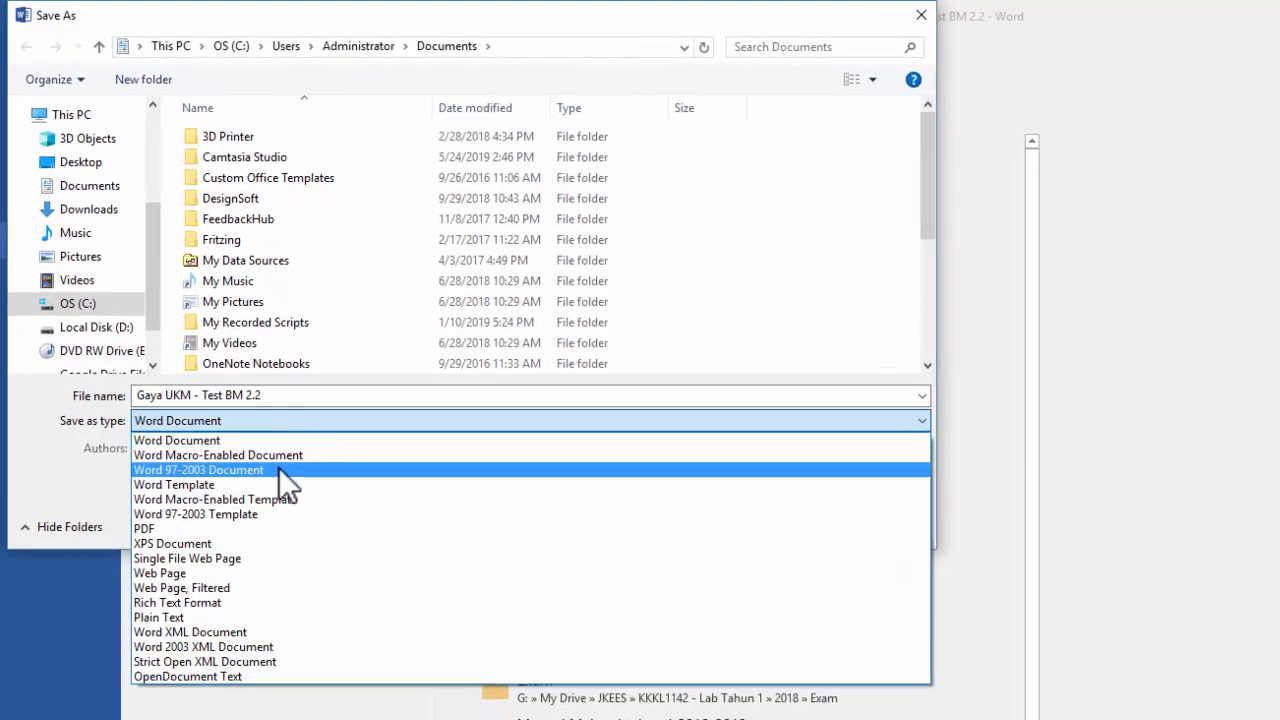
click(278, 467)
click(796, 529)
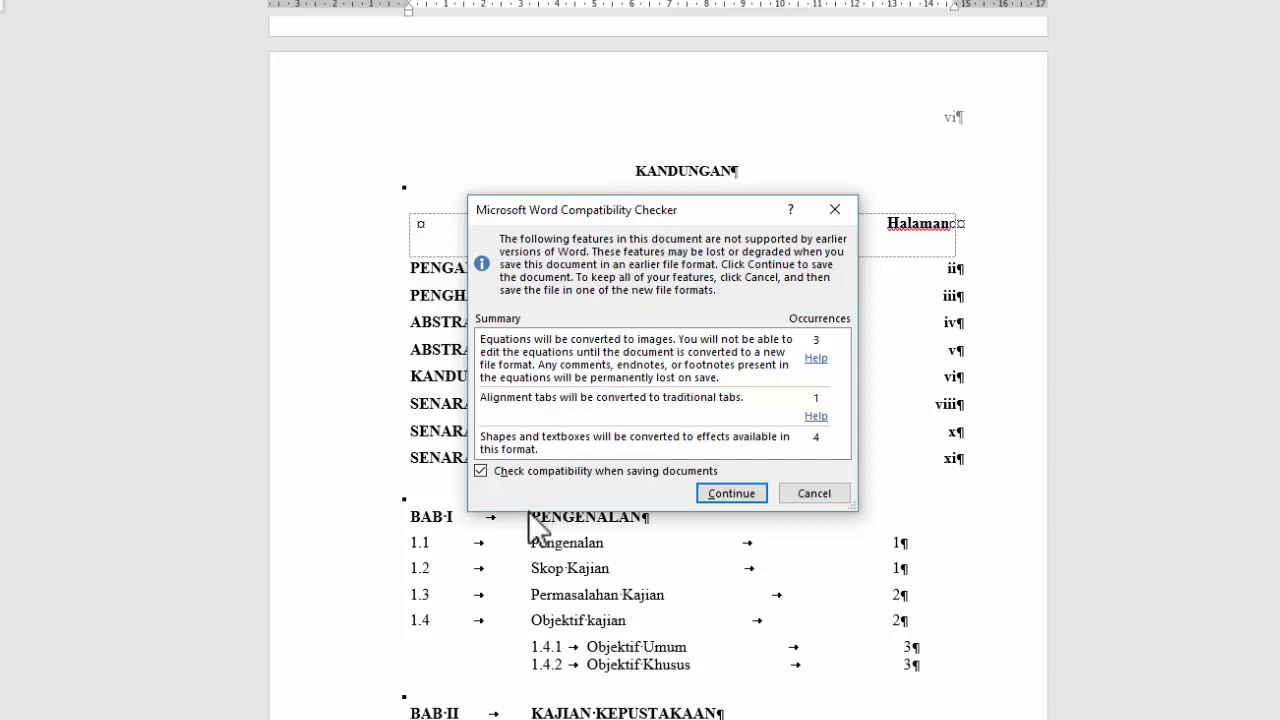
click(723, 495)
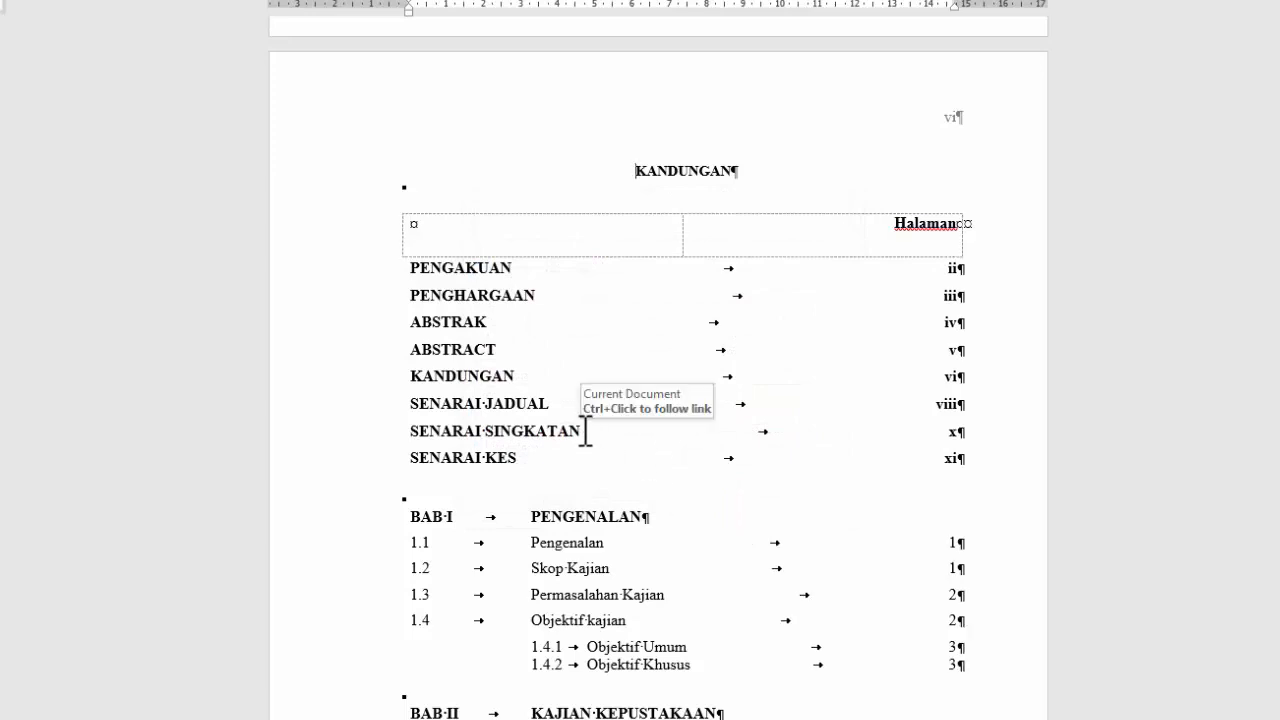
Follow the contents link to 1.4 Objektif Kajian and scroll through that section.
scroll(550, 415, down, 5)
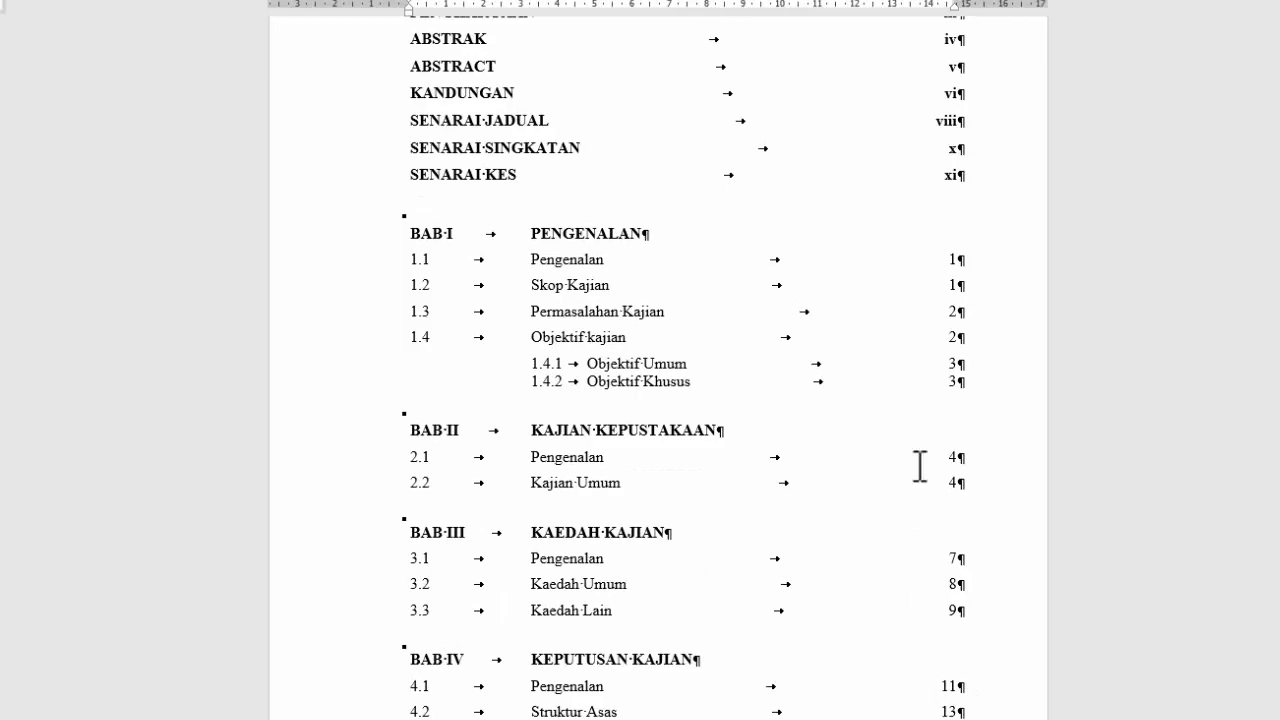
ctrl+click(951, 338)
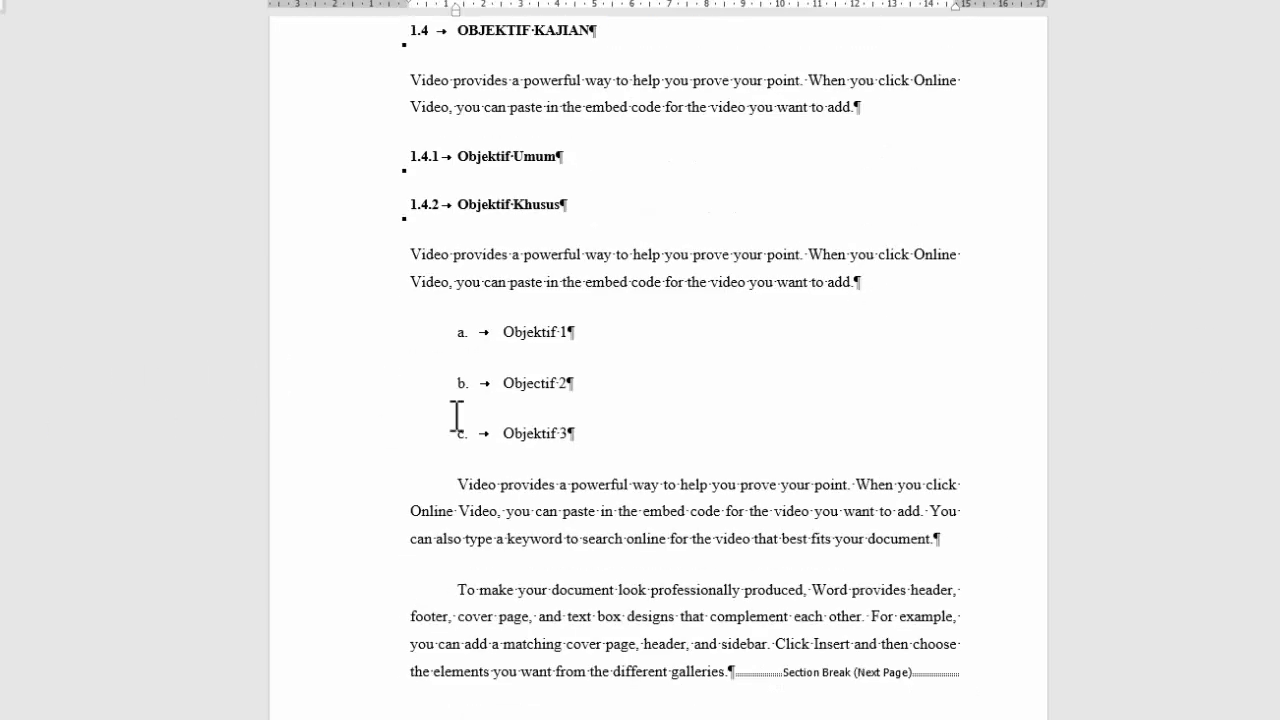
scroll(357, 447, down, 15)
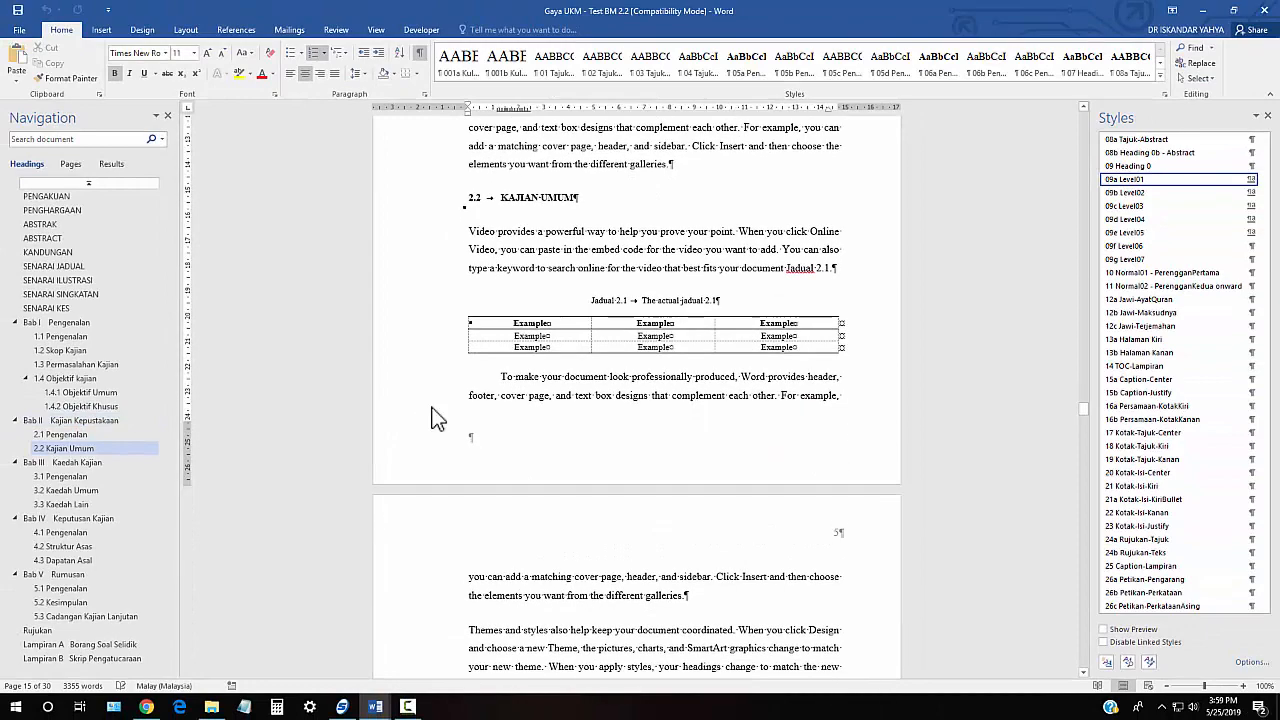
scroll(435, 418, down, 10)
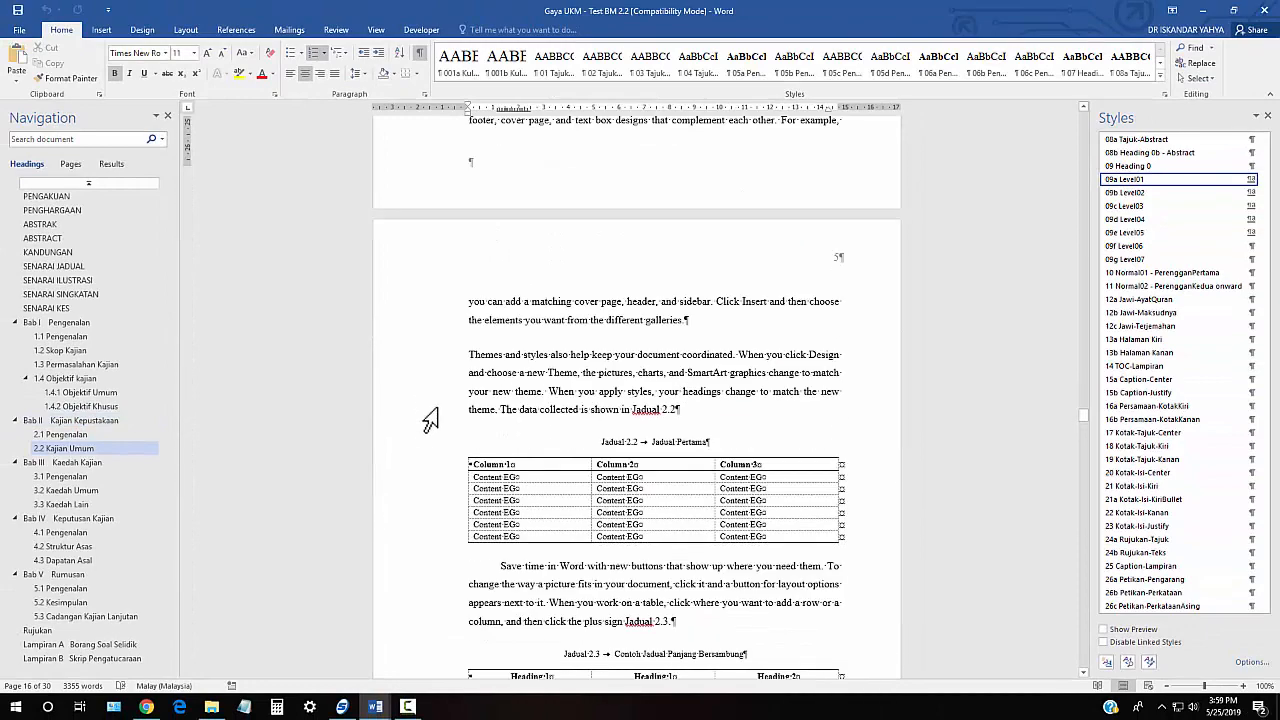
Move back up through the document to the ABSTRAK page.
scroll(669, 466, up, 6)
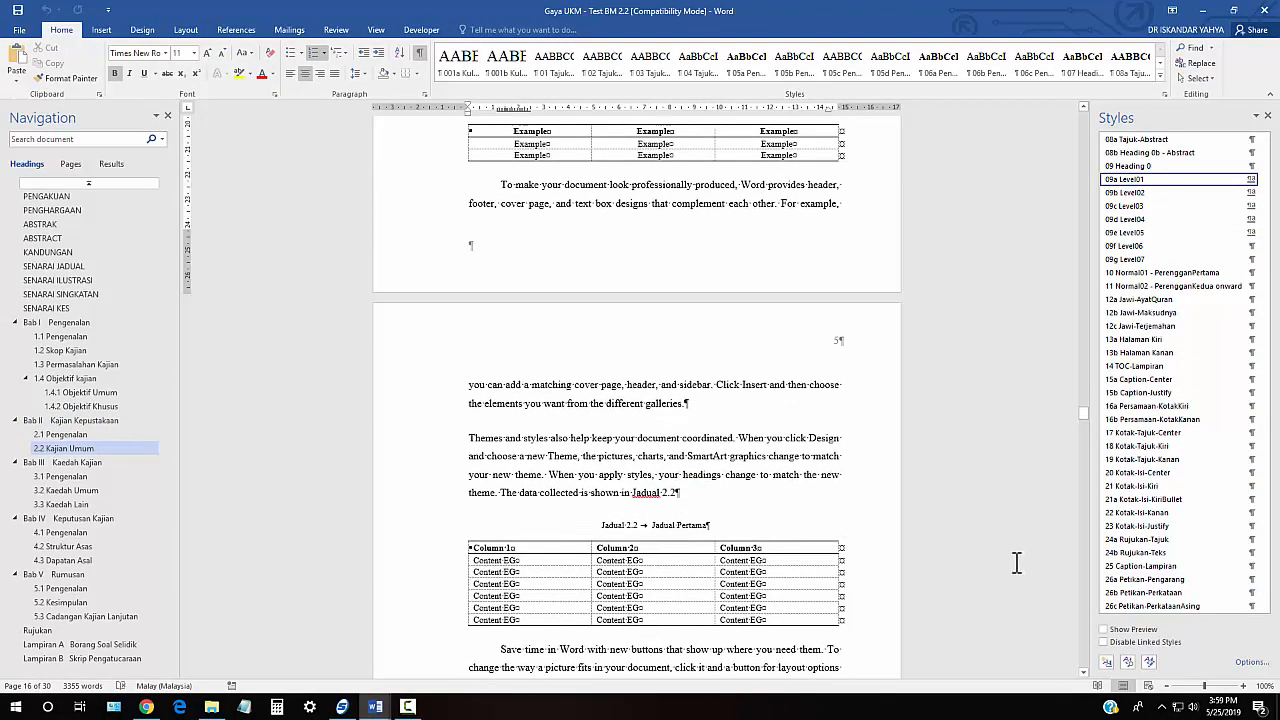
drag(1081, 421, 1073, 191)
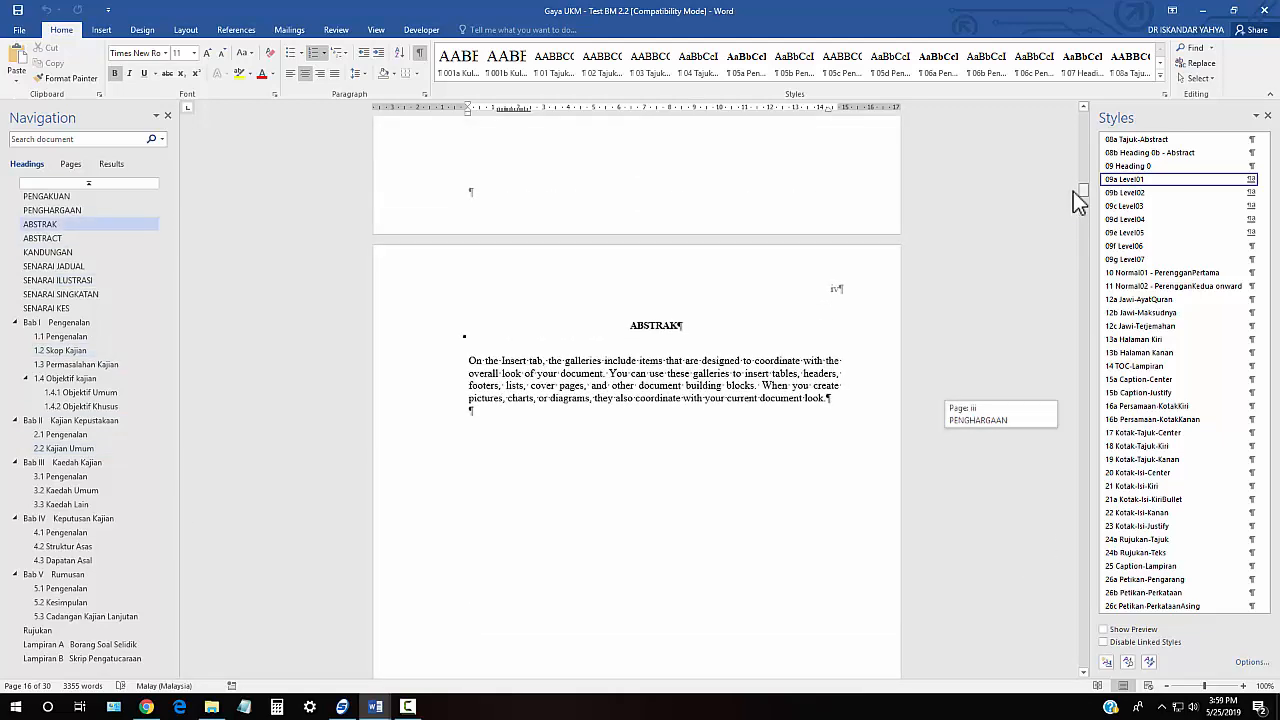
scroll(966, 421, up, 5)
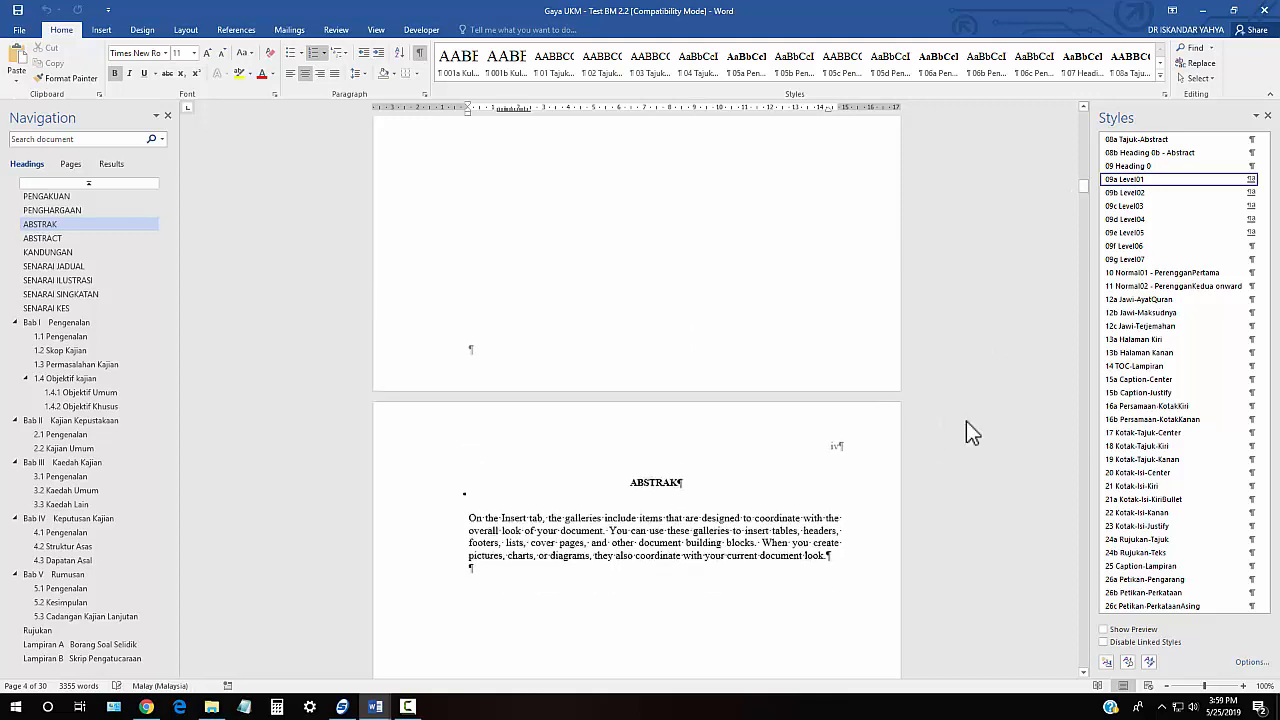
scroll(968, 424, up, 1)
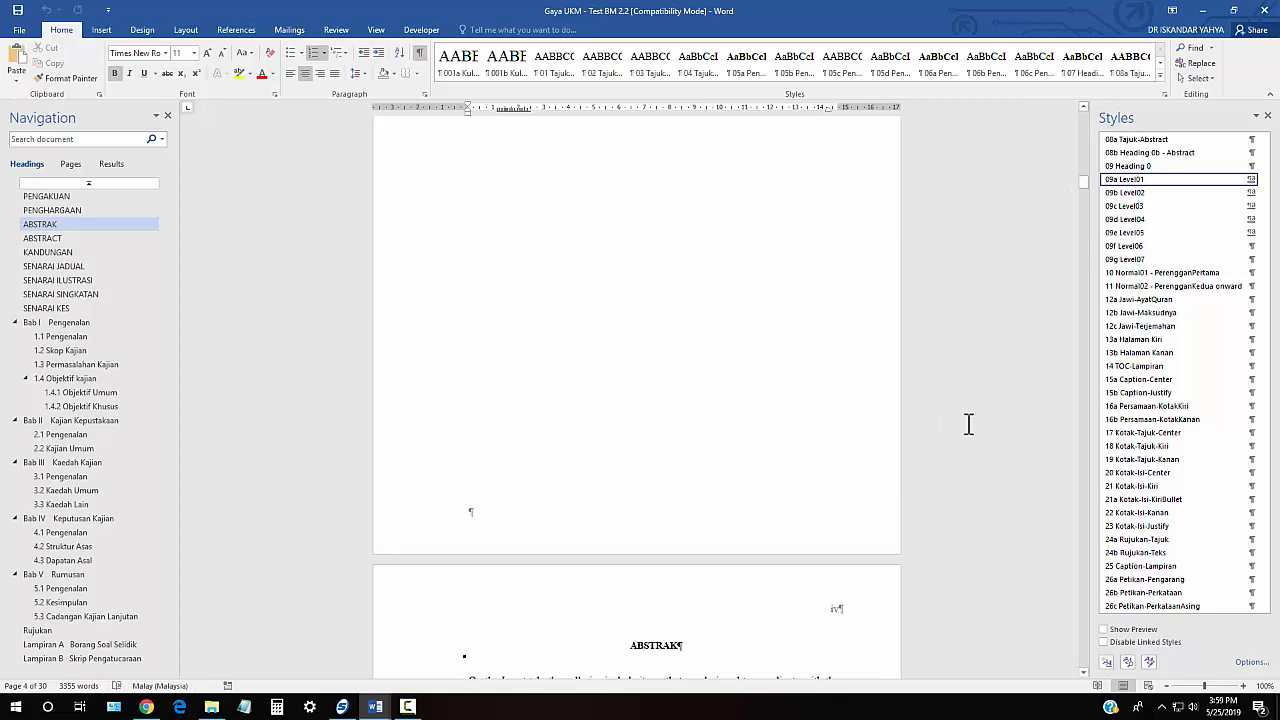